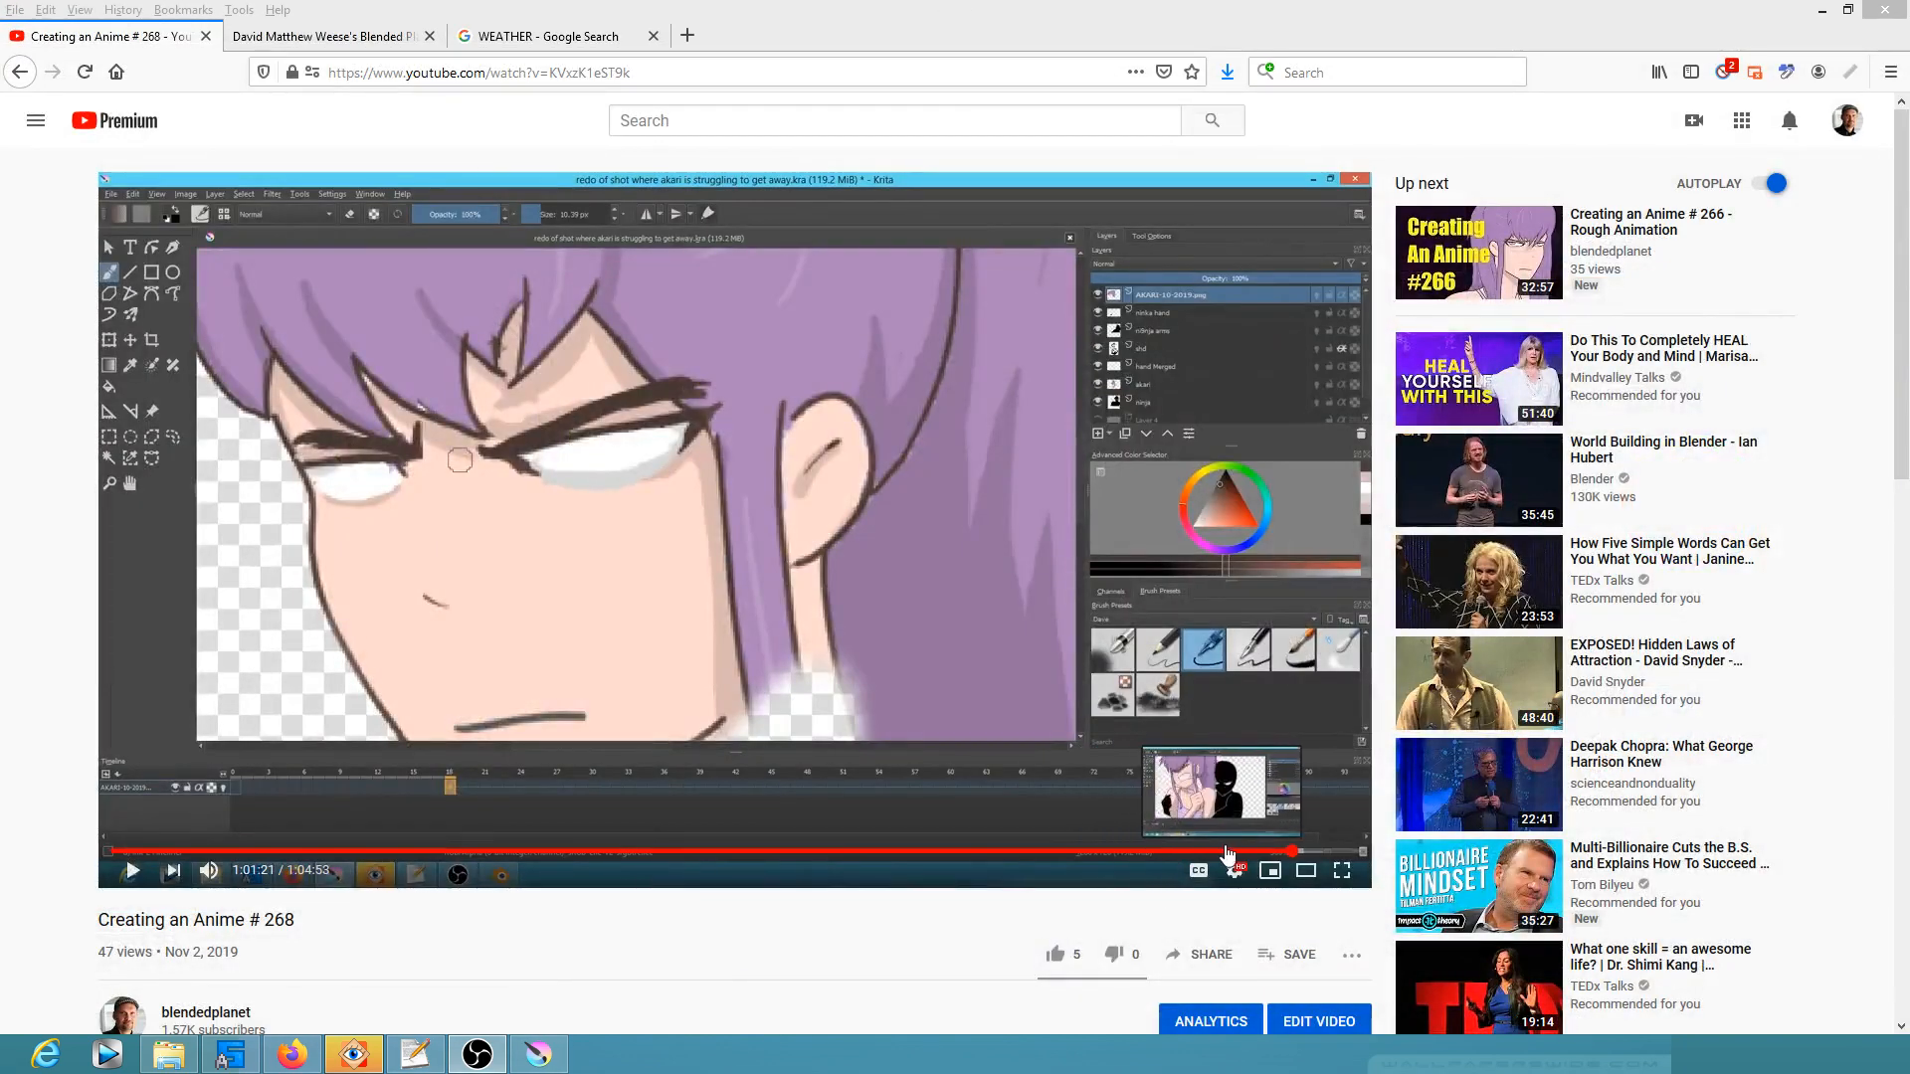
Step: Seek the Creating an Anime # 268 video forward to its final minutes
{"action": "left_click", "coordinate": [1273, 852]}
{"action": "left_click_drag", "start_coordinate": [1273, 848], "coordinate": [1314, 850]}
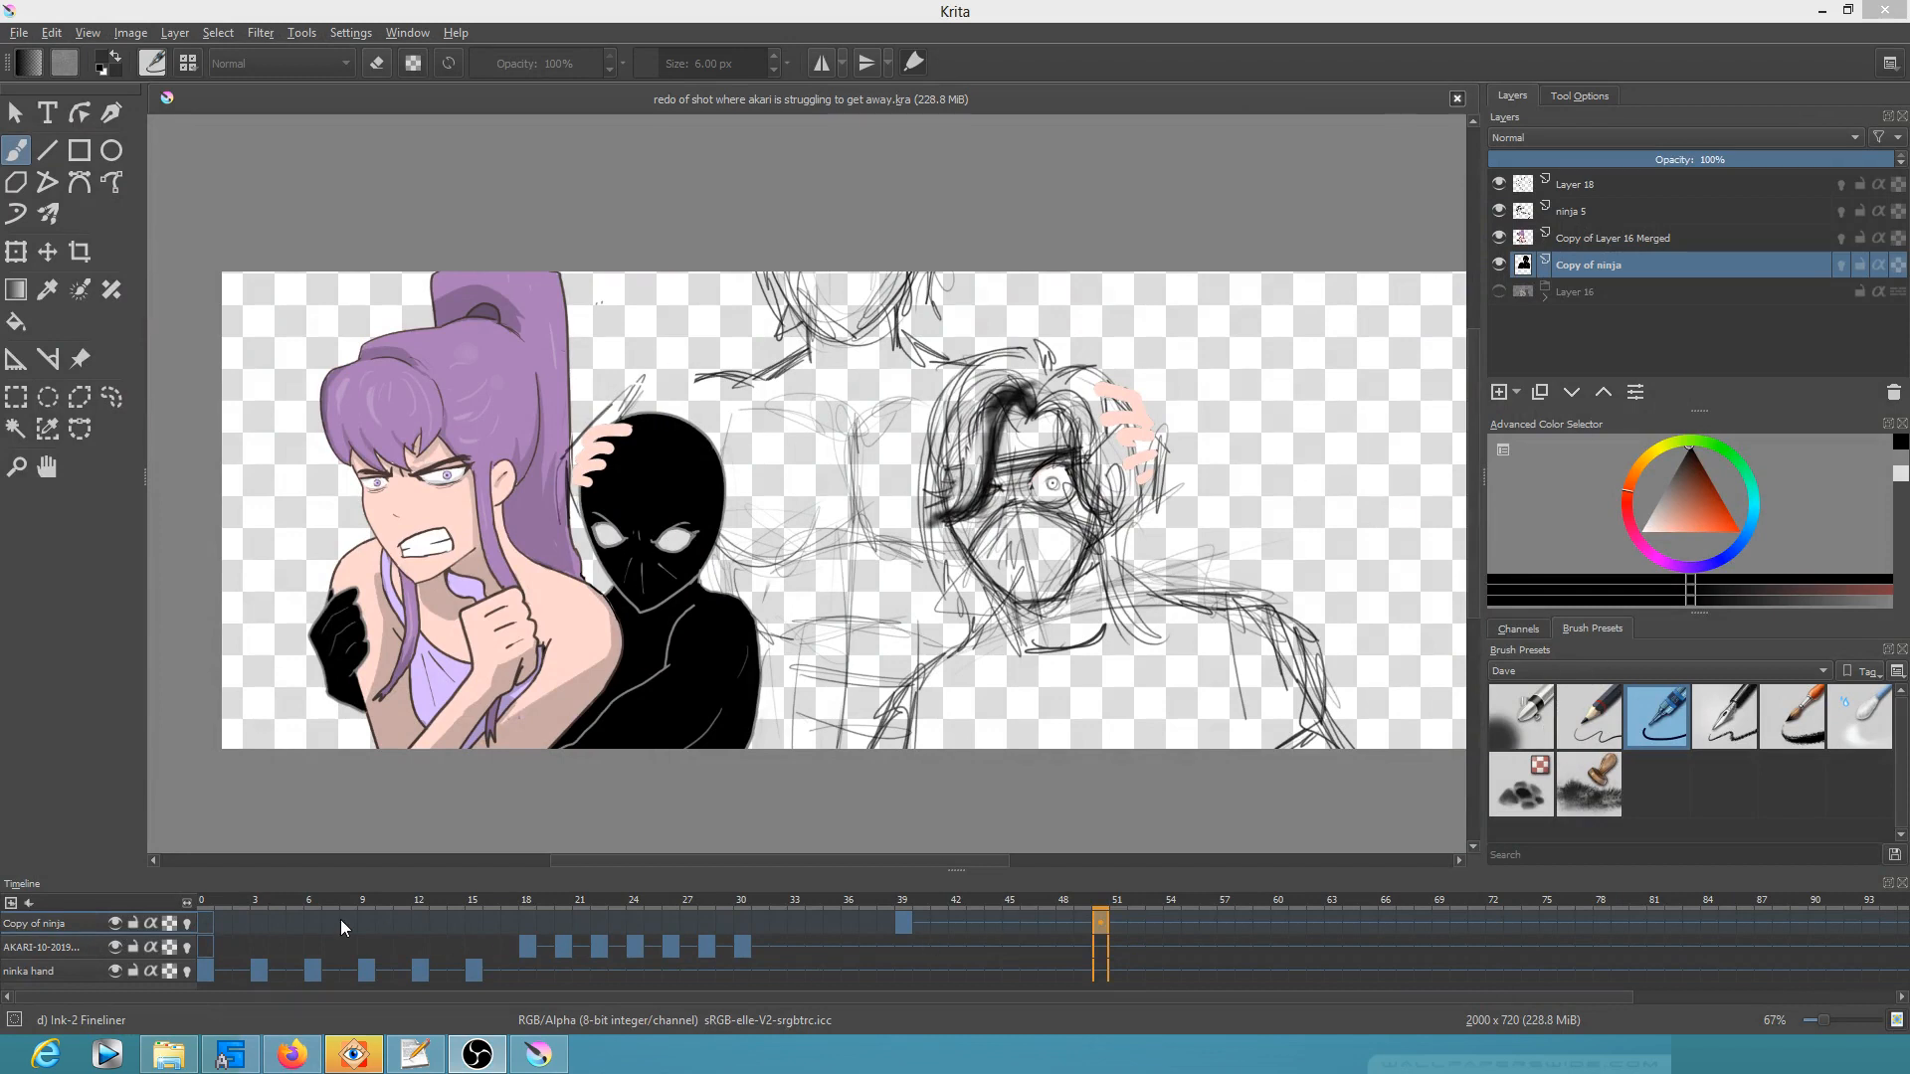
Step: Switch to Krita and scrub the animation to frame 46 with the whole canvas in view
{"action": "left_click_drag", "start_coordinate": [336, 897], "coordinate": [1027, 923]}
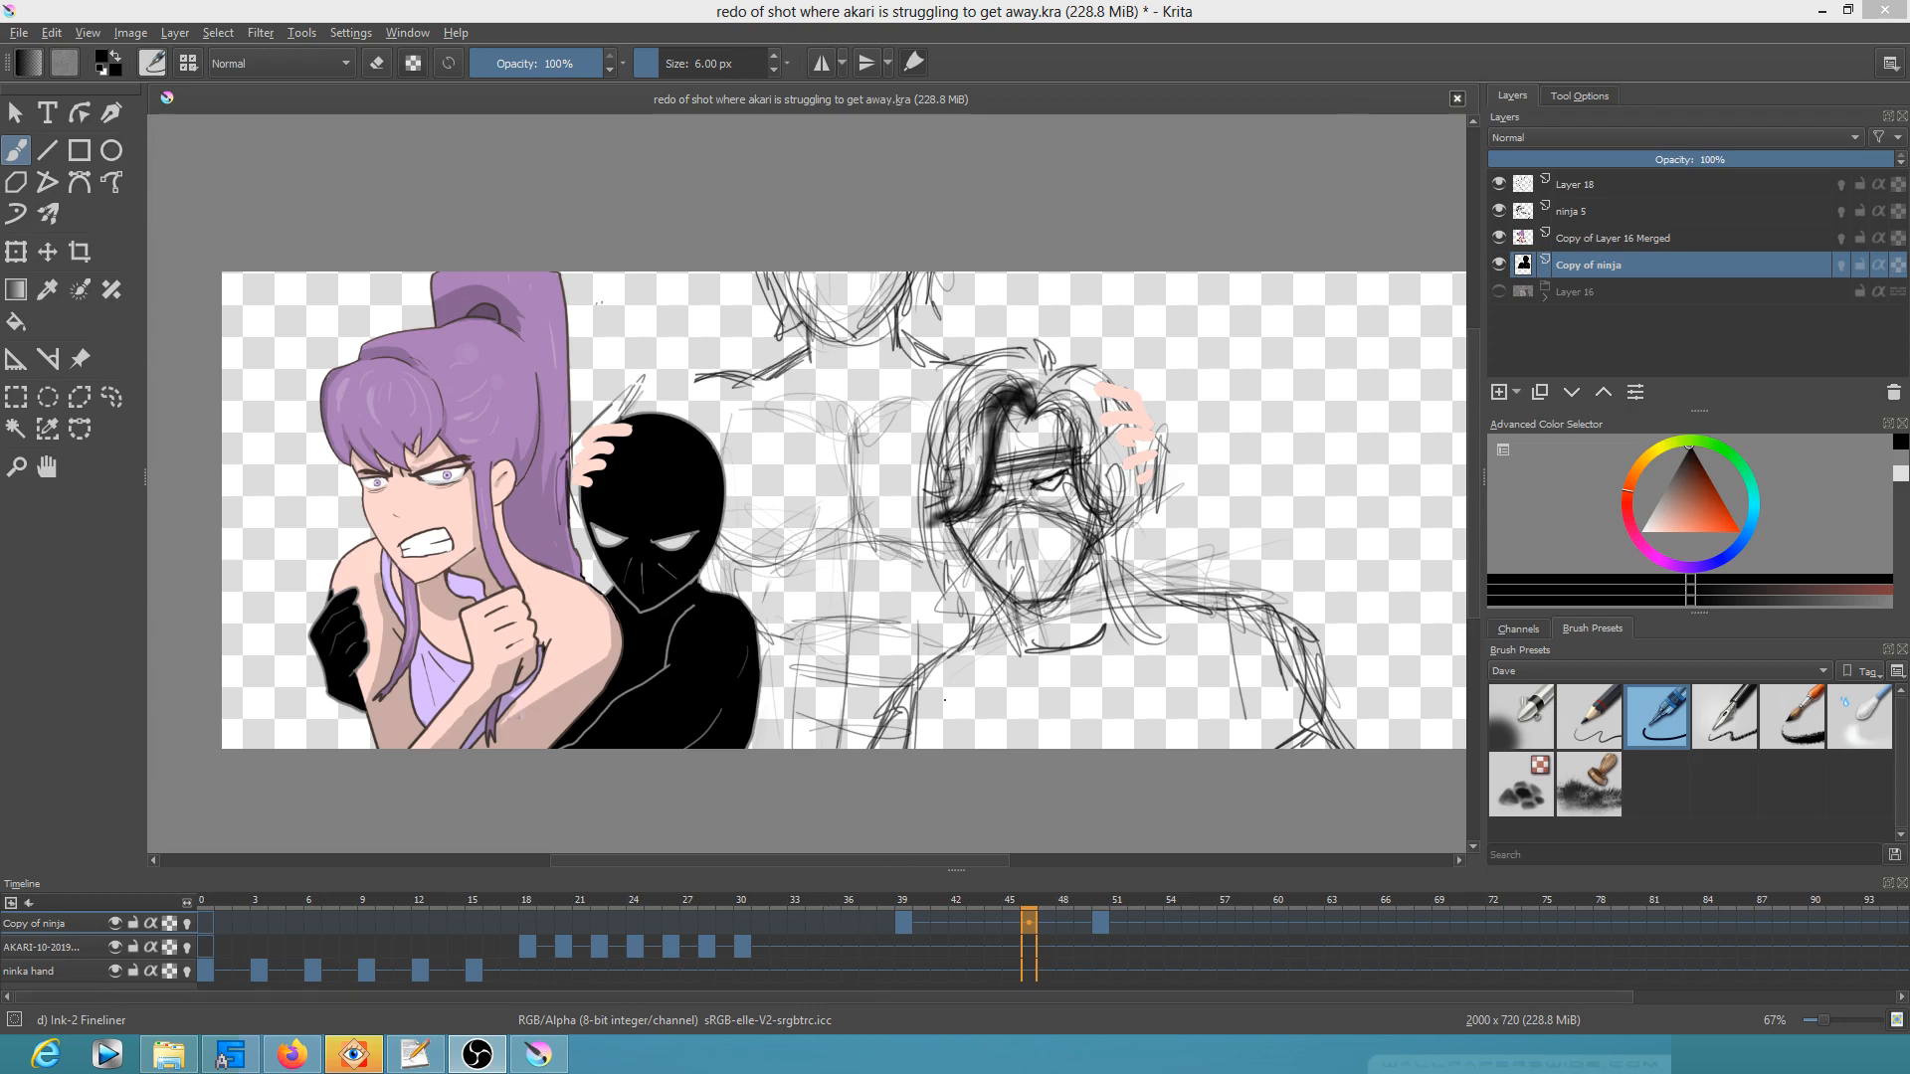
{"action": "left_click", "coordinate": [914, 16]}
{"action": "left_click_drag", "start_coordinate": [977, 348], "coordinate": [917, 342]}
{"action": "scroll", "coordinate": [917, 341], "scroll_direction": "down", "scroll_amount": 1}
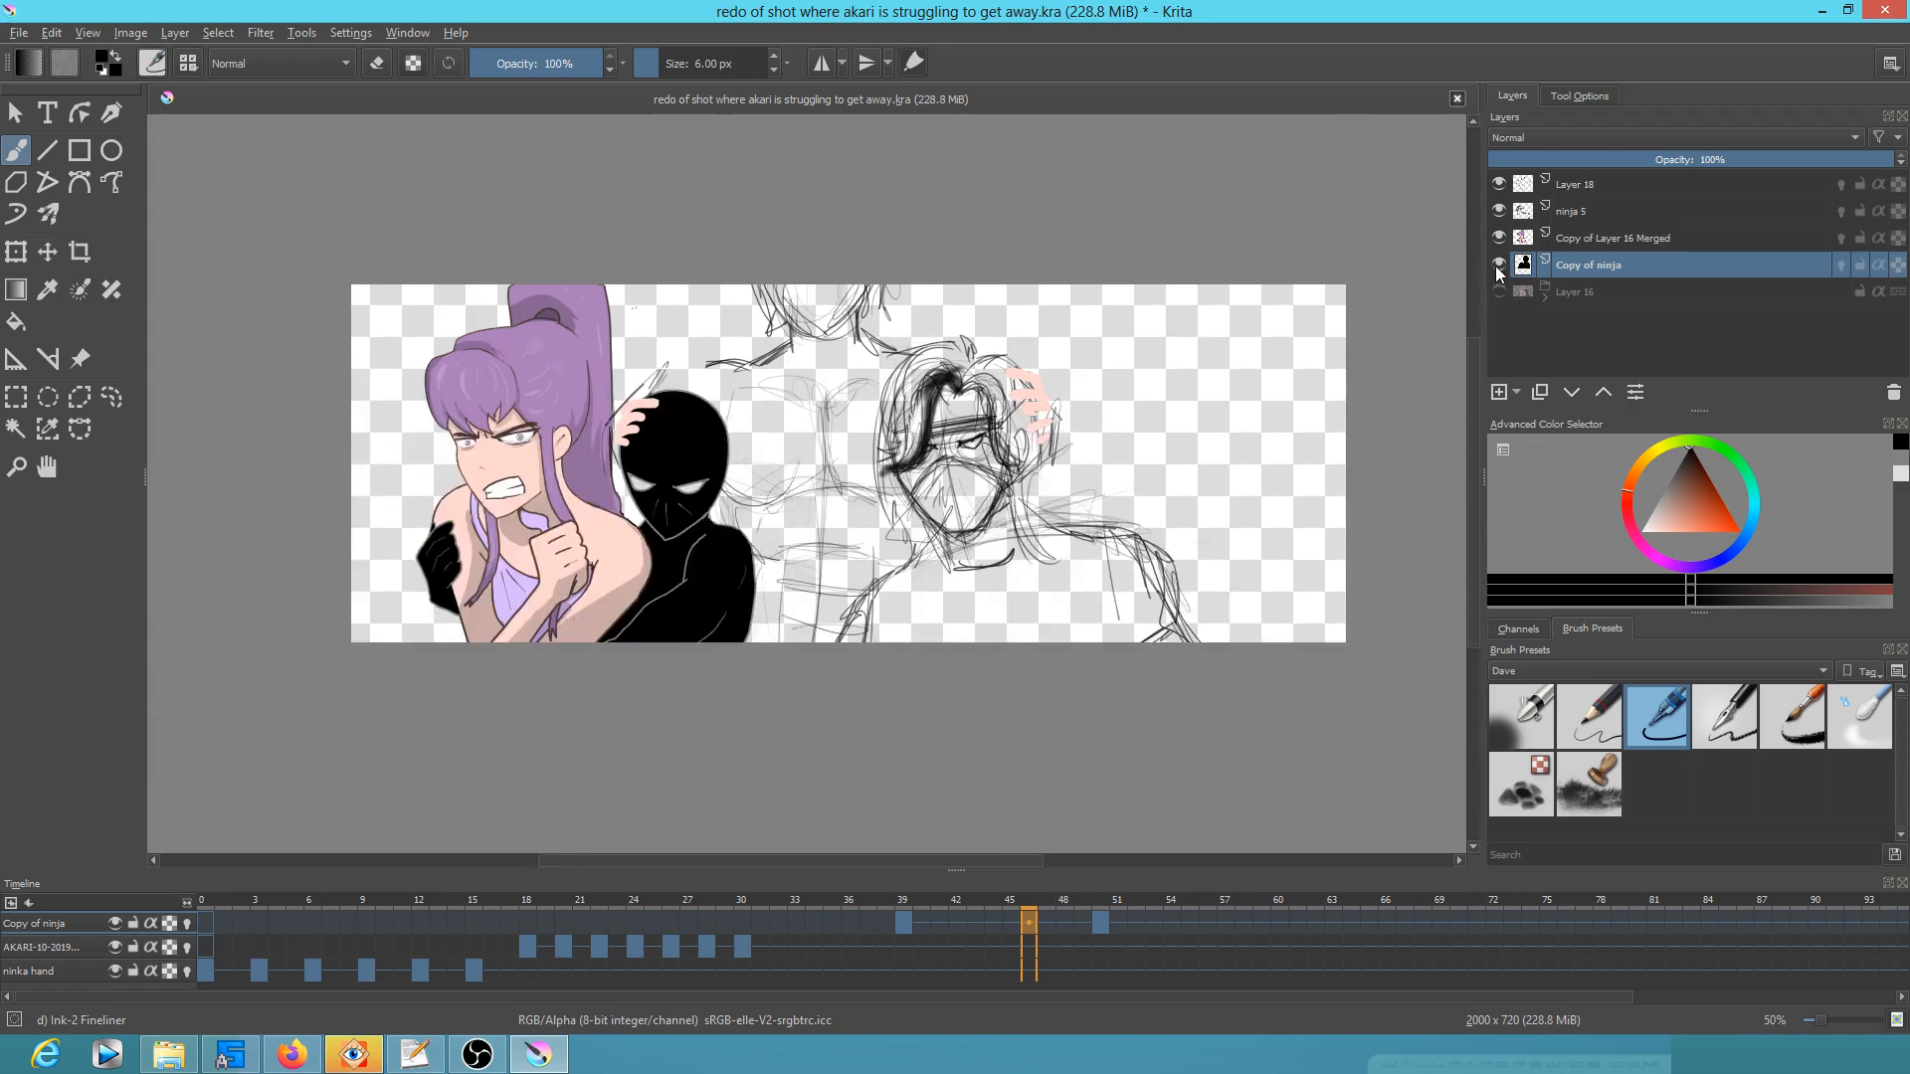
Step: Hide Copy of ninja, Copy of Layer 16 Merged, ninja 5 and Layer 18, and show and expand the Layer 16 group
{"action": "left_click", "coordinate": [1498, 264]}
{"action": "left_click", "coordinate": [1500, 237]}
{"action": "left_click", "coordinate": [1499, 210]}
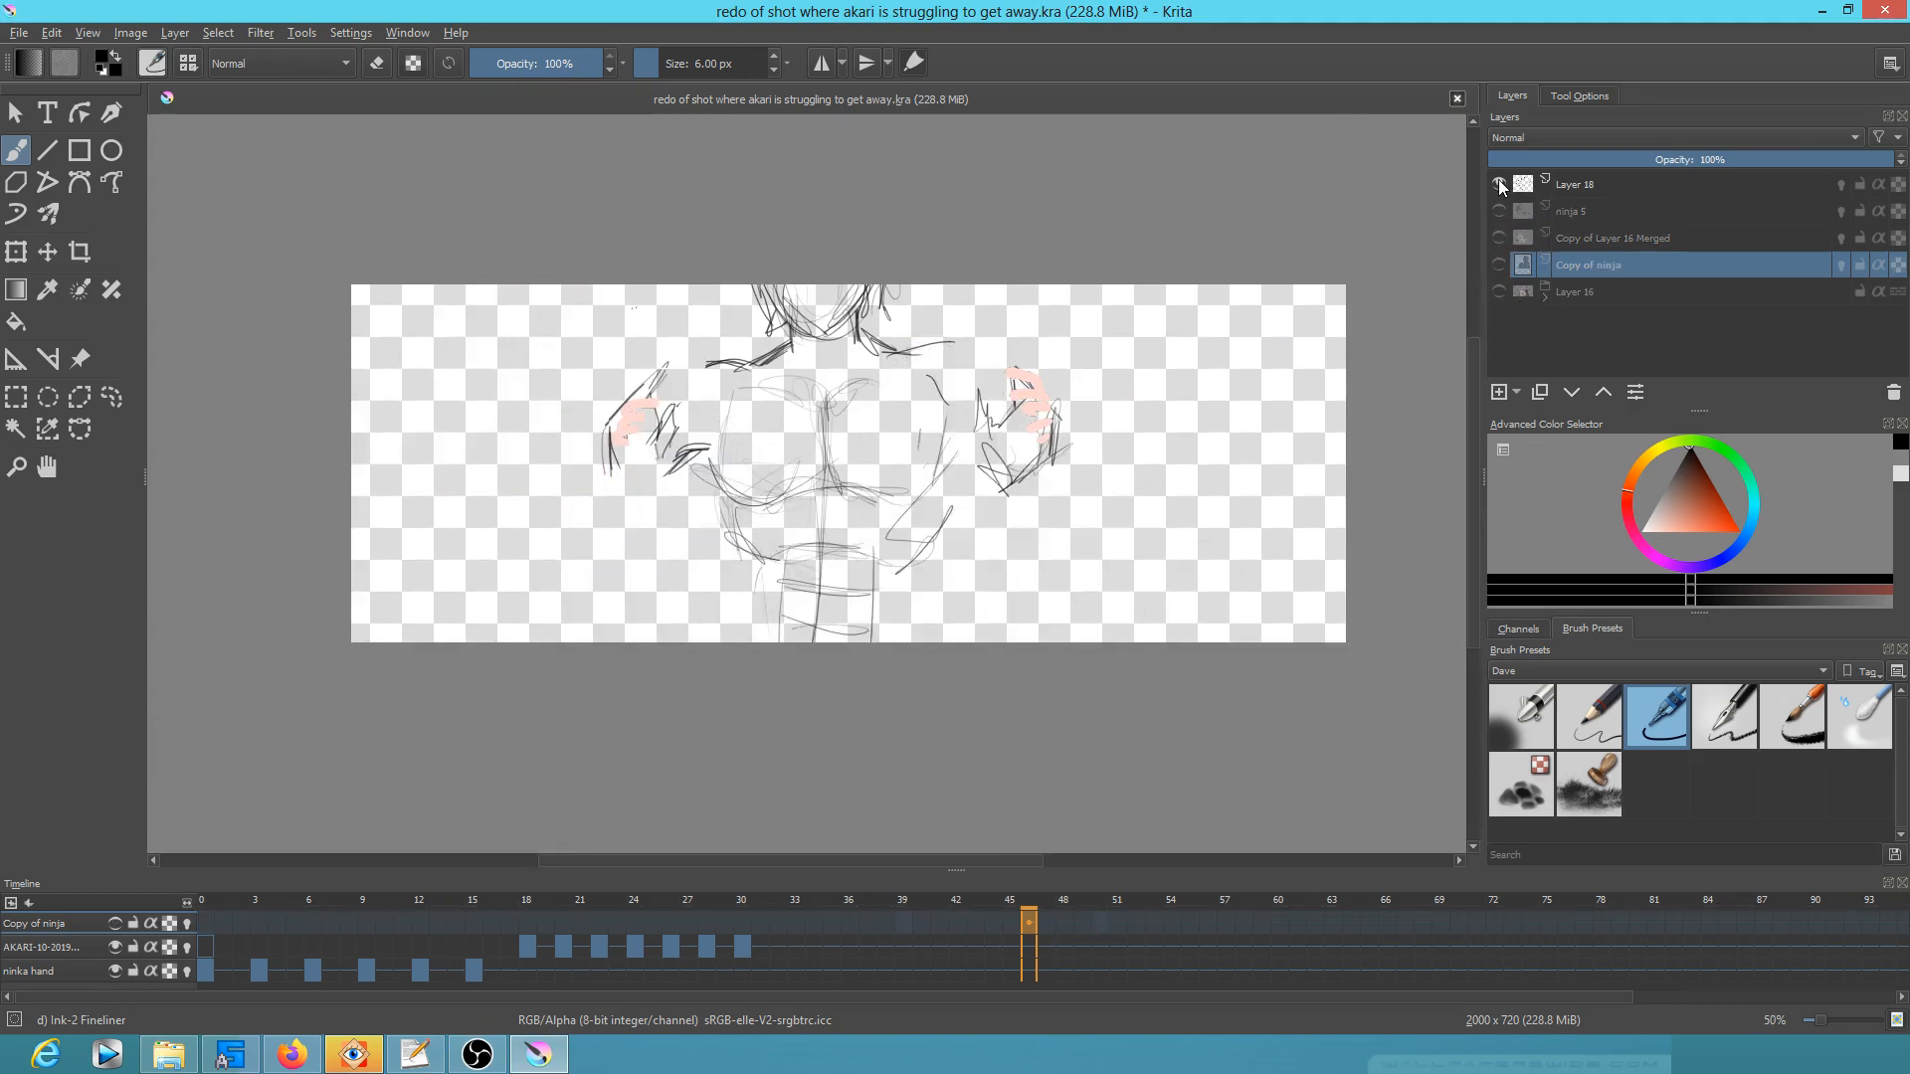
{"action": "left_click", "coordinate": [1499, 184]}
{"action": "left_click", "coordinate": [1499, 291]}
{"action": "left_click", "coordinate": [1544, 297]}
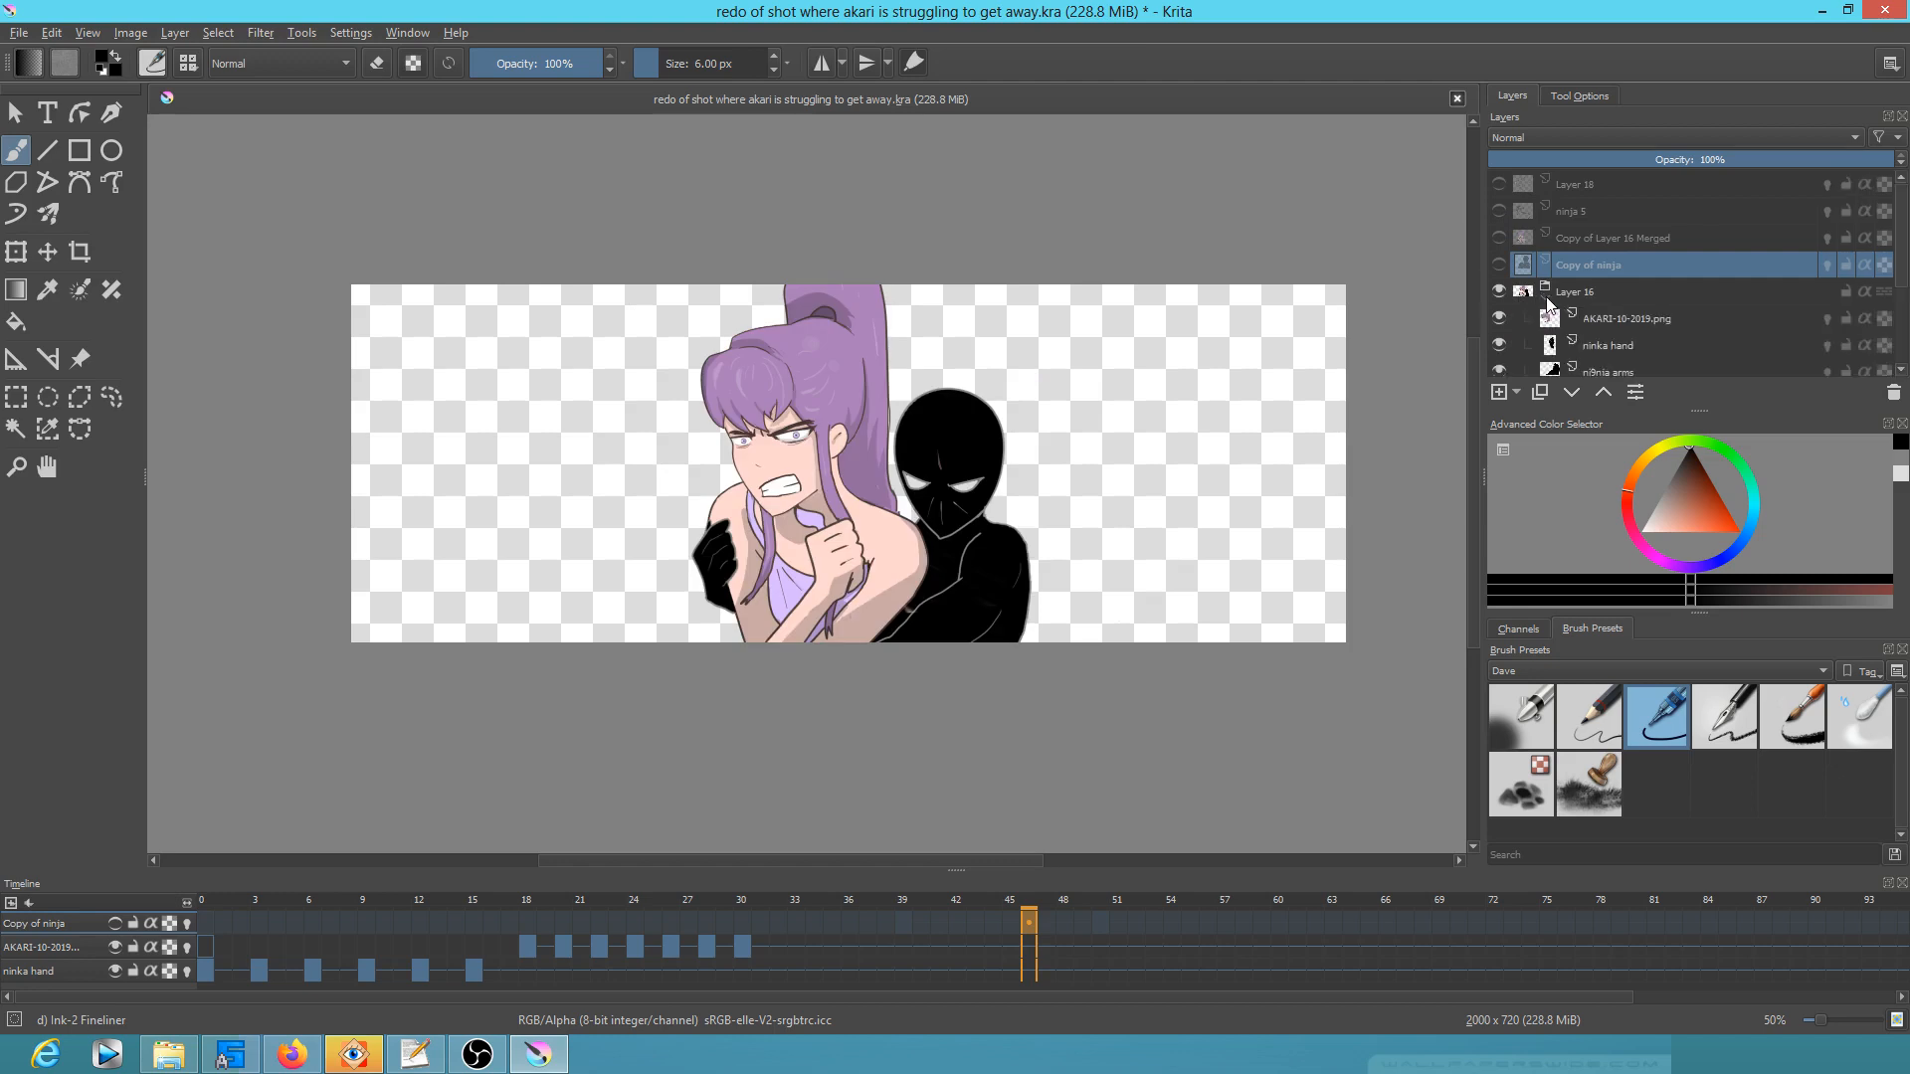
{"action": "left_click", "coordinate": [1561, 294]}
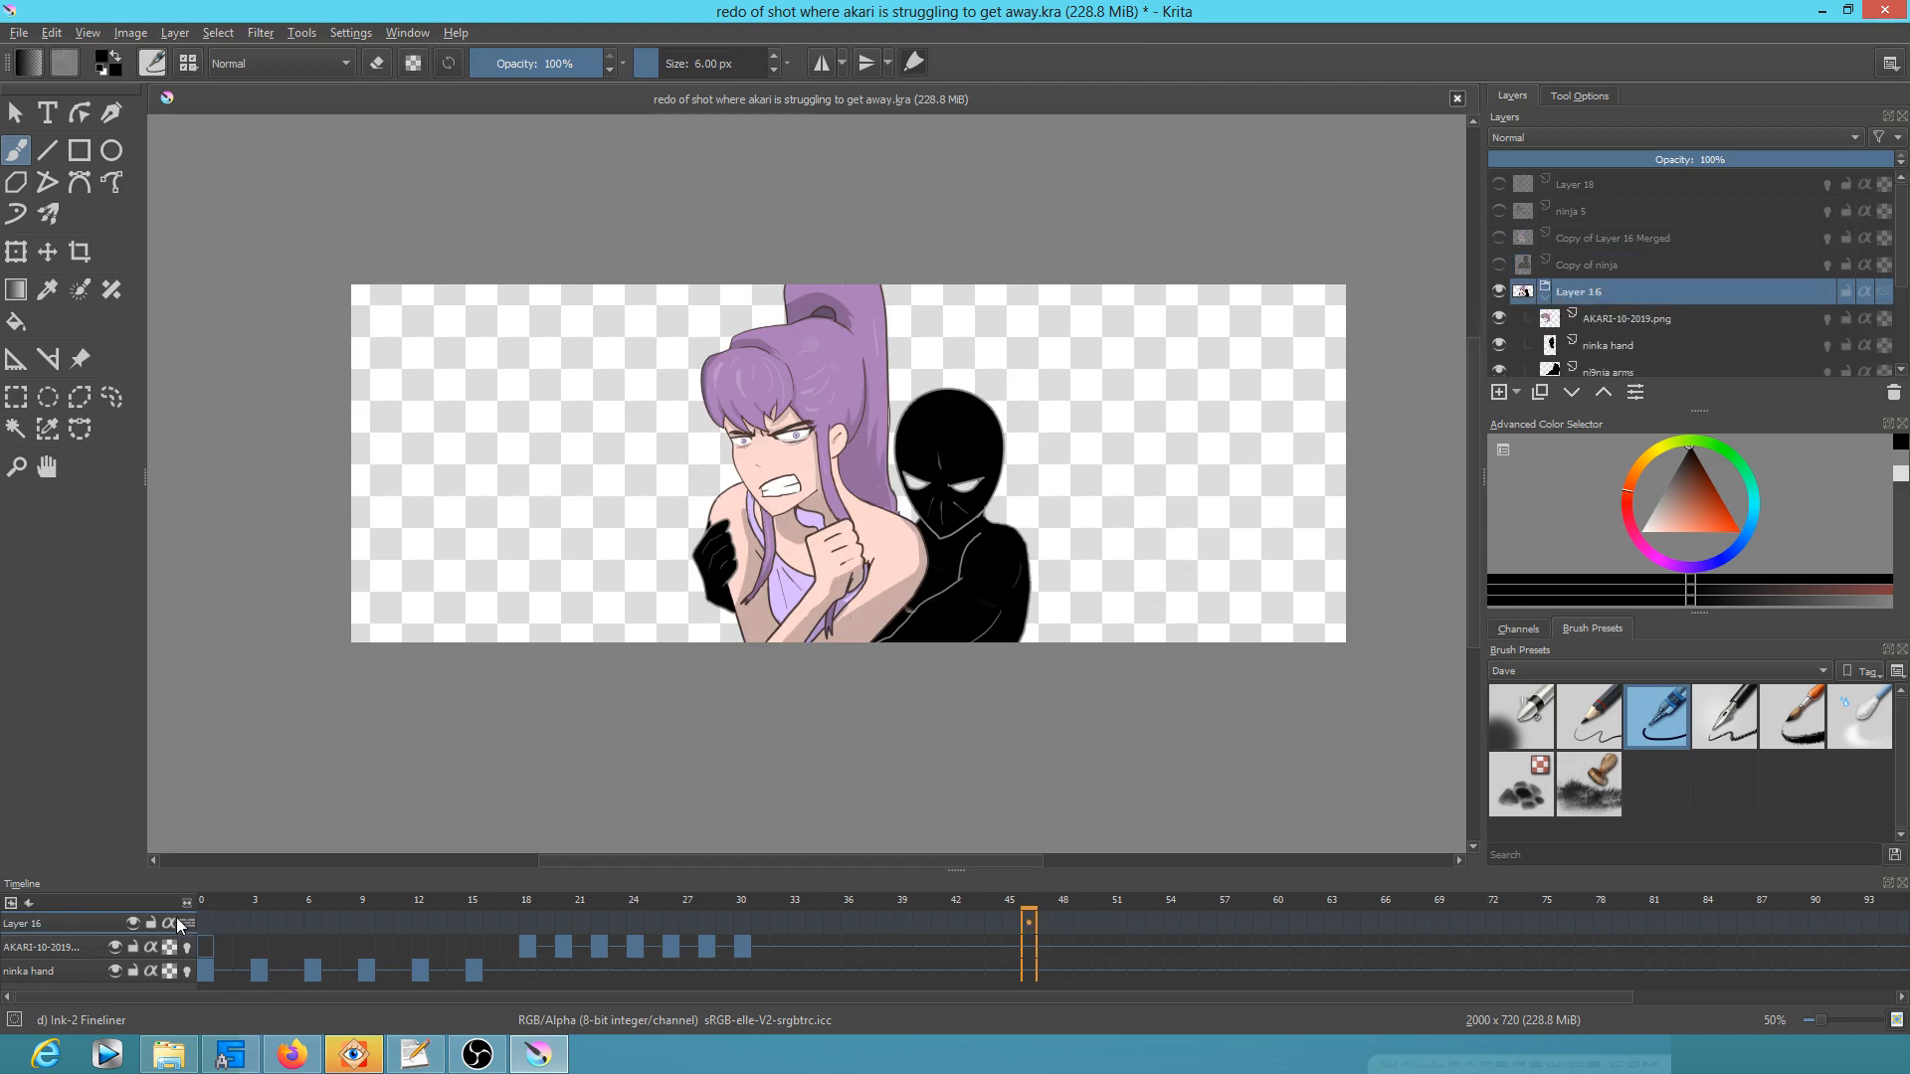
Step: Play the Layer 16 group's animation from frame 0 and look over its sublayers
{"action": "left_click", "coordinate": [207, 904]}
{"action": "key", "text": "space"}
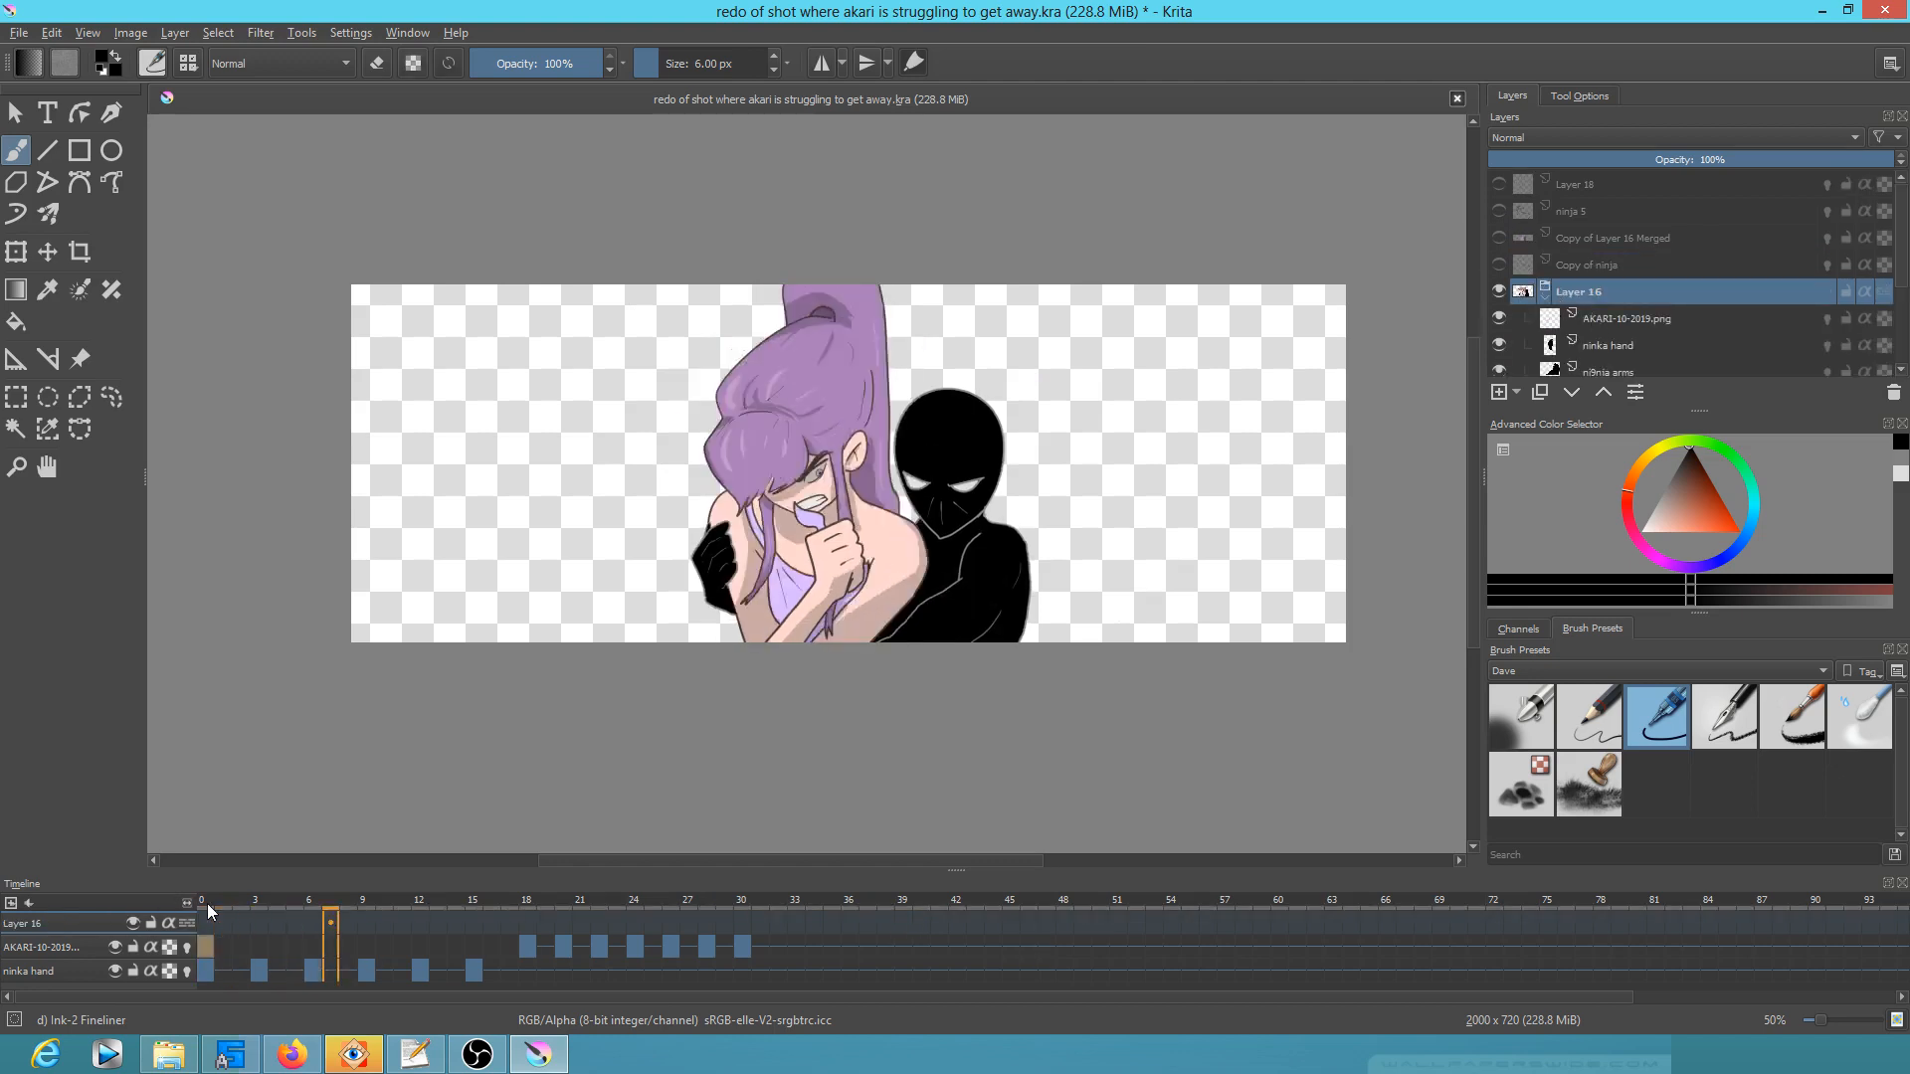
{"action": "key", "text": "space"}
{"action": "scroll", "coordinate": [1598, 333], "scroll_direction": "down", "scroll_amount": 5}
{"action": "scroll", "coordinate": [1616, 331], "scroll_direction": "up", "scroll_amount": 5}
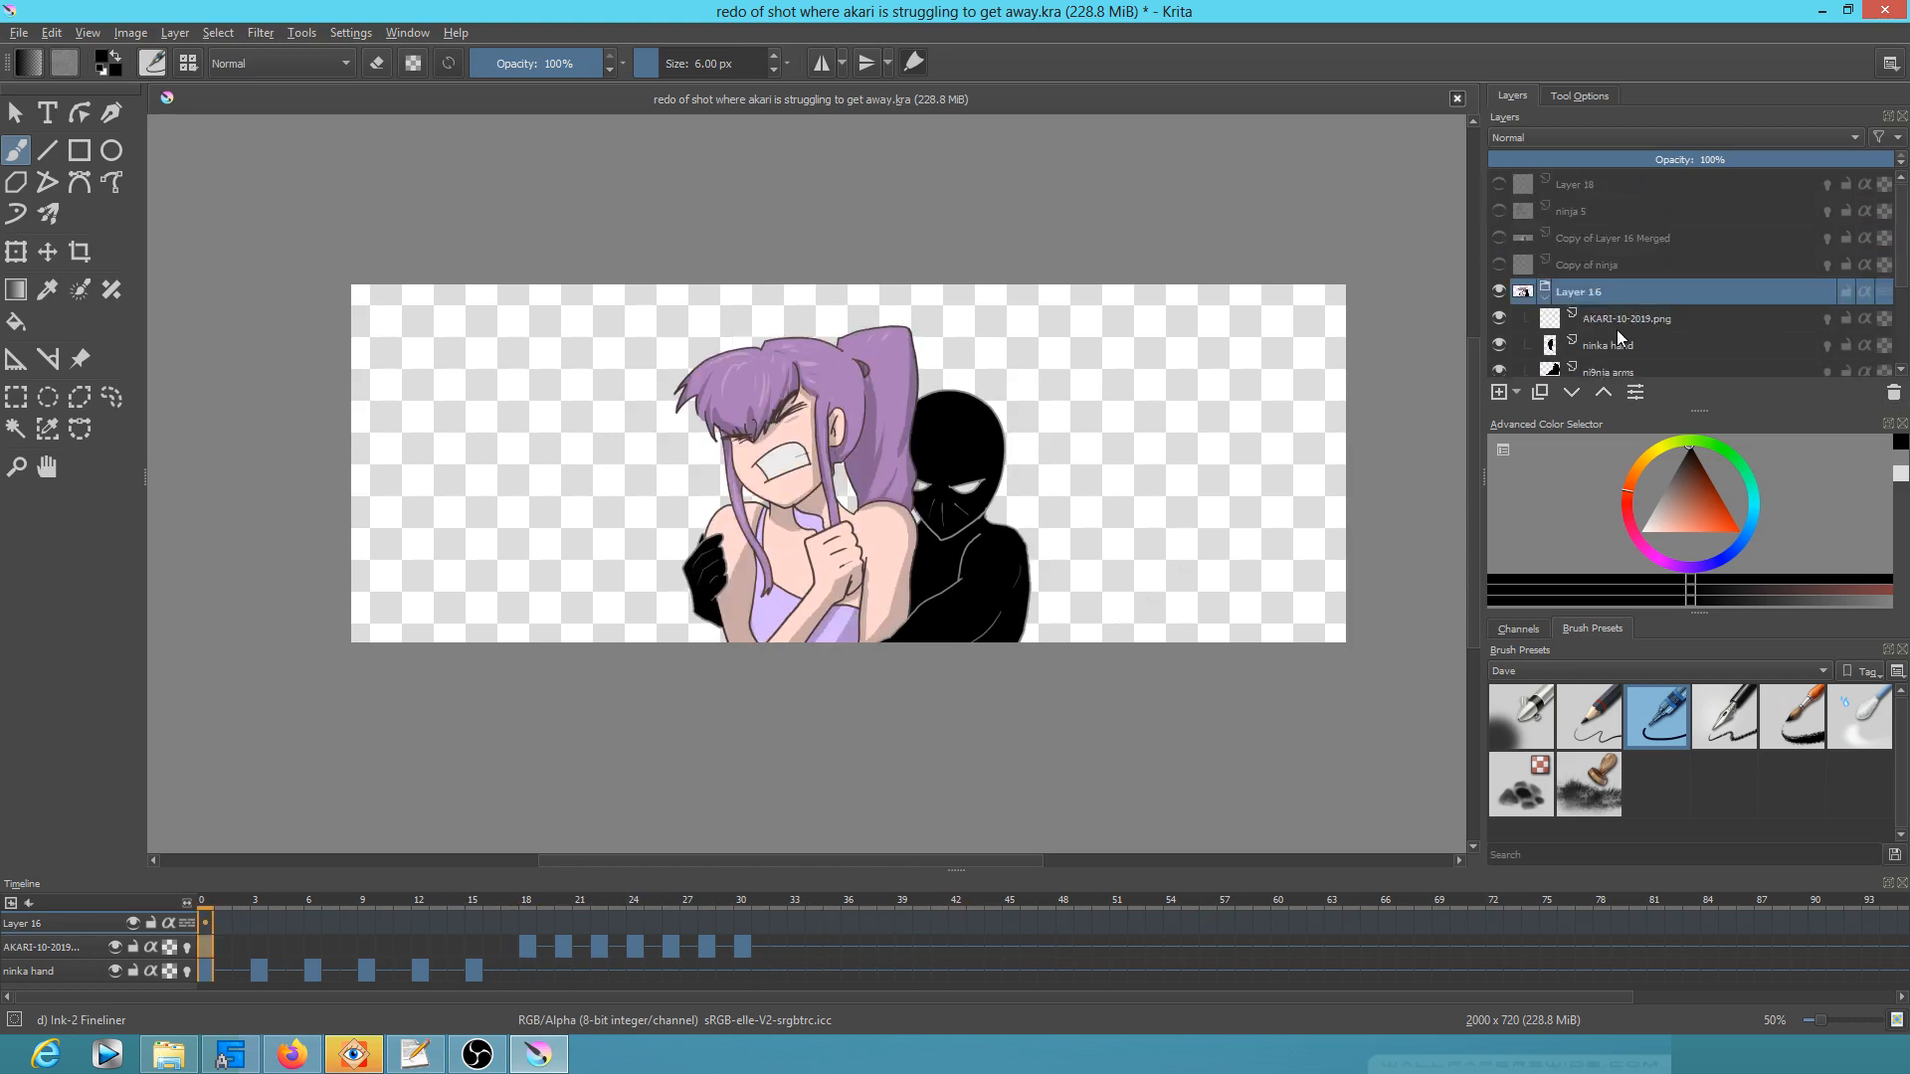
Step: Collapse and hide the Layer 16 group, and show Copy of ninja, Copy of Layer 16 Merged, ninja 5 and Layer 18 again
{"action": "left_click", "coordinate": [1542, 298]}
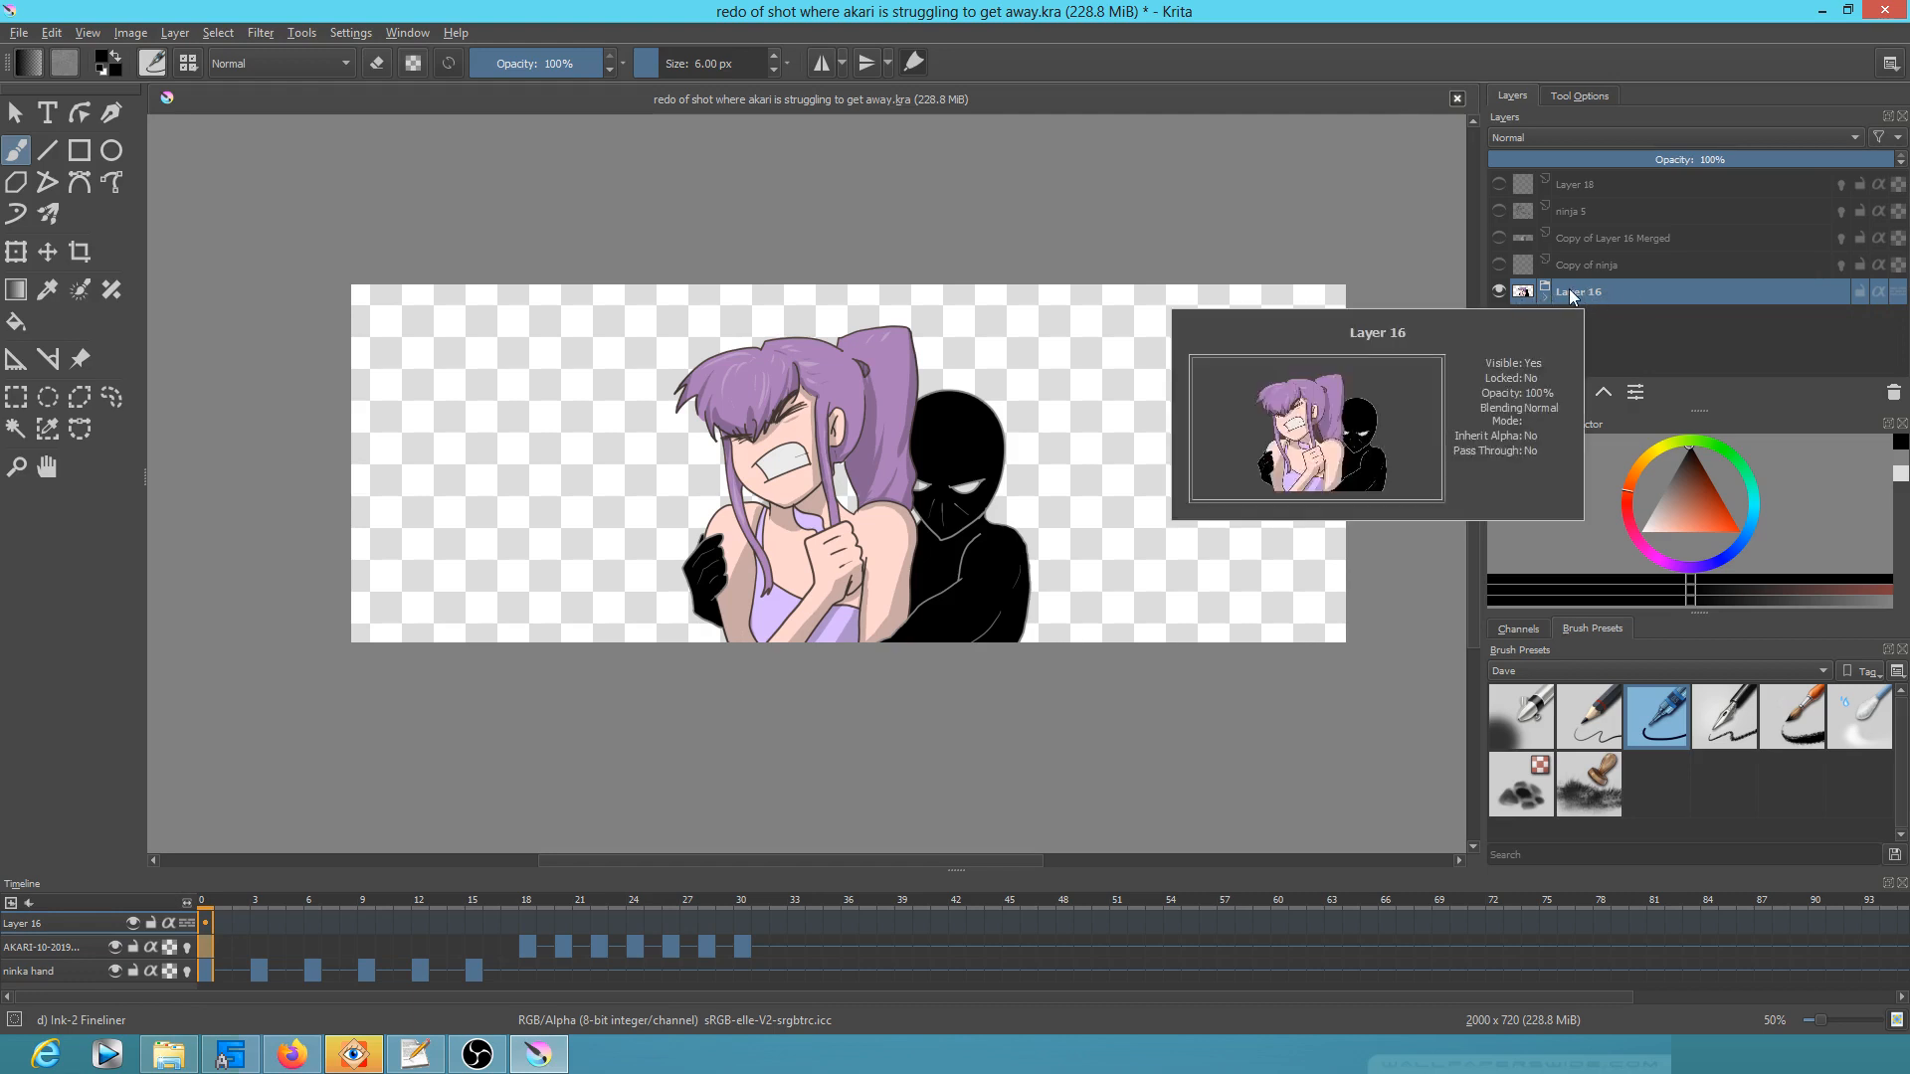
{"action": "left_click", "coordinate": [1499, 290]}
{"action": "left_click", "coordinate": [1500, 265]}
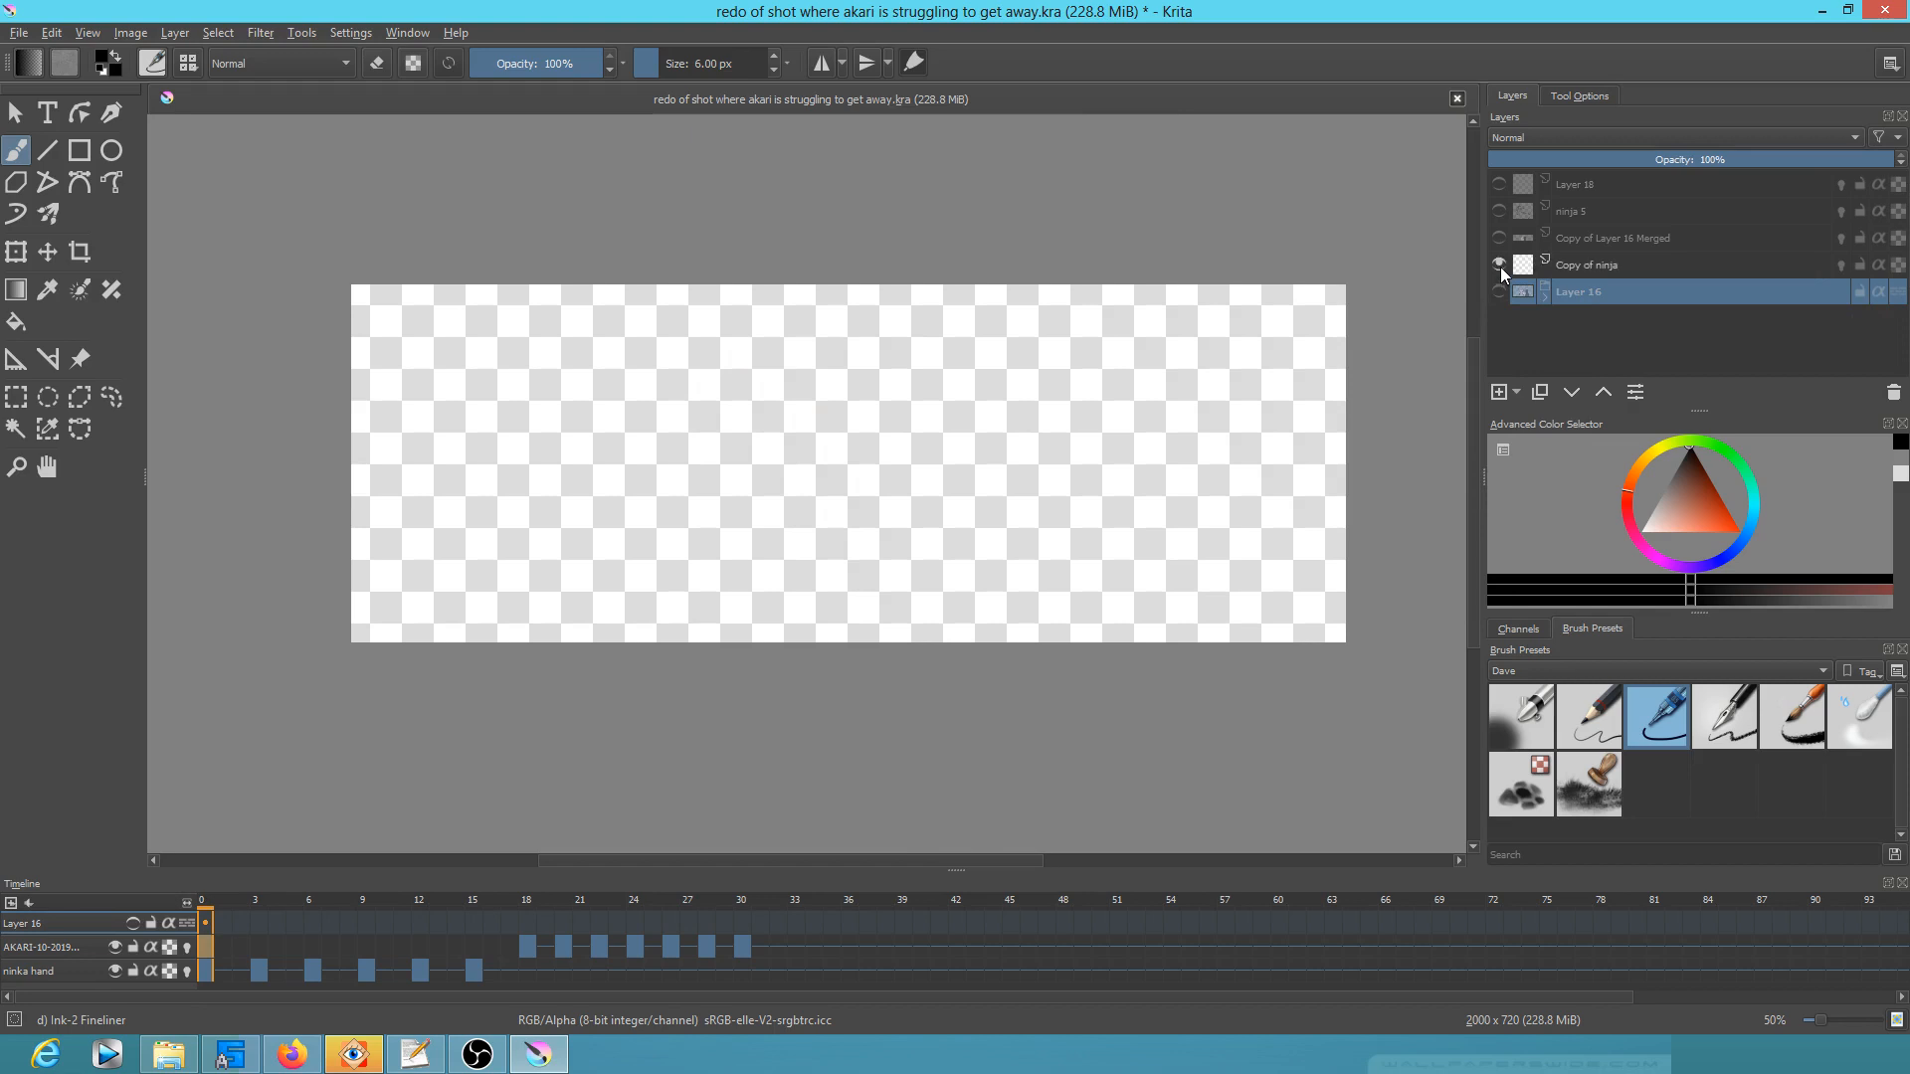
{"action": "left_click", "coordinate": [1499, 238]}
{"action": "left_click", "coordinate": [1499, 211]}
{"action": "left_click", "coordinate": [1500, 184]}
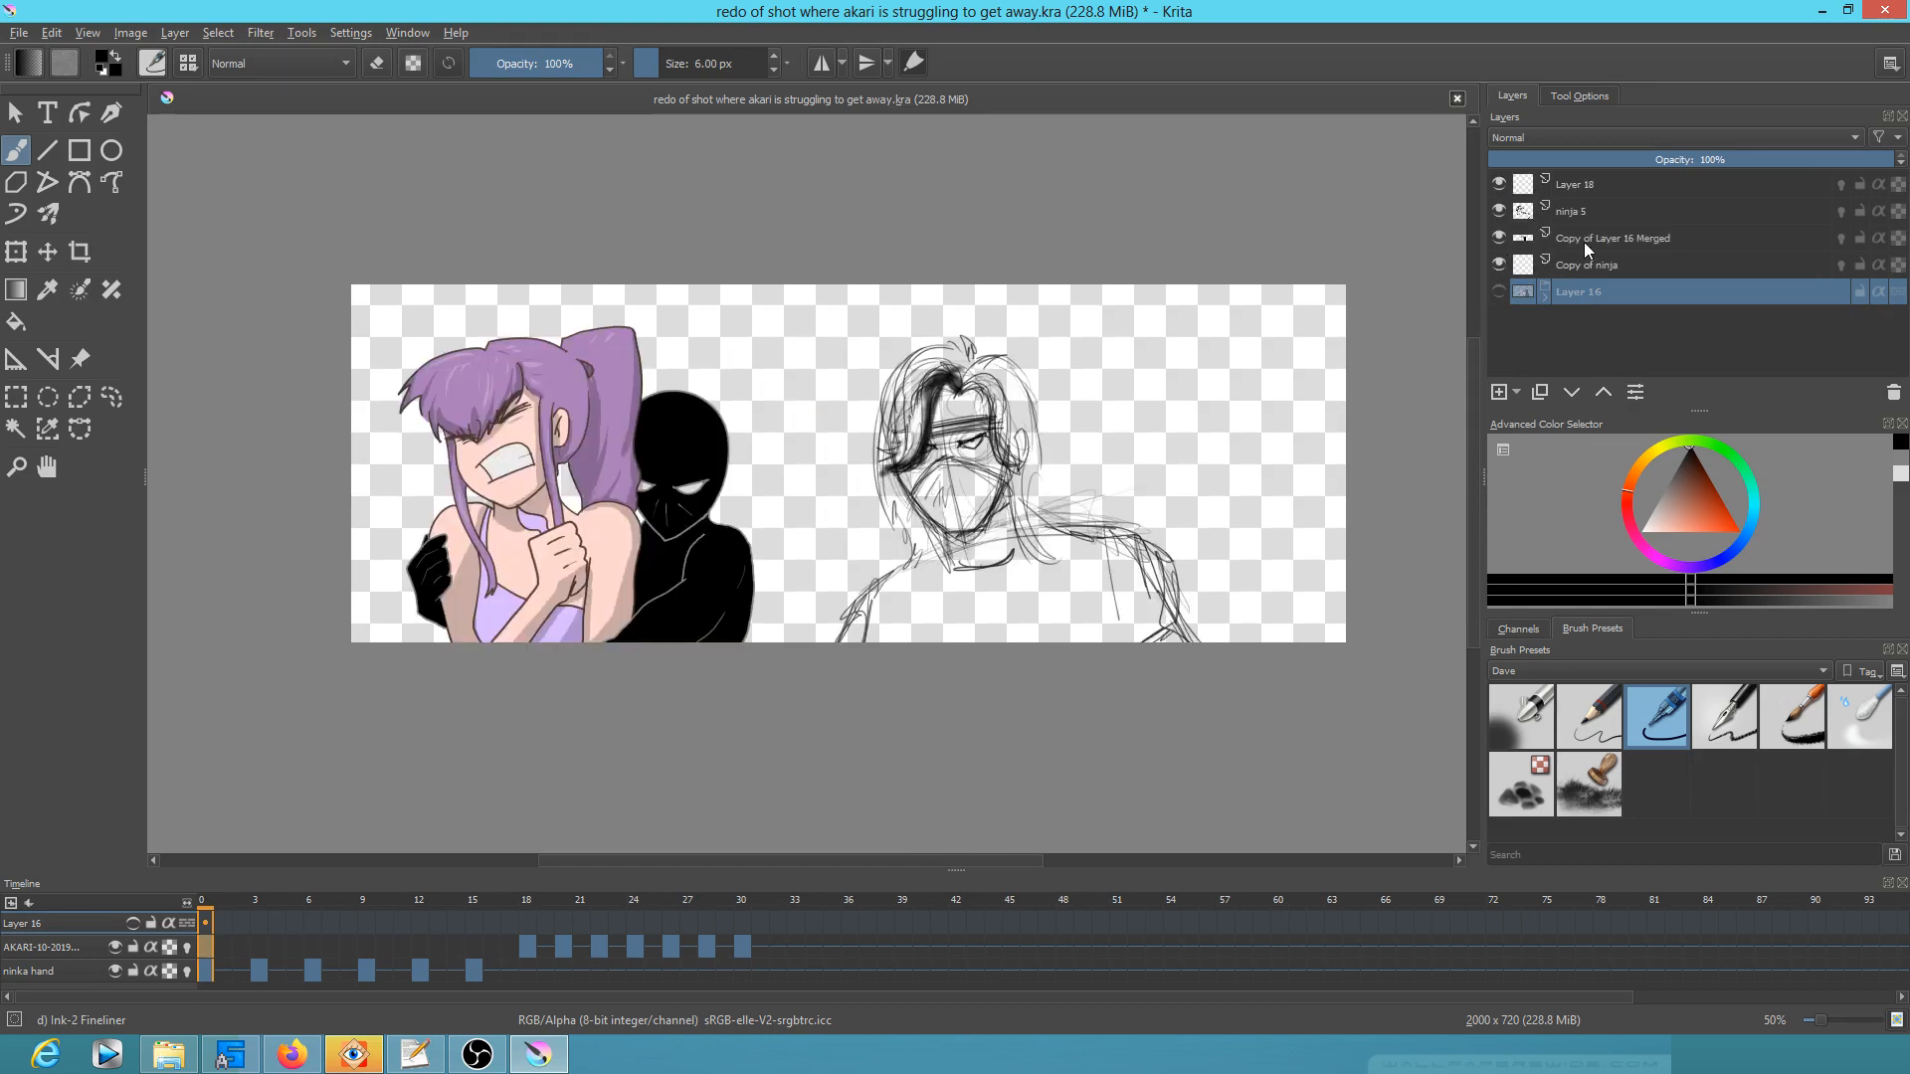
Step: Select the Copy of Layer 16 Merged layer and move the playhead to frame 1
{"action": "right_click", "coordinate": [1586, 249]}
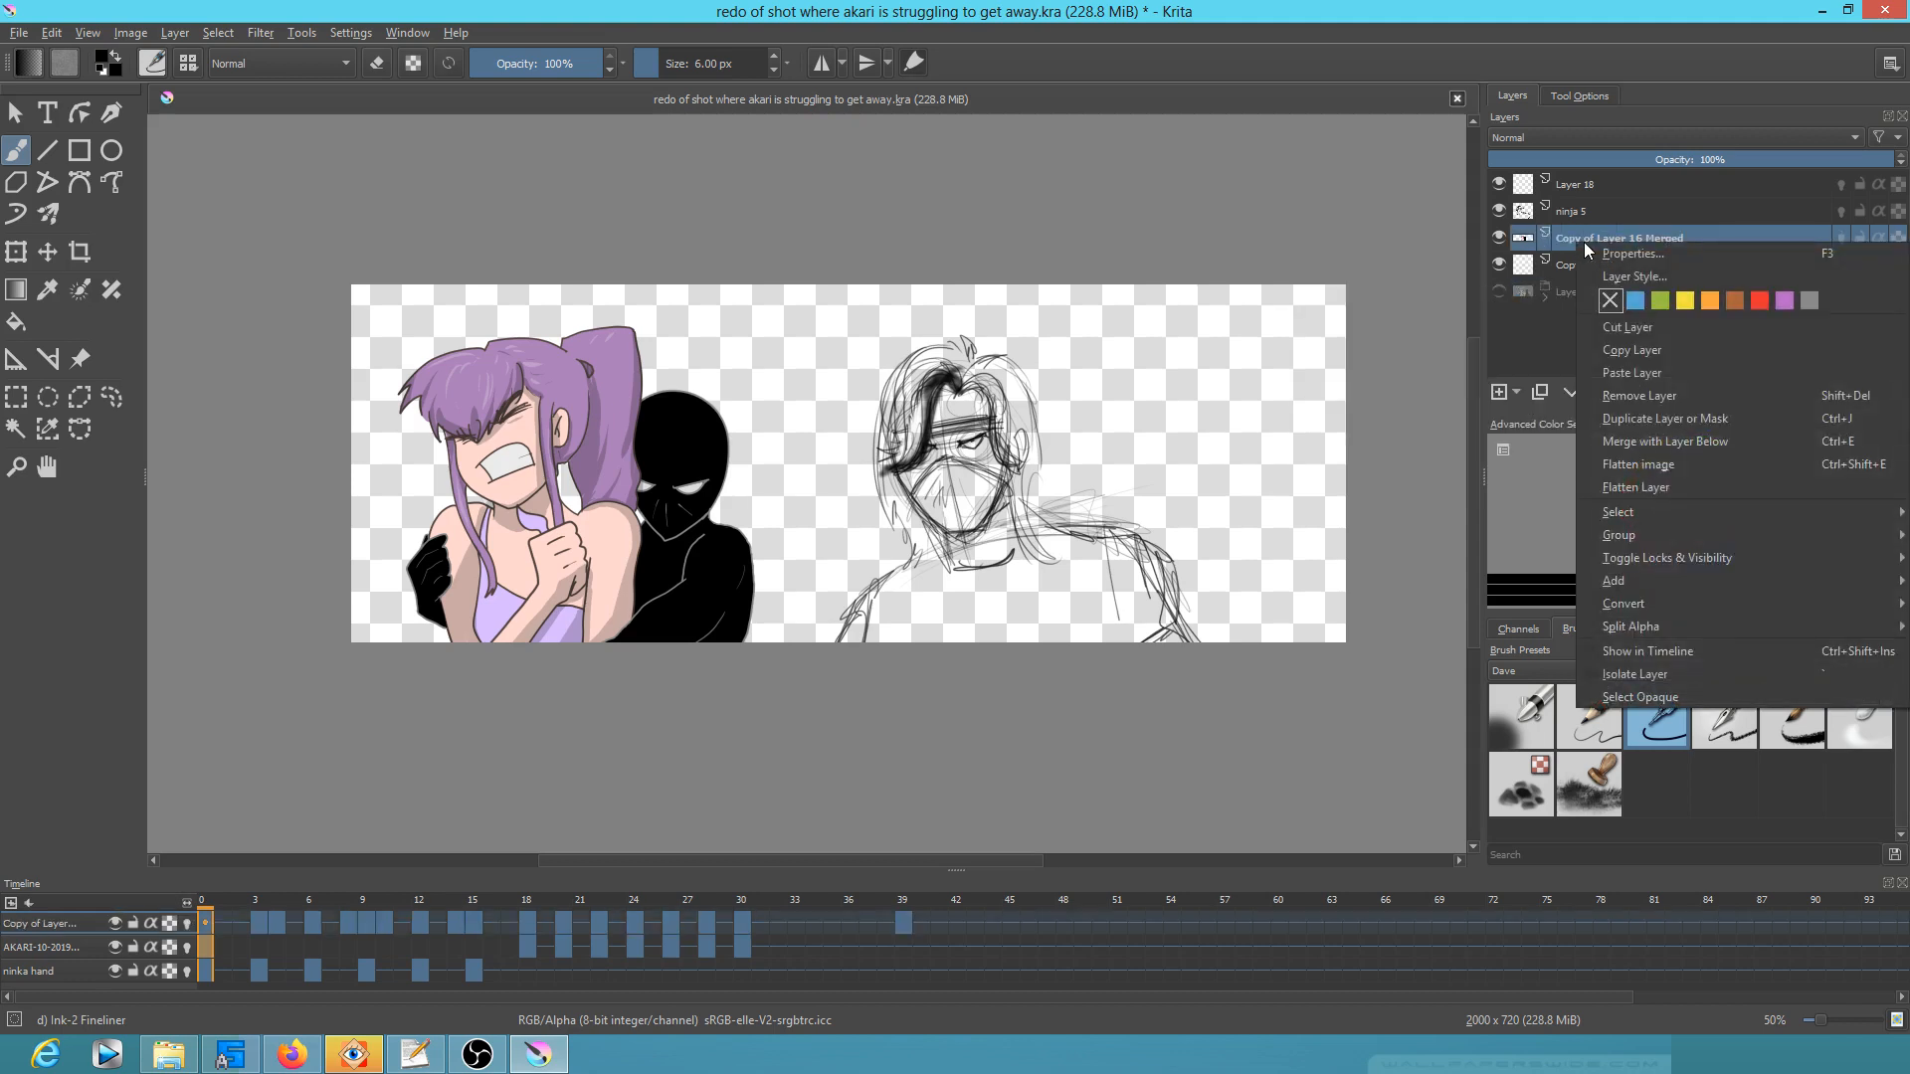
{"action": "mouse_move", "coordinate": [1652, 580]}
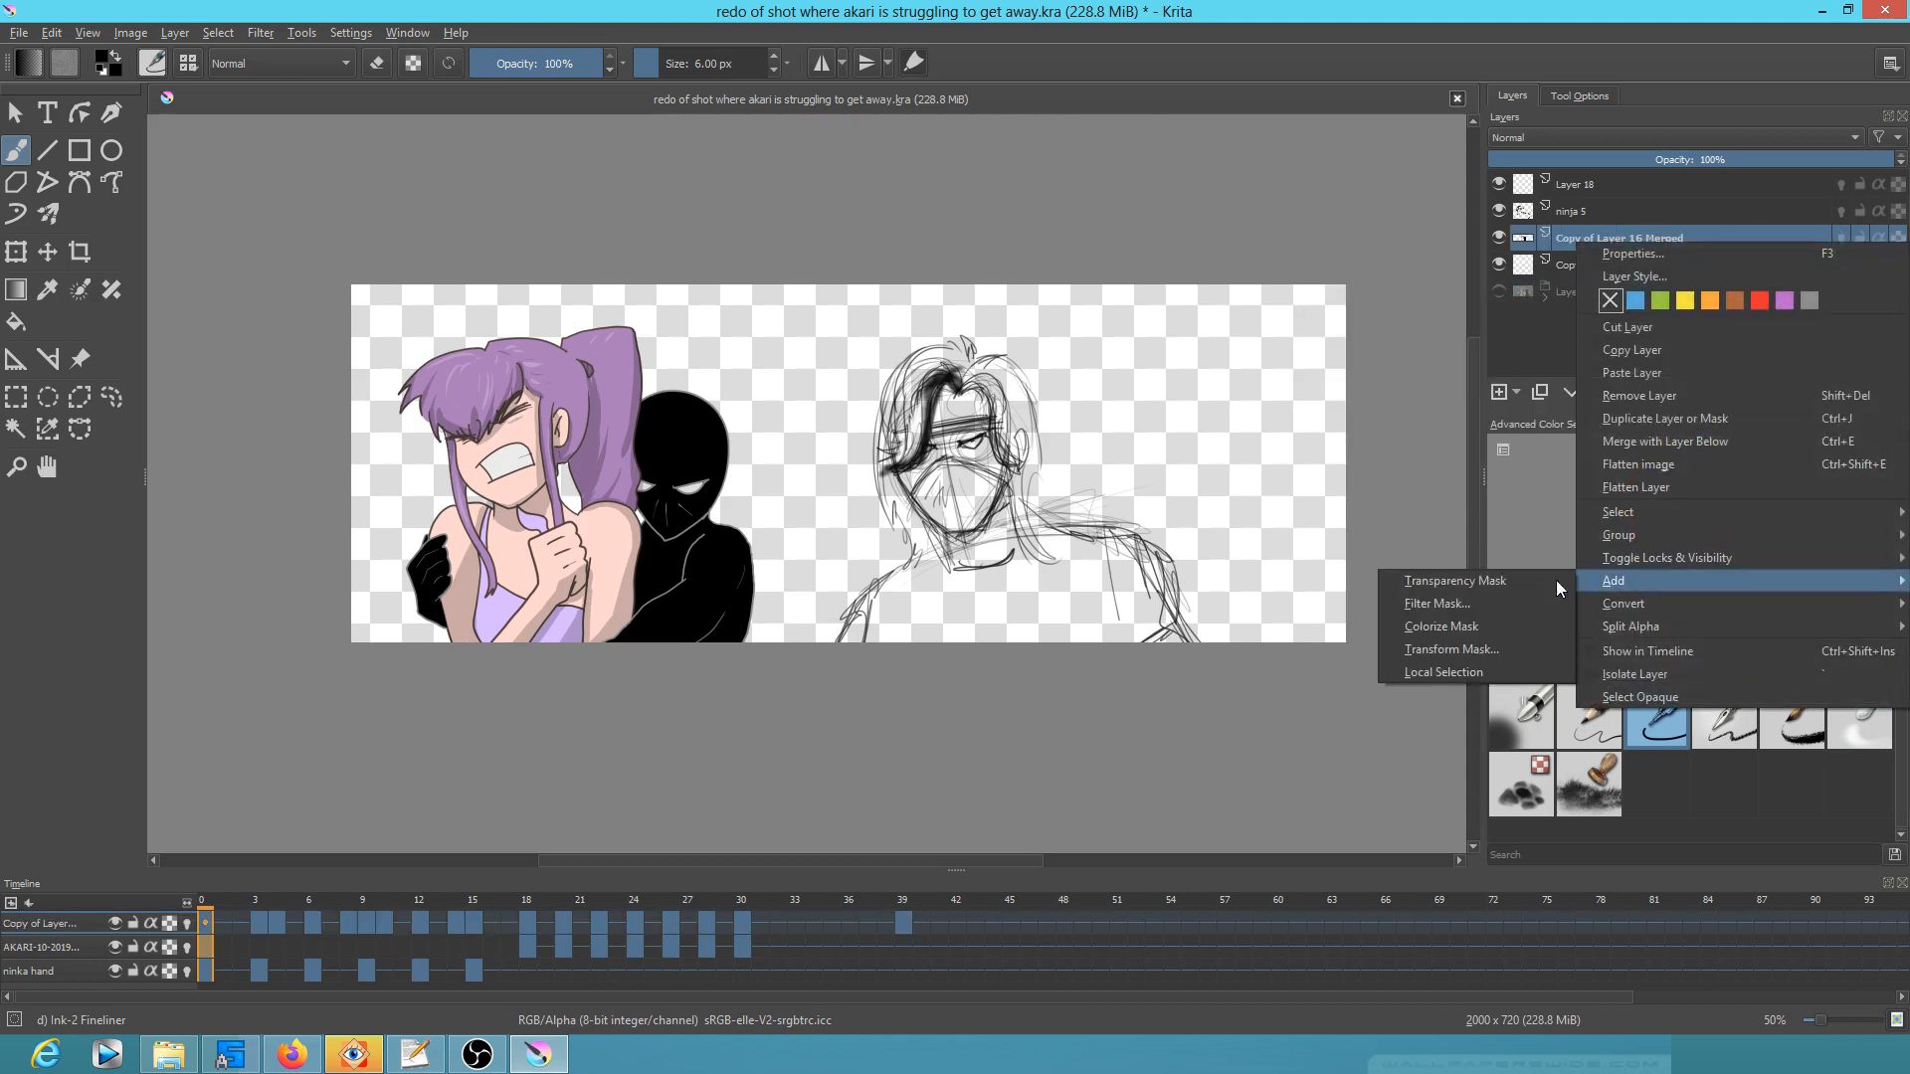
{"action": "left_click", "coordinate": [1506, 20]}
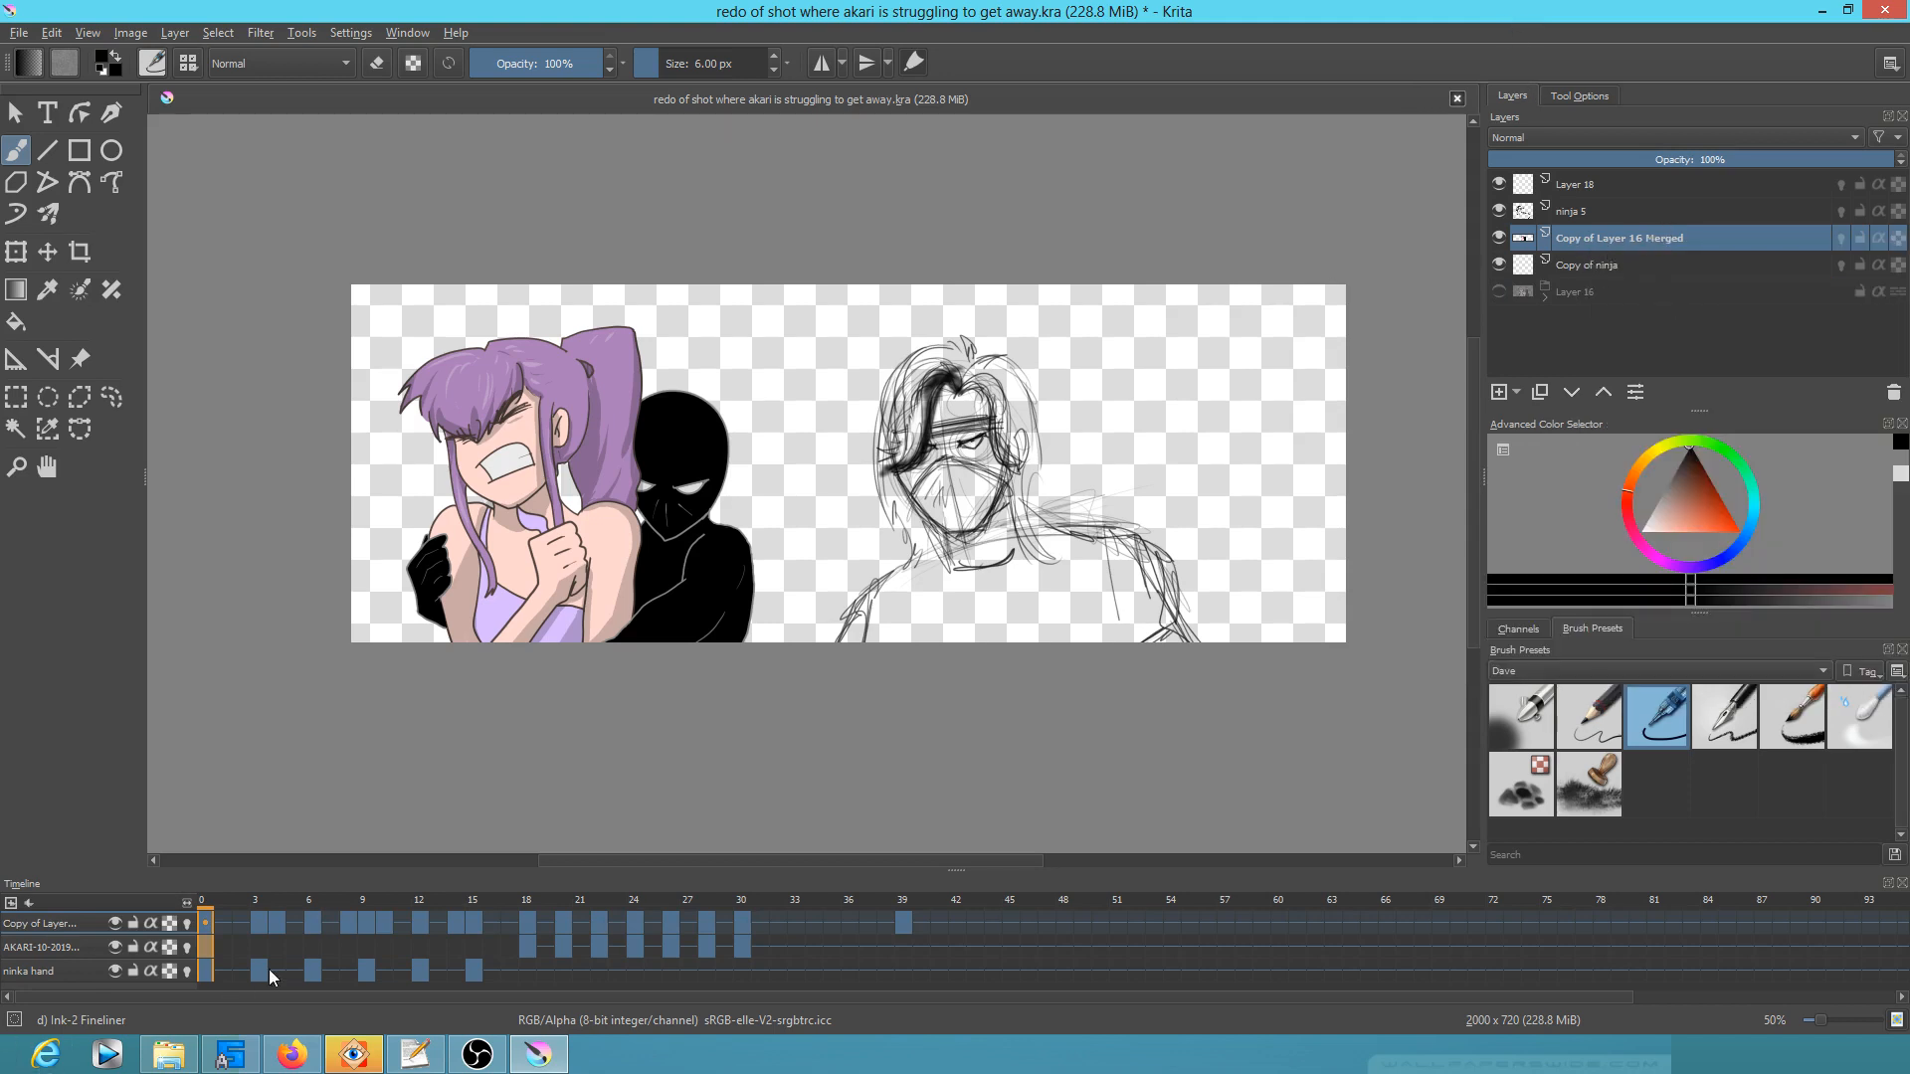
{"action": "mouse_move", "coordinate": [203, 903]}
{"action": "left_mouse_down"}
{"action": "mouse_move", "coordinate": [801, 913]}
{"action": "mouse_move", "coordinate": [221, 908]}
{"action": "left_mouse_up"}
Step: Check the canvas width and height in the Resize Canvas settings, leaving them as they are
{"action": "left_click", "coordinate": [134, 34]}
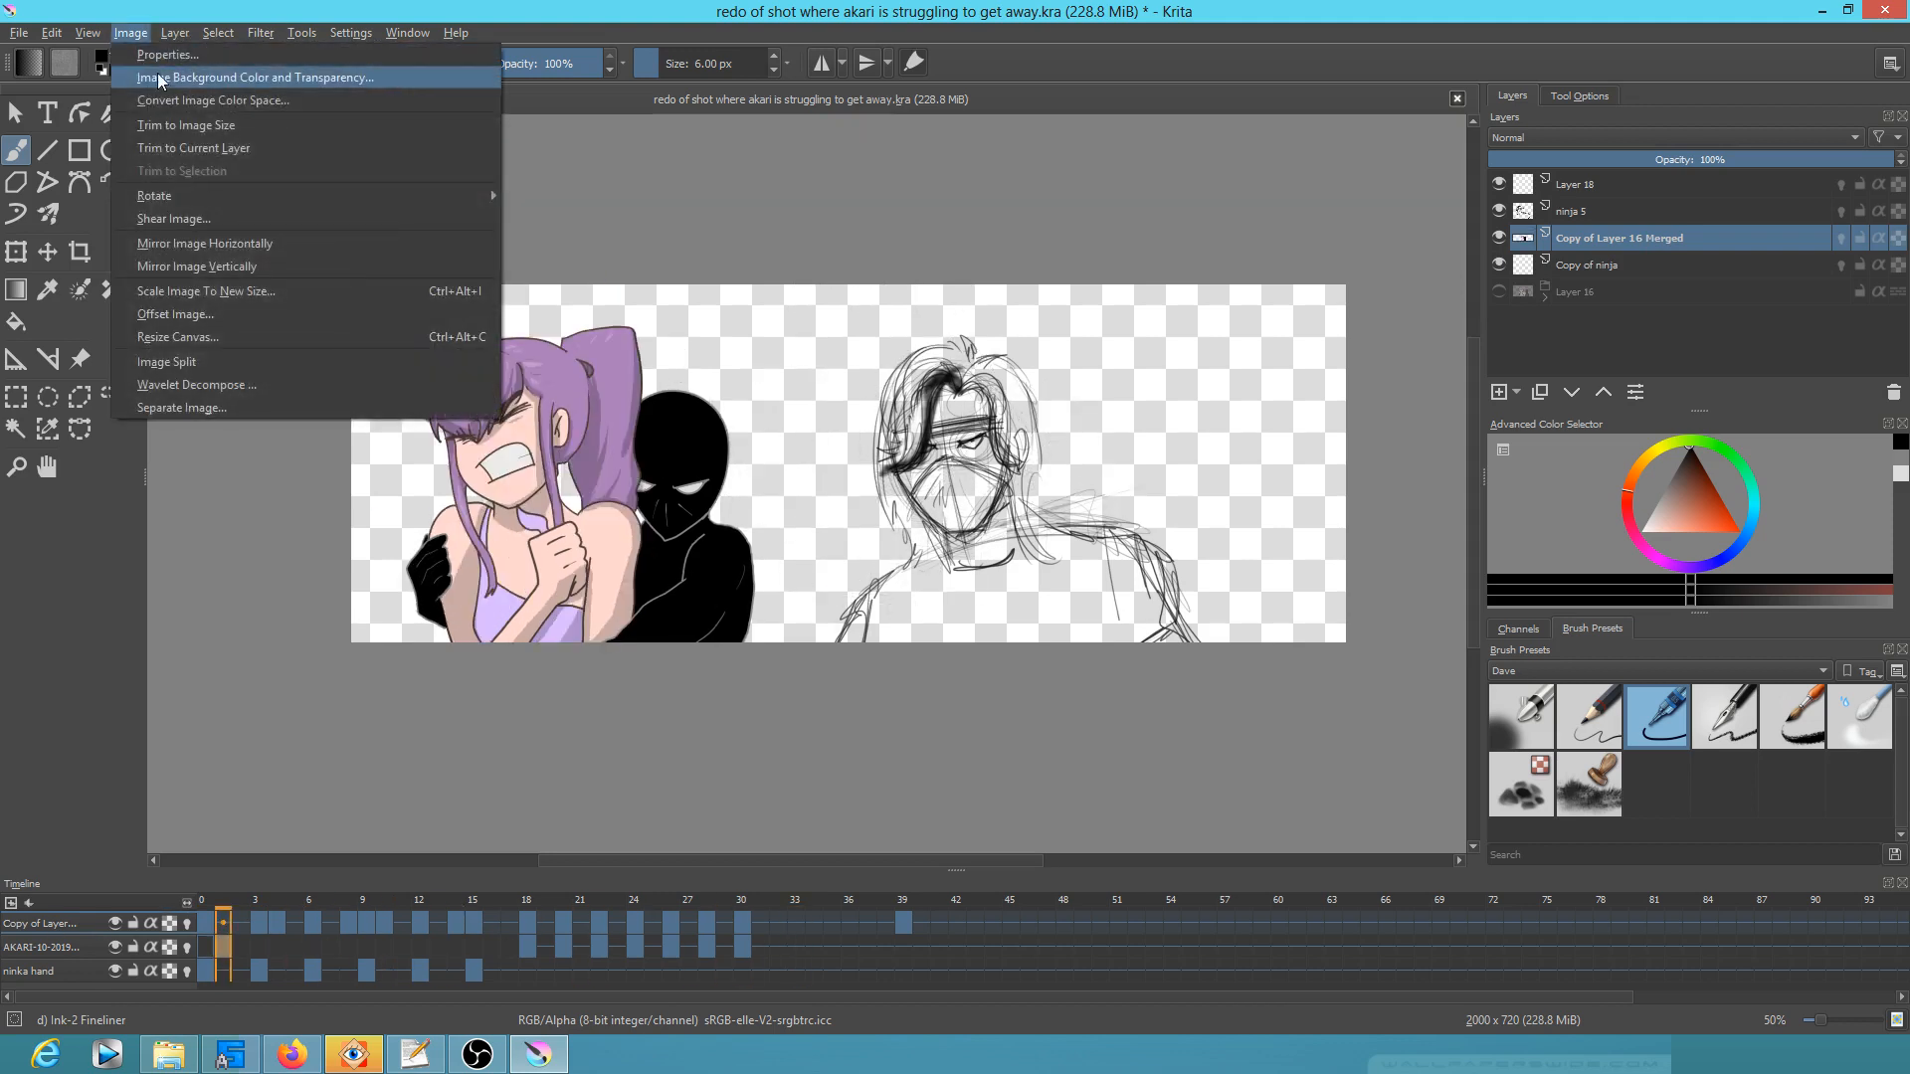
{"action": "left_click", "coordinate": [197, 334]}
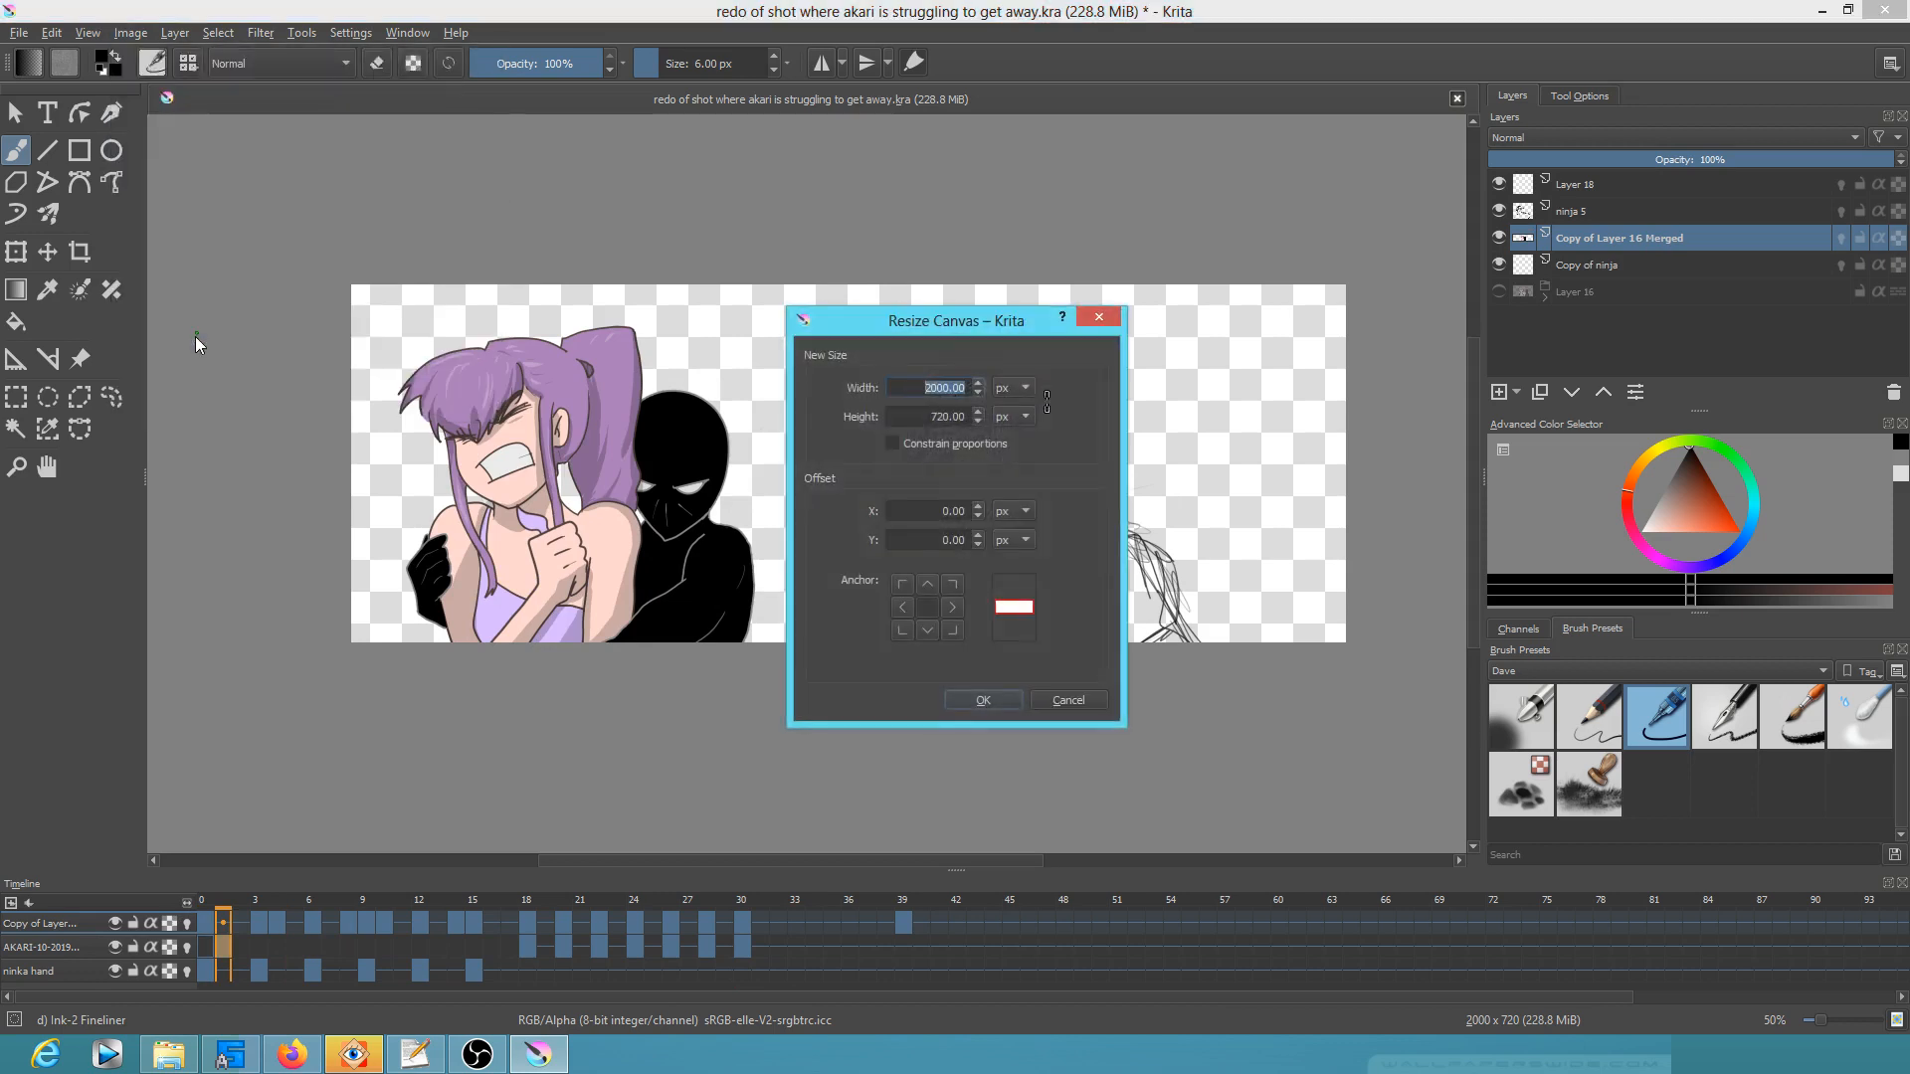
{"action": "left_click", "coordinate": [1098, 317]}
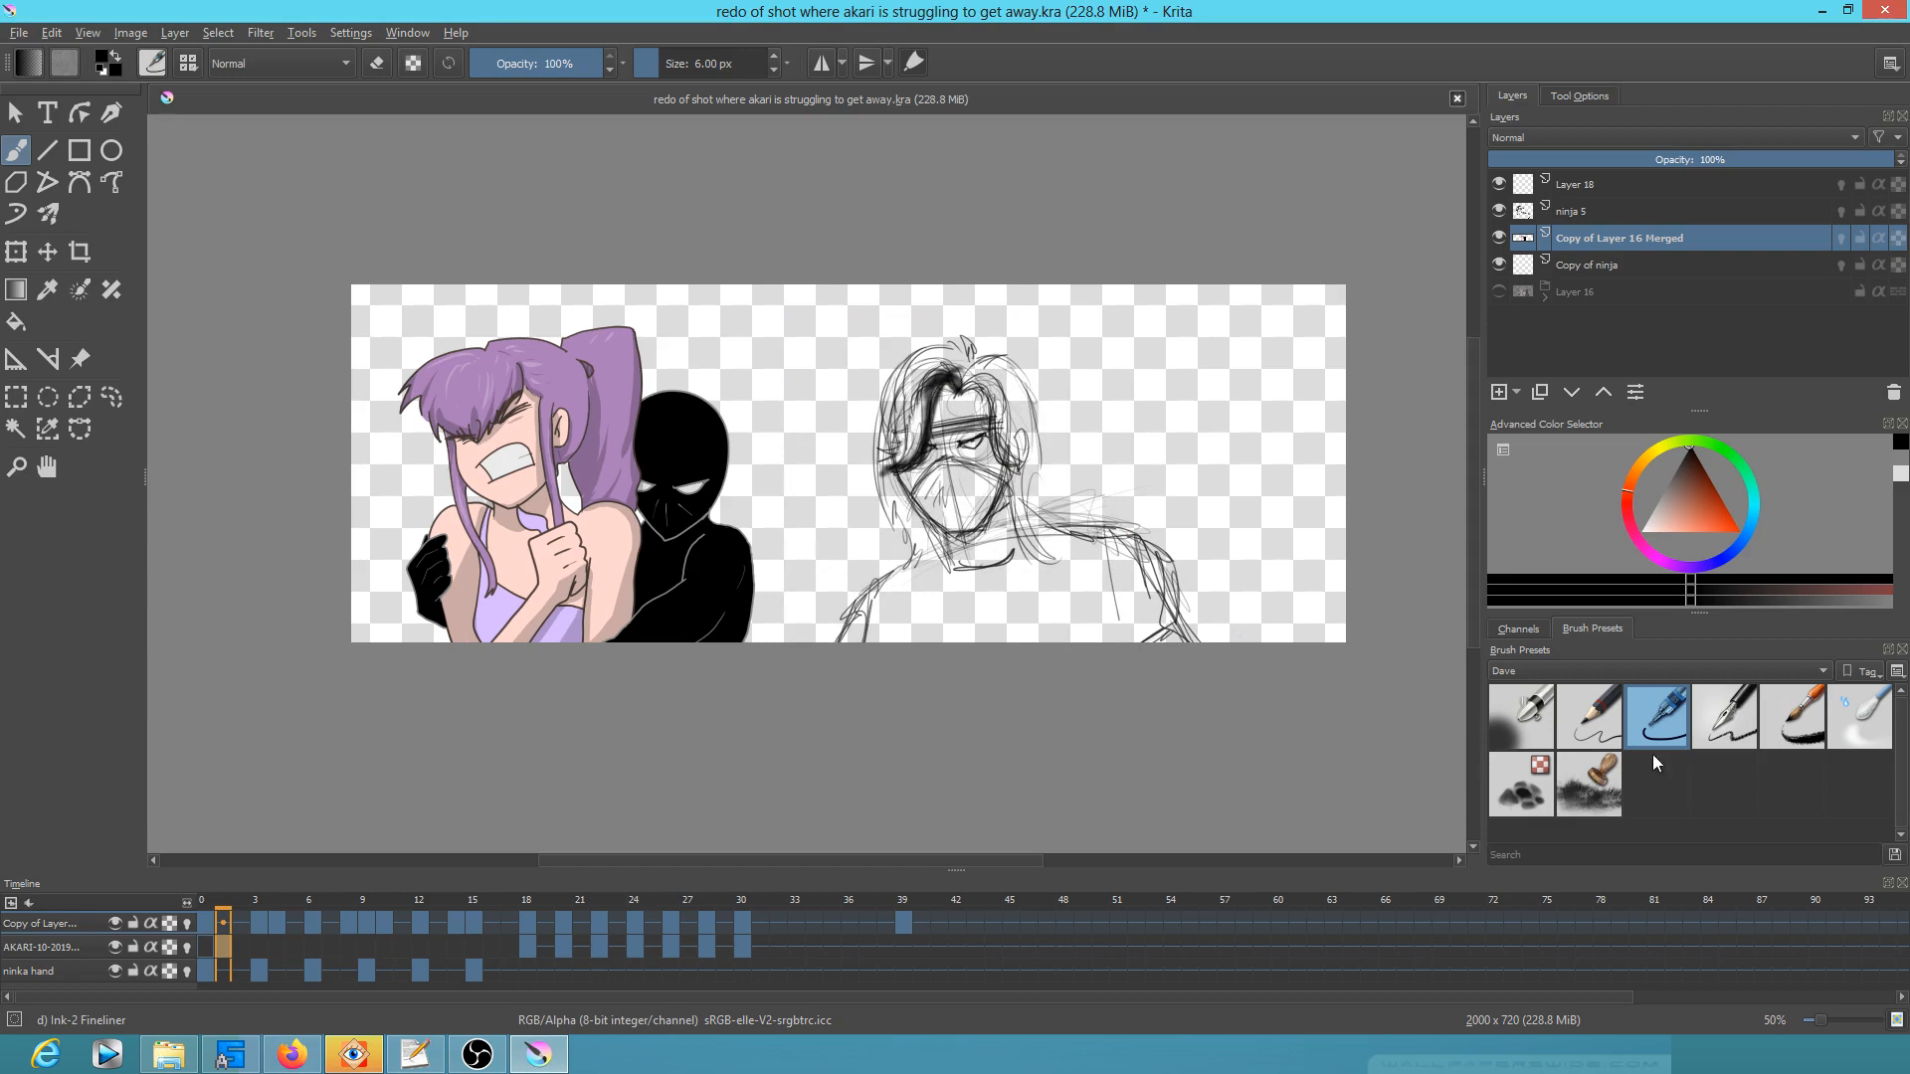
Step: Examine the purple-haired girl and the black ninja up close in canvas-only mode
{"action": "key", "text": "Tab"}
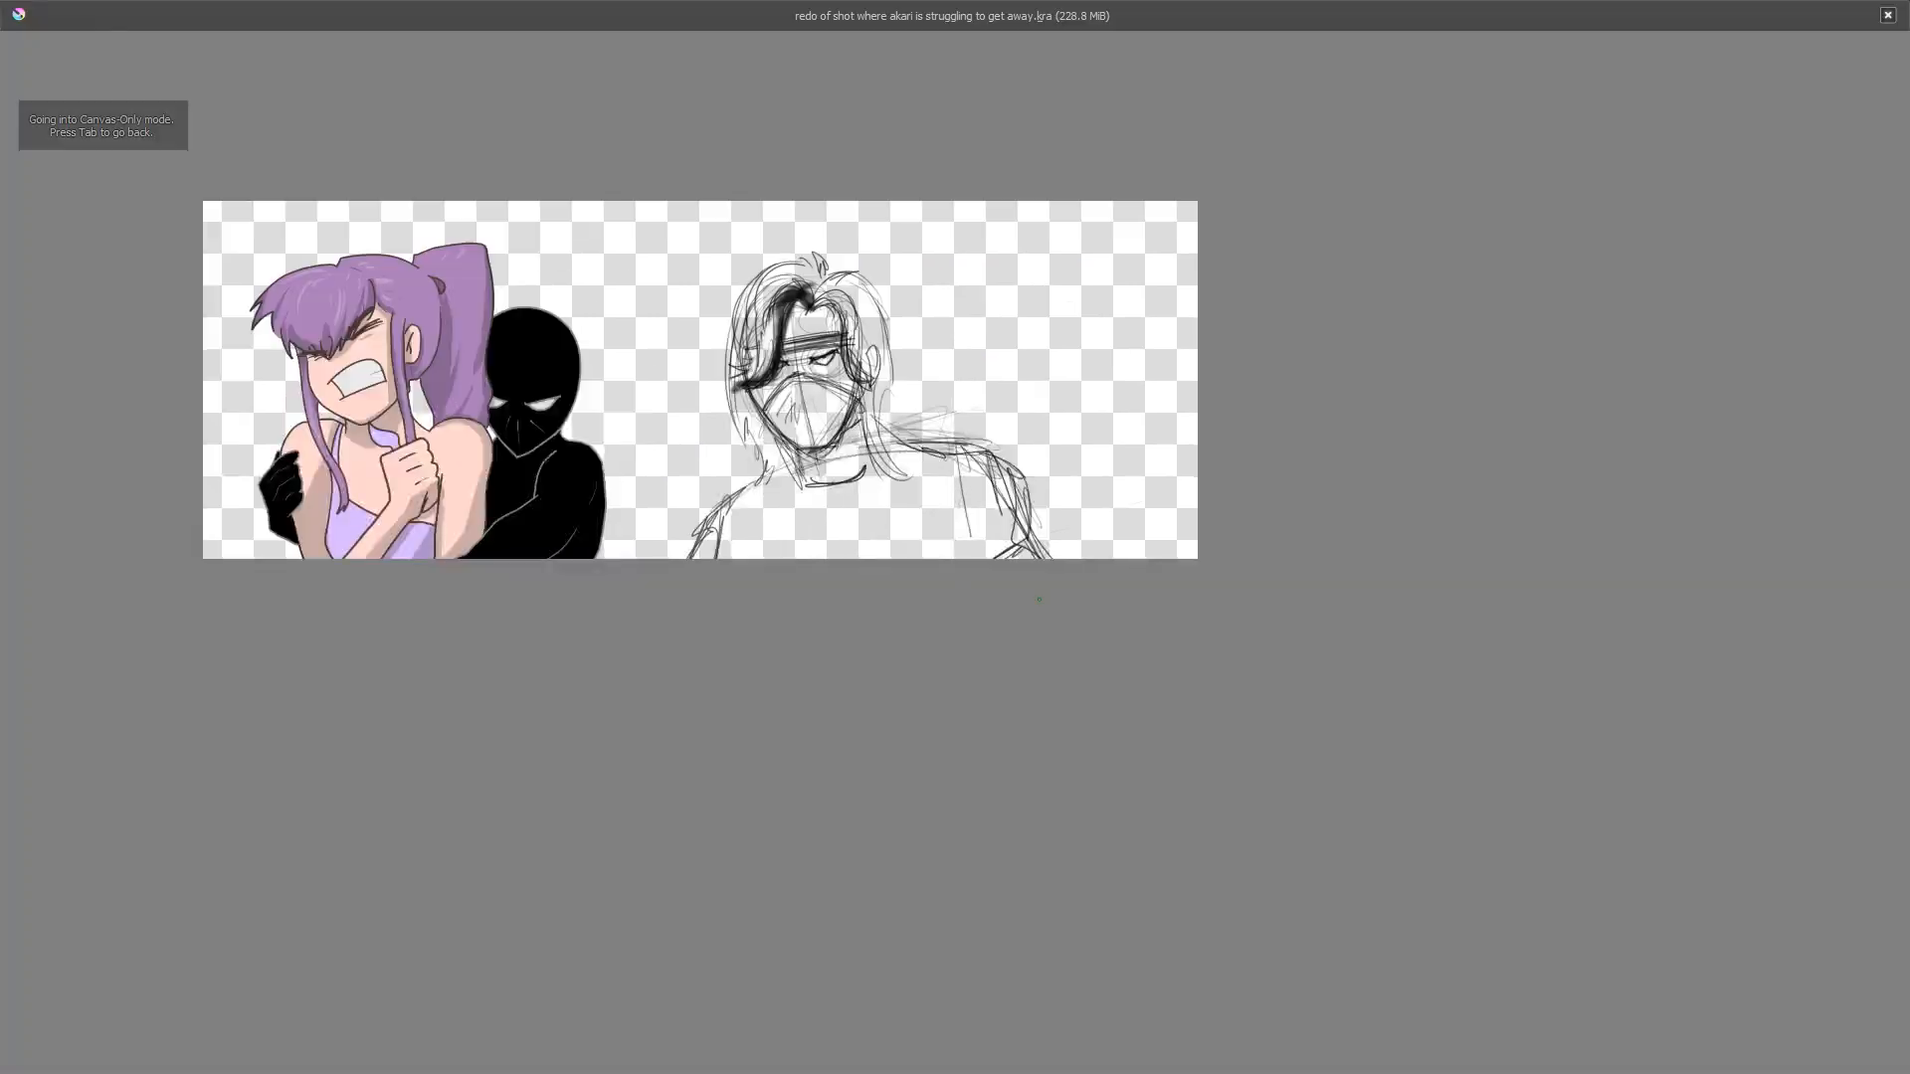
{"action": "scroll", "coordinate": [1105, 601], "scroll_direction": "up", "scroll_amount": 3}
{"action": "scroll", "coordinate": [931, 606], "scroll_direction": "down", "scroll_amount": 1}
{"action": "left_click_drag", "start_coordinate": [898, 607], "coordinate": [1699, 902]}
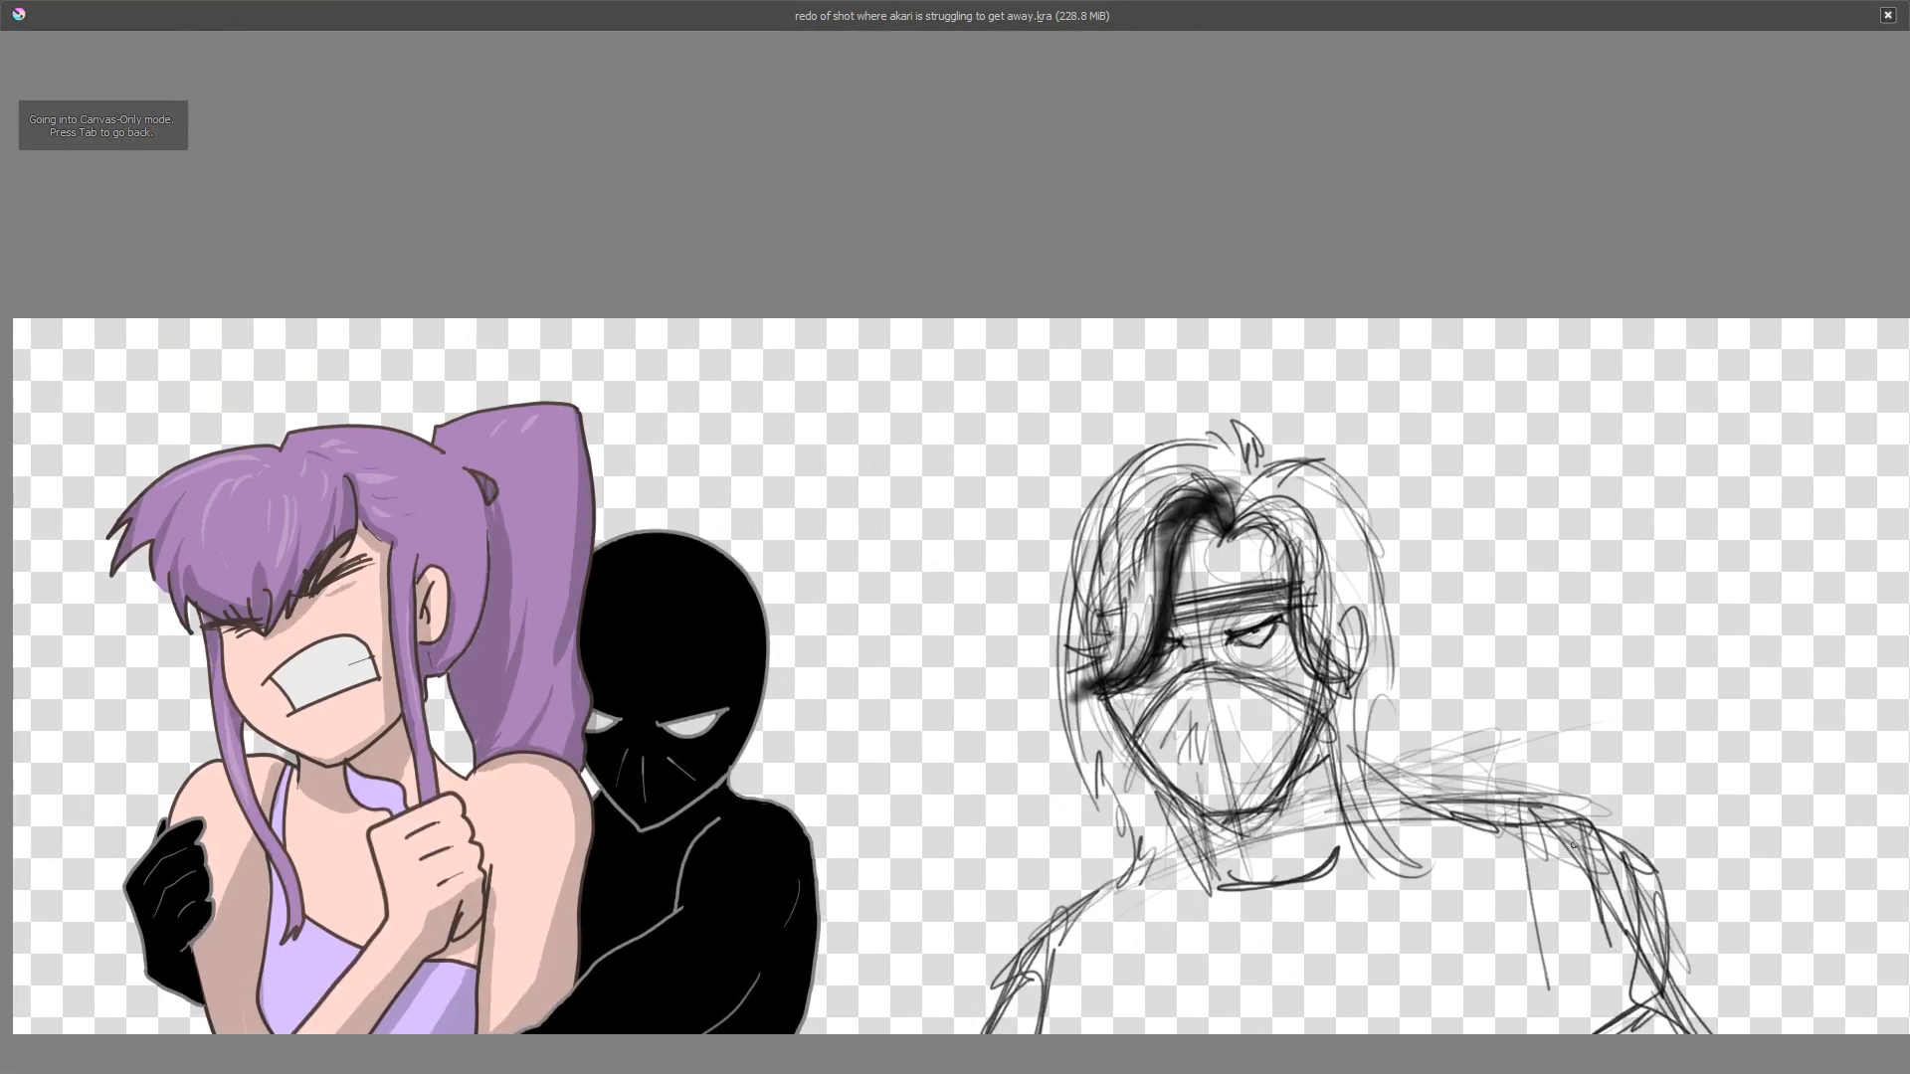
{"action": "scroll", "coordinate": [1522, 850], "scroll_direction": "up", "scroll_amount": 1}
{"action": "left_click_drag", "start_coordinate": [1524, 841], "coordinate": [1905, 763]}
{"action": "left_click_drag", "start_coordinate": [1522, 802], "coordinate": [1836, 780]}
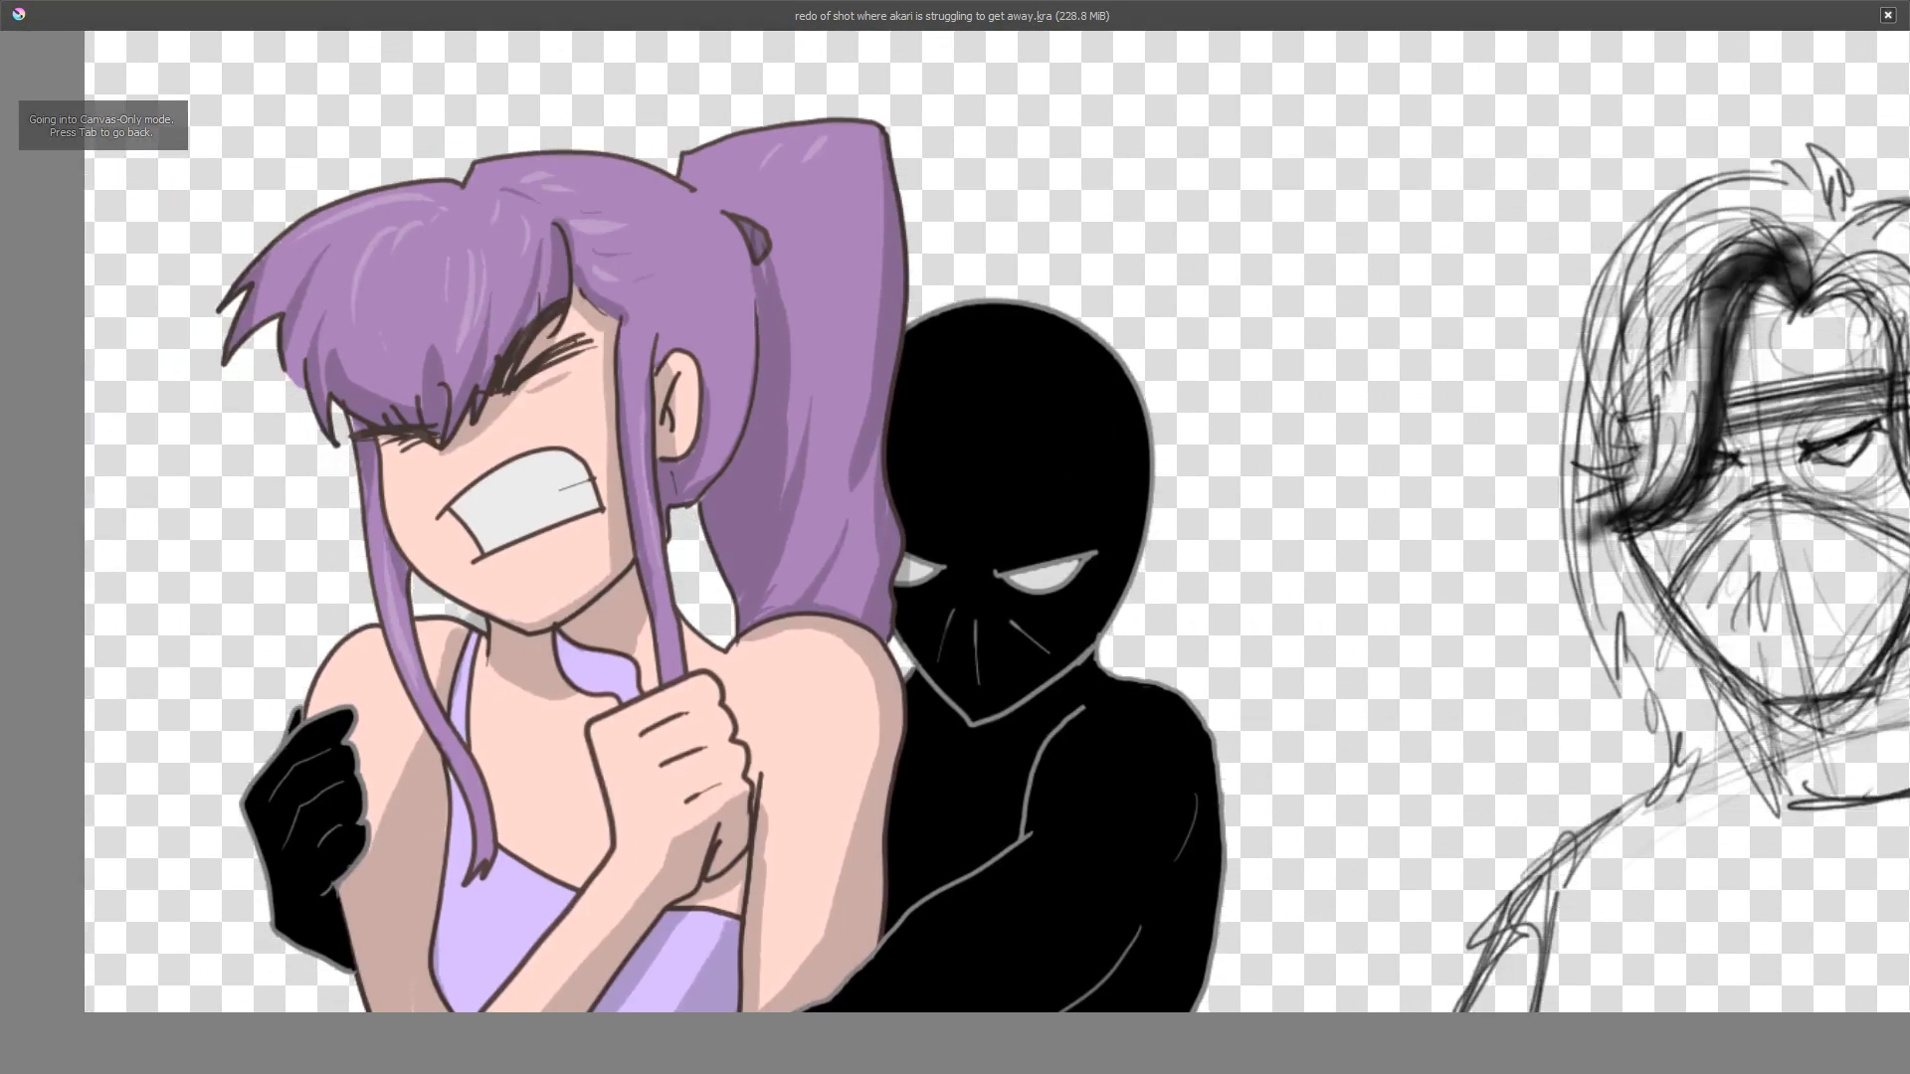
{"action": "scroll", "coordinate": [1835, 782], "scroll_direction": "up", "scroll_amount": 1}
{"action": "left_click_drag", "start_coordinate": [1593, 821], "coordinate": [1793, 897]}
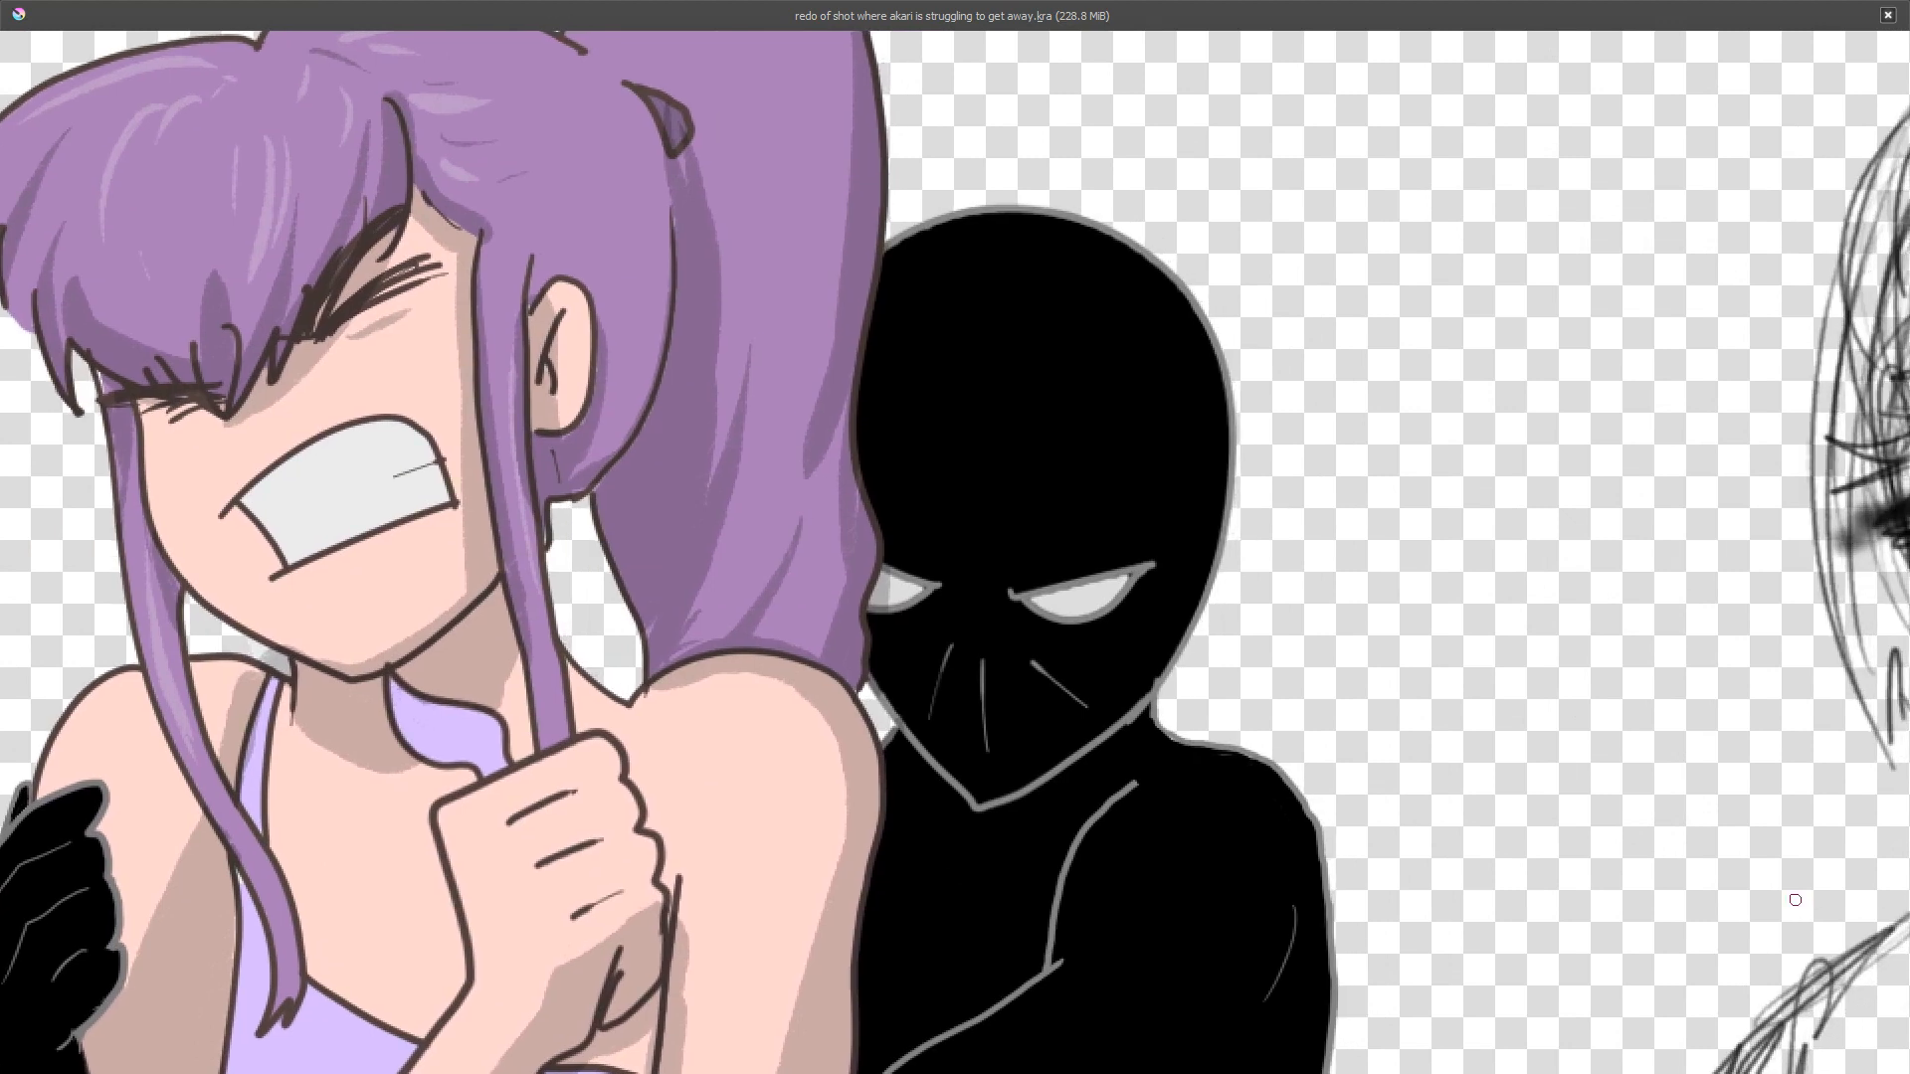
Step: Compare the rough masked-man sketch with the finished ninja up close, and leave canvas-only mode
{"action": "scroll", "coordinate": [1832, 900], "scroll_direction": "down", "scroll_amount": 2}
{"action": "scroll", "coordinate": [1834, 901], "scroll_direction": "up", "scroll_amount": 1}
{"action": "left_click_drag", "start_coordinate": [1896, 978], "coordinate": [1383, 1035]}
{"action": "scroll", "coordinate": [1855, 902], "scroll_direction": "up", "scroll_amount": 1}
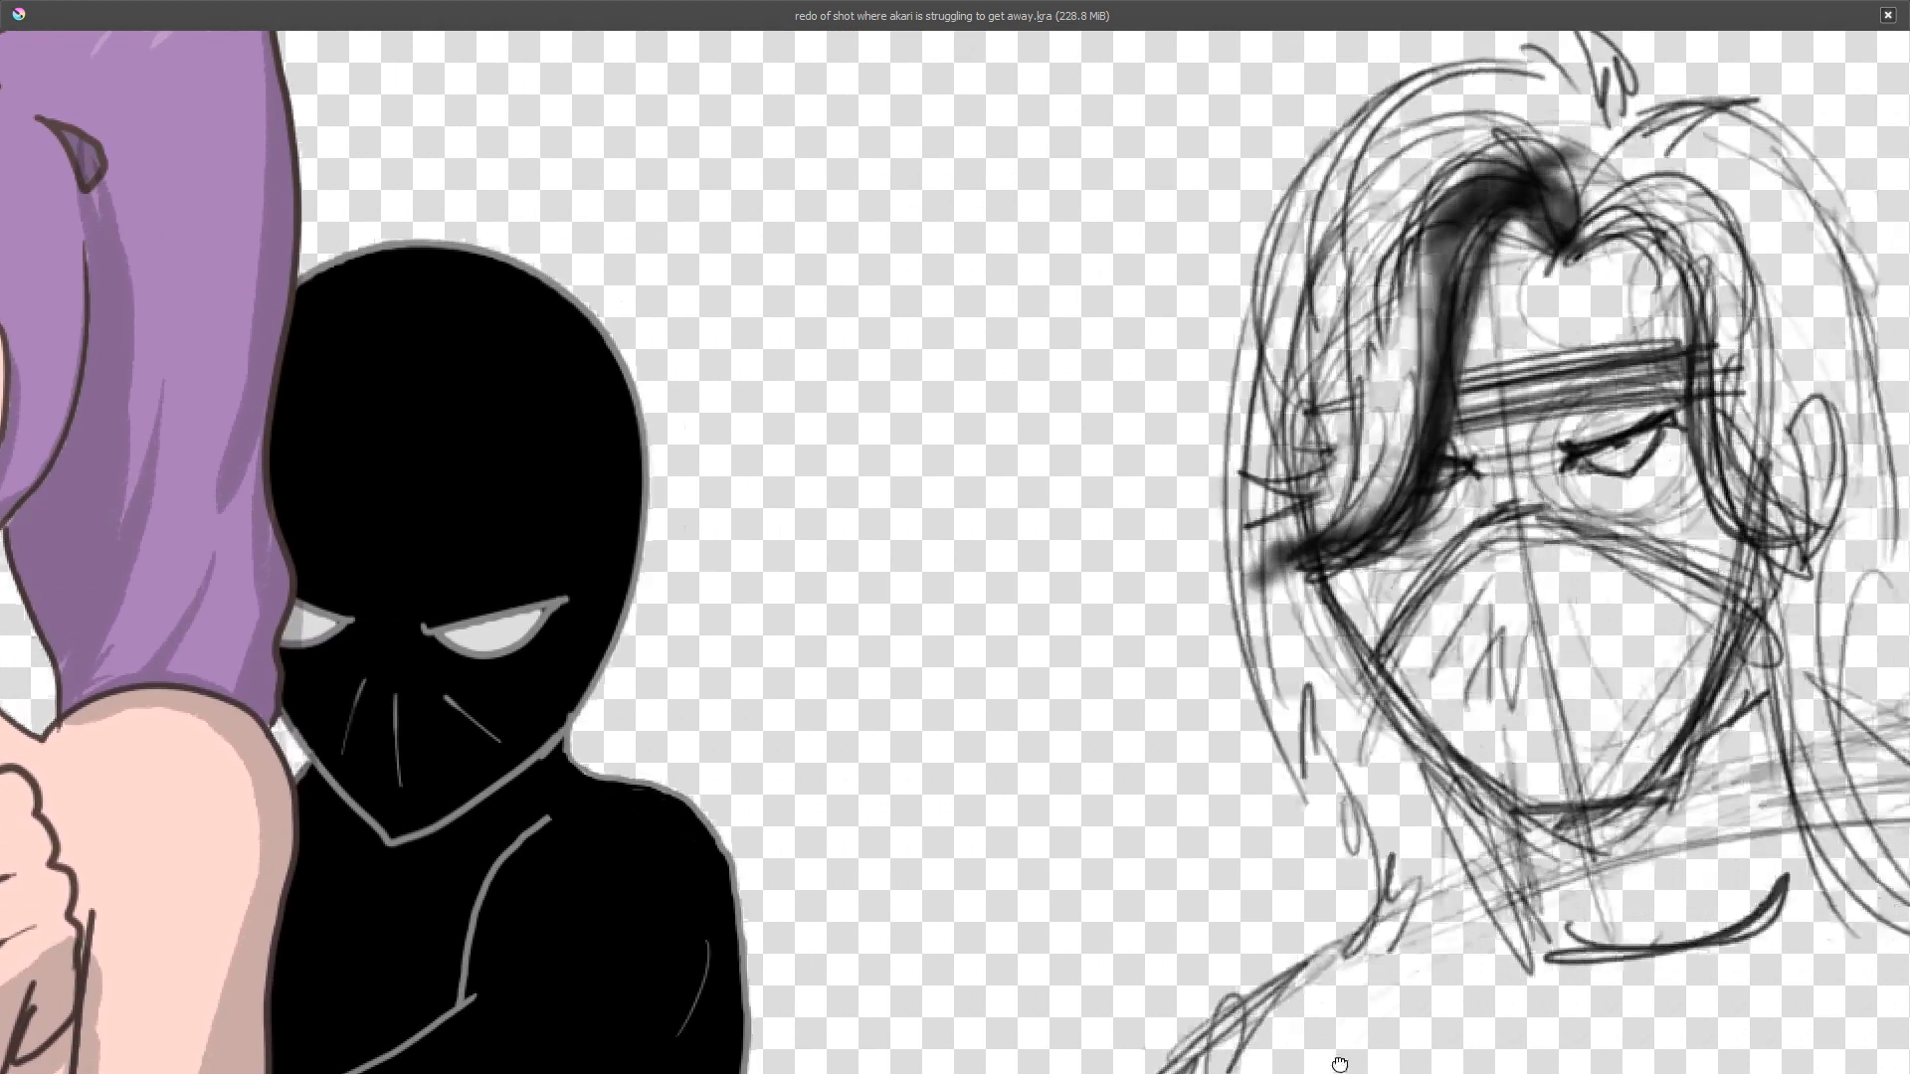
{"action": "scroll", "coordinate": [1383, 1034], "scroll_direction": "down", "scroll_amount": 1}
{"action": "left_click_drag", "start_coordinate": [1596, 1000], "coordinate": [1662, 953]}
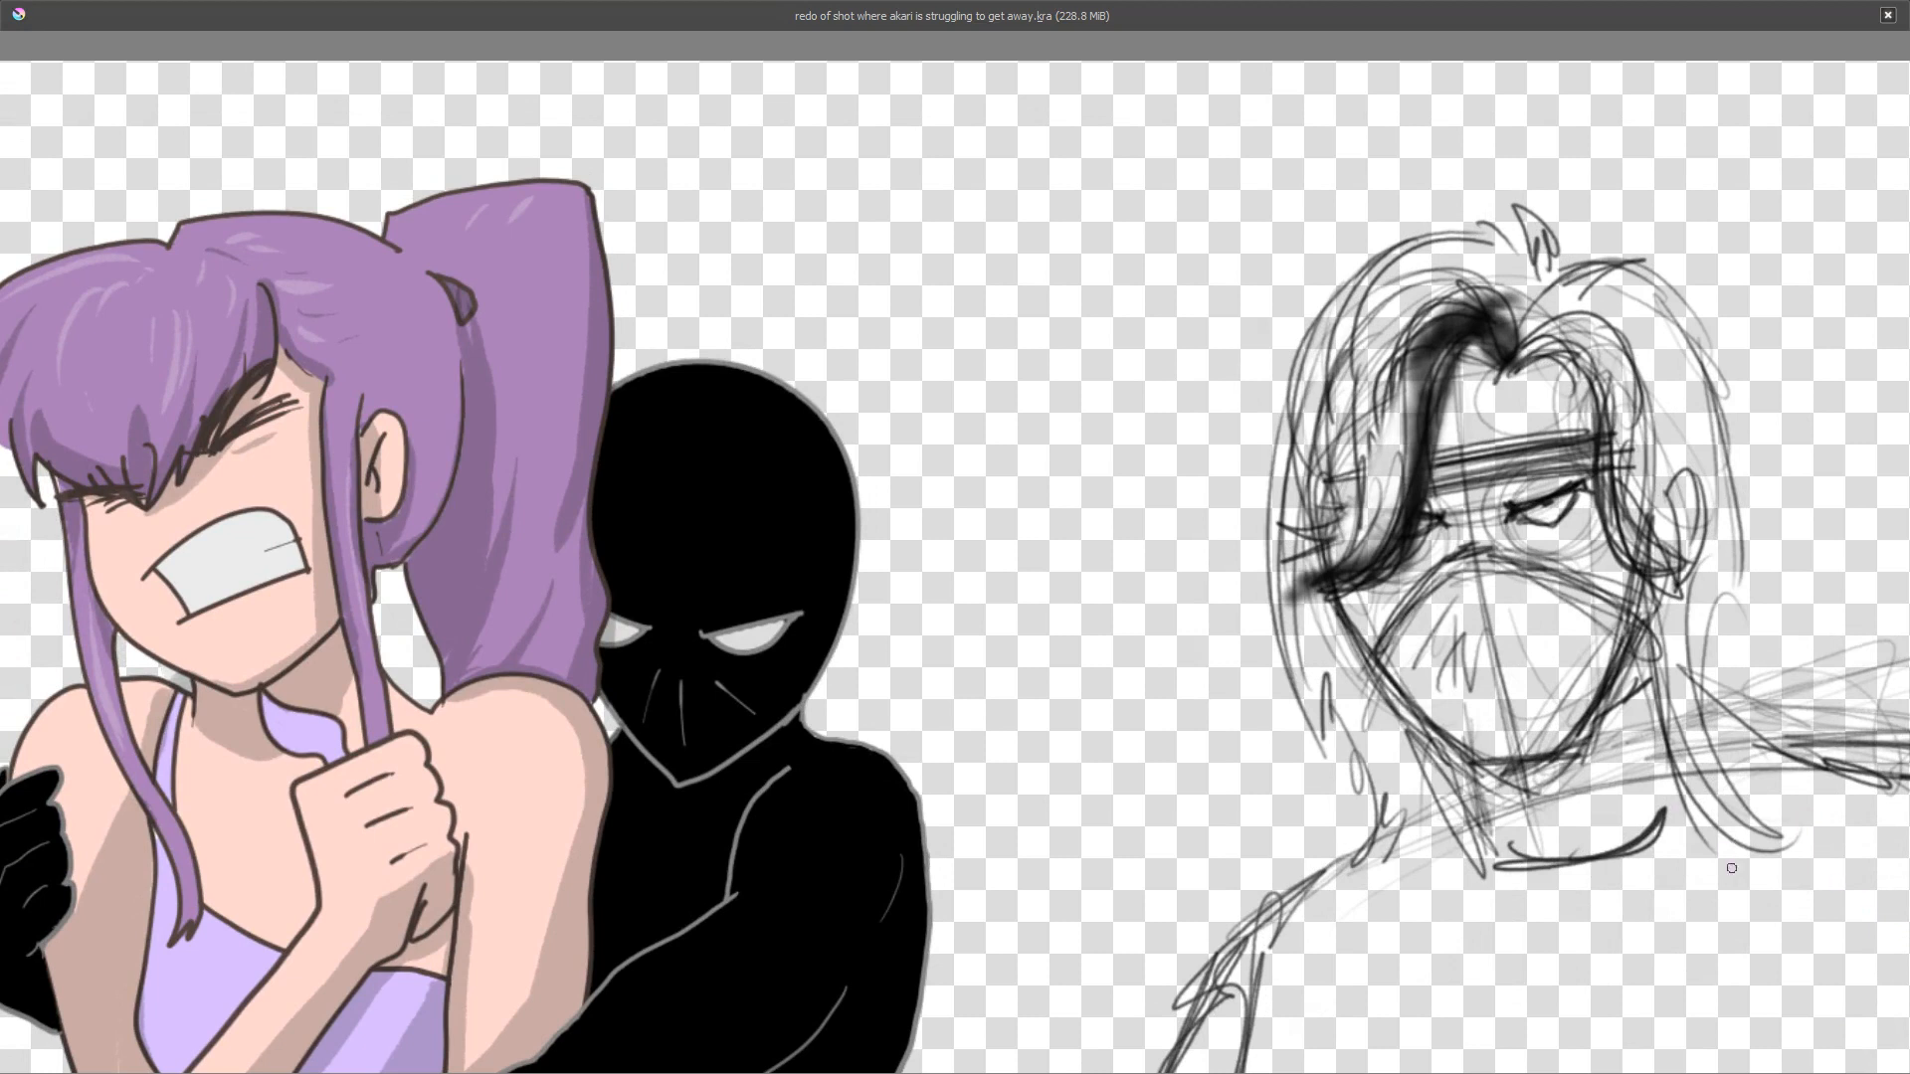
{"action": "scroll", "coordinate": [1415, 1020], "scroll_direction": "down", "scroll_amount": 3}
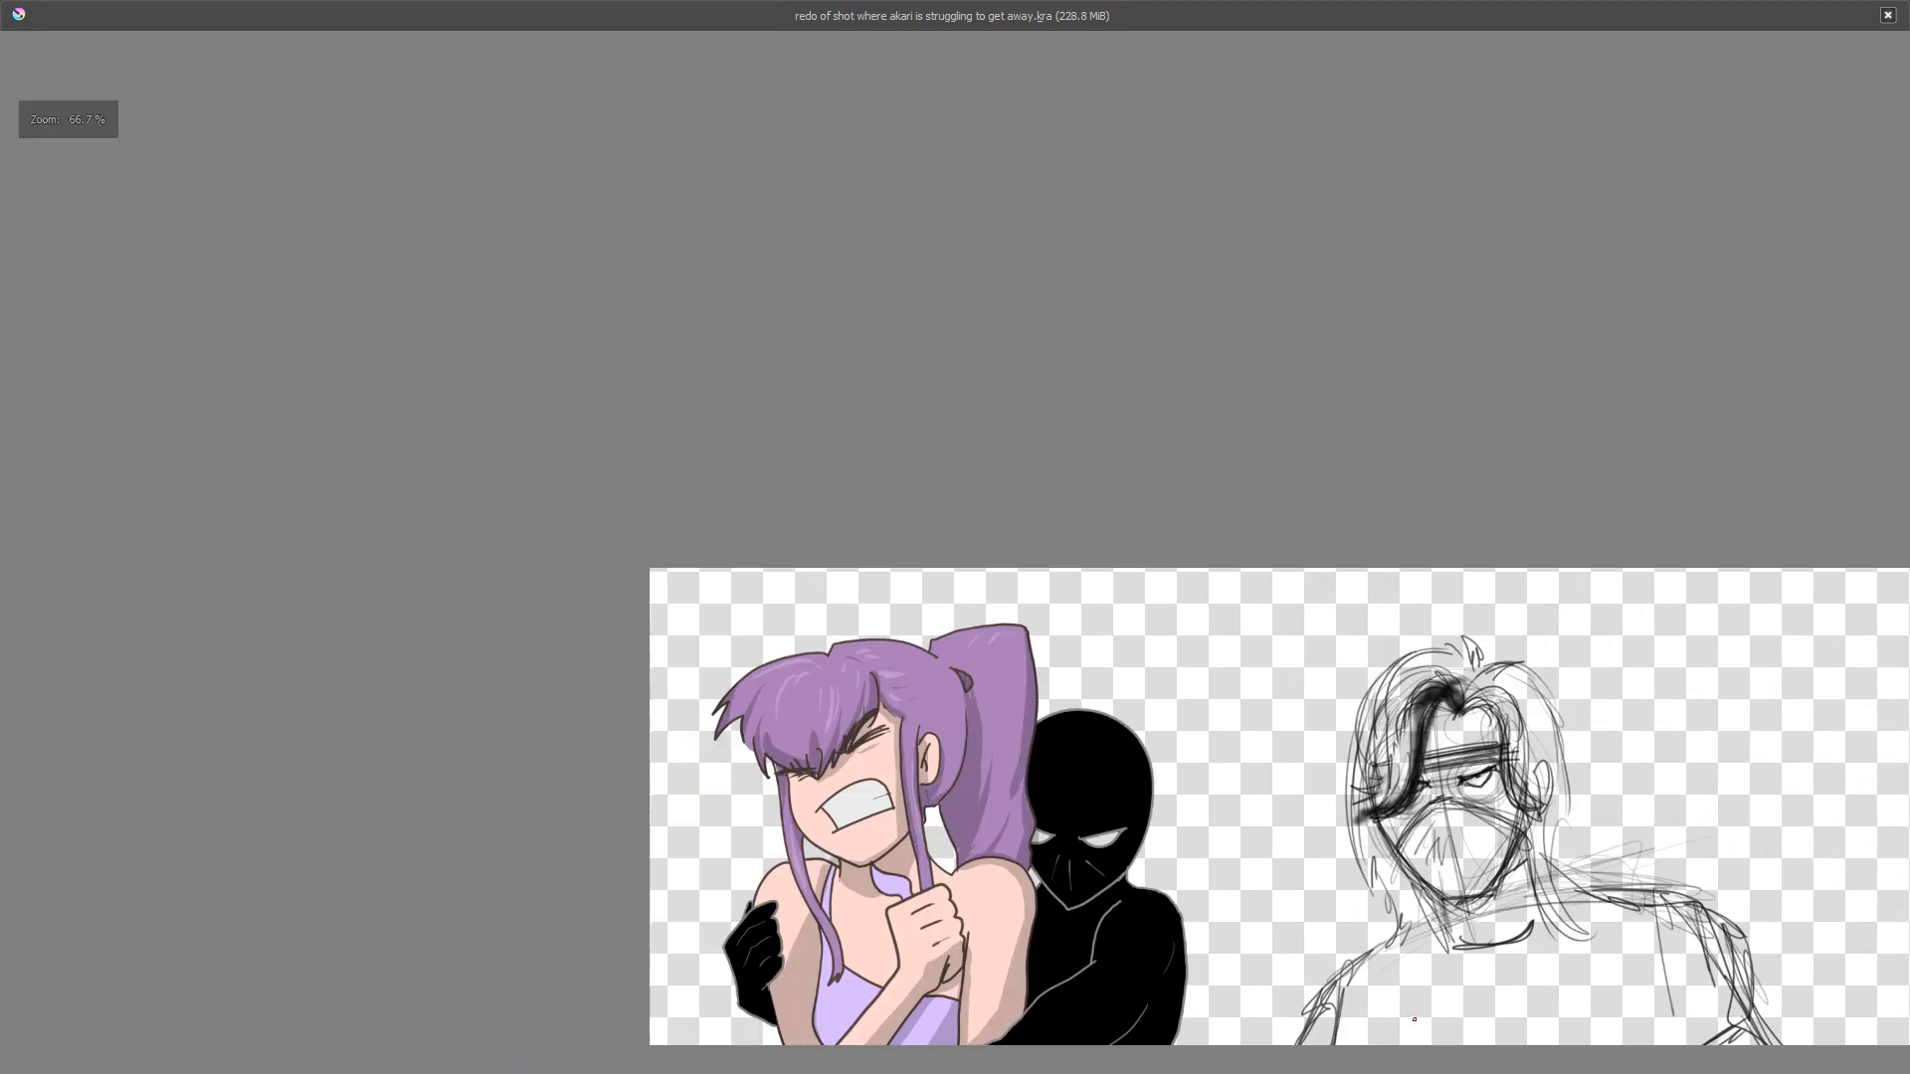
{"action": "key", "text": "Tab"}
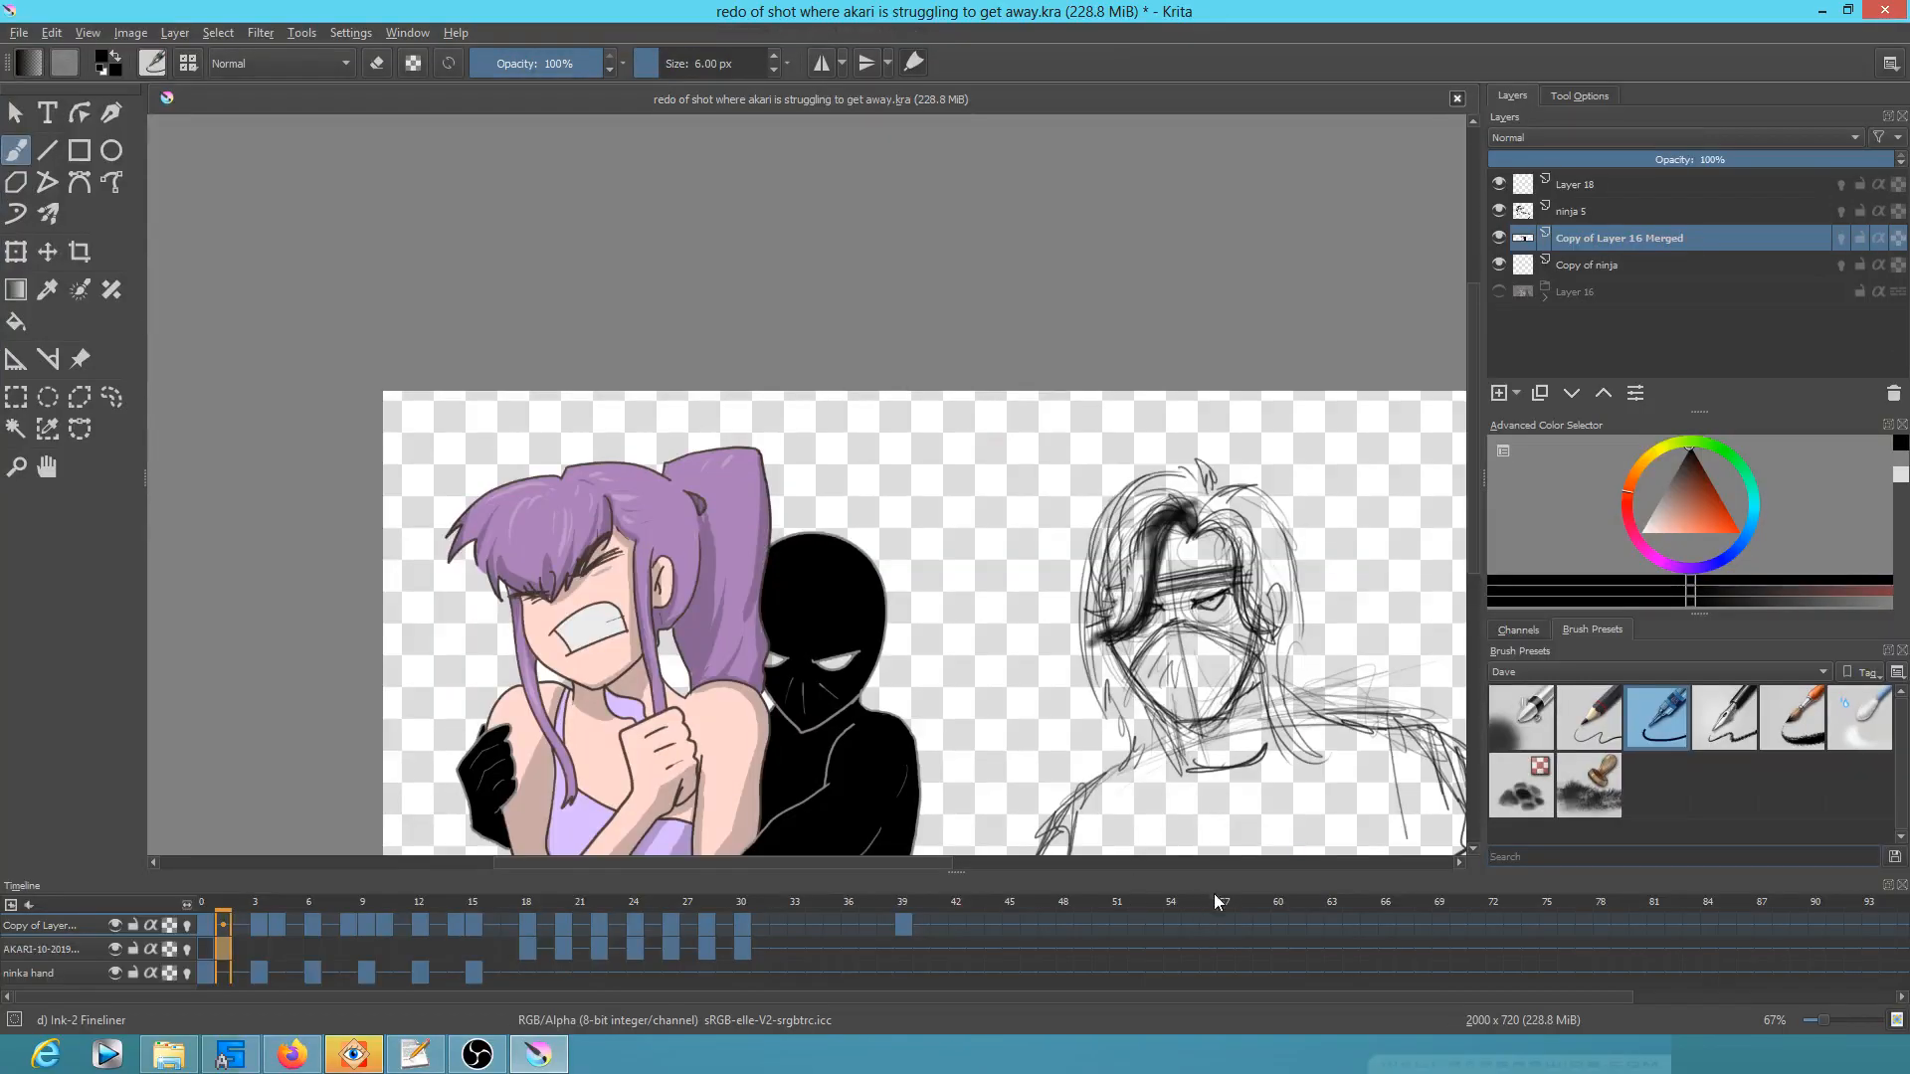
{"action": "left_click_drag", "start_coordinate": [1131, 772], "coordinate": [866, 650]}
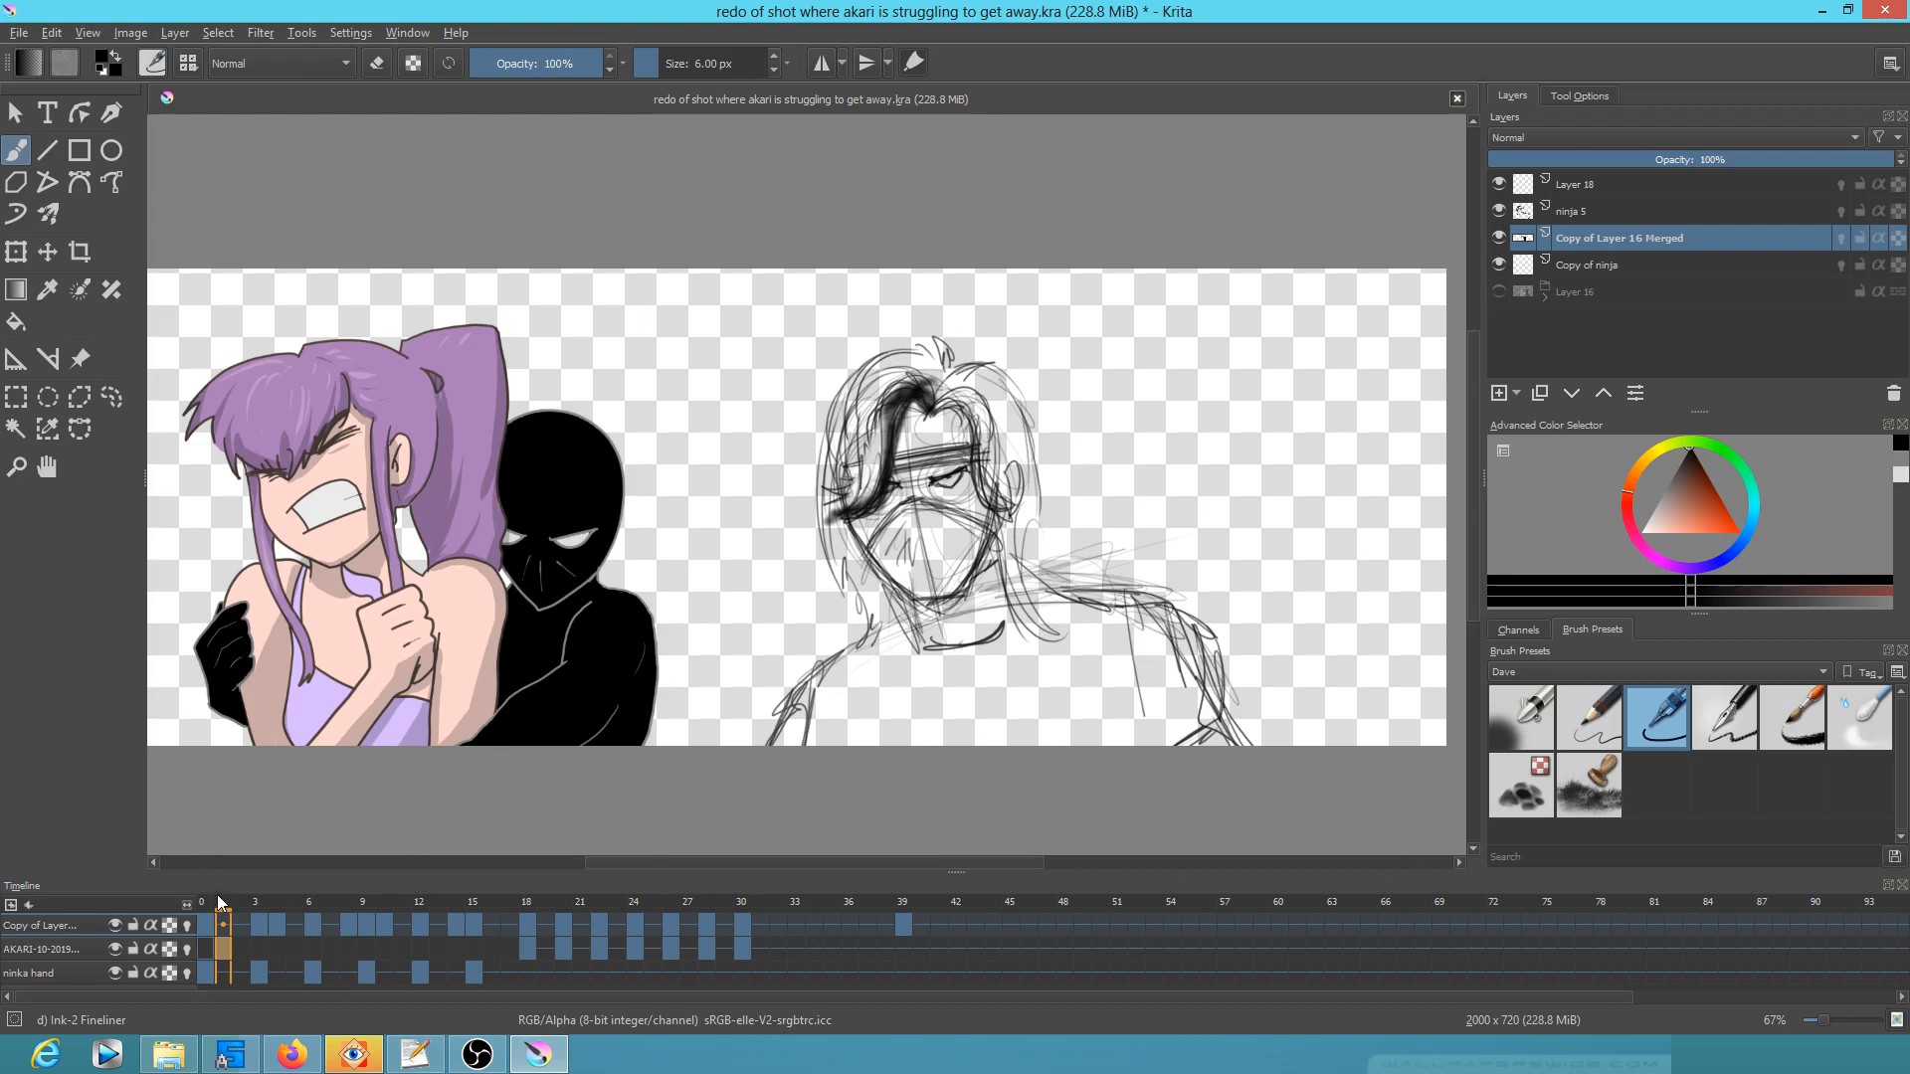
Step: Scrub the animation to frame 7 and save the document
{"action": "left_click_drag", "start_coordinate": [223, 899], "coordinate": [332, 903]}
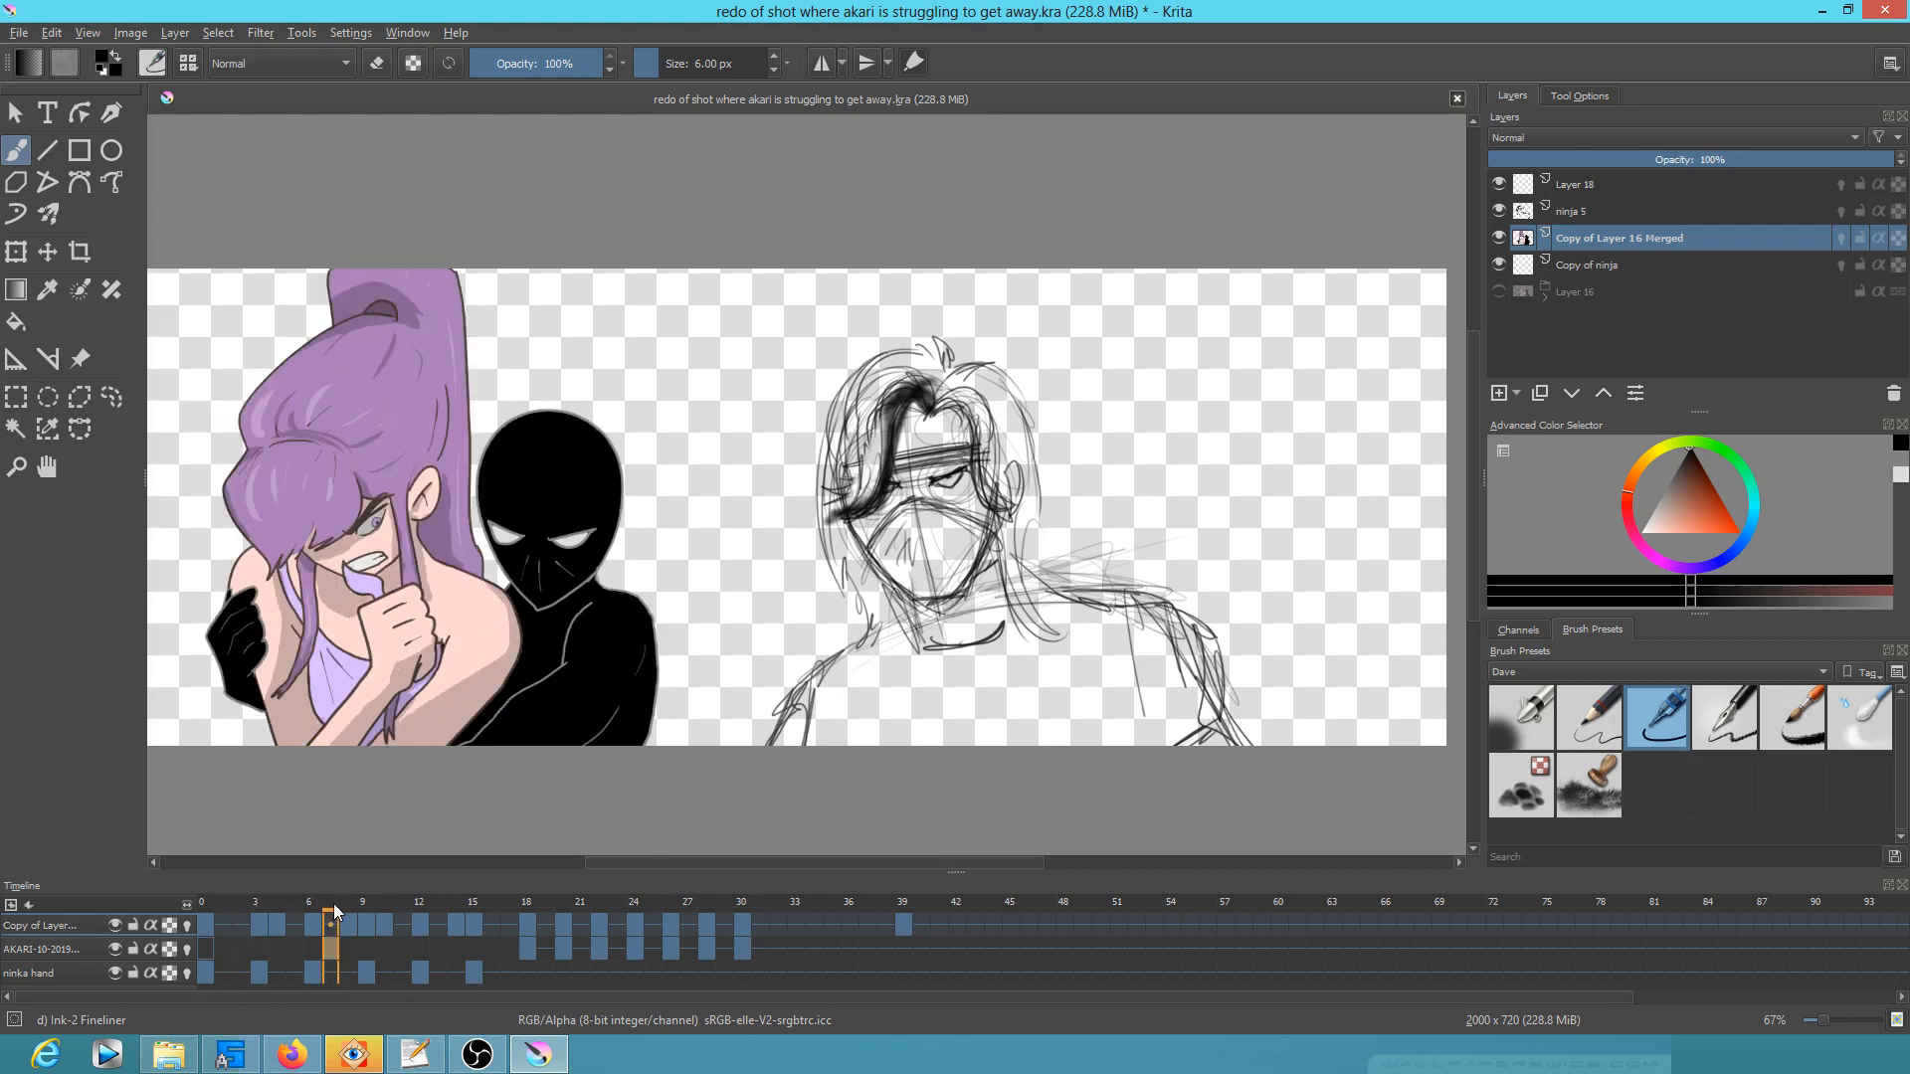
{"action": "key", "text": "ctrl+s"}
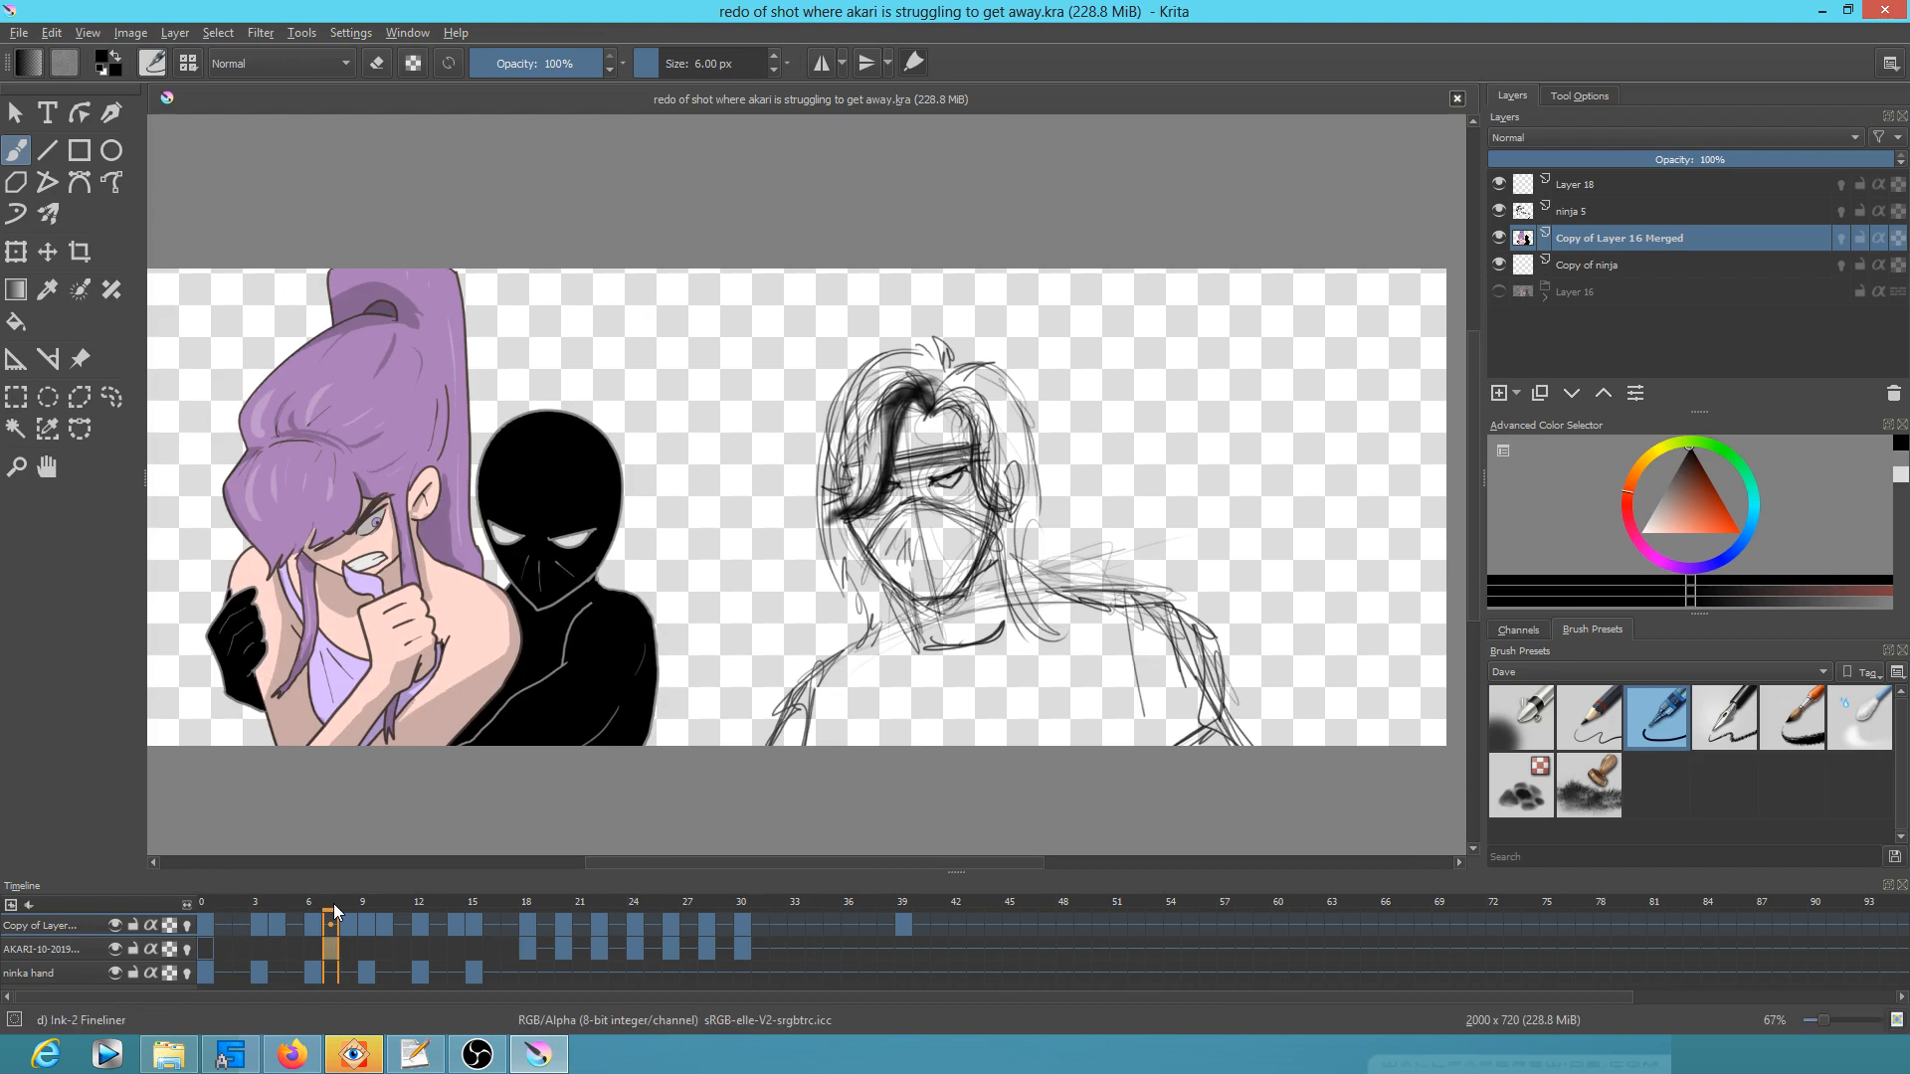
Step: Scrub the animation through to frame 30 and go back to frame 0 to review it from the start
{"action": "left_click_drag", "start_coordinate": [348, 904], "coordinate": [740, 957]}
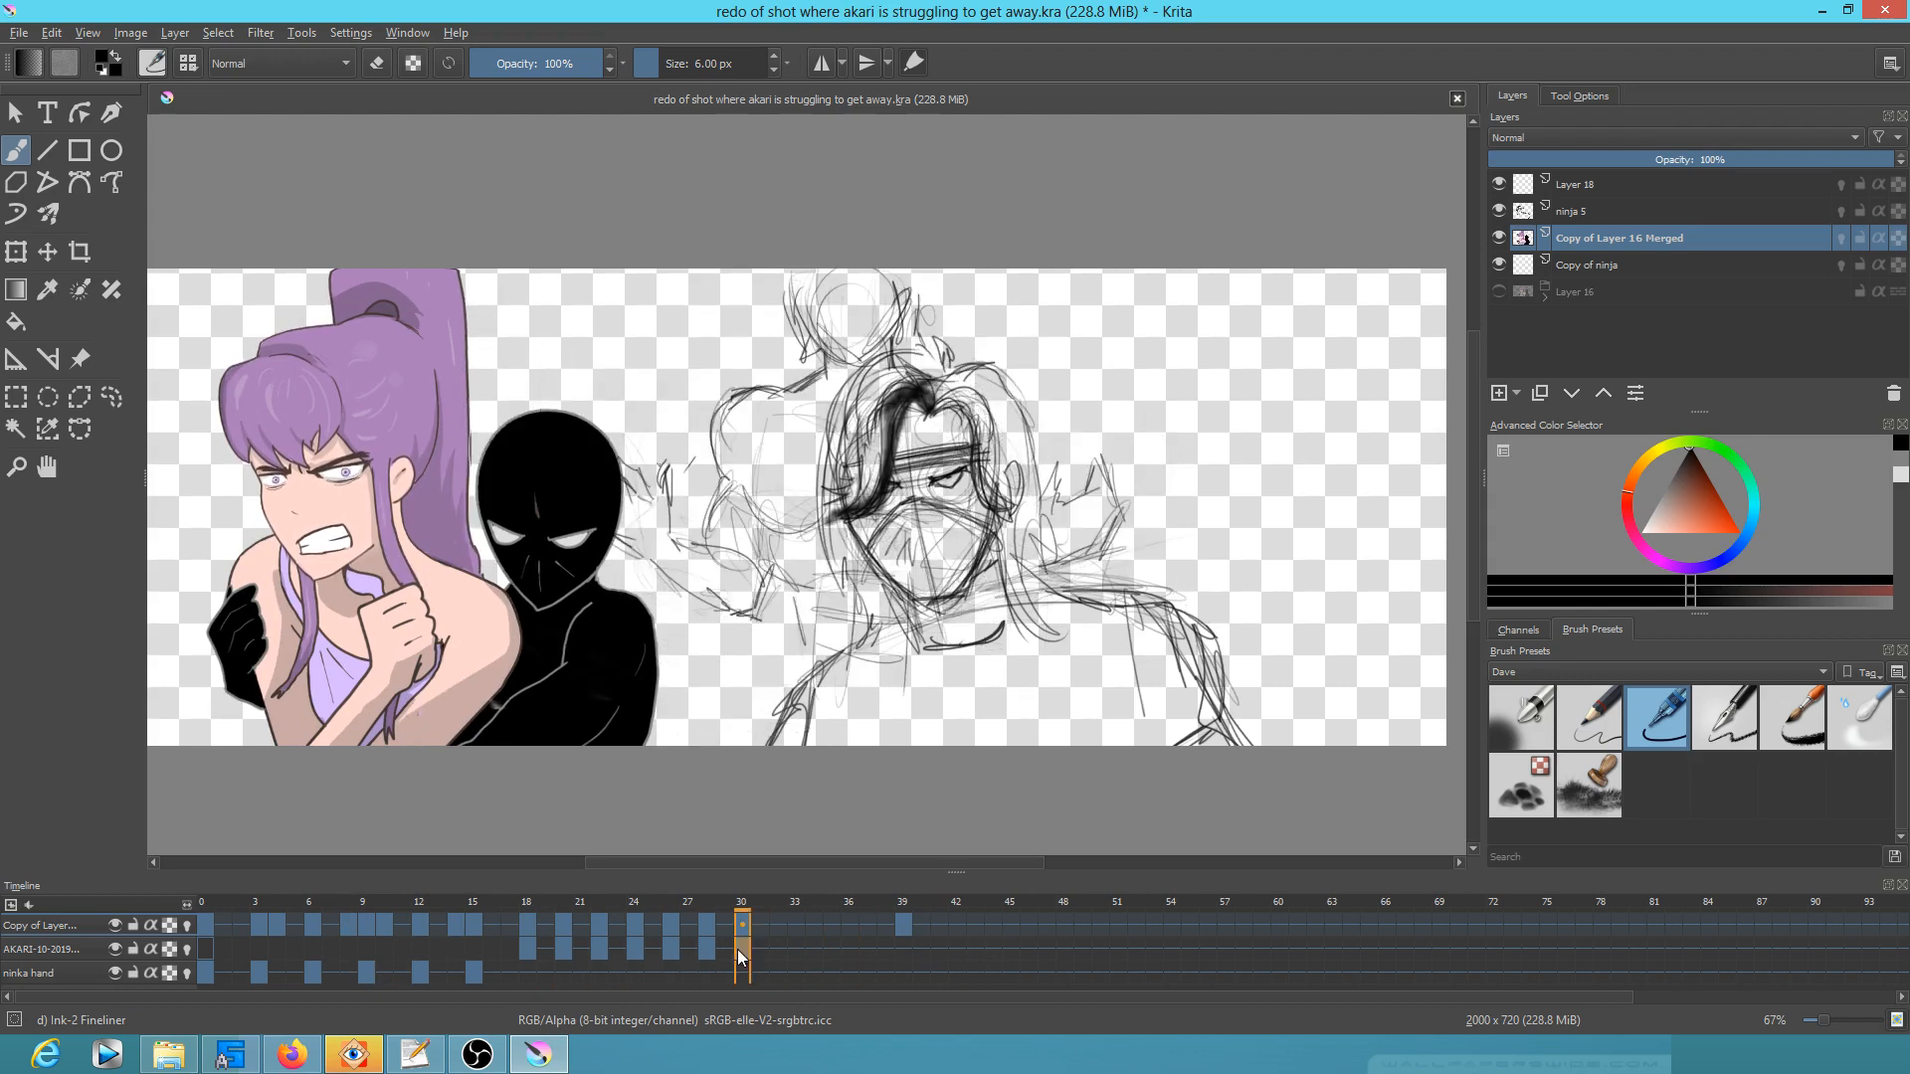
{"action": "mouse_move", "coordinate": [739, 955]}
{"action": "left_click_drag", "start_coordinate": [719, 600], "coordinate": [802, 601]}
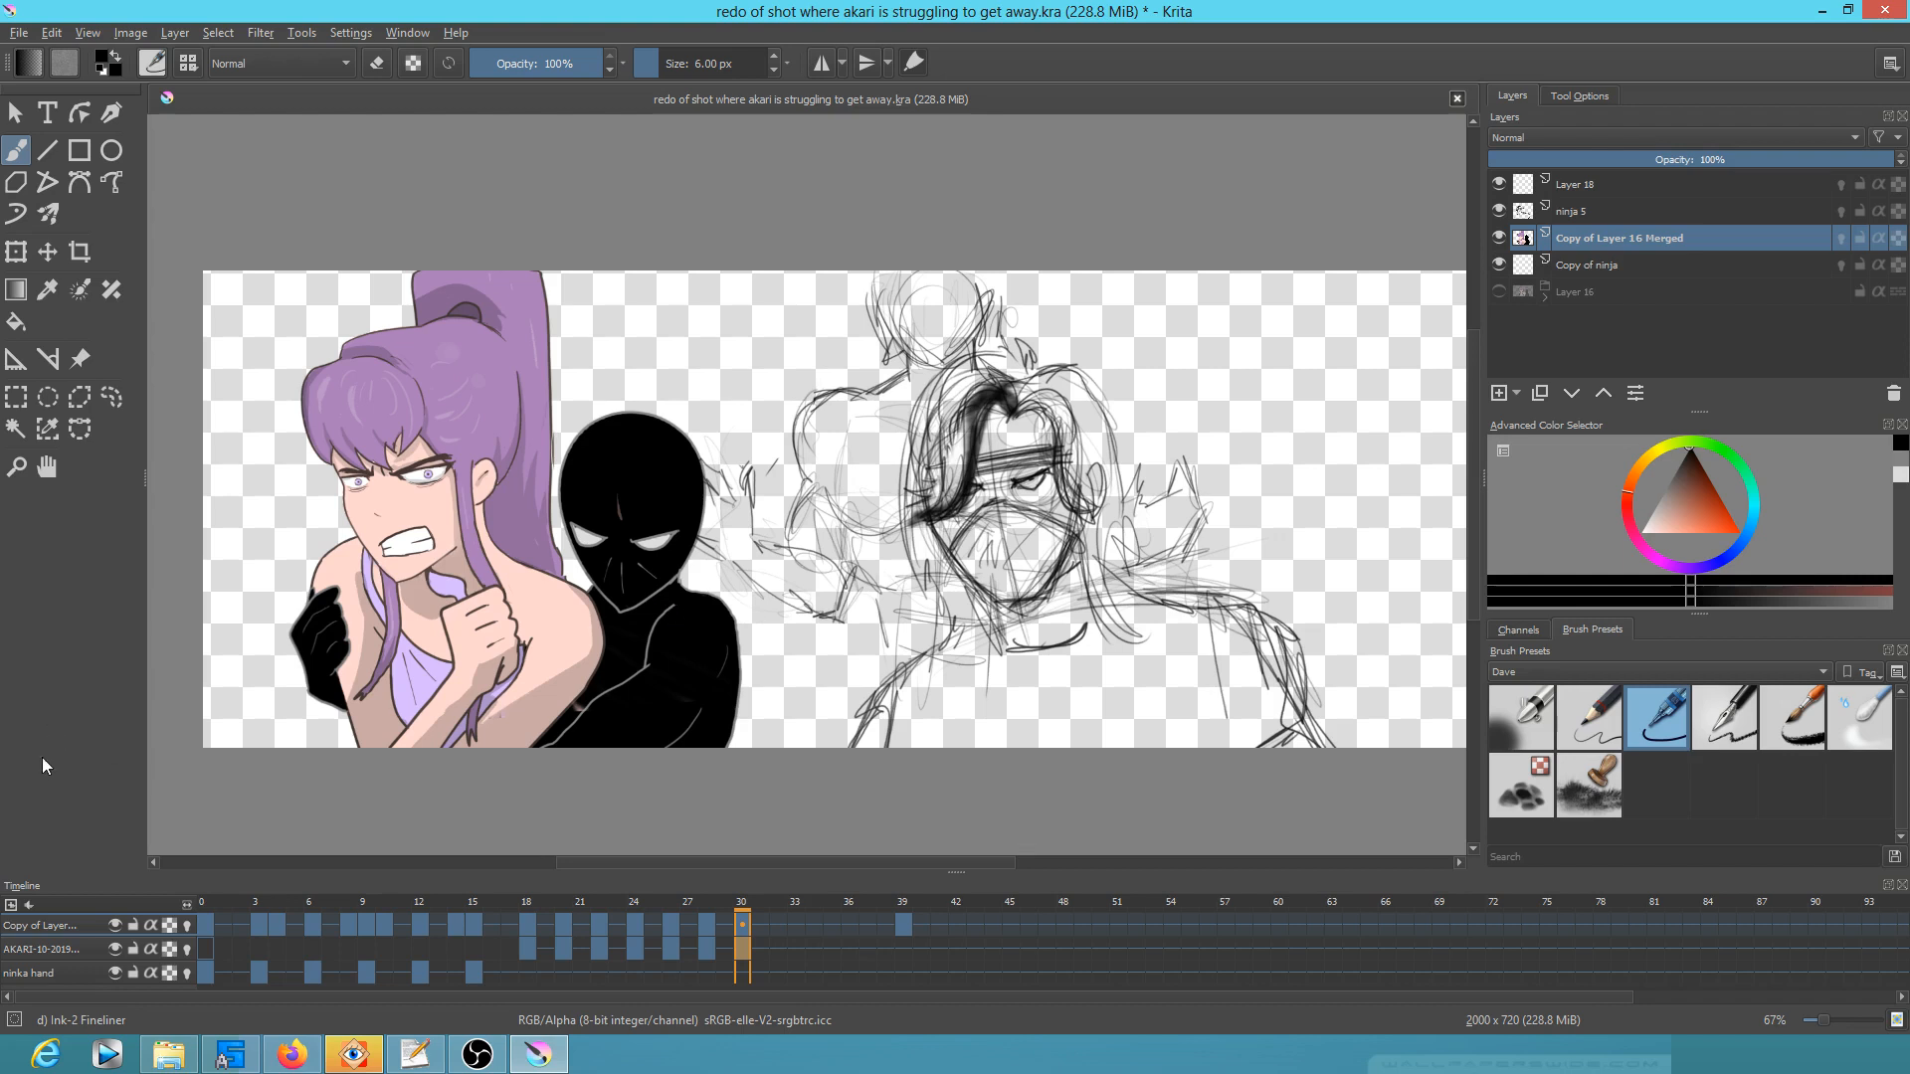
{"action": "left_click", "coordinate": [201, 912]}
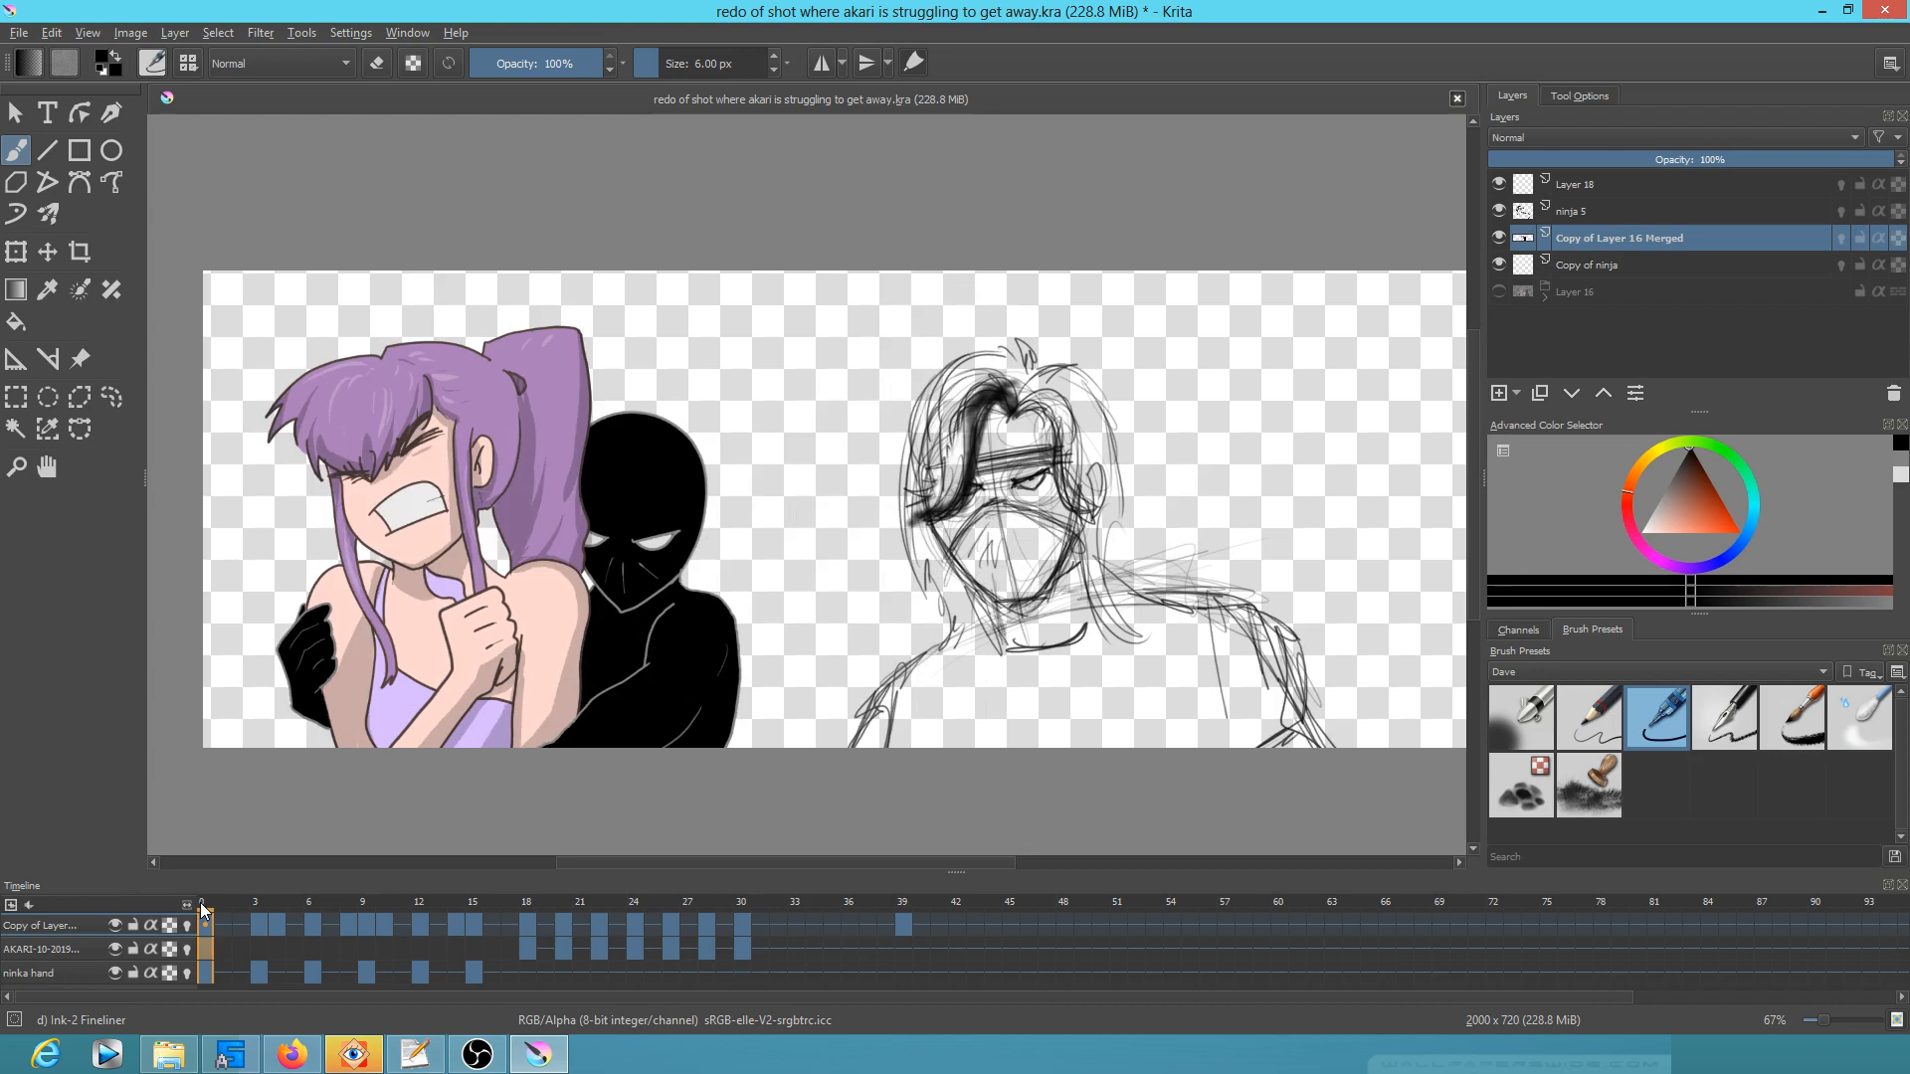
{"action": "key", "text": "space"}
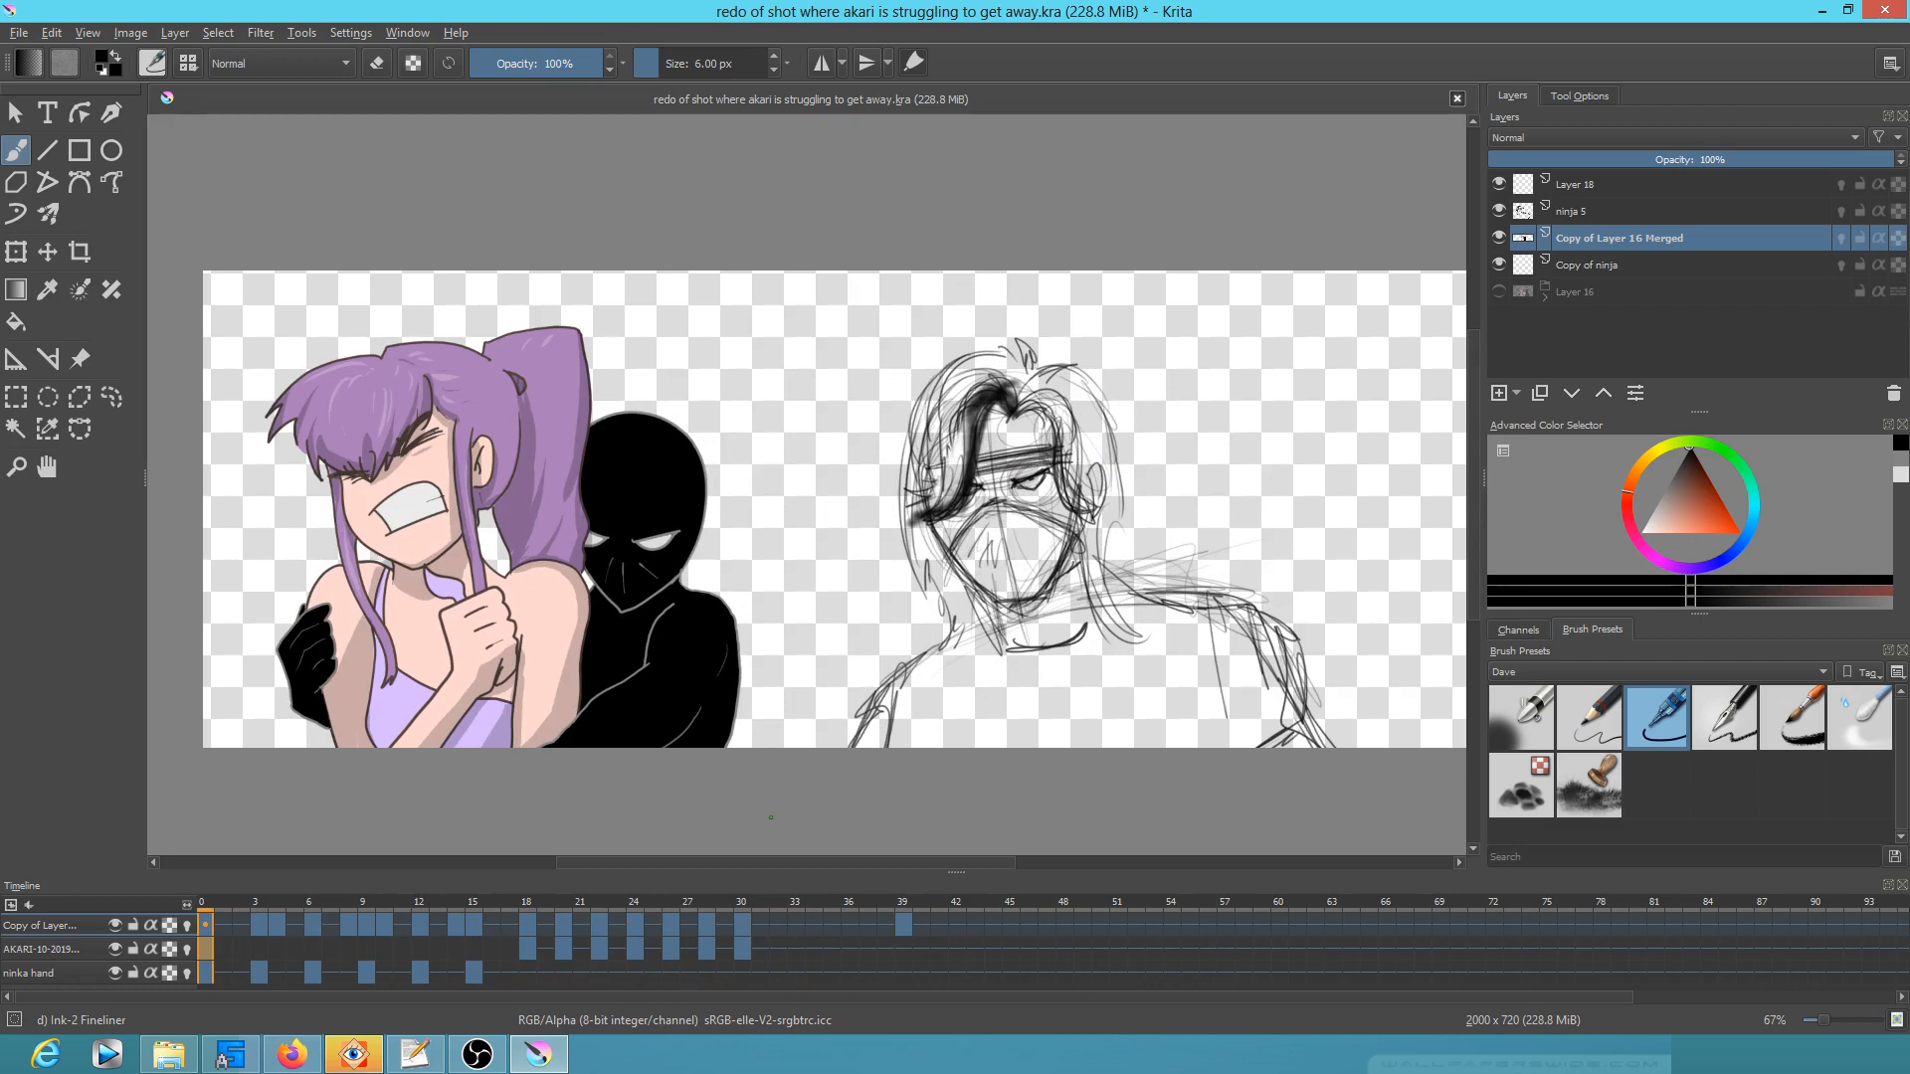
Step: Fit the whole canvas in view, scrub the animation through to frame 38, and return to the first frame
{"action": "scroll", "coordinate": [866, 735], "scroll_direction": "down", "scroll_amount": 2}
{"action": "scroll", "coordinate": [866, 773], "scroll_direction": "up", "scroll_amount": 1}
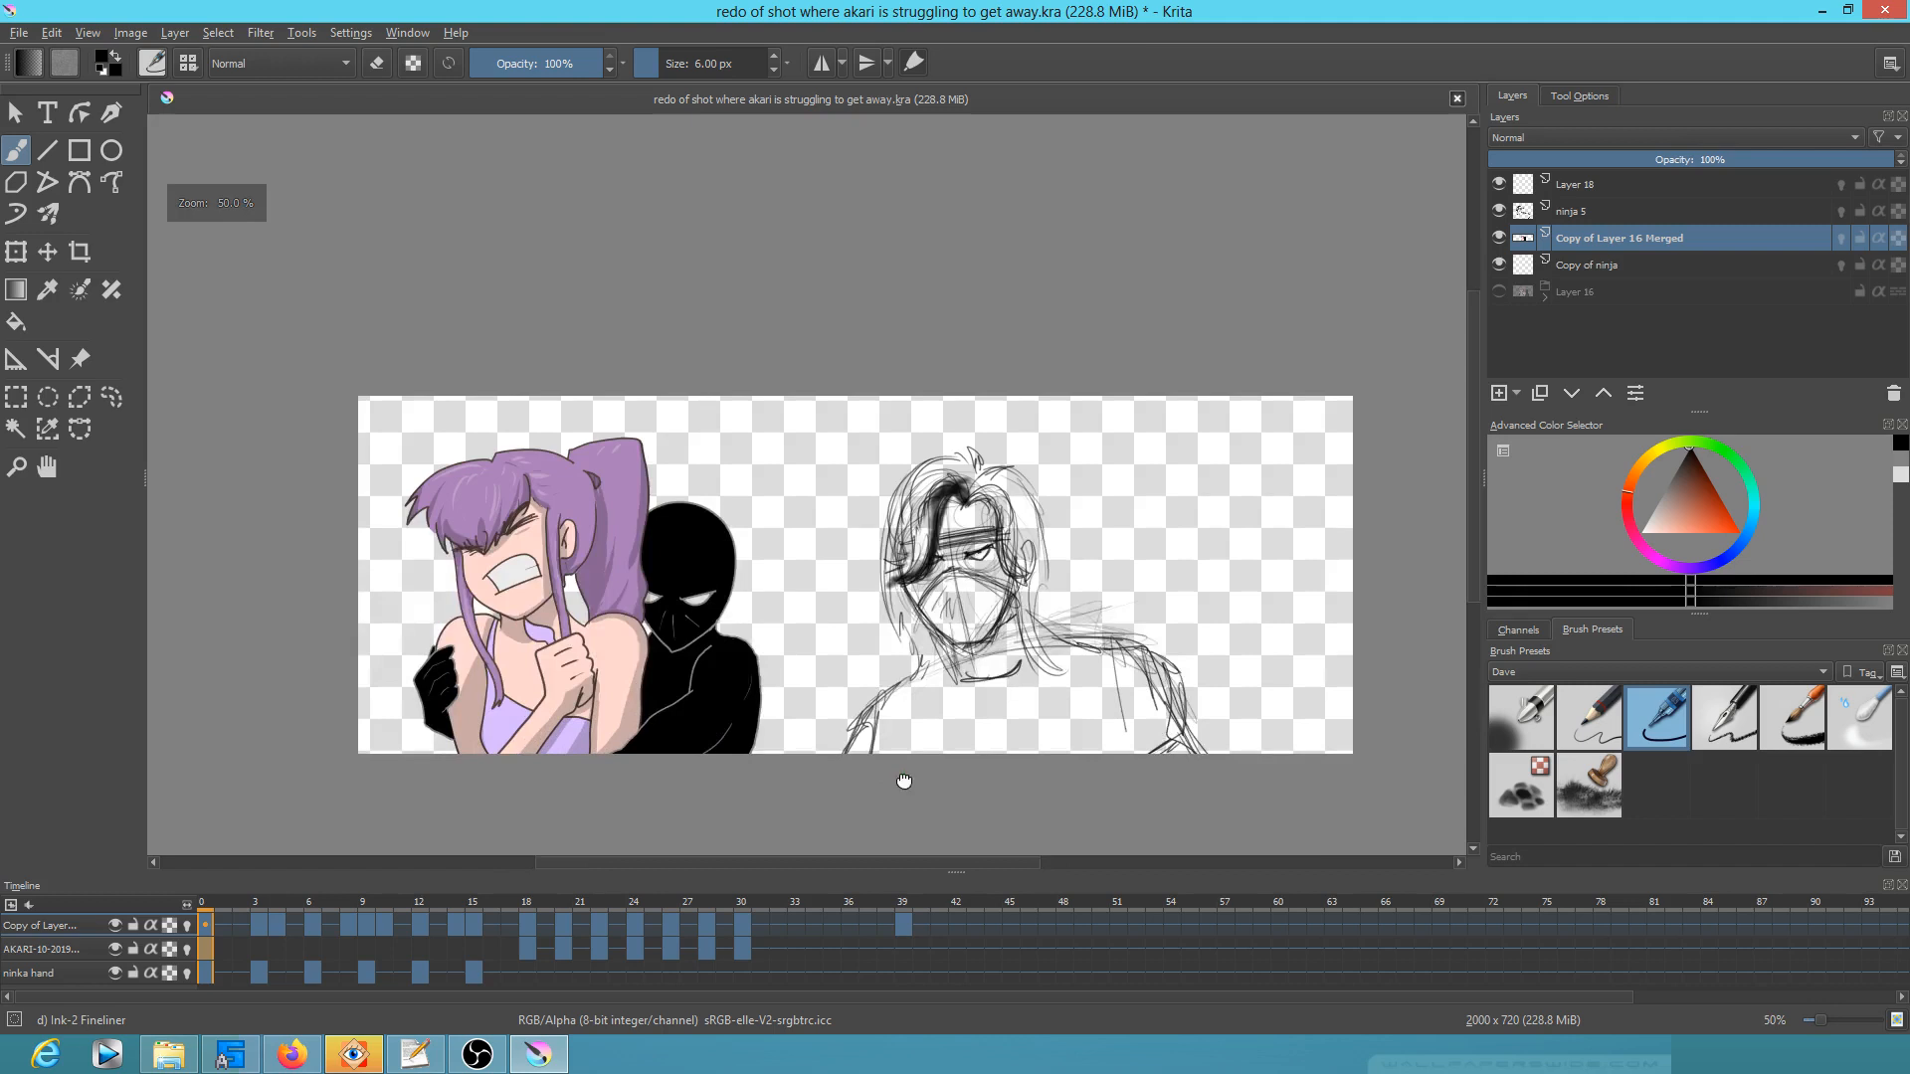
{"action": "left_click_drag", "start_coordinate": [903, 778], "coordinate": [875, 648]}
{"action": "left_click_drag", "start_coordinate": [229, 905], "coordinate": [863, 933]}
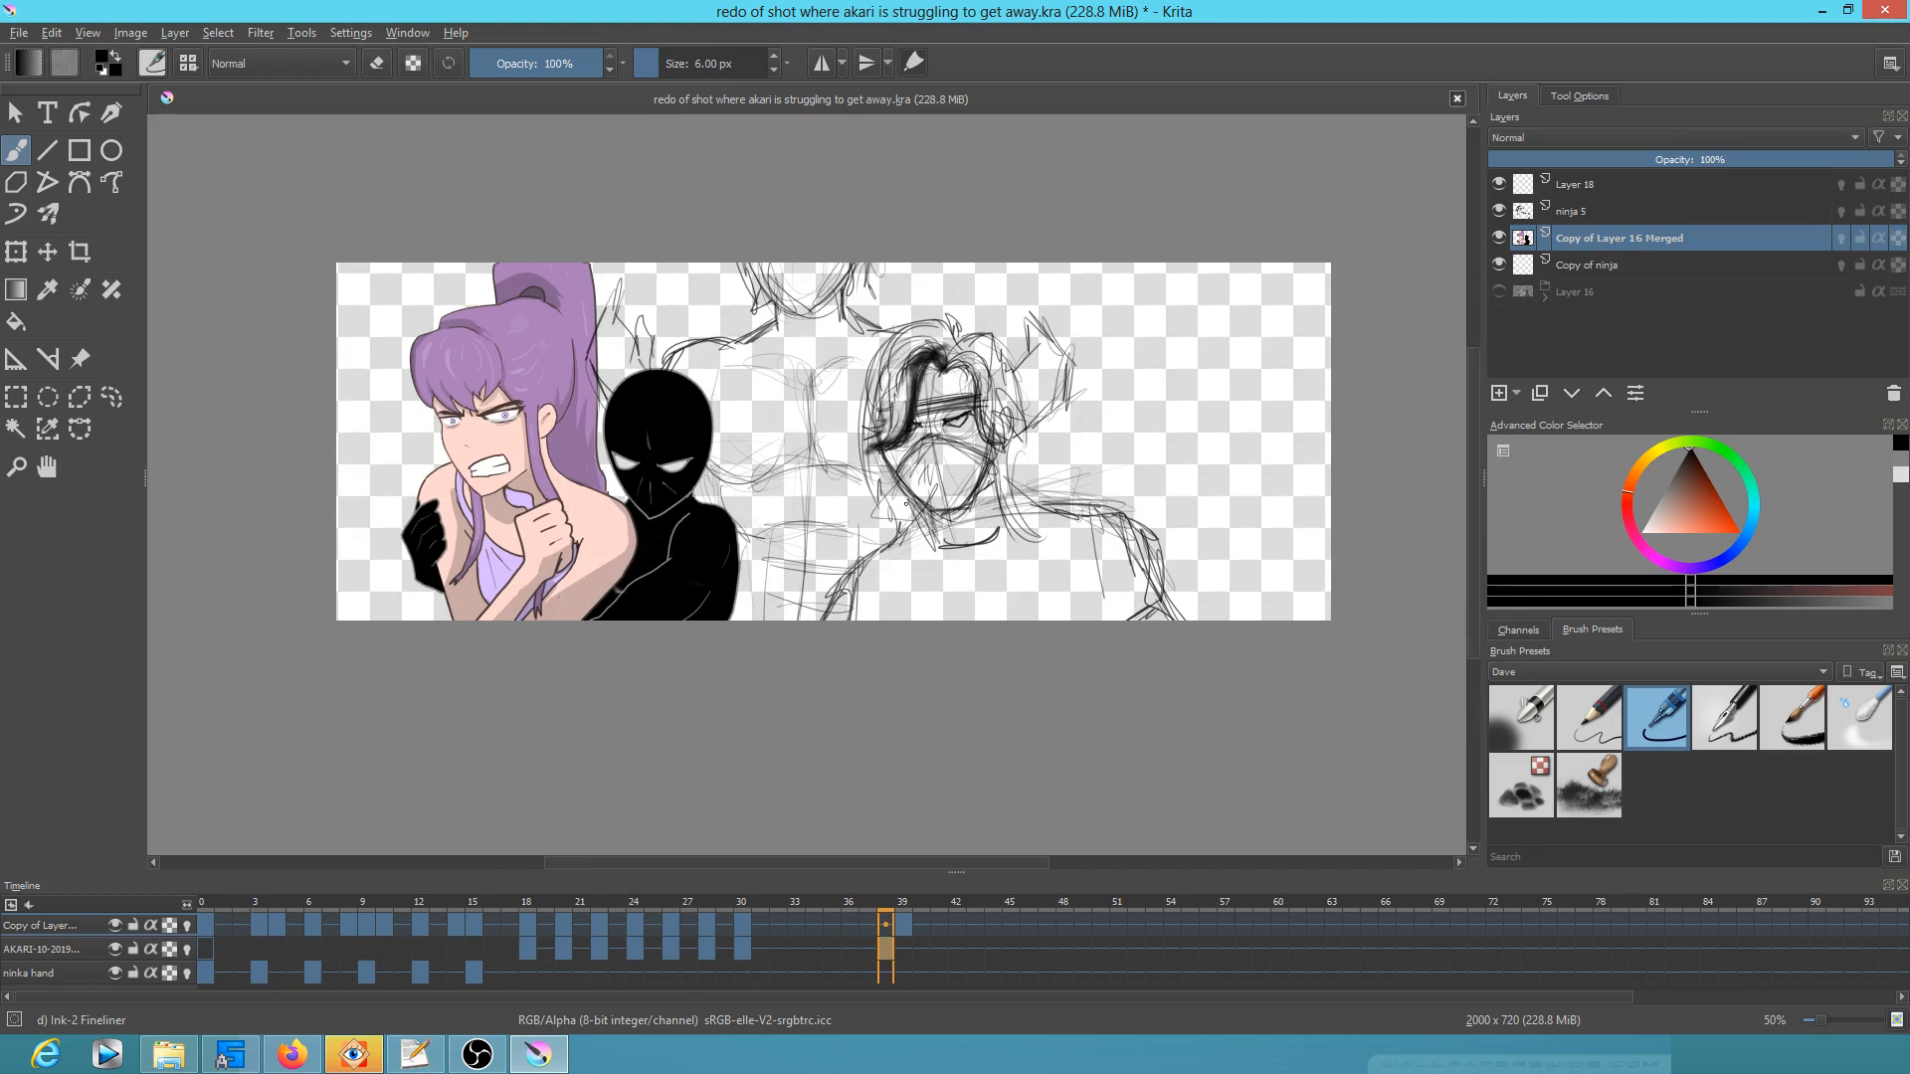
{"action": "left_click", "coordinate": [209, 924]}
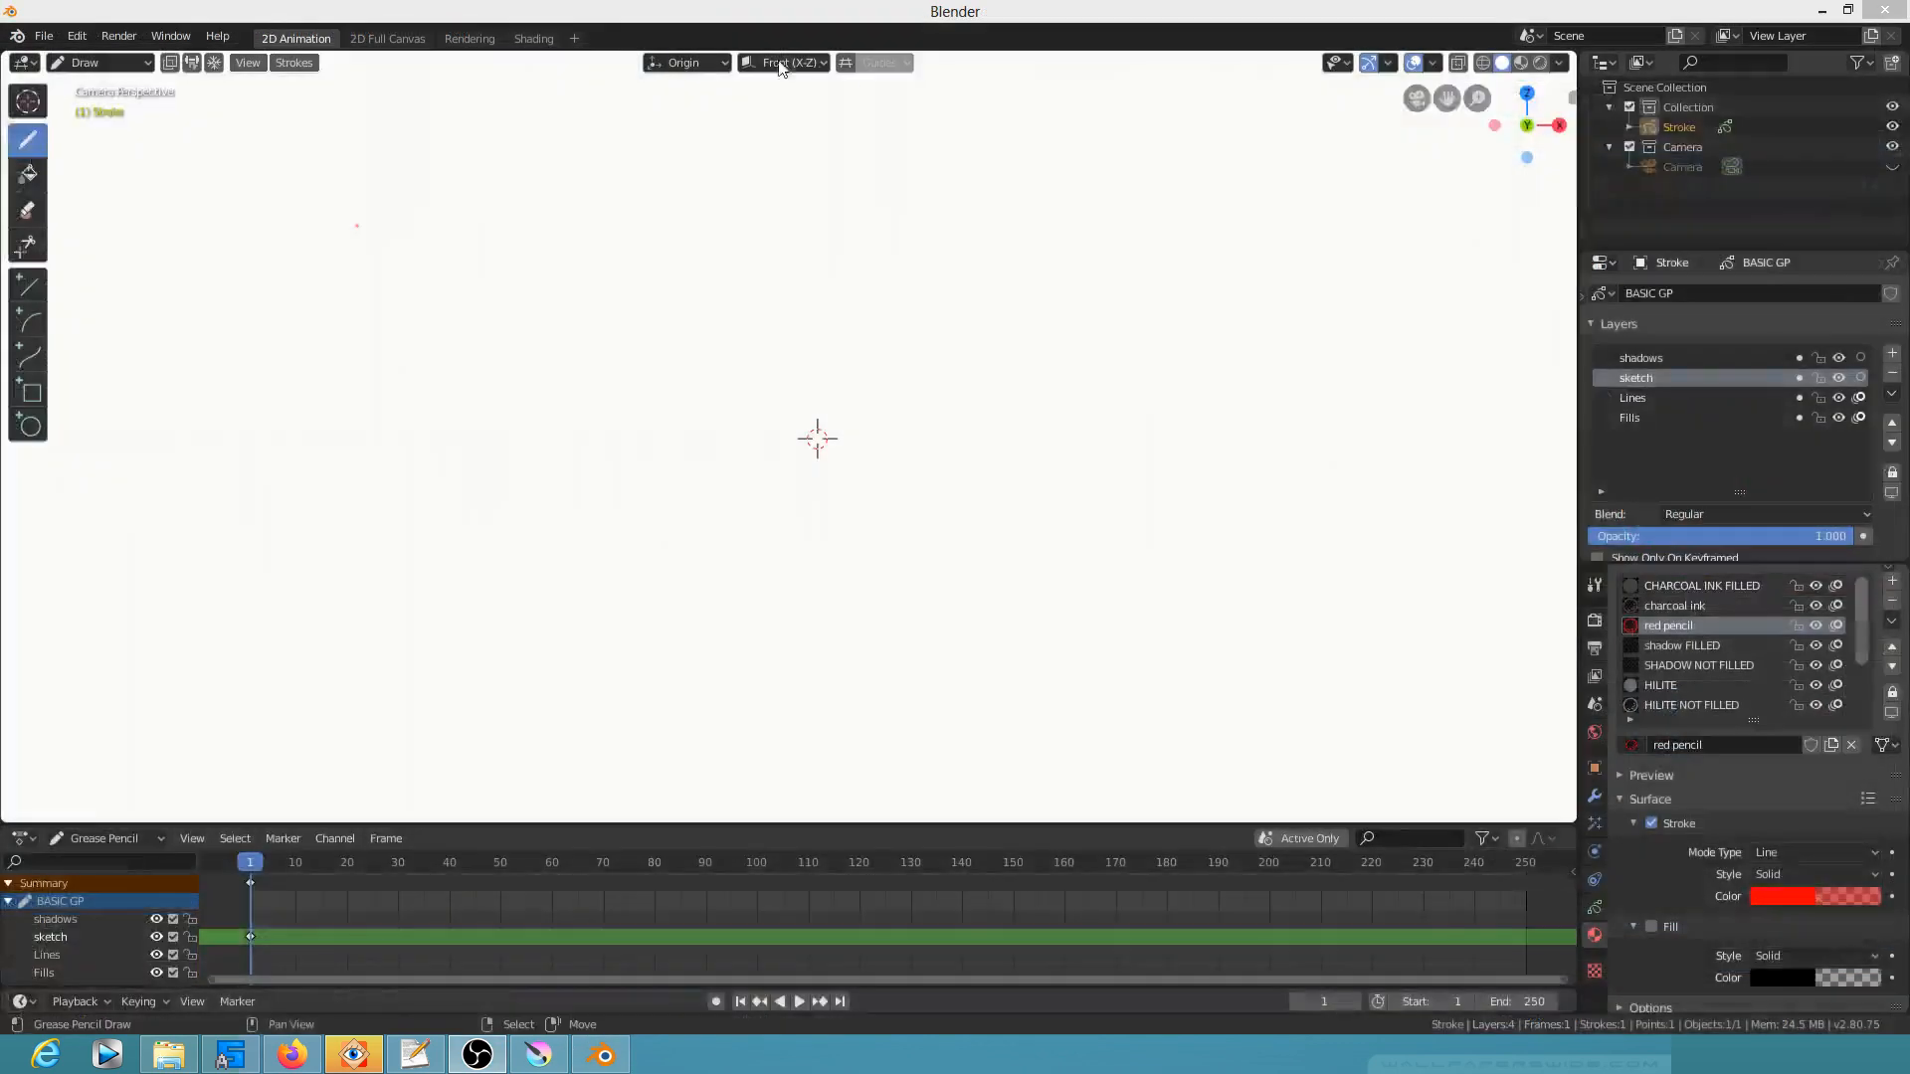
Step: Open the recent file OPENING SCENE VIDEO EDIT - blender 2.8.blend in Blender
{"action": "left_click", "coordinate": [44, 36]}
{"action": "mouse_move", "coordinate": [75, 100]}
{"action": "left_click", "coordinate": [428, 98]}
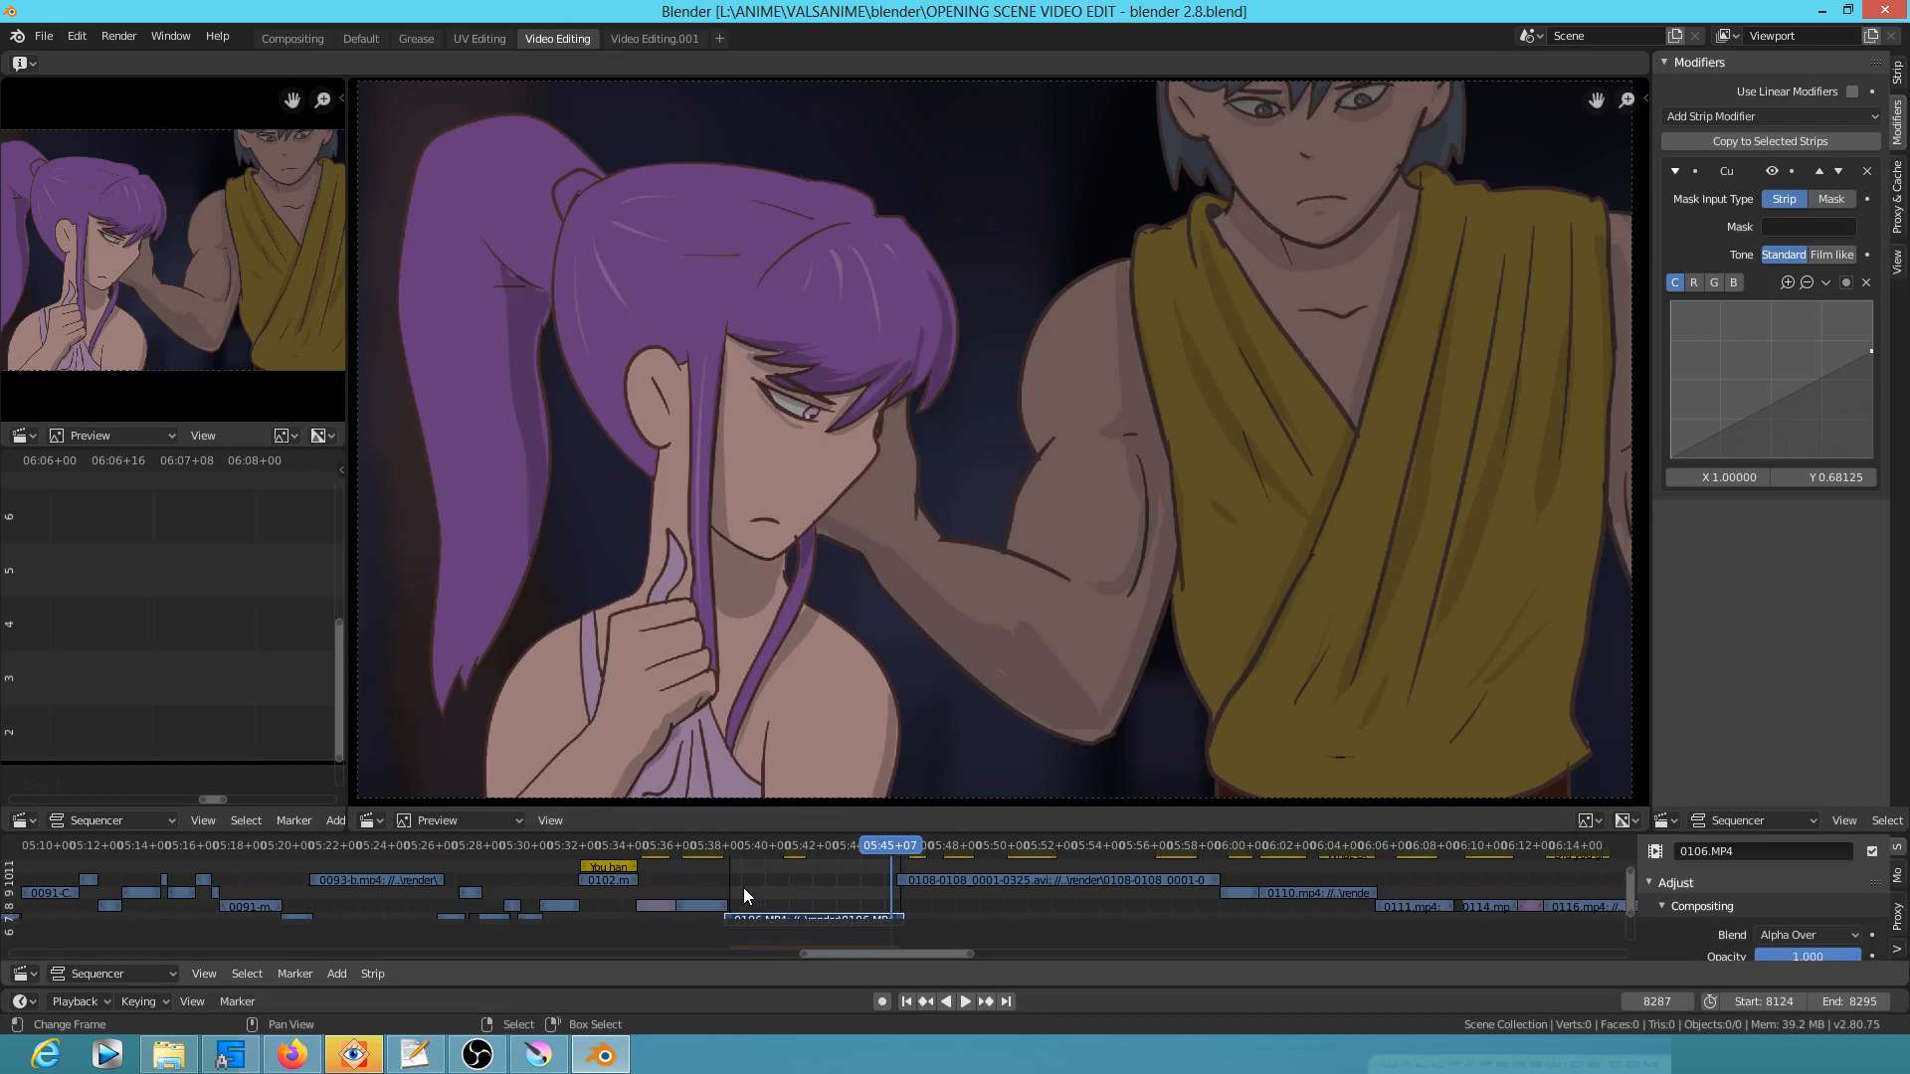
Step: Play the sequence from near the start of the 0106.MP4 strip, stop at frame 8168, and show the strip larger in the sequencer
{"action": "left_click", "coordinate": [746, 888]}
{"action": "key", "text": "space"}
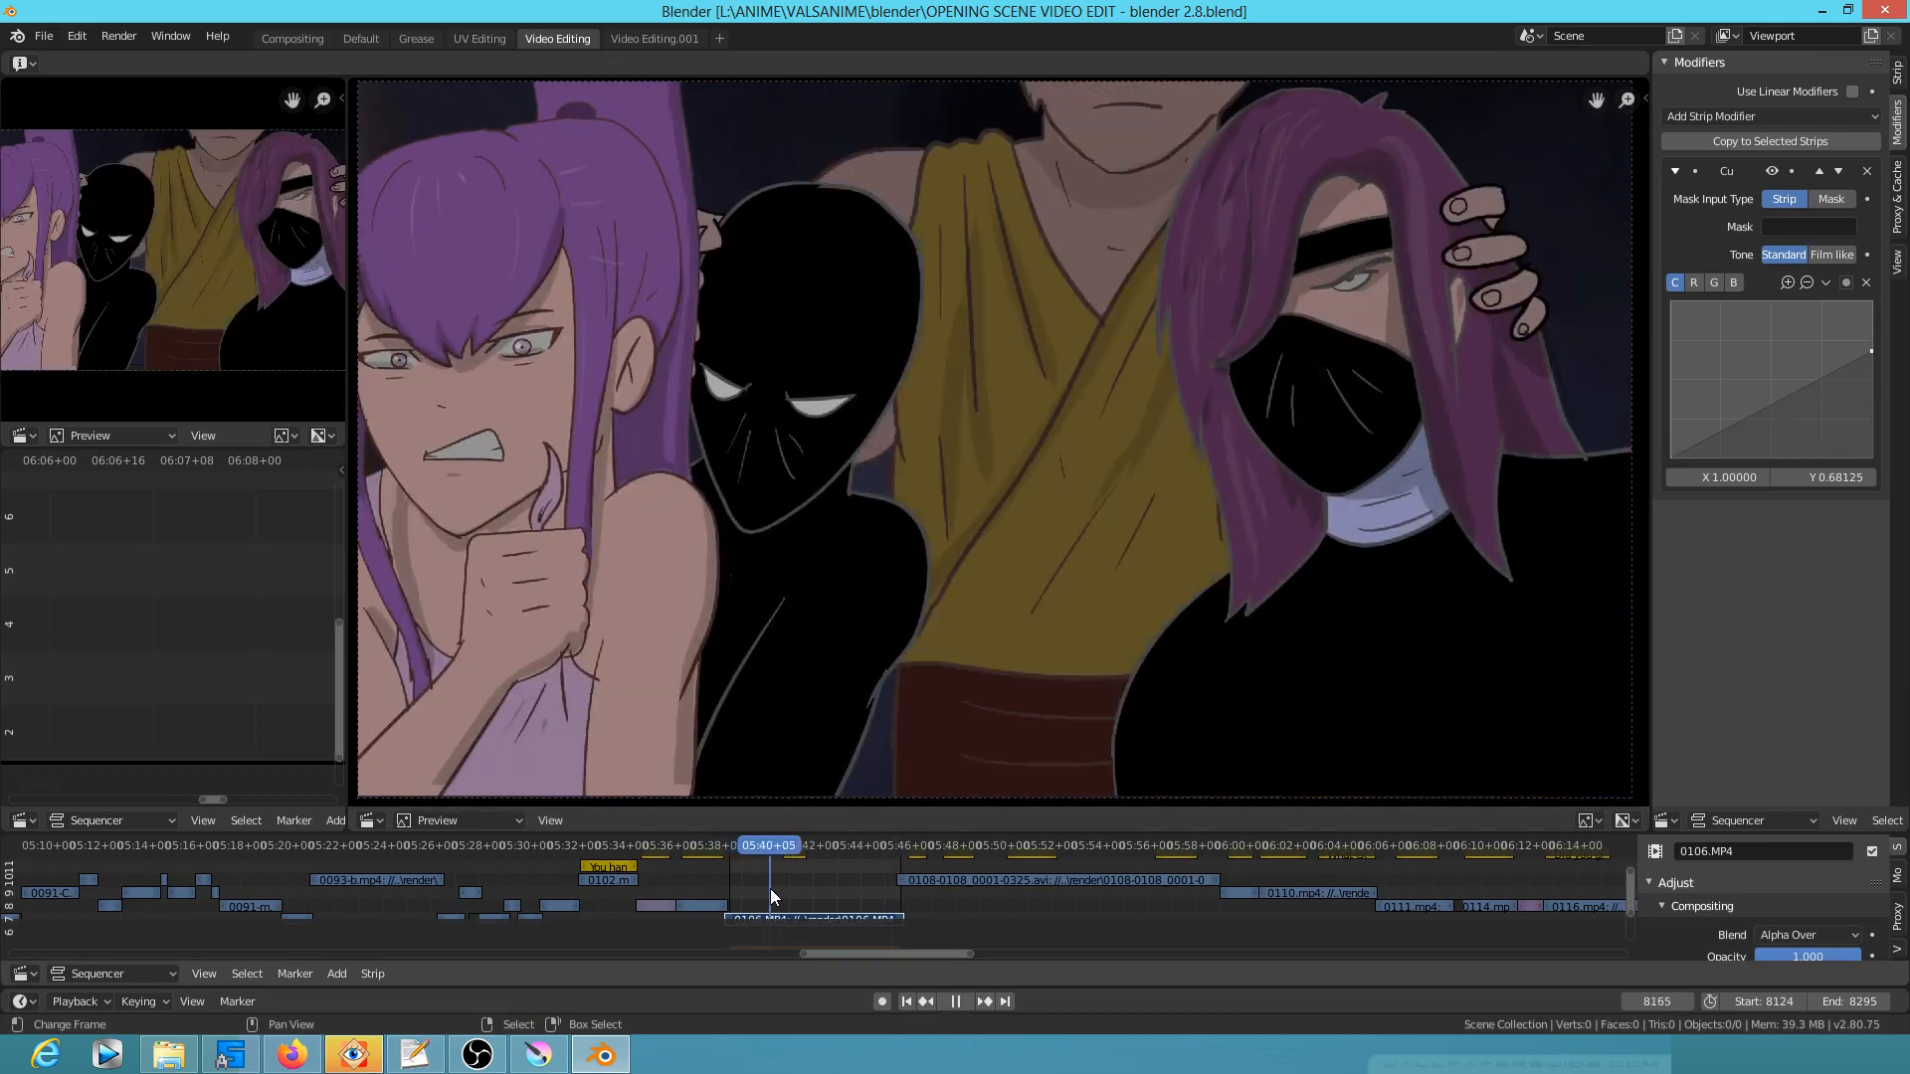
{"action": "key", "text": "Left"}
{"action": "key", "text": "Left"}
{"action": "key", "text": "Left"}
{"action": "key", "text": "Right"}
{"action": "key", "text": "space"}
{"action": "scroll", "coordinate": [773, 888], "scroll_direction": "up", "scroll_amount": 6}
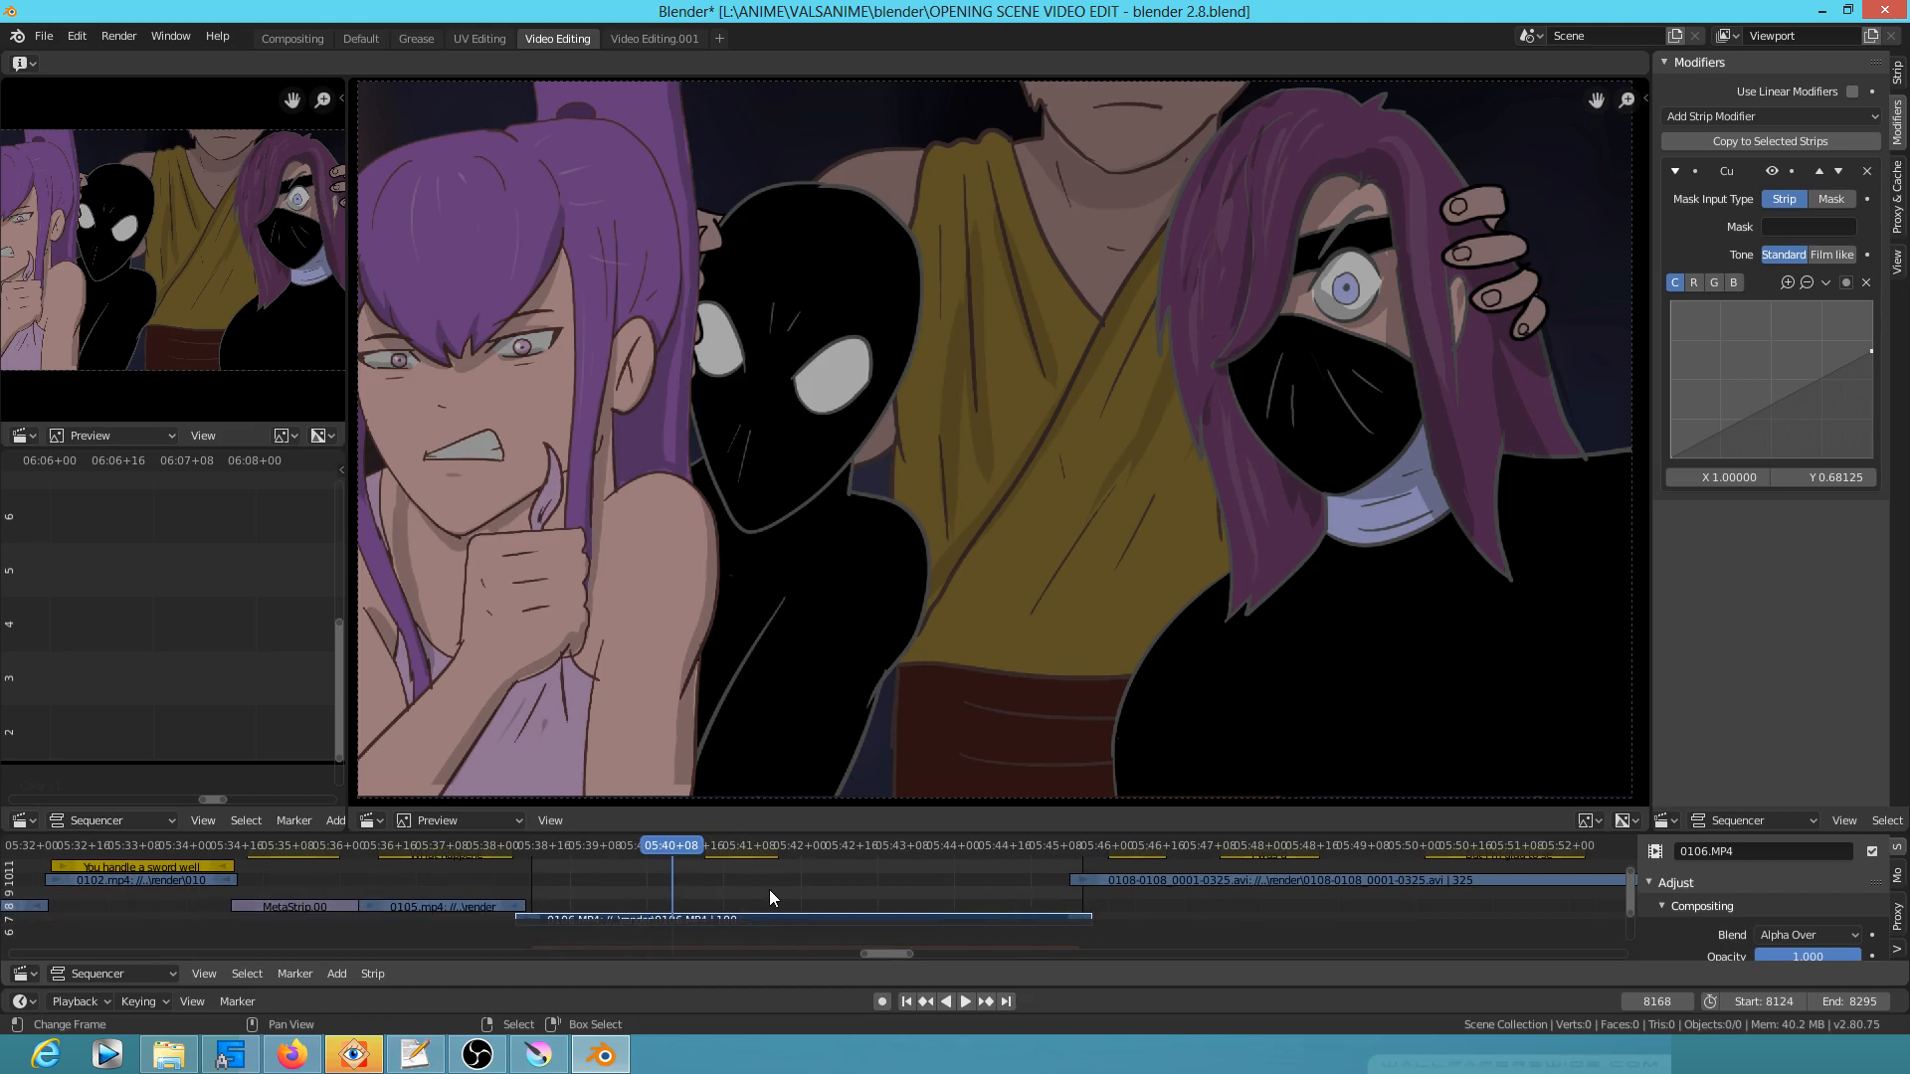
Step: Step through the 0106.MP4 shot frame by frame up to the coconuts caption at frame 8182, going back and forth over the last few frames
{"action": "key", "text": "Right"}
{"action": "key", "text": "Right"}
{"action": "key", "text": "Right"}
{"action": "key", "text": "Right"}
{"action": "key", "text": "Right"}
{"action": "key", "text": "Right"}
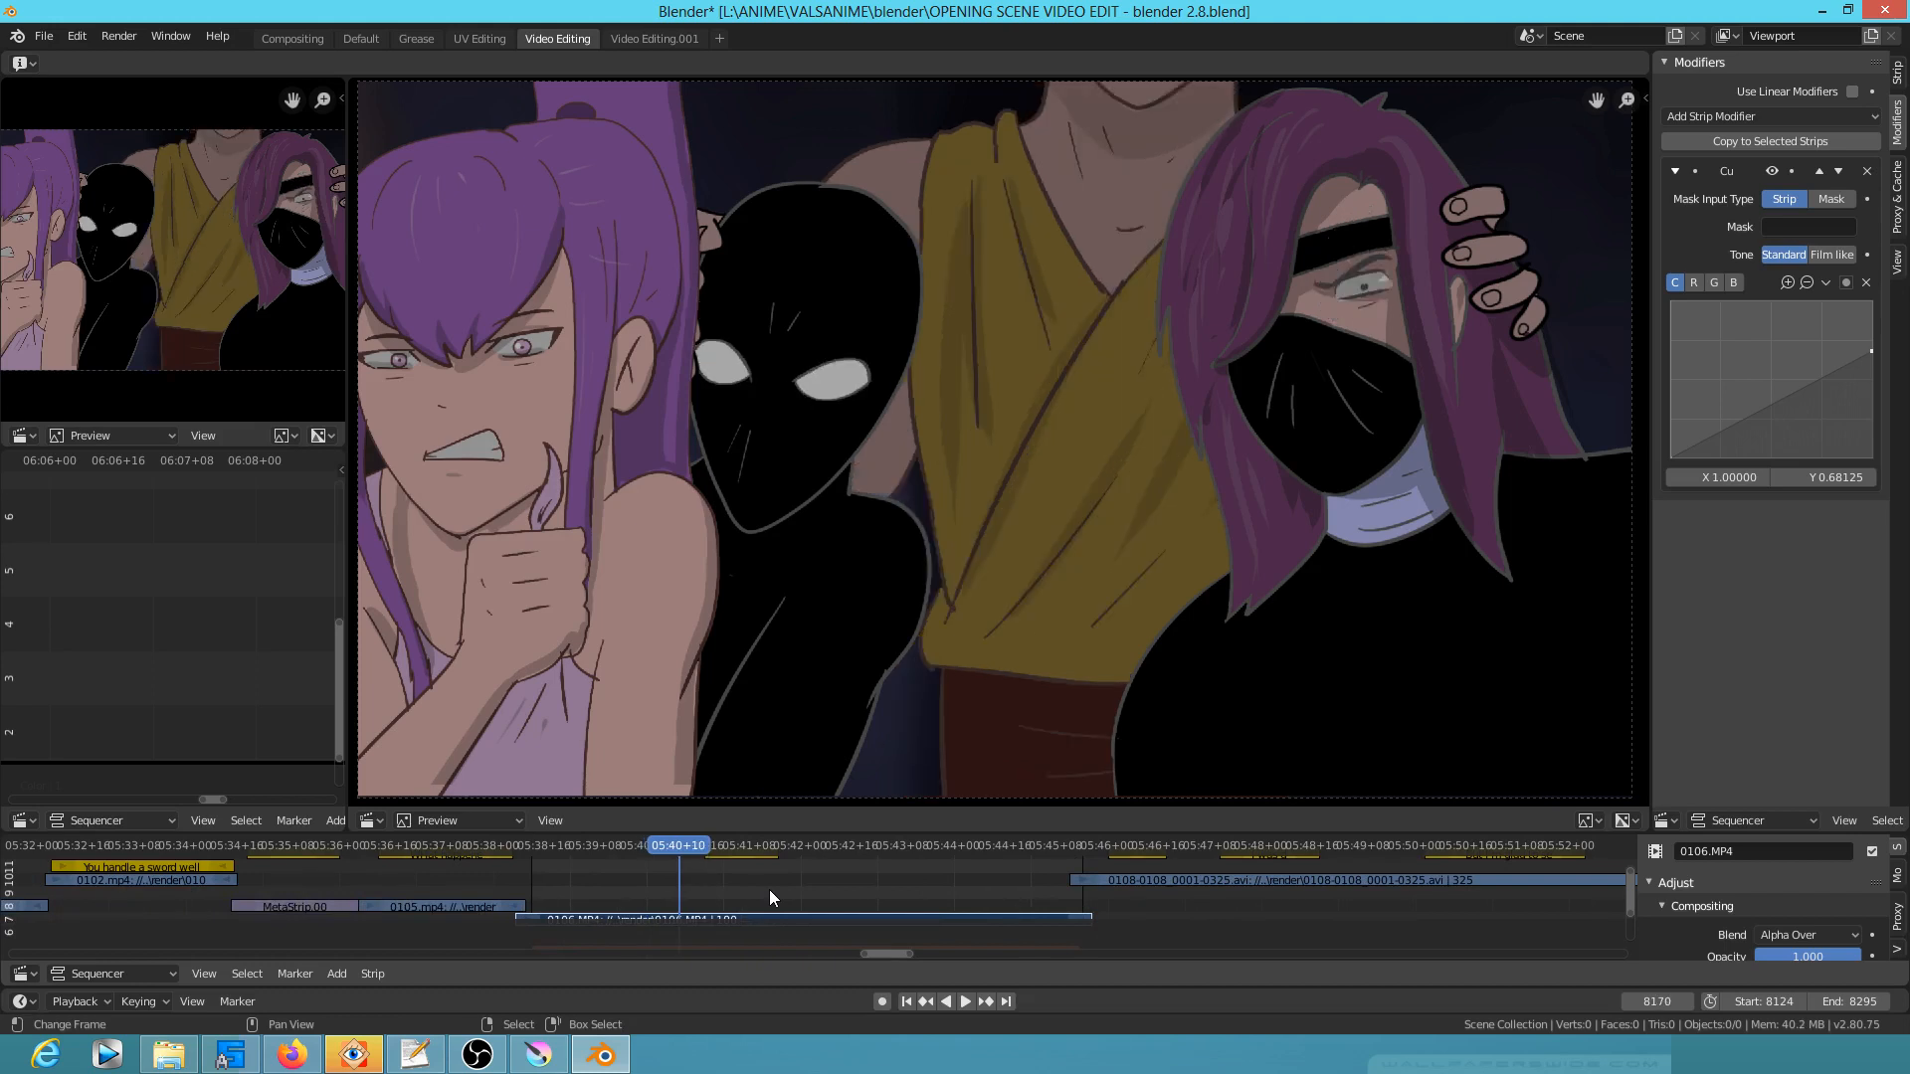
{"action": "key", "text": "Right"}
{"action": "key", "text": "Right"}
{"action": "key", "text": "Right"}
{"action": "key", "text": "Right"}
{"action": "key", "text": "Right"}
{"action": "key", "text": "Right"}
{"action": "key", "text": "Right"}
{"action": "key", "text": "Right"}
{"action": "key", "text": "Right"}
{"action": "key", "text": "Right"}
{"action": "key", "text": "Right"}
{"action": "key", "text": "Right"}
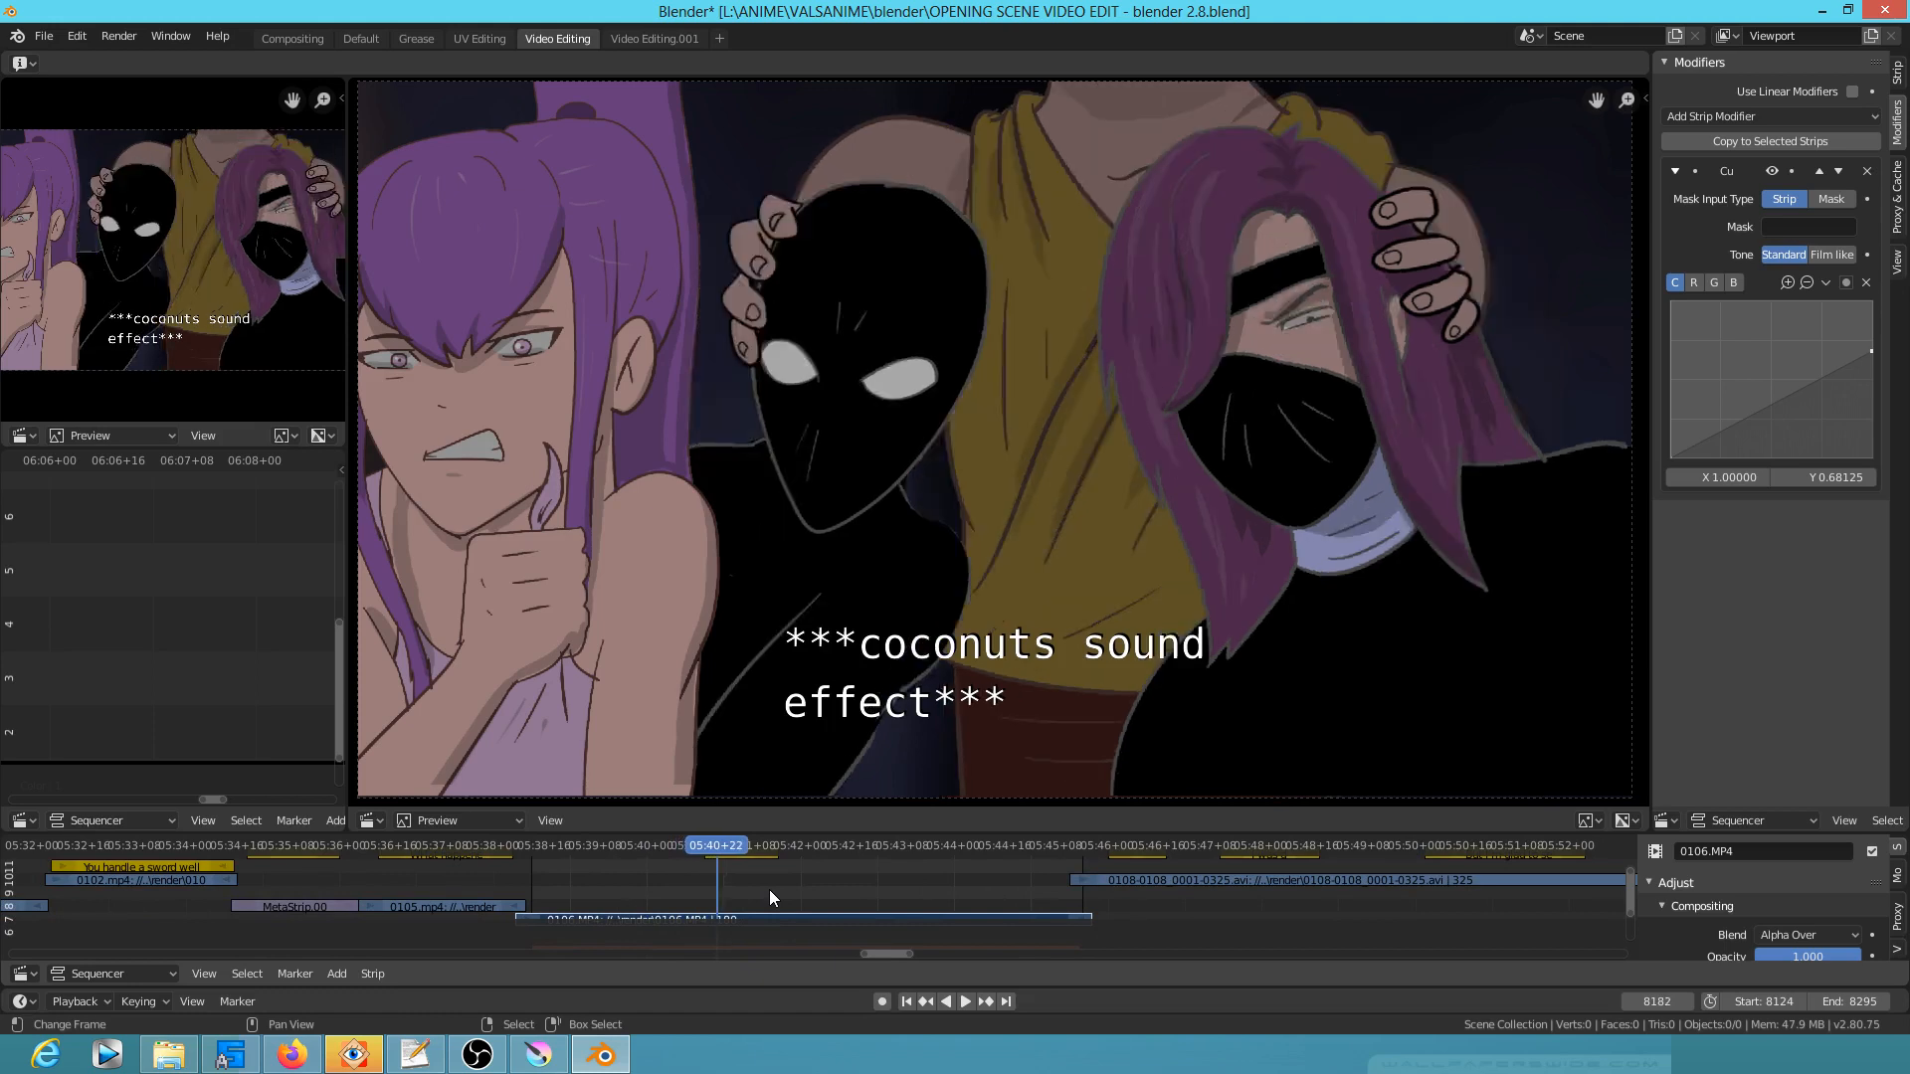
{"action": "key", "text": "Left"}
{"action": "key", "text": "Left"}
{"action": "key", "text": "Left"}
{"action": "key", "text": "Right"}
{"action": "key", "text": "Right"}
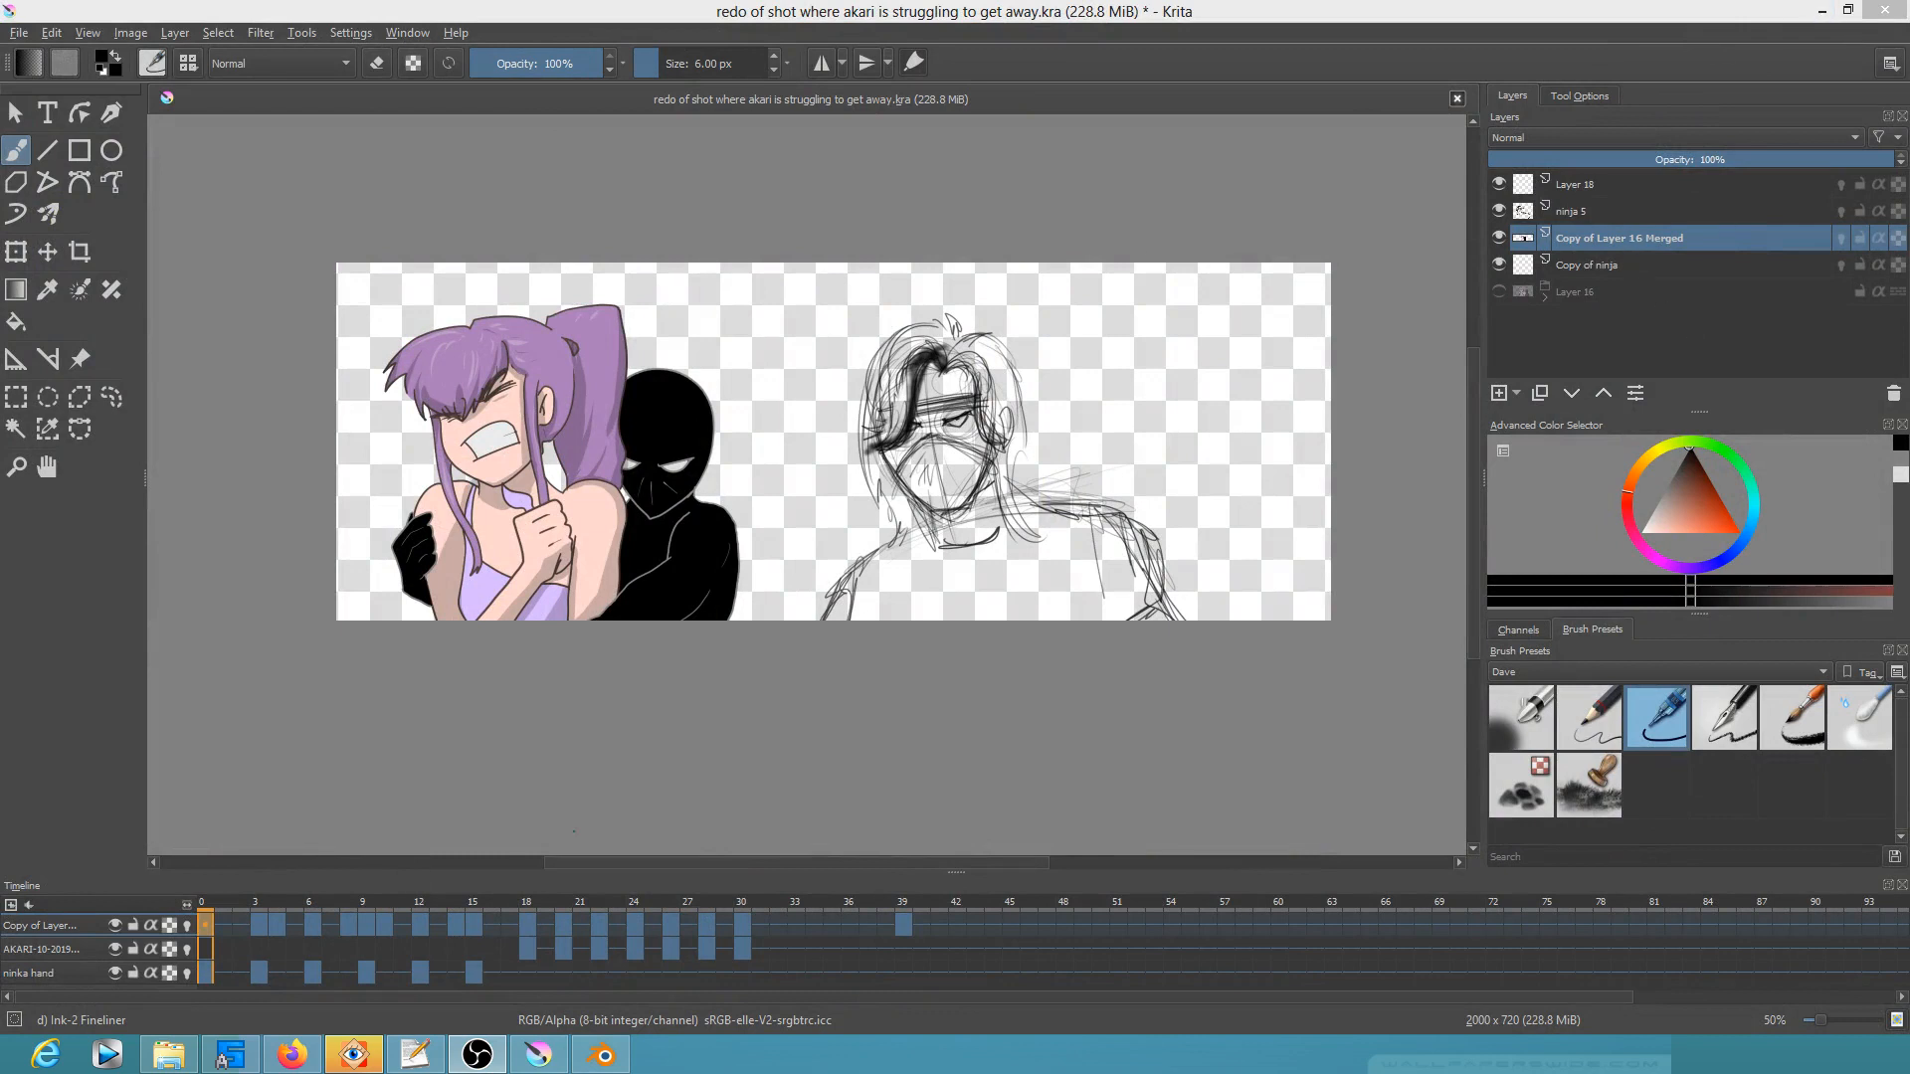
Step: Switch to Krita, scrub the animation to frame 31, and check the Show in Timeline option of the Copy of ninja layer
{"action": "left_click_drag", "start_coordinate": [524, 904], "coordinate": [760, 909]}
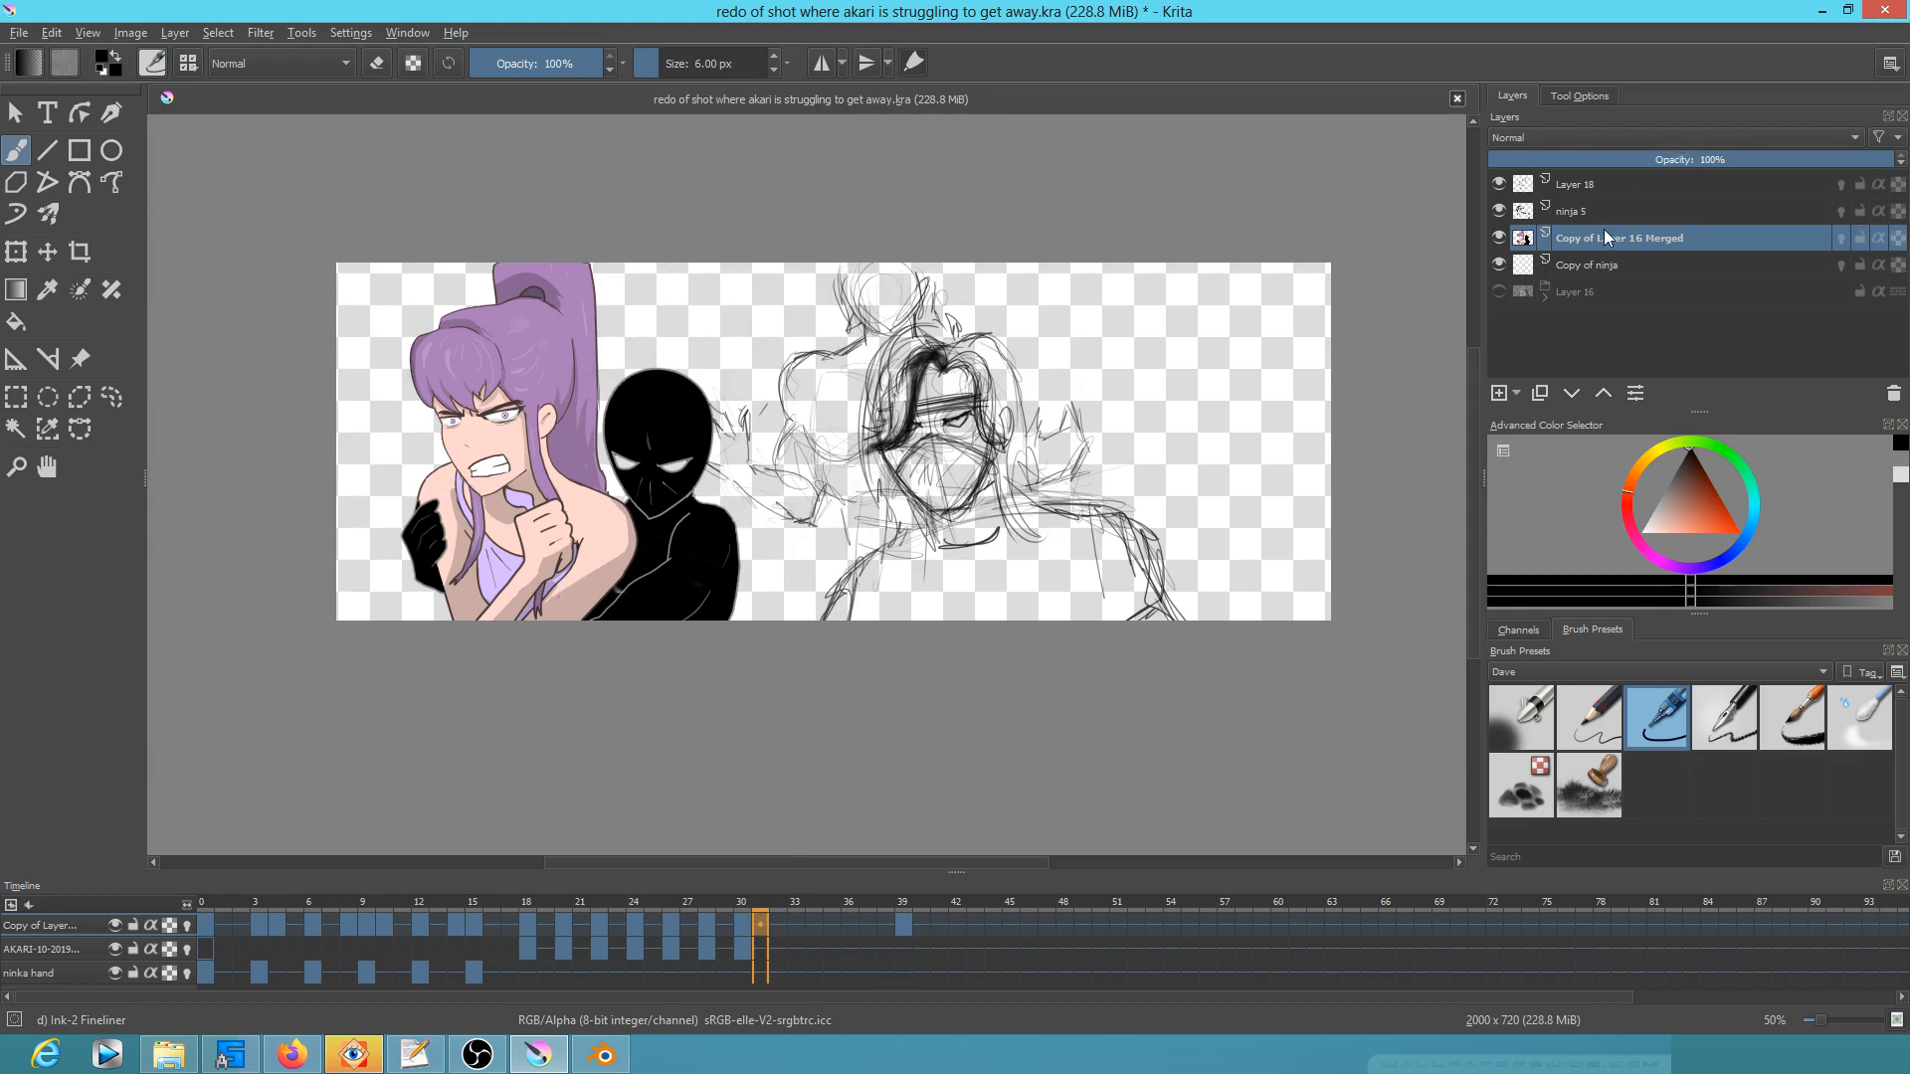
{"action": "left_click", "coordinate": [1602, 270]}
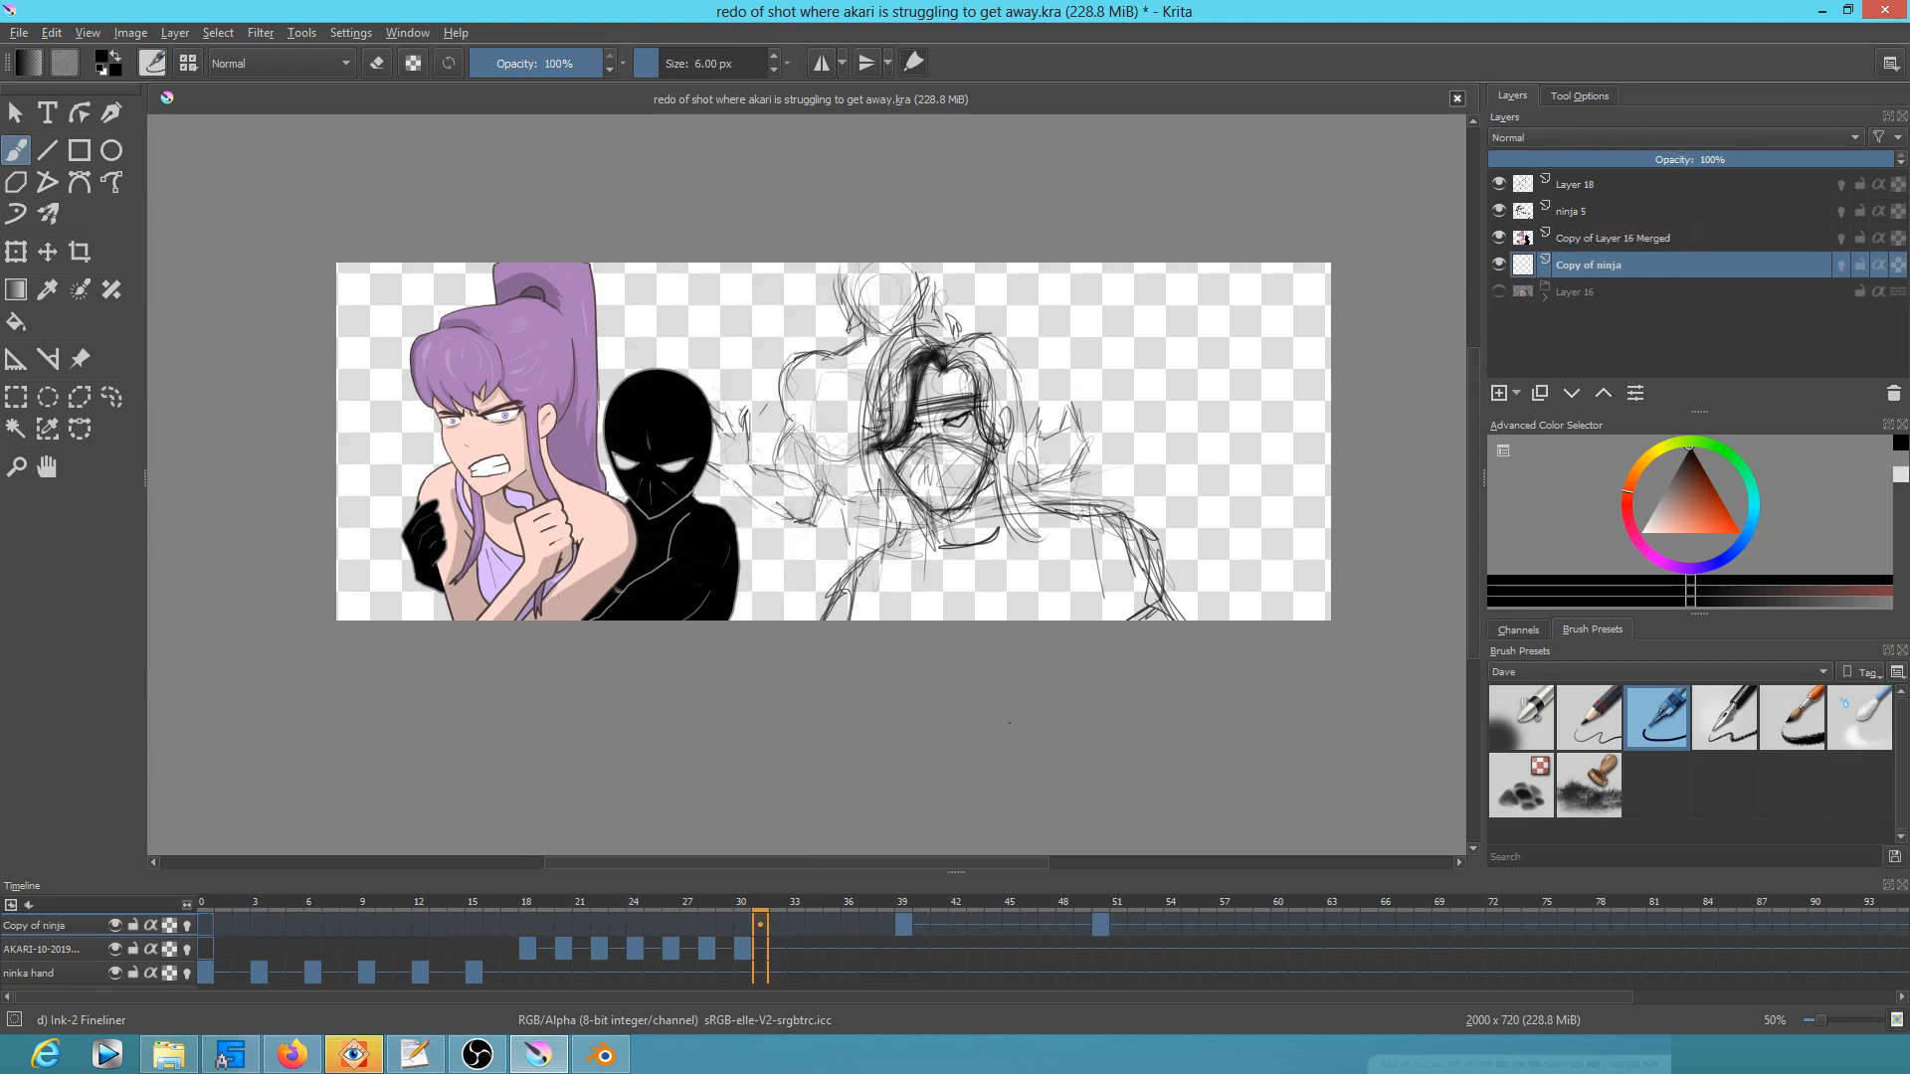
{"action": "right_click", "coordinate": [1586, 267]}
{"action": "mouse_move", "coordinate": [1741, 641]}
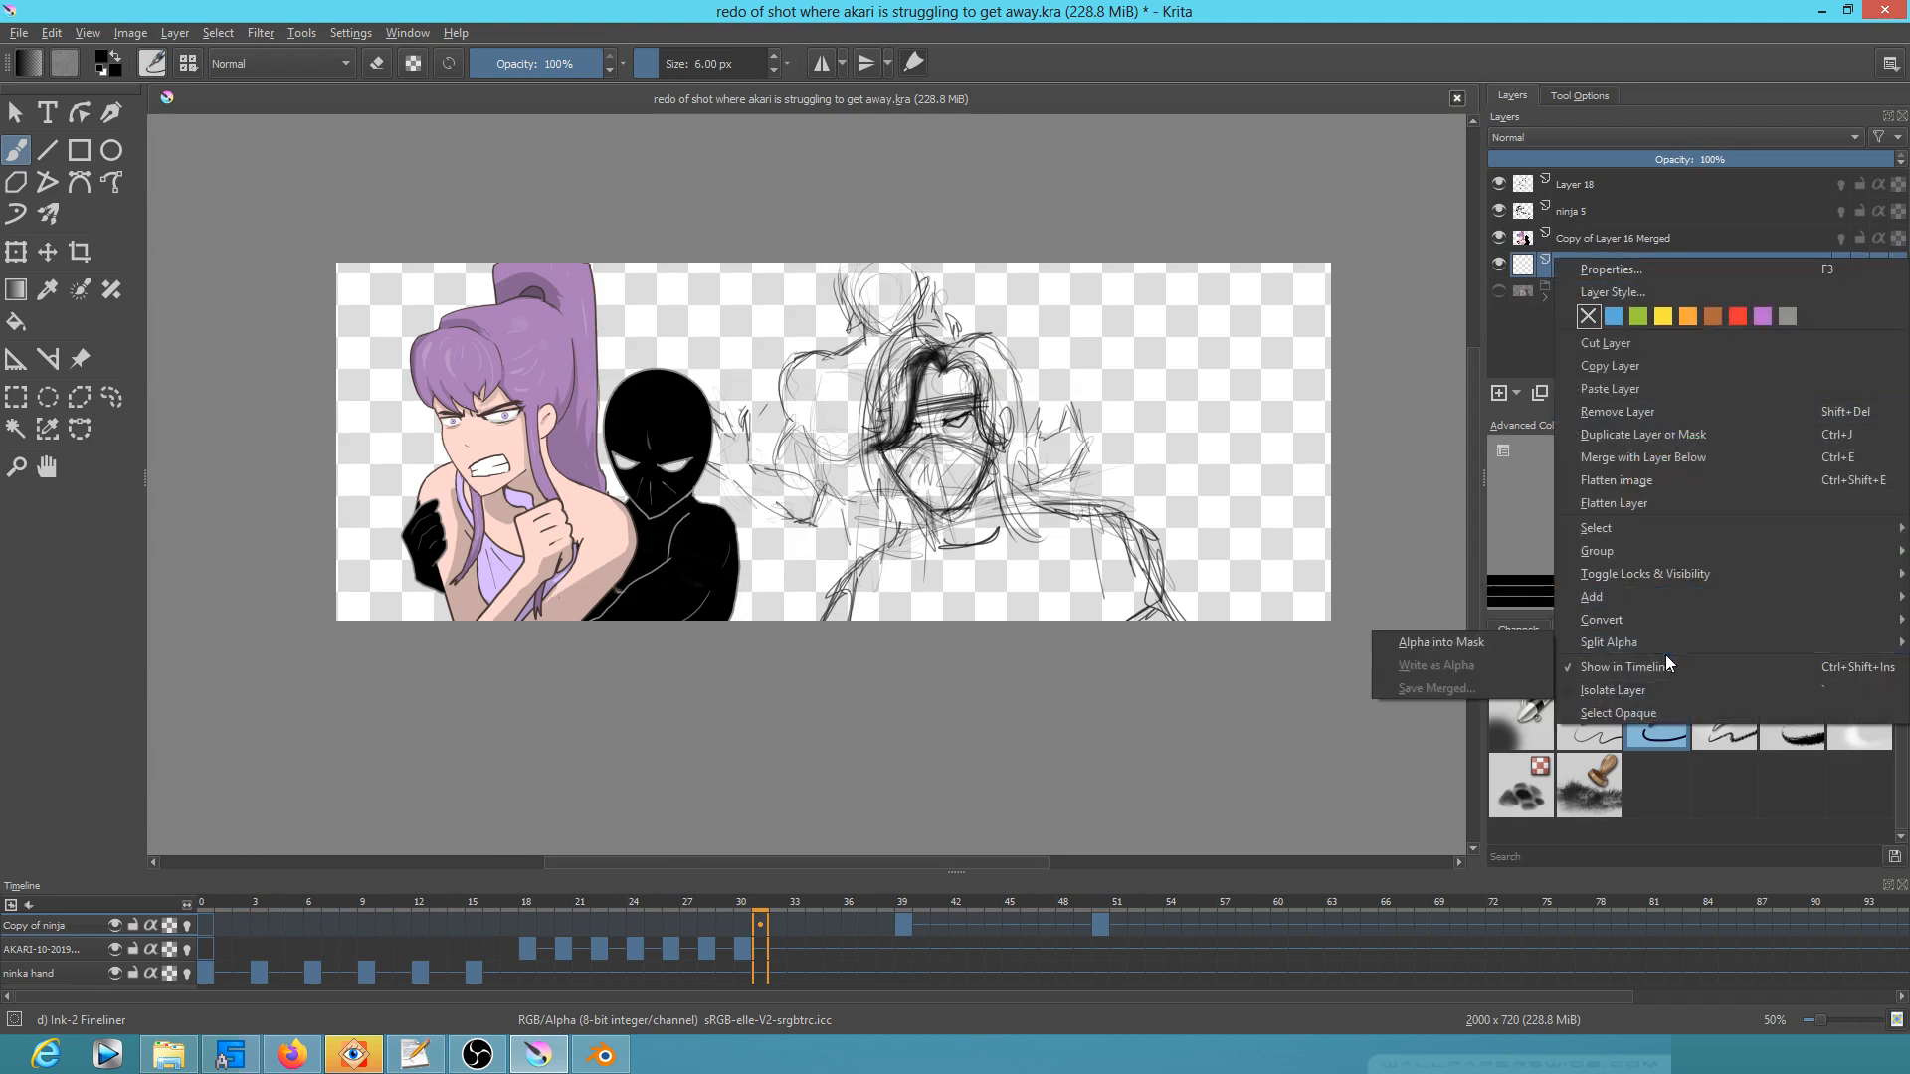
{"action": "left_click", "coordinate": [1291, 166]}
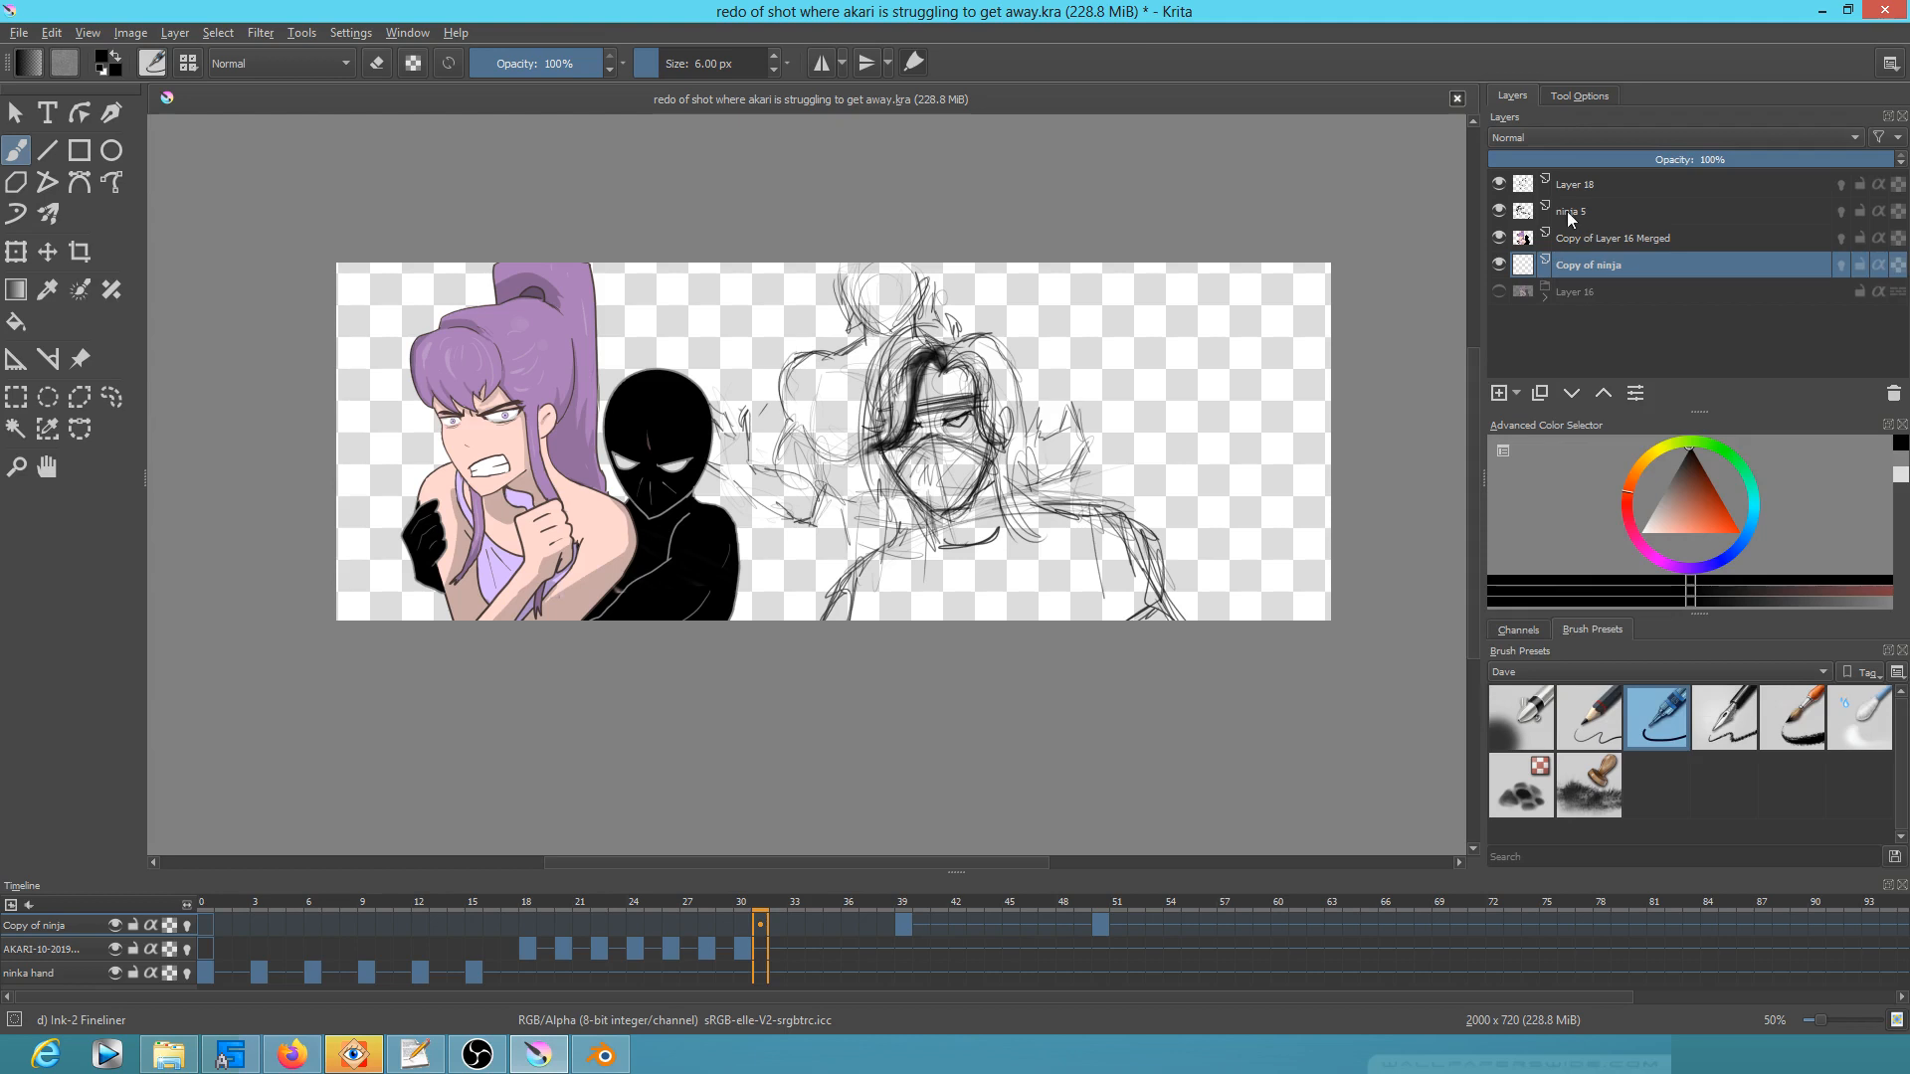
Step: Enlarge the timeline, compare the keyframes of Layer 18 and Copy of ninja, and scrub the animation to frame 50
{"action": "left_click_drag", "start_coordinate": [1031, 874], "coordinate": [1031, 856]}
{"action": "left_click", "coordinate": [1608, 189]}
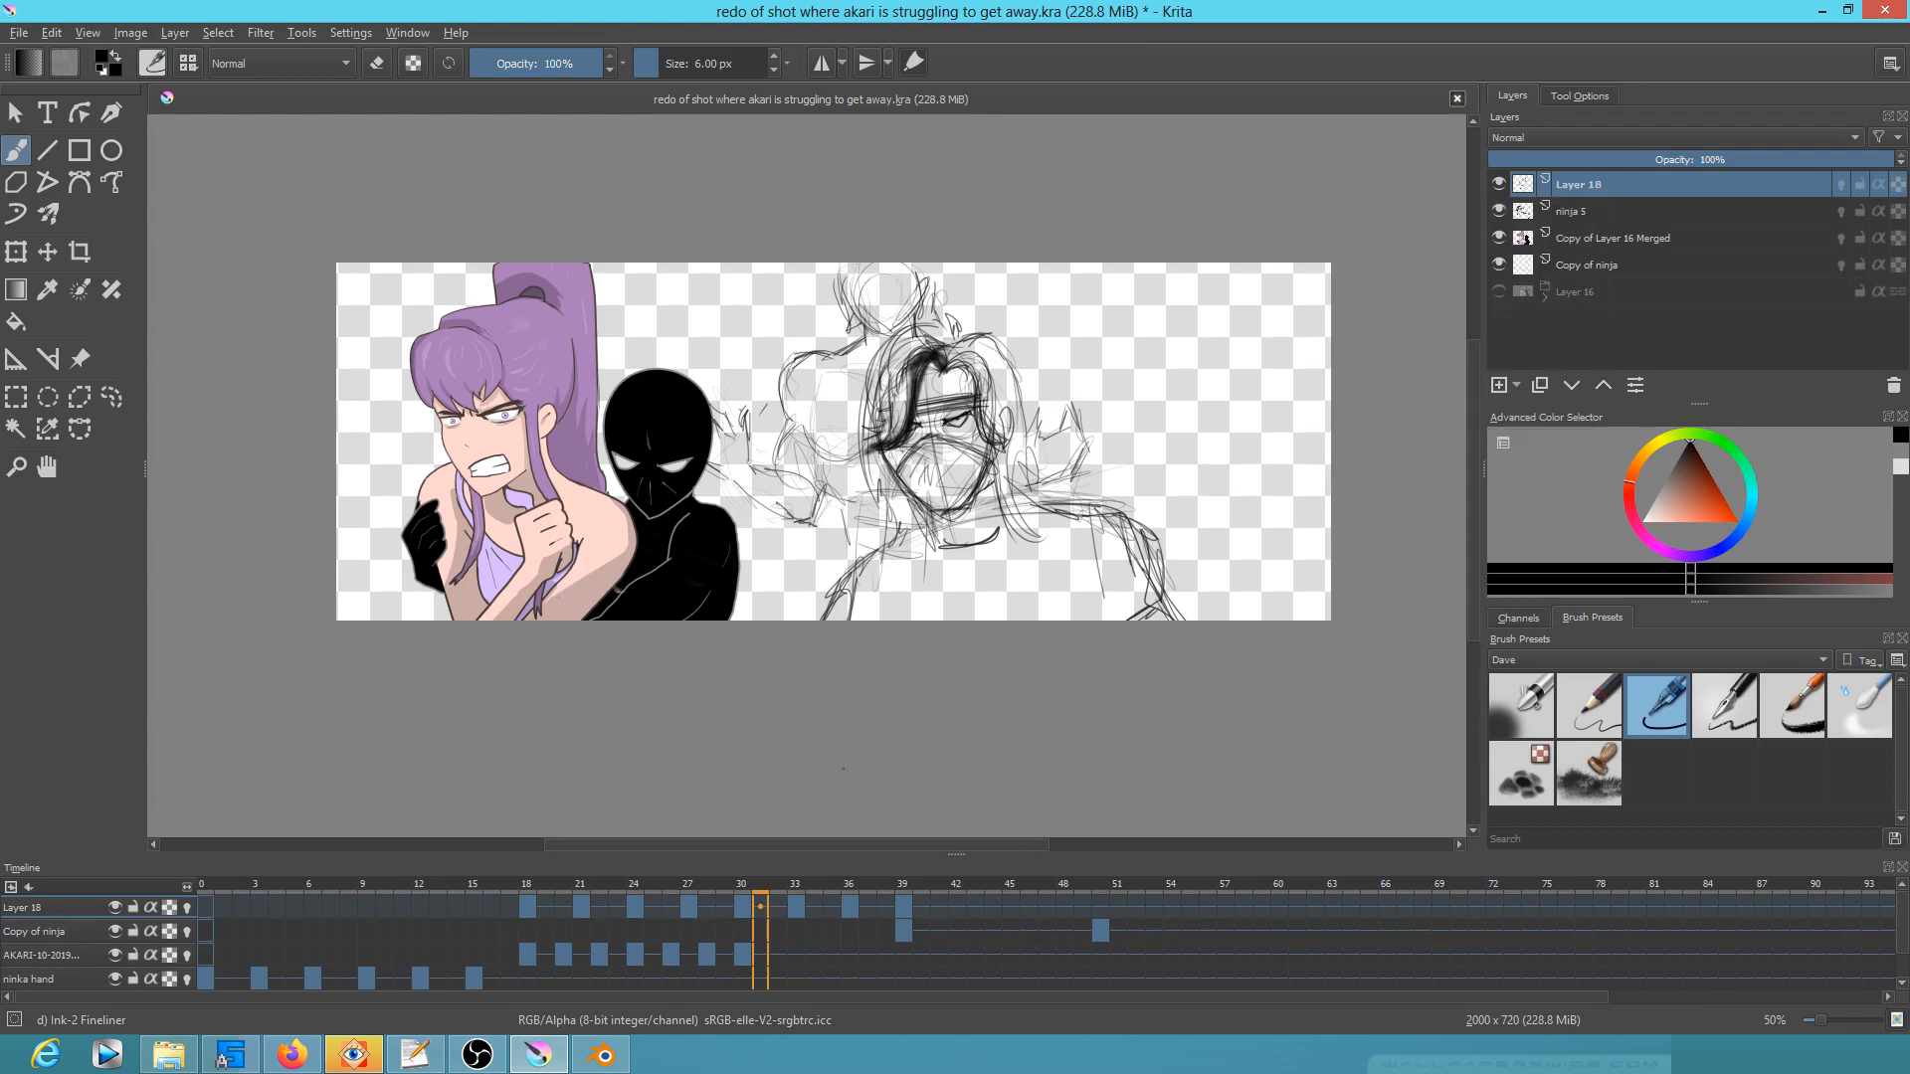
{"action": "left_click", "coordinate": [48, 940]}
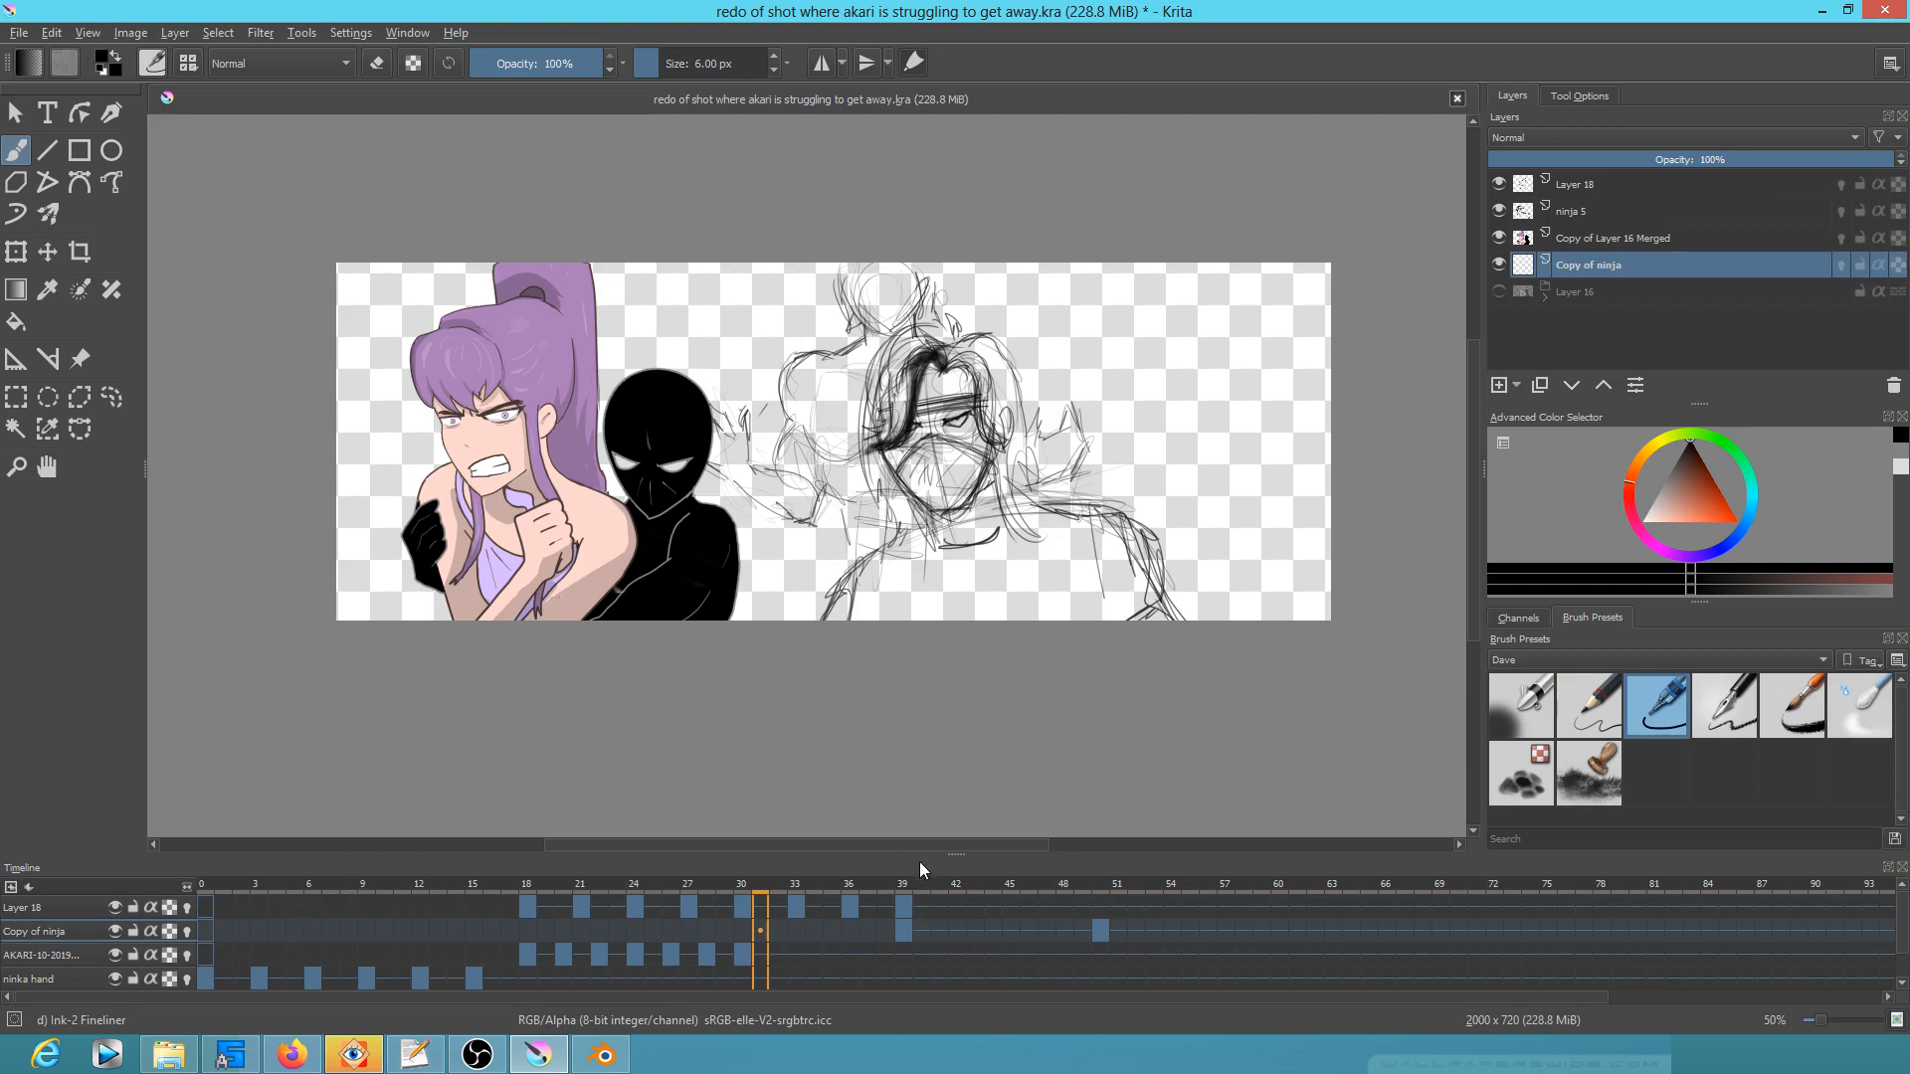
{"action": "left_click_drag", "start_coordinate": [923, 854], "coordinate": [926, 826]}
{"action": "left_click_drag", "start_coordinate": [234, 857], "coordinate": [1102, 816]}
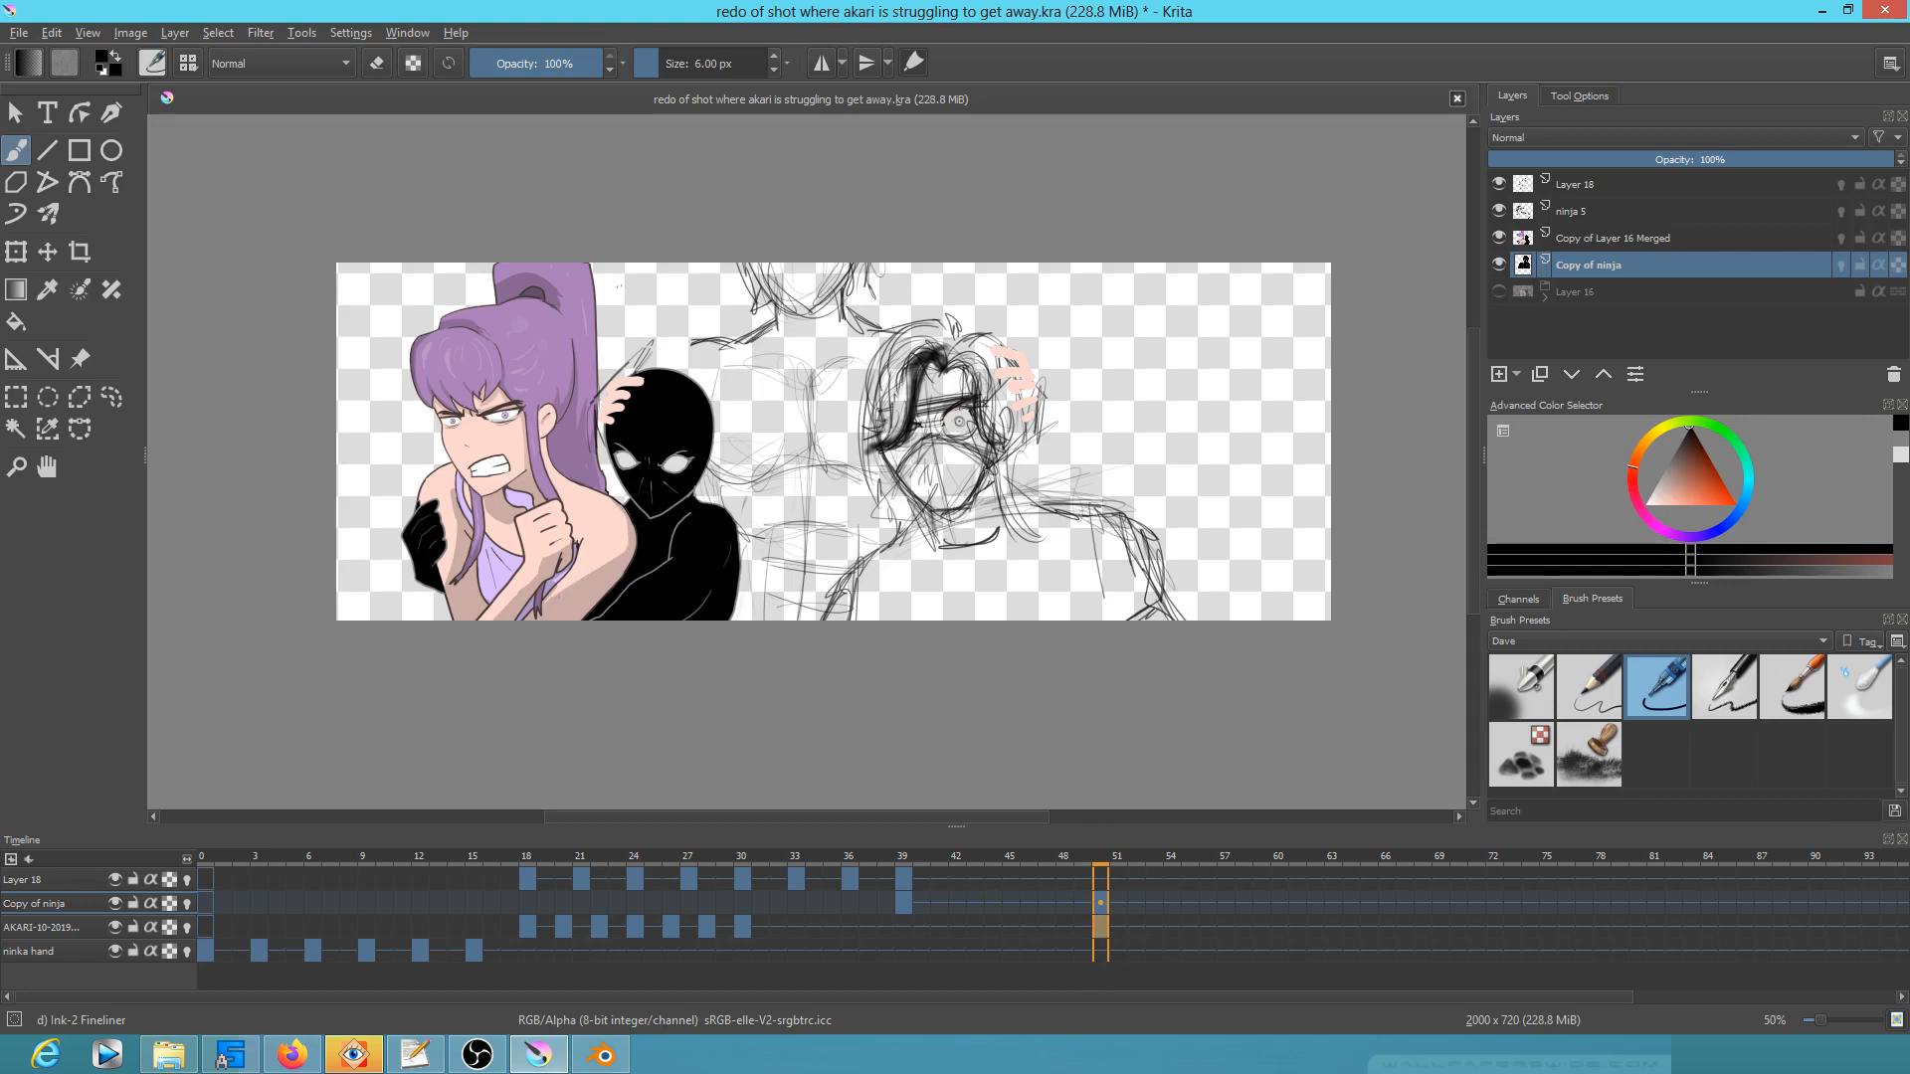
Step: View the masked-man sketch up close and keep the ninja 5 layer shown in the timeline
{"action": "scroll", "coordinate": [985, 465], "scroll_direction": "up", "scroll_amount": 3}
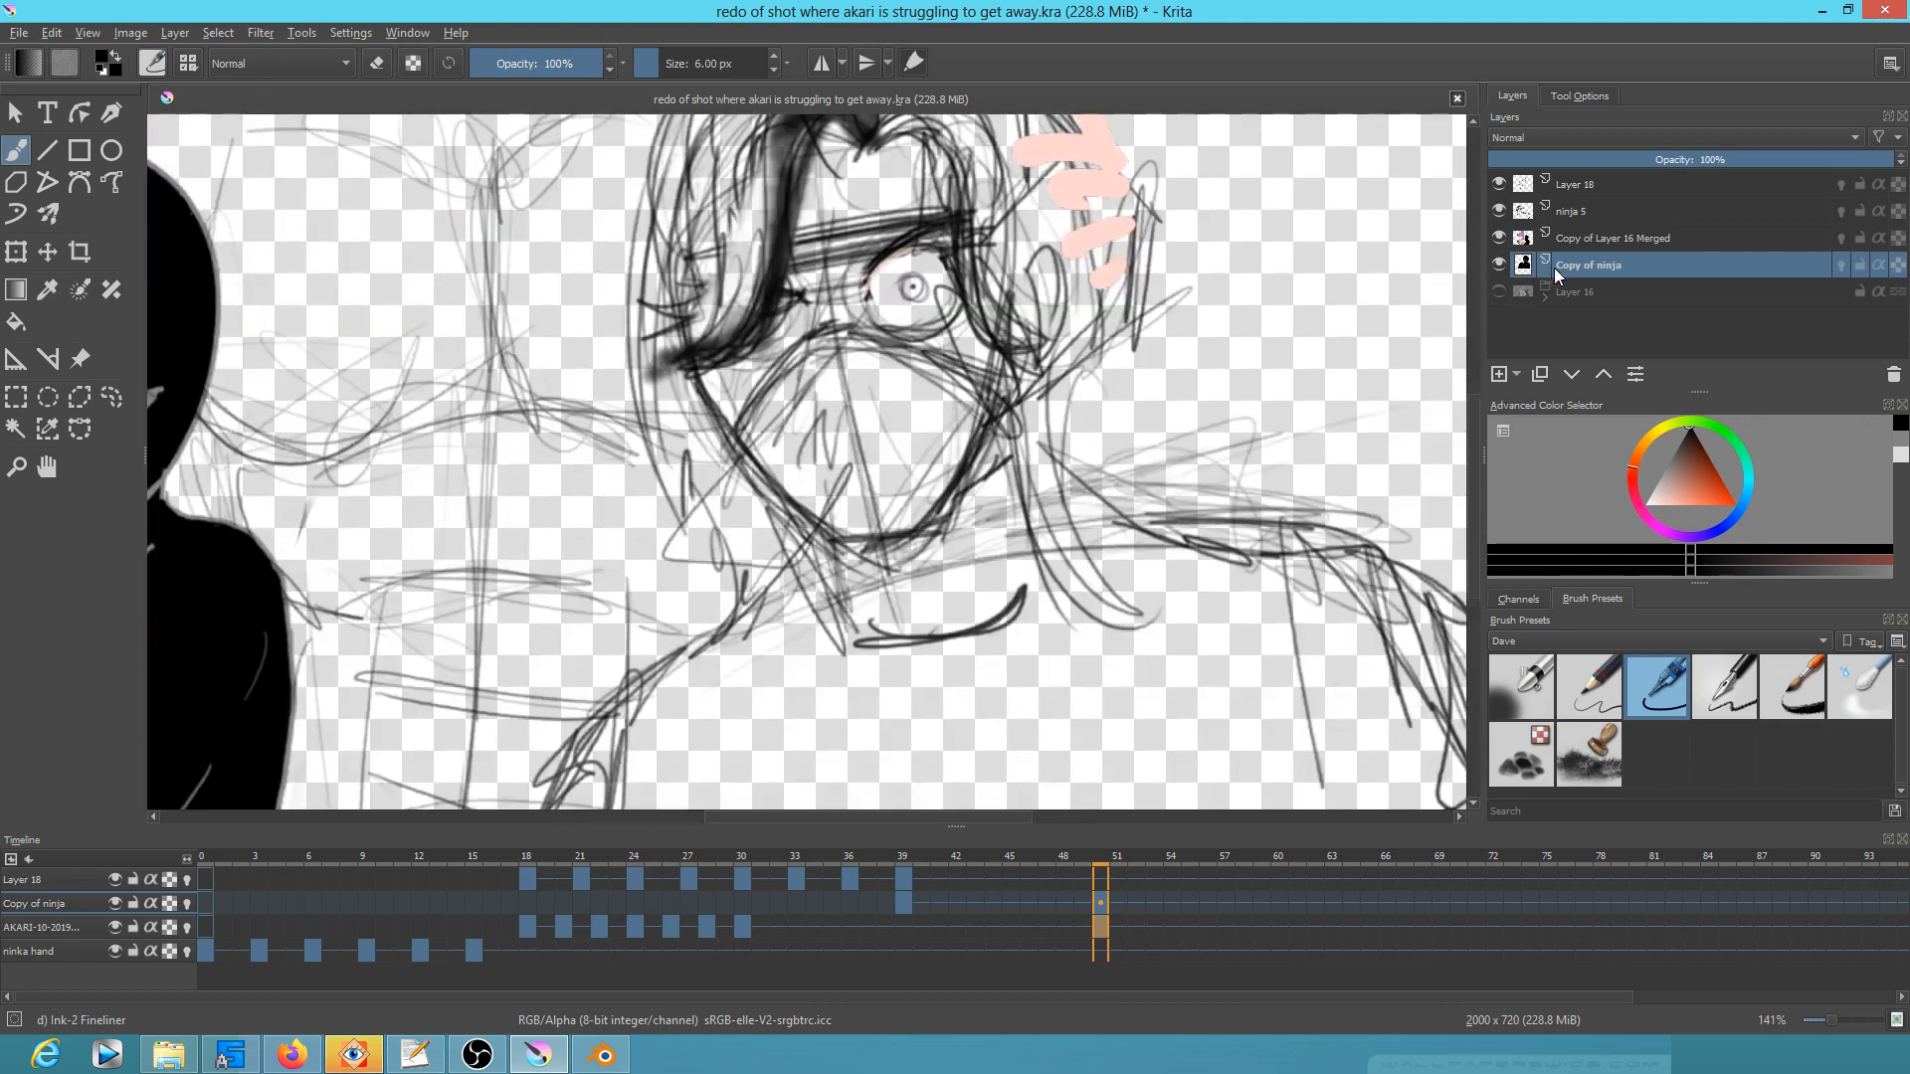
{"action": "left_click", "coordinate": [1568, 211]}
{"action": "double_click", "coordinate": [1568, 212]}
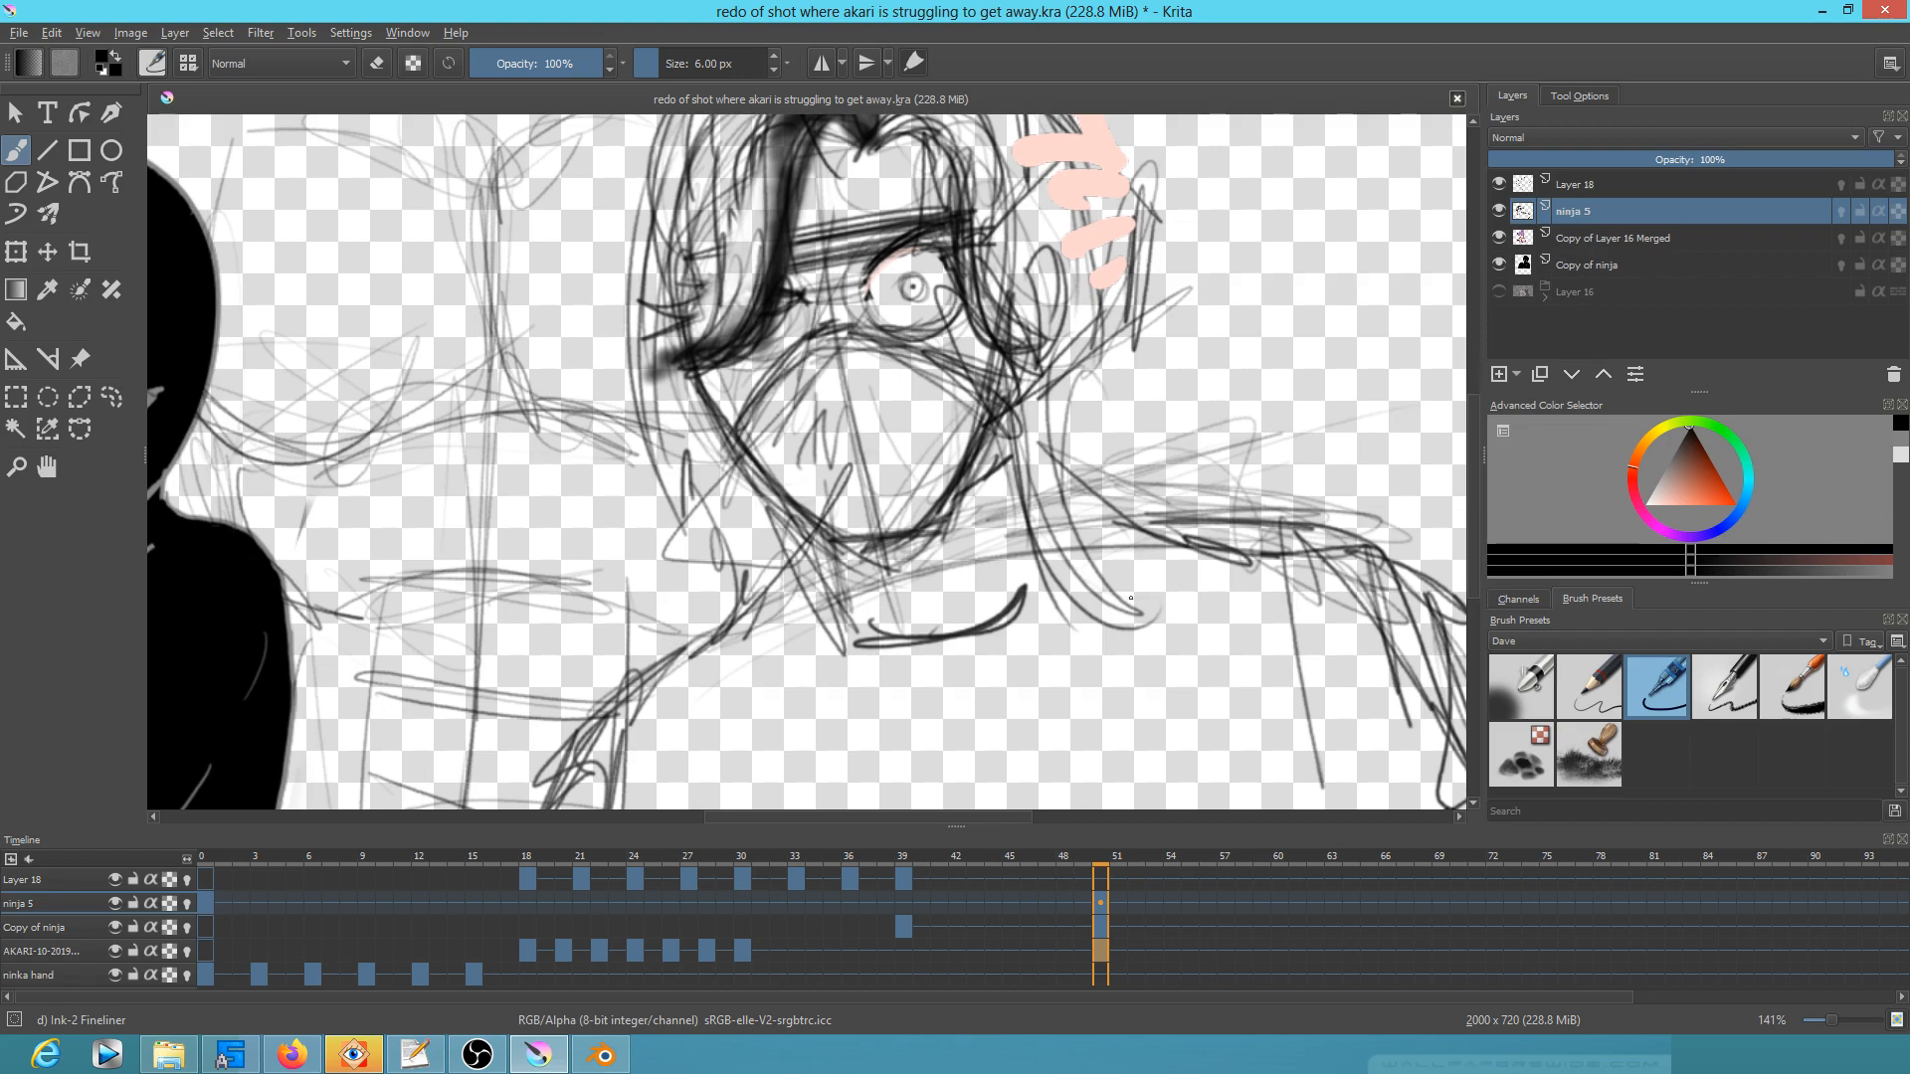
Step: Check the layer options of Layer 16, make Layer 18 the active layer, and save the document
{"action": "left_click", "coordinate": [1587, 292]}
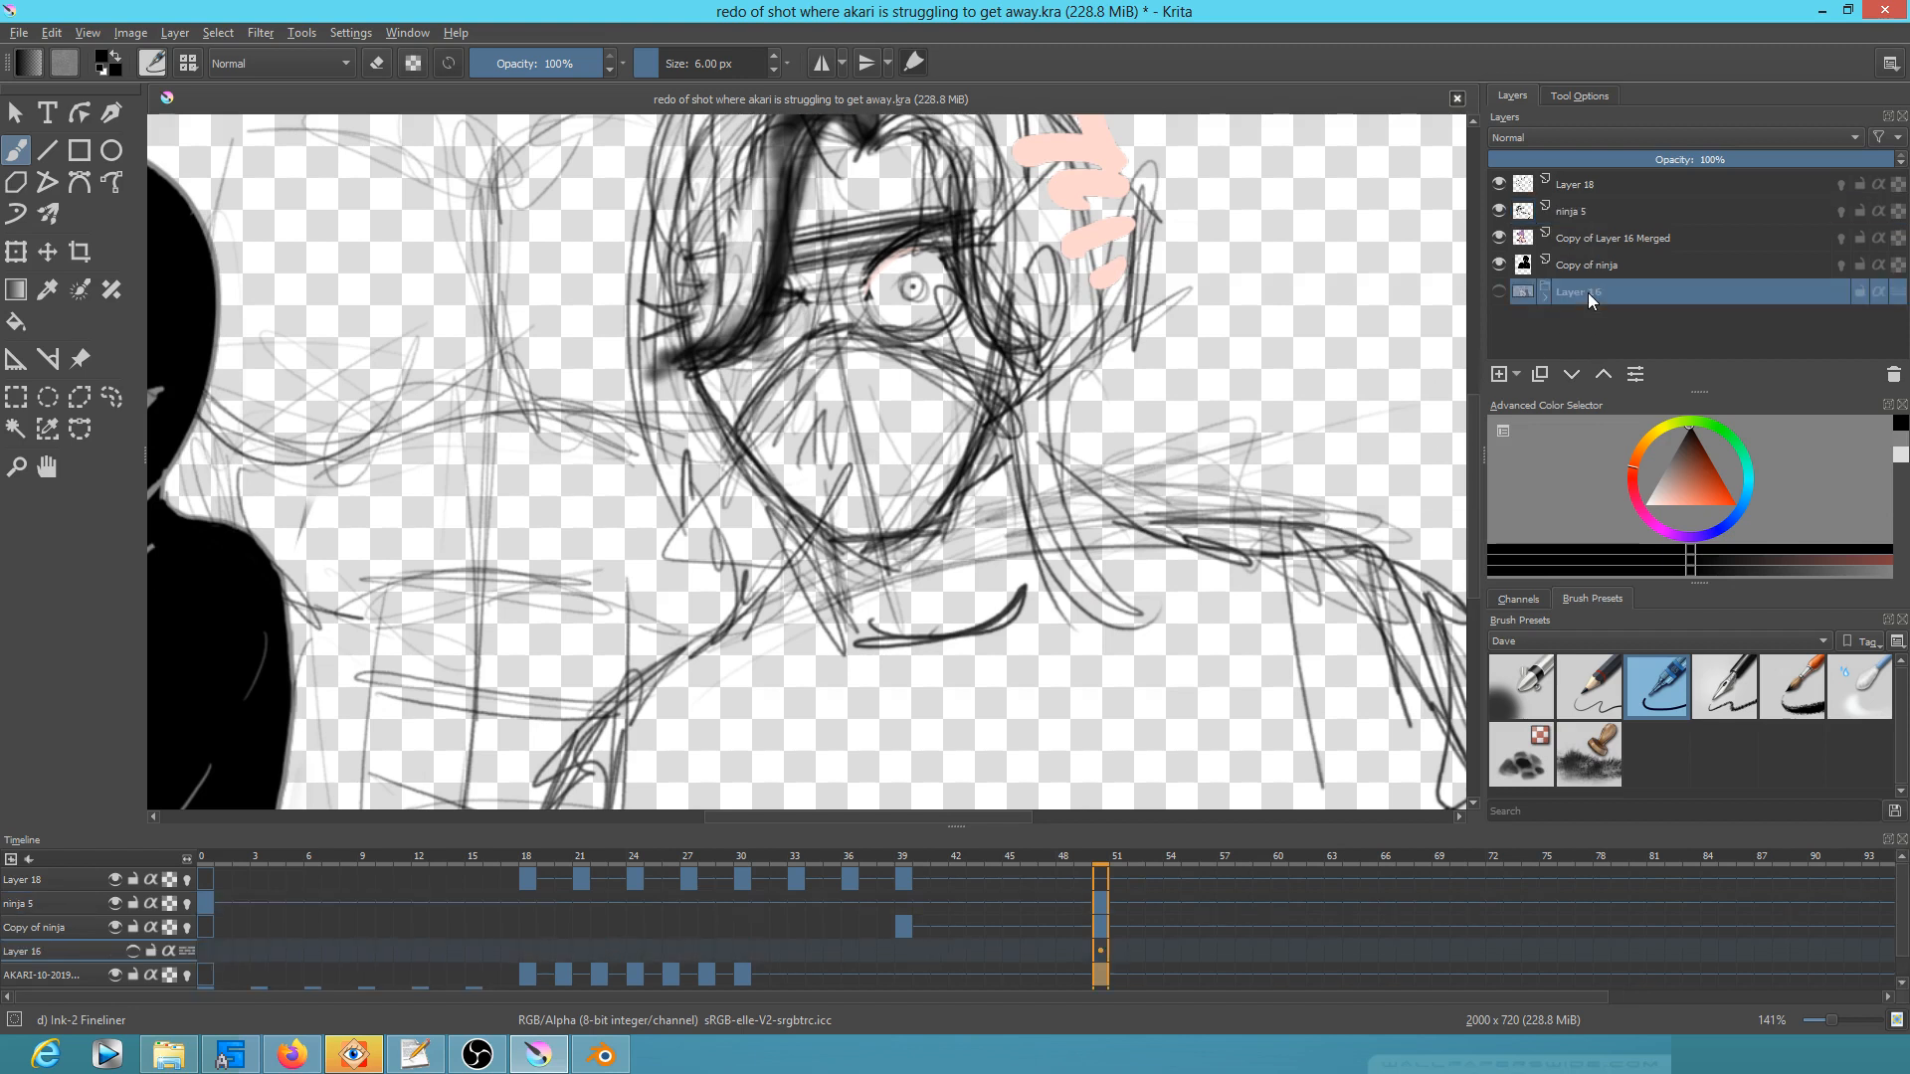
{"action": "right_click", "coordinate": [1588, 292]}
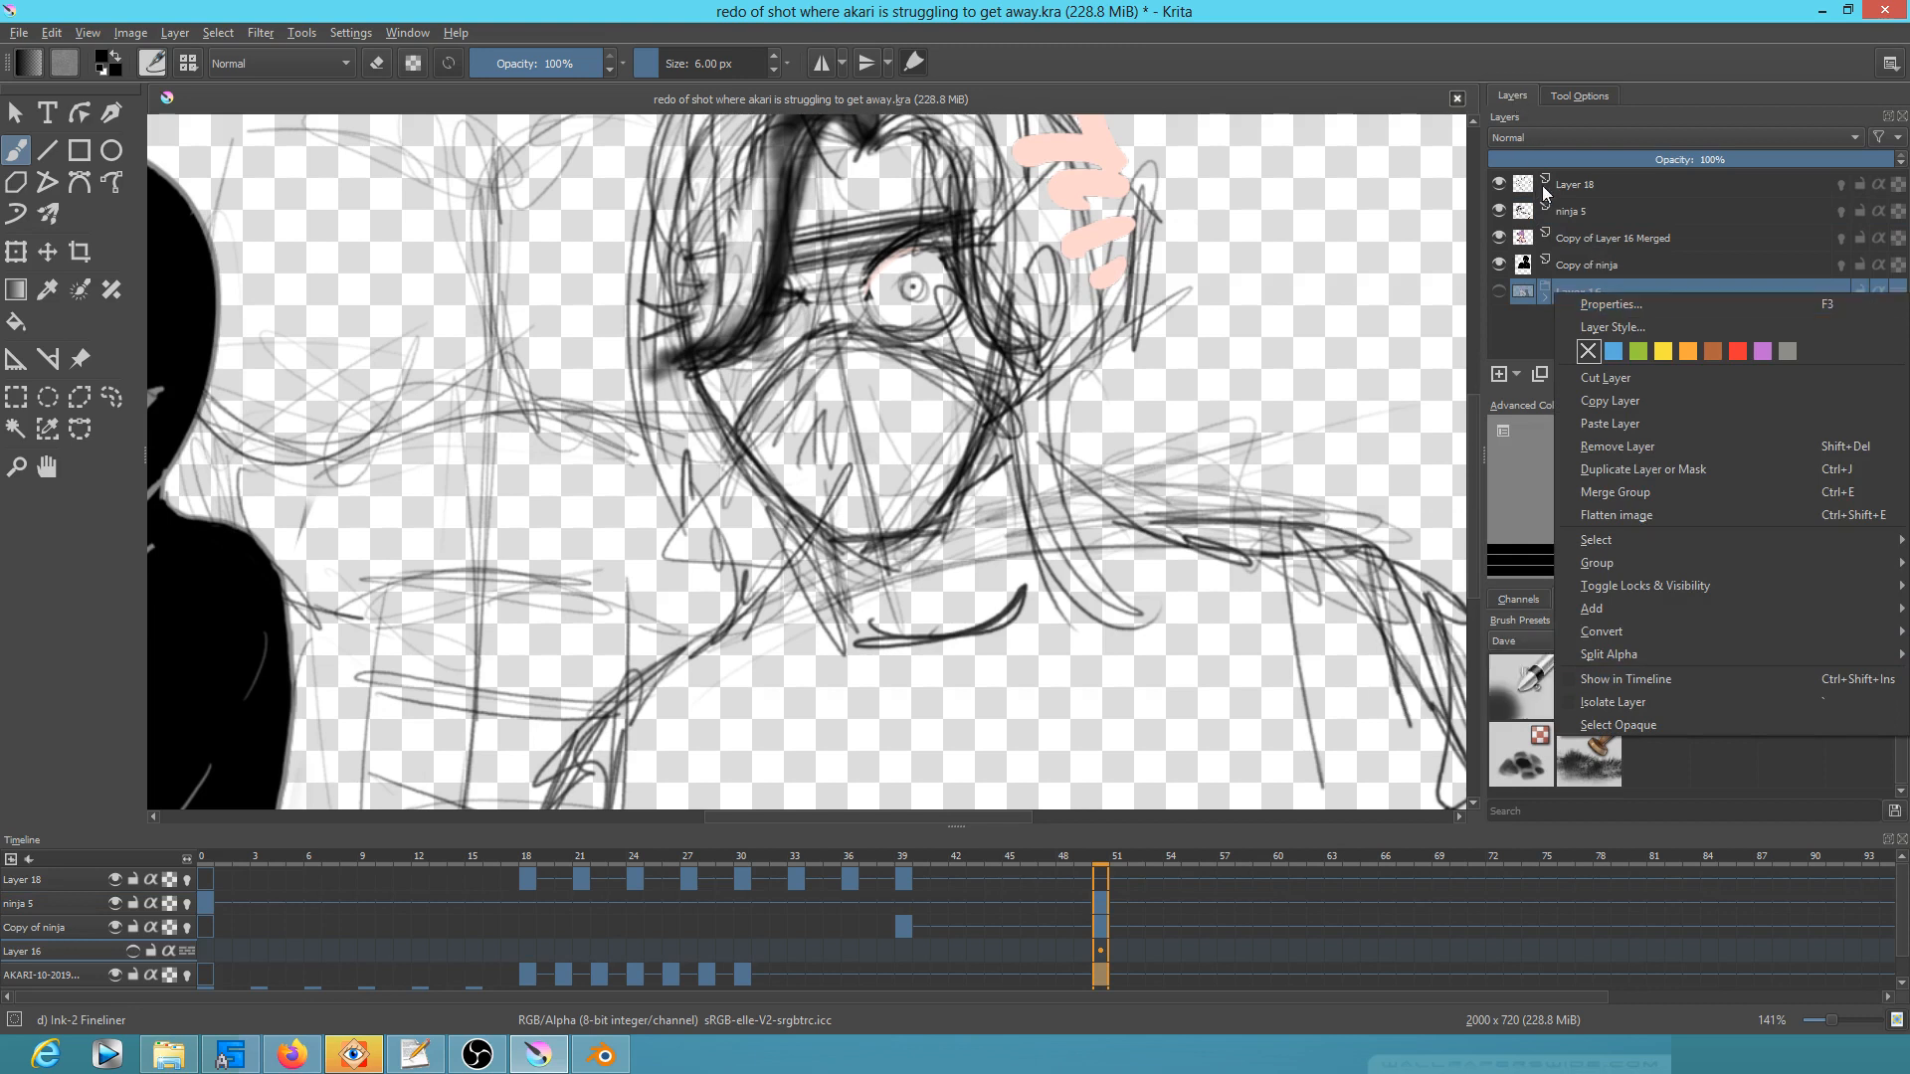
{"action": "left_click", "coordinate": [1603, 183]}
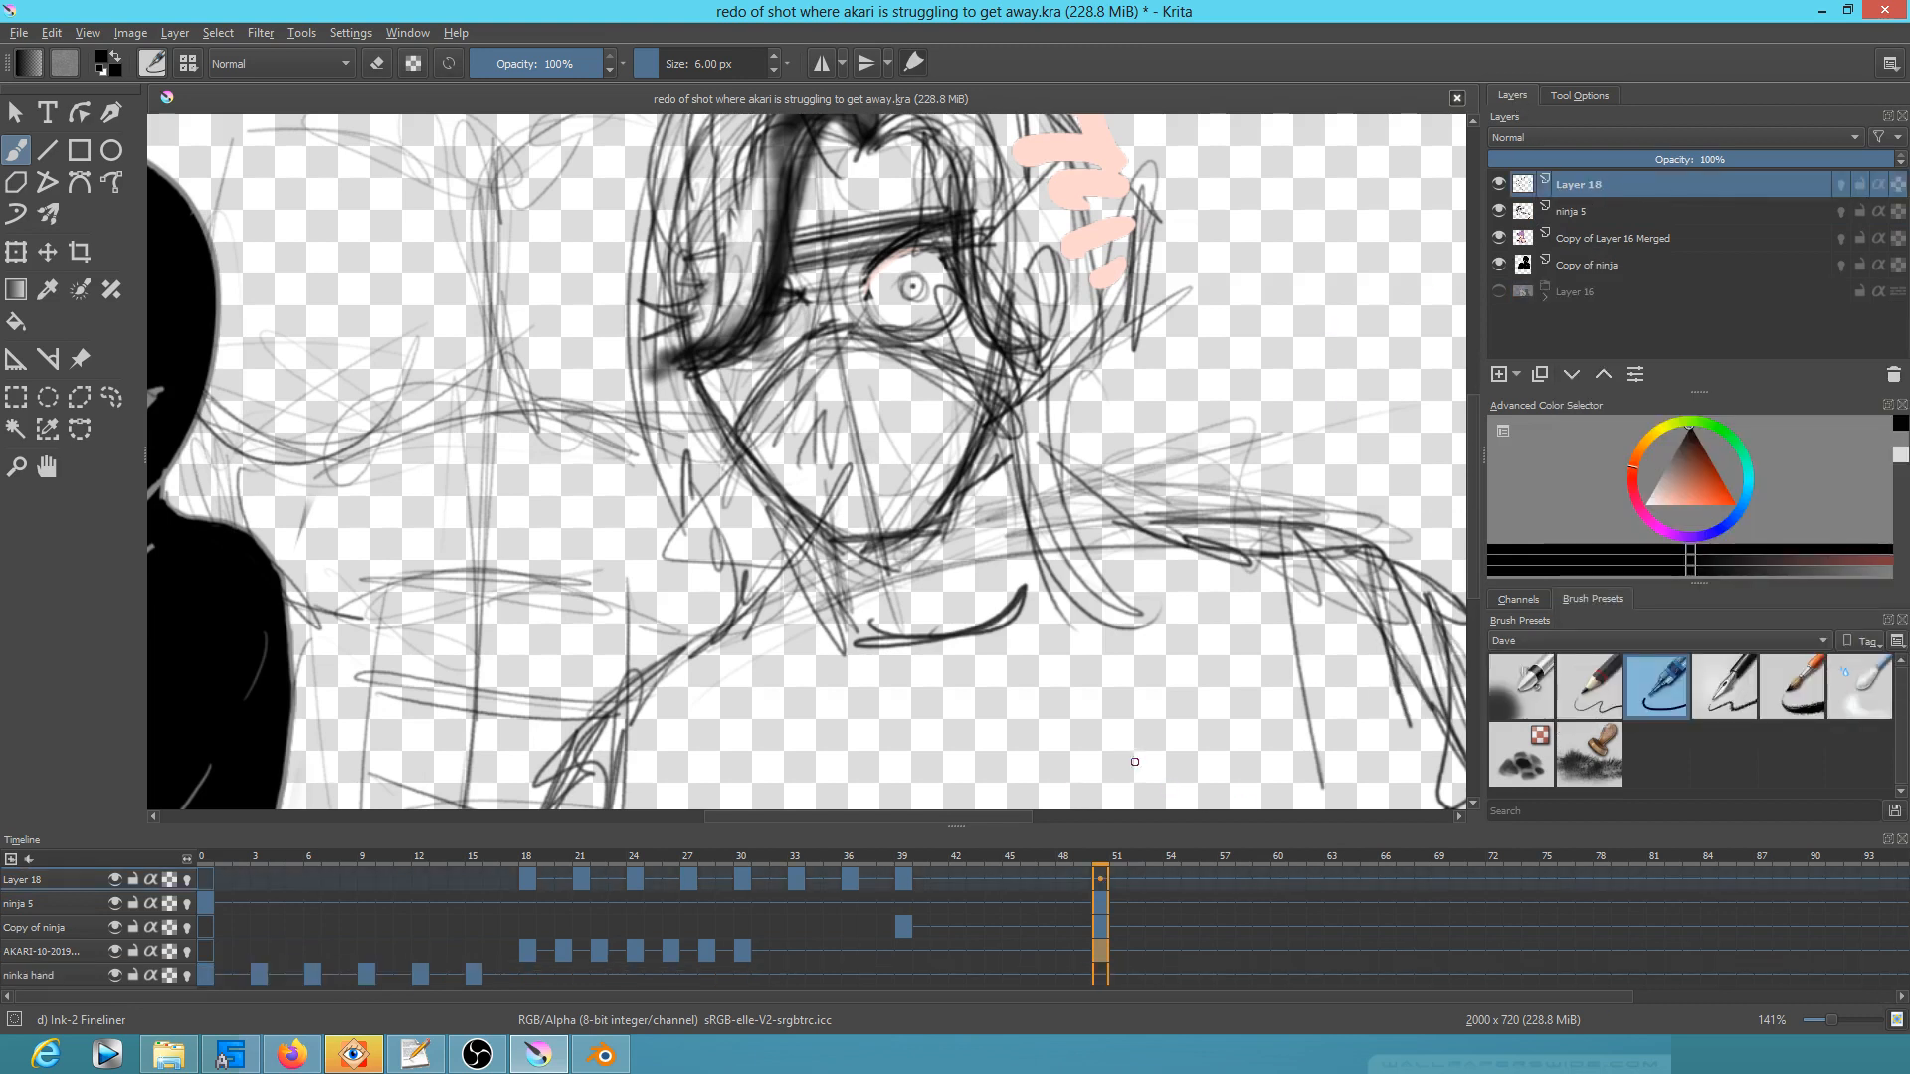
{"action": "key", "text": "ctrl+s"}
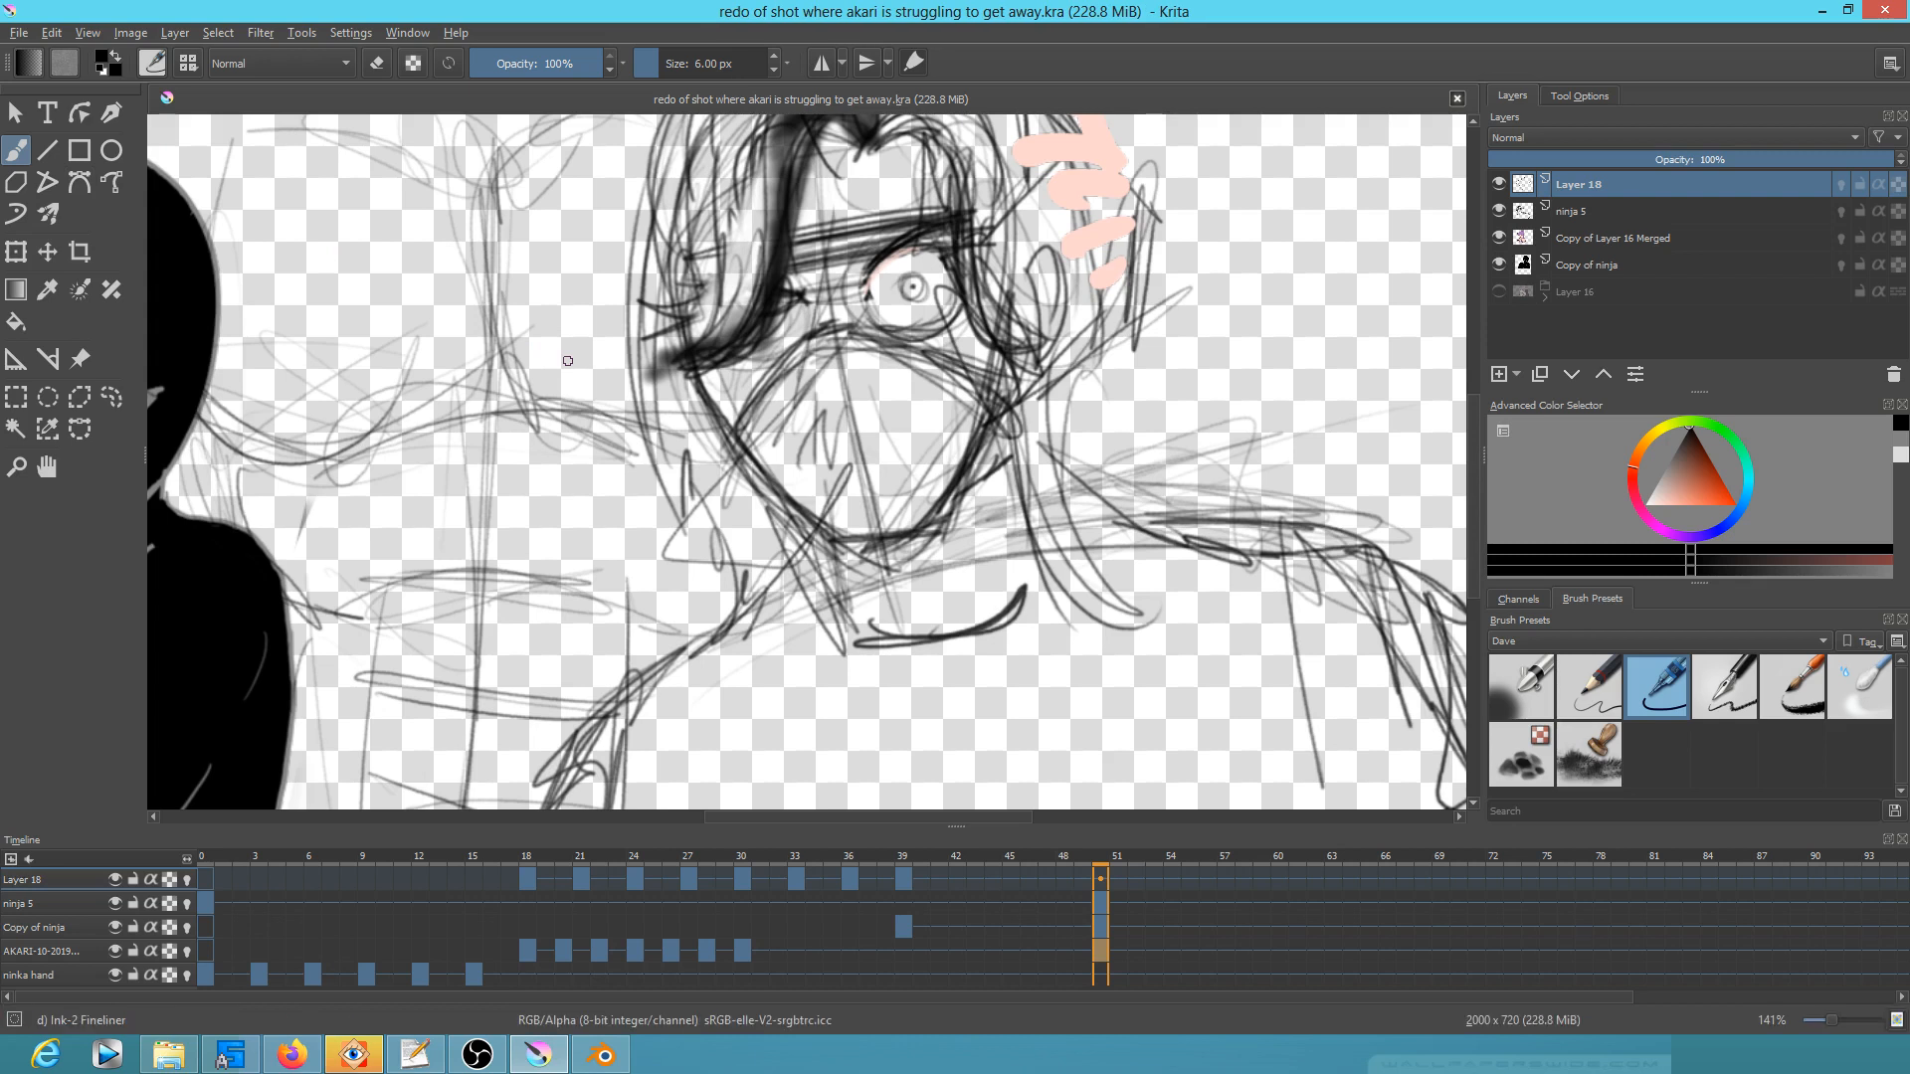
Step: Preview the ninja 5 layer, then select the Copy of ninja layer and hide it at frame 50
{"action": "left_click_drag", "start_coordinate": [839, 345], "coordinate": [1004, 366]}
{"action": "scroll", "coordinate": [1109, 344], "scroll_direction": "down", "scroll_amount": 1}
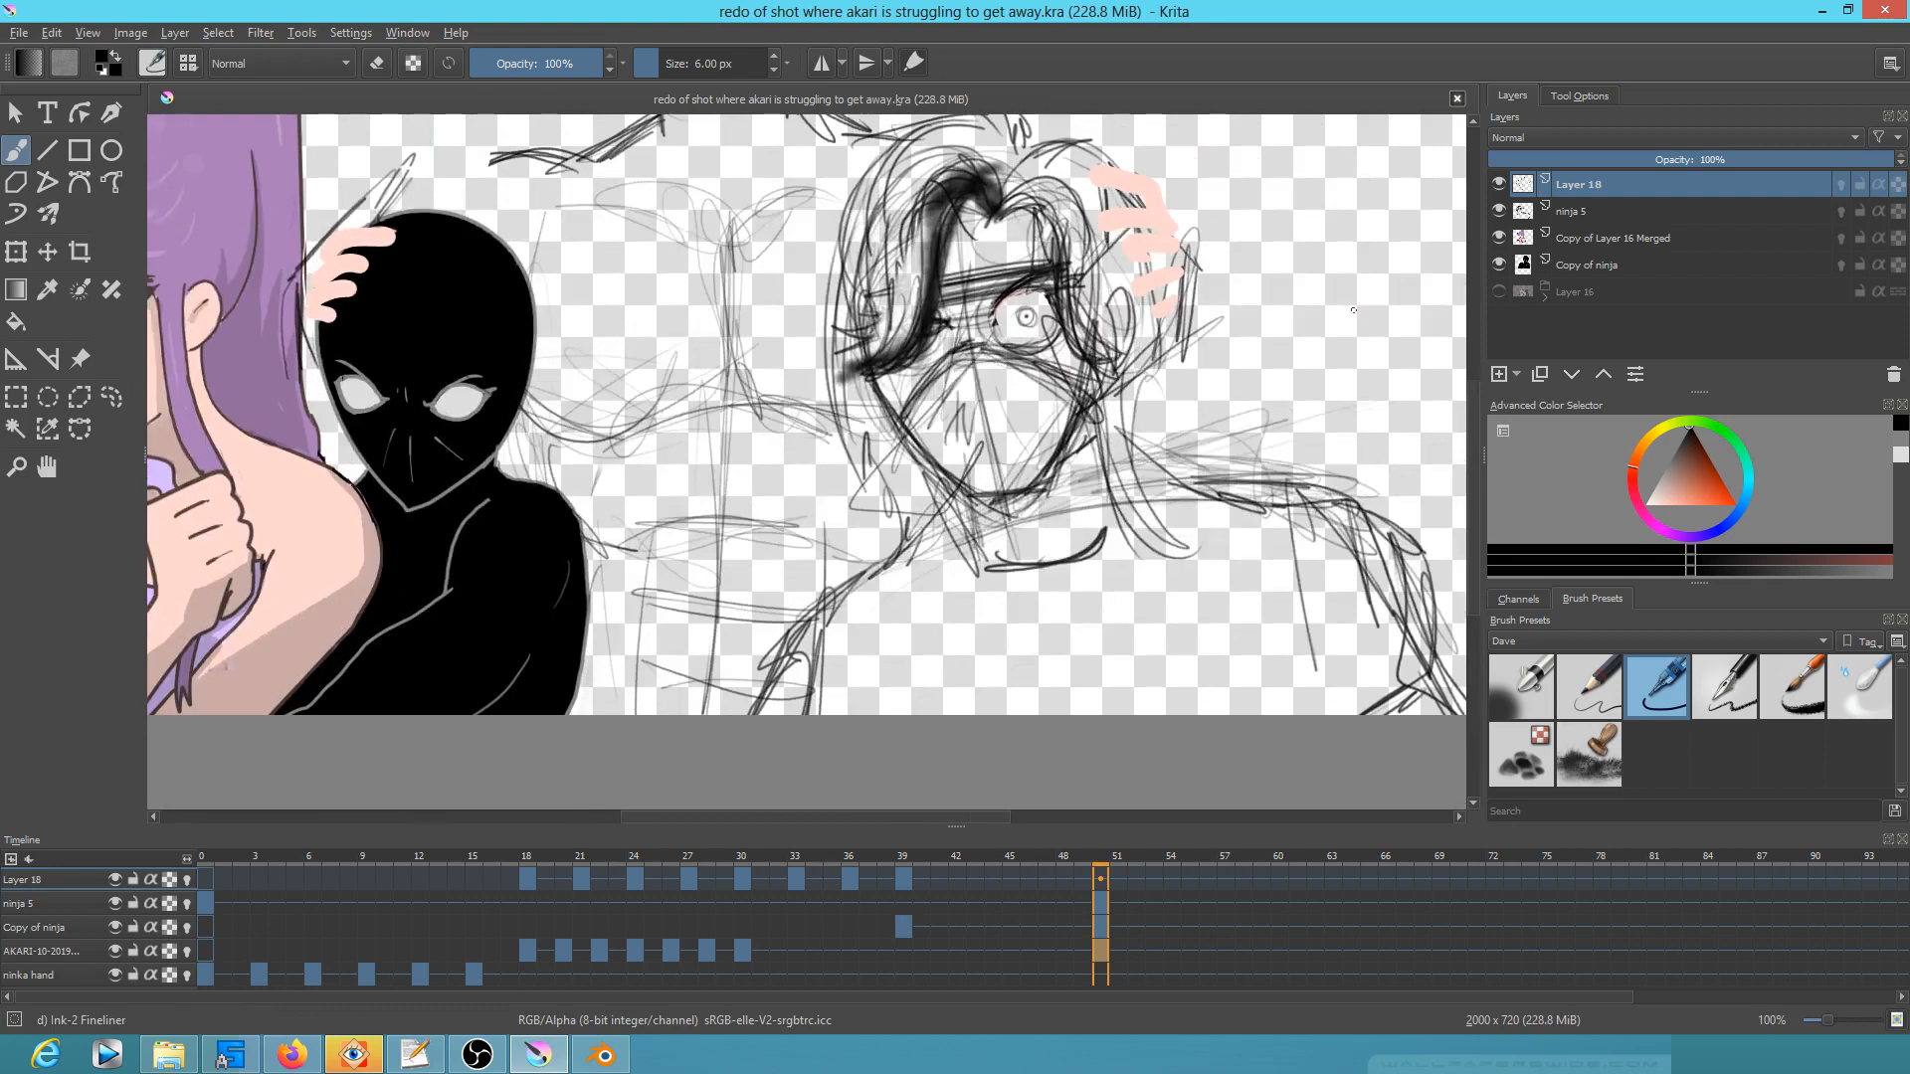
{"action": "mouse_move", "coordinate": [1579, 213]}
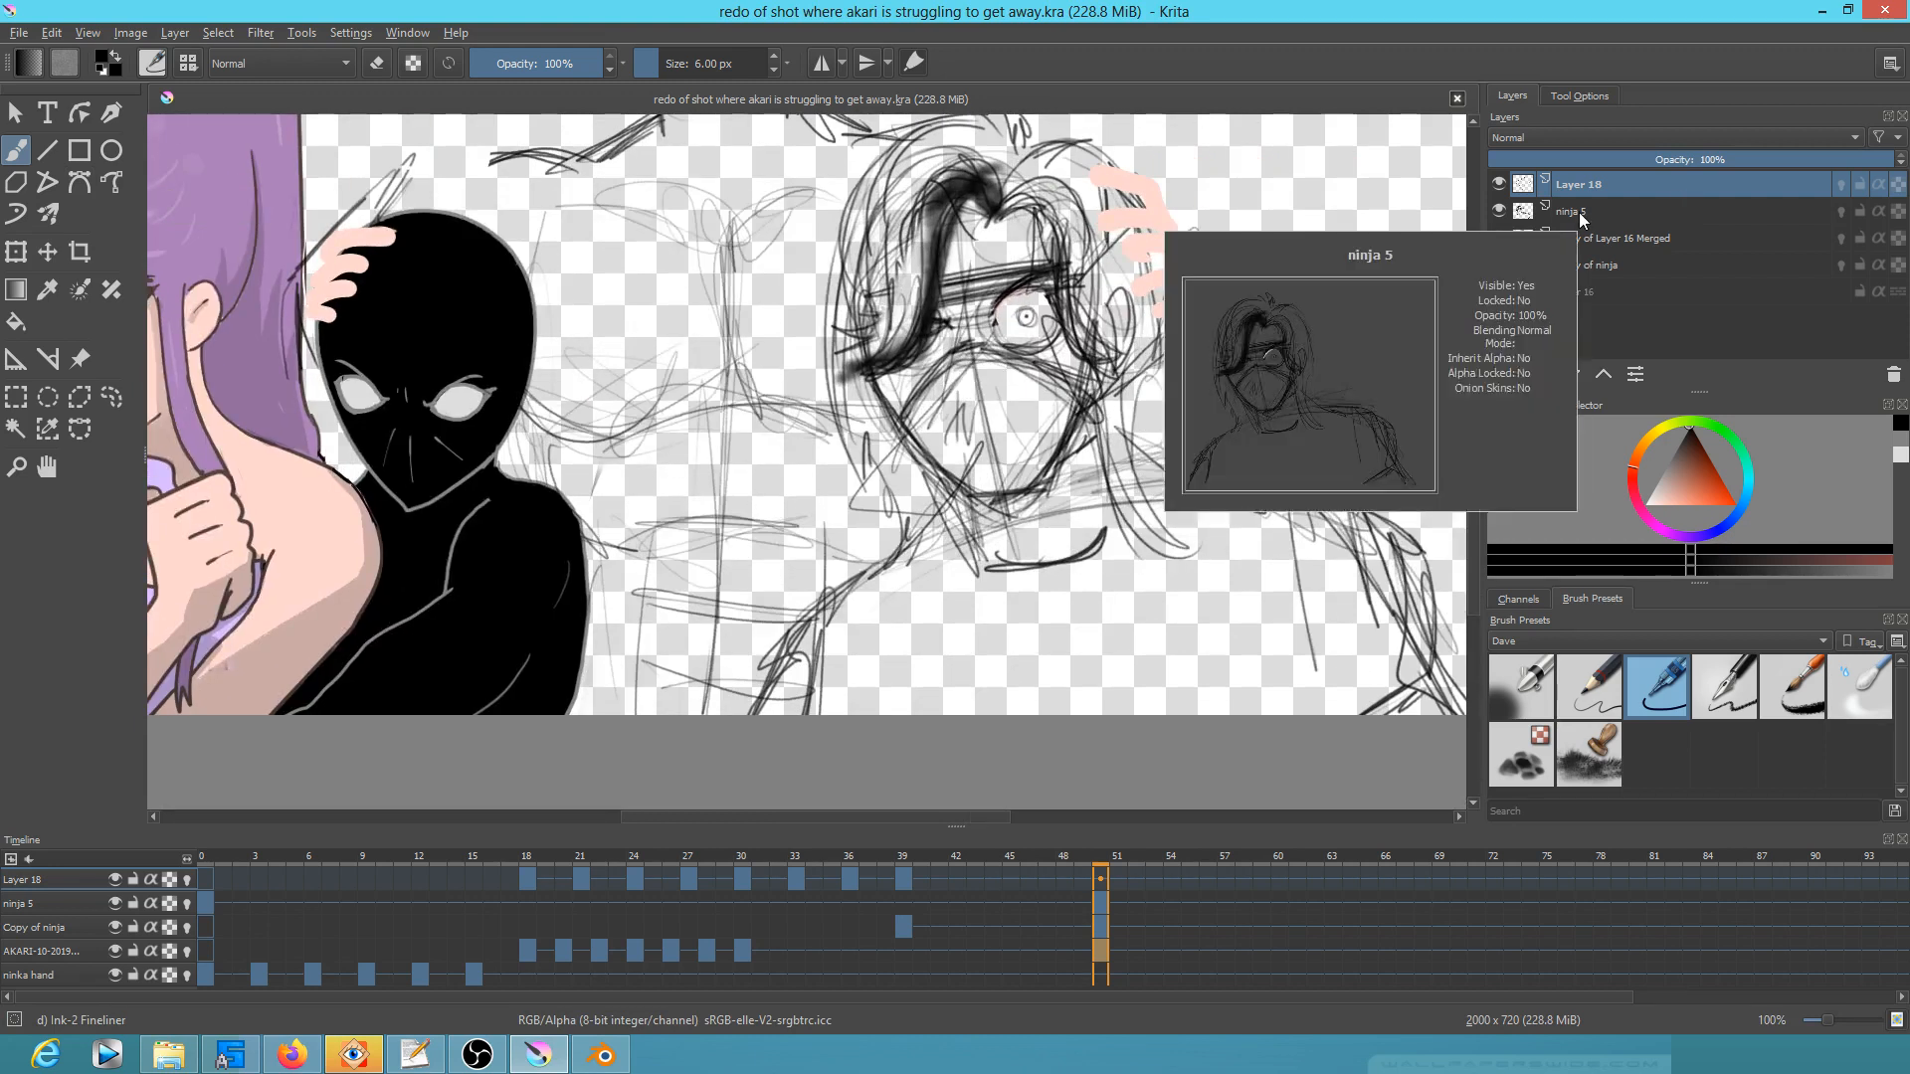
{"action": "left_click", "coordinate": [1563, 267]}
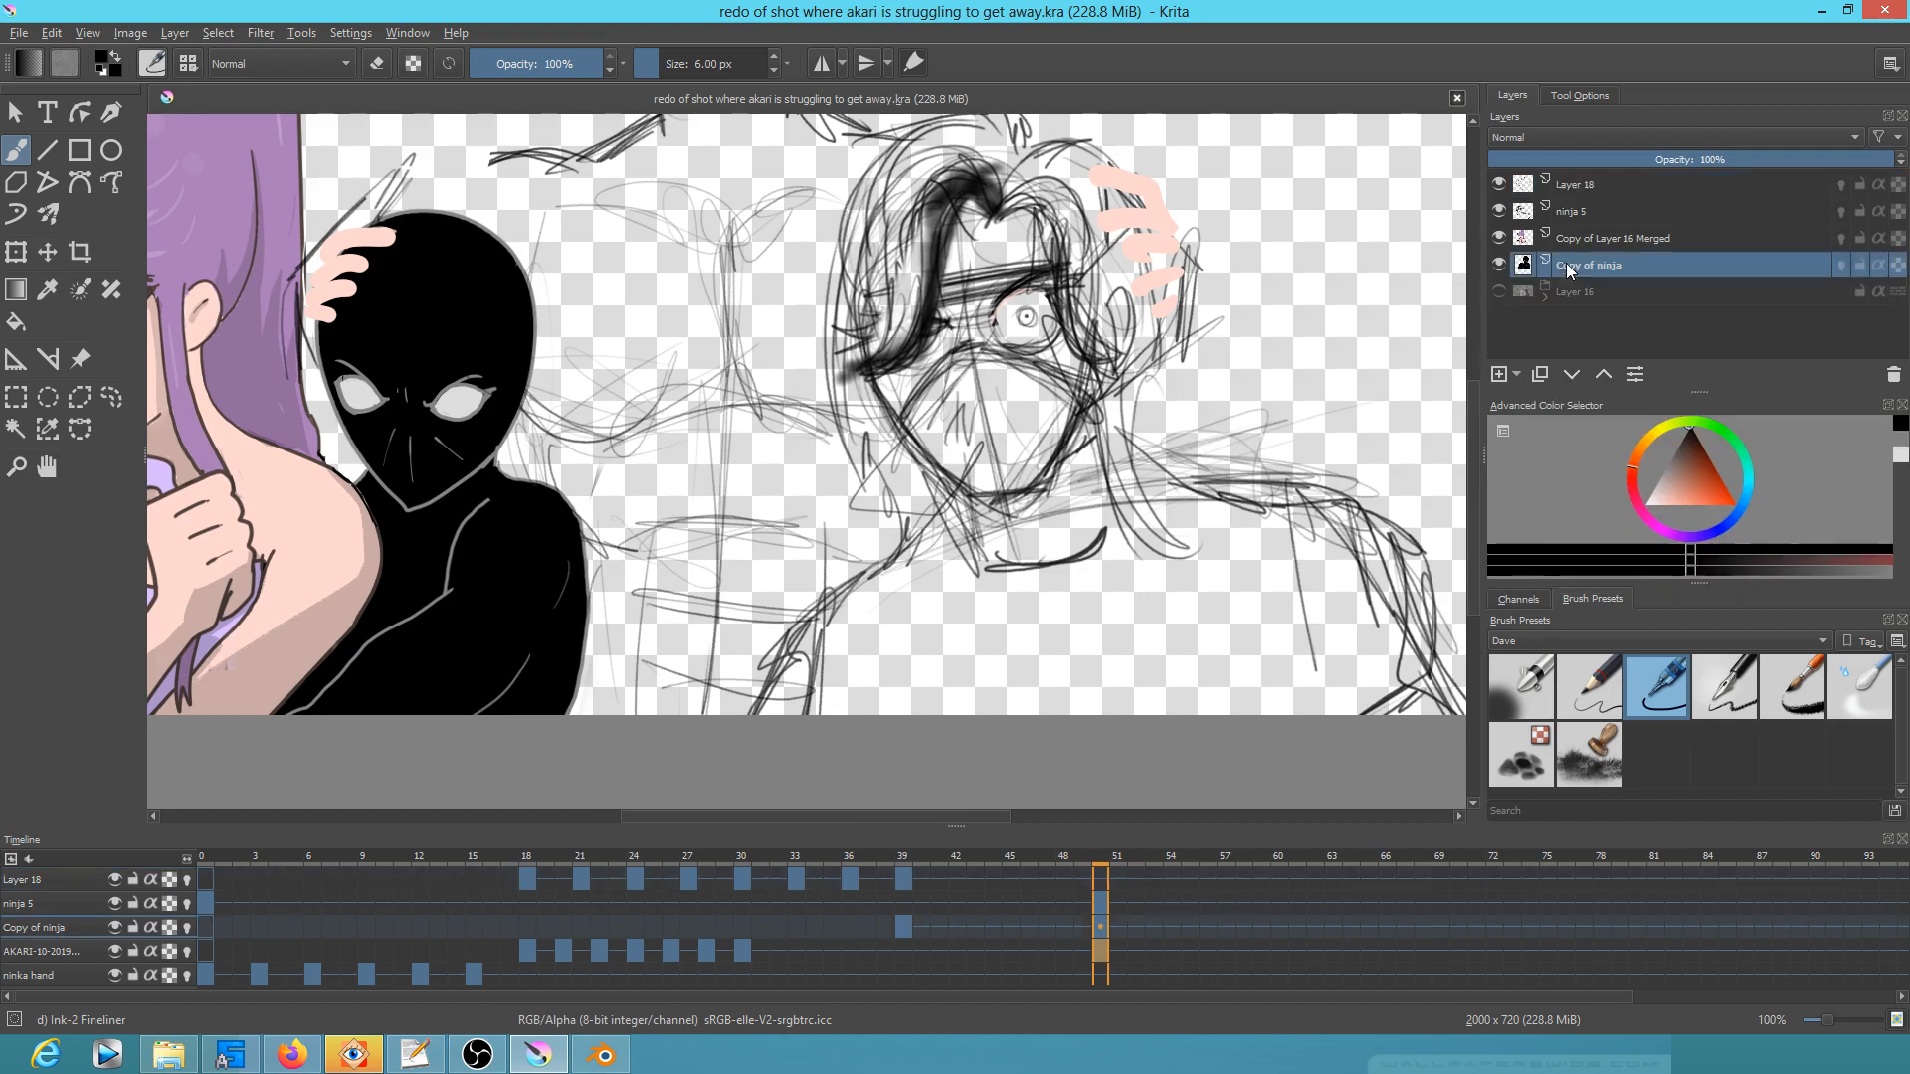
{"action": "left_click", "coordinate": [1500, 264]}
{"action": "left_click", "coordinate": [1500, 265]}
{"action": "left_click", "coordinate": [1500, 265]}
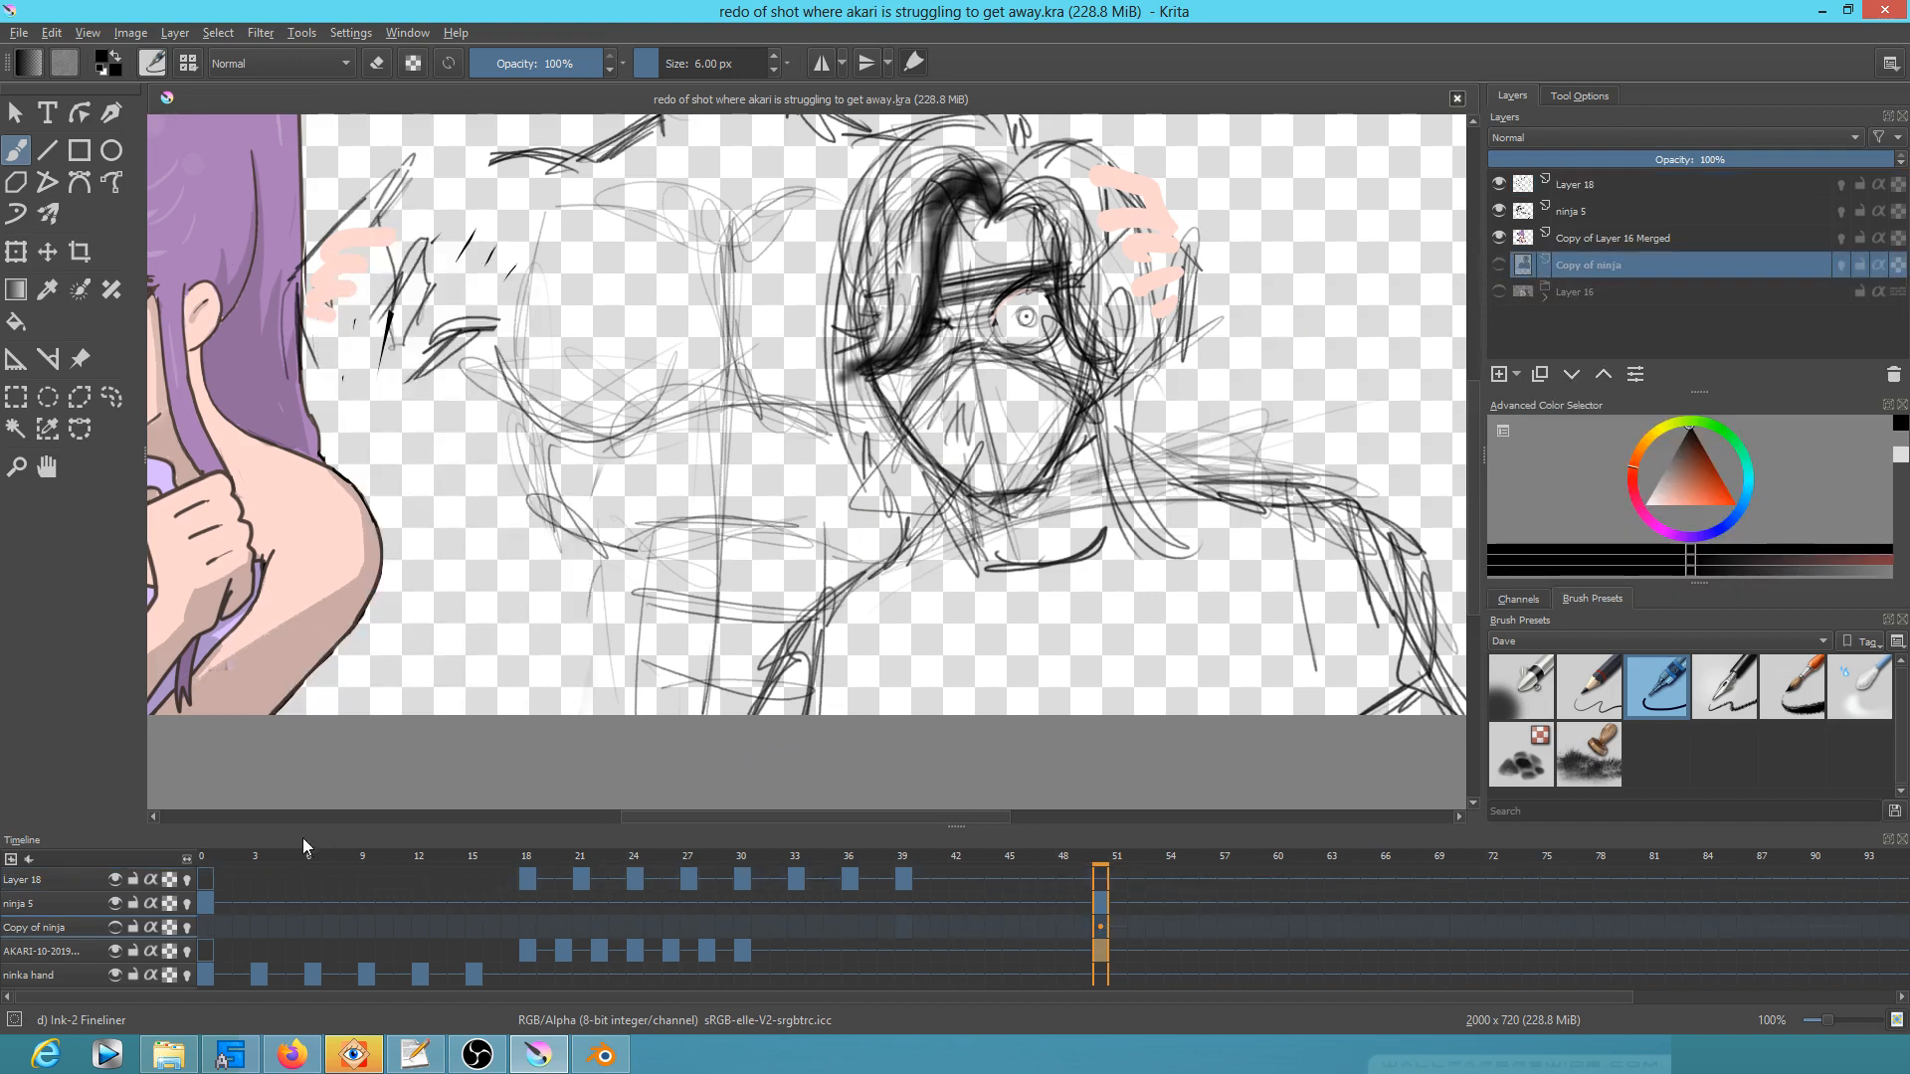
Step: Scrub back to frame 1, look at the contents of the hidden Layer 16 group, and reselect the Copy of ninja layer
{"action": "left_click_drag", "start_coordinate": [206, 856], "coordinate": [223, 815]}
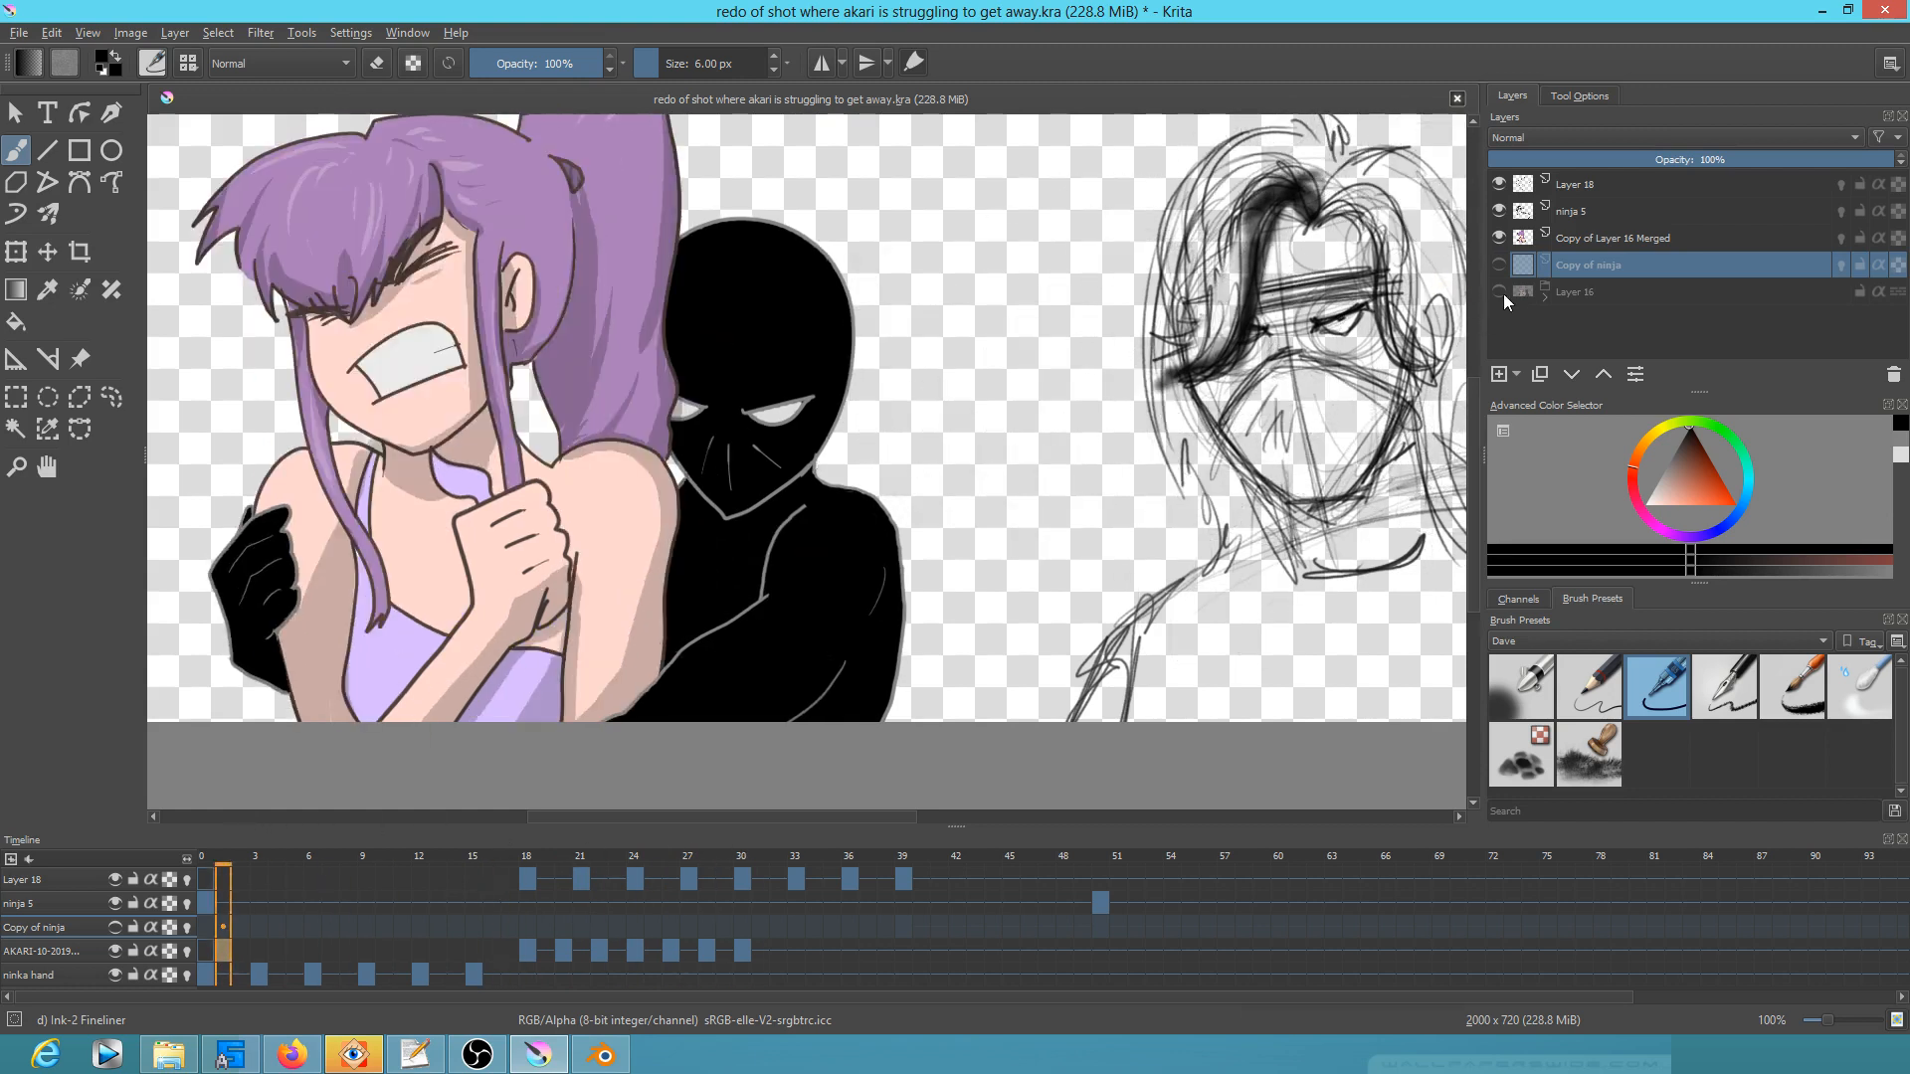
{"action": "left_click", "coordinate": [1542, 292]}
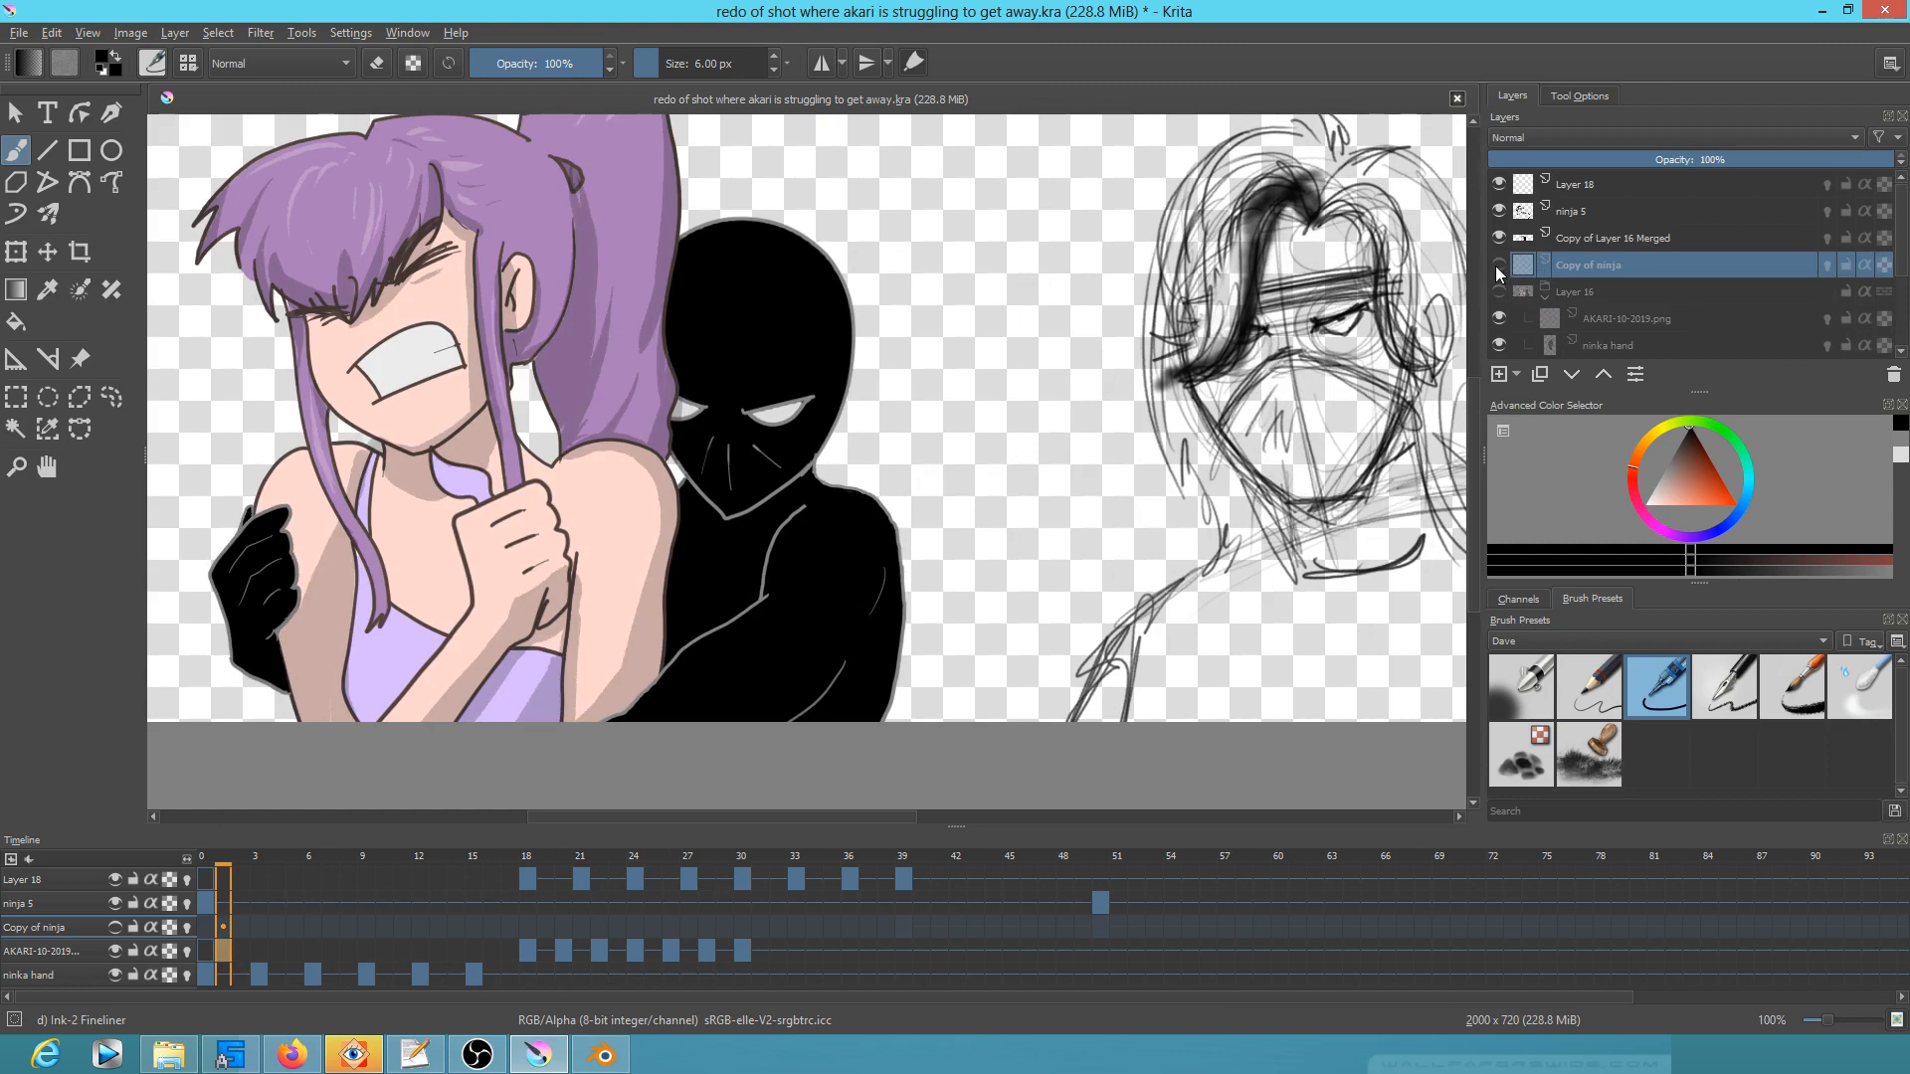
{"action": "left_click", "coordinate": [1542, 291]}
{"action": "left_click", "coordinate": [1558, 292]}
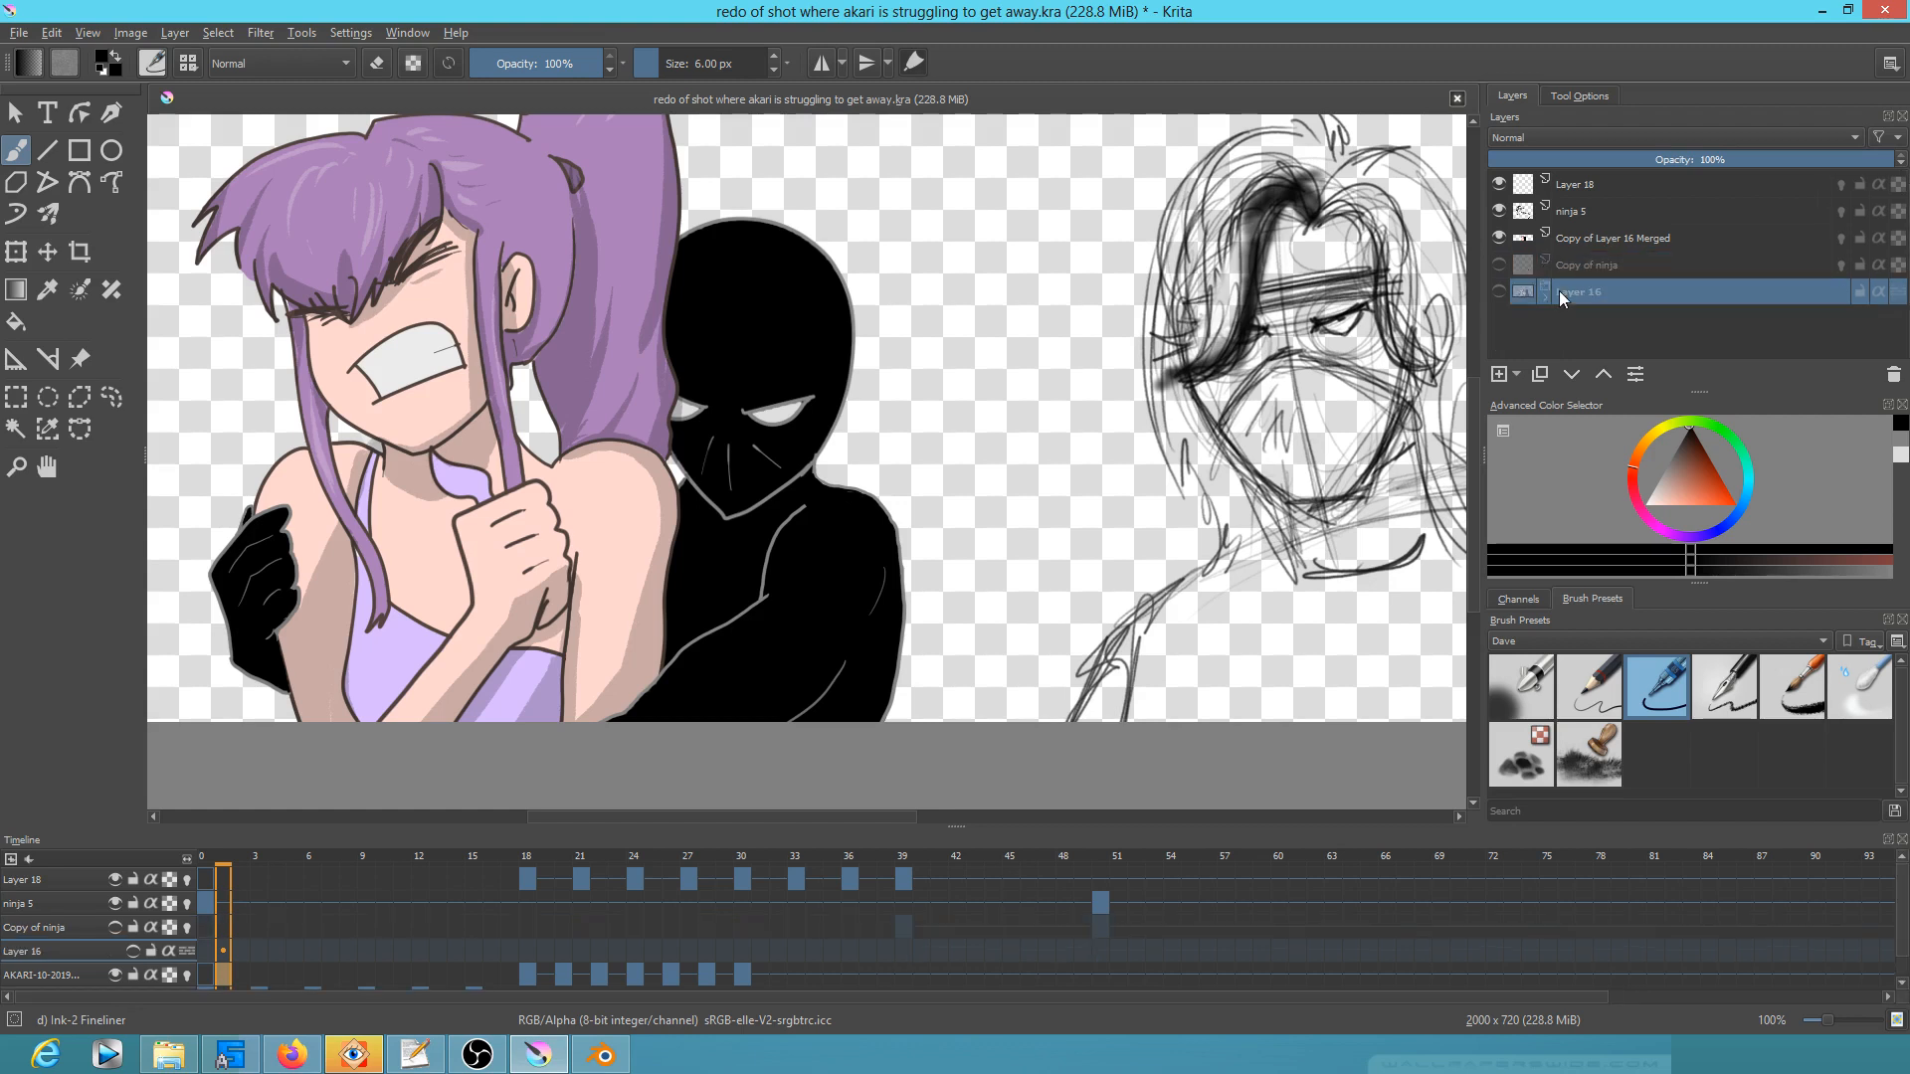
{"action": "mouse_move", "coordinate": [1552, 288]}
{"action": "left_click", "coordinate": [1609, 271]}
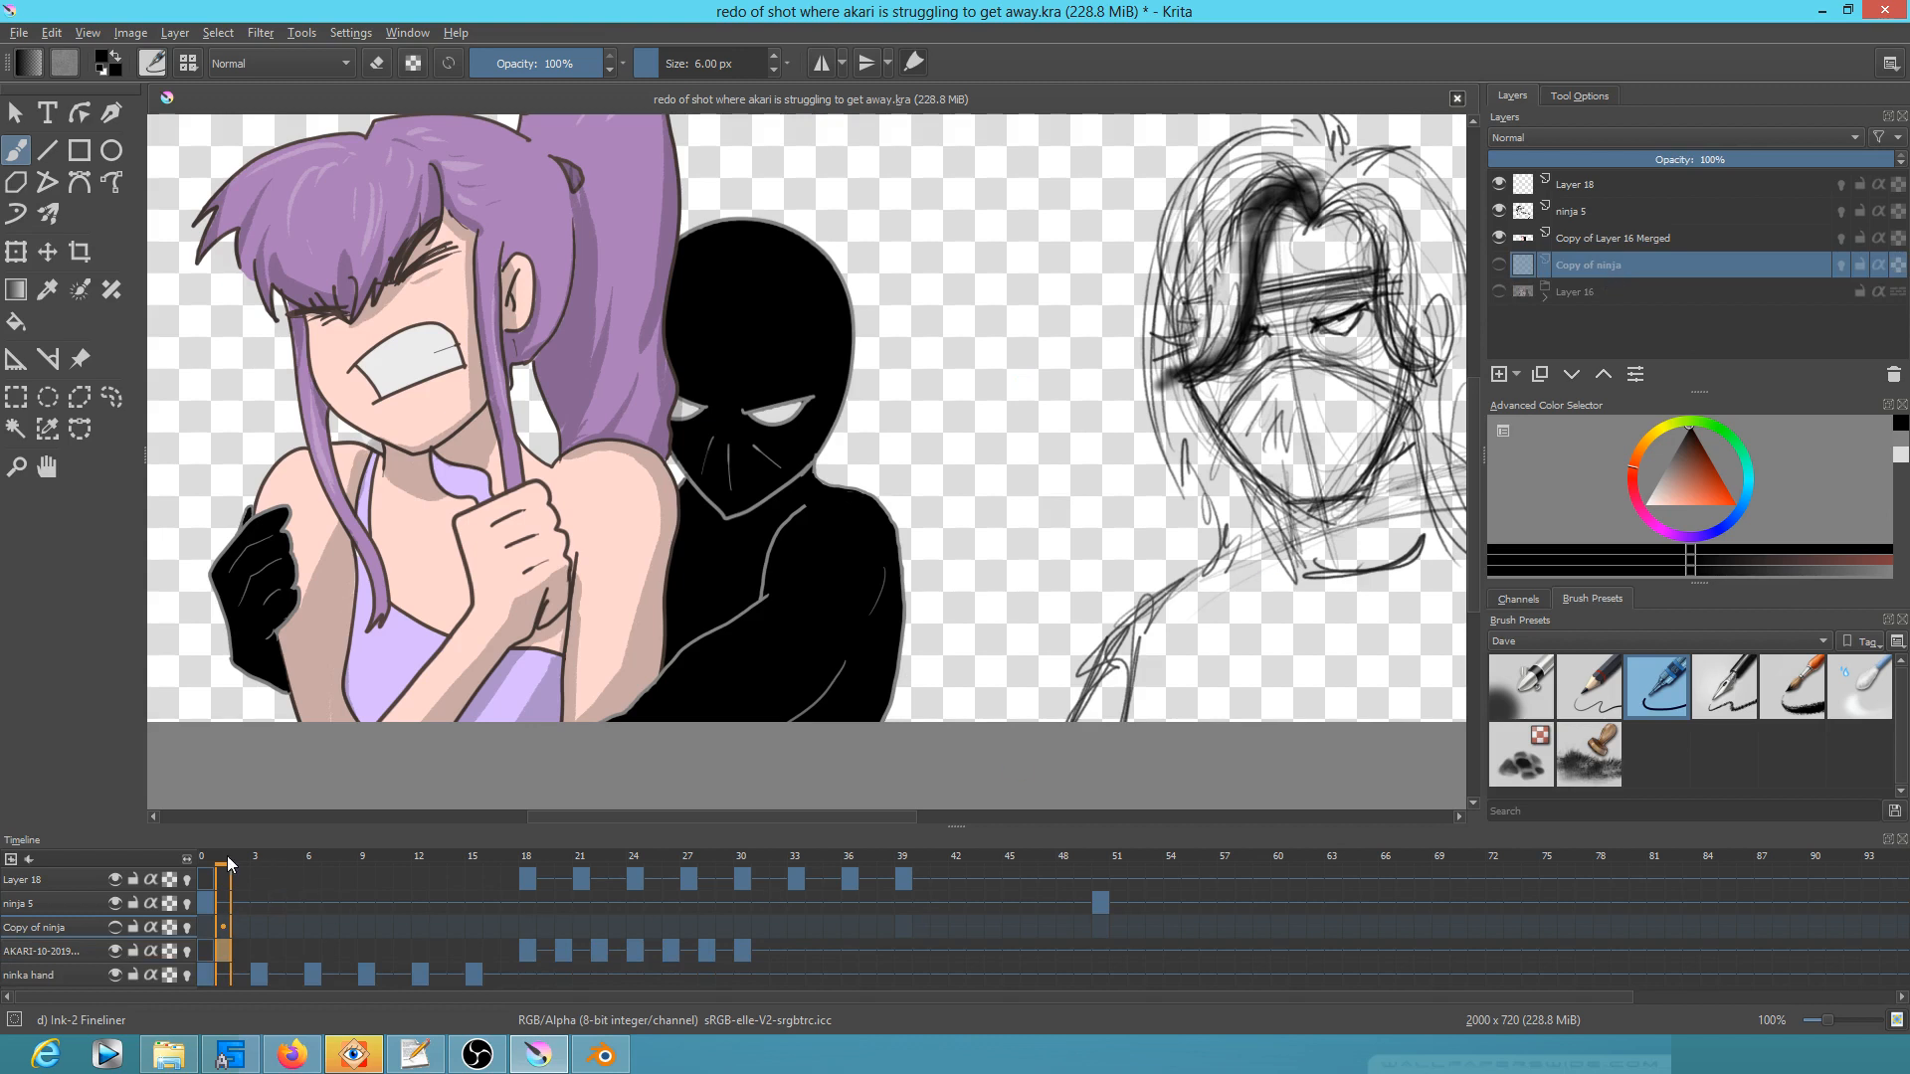
Step: Scrub the animation through to frame 39 and make the Copy of ninja layer visible
{"action": "left_click_drag", "start_coordinate": [231, 855], "coordinate": [838, 884]}
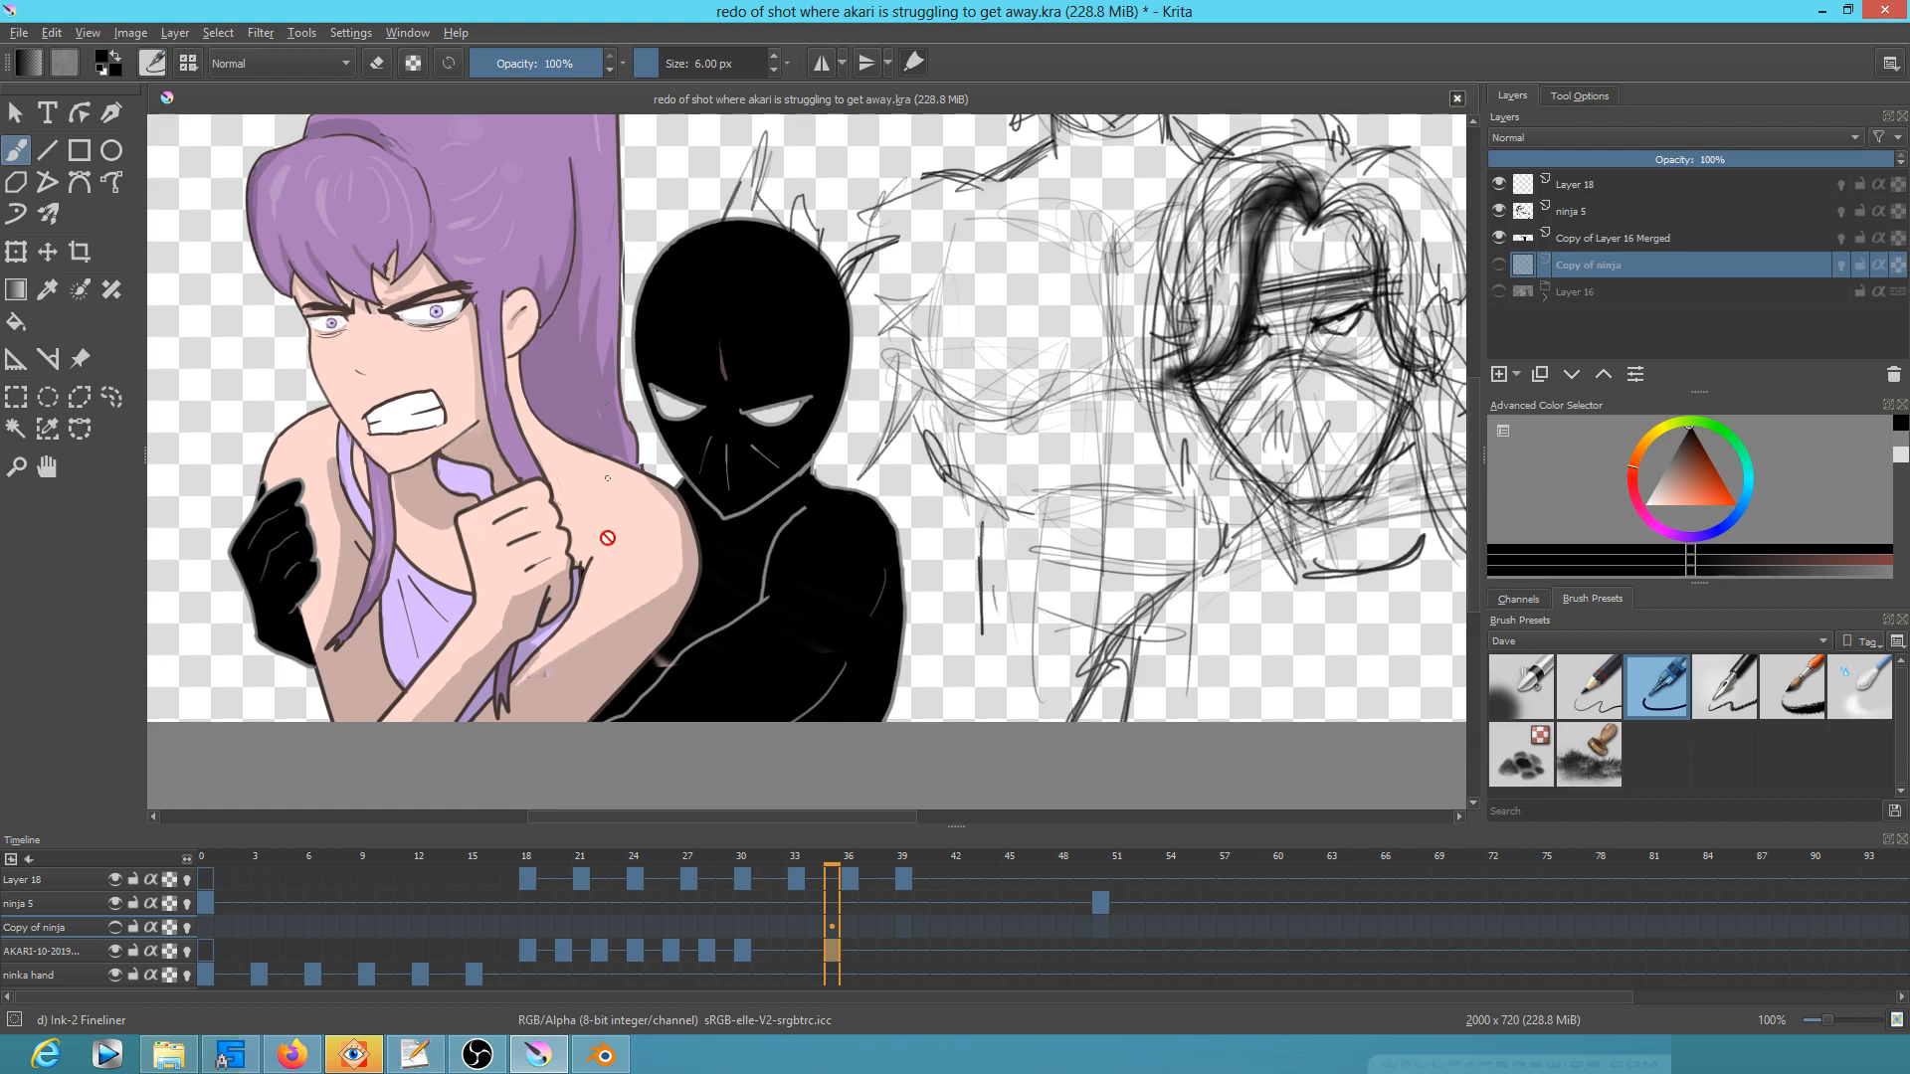
{"action": "left_click_drag", "start_coordinate": [846, 856], "coordinate": [903, 889]}
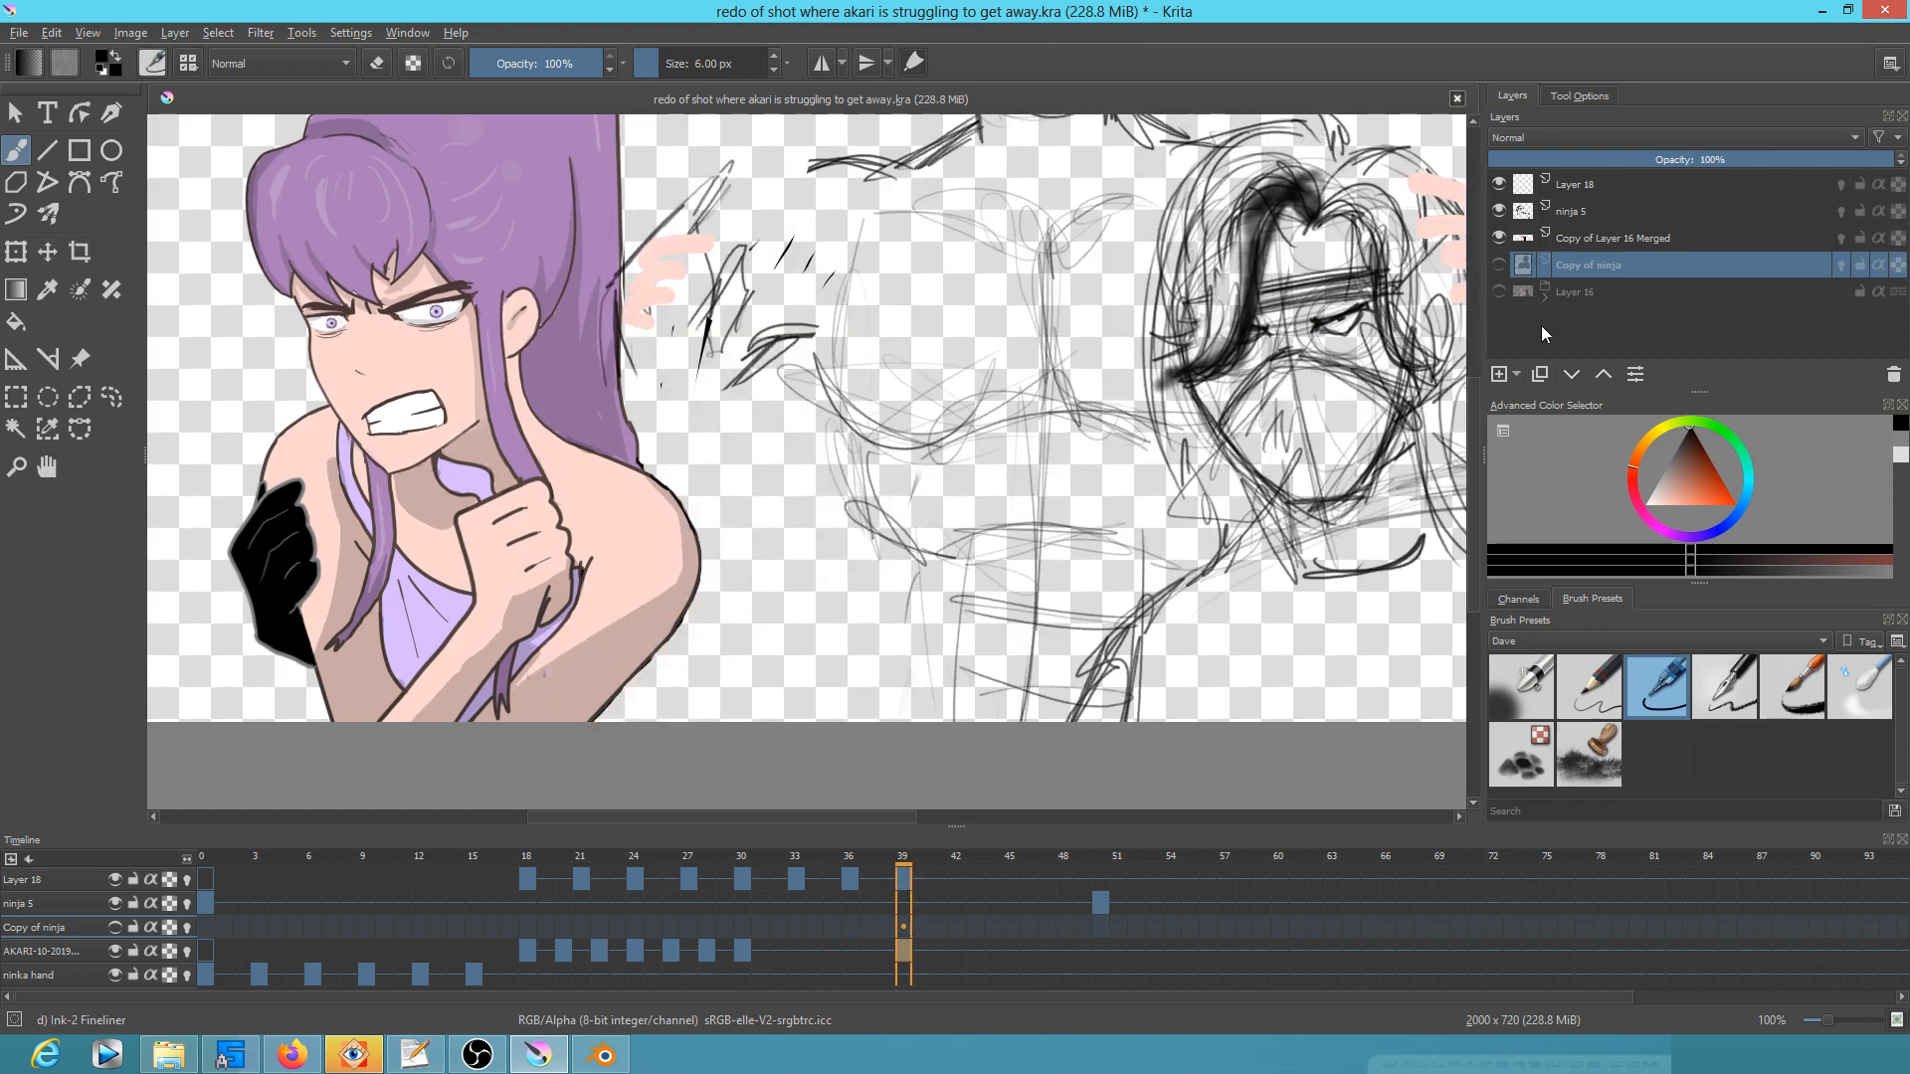
{"action": "left_click", "coordinate": [1499, 264]}
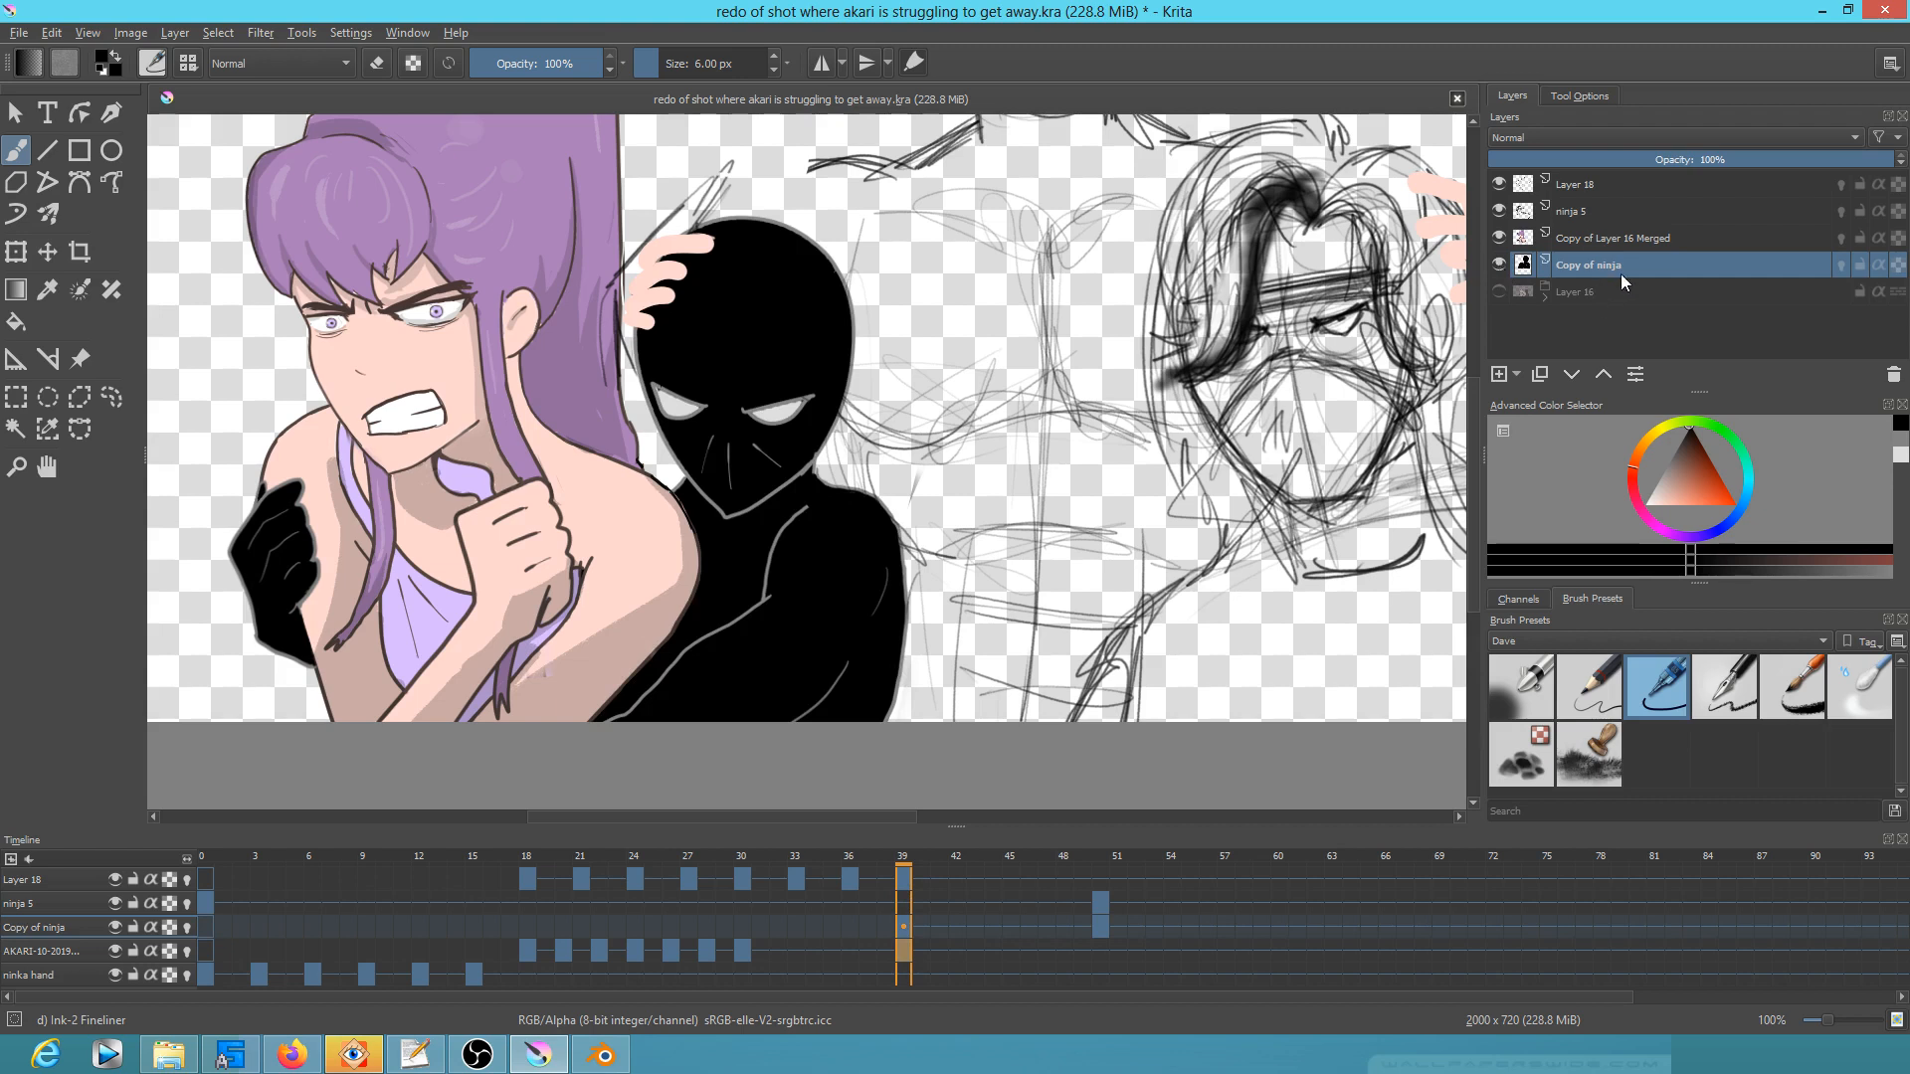
Step: Hide the Copy of ninja layer, compare frames 38 and 39 without it, and show the layer again
{"action": "mouse_move", "coordinate": [903, 862]}
{"action": "left_mouse_down"}
{"action": "mouse_move", "coordinate": [827, 854]}
{"action": "mouse_move", "coordinate": [902, 862]}
{"action": "left_mouse_up"}
{"action": "left_click", "coordinate": [1499, 264]}
{"action": "left_click", "coordinate": [883, 870]}
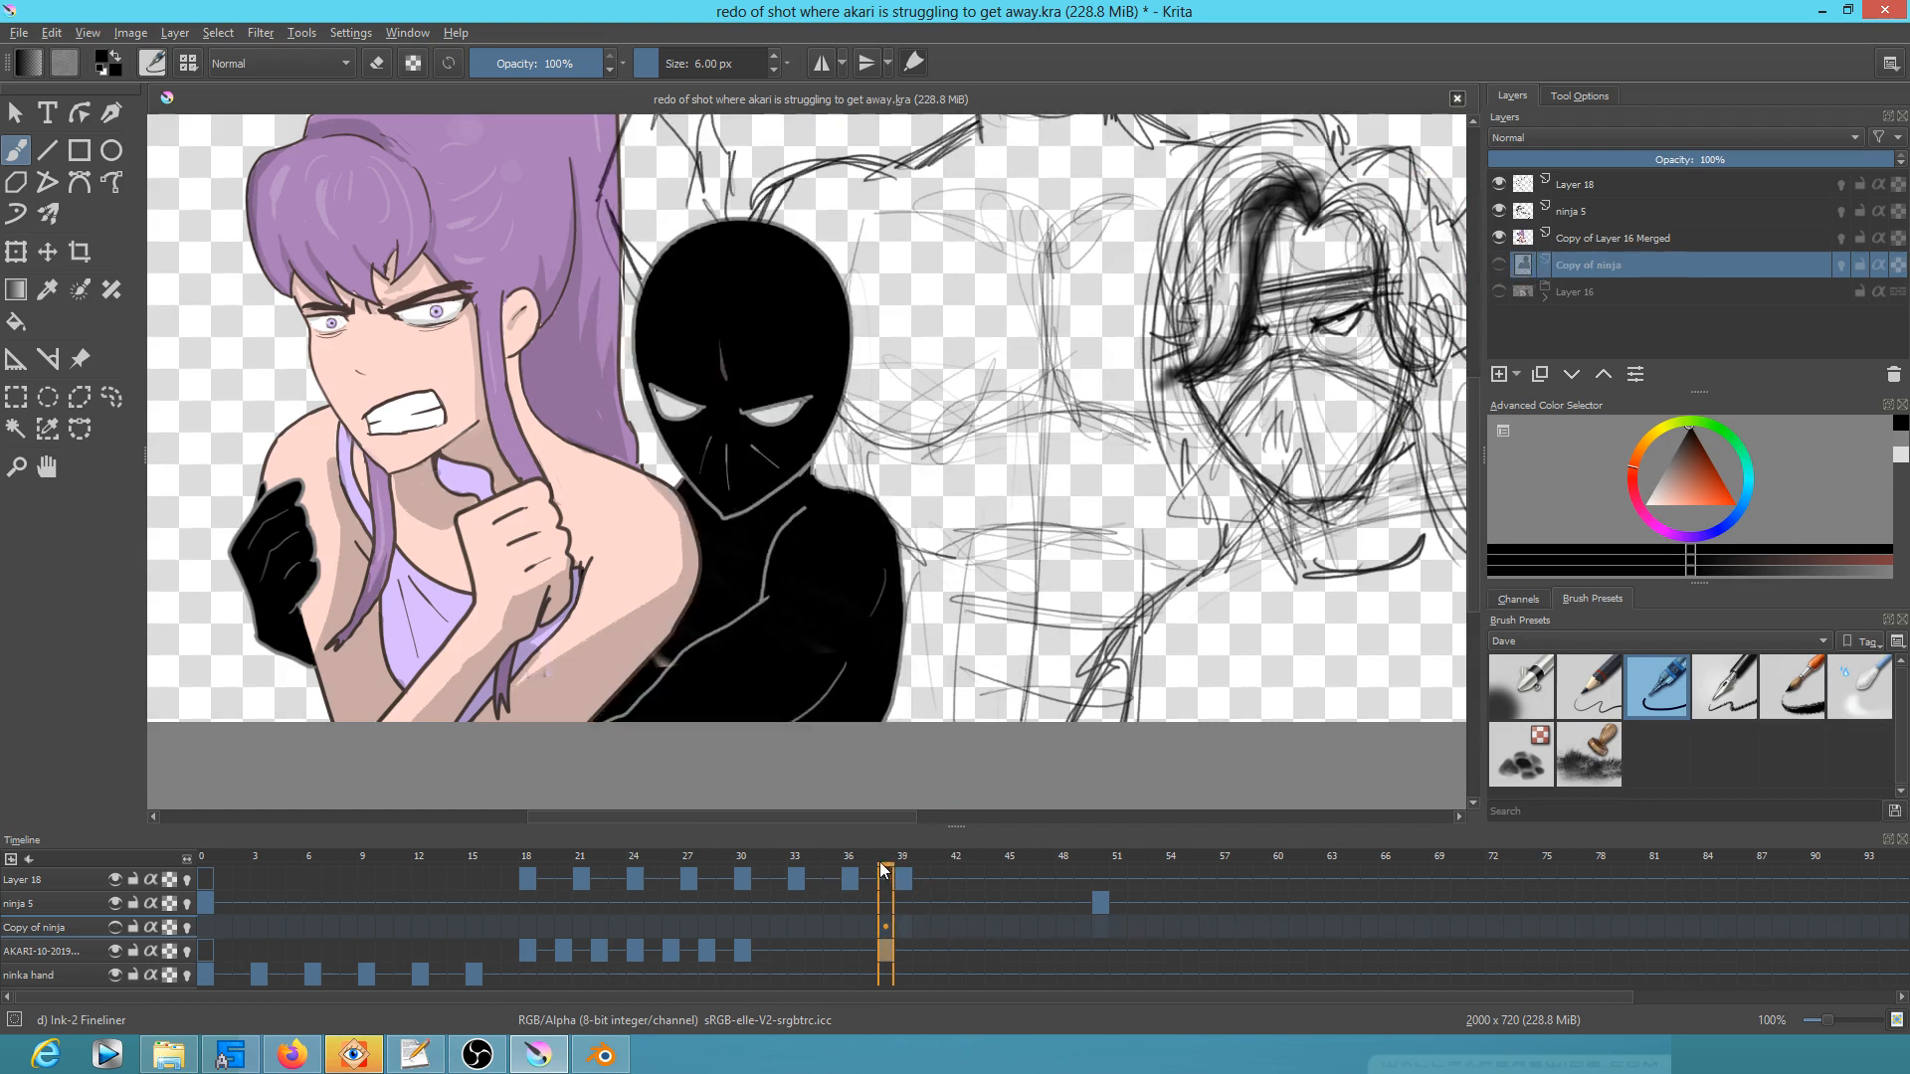
{"action": "left_click", "coordinate": [902, 871]}
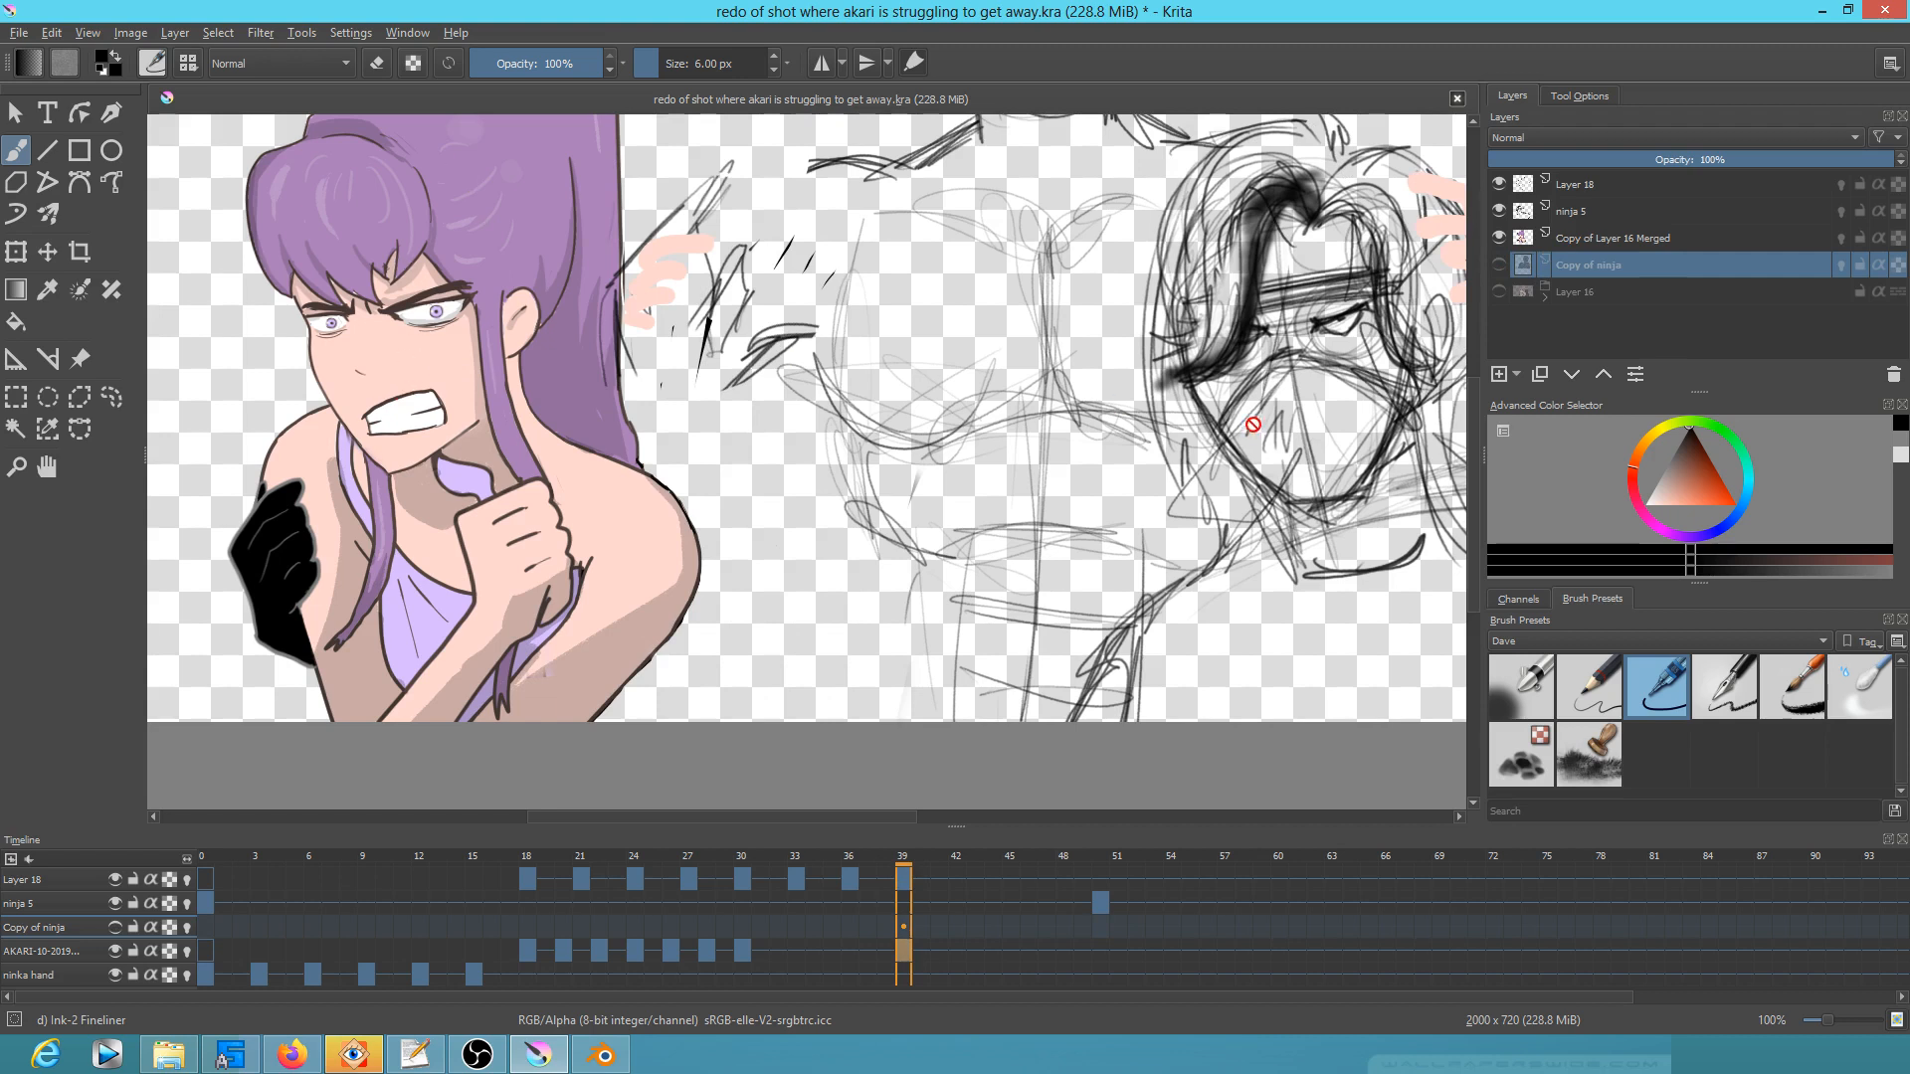
{"action": "left_click", "coordinate": [1499, 265]}
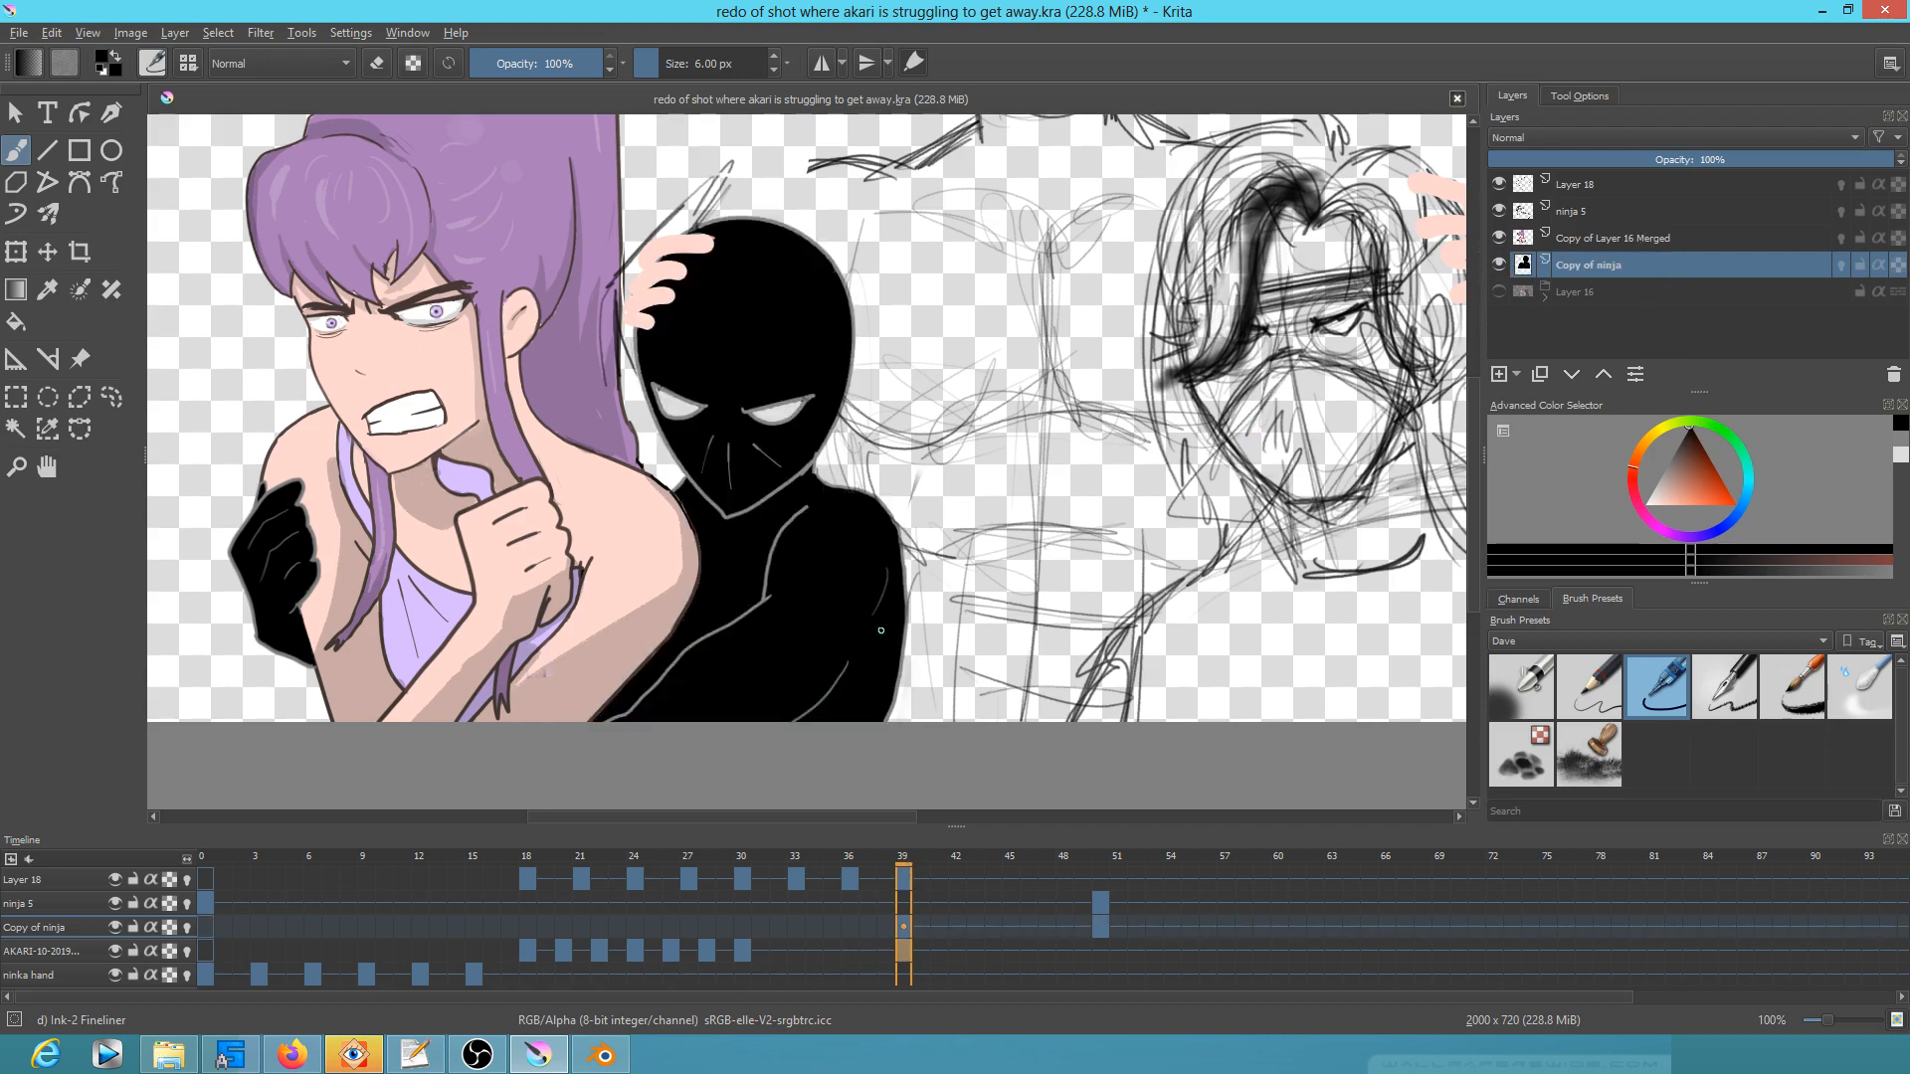
Step: Scrub the animation to frame 50 with the Copy of ninja layer visible, and save the document
{"action": "mouse_move", "coordinate": [909, 854]}
{"action": "left_mouse_down"}
{"action": "mouse_move", "coordinate": [1076, 858]}
{"action": "mouse_move", "coordinate": [925, 868]}
{"action": "mouse_move", "coordinate": [1104, 887]}
{"action": "left_mouse_up"}
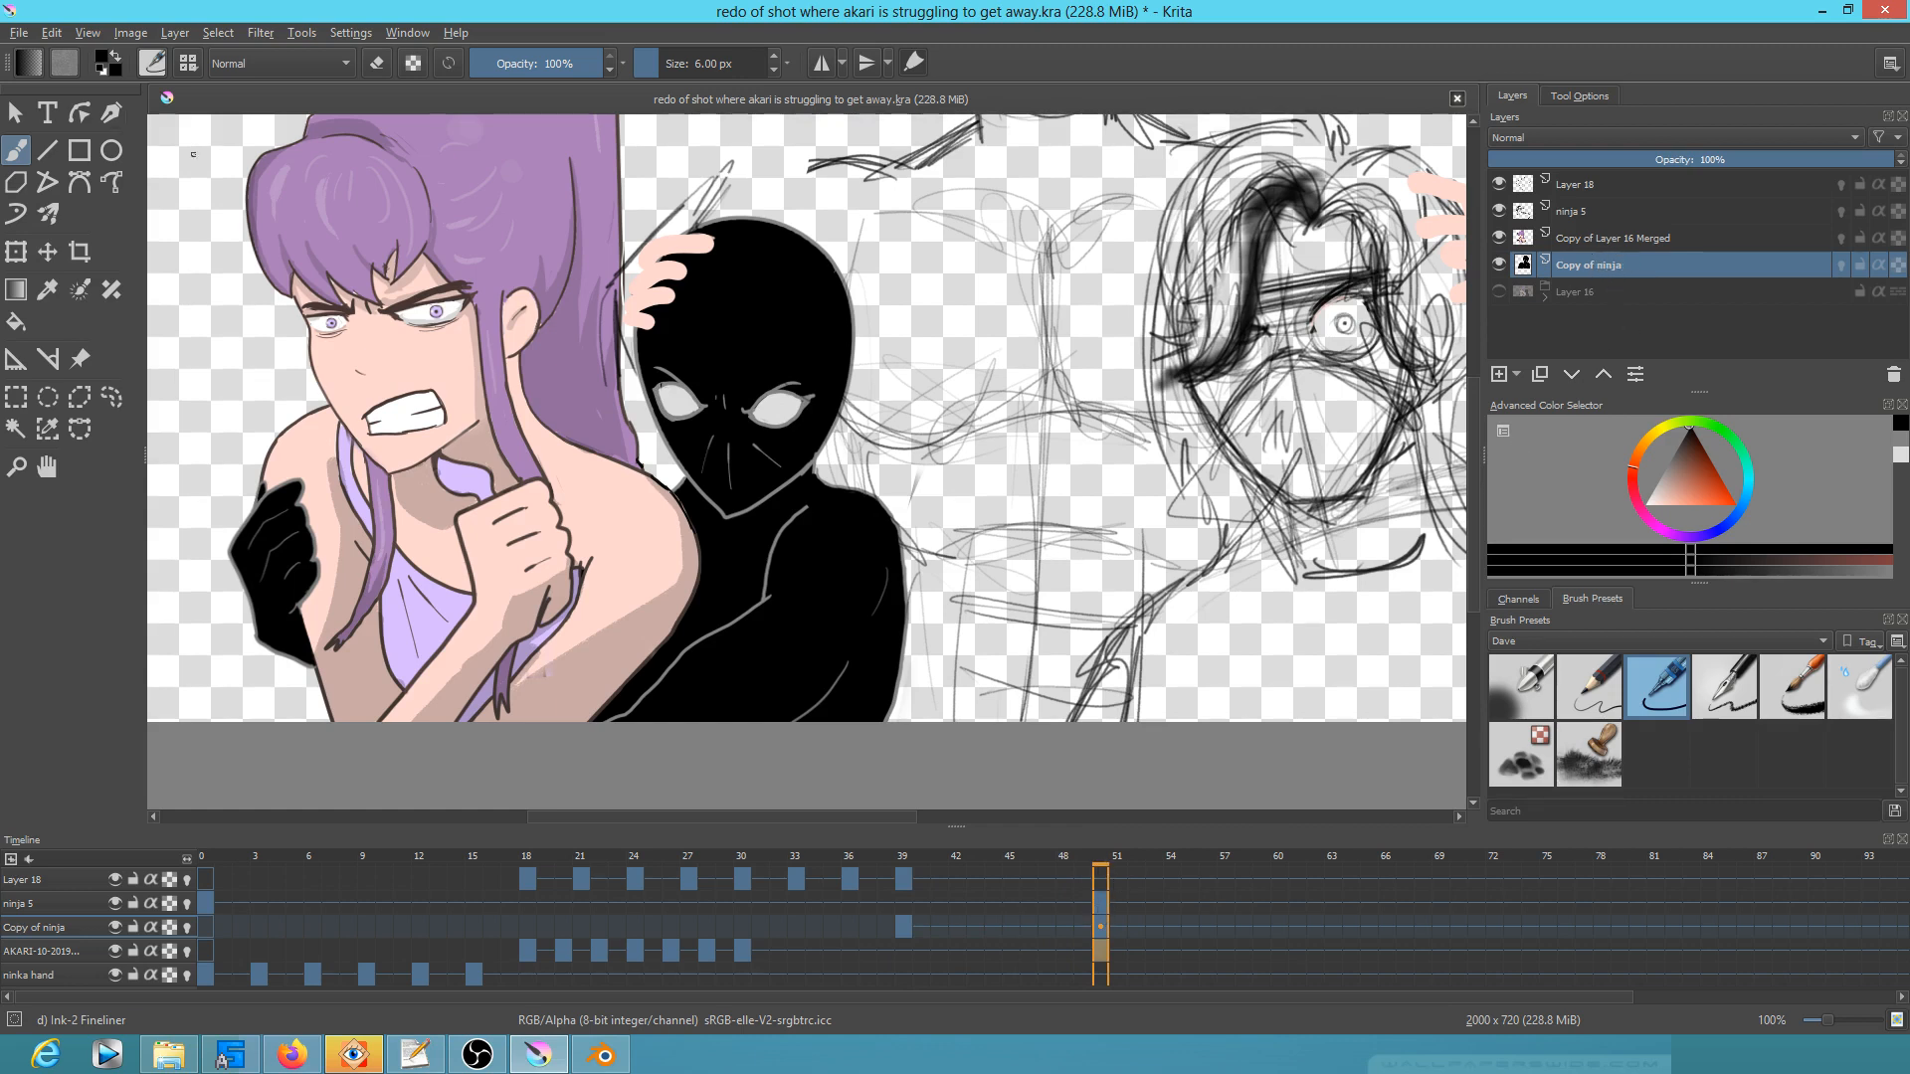
{"action": "left_click", "coordinate": [19, 33]}
{"action": "left_click", "coordinate": [45, 127]}
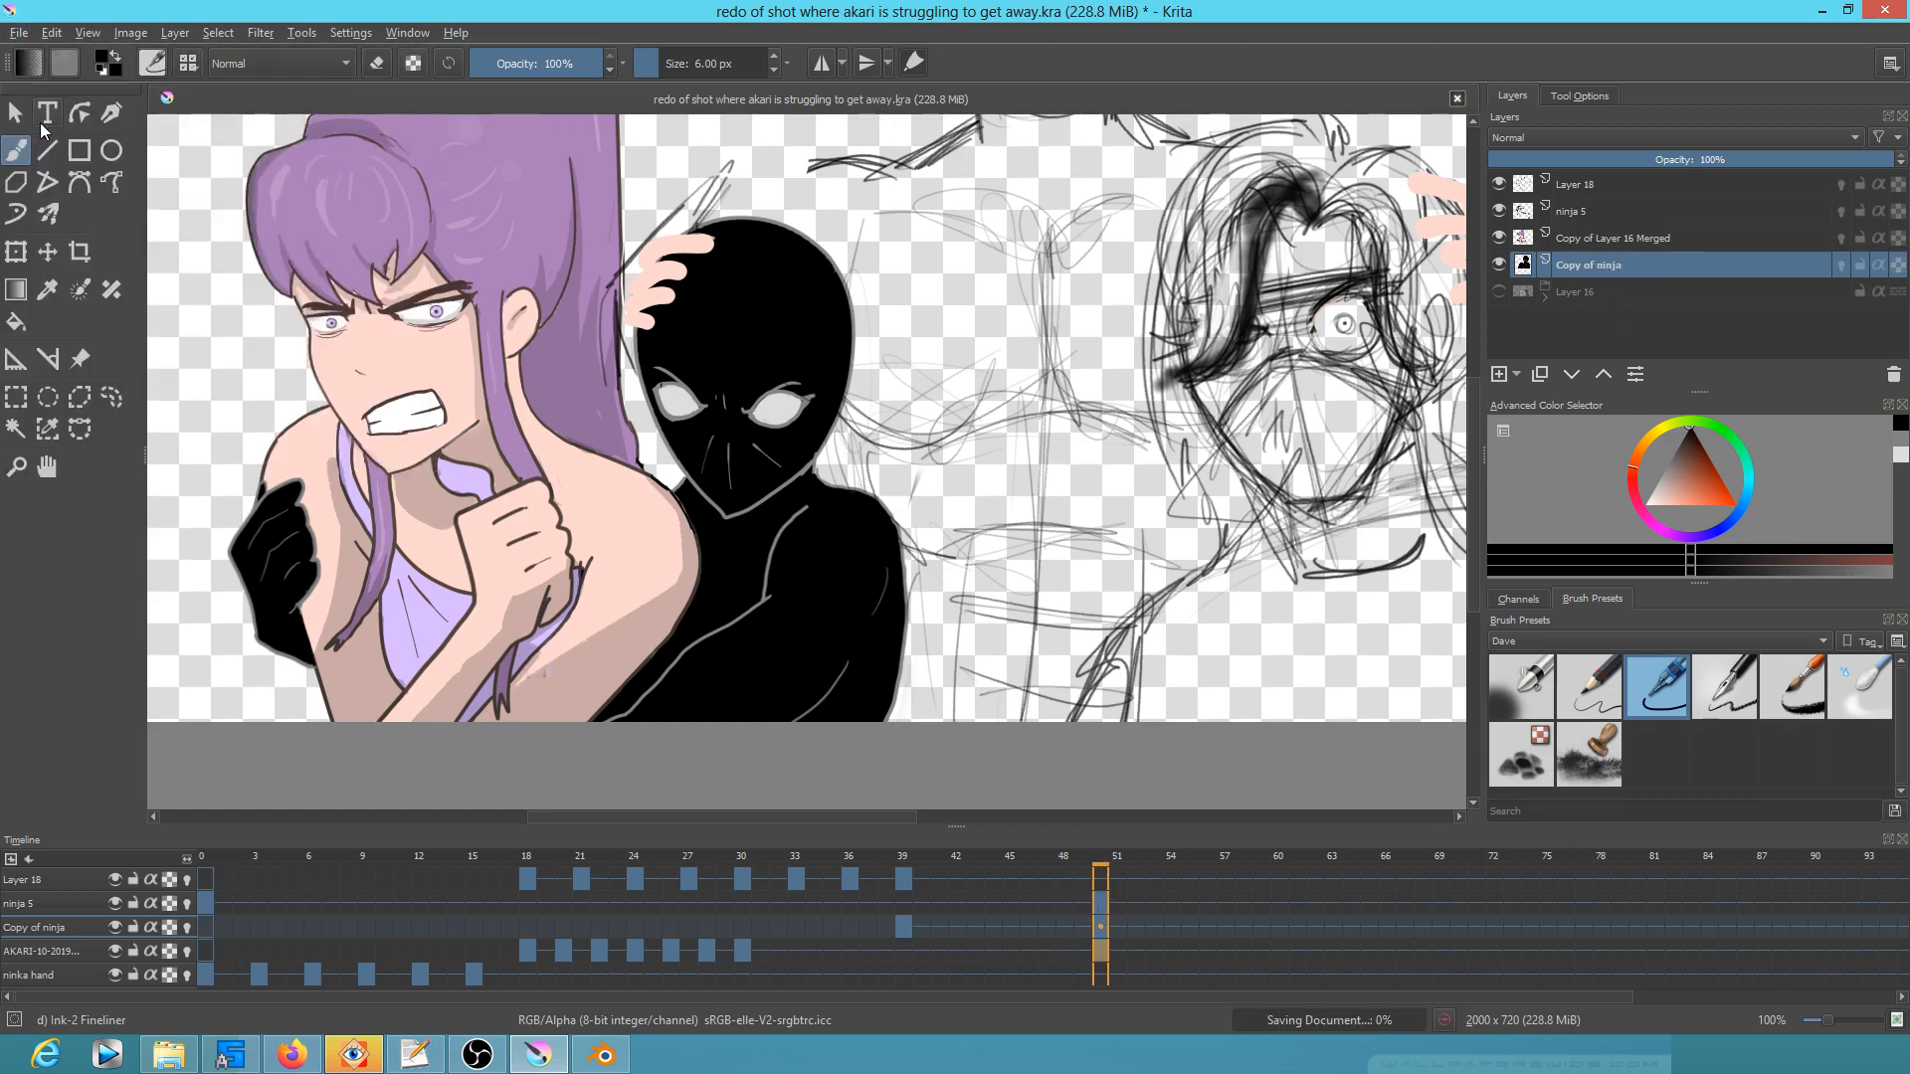
Step: On the ninja 5 layer, copy the keyframe at frame 50 to frame 52 and return to frame 50
{"action": "left_click", "coordinate": [1597, 211]}
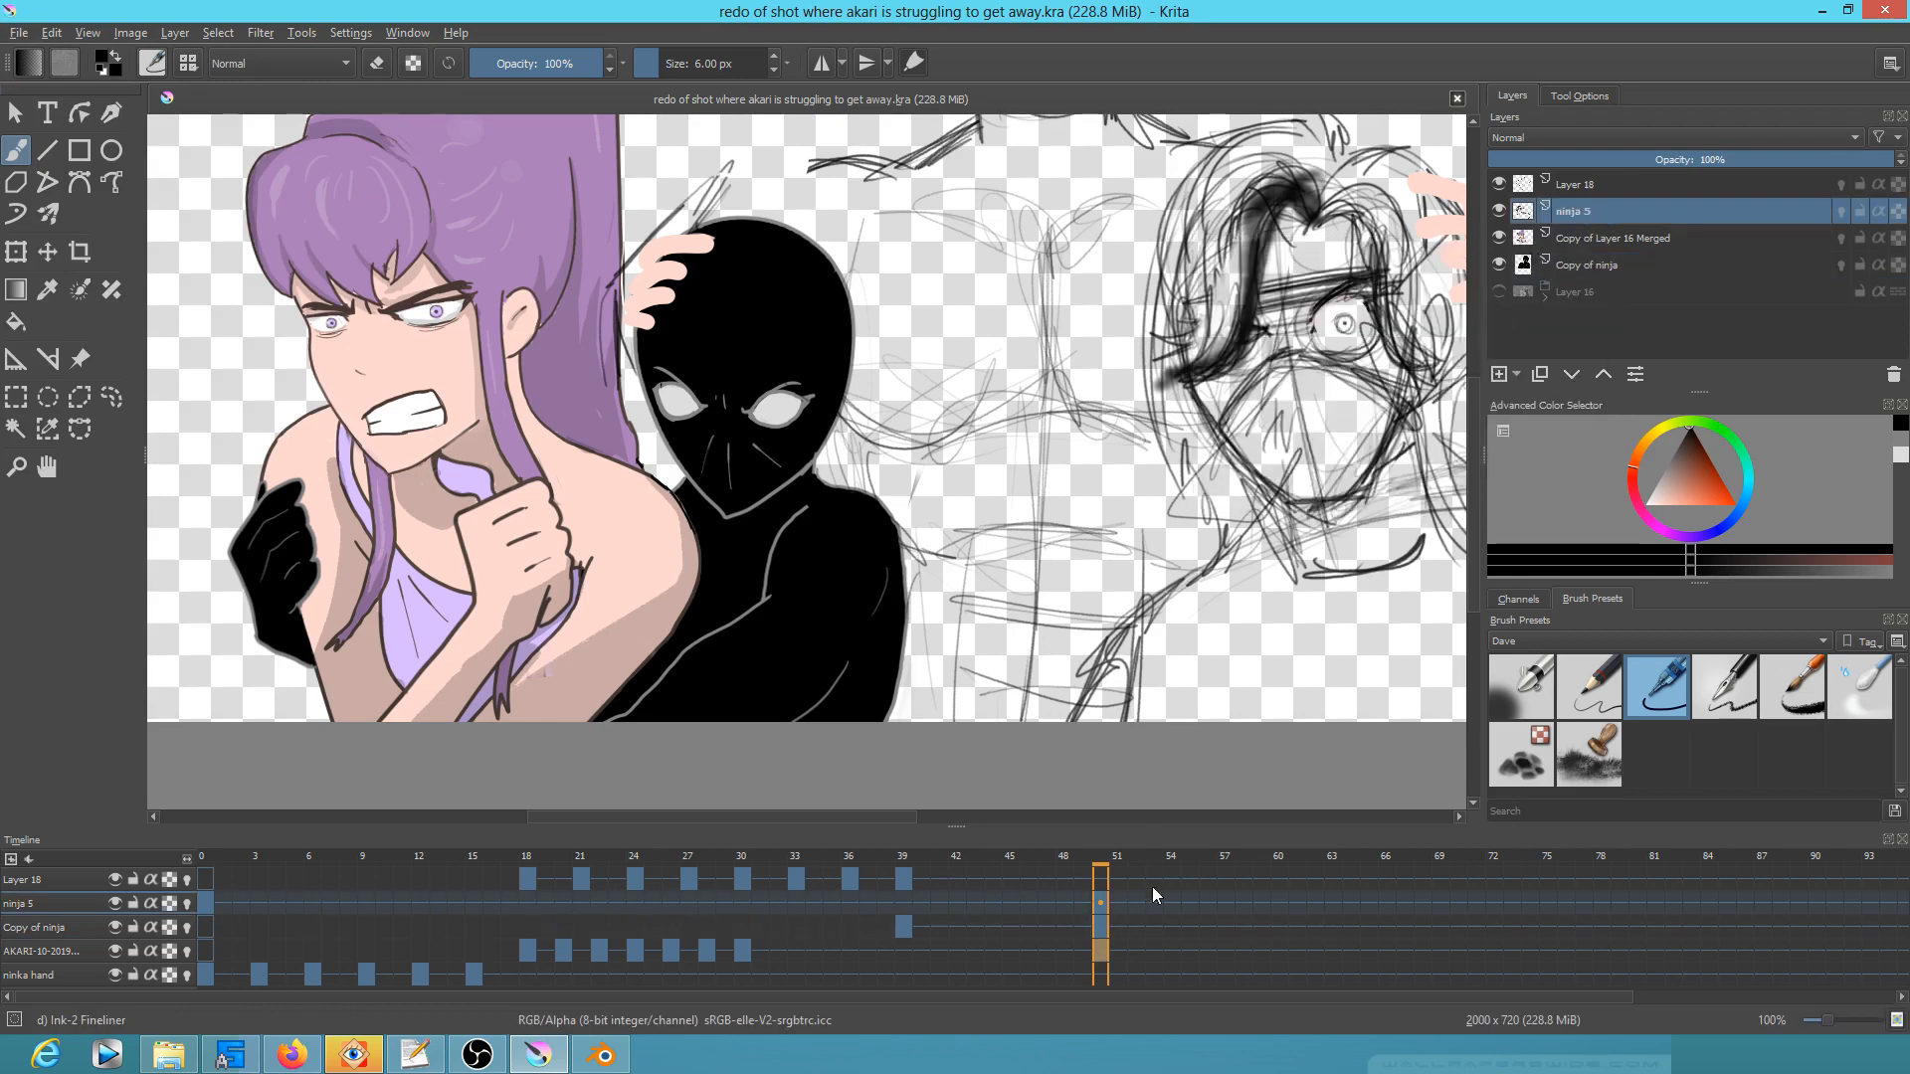
{"action": "left_click", "coordinate": [1099, 903]}
{"action": "left_click_drag", "start_coordinate": [1296, 320], "coordinate": [1085, 384]}
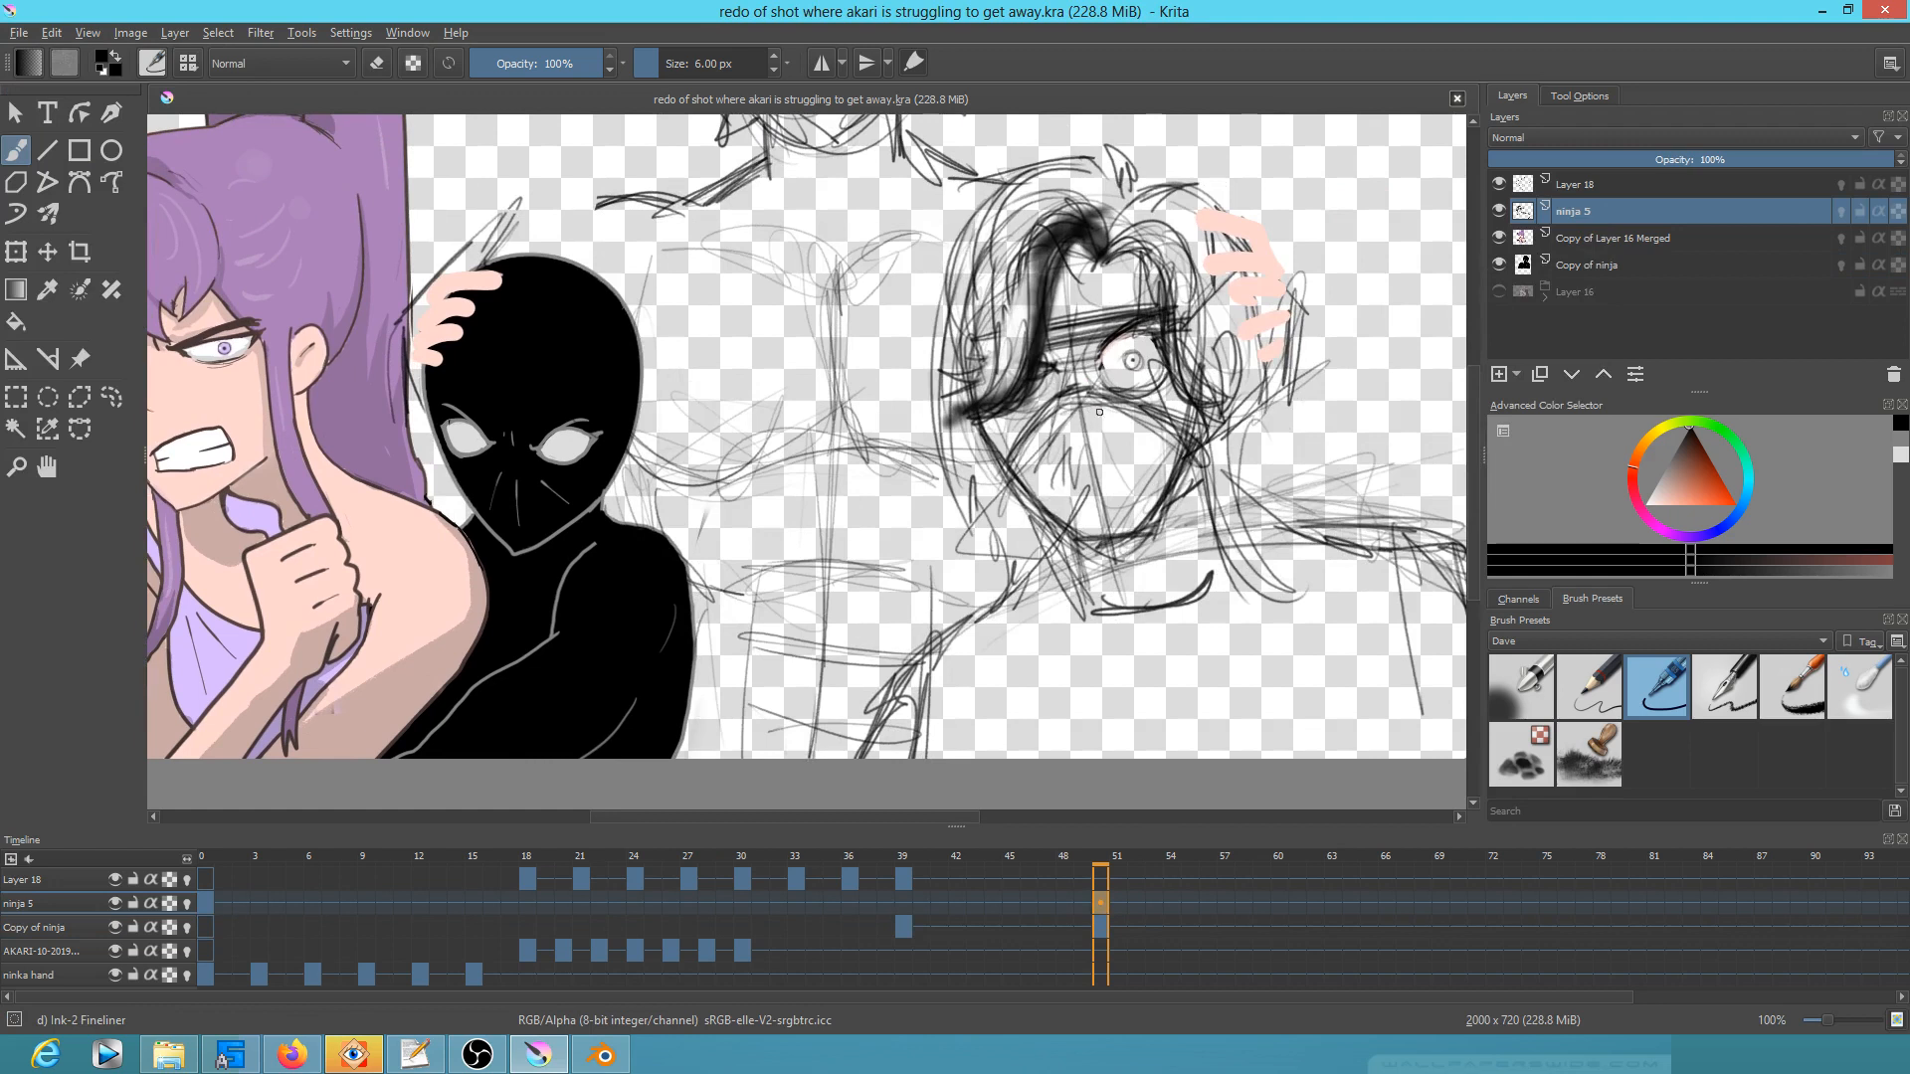
{"action": "mouse_move", "coordinate": [1101, 901]}
{"action": "left_mouse_down"}
{"action": "mouse_move", "coordinate": [1132, 885]}
{"action": "mouse_move", "coordinate": [1139, 904]}
{"action": "left_mouse_up"}
{"action": "left_click", "coordinate": [1105, 903]}
Step: Reshape the sketched ninja's eye and eyebrow at frame 50 with the Liquify transform to widen the eye
{"action": "left_click_drag", "start_coordinate": [1086, 491], "coordinate": [1059, 546]}
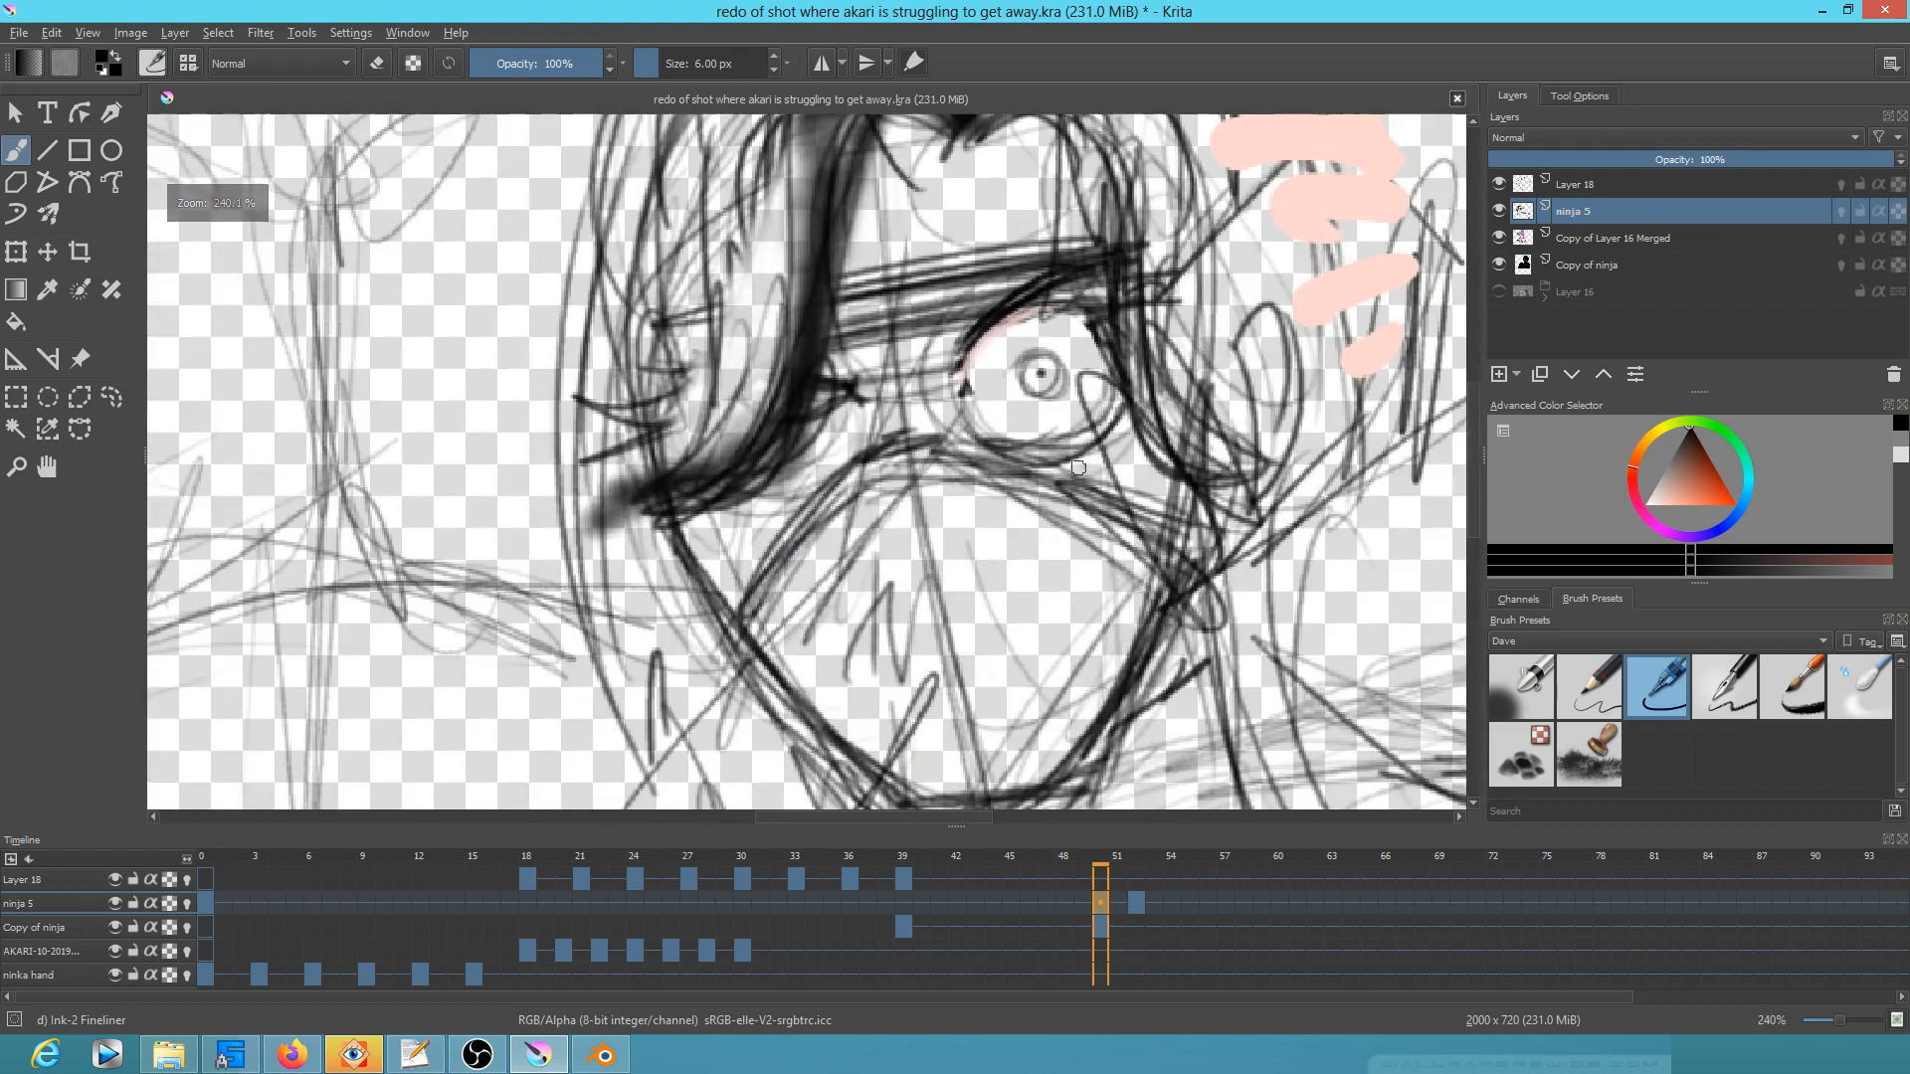
{"action": "key", "text": "ctrl+t"}
{"action": "left_click", "coordinate": [1597, 97]}
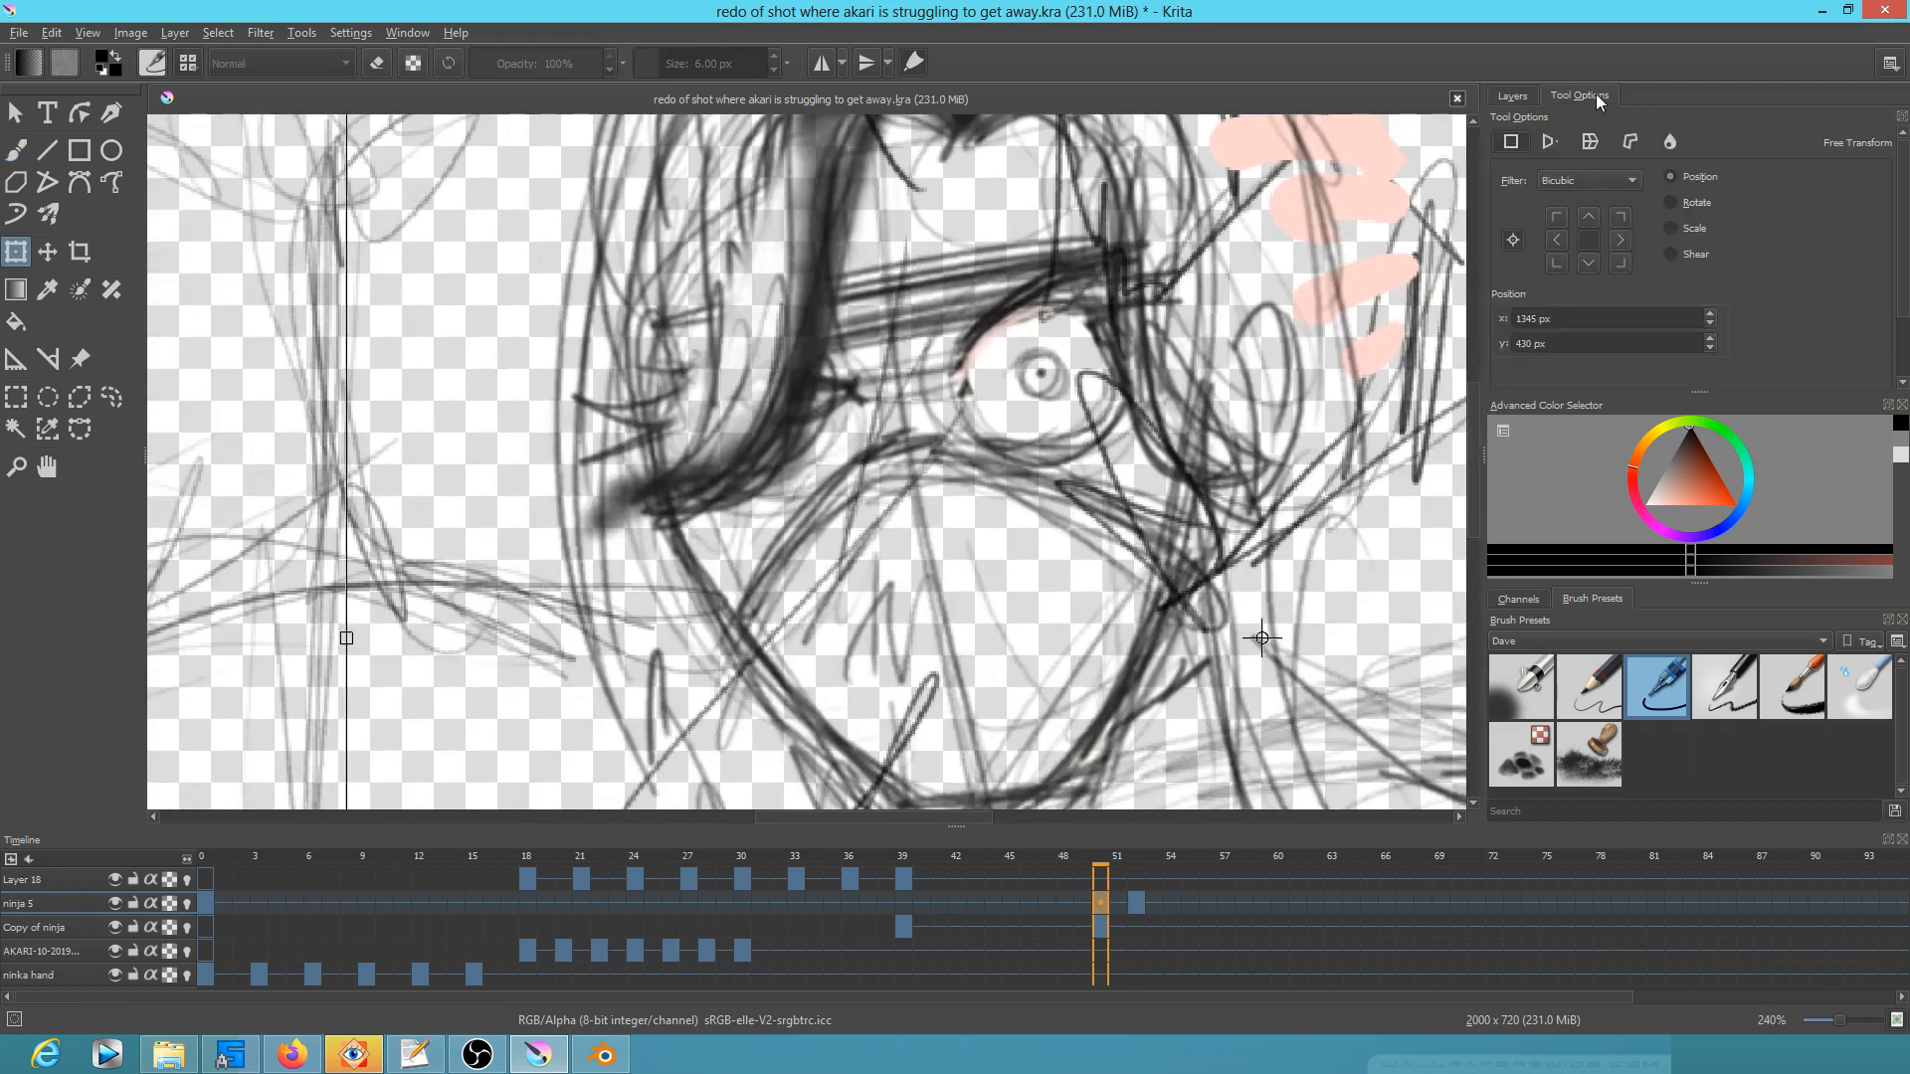
{"action": "left_click", "coordinate": [1671, 141]}
{"action": "mouse_move", "coordinate": [1166, 438]}
{"action": "left_mouse_down"}
{"action": "mouse_move", "coordinate": [883, 597]}
{"action": "mouse_move", "coordinate": [930, 545]}
{"action": "left_mouse_up"}
{"action": "mouse_move", "coordinate": [1055, 508]}
{"action": "left_mouse_down"}
{"action": "mouse_move", "coordinate": [829, 585]}
{"action": "mouse_move", "coordinate": [1058, 508]}
{"action": "mouse_move", "coordinate": [954, 557]}
{"action": "mouse_move", "coordinate": [1059, 488]}
{"action": "left_mouse_up"}
{"action": "left_click_drag", "start_coordinate": [784, 495], "coordinate": [792, 511]}
{"action": "mouse_move", "coordinate": [1042, 300]}
{"action": "left_mouse_down"}
{"action": "mouse_move", "coordinate": [1044, 252]}
{"action": "mouse_move", "coordinate": [1073, 256]}
{"action": "mouse_move", "coordinate": [1089, 312]}
{"action": "mouse_move", "coordinate": [1013, 304]}
{"action": "mouse_move", "coordinate": [1089, 269]}
{"action": "left_mouse_up"}
{"action": "key", "text": "Return"}
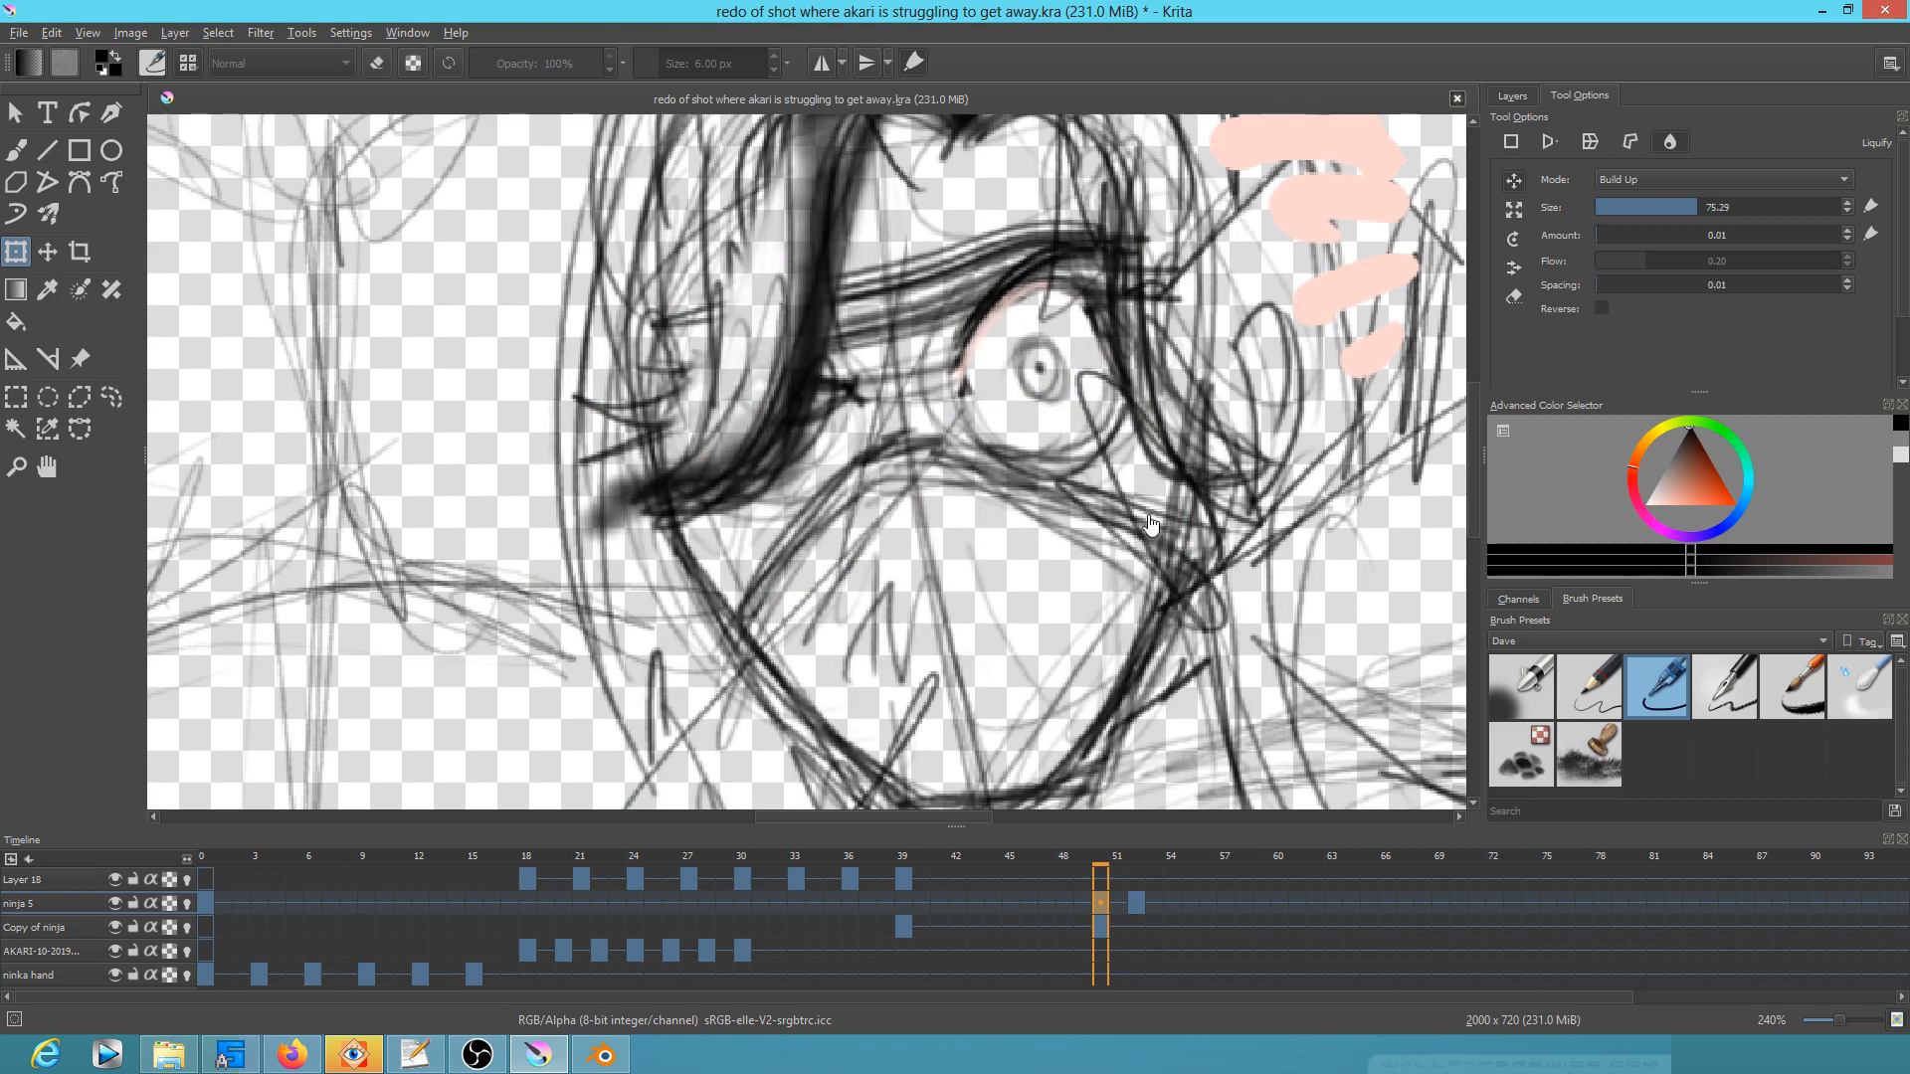
Step: On the Copy of ninja layer, copy the keyframe at frame 50 to frame 52 and return to frame 50
{"action": "left_click", "coordinate": [1513, 96]}
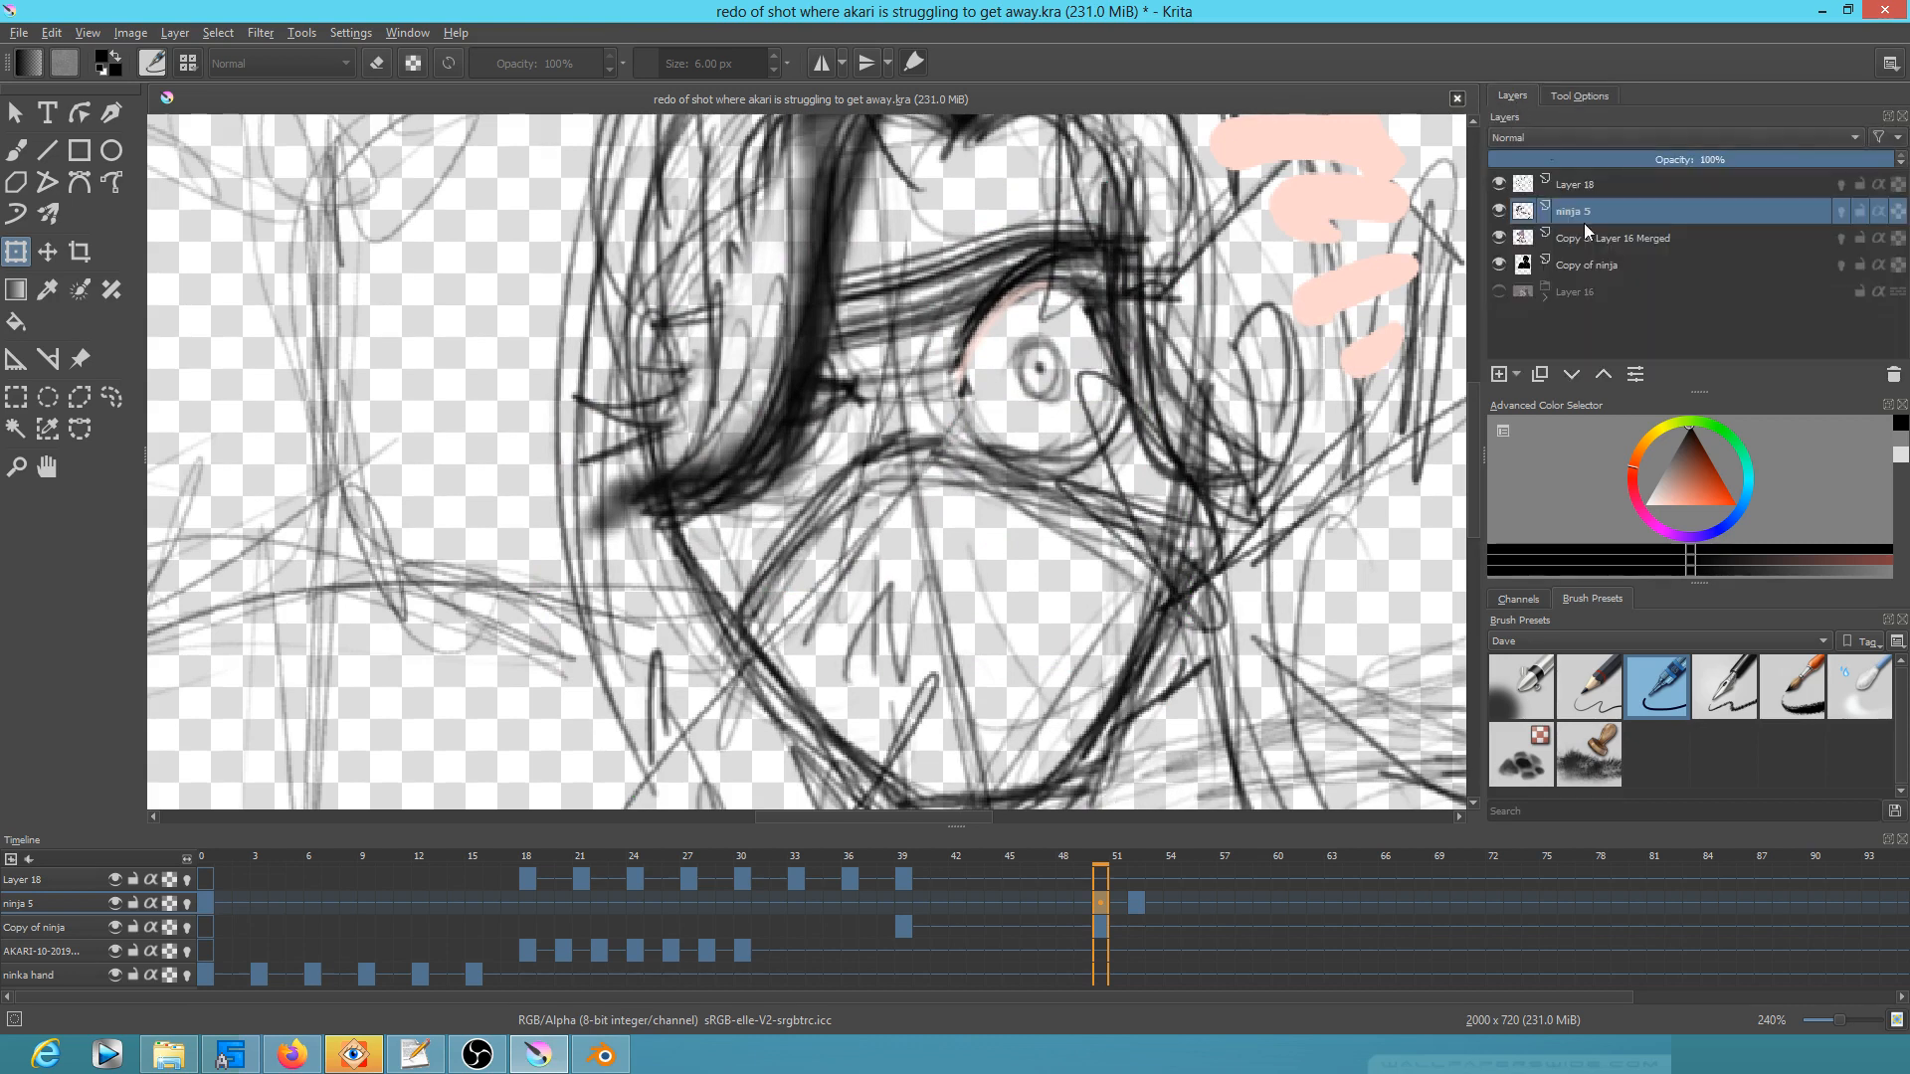
{"action": "left_click", "coordinate": [1590, 265]}
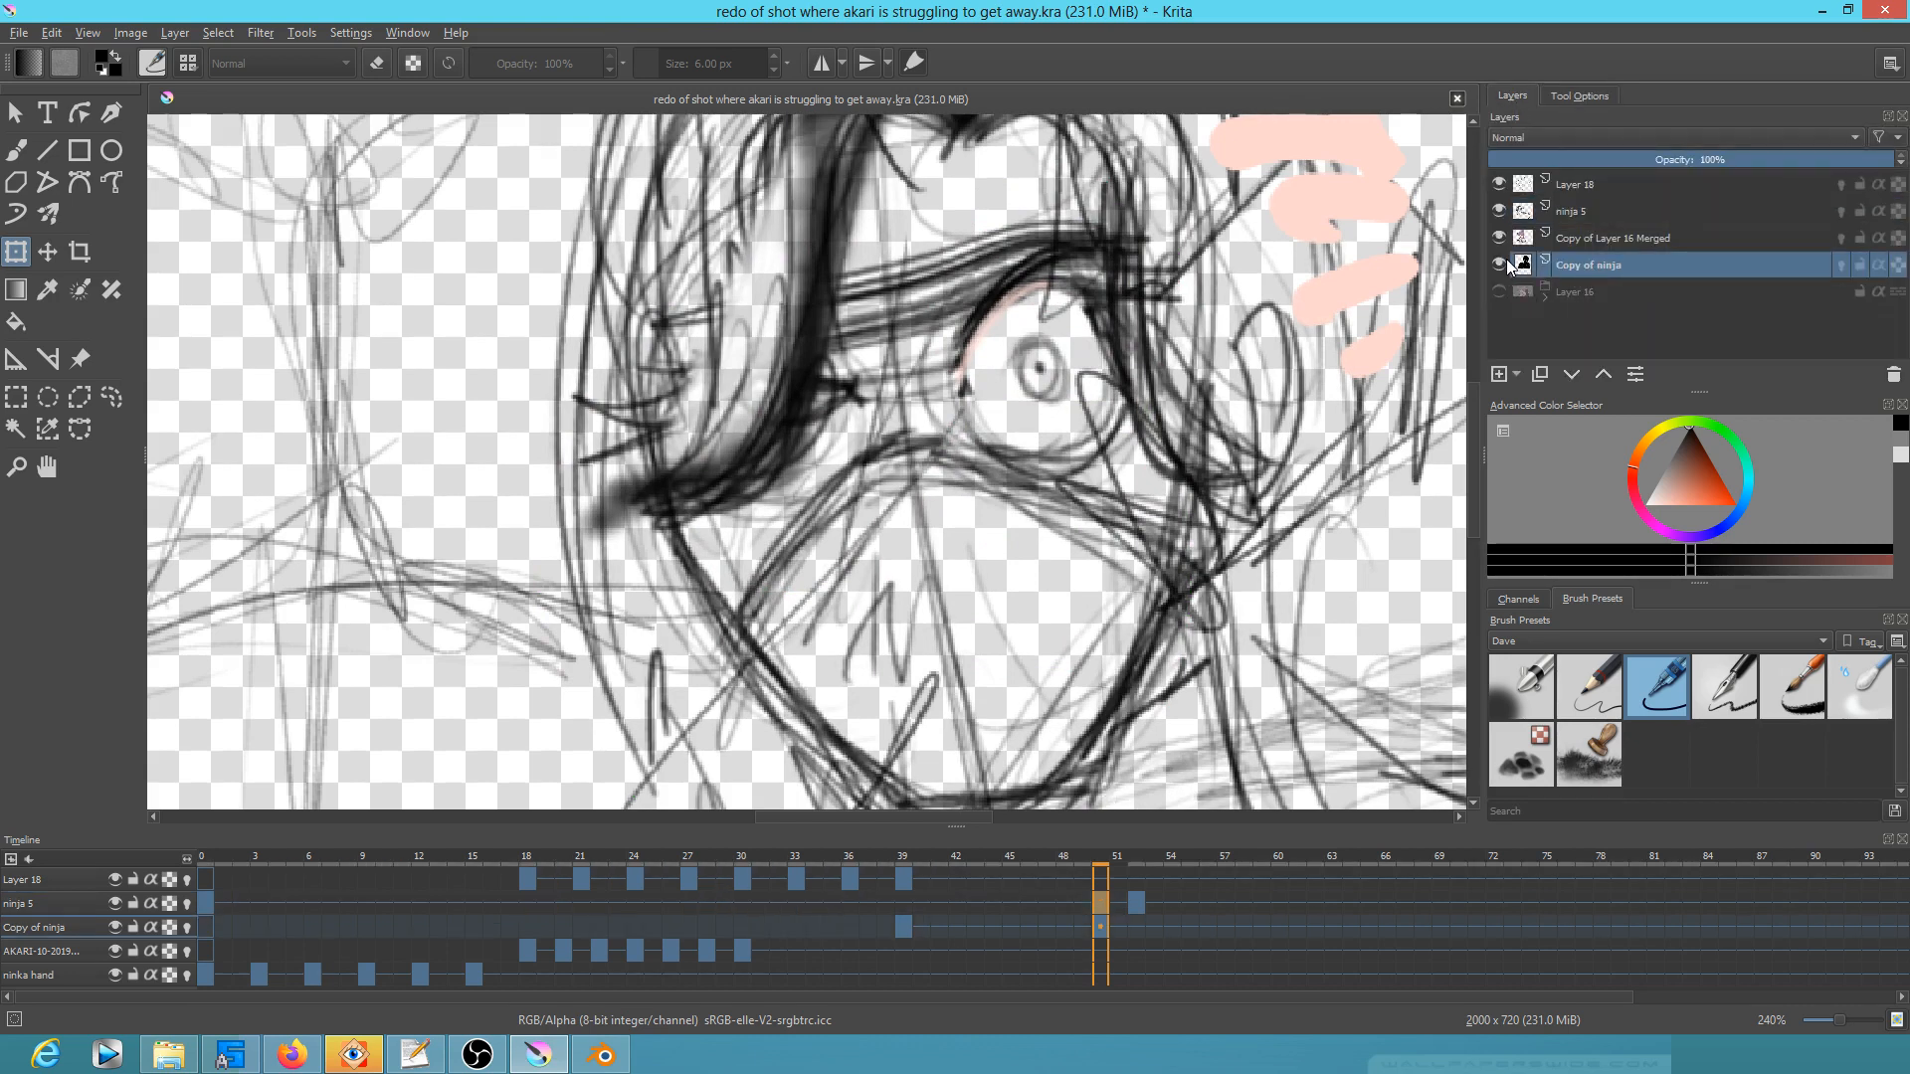
{"action": "left_click", "coordinate": [1136, 927]}
{"action": "left_click", "coordinate": [1105, 933]}
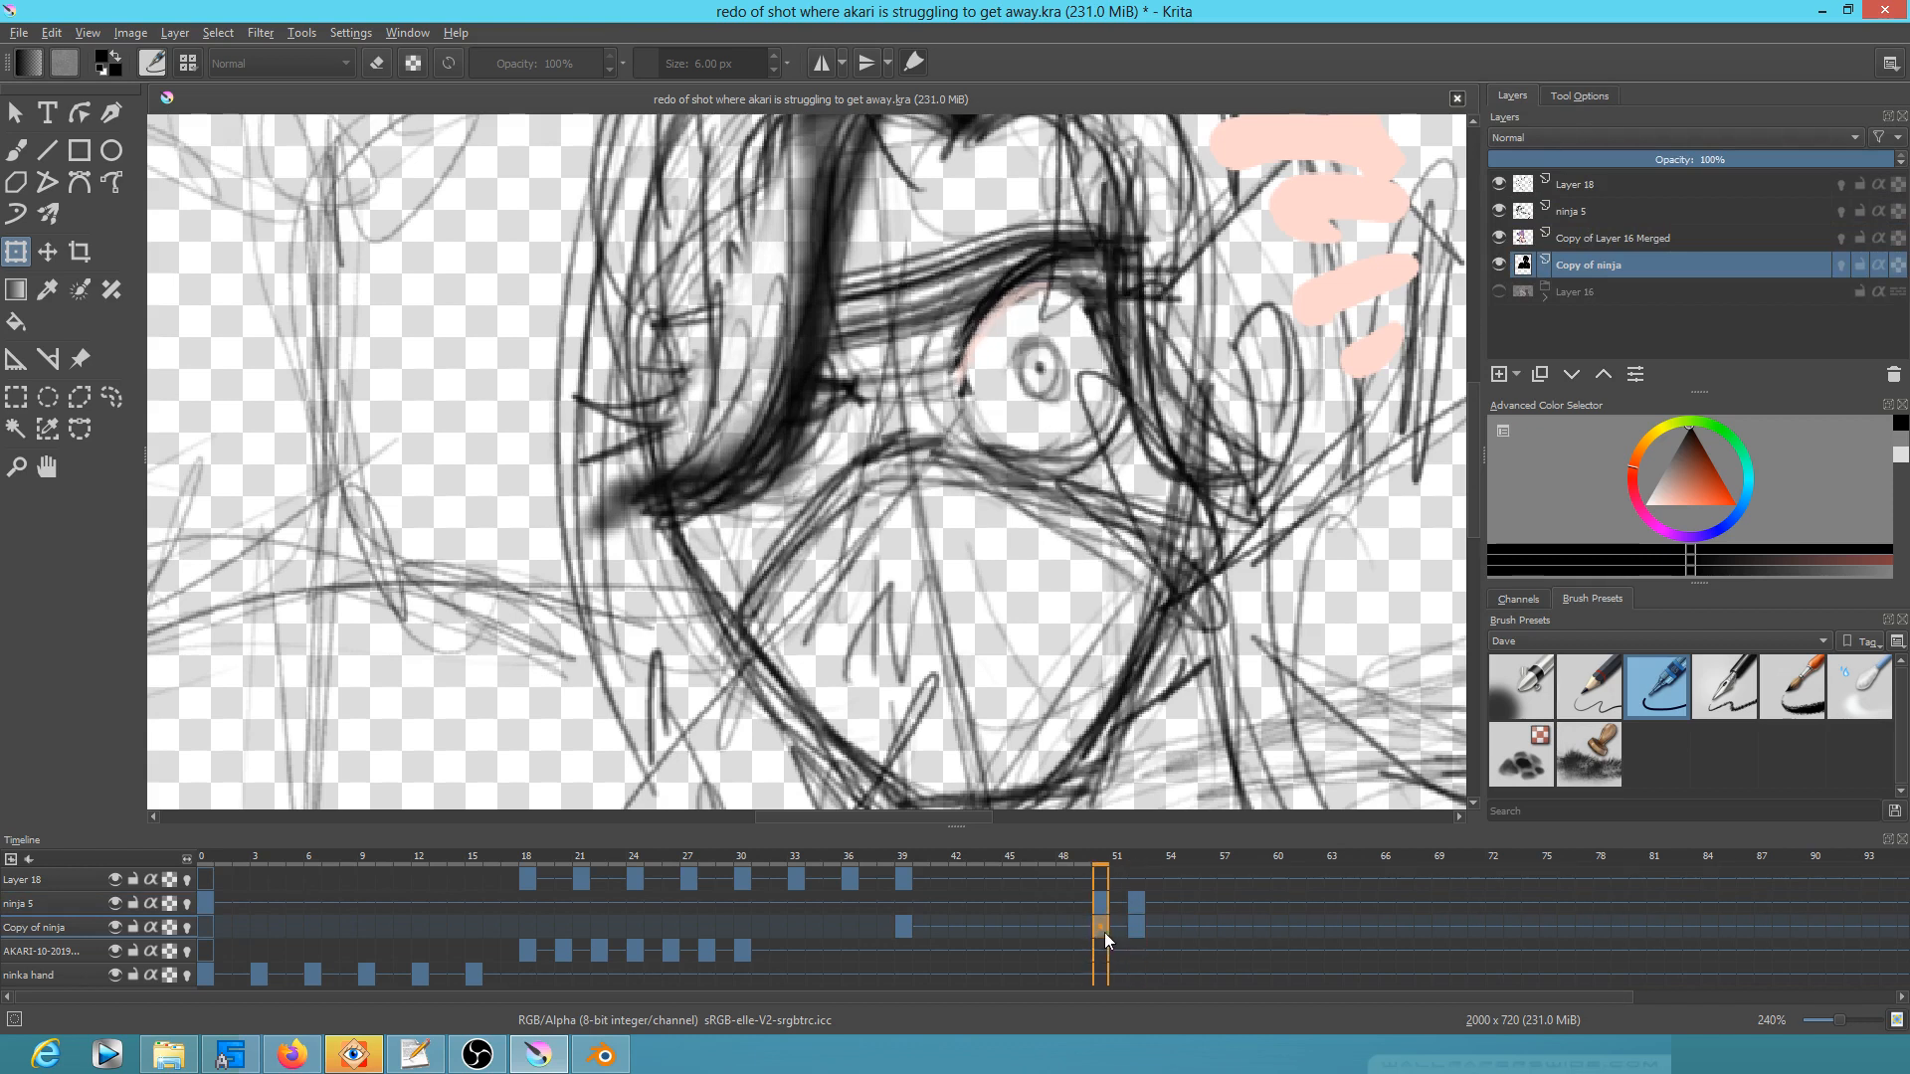
Step: Stretch both eyes of the black ninja vertically at frame 50 with the Liquify transform
{"action": "left_click_drag", "start_coordinate": [503, 491], "coordinate": [1061, 466]}
{"action": "left_click_drag", "start_coordinate": [860, 508], "coordinate": [1251, 406]}
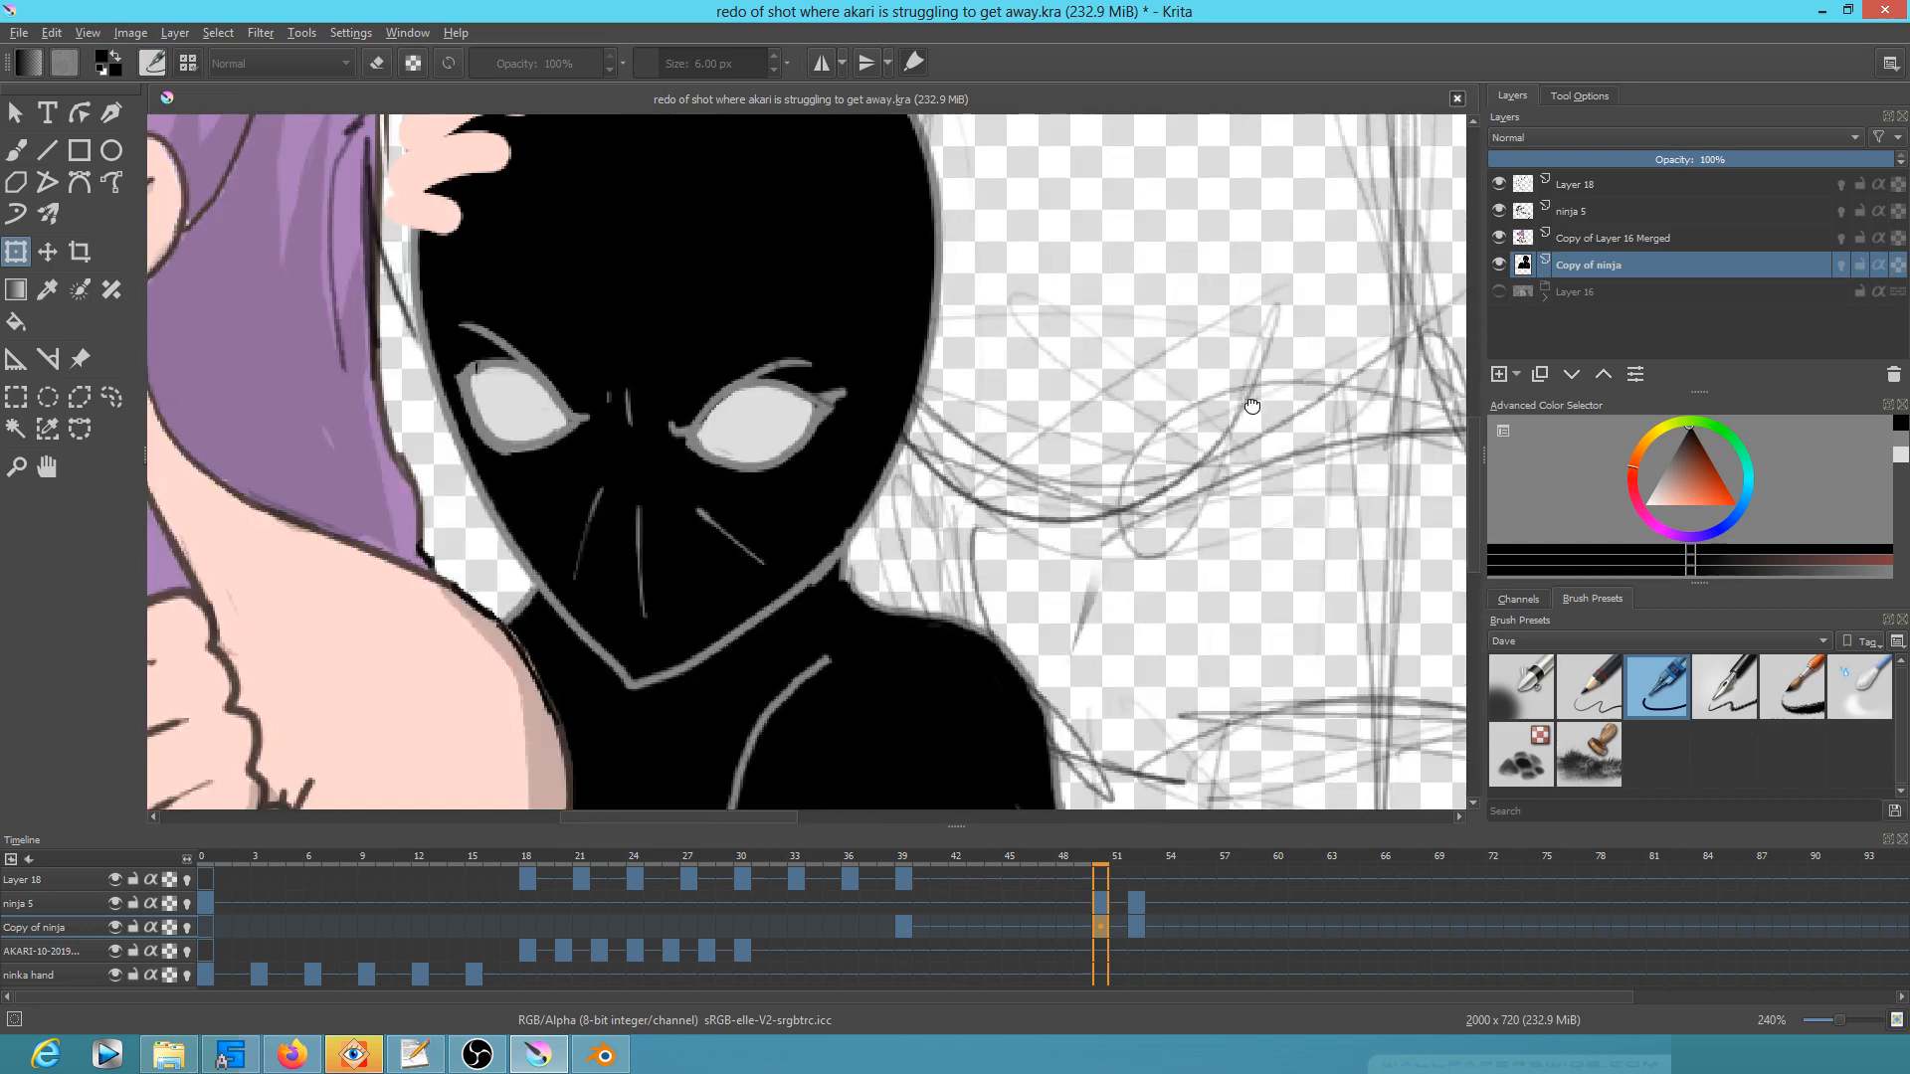
{"action": "scroll", "coordinate": [915, 469], "scroll_direction": "up", "scroll_amount": 2}
{"action": "left_click", "coordinate": [657, 362]}
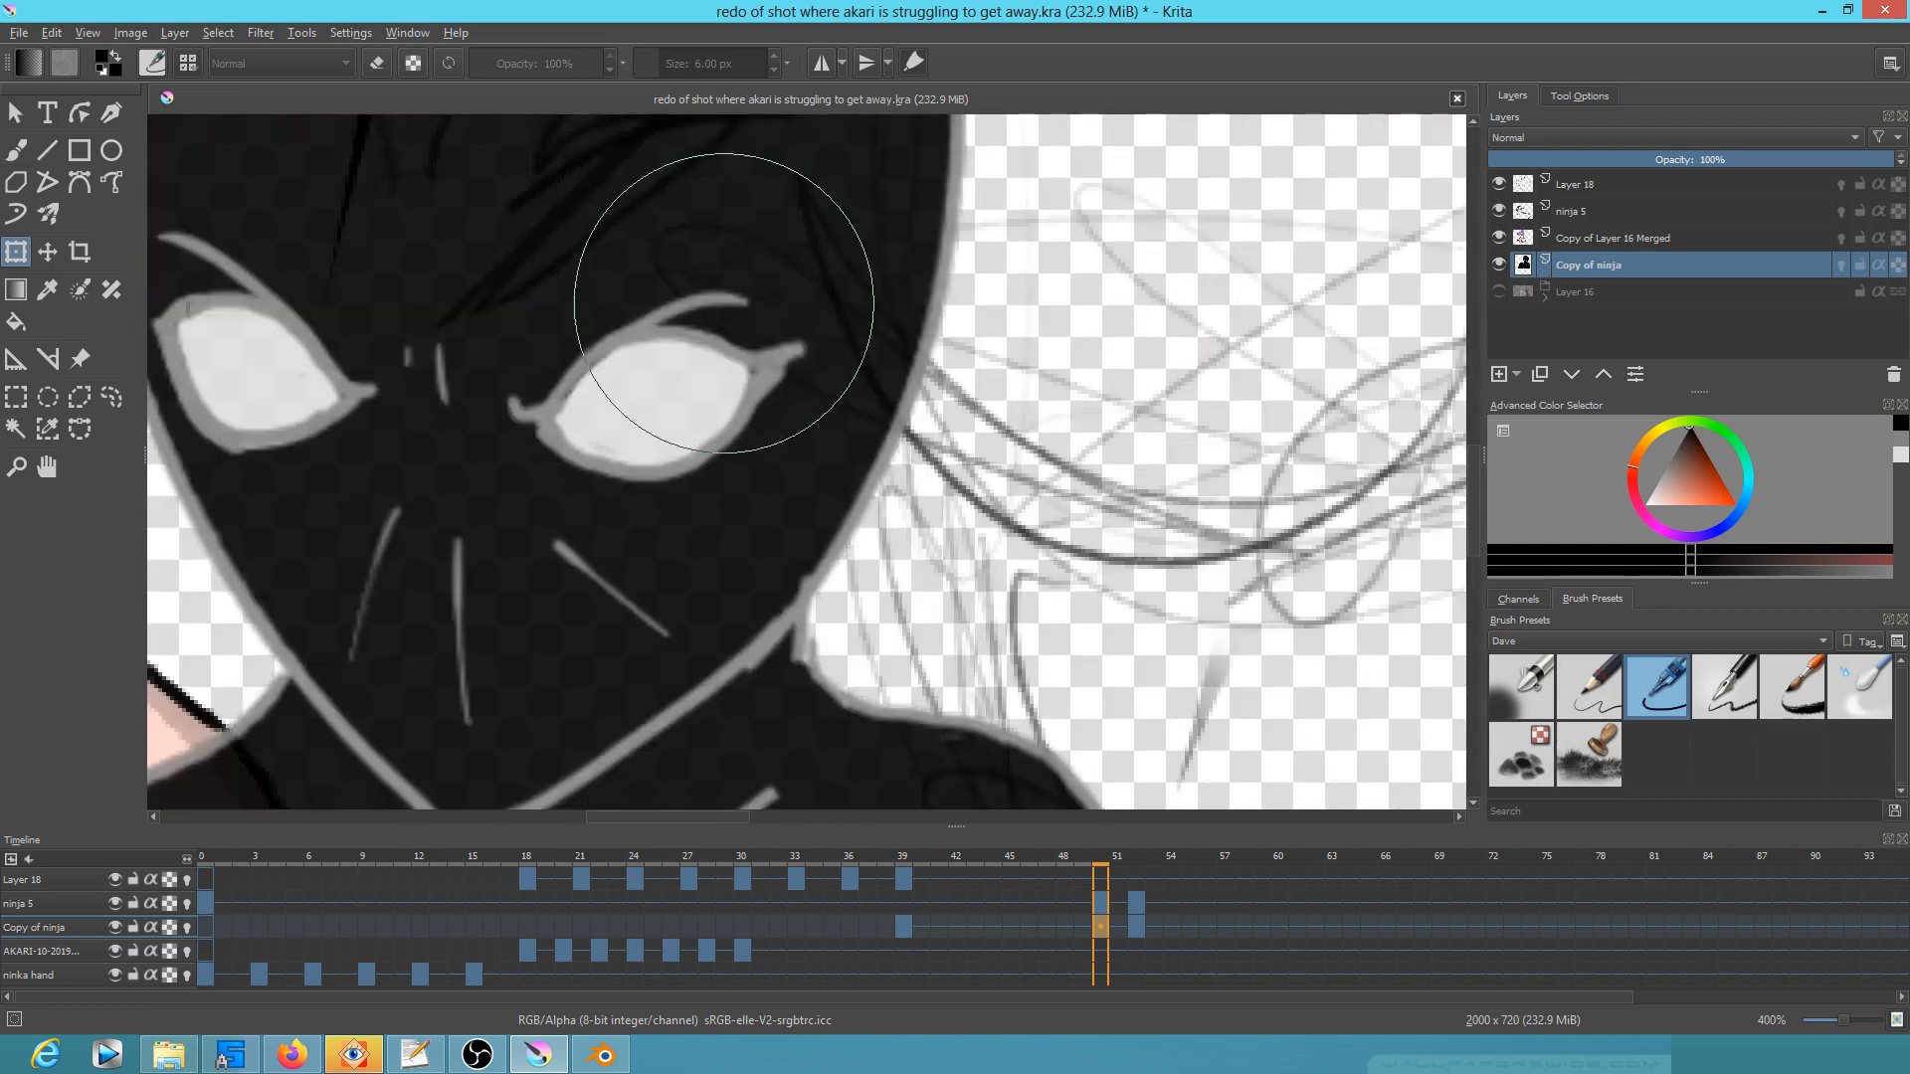
{"action": "mouse_move", "coordinate": [646, 290]}
{"action": "left_mouse_down"}
{"action": "mouse_move", "coordinate": [646, 252]}
{"action": "mouse_move", "coordinate": [664, 258]}
{"action": "mouse_move", "coordinate": [653, 503]}
{"action": "left_mouse_up"}
{"action": "left_click_drag", "start_coordinate": [280, 291], "coordinate": [283, 207]}
{"action": "mouse_move", "coordinate": [296, 373]}
{"action": "left_mouse_down"}
{"action": "mouse_move", "coordinate": [278, 435]}
{"action": "mouse_move", "coordinate": [298, 517]}
{"action": "left_mouse_up"}
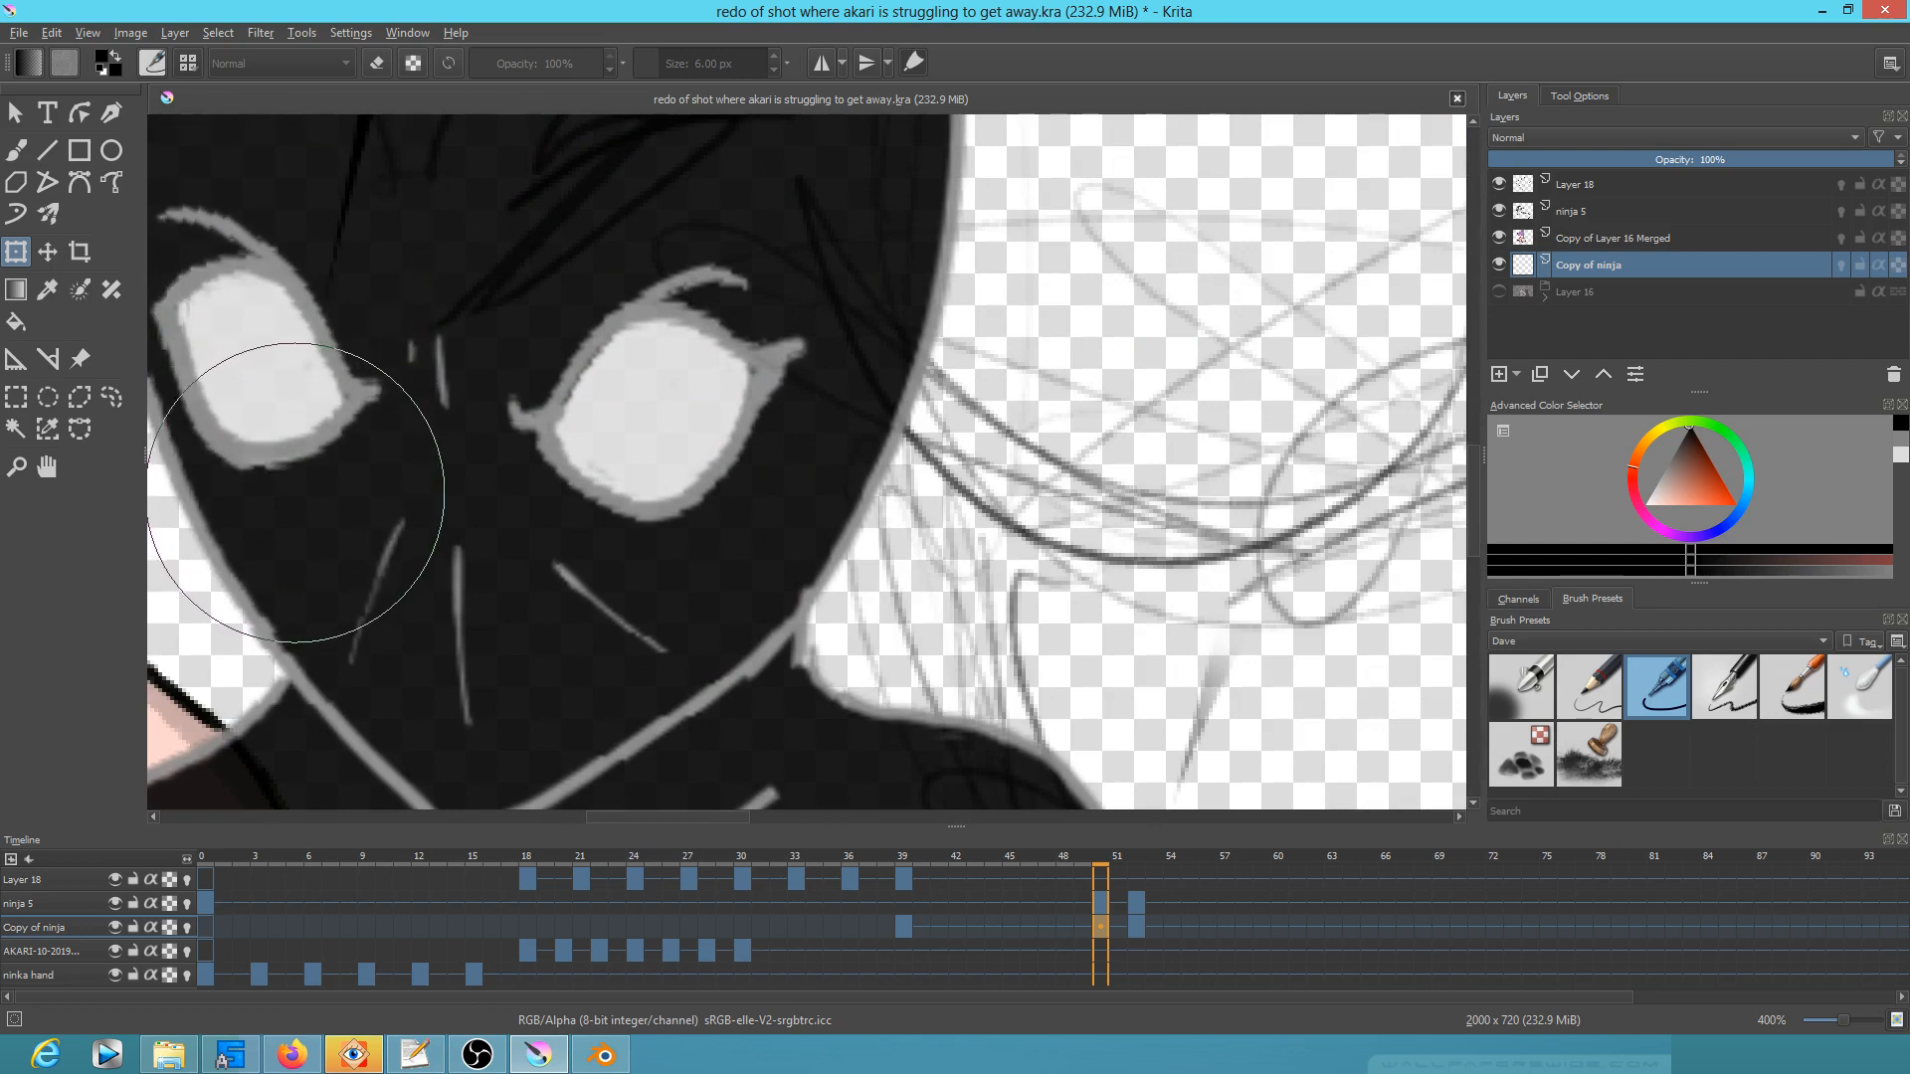
{"action": "scroll", "coordinate": [294, 493], "scroll_direction": "down", "scroll_amount": 3}
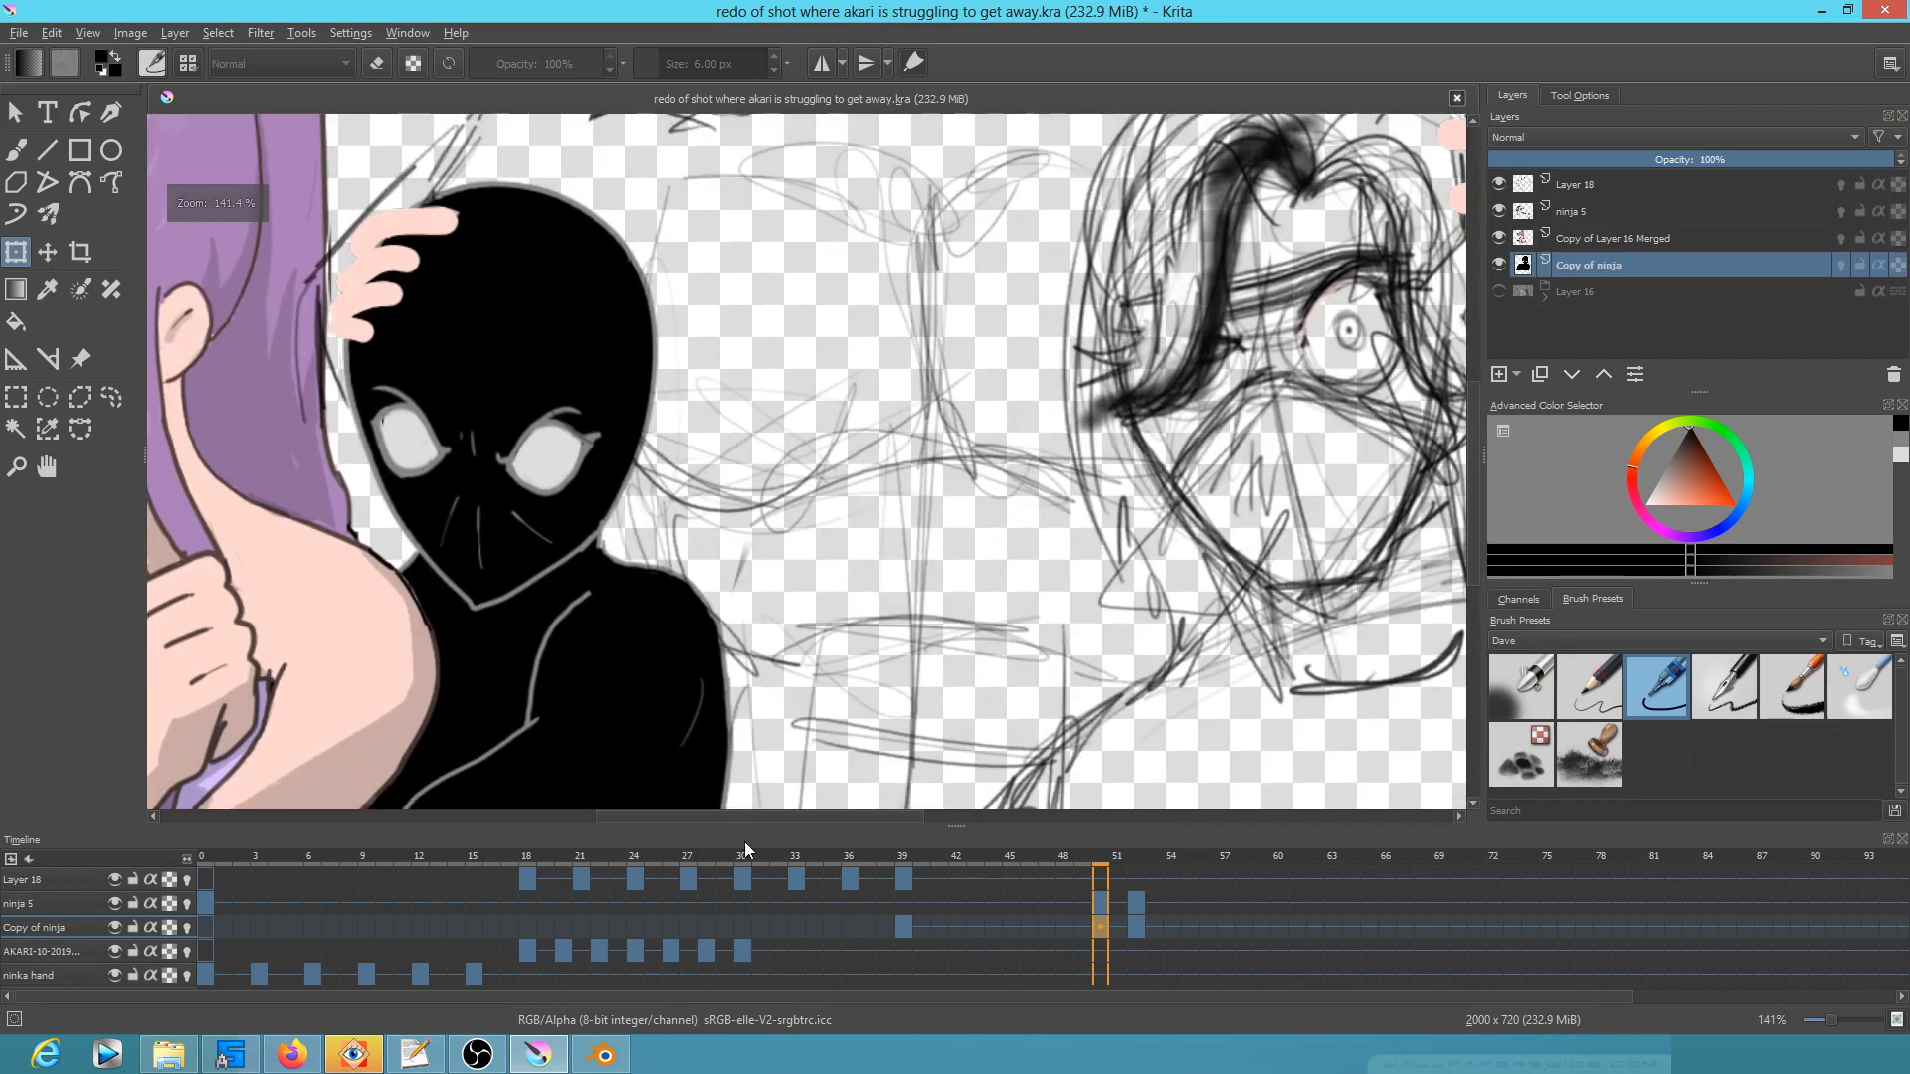
Step: Play back the animation to check the widened eyes, stop at frame 36, and save the document
{"action": "left_click", "coordinate": [843, 855]}
{"action": "key", "text": "space"}
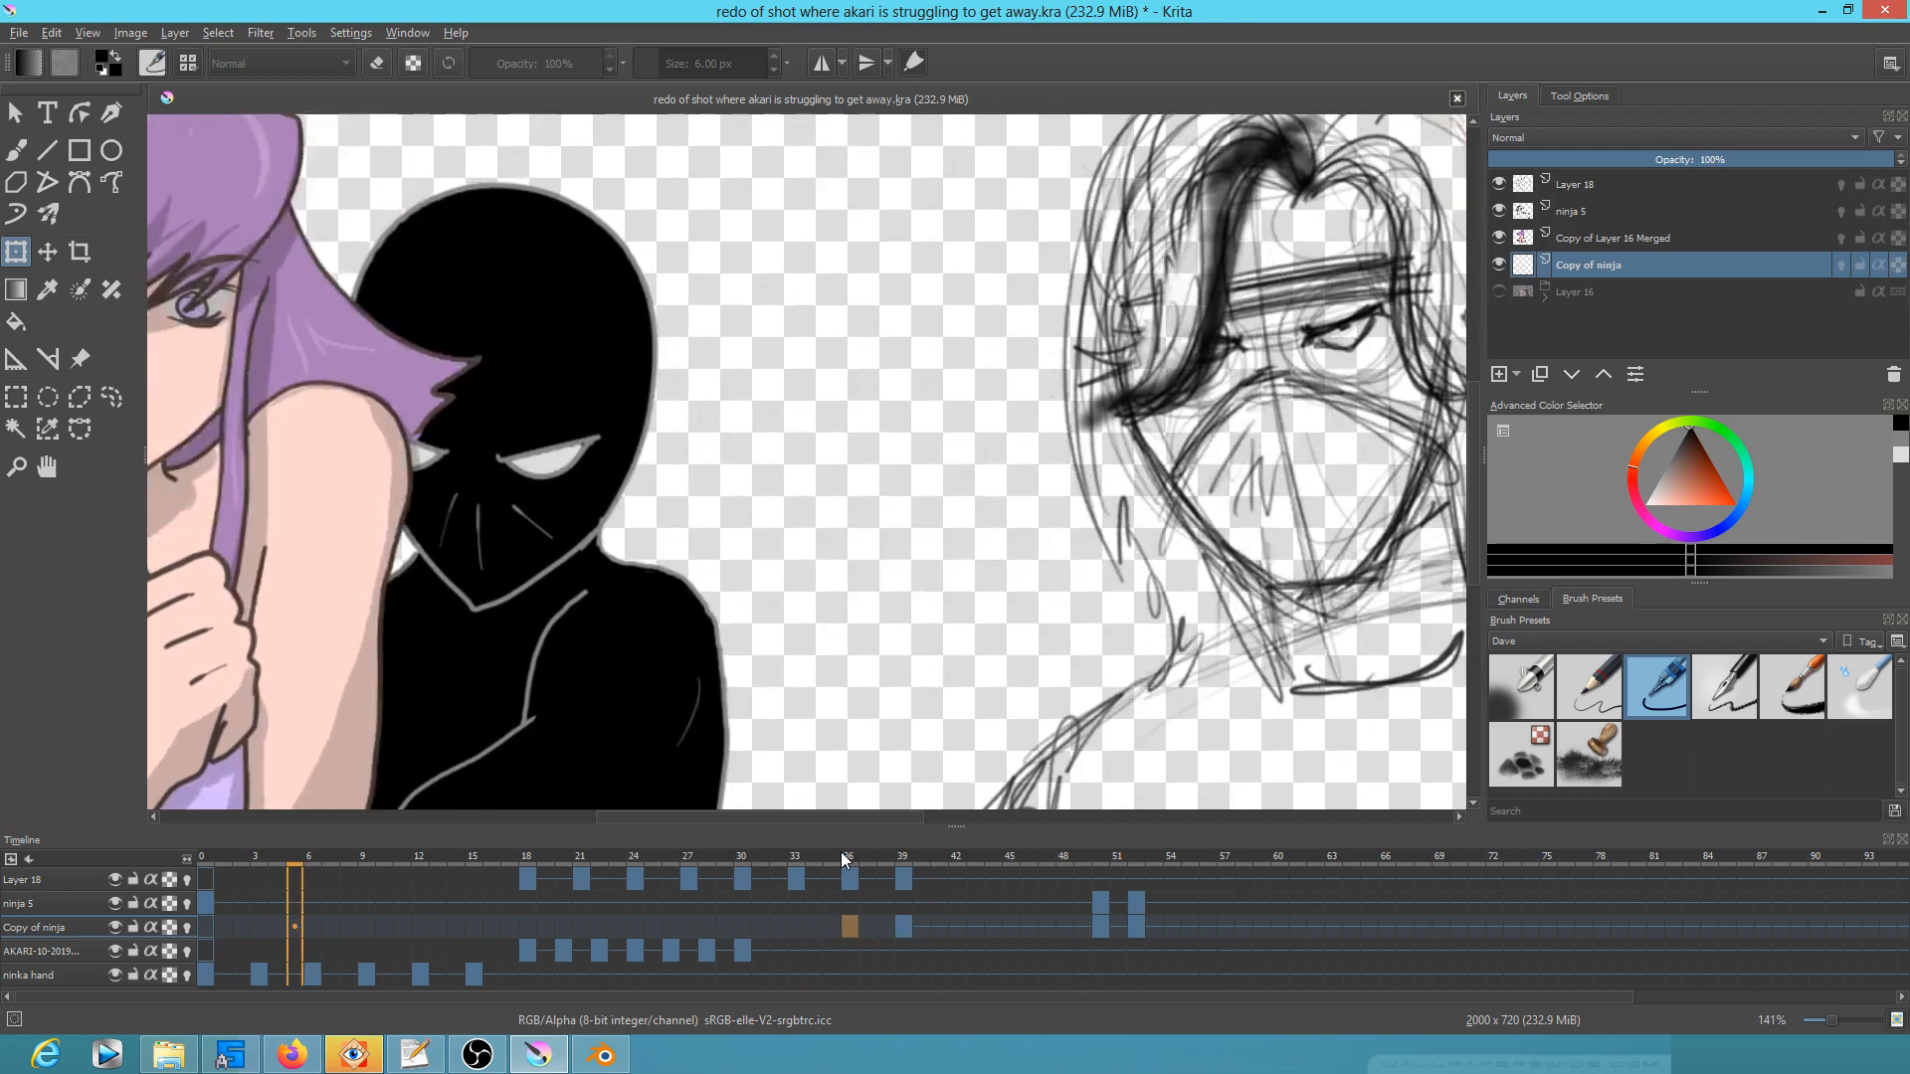
{"action": "left_click", "coordinate": [843, 857]}
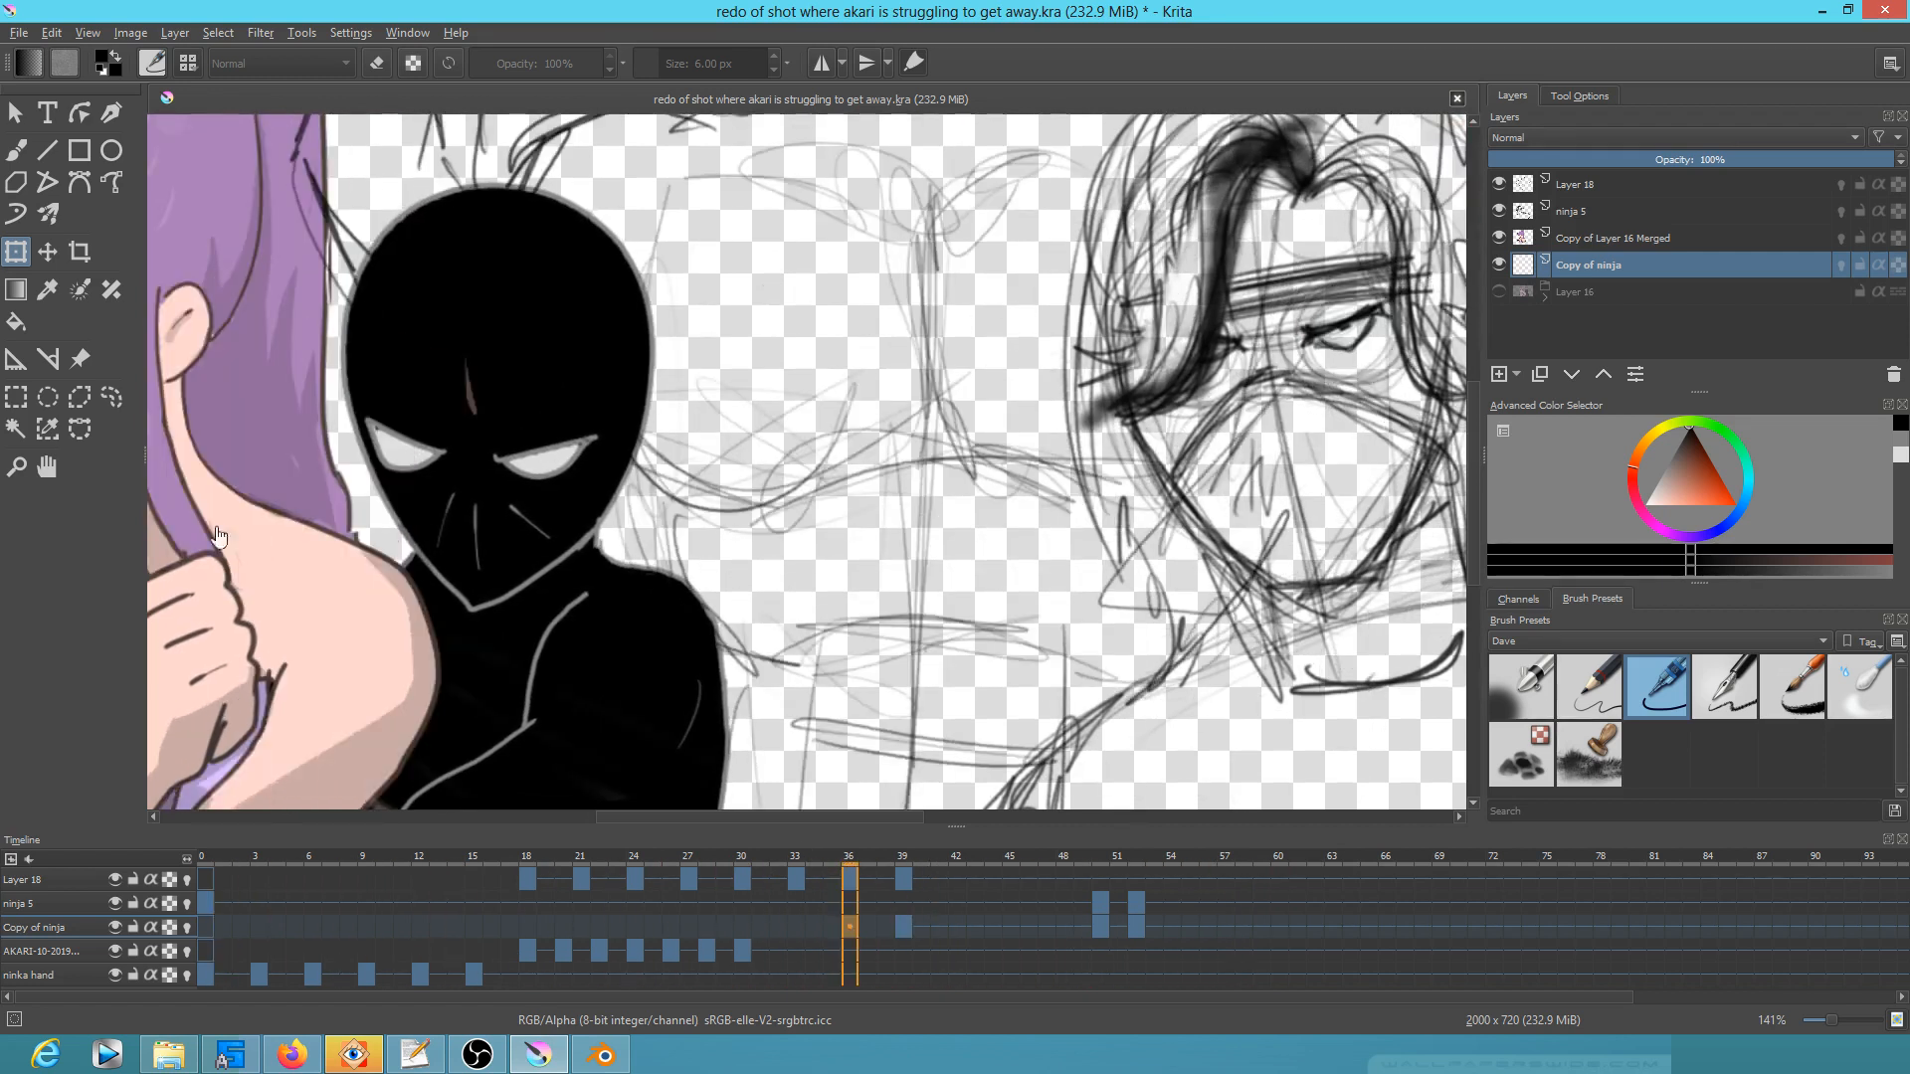
{"action": "left_click", "coordinate": [18, 33]}
{"action": "left_click", "coordinate": [46, 125]}
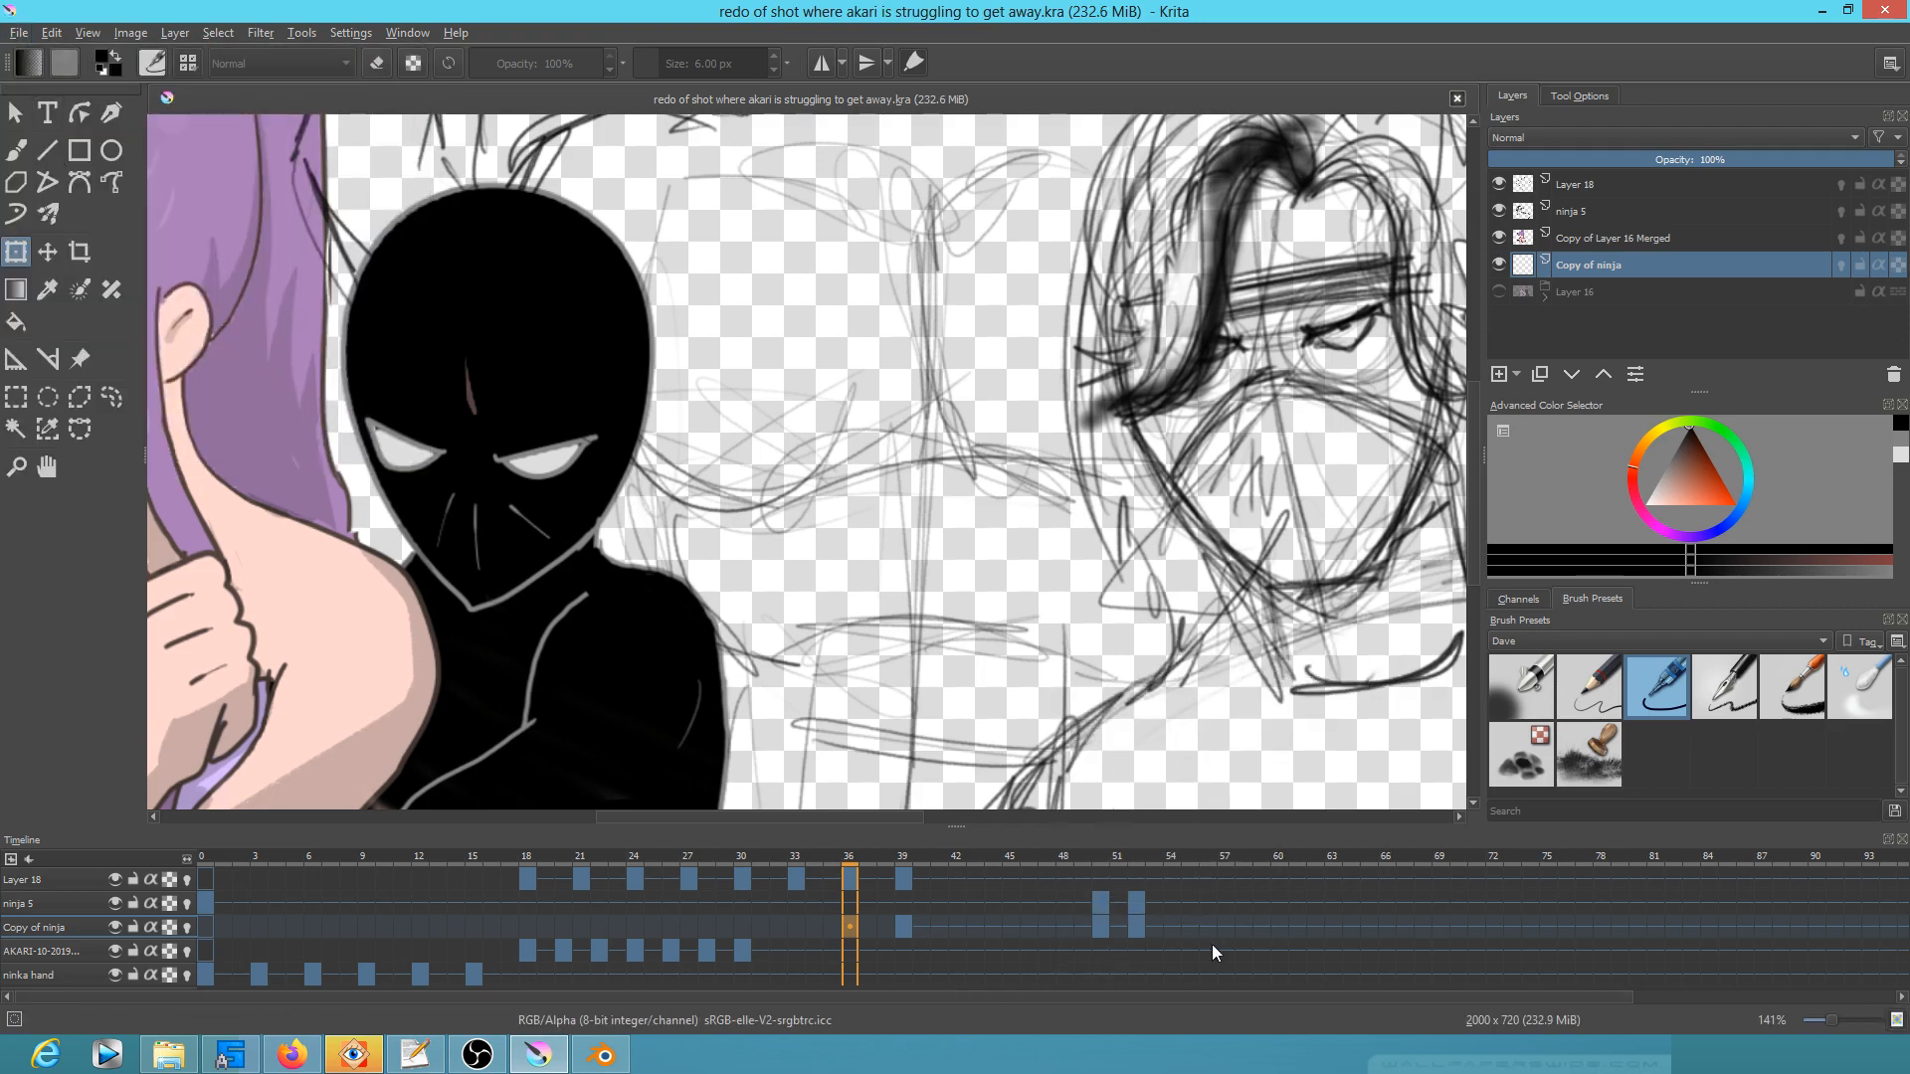
{"action": "left_click", "coordinate": [1139, 863]}
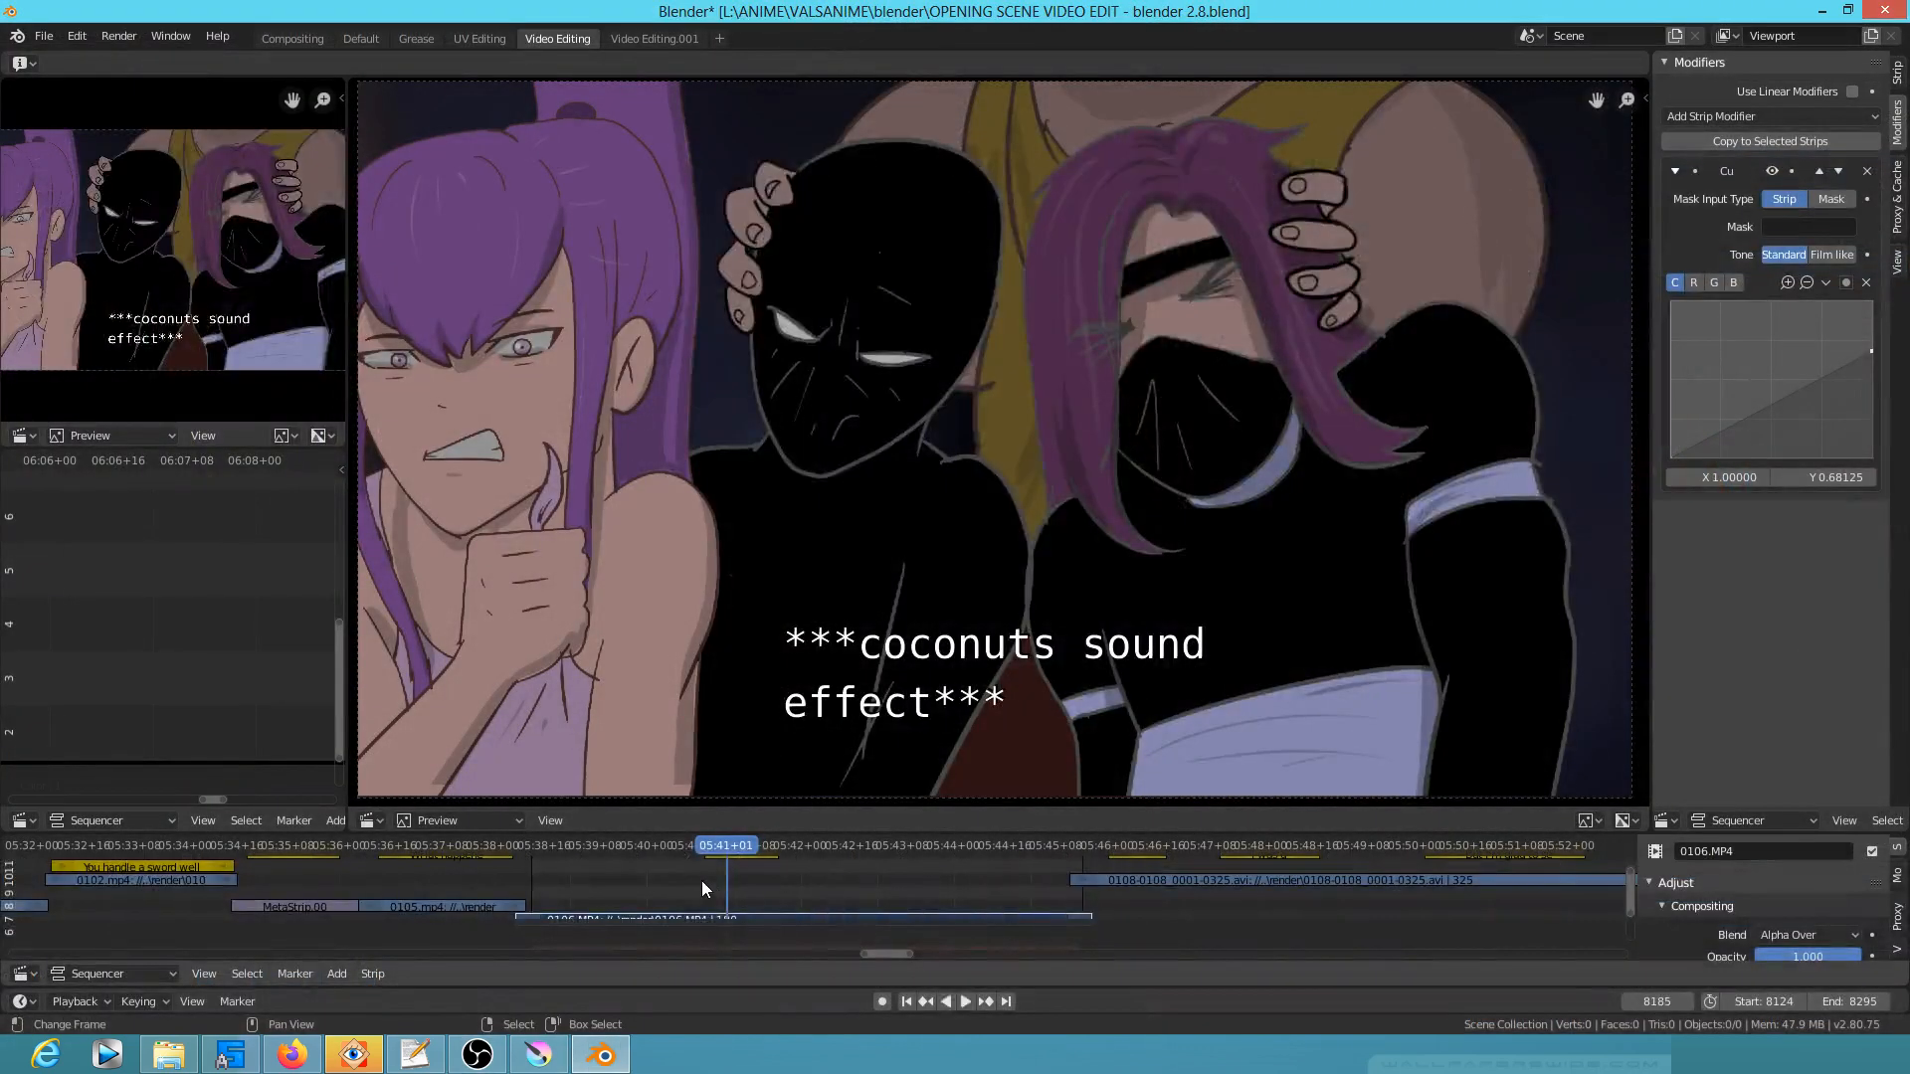
Step: Switch to Blender and play the 0106.MP4 shot in the sequencer, stopping at frame 8155
{"action": "key", "text": "Escape"}
{"action": "scroll", "coordinate": [688, 885], "scroll_direction": "up", "scroll_amount": 3}
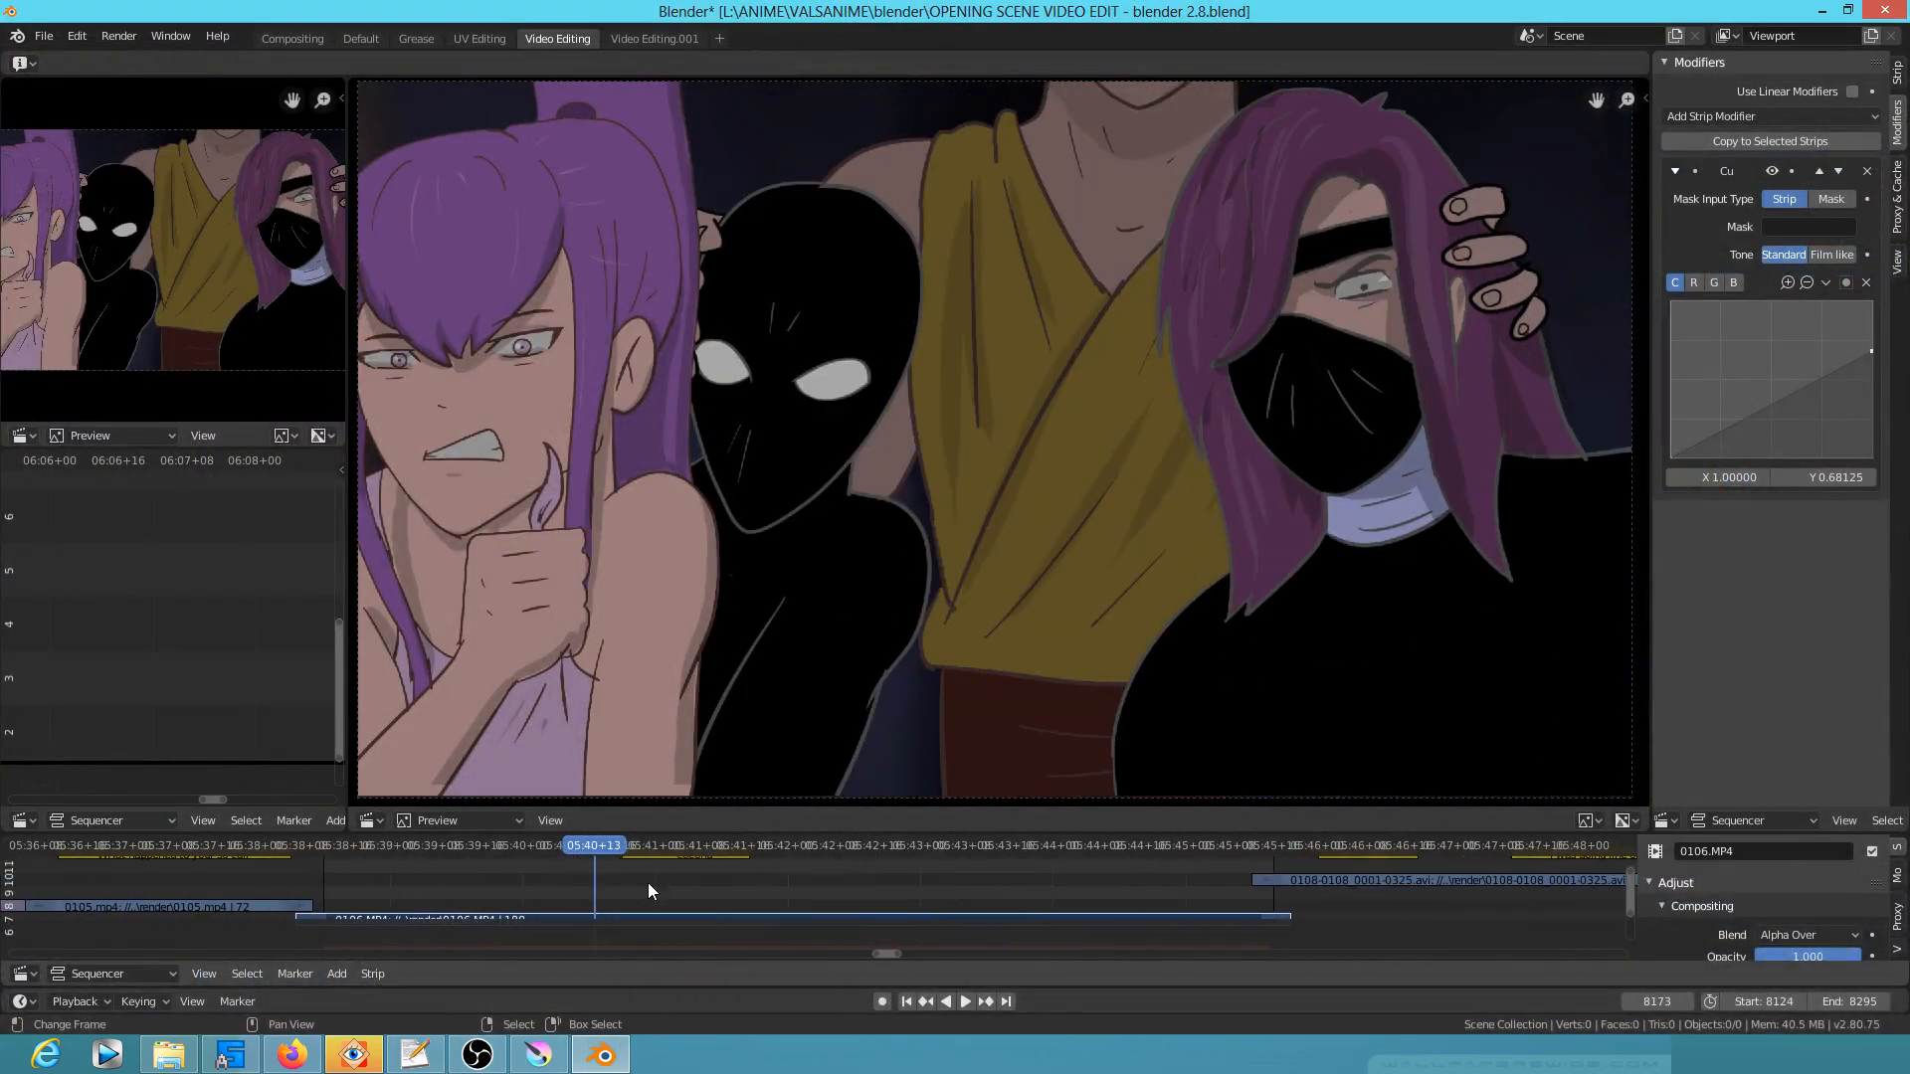
{"action": "key", "text": "space"}
{"action": "left_click", "coordinate": [584, 883]}
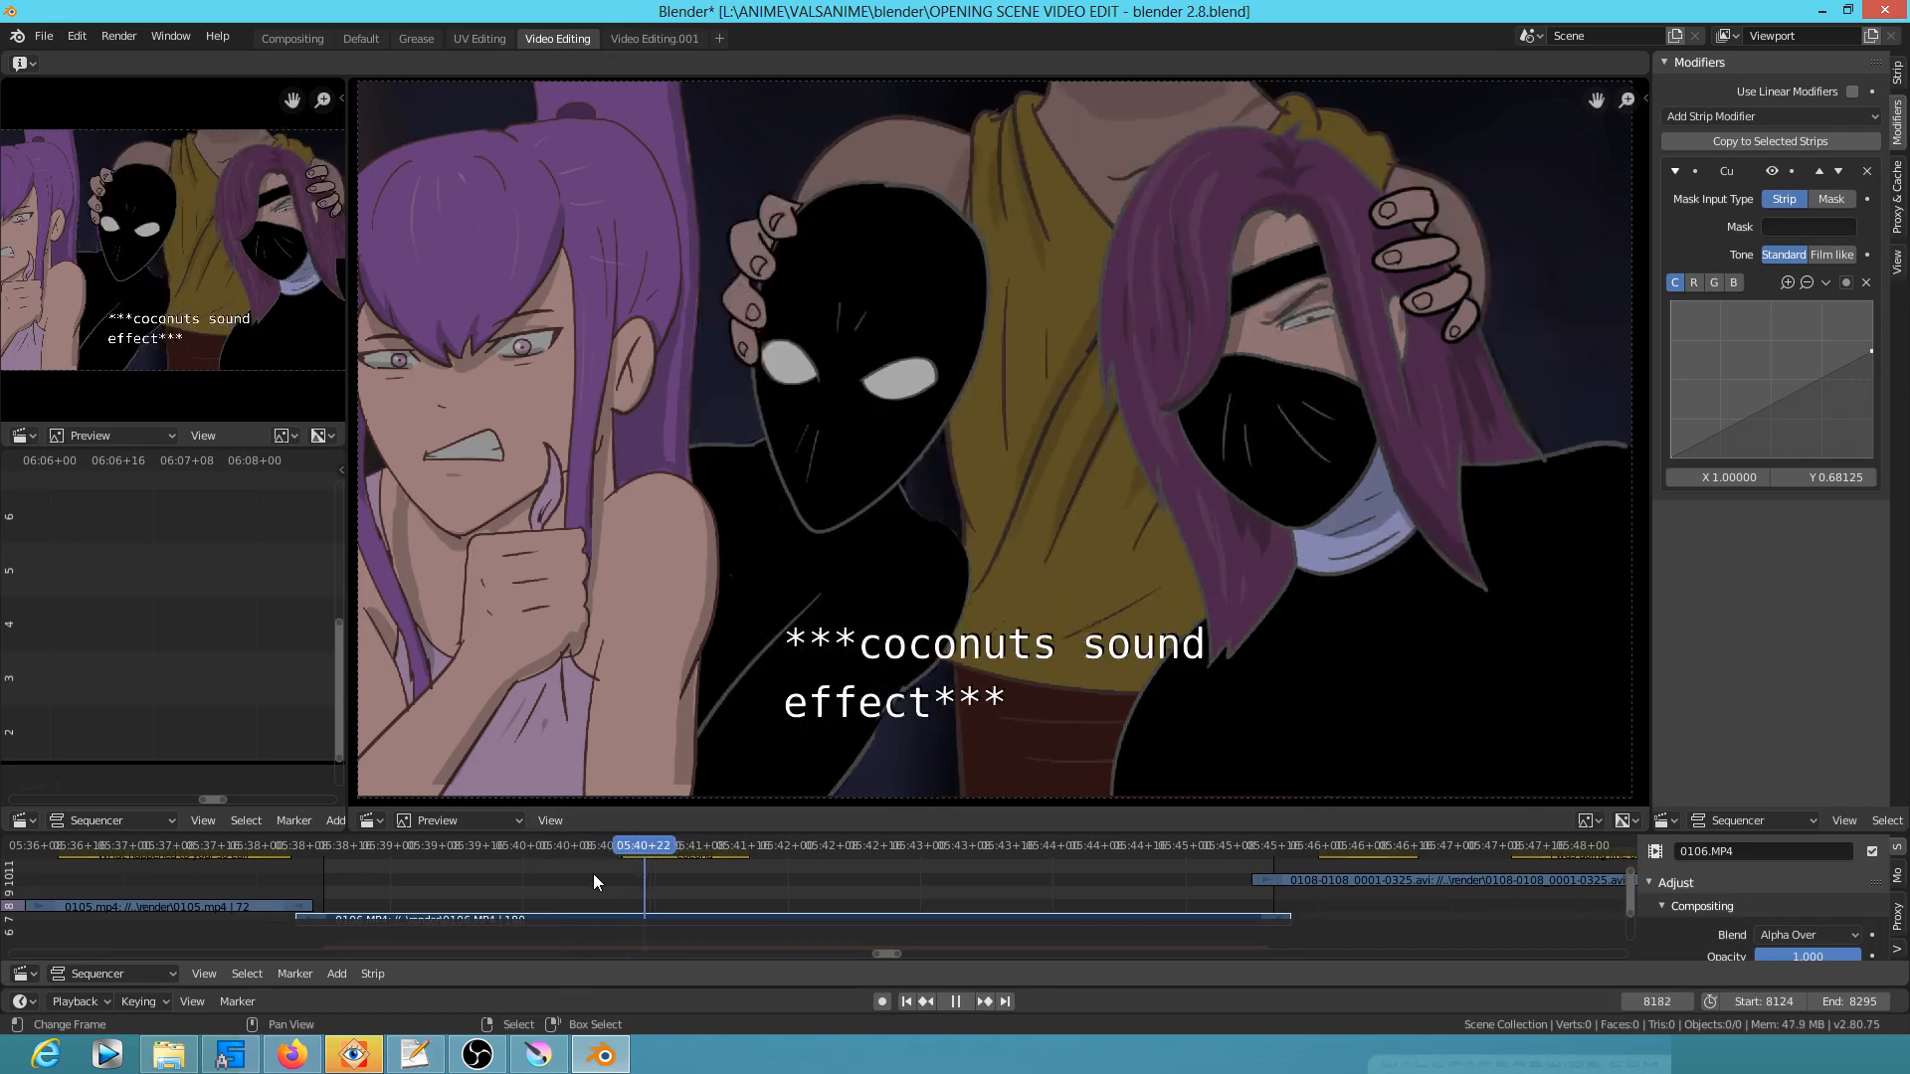
{"action": "left_click", "coordinate": [607, 874]}
{"action": "left_click", "coordinate": [522, 864]}
{"action": "key", "text": "space"}
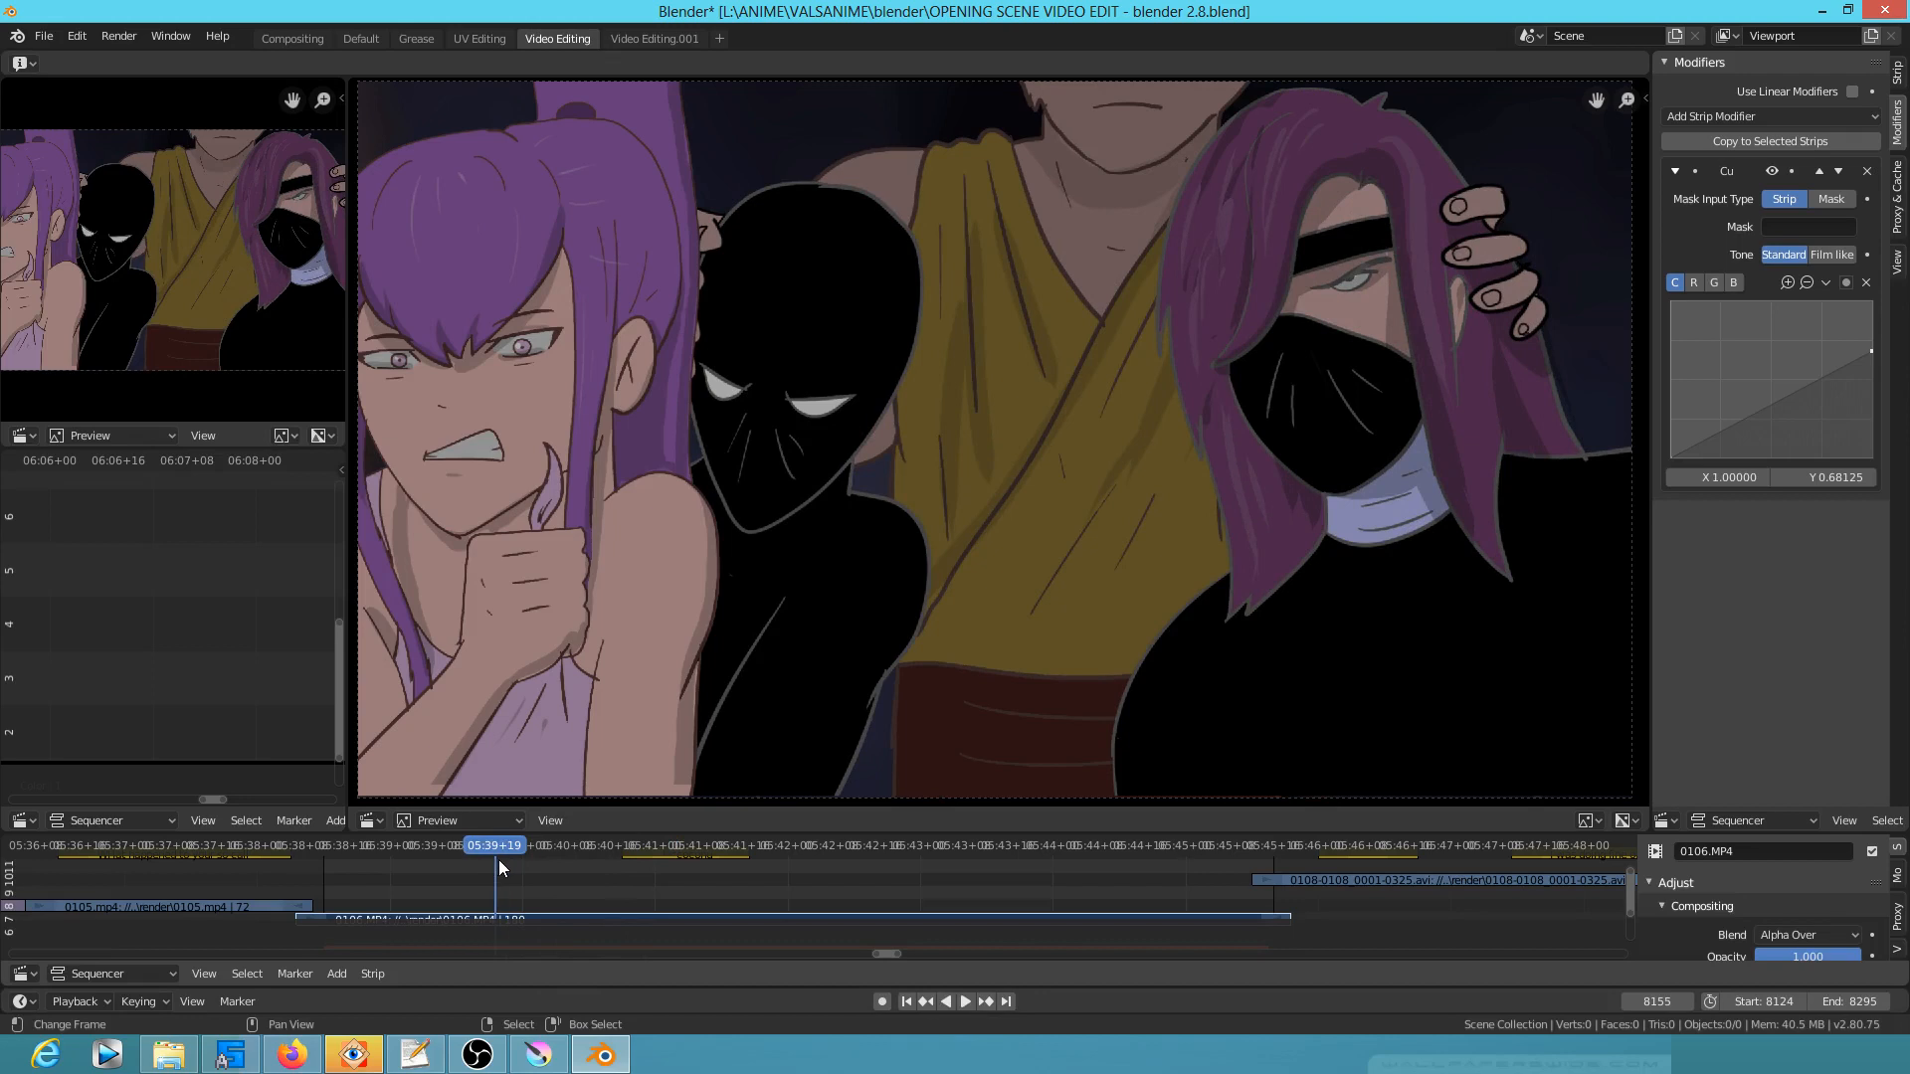
Step: Step forward frame by frame from 8155 to 8195 to examine how the ninjas' eyes and heads change during the collision
{"action": "key", "text": "Right"}
{"action": "key", "text": "Right"}
{"action": "key", "text": "Right"}
{"action": "key", "text": "Right"}
{"action": "key", "text": "Right"}
{"action": "key", "text": "Right"}
{"action": "key", "text": "Right"}
{"action": "key", "text": "Right"}
{"action": "key", "text": "Right"}
{"action": "key", "text": "Right"}
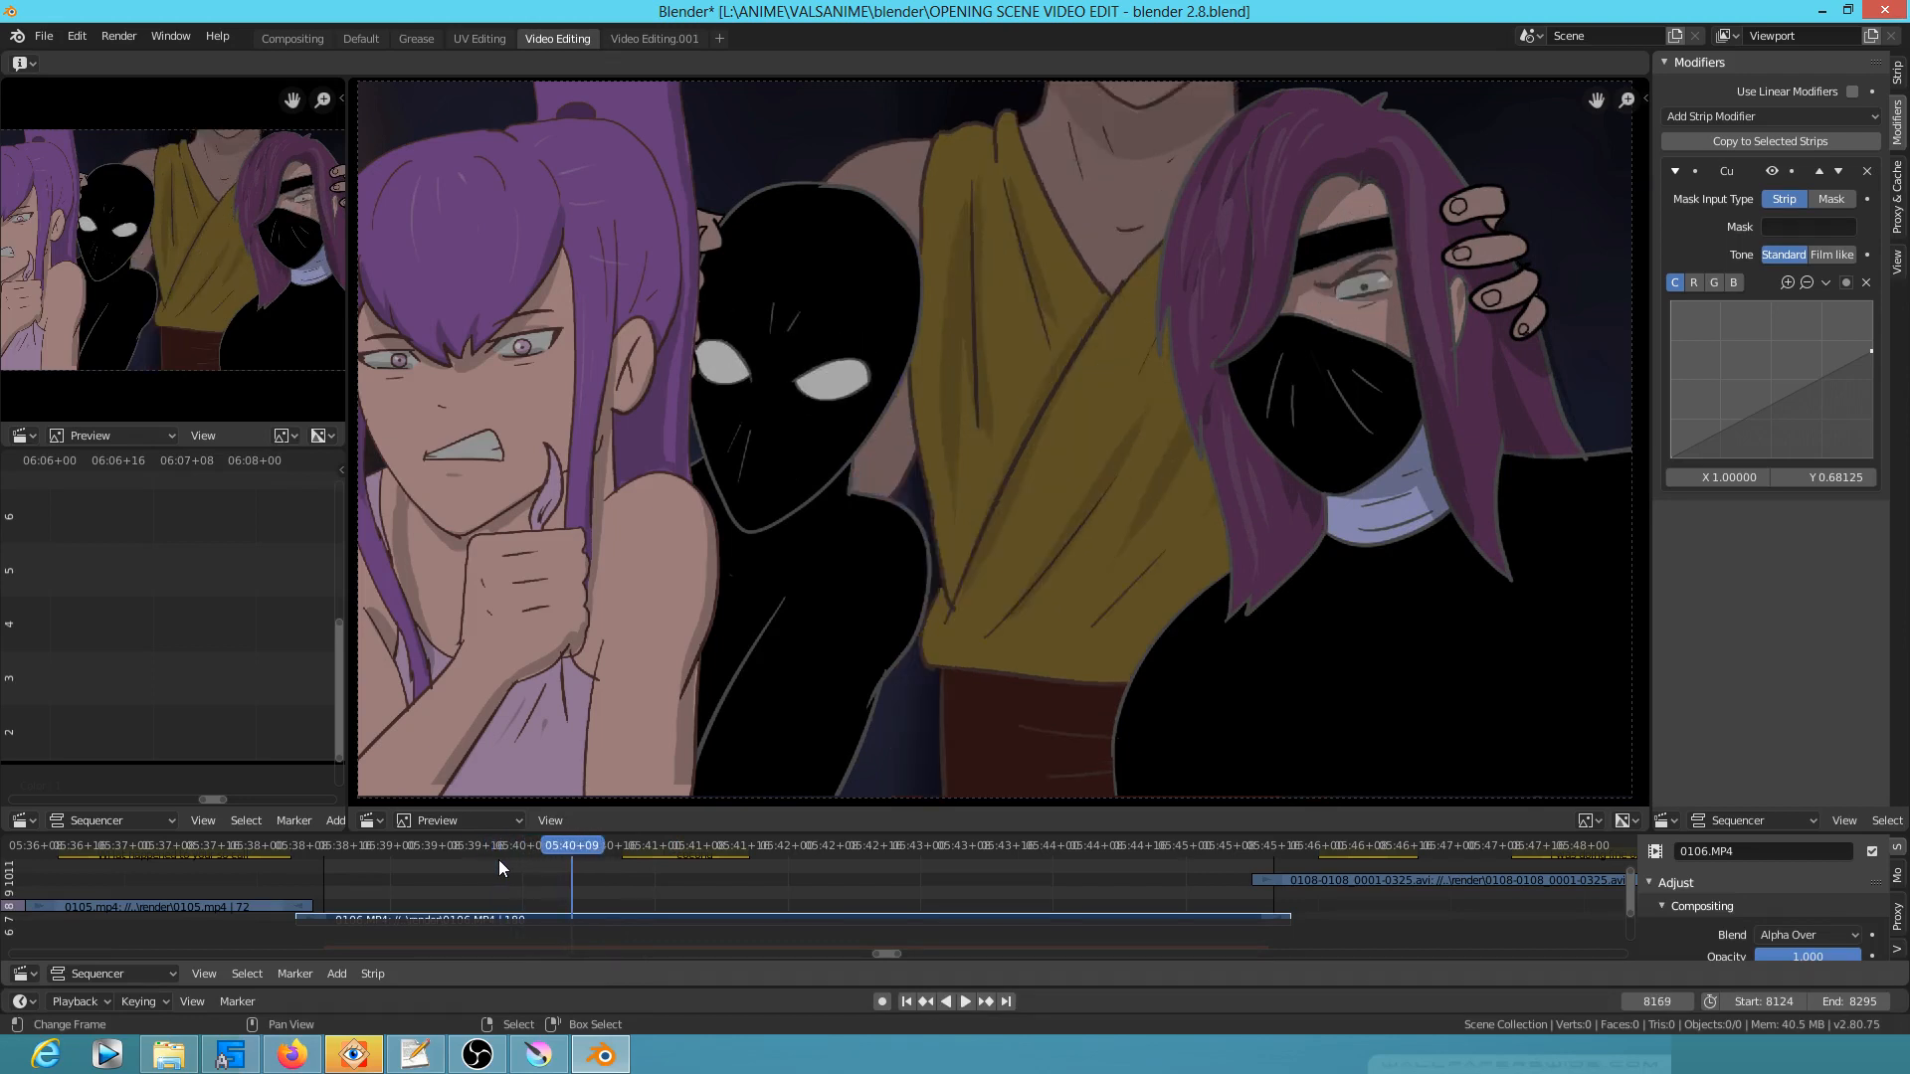
{"action": "key", "text": "Right"}
{"action": "key", "text": "Right"}
{"action": "key", "text": "Right"}
{"action": "key", "text": "Right"}
{"action": "key", "text": "Right"}
{"action": "key", "text": "Right"}
{"action": "key", "text": "Right"}
{"action": "key", "text": "Right"}
{"action": "key", "text": "Right"}
{"action": "key", "text": "Right"}
{"action": "key", "text": "Right"}
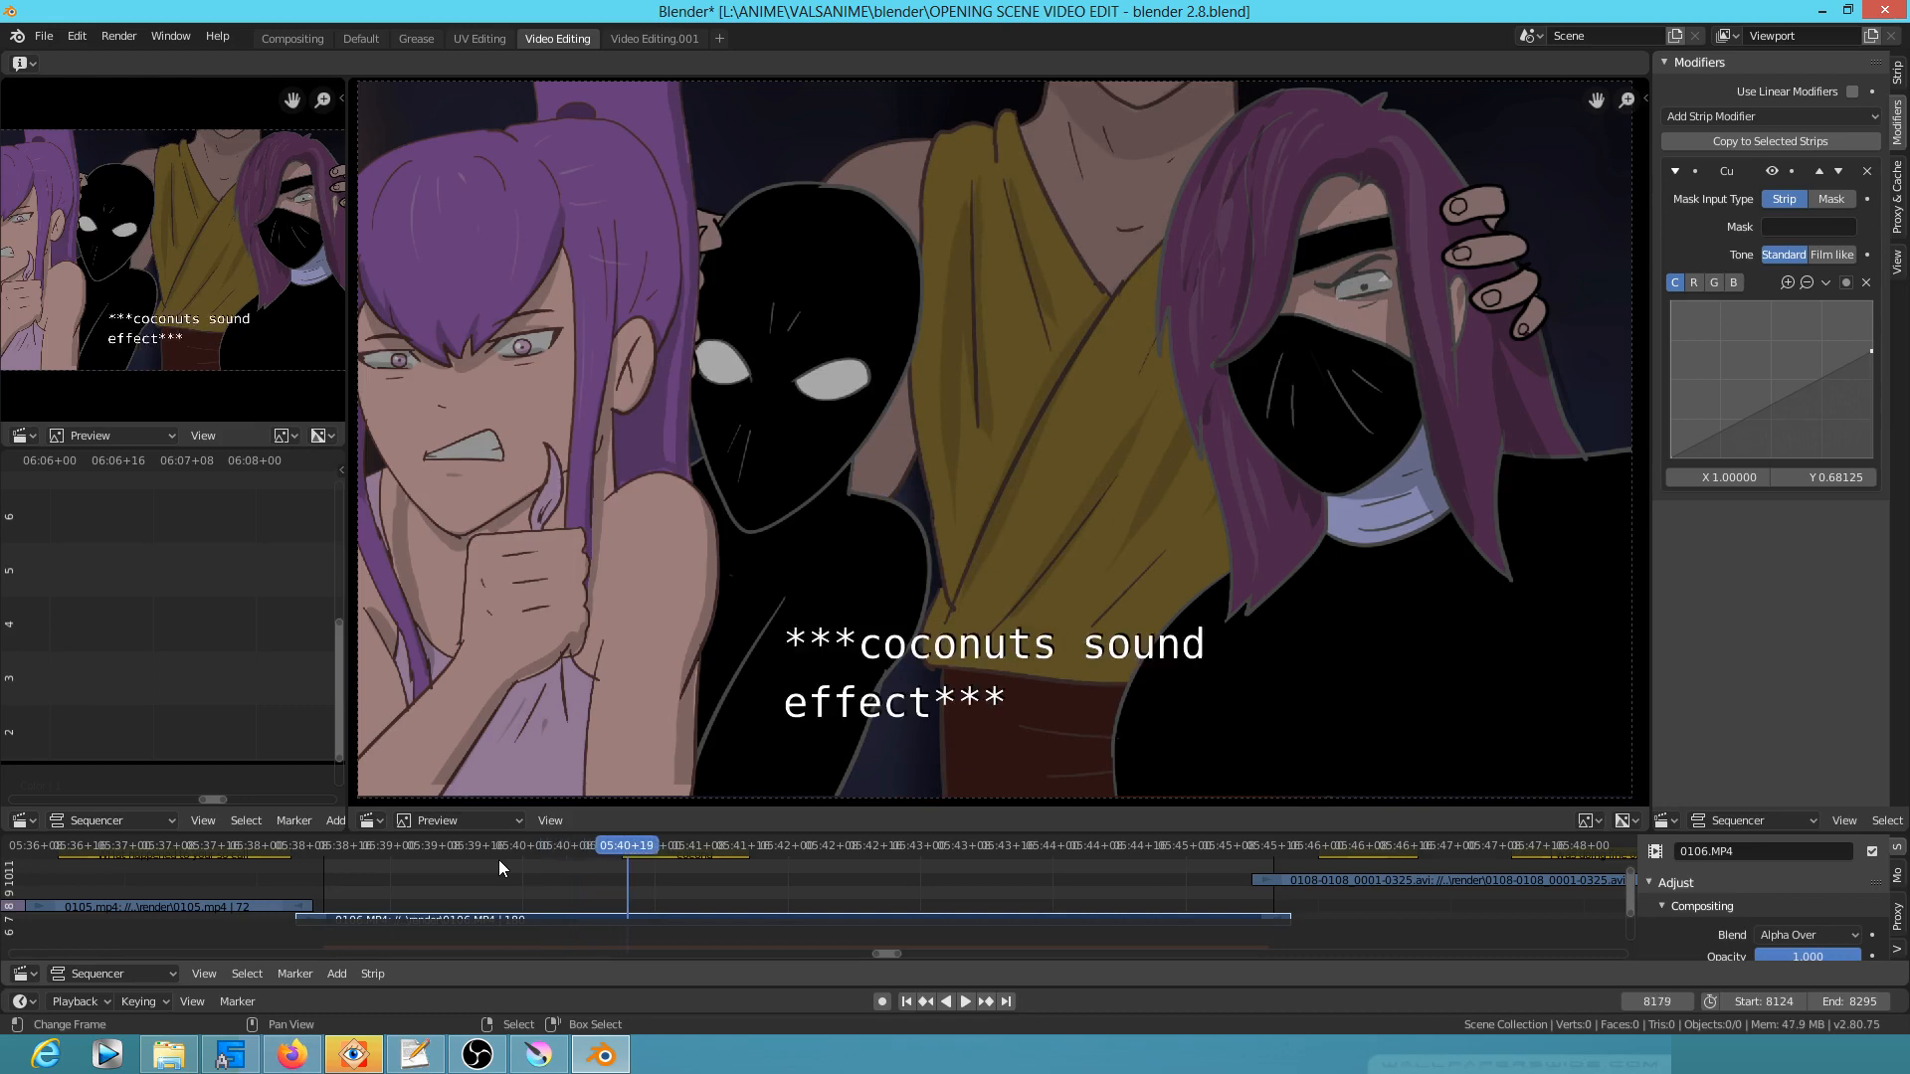
{"action": "key", "text": "Right"}
{"action": "key", "text": "Right"}
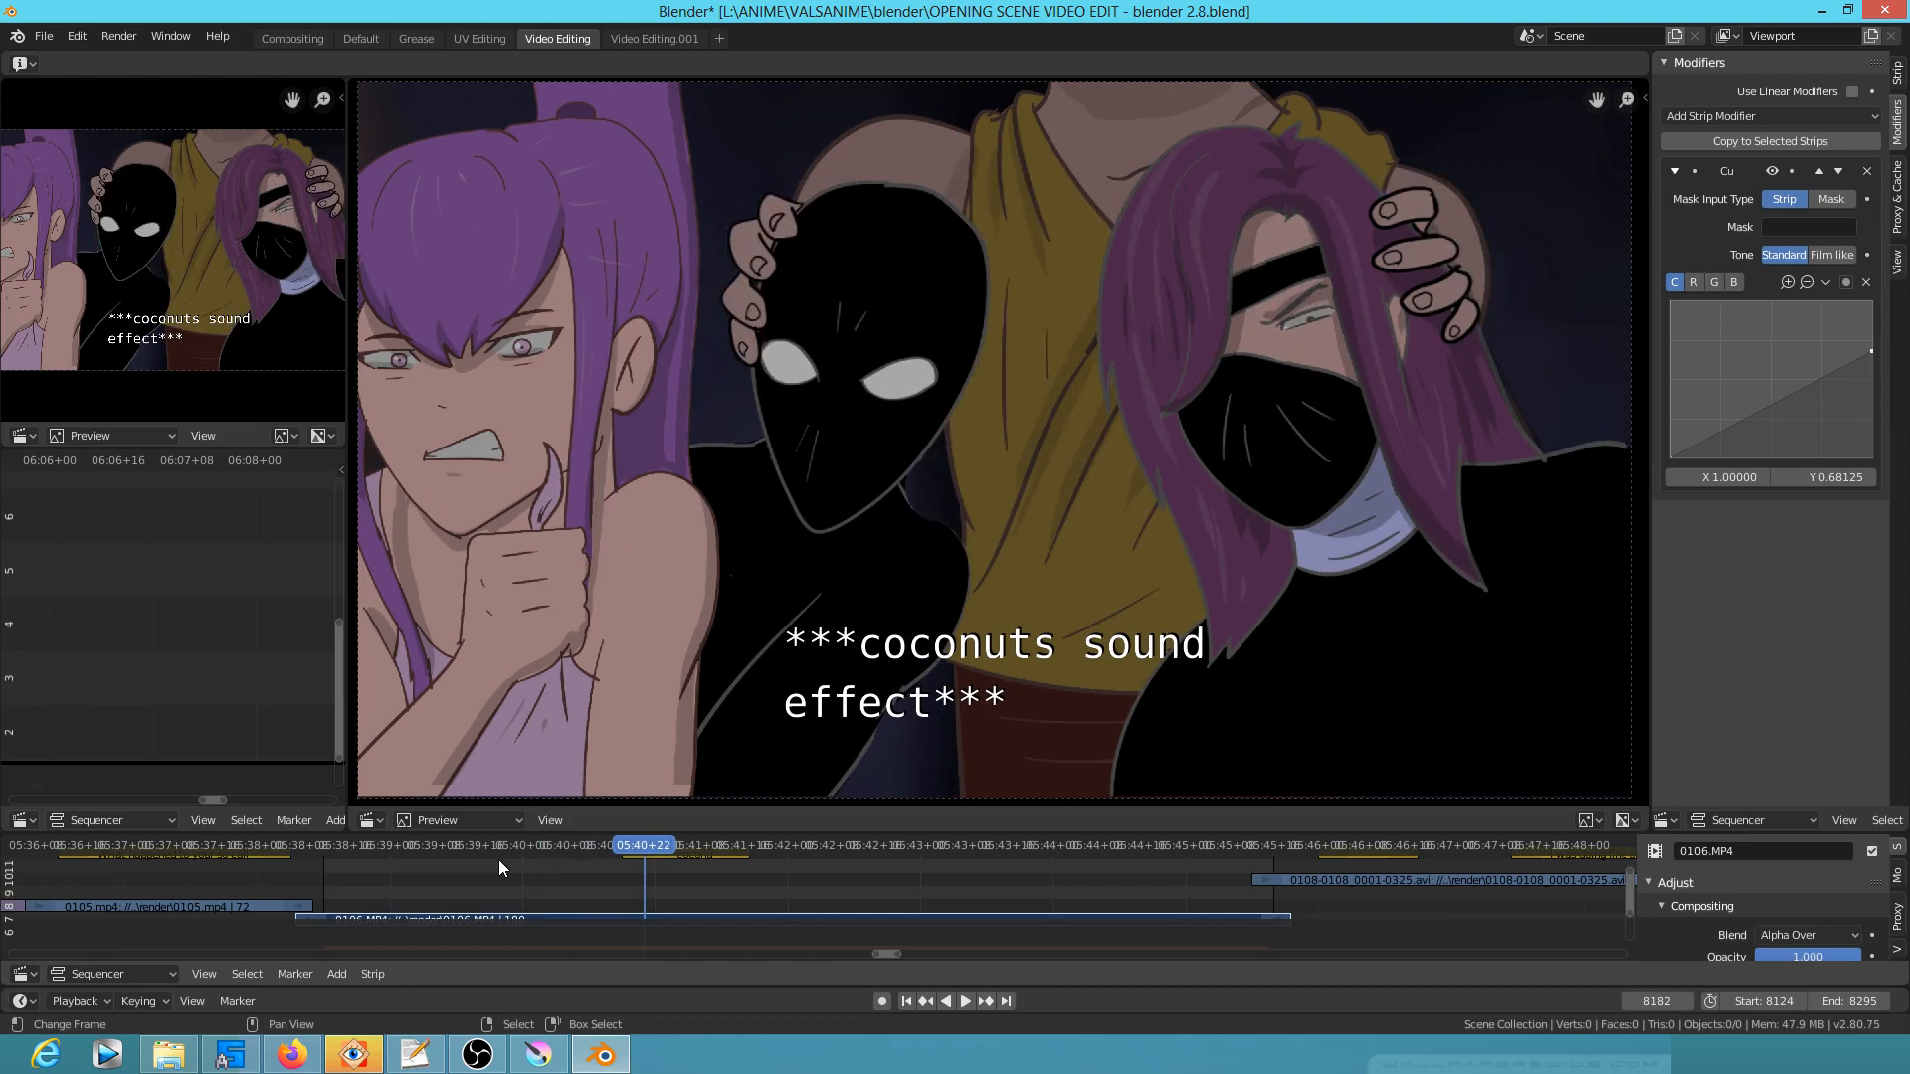
{"action": "key", "text": "Right"}
{"action": "key", "text": "Right"}
{"action": "key", "text": "Right"}
{"action": "key", "text": "Right"}
{"action": "key", "text": "Right"}
{"action": "key", "text": "Right"}
{"action": "key", "text": "Right"}
{"action": "key", "text": "Right"}
{"action": "key", "text": "Right"}
{"action": "key", "text": "Right"}
{"action": "key", "text": "Right"}
{"action": "key", "text": "Right"}
{"action": "key", "text": "Right"}
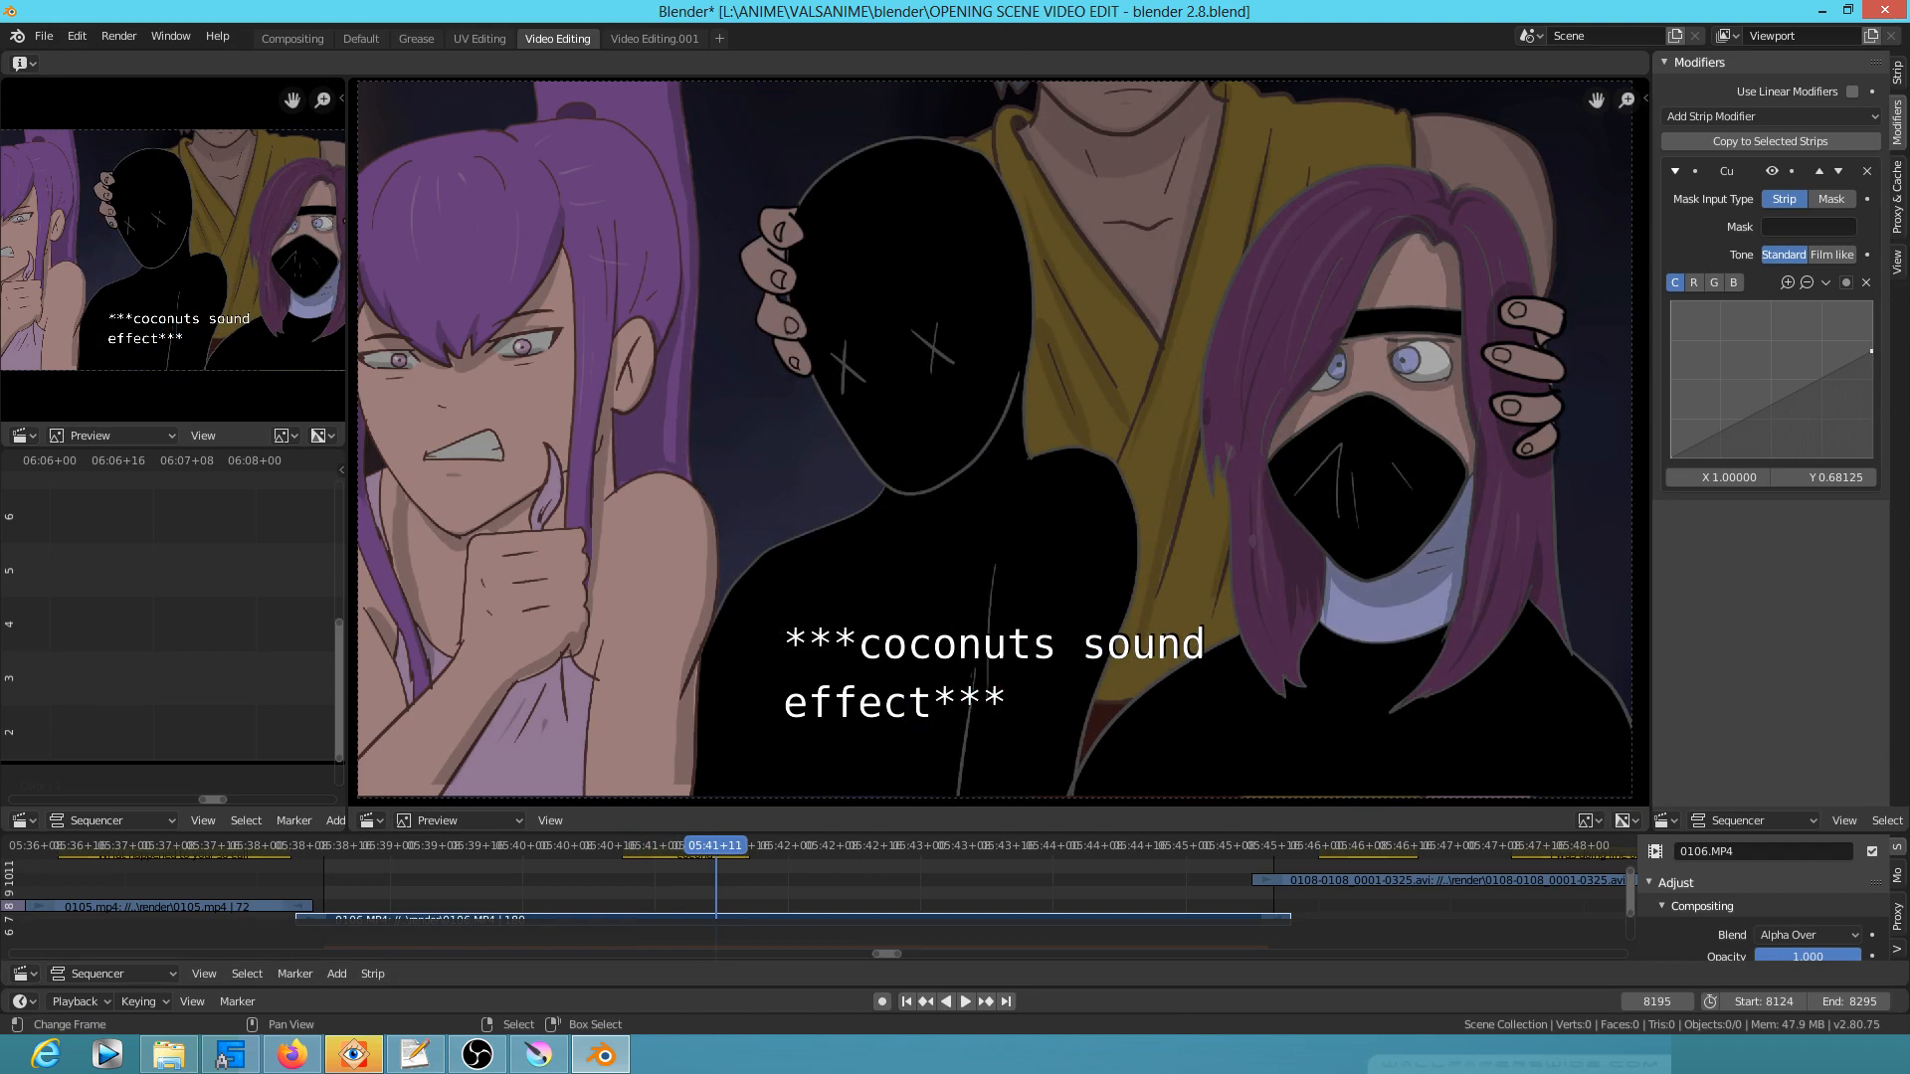
Step: Switch to Krita and scrub through the ninja keyframes at frames 50 and 52 up to frame 68
{"action": "key", "text": "alt+Tab"}
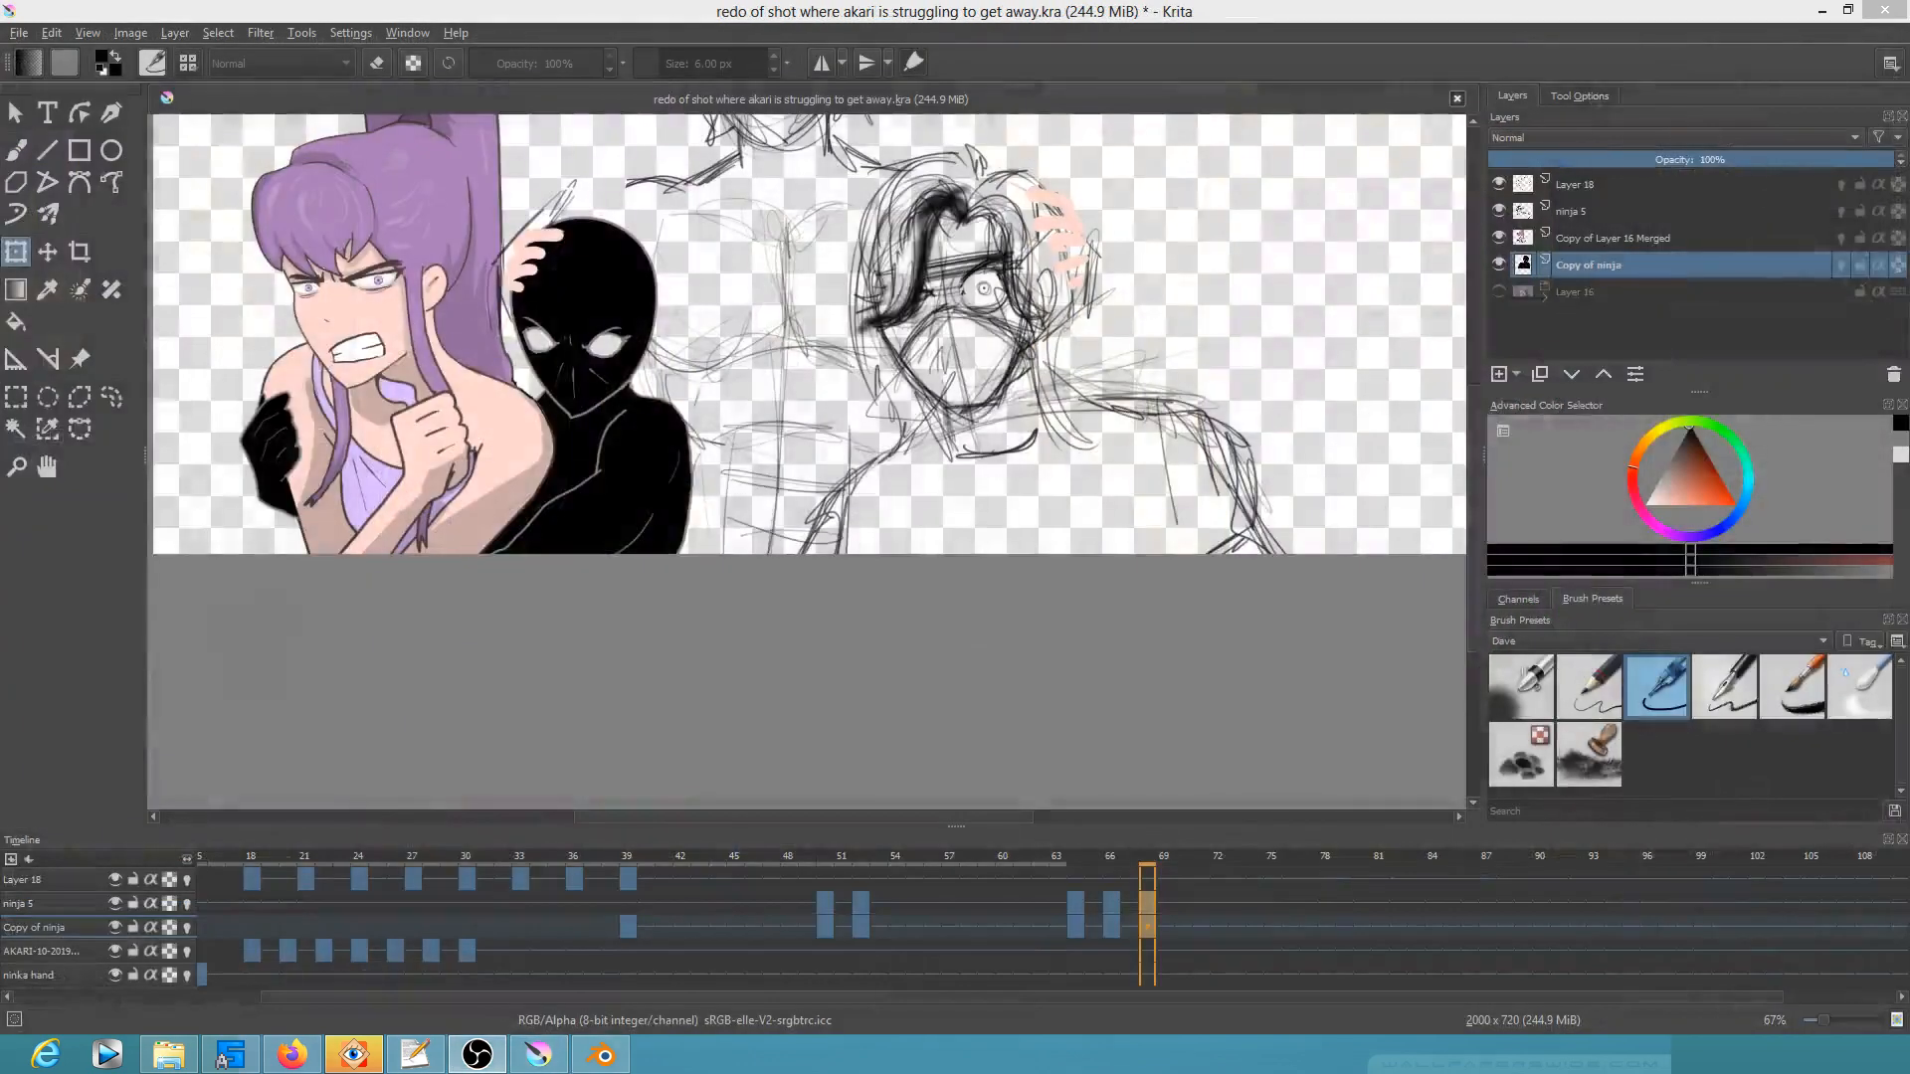
{"action": "left_click_drag", "start_coordinate": [962, 402], "coordinate": [987, 513]}
{"action": "left_click_drag", "start_coordinate": [772, 857], "coordinate": [818, 853]}
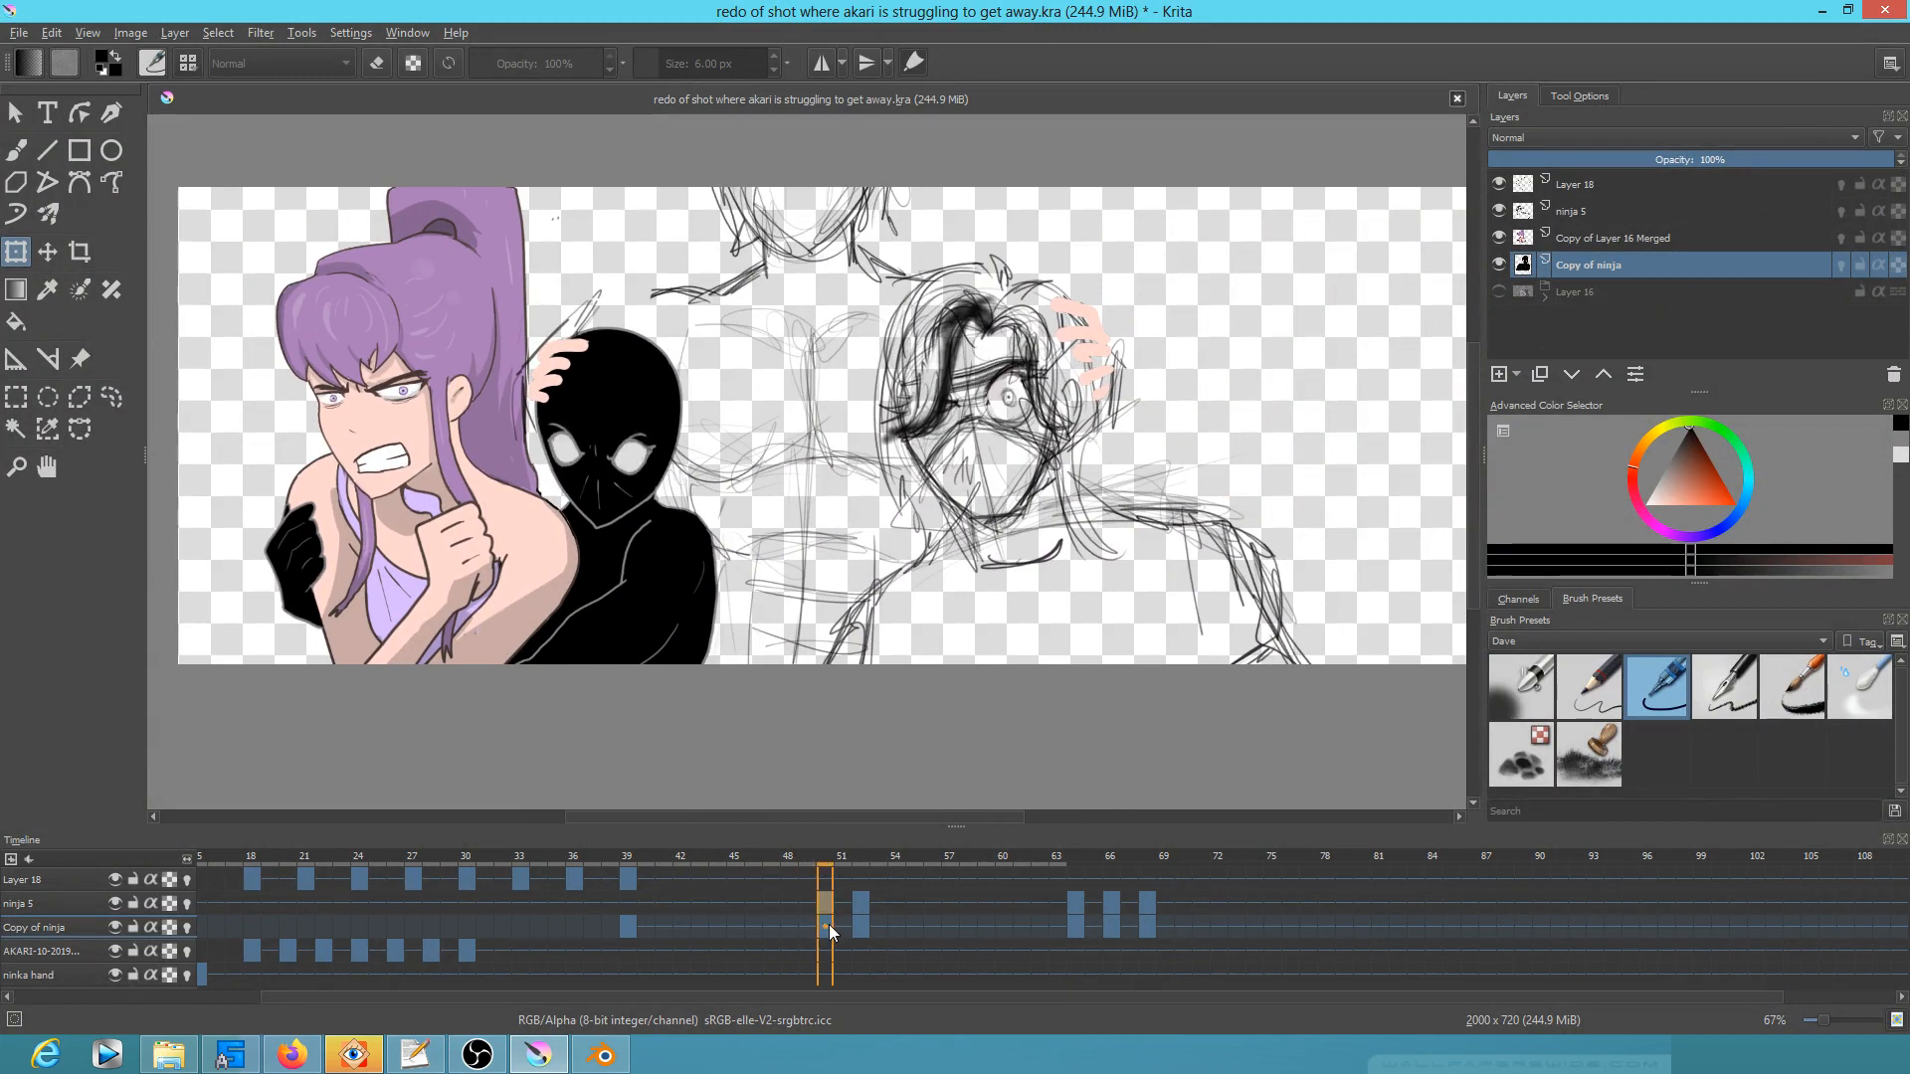
{"action": "mouse_move", "coordinate": [825, 861]}
{"action": "left_mouse_down"}
{"action": "mouse_move", "coordinate": [779, 851]}
{"action": "mouse_move", "coordinate": [864, 855]}
{"action": "left_mouse_up"}
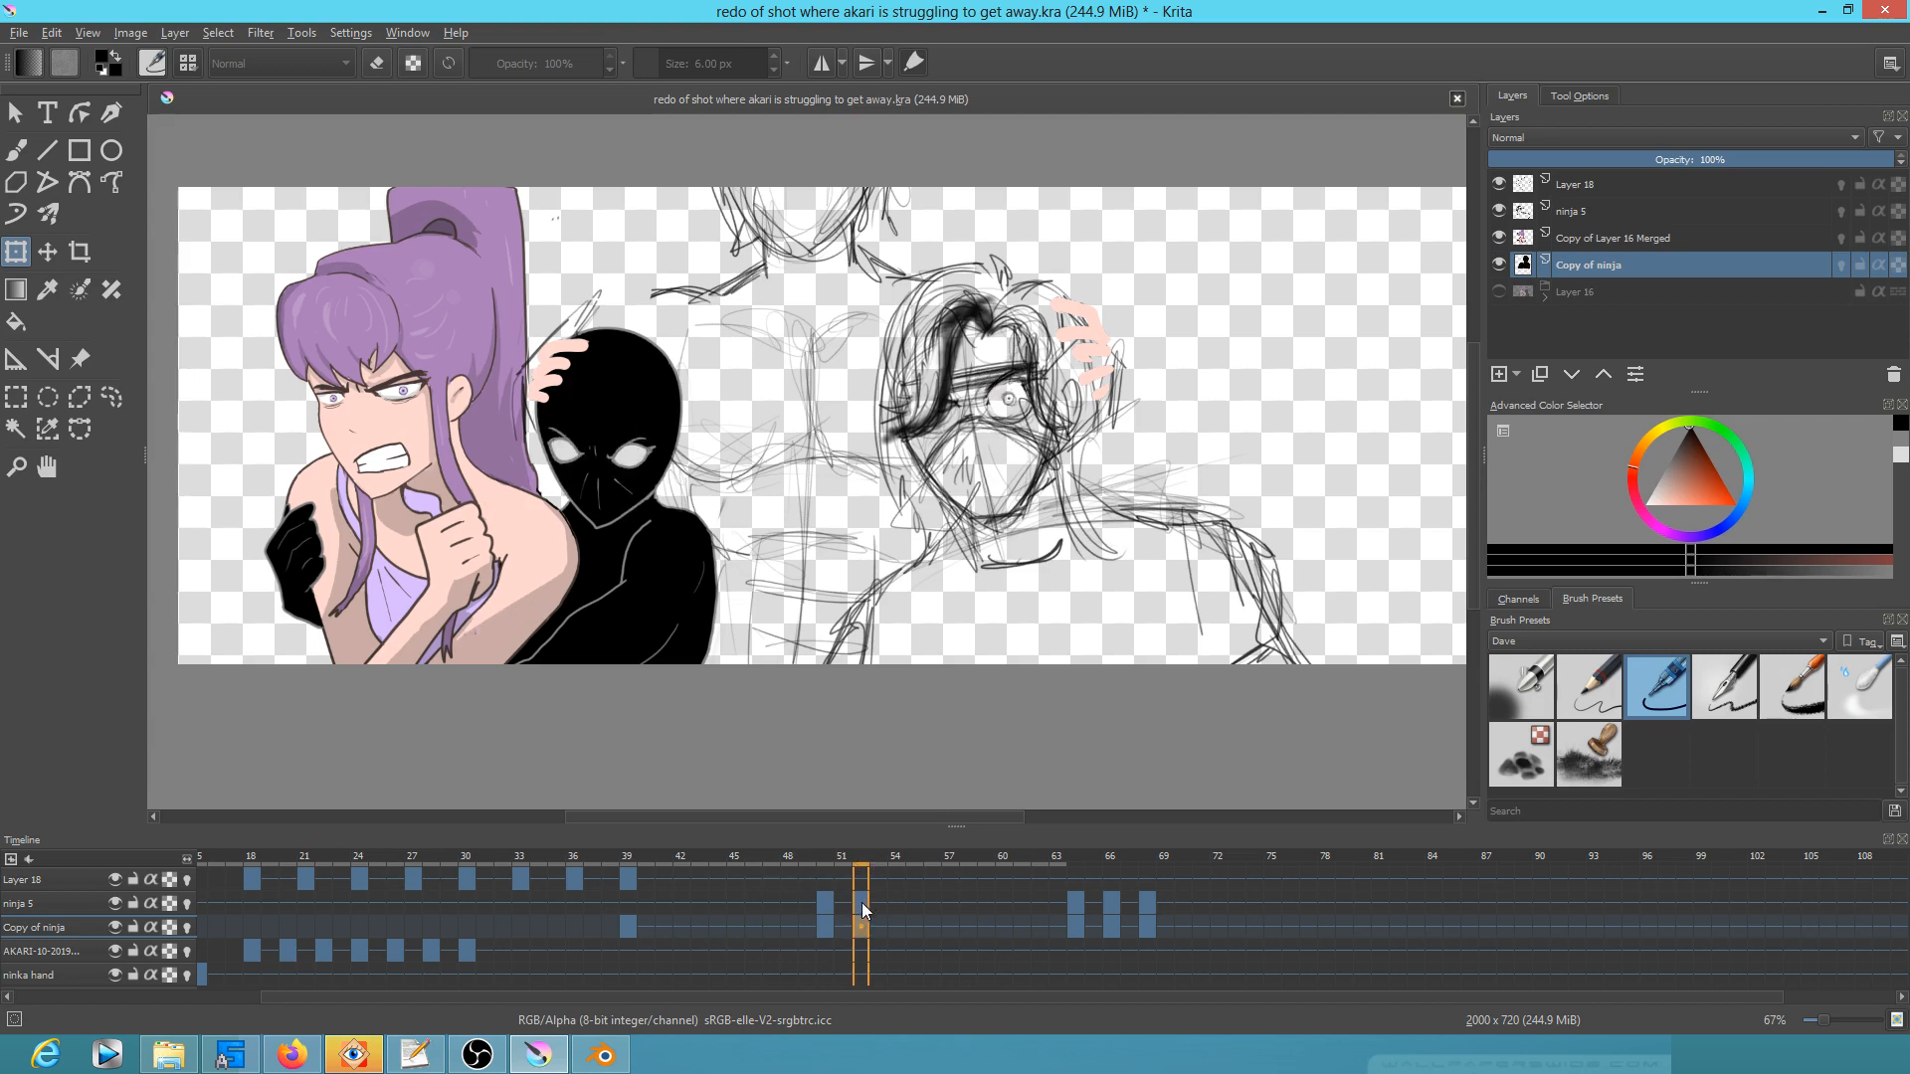
{"action": "left_click_drag", "start_coordinate": [861, 858], "coordinate": [1150, 856]}
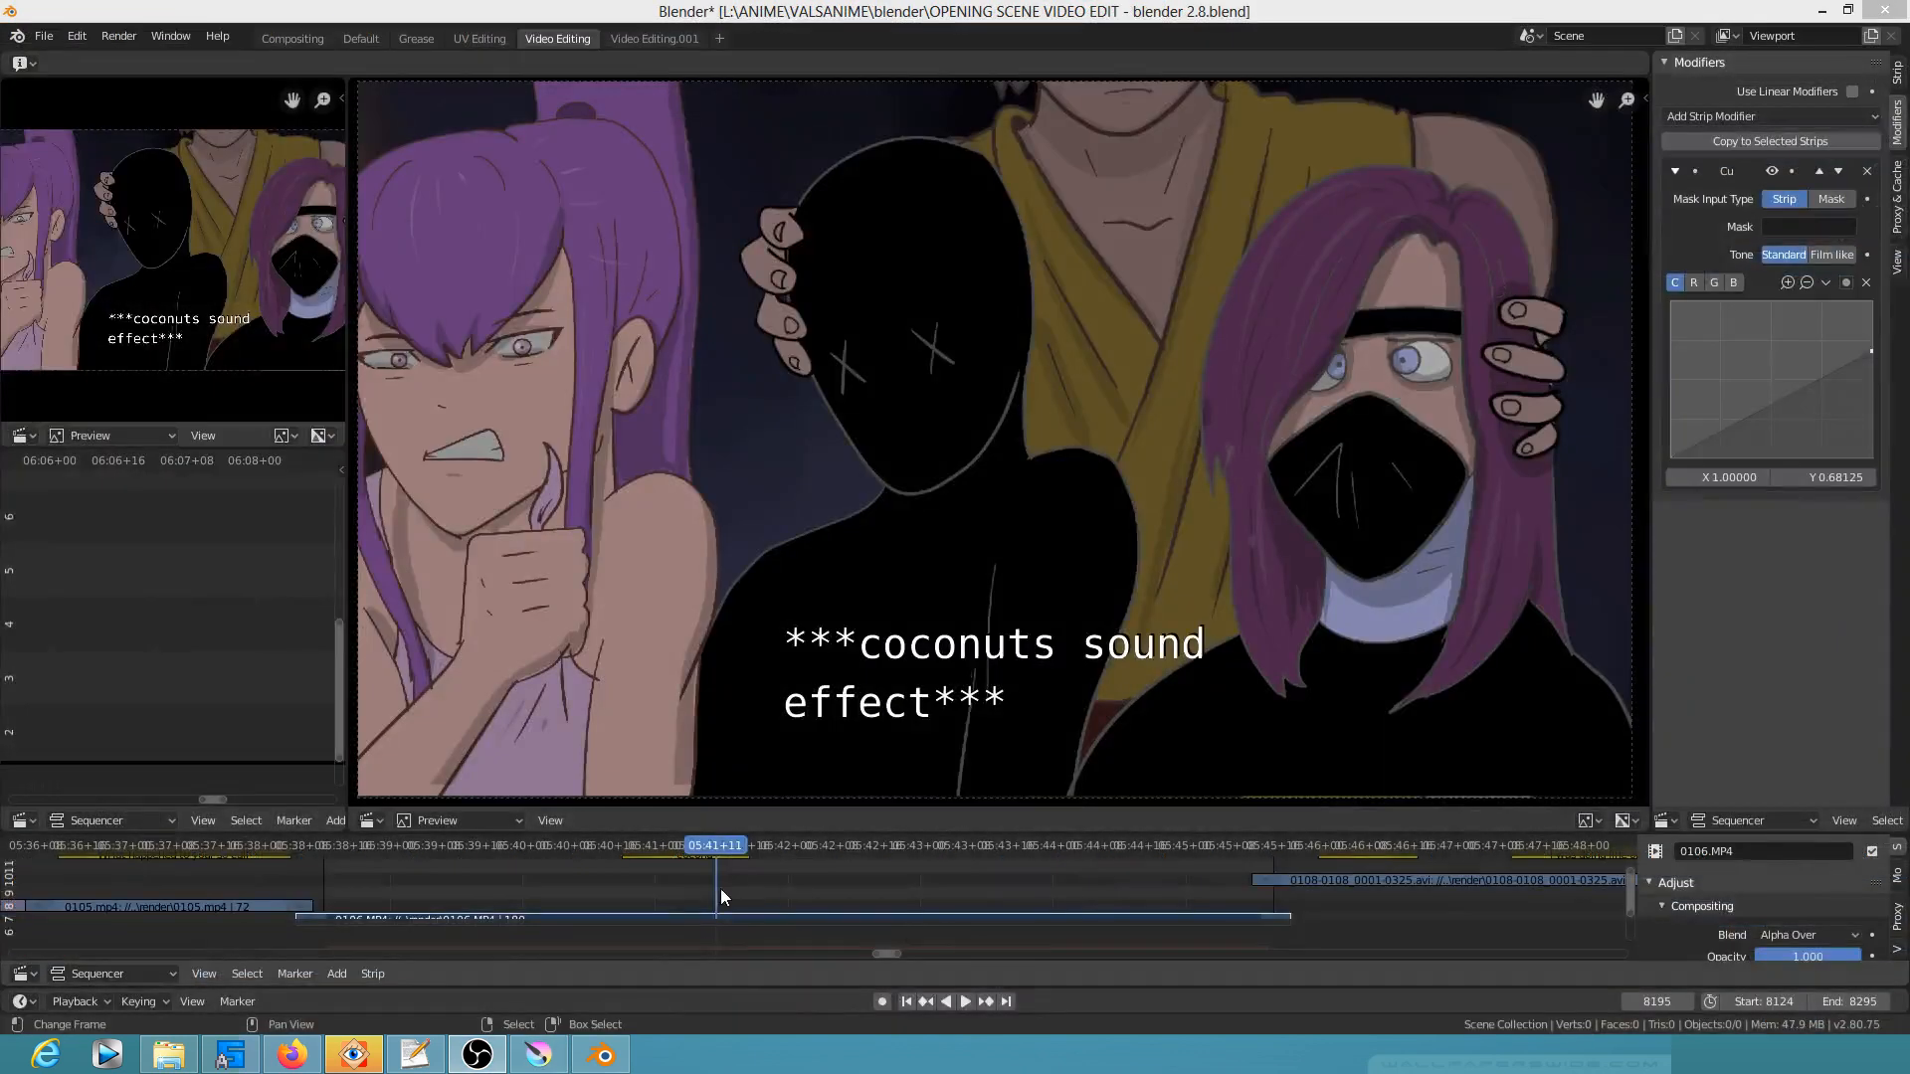
Step: Switch to Blender and step the edited shot back from frame 8196 to frame 8178
{"action": "left_click", "coordinate": [720, 888]}
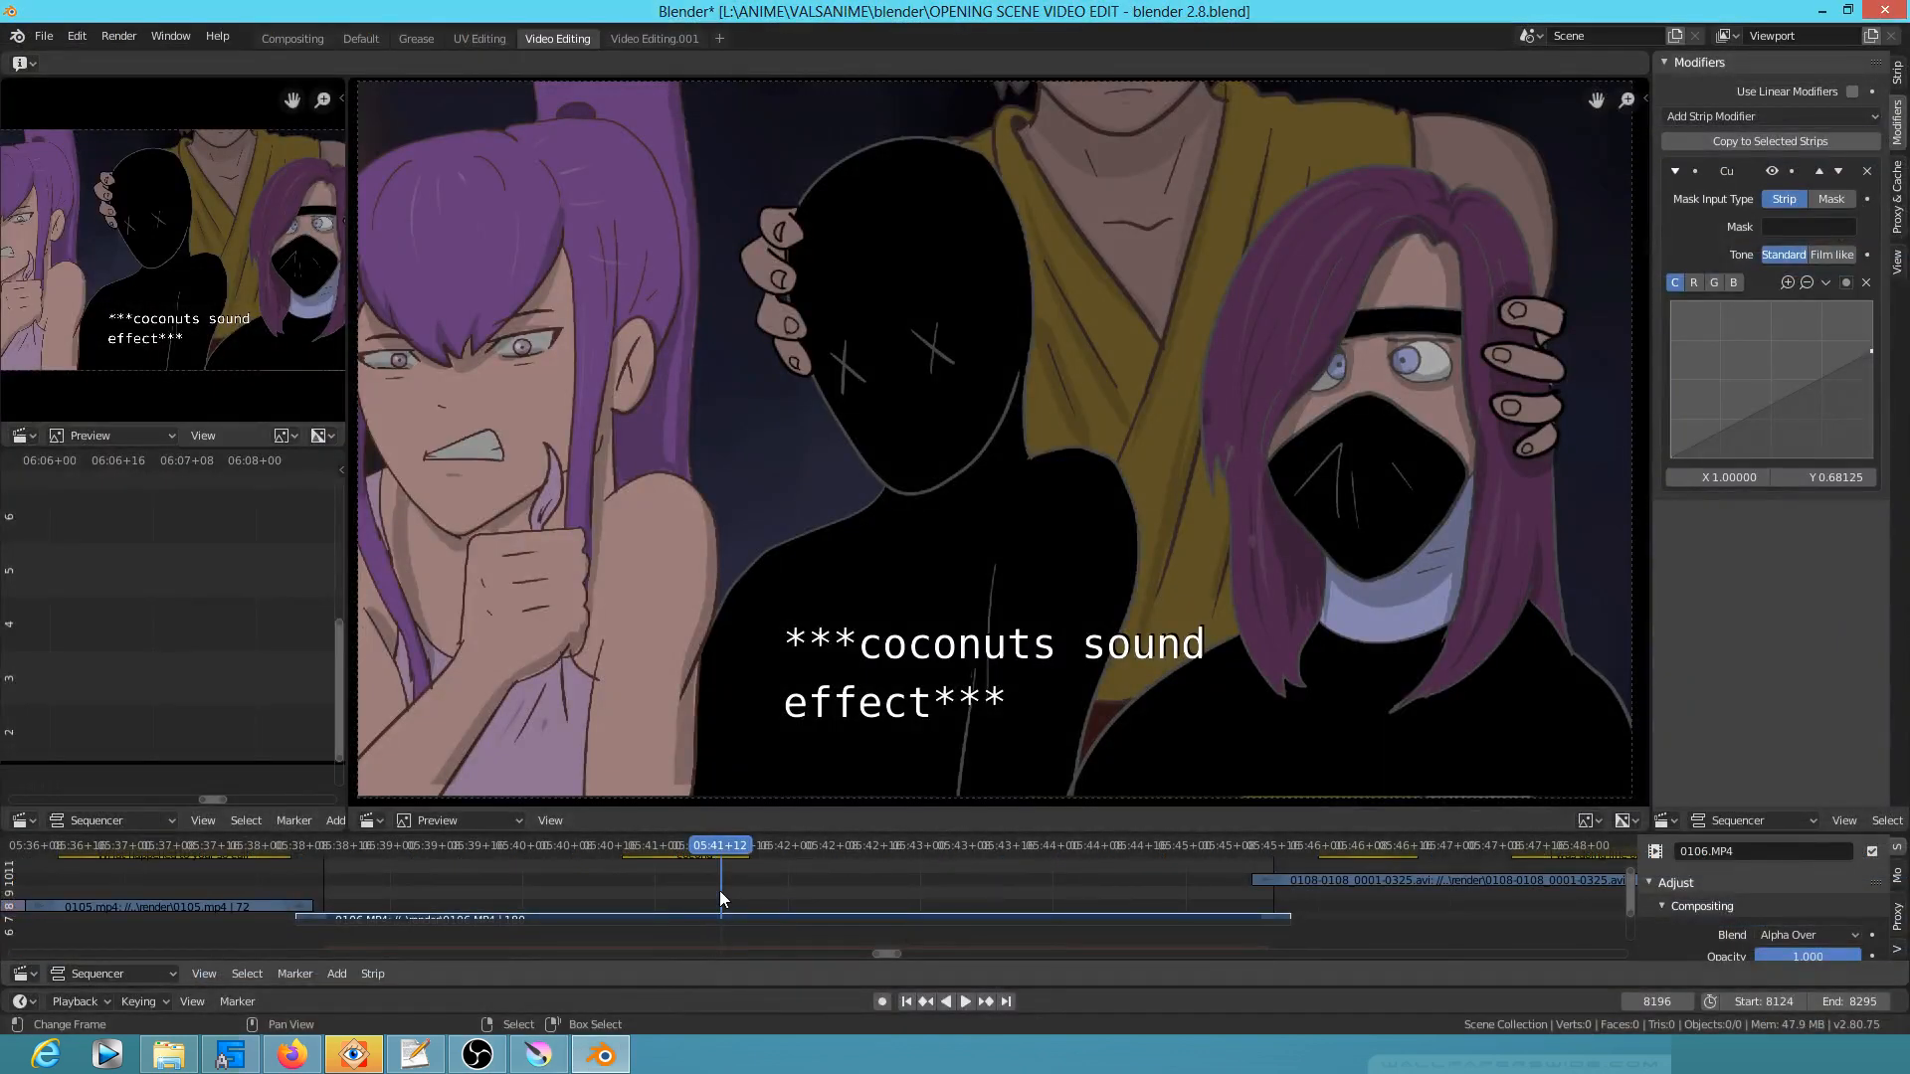
{"action": "key", "text": "Left"}
{"action": "key", "text": "Left"}
{"action": "key", "text": "Left"}
{"action": "key", "text": "Left"}
{"action": "key", "text": "Left"}
{"action": "key", "text": "Left"}
{"action": "key", "text": "Left"}
{"action": "key", "text": "Left"}
{"action": "key", "text": "Left"}
{"action": "key", "text": "Left"}
{"action": "key", "text": "Left"}
{"action": "key", "text": "Left"}
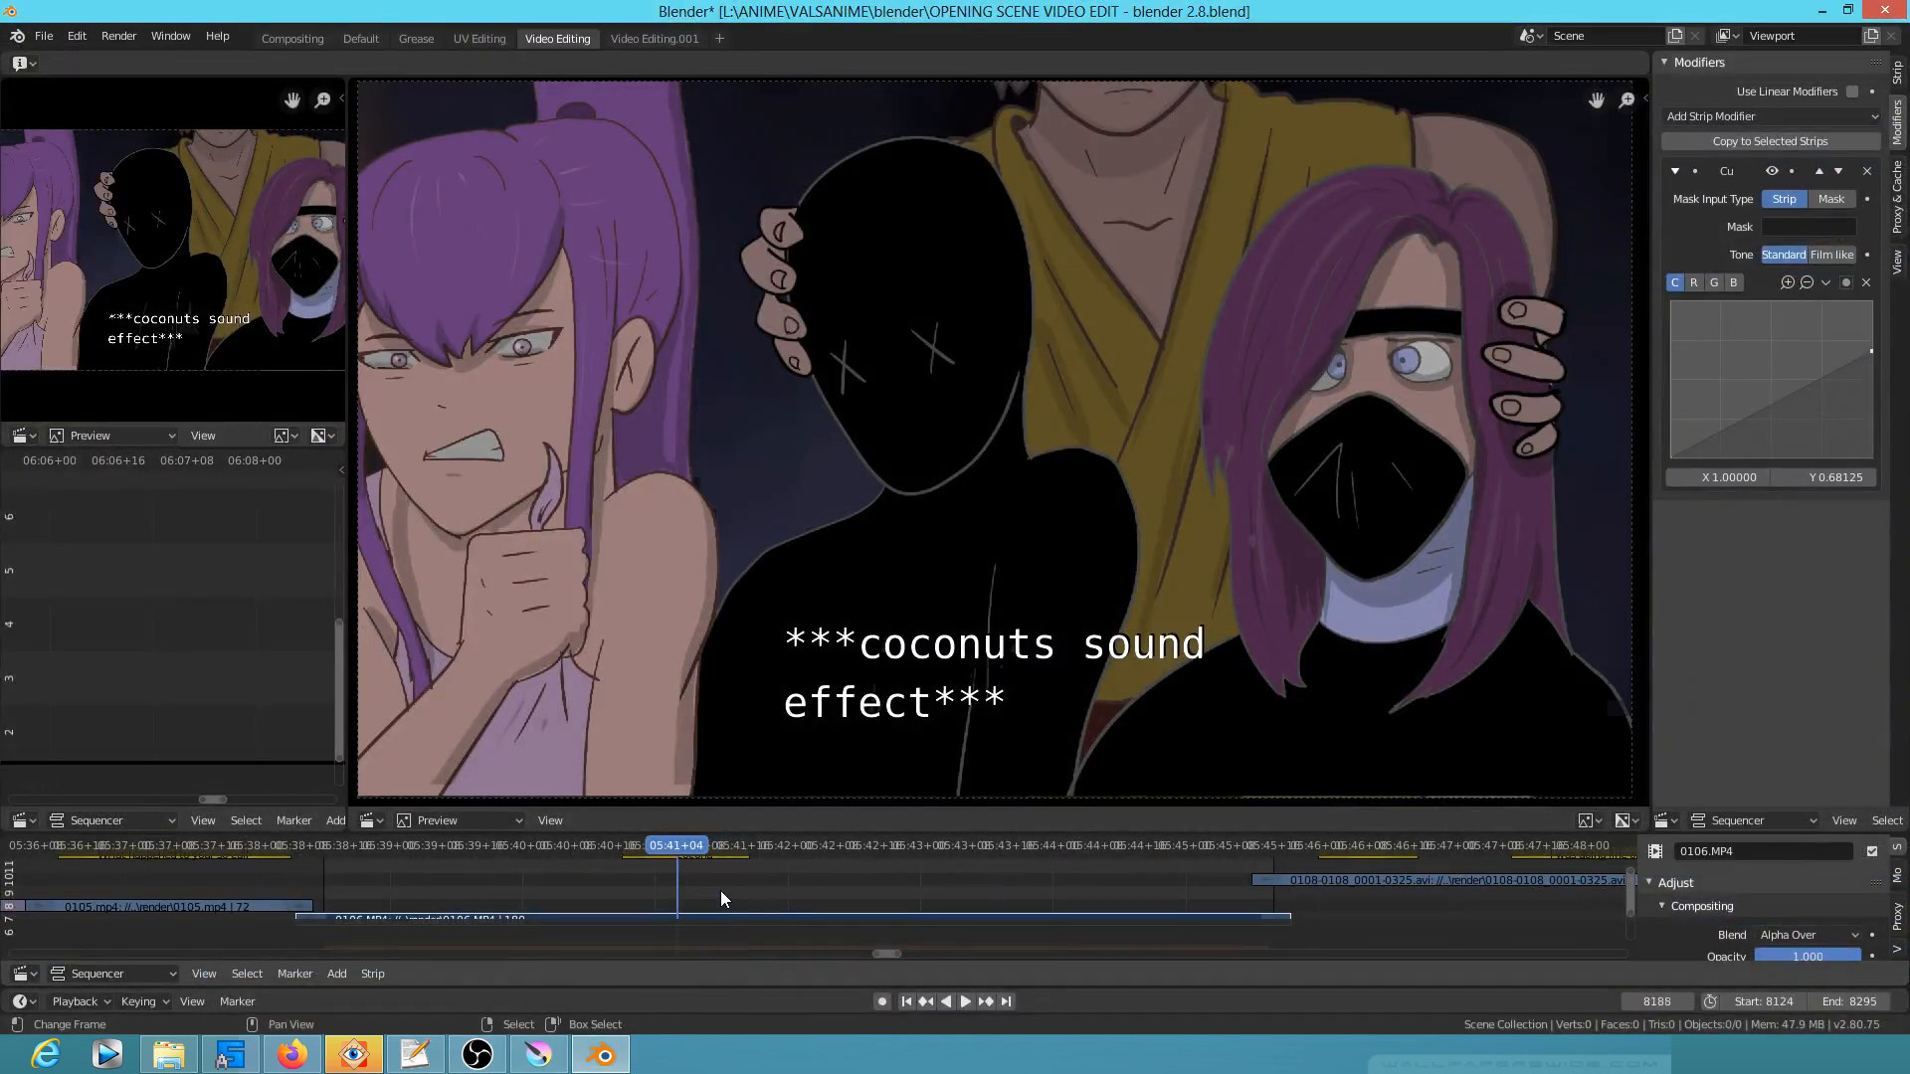
{"action": "key", "text": "Left"}
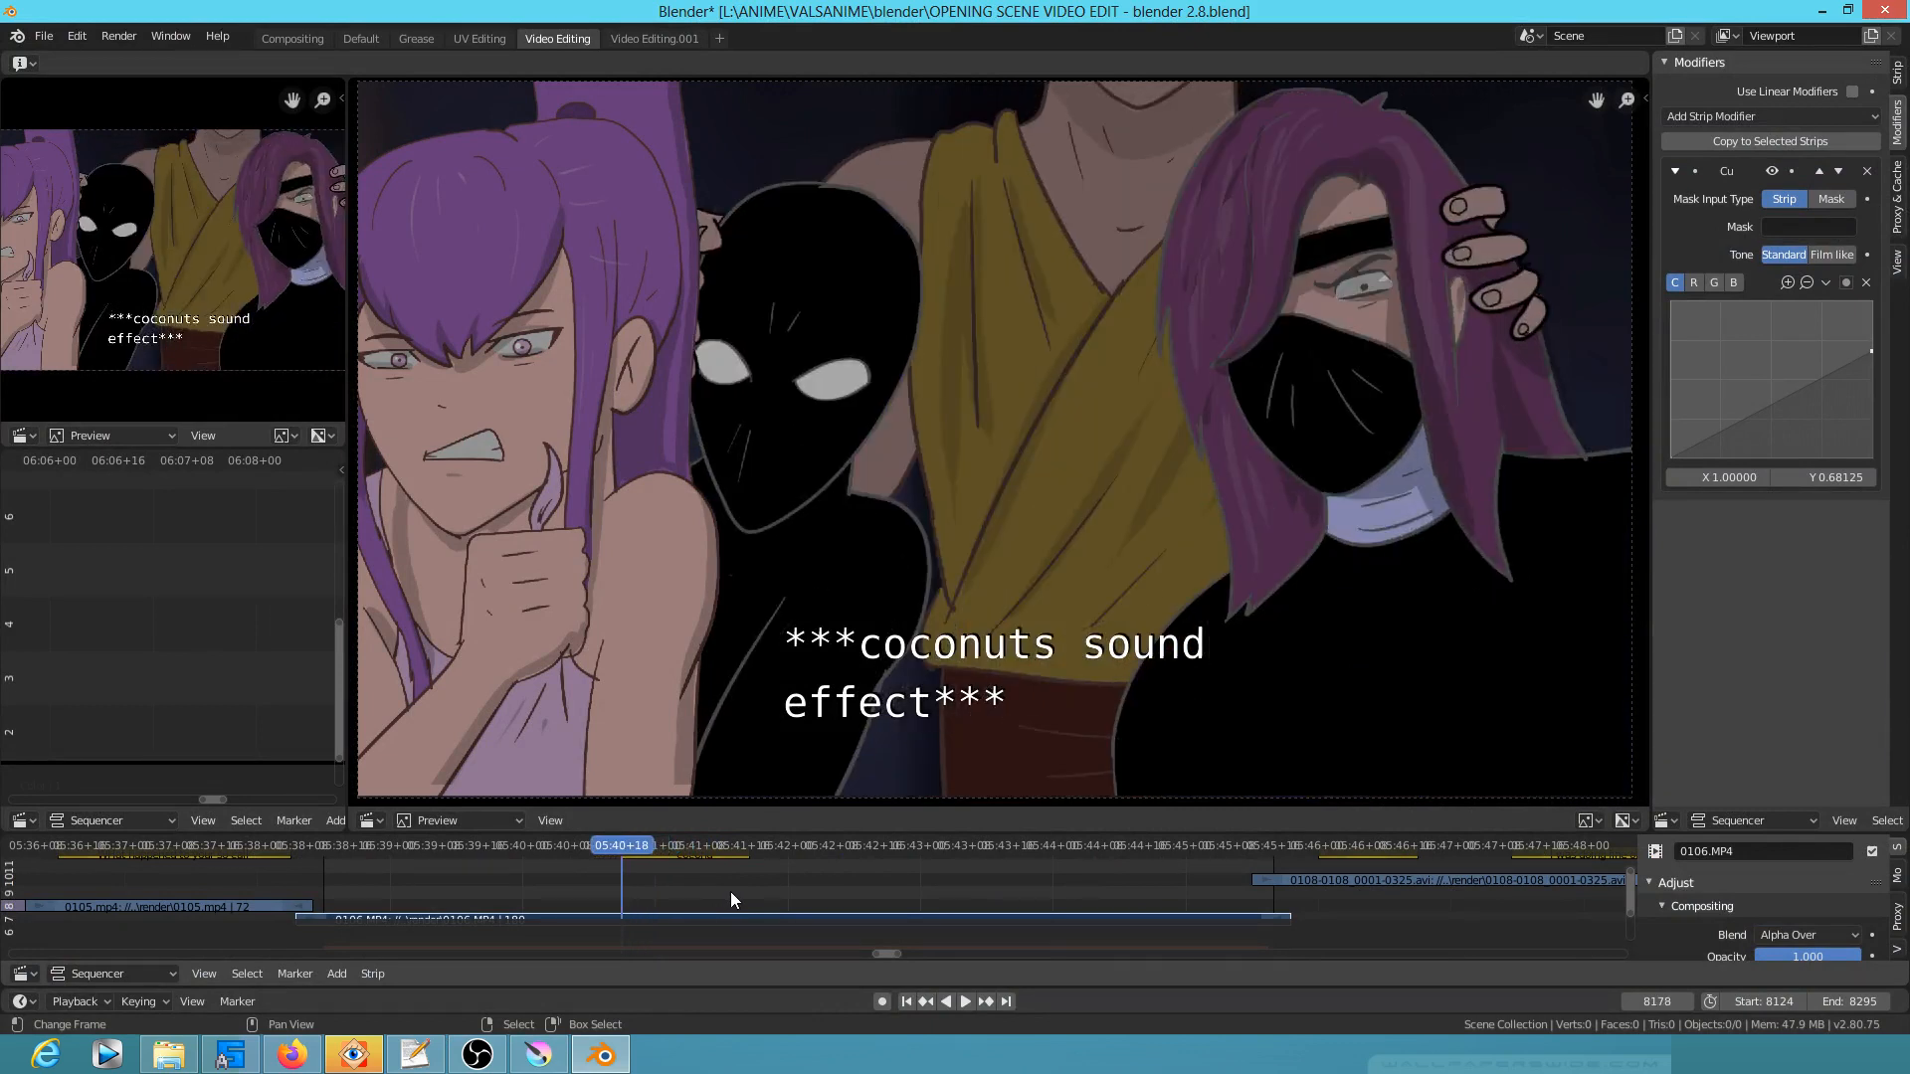
Step: Step the edited shot forward frame by frame past frame 8188 to examine the timing of the head collision
{"action": "key", "text": "Right"}
{"action": "key", "text": "Right"}
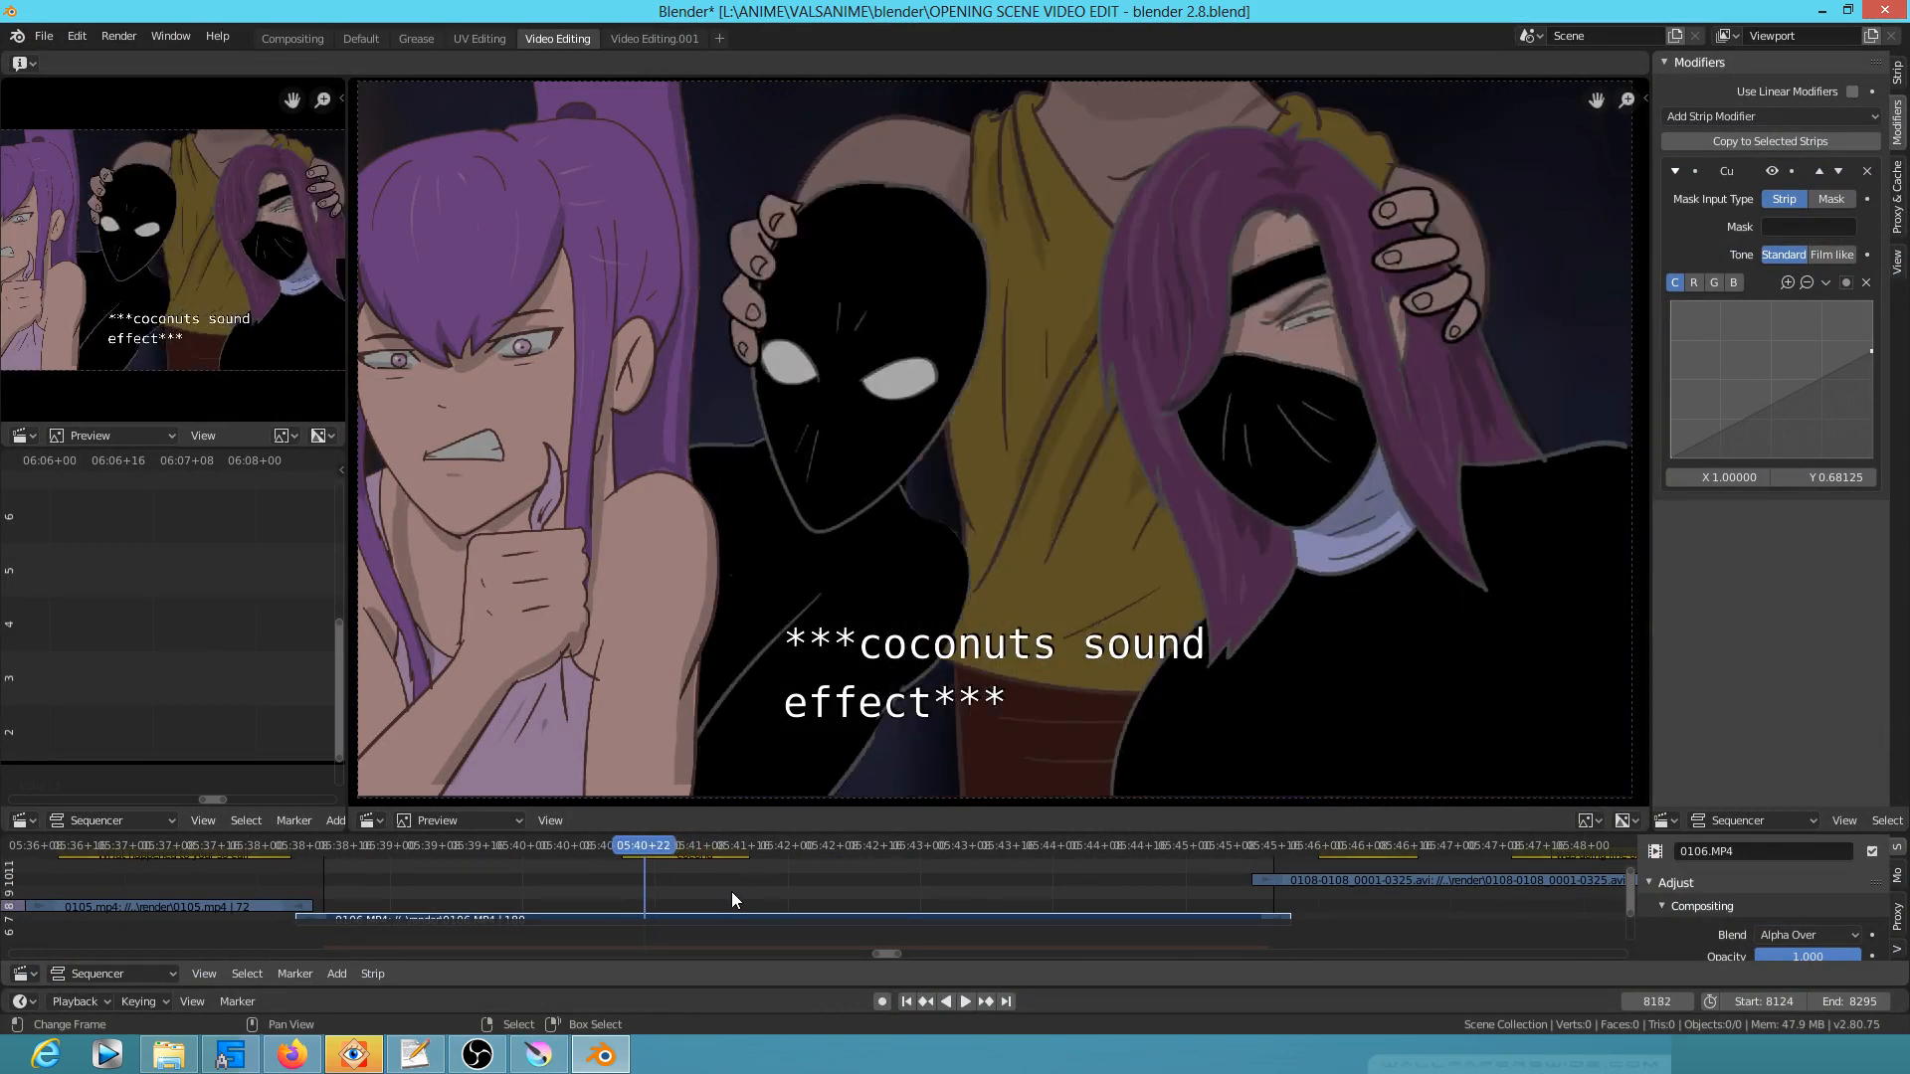
{"action": "key", "text": "Right"}
{"action": "key", "text": "Right"}
{"action": "key", "text": "Right"}
{"action": "key", "text": "Right"}
{"action": "key", "text": "Right"}
{"action": "key", "text": "Right"}
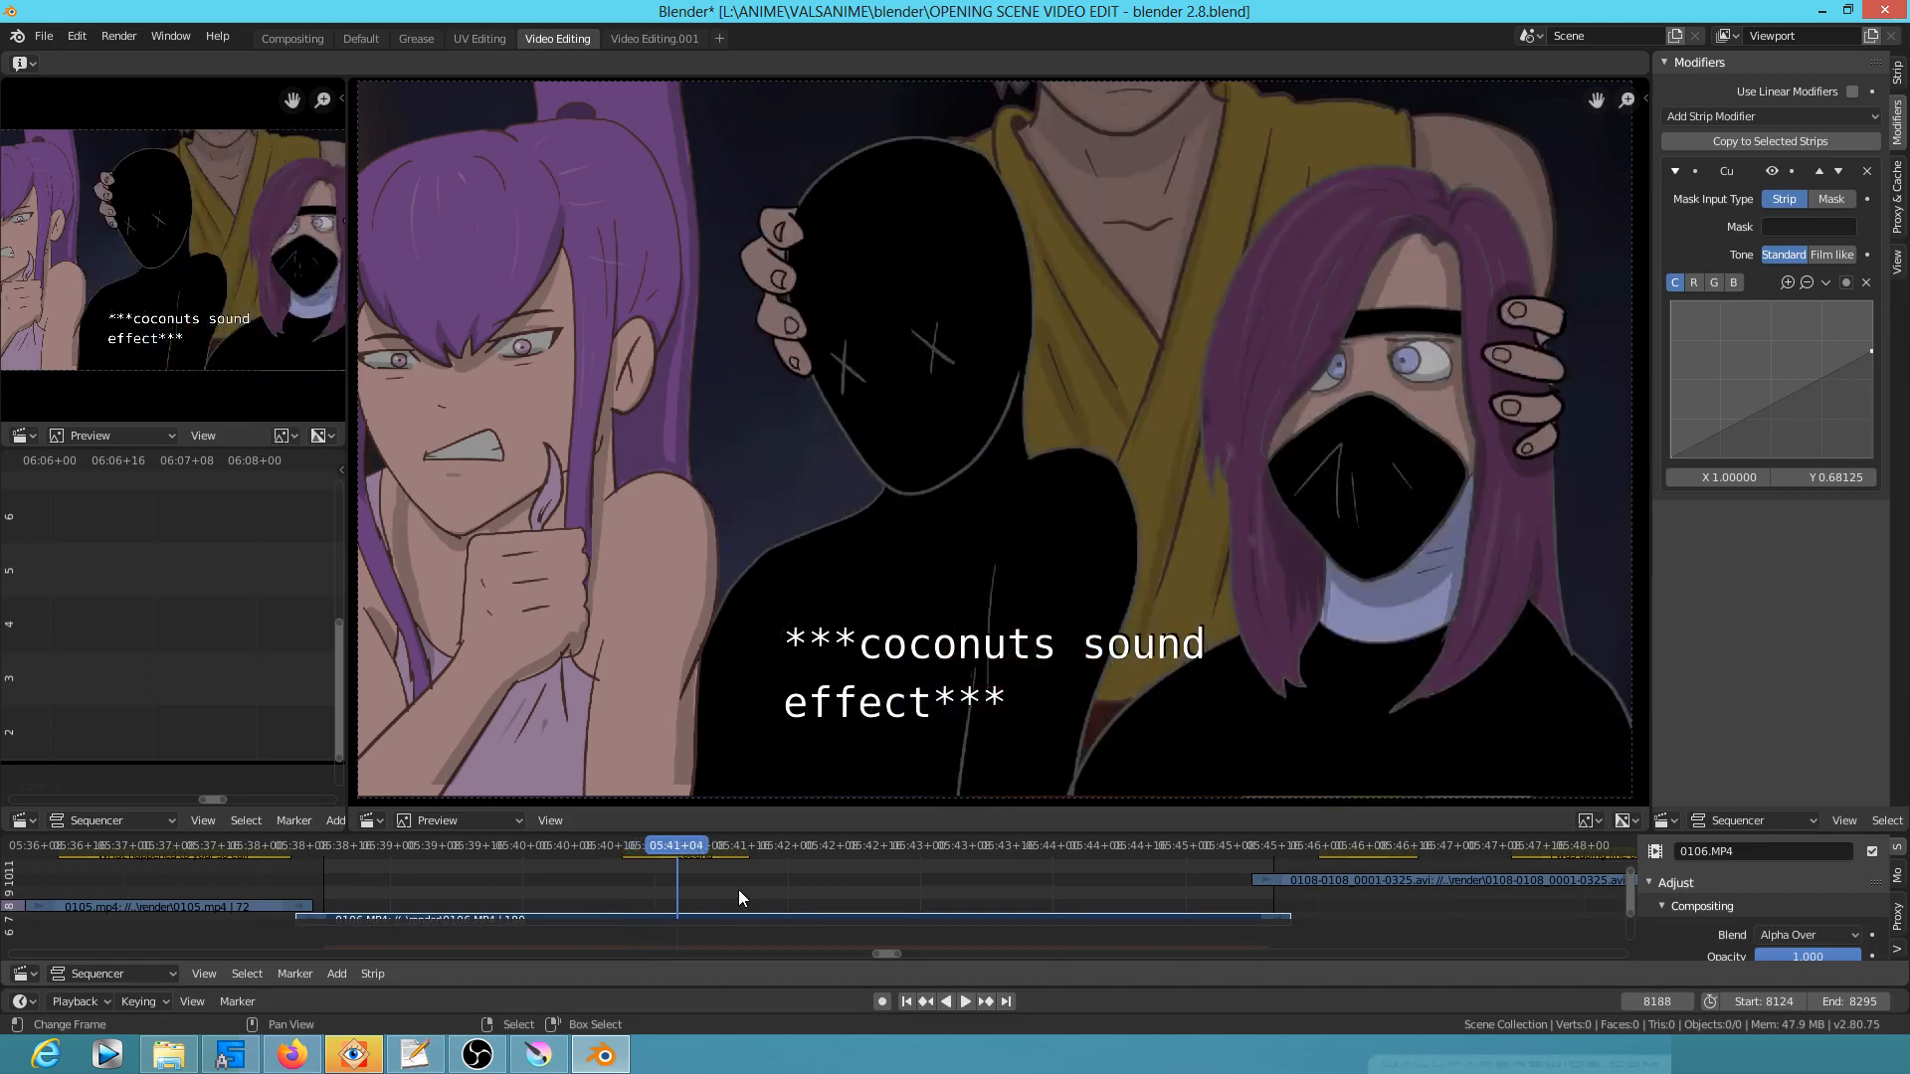
{"action": "key", "text": "Right"}
{"action": "key", "text": "Right"}
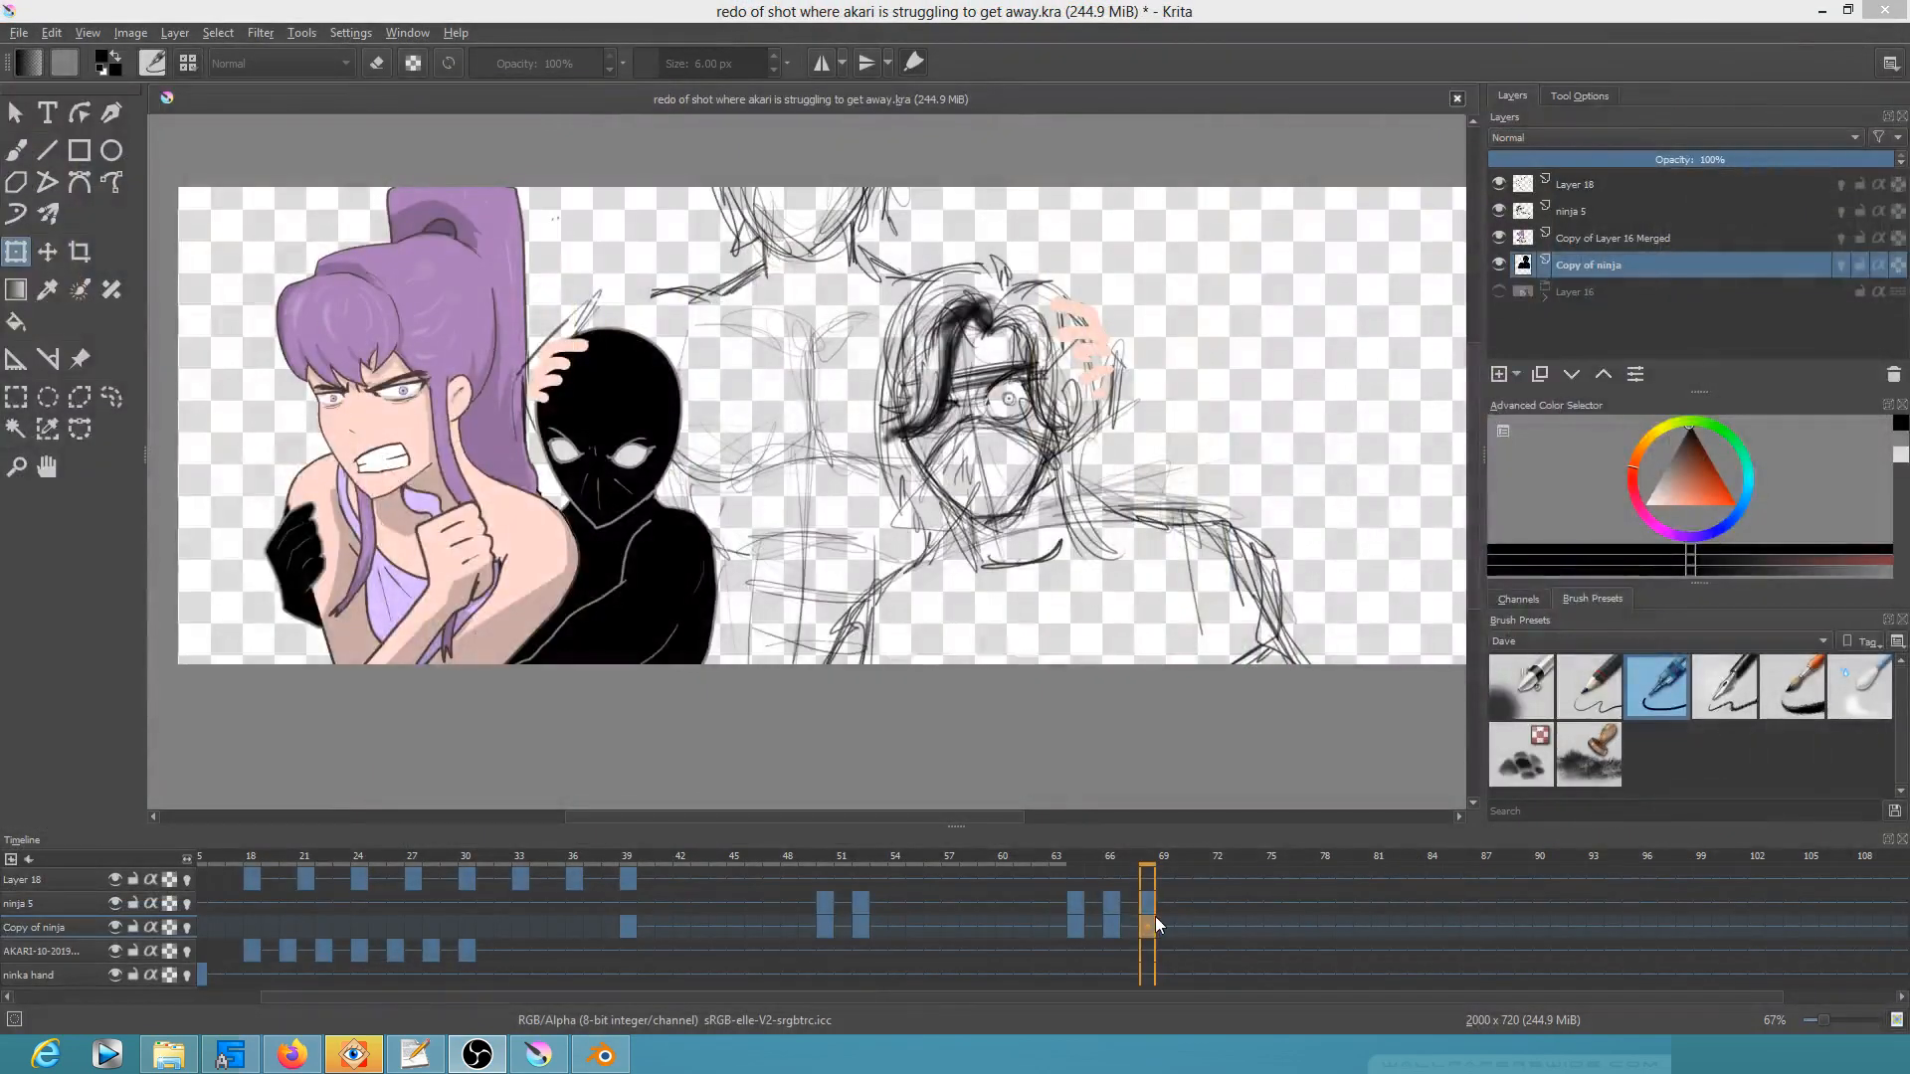
Step: Switch to Krita and move the ninja 5 and Copy of ninja keyframes from frame 66 to 67 and from 68 to 69
{"action": "left_click", "coordinate": [1112, 902]}
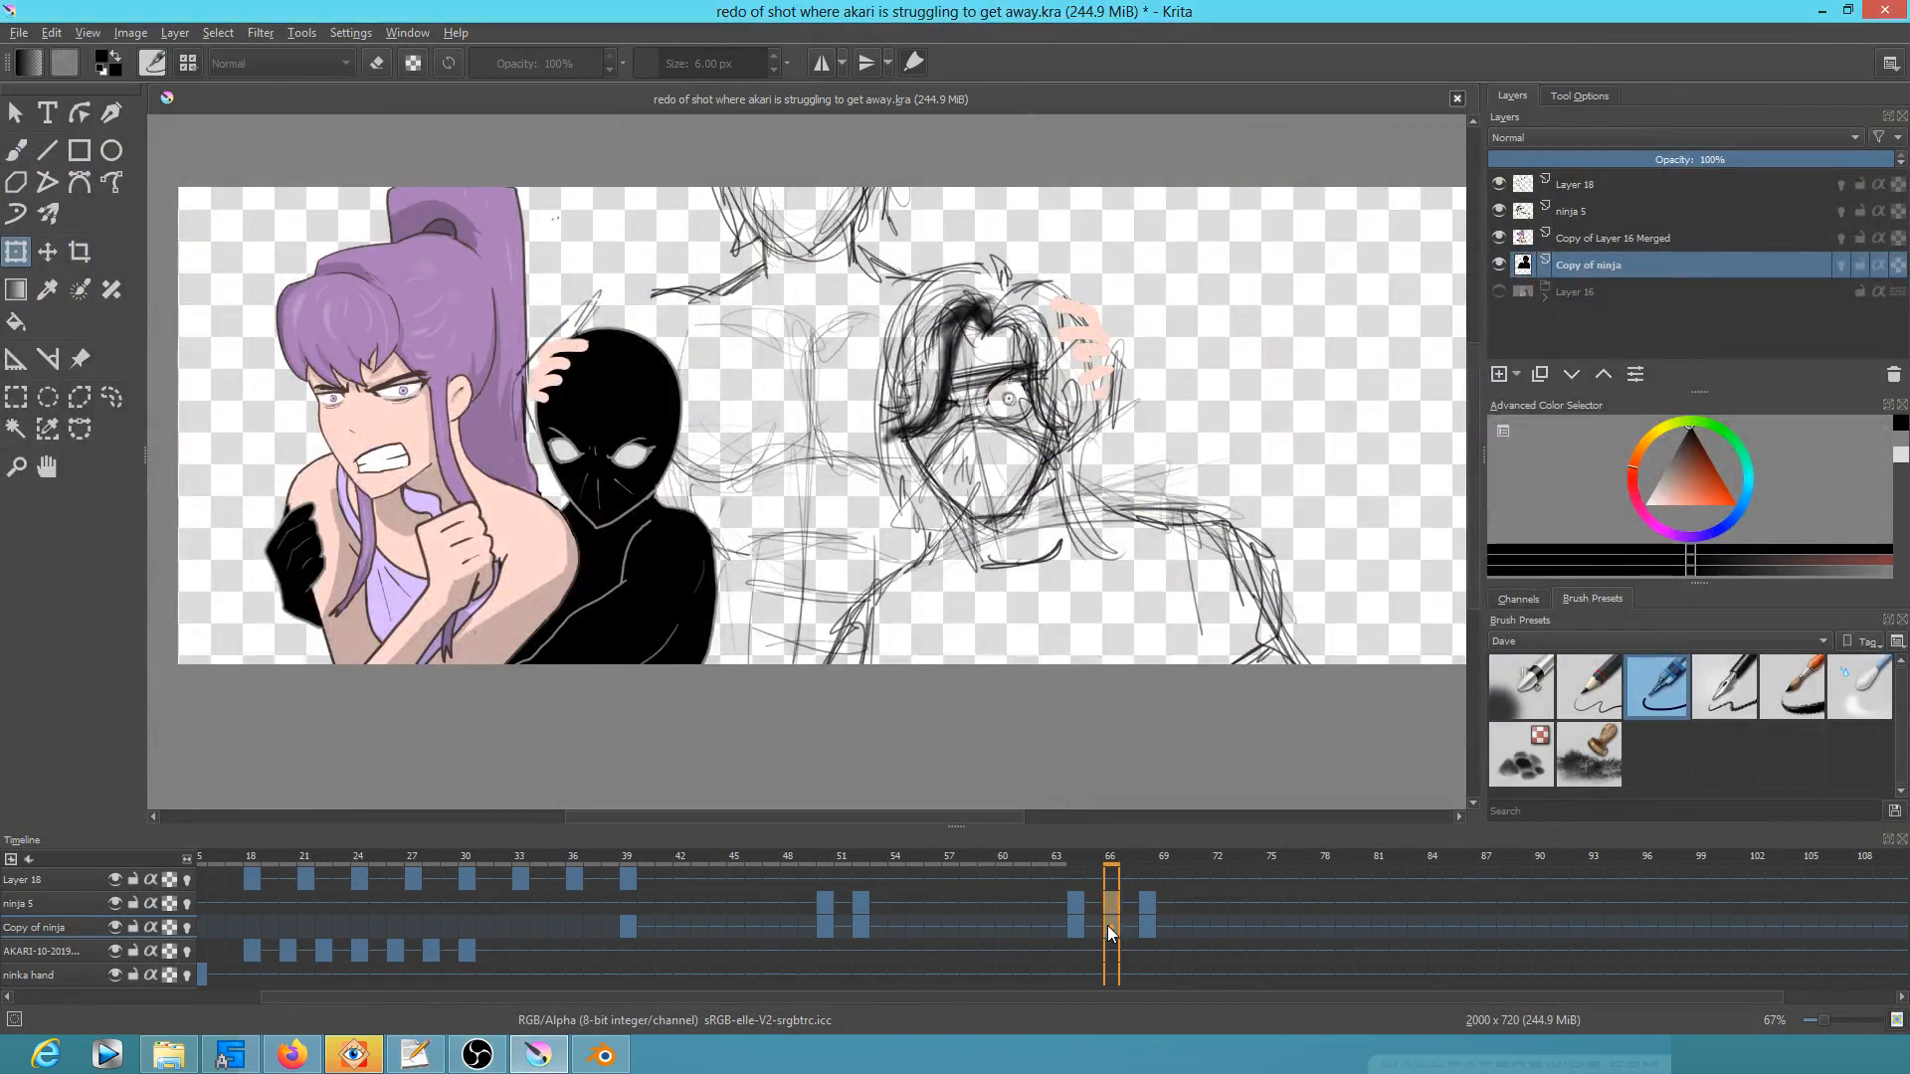
{"action": "left_click_drag", "start_coordinate": [1108, 901], "coordinate": [1126, 898]}
{"action": "left_click", "coordinate": [1167, 903]}
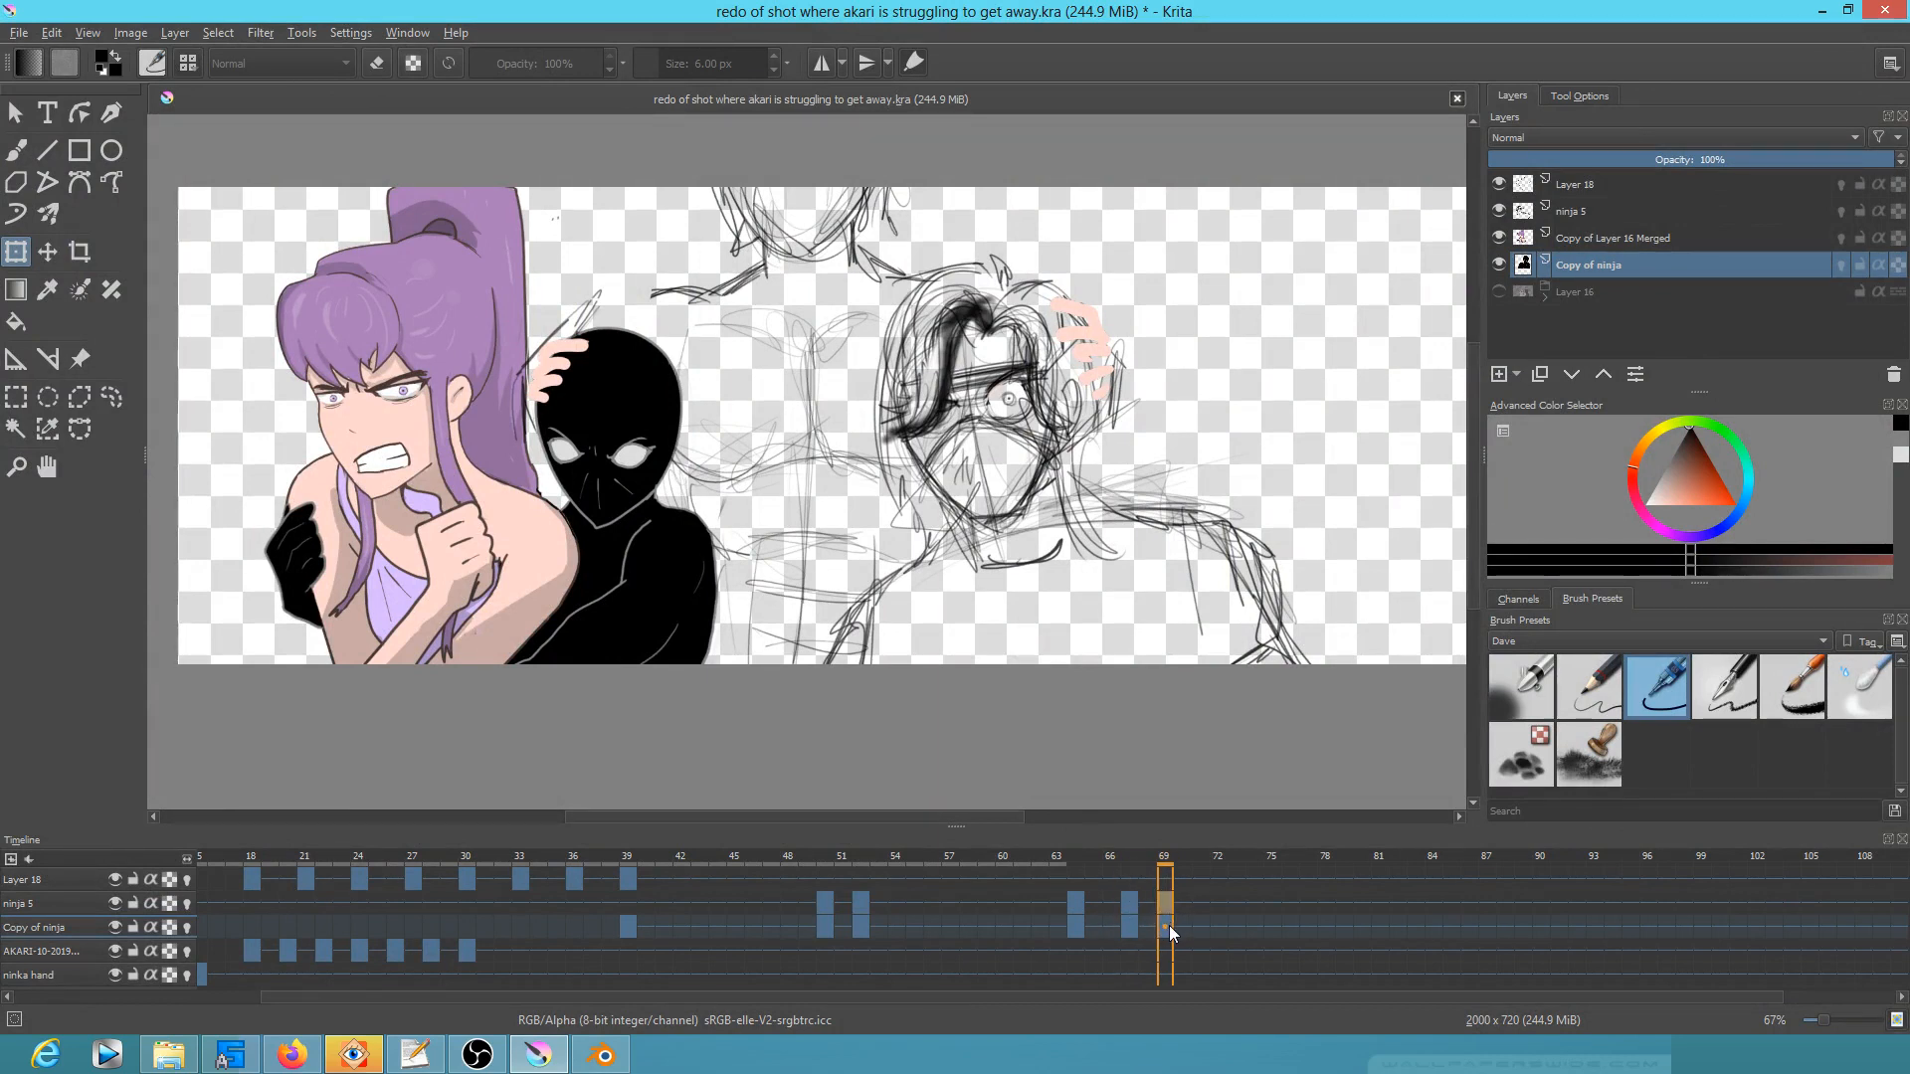
Step: Move the ninja 5 and Copy of ninja keyframes at frame 69 to frame 72
{"action": "left_click_drag", "start_coordinate": [1180, 890], "coordinate": [1191, 896]}
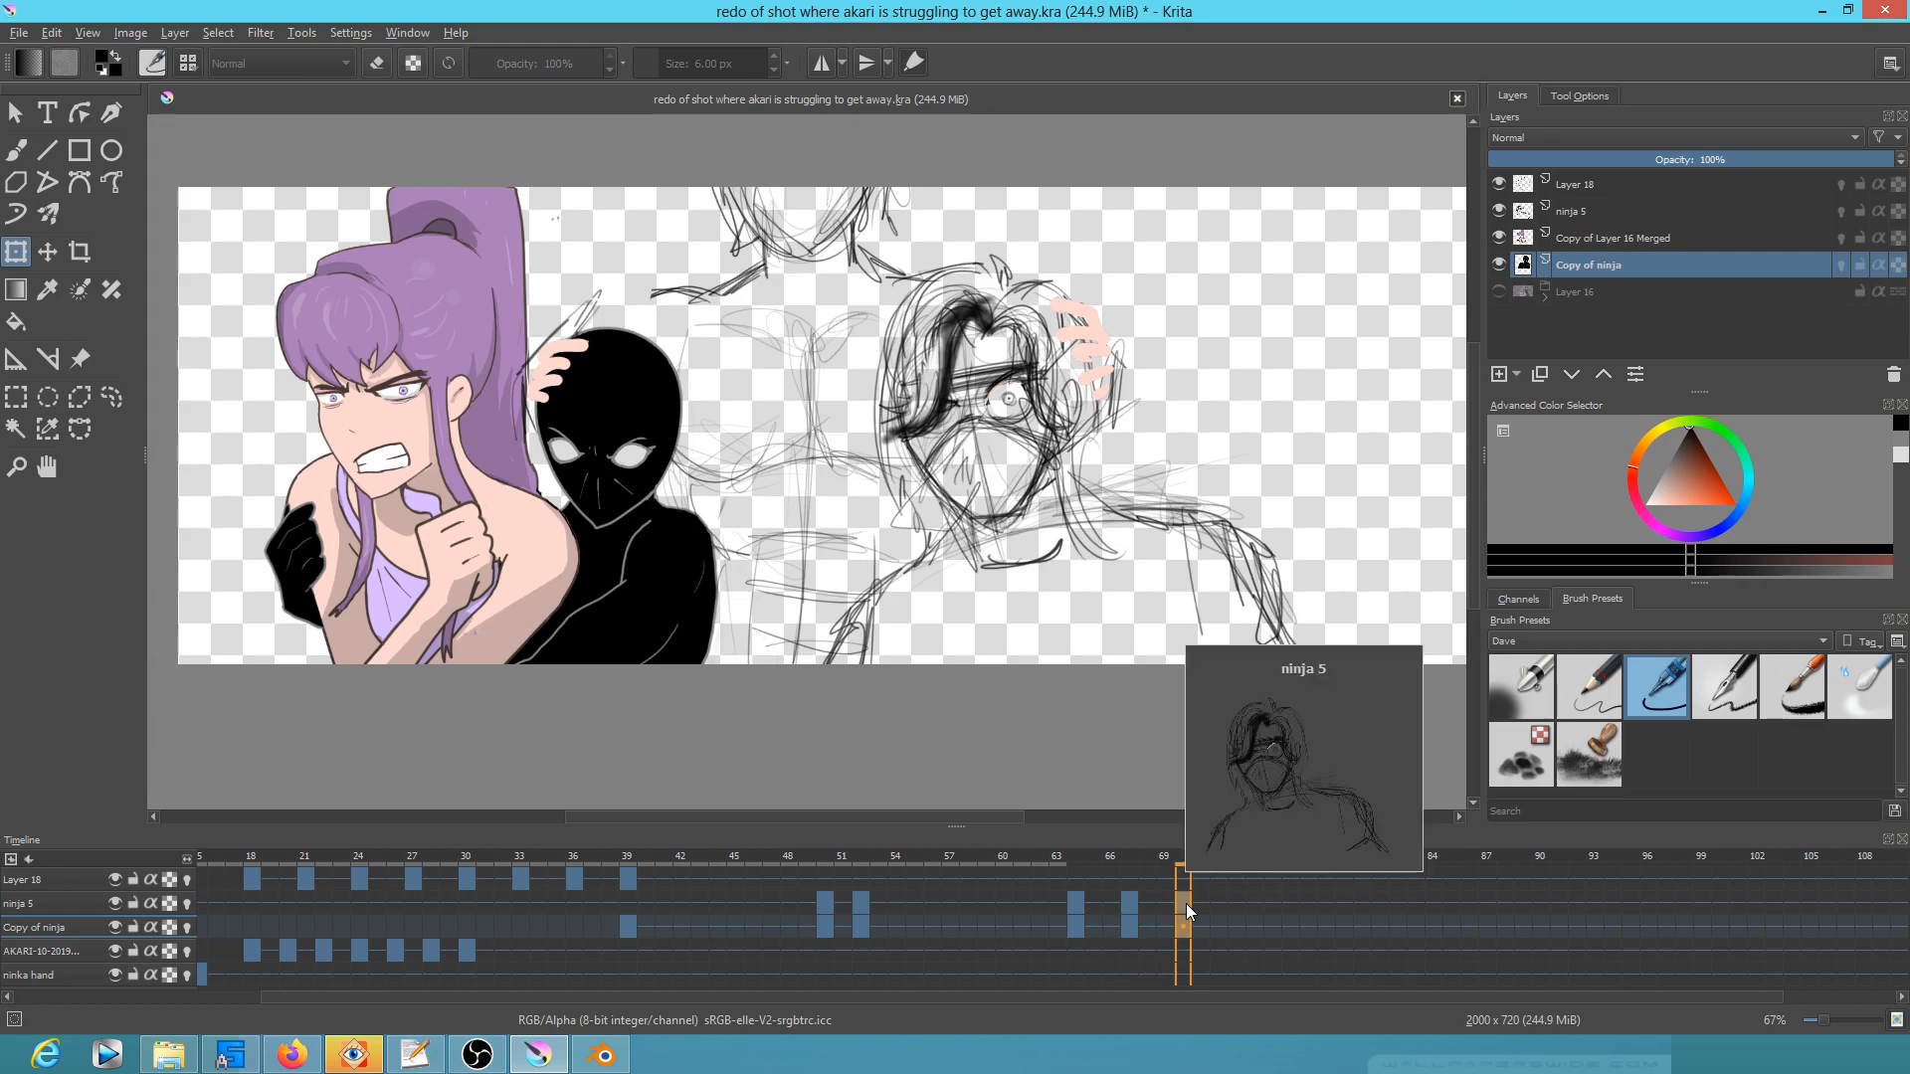
{"action": "left_click", "coordinate": [1079, 901]}
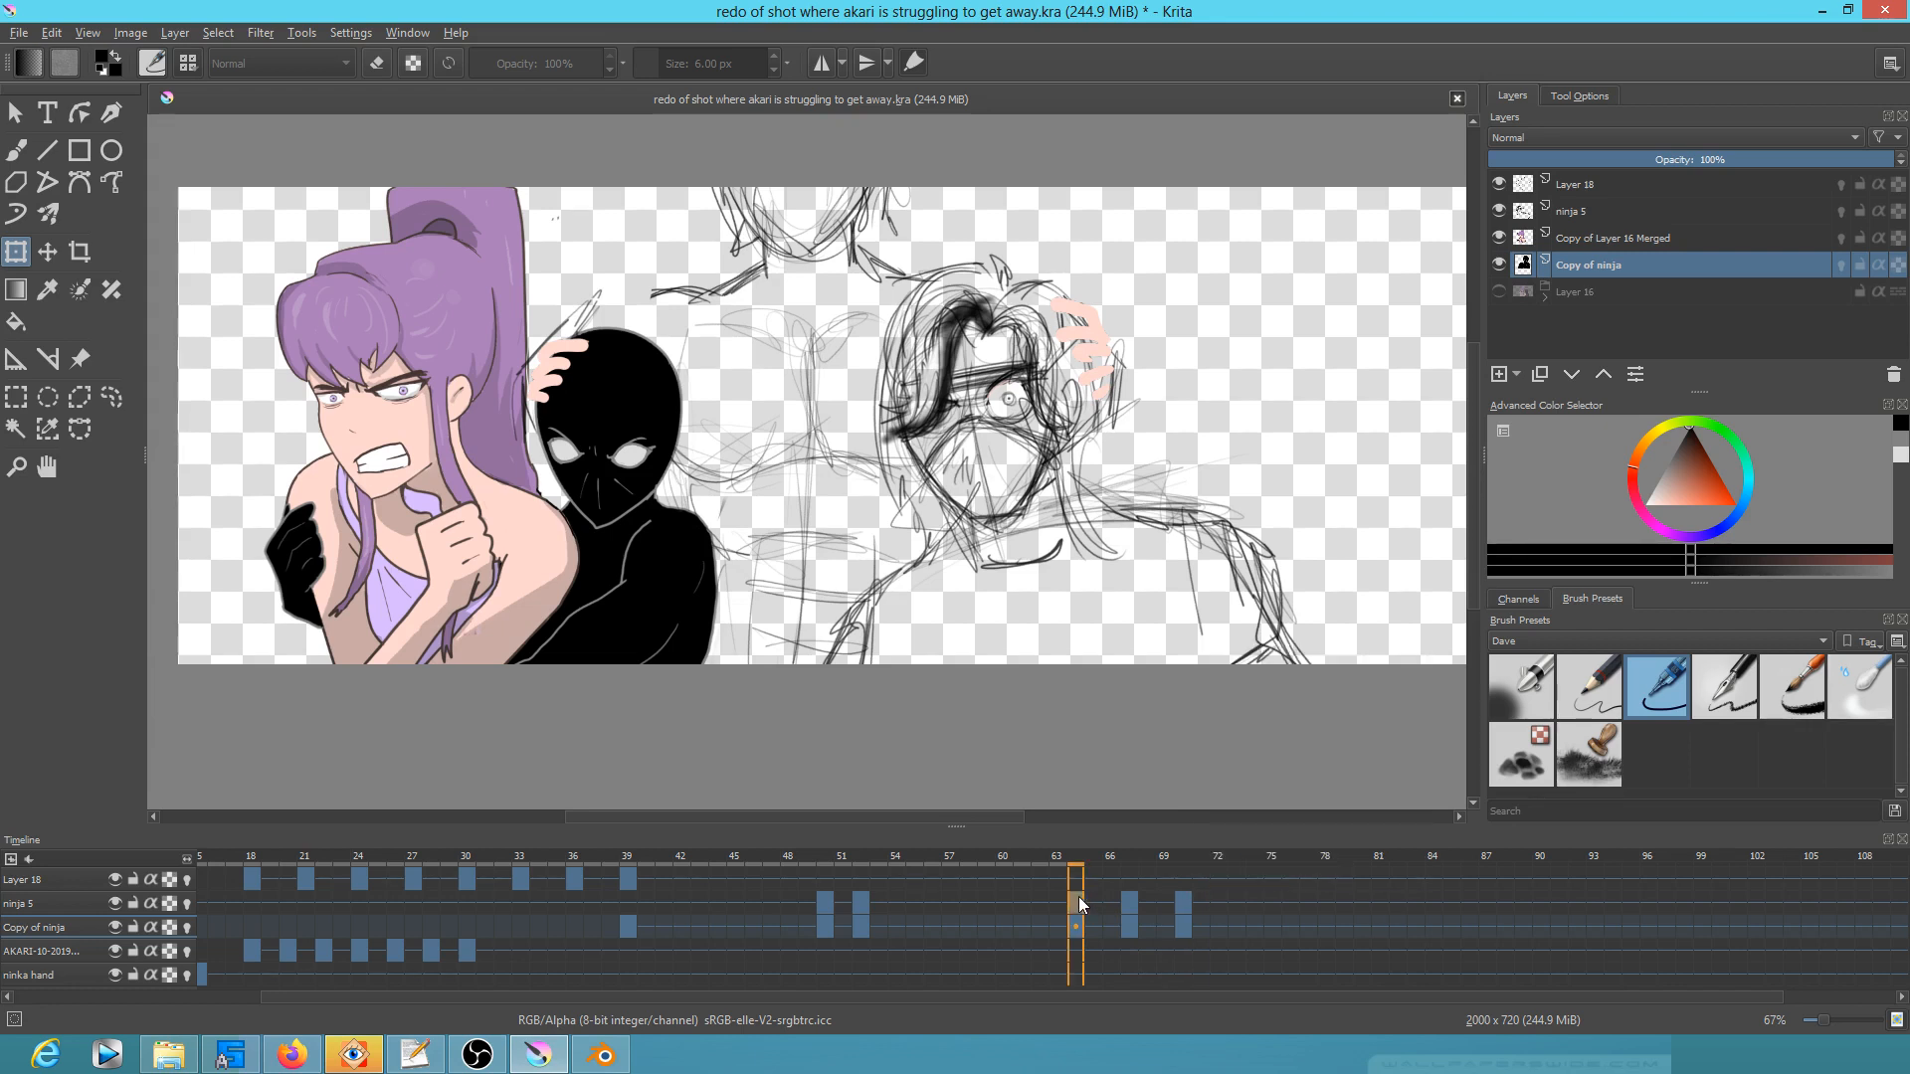
{"action": "mouse_move", "coordinate": [1138, 902]}
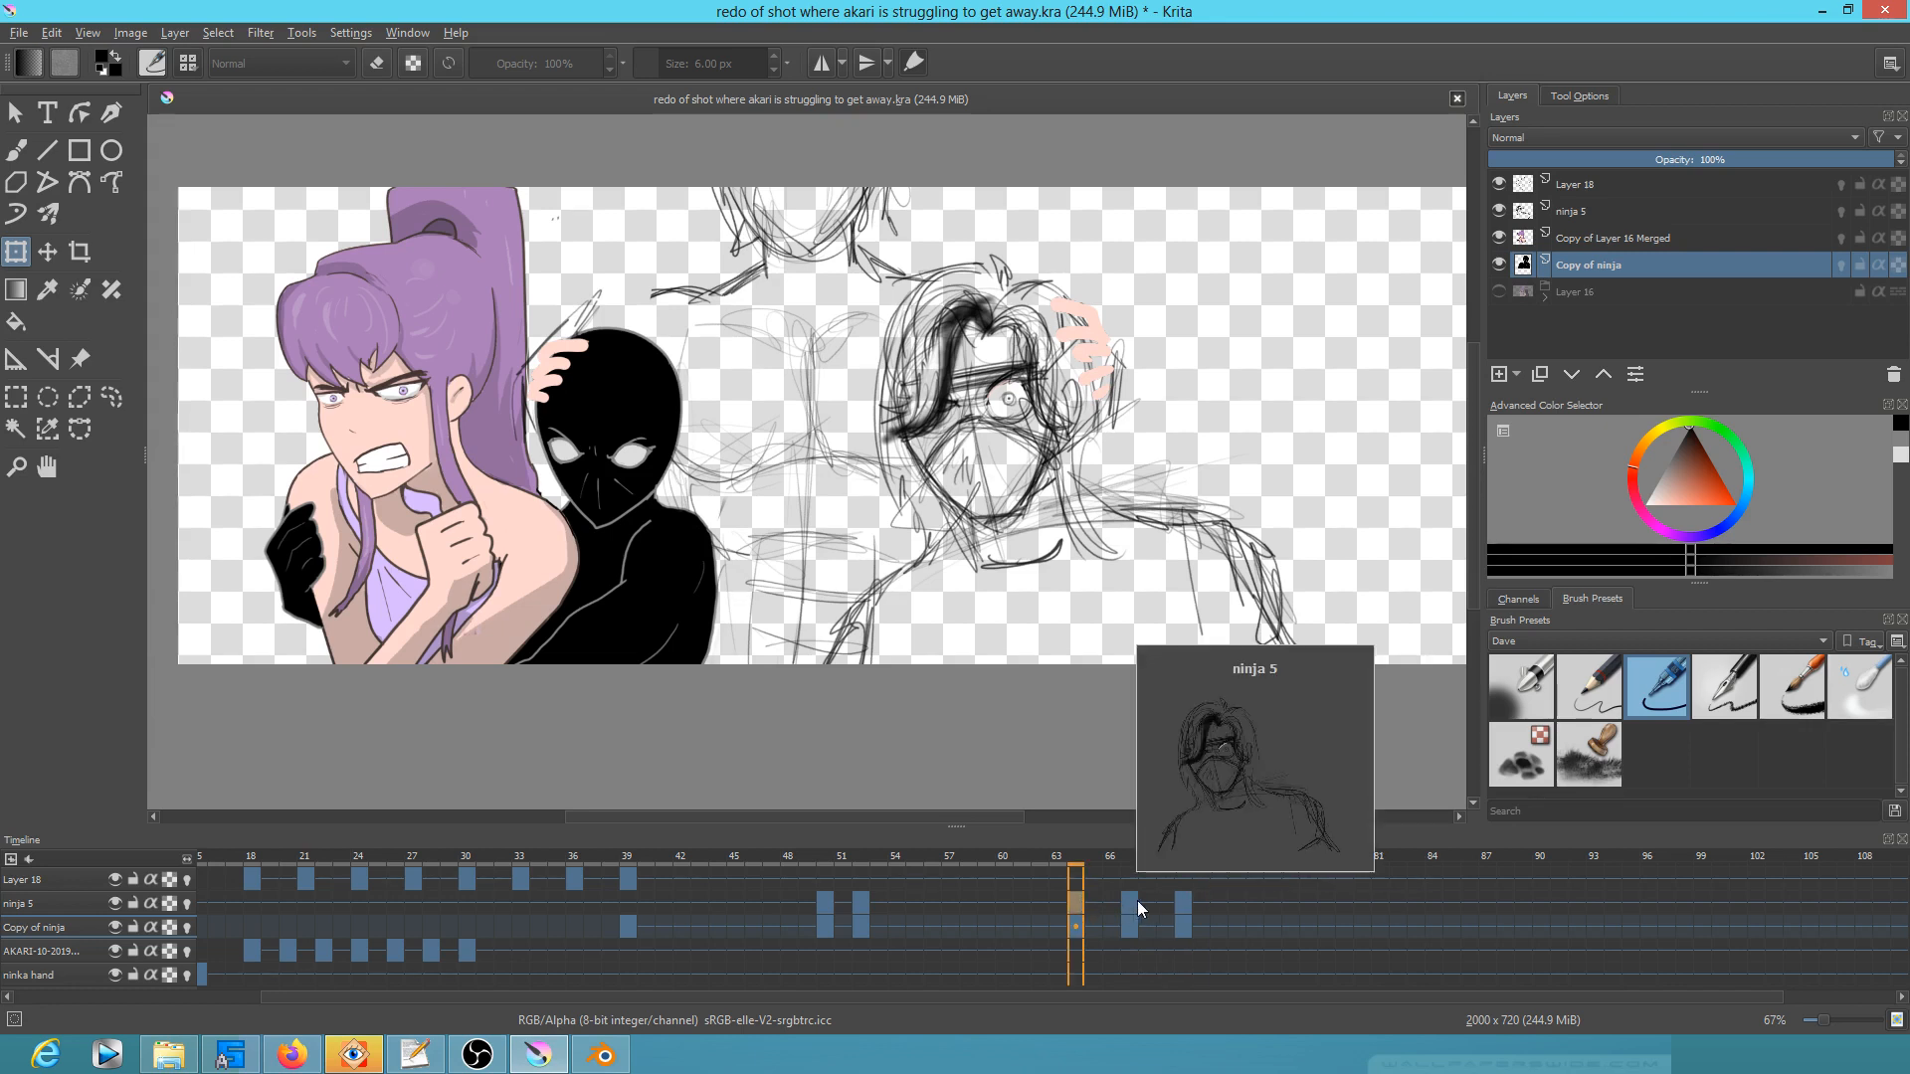
{"action": "left_click", "coordinate": [1132, 903]}
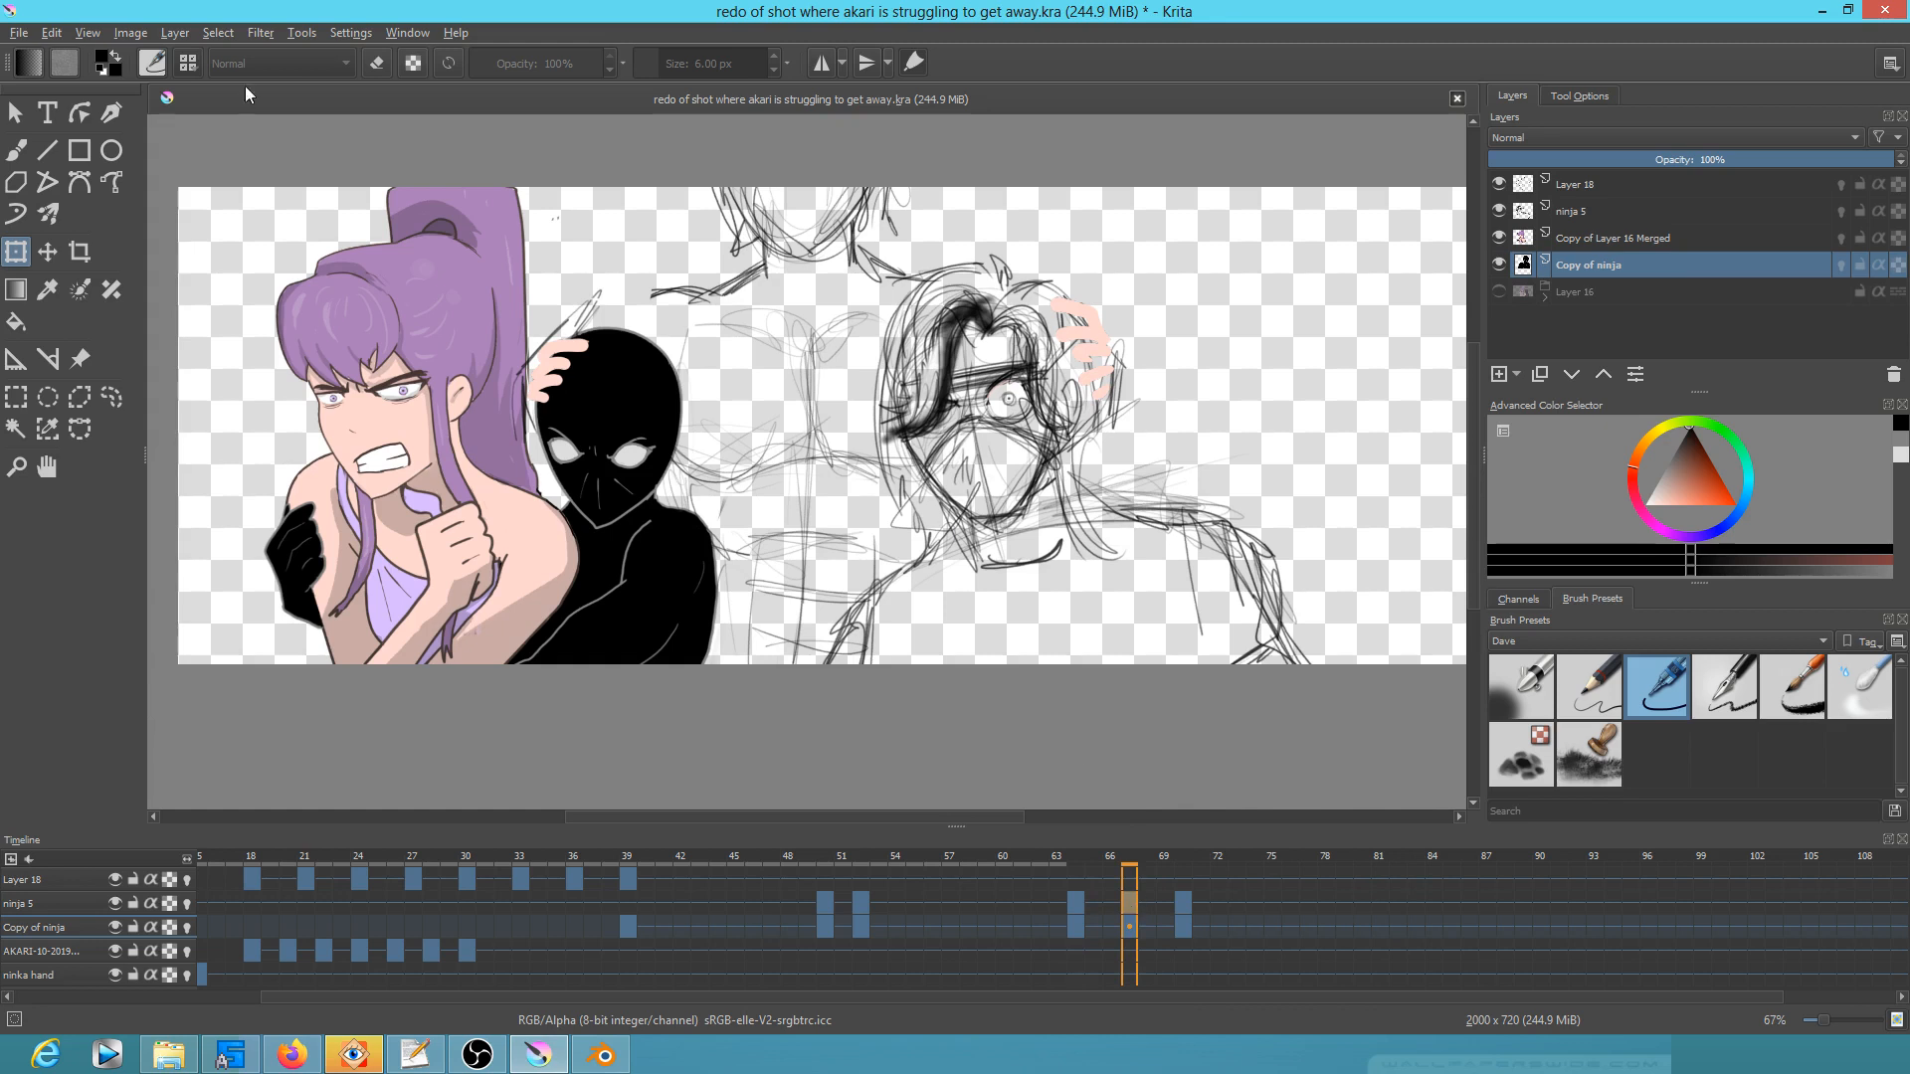
{"action": "key", "text": "alt+Tab"}
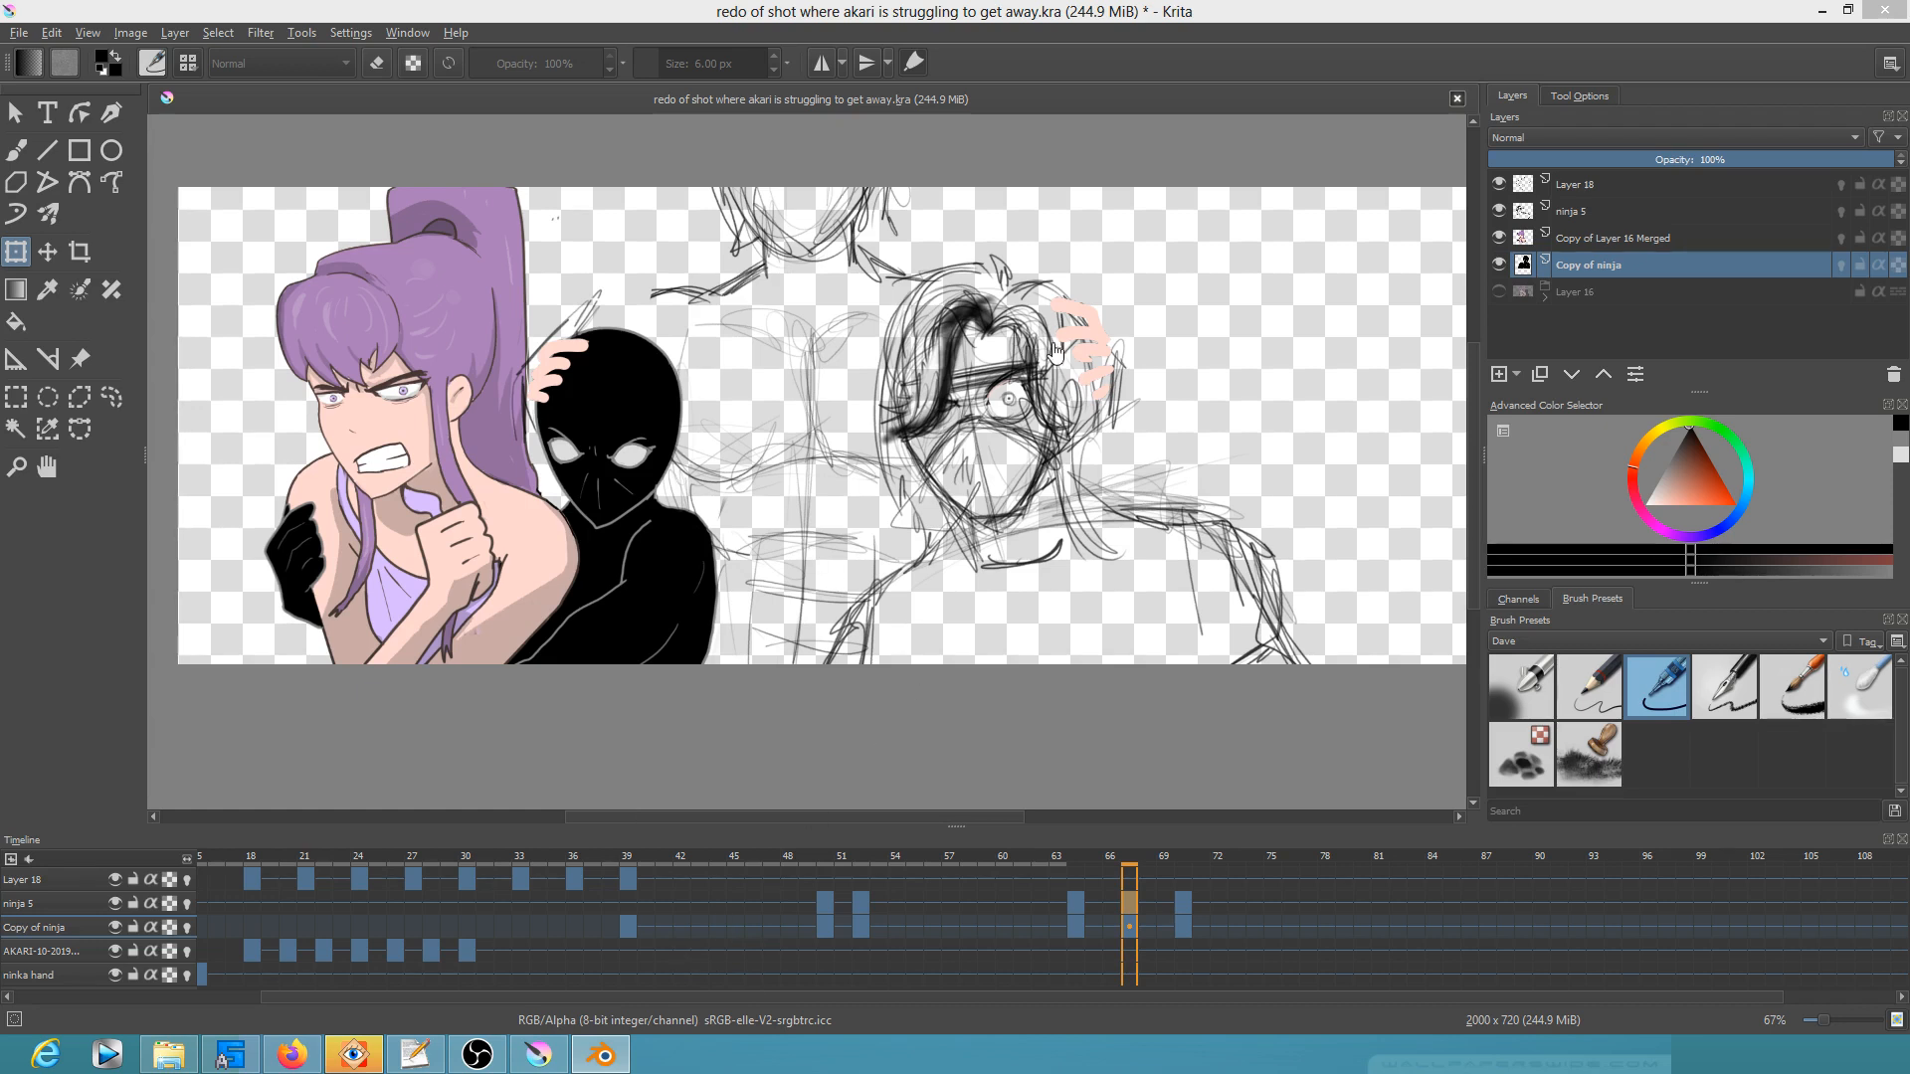
{"action": "left_click", "coordinate": [1183, 926]}
{"action": "mouse_move", "coordinate": [1186, 927]}
{"action": "left_mouse_down"}
{"action": "mouse_move", "coordinate": [1208, 951]}
{"action": "mouse_move", "coordinate": [1223, 921]}
{"action": "left_mouse_up"}
Step: Copy the ninja 5 and Copy of ninja keyframes from frame 67 to frame 69
{"action": "left_click", "coordinate": [1137, 906]}
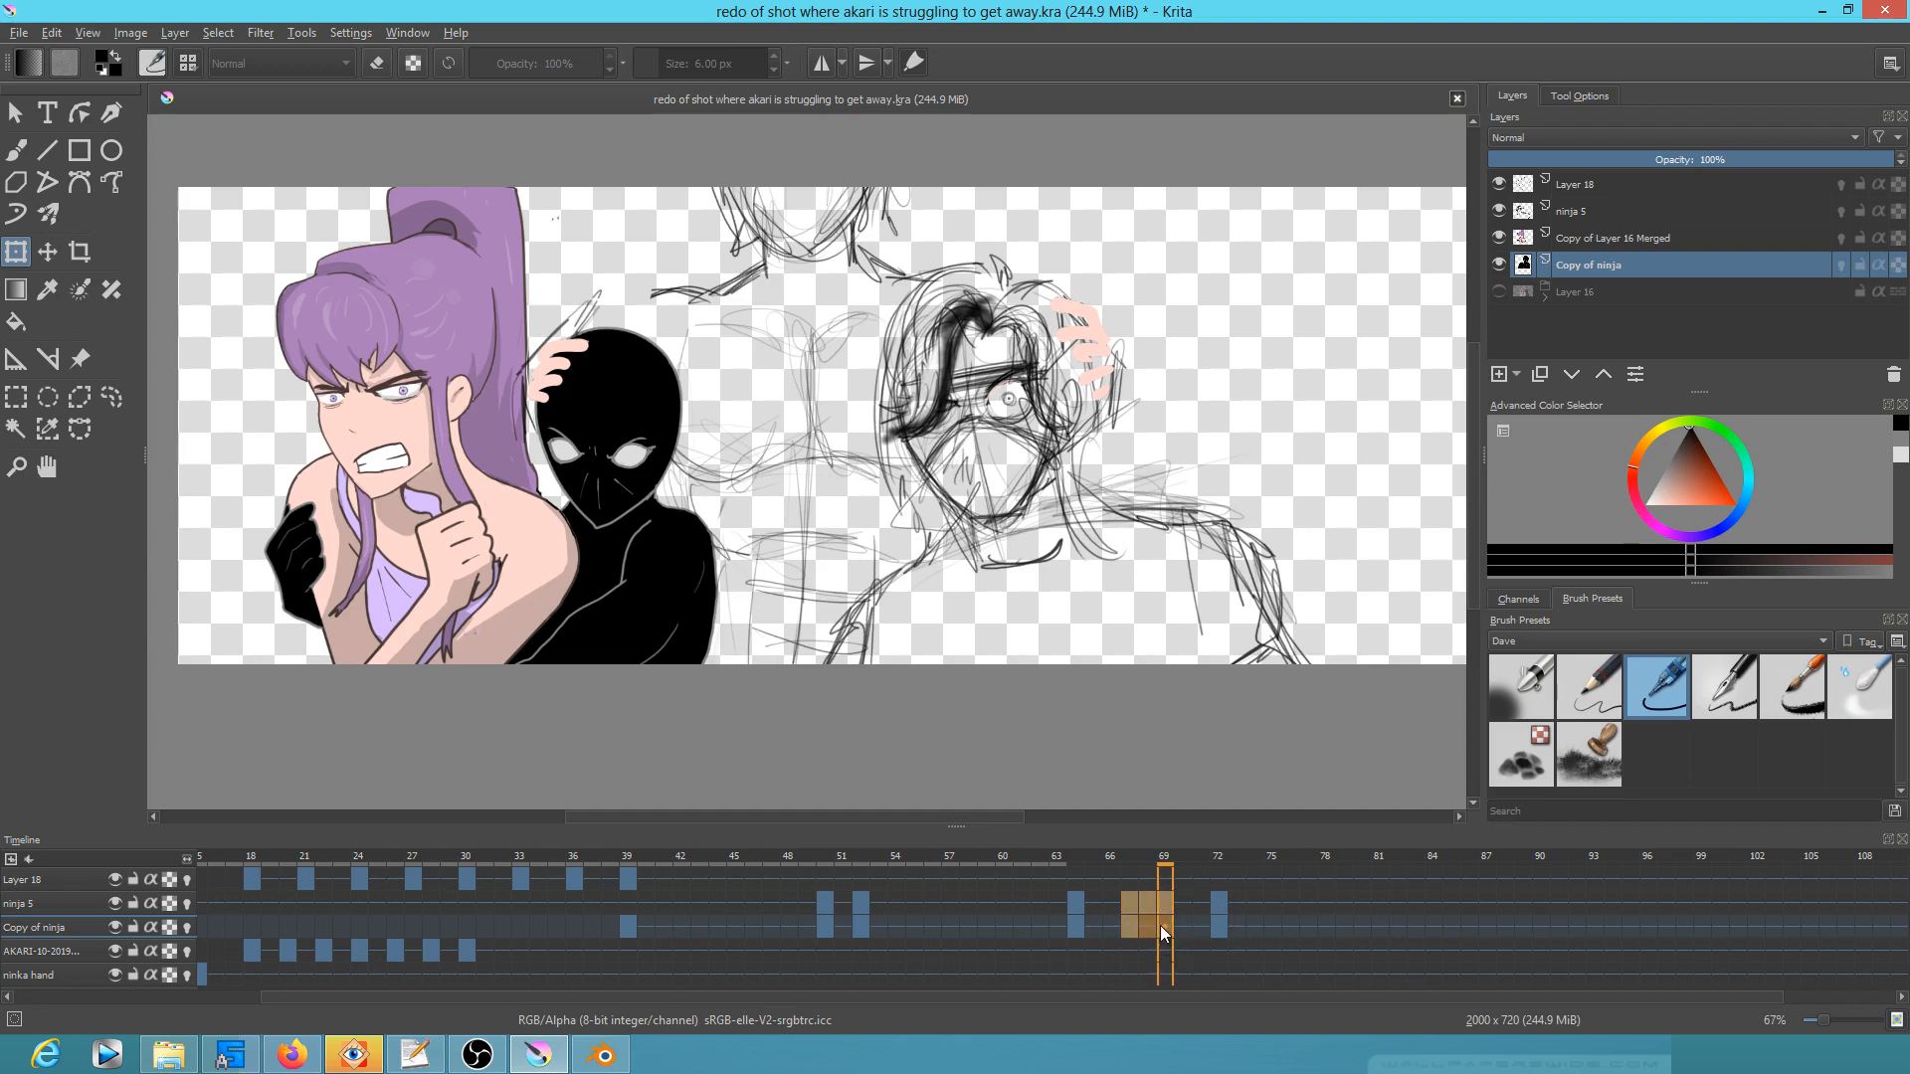
{"action": "left_click", "coordinate": [1125, 922]}
{"action": "mouse_move", "coordinate": [1131, 903]}
{"action": "left_mouse_down"}
{"action": "mouse_move", "coordinate": [1152, 882]}
{"action": "mouse_move", "coordinate": [1166, 901]}
{"action": "mouse_move", "coordinate": [1134, 898]}
{"action": "left_mouse_up"}
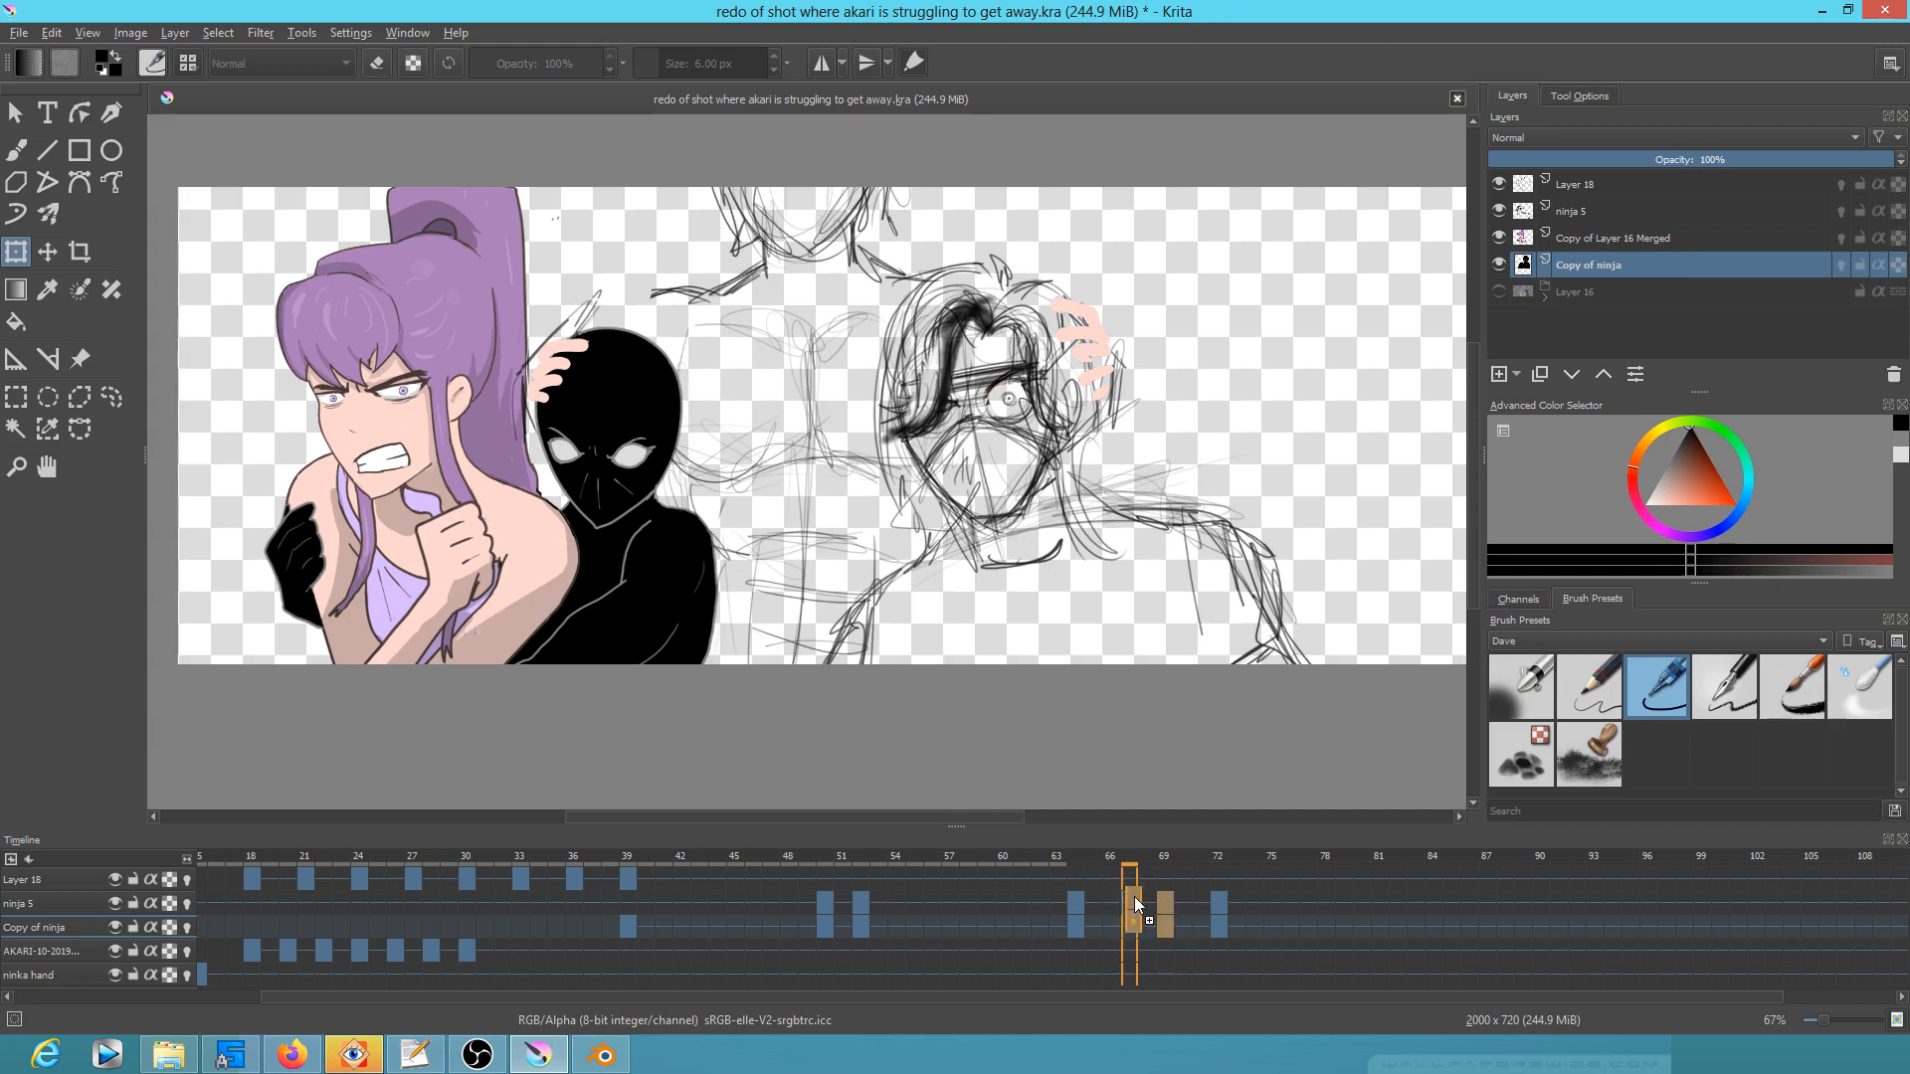
Step: On Copy of ninja at frame 64, rotate the black ninja slightly clockwise and move it right, away from the girl
{"action": "left_click", "coordinate": [1074, 903]}
{"action": "left_click", "coordinate": [1073, 925]}
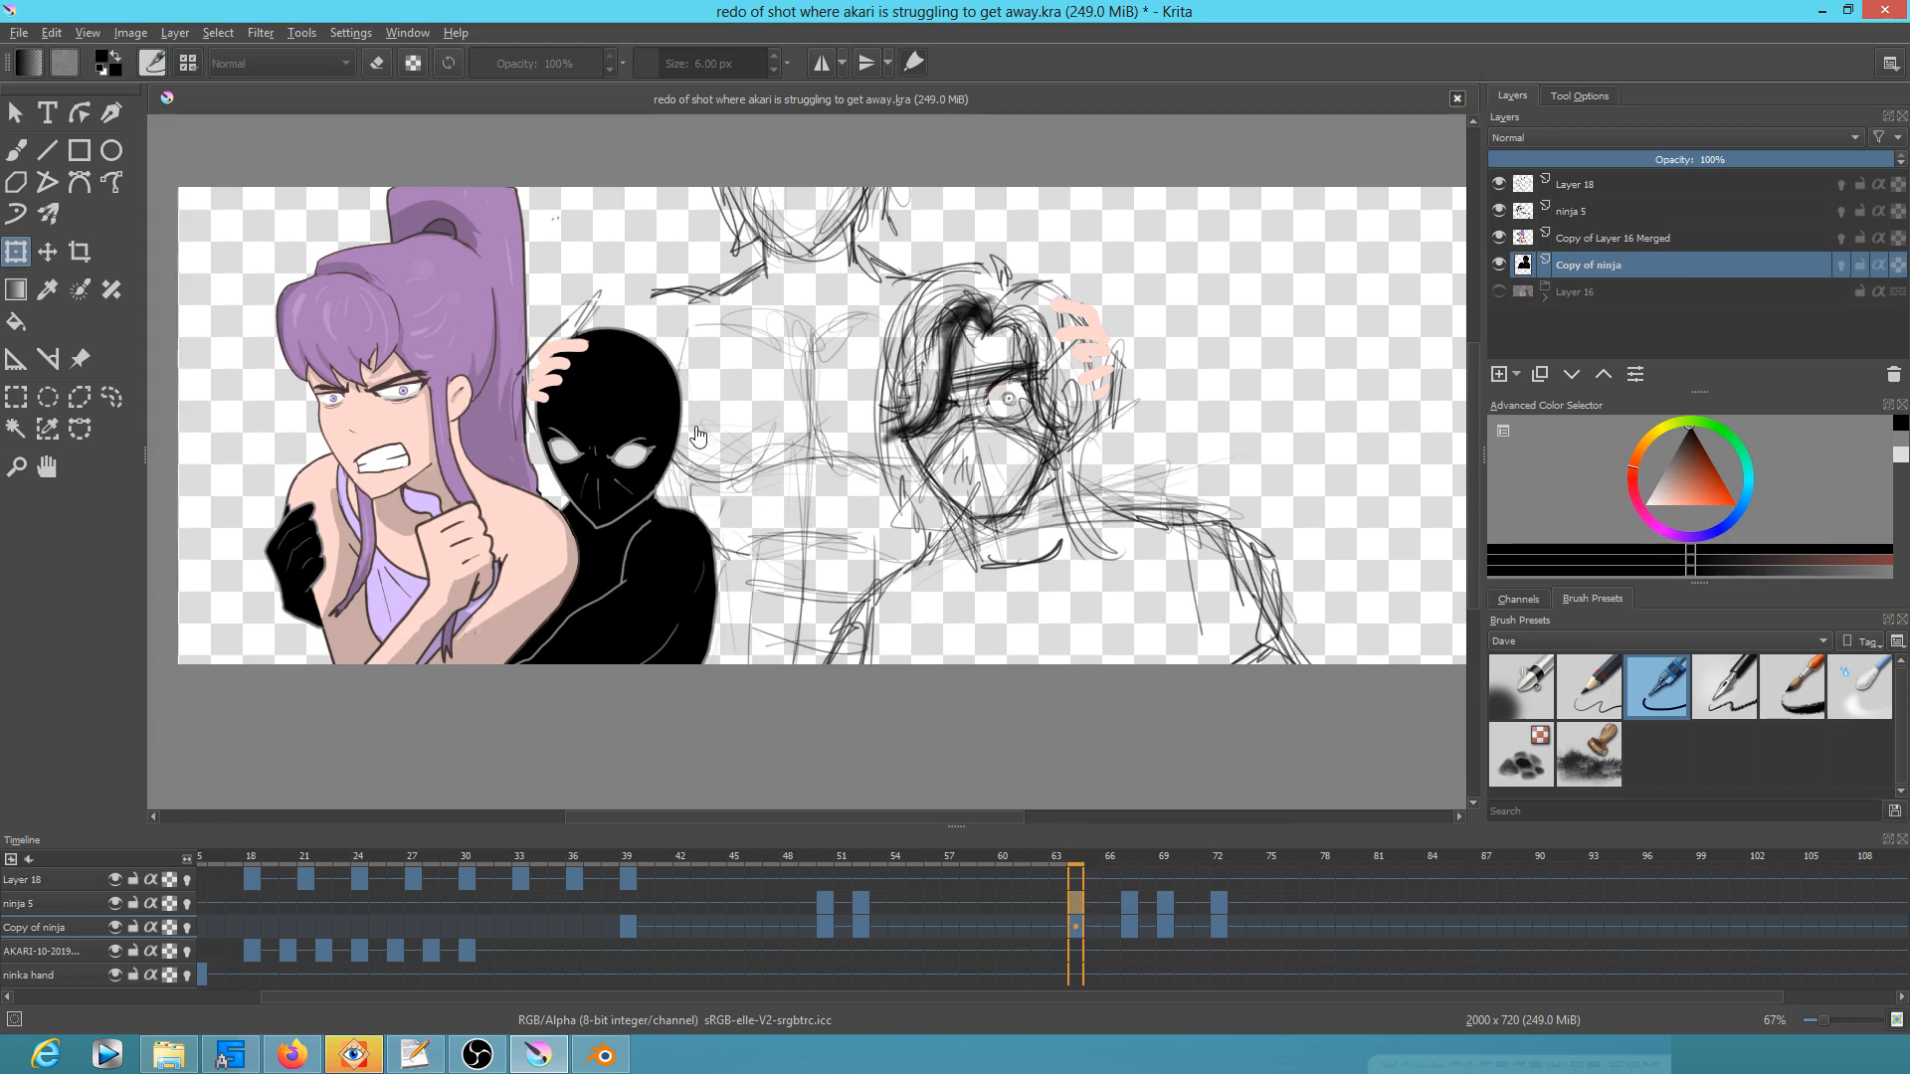
{"action": "key", "text": "Delete"}
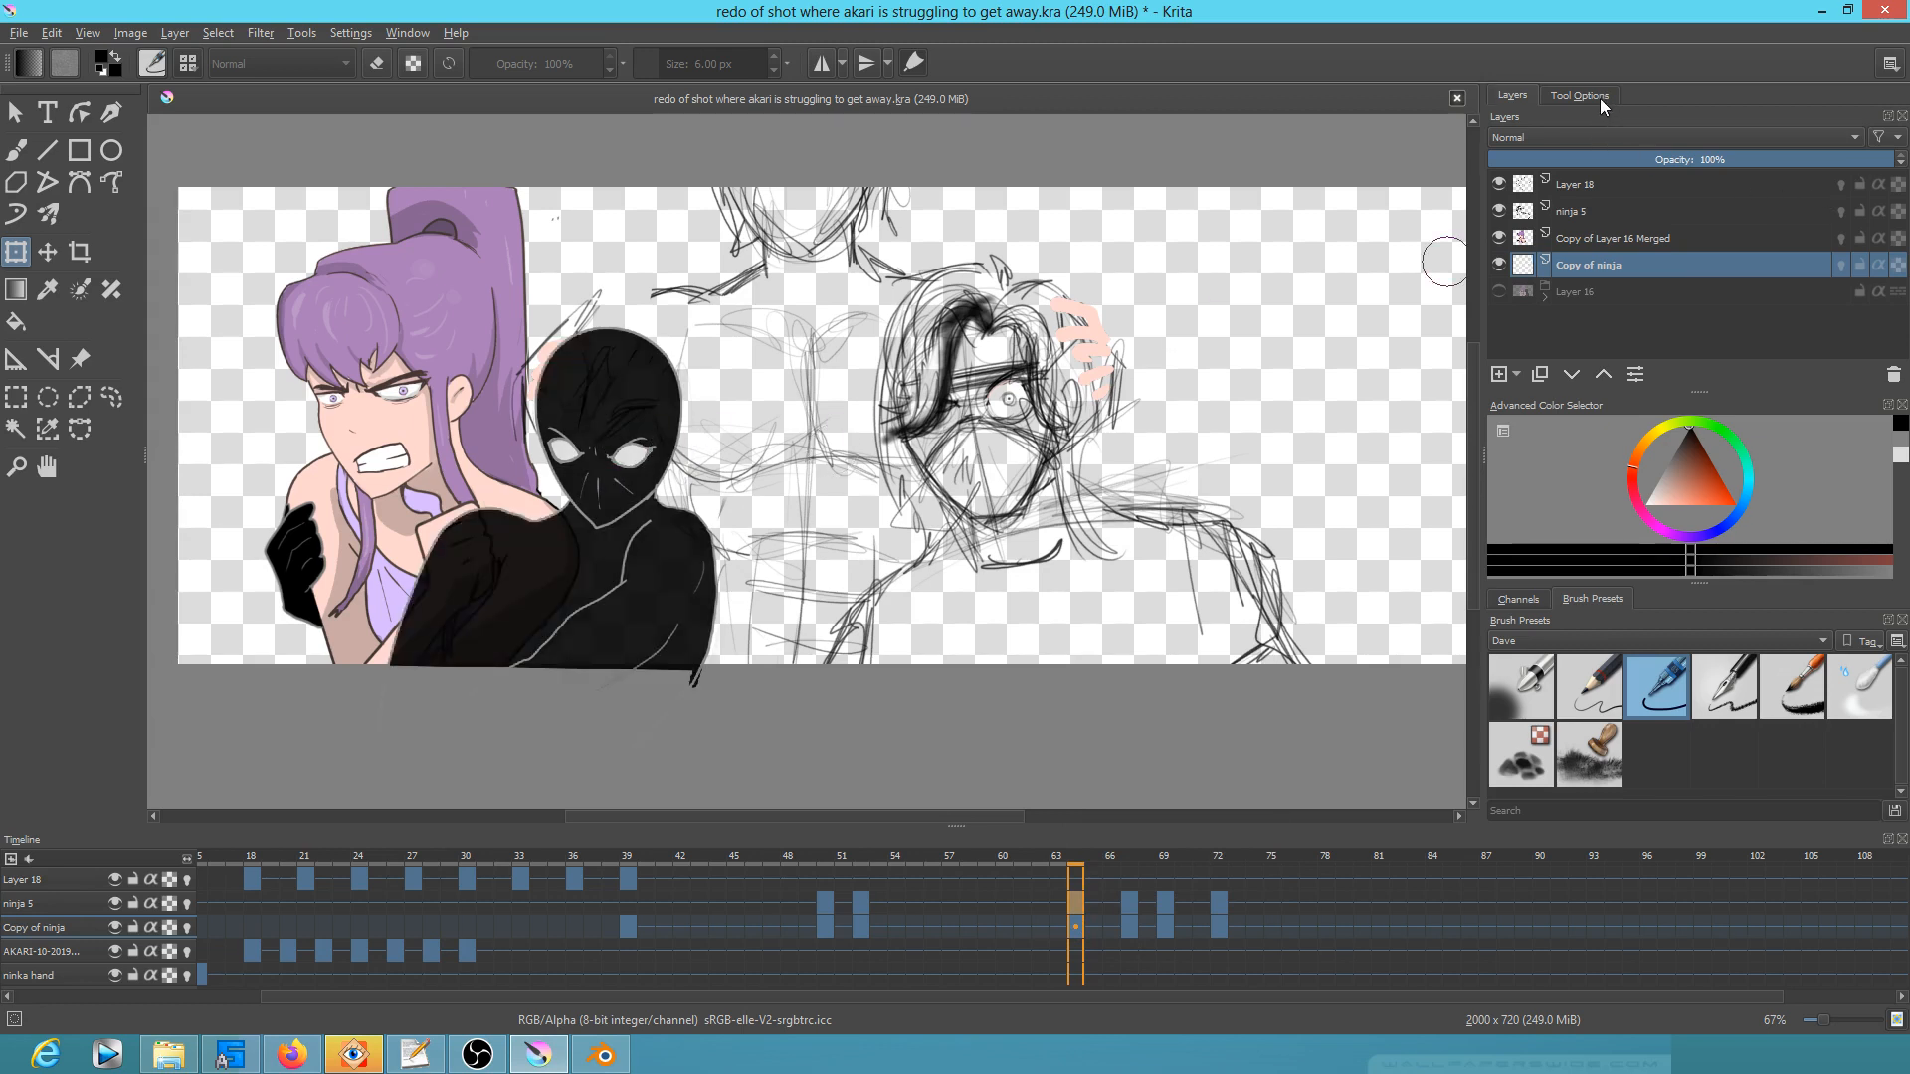
{"action": "left_click", "coordinate": [1579, 96]}
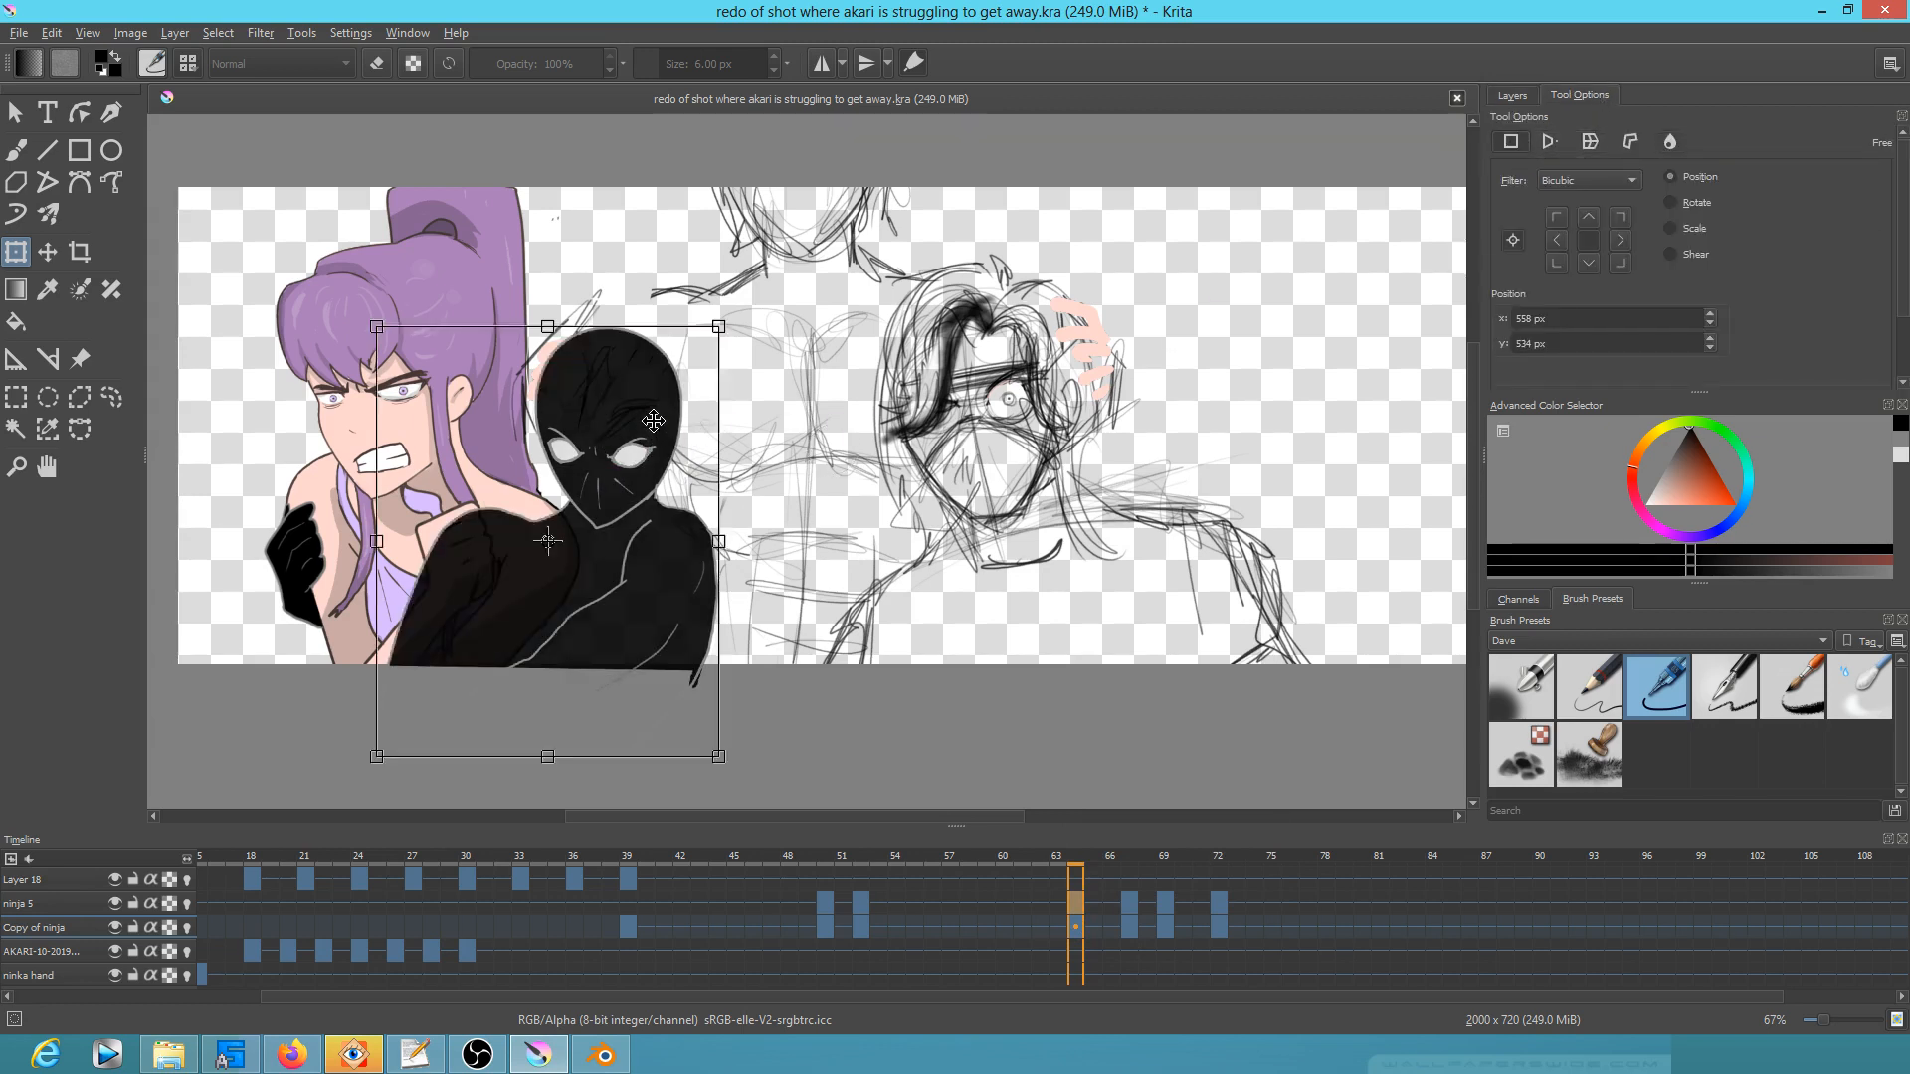
{"action": "left_click_drag", "start_coordinate": [781, 505], "coordinate": [767, 552]}
{"action": "left_click_drag", "start_coordinate": [599, 510], "coordinate": [653, 505]}
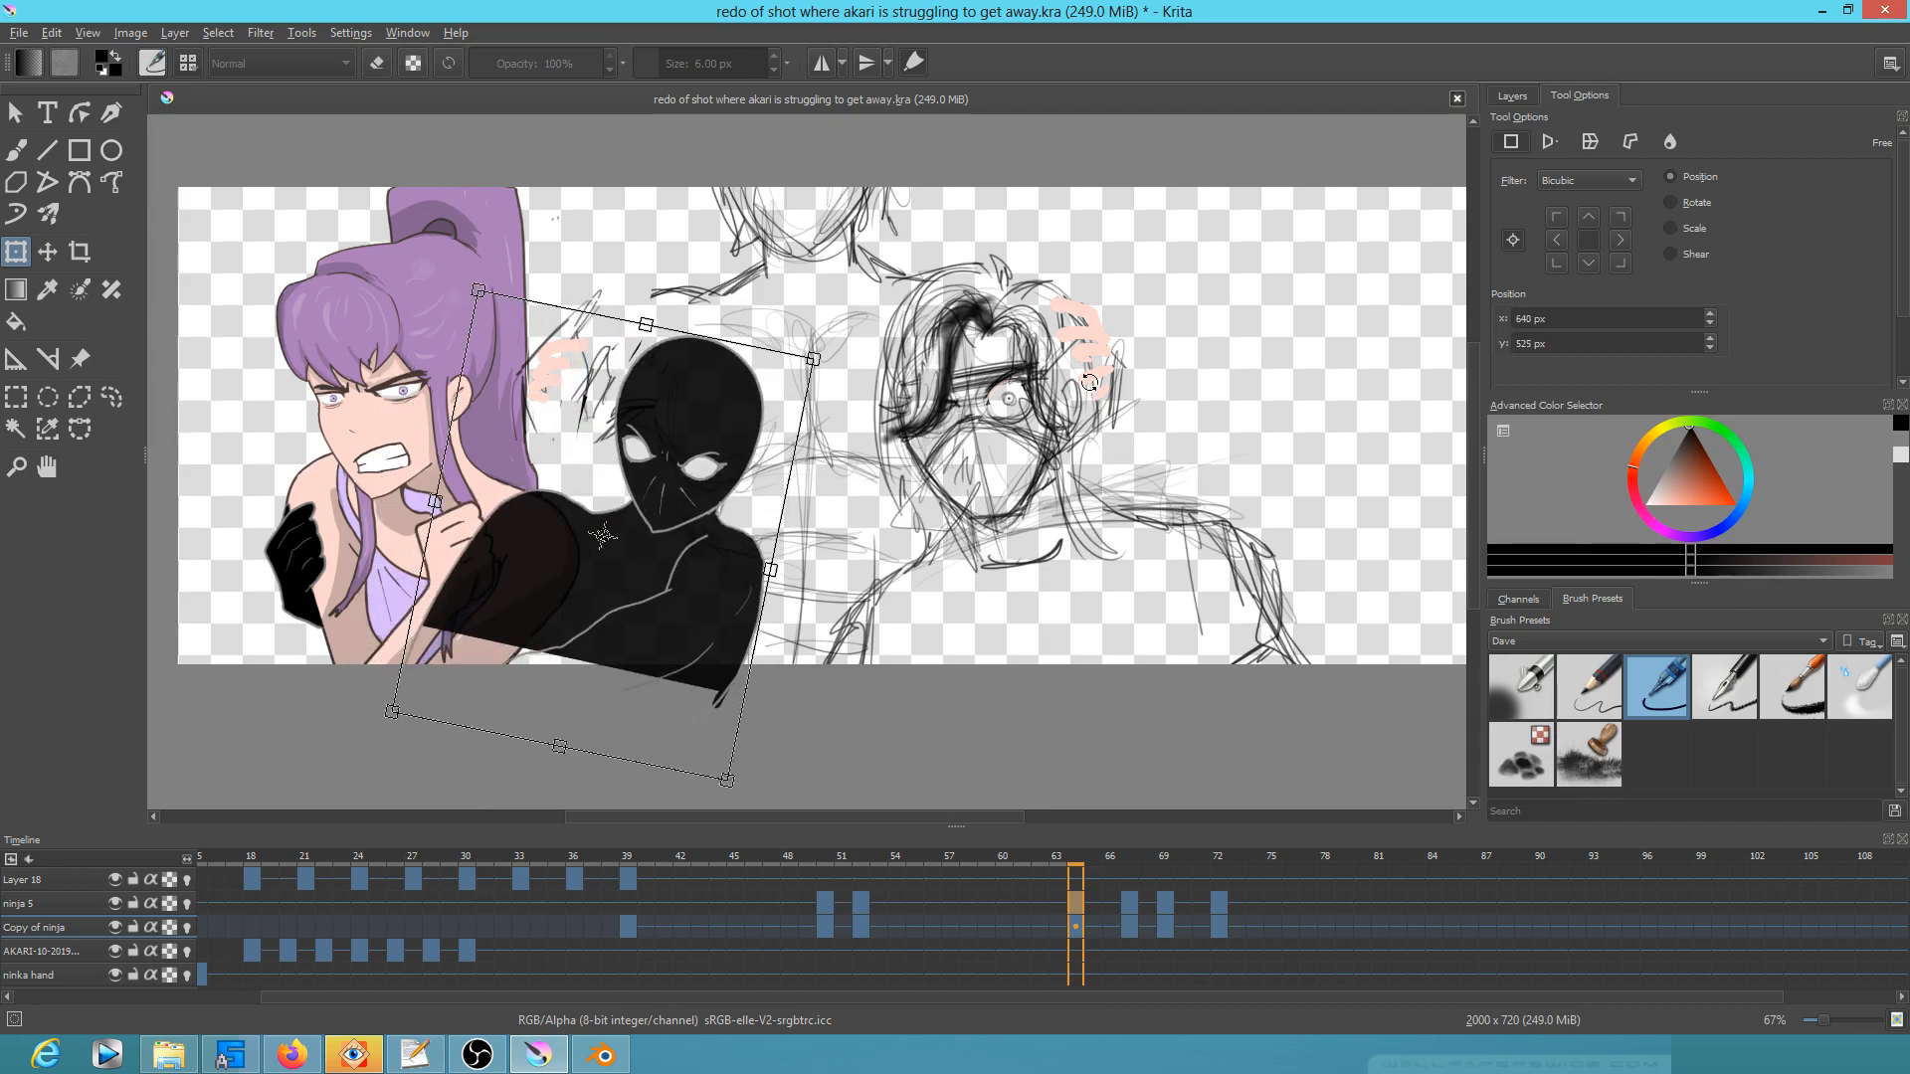
{"action": "key", "text": "Return"}
Step: Liquify the black ninja's lower arm edge downward with size 276.29, amount 0.01 and spacing 0.01 to fill the canvas bottom
{"action": "left_click", "coordinate": [1672, 141]}
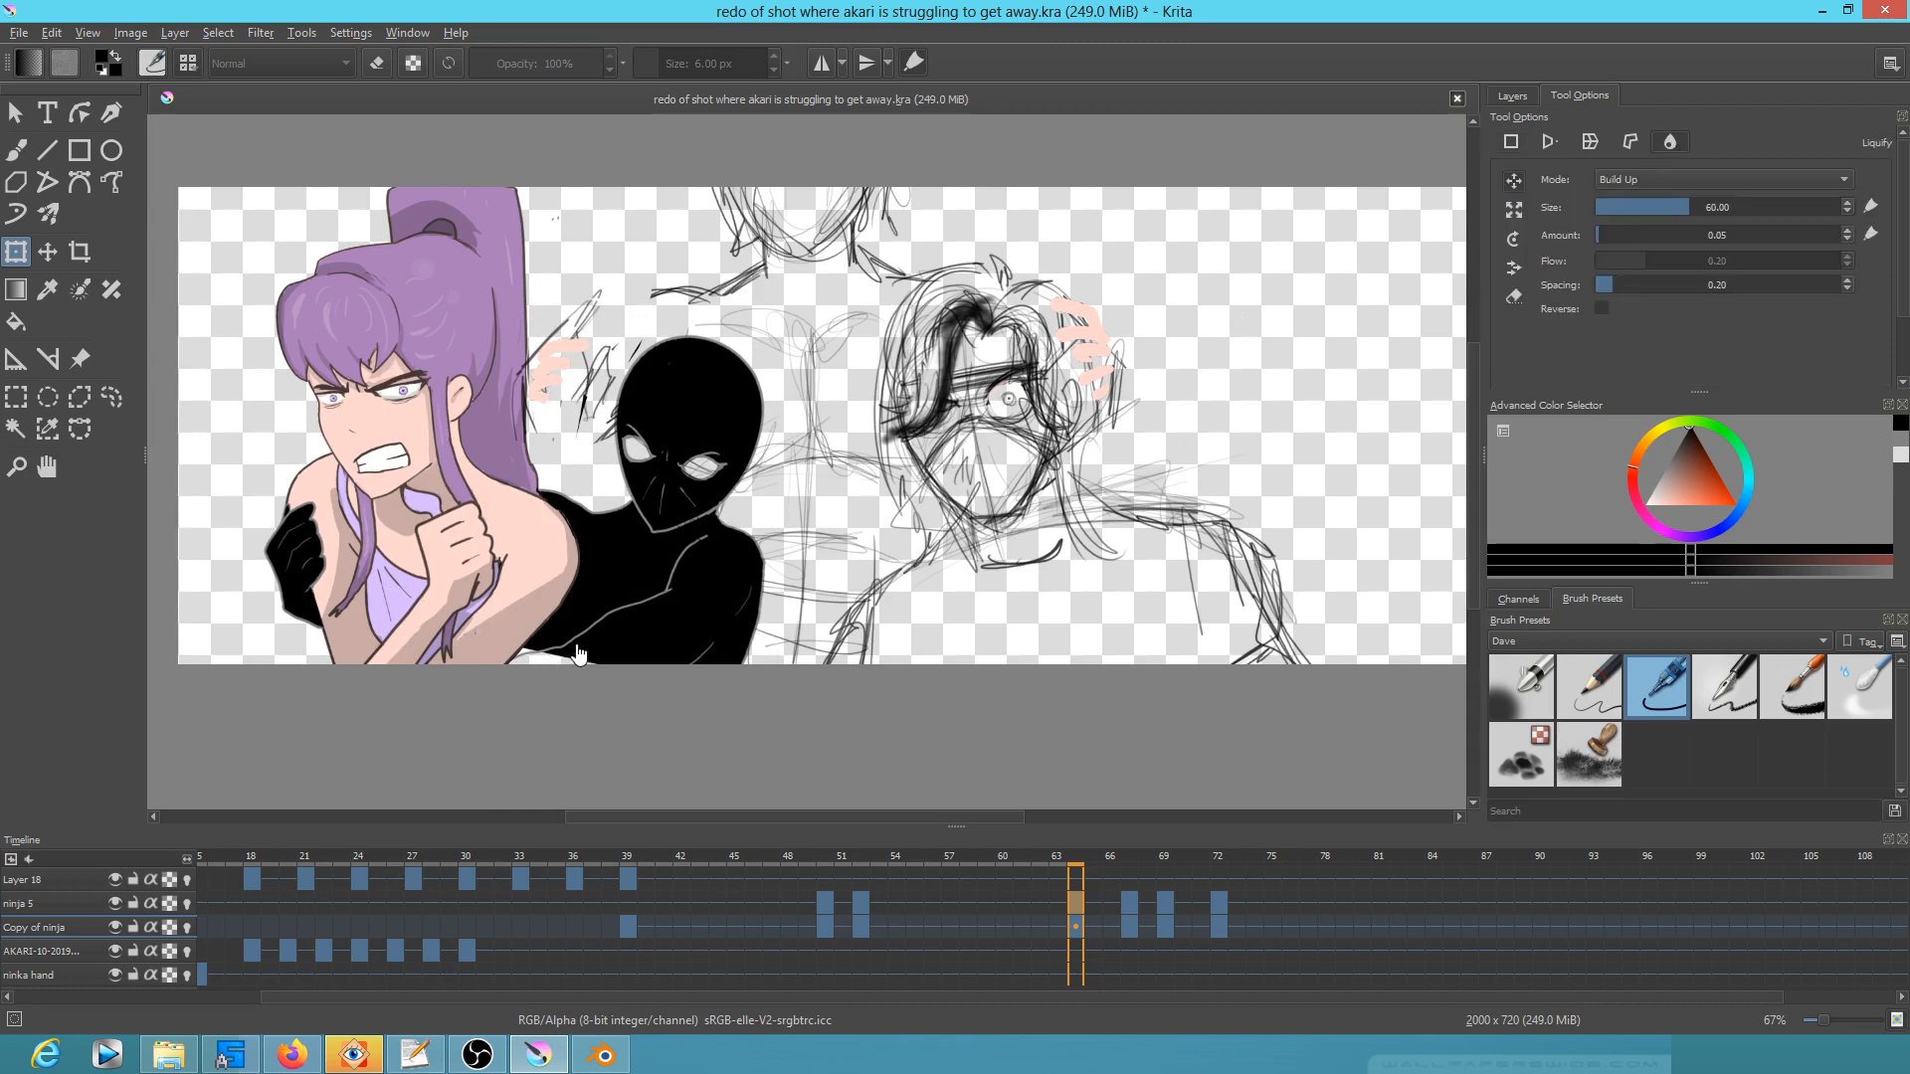
{"action": "mouse_move", "coordinate": [568, 621]}
{"action": "left_mouse_down"}
{"action": "mouse_move", "coordinate": [701, 621]}
{"action": "mouse_move", "coordinate": [524, 691]}
{"action": "left_mouse_up"}
{"action": "key", "text": "Escape"}
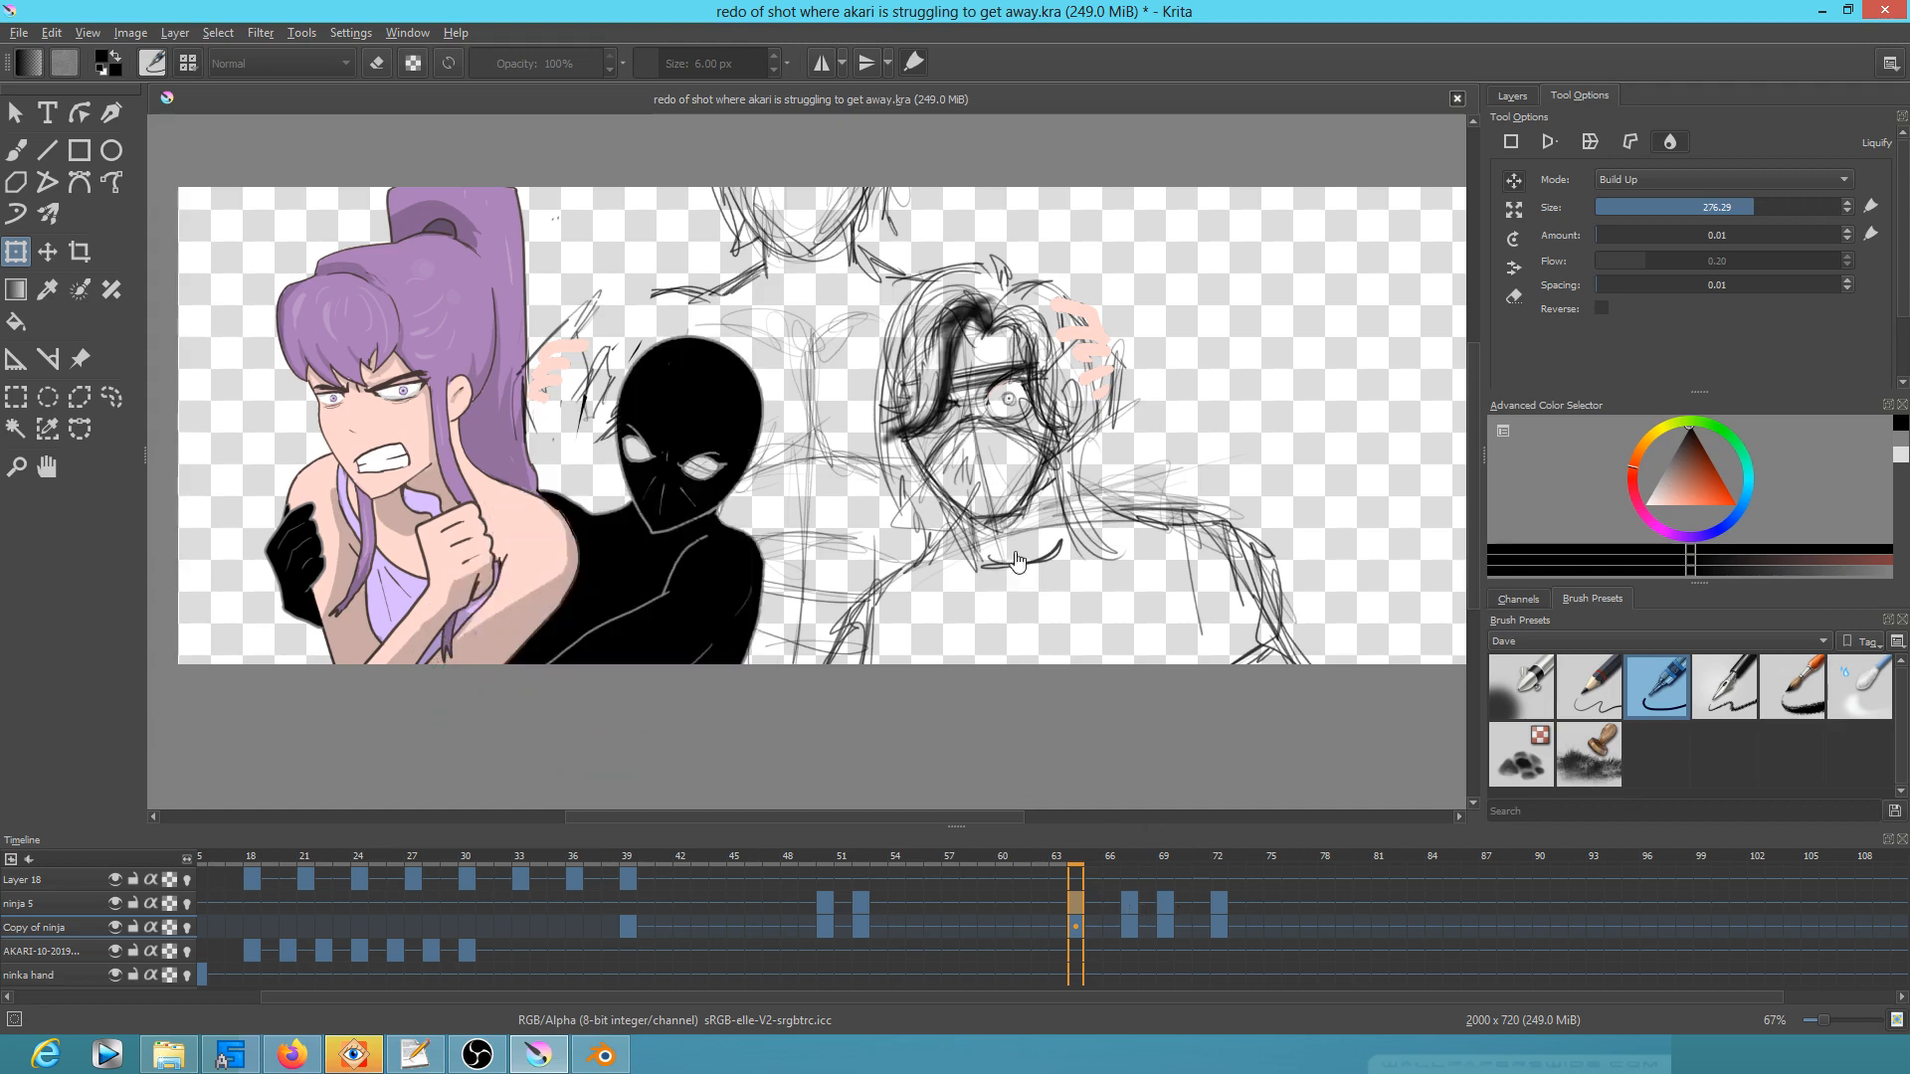
Step: On ninja 5 at frame 64, rotate the sketched ninja slightly counter-clockwise and move it left to about X 1249, Y 450 px
{"action": "left_click", "coordinate": [56, 904]}
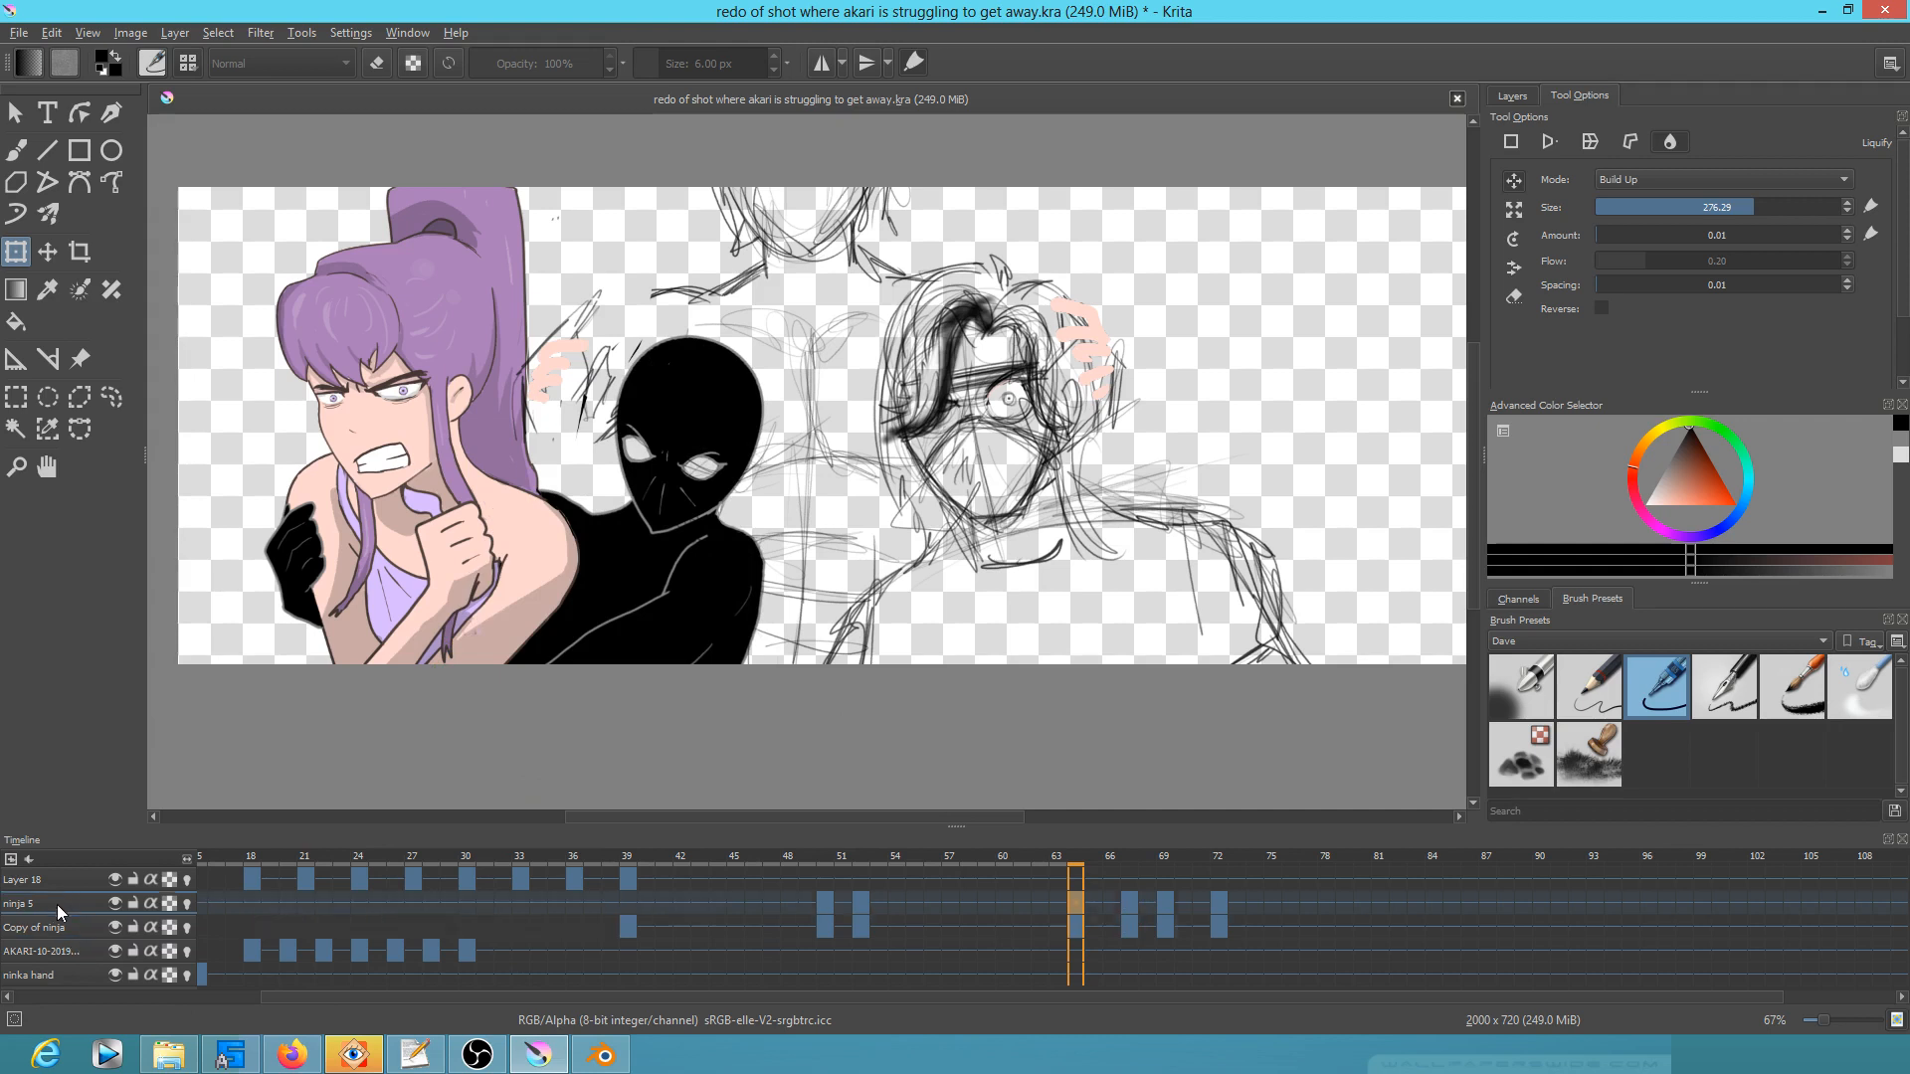
{"action": "left_click", "coordinate": [1132, 901]}
{"action": "left_click_drag", "start_coordinate": [1041, 859], "coordinate": [1074, 858]}
{"action": "left_click", "coordinate": [866, 903]}
{"action": "left_click", "coordinate": [1076, 903]}
{"action": "left_click", "coordinate": [1013, 505]}
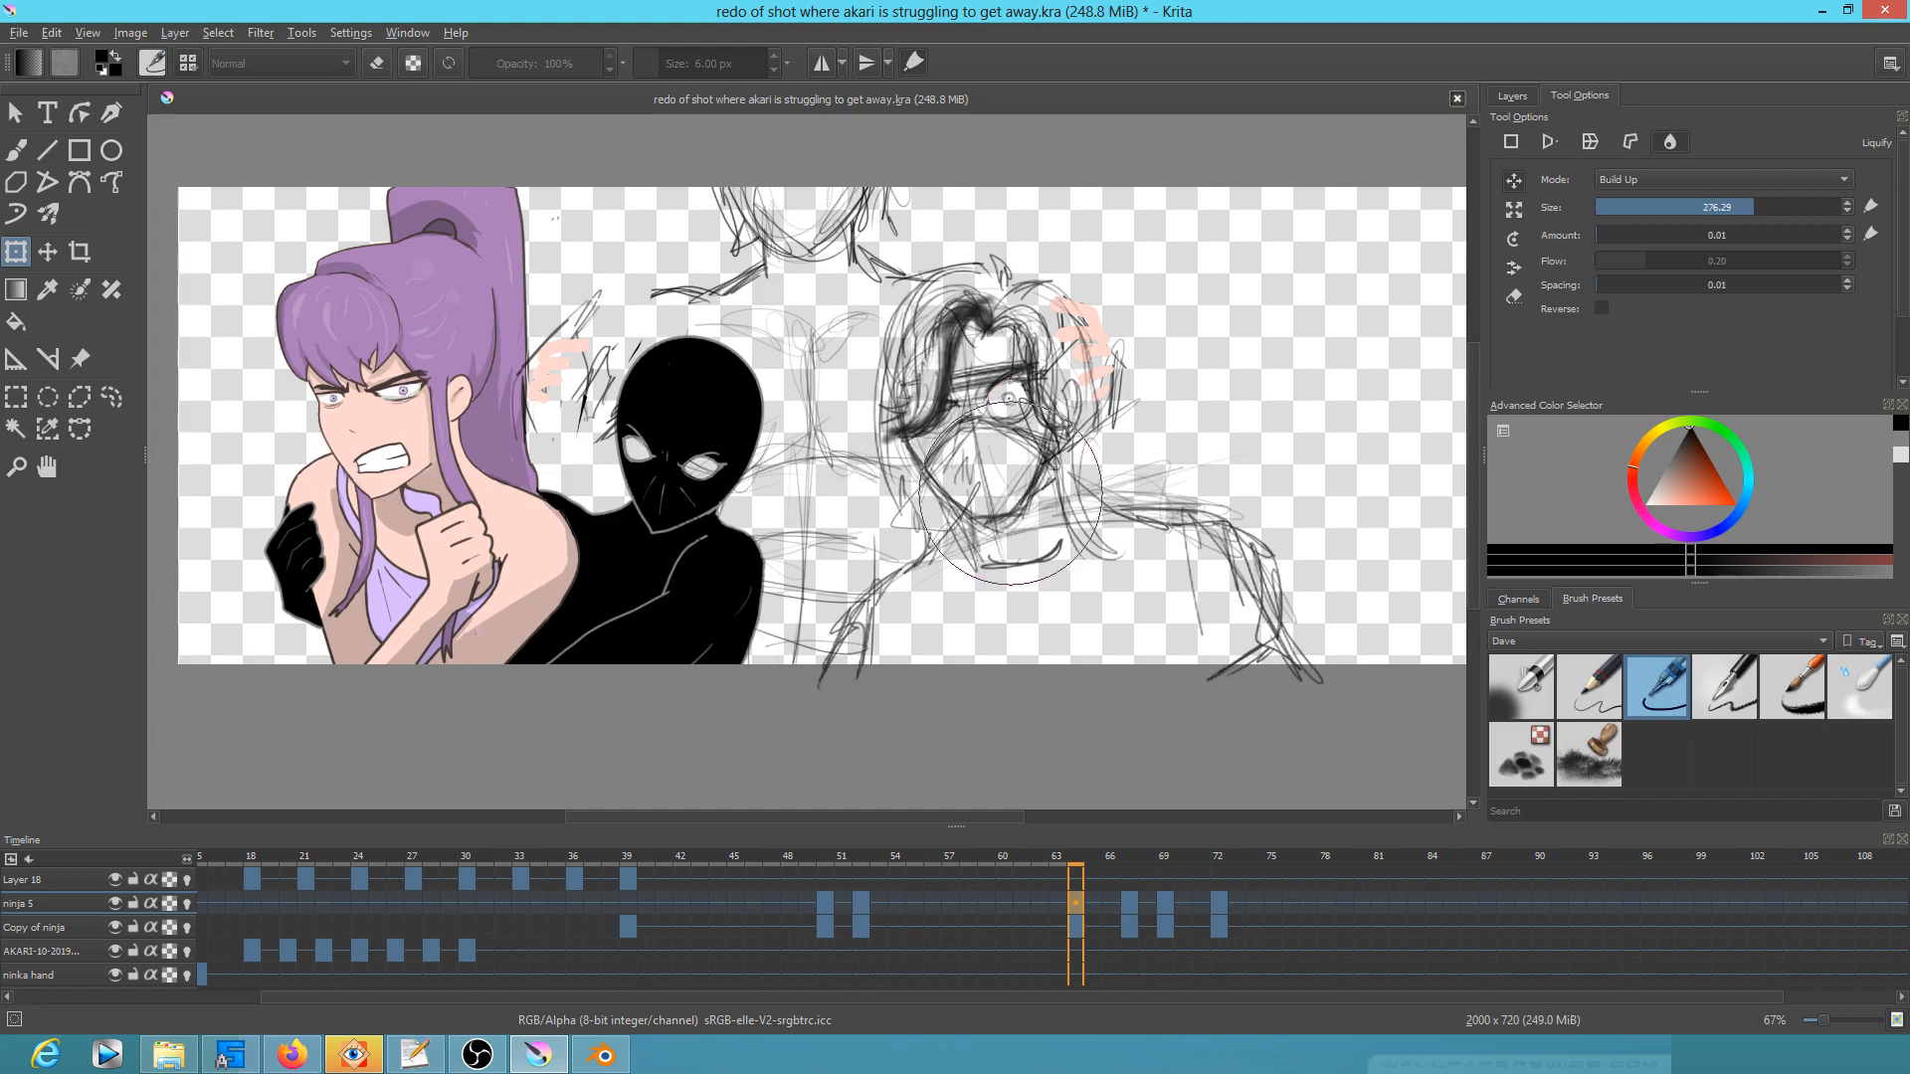
{"action": "left_click", "coordinate": [1516, 142]}
{"action": "left_click_drag", "start_coordinate": [1364, 499], "coordinate": [1362, 448]}
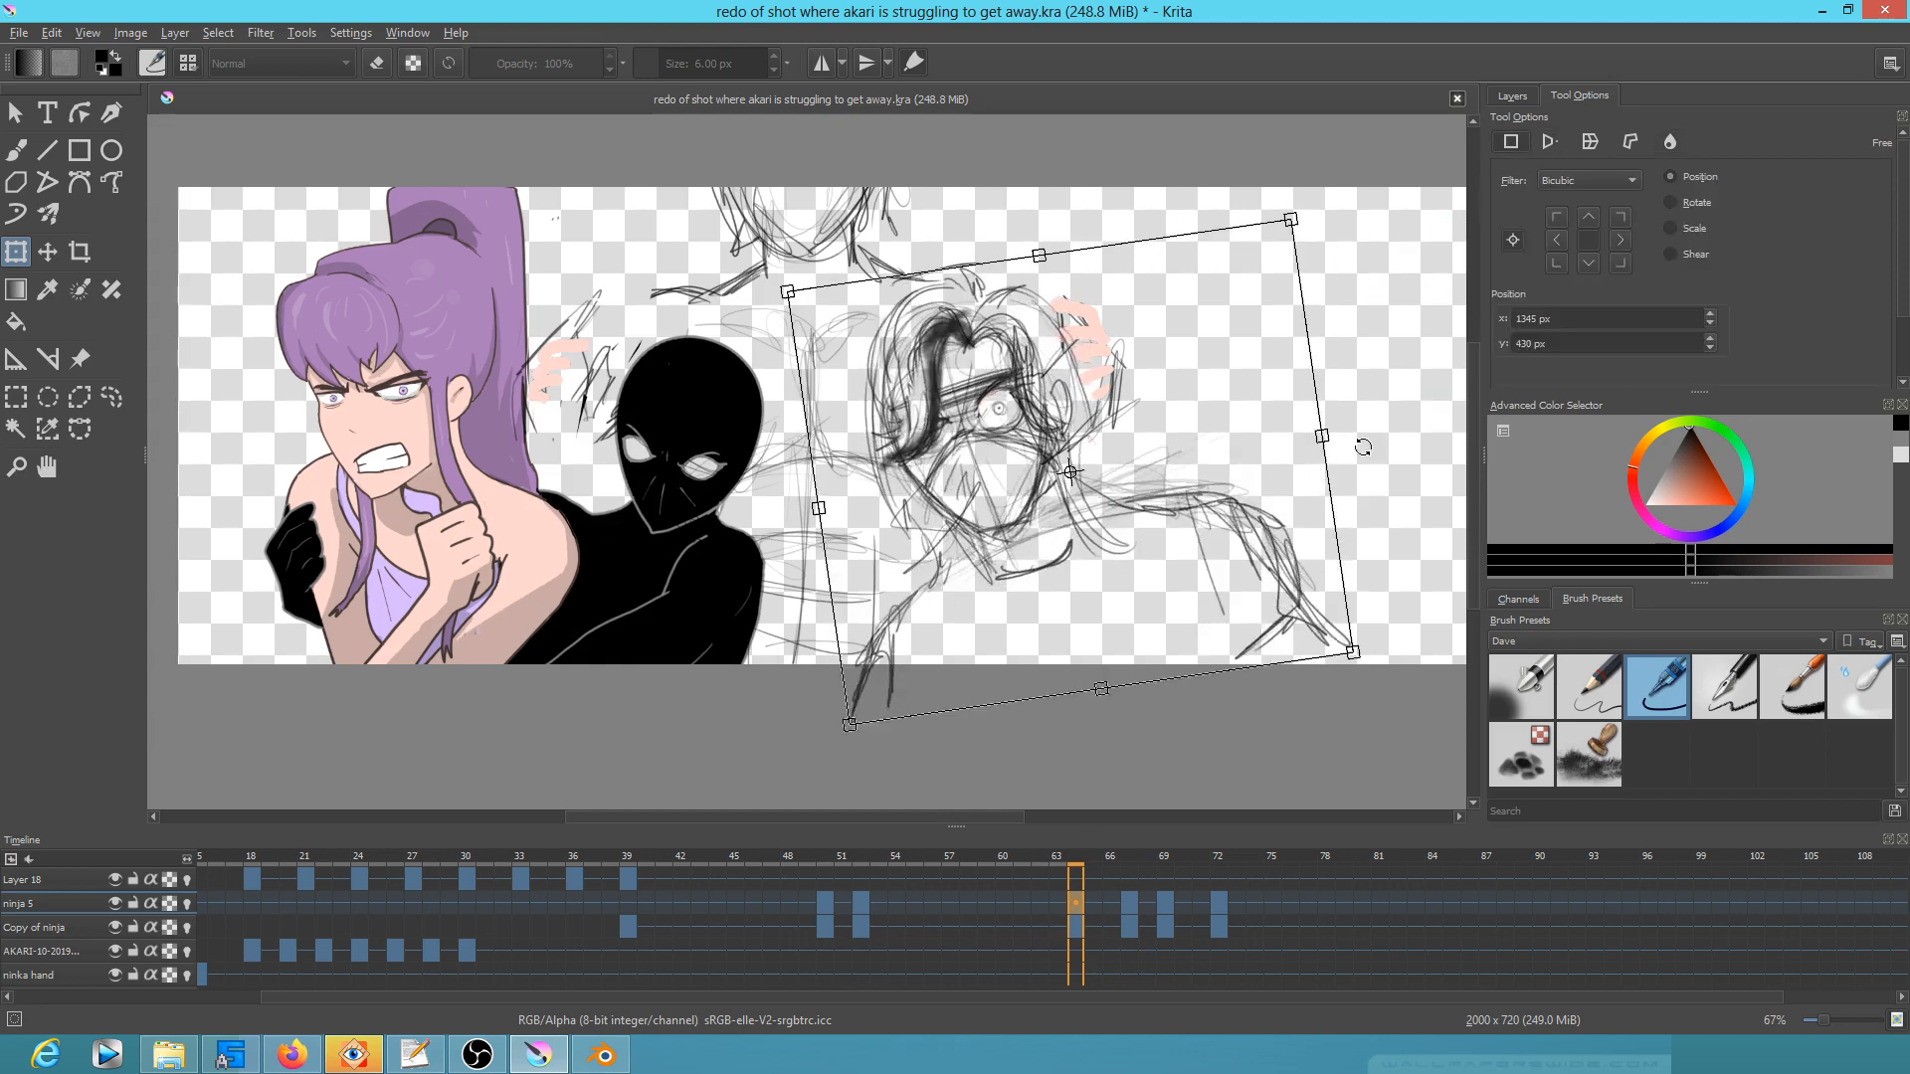
{"action": "left_click_drag", "start_coordinate": [1199, 559], "coordinate": [1113, 584]}
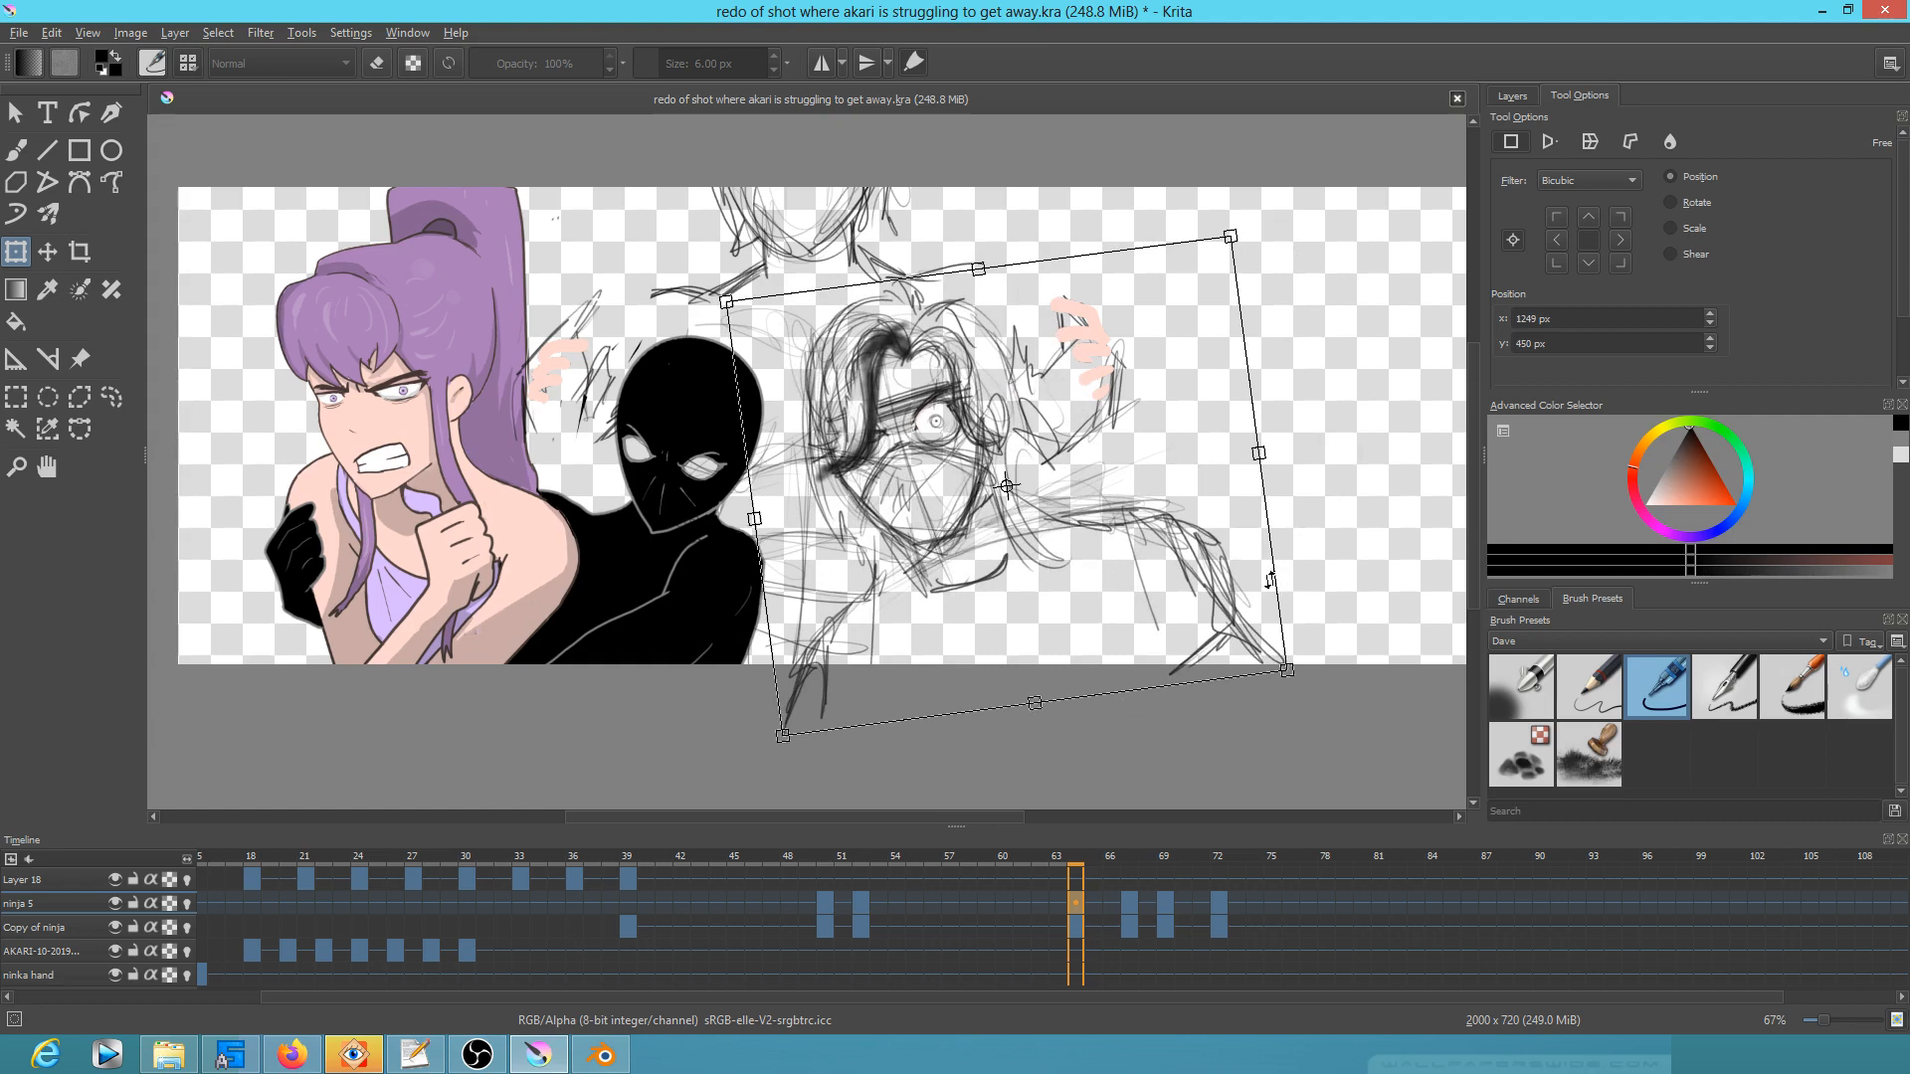
{"action": "key", "text": "Return"}
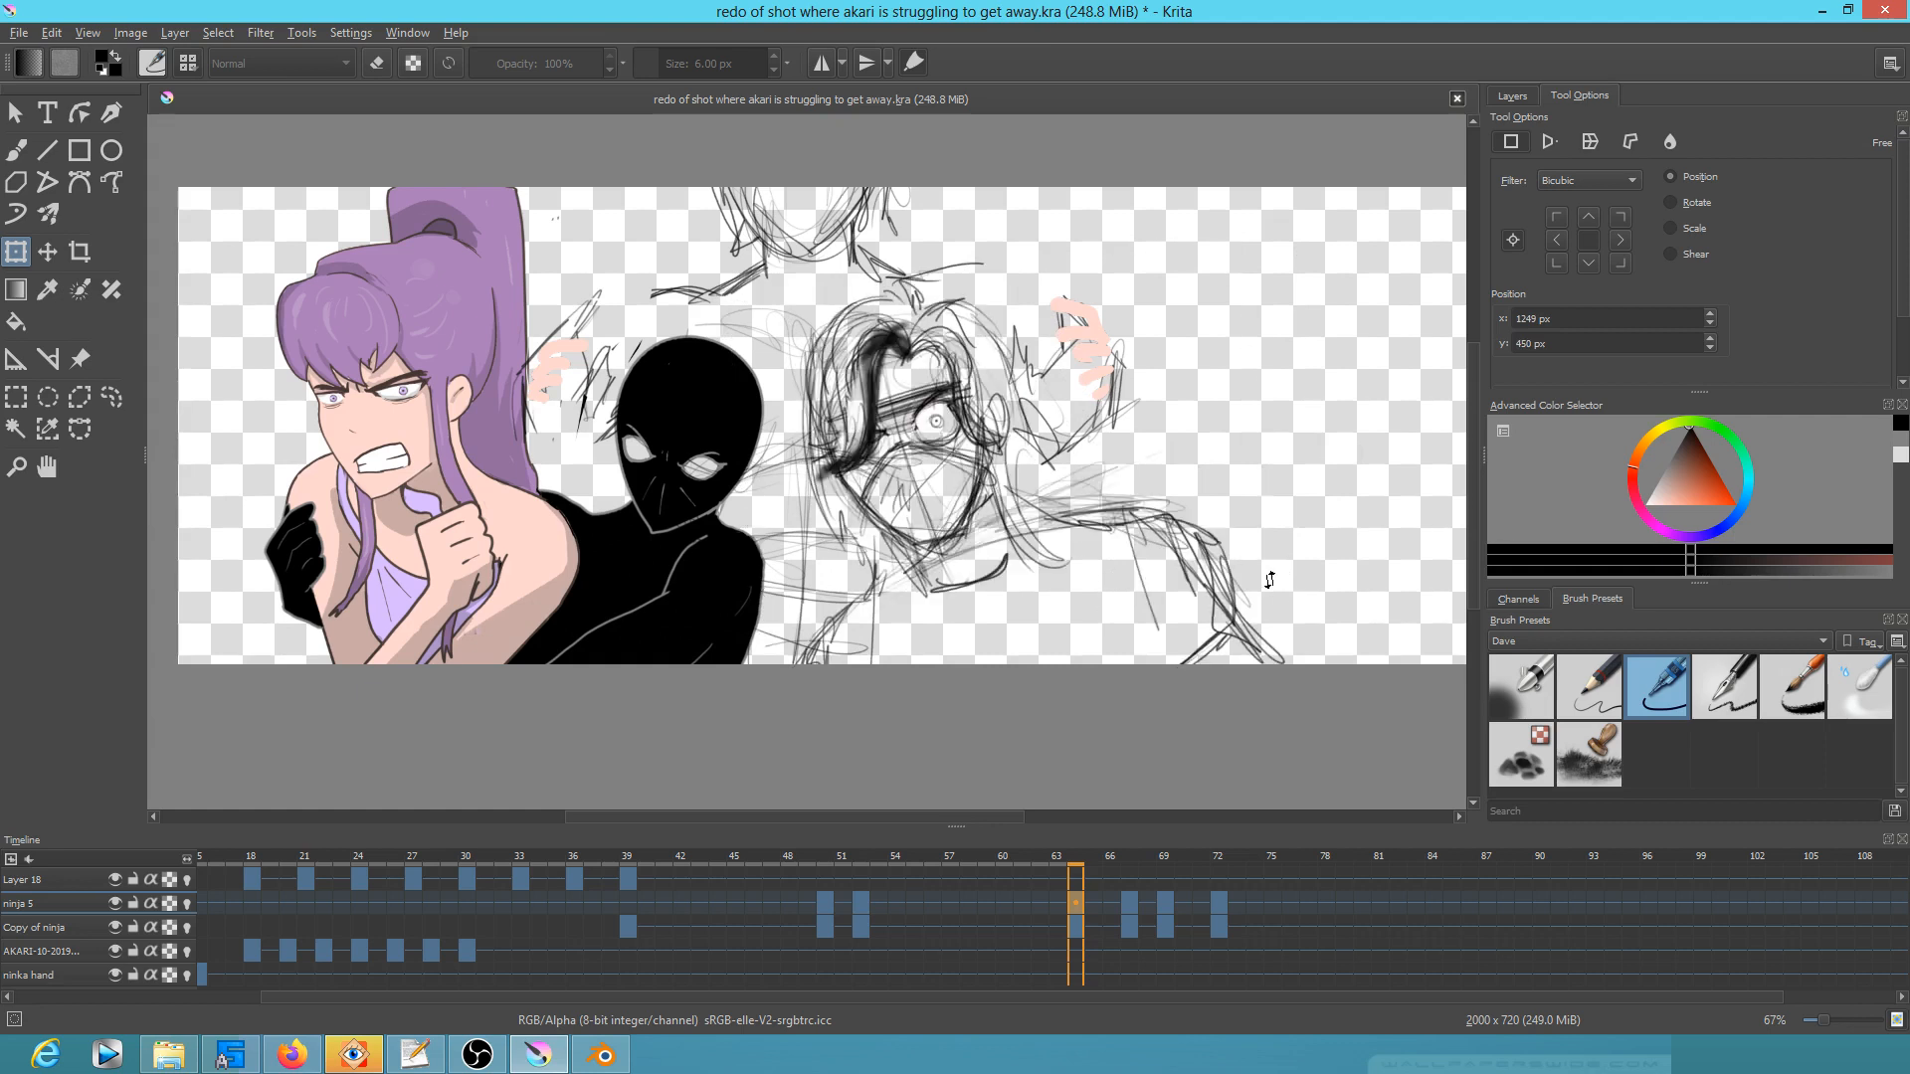
Step: On ninja 5 at frame 67, rotate the sketched ninja further counter-clockwise and shift it left to about X 1243, Y 443 px
{"action": "left_click", "coordinate": [1130, 906]}
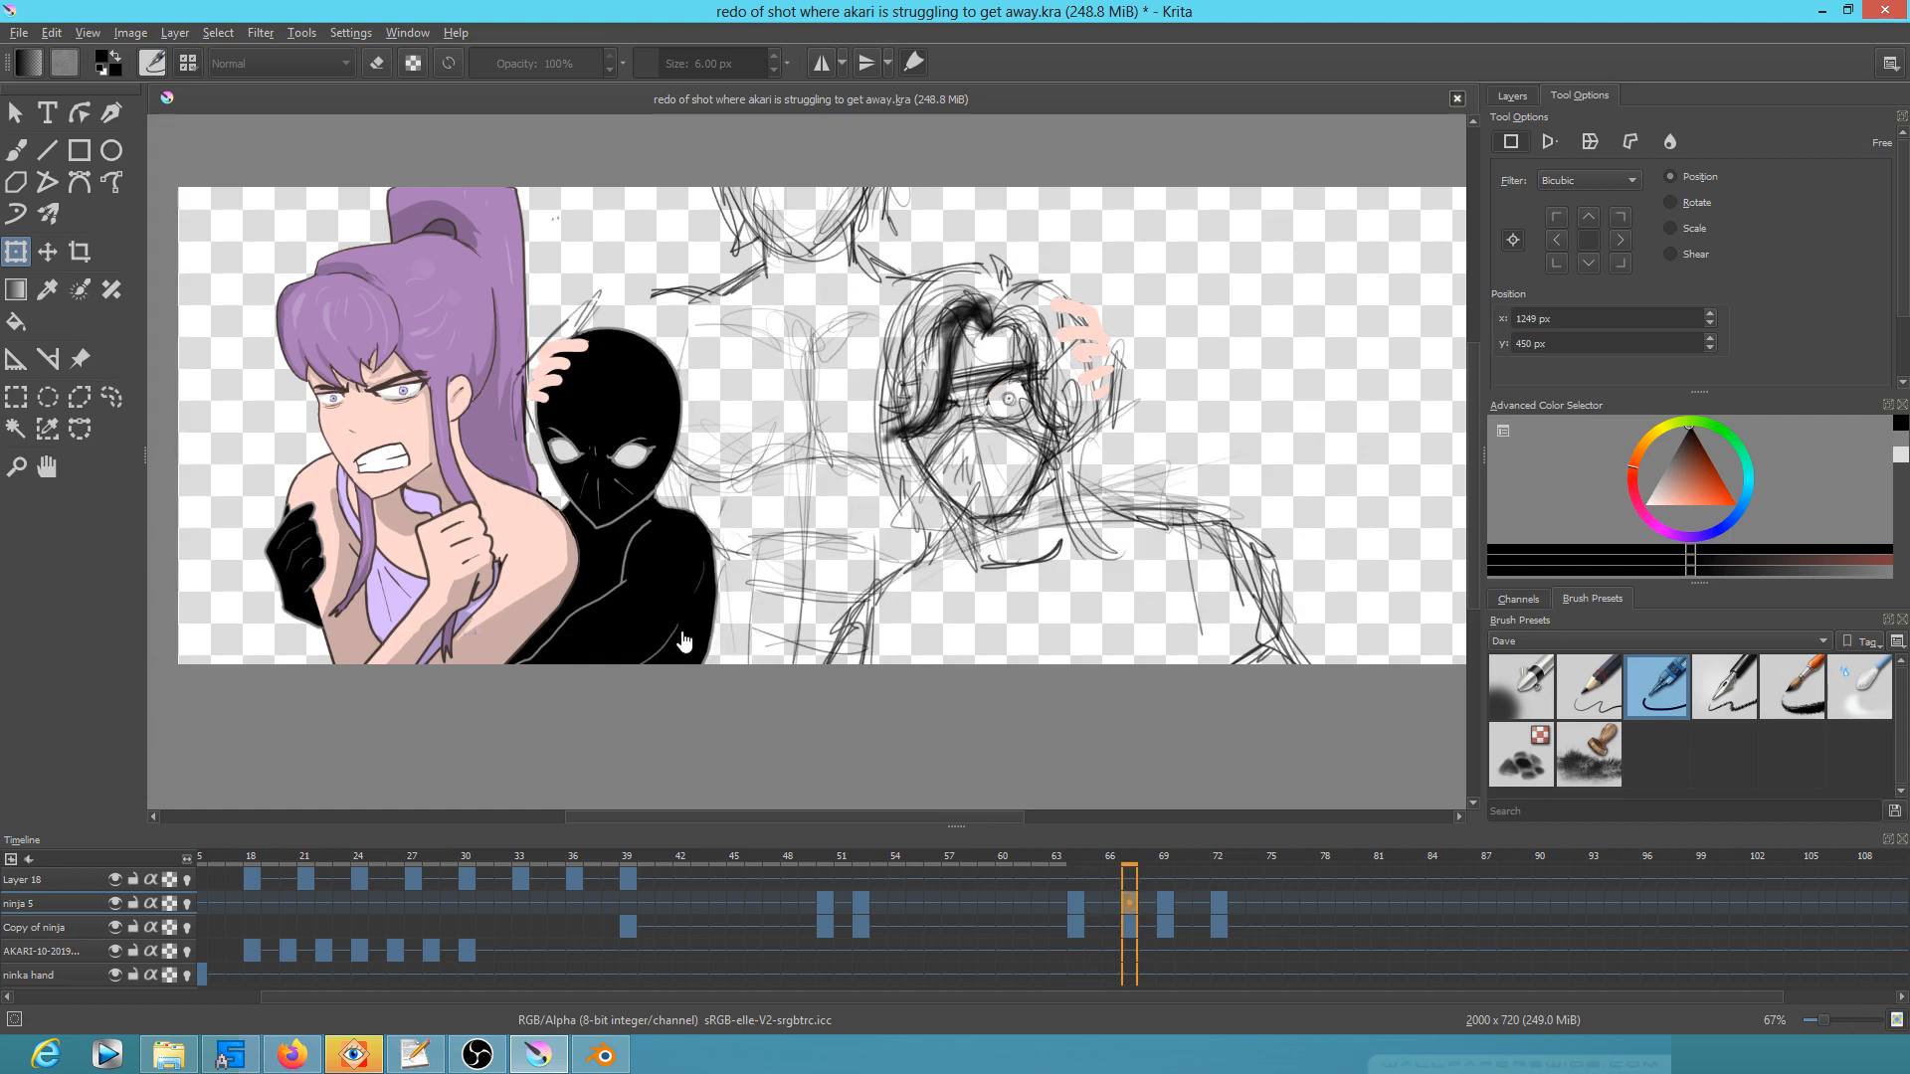
{"action": "left_click", "coordinate": [638, 551]}
{"action": "left_click_drag", "start_coordinate": [1043, 499], "coordinate": [951, 533]}
{"action": "left_click_drag", "start_coordinate": [1304, 629], "coordinate": [1330, 522]}
{"action": "left_click_drag", "start_coordinate": [1144, 635], "coordinate": [1160, 610]}
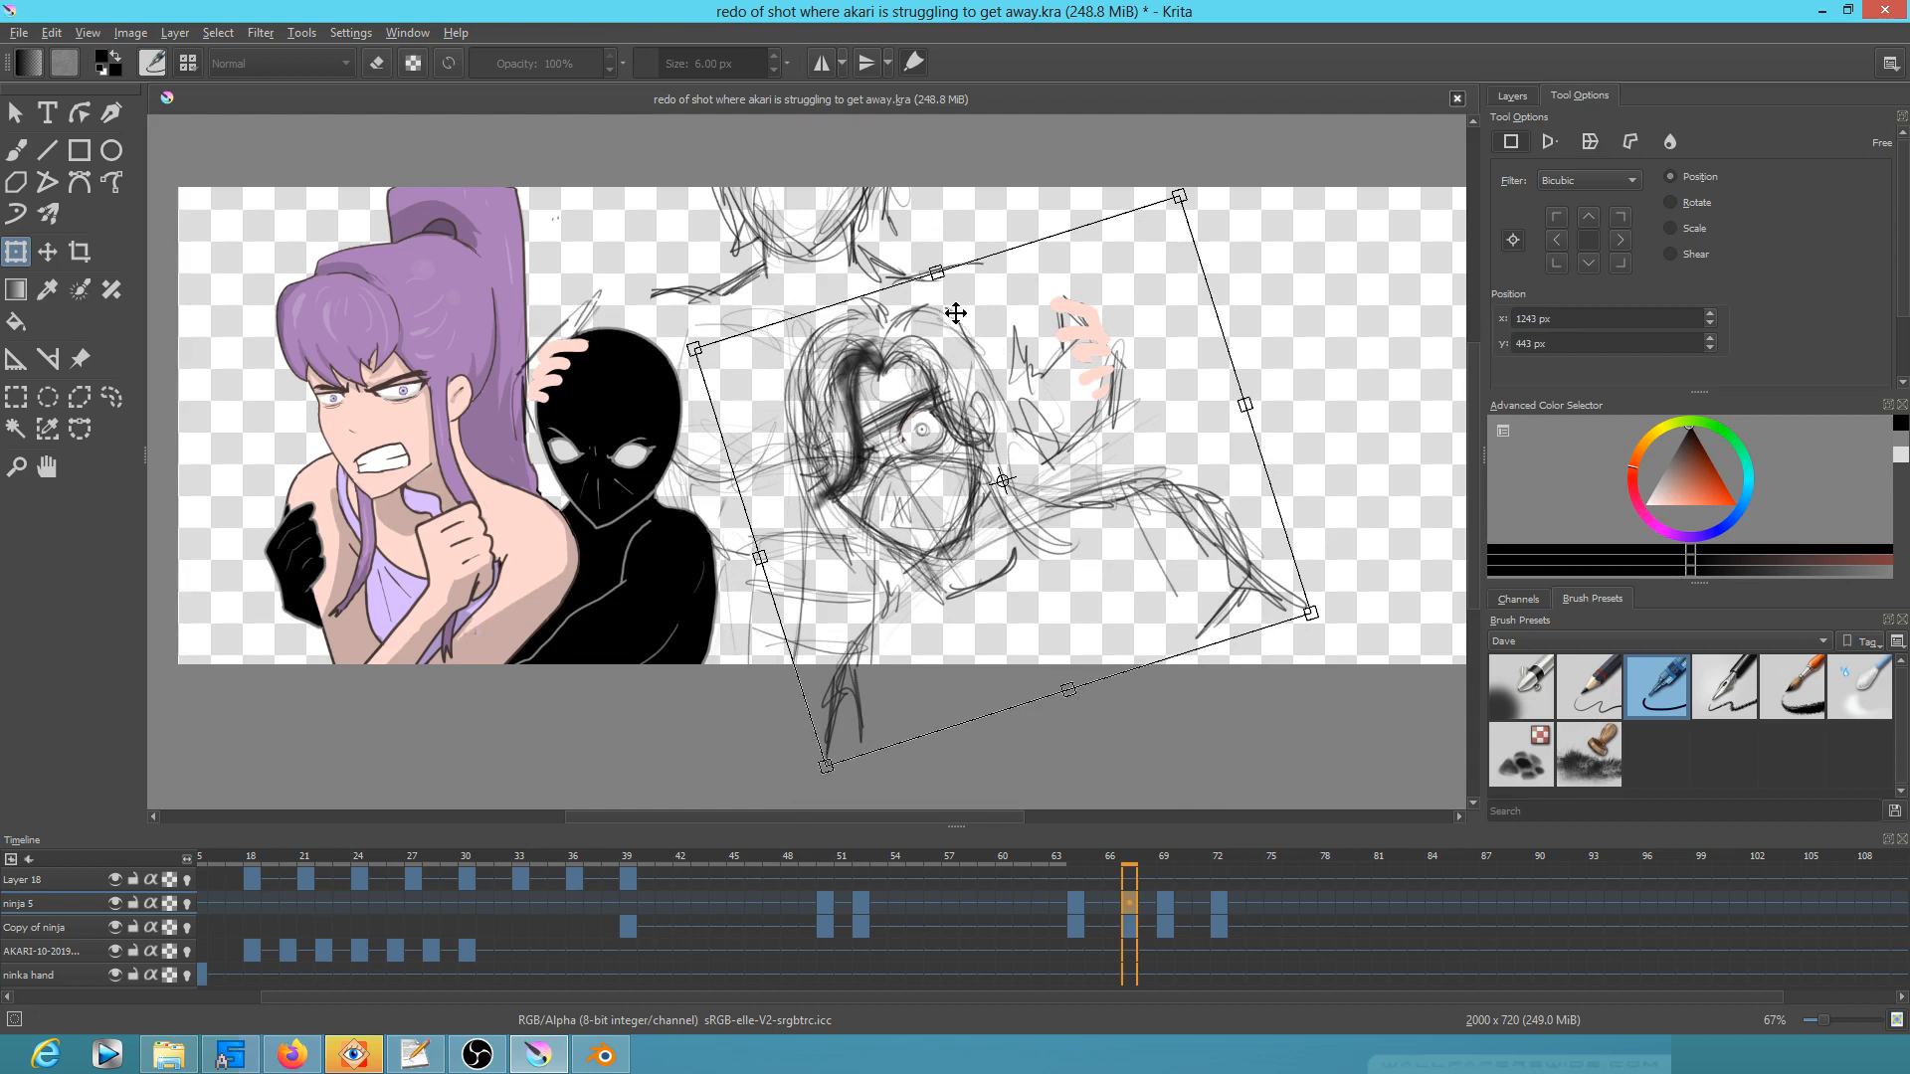
Step: Outline the sketched ninja's head at frame 67 and rotate it clockwise relative to the body, shifting it slightly right
{"action": "key", "text": "l"}
{"action": "mouse_move", "coordinate": [977, 290]}
{"action": "left_mouse_down"}
{"action": "mouse_move", "coordinate": [833, 287]}
{"action": "mouse_move", "coordinate": [758, 471]}
{"action": "mouse_move", "coordinate": [814, 551]}
{"action": "mouse_move", "coordinate": [914, 564]}
{"action": "mouse_move", "coordinate": [979, 542]}
{"action": "mouse_move", "coordinate": [1023, 459]}
{"action": "mouse_move", "coordinate": [1015, 352]}
{"action": "mouse_move", "coordinate": [1082, 397]}
{"action": "left_mouse_up"}
{"action": "key", "text": "ctrl+t"}
{"action": "left_click_drag", "start_coordinate": [964, 456], "coordinate": [992, 454]}
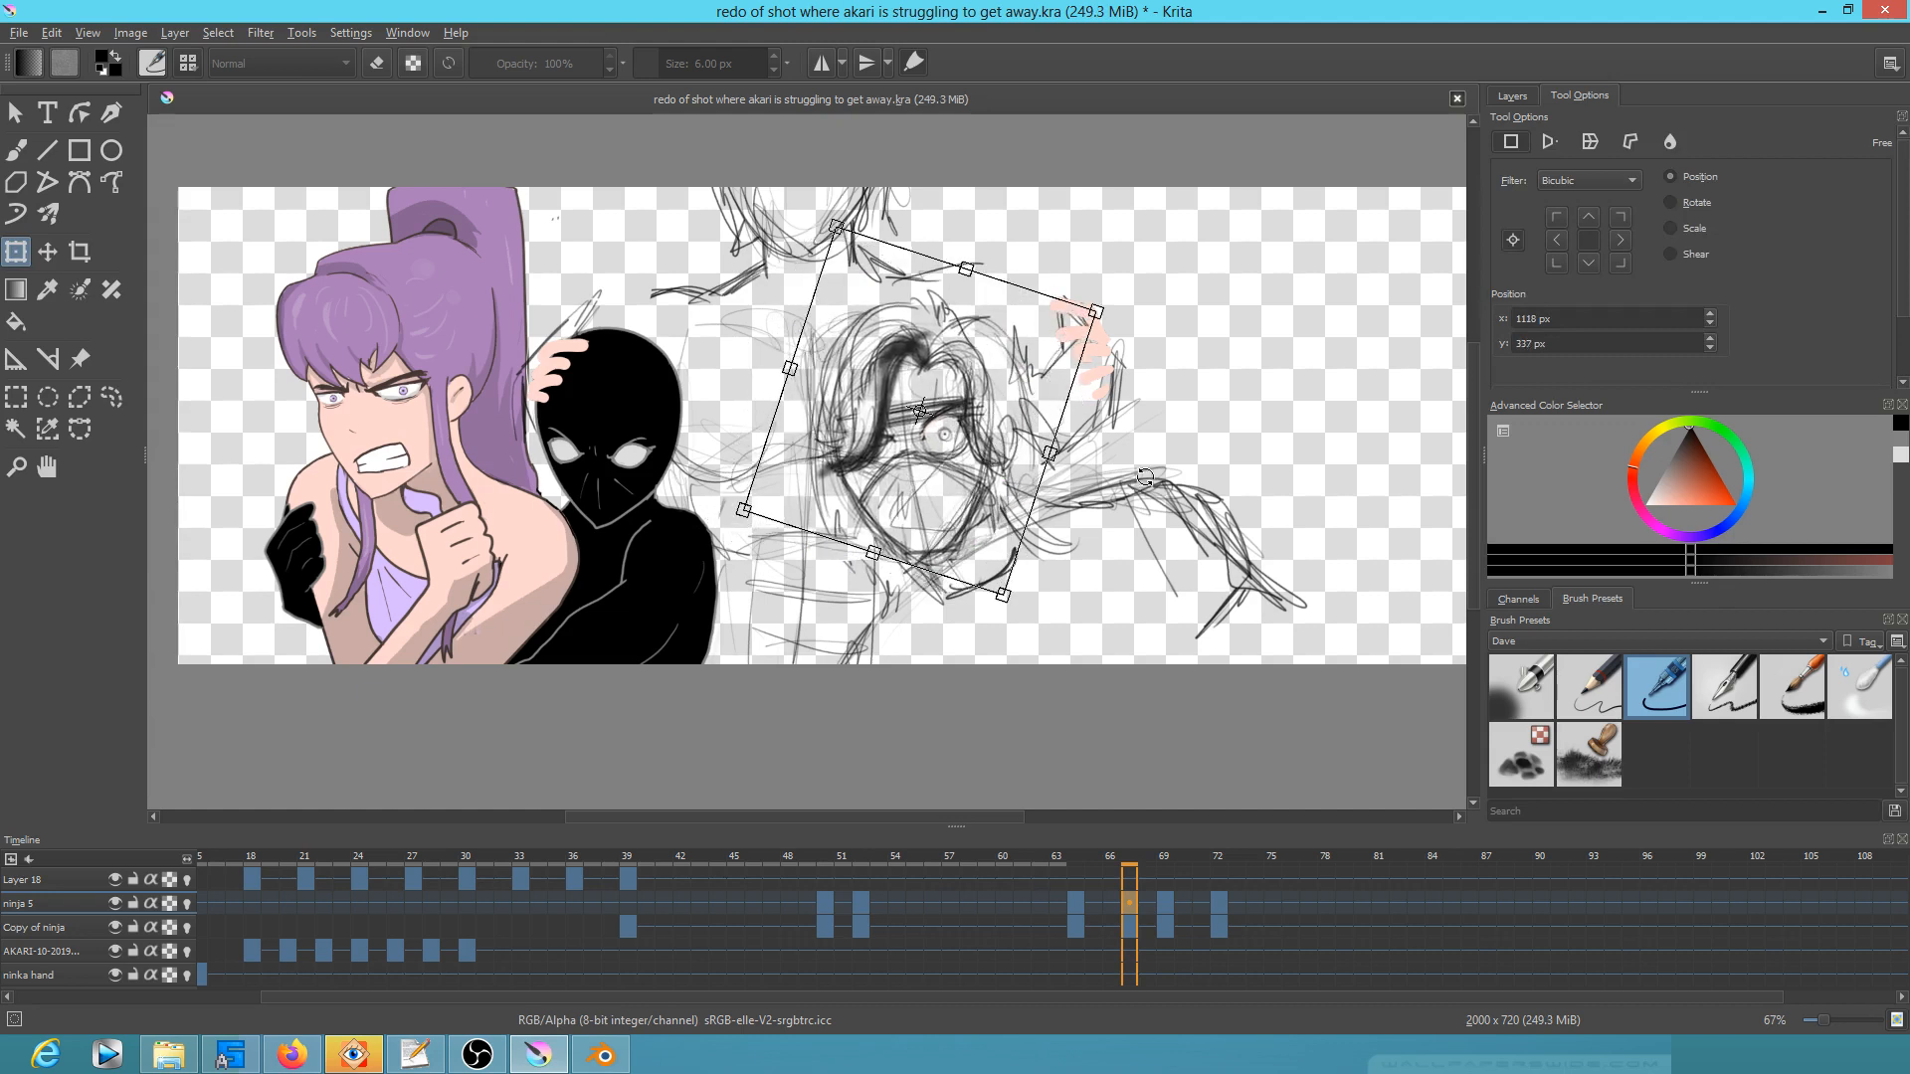
Step: Outline the whole sketched ninja at frame 67 and nudge it slightly left and down
{"action": "key", "text": "l"}
{"action": "mouse_move", "coordinate": [1250, 324]}
{"action": "left_mouse_down"}
{"action": "mouse_move", "coordinate": [853, 760]}
{"action": "mouse_move", "coordinate": [1185, 335]}
{"action": "left_mouse_up"}
{"action": "key", "text": "ctrl+t"}
{"action": "left_click_drag", "start_coordinate": [1084, 540], "coordinate": [1046, 555]}
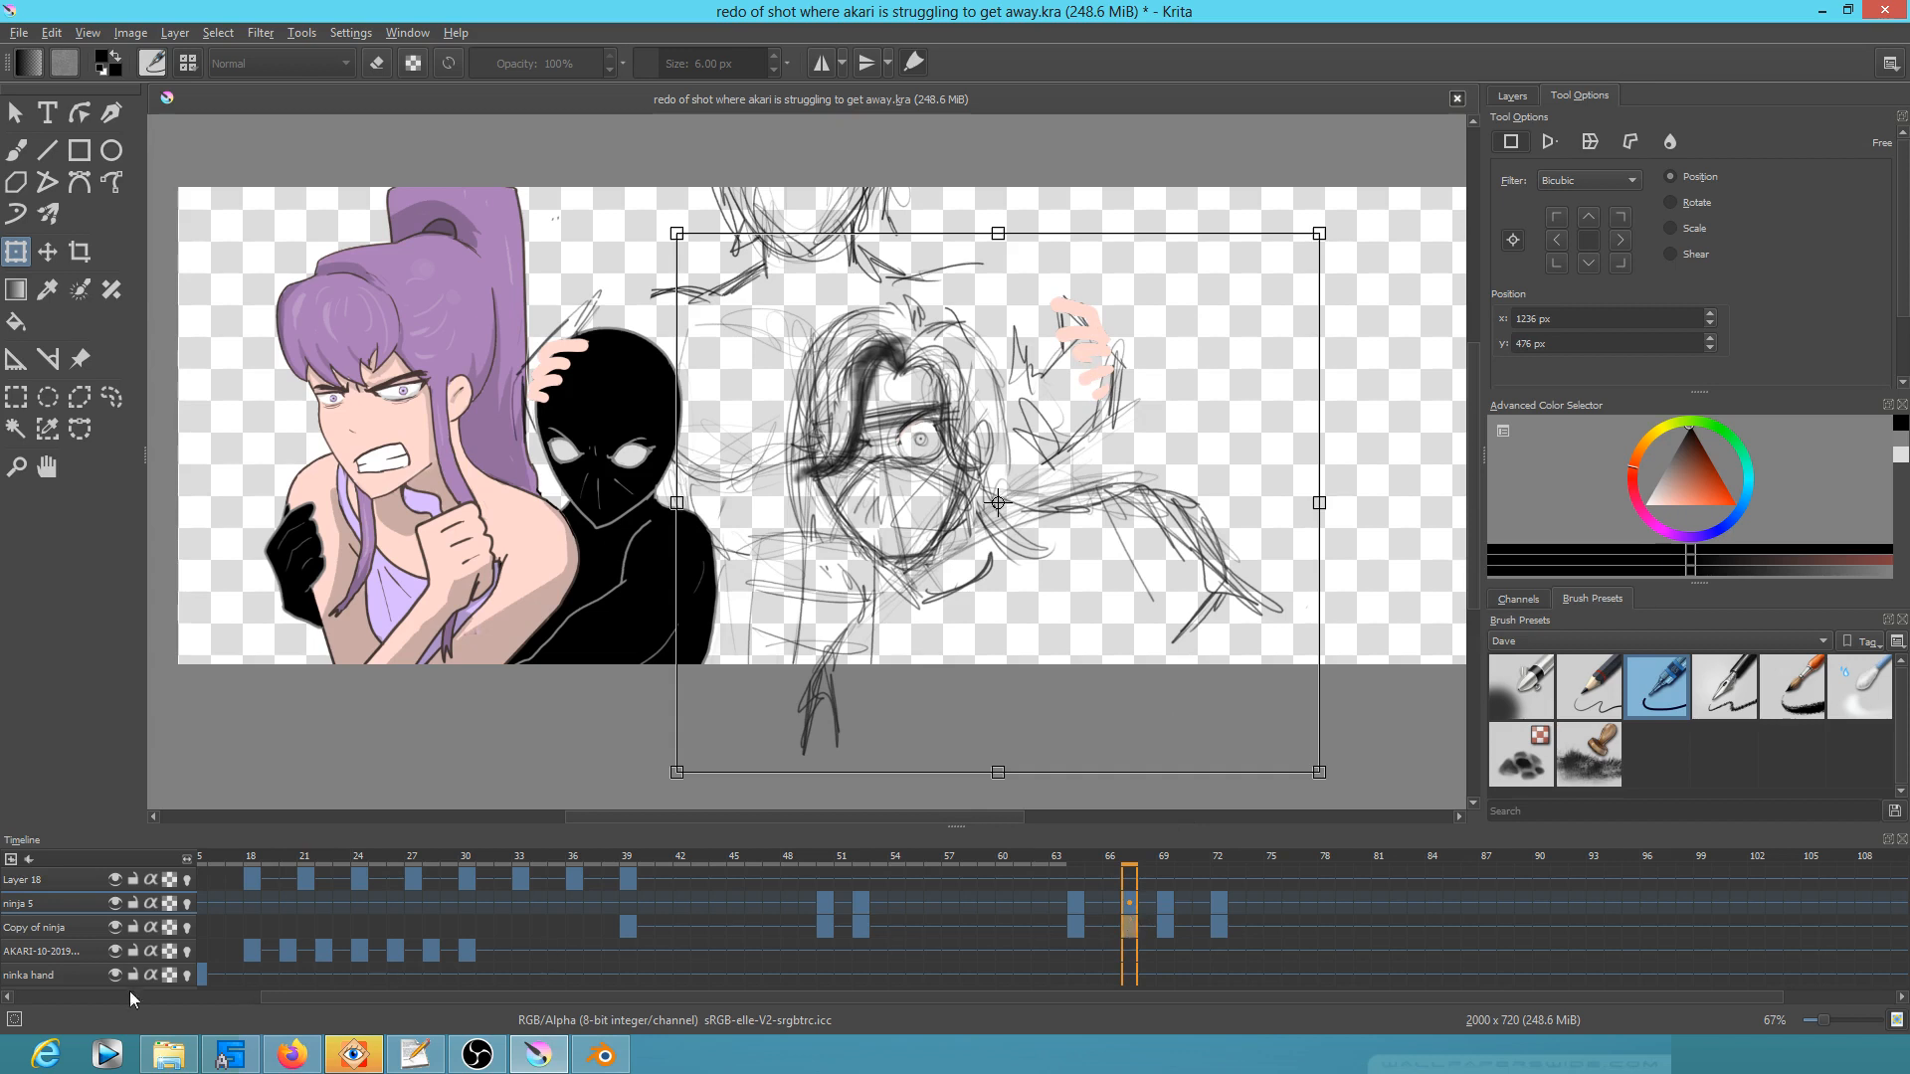
Step: On Copy of ninja at frame 67, clear the selection, rotate the black ninja clockwise and move it right toward the sketched ninja
{"action": "left_click", "coordinate": [30, 935]}
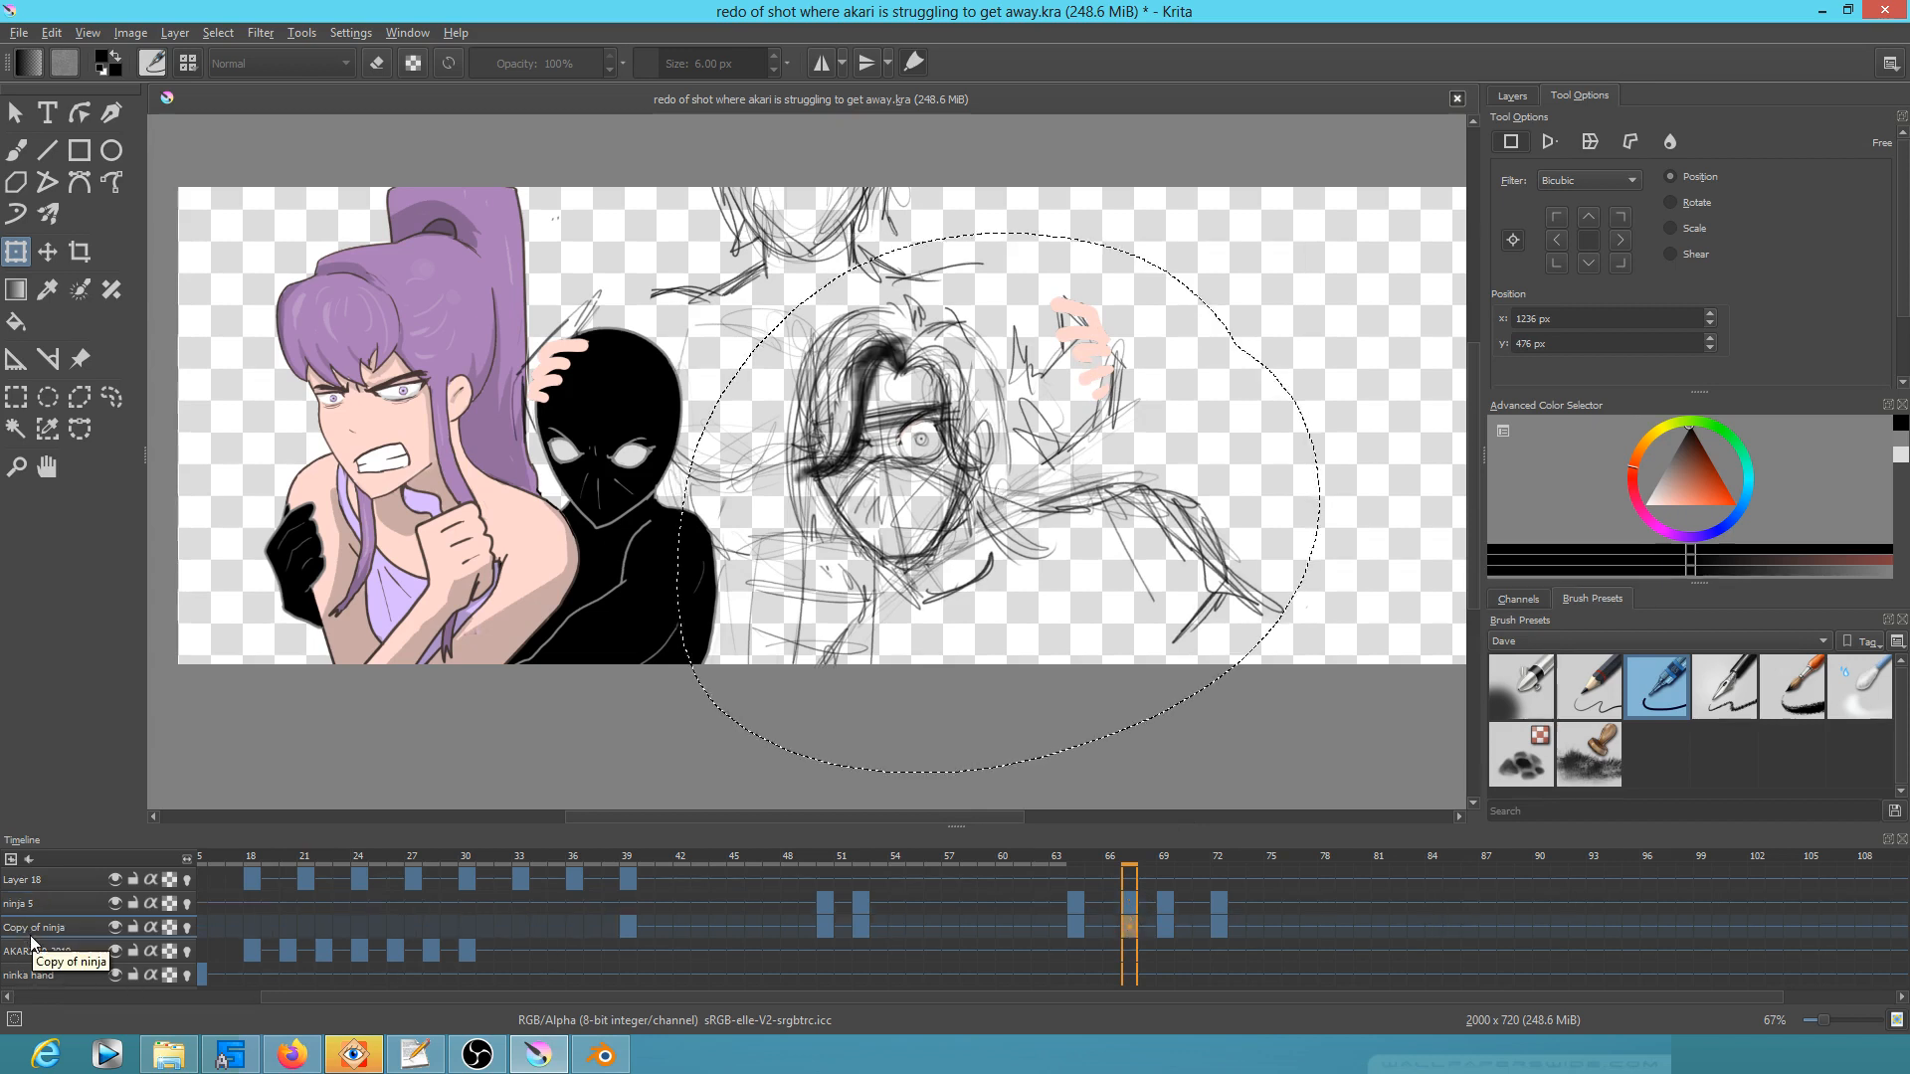
{"action": "left_click", "coordinate": [590, 489]}
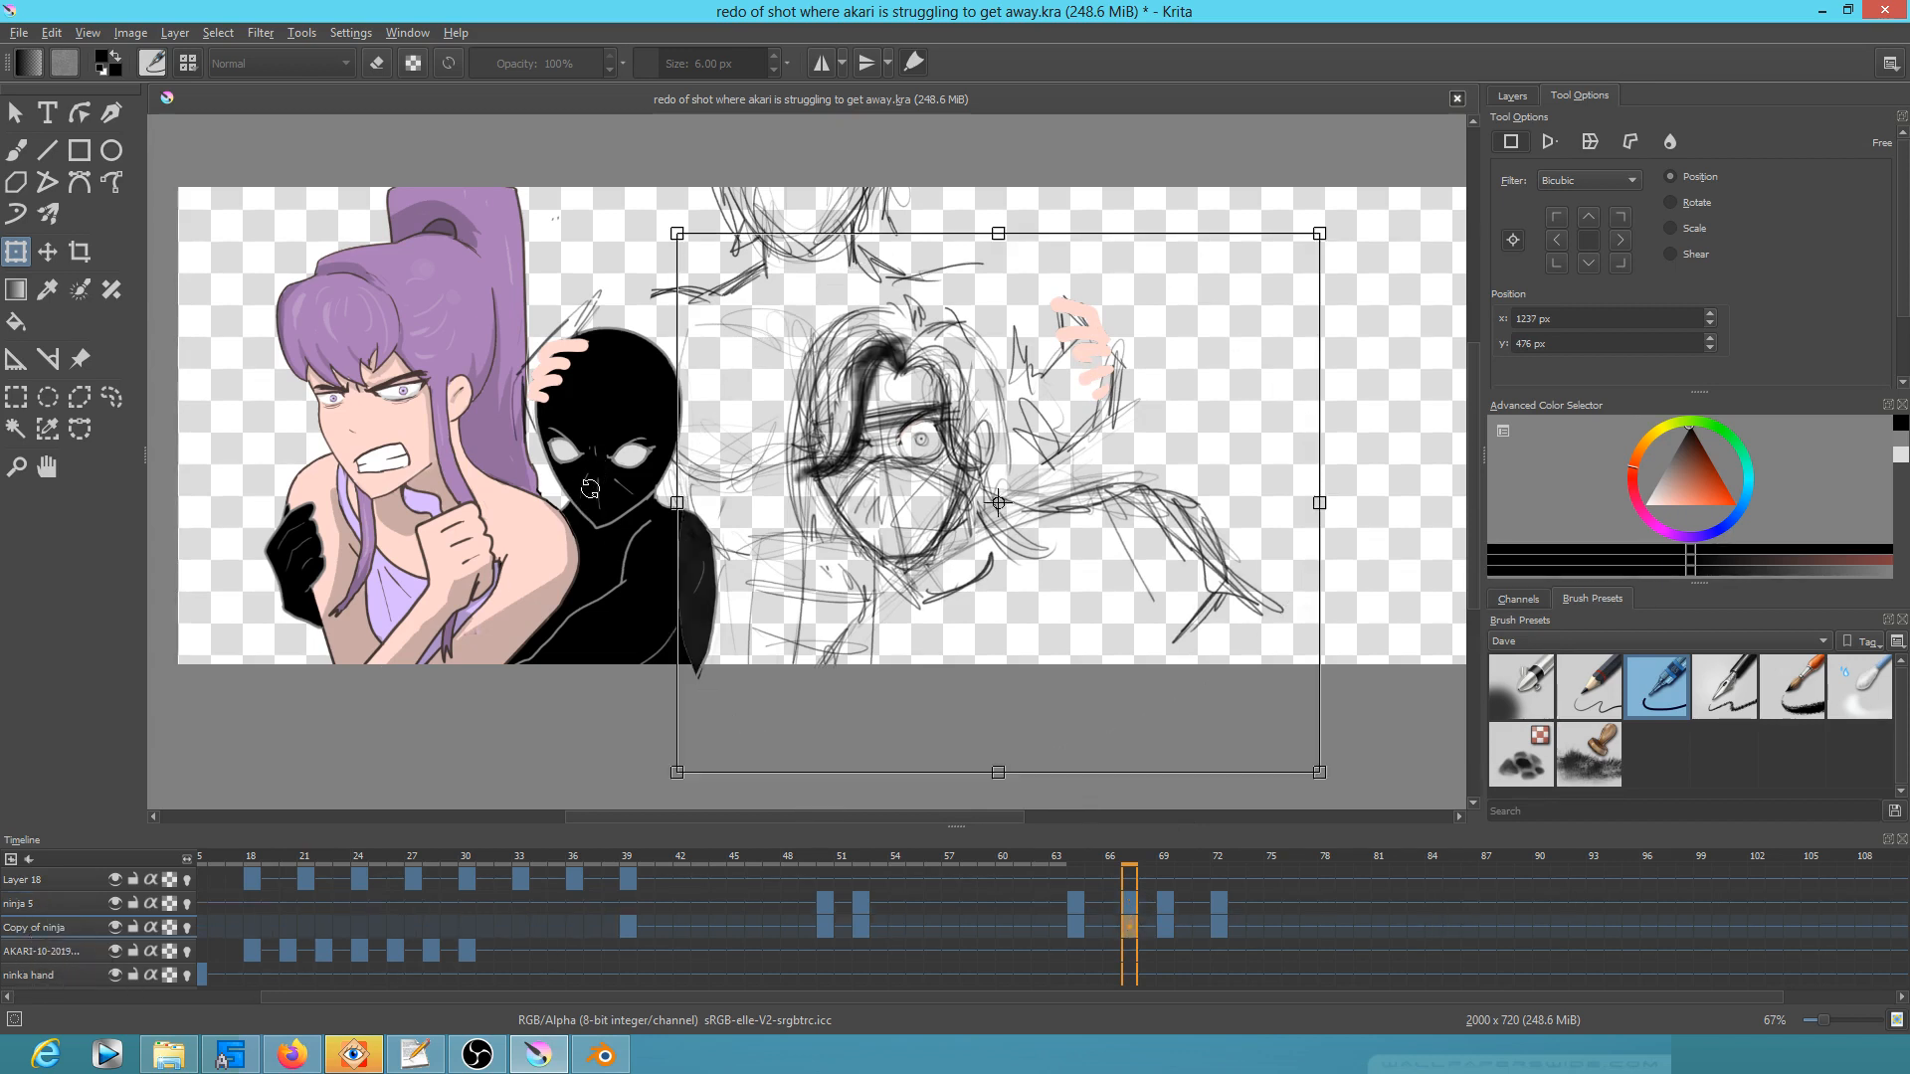
{"action": "key", "text": "ctrl+shift+a"}
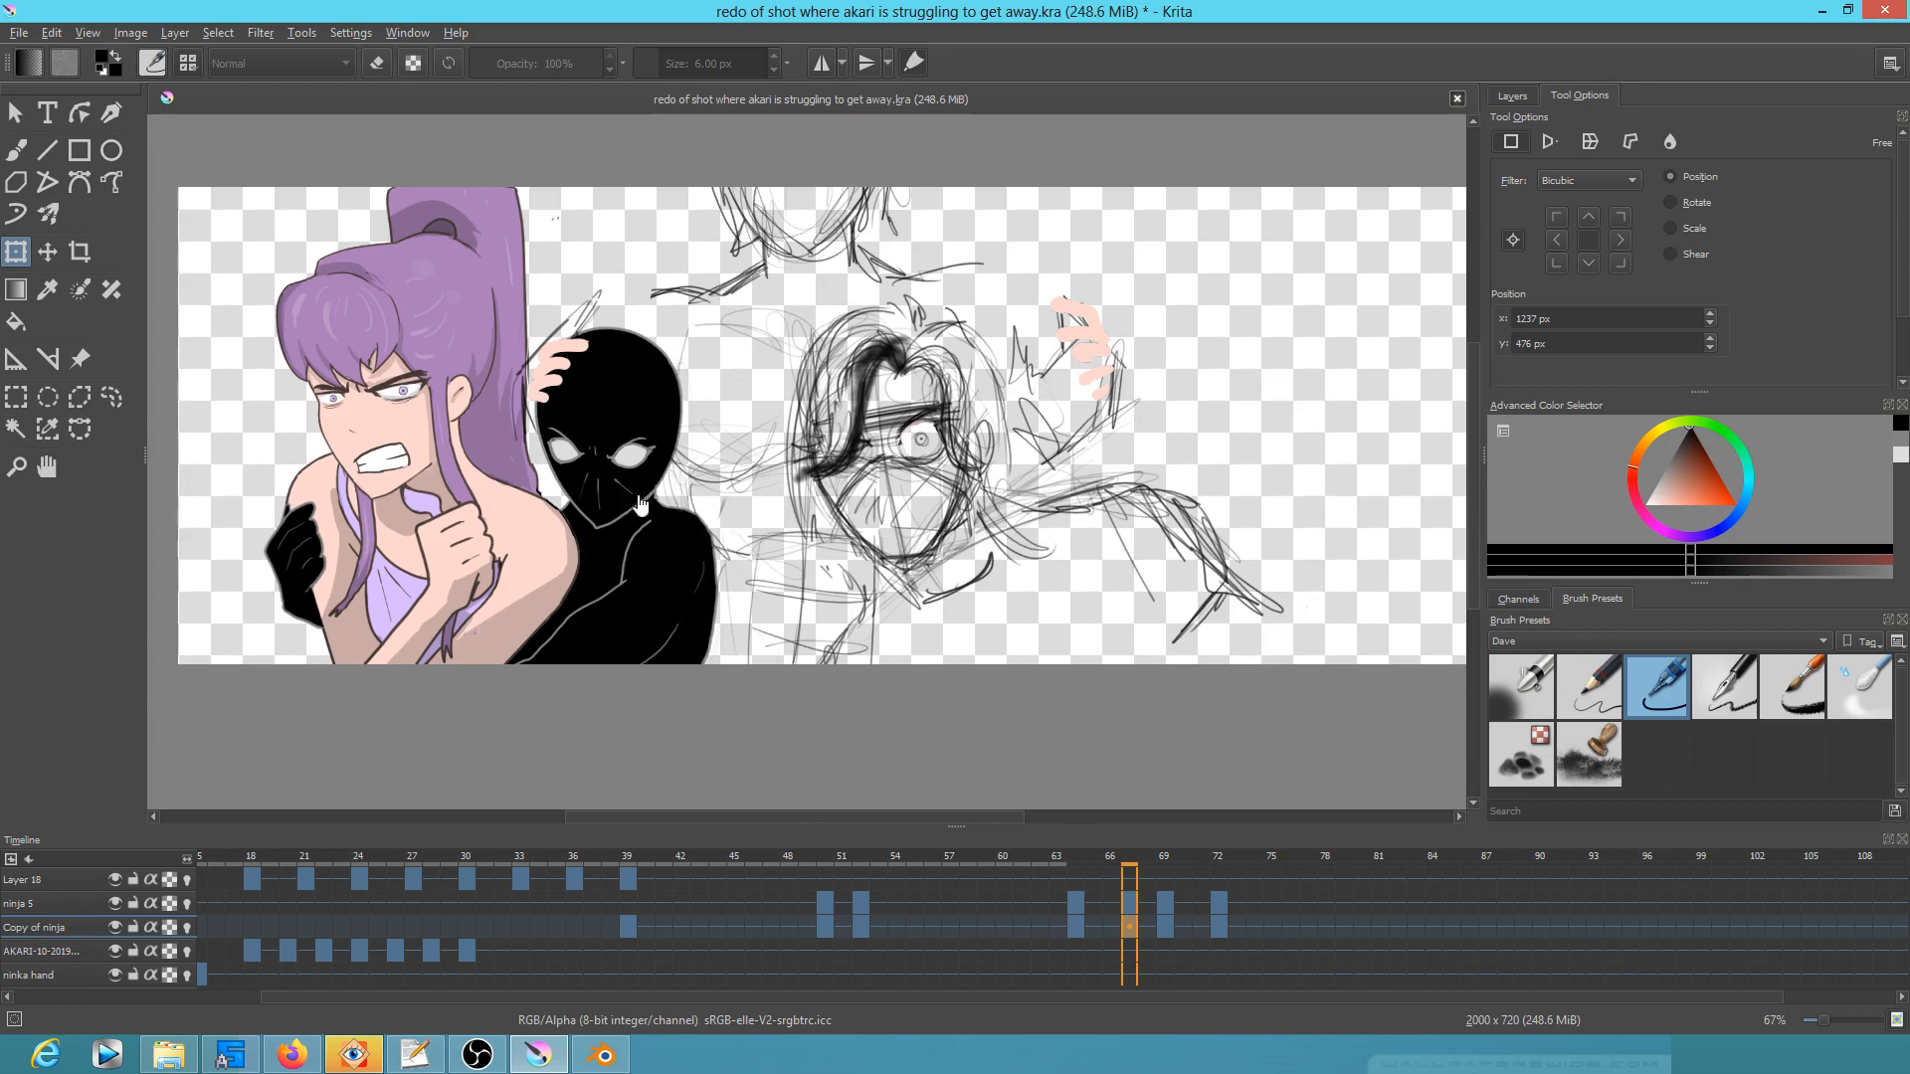
{"action": "left_click", "coordinate": [634, 461]}
{"action": "left_click_drag", "start_coordinate": [748, 682], "coordinate": [691, 748]}
{"action": "left_click_drag", "start_coordinate": [623, 657], "coordinate": [733, 657]}
Step: Outline the black ninja's head at frame 67, rotate it counter-clockwise and shift it slightly left over the neck
{"action": "key", "text": "l"}
{"action": "mouse_move", "coordinate": [791, 335]}
{"action": "left_mouse_down"}
{"action": "mouse_move", "coordinate": [723, 340]}
{"action": "mouse_move", "coordinate": [681, 390]}
{"action": "mouse_move", "coordinate": [674, 457]}
{"action": "left_mouse_up"}
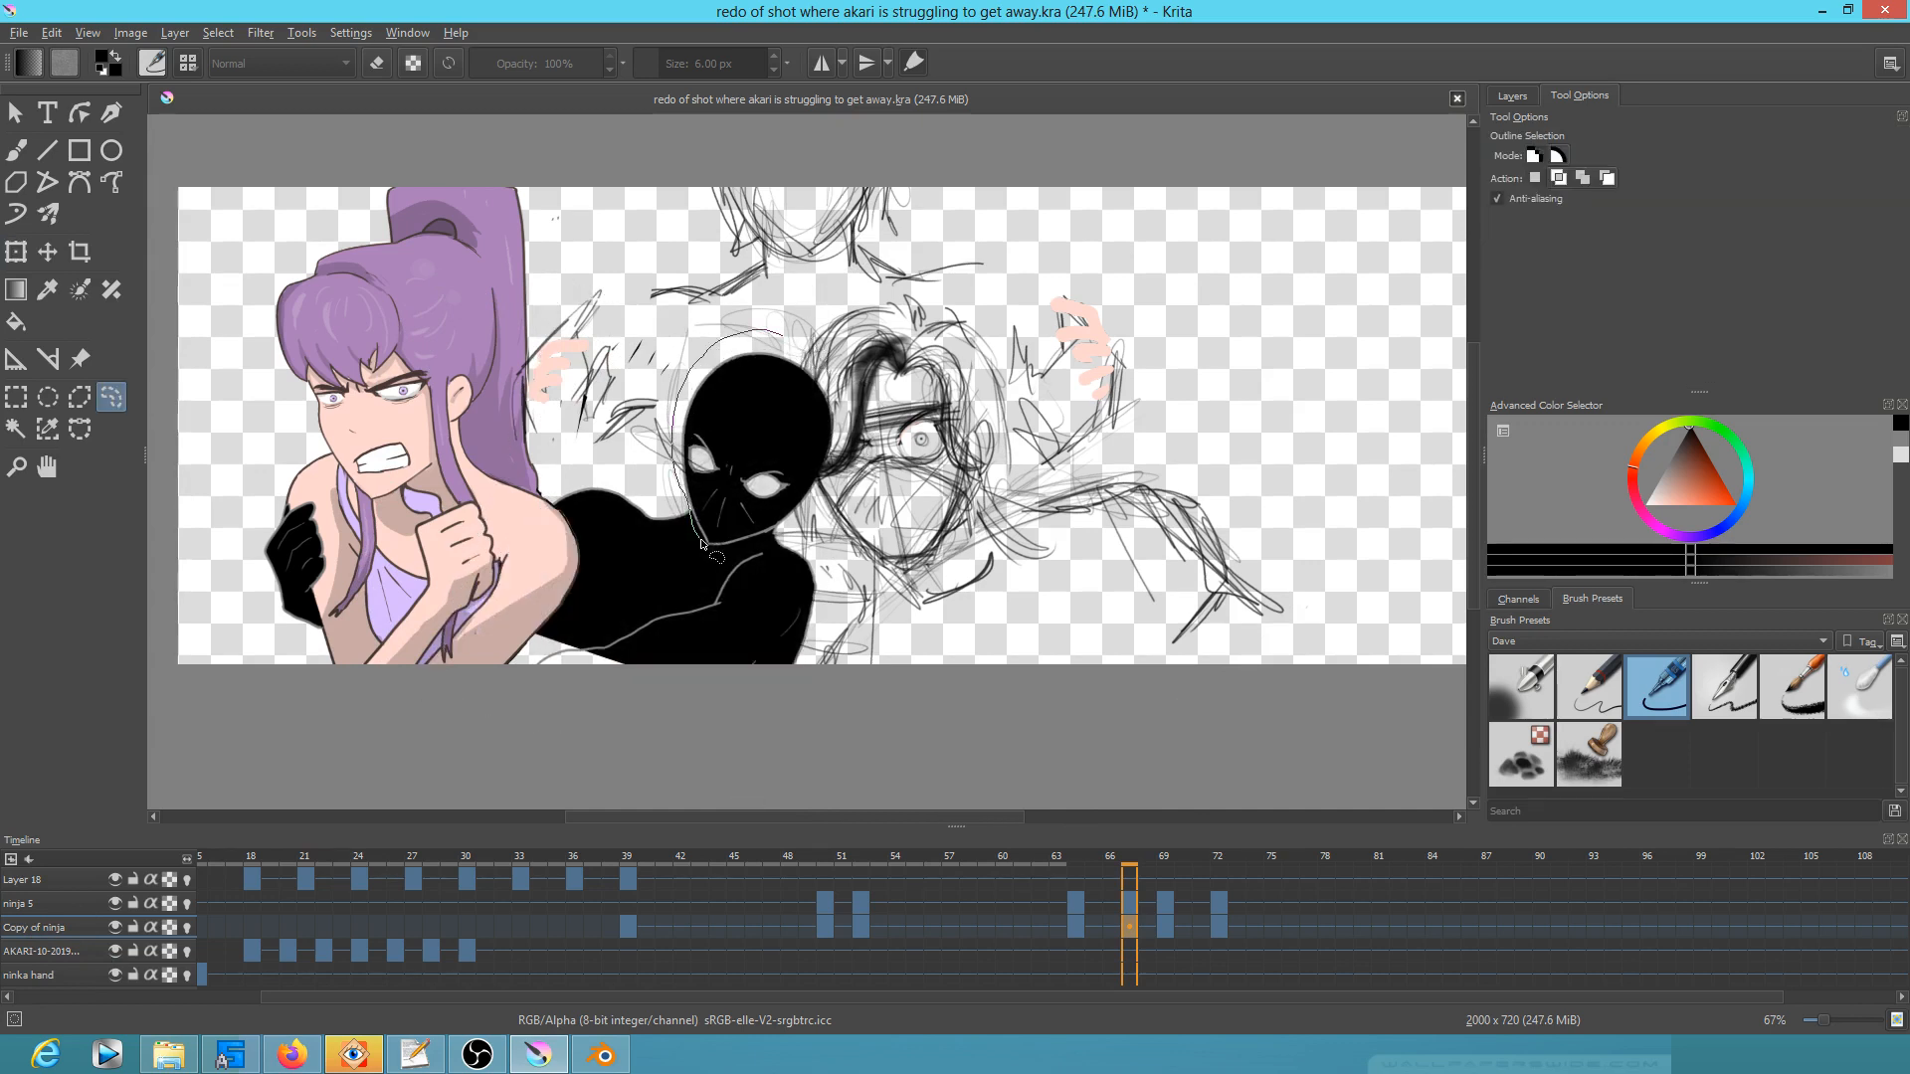
{"action": "mouse_move", "coordinate": [719, 555]}
{"action": "left_mouse_down"}
{"action": "mouse_move", "coordinate": [793, 549]}
{"action": "mouse_move", "coordinate": [858, 393]}
{"action": "mouse_move", "coordinate": [802, 338]}
{"action": "left_mouse_up"}
{"action": "key", "text": "ctrl+t"}
{"action": "left_click_drag", "start_coordinate": [893, 528], "coordinate": [795, 478]}
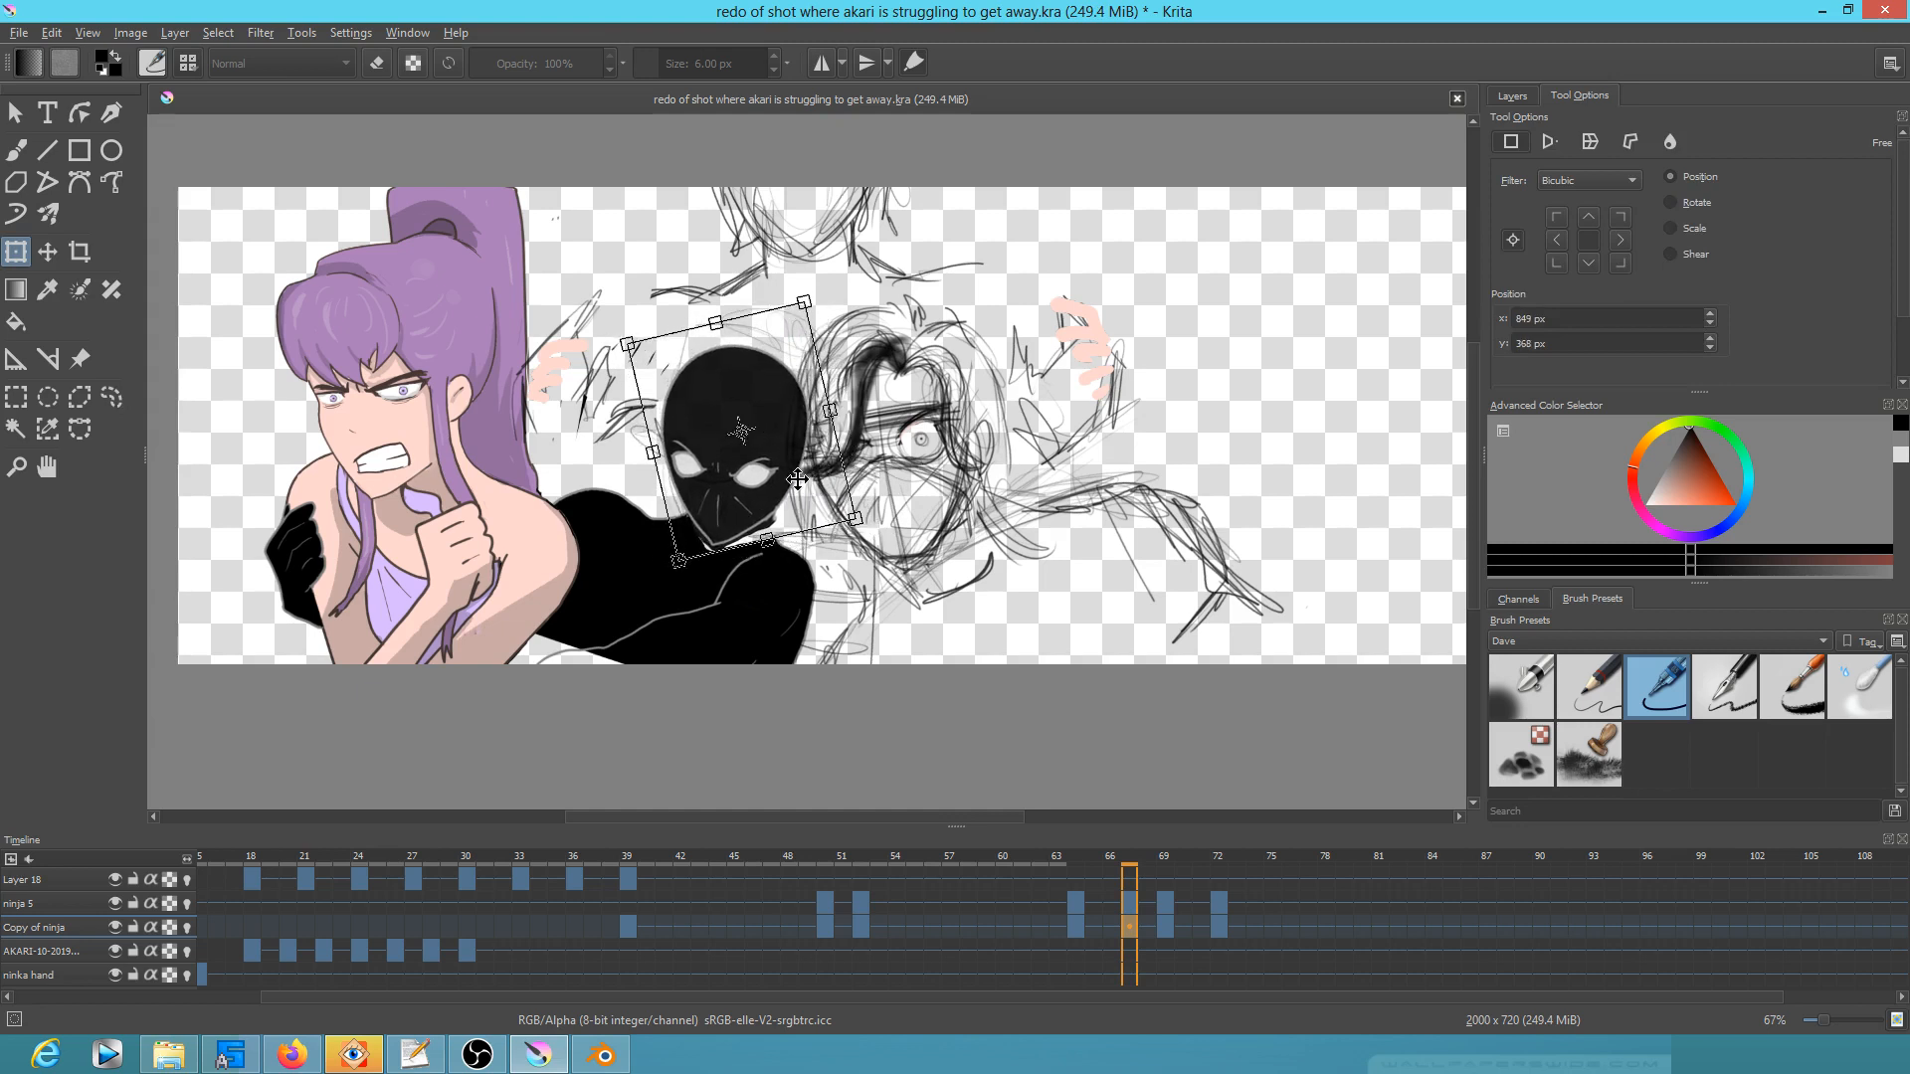
Step: Replace the ninja 5 and Copy of ninja keyframes at frame 69 with copies of those at frame 67
{"action": "left_click", "coordinate": [1166, 901]}
{"action": "left_click", "coordinate": [1131, 900]}
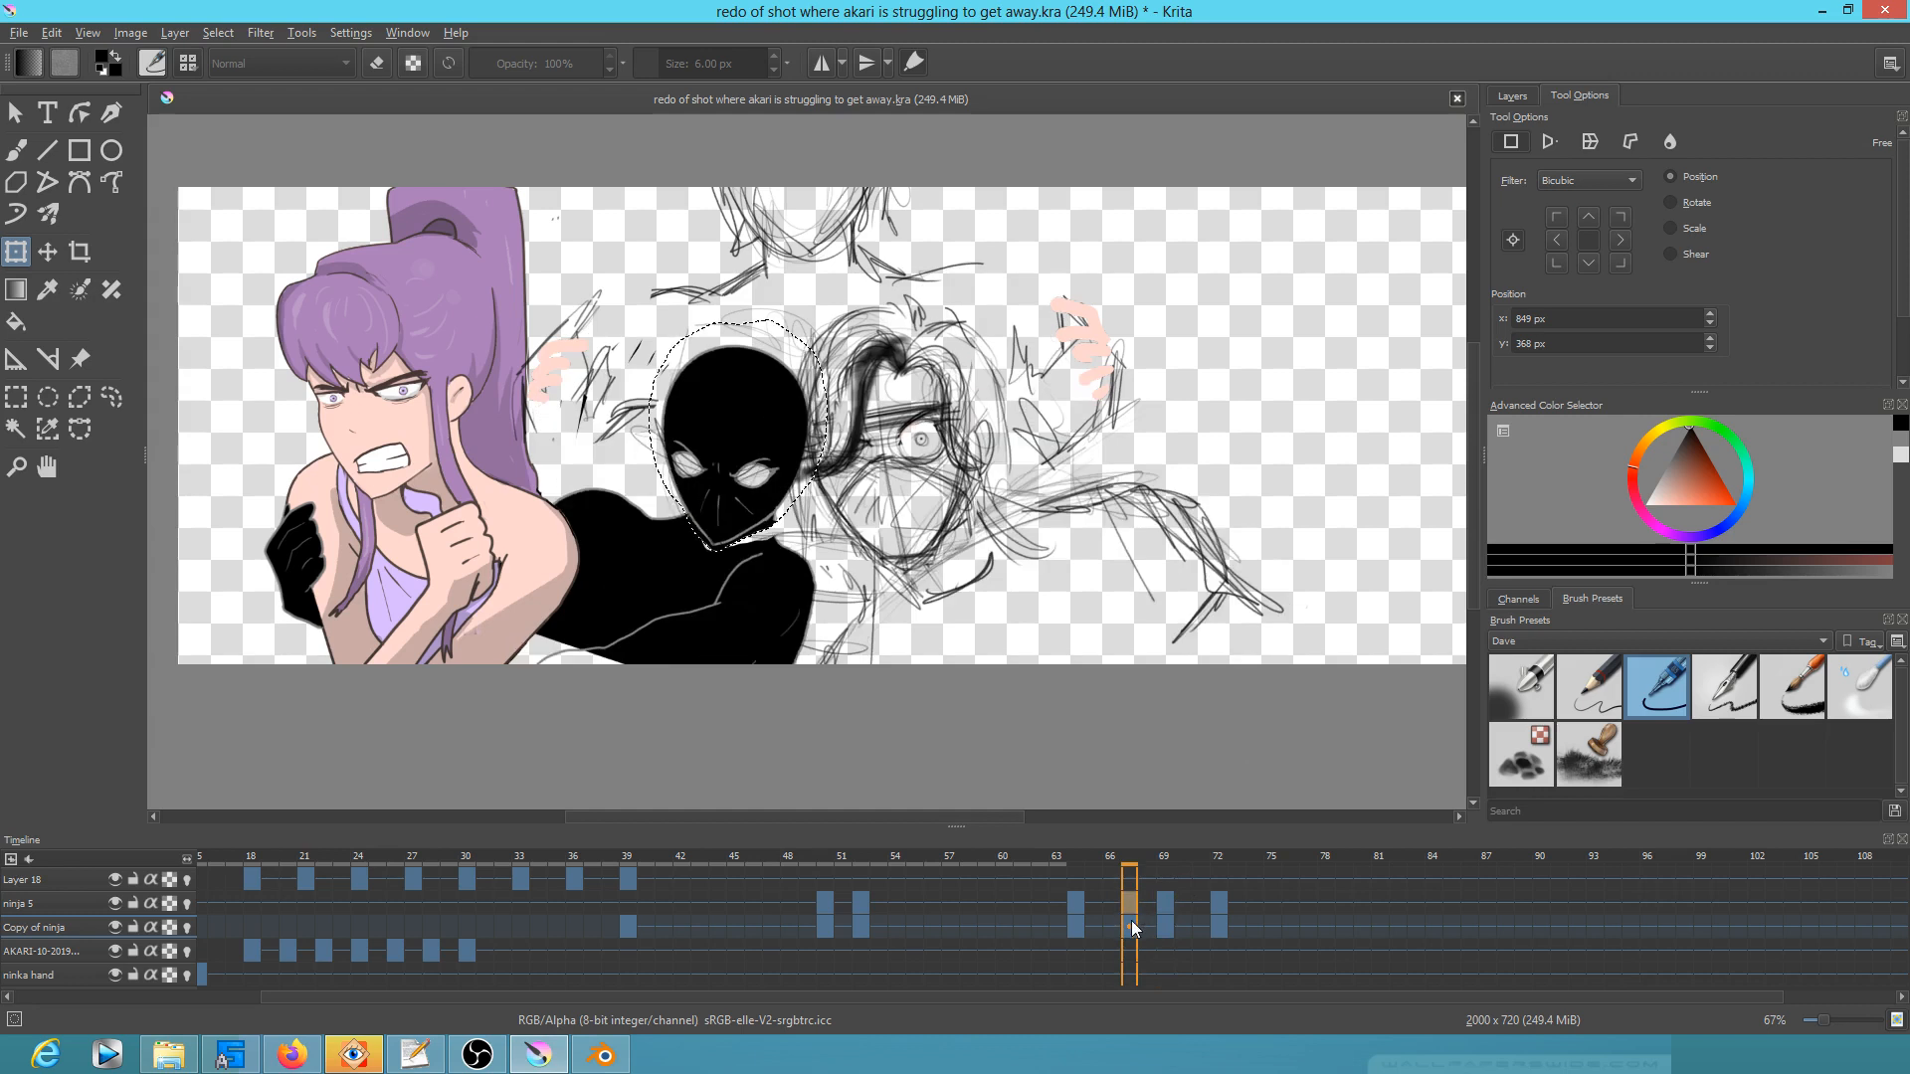
{"action": "left_click", "coordinate": [1164, 903]}
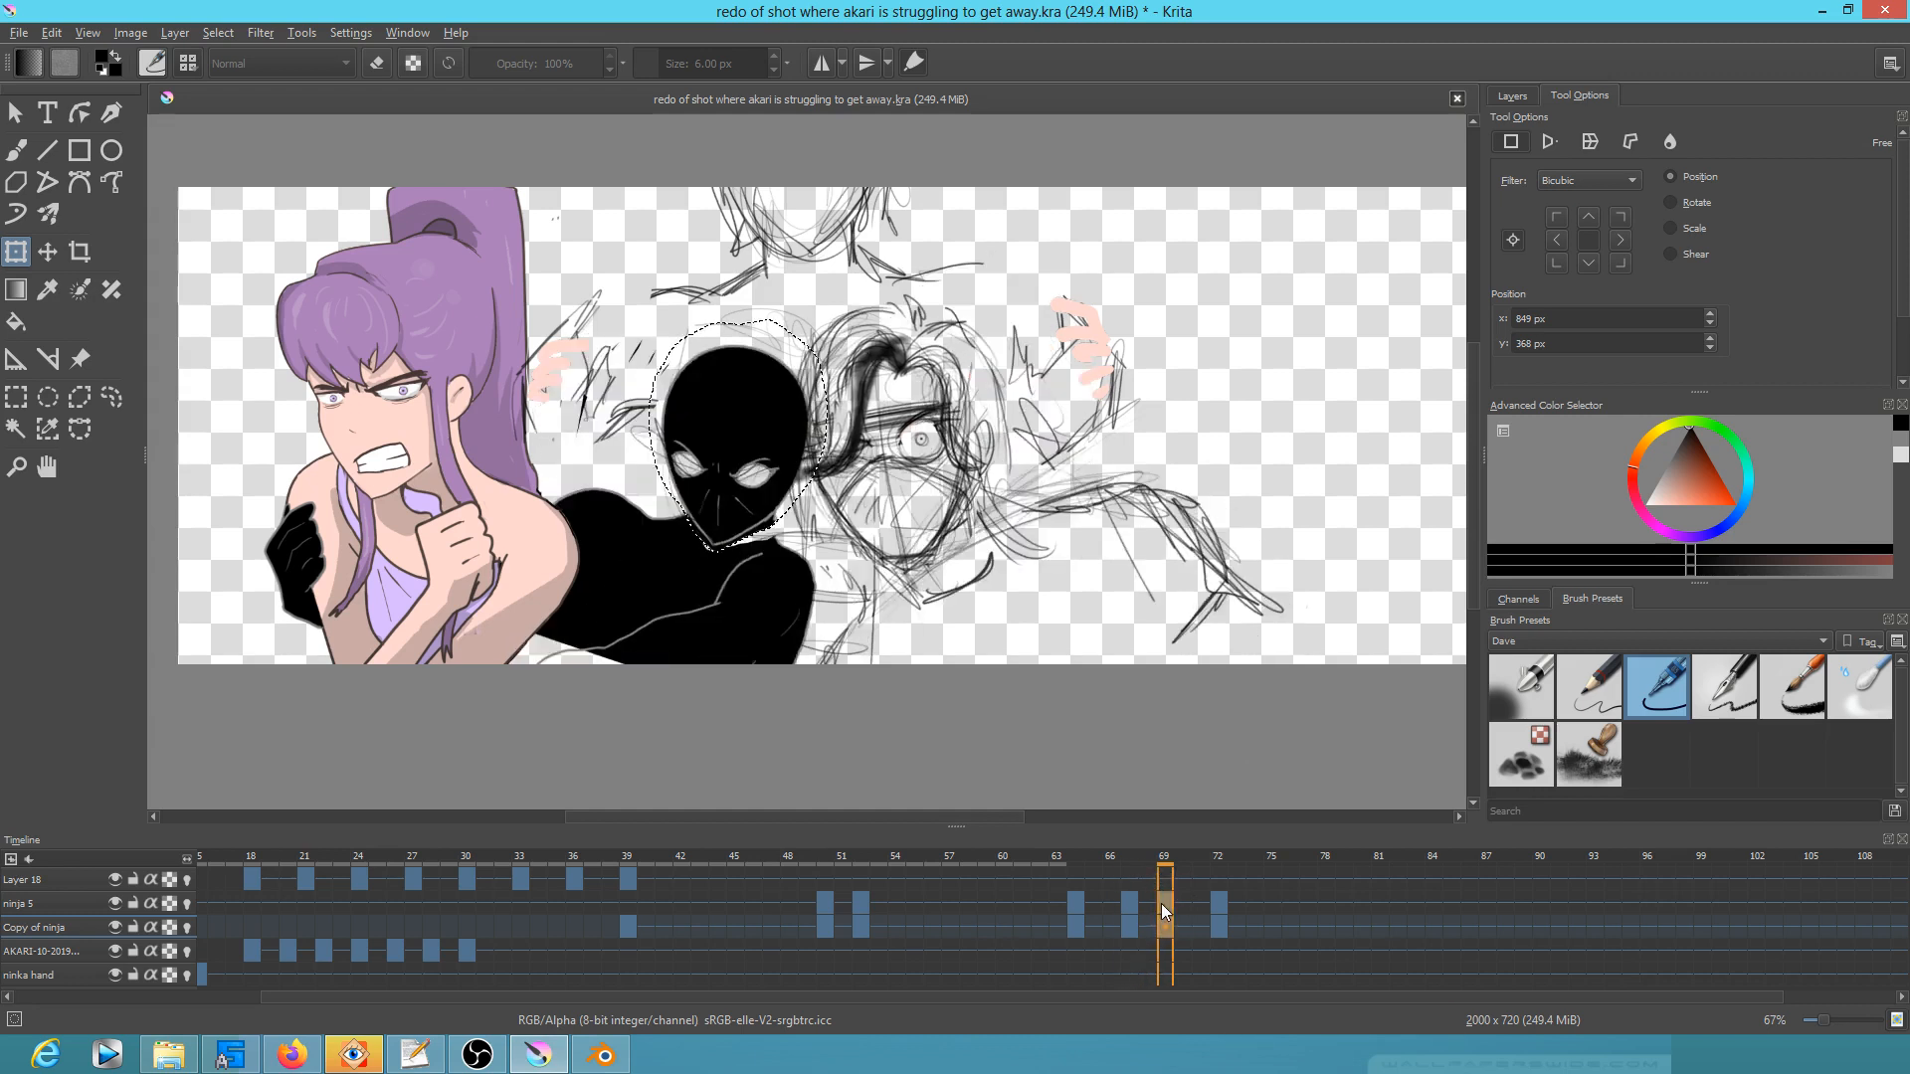
{"action": "left_click", "coordinate": [1164, 901]}
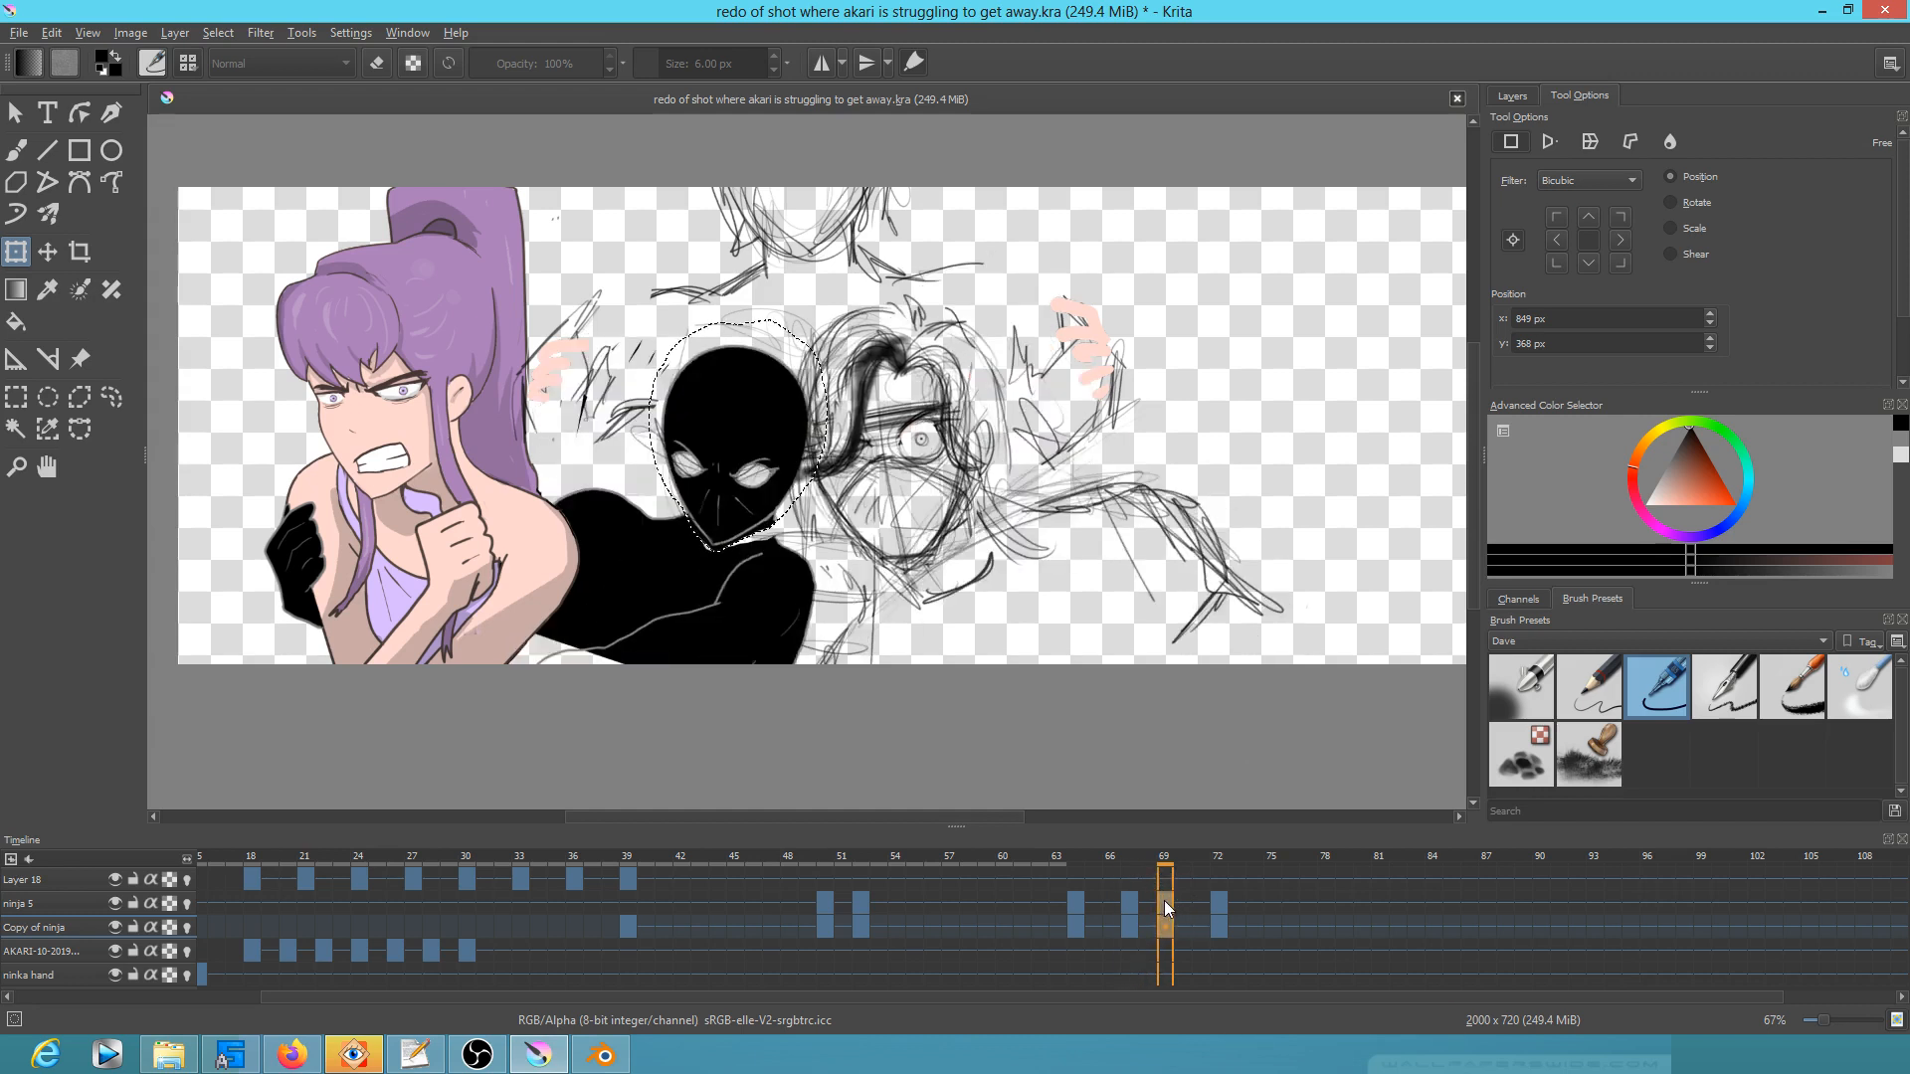
Step: At frame 69, rotate the black ninja slightly counter-clockwise and move it left, and rotate the sketched ninja slightly clockwise
{"action": "left_click", "coordinate": [788, 588]}
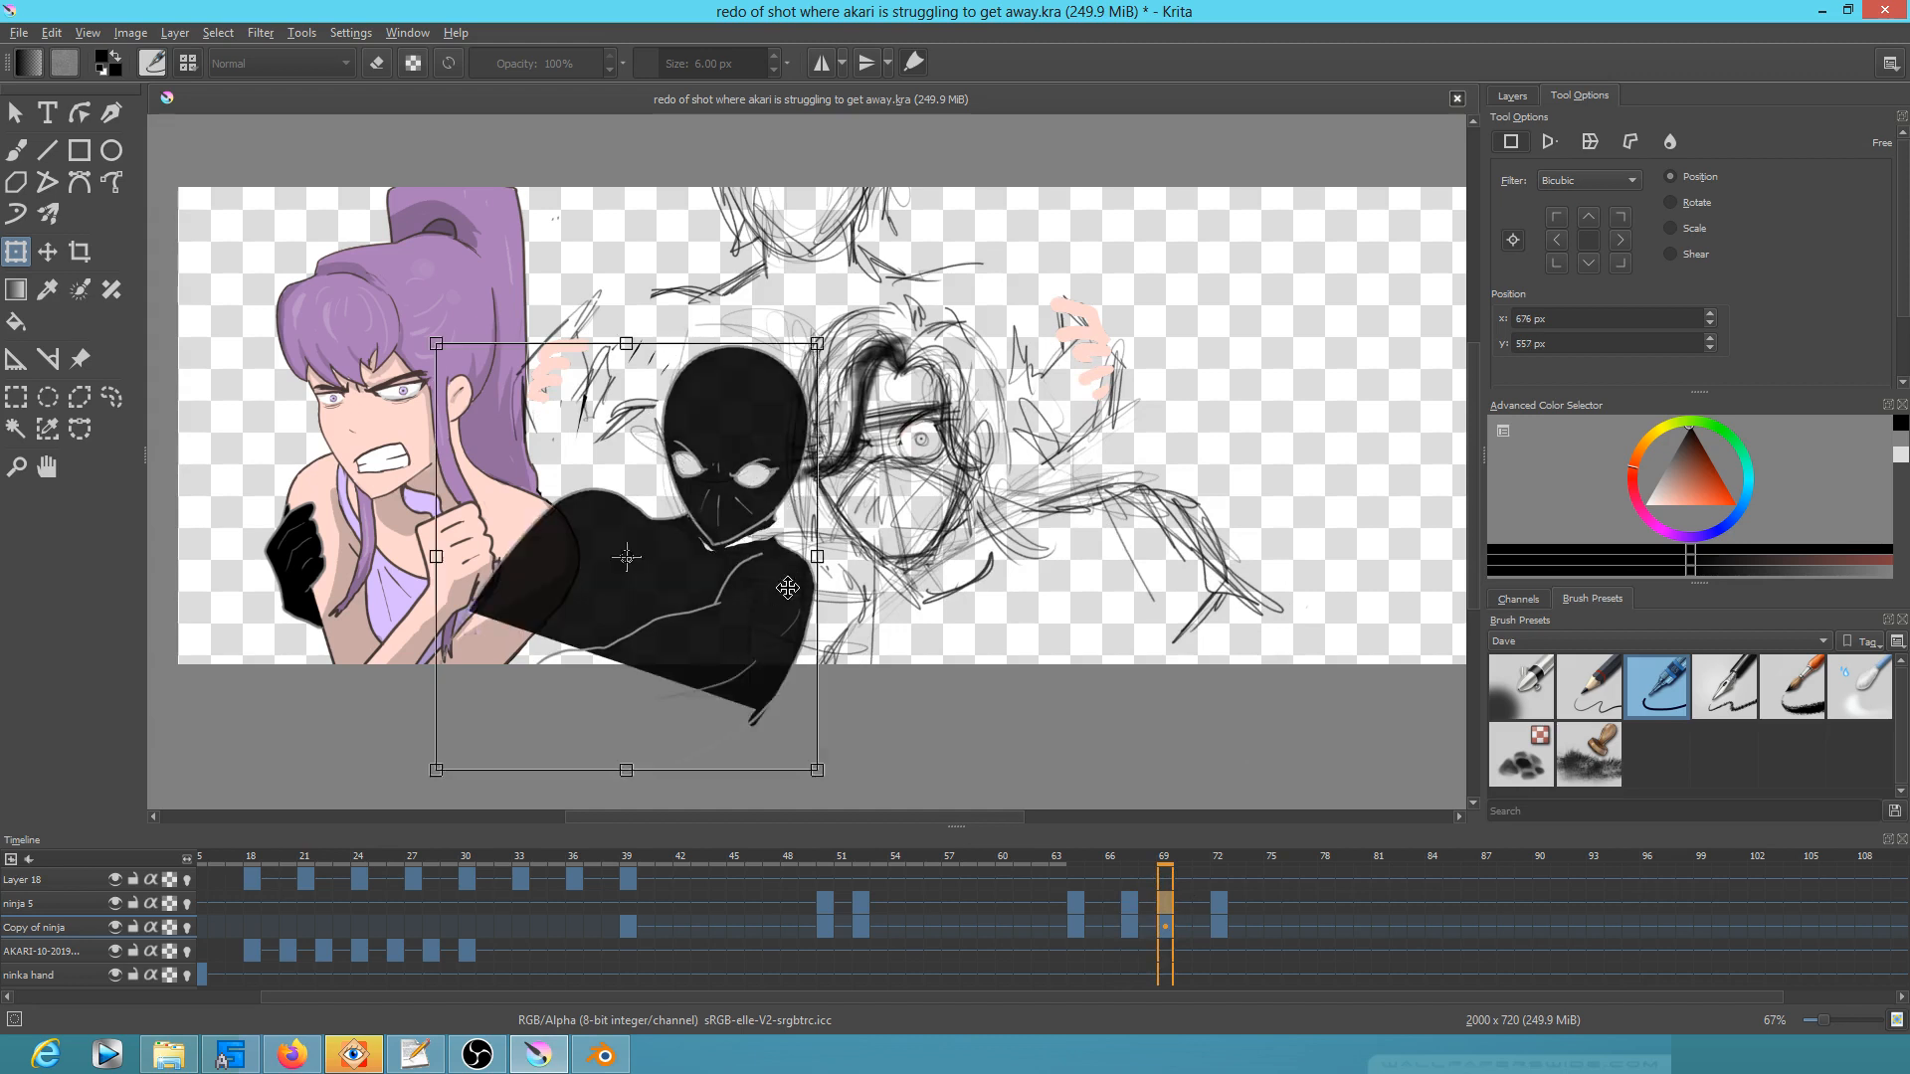
{"action": "left_click_drag", "start_coordinate": [857, 628], "coordinate": [741, 634]}
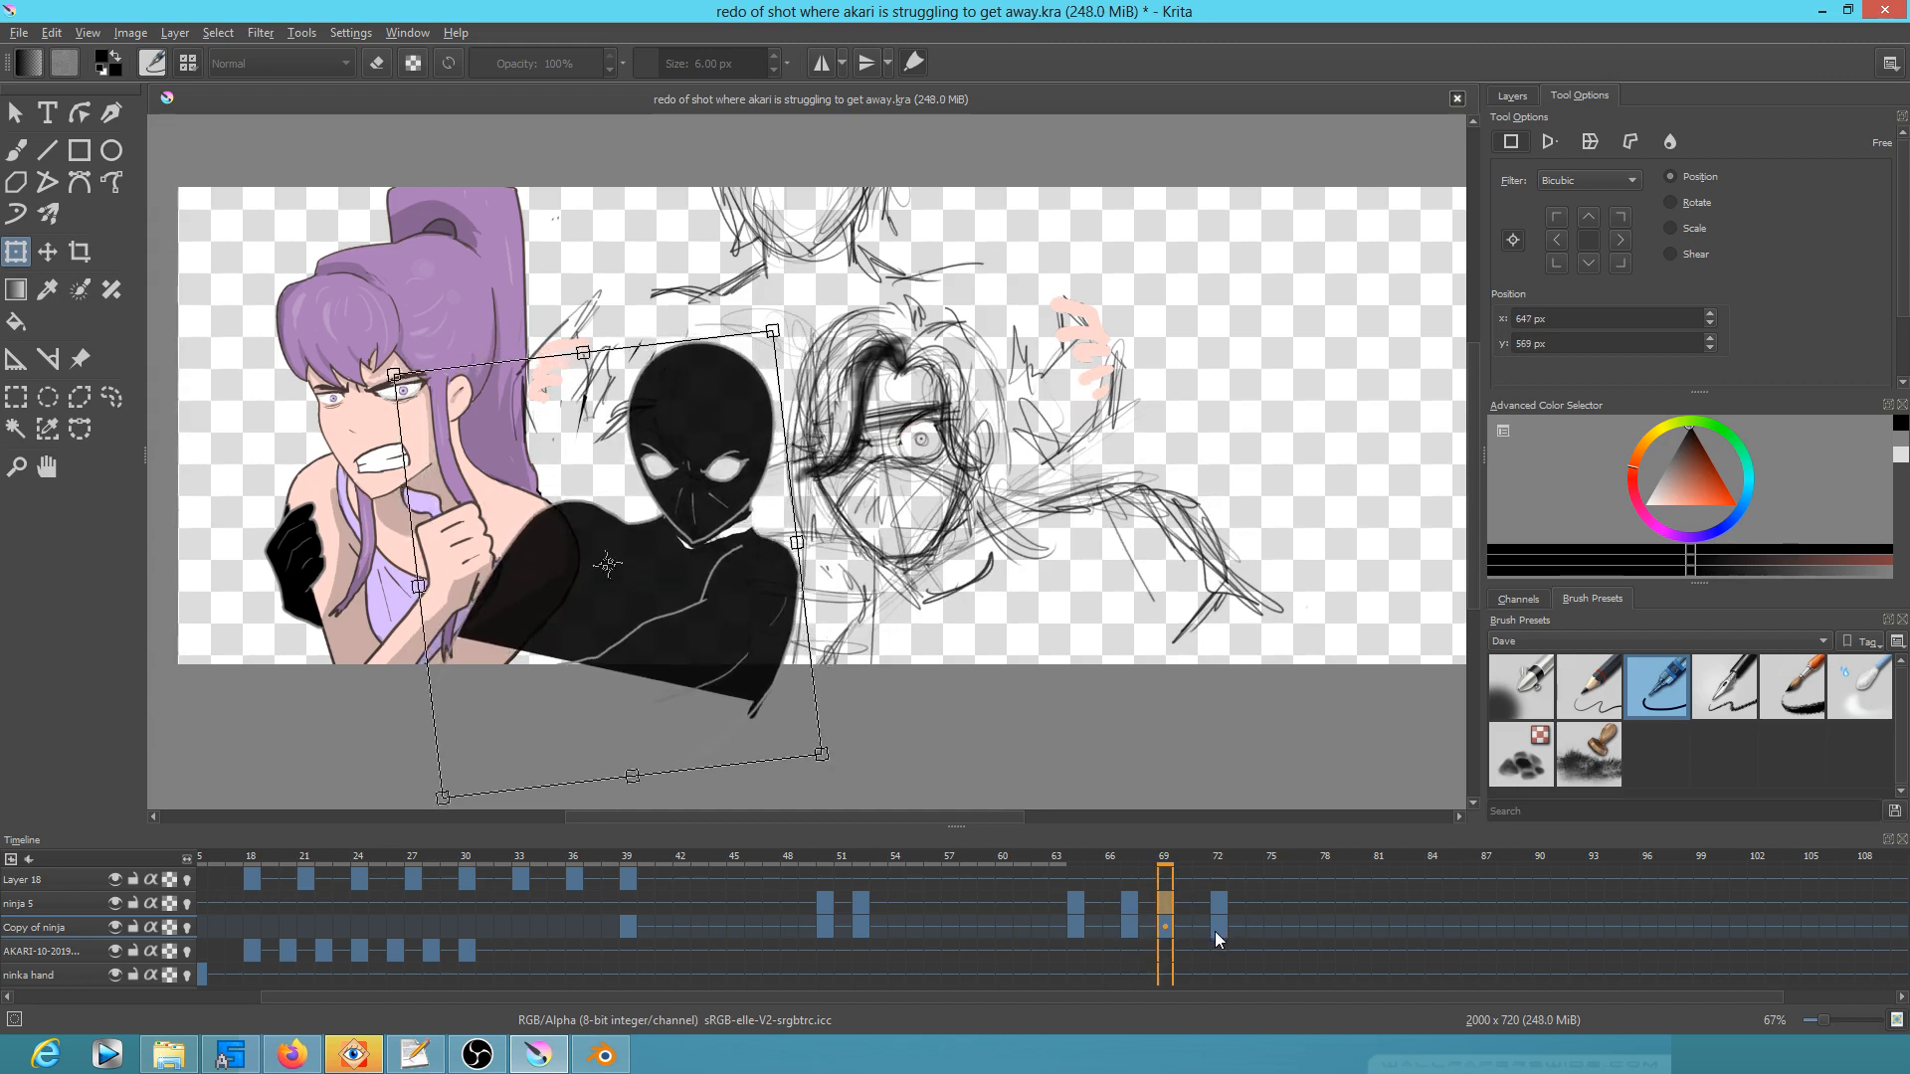
{"action": "left_click", "coordinate": [58, 902]}
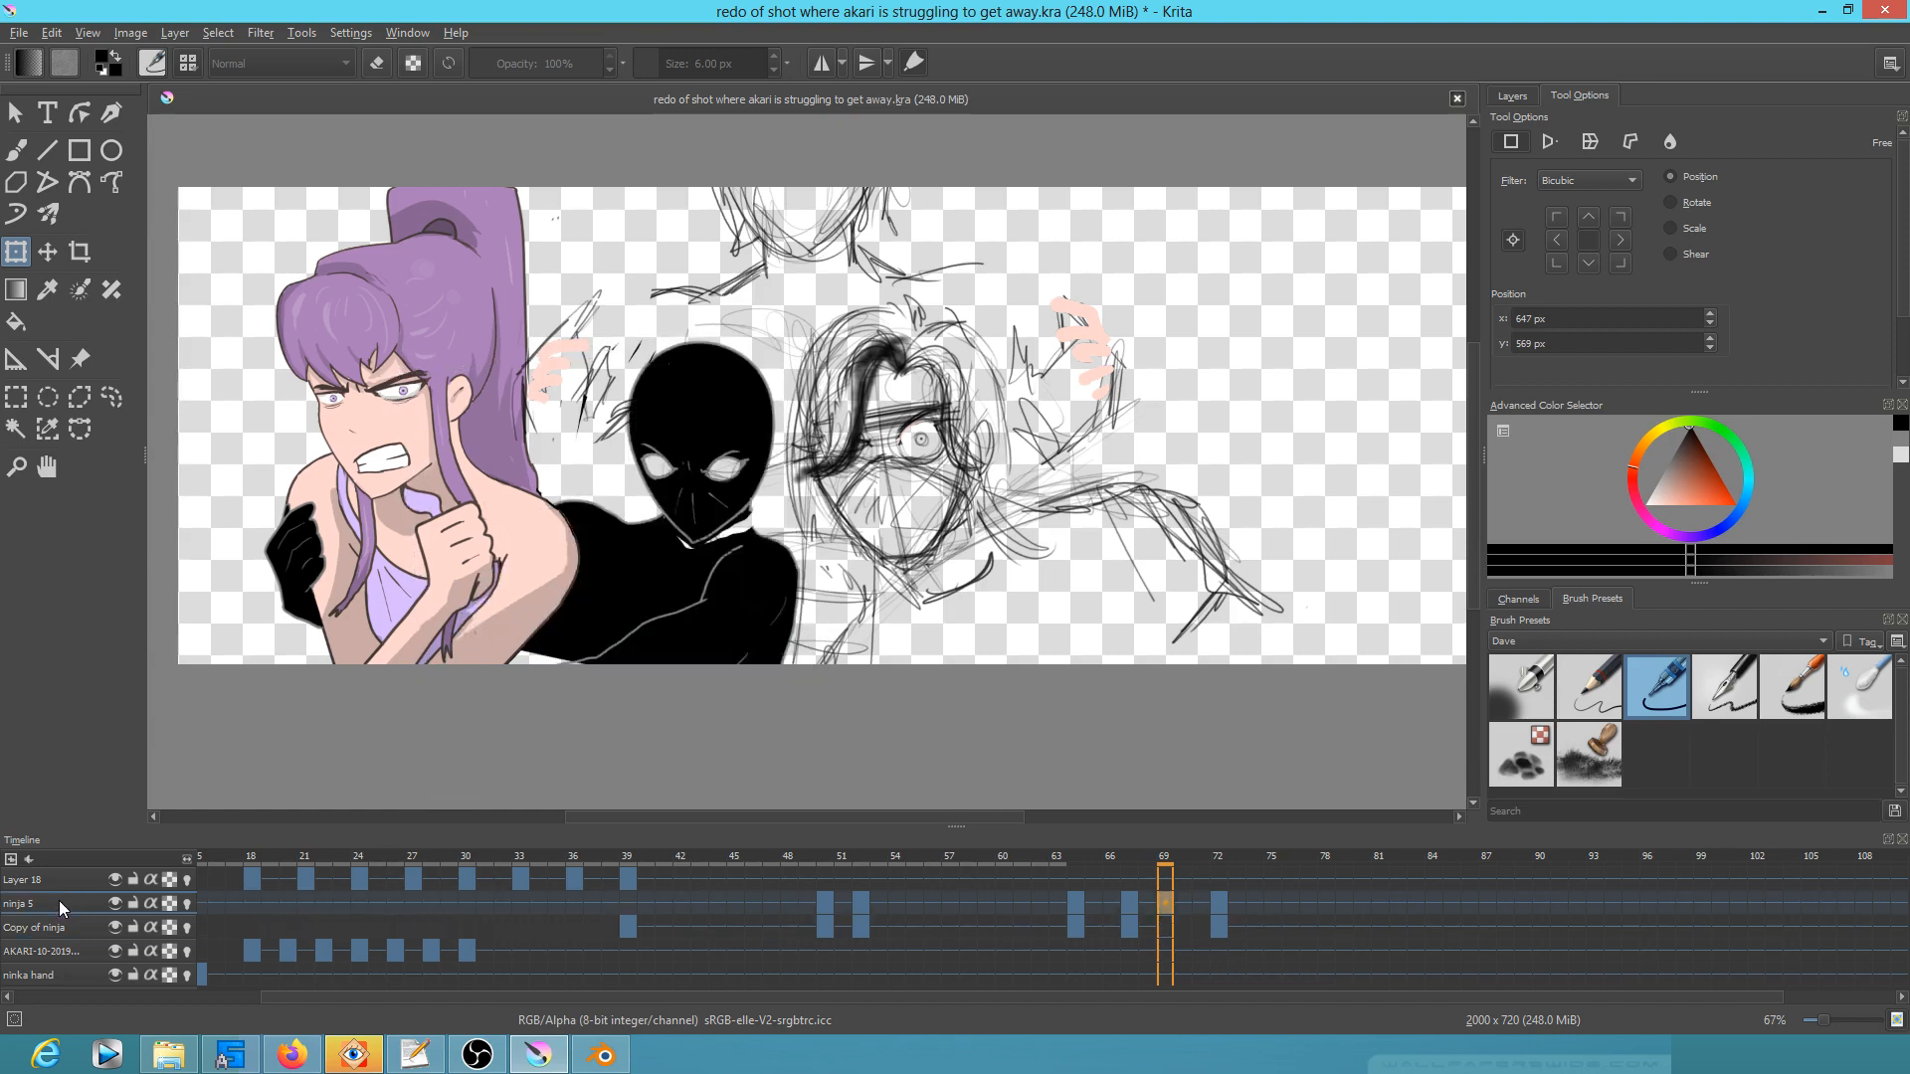
{"action": "left_click_drag", "start_coordinate": [1341, 594], "coordinate": [1337, 633]}
{"action": "left_click_drag", "start_coordinate": [1079, 631], "coordinate": [1089, 652]}
Step: Compare the ninja poses at frames 72 and 69, and look closely at the black ninja's head at frame 69
{"action": "left_click", "coordinate": [1222, 902]}
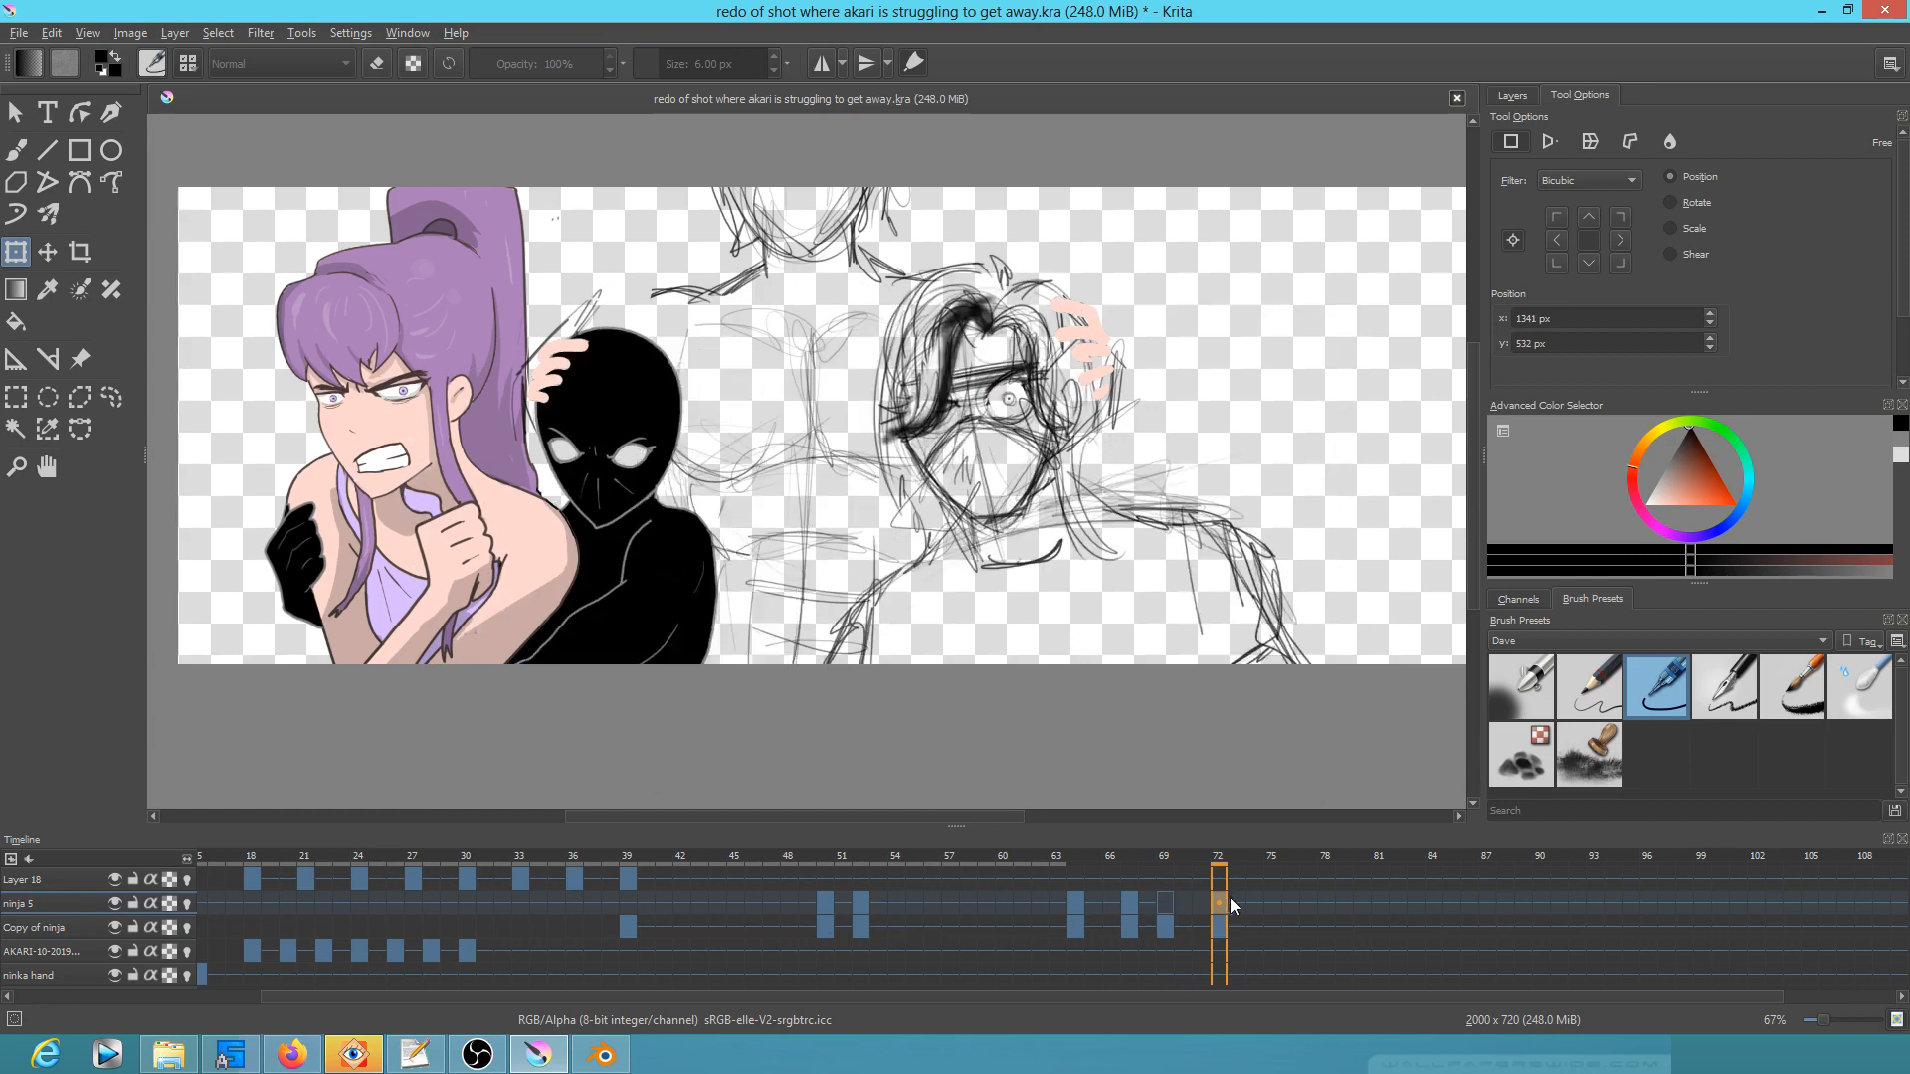
{"action": "left_click", "coordinate": [1166, 900]}
{"action": "scroll", "coordinate": [702, 475], "scroll_direction": "up", "scroll_amount": 6}
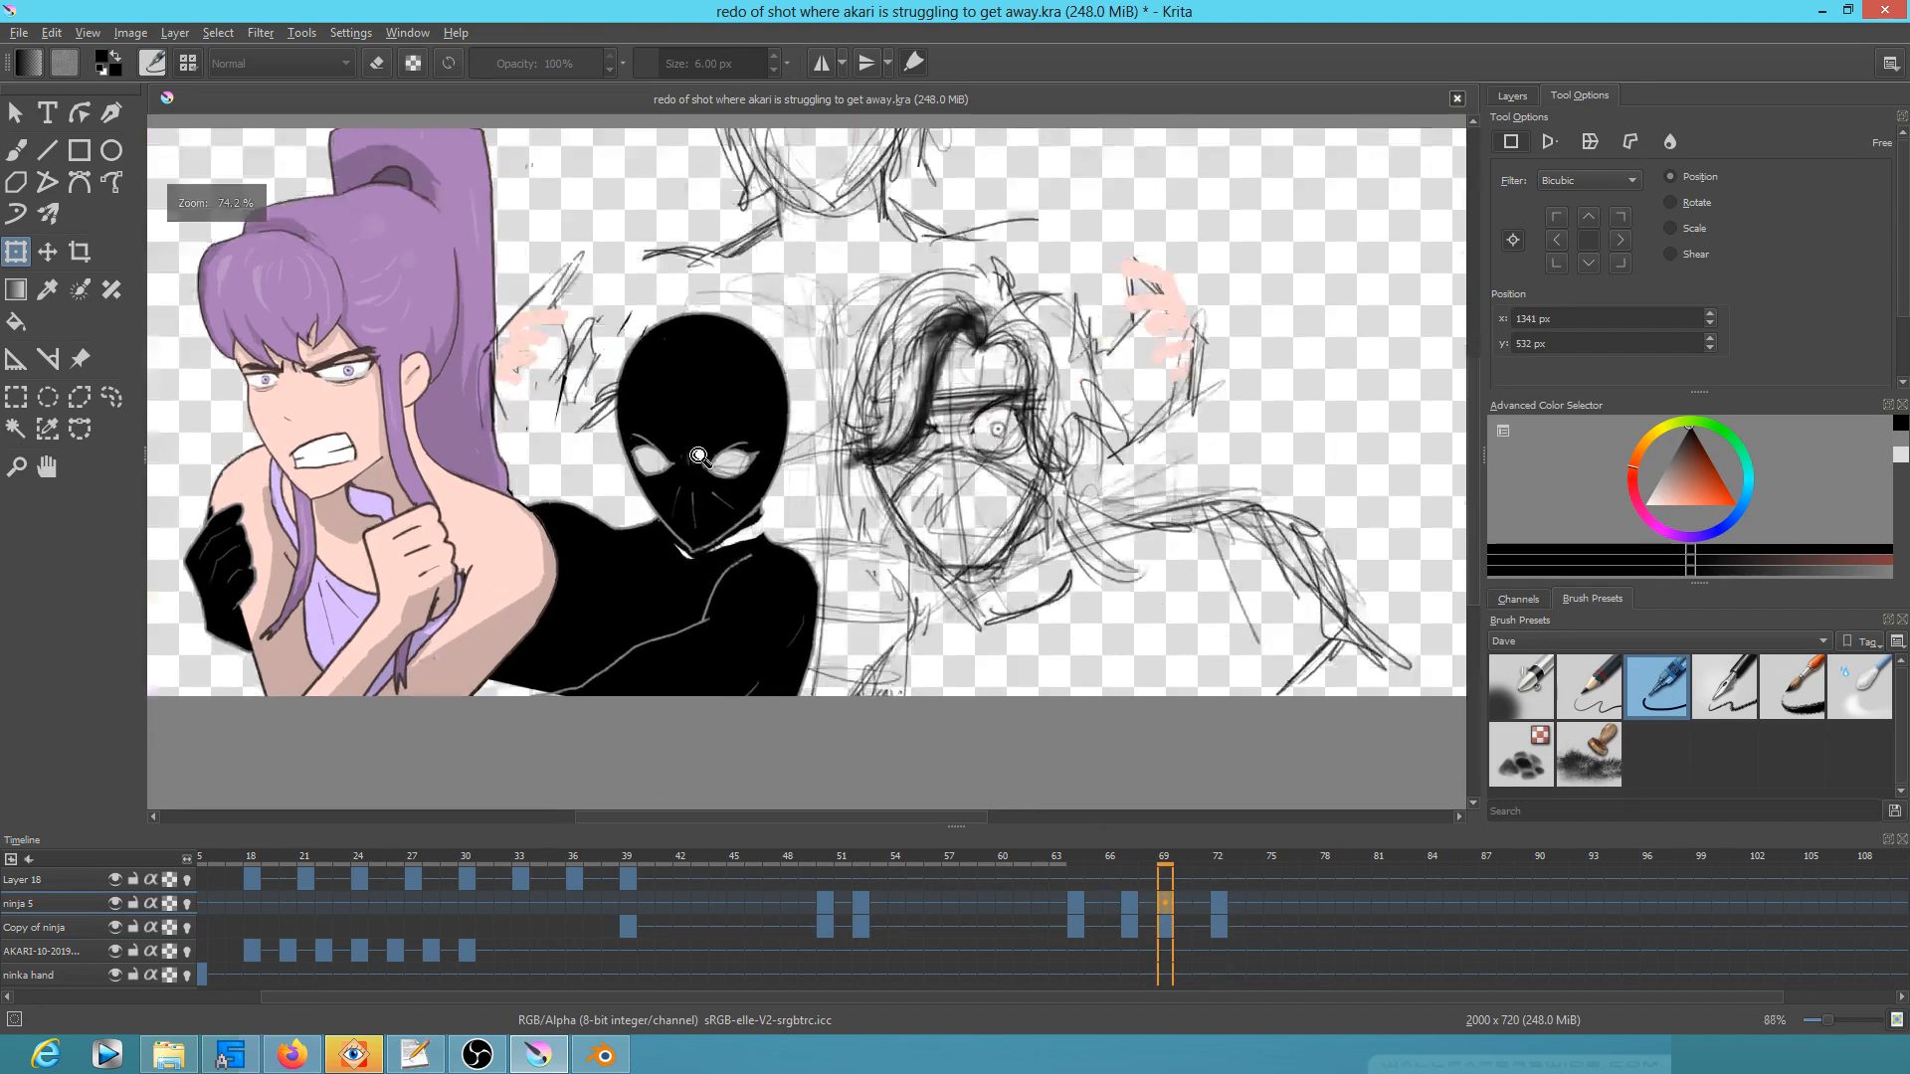
Step: Replace the Copy of ninja keyframe at frame 72 with a copy of frame 52's, and move the black ninja right and down to about x 713, y 569 px
{"action": "left_click", "coordinate": [862, 930]}
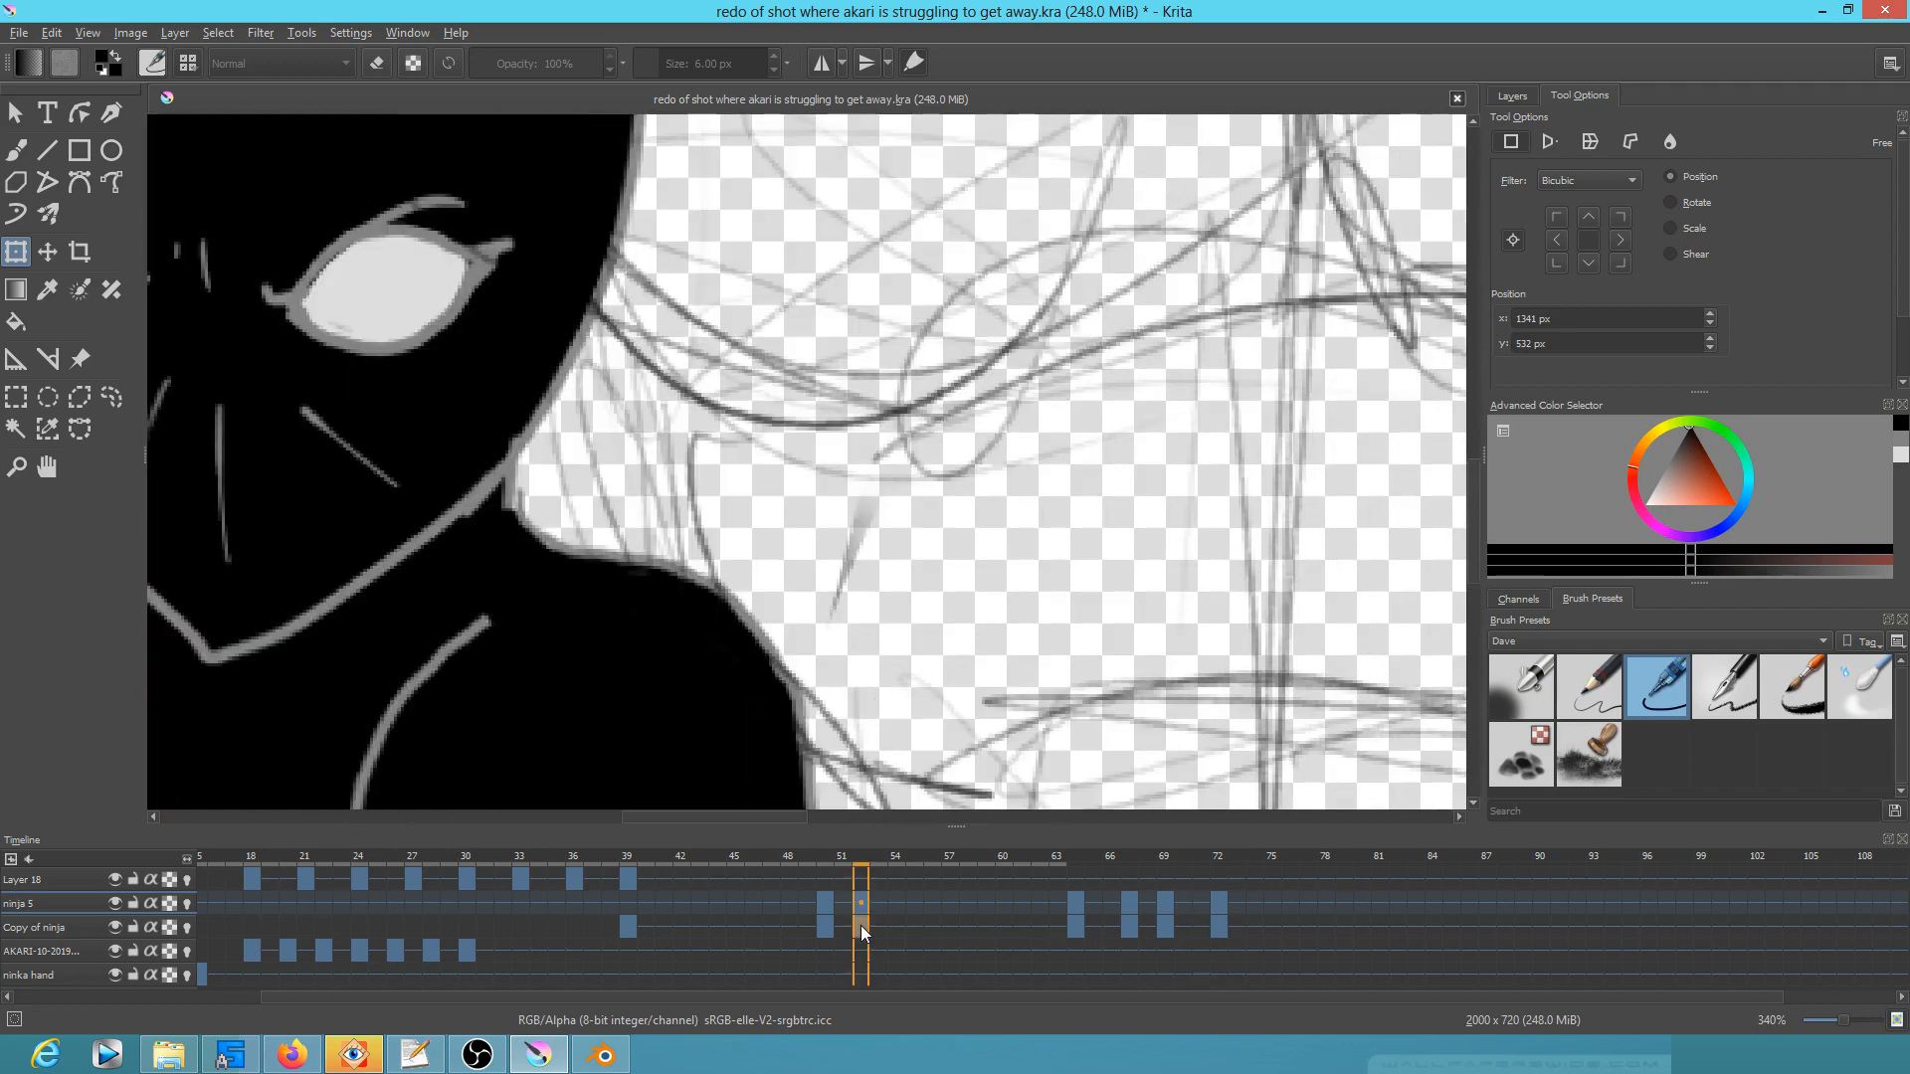
{"action": "left_click", "coordinate": [1173, 903]}
{"action": "scroll", "coordinate": [885, 816], "scroll_direction": "down", "scroll_amount": 1}
{"action": "scroll", "coordinate": [1061, 706], "scroll_direction": "down", "scroll_amount": 5}
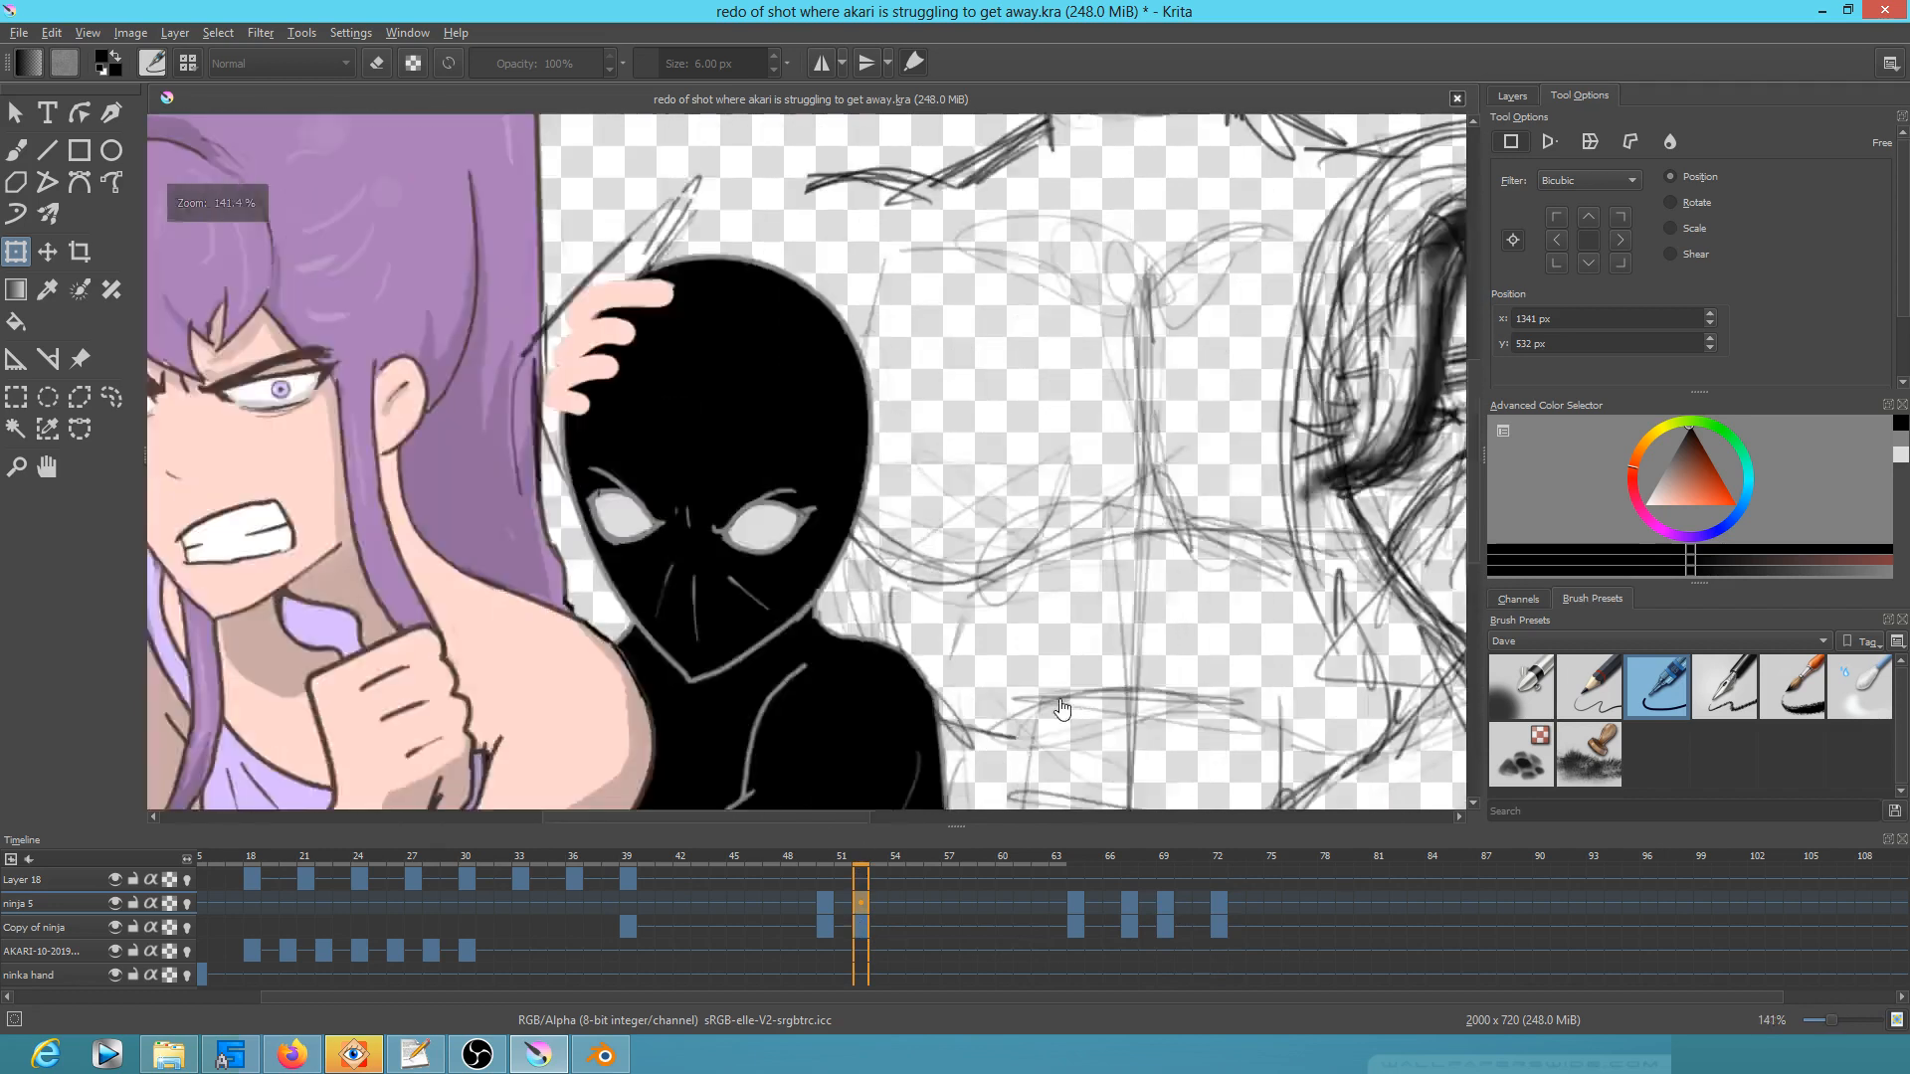
{"action": "left_click_drag", "start_coordinate": [1034, 689], "coordinate": [972, 592]}
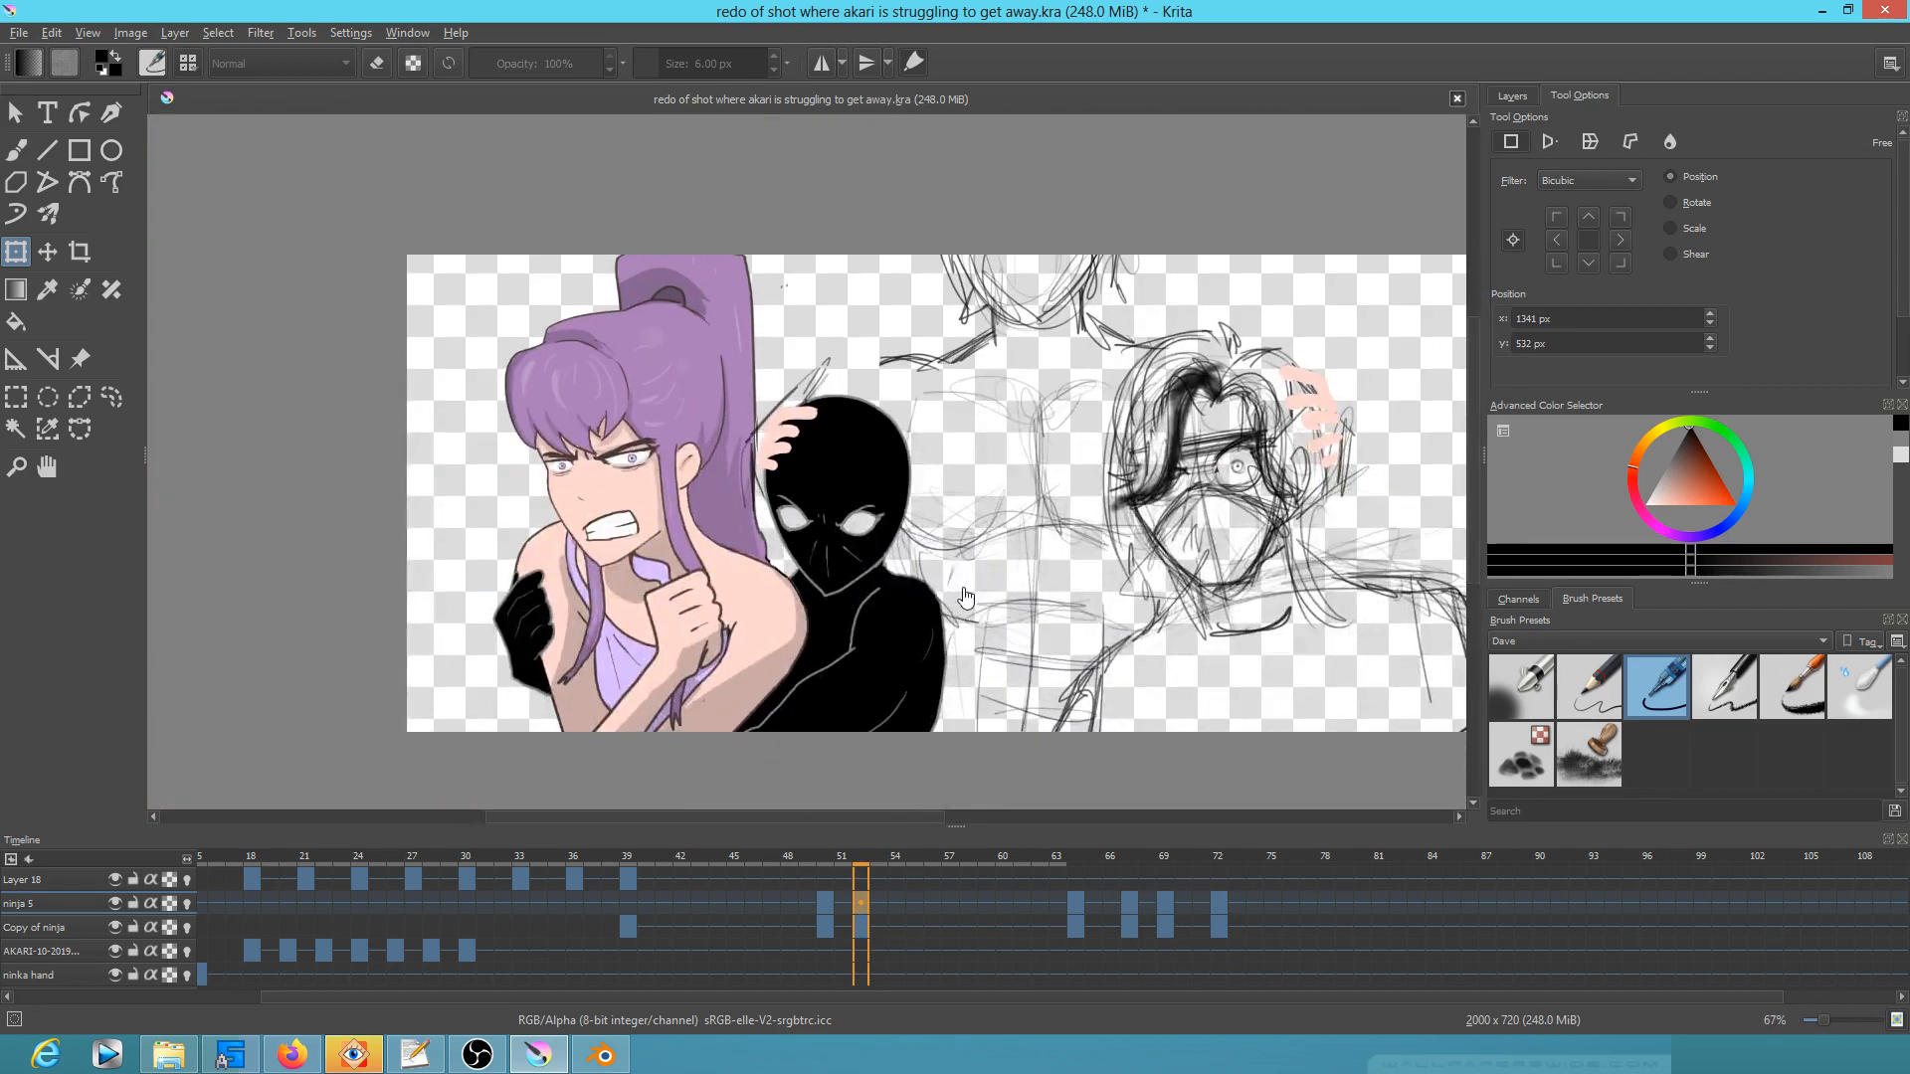
{"action": "left_click", "coordinate": [1075, 926]}
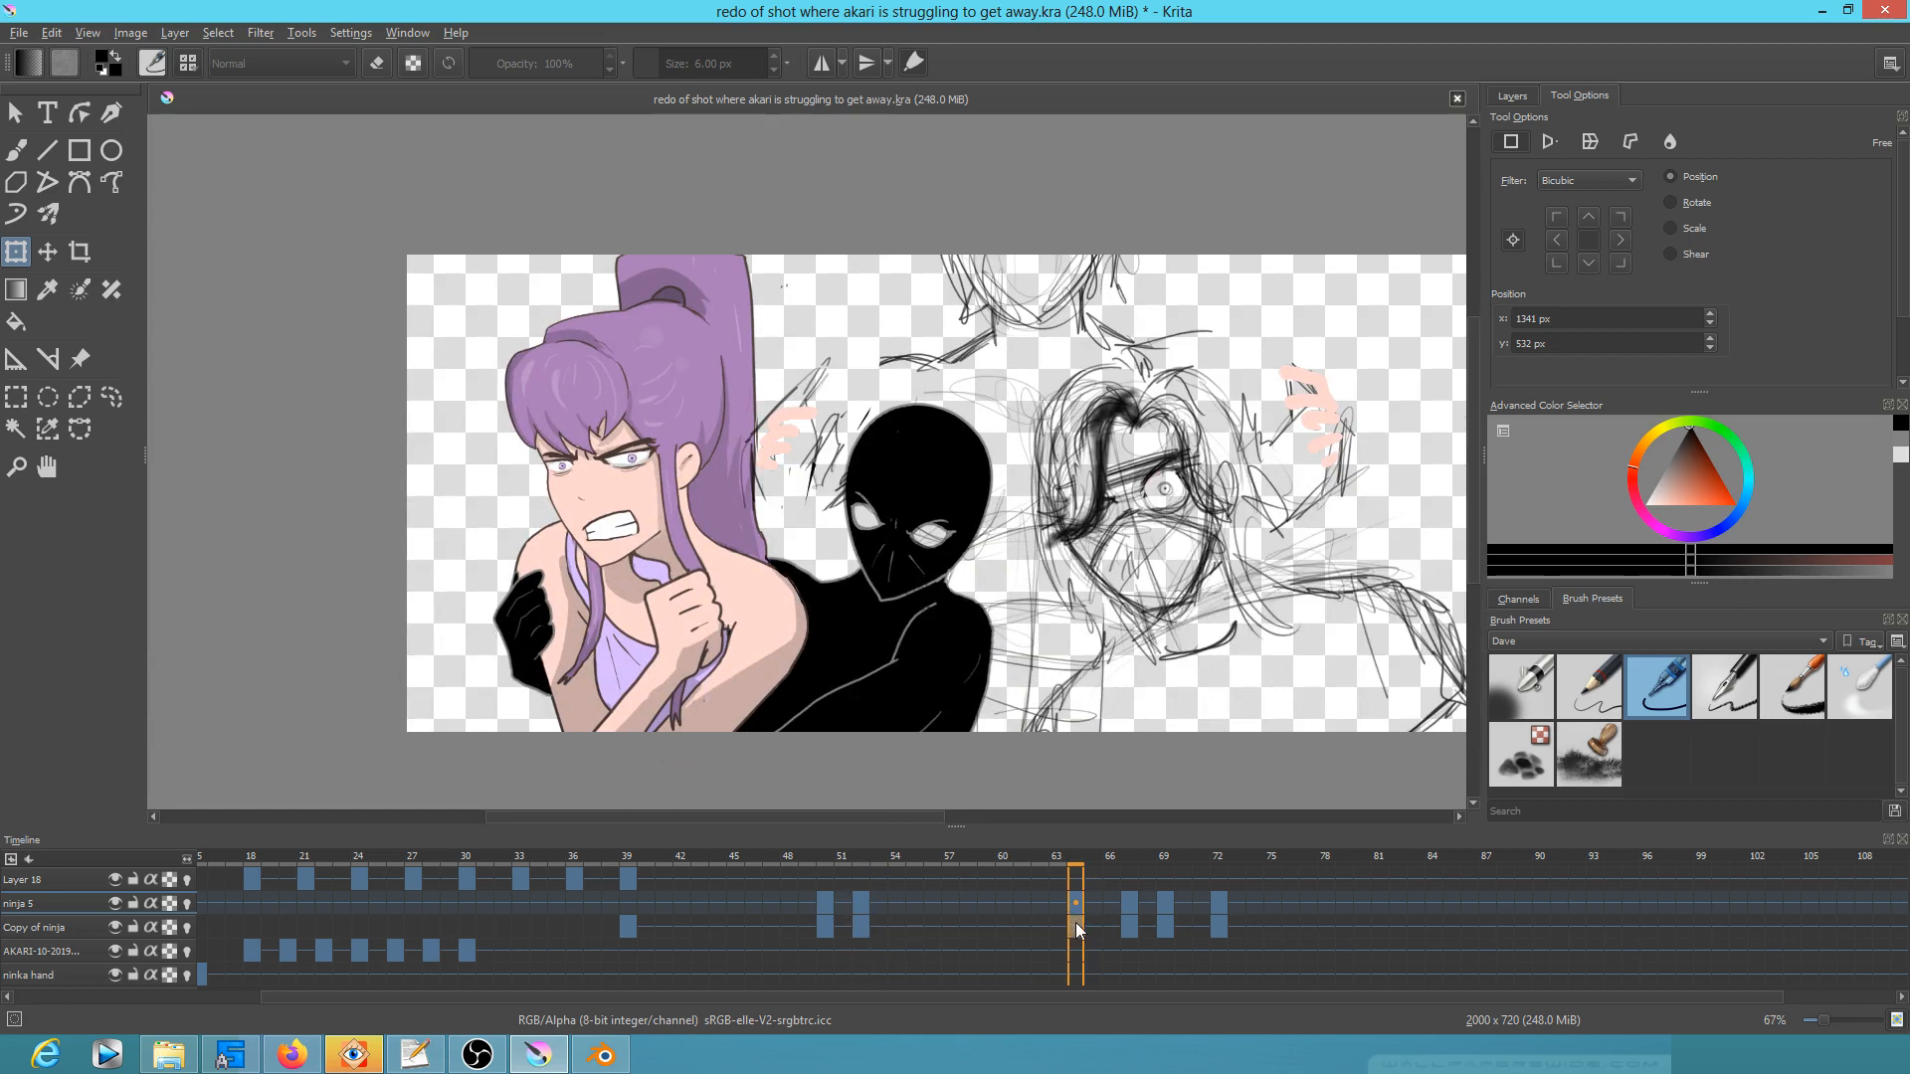
{"action": "left_click", "coordinate": [864, 928]}
{"action": "left_click", "coordinate": [46, 927]}
{"action": "left_click_drag", "start_coordinate": [863, 928], "coordinate": [1227, 928]}
{"action": "left_click_drag", "start_coordinate": [871, 681], "coordinate": [956, 716]}
Step: Replace the ninja 5 keyframe at frame 72 with a copy of frame 52's, and move the sketched ninja left and down to about x 1245, y 501 px
{"action": "left_click", "coordinate": [1167, 894]}
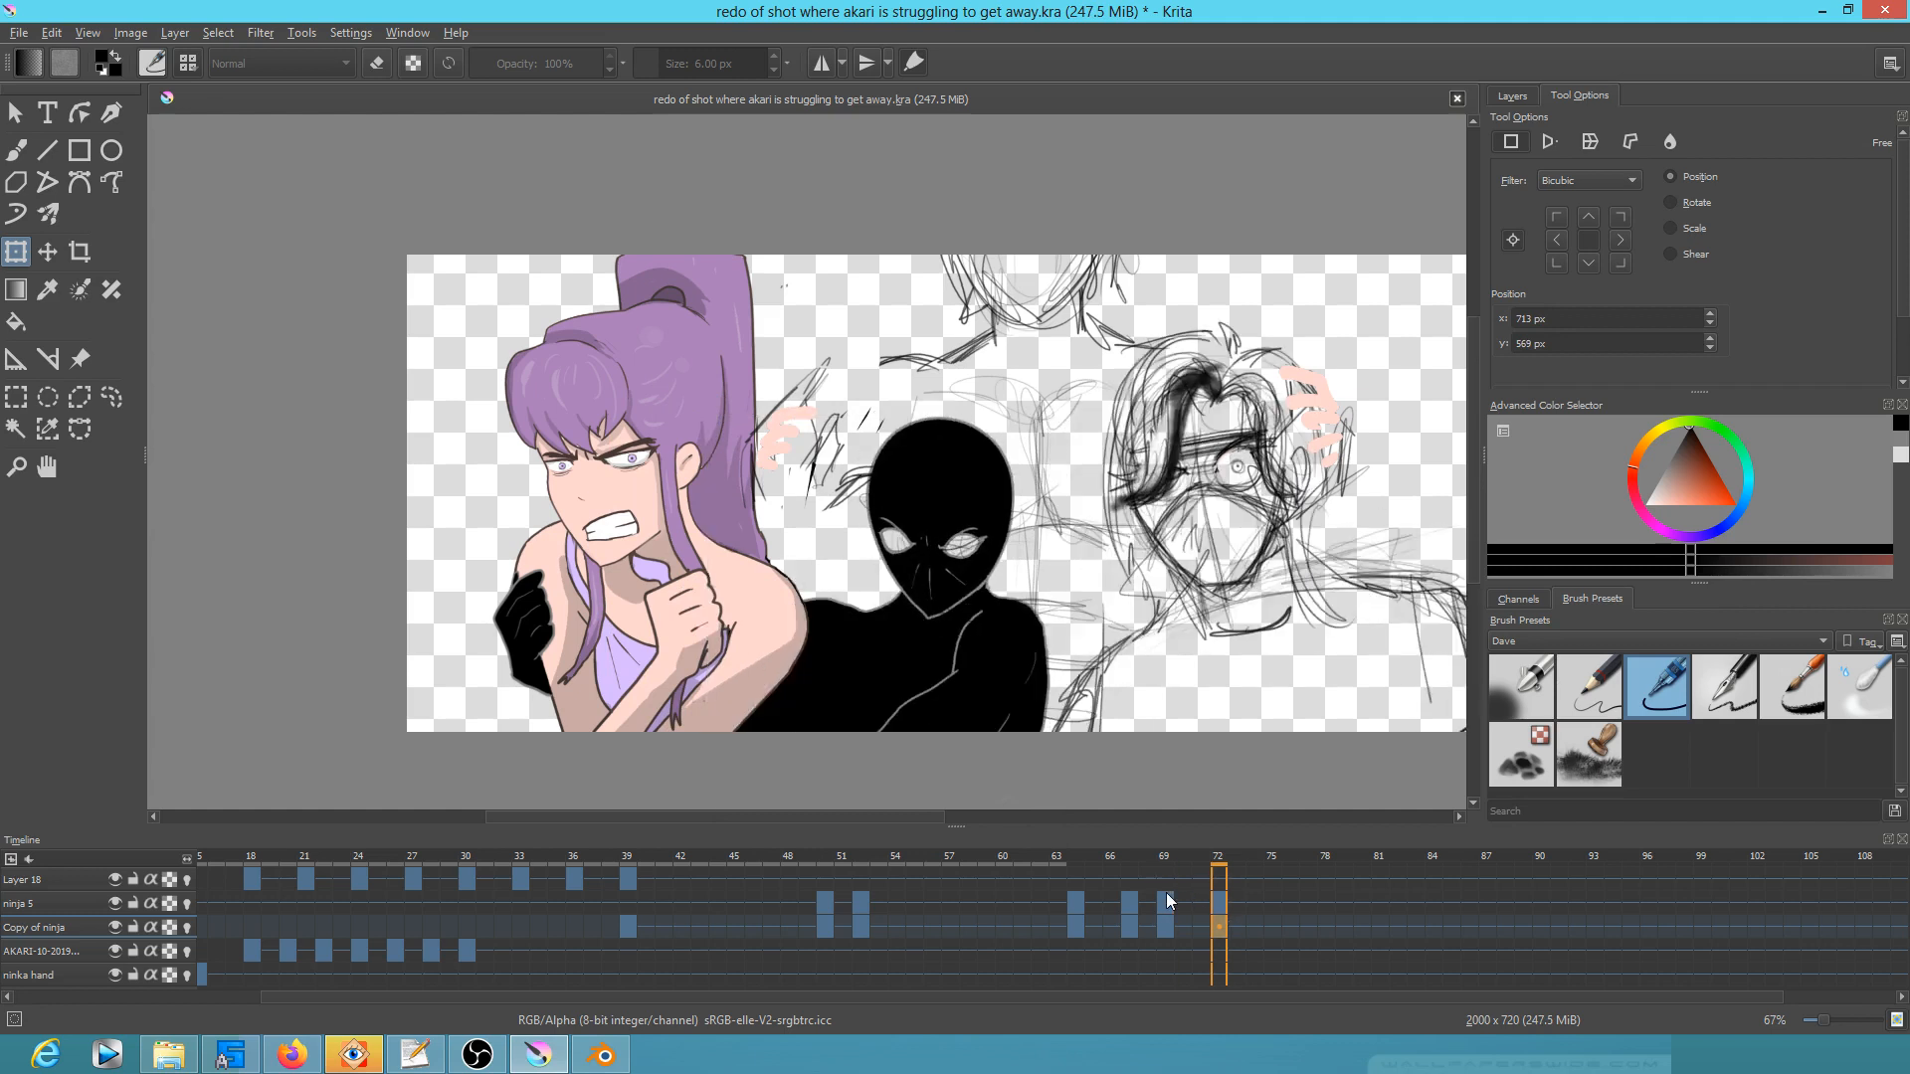
{"action": "key", "text": "Left"}
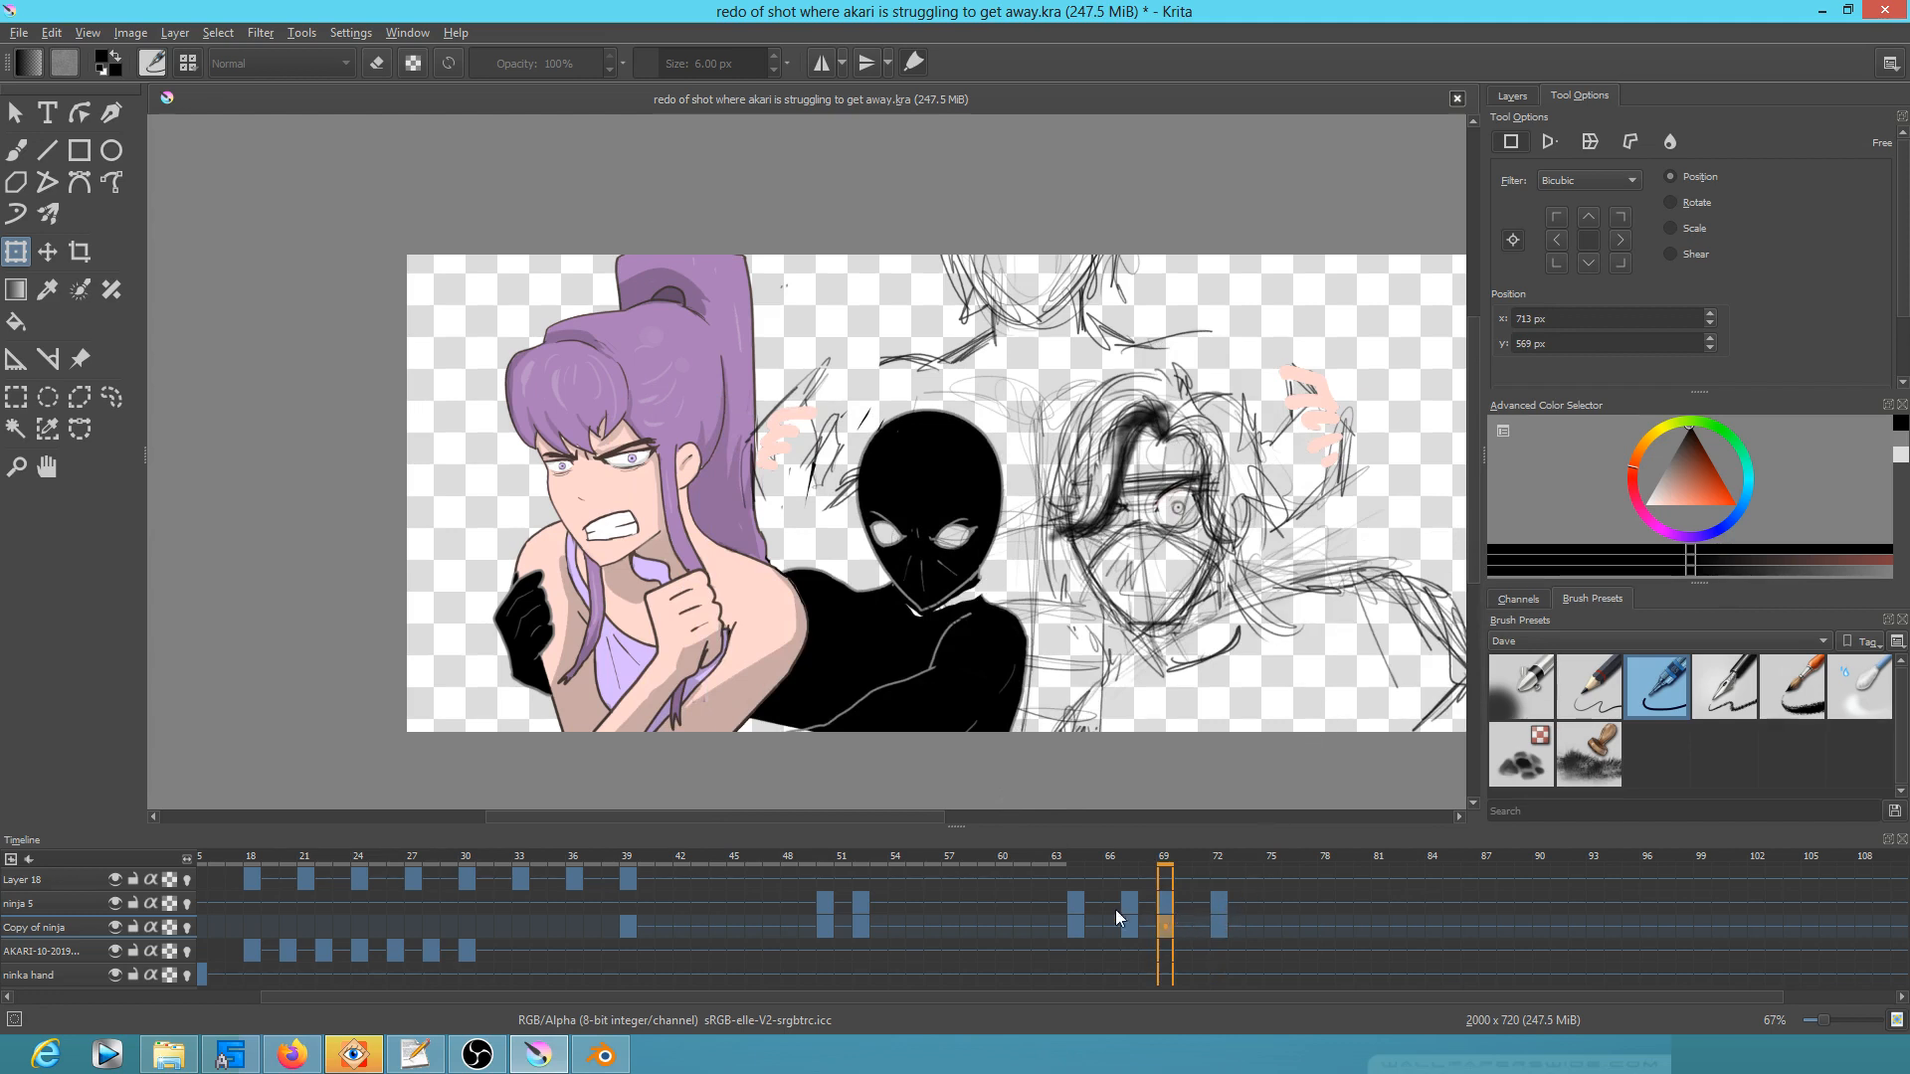
{"action": "left_click", "coordinate": [53, 904]}
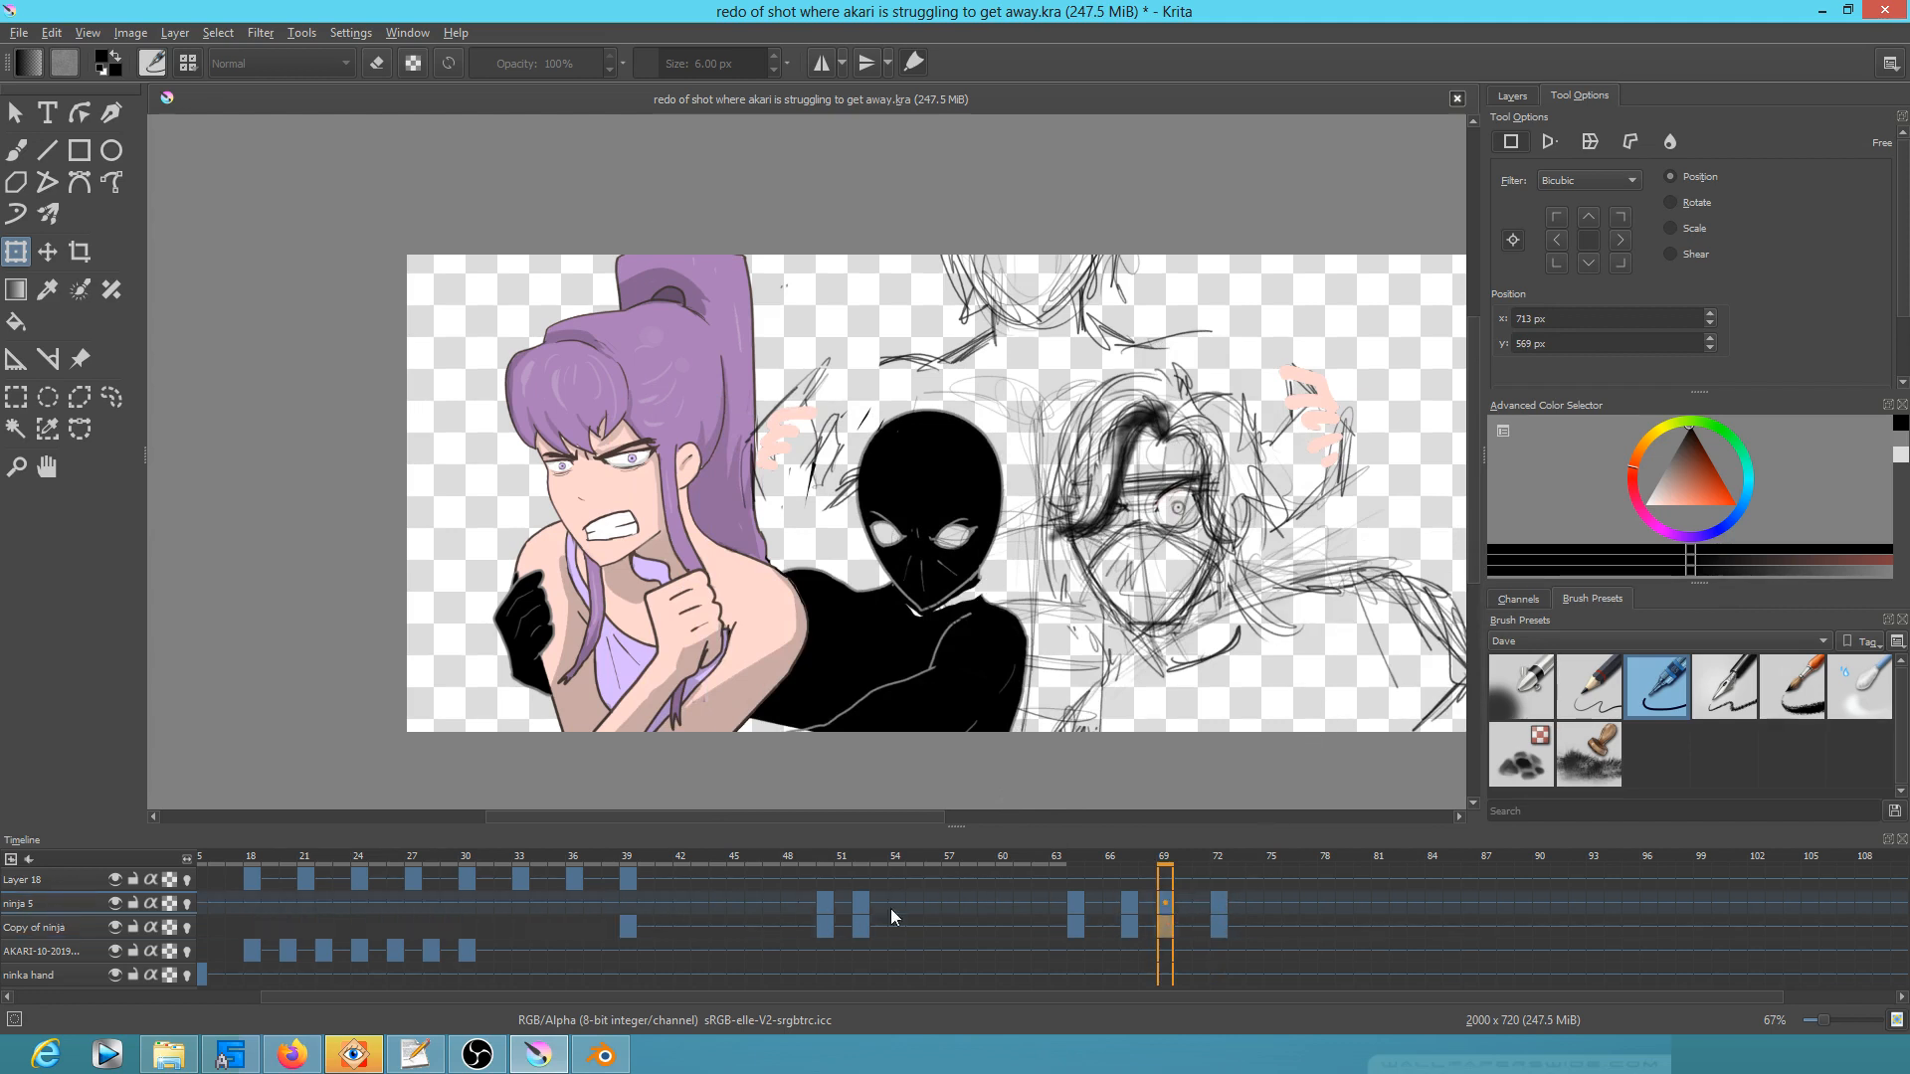
{"action": "left_click", "coordinate": [864, 904]}
{"action": "left_click", "coordinate": [1222, 901]}
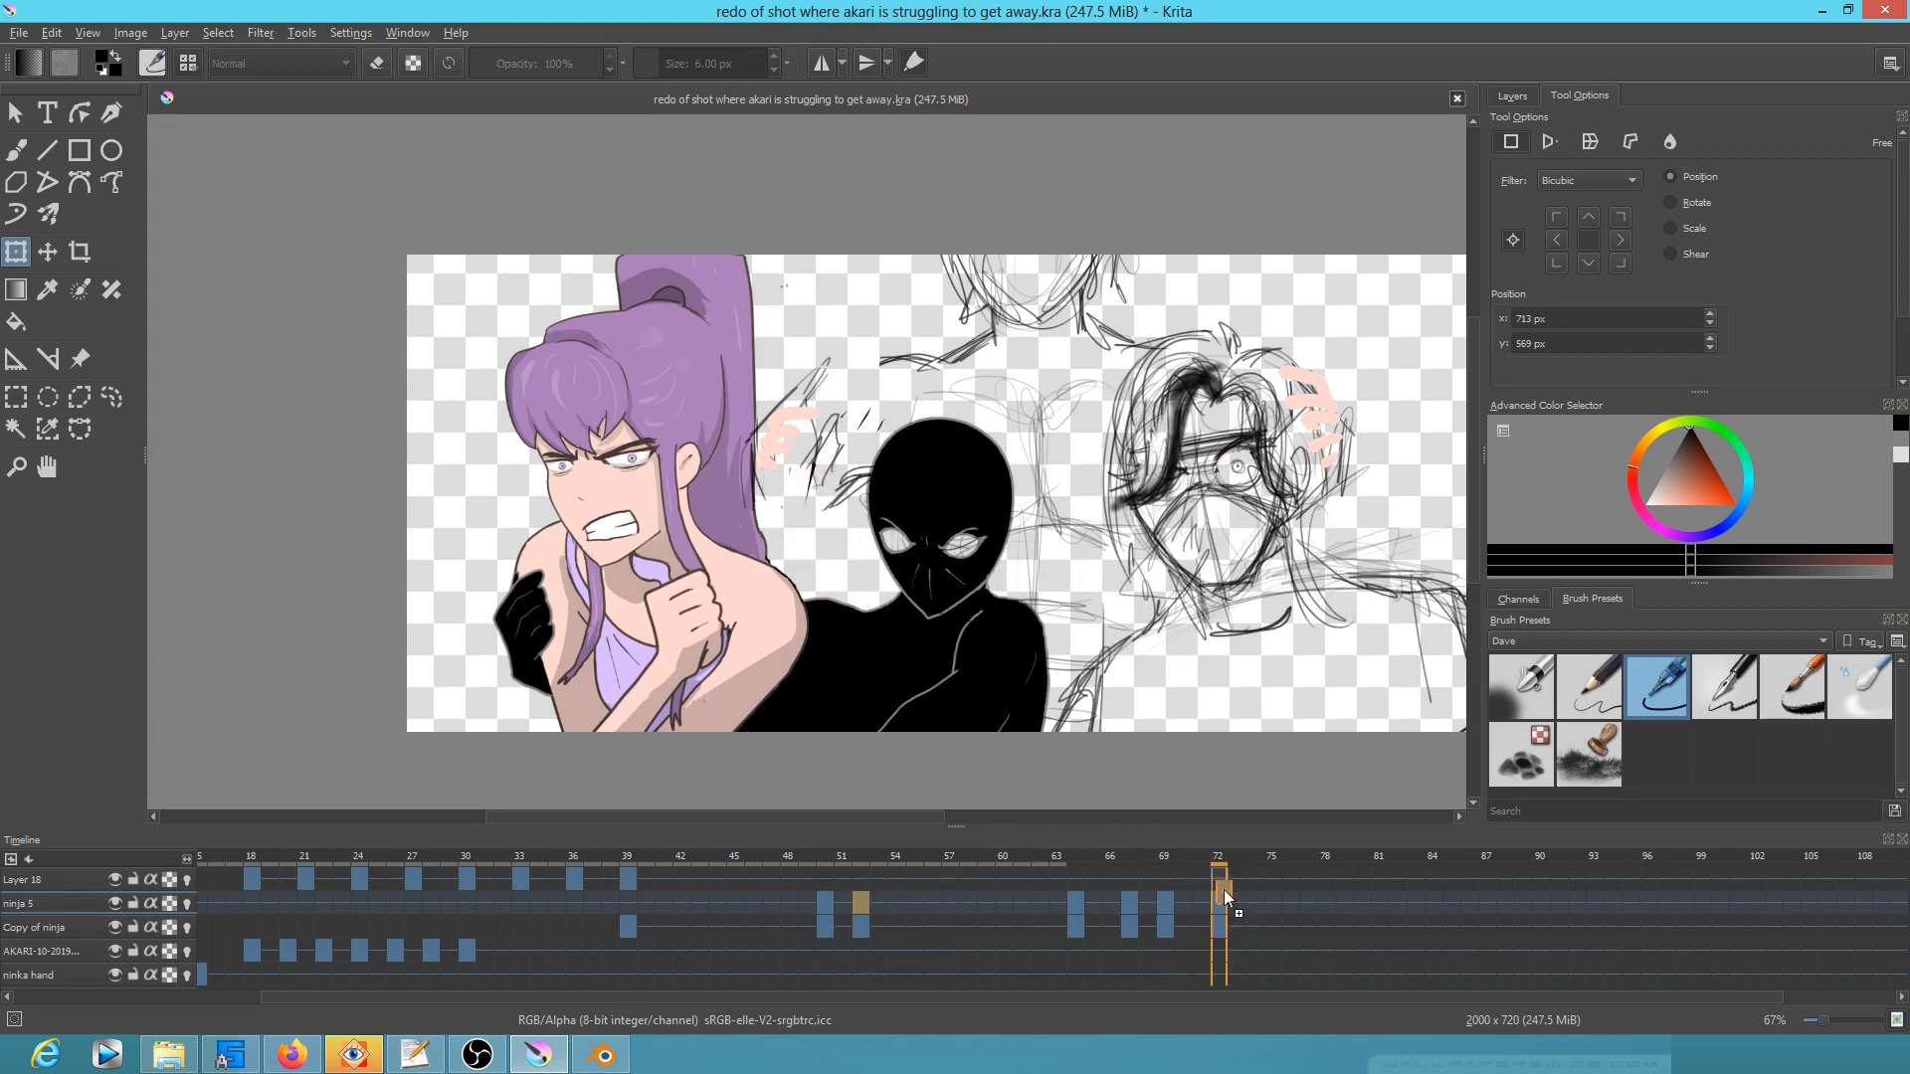
{"action": "left_click_drag", "start_coordinate": [1267, 644], "coordinate": [1204, 686]}
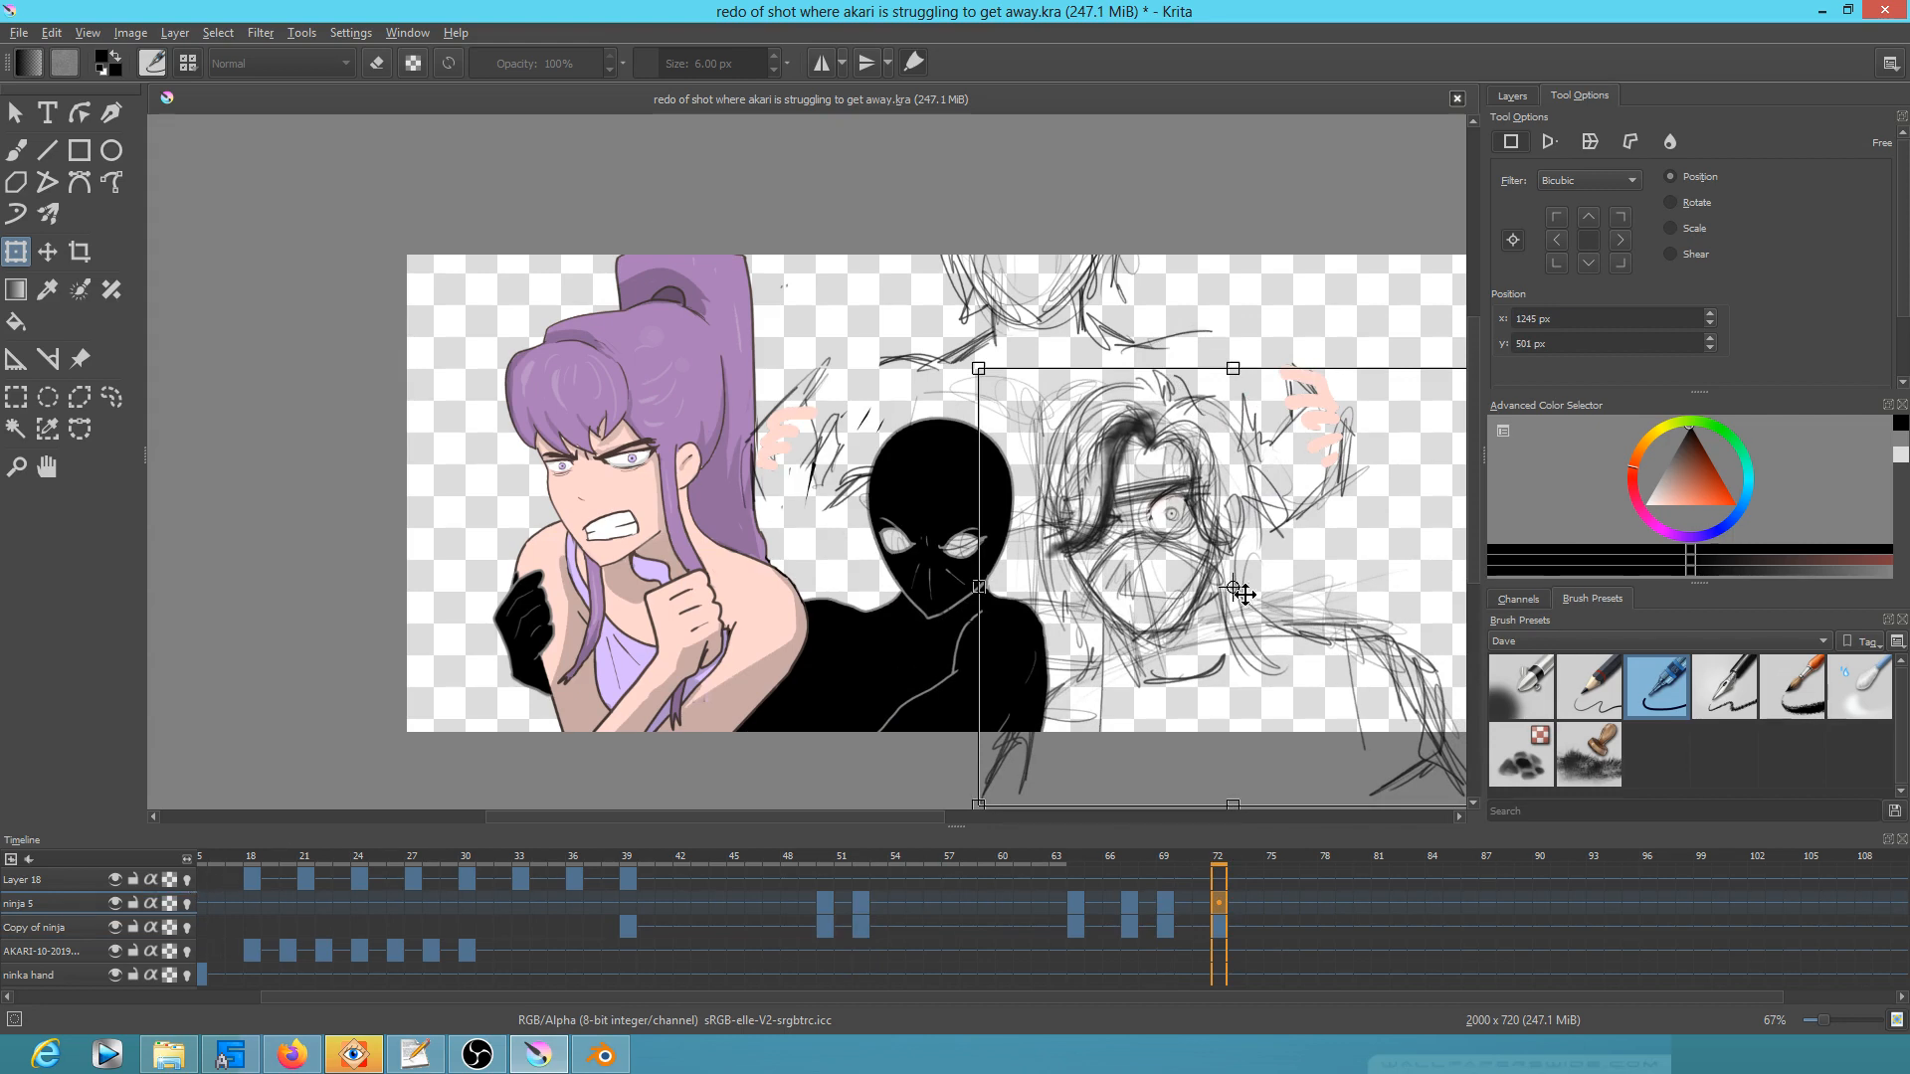
Step: Save the file and play the animation back several times to check the collision timing
{"action": "left_click", "coordinate": [18, 32]}
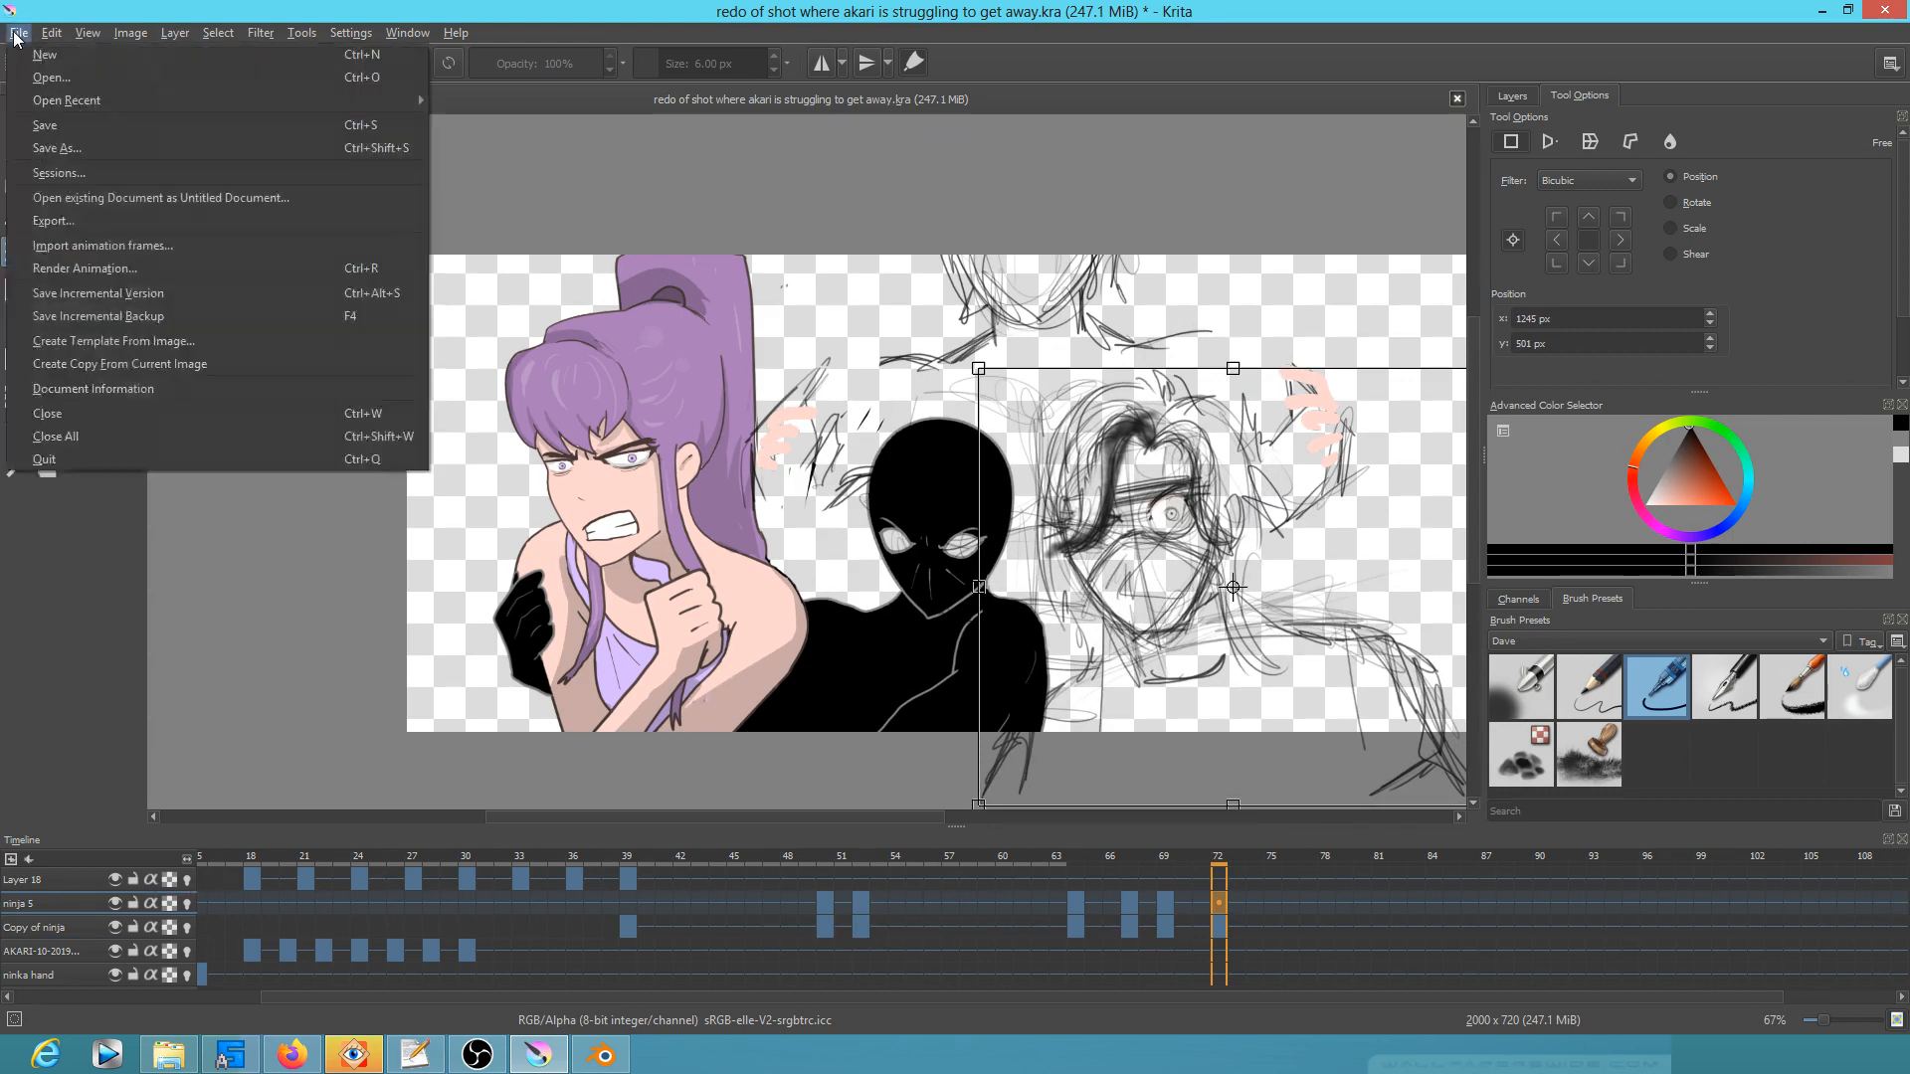
{"action": "left_click", "coordinate": [34, 123]}
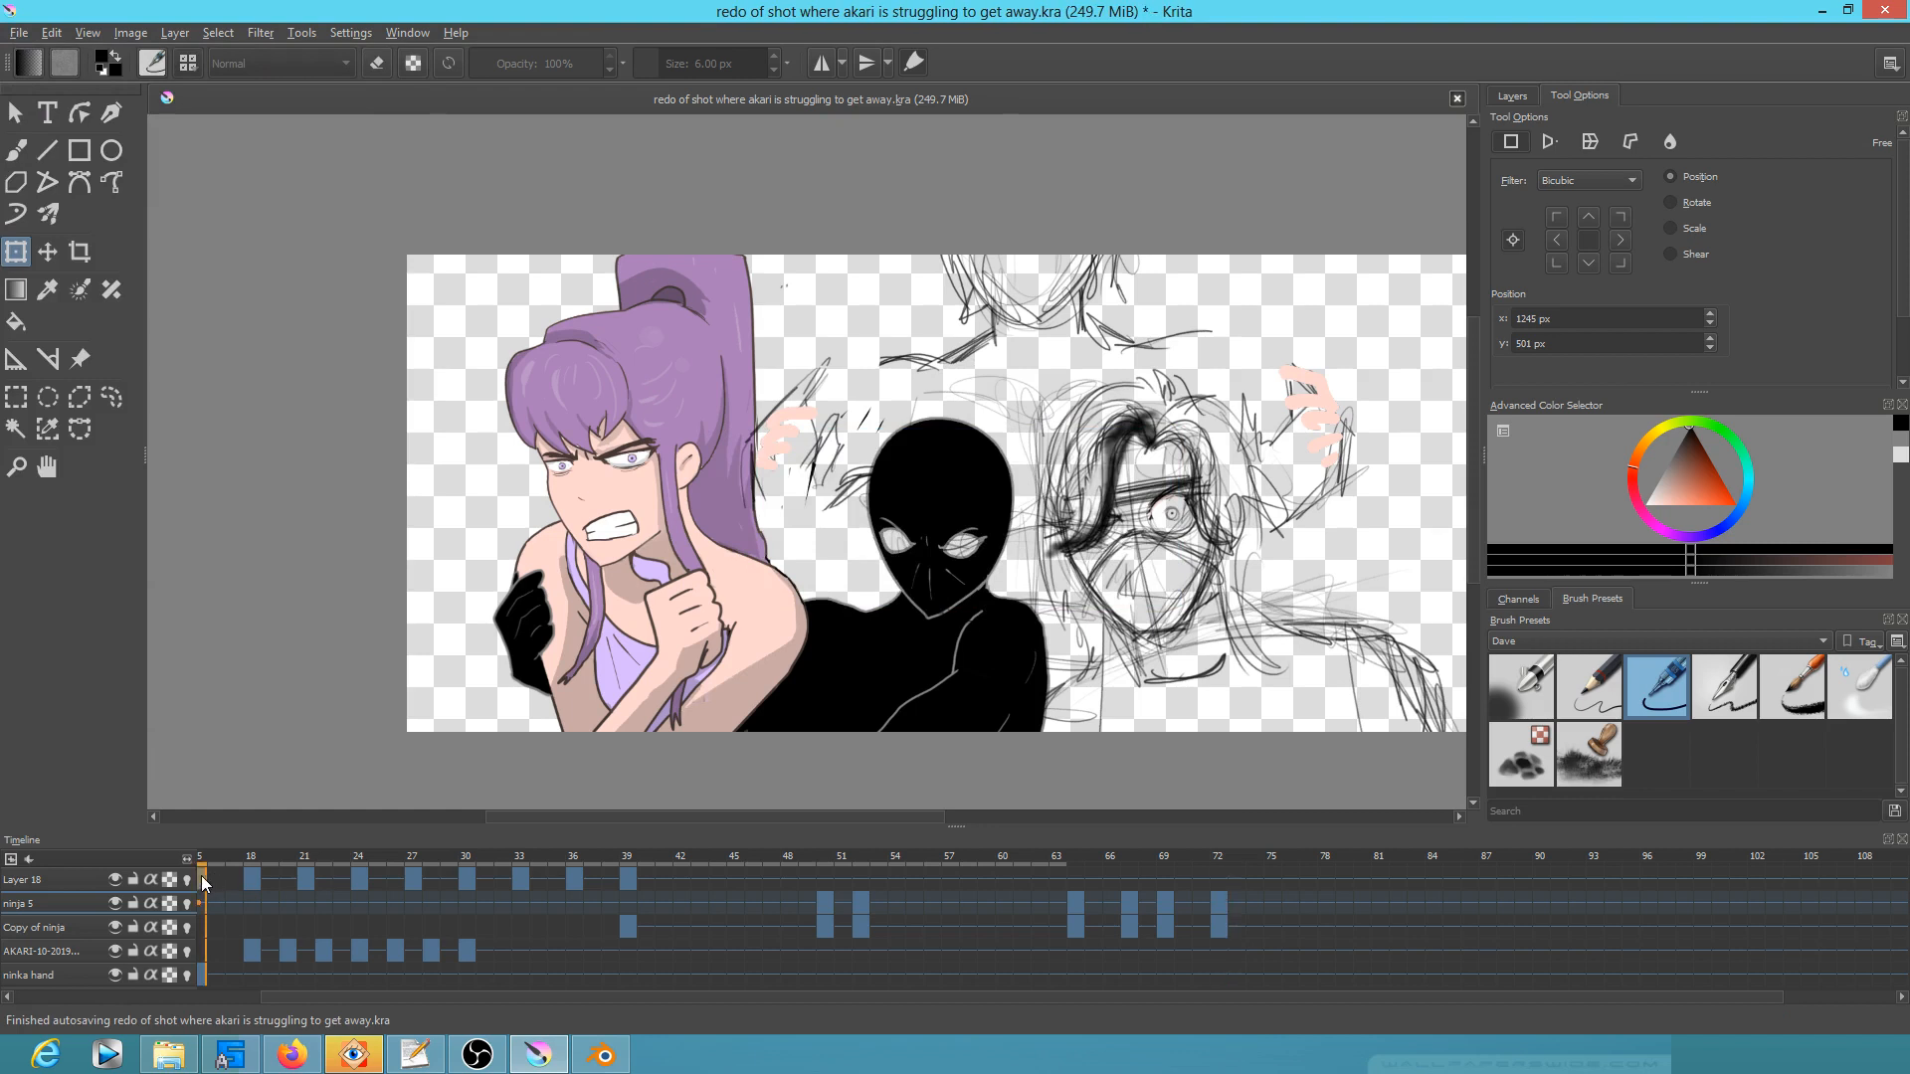
{"action": "left_click", "coordinate": [201, 875]}
{"action": "key", "text": "space"}
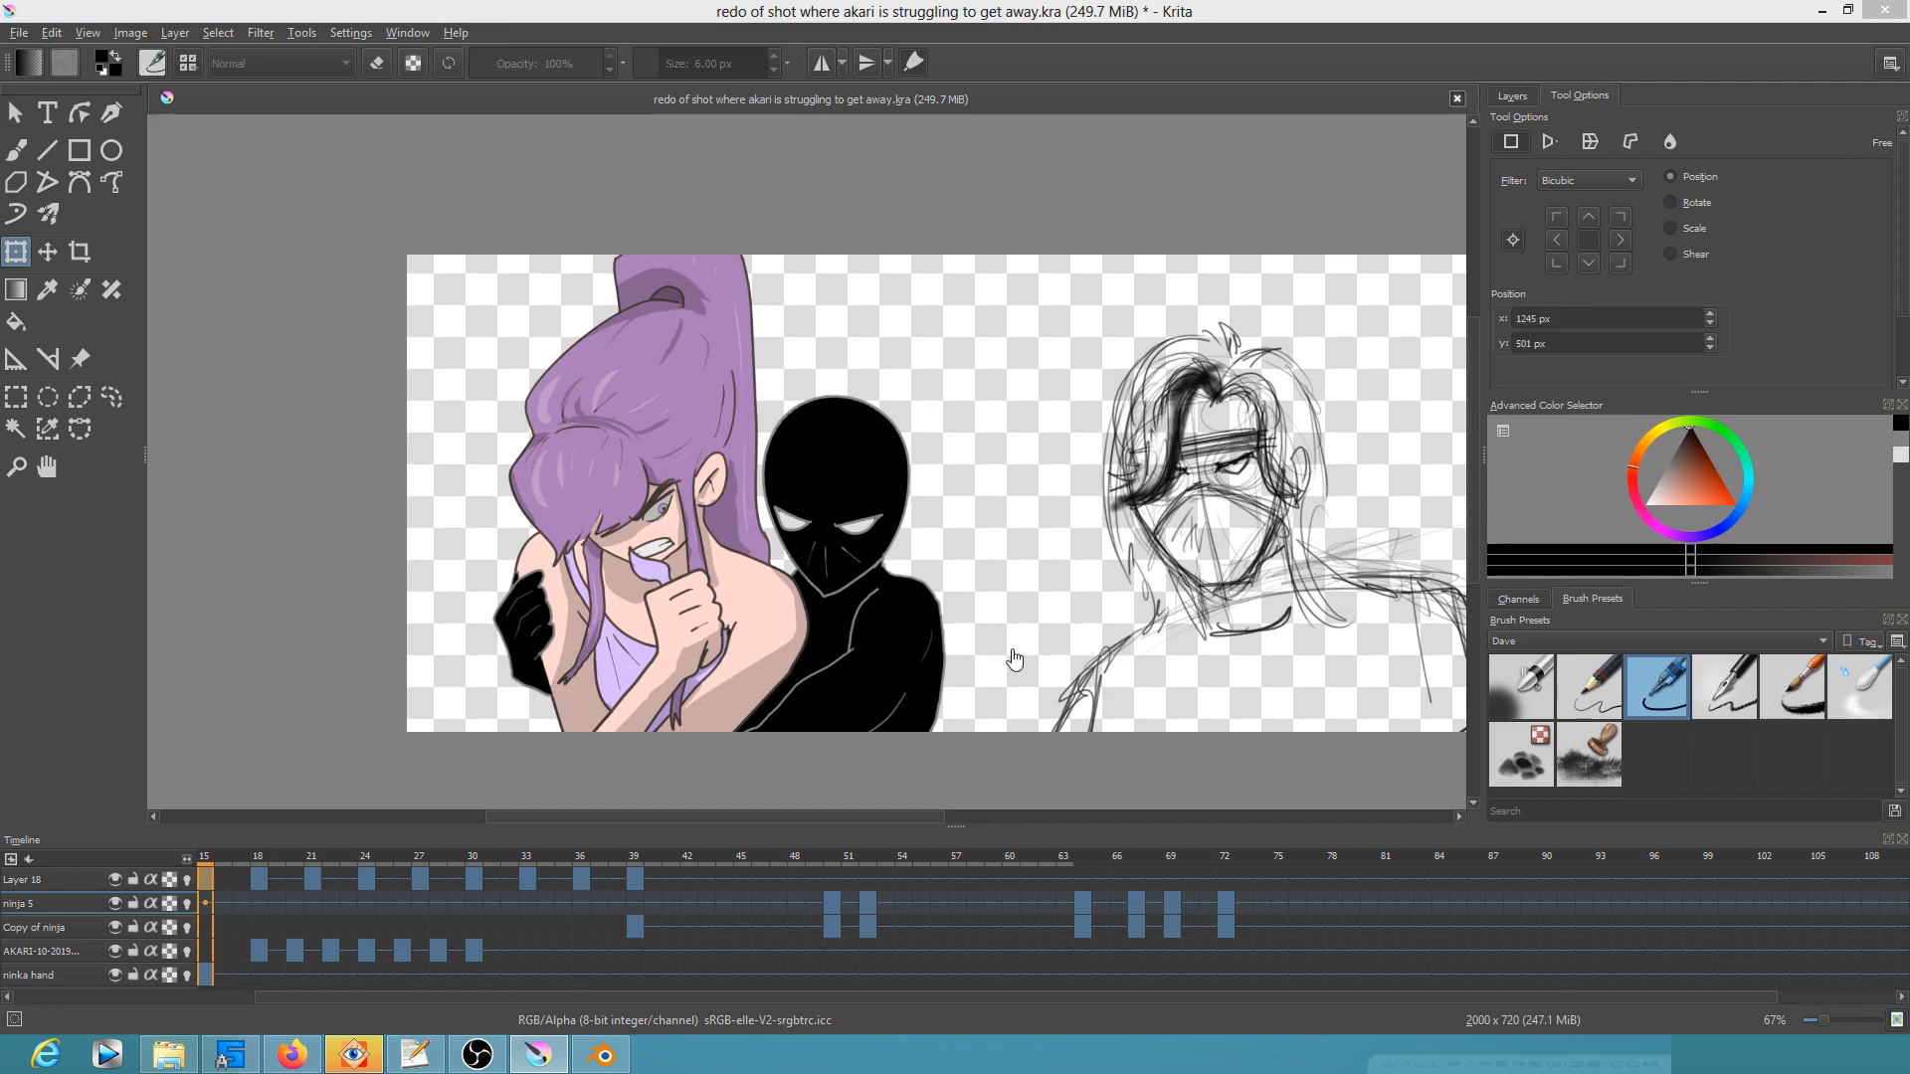
{"action": "left_click", "coordinate": [567, 873]}
{"action": "key", "text": "space"}
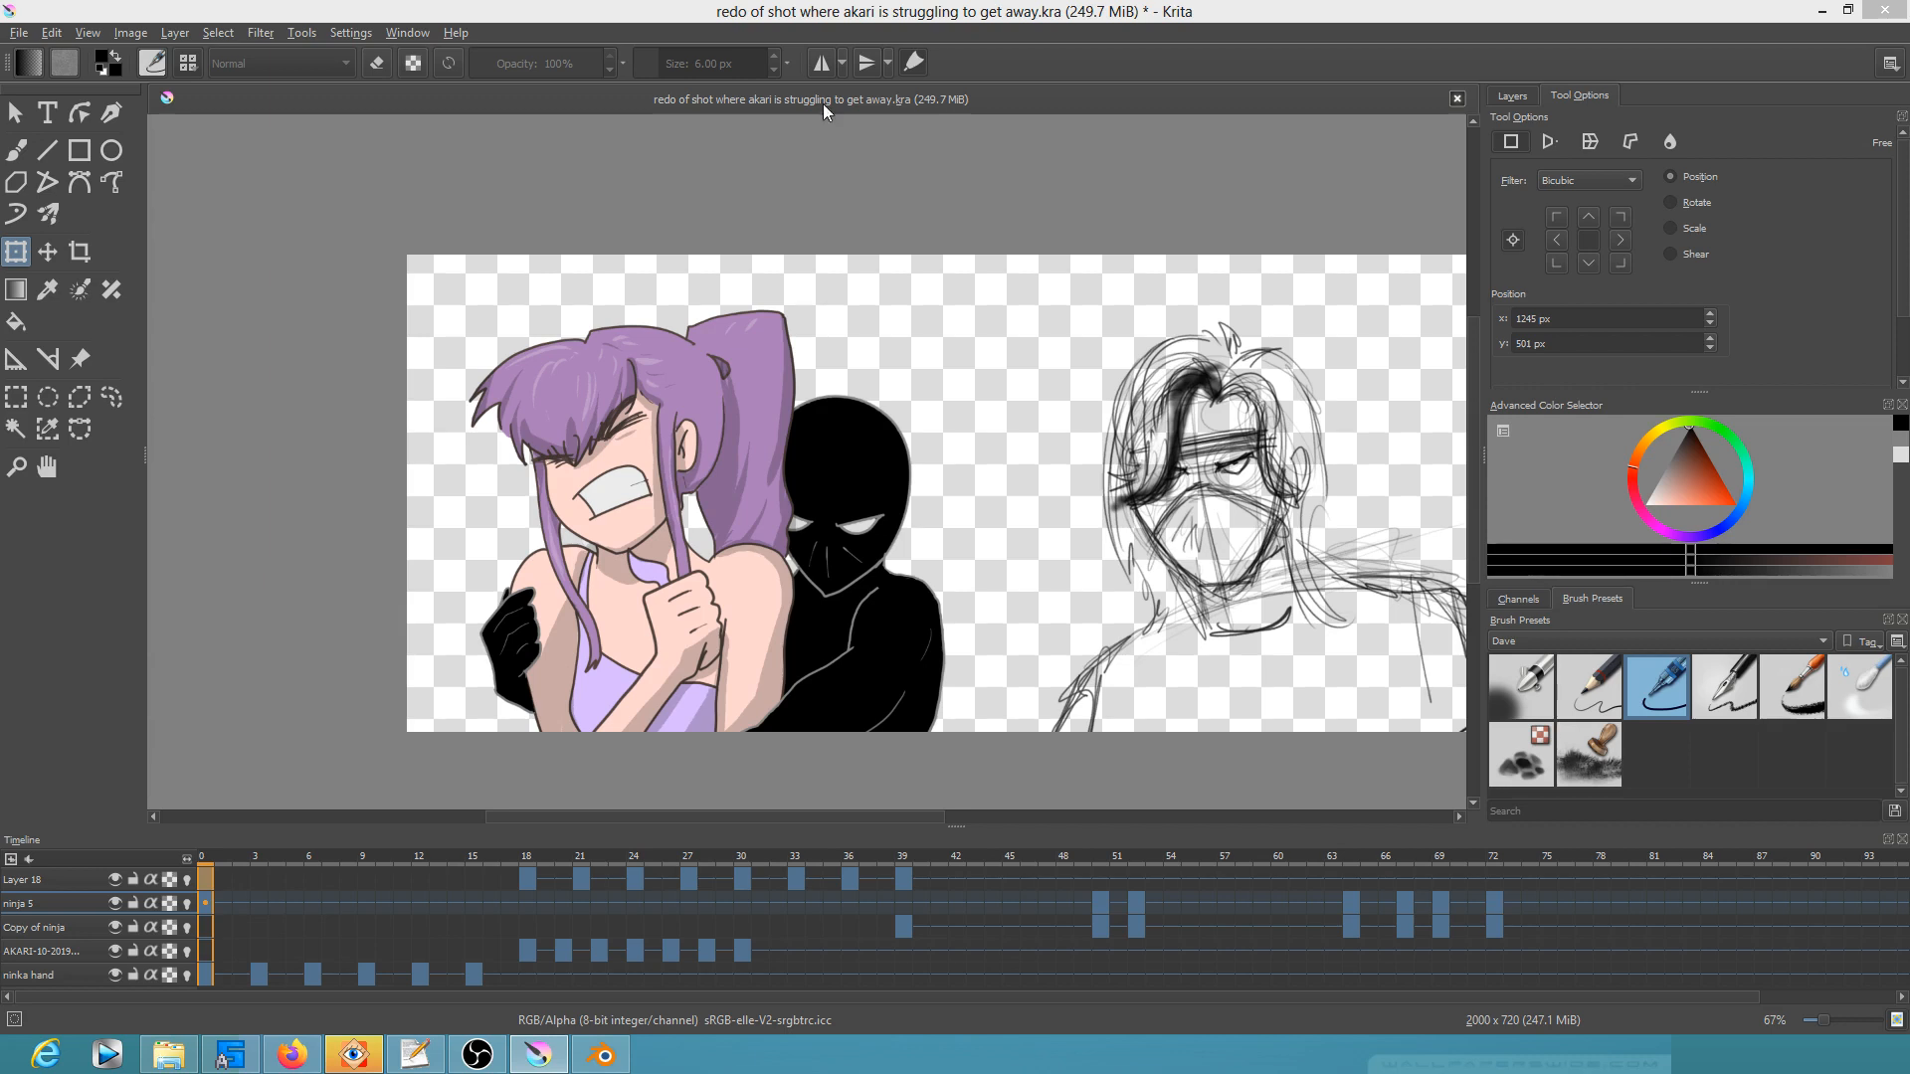
{"action": "left_click", "coordinate": [417, 886]}
{"action": "key", "text": "ctrl+z"}
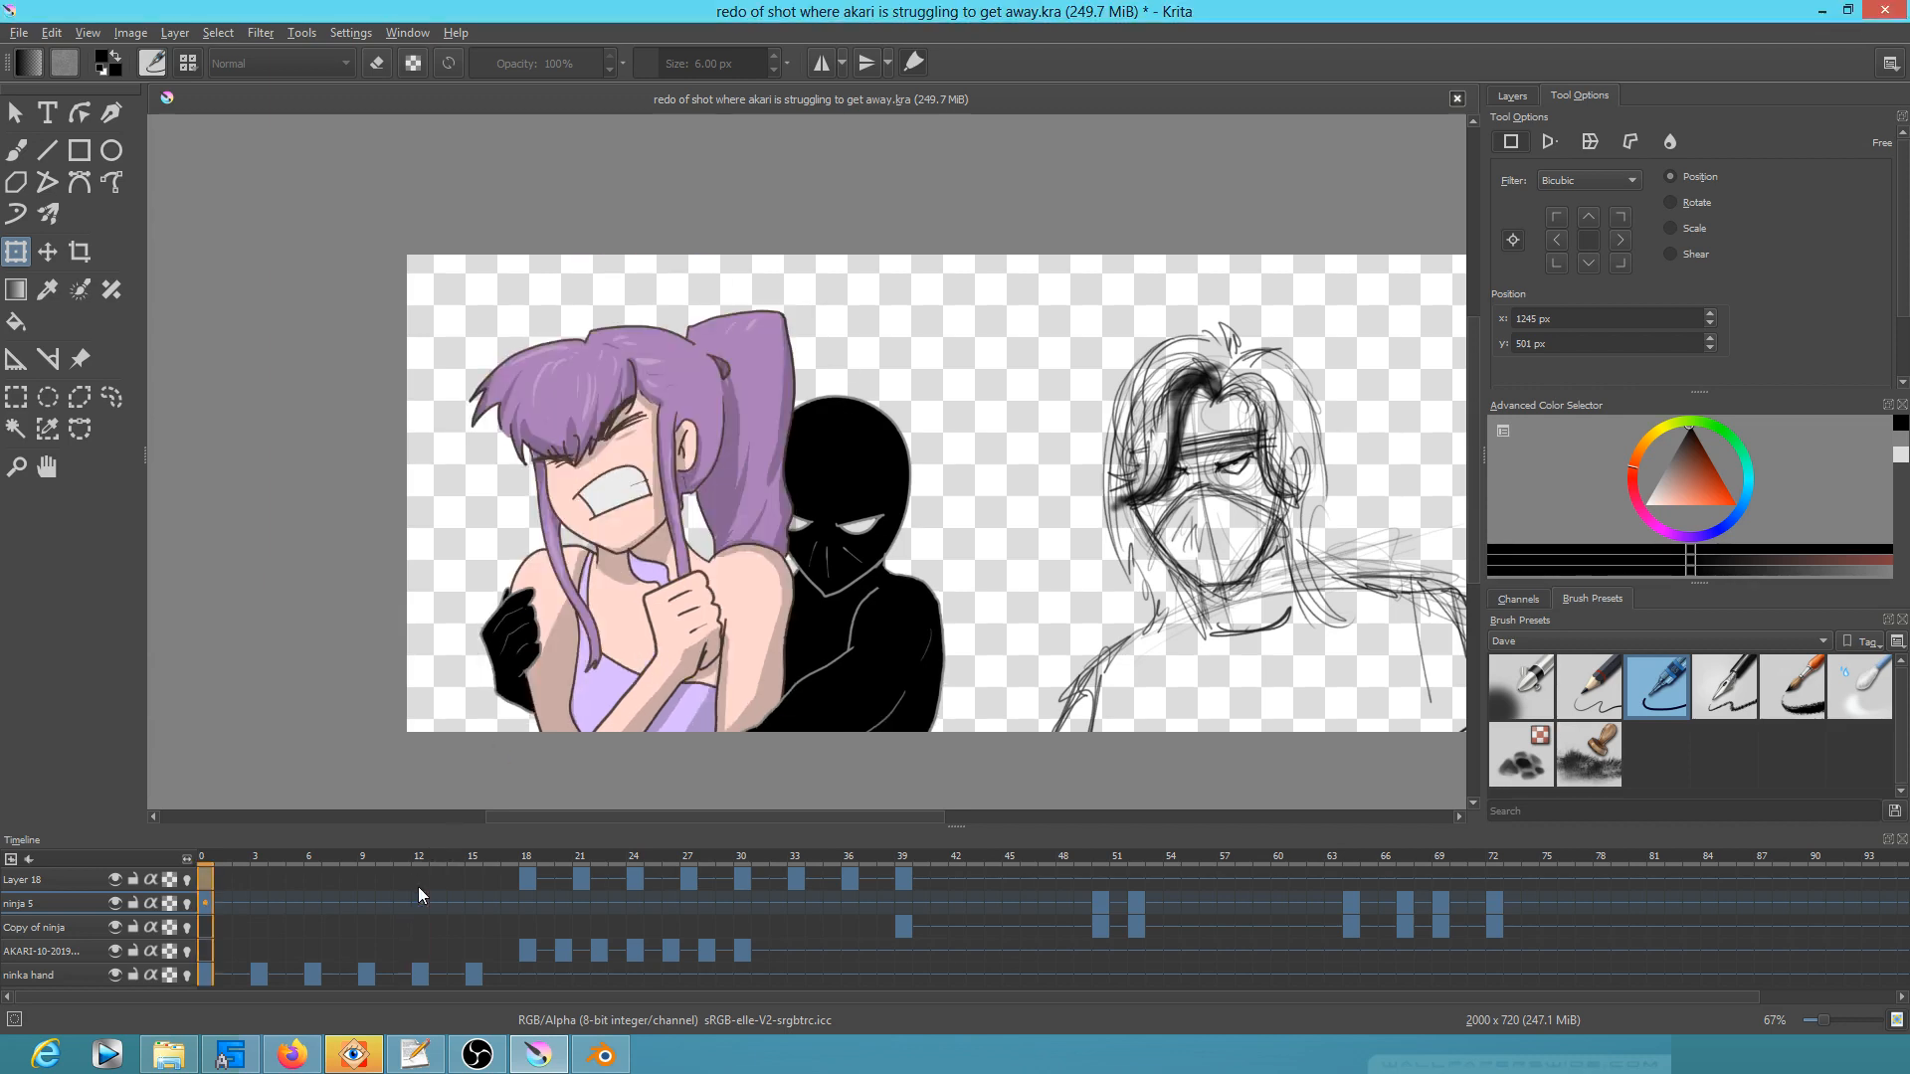
{"action": "key", "text": "space"}
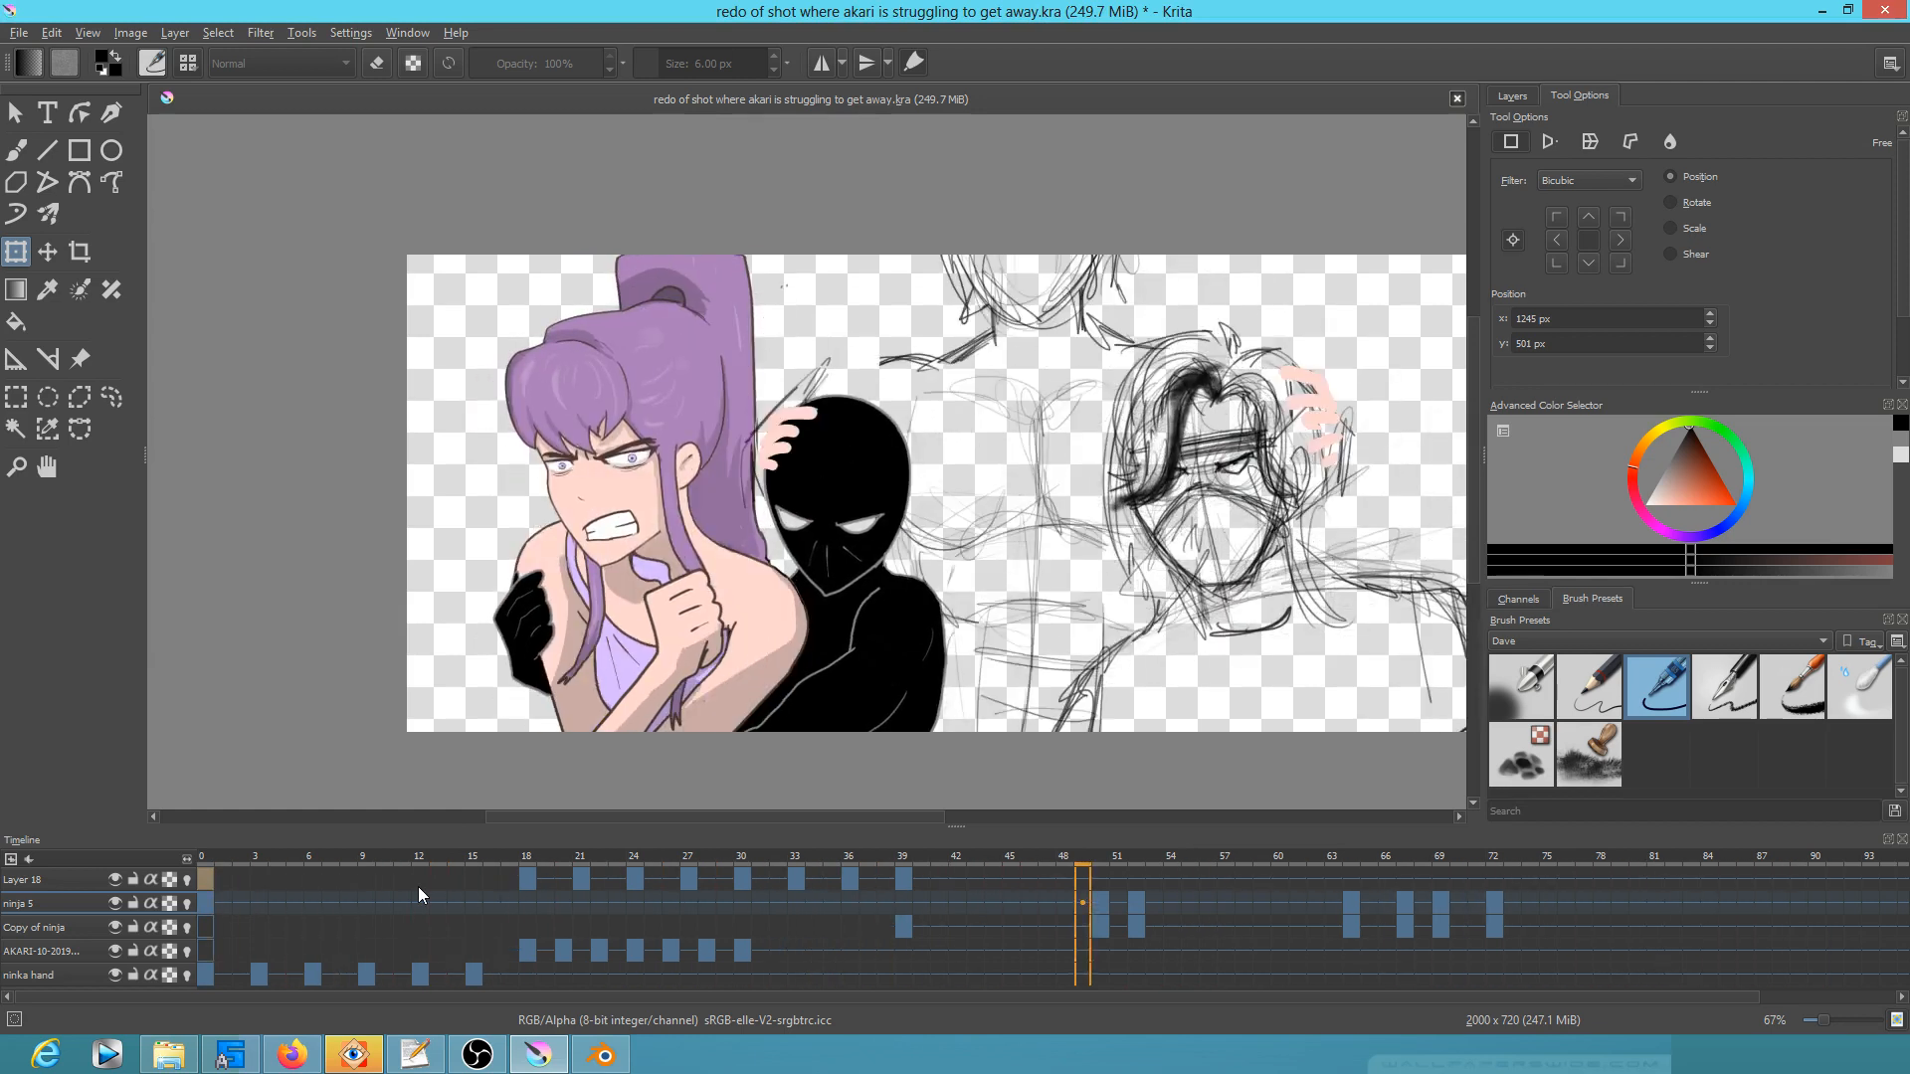
{"action": "key", "text": "space"}
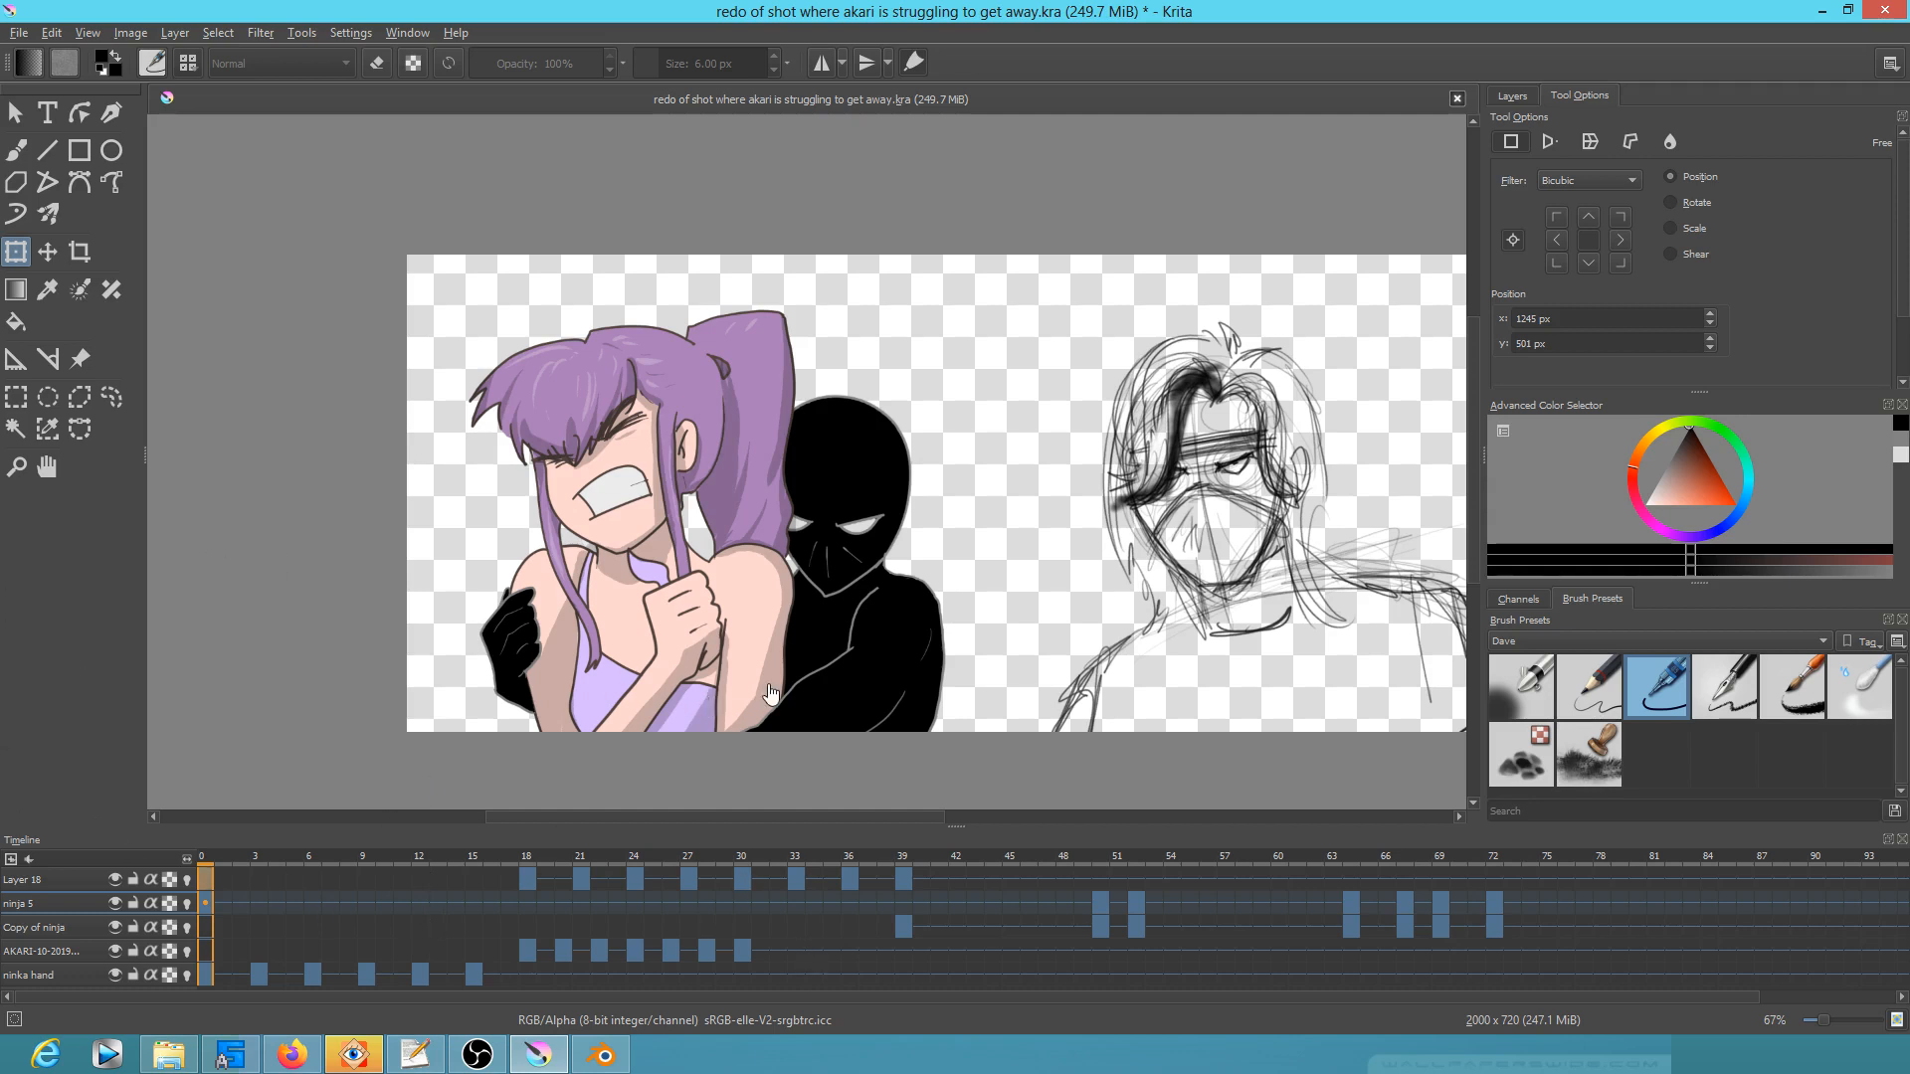
Step: At frame 67, erase the sketched ninja's open eye and draw it squeezed shut in black, with crease lines across the nose bridge
{"action": "left_click", "coordinate": [1439, 901]}
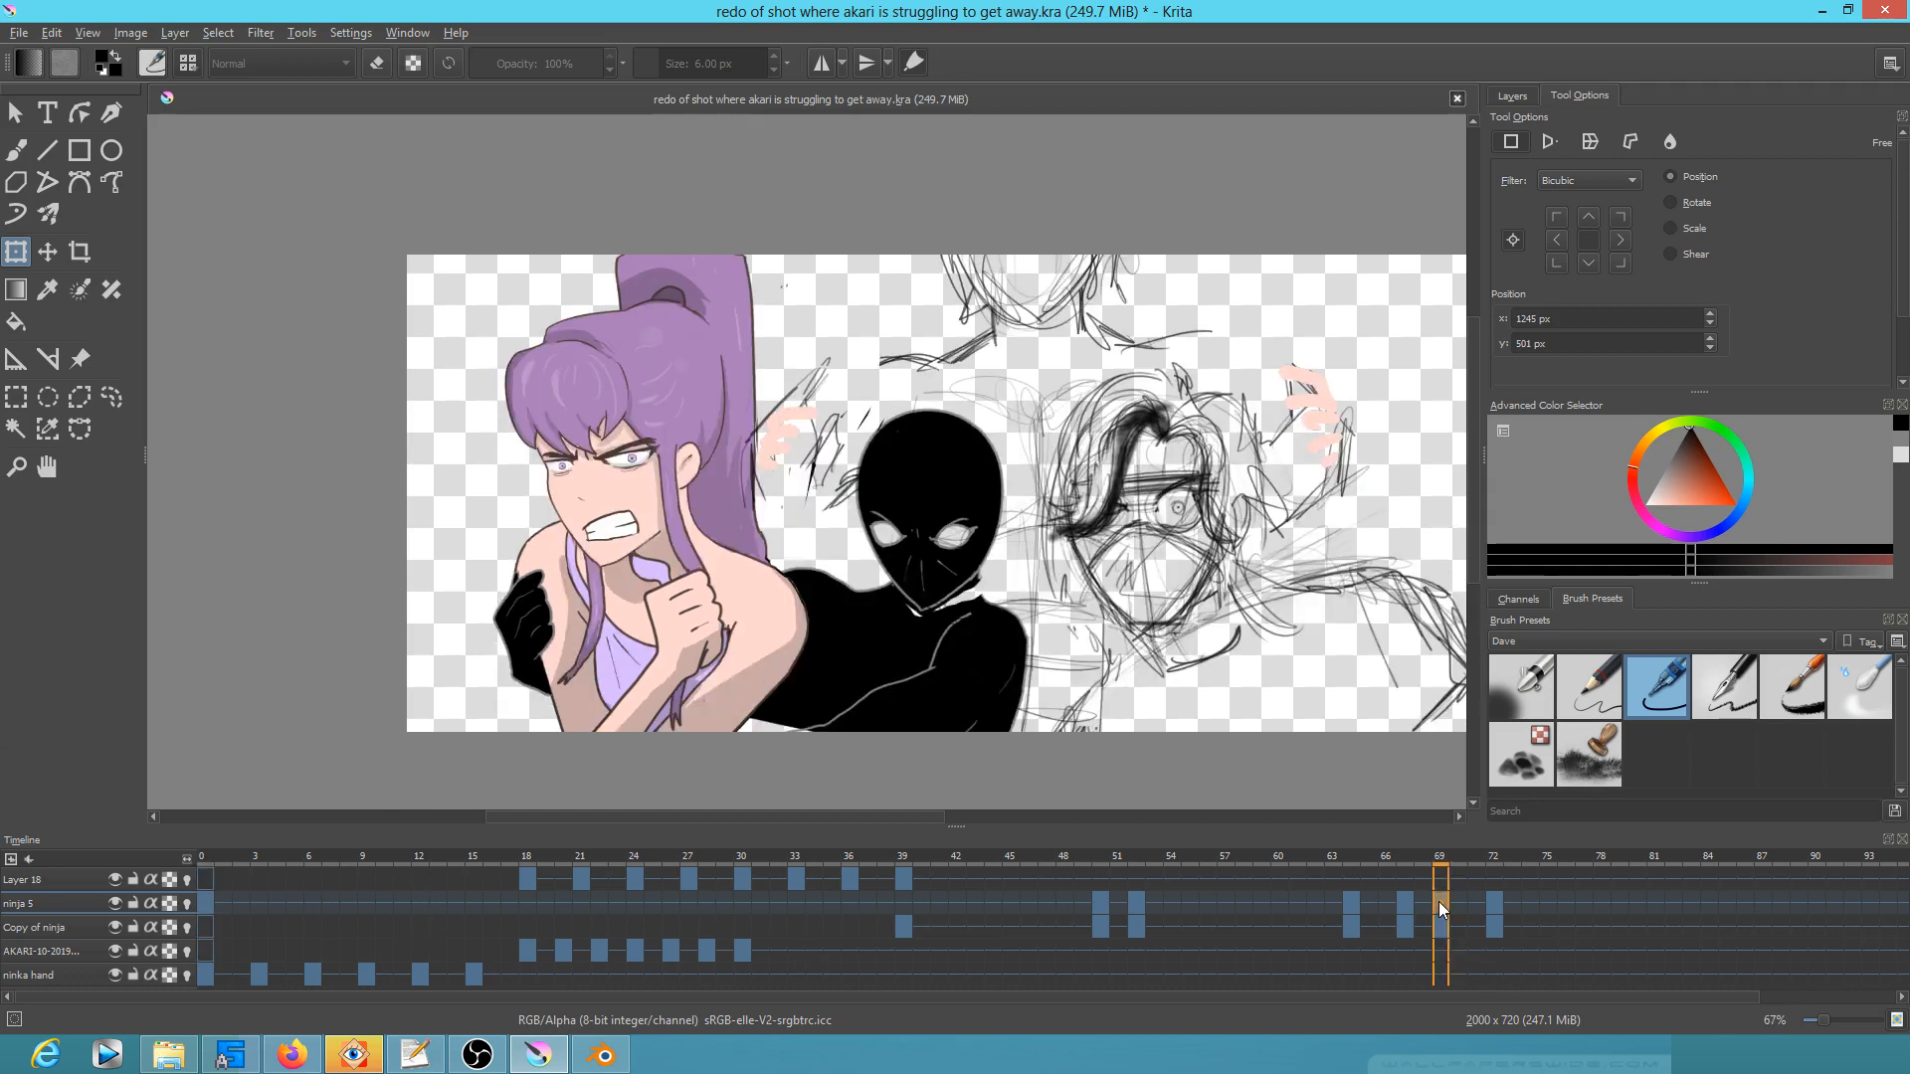
{"action": "left_click", "coordinate": [1405, 899]}
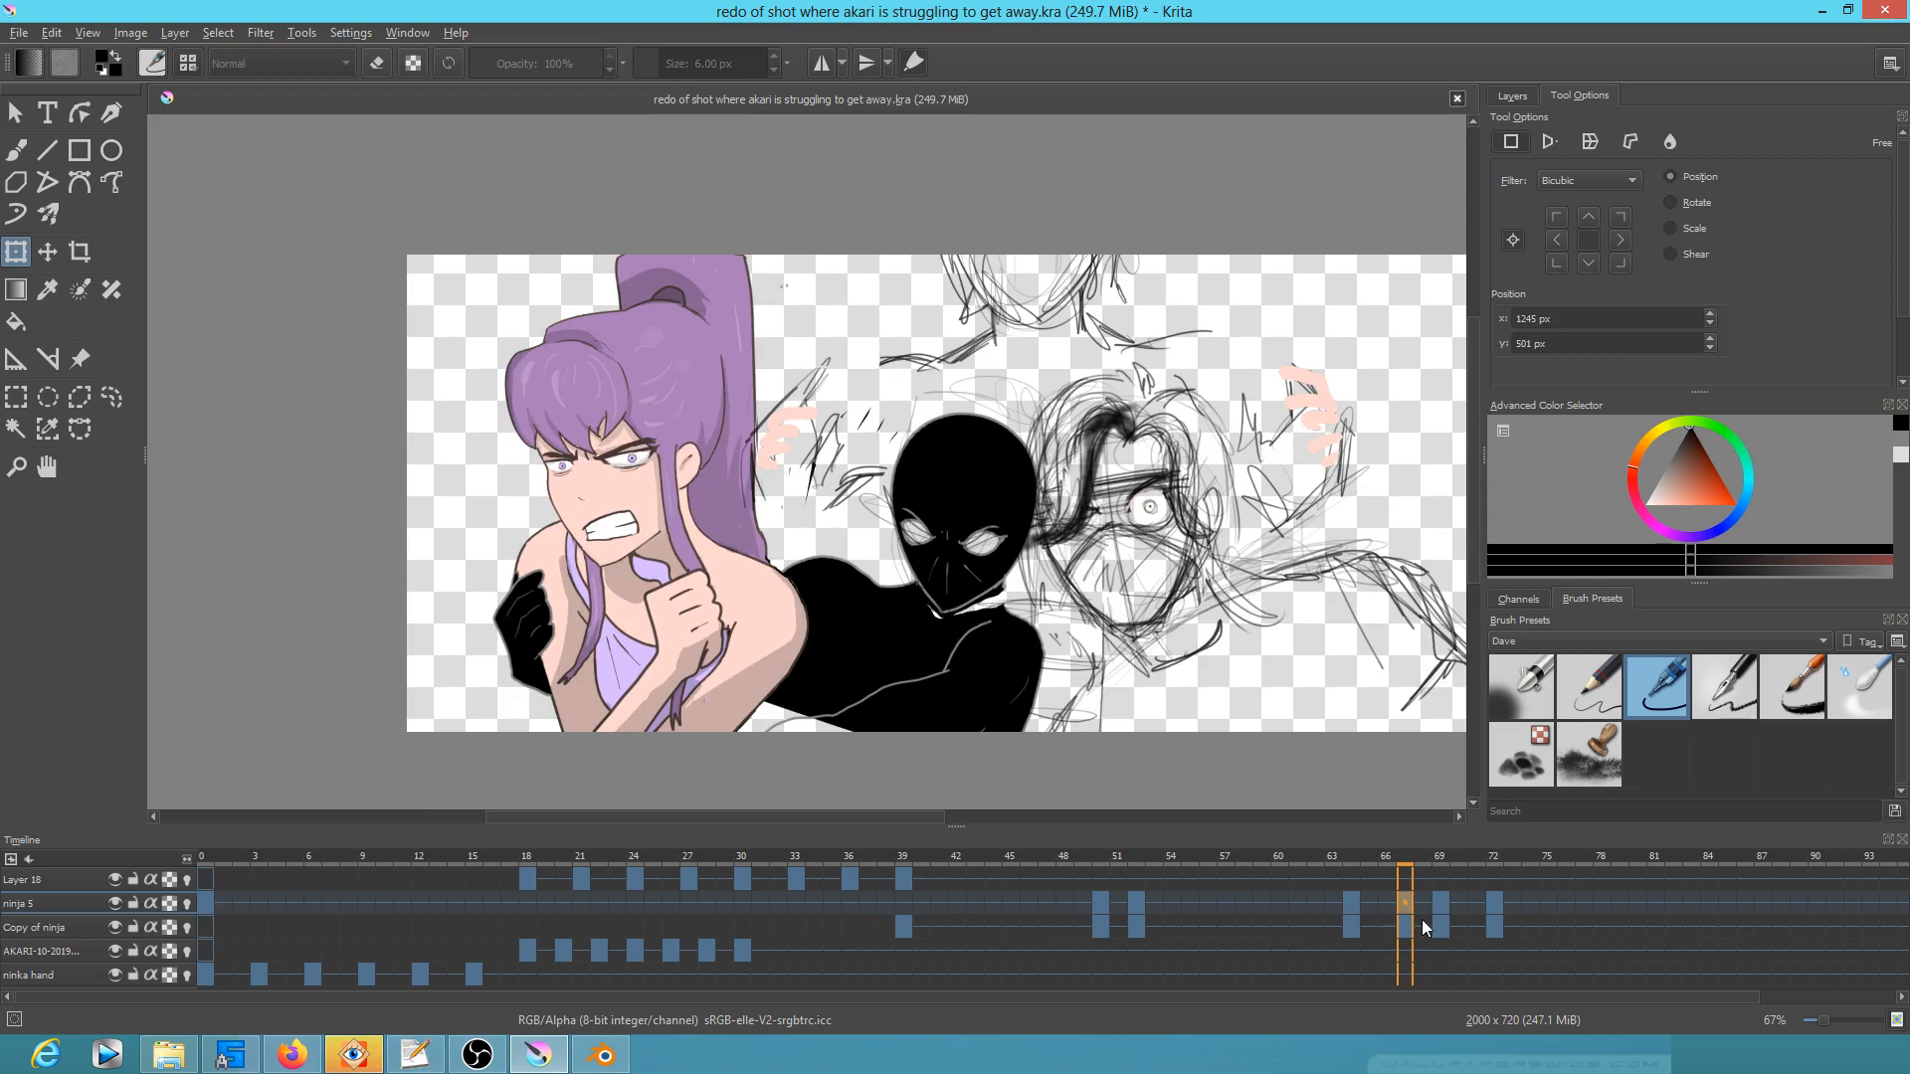
{"action": "scroll", "coordinate": [1206, 591], "scroll_direction": "up", "scroll_amount": 3}
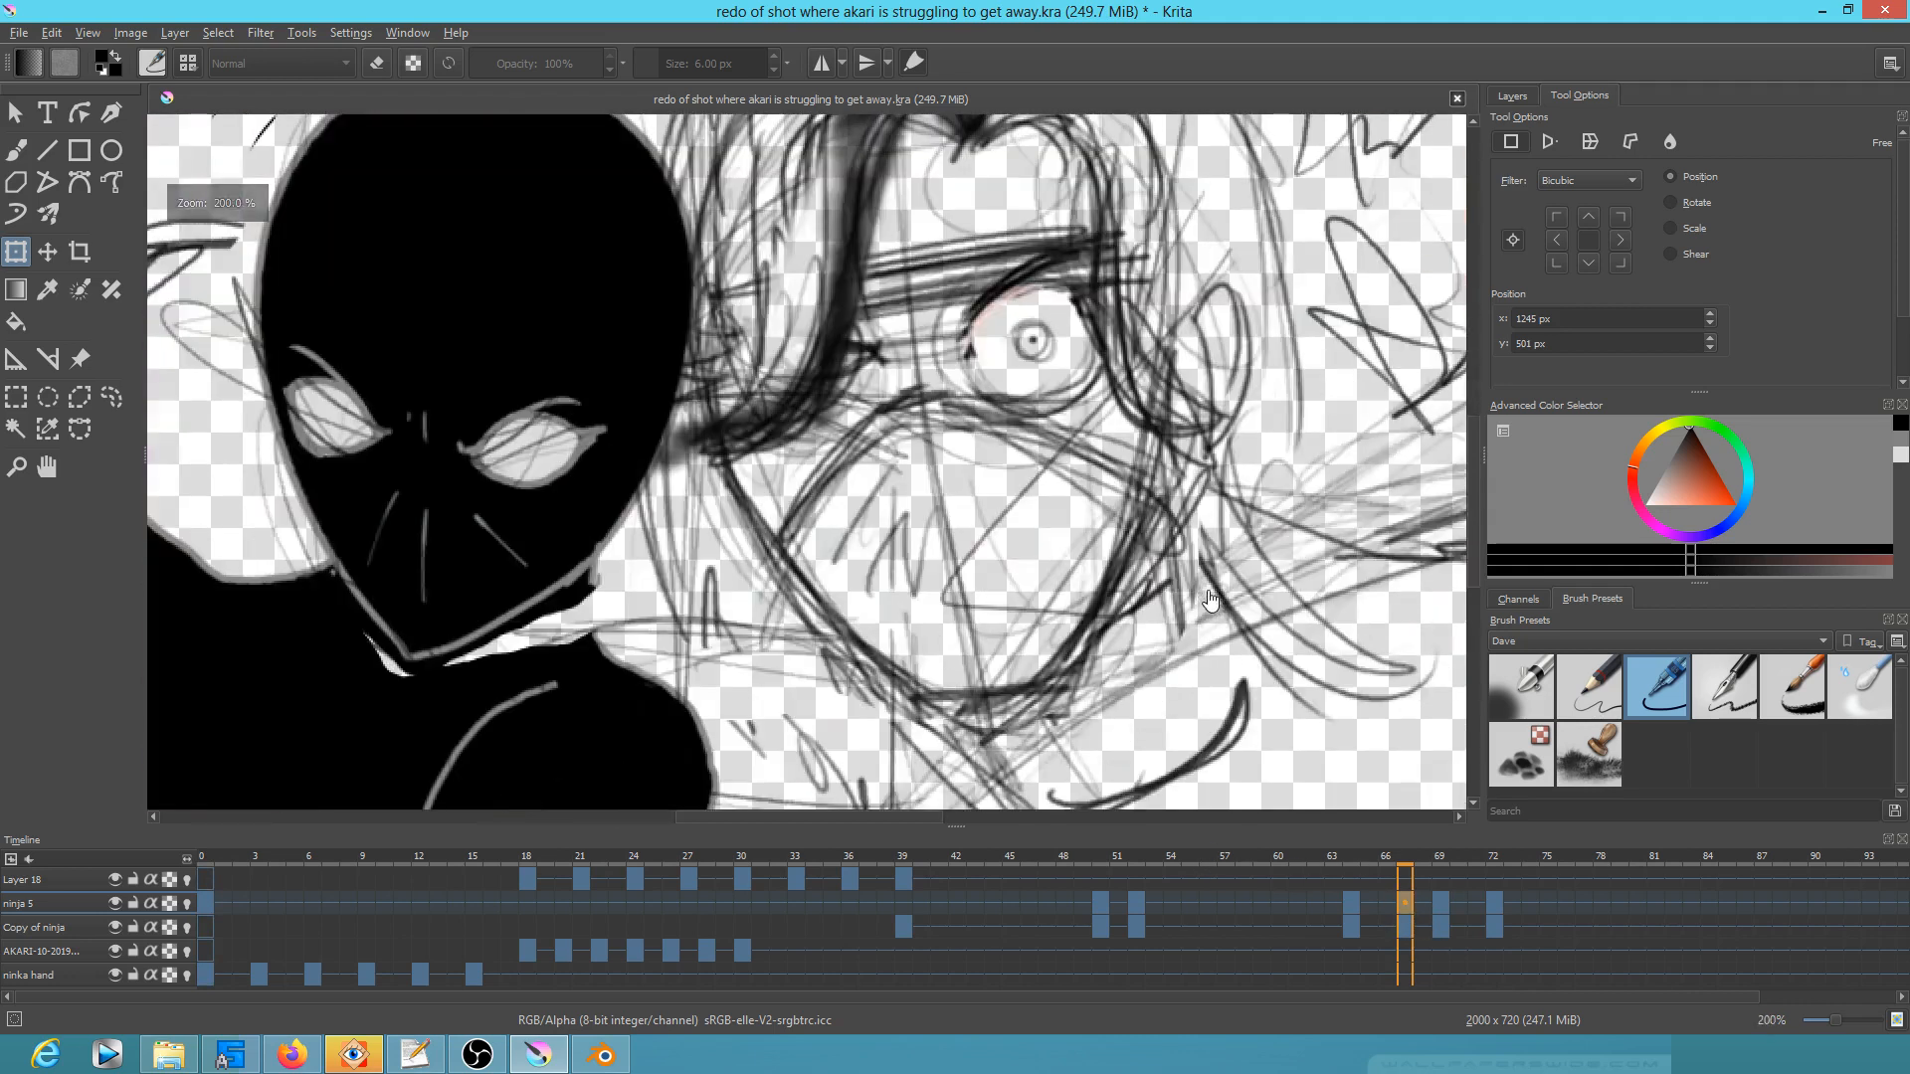
{"action": "key", "text": "b"}
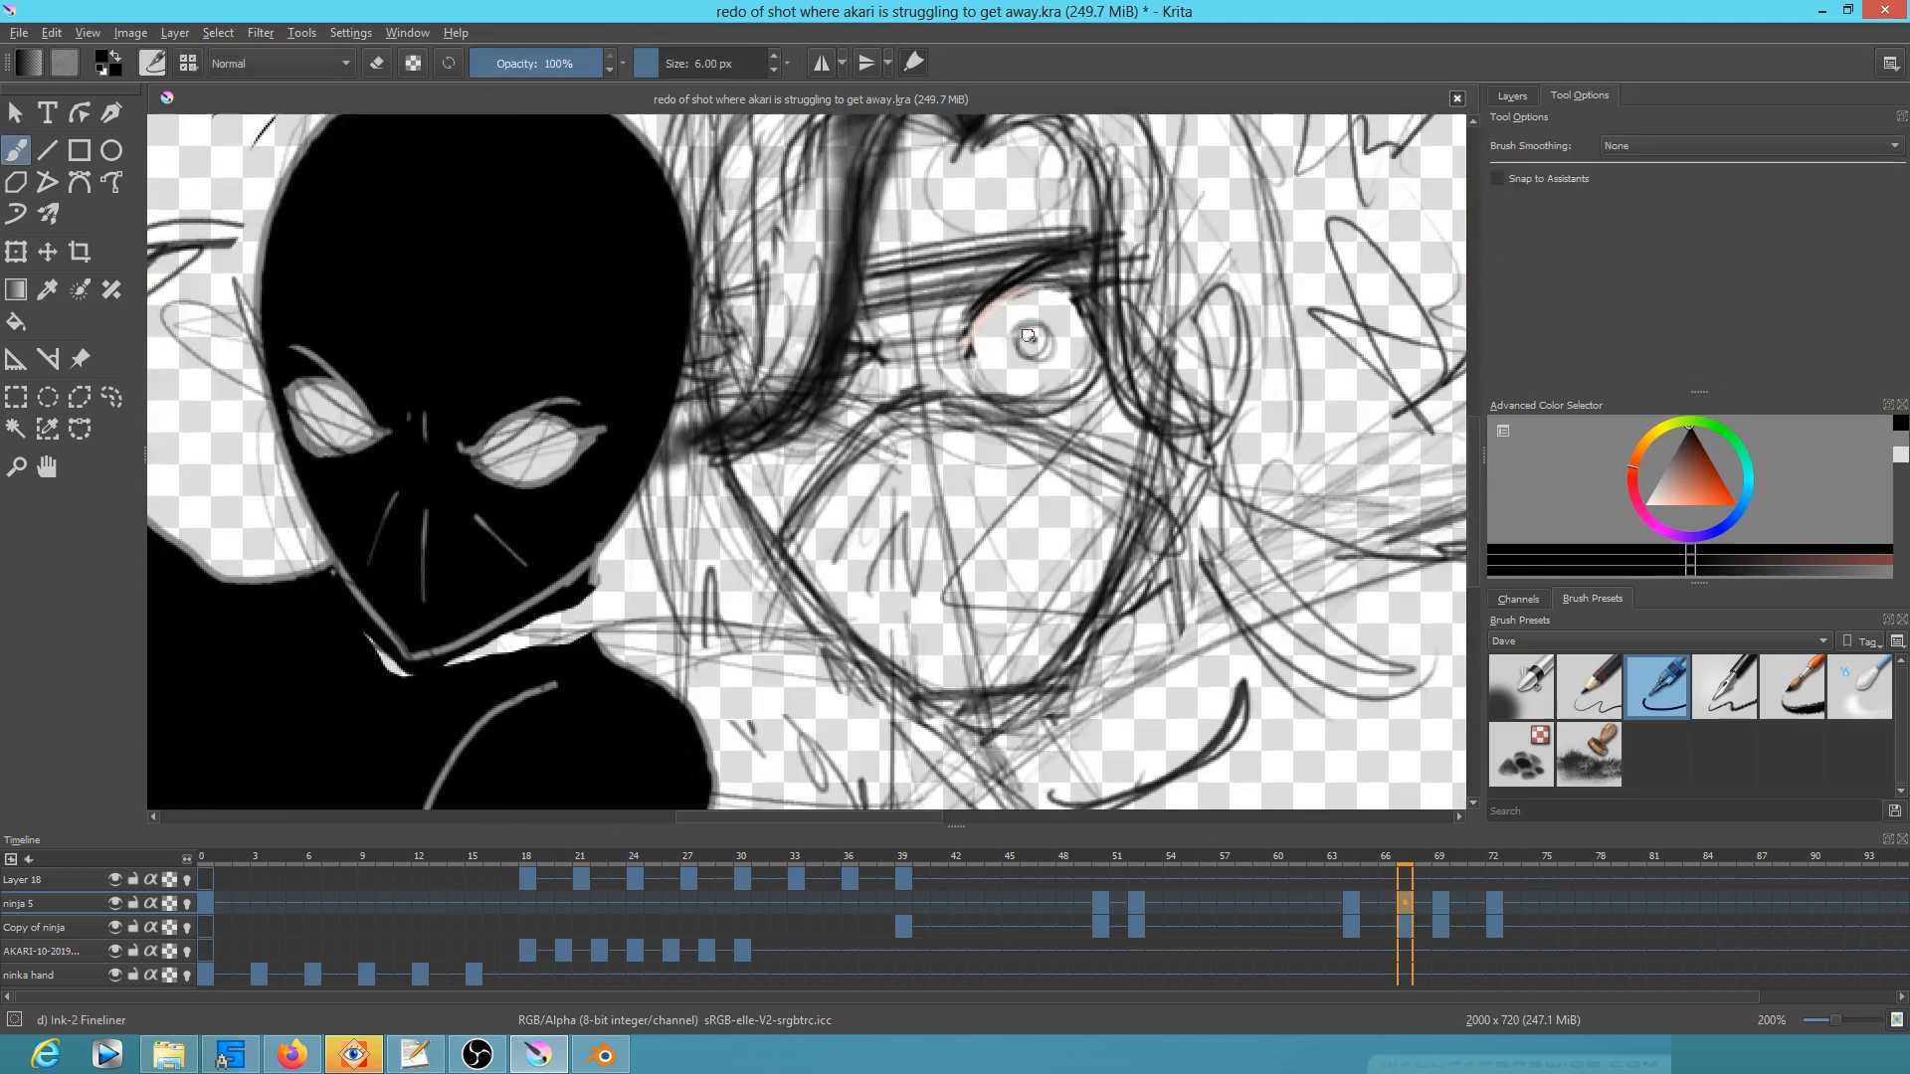
{"action": "key", "text": "e"}
{"action": "mouse_move", "coordinate": [1044, 321]}
{"action": "left_mouse_down"}
{"action": "mouse_move", "coordinate": [1018, 344]}
{"action": "mouse_move", "coordinate": [1054, 279]}
{"action": "mouse_move", "coordinate": [999, 322]}
{"action": "mouse_move", "coordinate": [1095, 257]}
{"action": "left_mouse_up"}
{"action": "key", "text": "e"}
{"action": "left_click_drag", "start_coordinate": [947, 343], "coordinate": [1110, 254]}
{"action": "mouse_move", "coordinate": [945, 306]}
{"action": "left_mouse_down"}
{"action": "mouse_move", "coordinate": [989, 337]}
{"action": "mouse_move", "coordinate": [971, 343]}
{"action": "mouse_move", "coordinate": [1119, 304]}
{"action": "left_mouse_up"}
{"action": "mouse_move", "coordinate": [985, 343]}
{"action": "left_mouse_down"}
{"action": "mouse_move", "coordinate": [1114, 322]}
{"action": "mouse_move", "coordinate": [1105, 346]}
{"action": "left_mouse_up"}
{"action": "left_click_drag", "start_coordinate": [853, 298], "coordinate": [879, 345]}
{"action": "left_click_drag", "start_coordinate": [908, 344], "coordinate": [917, 312]}
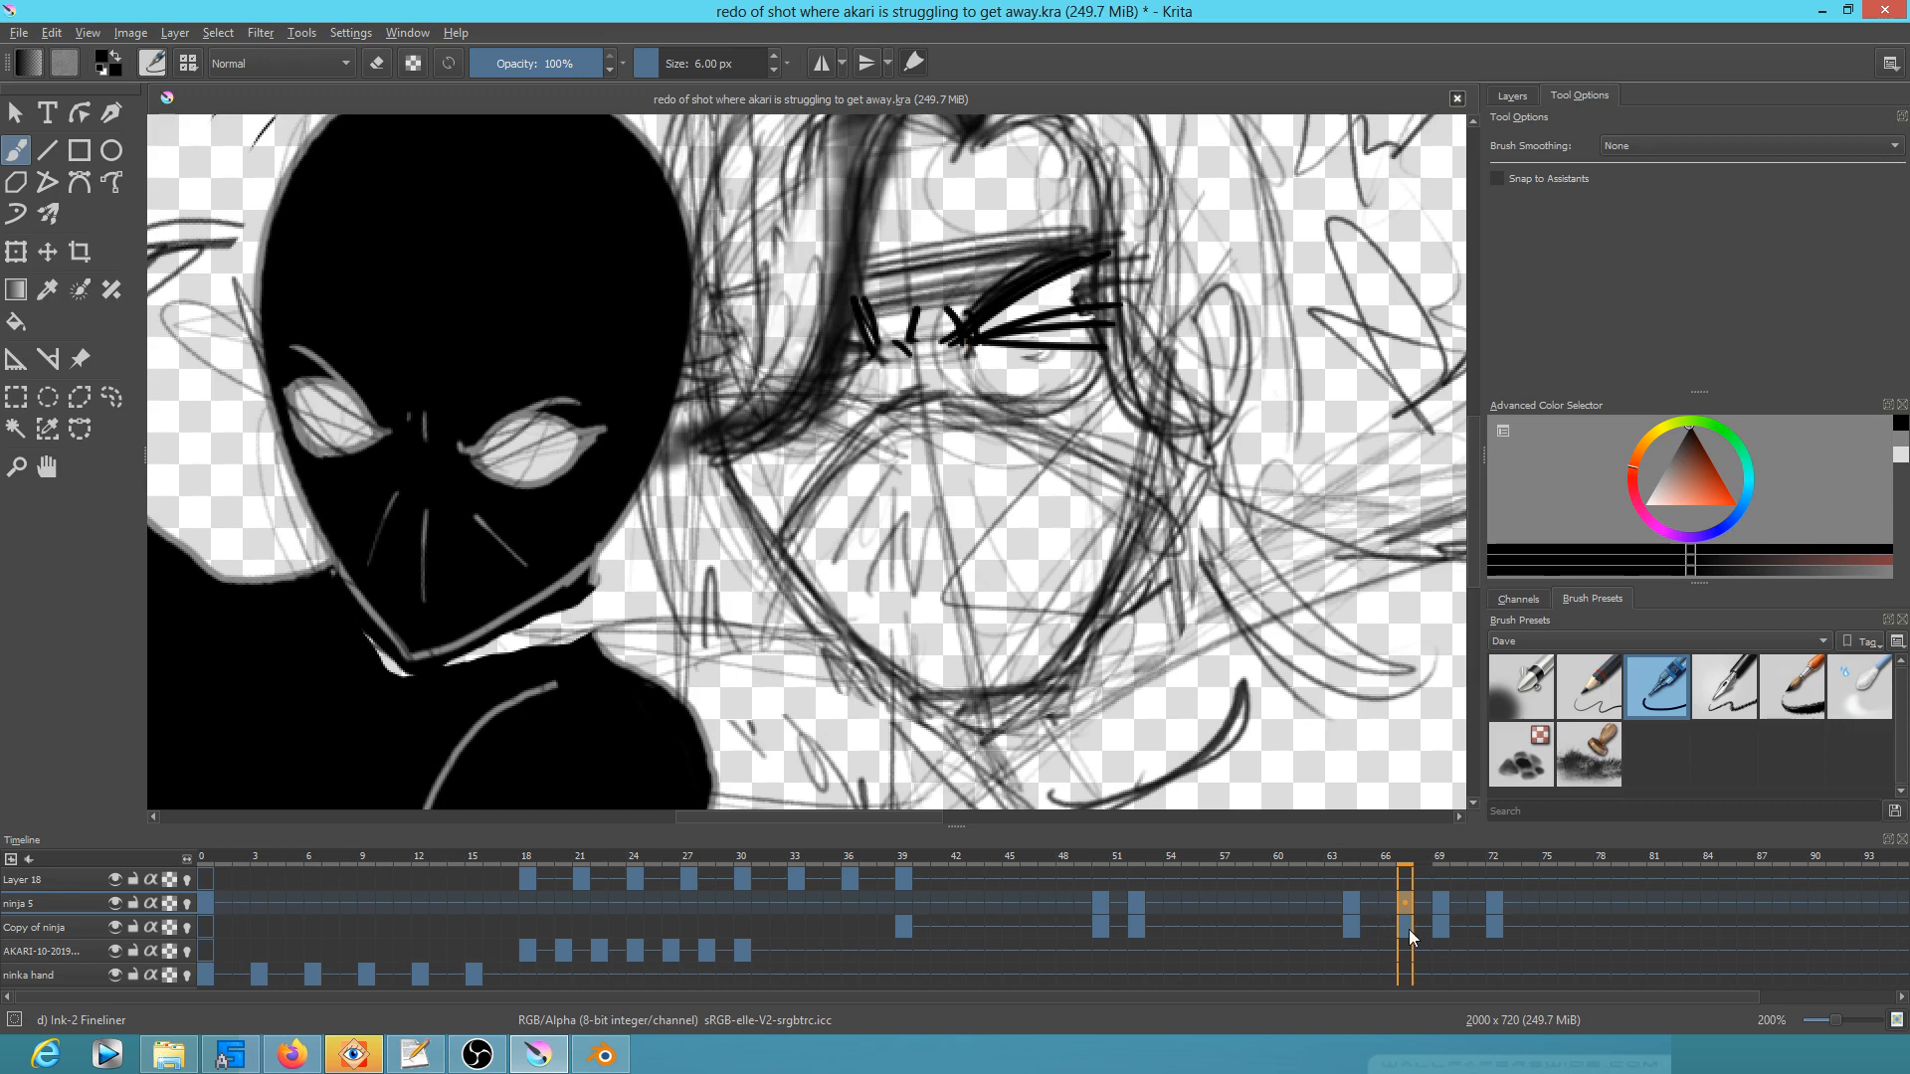
Step: On Copy of ninja at frame 67, paint over the open eyes in black and draw them squeezed shut with grey crease lines between them
{"action": "left_click", "coordinate": [50, 926]}
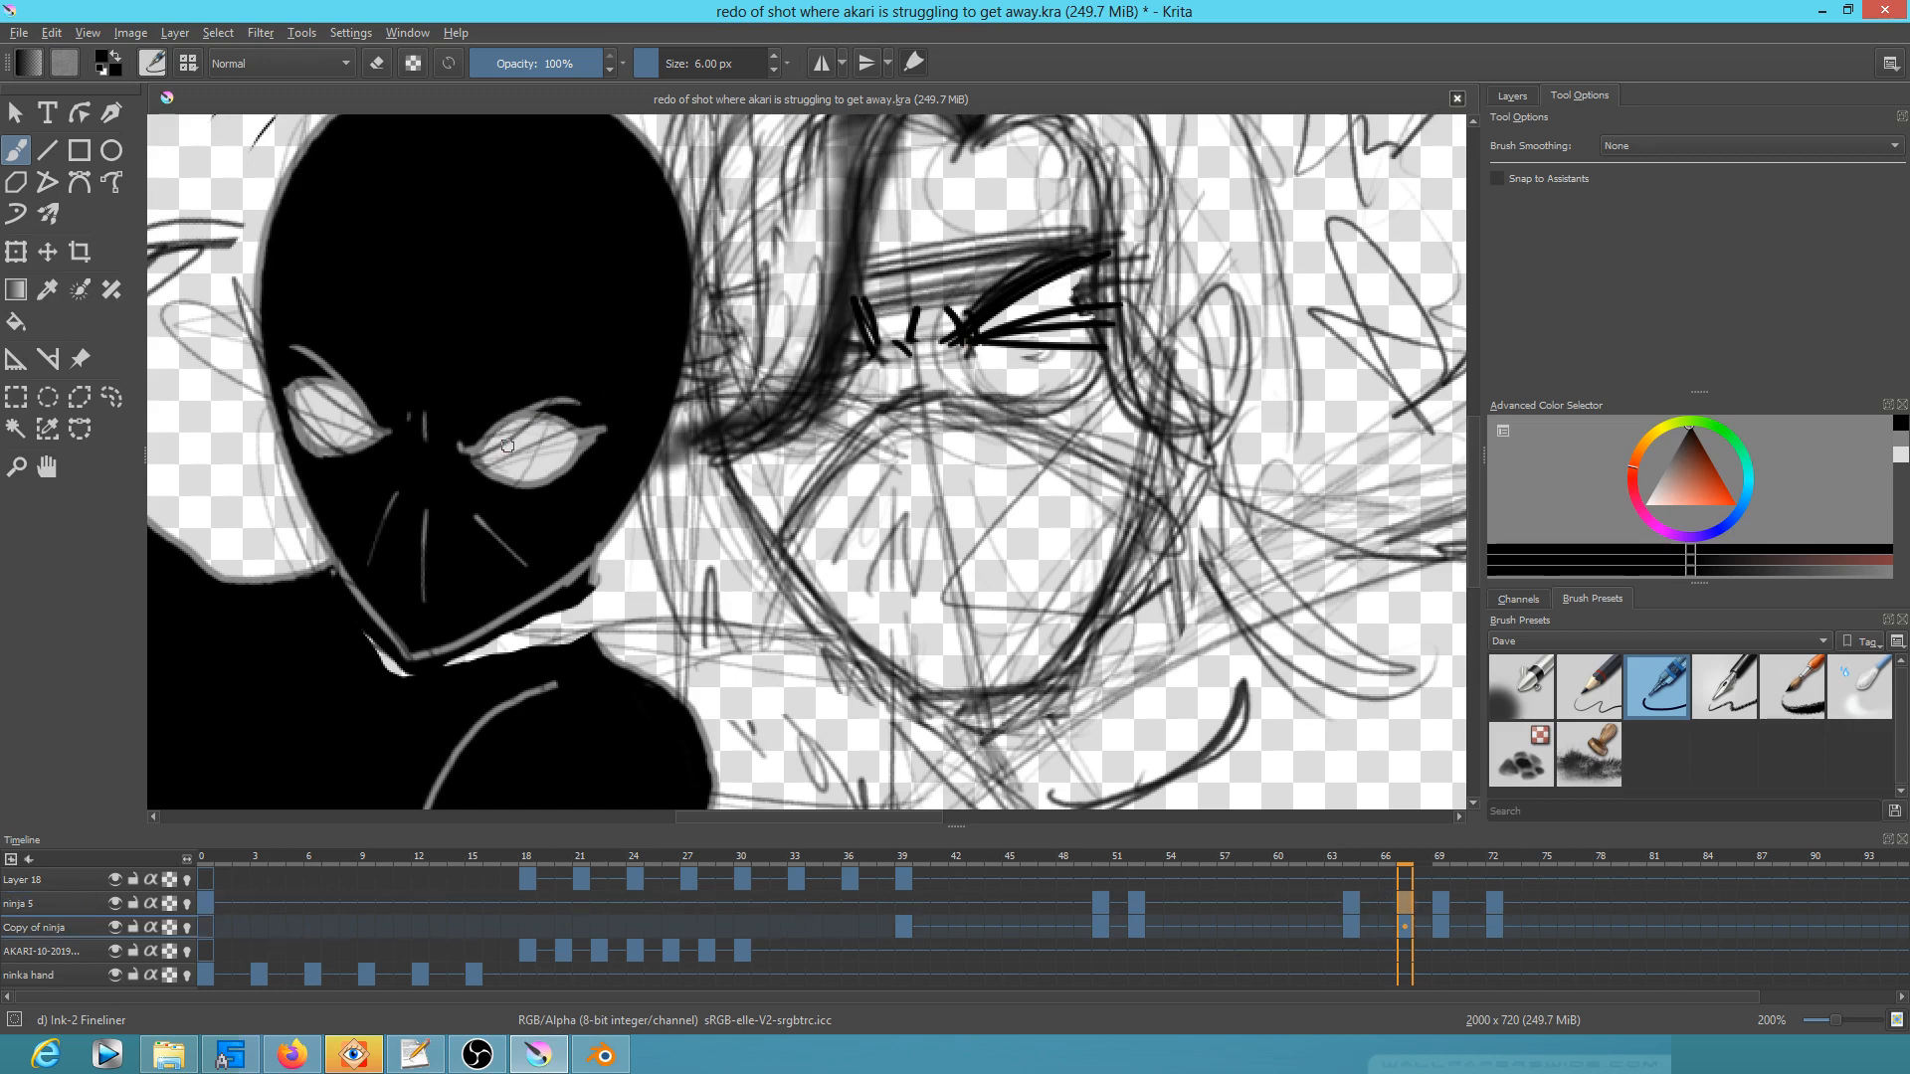
{"action": "mouse_move", "coordinate": [468, 449]}
{"action": "left_mouse_down"}
{"action": "mouse_move", "coordinate": [589, 430]}
{"action": "mouse_move", "coordinate": [490, 426]}
{"action": "mouse_move", "coordinate": [557, 416]}
{"action": "mouse_move", "coordinate": [532, 414]}
{"action": "left_mouse_up"}
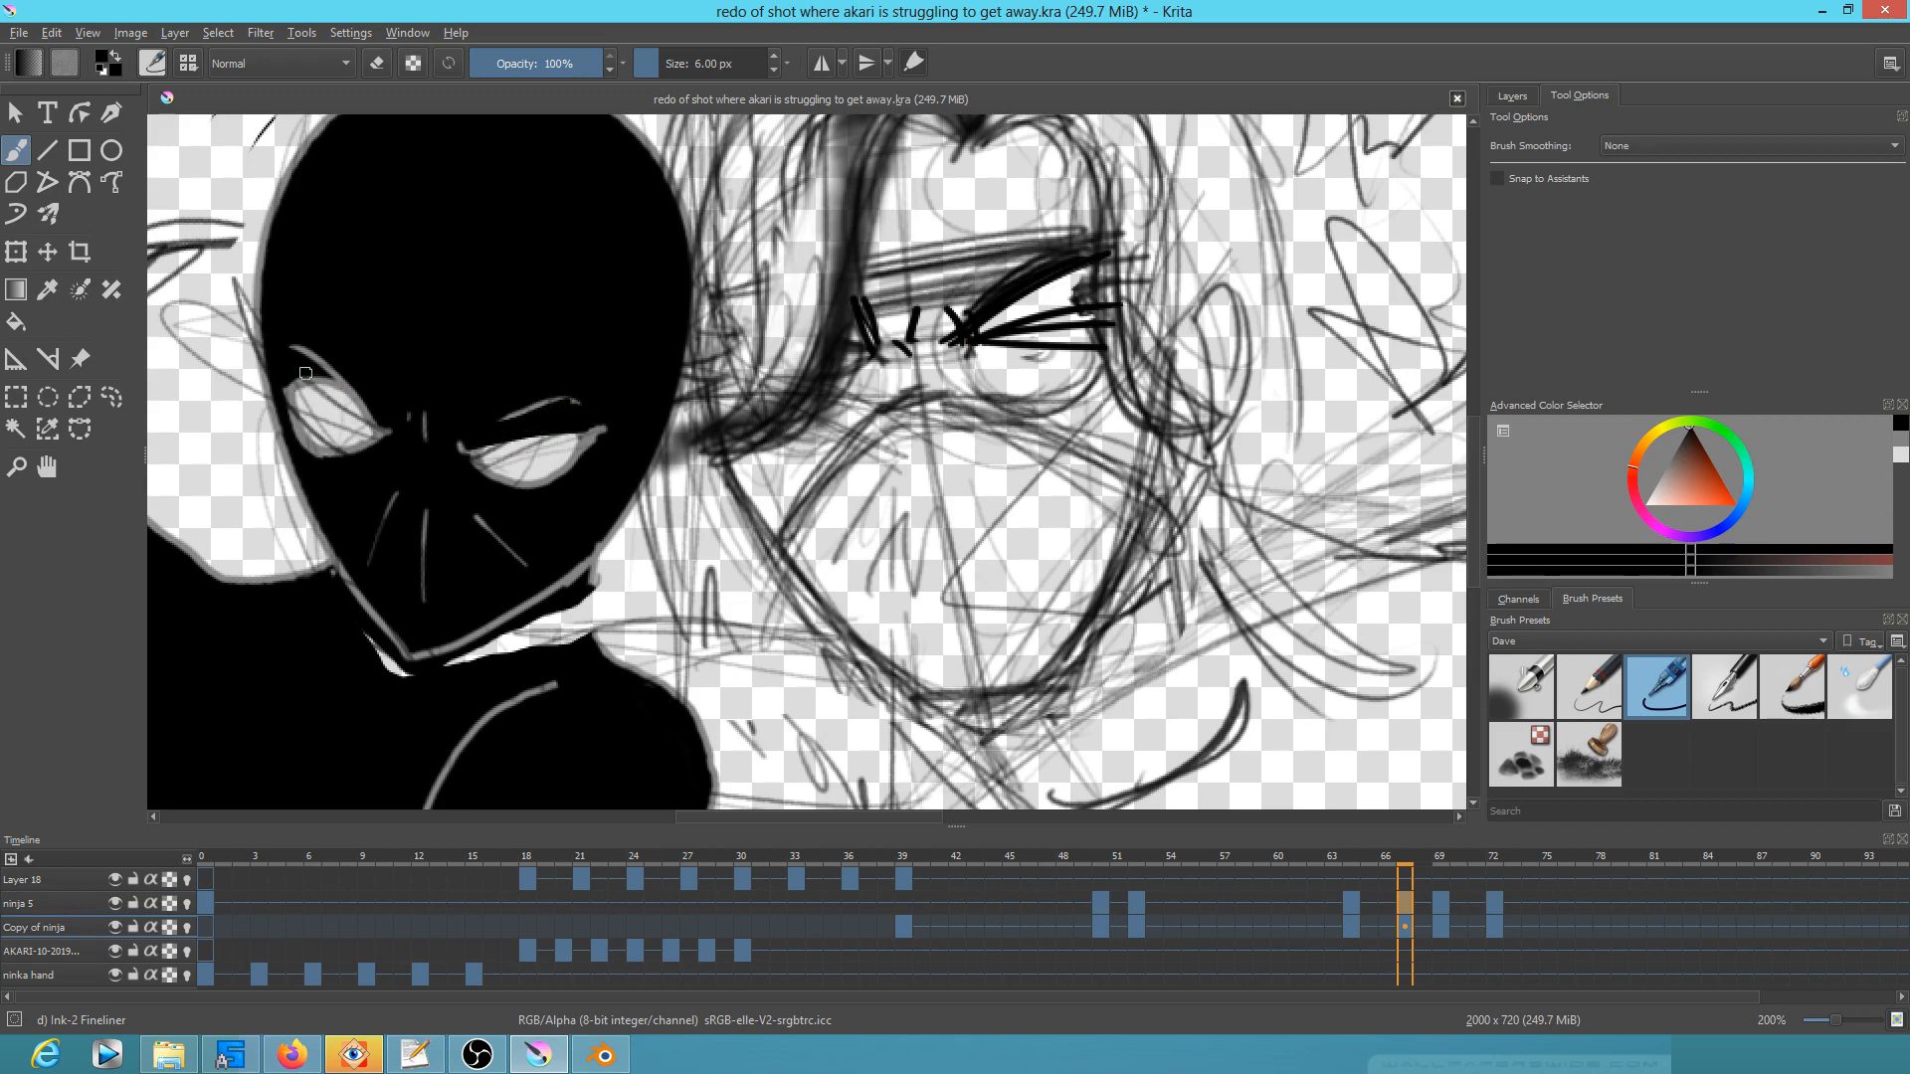
{"action": "mouse_move", "coordinate": [285, 385]}
{"action": "left_mouse_down"}
{"action": "mouse_move", "coordinate": [380, 418]}
{"action": "mouse_move", "coordinate": [291, 429]}
{"action": "mouse_move", "coordinate": [286, 407]}
{"action": "mouse_move", "coordinate": [388, 452]}
{"action": "mouse_move", "coordinate": [292, 412]}
{"action": "mouse_move", "coordinate": [306, 453]}
{"action": "left_mouse_up"}
{"action": "mouse_move", "coordinate": [485, 470]}
{"action": "left_mouse_down"}
{"action": "mouse_move", "coordinate": [587, 448]}
{"action": "mouse_move", "coordinate": [503, 453]}
{"action": "mouse_move", "coordinate": [585, 466]}
{"action": "mouse_move", "coordinate": [555, 486]}
{"action": "mouse_move", "coordinate": [535, 473]}
{"action": "left_mouse_up"}
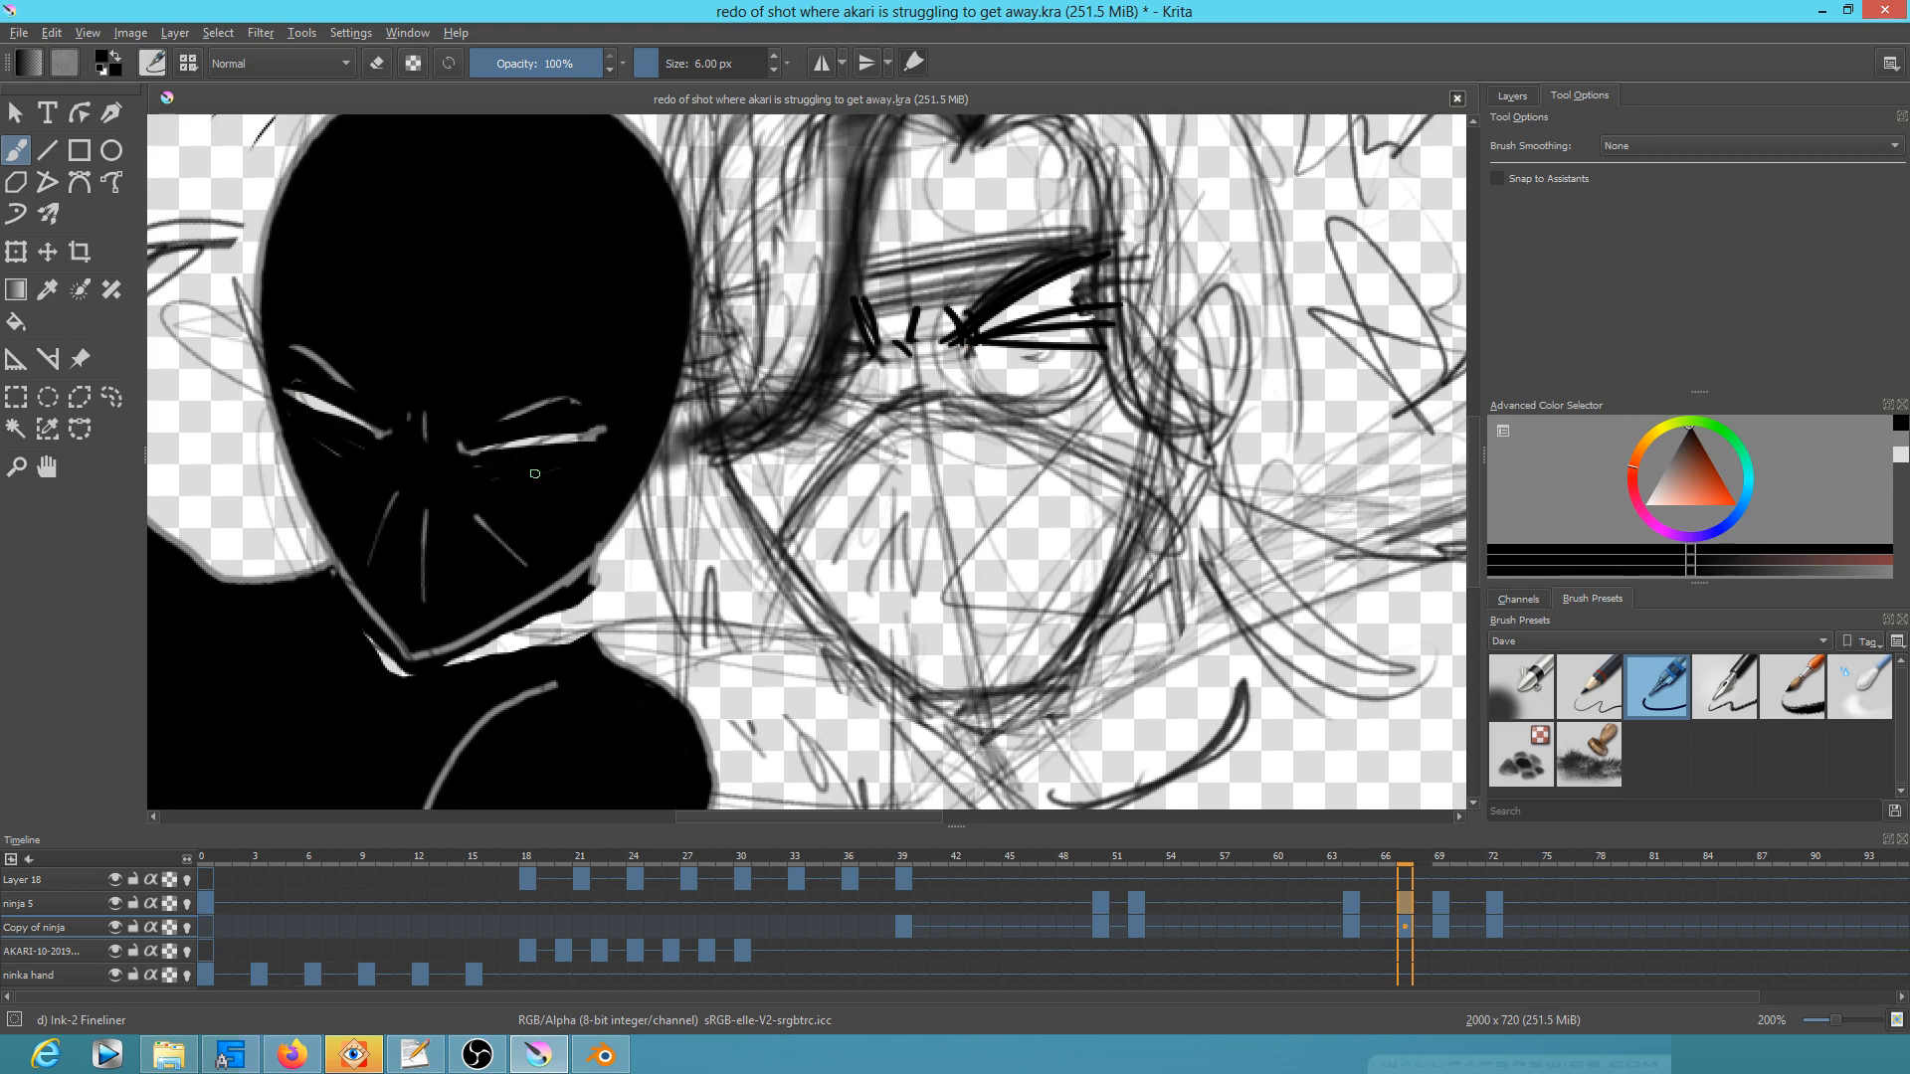
{"action": "left_click", "coordinate": [575, 573], "text": "ctrl"}
{"action": "left_click_drag", "start_coordinate": [469, 452], "coordinate": [569, 437]}
{"action": "left_click_drag", "start_coordinate": [485, 449], "coordinate": [585, 437]}
{"action": "left_click_drag", "start_coordinate": [484, 453], "coordinate": [596, 433]}
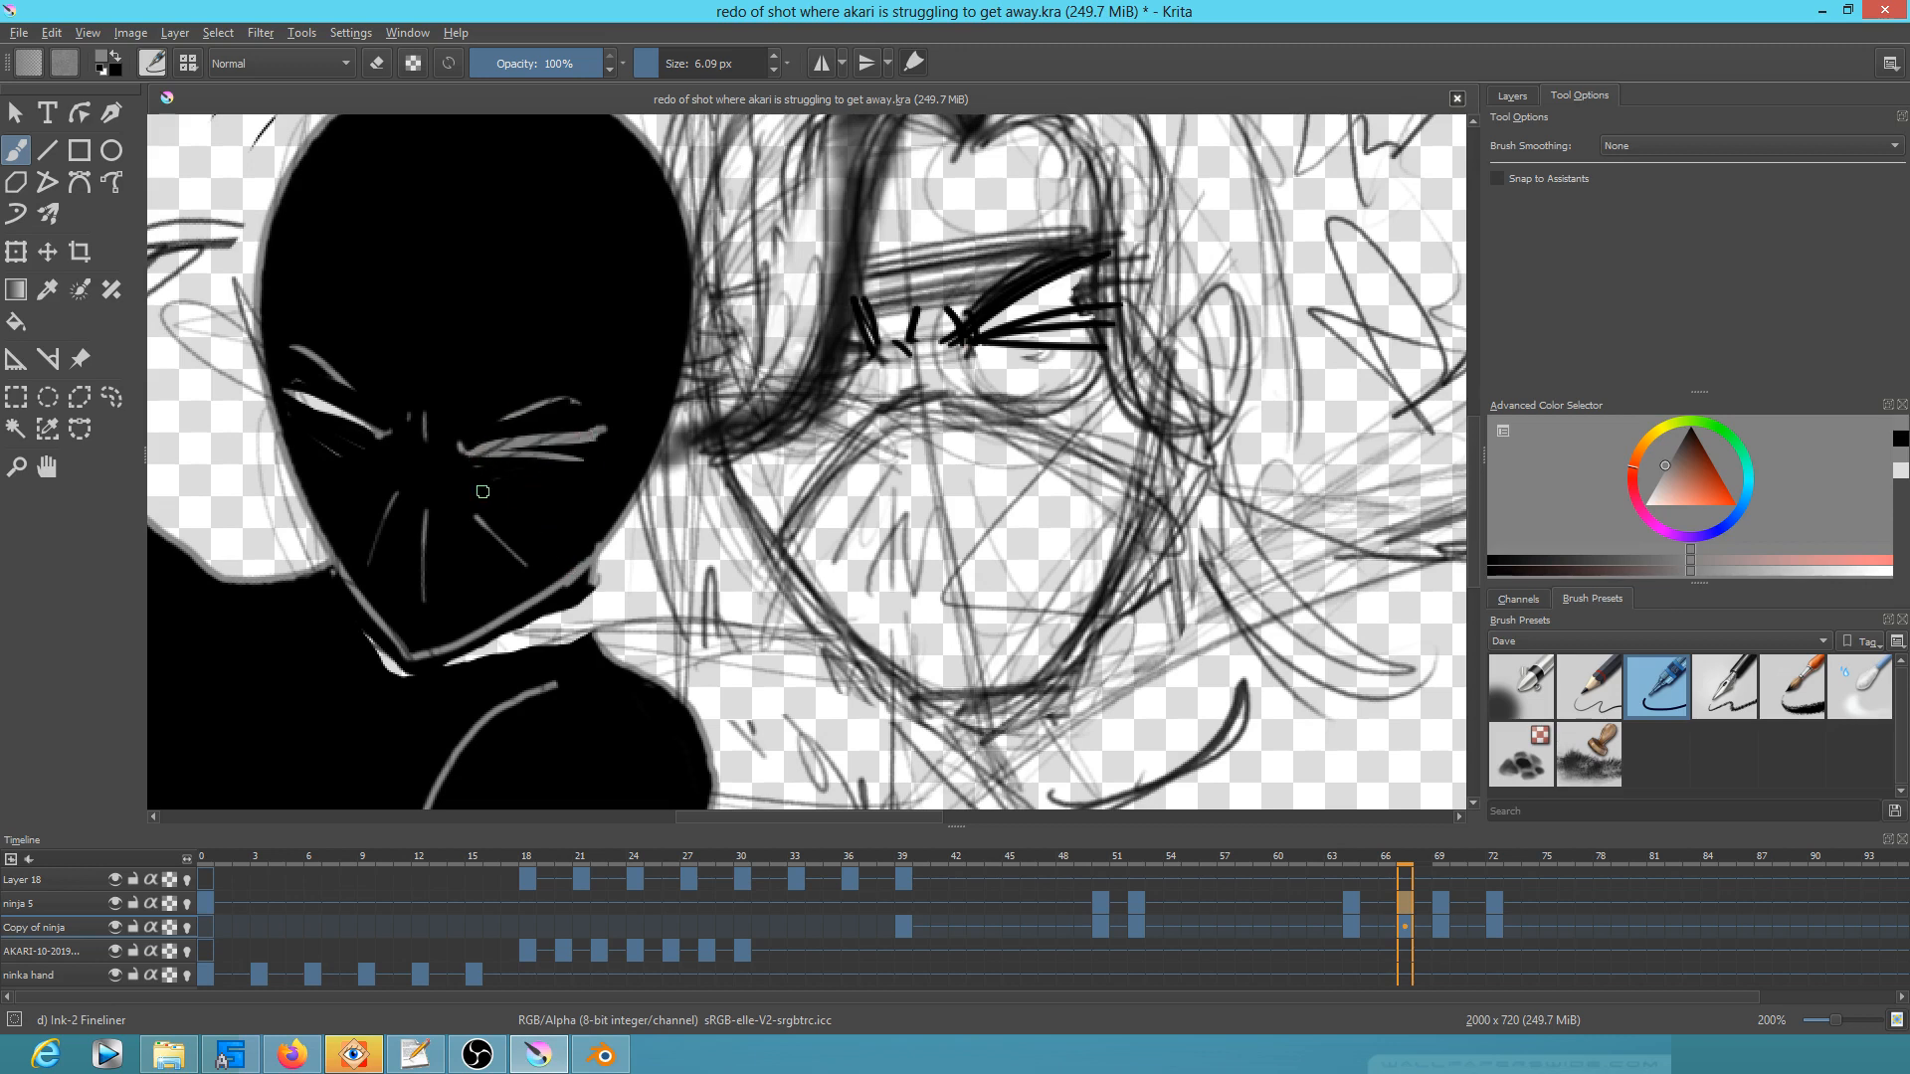
{"action": "mouse_move", "coordinate": [371, 433]}
{"action": "left_mouse_down"}
{"action": "mouse_move", "coordinate": [286, 397]}
{"action": "mouse_move", "coordinate": [378, 436]}
{"action": "mouse_move", "coordinate": [301, 428]}
{"action": "mouse_move", "coordinate": [378, 453]}
{"action": "mouse_move", "coordinate": [350, 443]}
{"action": "mouse_move", "coordinate": [414, 432]}
{"action": "mouse_move", "coordinate": [428, 355]}
{"action": "left_mouse_up"}
{"action": "mouse_move", "coordinate": [432, 430]}
{"action": "left_mouse_down"}
{"action": "mouse_move", "coordinate": [456, 396]}
{"action": "mouse_move", "coordinate": [467, 412]}
{"action": "left_mouse_up"}
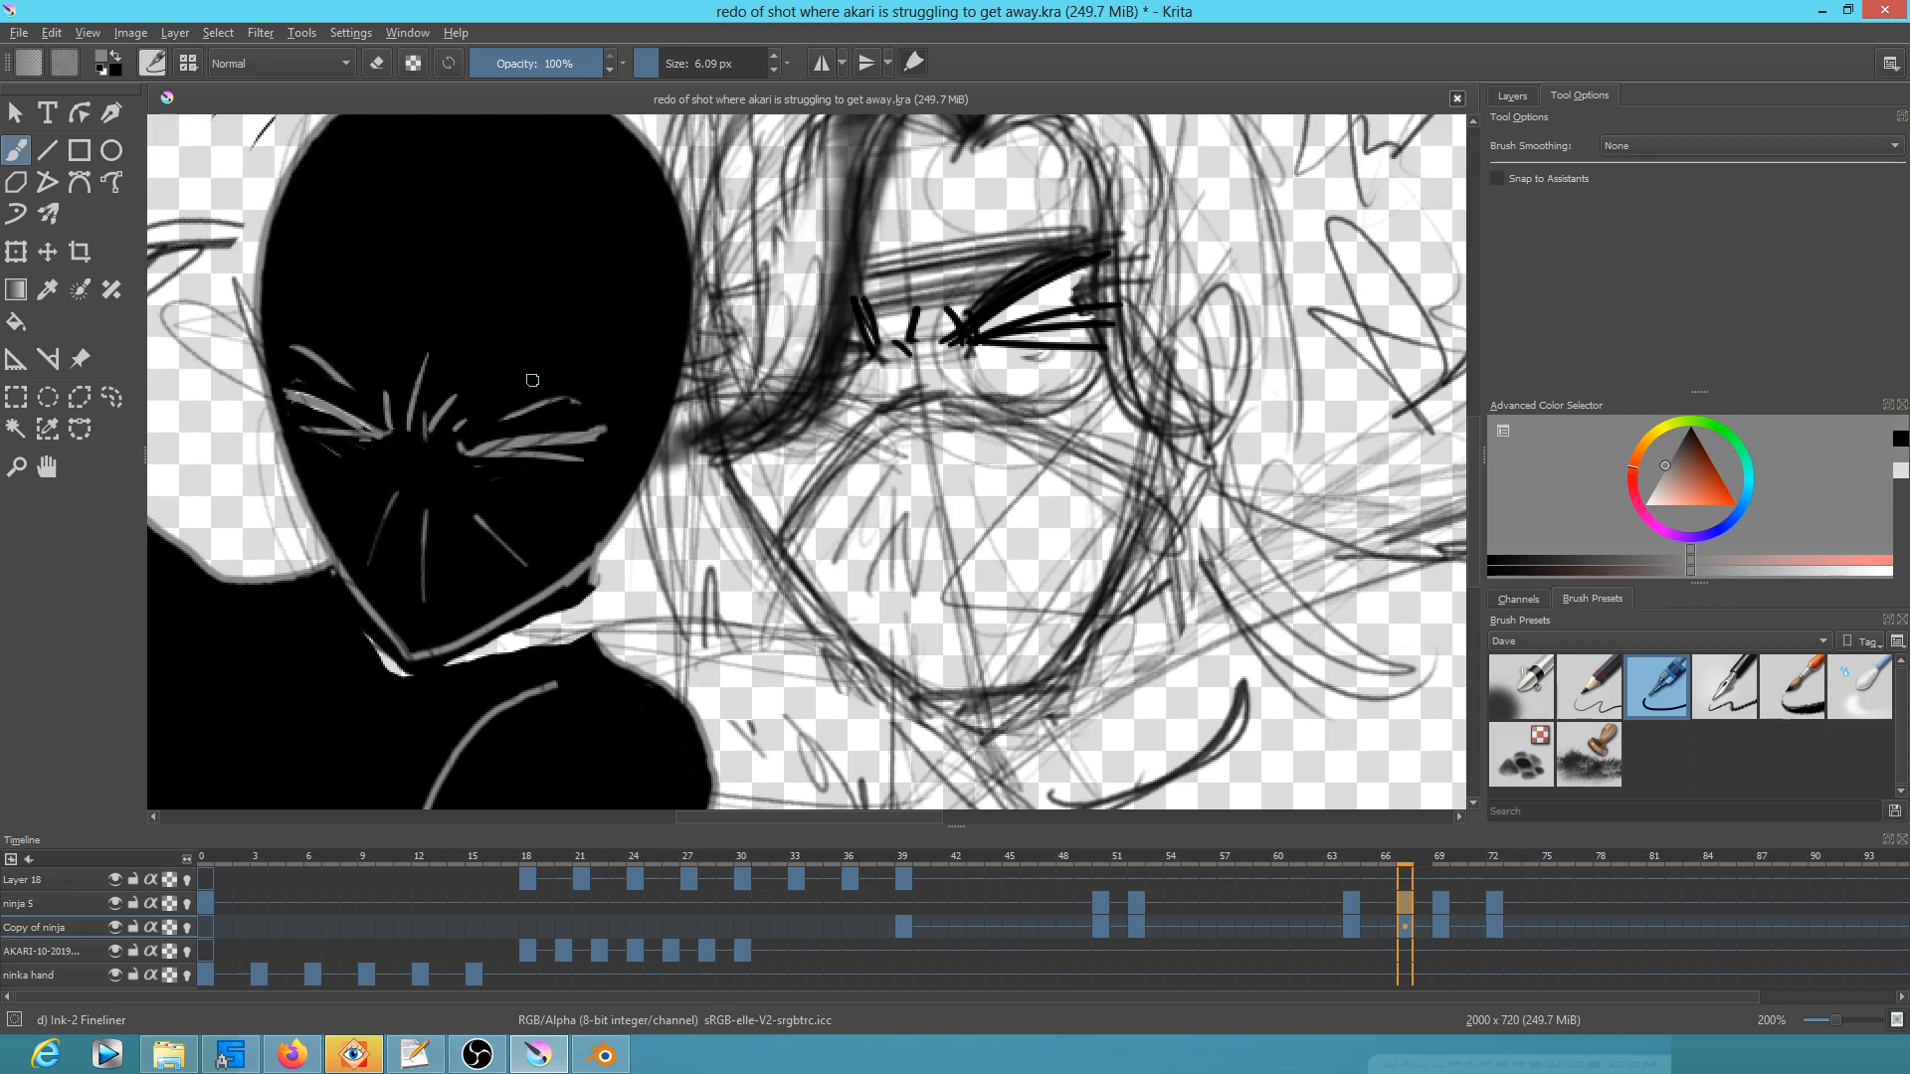
Step: Fill the white gaps under the black ninja's chin with black and redraw the grey outline along the neck and shoulder
{"action": "left_click", "coordinate": [593, 659], "text": "ctrl"}
{"action": "mouse_move", "coordinate": [583, 598]}
{"action": "left_mouse_down"}
{"action": "mouse_move", "coordinate": [582, 665]}
{"action": "mouse_move", "coordinate": [583, 599]}
{"action": "mouse_move", "coordinate": [478, 652]}
{"action": "mouse_move", "coordinate": [575, 626]}
{"action": "mouse_move", "coordinate": [556, 625]}
{"action": "left_mouse_up"}
{"action": "left_click_drag", "start_coordinate": [358, 635], "coordinate": [384, 657]}
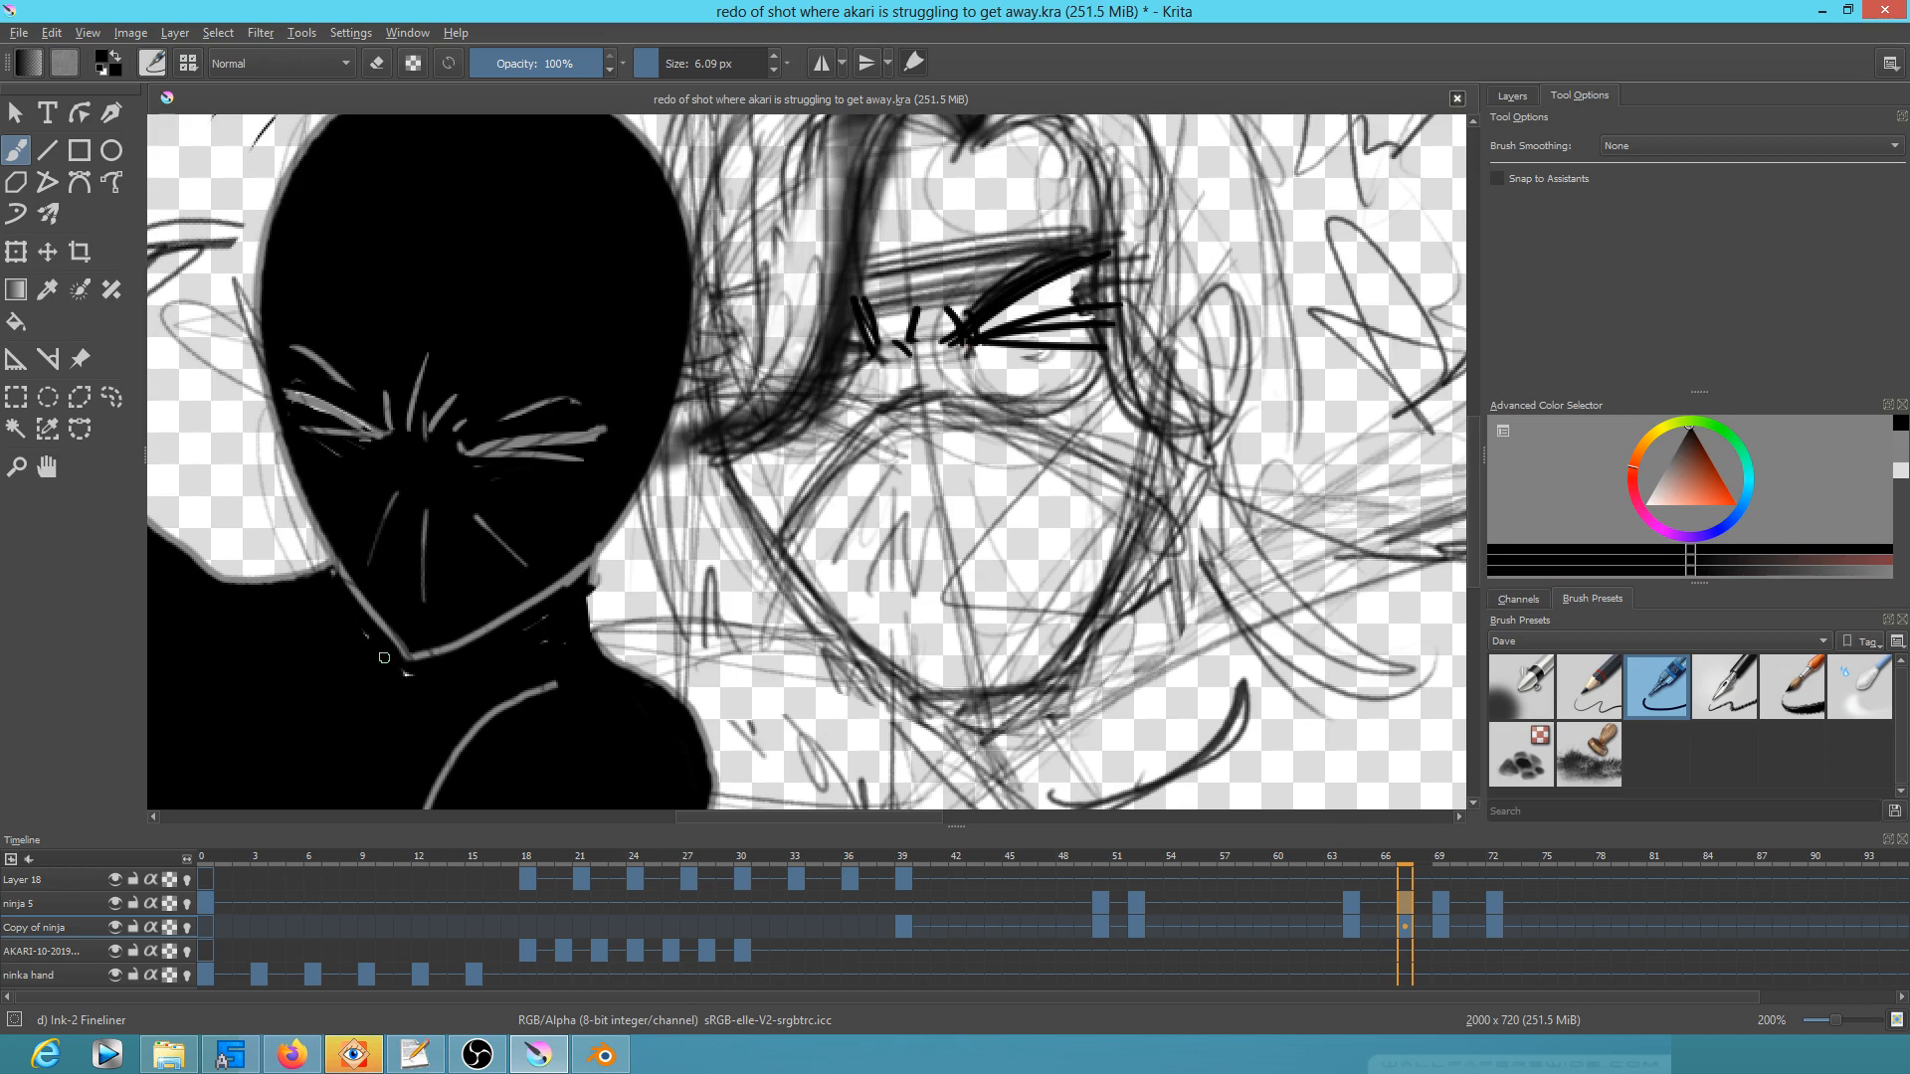
{"action": "left_click_drag", "start_coordinate": [597, 573], "coordinate": [584, 615]}
{"action": "left_click", "coordinate": [597, 567], "text": "ctrl"}
{"action": "left_click_drag", "start_coordinate": [595, 638], "coordinate": [618, 662]}
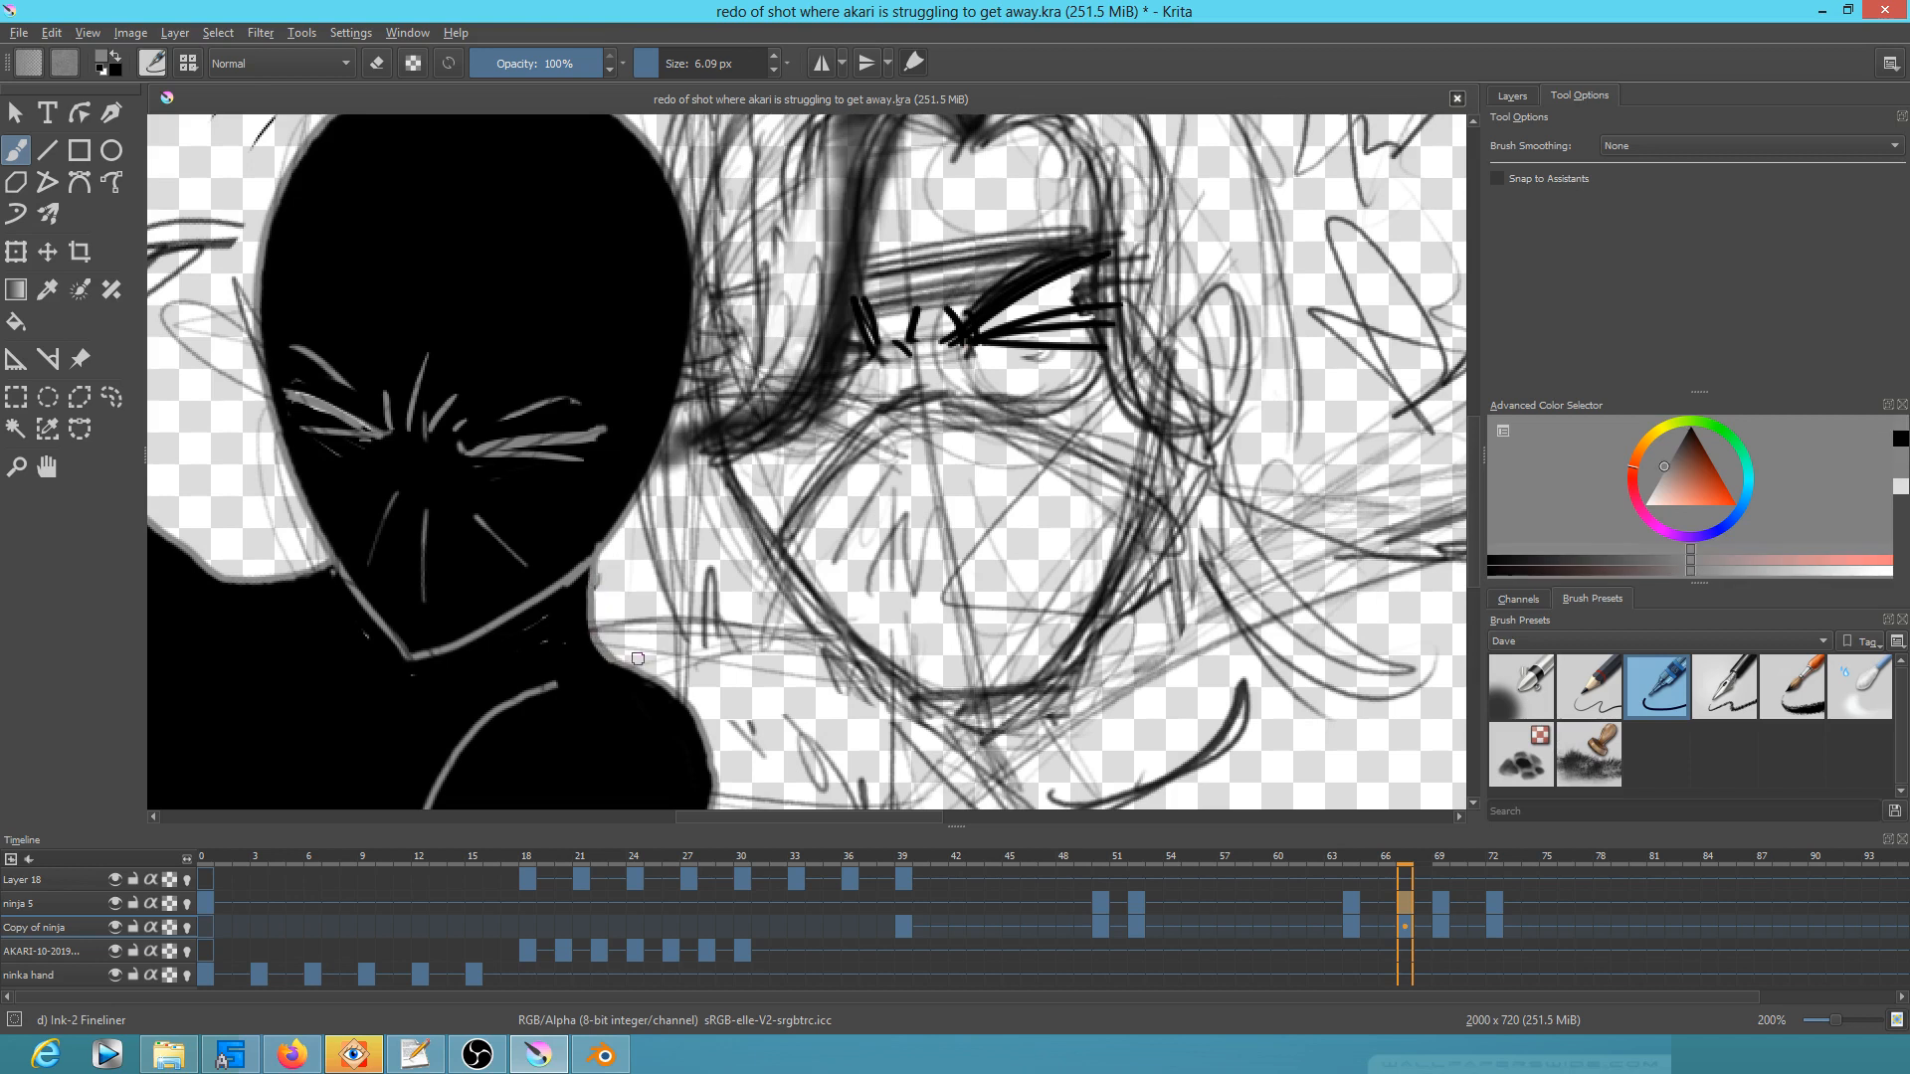
Step: Hide and restore Layer 18, ninja 5 and Copy of Layer 16 Merged to examine the black ninja layer on its own
{"action": "left_click", "coordinate": [1512, 95]}
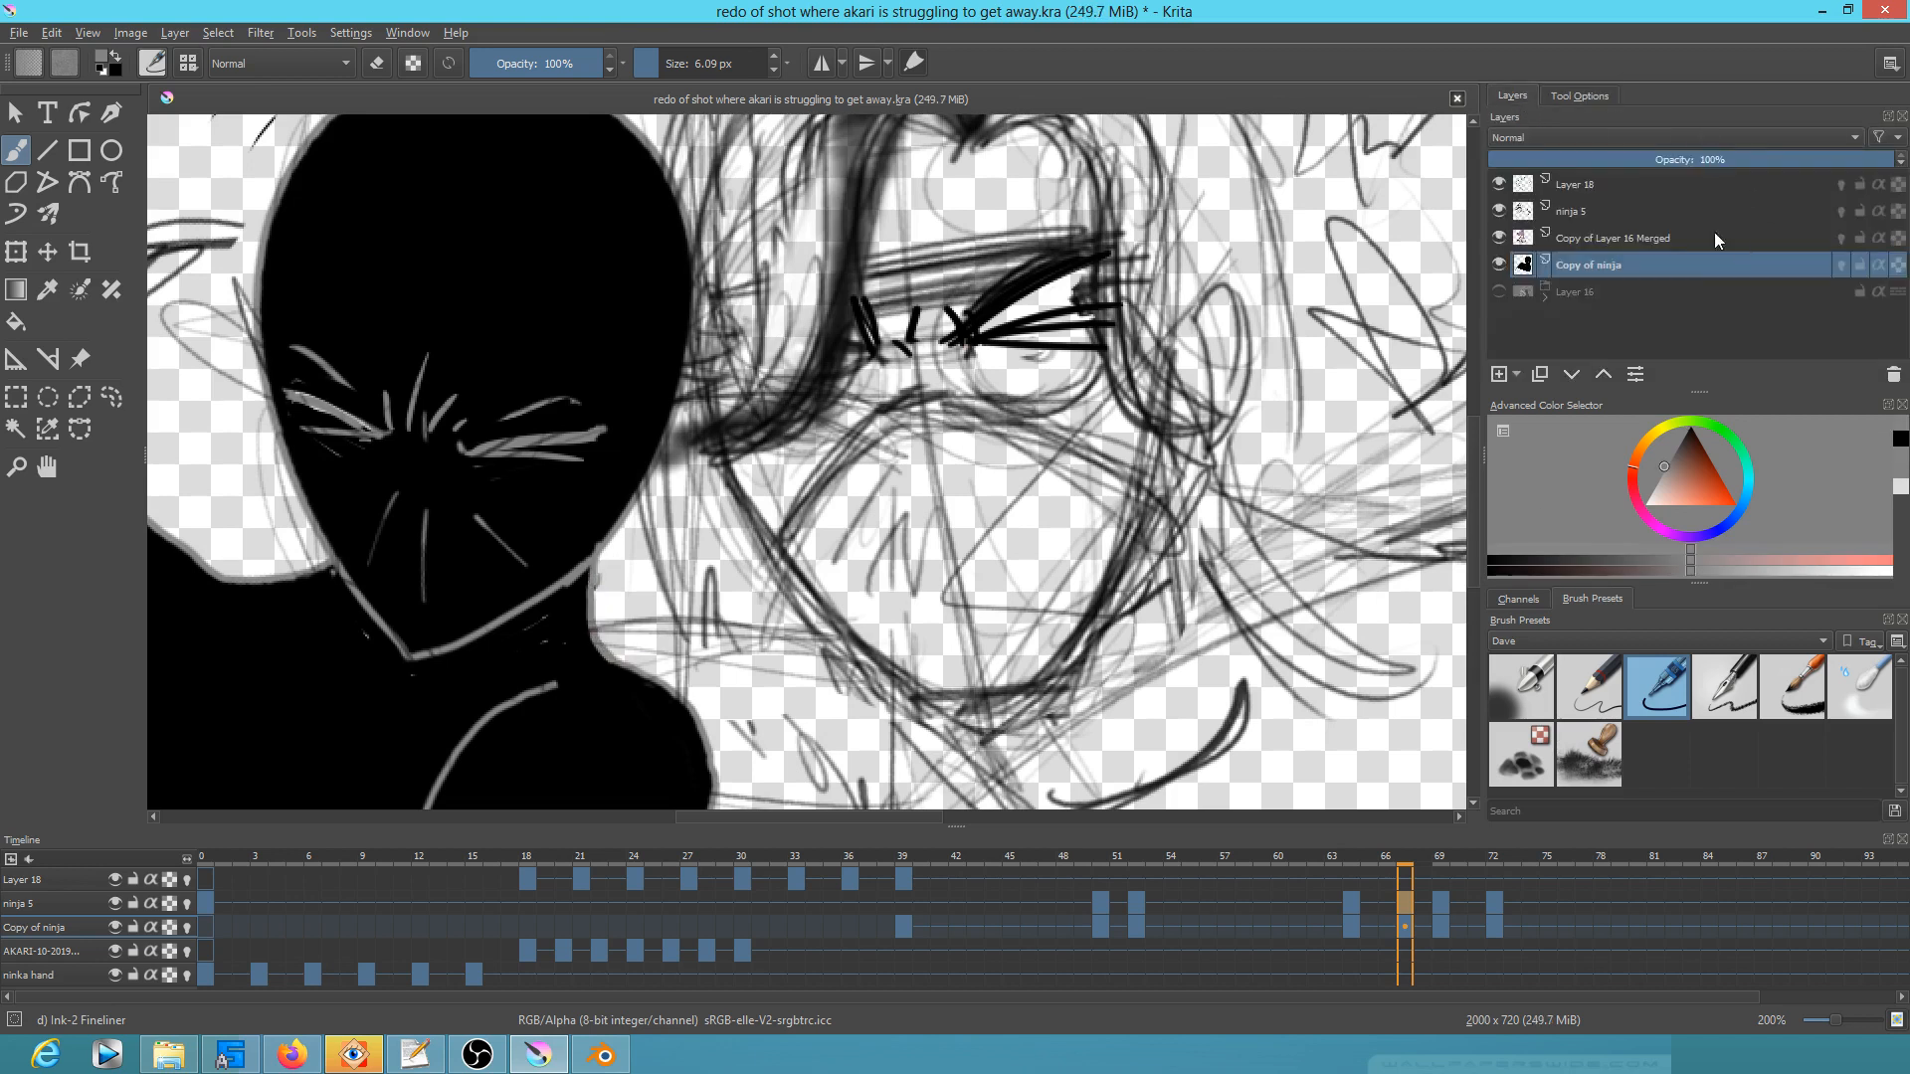
{"action": "left_click", "coordinate": [1500, 238]}
{"action": "left_click", "coordinate": [1500, 239]}
{"action": "left_click", "coordinate": [1499, 211]}
{"action": "left_click", "coordinate": [1500, 186]}
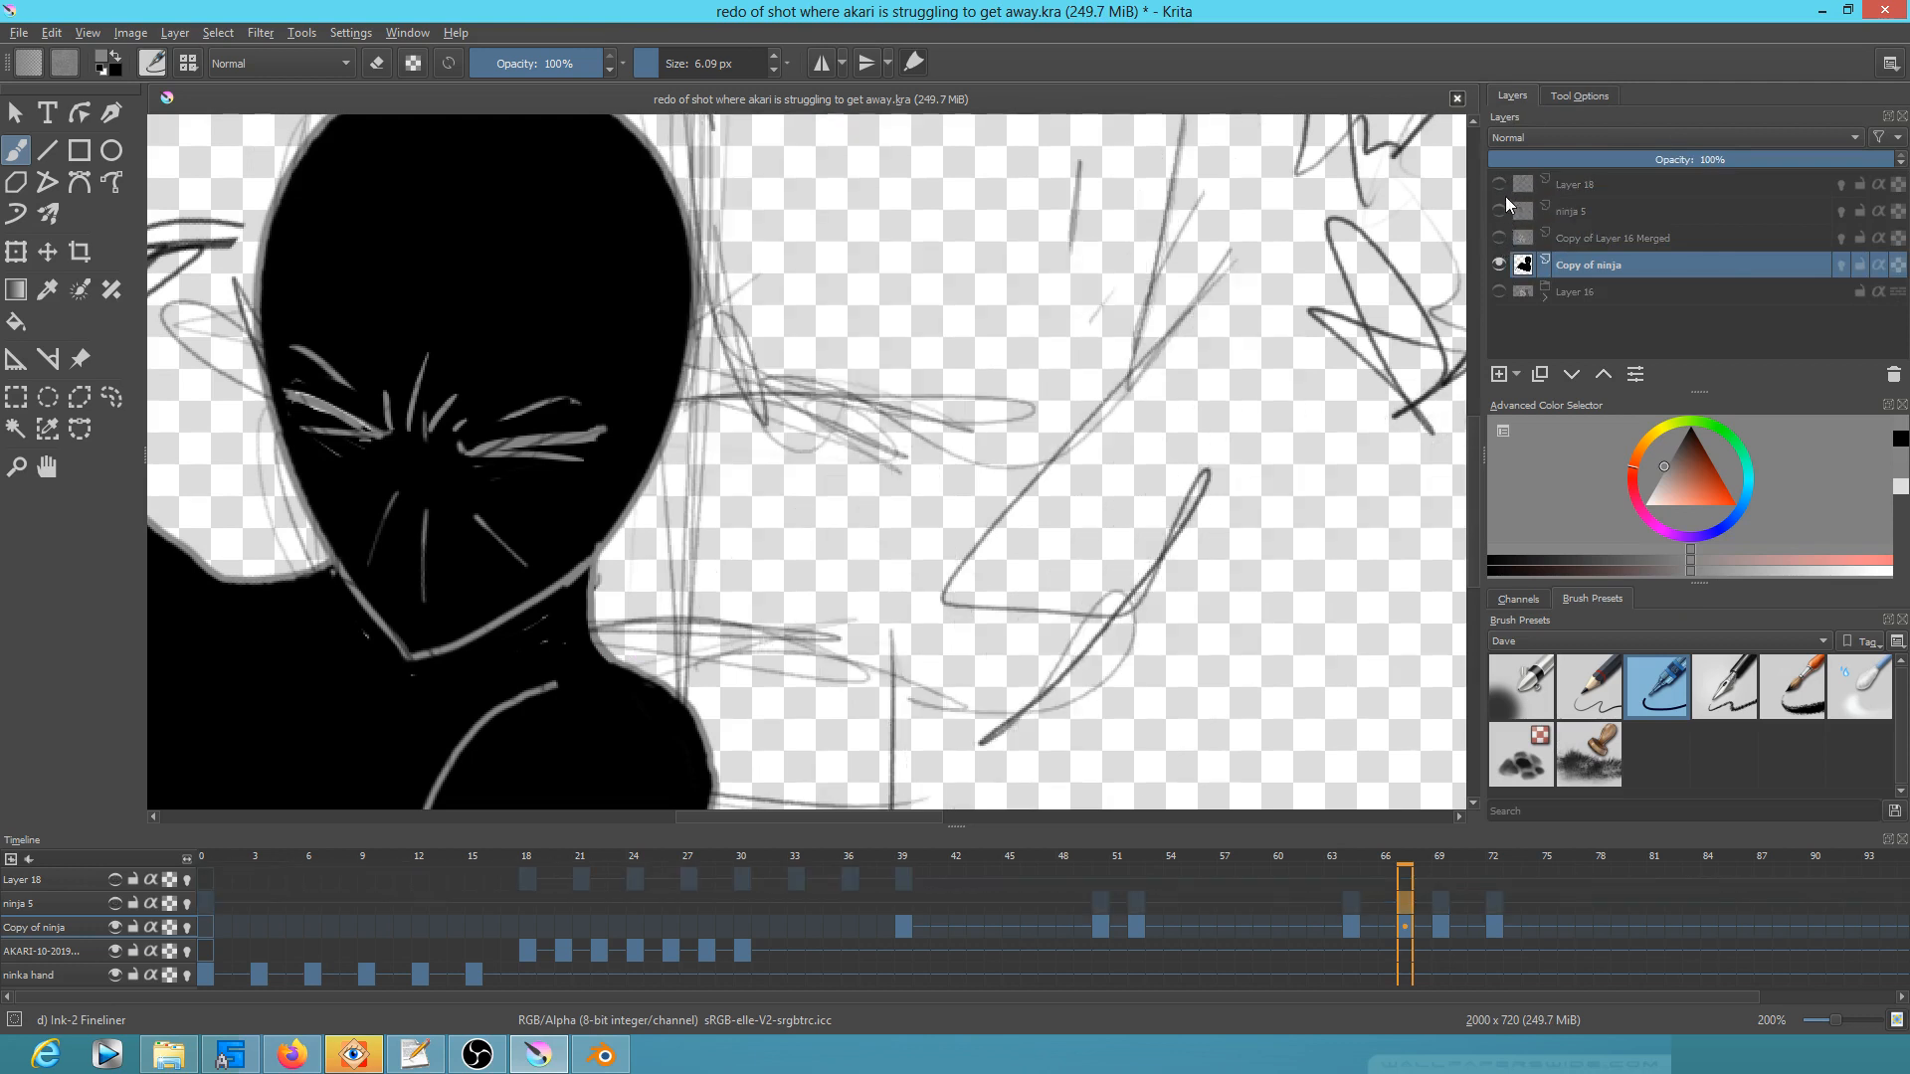
{"action": "left_click", "coordinate": [1500, 184]}
{"action": "left_click", "coordinate": [1500, 211]}
{"action": "left_click", "coordinate": [1499, 238]}
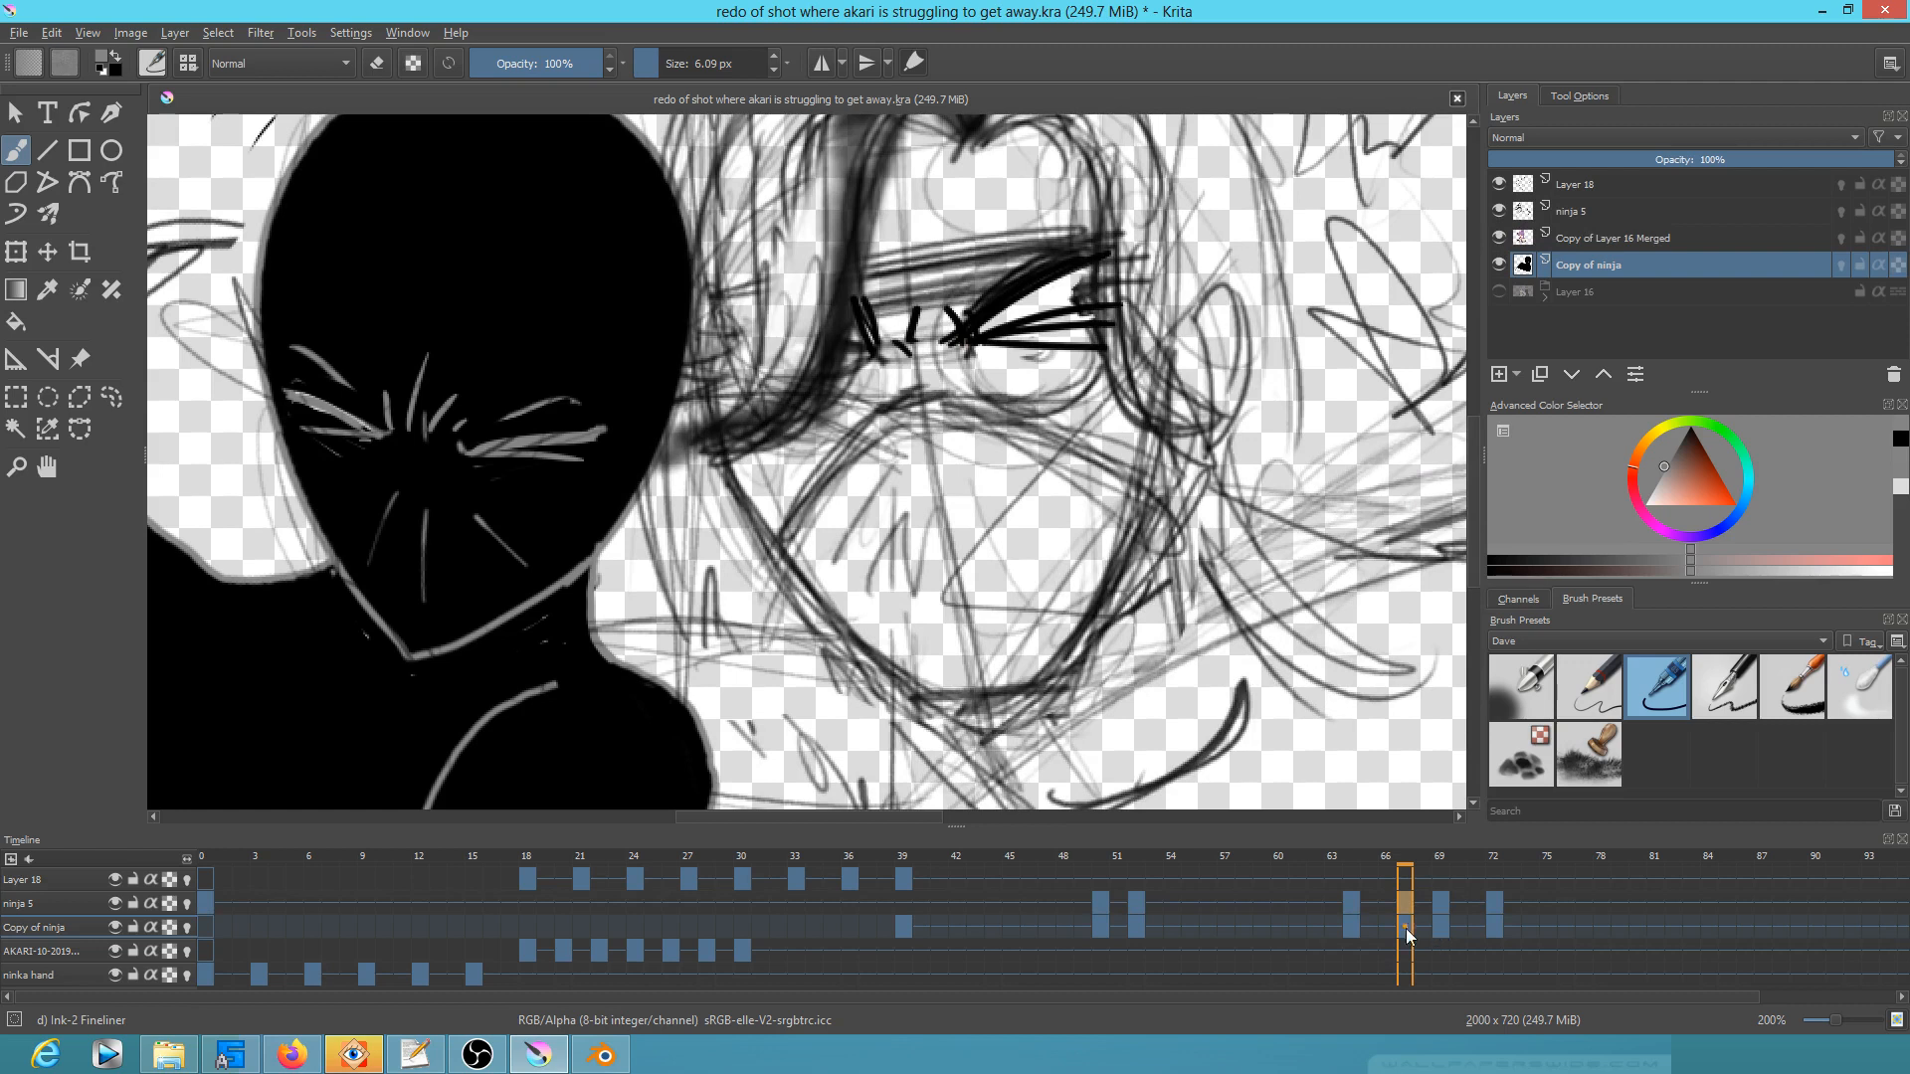
Step: On ninja 5 at frame 67, erase the leftover lines of the open eye beneath the sketched ninja's closed eye
{"action": "left_click", "coordinate": [33, 907]}
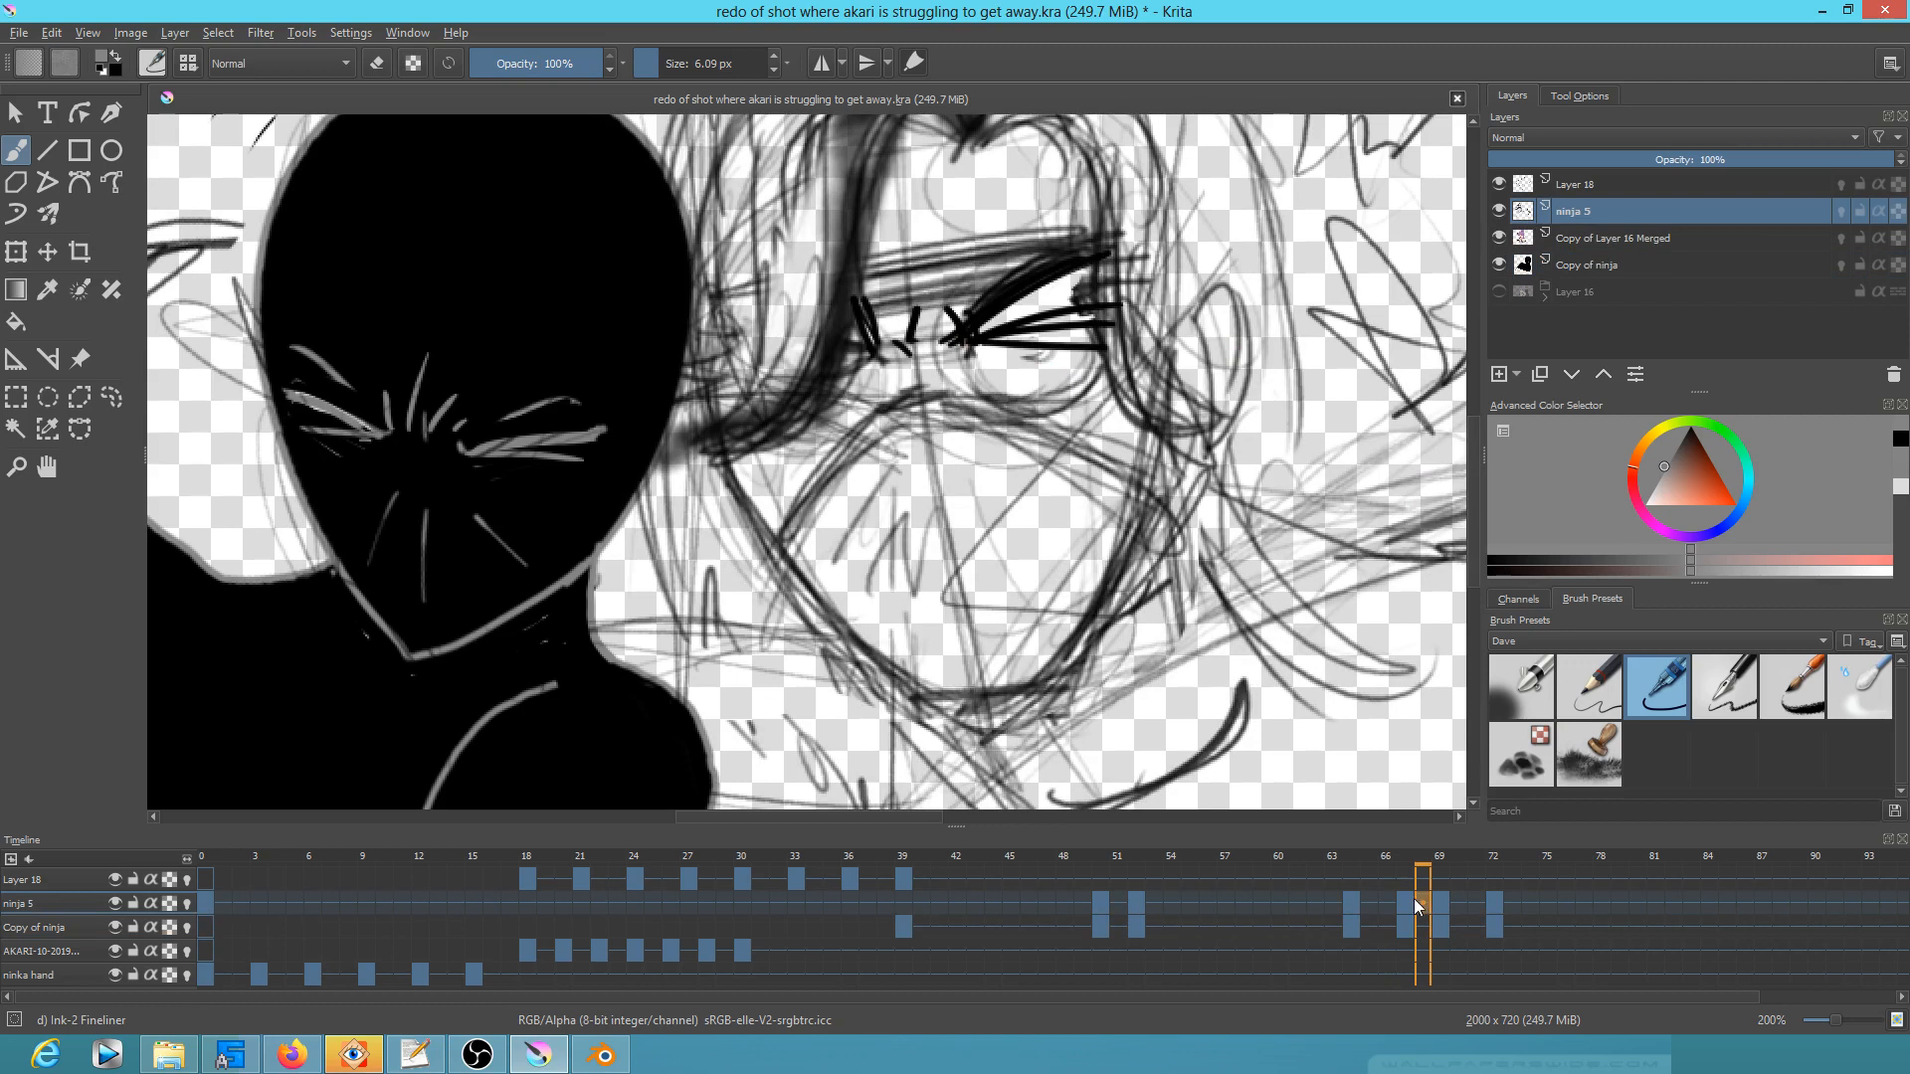
{"action": "mouse_move", "coordinate": [1040, 361]}
{"action": "left_mouse_down"}
{"action": "mouse_move", "coordinate": [1070, 363]}
{"action": "mouse_move", "coordinate": [1032, 356]}
{"action": "mouse_move", "coordinate": [1055, 393]}
{"action": "mouse_move", "coordinate": [1090, 373]}
{"action": "mouse_move", "coordinate": [1062, 402]}
{"action": "left_mouse_up"}
{"action": "key", "text": "e"}
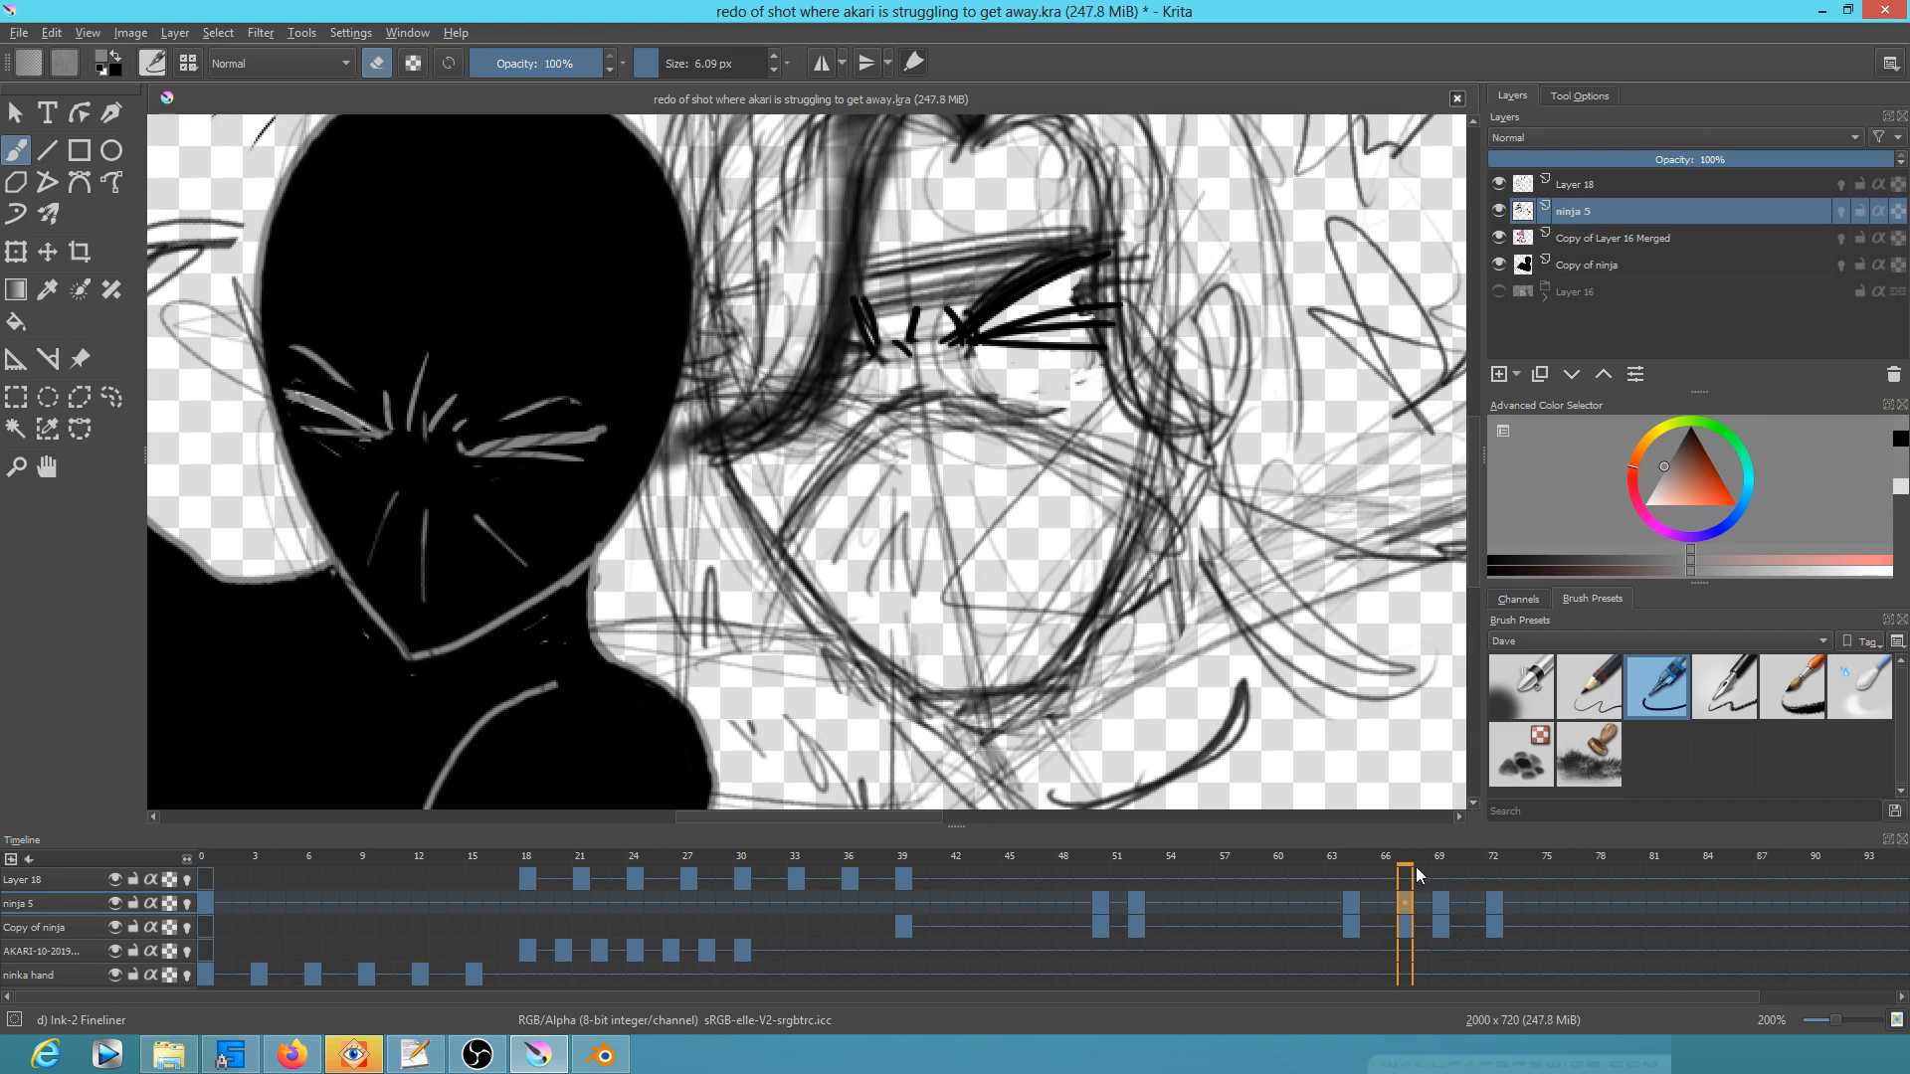
Step: At frame 69, redraw the sketched ninja's eye with a darker pupil and extra lower-lid lines so it looks partly closed
{"action": "left_click", "coordinate": [1448, 866]}
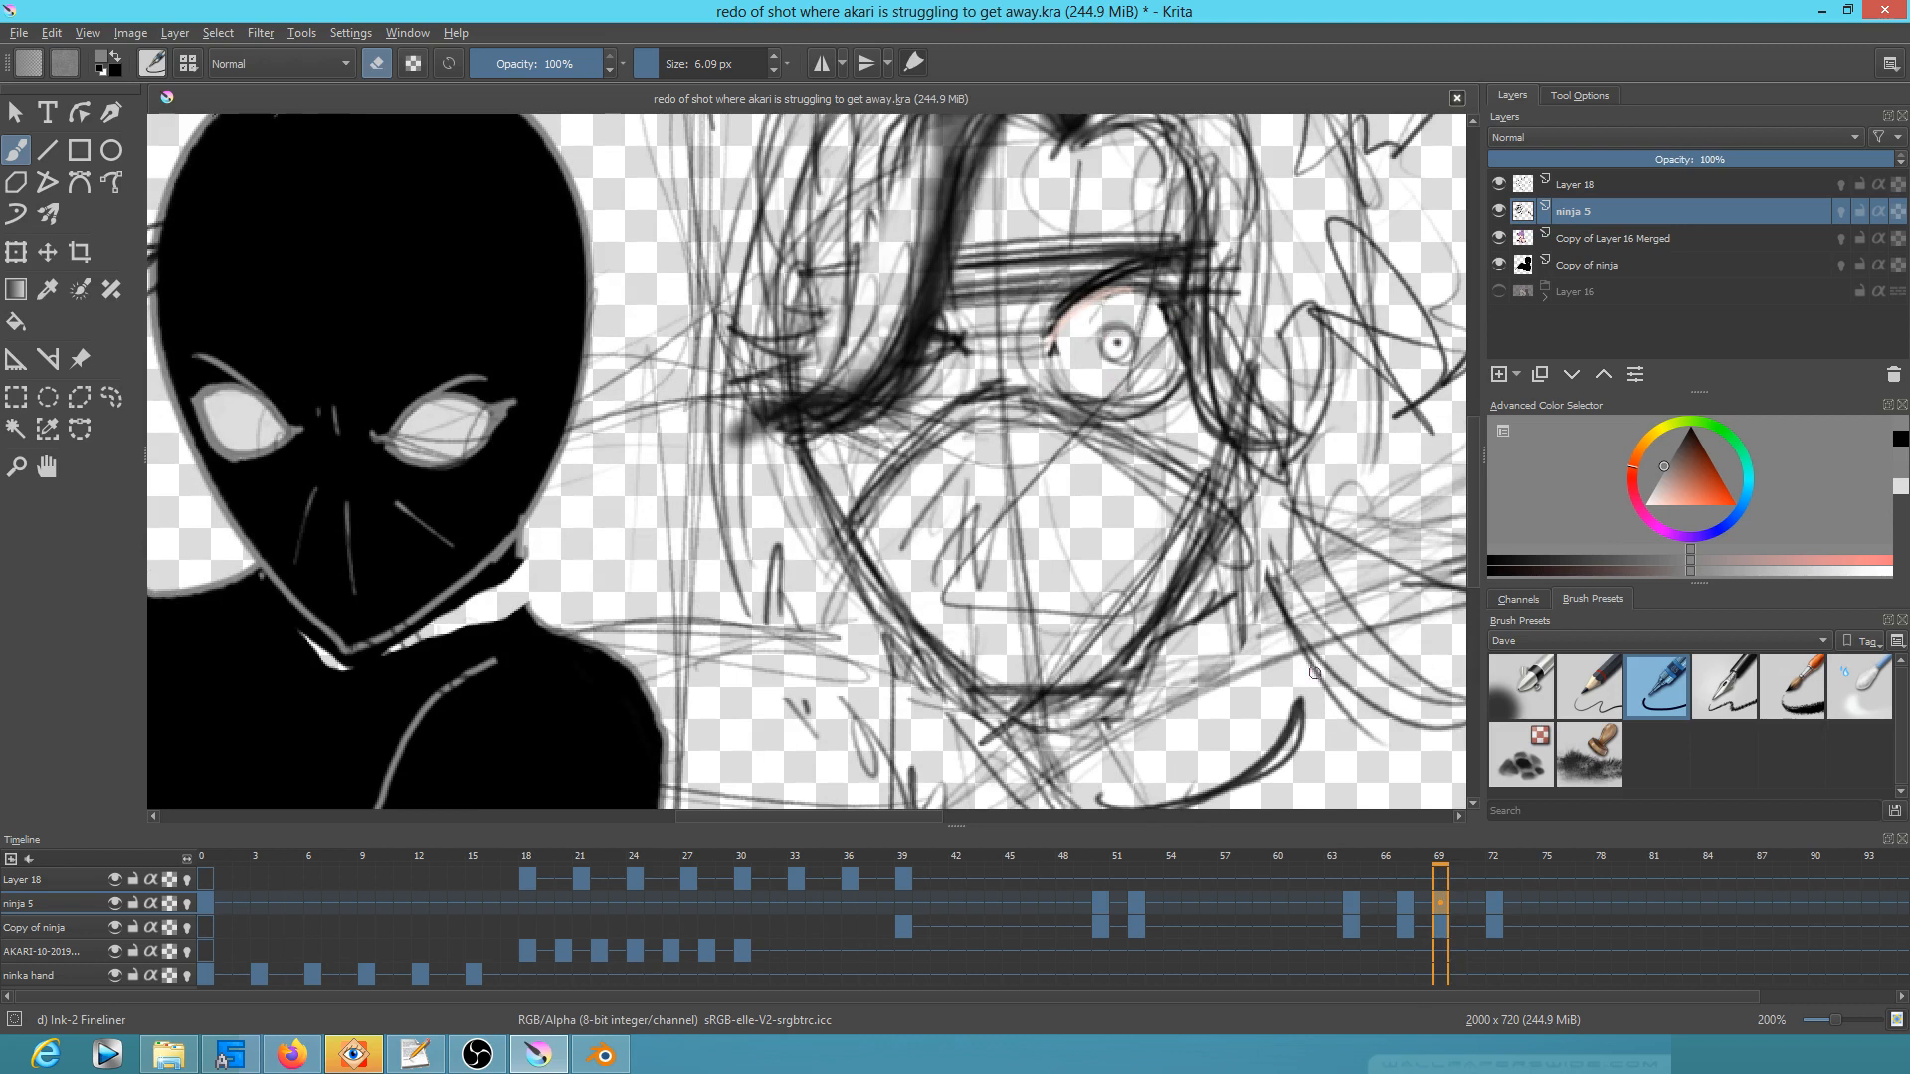
{"action": "key", "text": "e"}
{"action": "mouse_move", "coordinate": [1056, 342]}
{"action": "left_mouse_down"}
{"action": "mouse_move", "coordinate": [1187, 336]}
{"action": "mouse_move", "coordinate": [1083, 364]}
{"action": "mouse_move", "coordinate": [1154, 386]}
{"action": "left_mouse_up"}
{"action": "left_click_drag", "start_coordinate": [1114, 339], "coordinate": [1123, 358]}
{"action": "left_click_drag", "start_coordinate": [1102, 350], "coordinate": [1136, 338]}
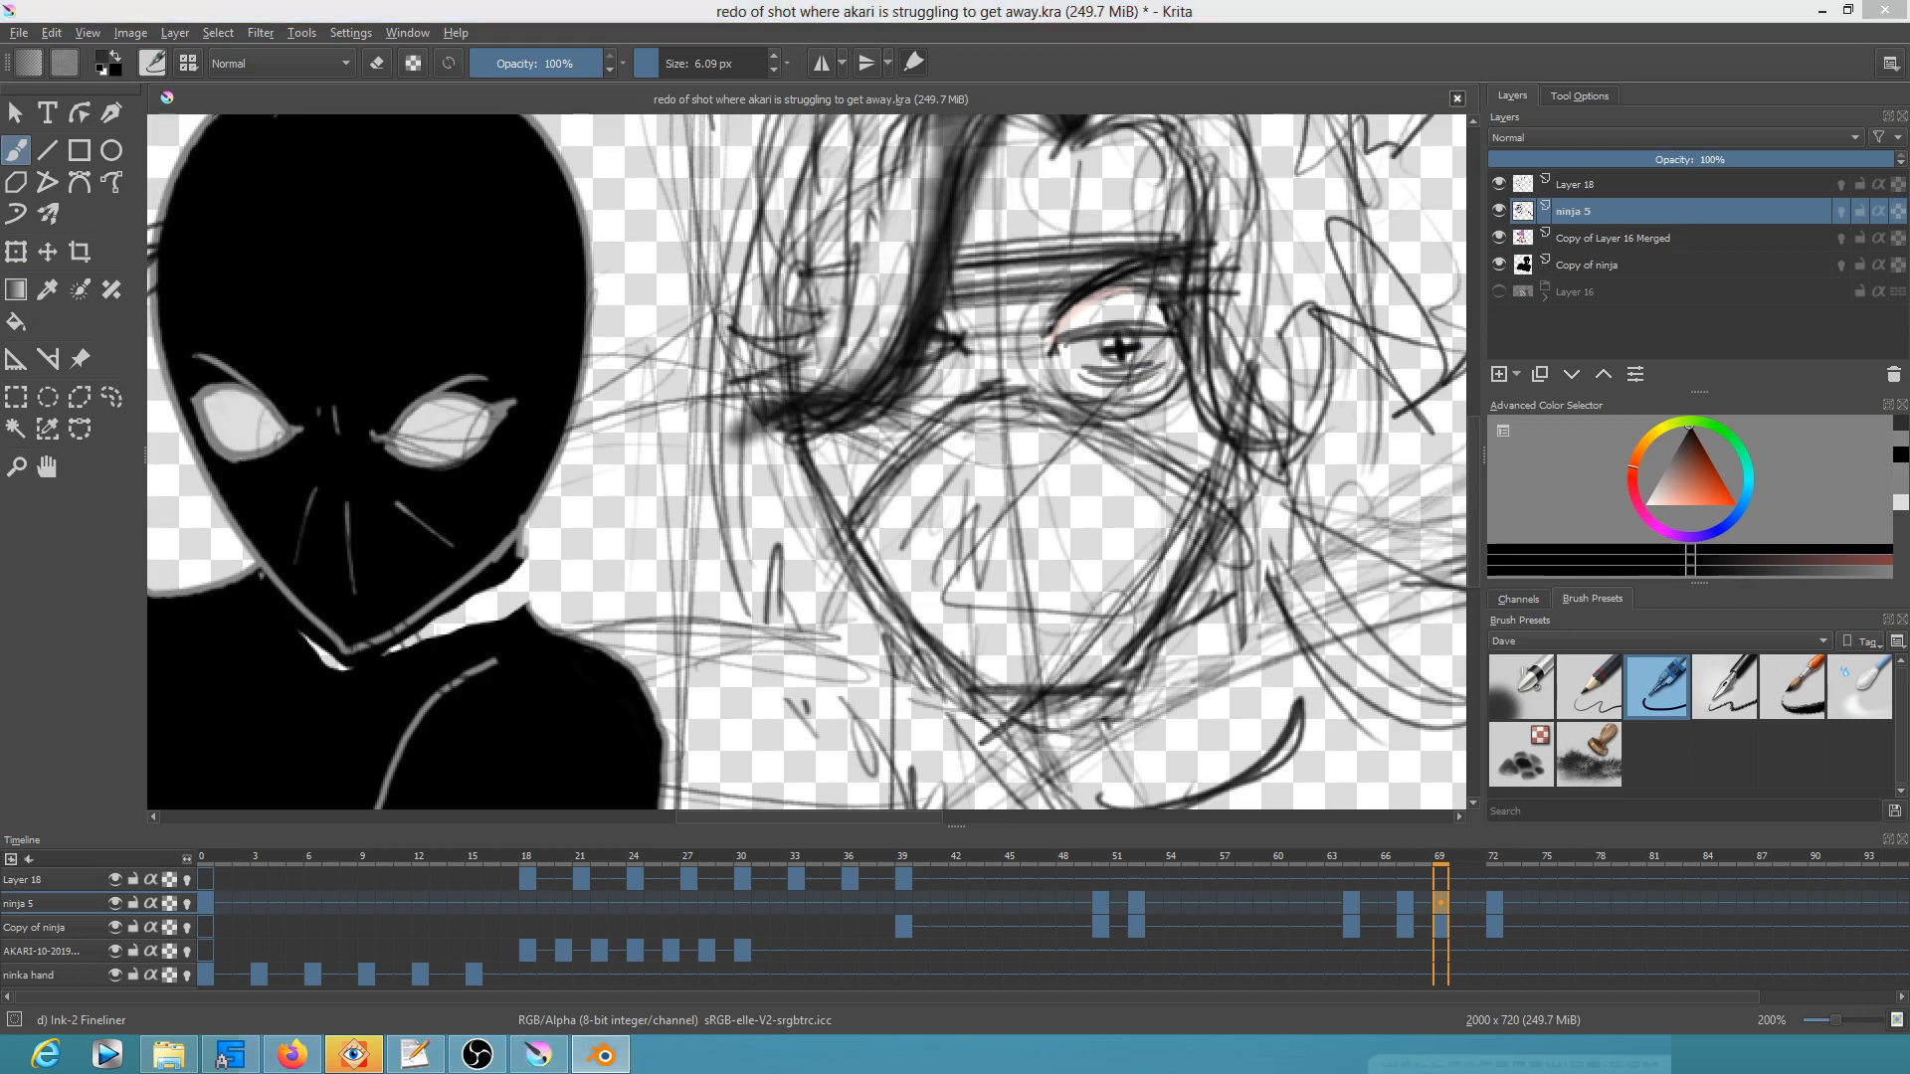
Step: On Copy of ninja at frame 72, paint over both of the black ninja's eyes with black using a 25.53 px brush
{"action": "left_click", "coordinate": [1494, 927]}
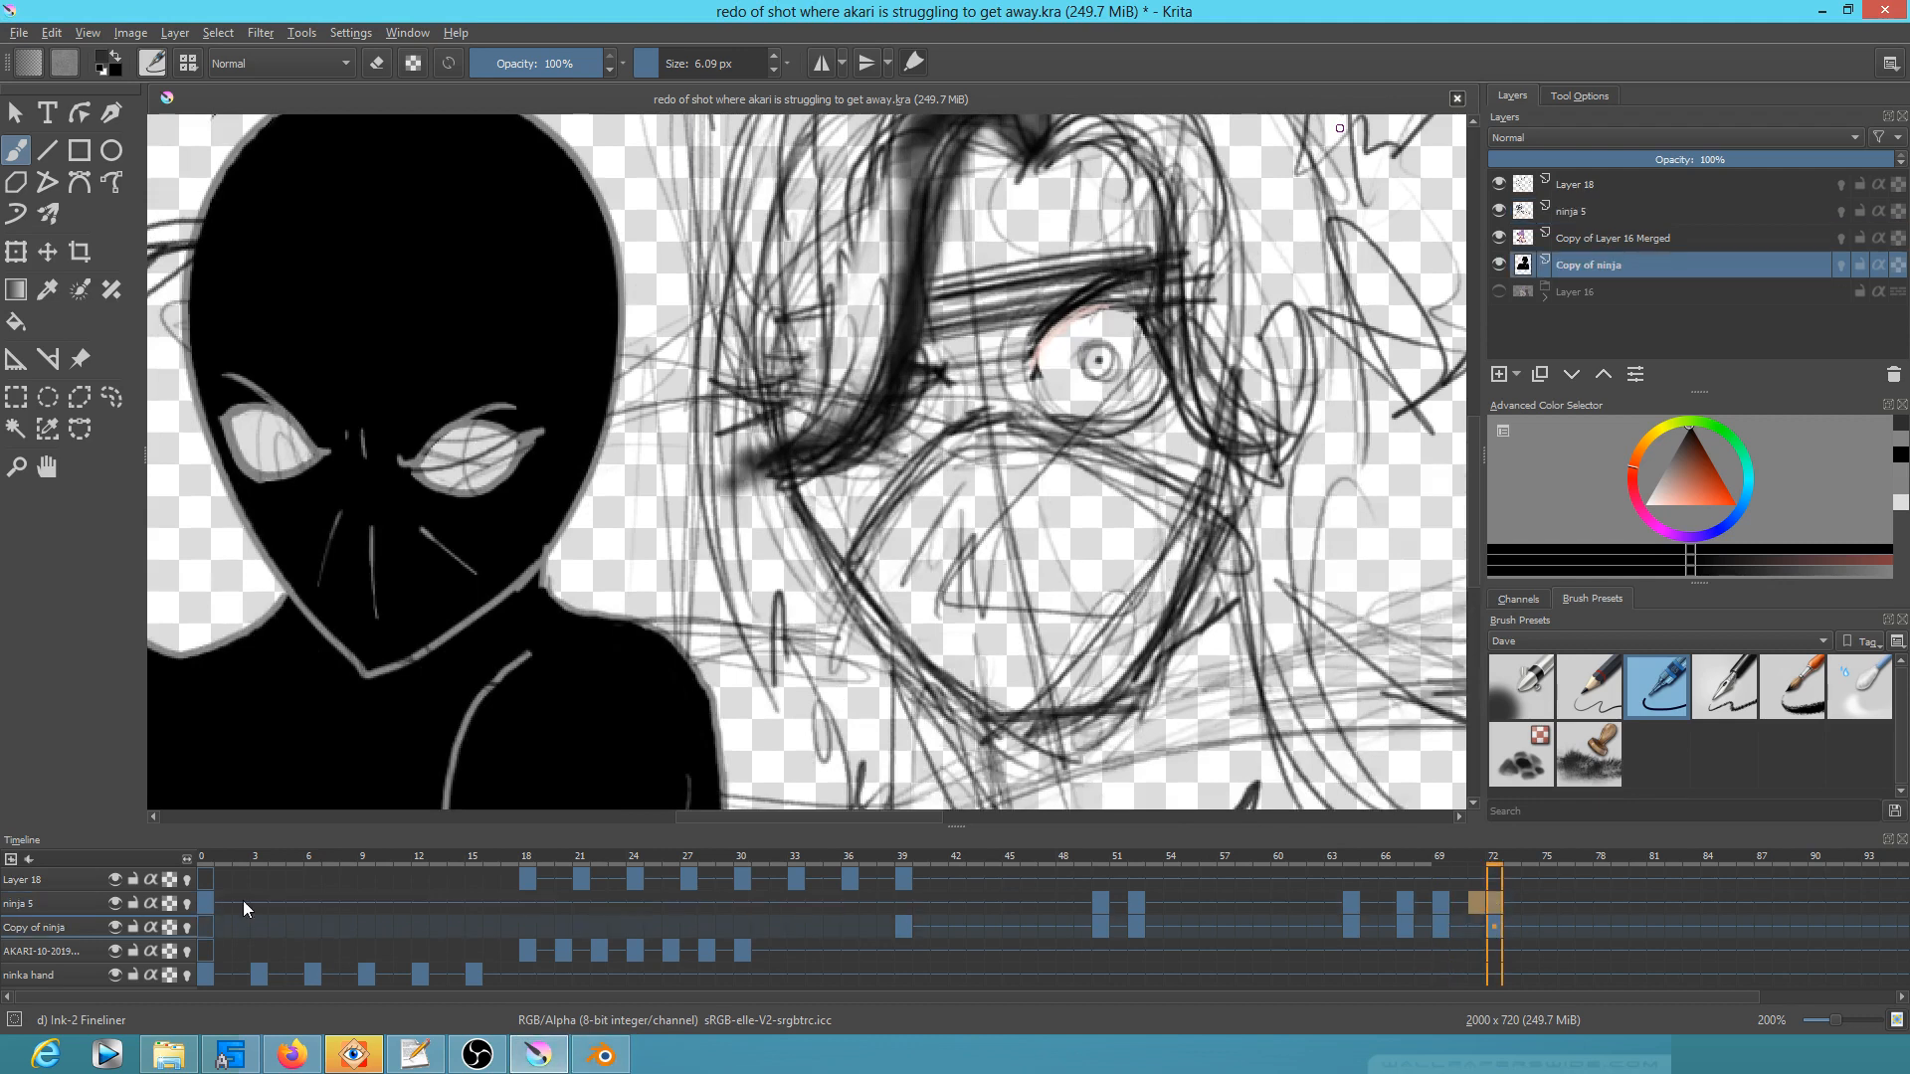
{"action": "scroll", "coordinate": [476, 515], "scroll_direction": "up", "scroll_amount": 1}
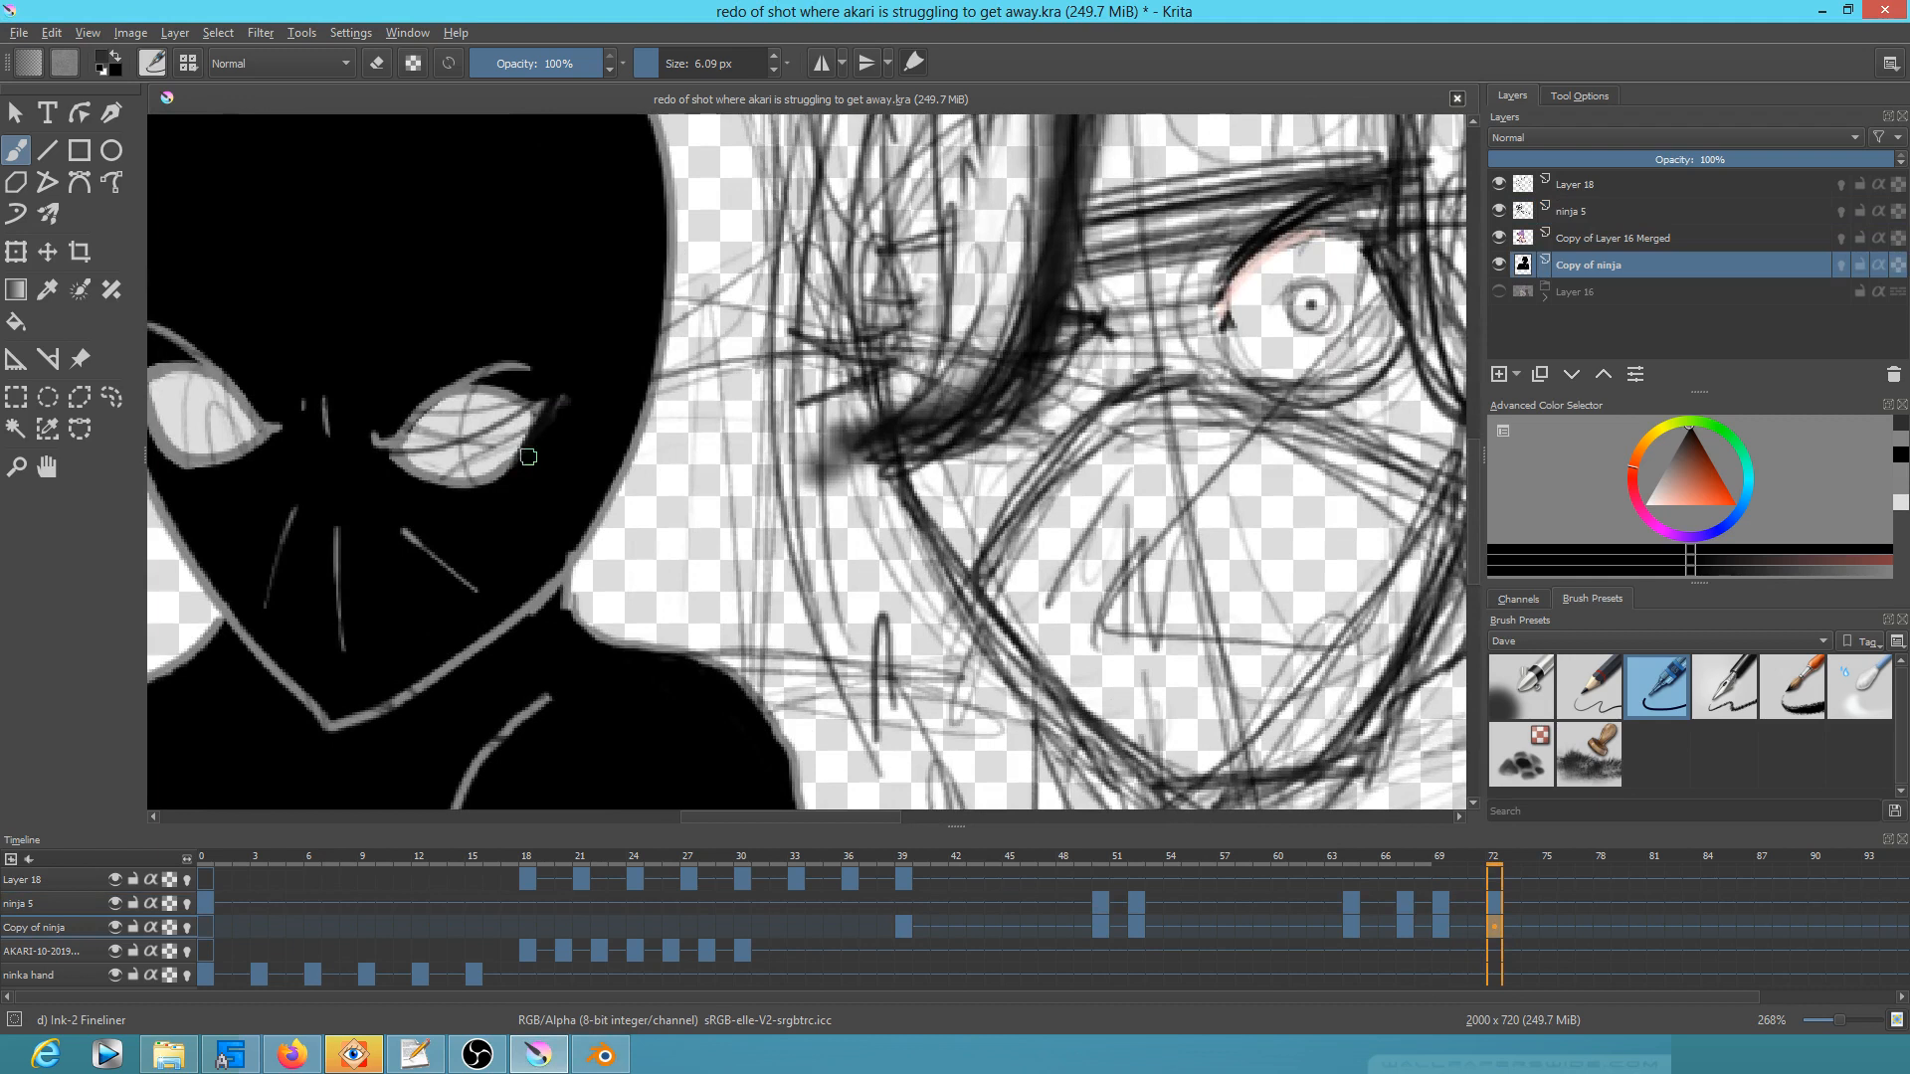
{"action": "mouse_move", "coordinate": [534, 453]}
{"action": "left_mouse_down"}
{"action": "mouse_move", "coordinate": [475, 491]}
{"action": "mouse_move", "coordinate": [432, 484]}
{"action": "mouse_move", "coordinate": [390, 404]}
{"action": "mouse_move", "coordinate": [431, 367]}
{"action": "mouse_move", "coordinate": [599, 377]}
{"action": "left_mouse_up"}
{"action": "mouse_move", "coordinate": [430, 367]}
{"action": "left_mouse_down"}
{"action": "mouse_move", "coordinate": [346, 340]}
{"action": "mouse_move", "coordinate": [333, 379]}
{"action": "mouse_move", "coordinate": [358, 409]}
{"action": "left_mouse_up"}
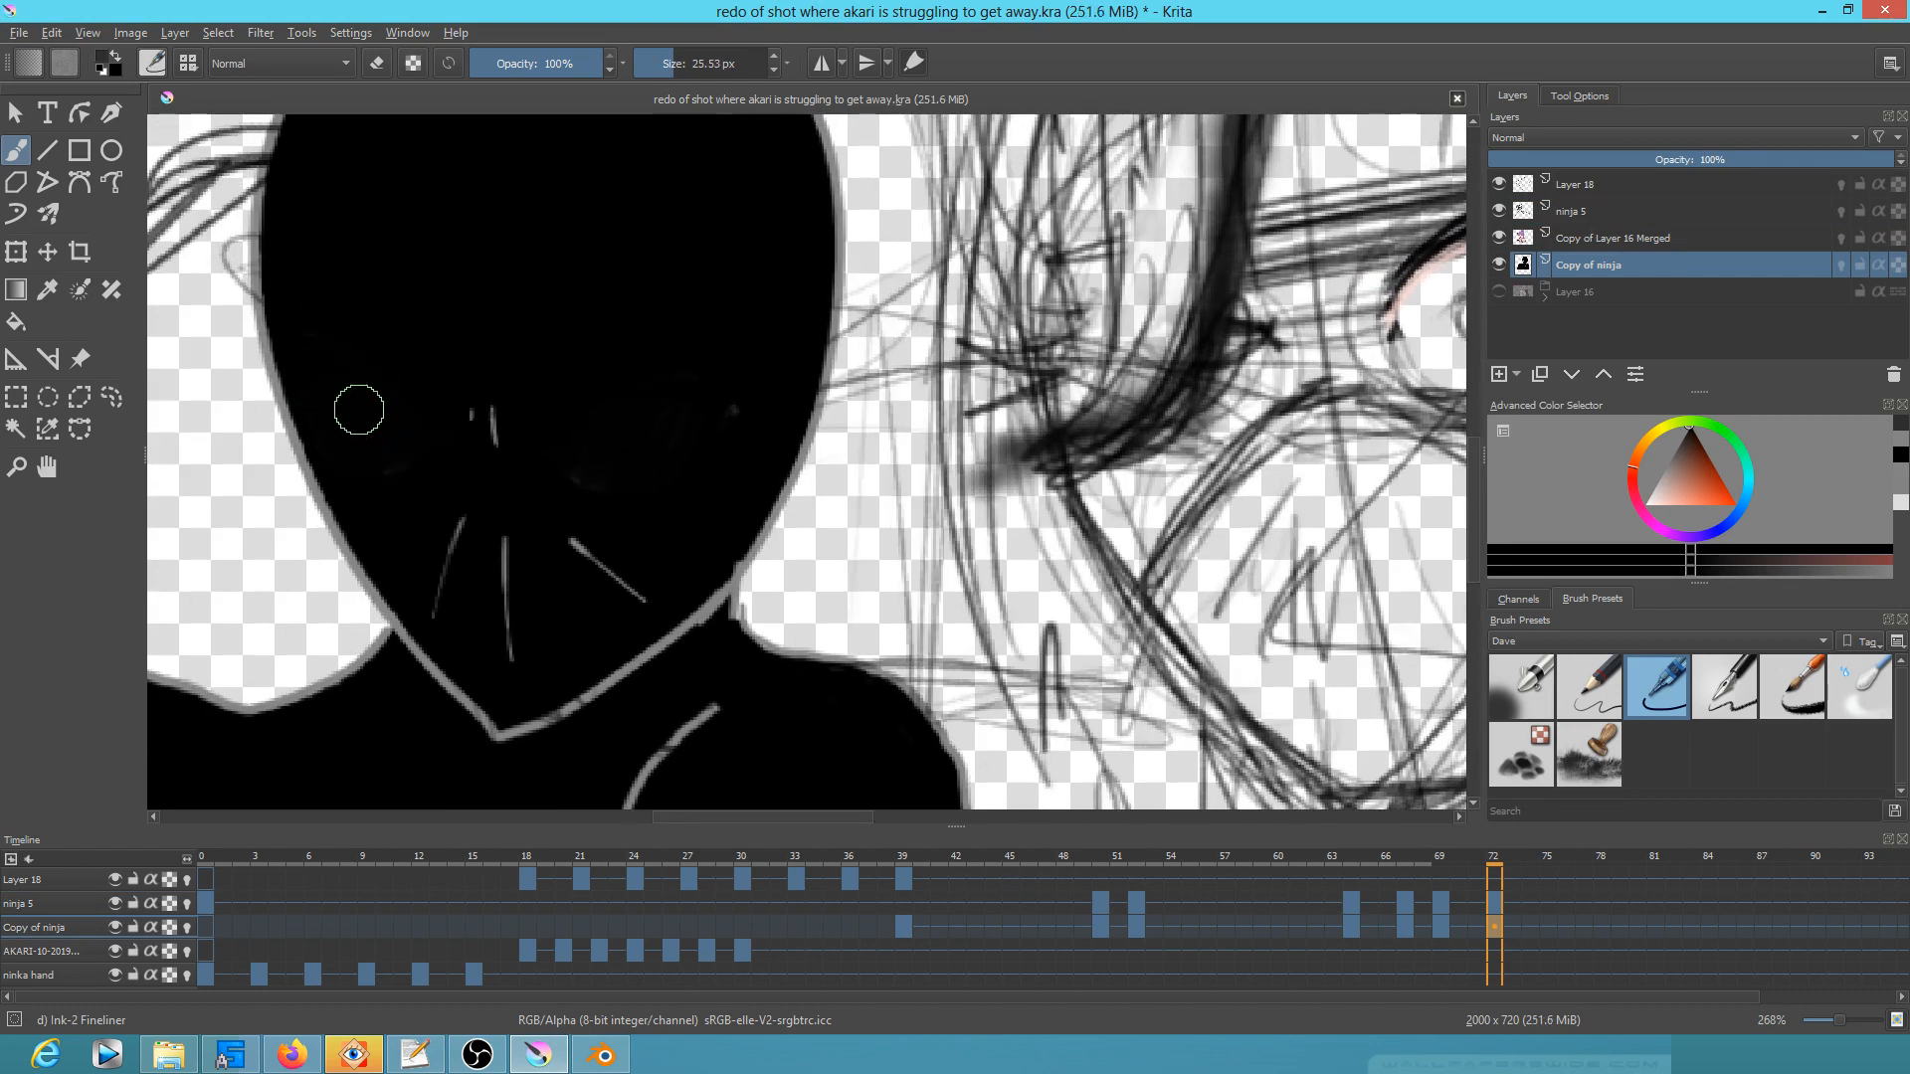
Step: Draw a grey X in place of each of the black ninja's eyes at frame 72 with the 6 px Ink-2 Fineliner
{"action": "left_click", "coordinate": [696, 615], "text": "ctrl"}
{"action": "left_click", "coordinate": [1621, 691]}
{"action": "left_click", "coordinate": [1628, 691]}
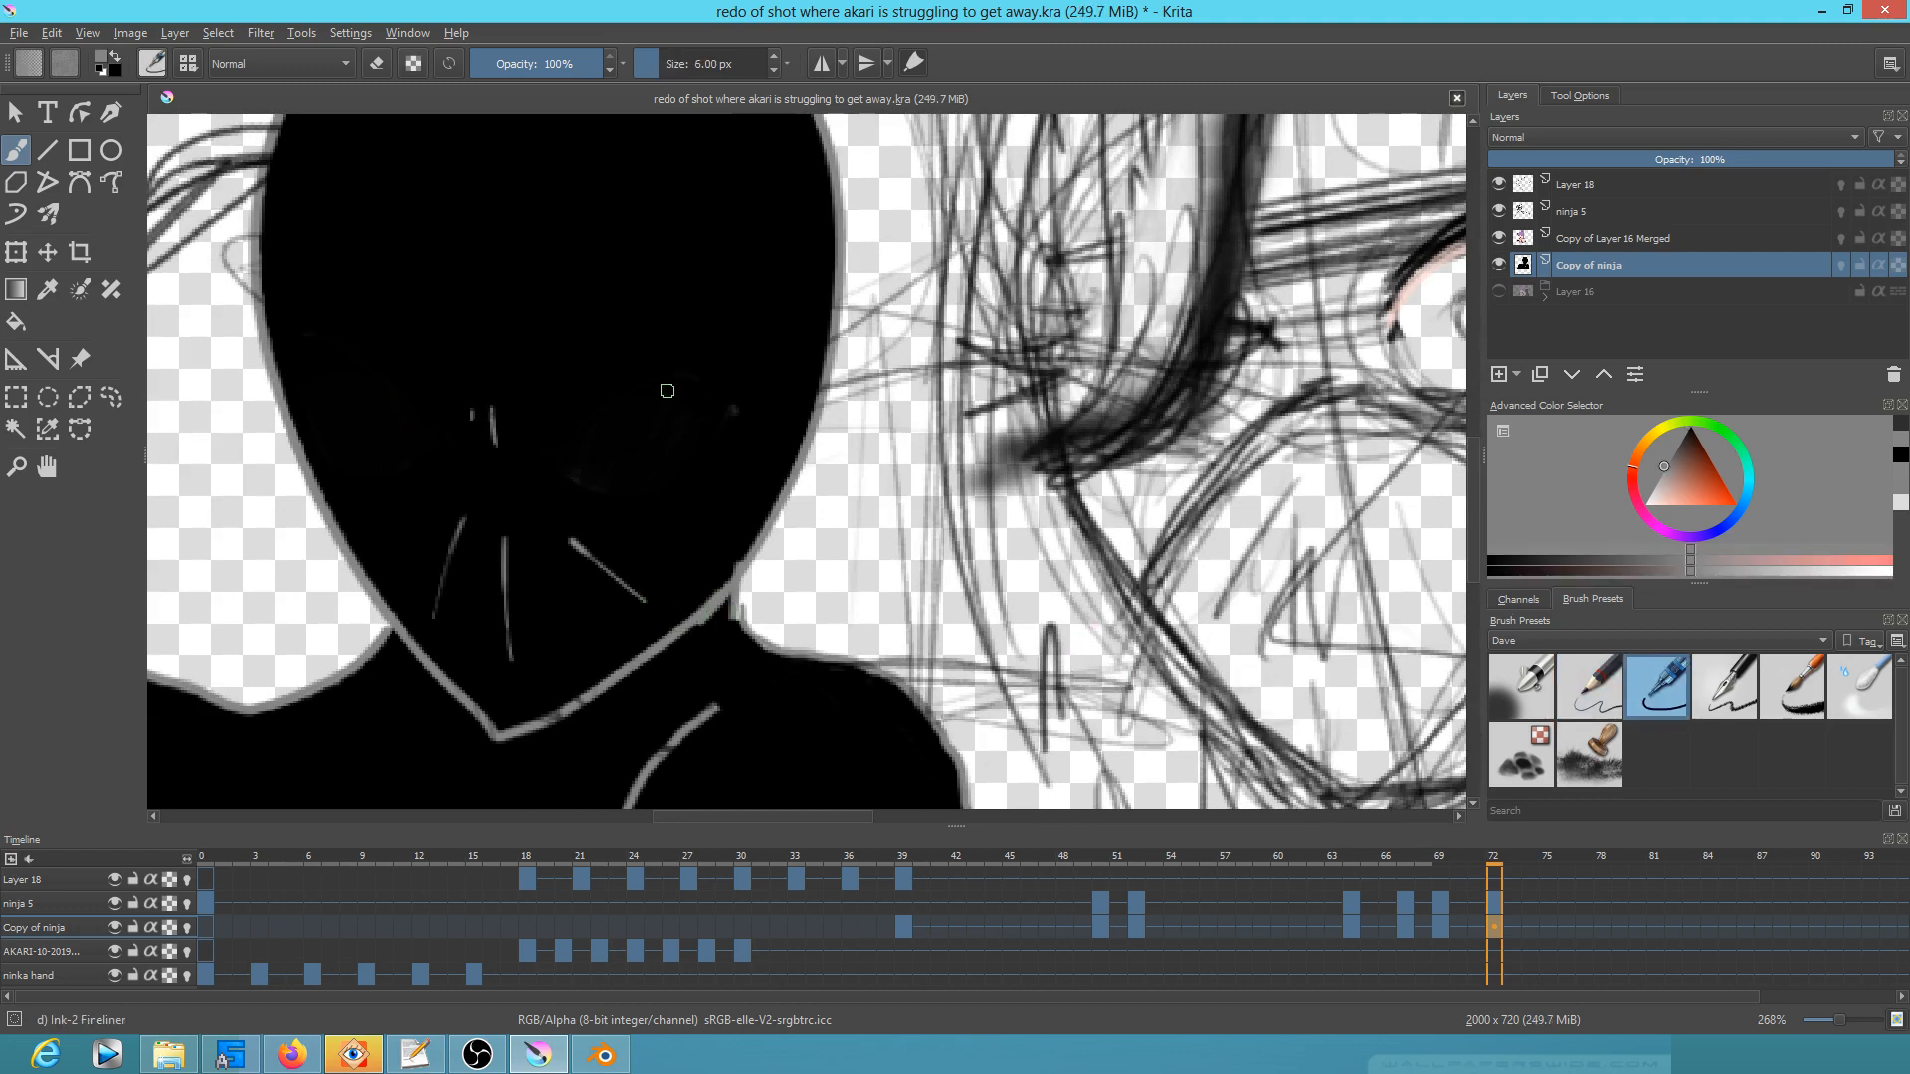
{"action": "mouse_move", "coordinate": [614, 344]}
{"action": "left_mouse_down"}
{"action": "mouse_move", "coordinate": [642, 453]}
{"action": "mouse_move", "coordinate": [687, 364]}
{"action": "left_mouse_up"}
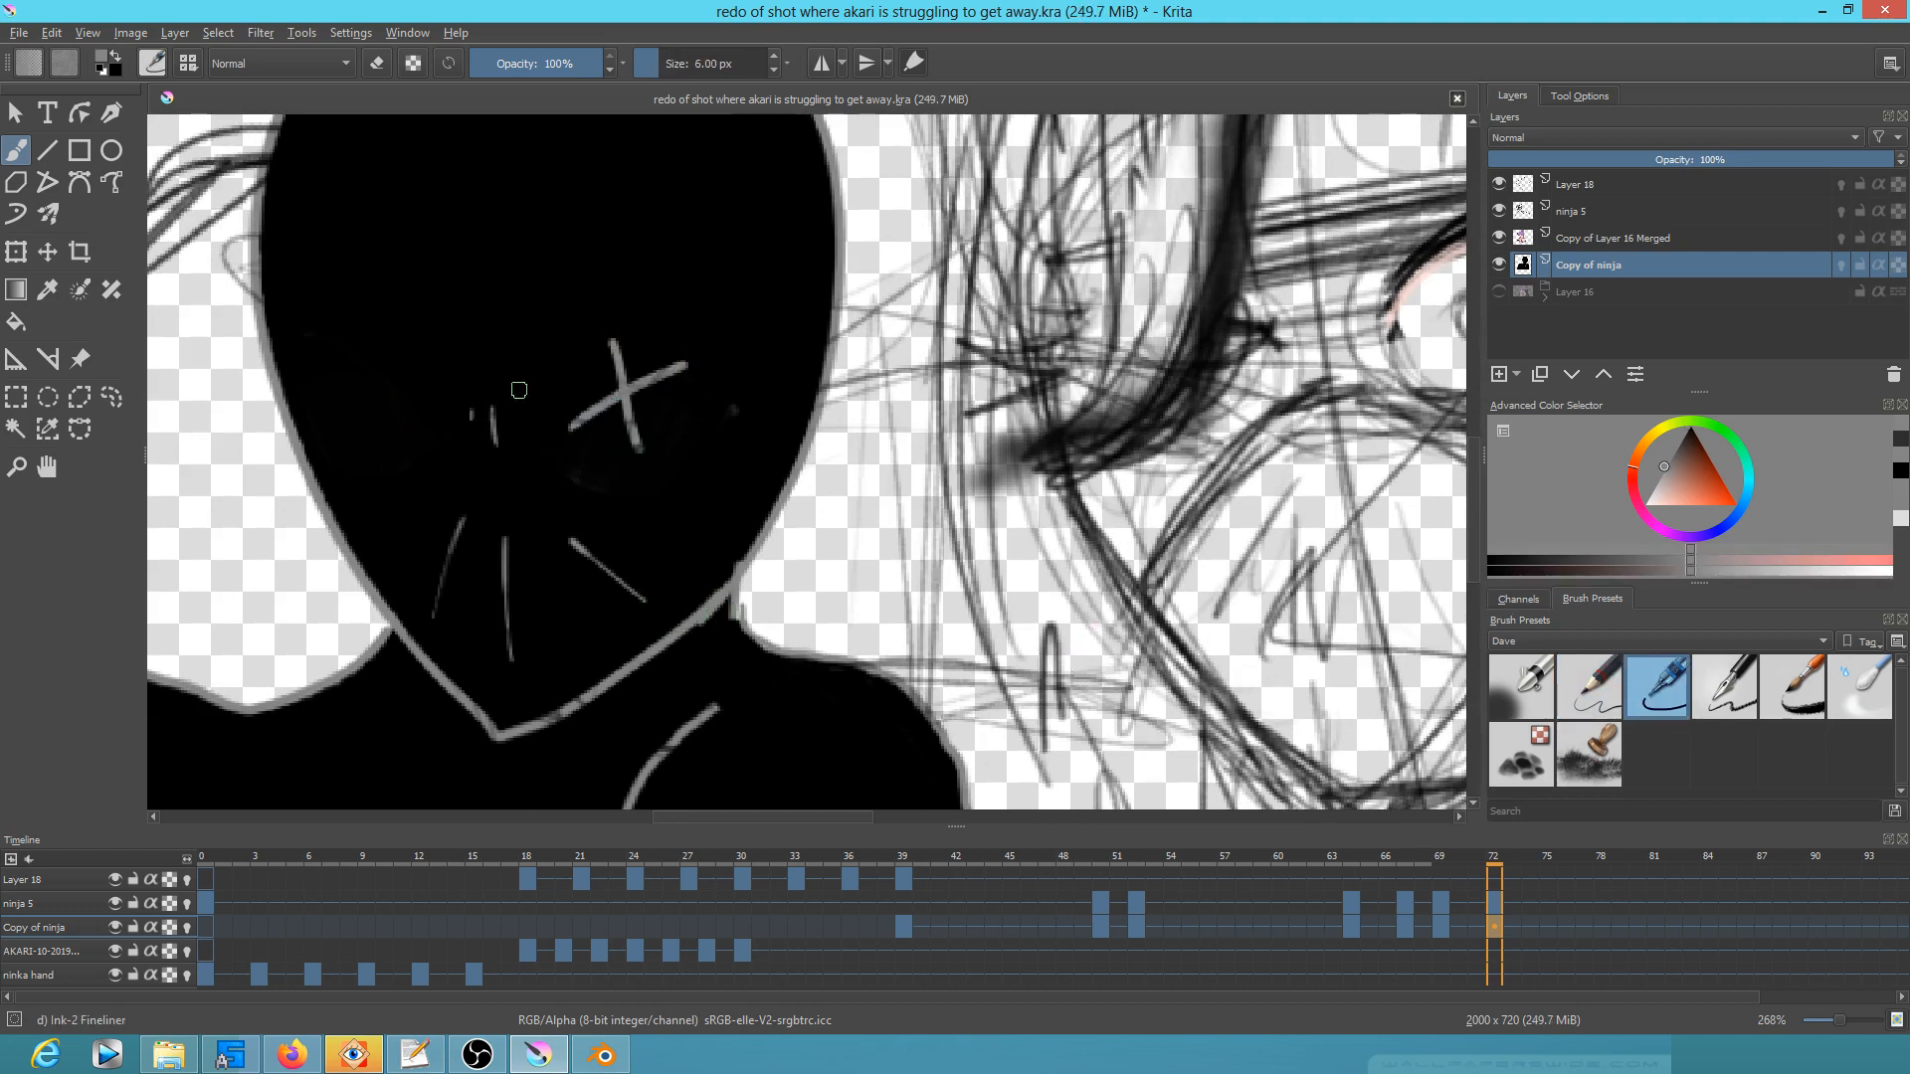
{"action": "mouse_move", "coordinate": [370, 362]}
{"action": "left_mouse_down"}
{"action": "mouse_move", "coordinate": [400, 459]}
{"action": "mouse_move", "coordinate": [440, 379]}
{"action": "left_mouse_up"}
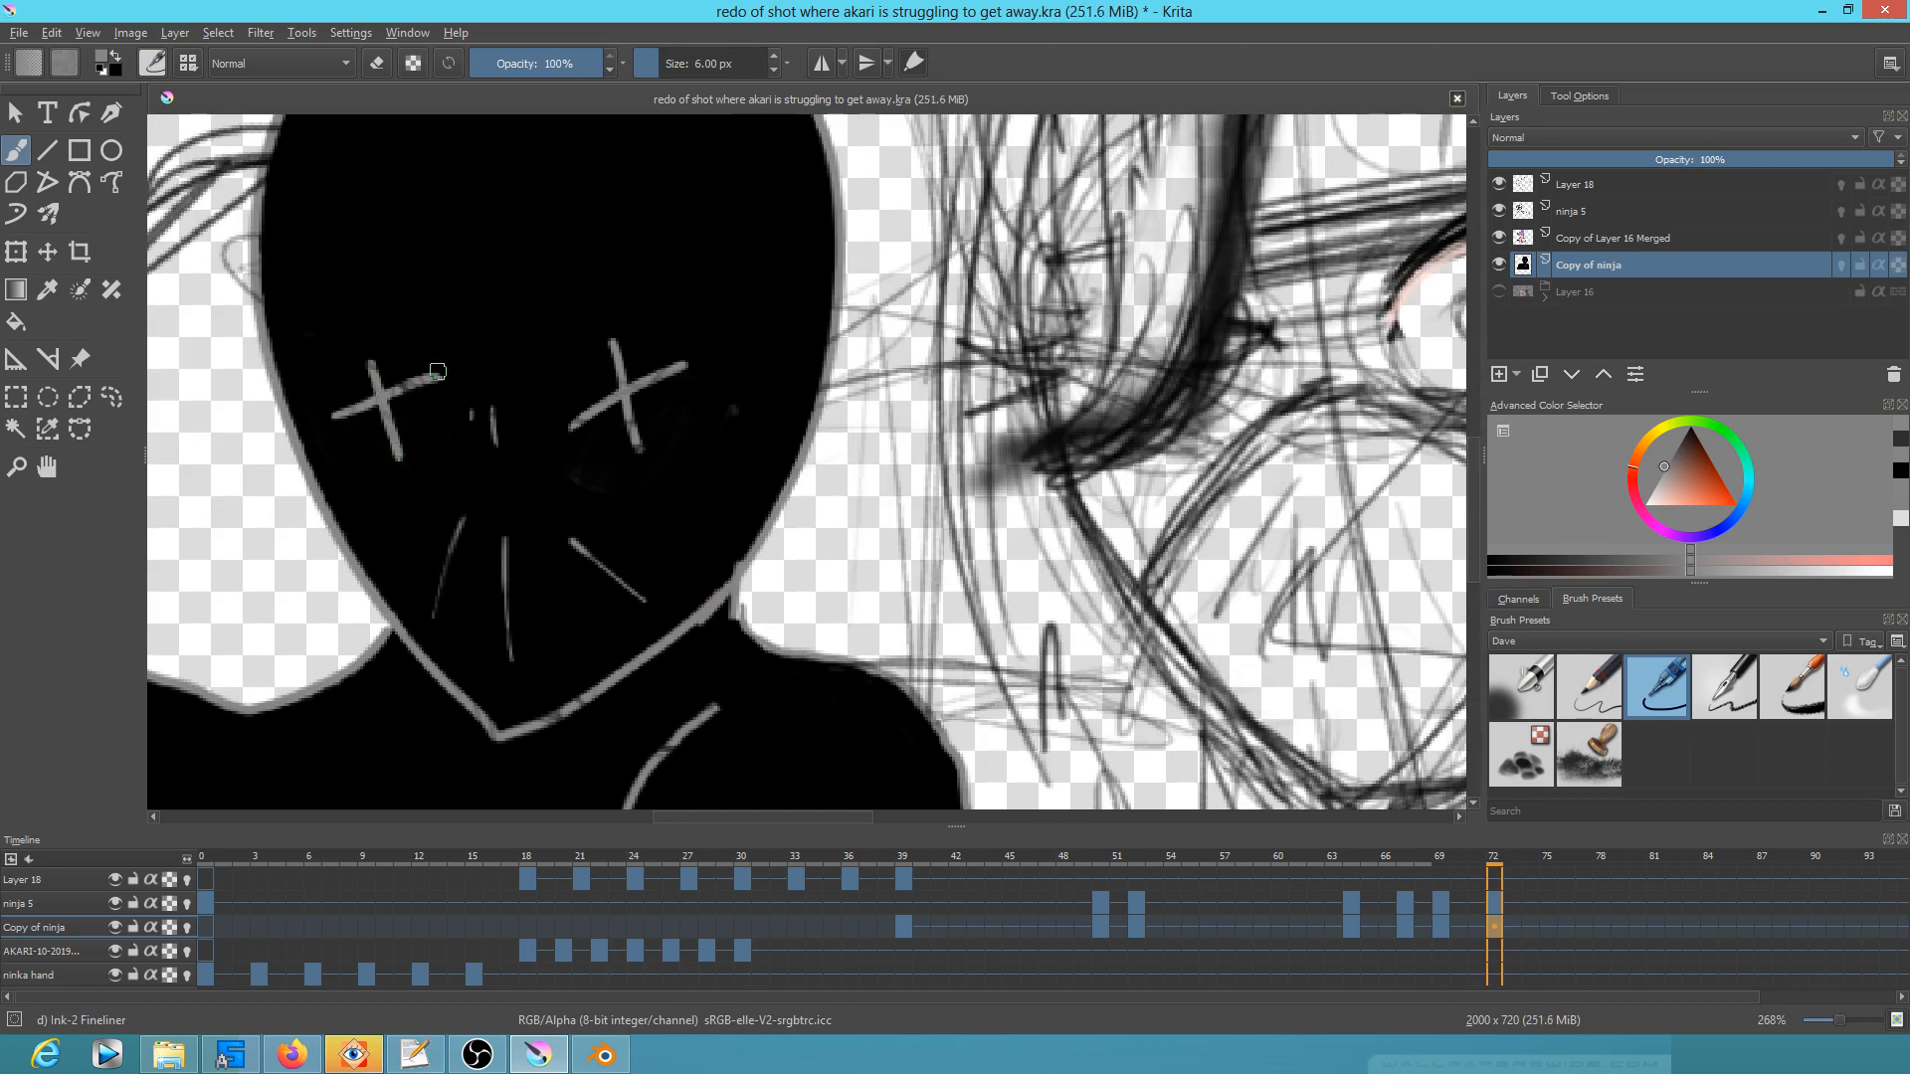
{"action": "key", "text": "ctrl+z"}
{"action": "key", "text": "ctrl+z"}
{"action": "left_click_drag", "start_coordinate": [405, 356], "coordinate": [396, 450]}
{"action": "left_click_drag", "start_coordinate": [356, 389], "coordinate": [438, 412]}
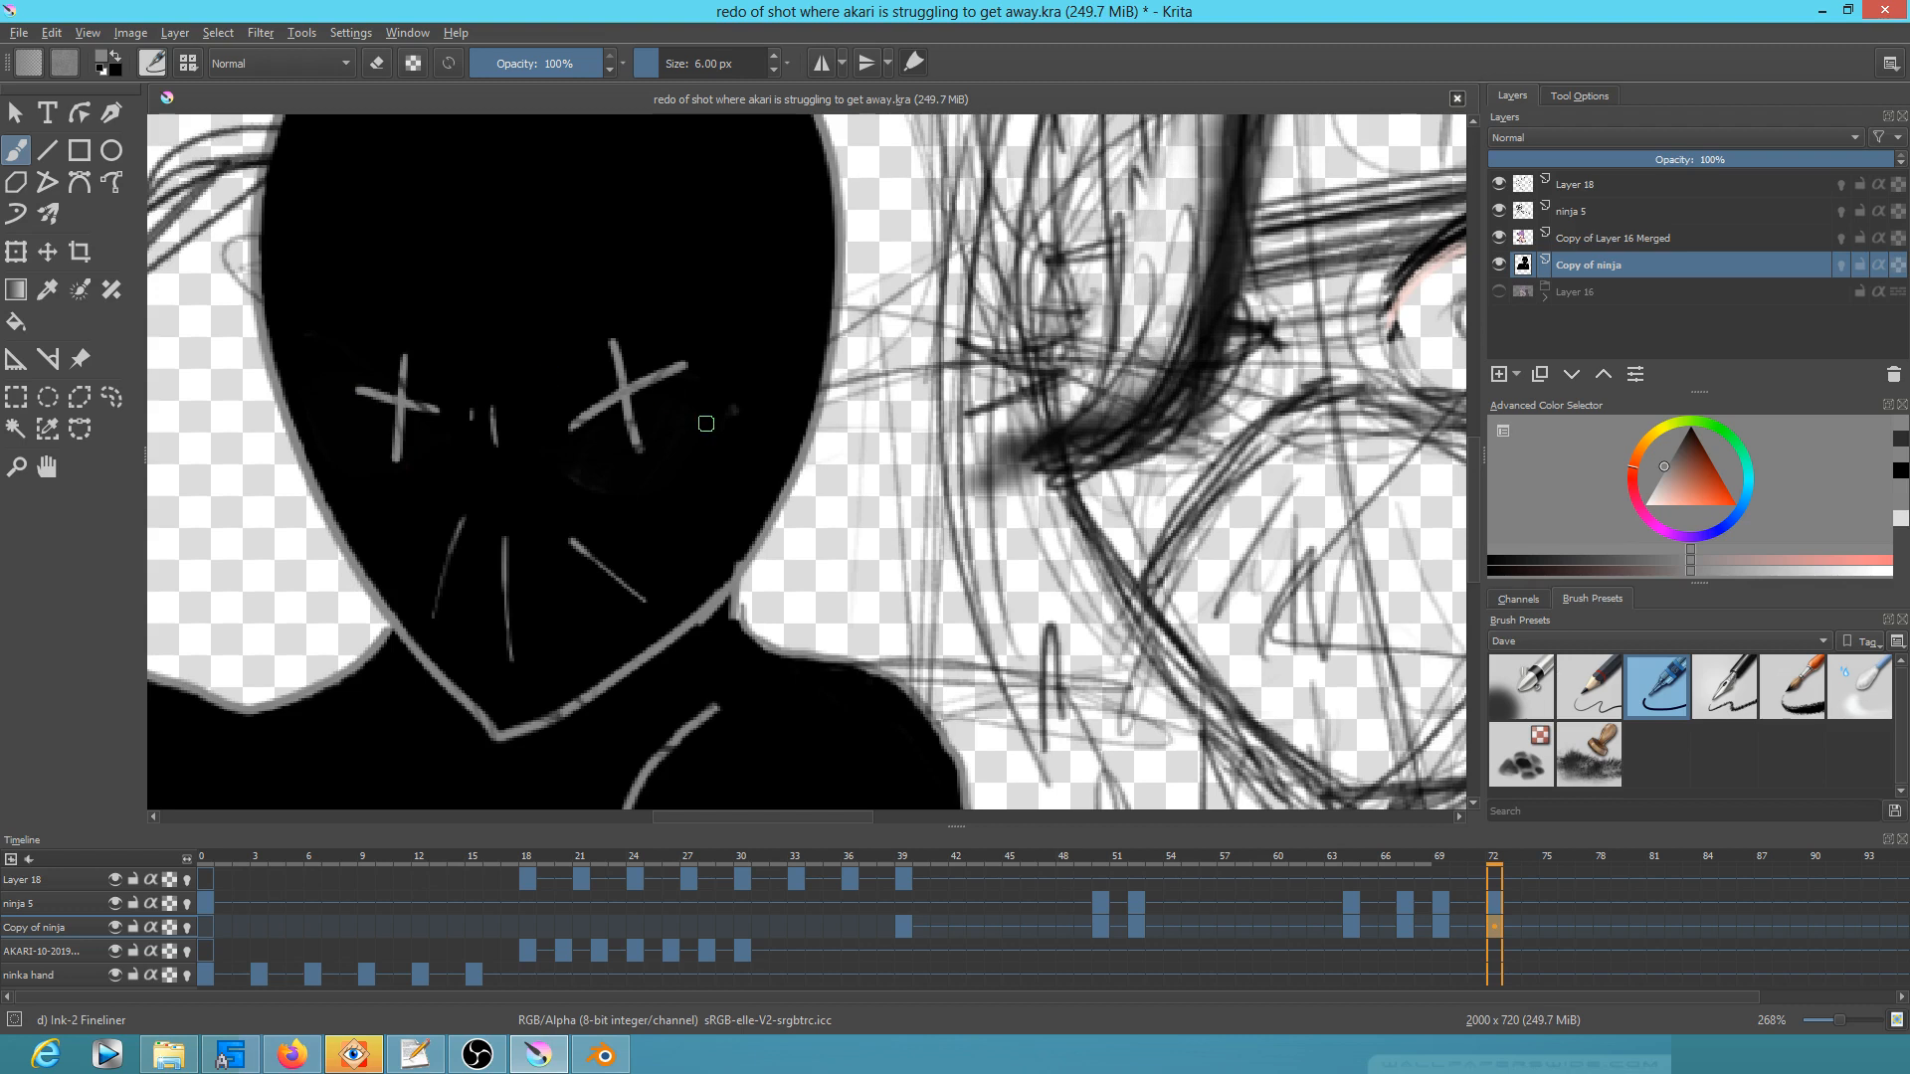
Step: On ninja 5 at frame 72, freehand-select the sketched ninja's iris and transform it inward toward his nose, after comparing with frame 69
{"action": "scroll", "coordinate": [987, 489], "scroll_direction": "down", "scroll_amount": 3}
{"action": "left_click_drag", "start_coordinate": [1163, 495], "coordinate": [1027, 488]}
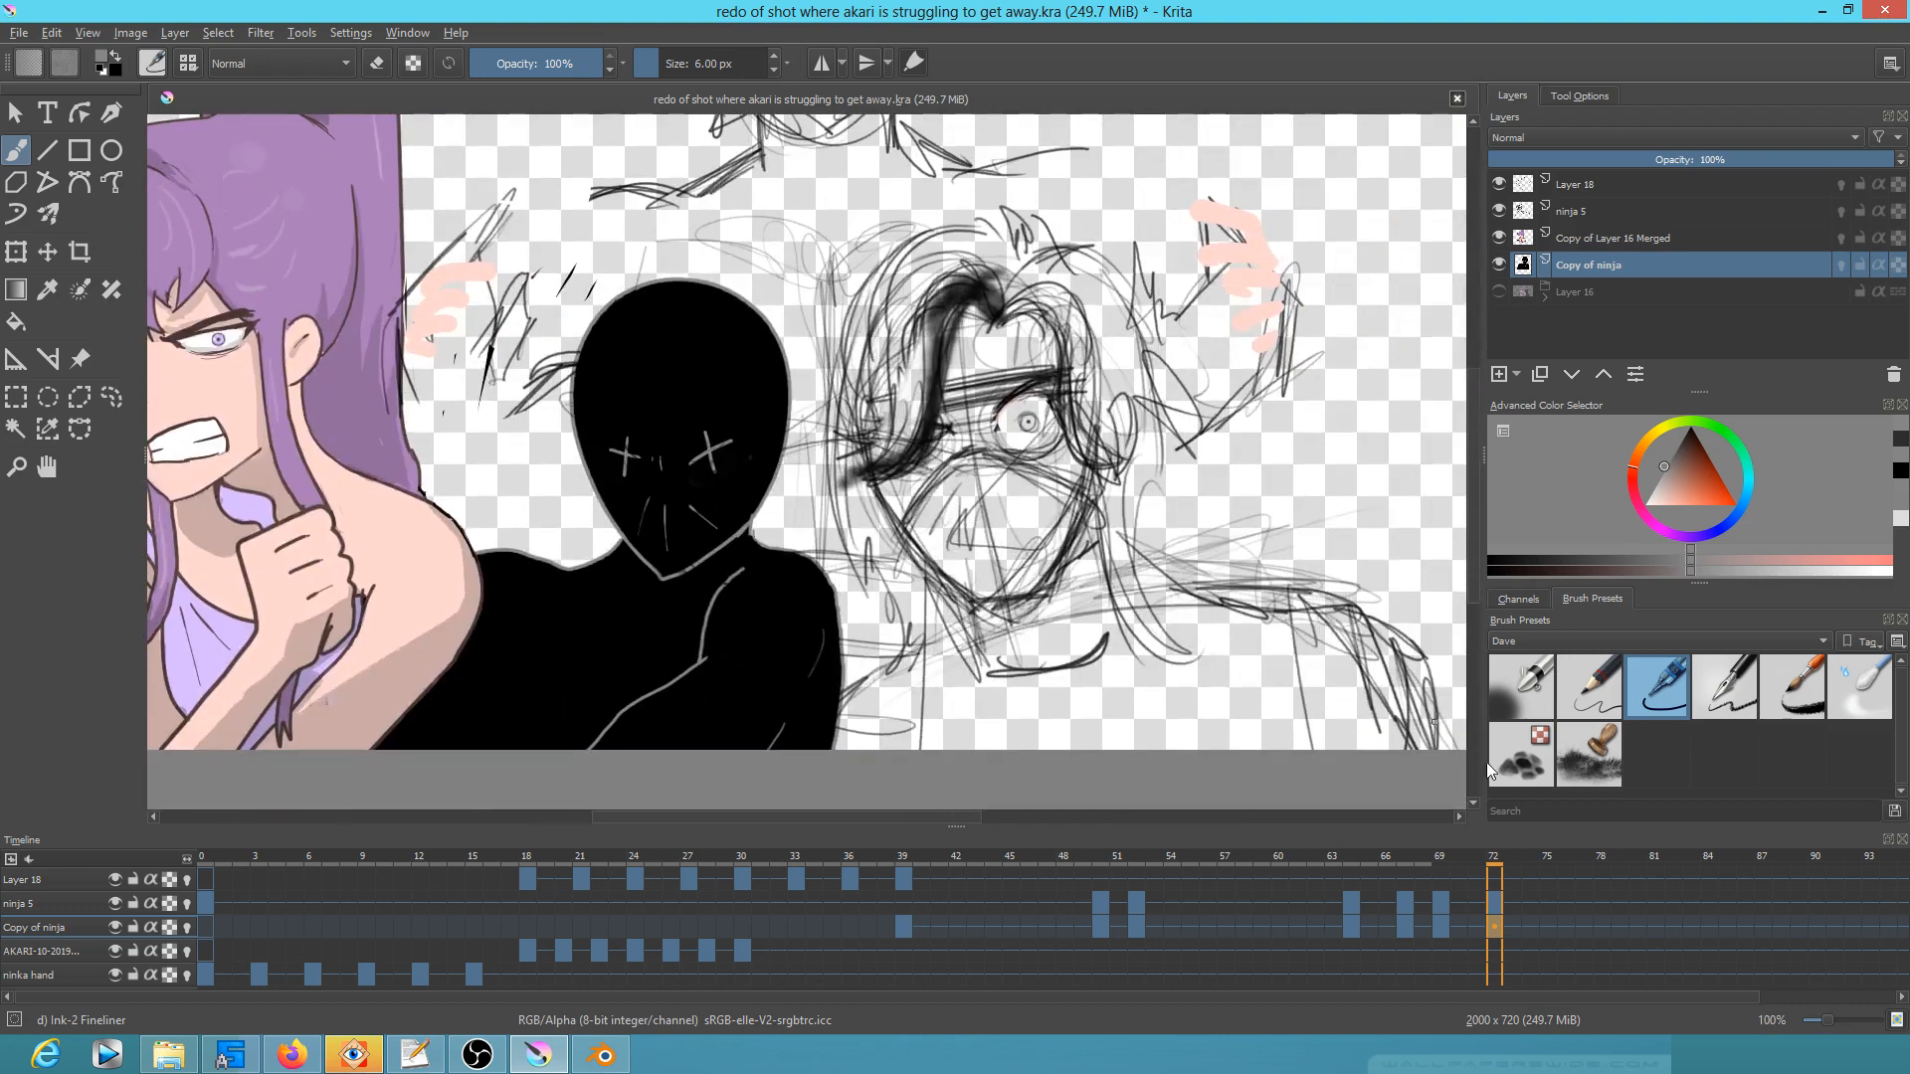
{"action": "left_click", "coordinate": [1438, 909]}
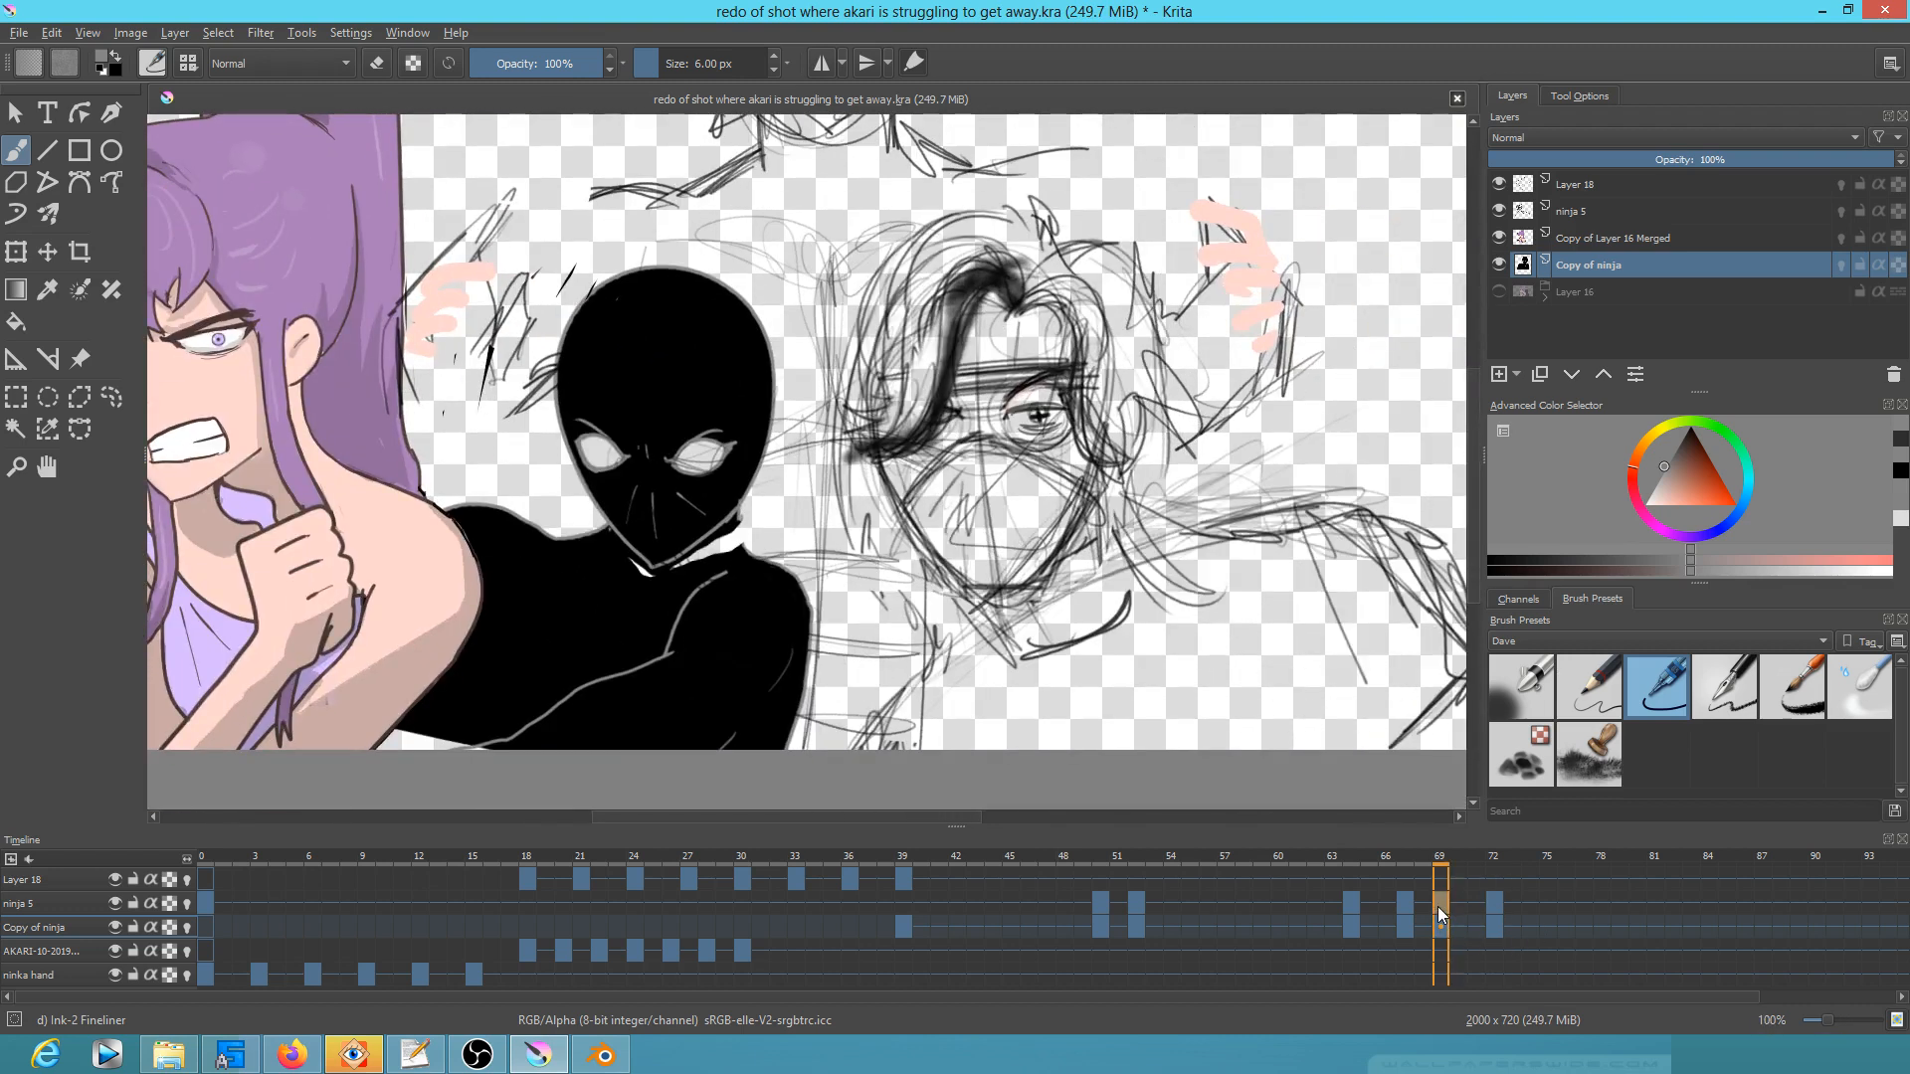
{"action": "left_click", "coordinate": [1495, 912]}
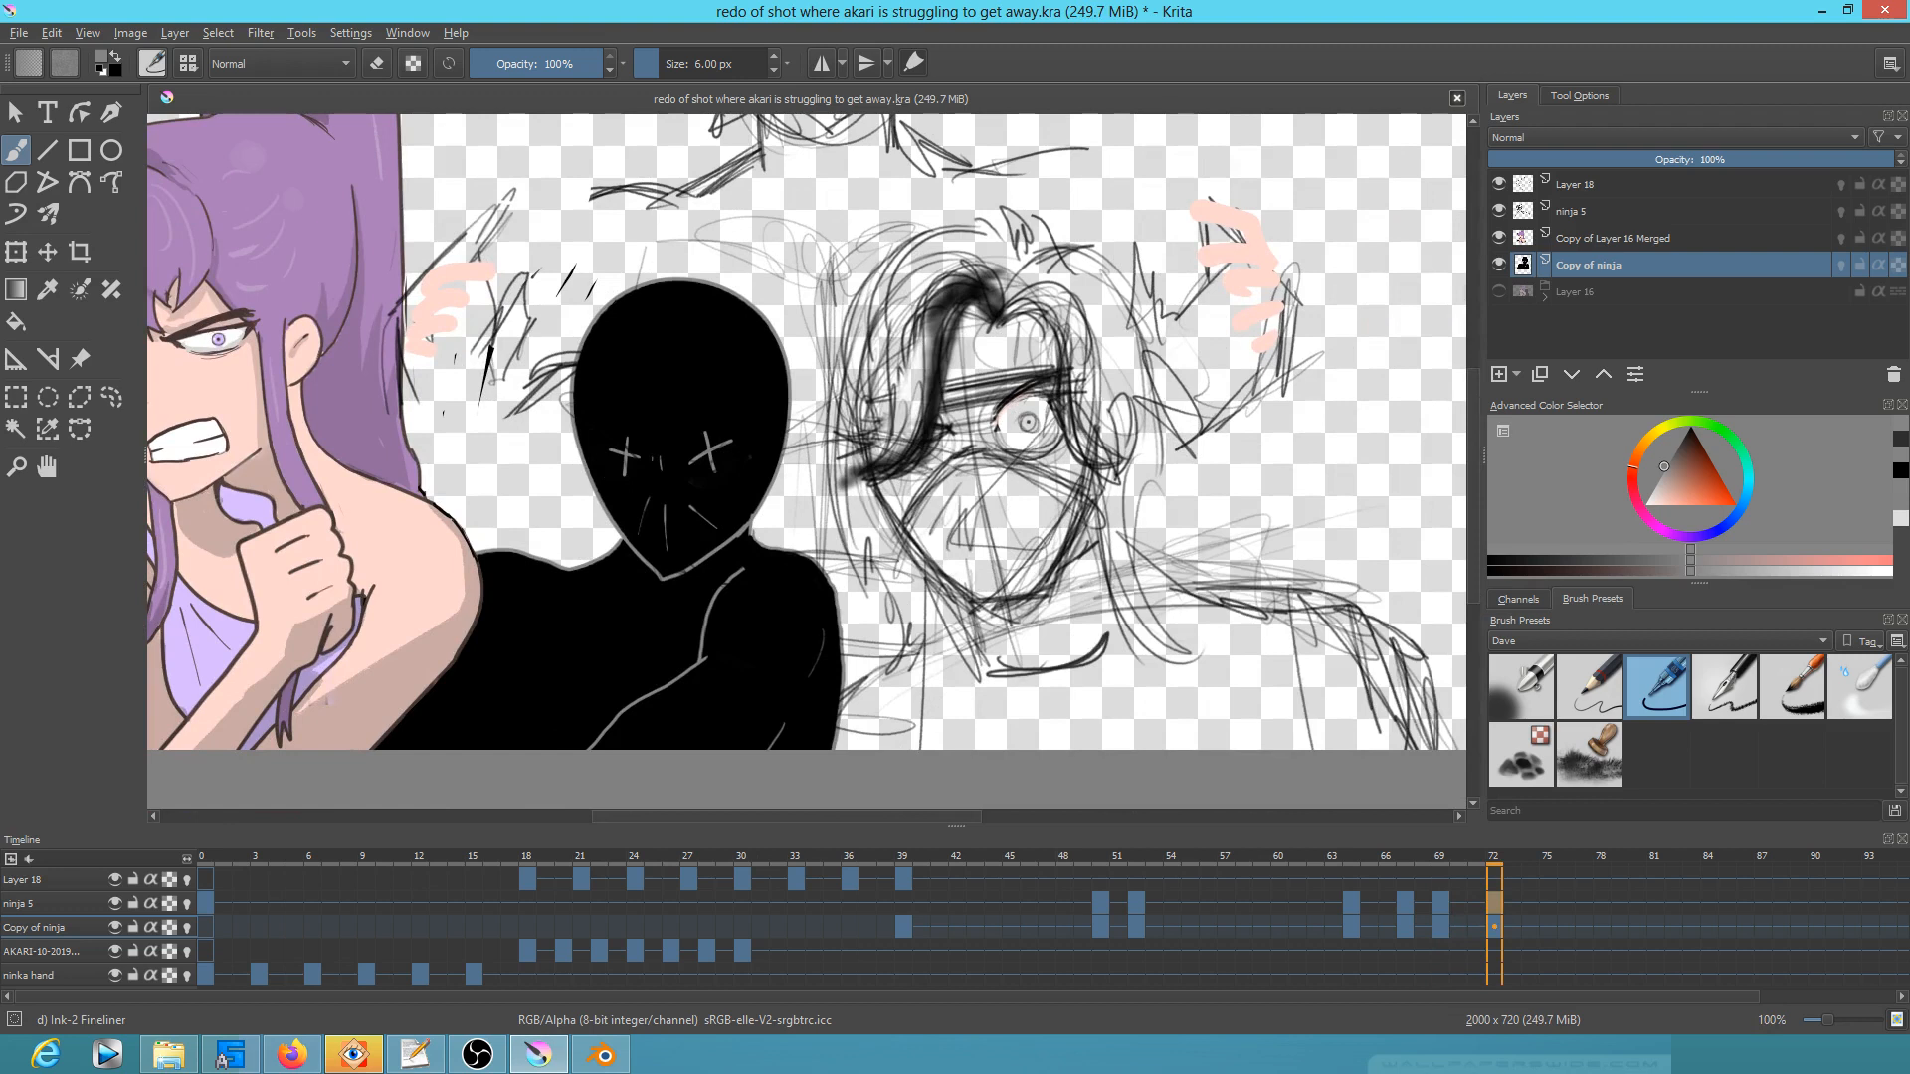
{"action": "scroll", "coordinate": [981, 453], "scroll_direction": "up", "scroll_amount": 3}
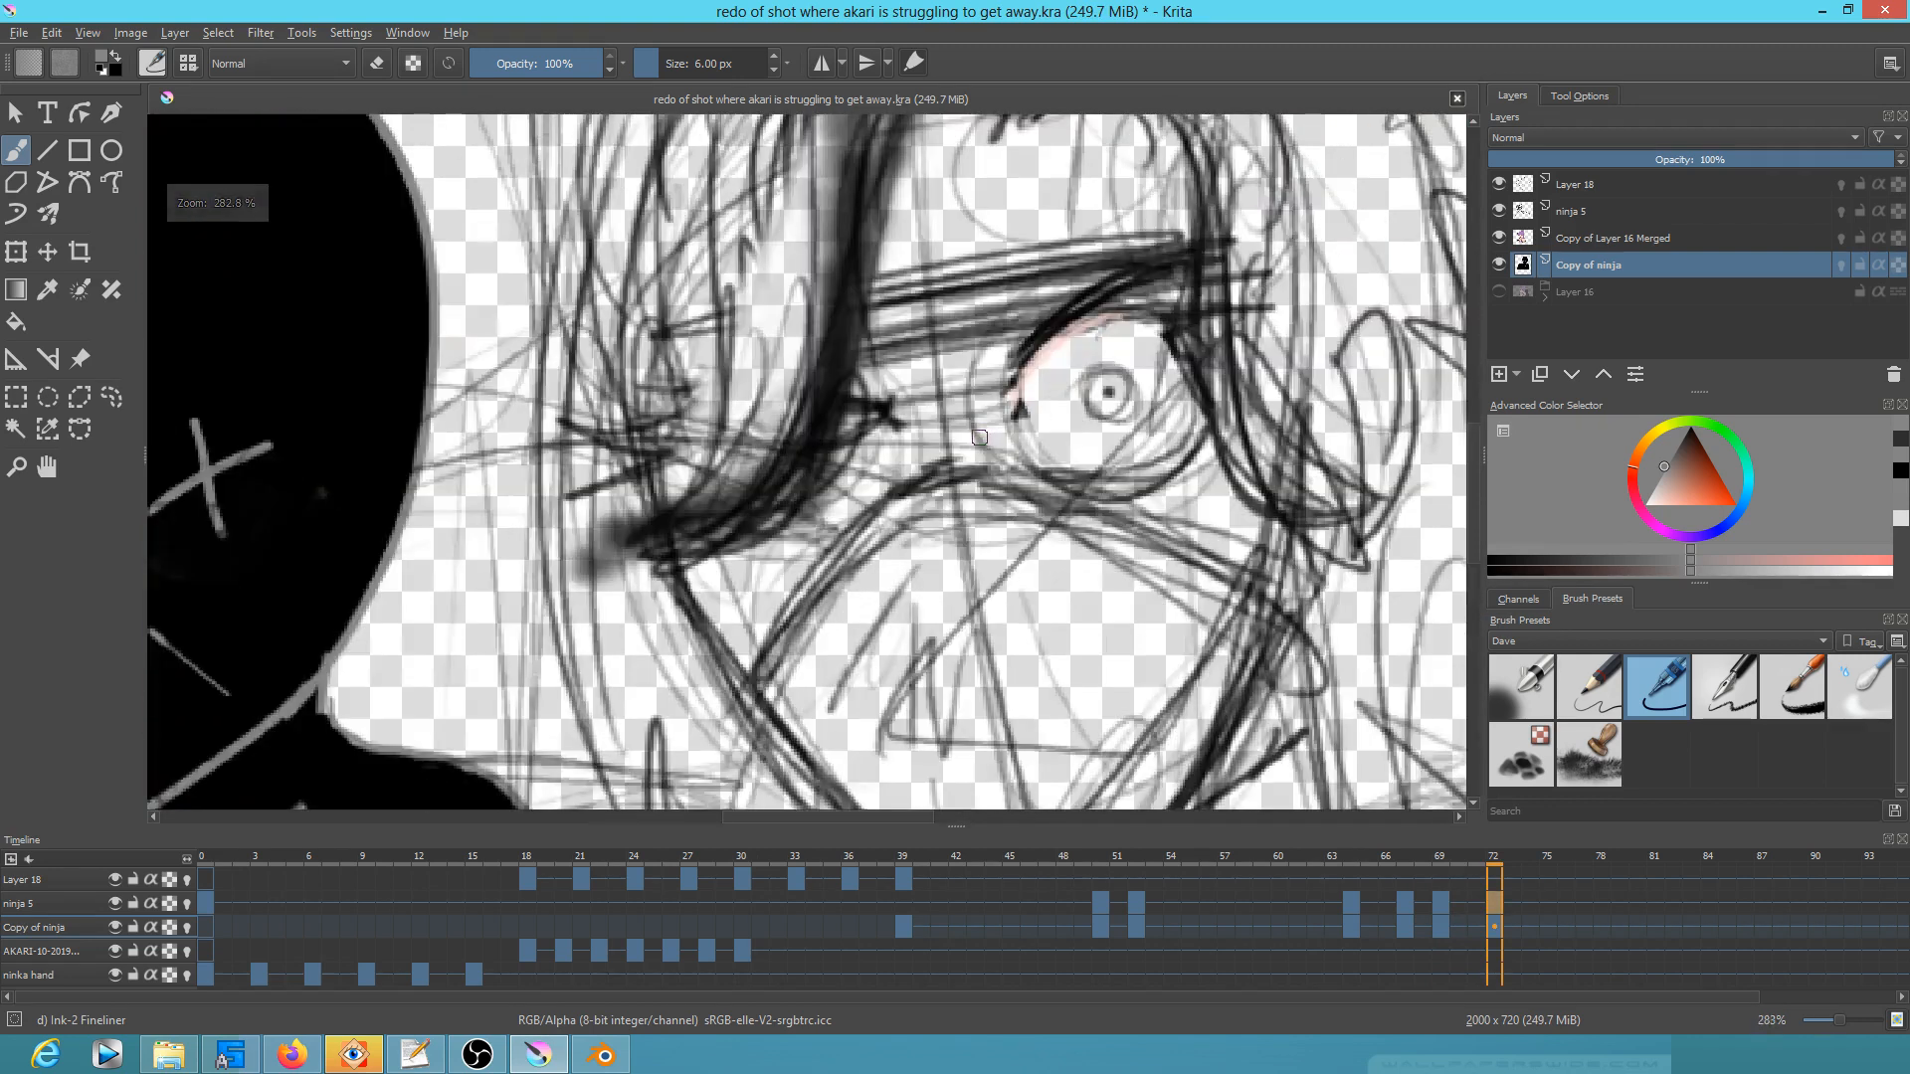
{"action": "left_click", "coordinate": [56, 913]}
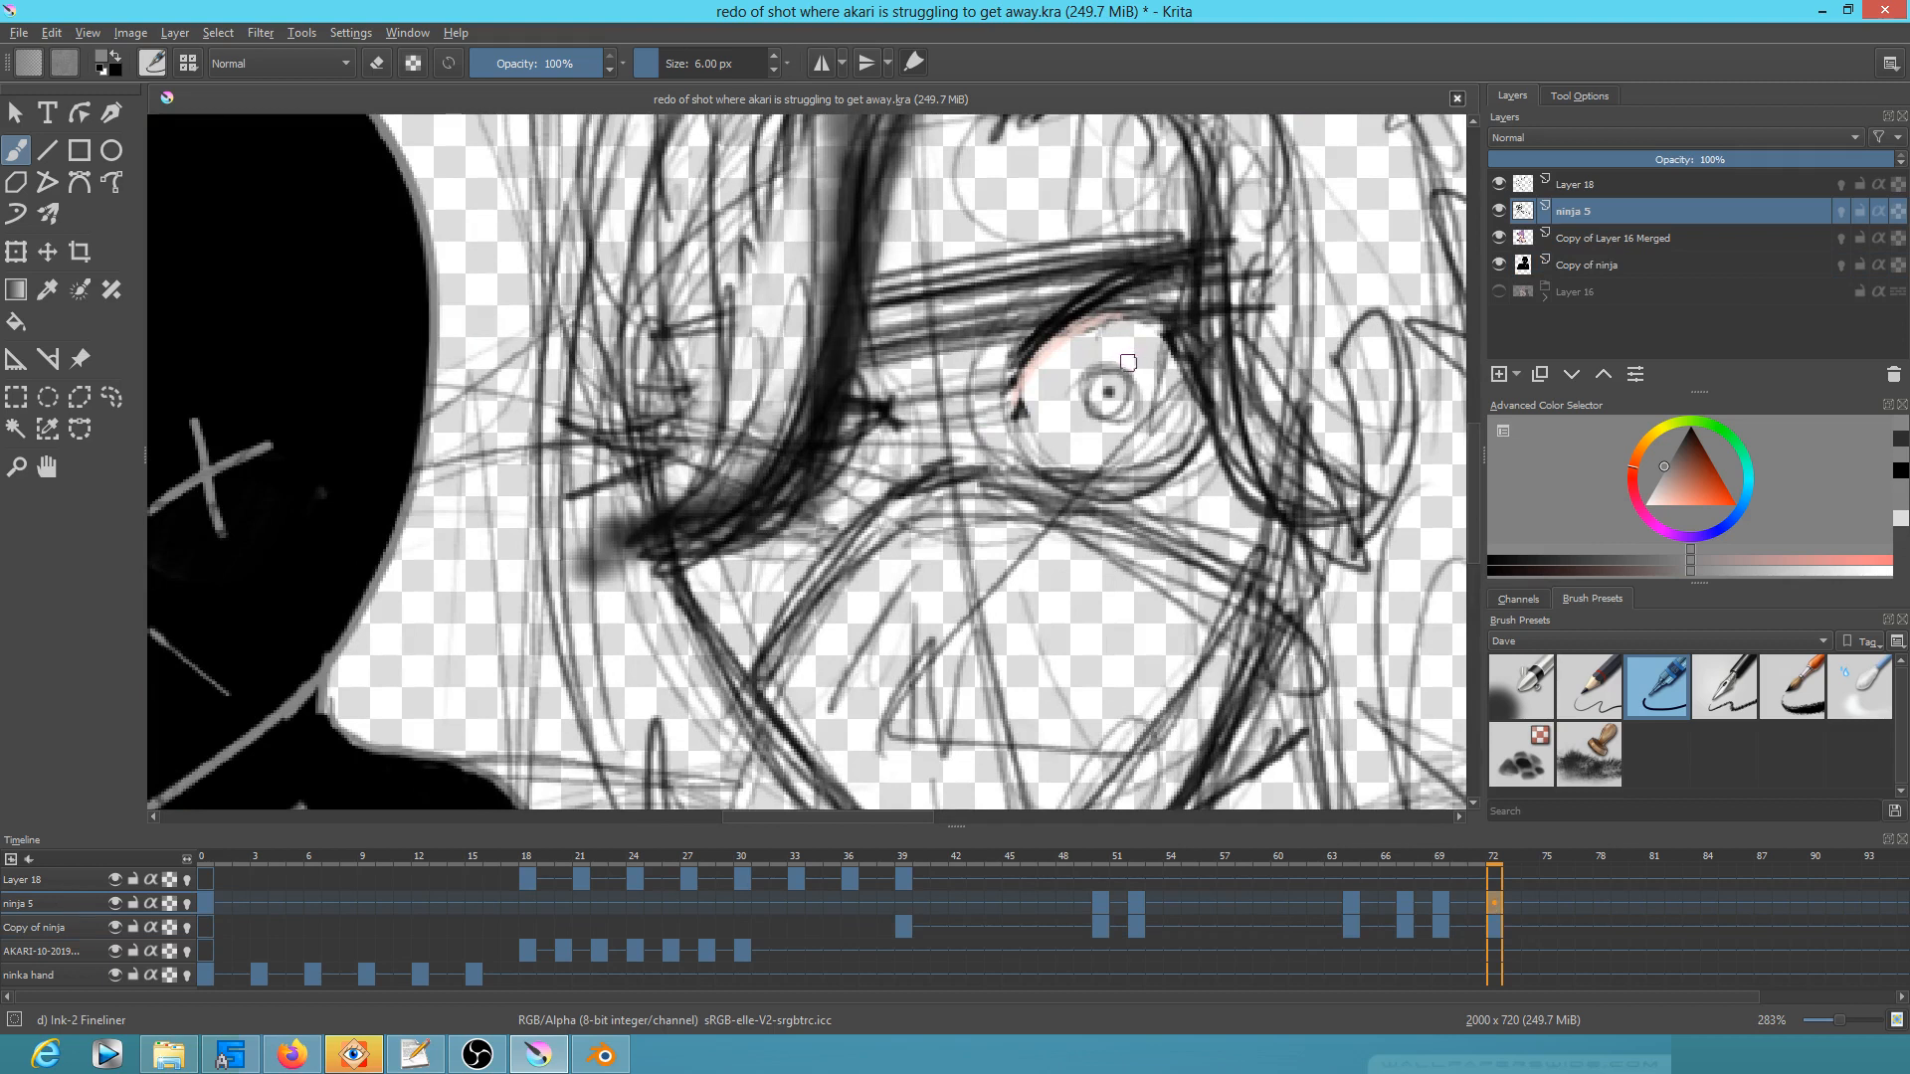
{"action": "key", "text": "l"}
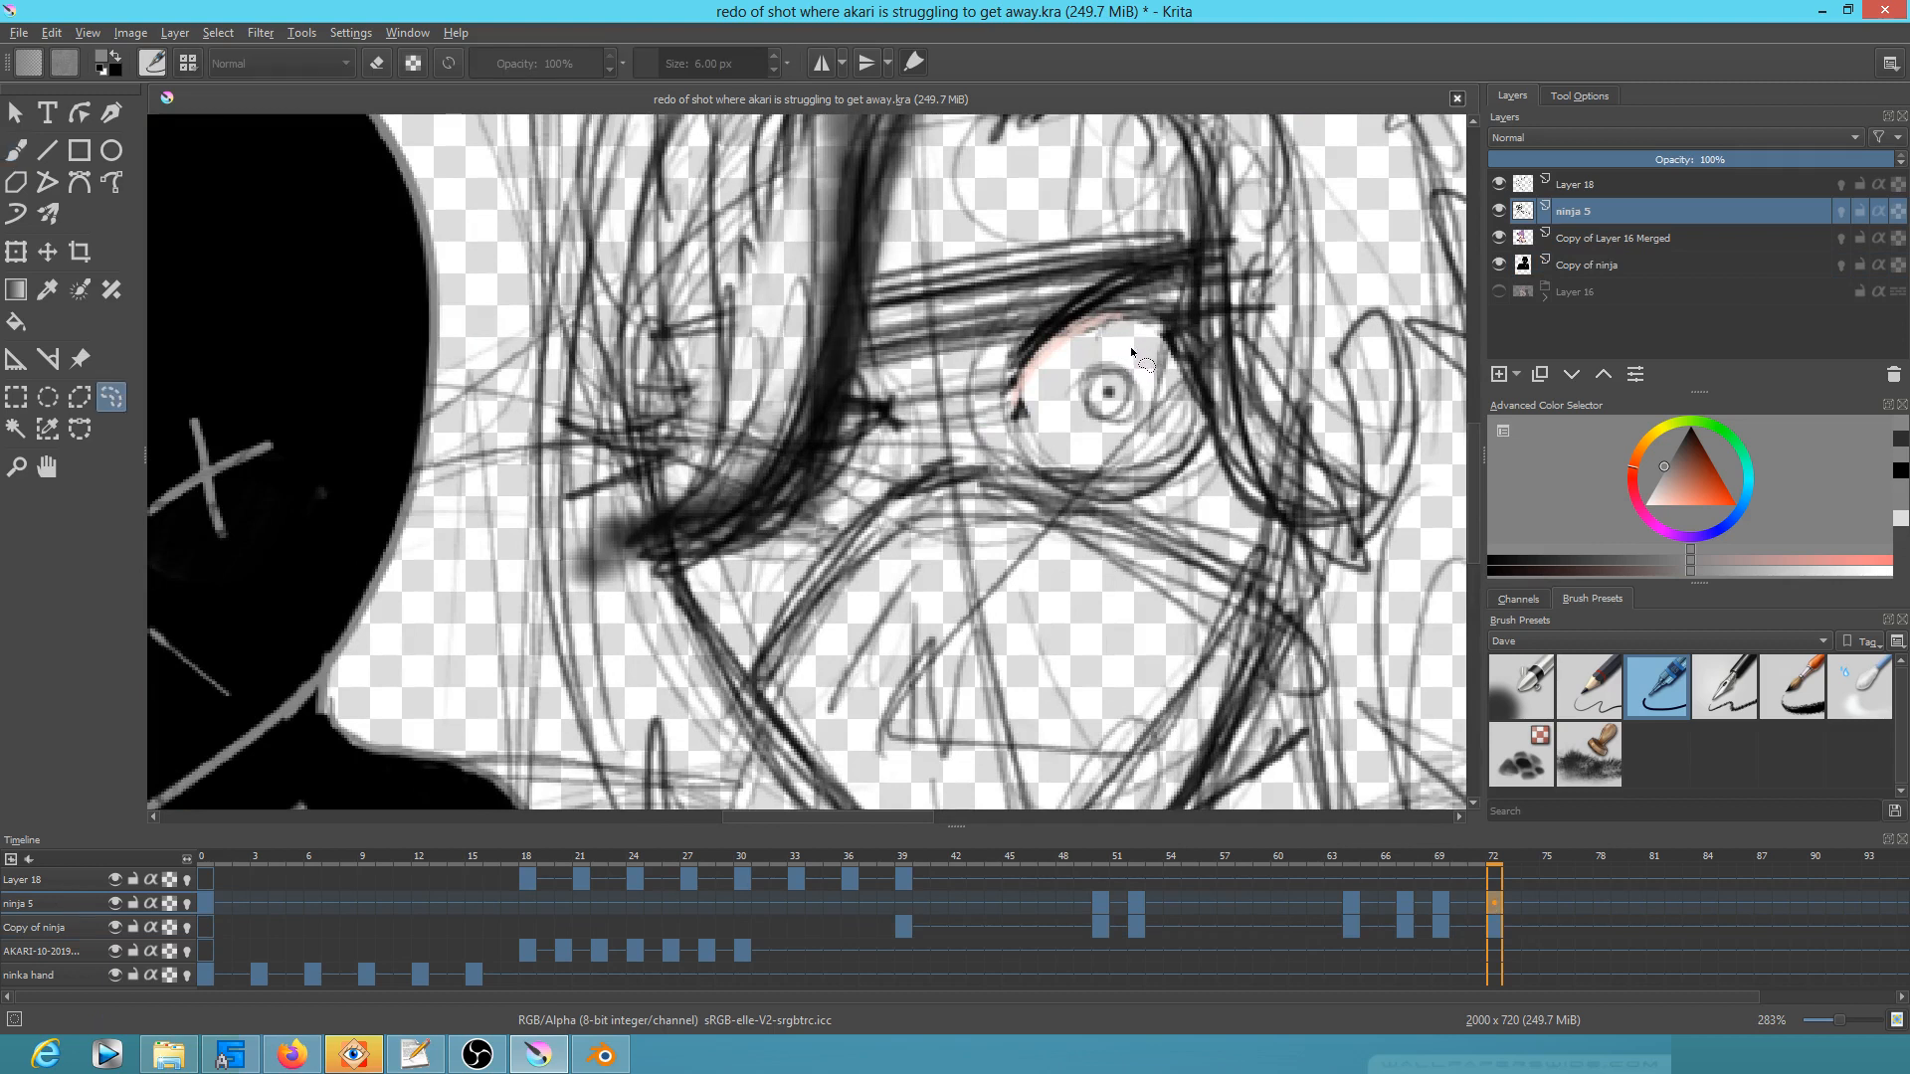
{"action": "mouse_move", "coordinate": [1121, 322]}
{"action": "left_mouse_down"}
{"action": "mouse_move", "coordinate": [1032, 404]}
{"action": "mouse_move", "coordinate": [1071, 459]}
{"action": "mouse_move", "coordinate": [1141, 465]}
{"action": "mouse_move", "coordinate": [1188, 425]}
{"action": "mouse_move", "coordinate": [1177, 316]}
{"action": "left_mouse_up"}
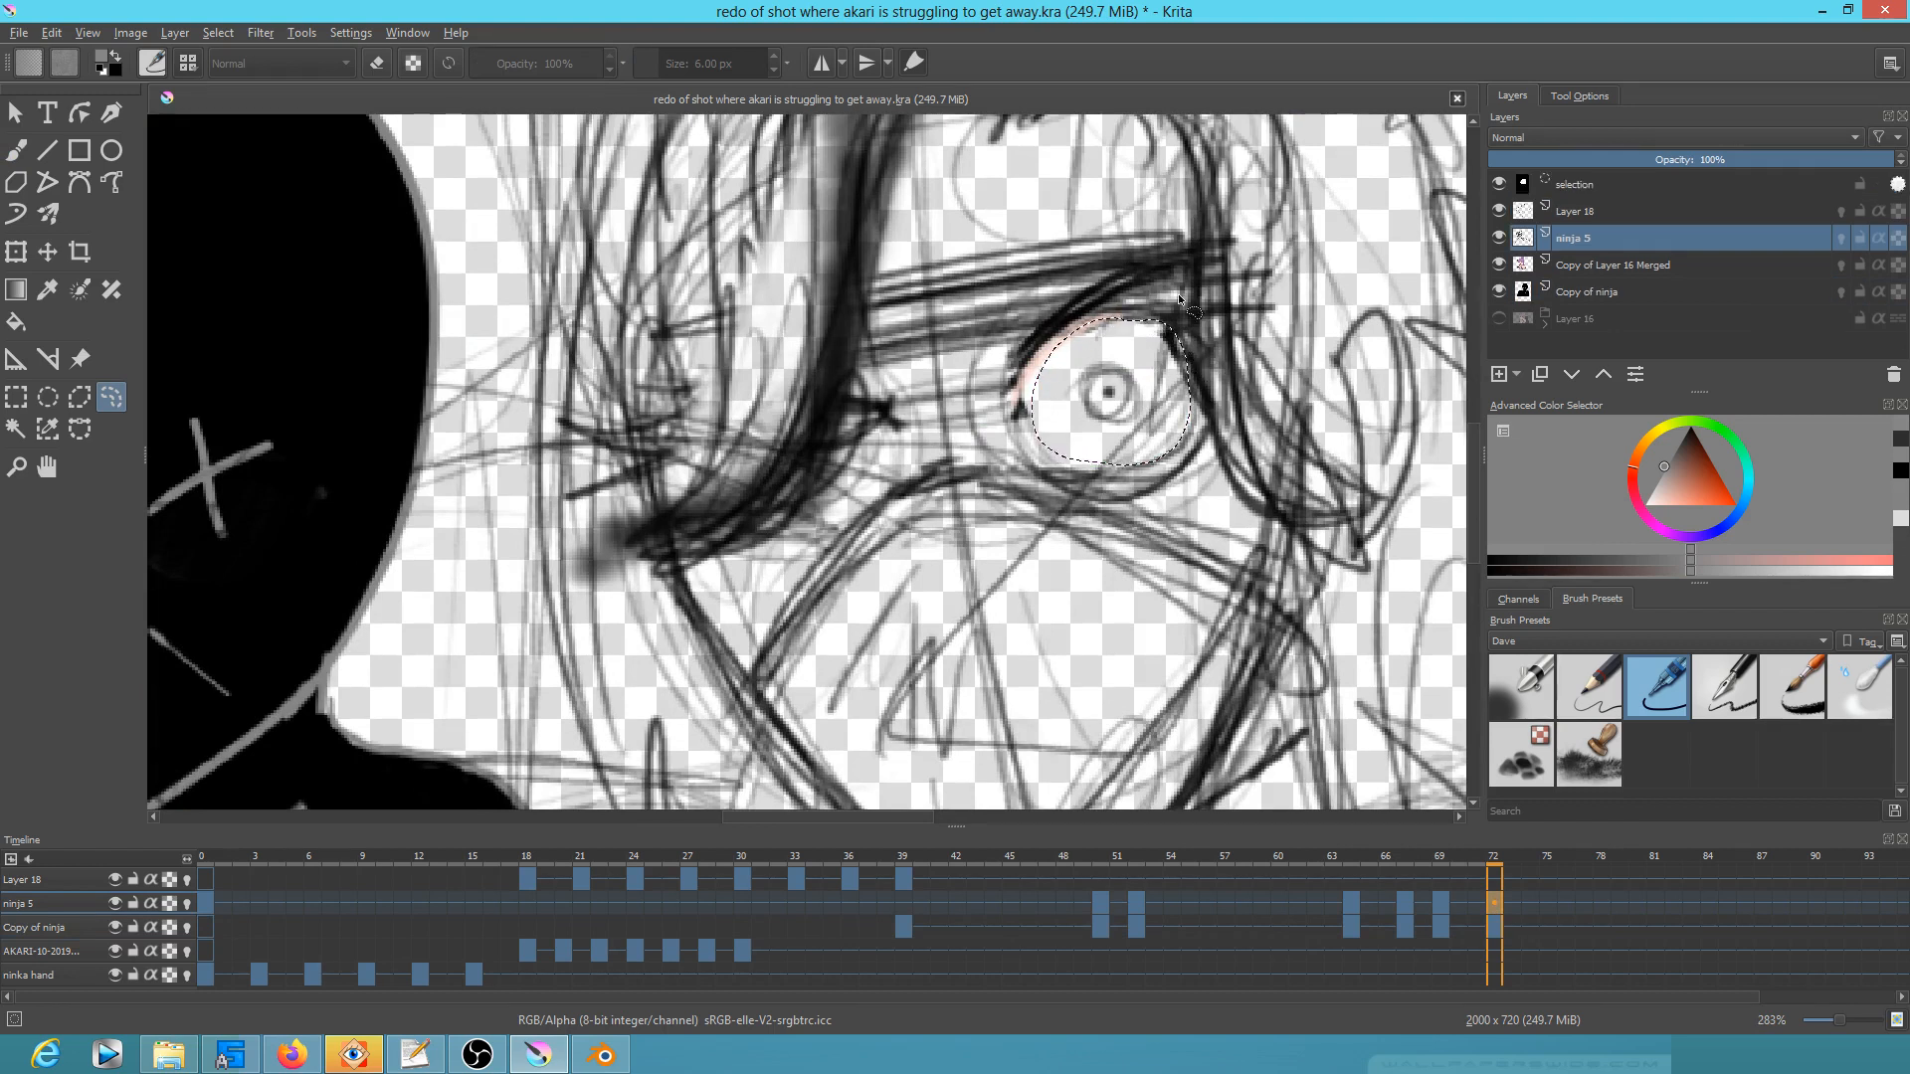
{"action": "key", "text": "ctrl+t"}
{"action": "left_click_drag", "start_coordinate": [1098, 414], "coordinate": [1063, 419]}
{"action": "key", "text": "Return"}
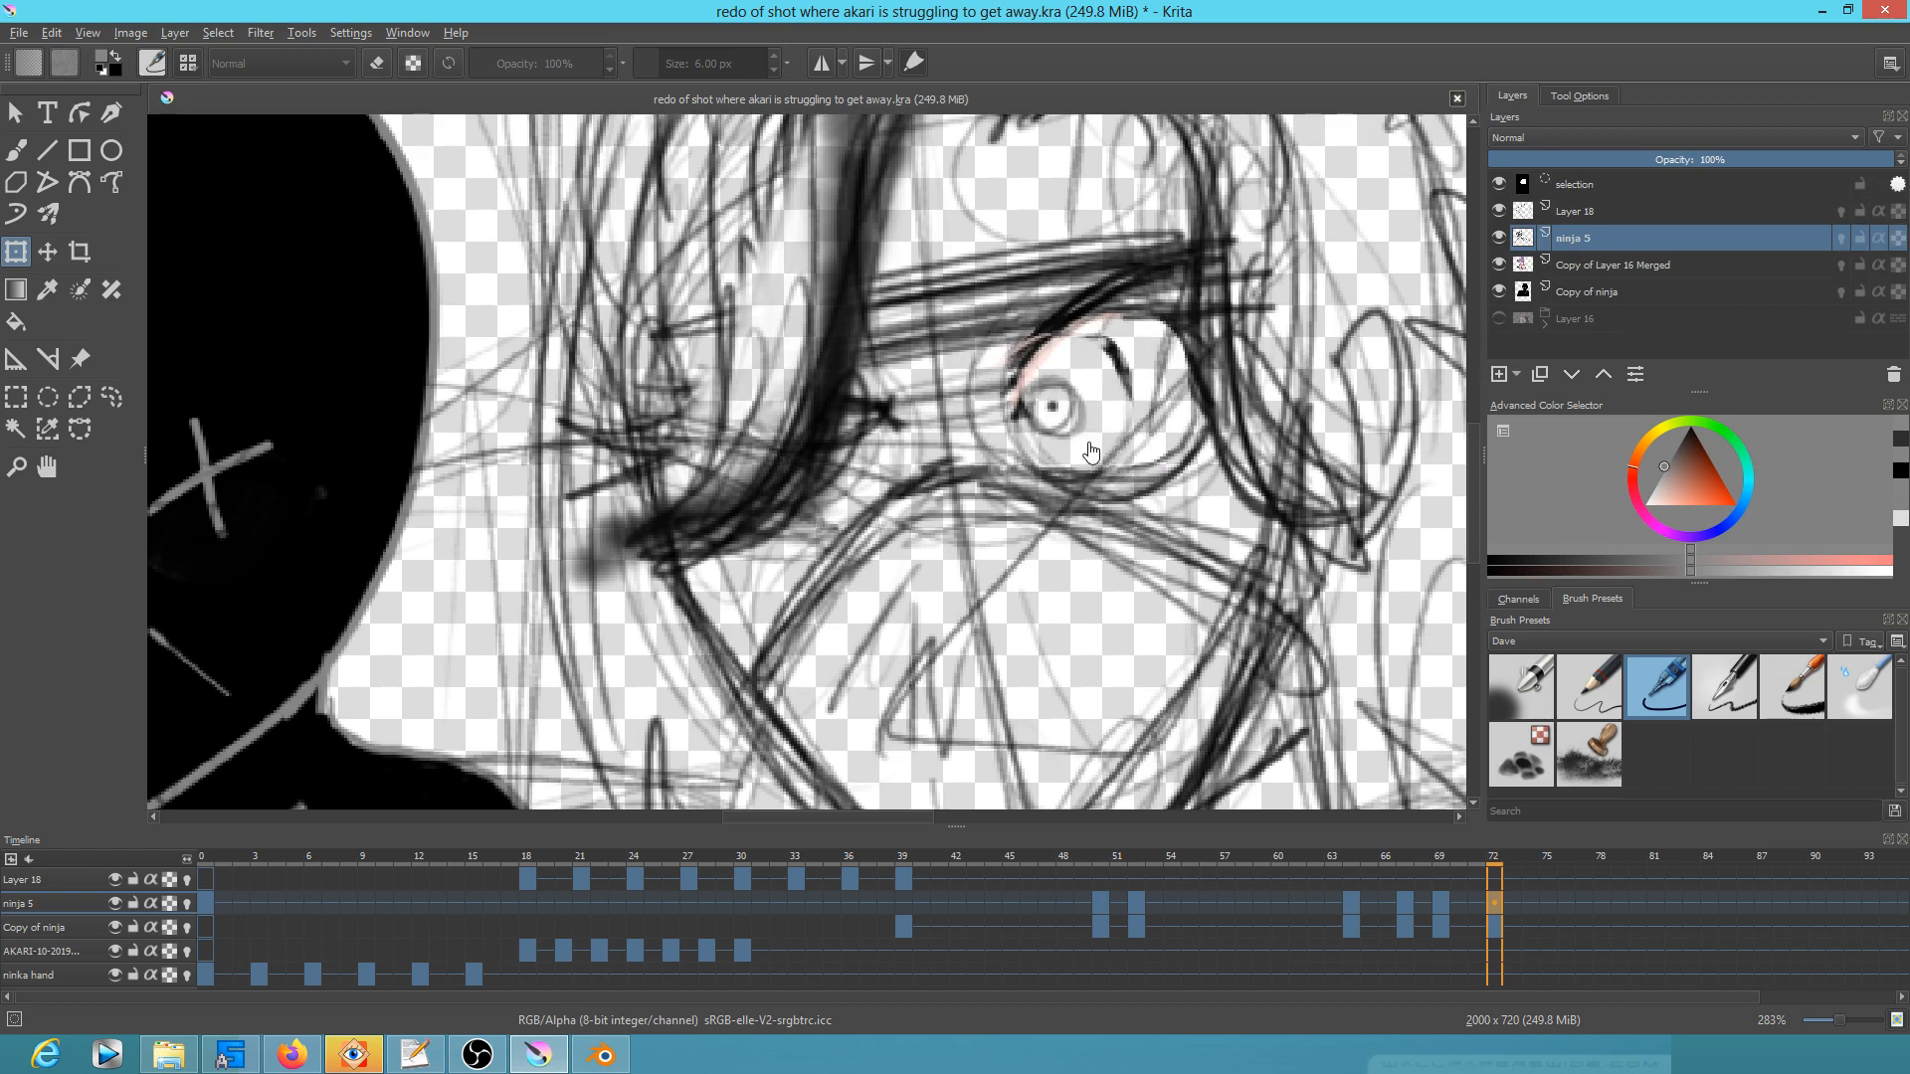
{"action": "key", "text": "ctrl+shift+a"}
Step: Erase the stray dark eyelid marks displaced into the white of the sketched ninja's eye
{"action": "key", "text": "b"}
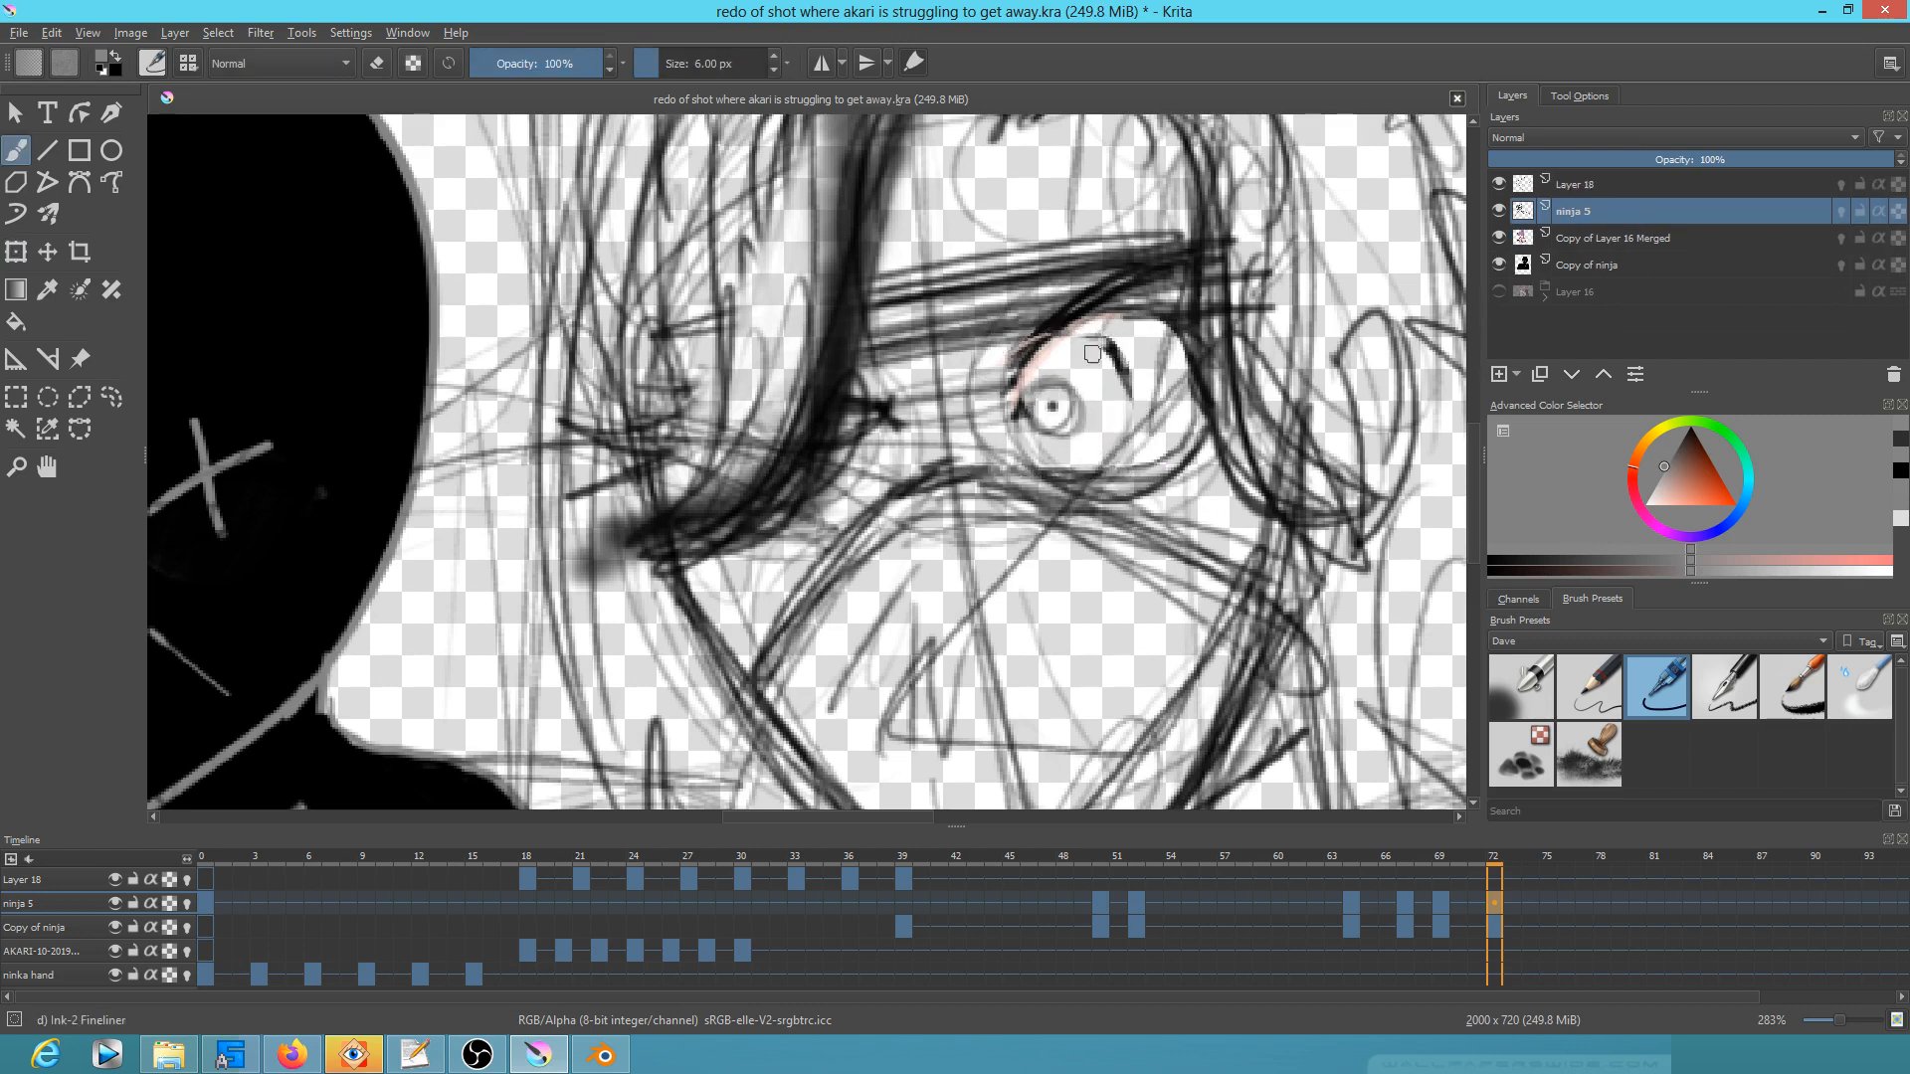
{"action": "mouse_move", "coordinate": [1111, 345]}
{"action": "left_mouse_down"}
{"action": "mouse_move", "coordinate": [1141, 343]}
{"action": "mouse_move", "coordinate": [1122, 326]}
{"action": "left_mouse_up"}
{"action": "key", "text": "e"}
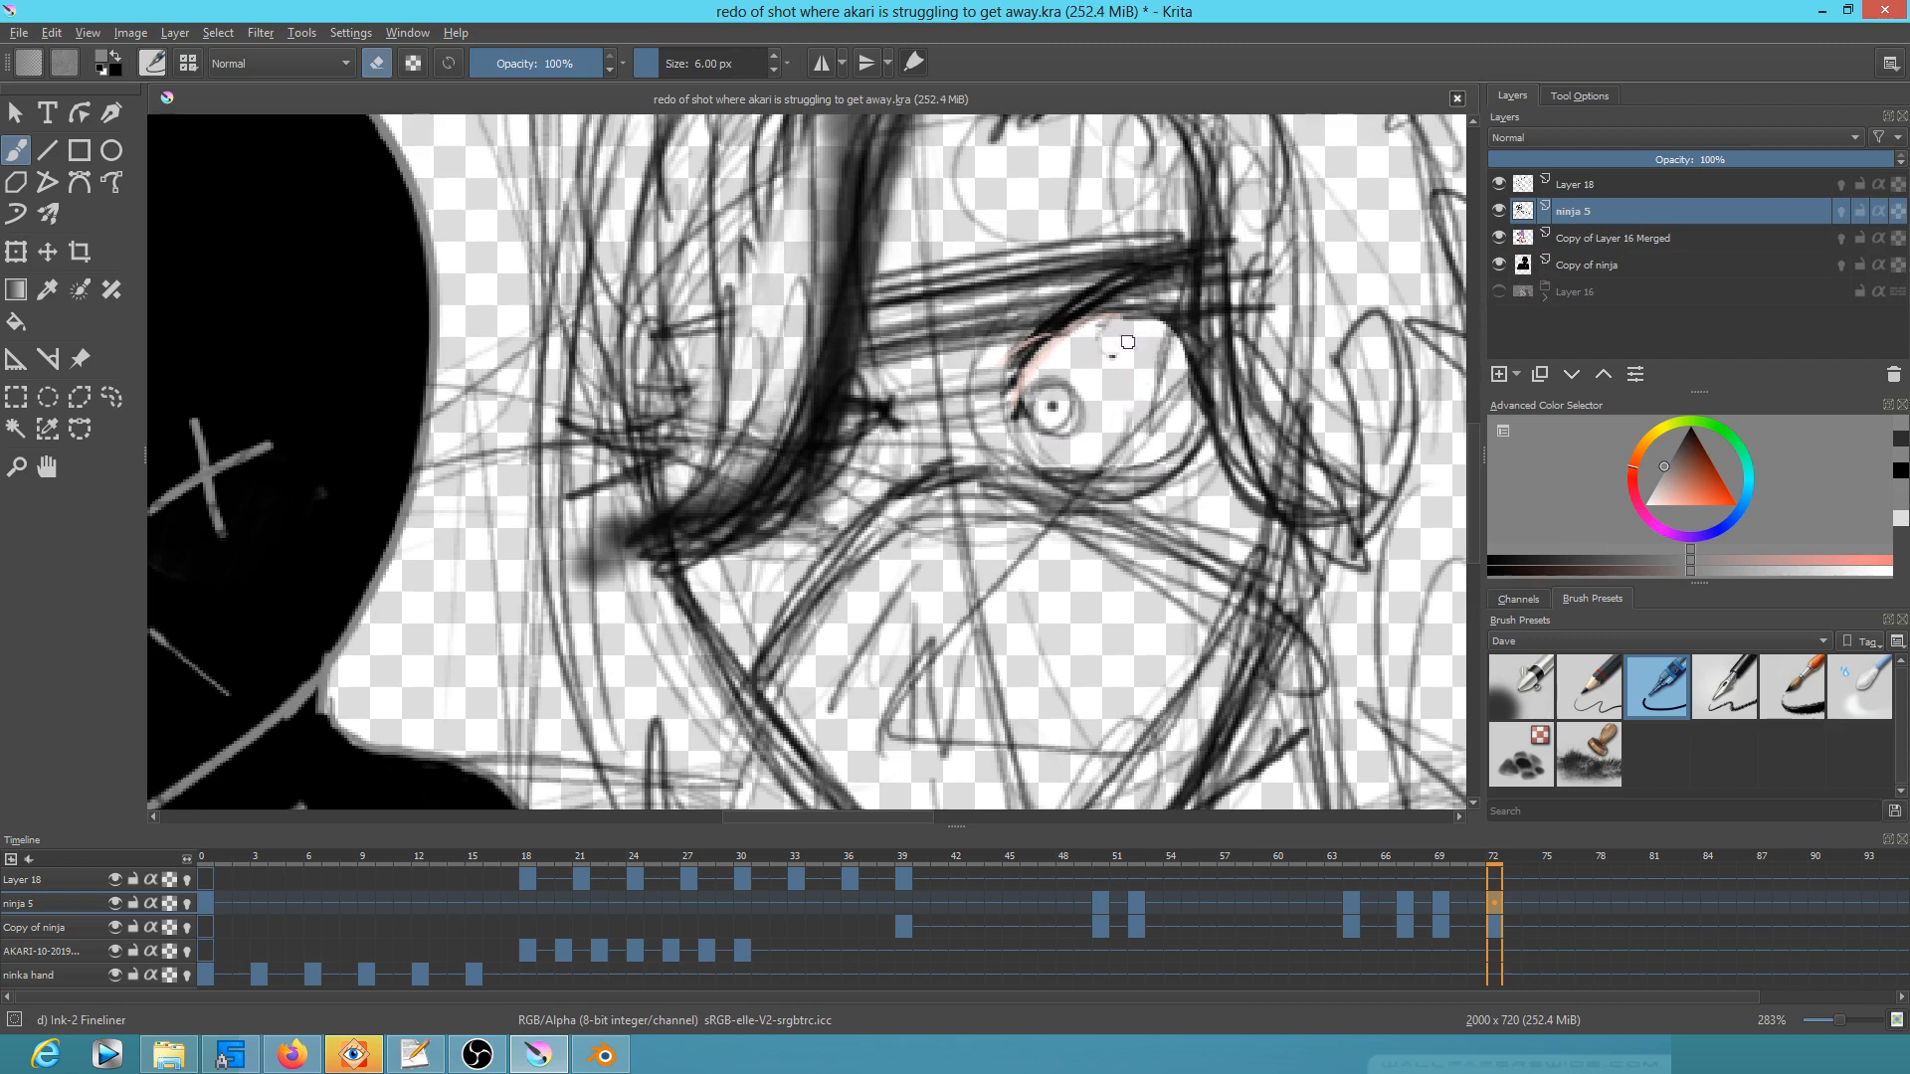
{"action": "scroll", "coordinate": [1134, 328], "scroll_direction": "down", "scroll_amount": 5}
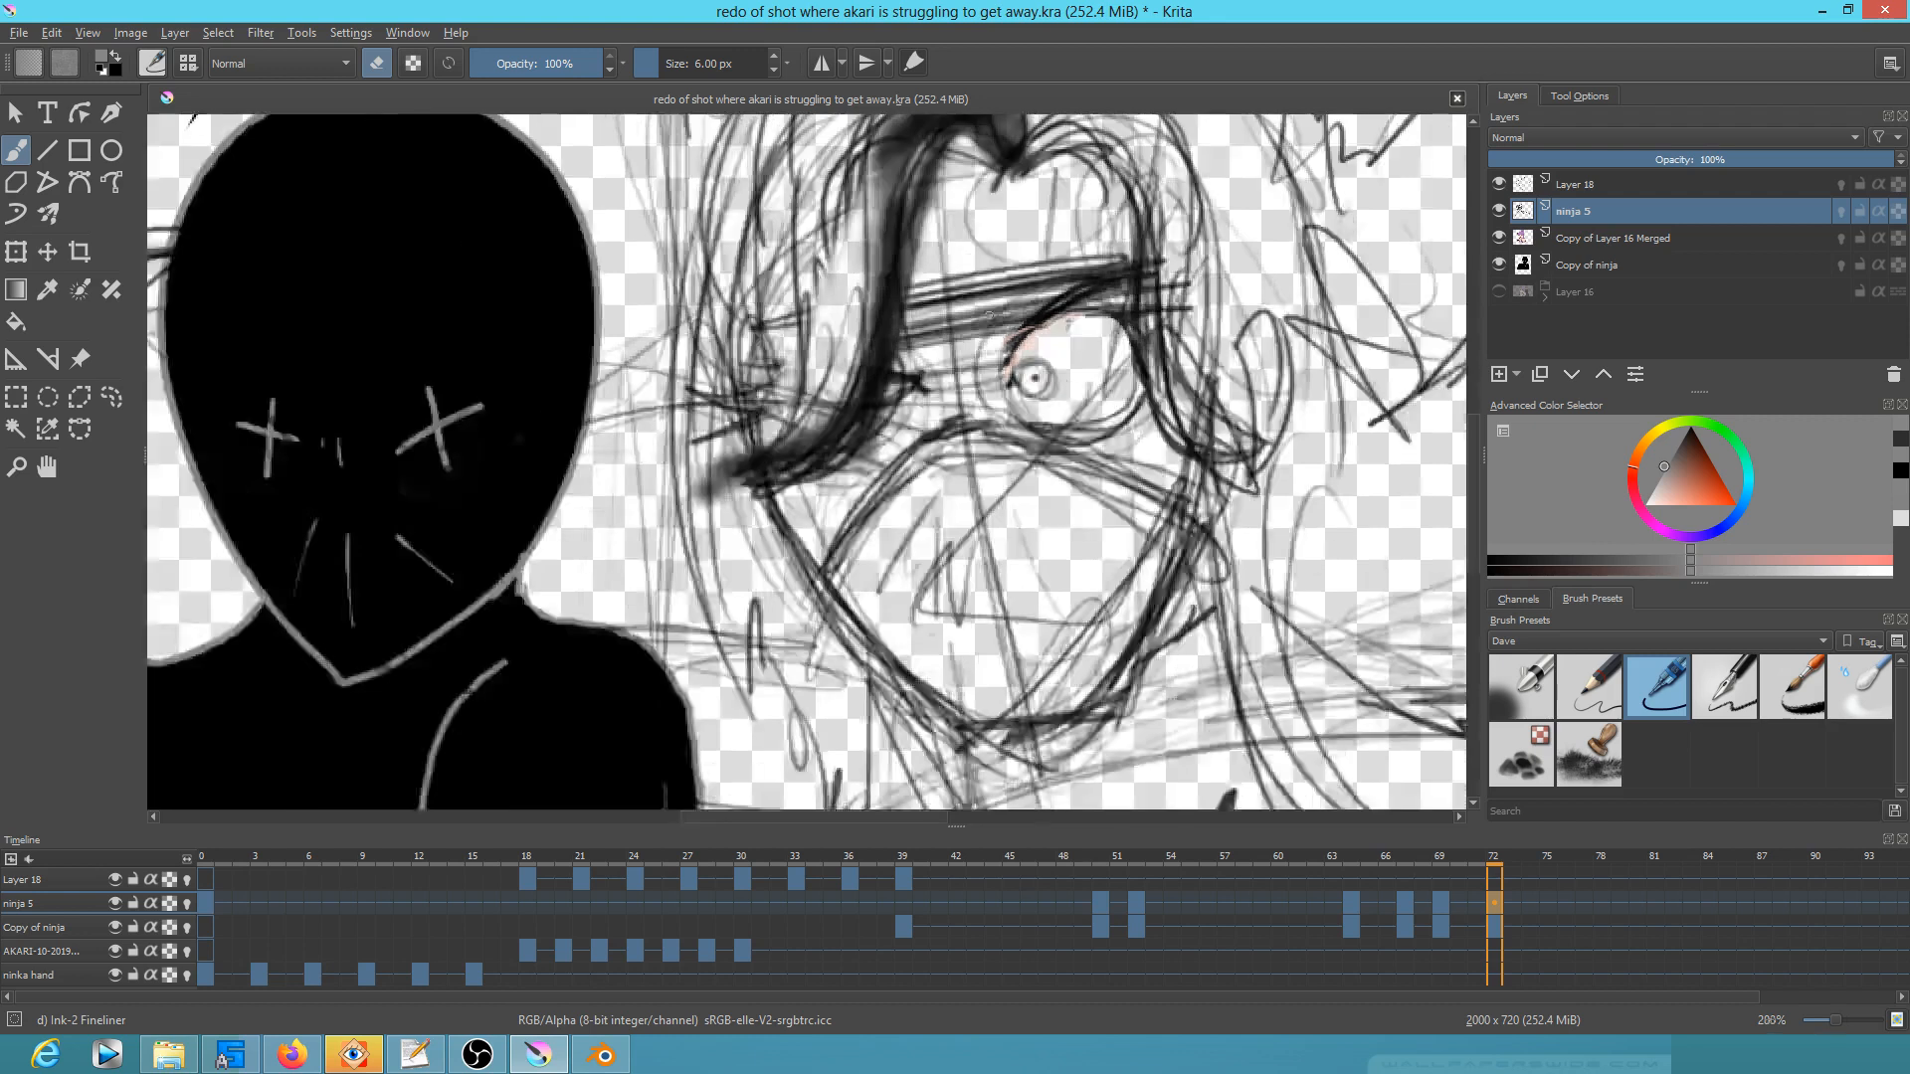
Step: Play the animation from frame 0 to review the head collision and recoil, and stop playback
{"action": "left_click", "coordinate": [206, 889]}
{"action": "key", "text": "space"}
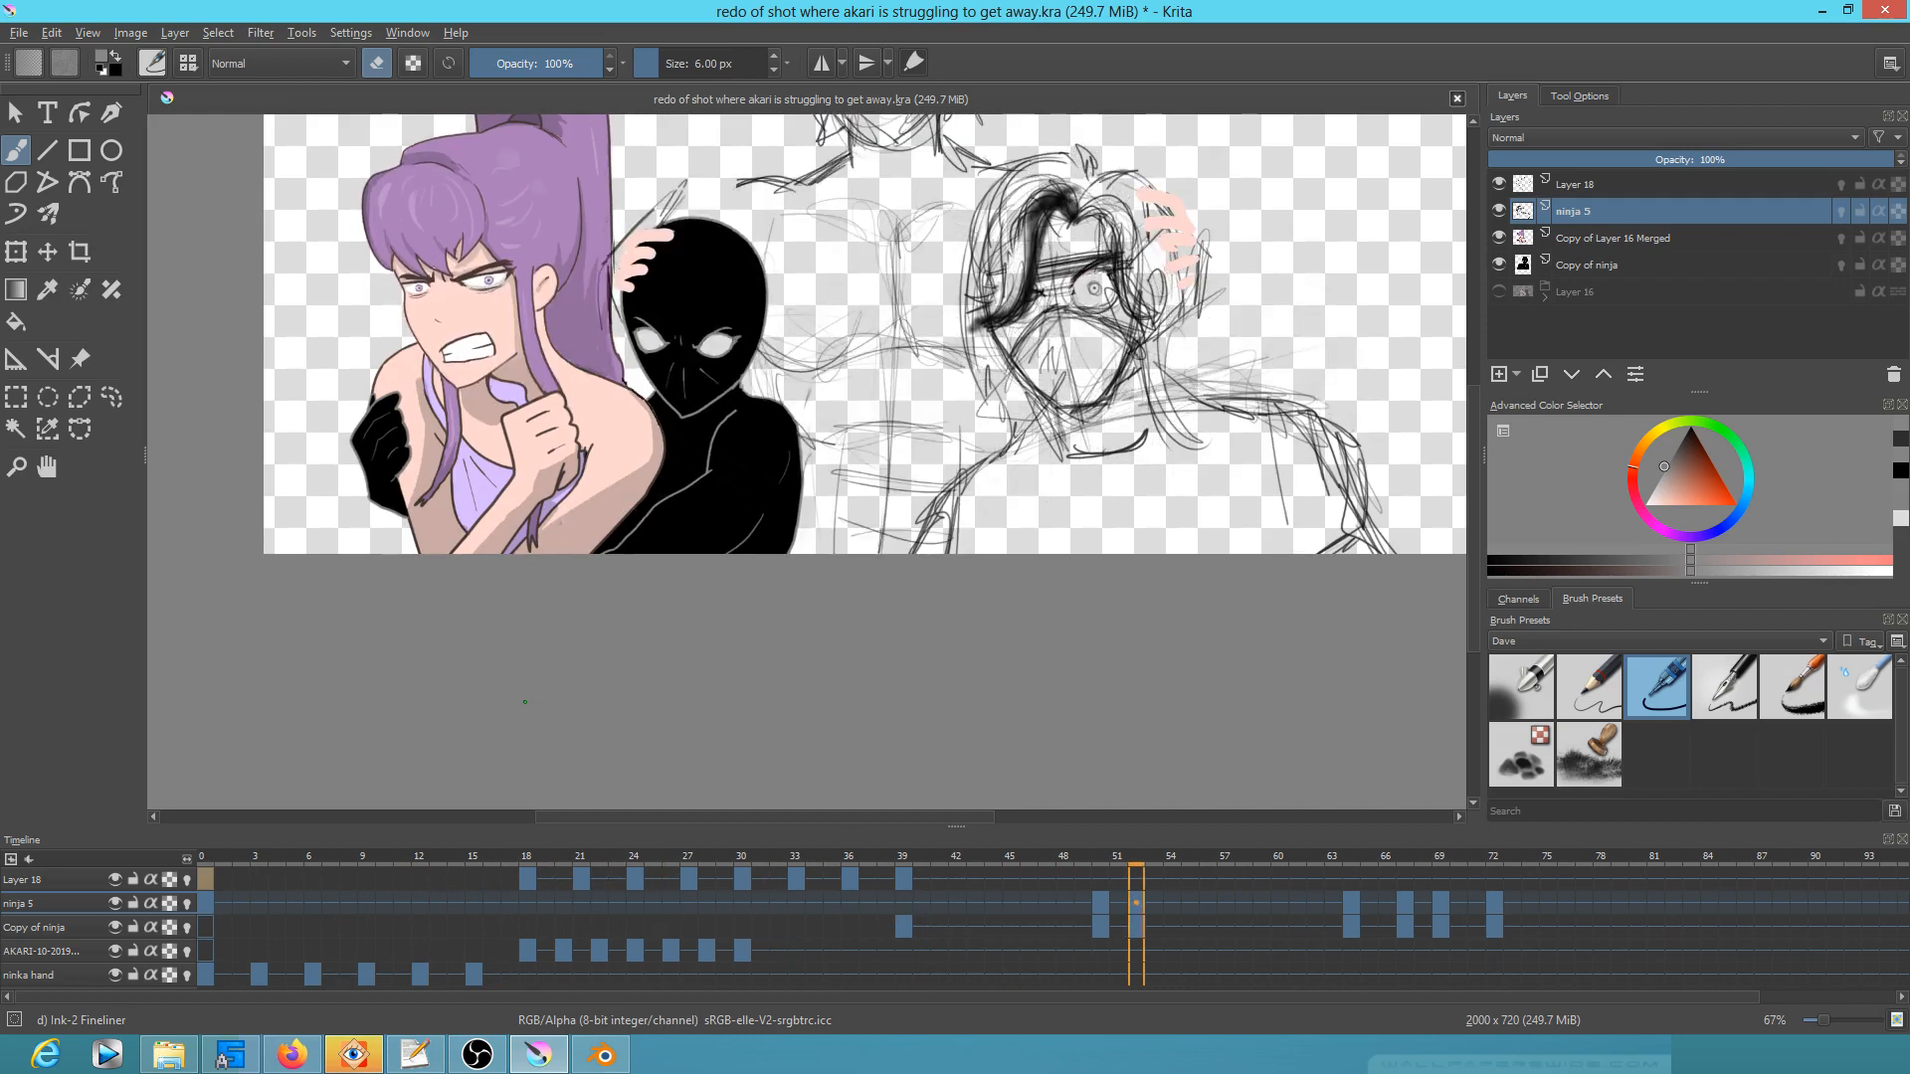
{"action": "key", "text": "space"}
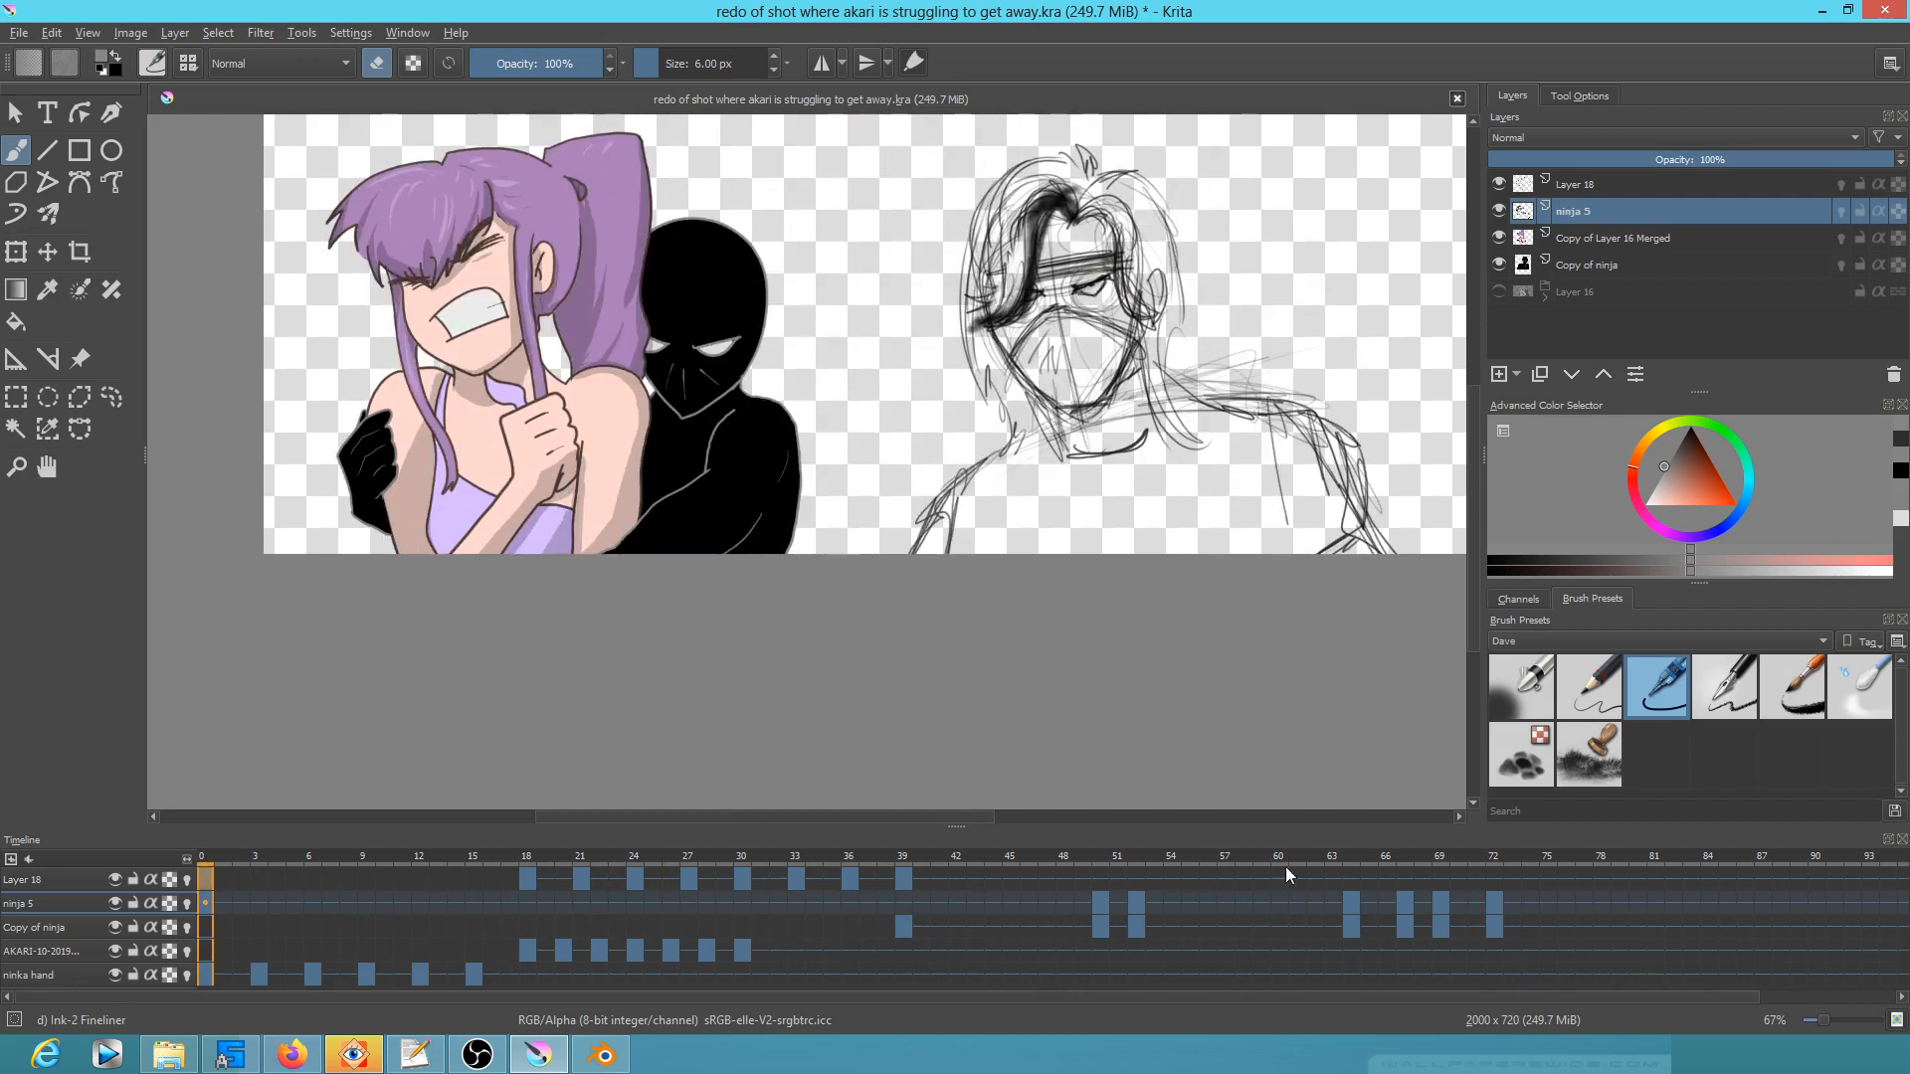
Step: On Copy of ninja at frame 69, fill the white gaps beneath the black ninja's chin and neck with black
{"action": "left_click", "coordinate": [29, 930]}
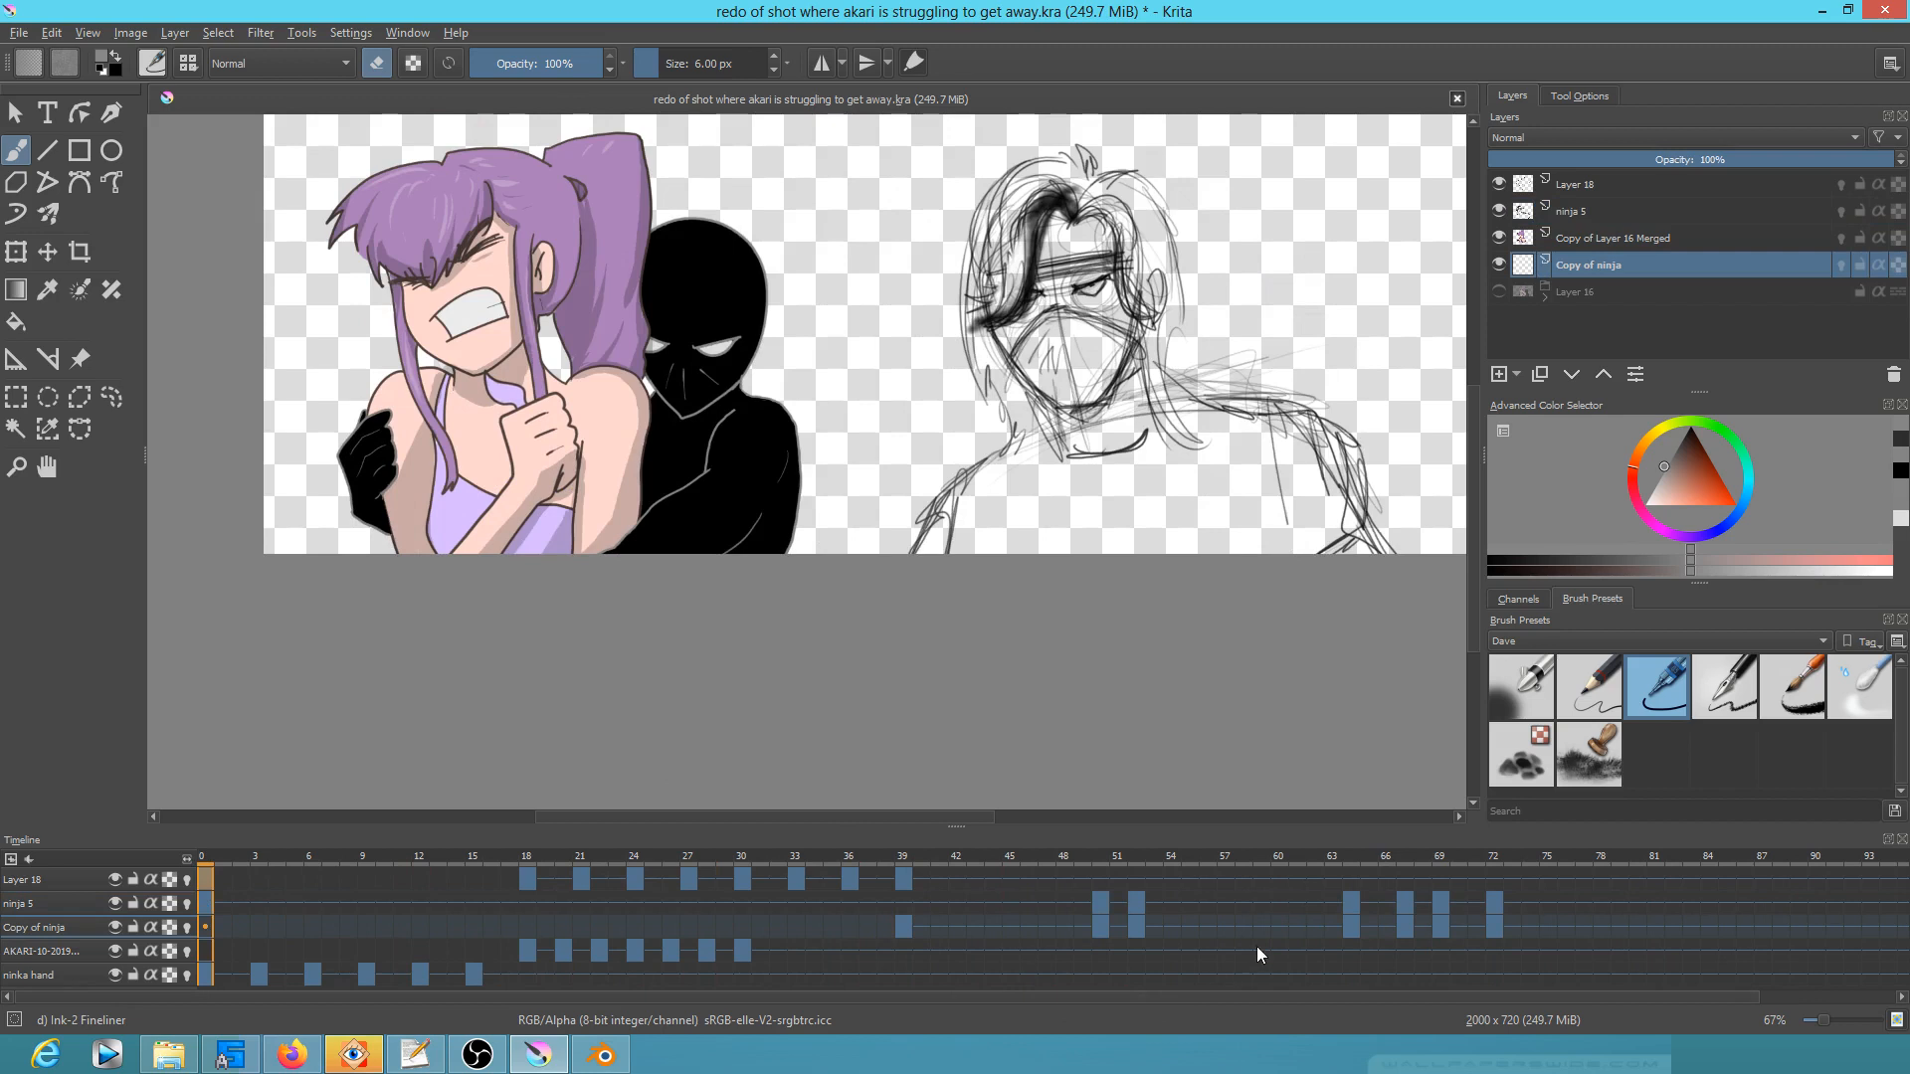
{"action": "left_click", "coordinate": [1407, 929]}
{"action": "left_click", "coordinate": [1436, 927]}
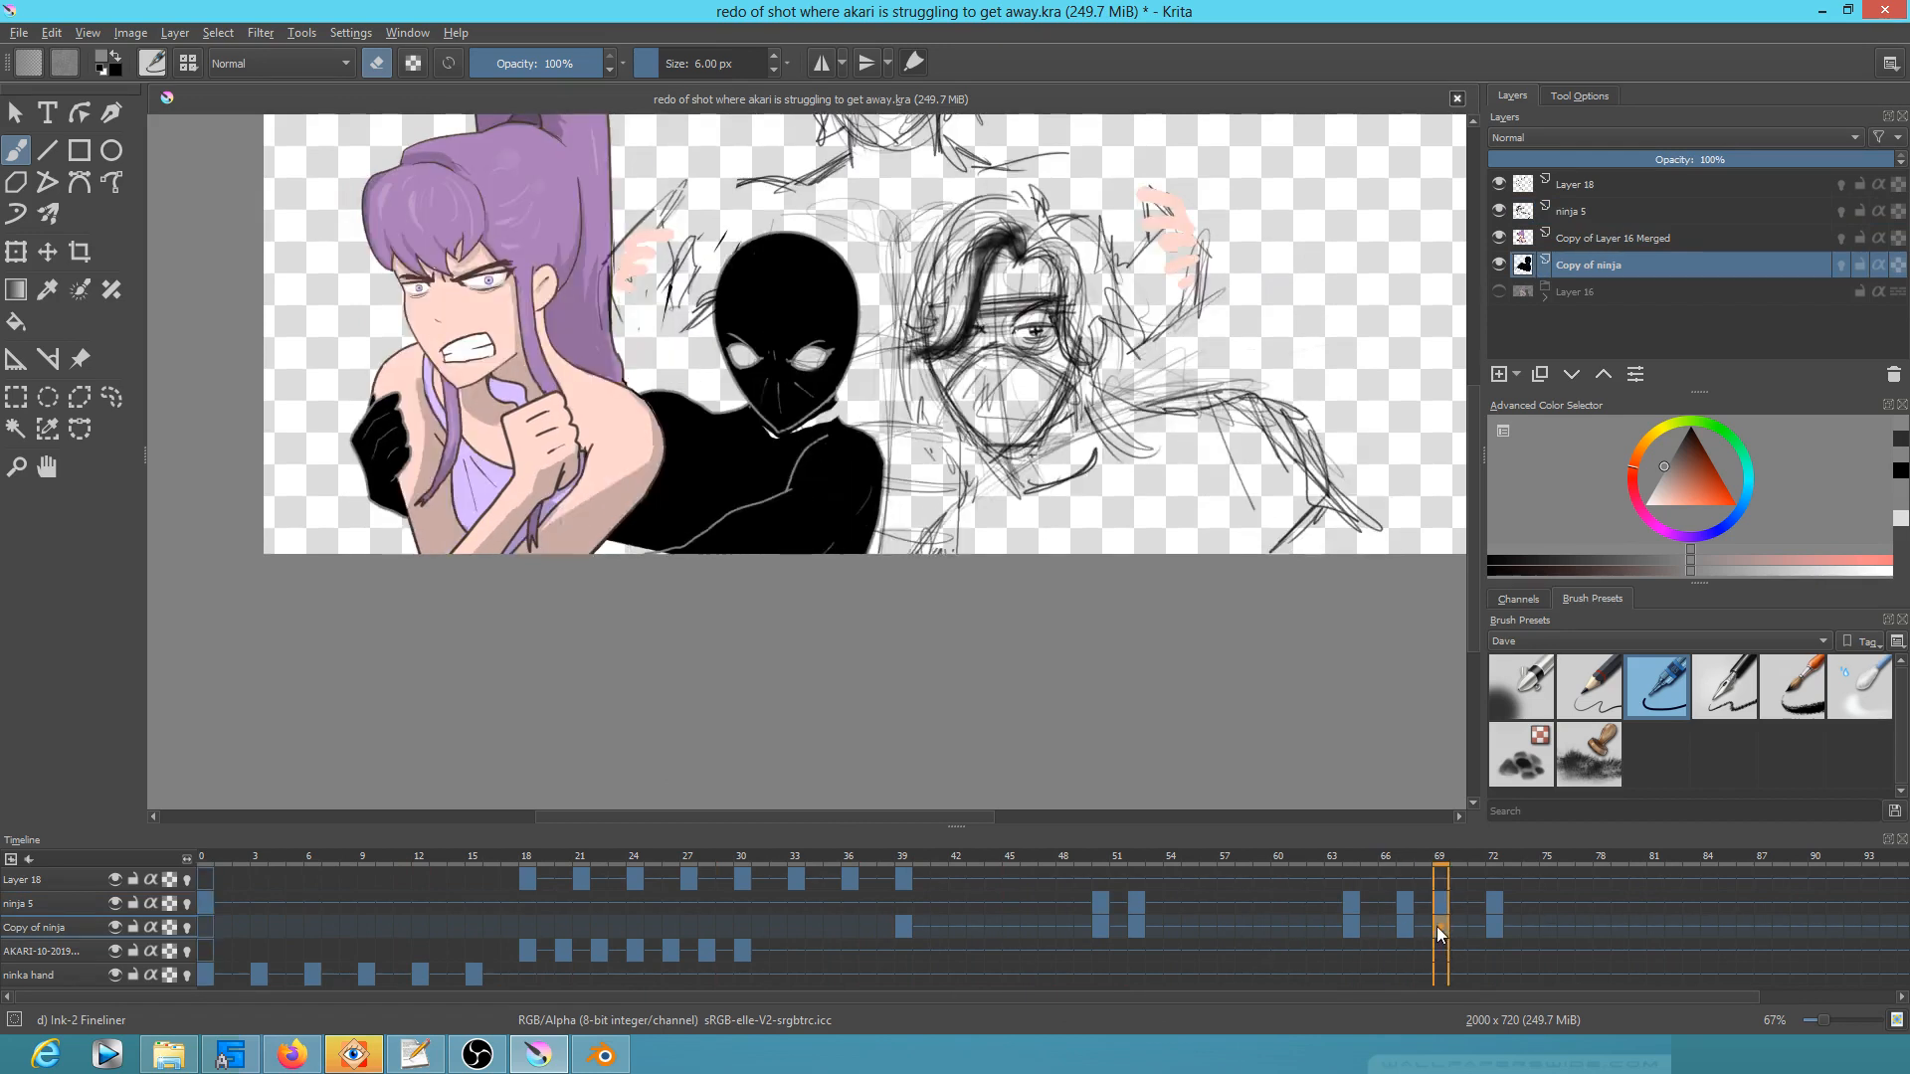
{"action": "scroll", "coordinate": [850, 401], "scroll_direction": "up", "scroll_amount": 3}
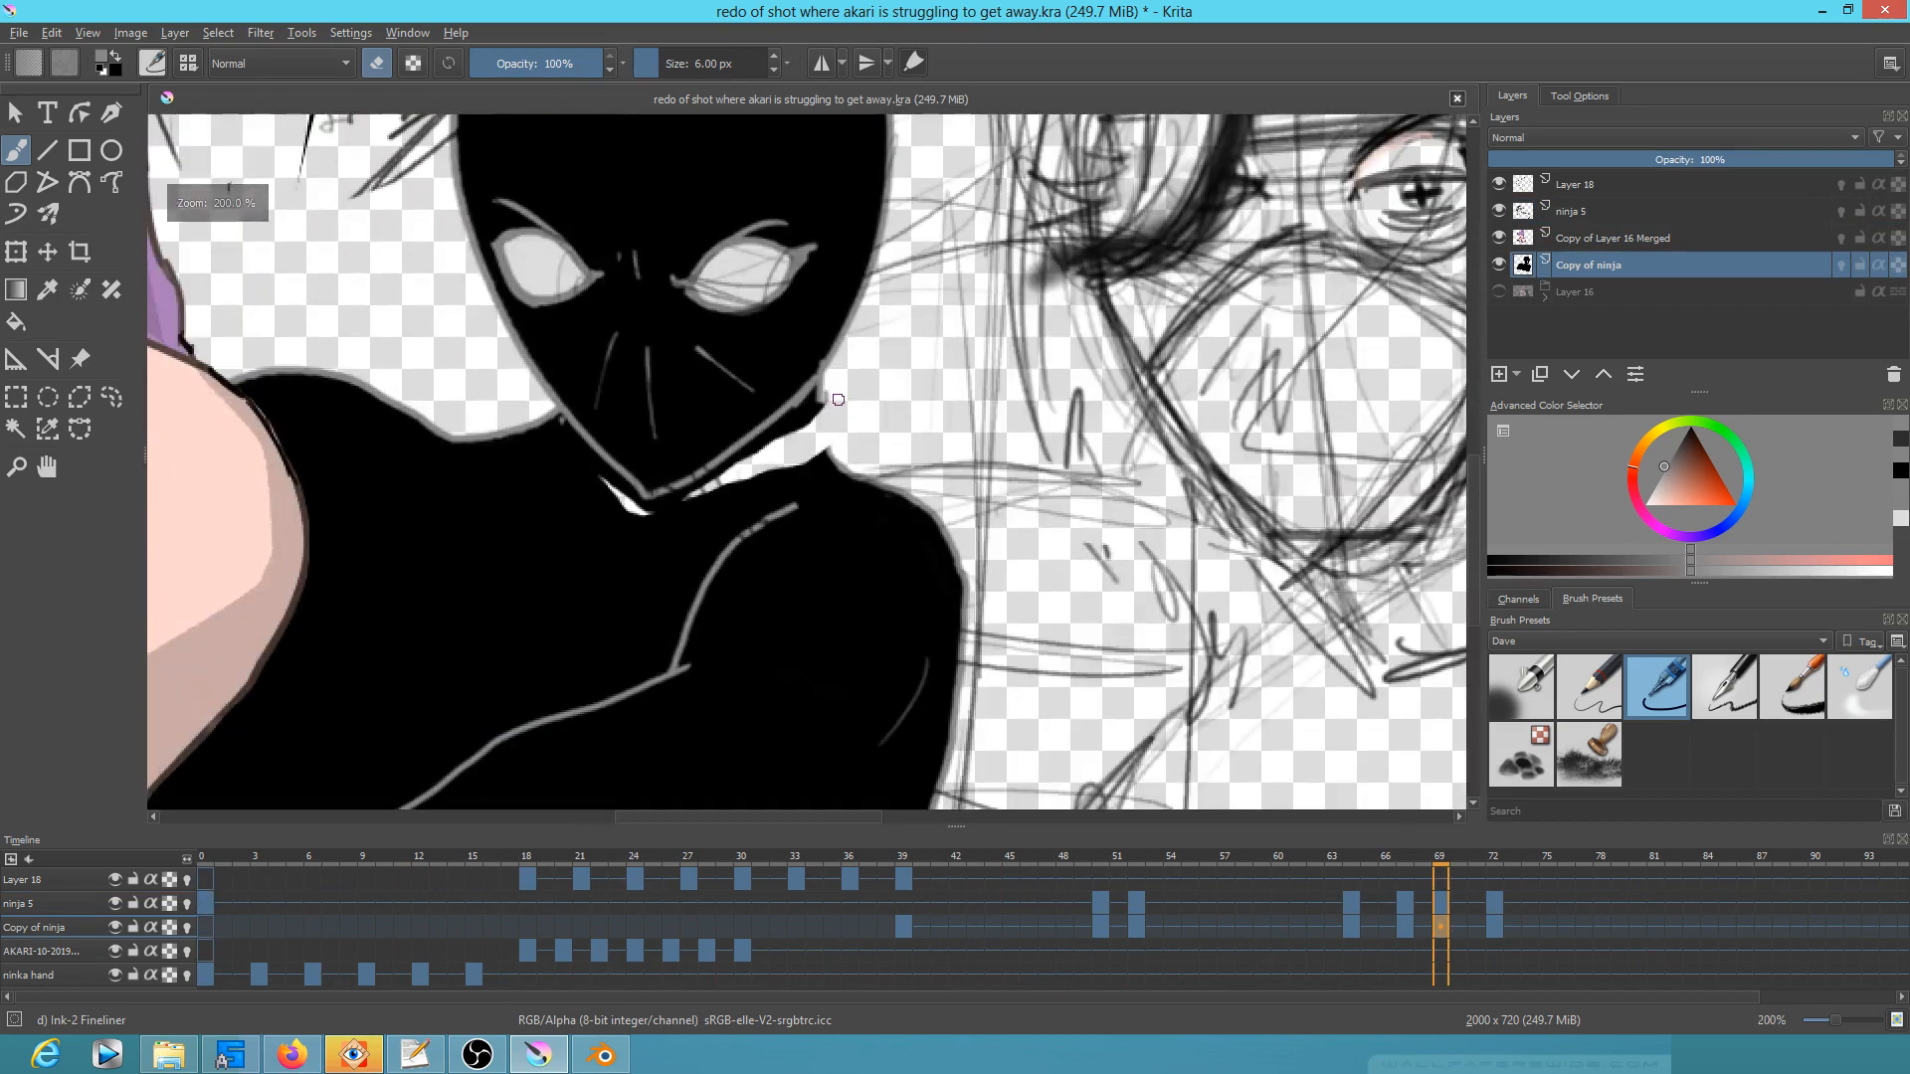
{"action": "left_click", "coordinate": [805, 484], "text": "ctrl"}
{"action": "mouse_move", "coordinate": [808, 410]}
{"action": "left_mouse_down"}
{"action": "mouse_move", "coordinate": [817, 468]}
{"action": "mouse_move", "coordinate": [819, 399]}
{"action": "mouse_move", "coordinate": [744, 467]}
{"action": "mouse_move", "coordinate": [783, 433]}
{"action": "mouse_move", "coordinate": [809, 471]}
{"action": "mouse_move", "coordinate": [807, 449]}
{"action": "mouse_move", "coordinate": [777, 453]}
{"action": "mouse_move", "coordinate": [636, 505]}
{"action": "left_mouse_up"}
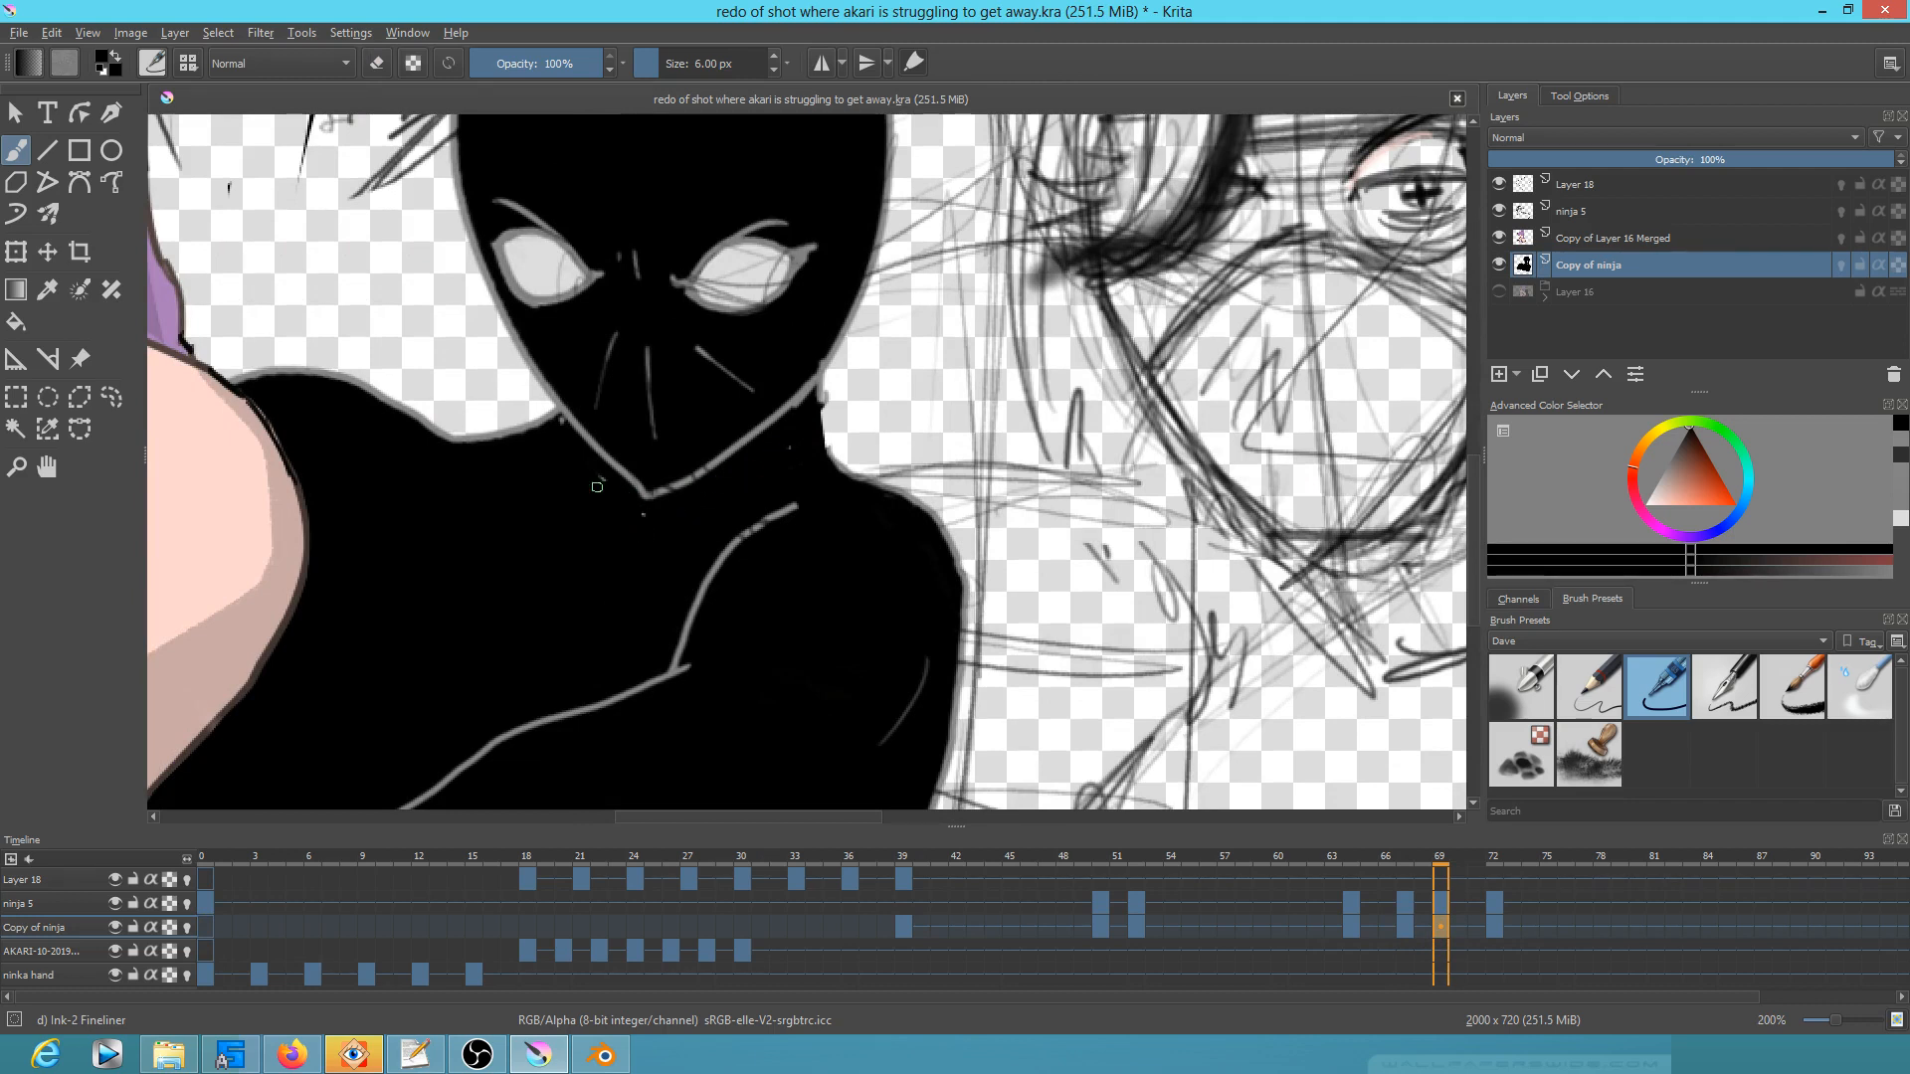
Step: Paint out the black ninja's eyes at frame 69 with a 22.31 px black brush and return to the 6 px fineliner
{"action": "mouse_move", "coordinate": [768, 324]}
{"action": "left_mouse_down", "text": "shift"}
{"action": "mouse_move", "coordinate": [812, 227]}
{"action": "mouse_move", "coordinate": [782, 275]}
{"action": "mouse_move", "coordinate": [783, 218]}
{"action": "mouse_move", "coordinate": [735, 224]}
{"action": "mouse_move", "coordinate": [676, 274]}
{"action": "mouse_move", "coordinate": [687, 299]}
{"action": "mouse_move", "coordinate": [585, 230]}
{"action": "mouse_move", "coordinate": [586, 209]}
{"action": "mouse_move", "coordinate": [519, 208]}
{"action": "mouse_move", "coordinate": [507, 237]}
{"action": "mouse_move", "coordinate": [542, 303]}
{"action": "left_mouse_up", "text": "shift"}
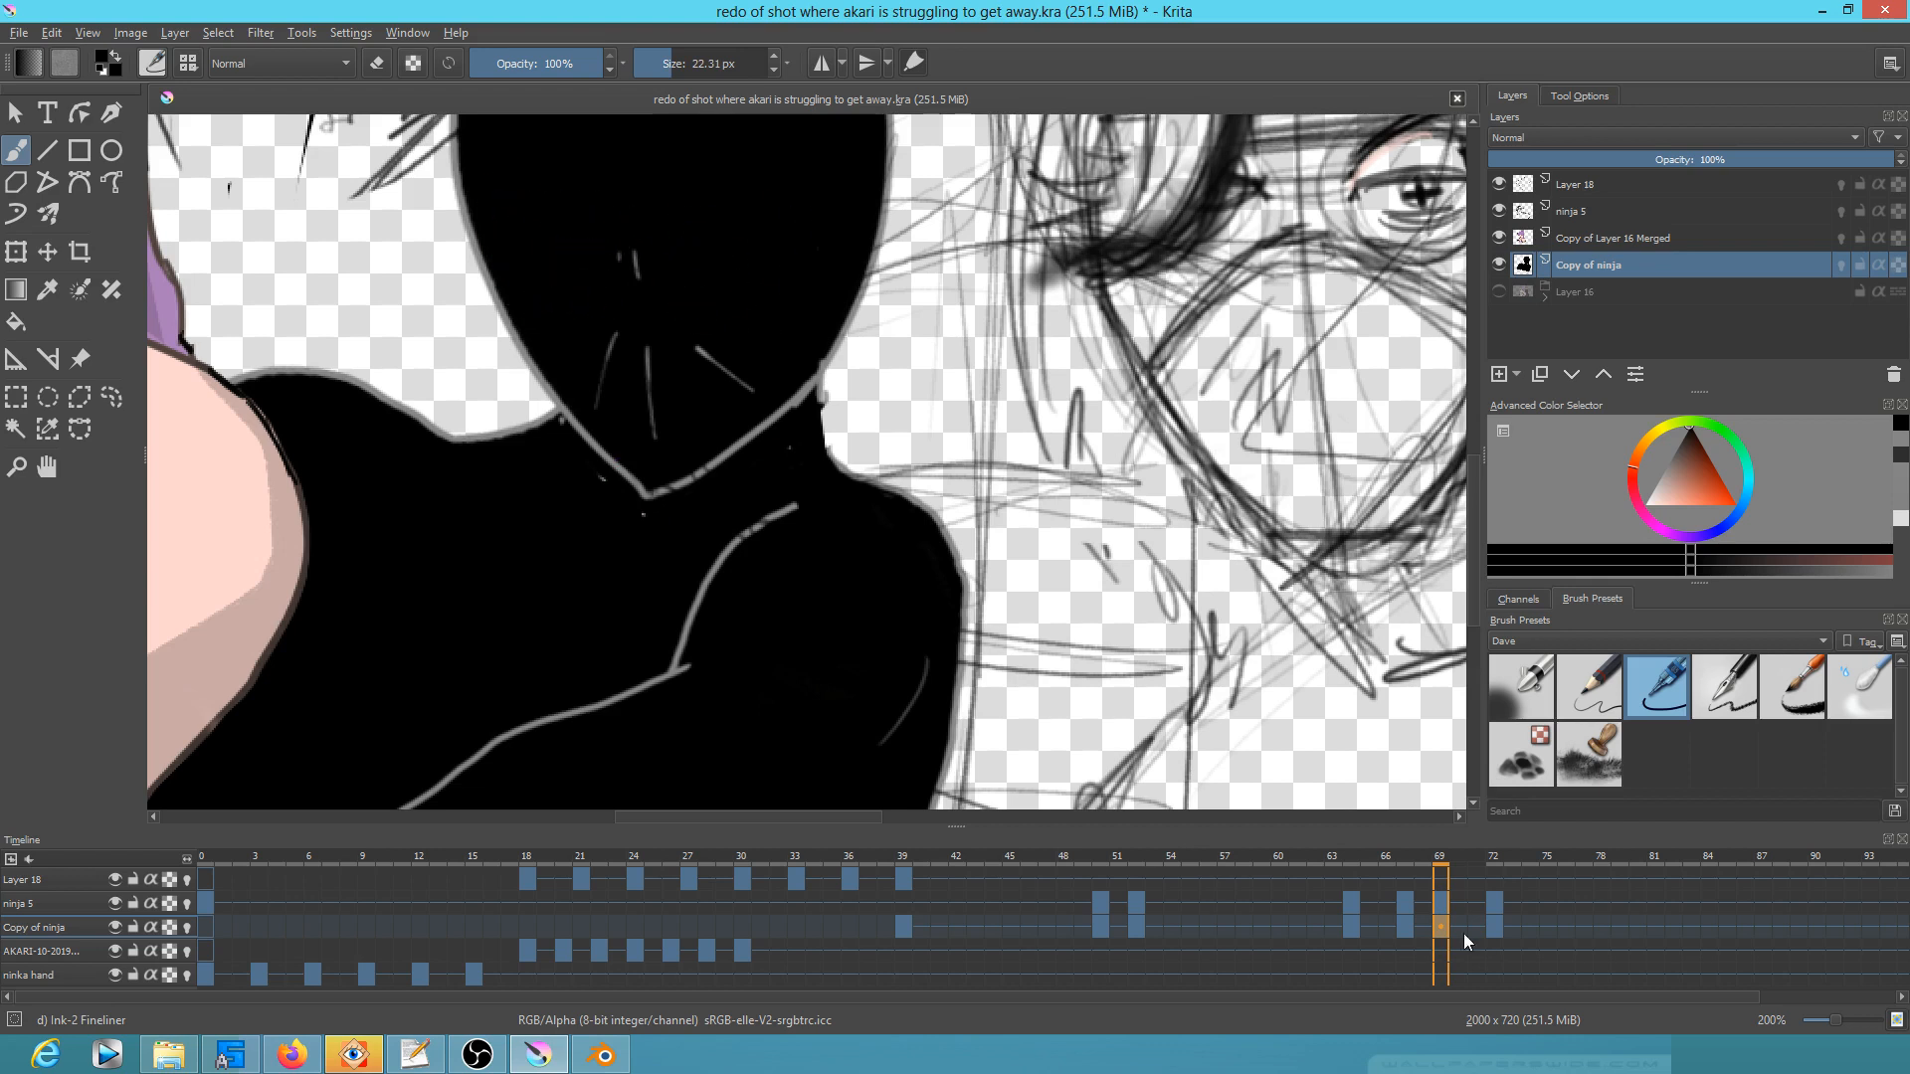
{"action": "left_click_drag", "start_coordinate": [597, 451], "coordinate": [645, 493]}
{"action": "left_click", "coordinate": [578, 420], "text": "ctrl"}
{"action": "key", "text": "ctrl+z"}
{"action": "left_click", "coordinate": [1595, 704]}
{"action": "left_click", "coordinate": [1695, 695]}
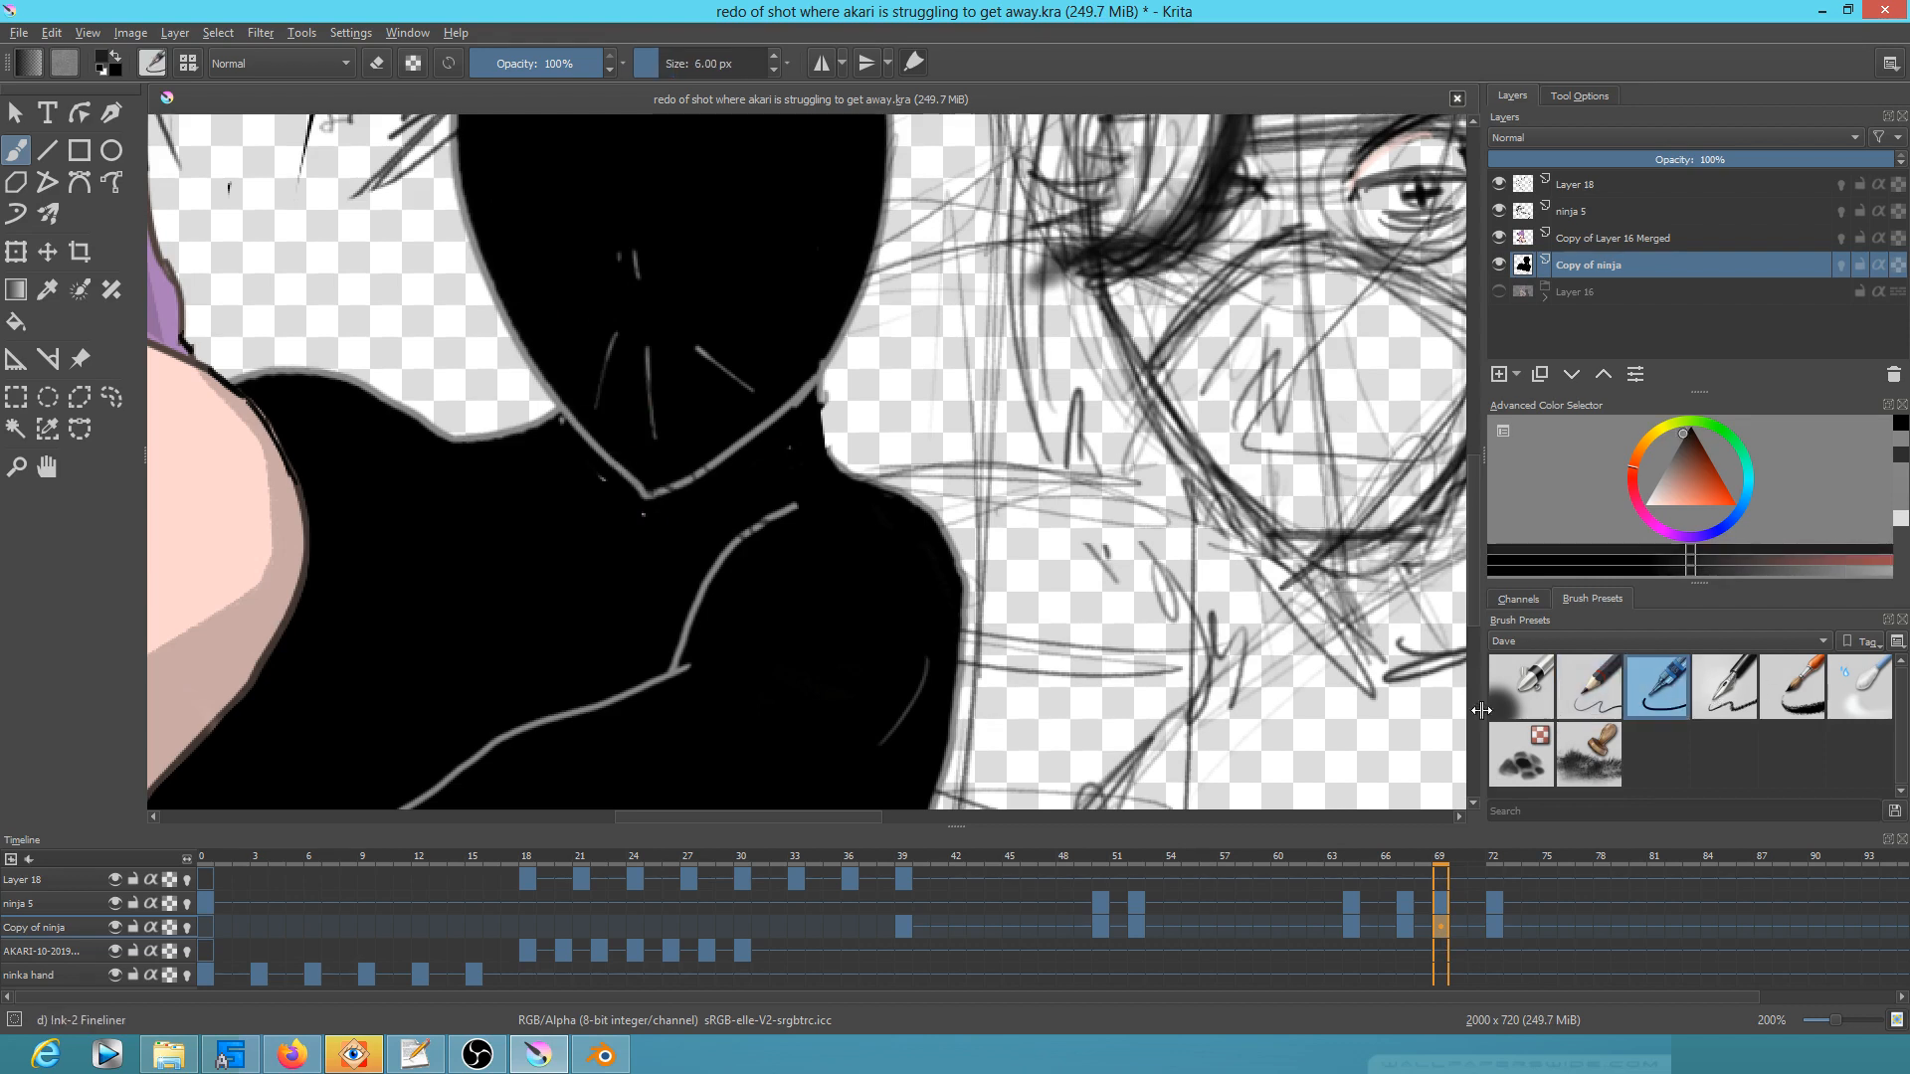
{"action": "key", "text": "Right"}
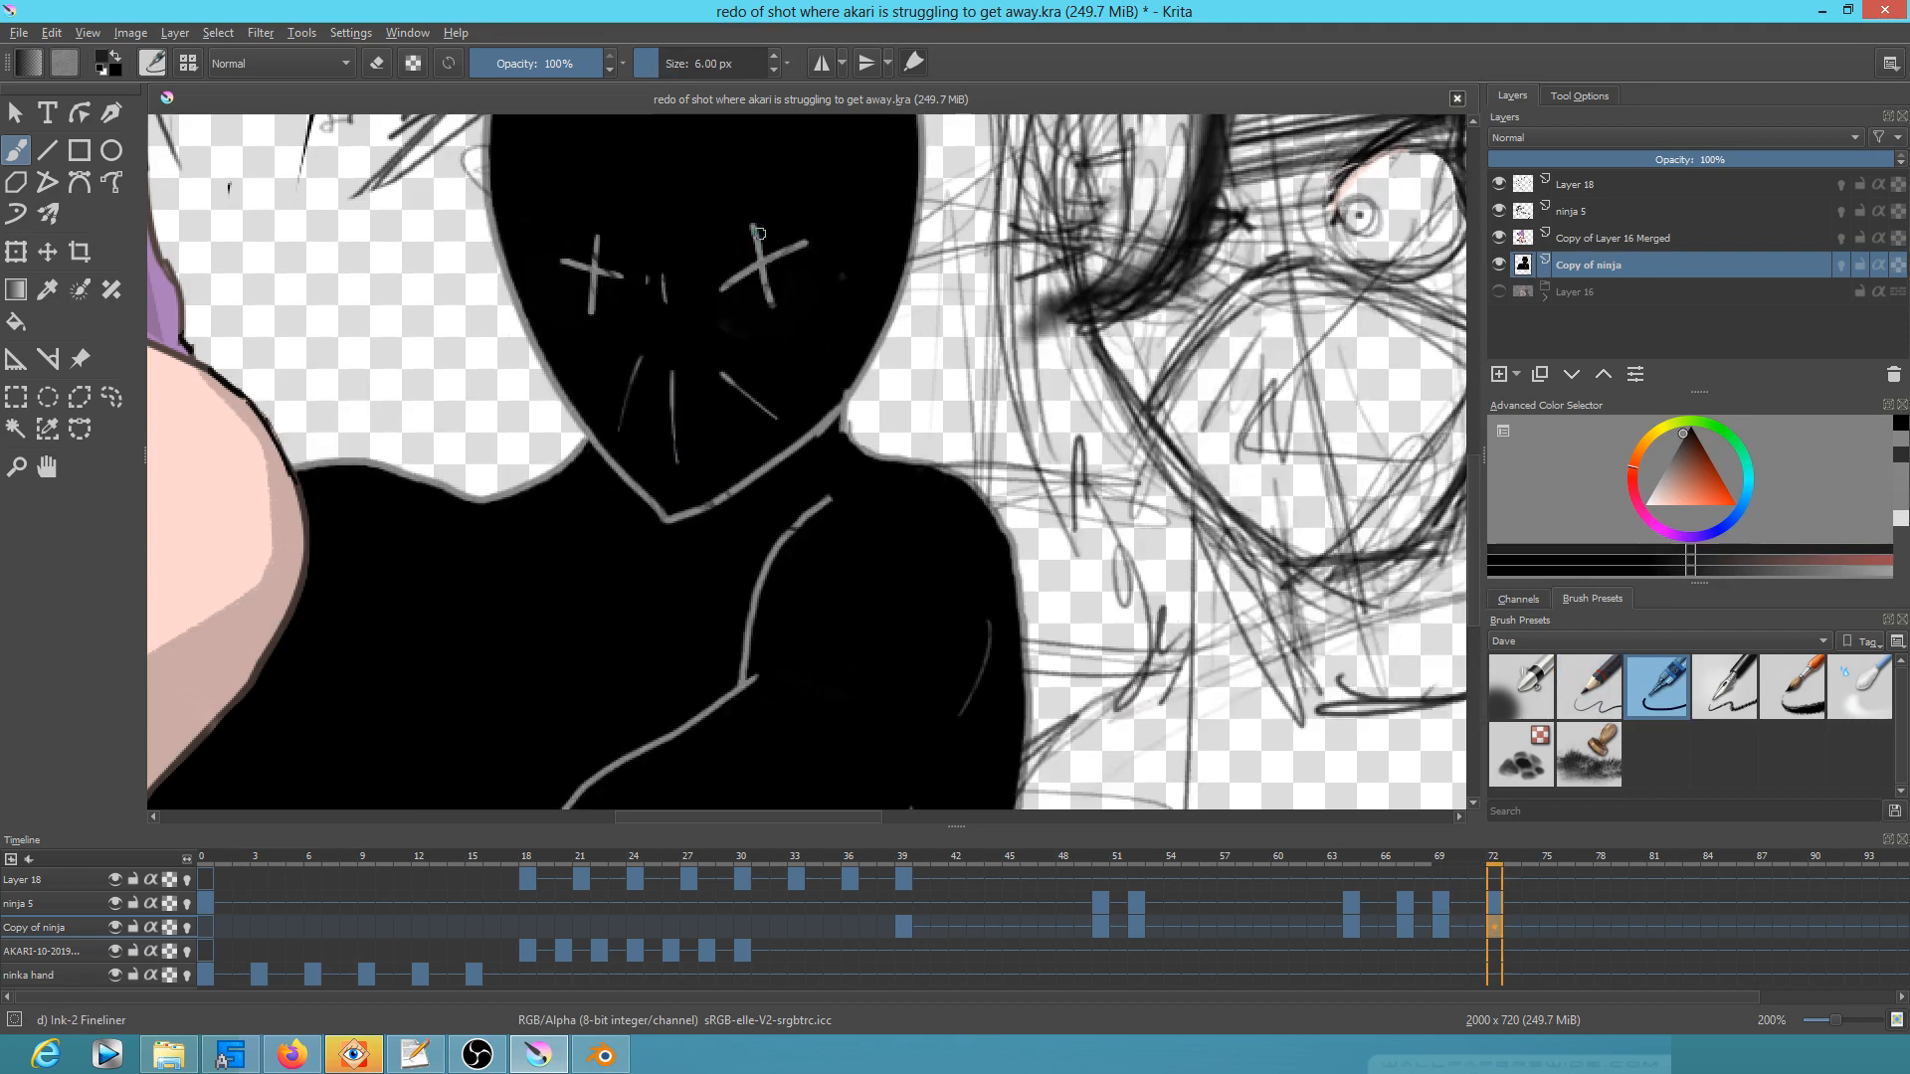
{"action": "key", "text": "Left"}
{"action": "left_click_drag", "start_coordinate": [712, 209], "coordinate": [744, 272]}
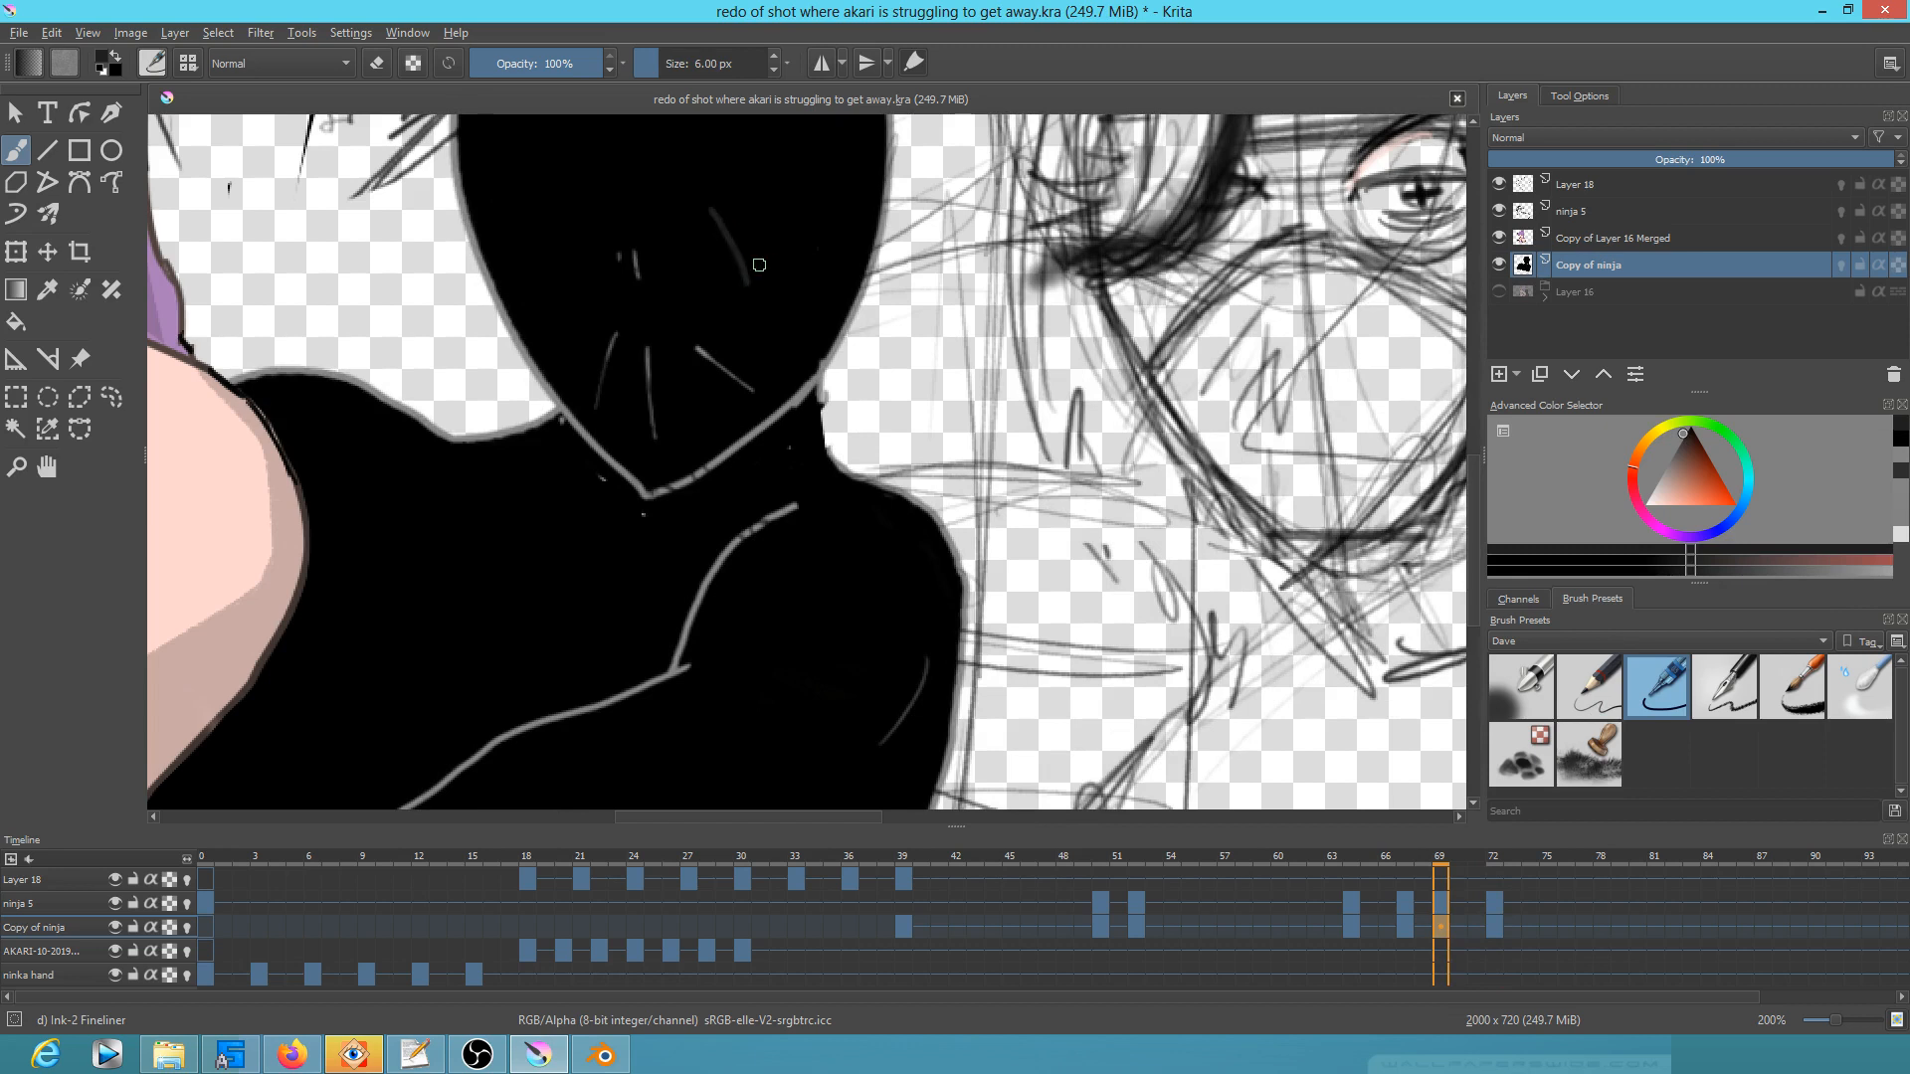
{"action": "key", "text": "ctrl+z"}
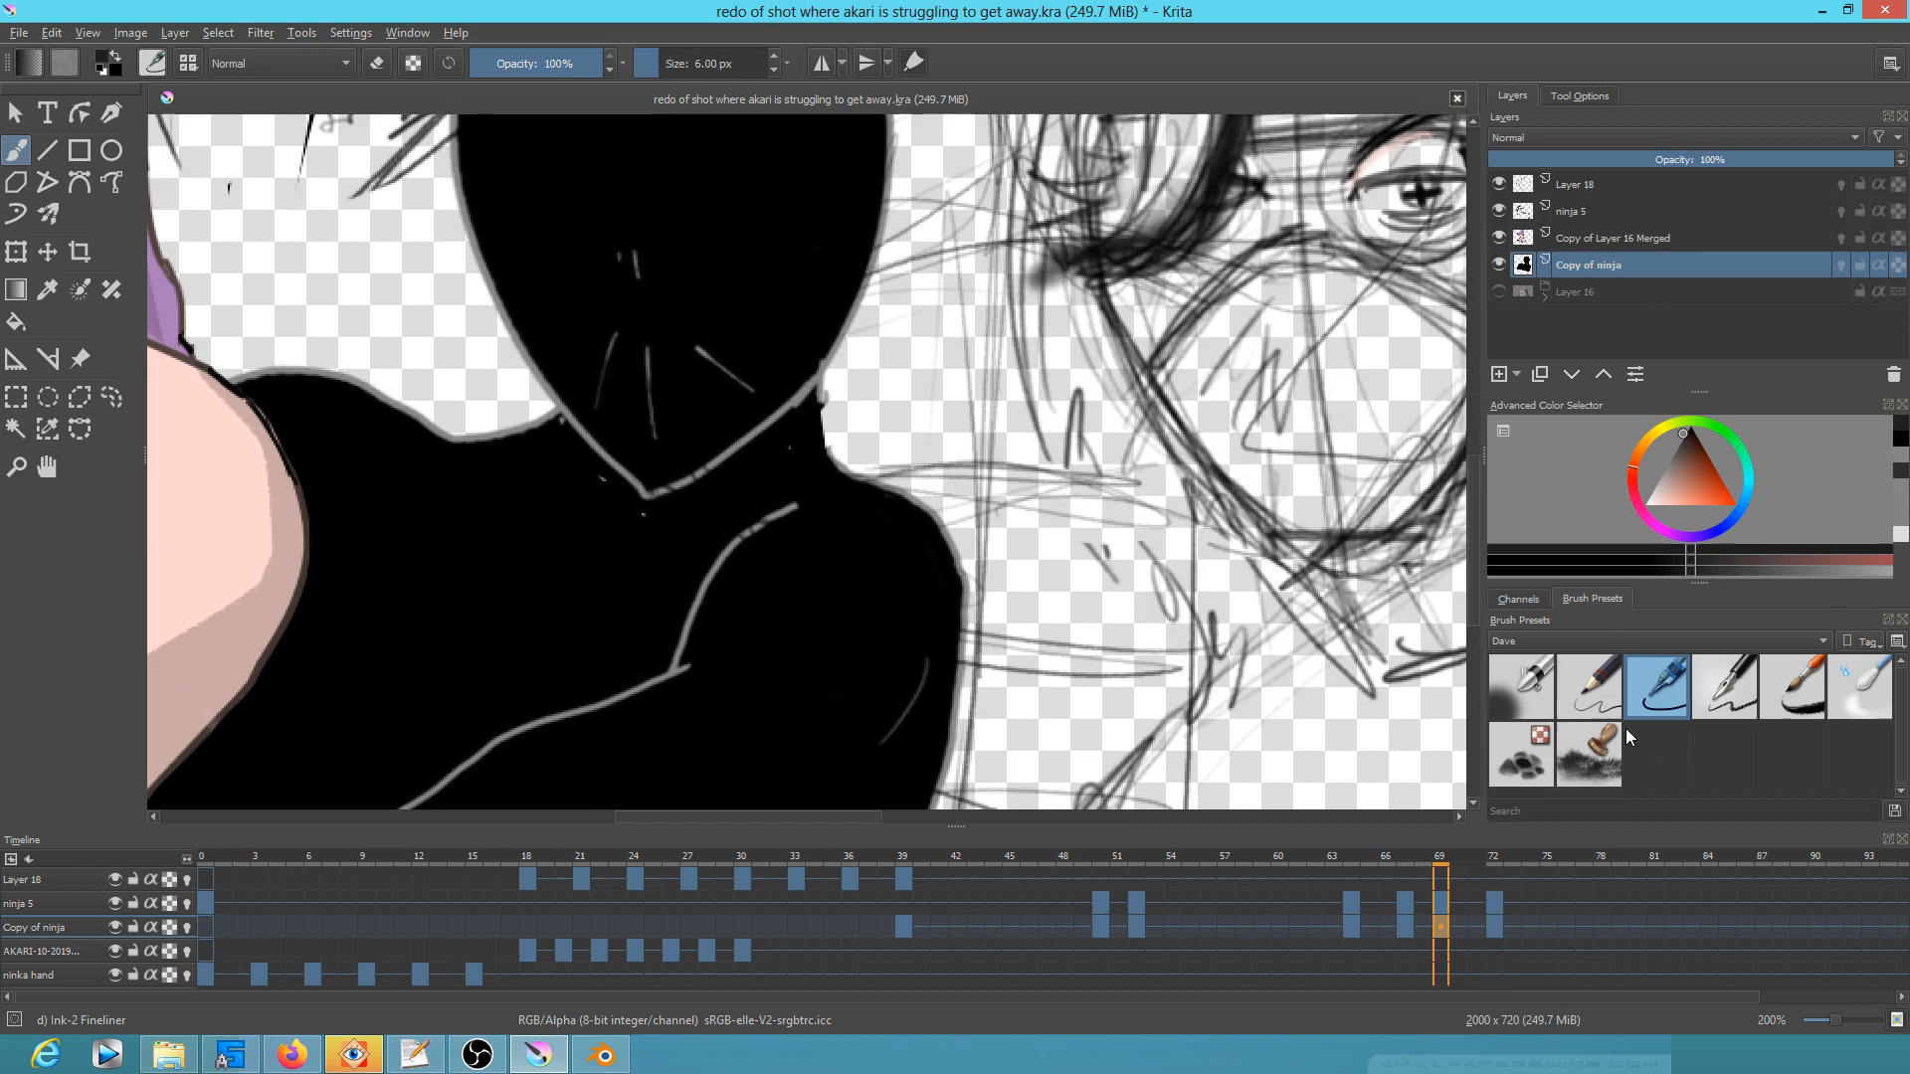
Step: Draw grey X-shaped eyes on the black ninja at frame 69, using frame 72 as the reference
{"action": "left_click", "coordinate": [751, 429], "text": "ctrl"}
{"action": "key", "text": "."}
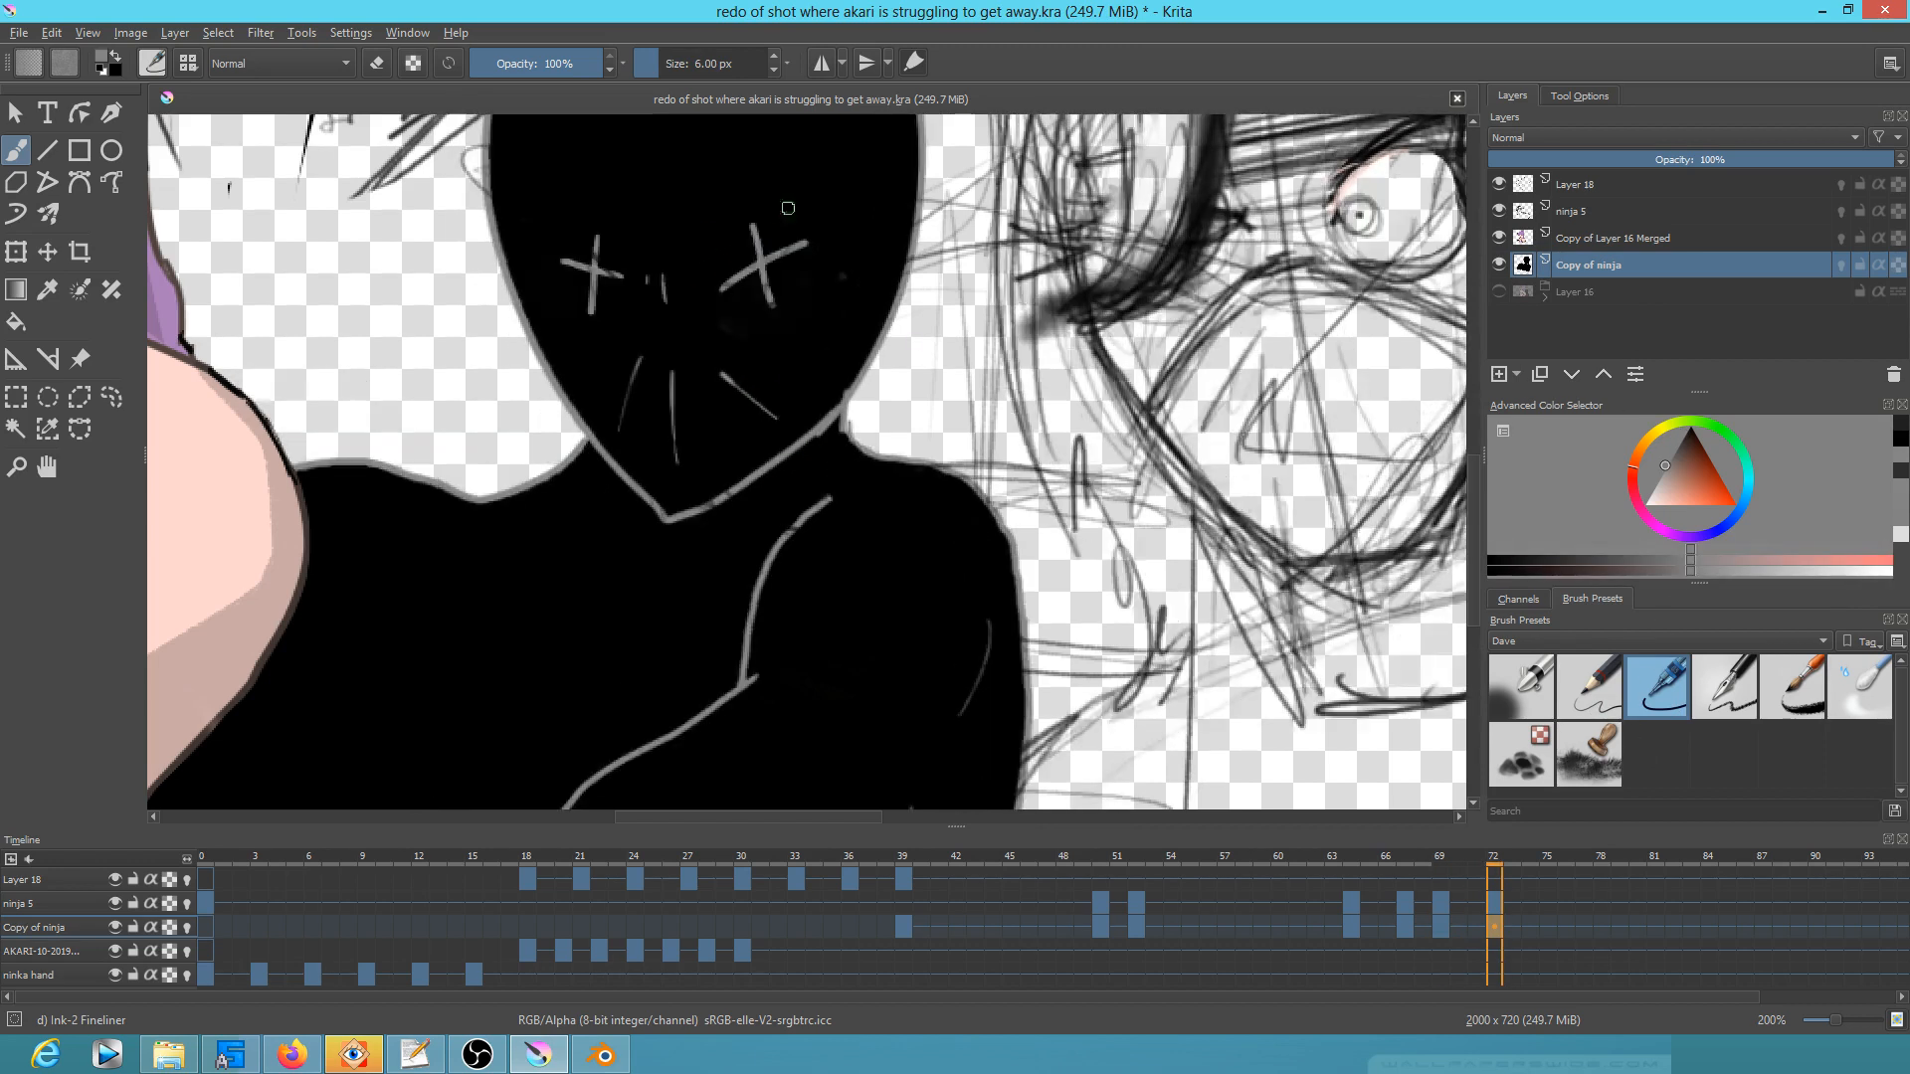
{"action": "mouse_move", "coordinate": [709, 214]}
{"action": "left_mouse_down"}
{"action": "mouse_move", "coordinate": [737, 302]}
{"action": "mouse_move", "coordinate": [756, 241]}
{"action": "left_mouse_up"}
{"action": "key", "text": "."}
{"action": "key", "text": "."}
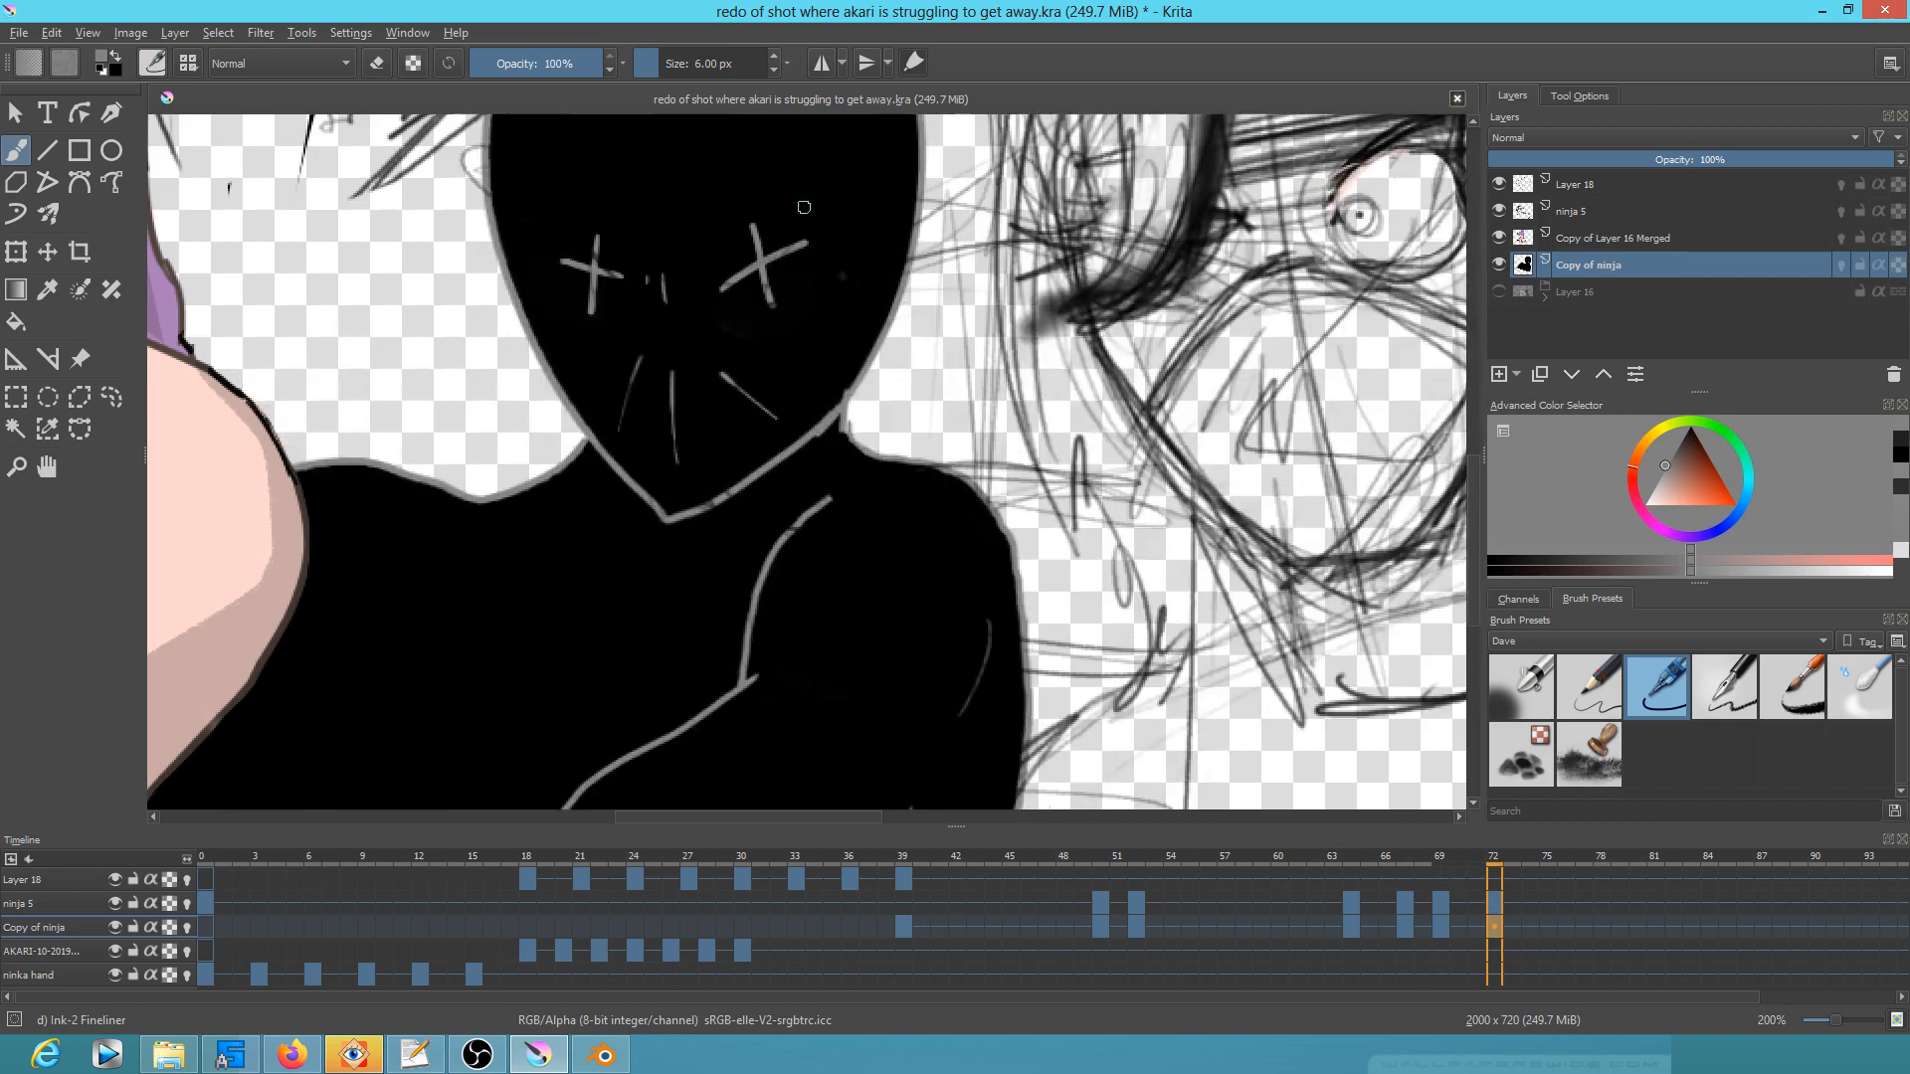
{"action": "mouse_move", "coordinate": [561, 215]}
{"action": "left_mouse_down"}
{"action": "mouse_move", "coordinate": [561, 298]}
{"action": "mouse_move", "coordinate": [597, 265]}
{"action": "left_mouse_up"}
{"action": "scroll", "coordinate": [594, 236], "scroll_direction": "down", "scroll_amount": 4}
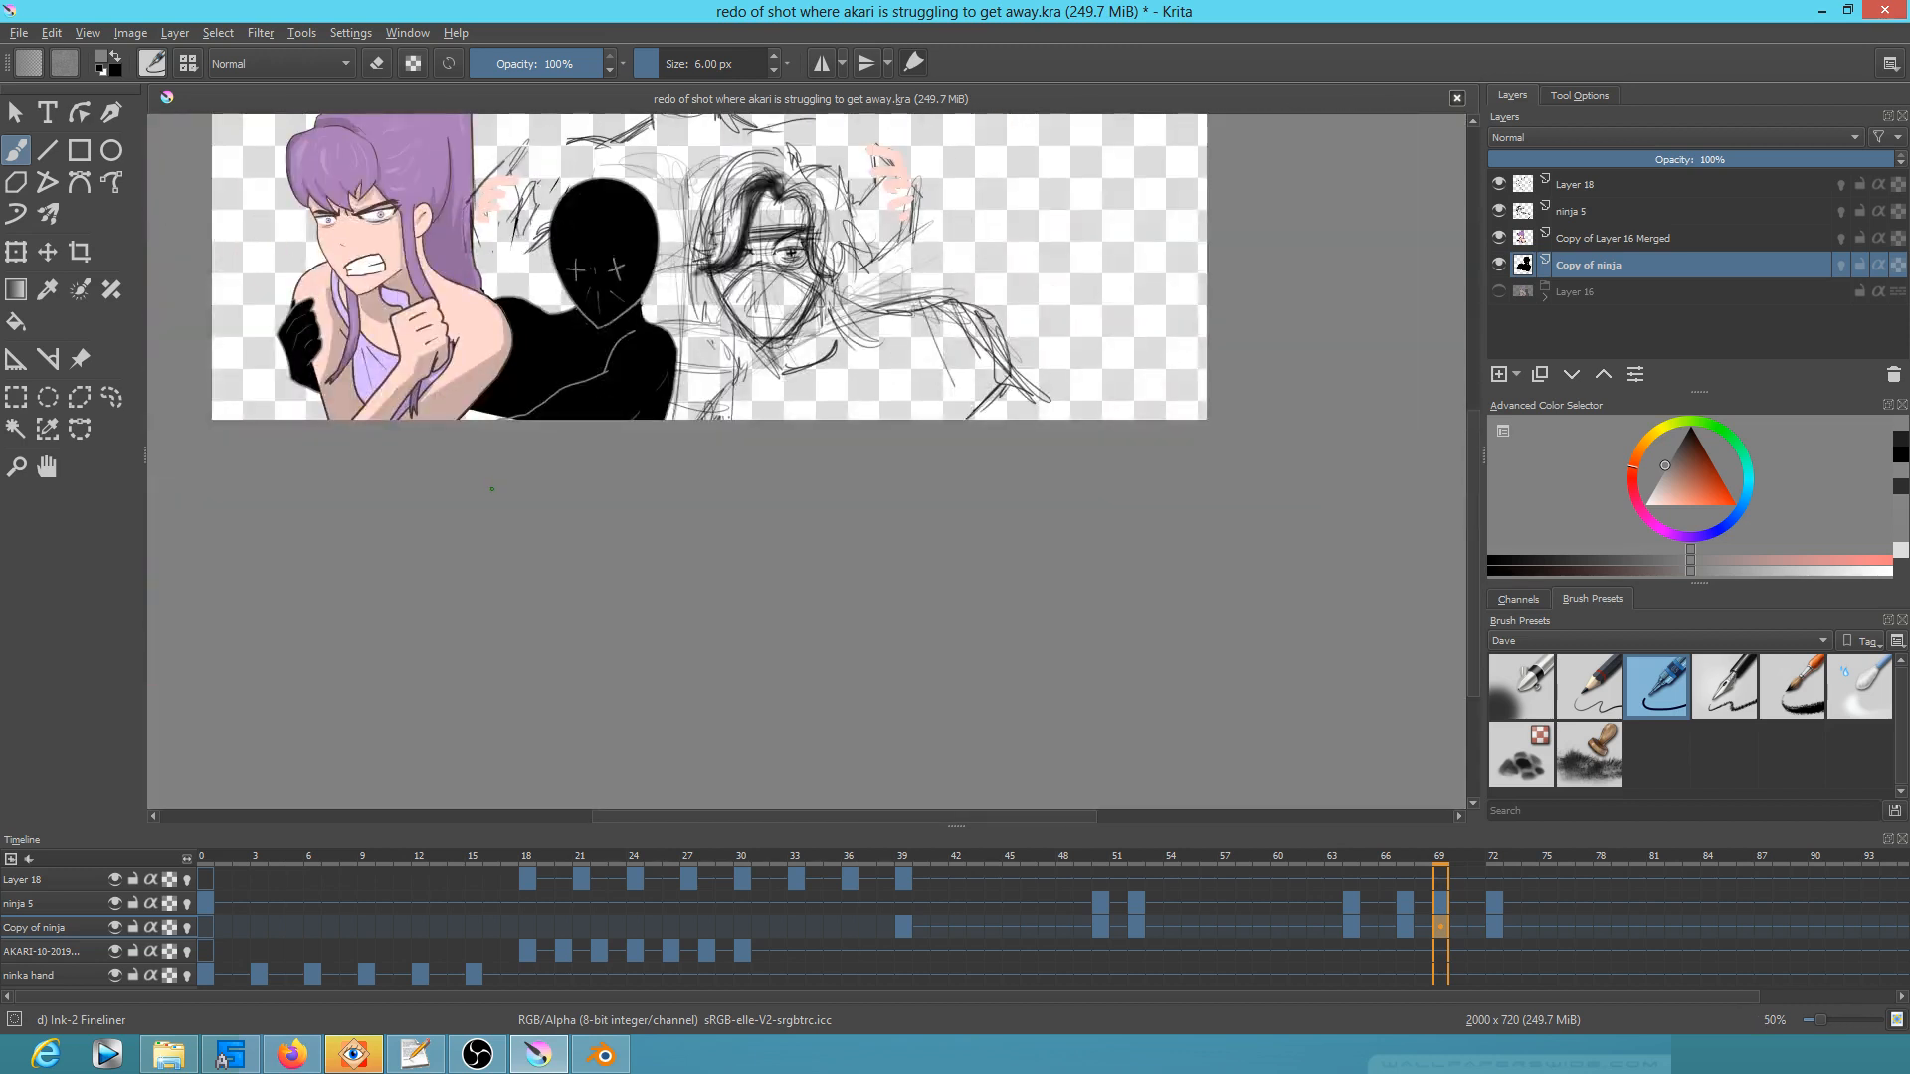
Step: At frame 67, fill the white gap along the bottom edge of the black ninja's body with black using a 32.73 px brush
{"action": "left_click", "coordinate": [617, 398], "text": "ctrl"}
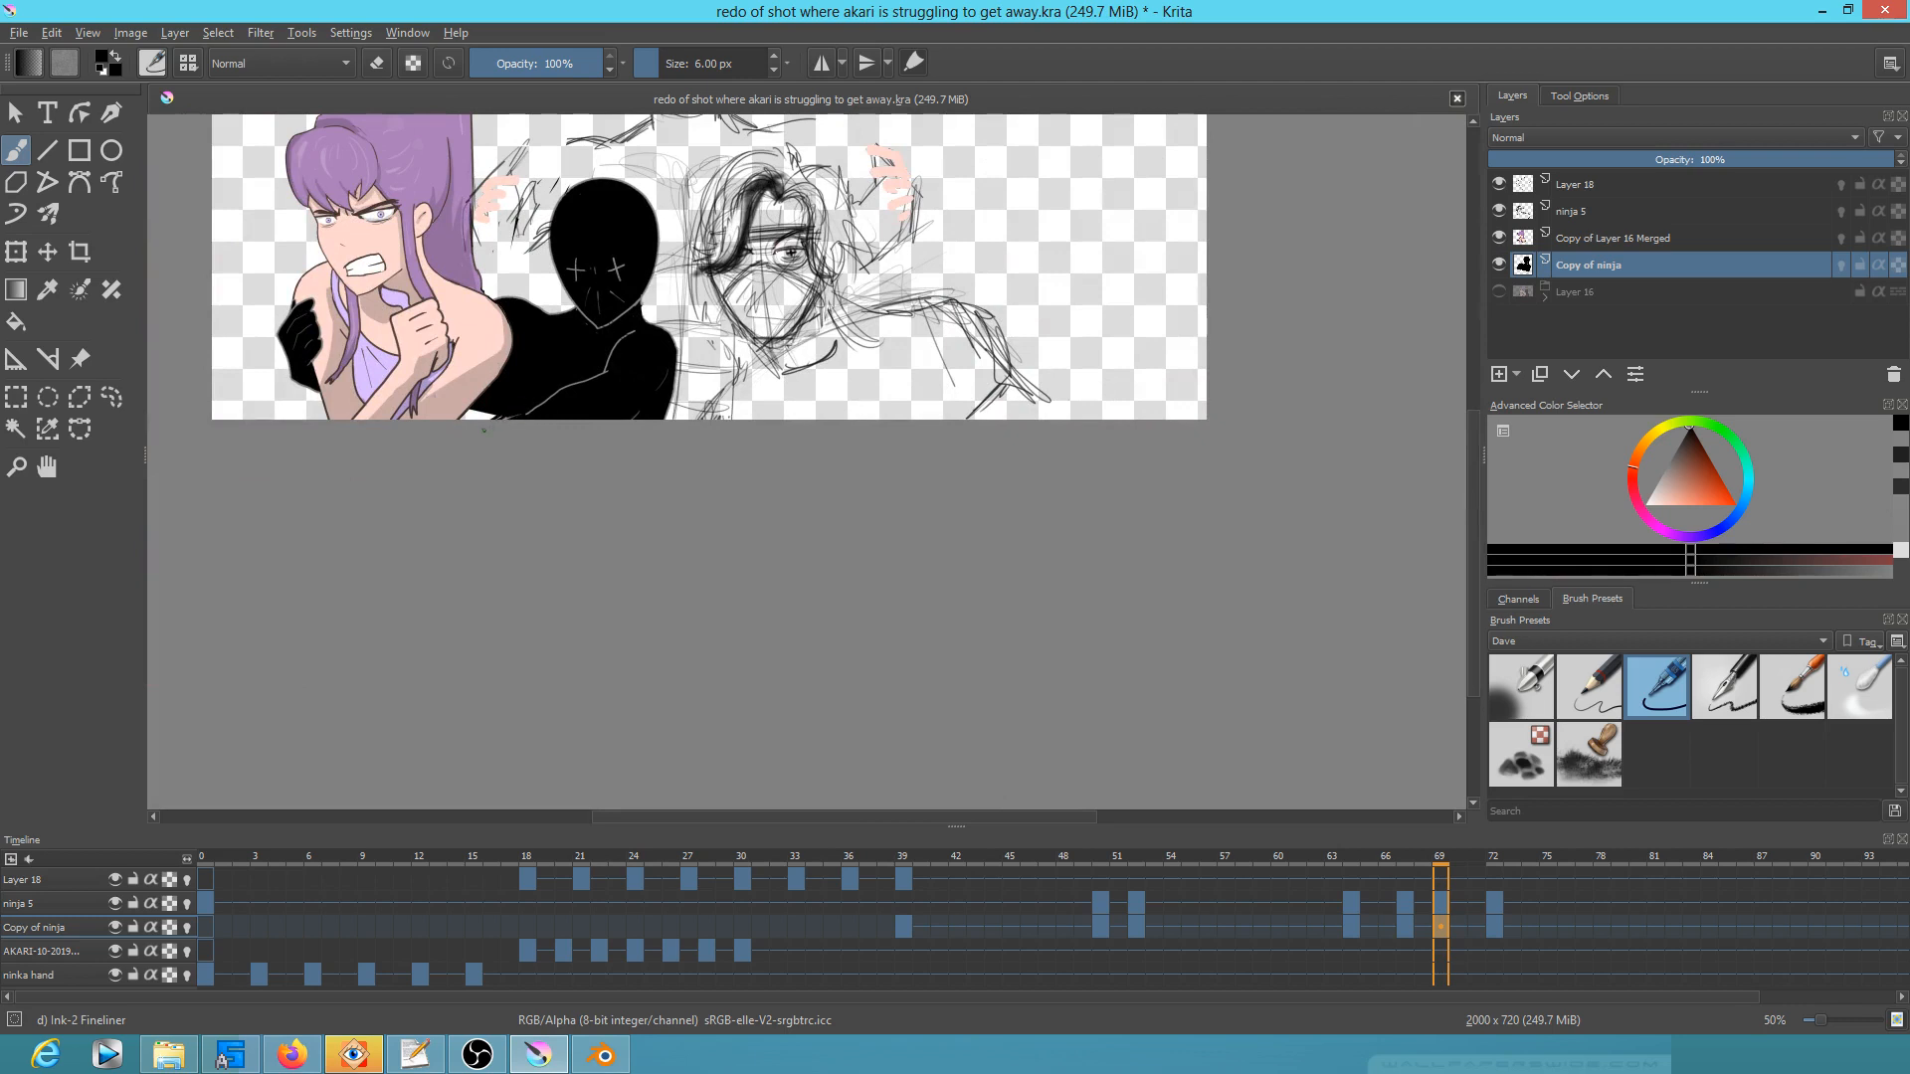
{"action": "mouse_move", "coordinate": [485, 438]}
{"action": "left_mouse_down", "text": "shift"}
{"action": "mouse_move", "coordinate": [510, 438]}
{"action": "mouse_move", "coordinate": [465, 416]}
{"action": "mouse_move", "coordinate": [492, 405]}
{"action": "left_mouse_up", "text": "shift"}
{"action": "key", "text": "comma"}
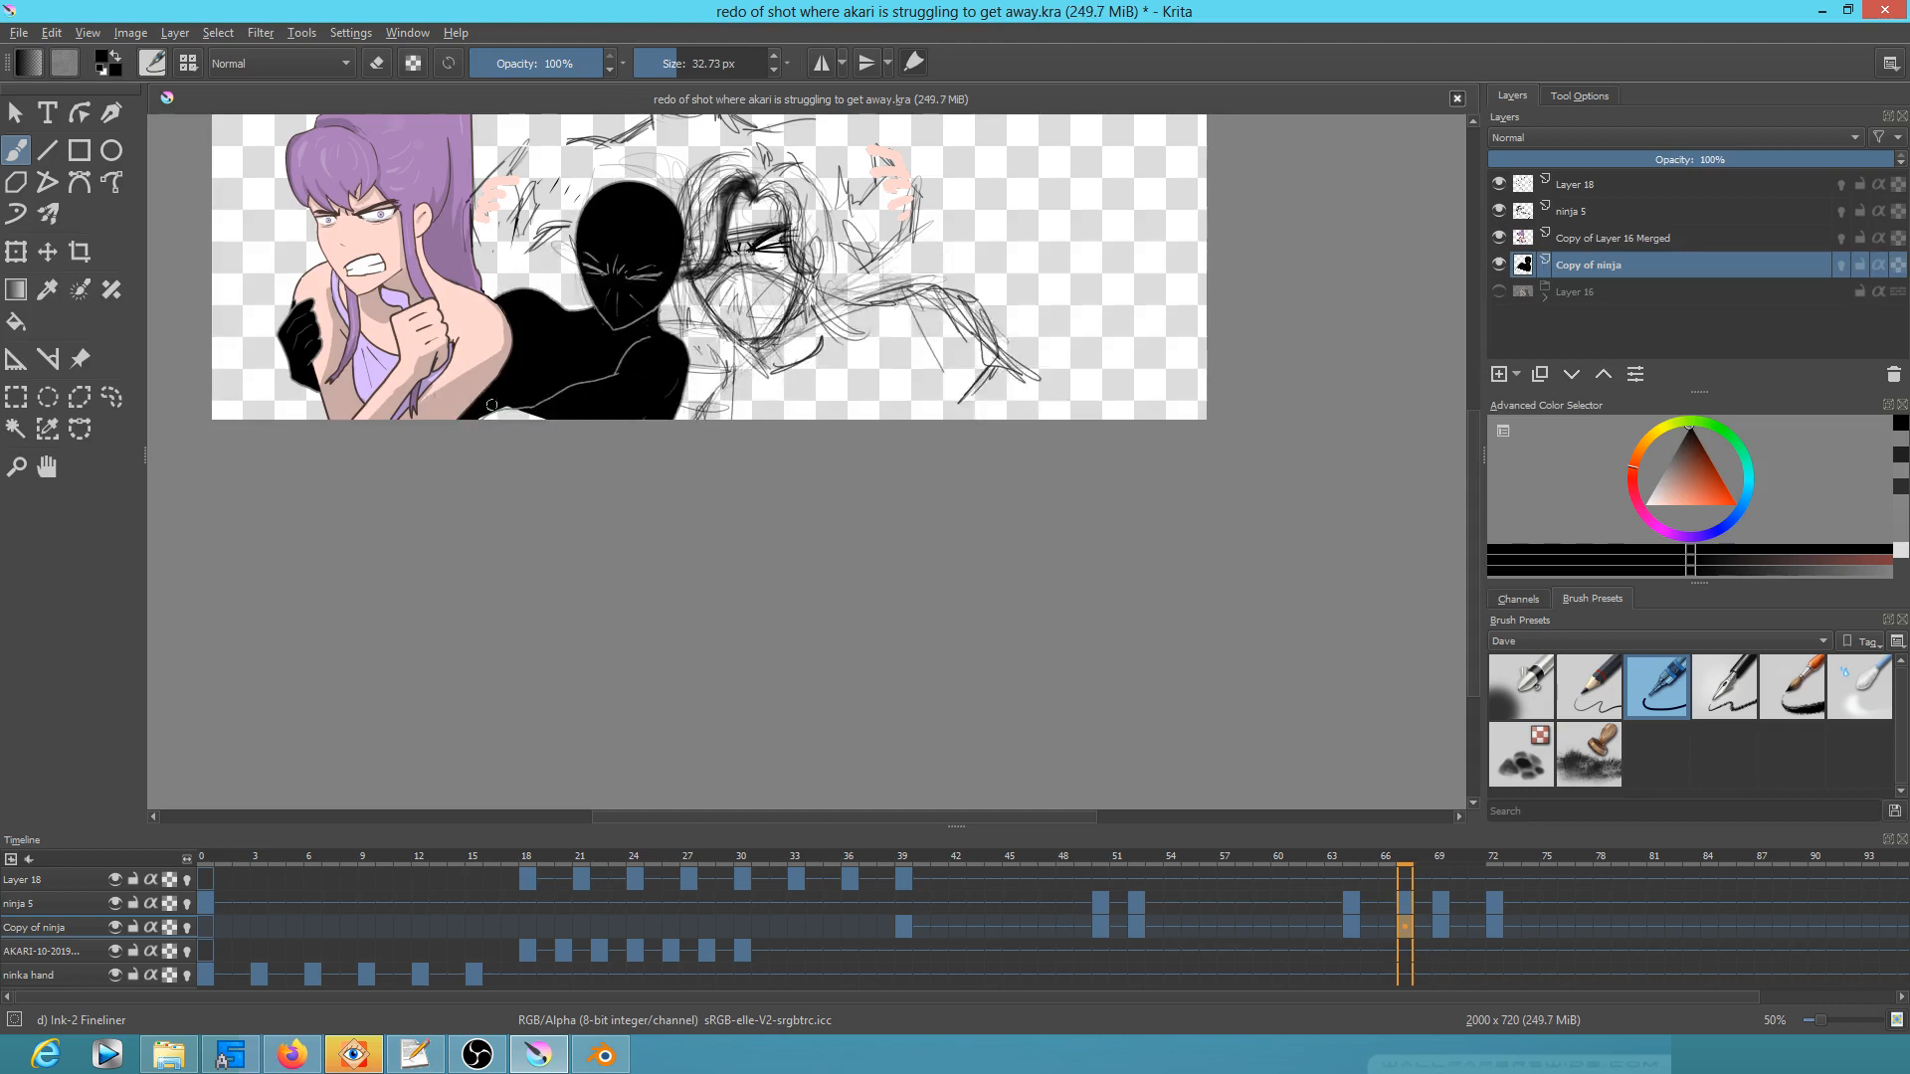
{"action": "left_click_drag", "start_coordinate": [526, 422], "coordinate": [482, 424]}
Step: Step back and forth through the keyframes from 64 to 72 to examine the ninjas' recoil and new eyes
{"action": "key", "text": "comma"}
{"action": "key", "text": "period"}
{"action": "key", "text": "period"}
{"action": "key", "text": "period"}
{"action": "key", "text": "comma"}
{"action": "key", "text": "comma"}
{"action": "key", "text": "period"}
{"action": "key", "text": "period"}
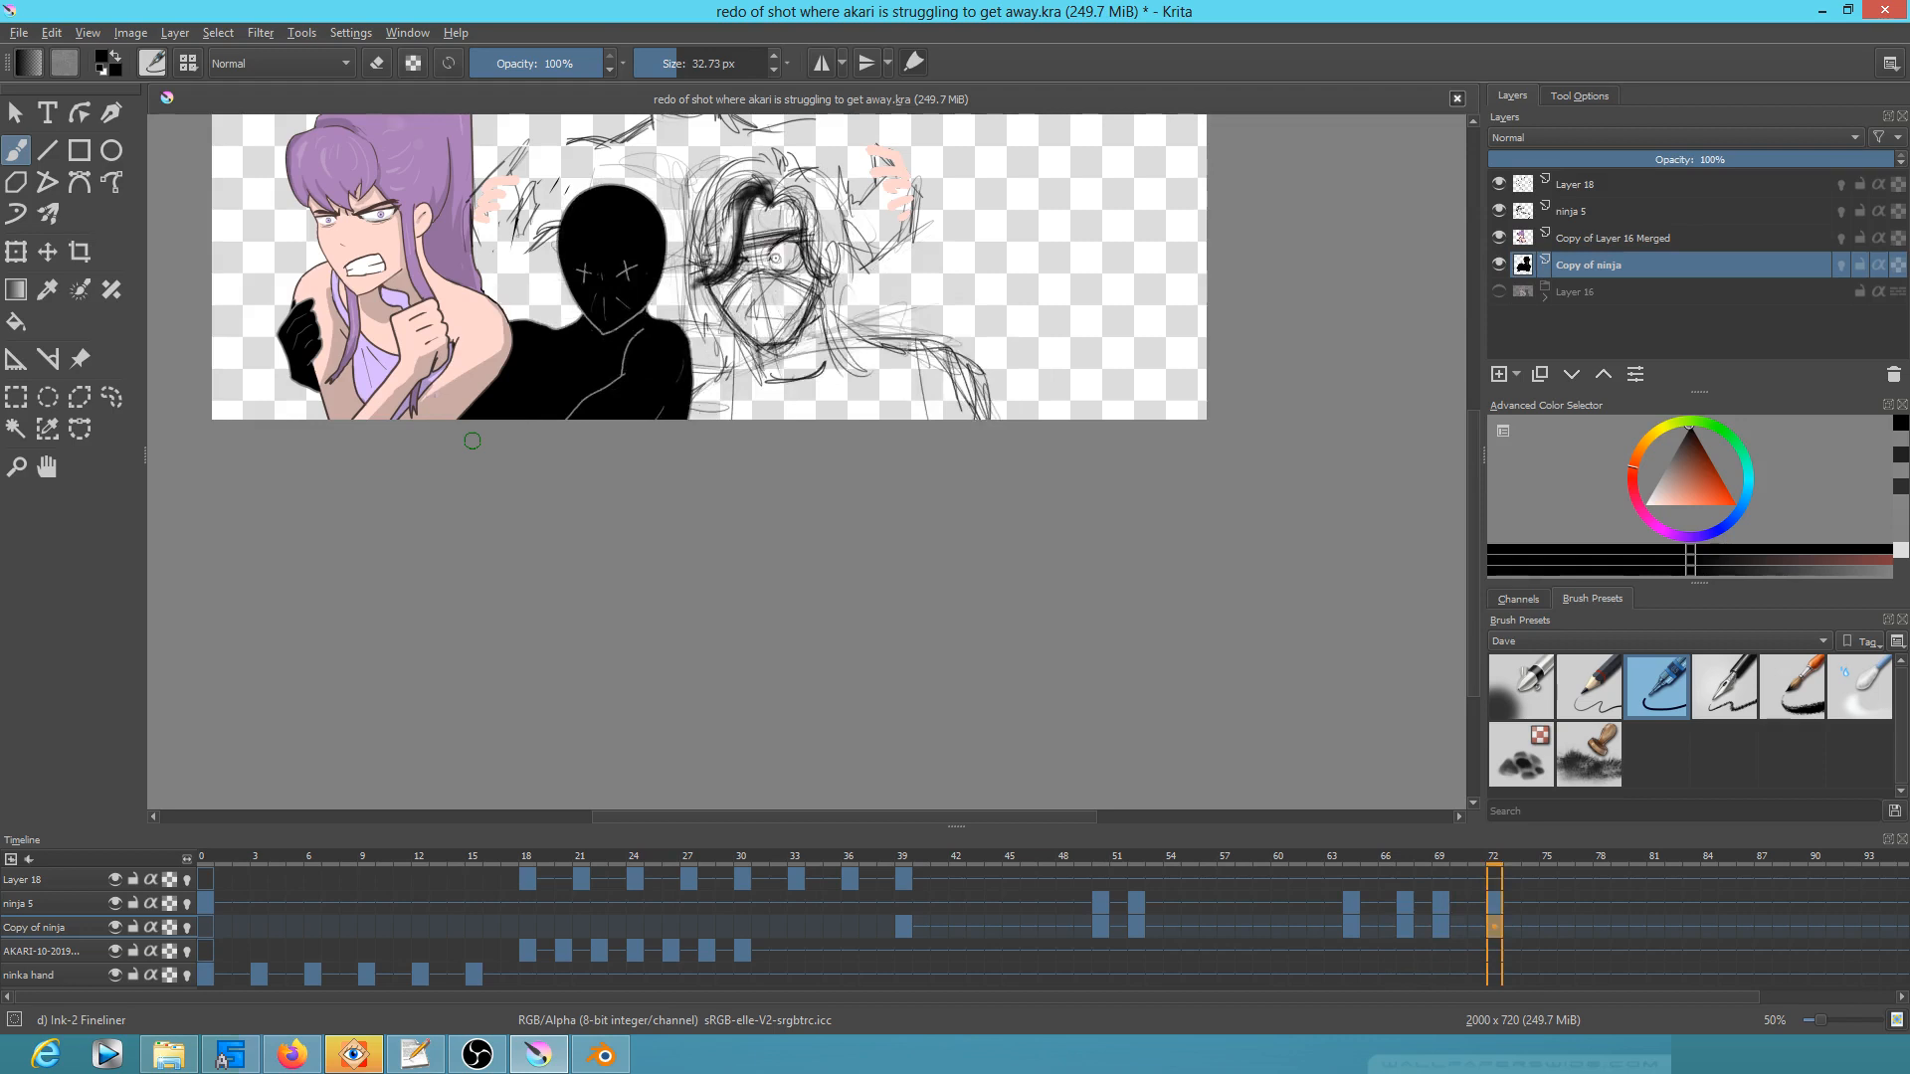
Step: Save the document and play the animation from frame 0 to review the whole shot
{"action": "key", "text": "comma"}
{"action": "key", "text": "period"}
{"action": "key", "text": "alt+Tab"}
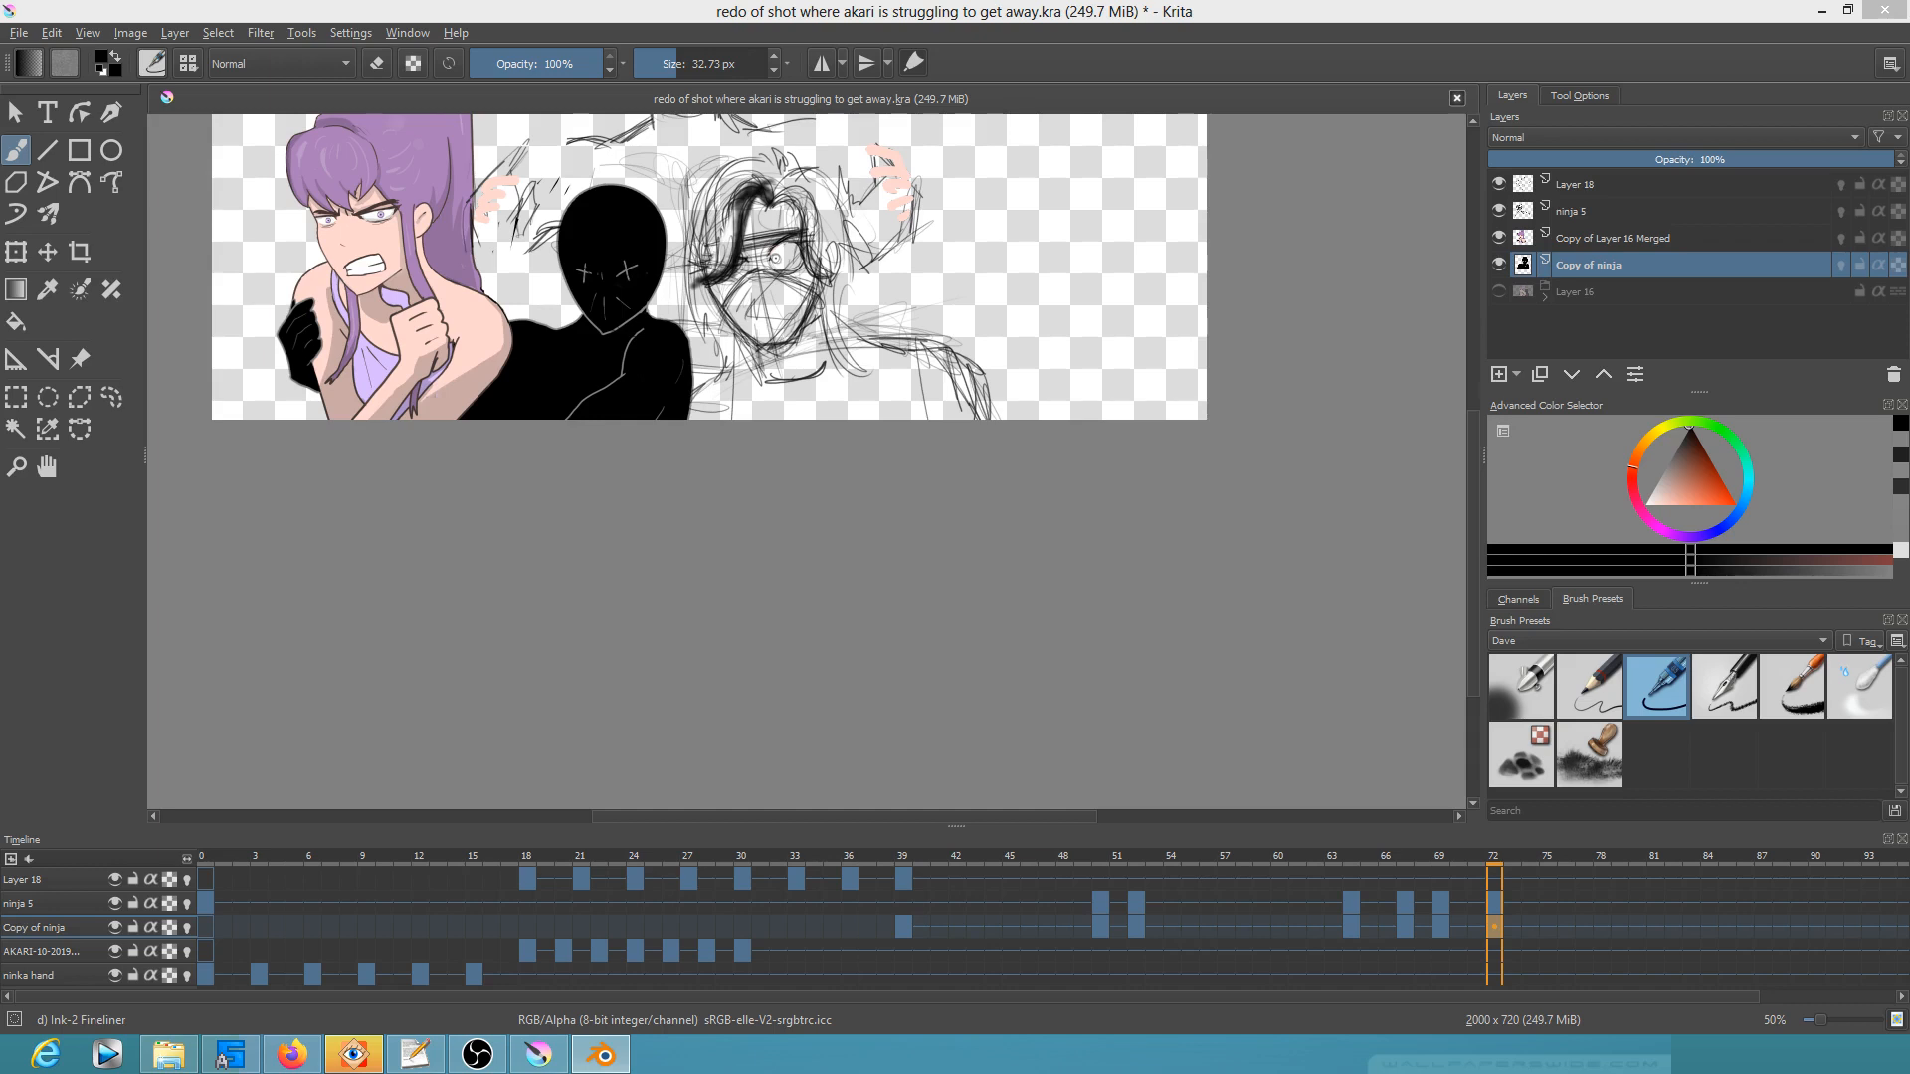
{"action": "left_click_drag", "start_coordinate": [583, 335], "coordinate": [654, 410]}
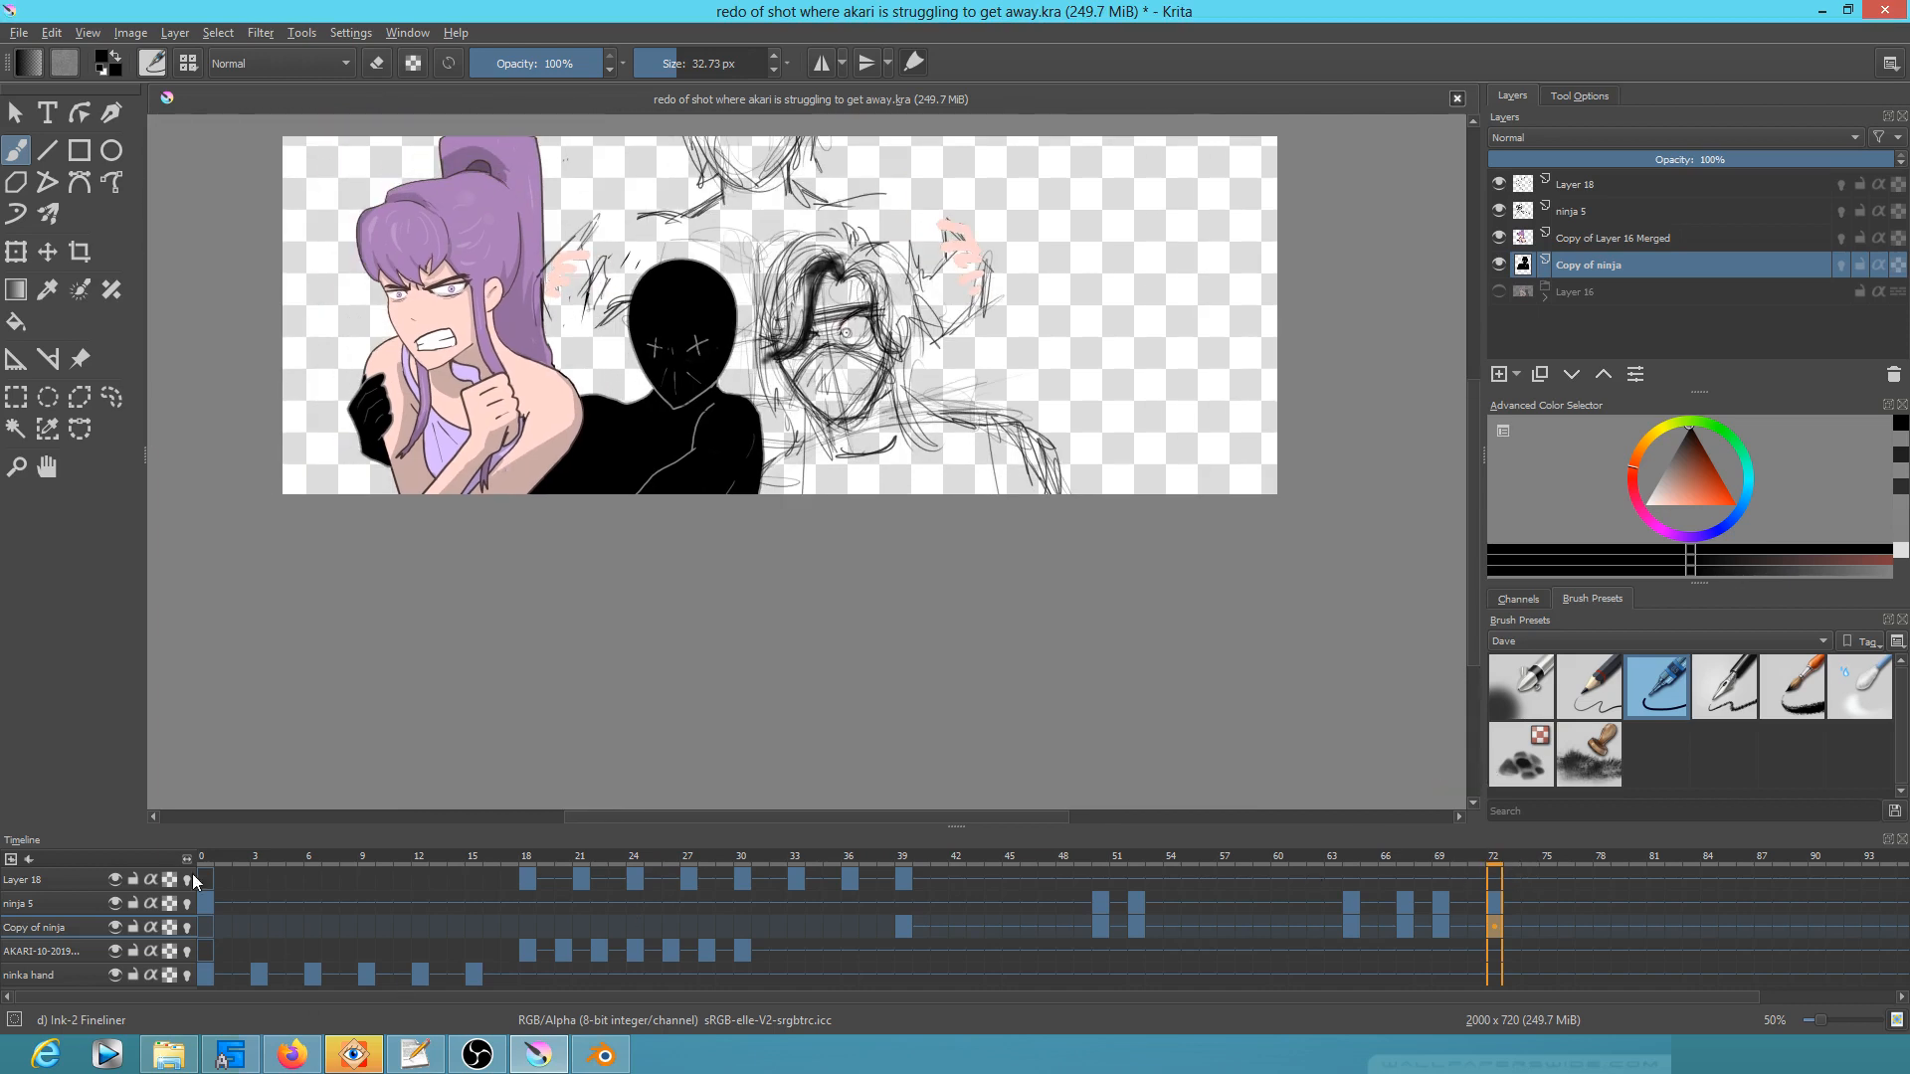
{"action": "left_click_drag", "start_coordinate": [188, 857], "coordinate": [155, 856]}
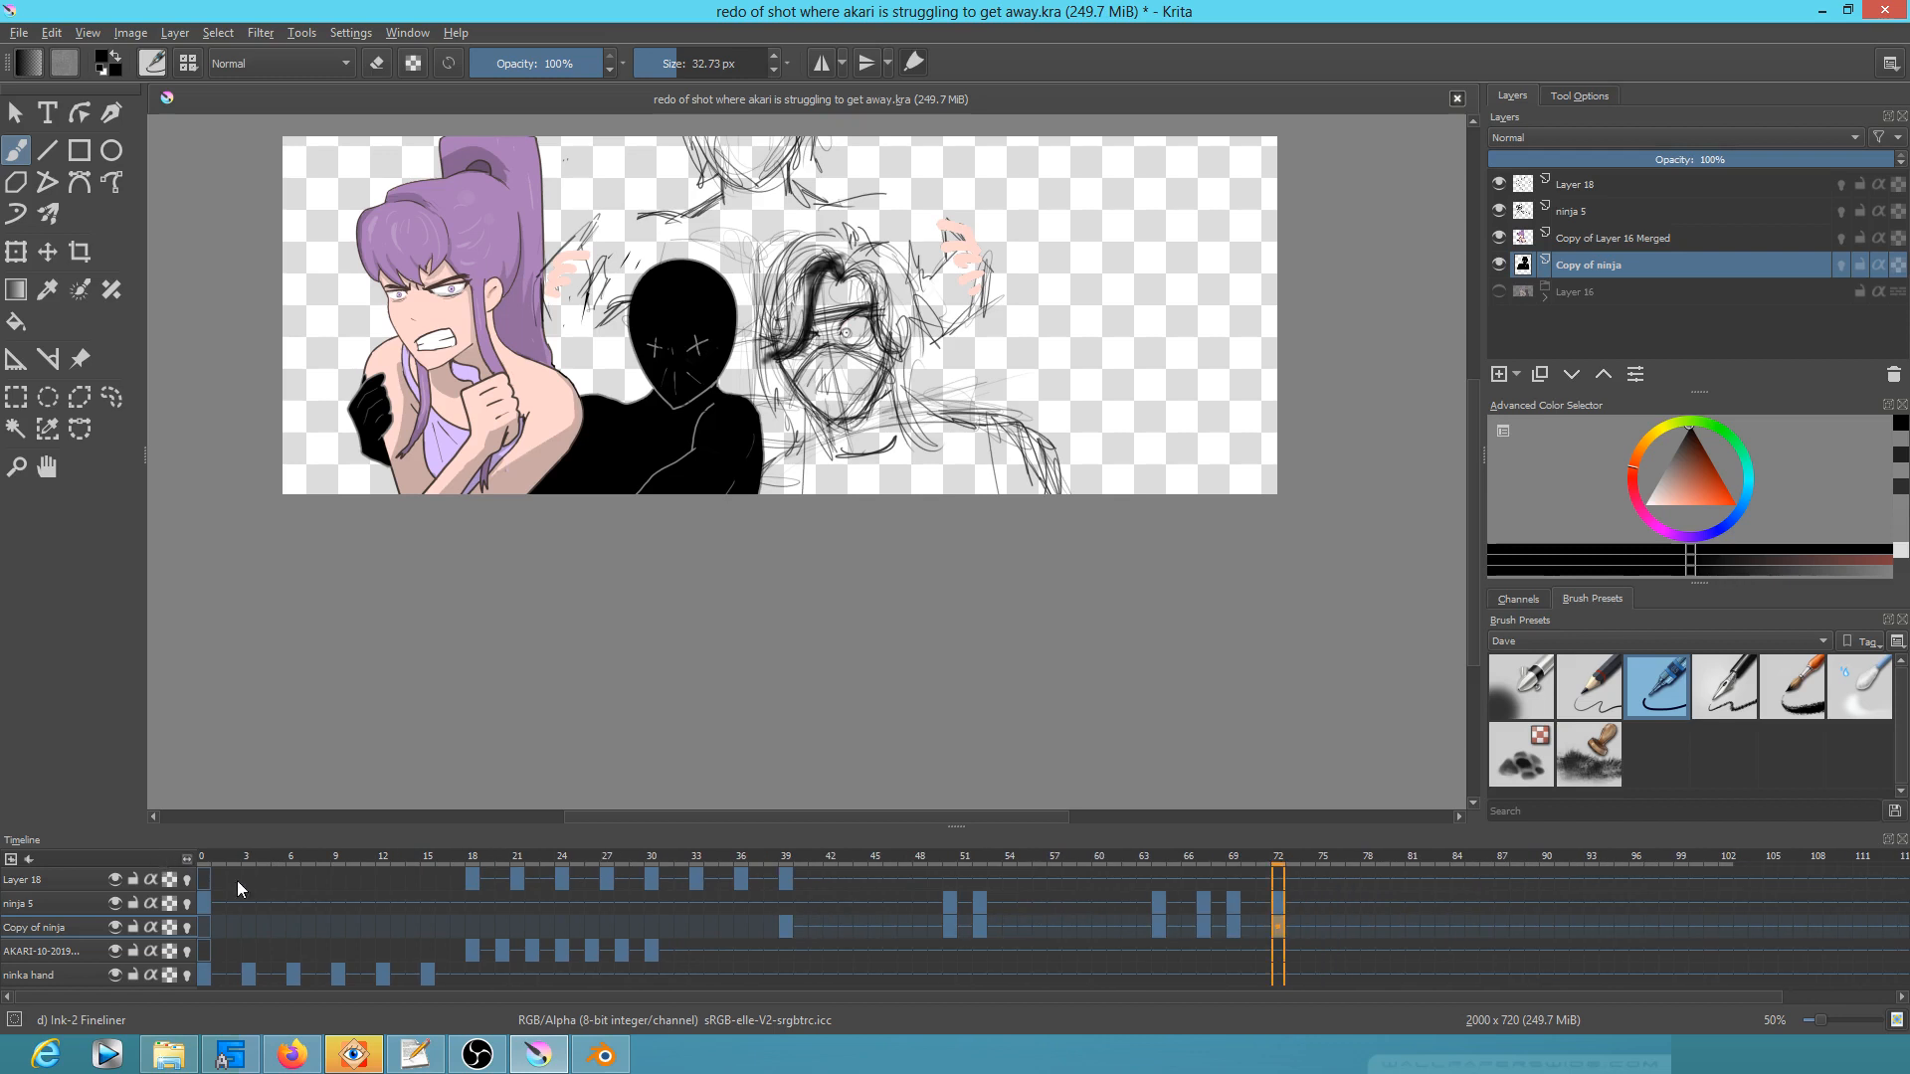
{"action": "left_click", "coordinate": [201, 873]}
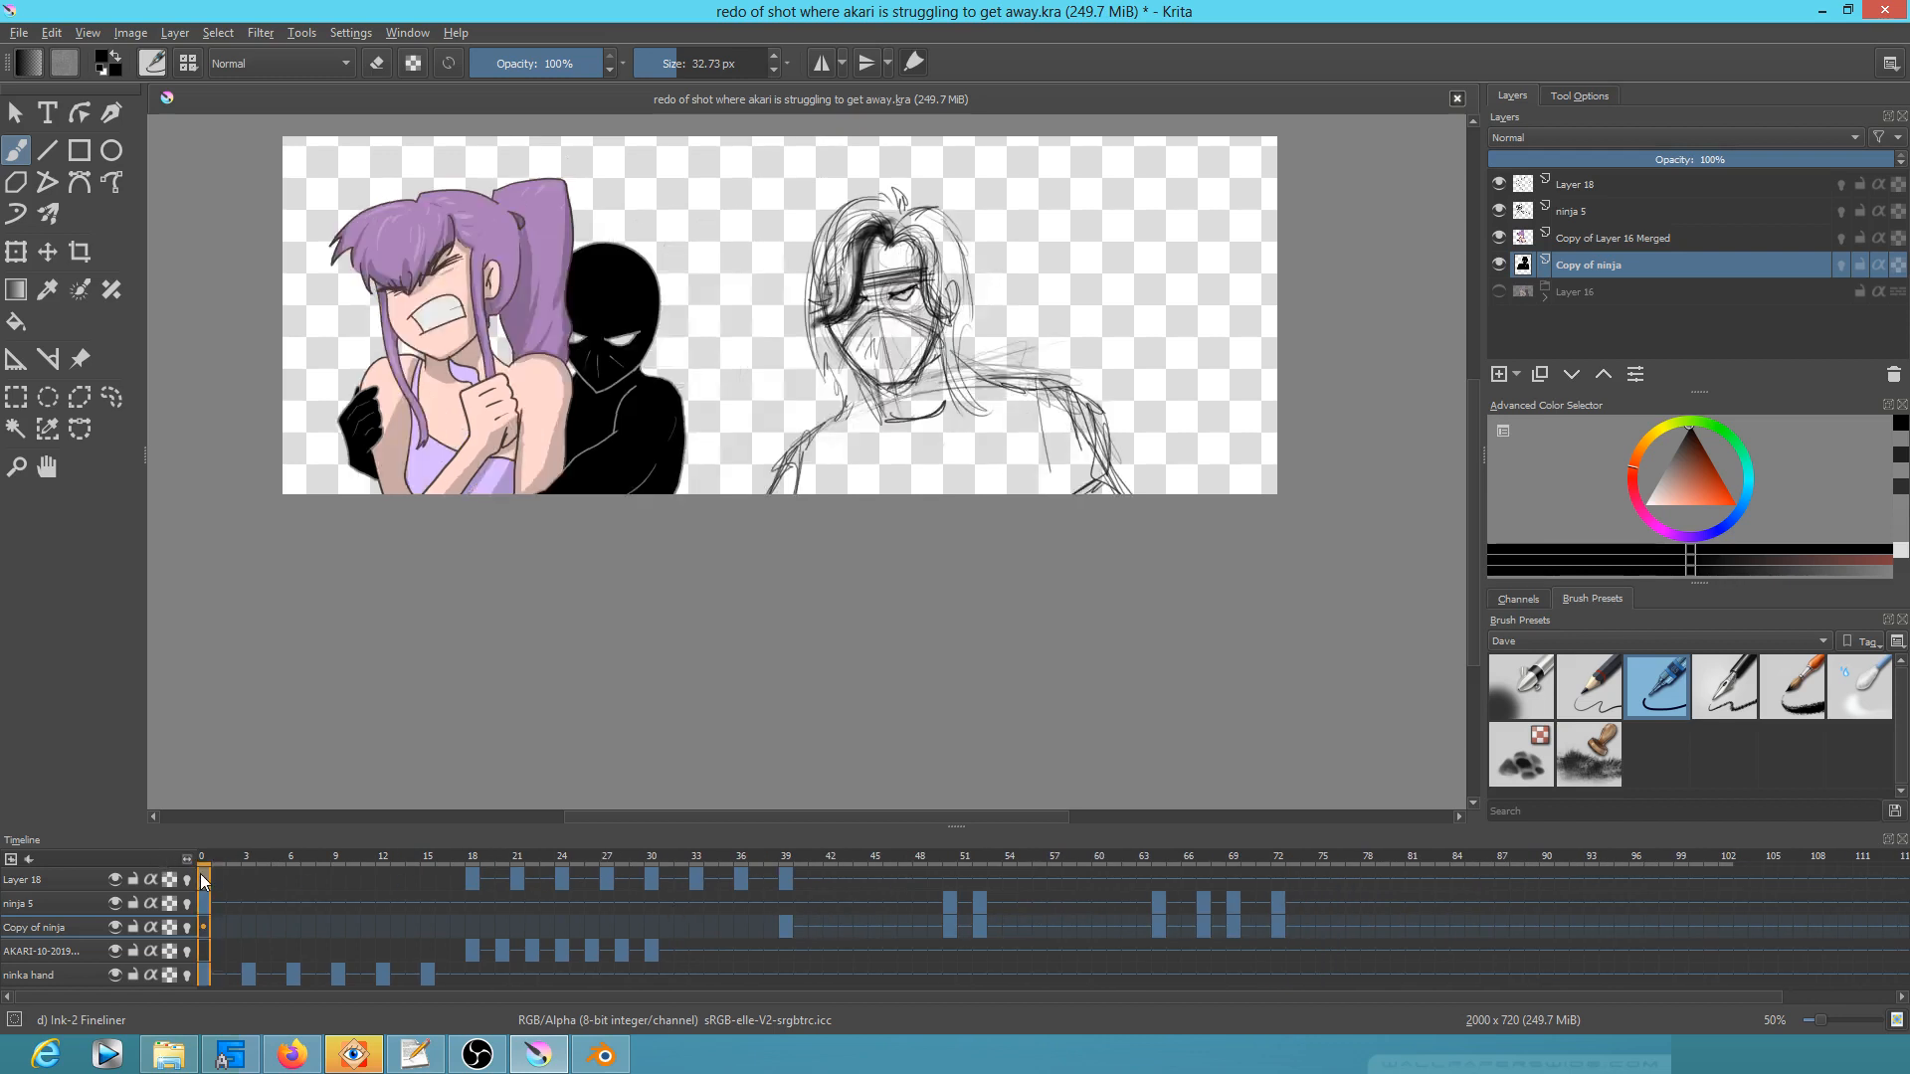
{"action": "key", "text": "ctrl+s"}
{"action": "key", "text": "space"}
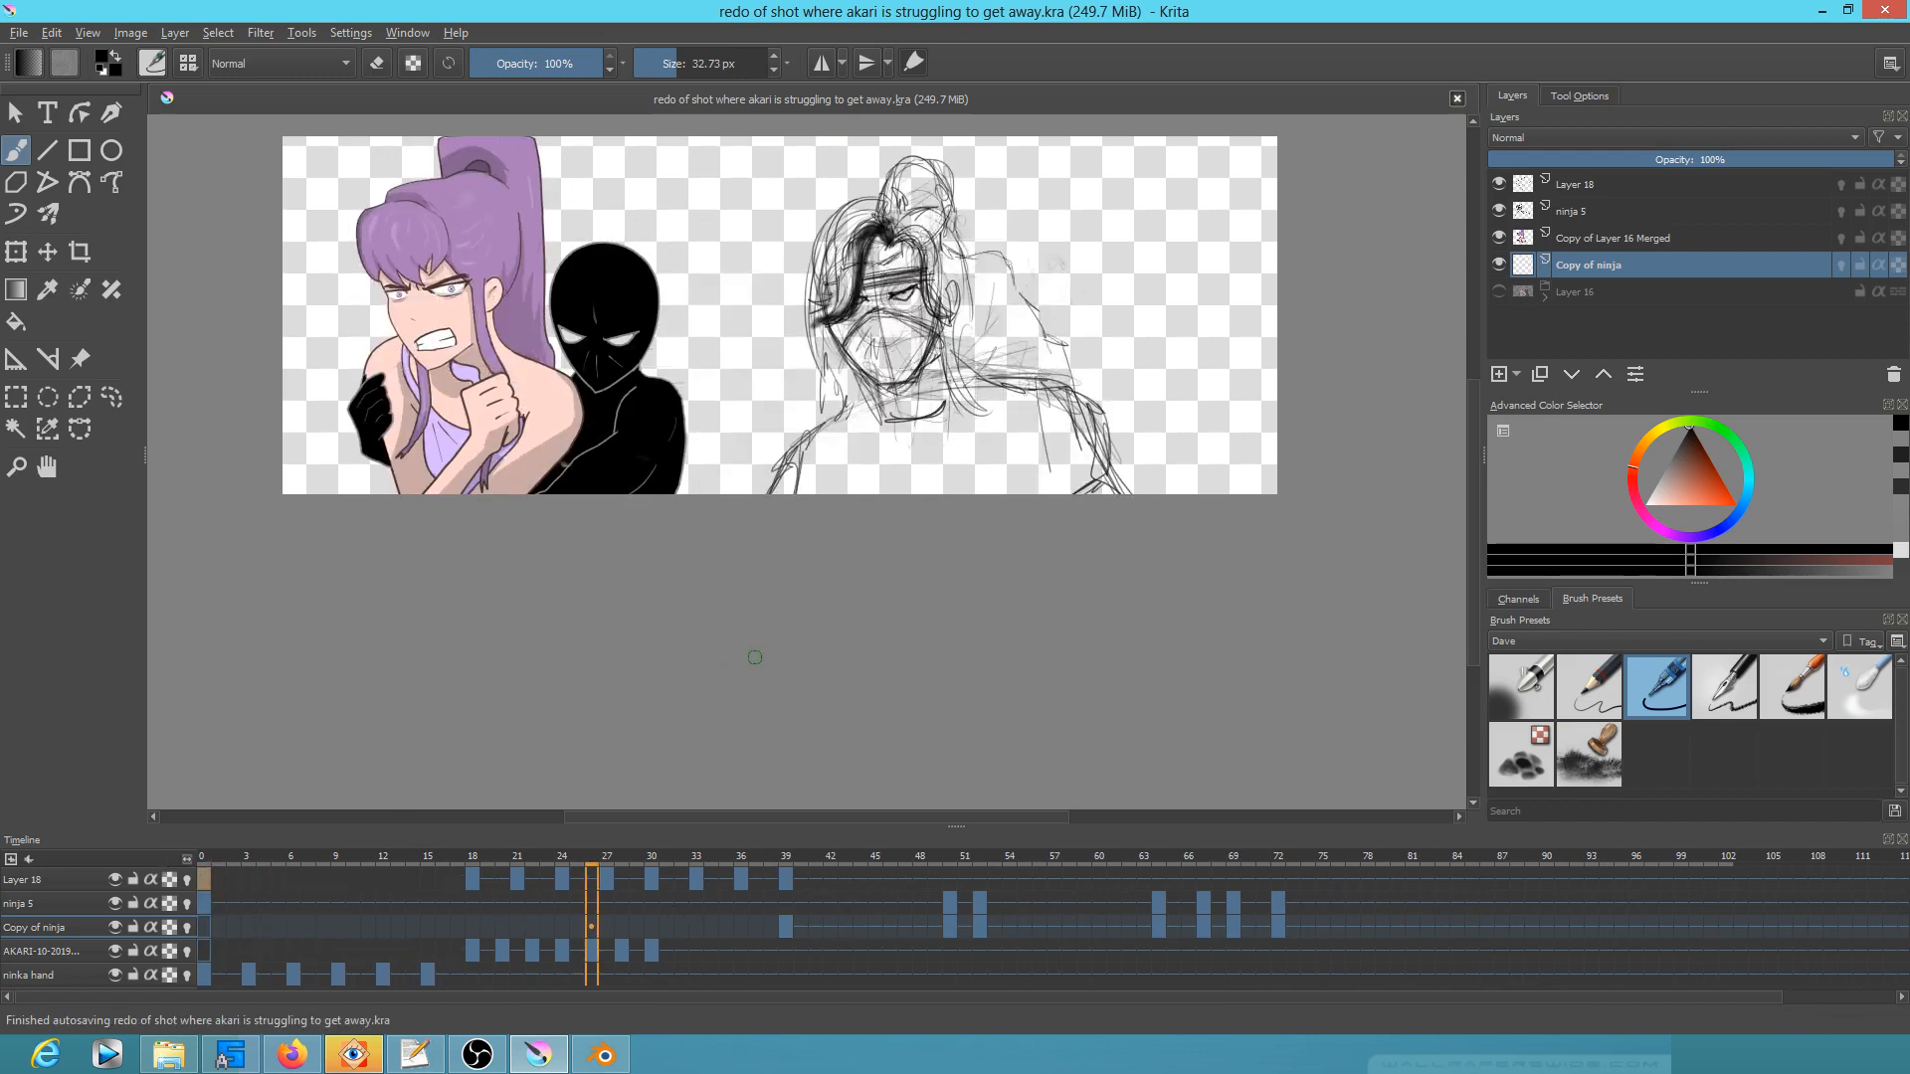
{"action": "left_click_drag", "start_coordinate": [757, 658], "coordinate": [787, 743]}
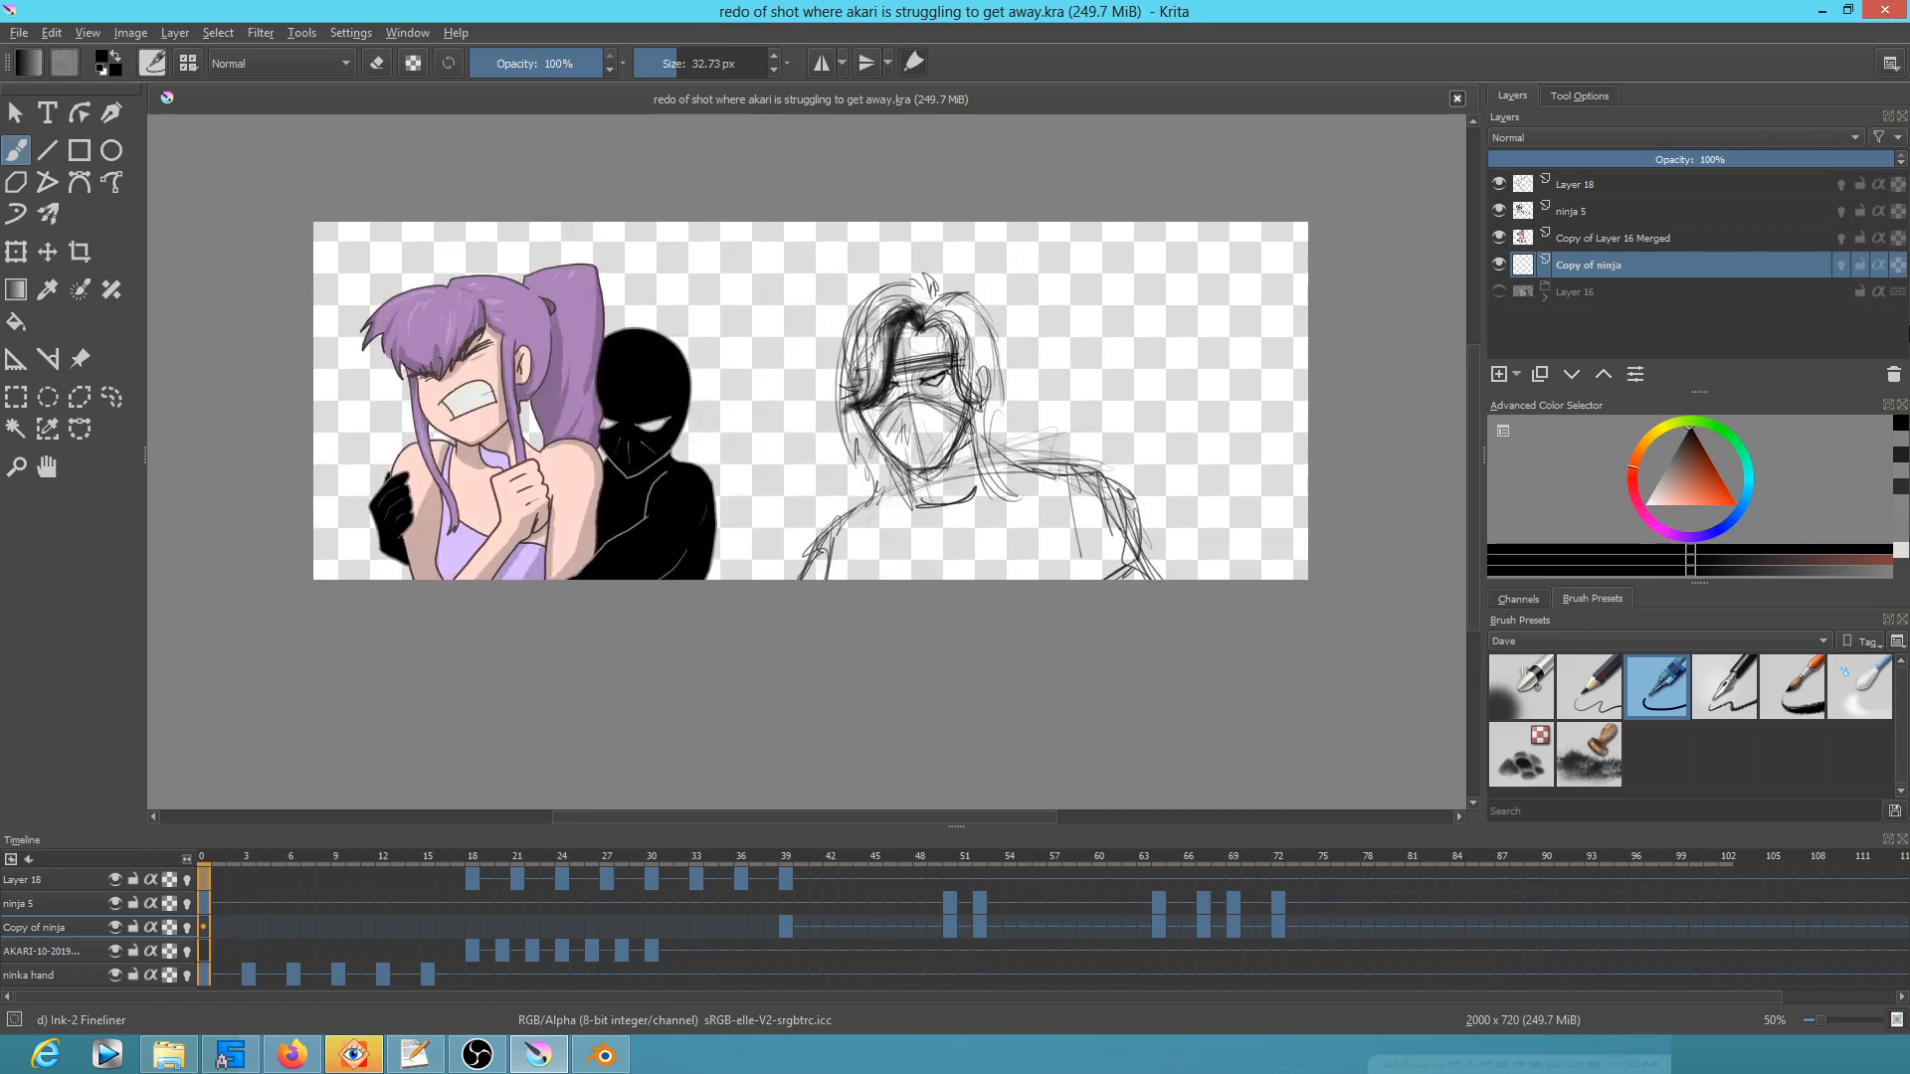
Step: Identify the contents of Layer 18 at frame 39 by toggling its visibility, and rename the layer ZEN
{"action": "left_click", "coordinate": [1577, 185]}
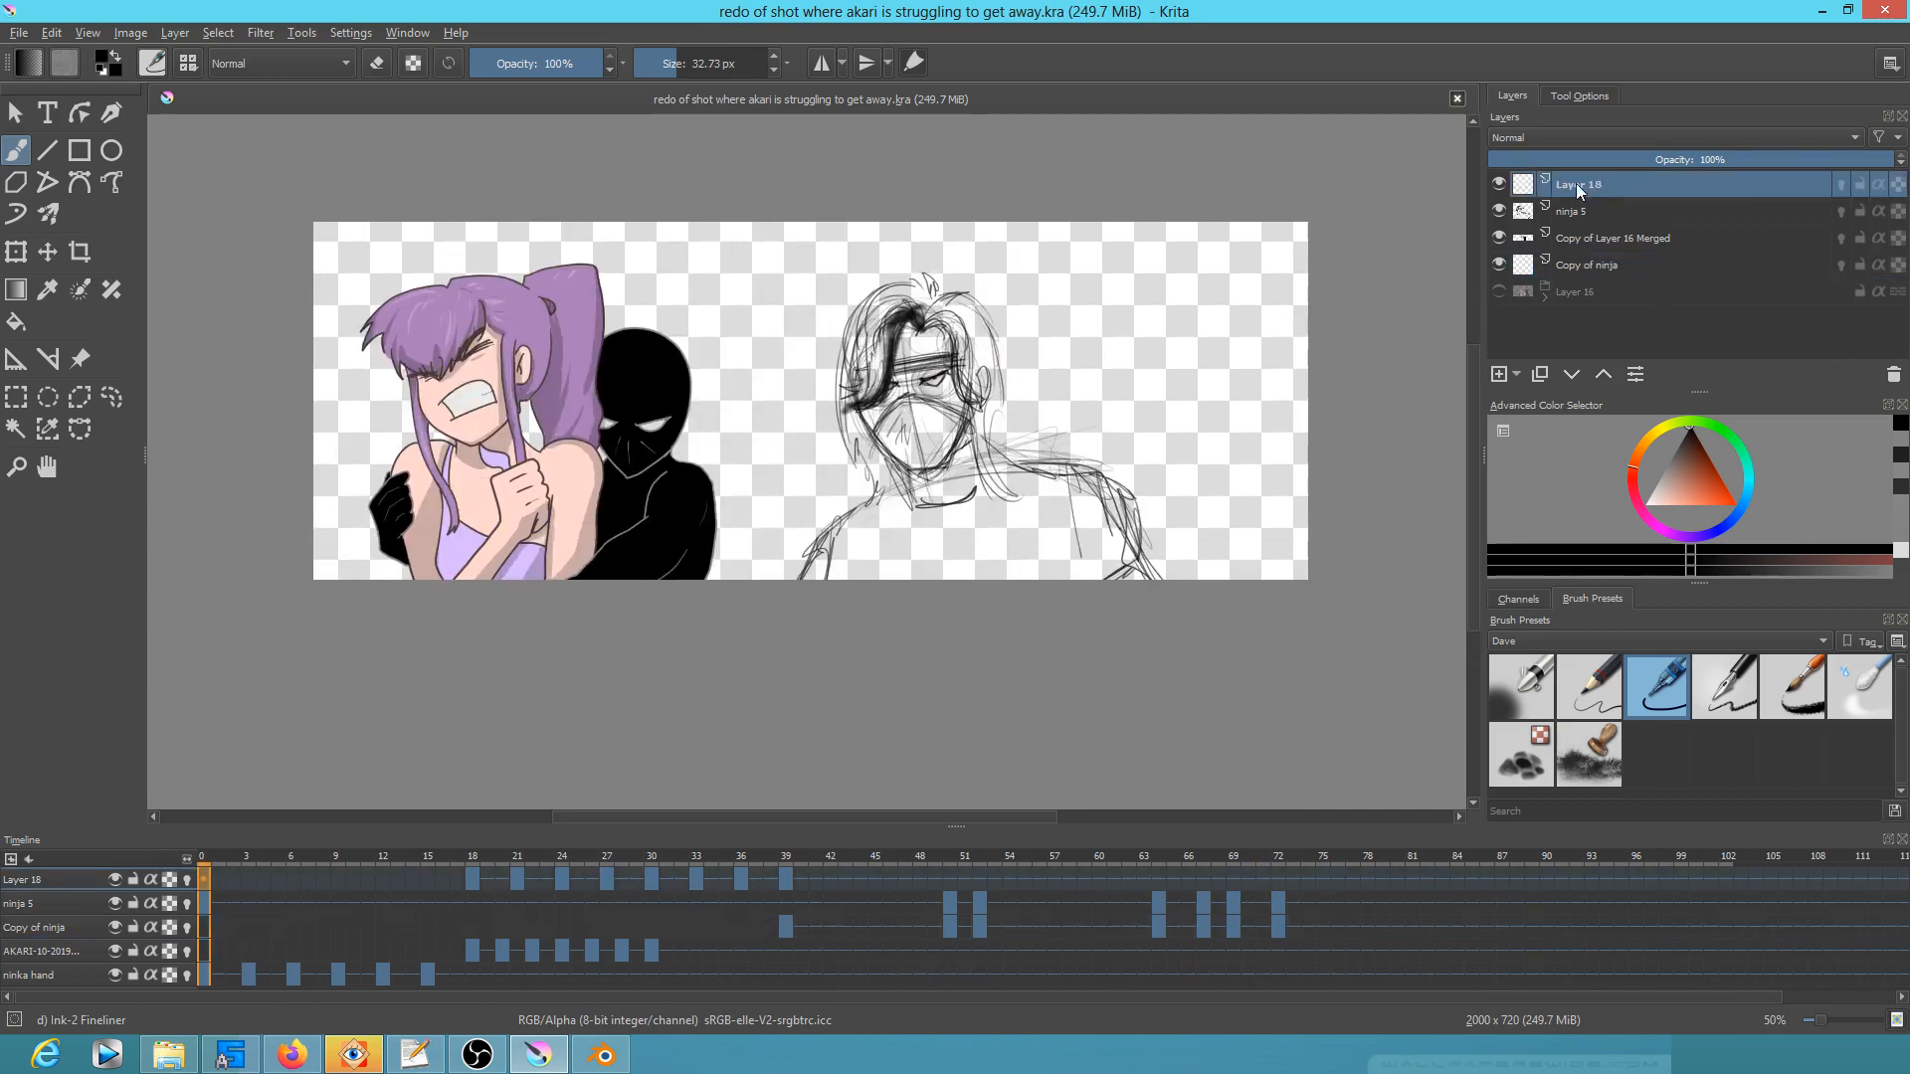
{"action": "left_click", "coordinate": [1263, 861]}
{"action": "left_click", "coordinate": [786, 861]}
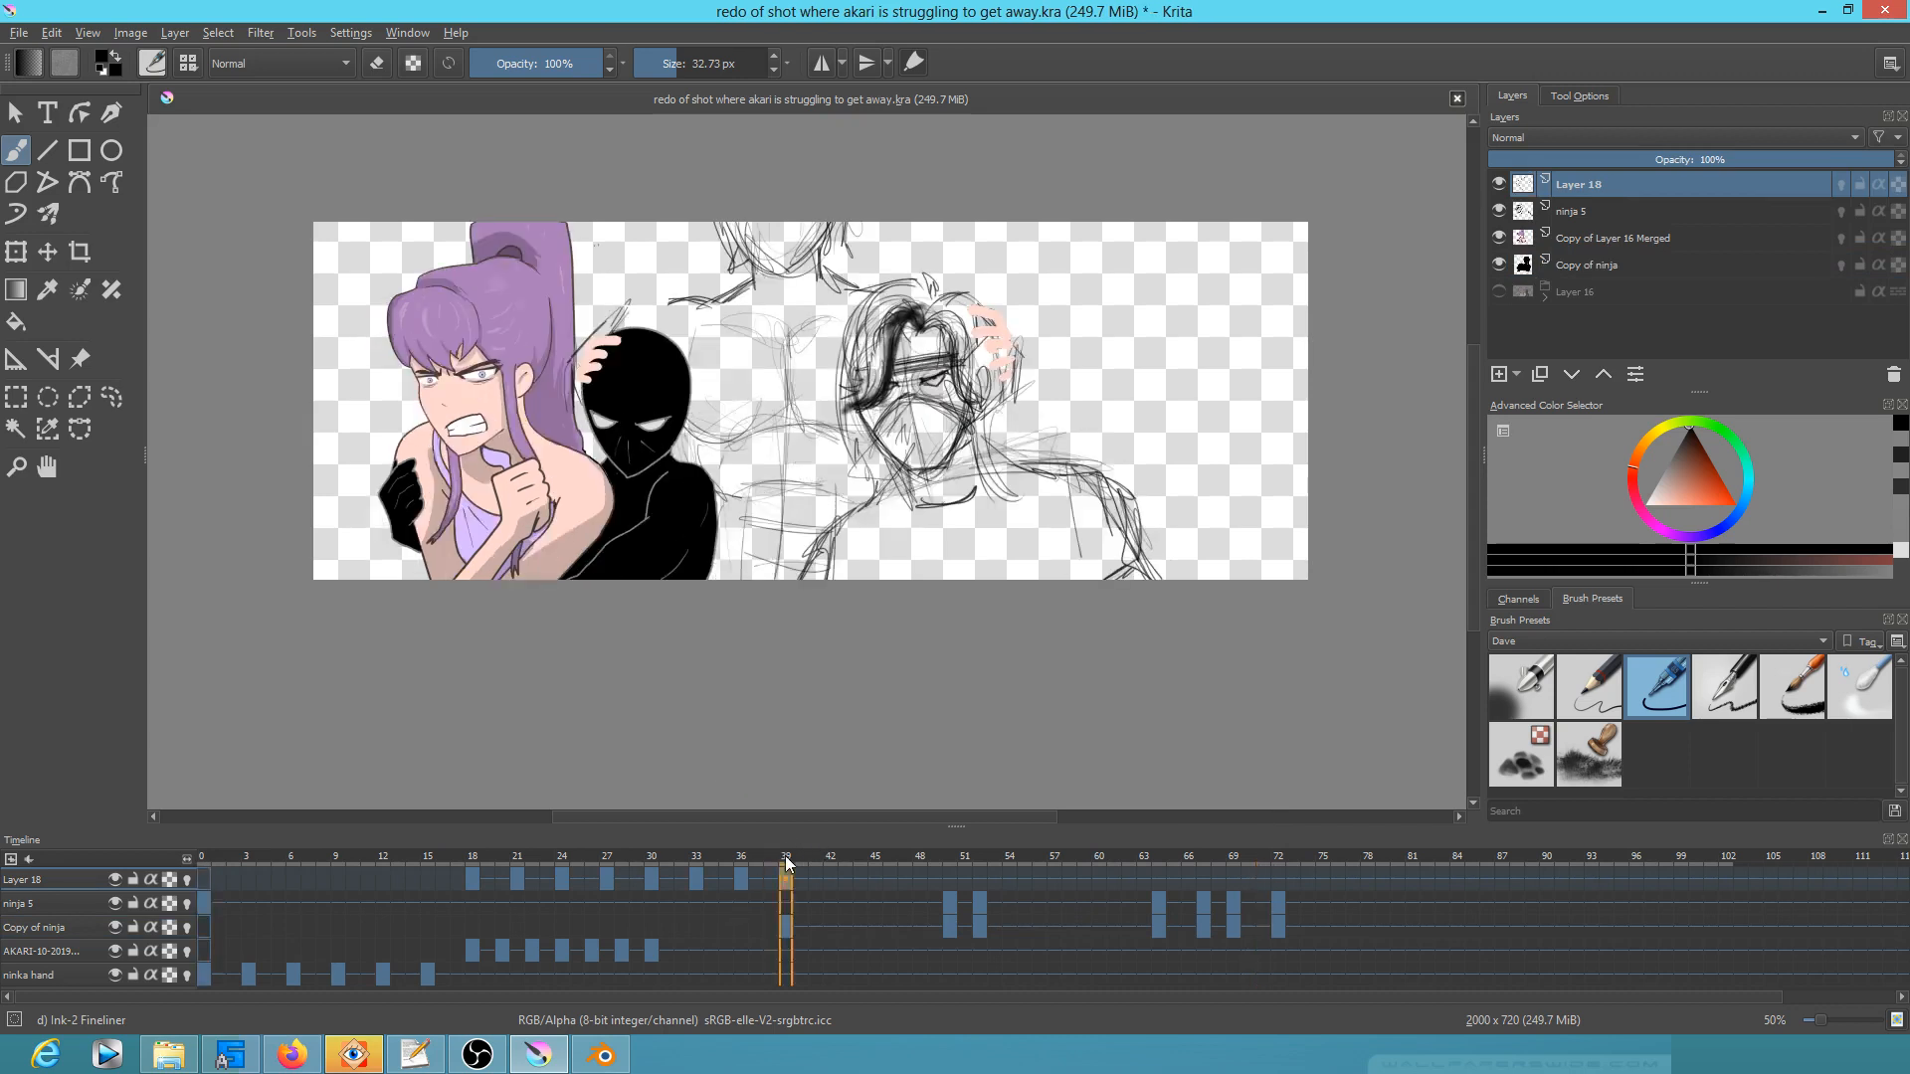
{"action": "left_click", "coordinate": [1501, 184]}
{"action": "left_click", "coordinate": [1501, 184]}
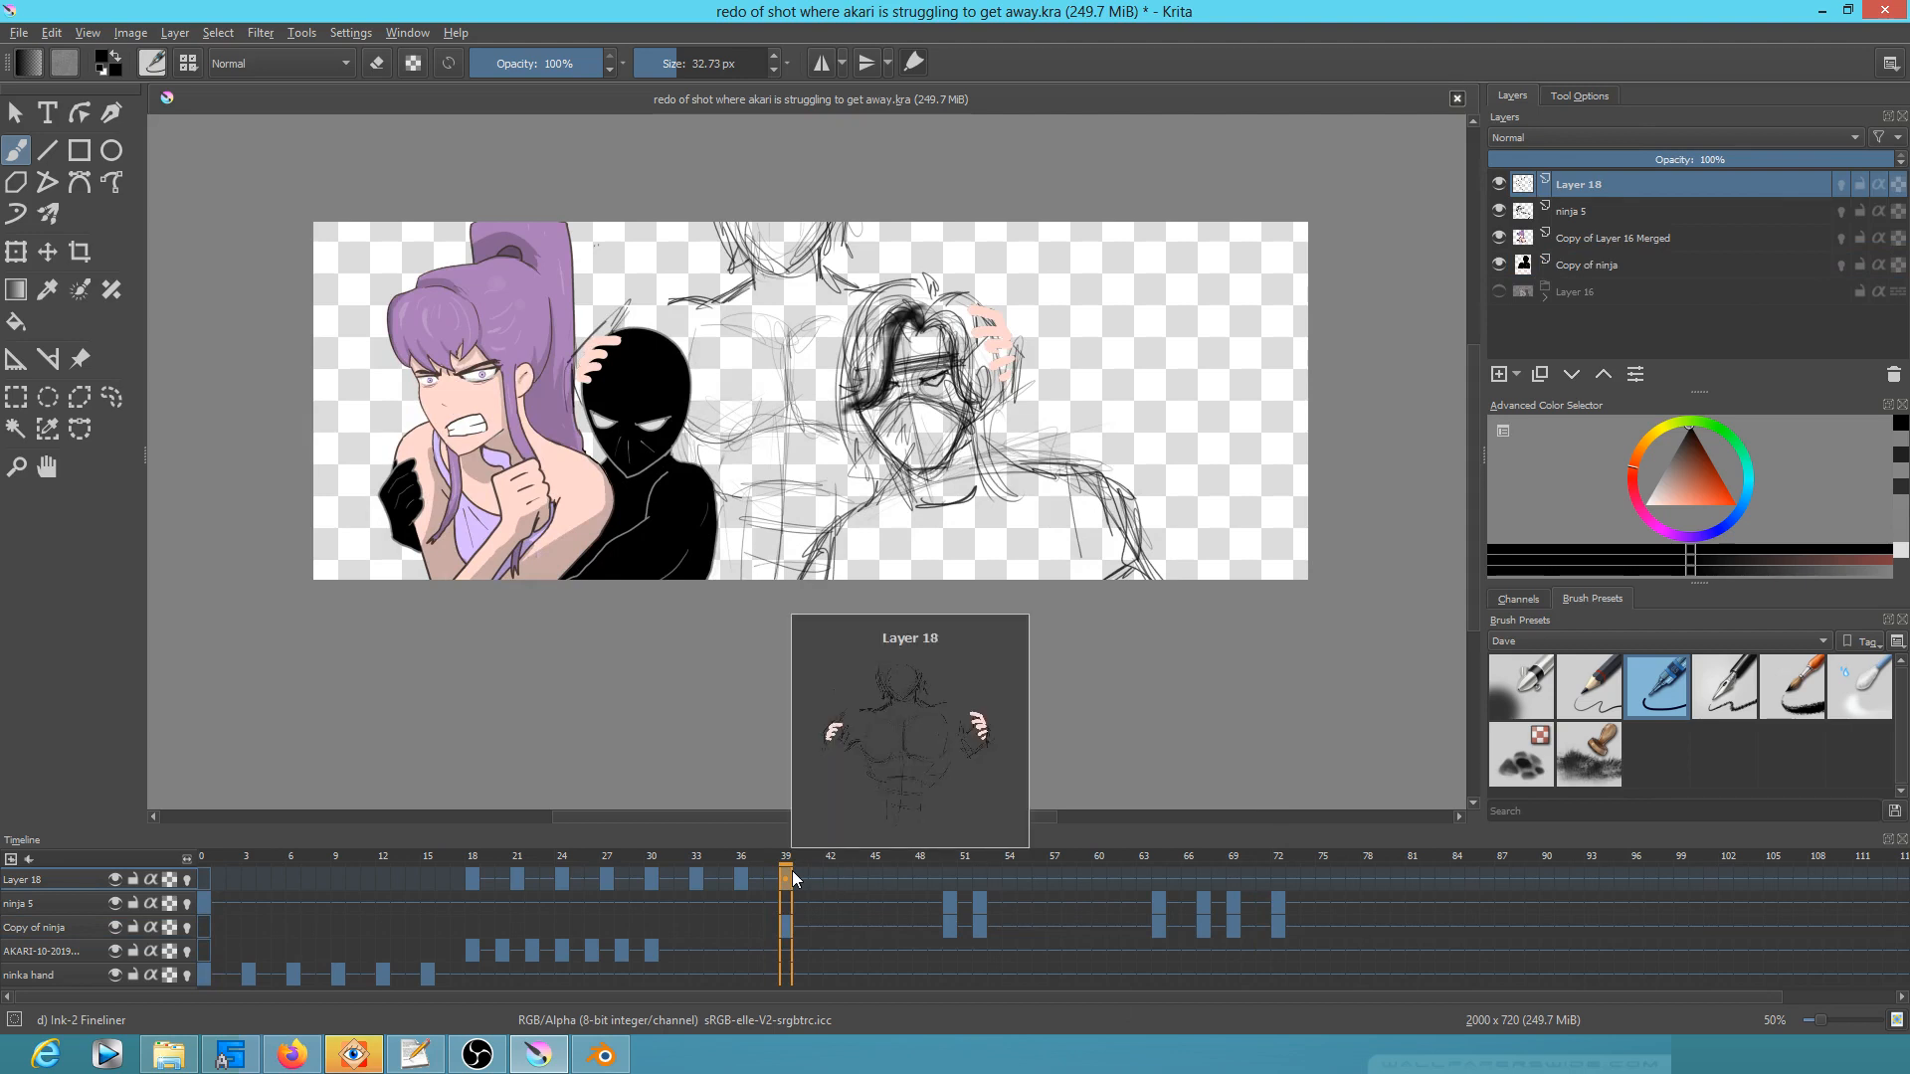
{"action": "double_click", "coordinate": [1591, 183]}
{"action": "type", "text": "ZEN"}
{"action": "key", "text": "Return"}
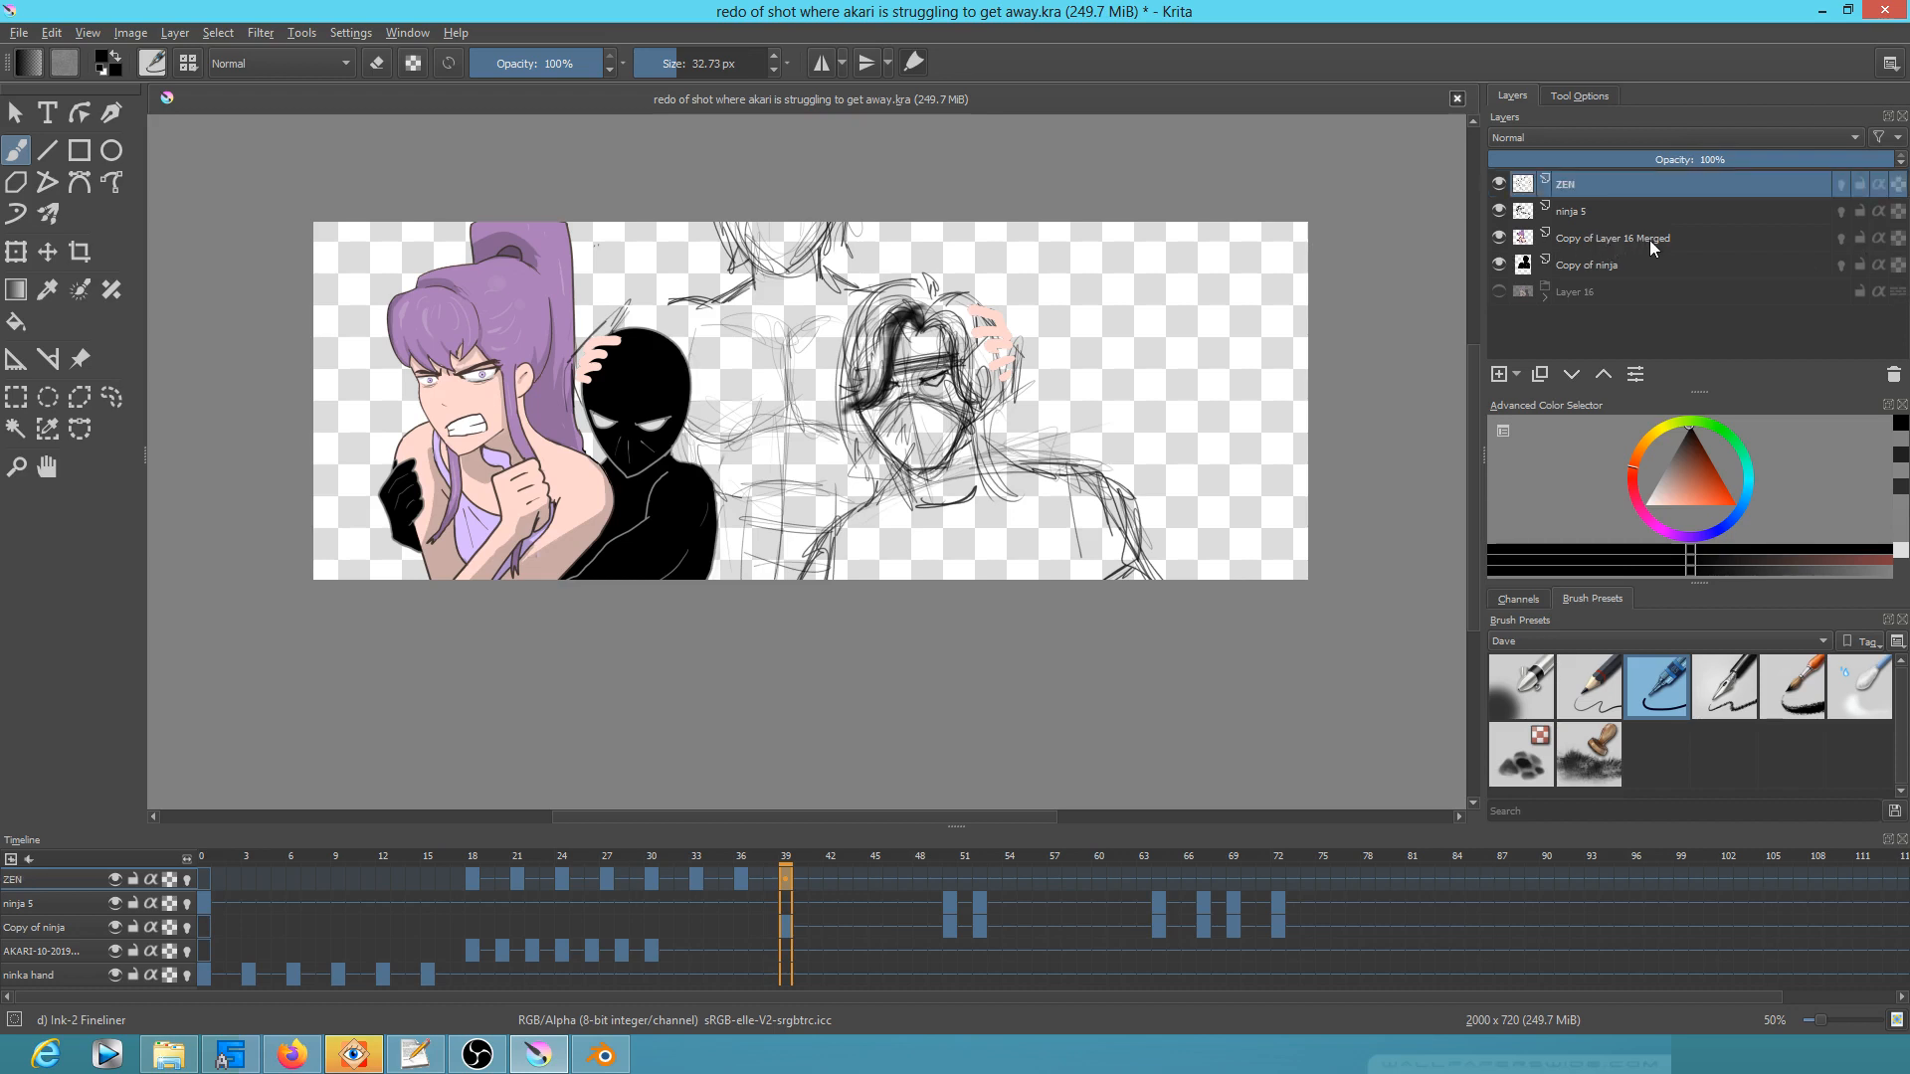
Step: Check what Copy of Layer 16 Merged contains by toggling its visibility, and rename it AKARI
{"action": "left_click", "coordinate": [1498, 239]}
{"action": "left_click", "coordinate": [1499, 239]}
{"action": "double_click", "coordinate": [1643, 238]}
{"action": "type", "text": "AKARI"}
{"action": "key", "text": "Return"}
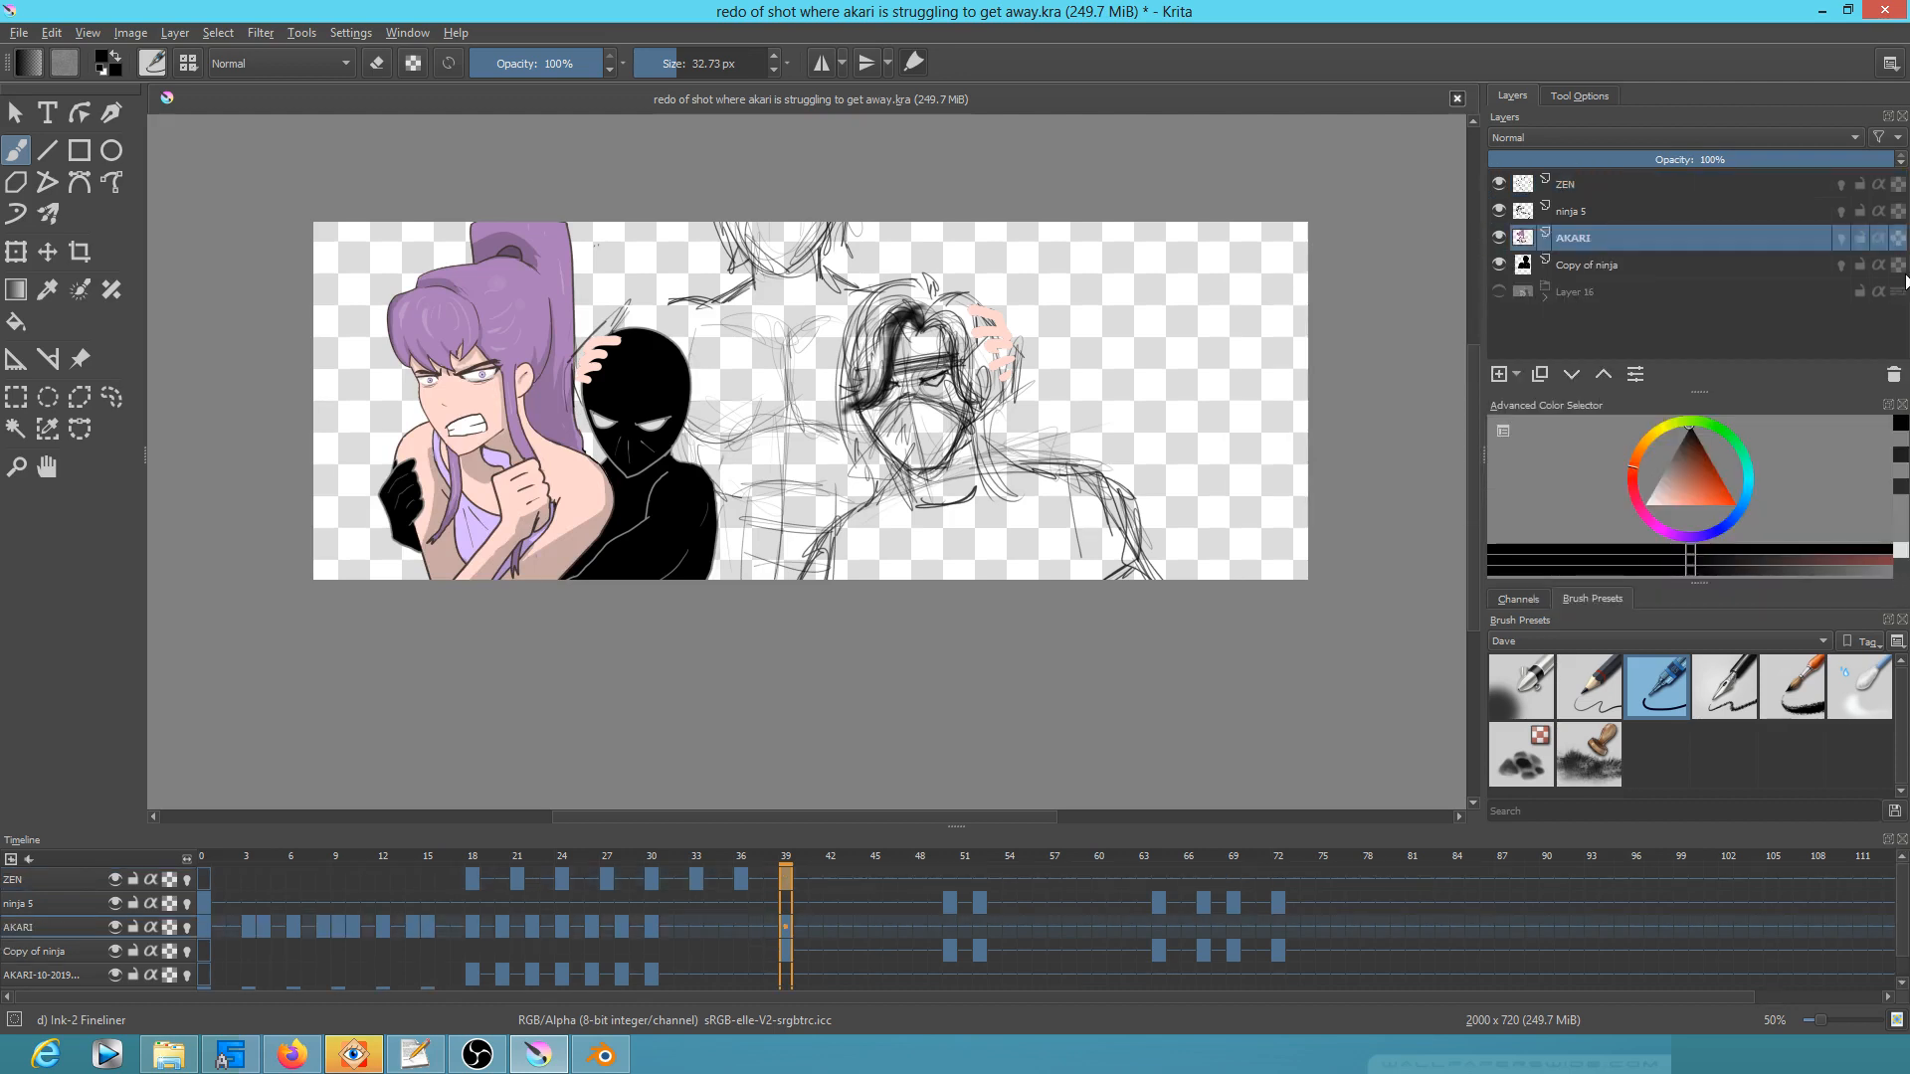
Step: Rename the Copy of ninja layer as NINJA 4
{"action": "double_click", "coordinate": [1615, 263]}
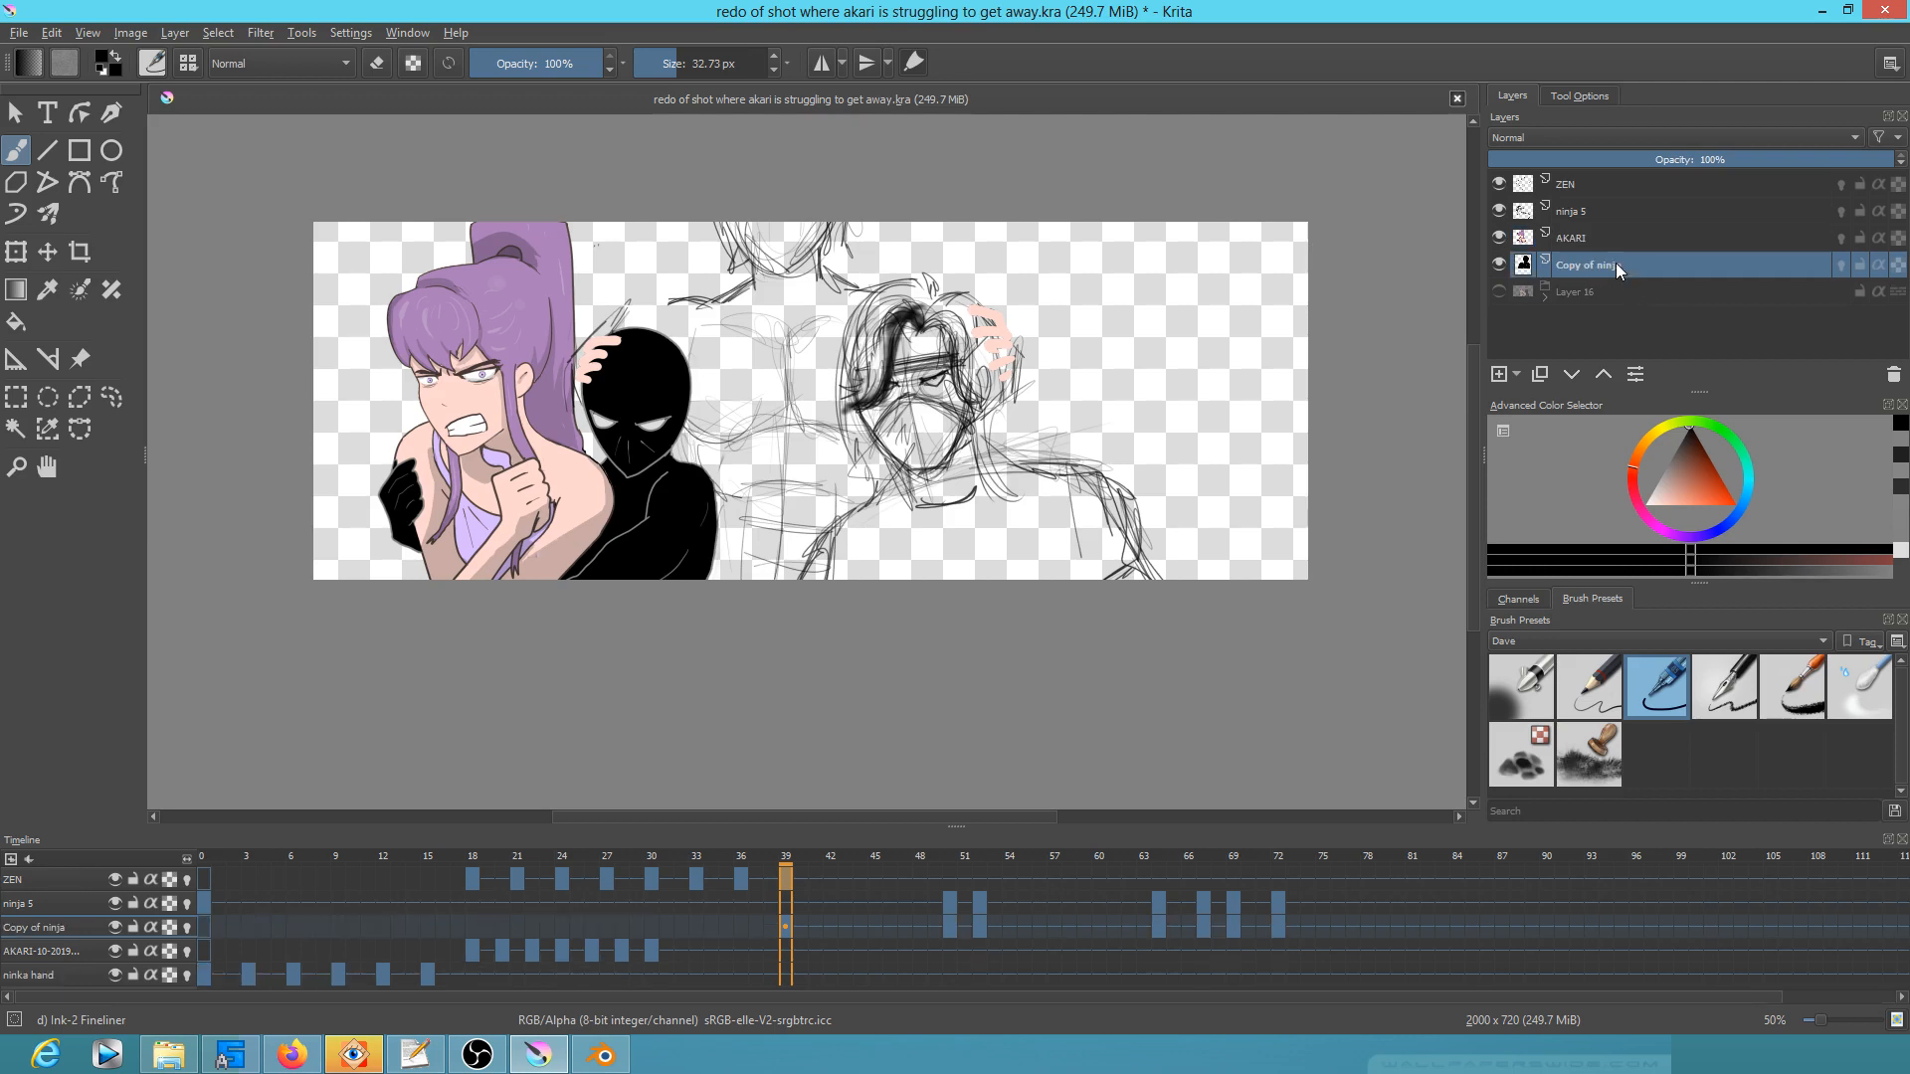
{"action": "type", "text": "NINJA"}
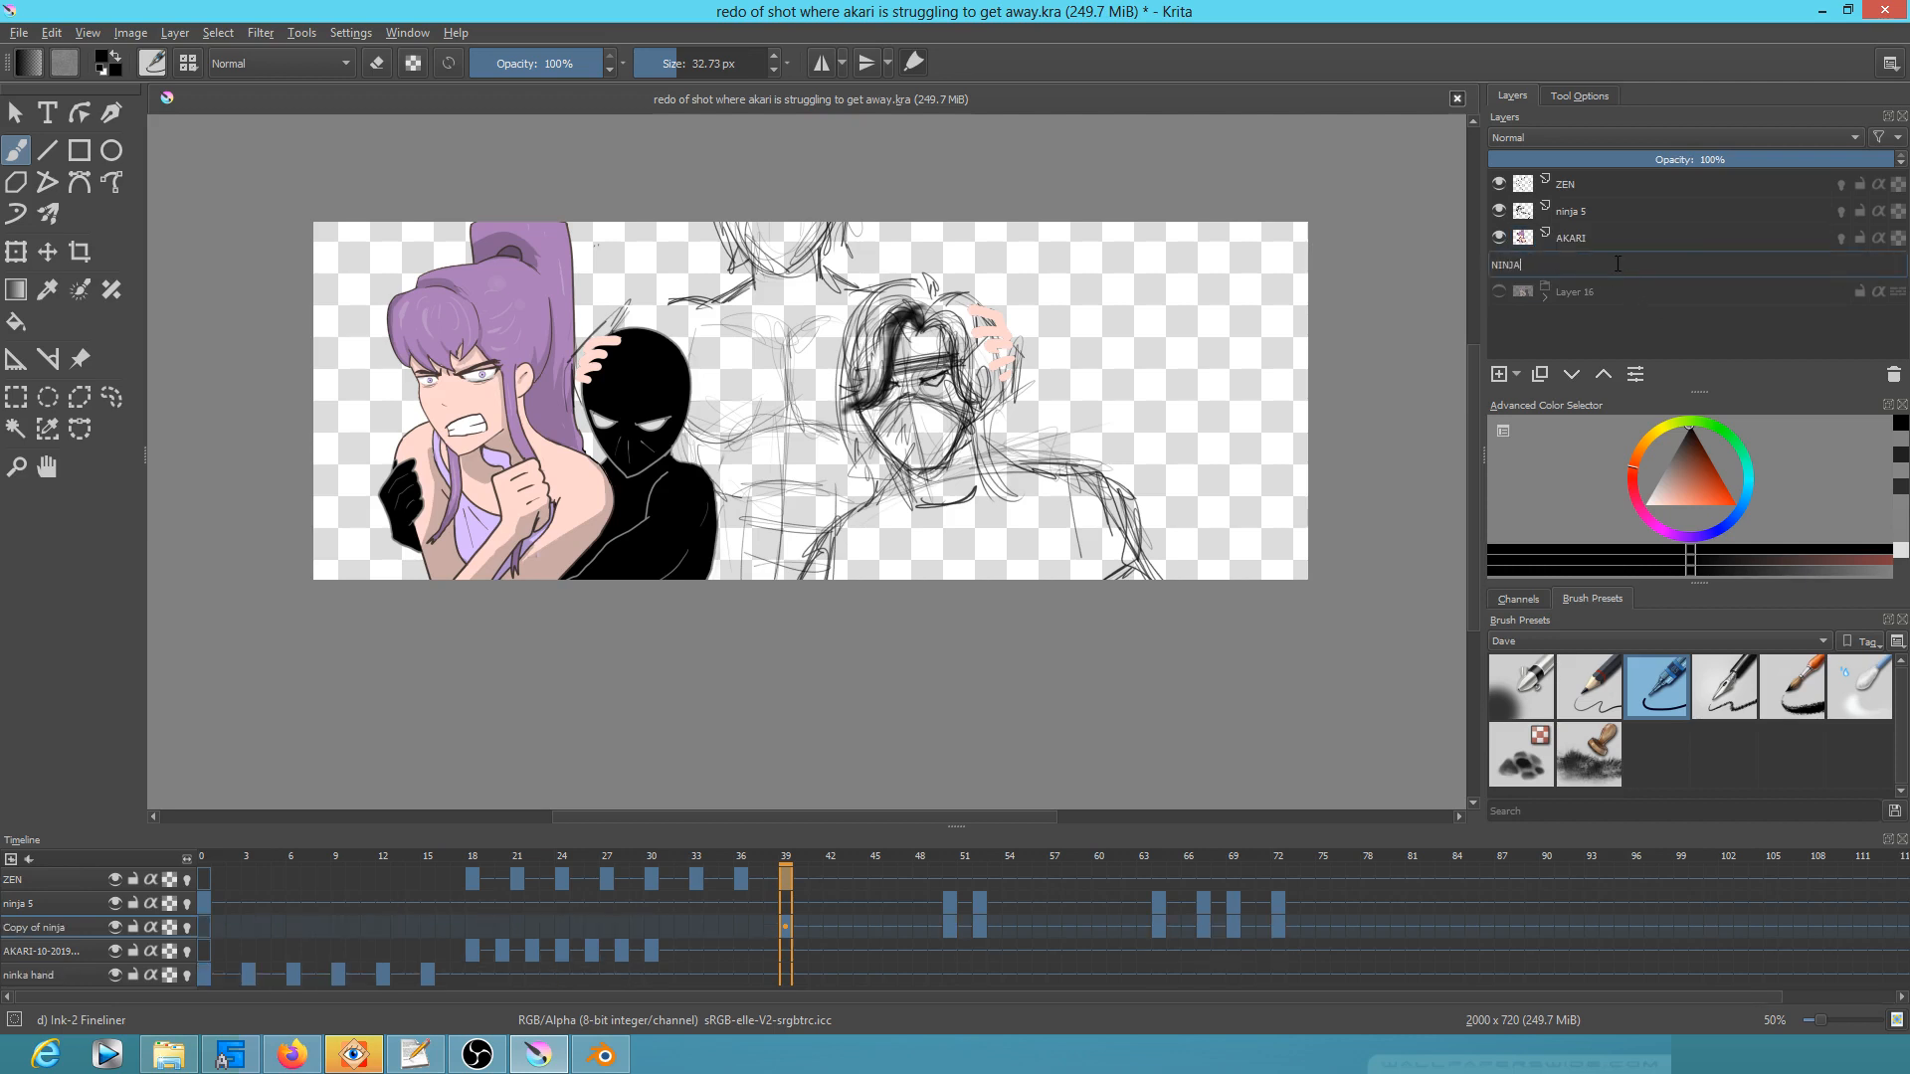
{"action": "type", "text": " 4"}
{"action": "key", "text": "Return"}
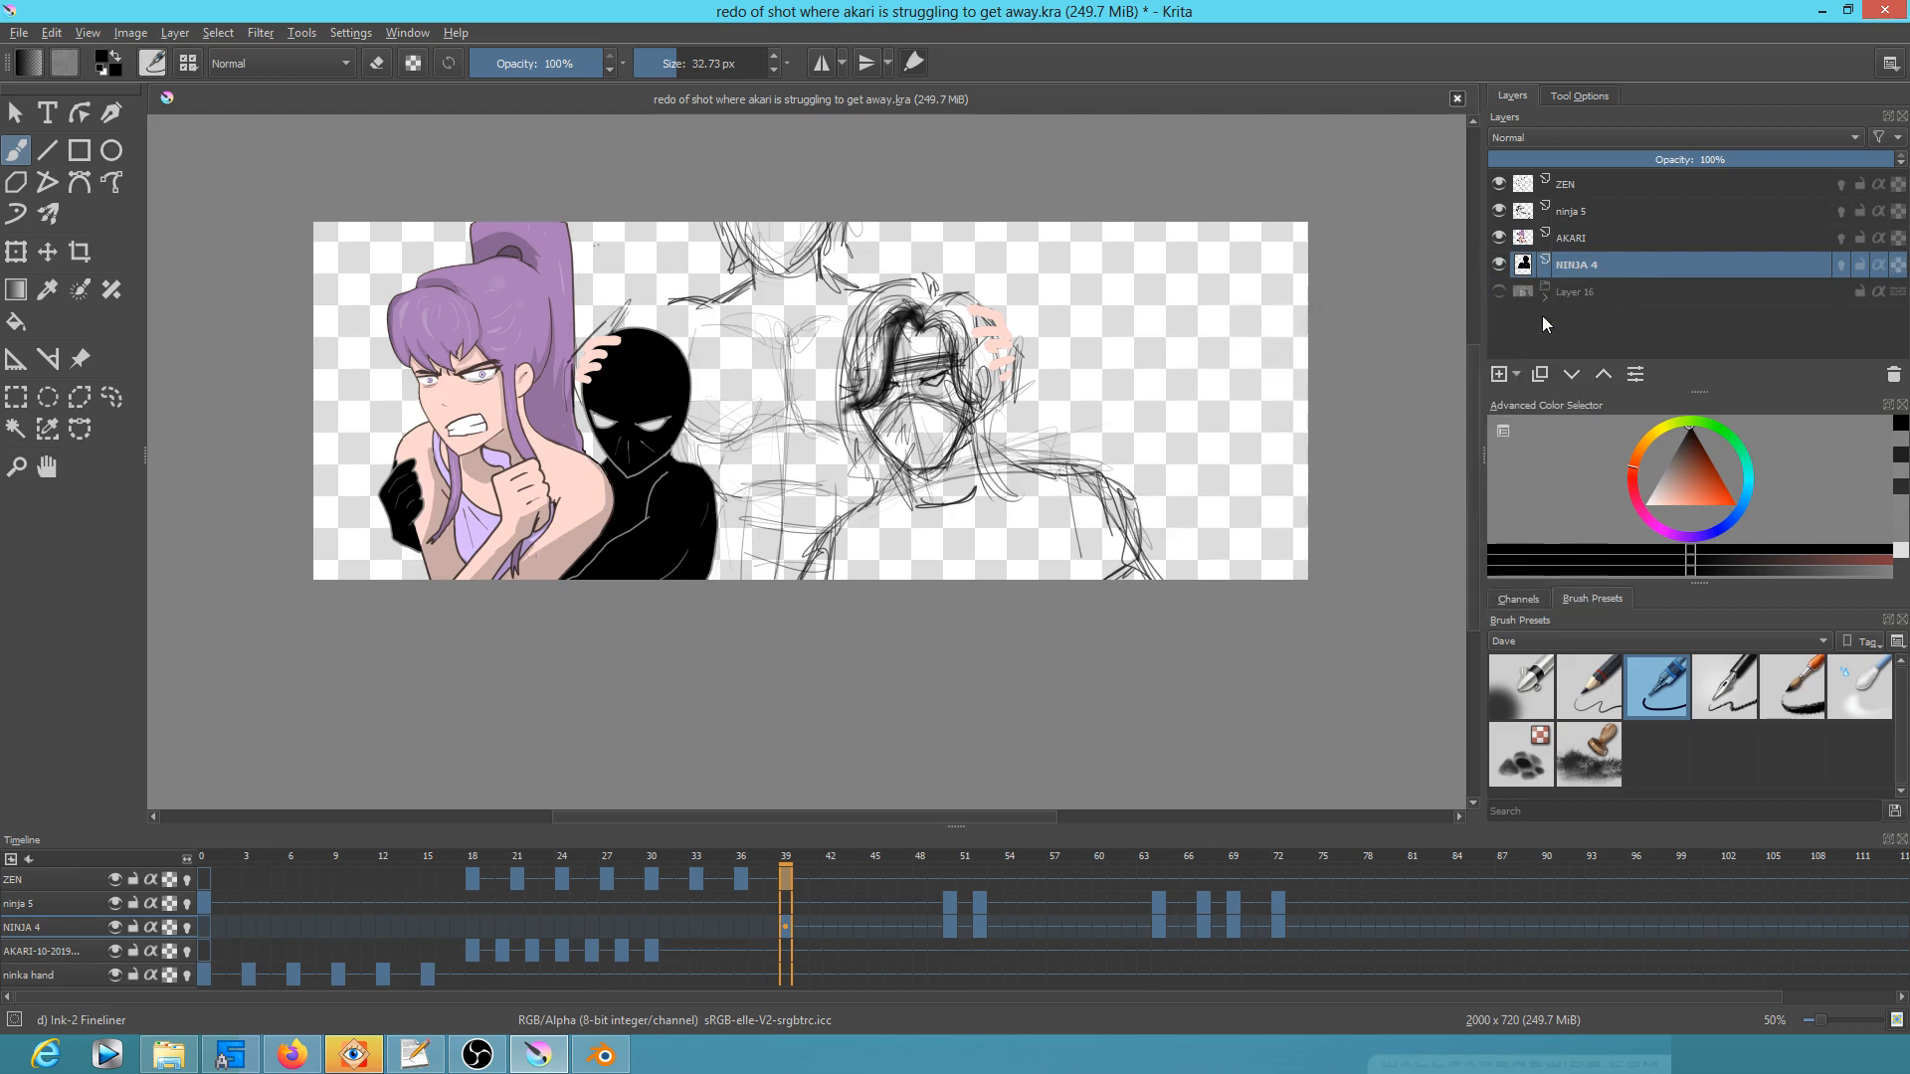
Step: Add a new paint layer directly above the ZEN layer and name it ZEN HANDS
{"action": "mouse_move", "coordinate": [199, 862]}
{"action": "left_mouse_down"}
{"action": "mouse_move", "coordinate": [1423, 861]}
{"action": "mouse_move", "coordinate": [219, 862]}
{"action": "left_mouse_up"}
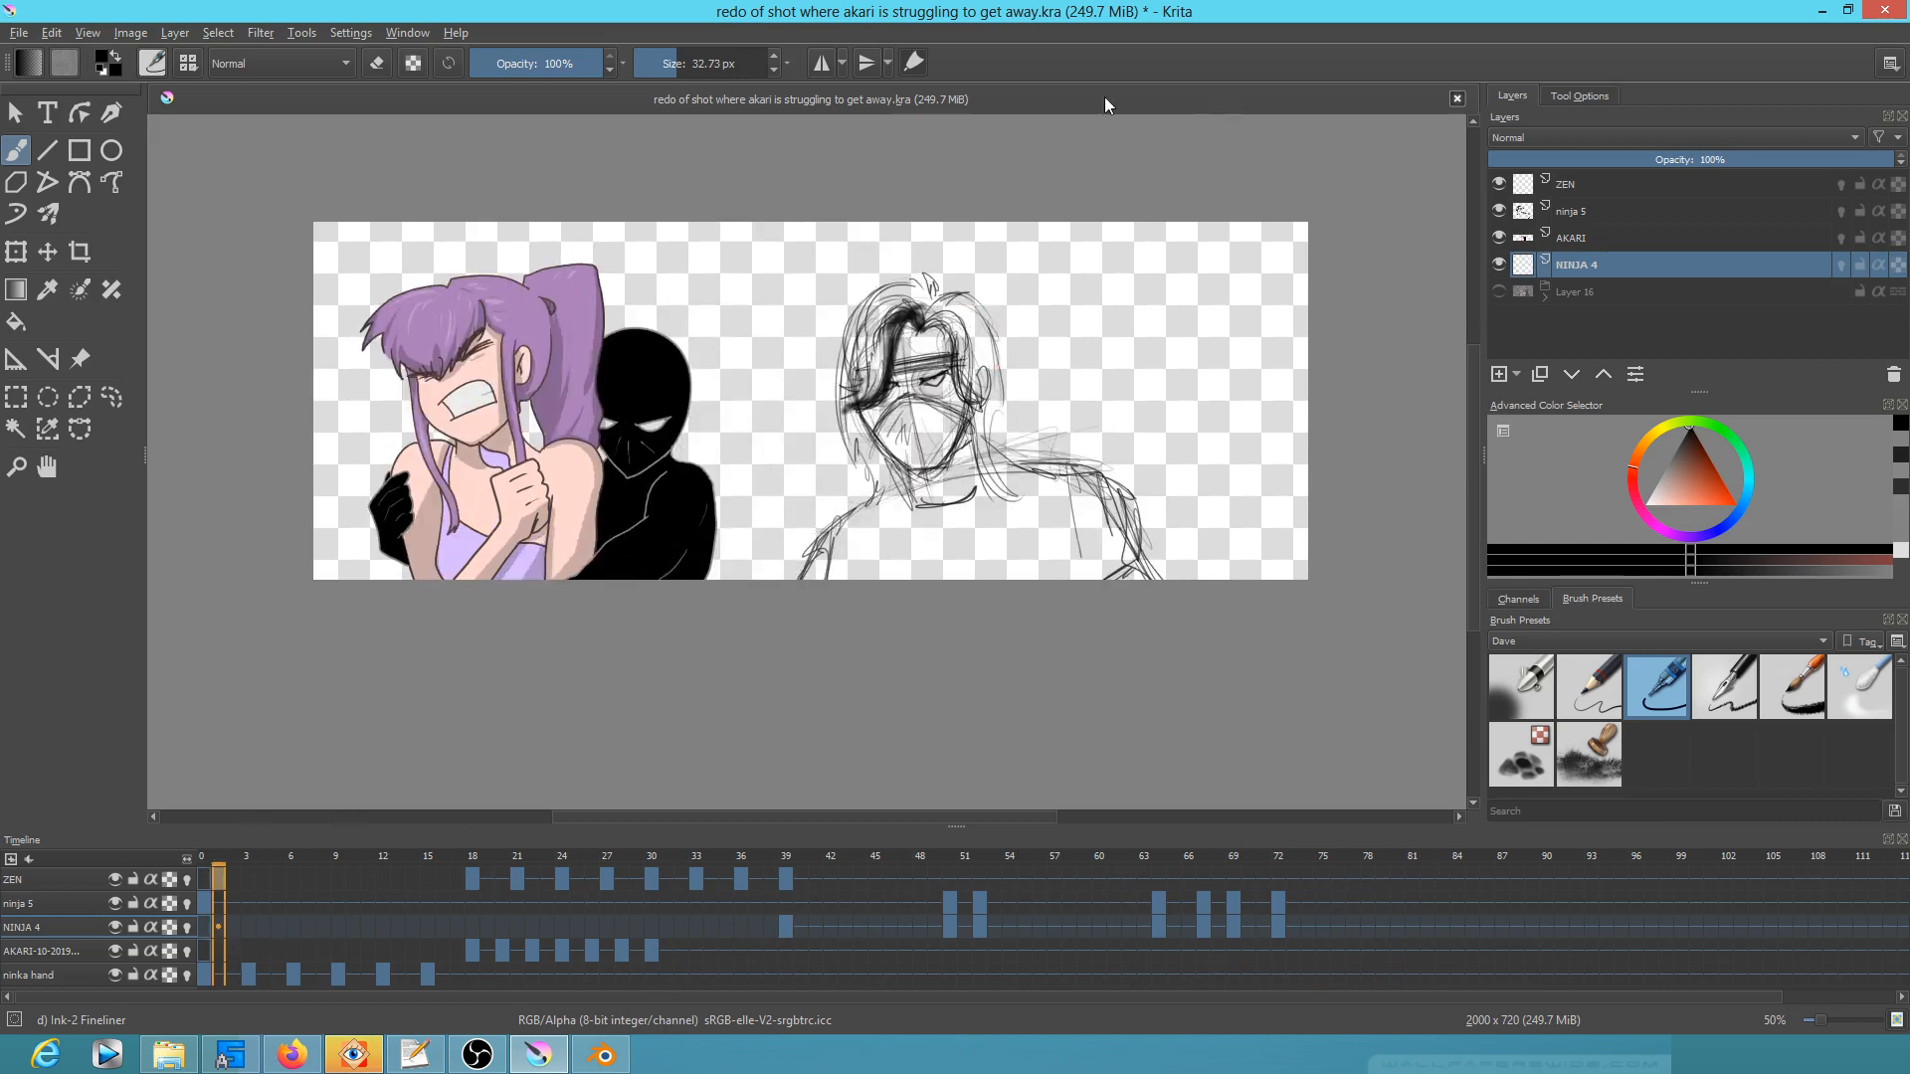
{"action": "left_click", "coordinate": [1579, 189]}
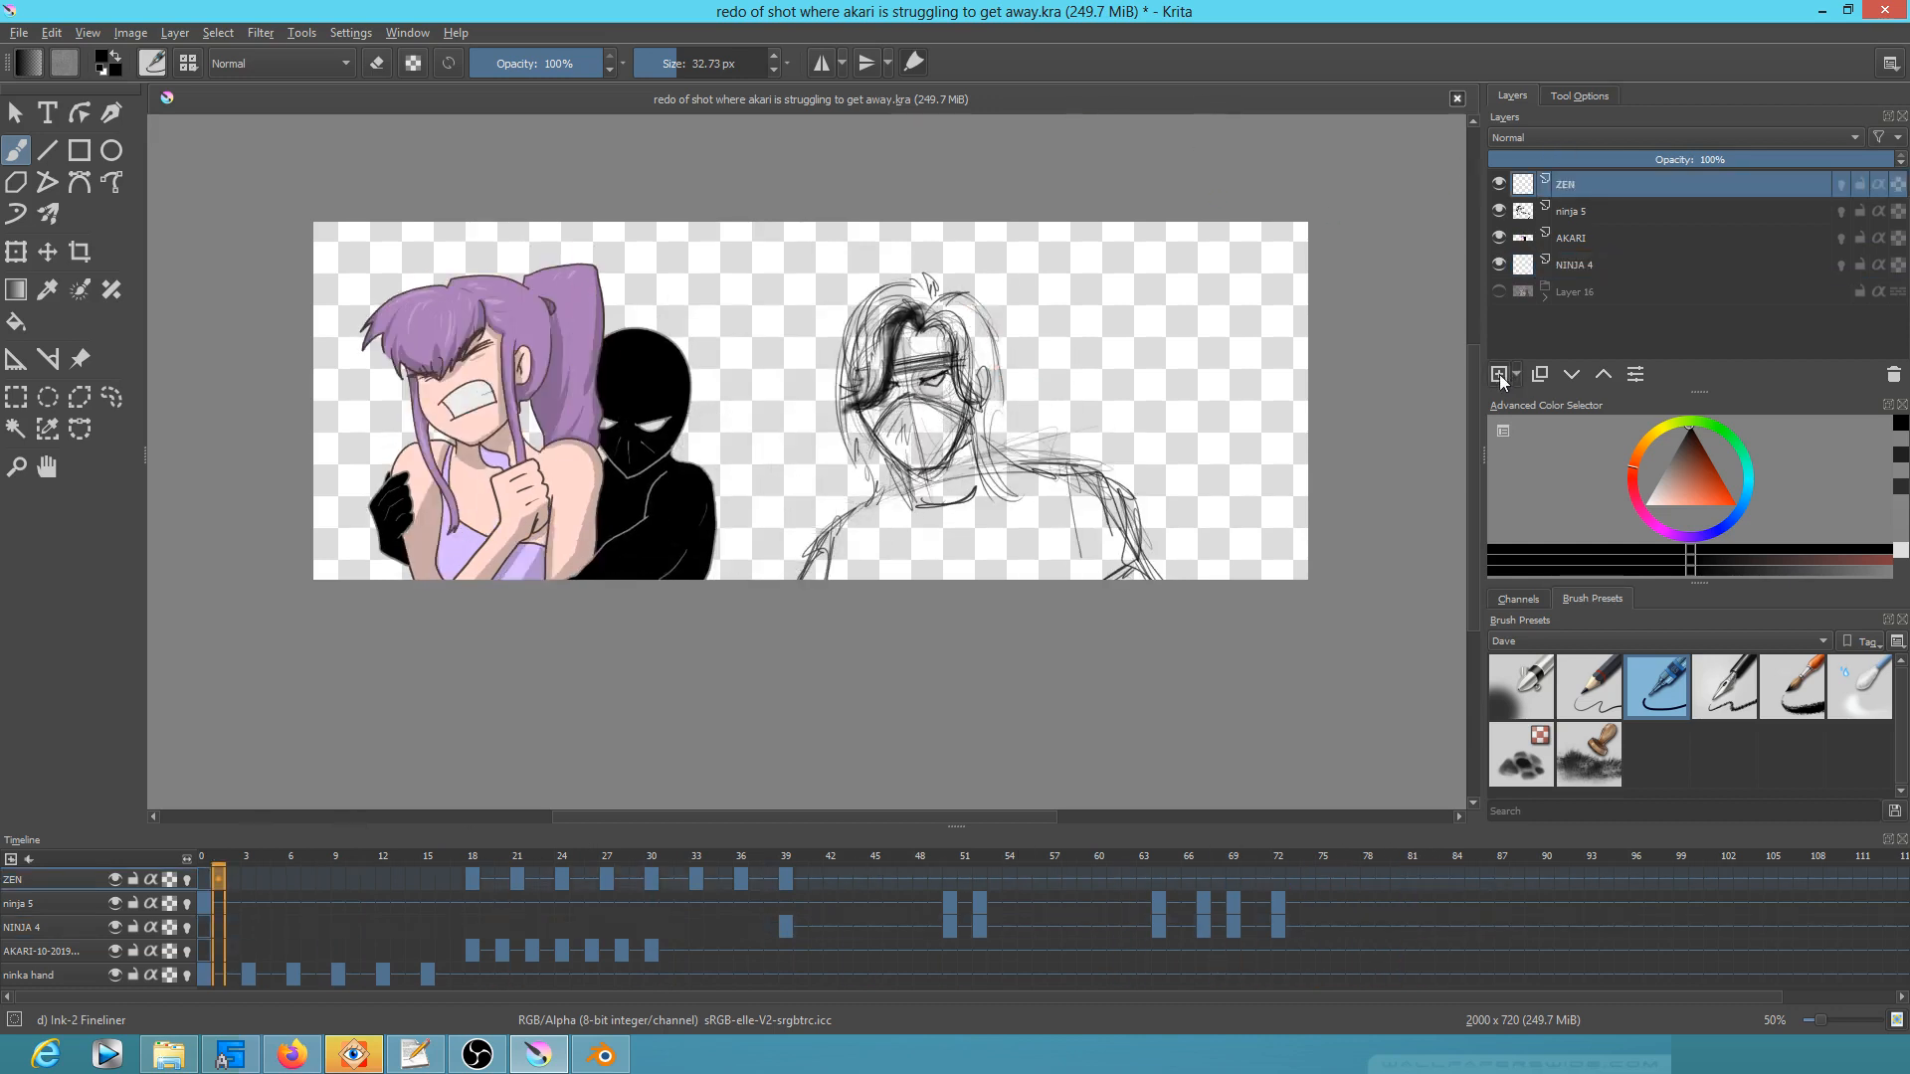
{"action": "left_click", "coordinate": [1500, 374]}
{"action": "double_click", "coordinate": [1617, 184]}
{"action": "type", "text": "Z"}
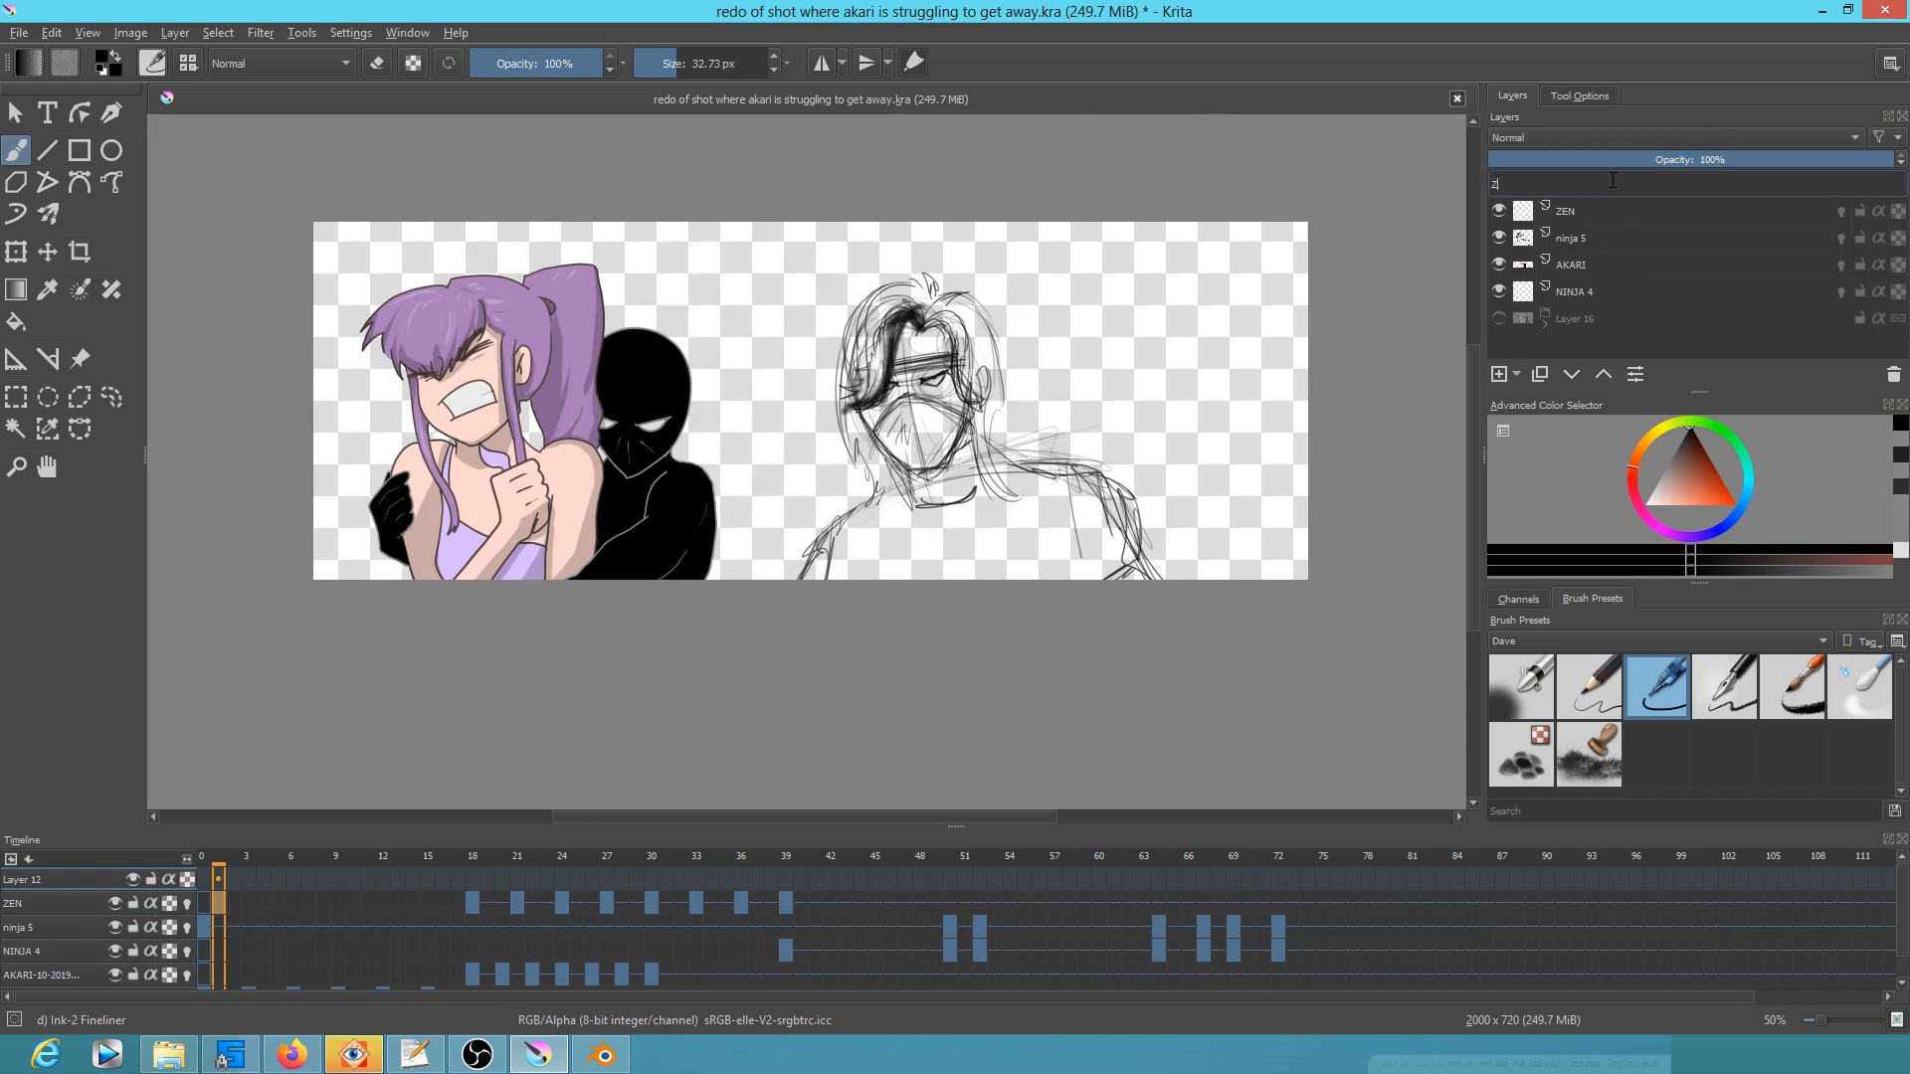
{"action": "type", "text": "EN HANDS"}
{"action": "key", "text": "Return"}
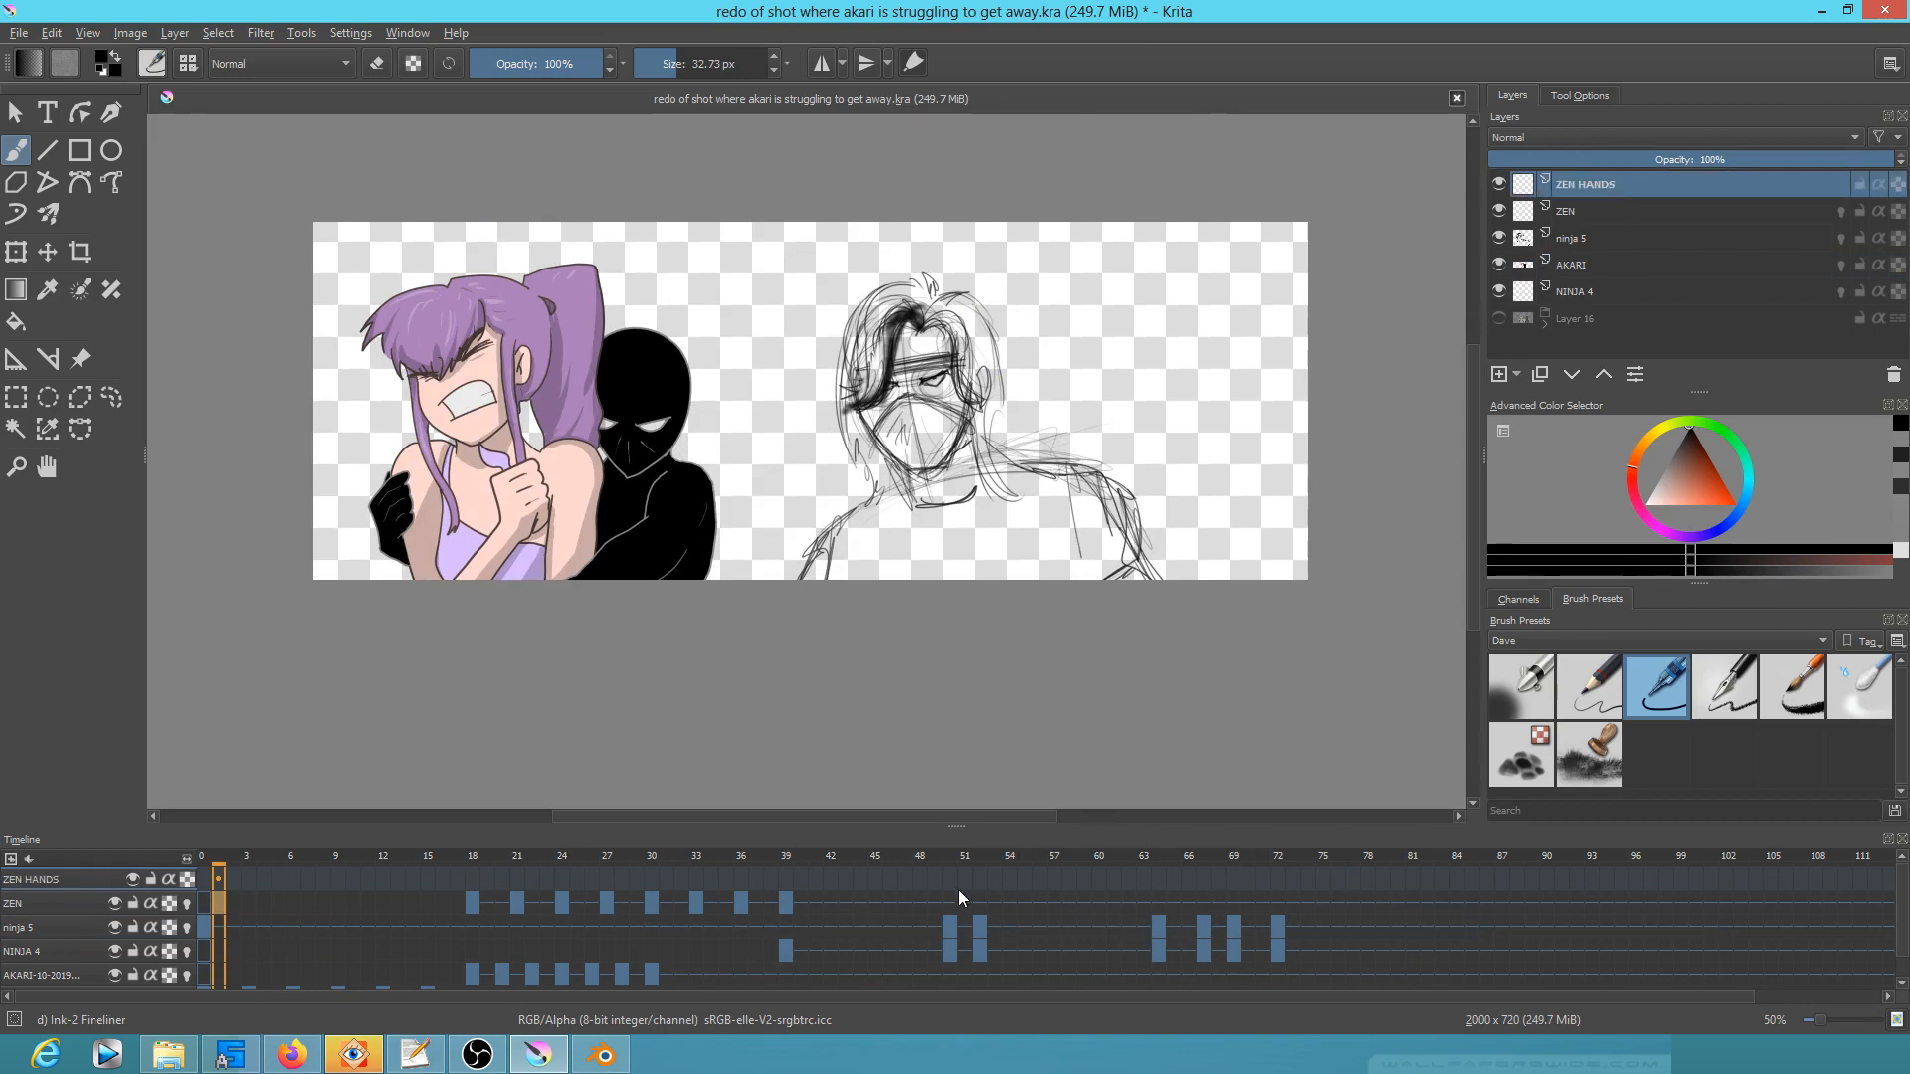
Step: At frame 39 on the ZEN layer, erase Zen's two hands beside the ninjas' heads with the 32.73 px brush
{"action": "mouse_move", "coordinate": [786, 861]}
{"action": "left_mouse_down"}
{"action": "mouse_move", "coordinate": [810, 861]}
{"action": "mouse_move", "coordinate": [786, 862]}
{"action": "left_mouse_up"}
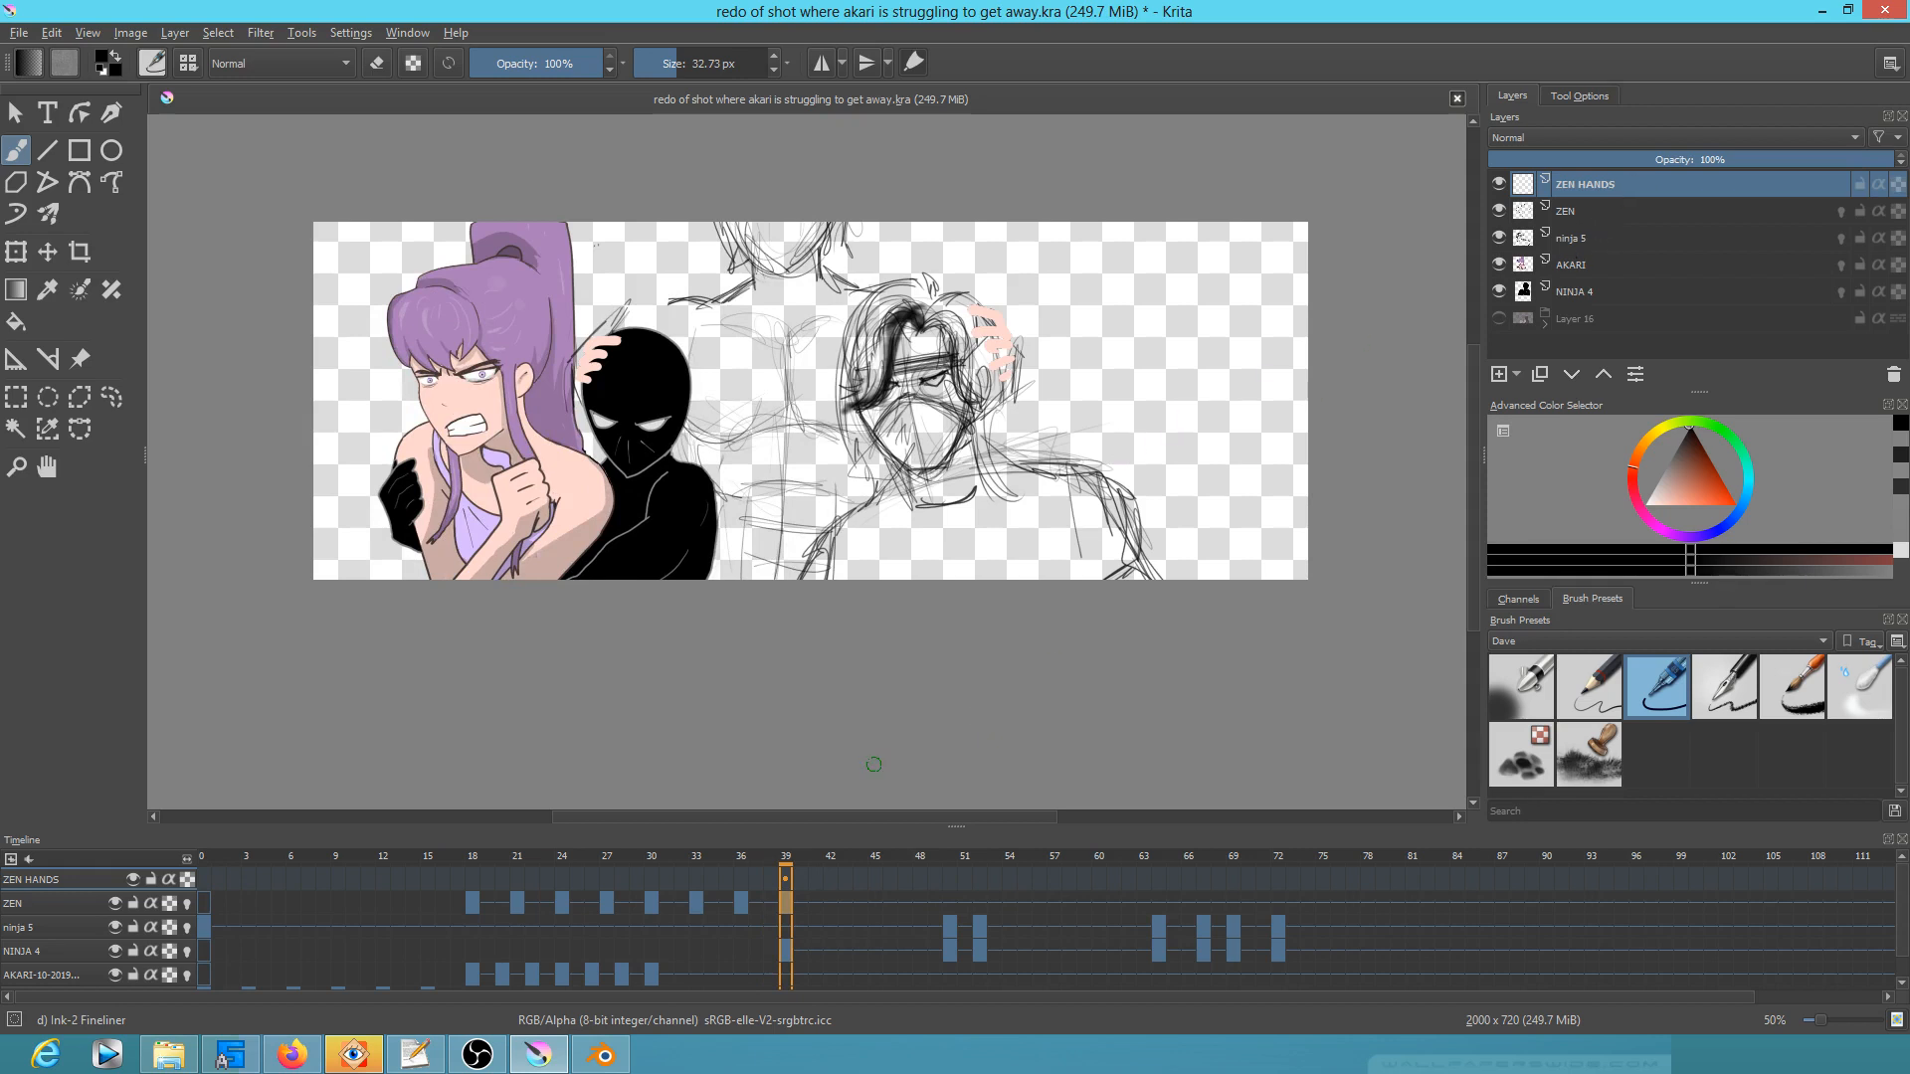
{"action": "left_click", "coordinate": [737, 899]}
{"action": "left_click", "coordinate": [791, 888]}
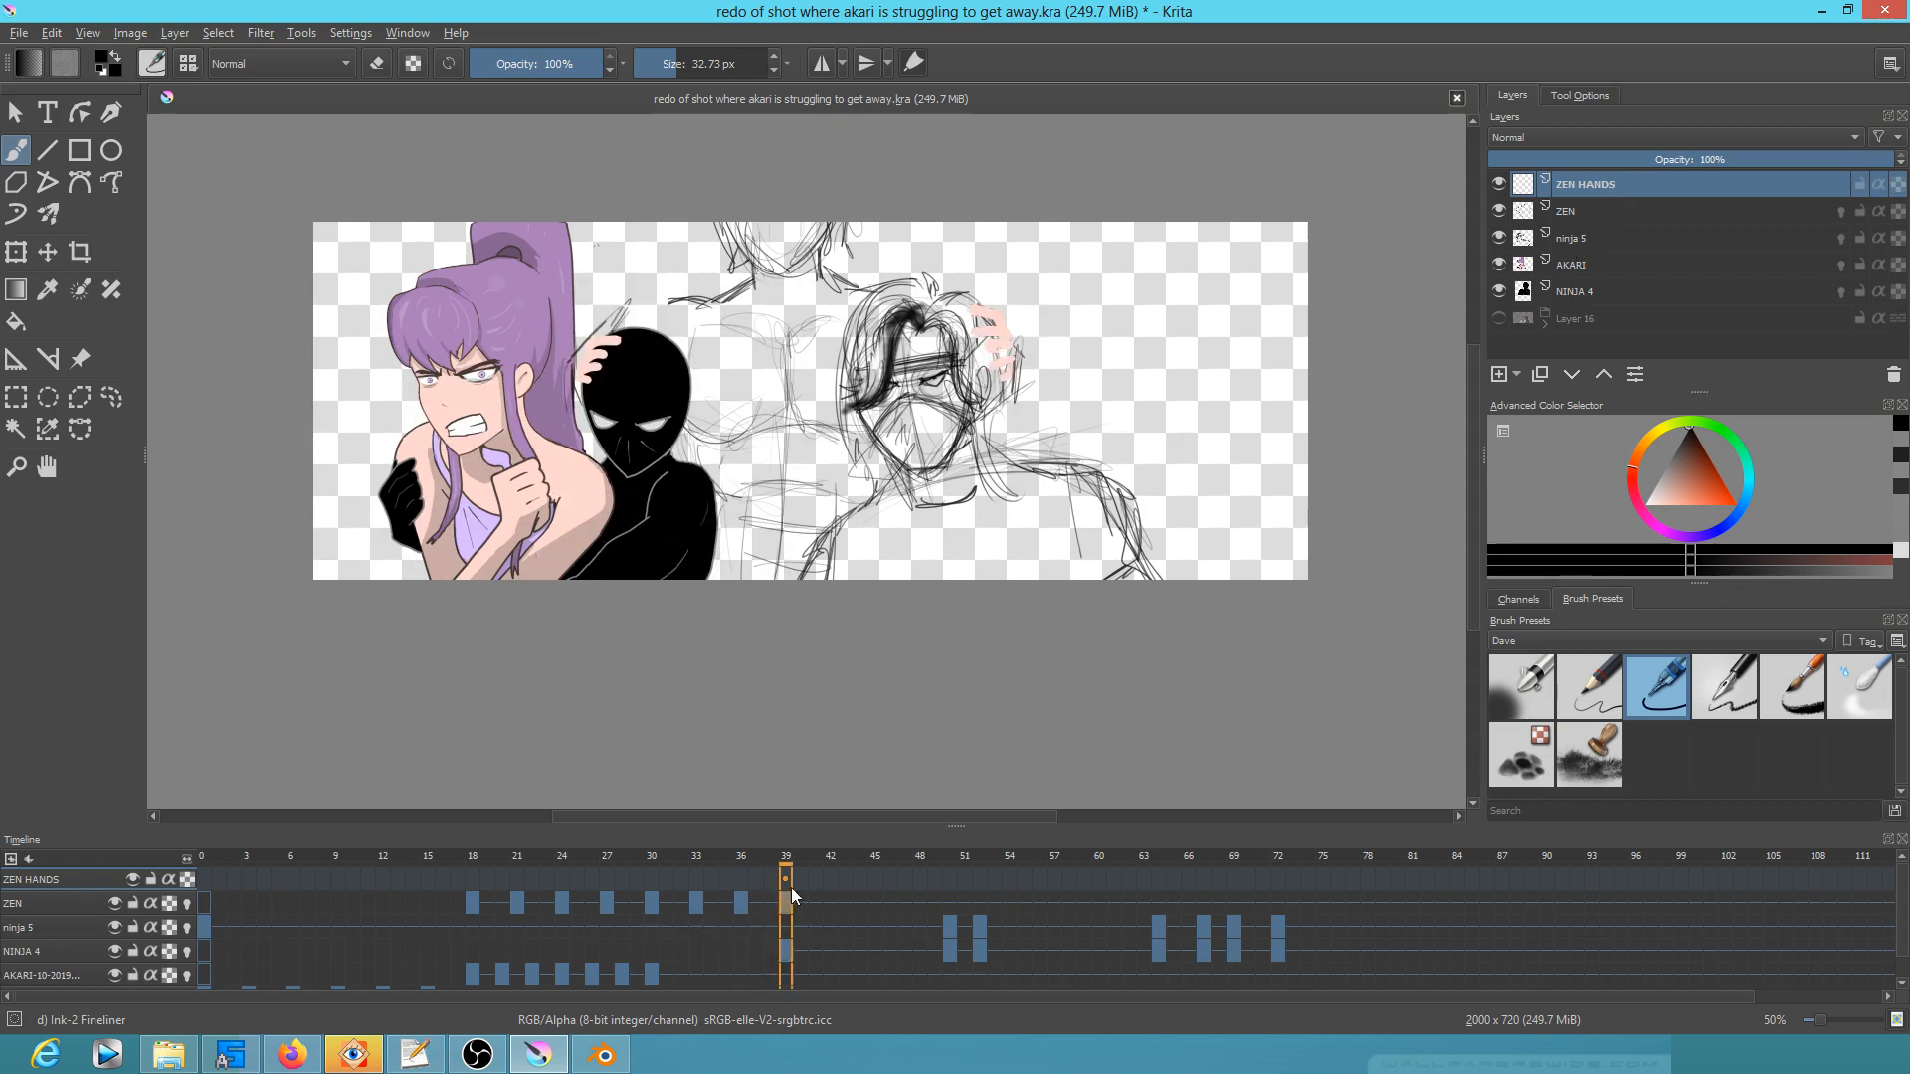
{"action": "left_click", "coordinate": [1576, 212]}
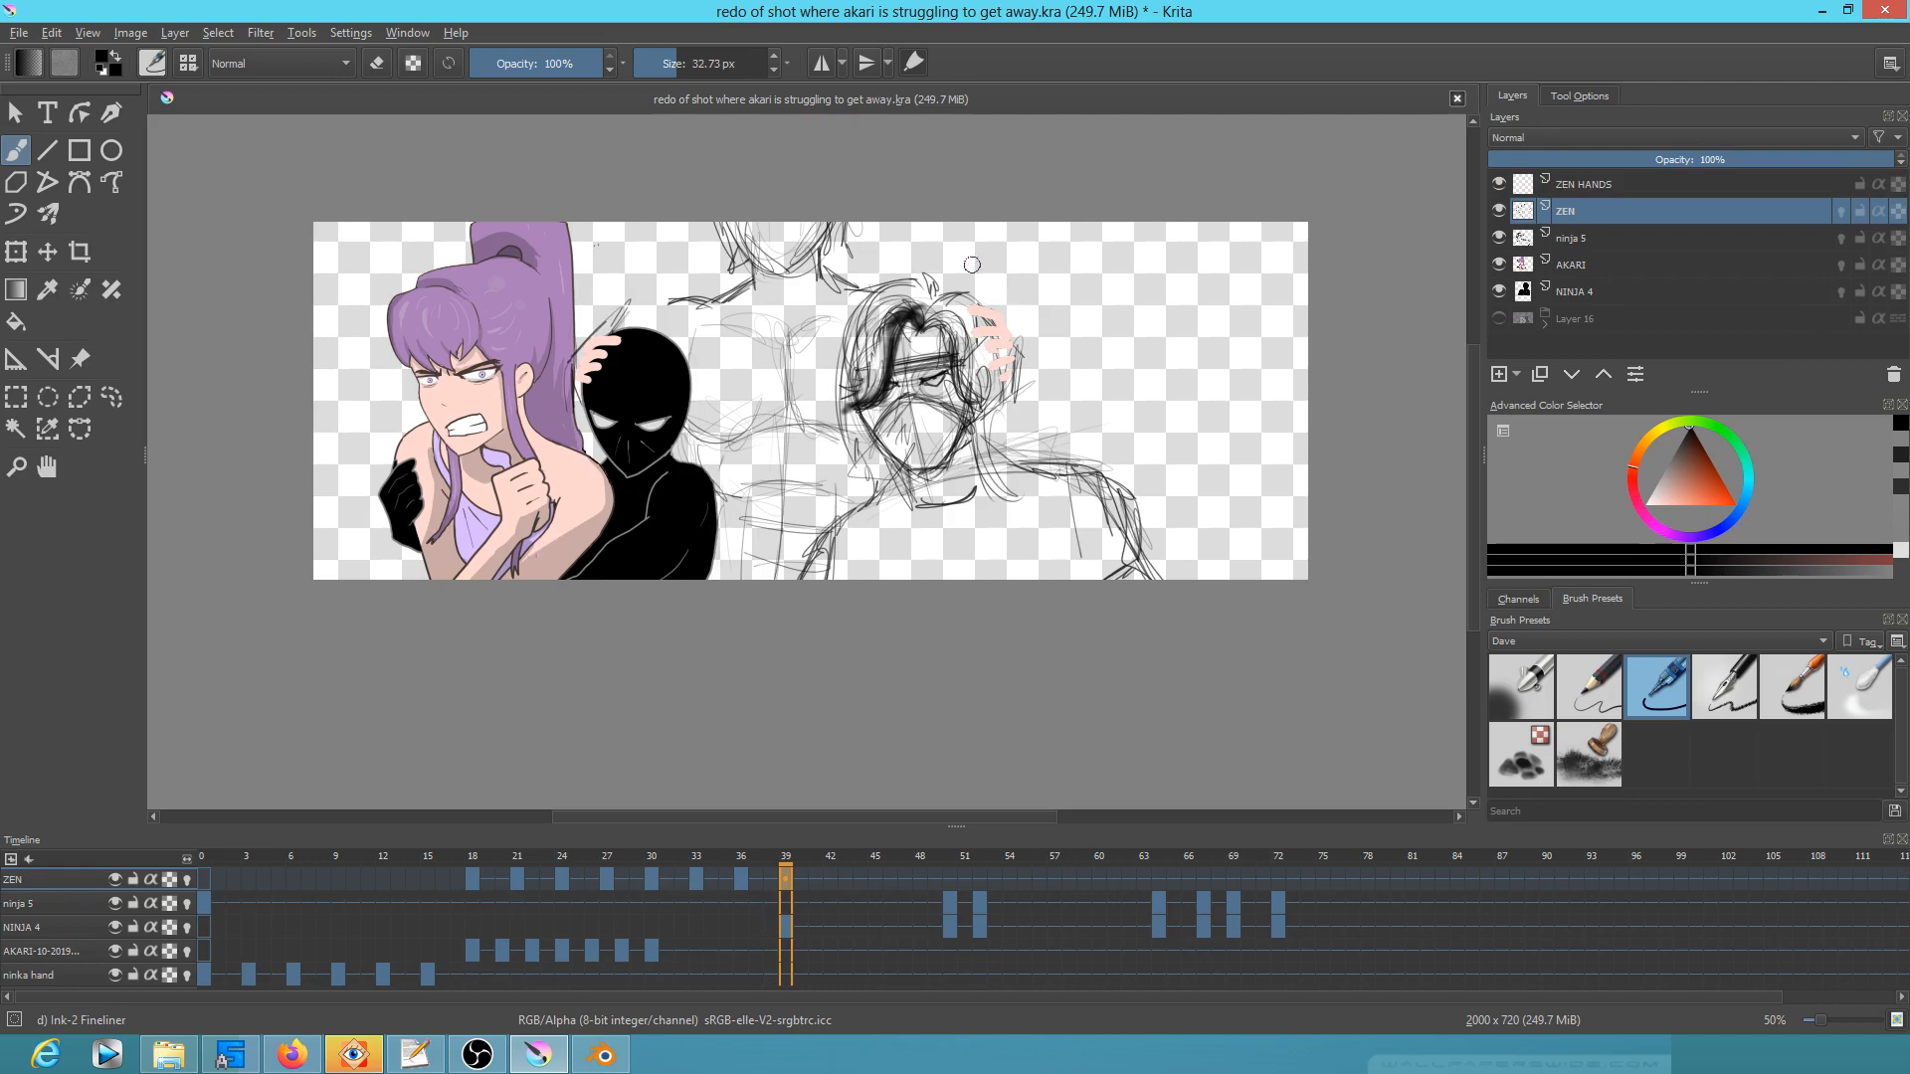
{"action": "key", "text": "e"}
{"action": "mouse_move", "coordinate": [998, 307]}
{"action": "left_mouse_down"}
{"action": "mouse_move", "coordinate": [971, 304]}
{"action": "mouse_move", "coordinate": [1018, 387]}
{"action": "mouse_move", "coordinate": [1013, 328]}
{"action": "left_mouse_up"}
{"action": "left_click_drag", "start_coordinate": [597, 370], "coordinate": [599, 314]}
{"action": "left_click_drag", "start_coordinate": [580, 401], "coordinate": [628, 299]}
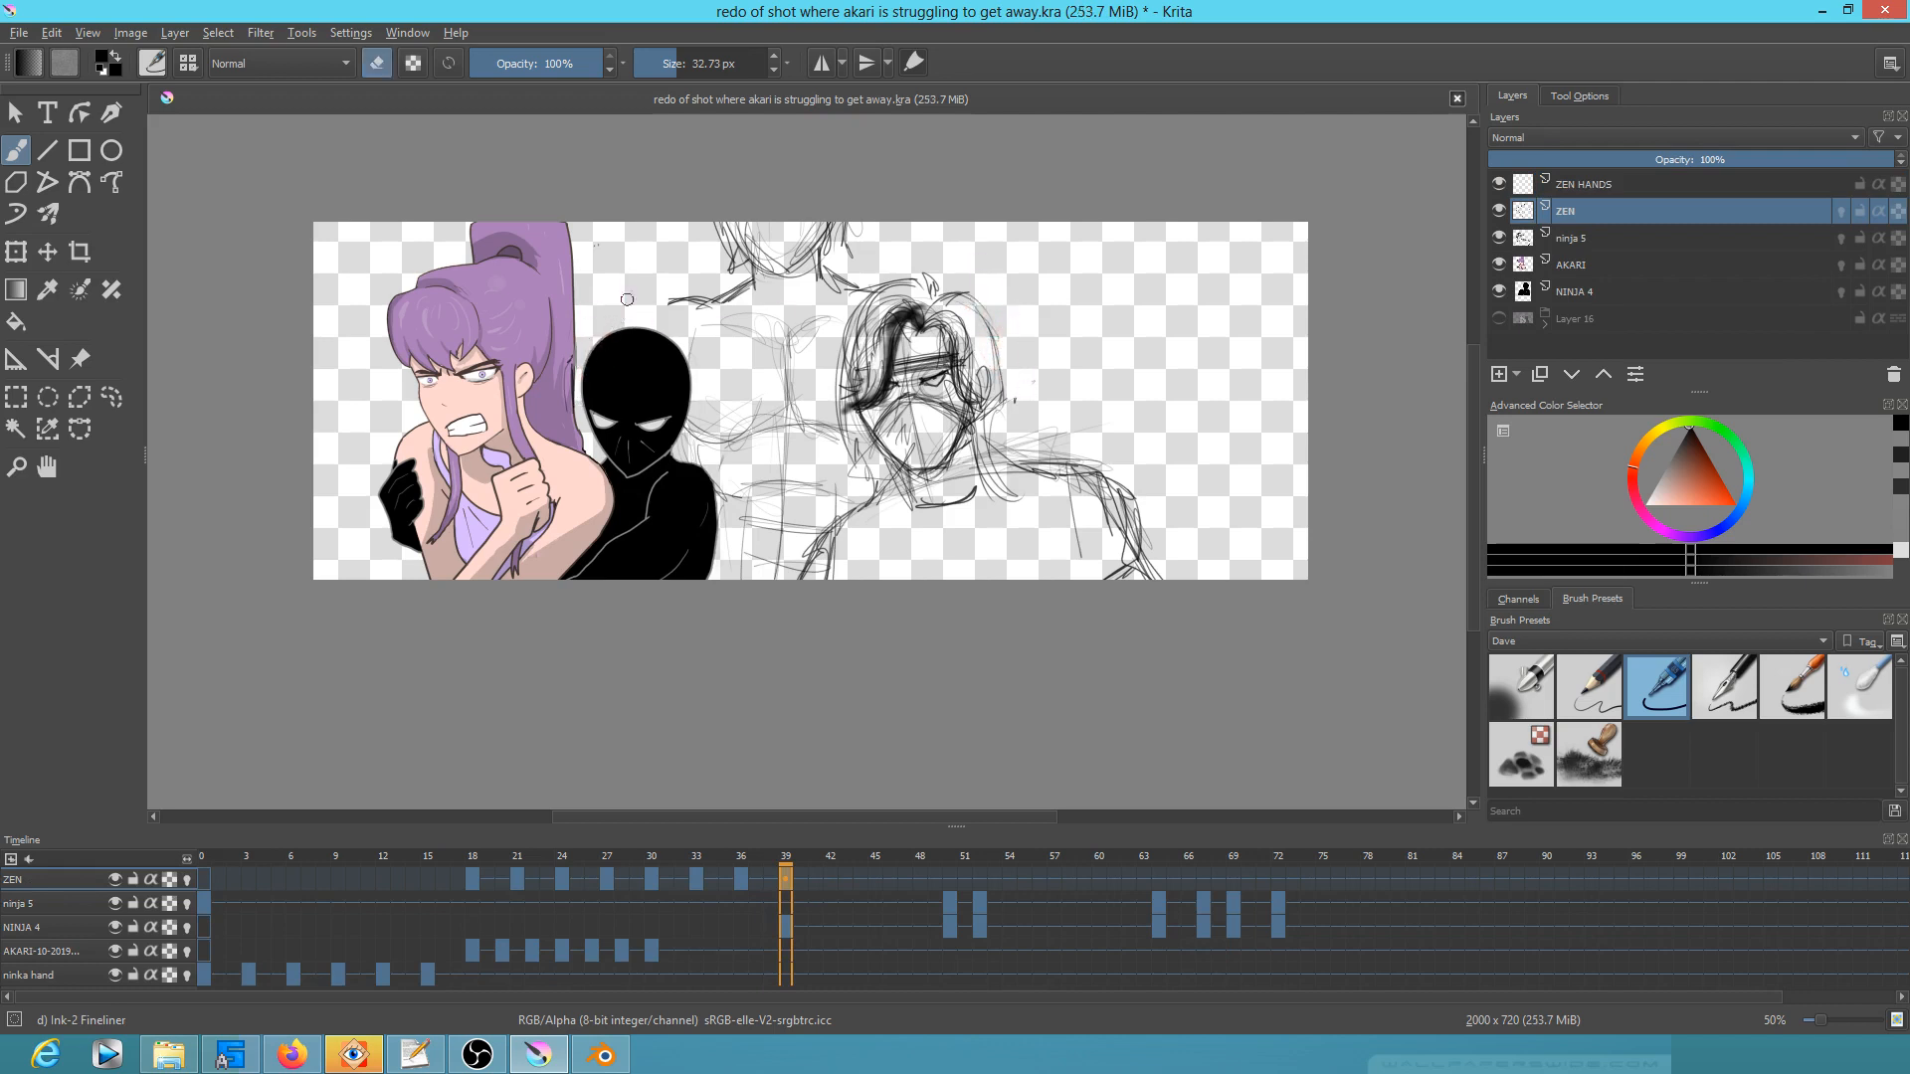
Step: Sketch Zen's missing shoulder line behind the black ninja's head at frame 39 on the ZEN layer with the 5 px Pencil-2 brush
{"action": "left_click", "coordinate": [1583, 187]}
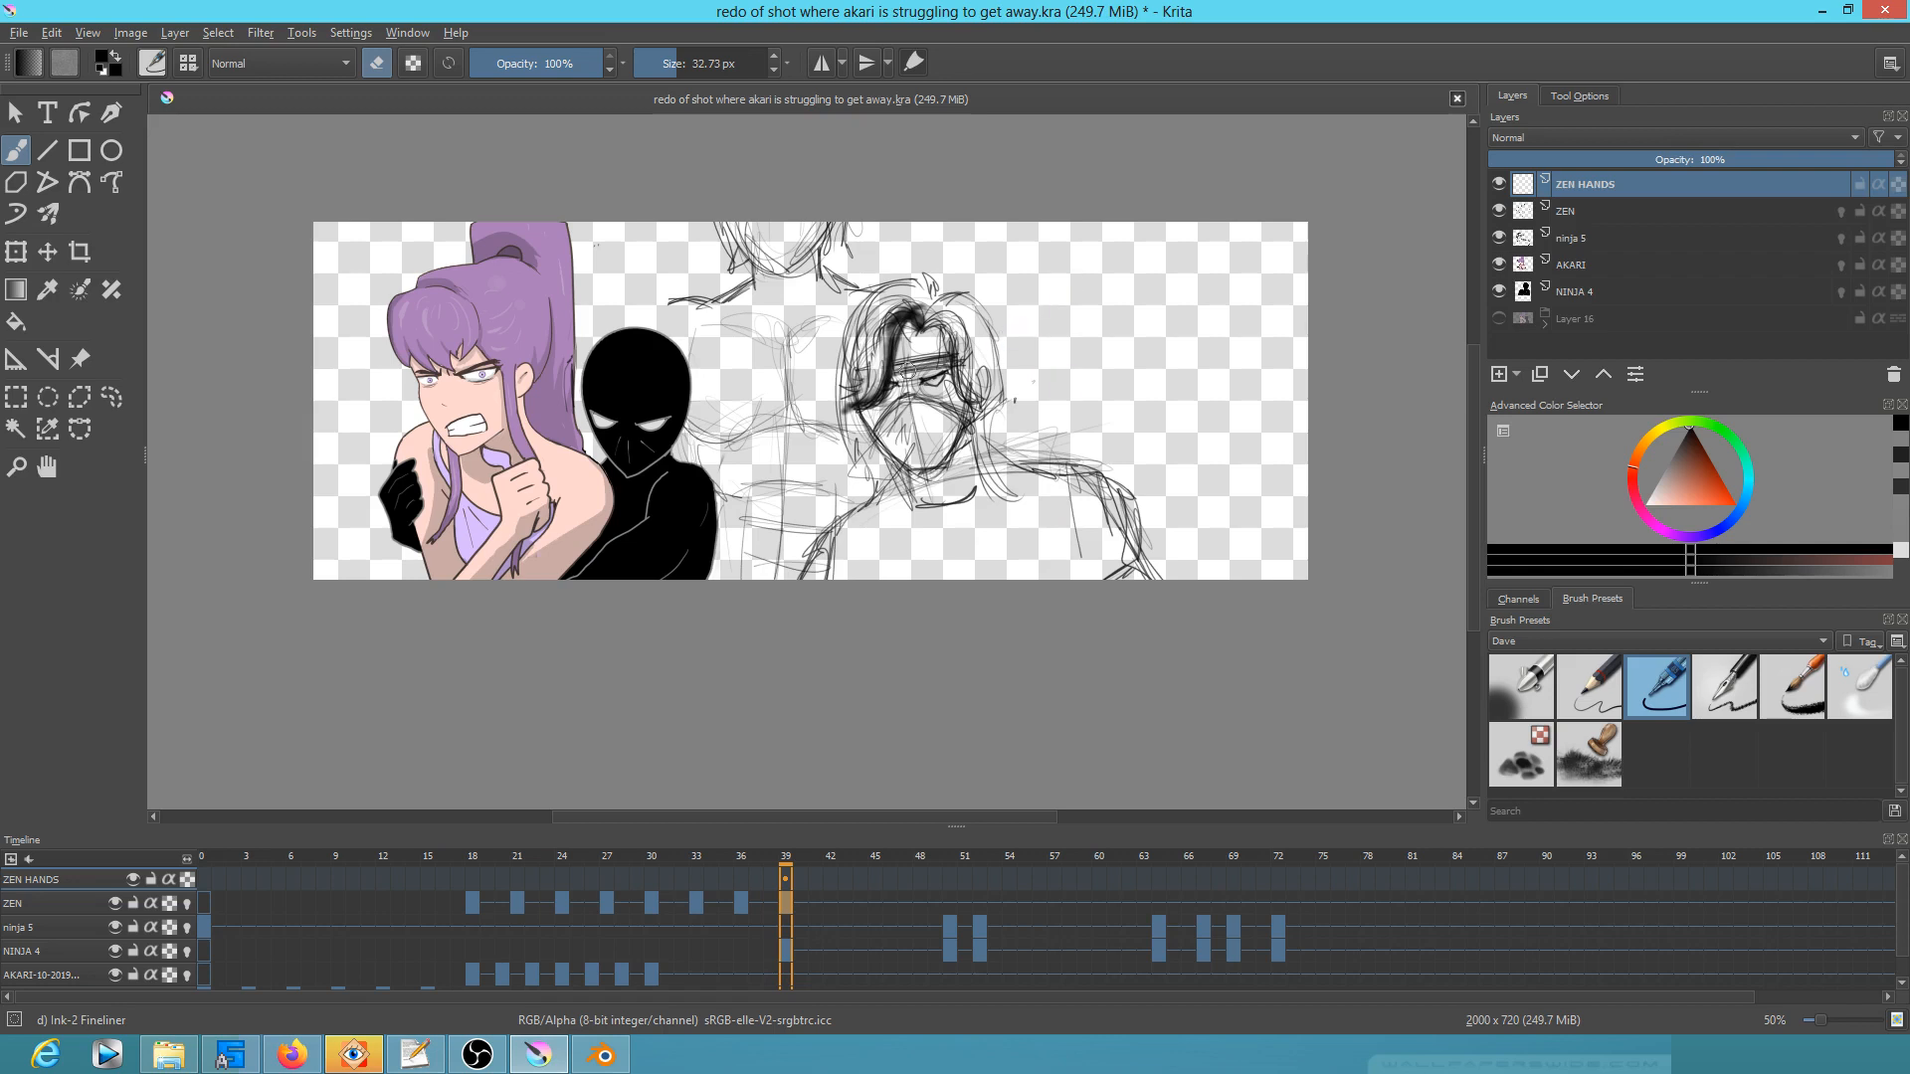
{"action": "left_click", "coordinate": [1592, 222]}
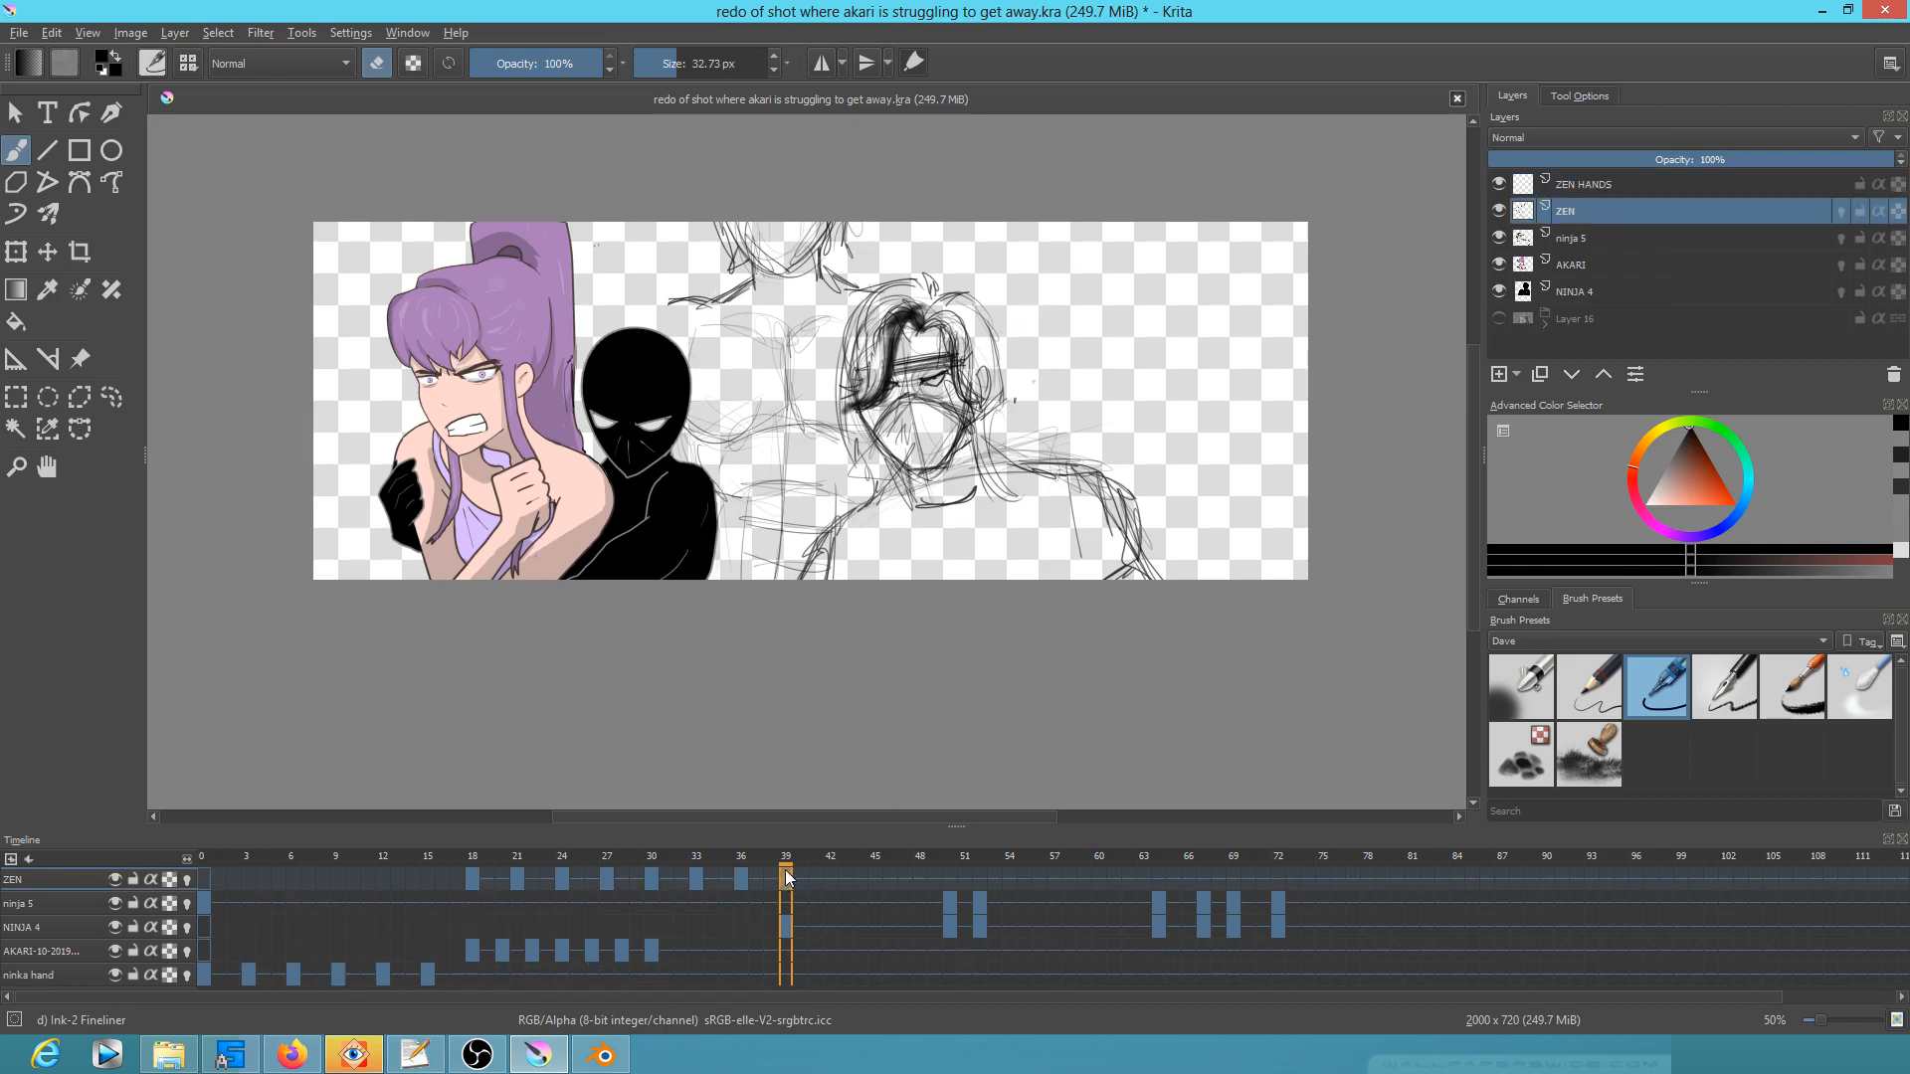
{"action": "left_click", "coordinate": [1611, 693]}
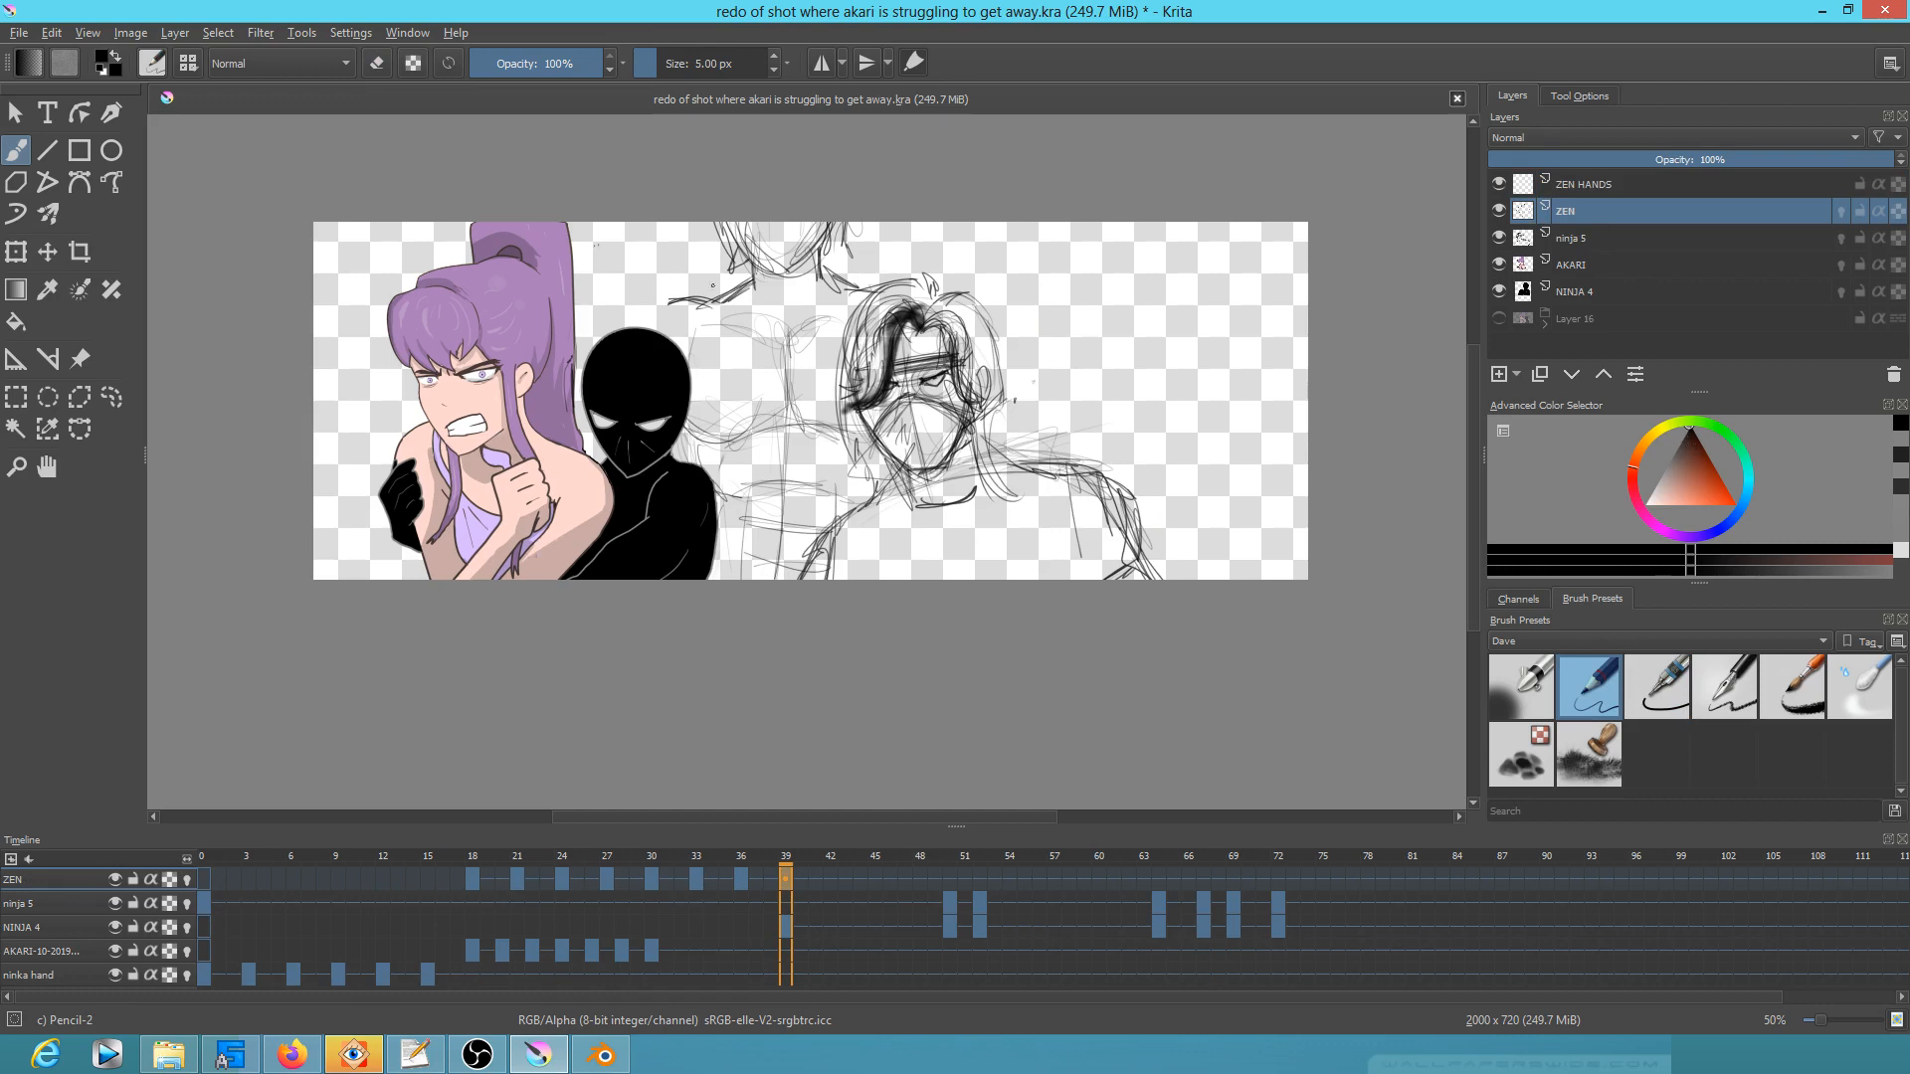
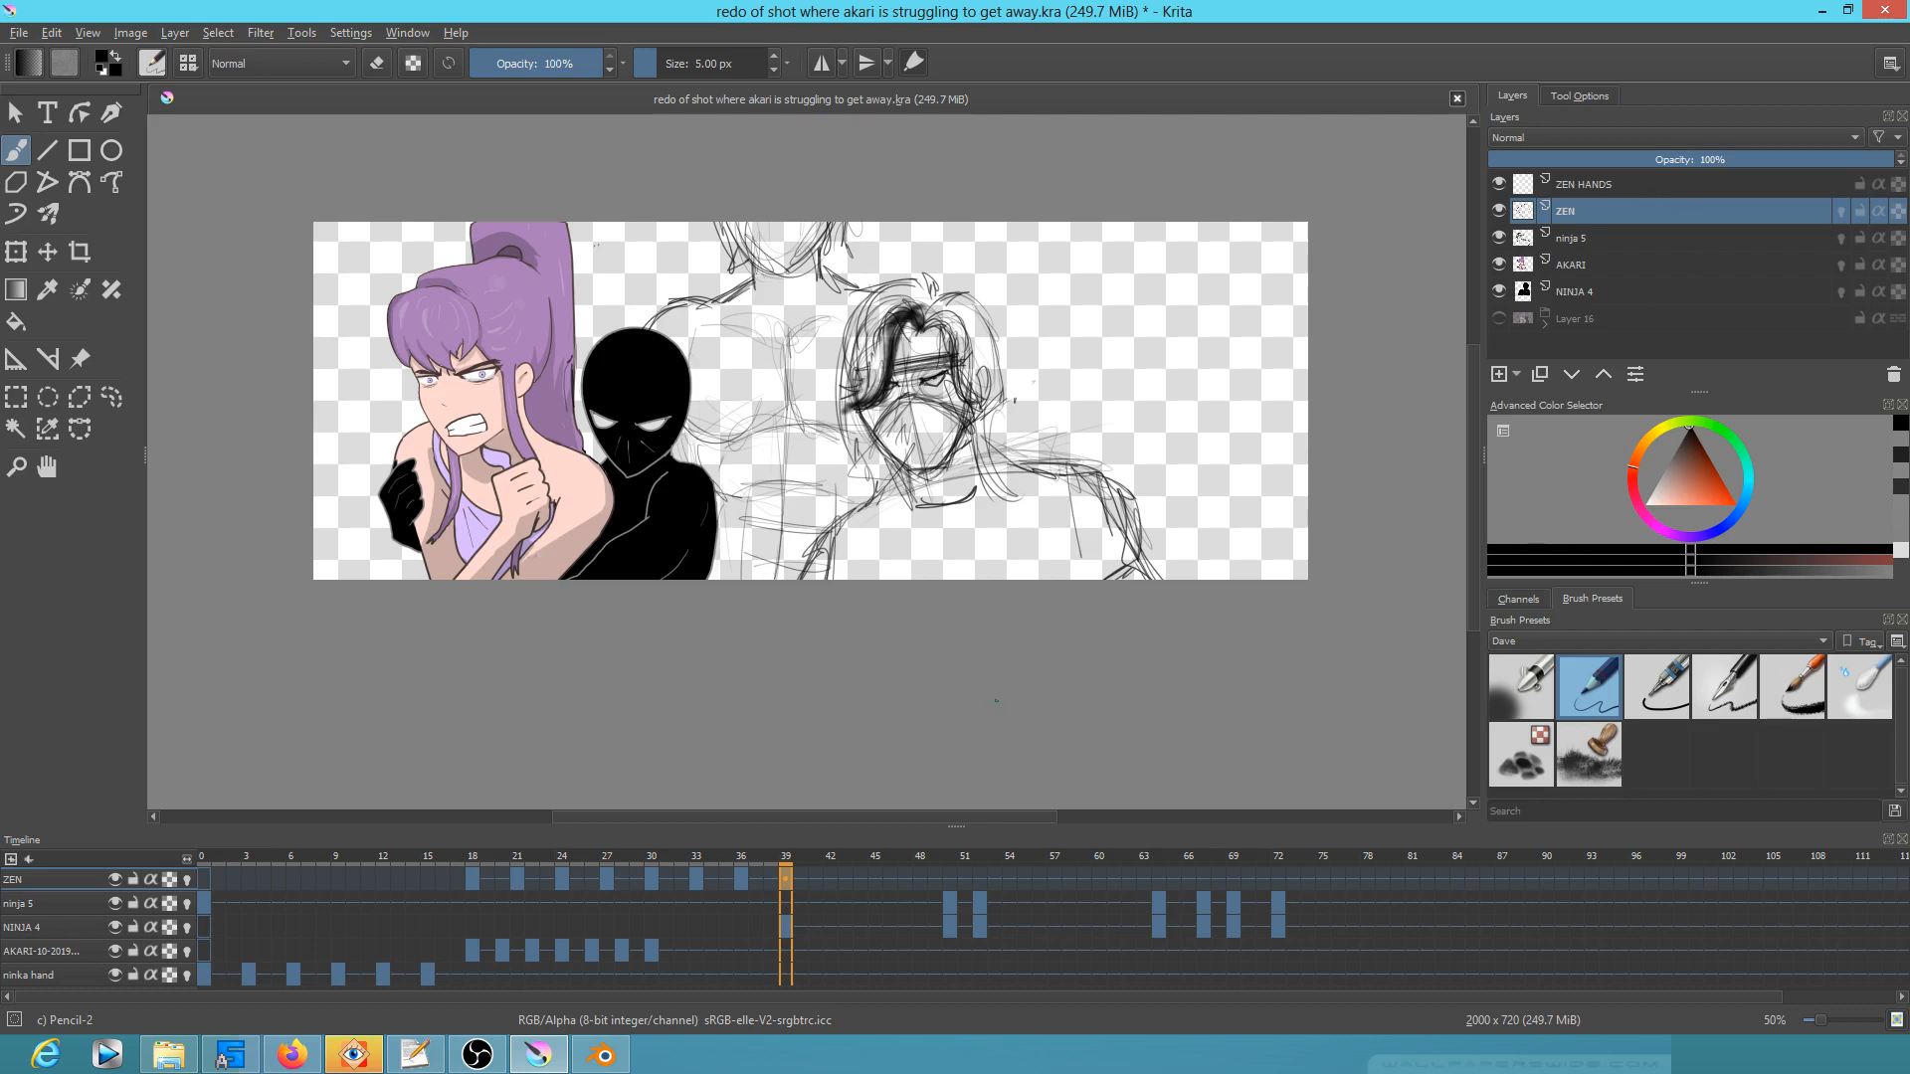
Step: At frame 18 on the ZEN layer, block in Zen's head, shoulders and arm in dark grey with the Ink-2 Fineliner at 25.70 px
{"action": "left_click", "coordinate": [474, 879]}
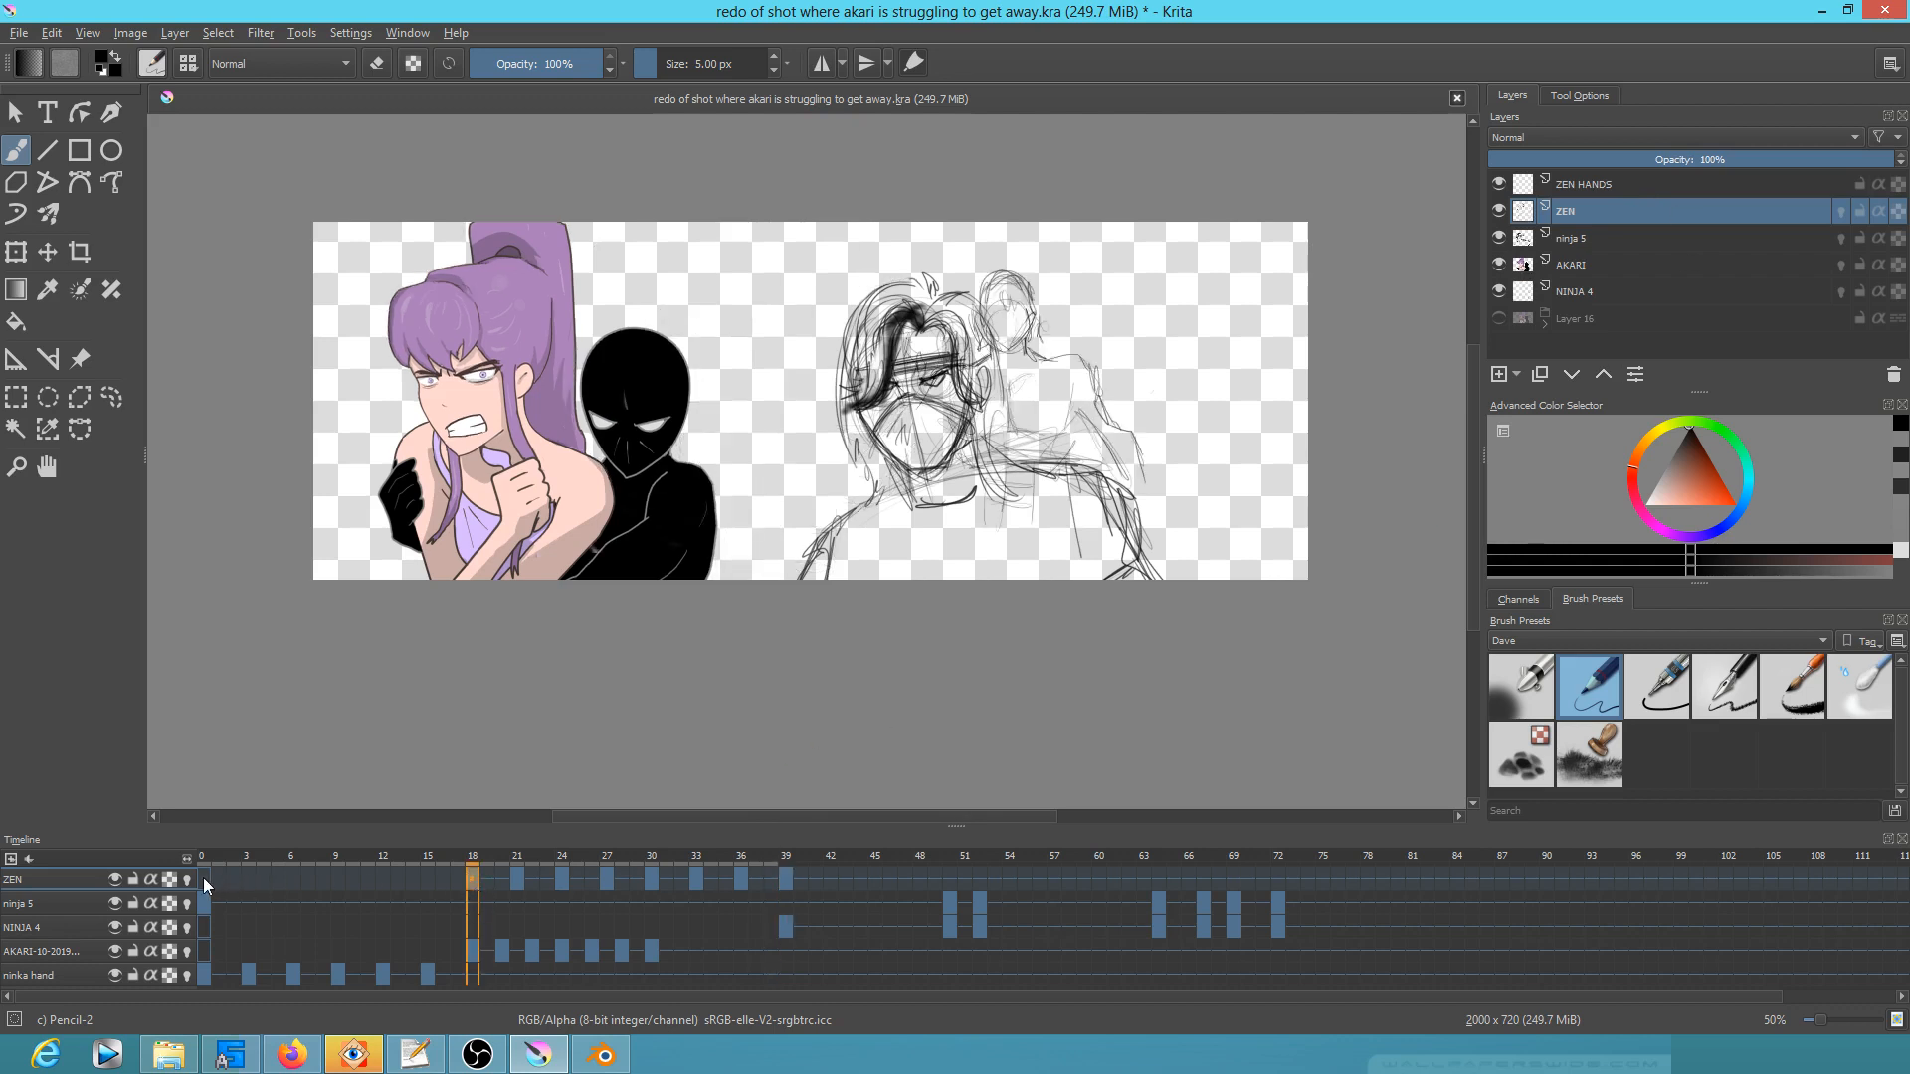
{"action": "left_click", "coordinate": [203, 879]}
{"action": "left_click", "coordinate": [473, 877]}
{"action": "left_click_drag", "start_coordinate": [1686, 451], "coordinate": [1676, 447]}
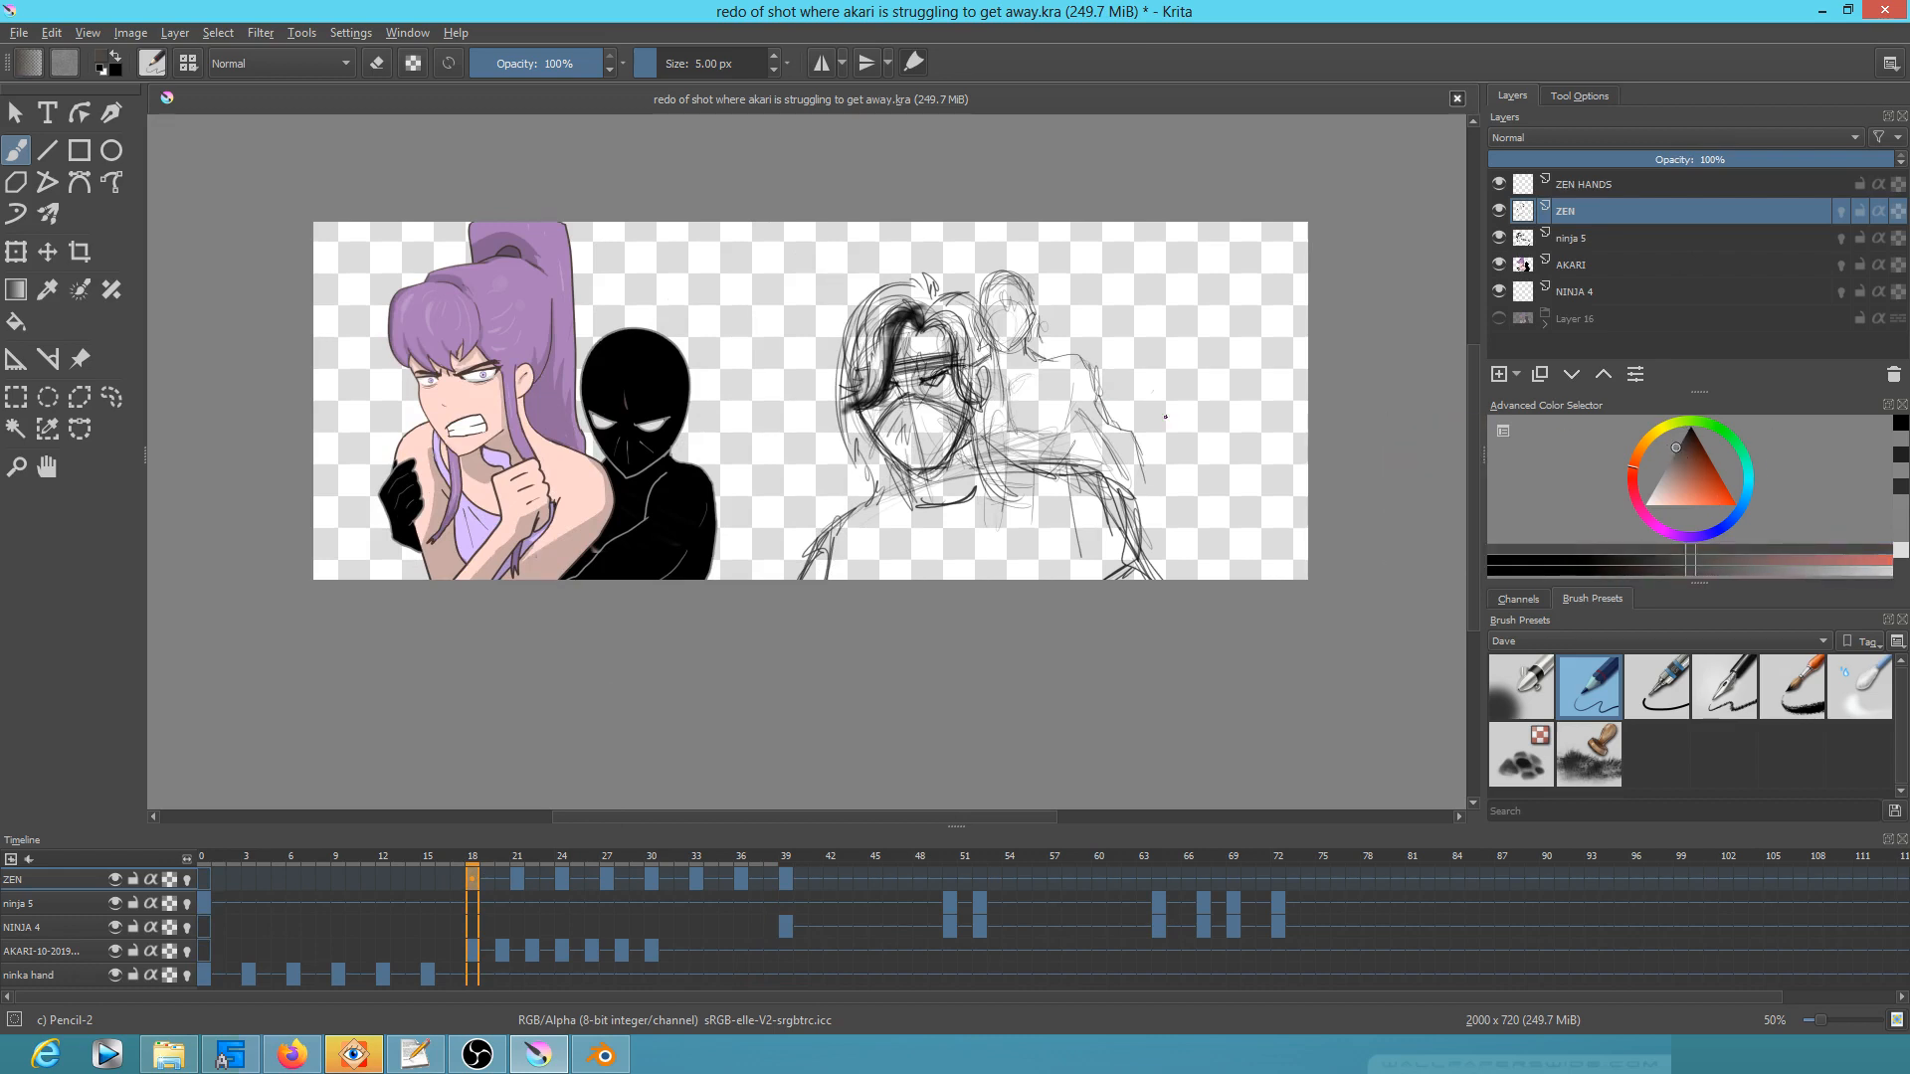
{"action": "left_click", "coordinate": [1629, 692]}
{"action": "left_click_drag", "start_coordinate": [1033, 409], "coordinate": [1054, 409]}
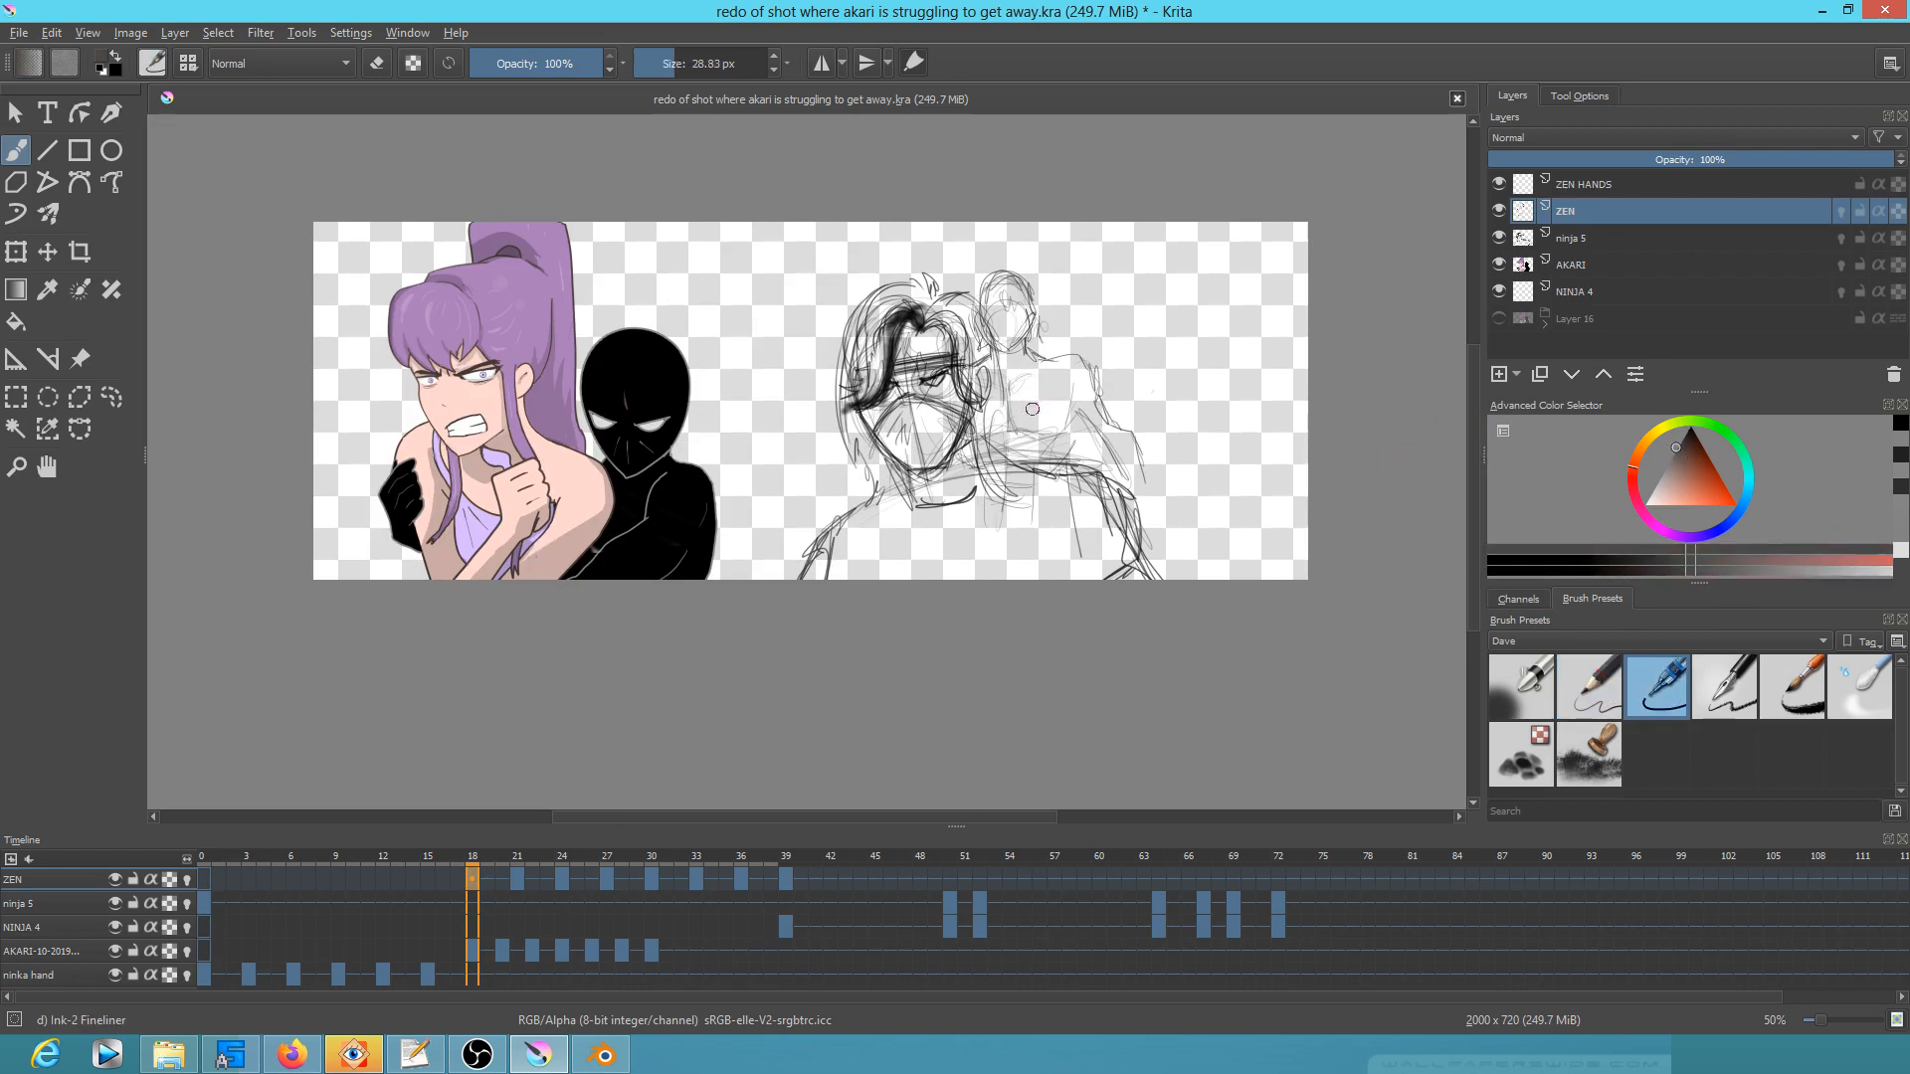
{"action": "left_click_drag", "start_coordinate": [1003, 295], "coordinate": [989, 297]}
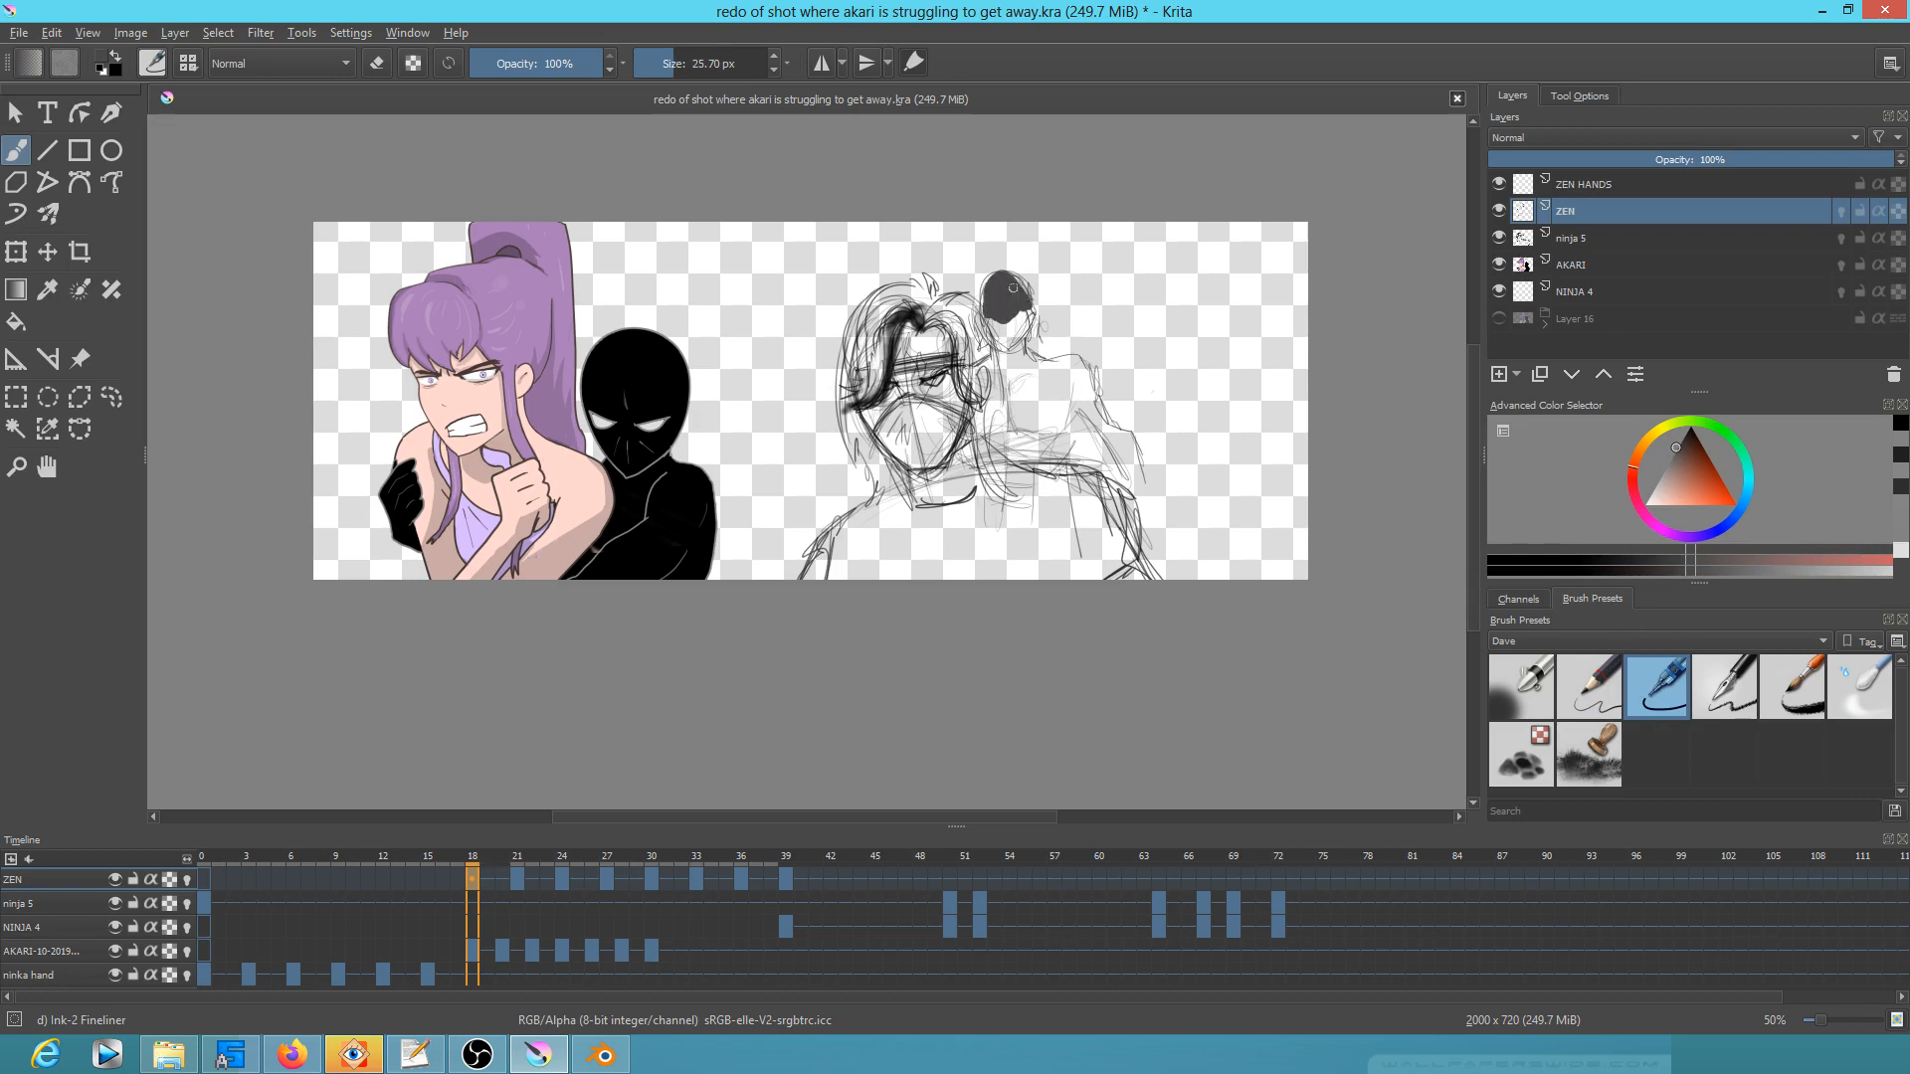
{"action": "mouse_move", "coordinate": [1028, 325]}
{"action": "left_mouse_down"}
{"action": "mouse_move", "coordinate": [997, 297]}
{"action": "mouse_move", "coordinate": [999, 336]}
{"action": "mouse_move", "coordinate": [993, 293]}
{"action": "mouse_move", "coordinate": [1005, 331]}
{"action": "left_mouse_up"}
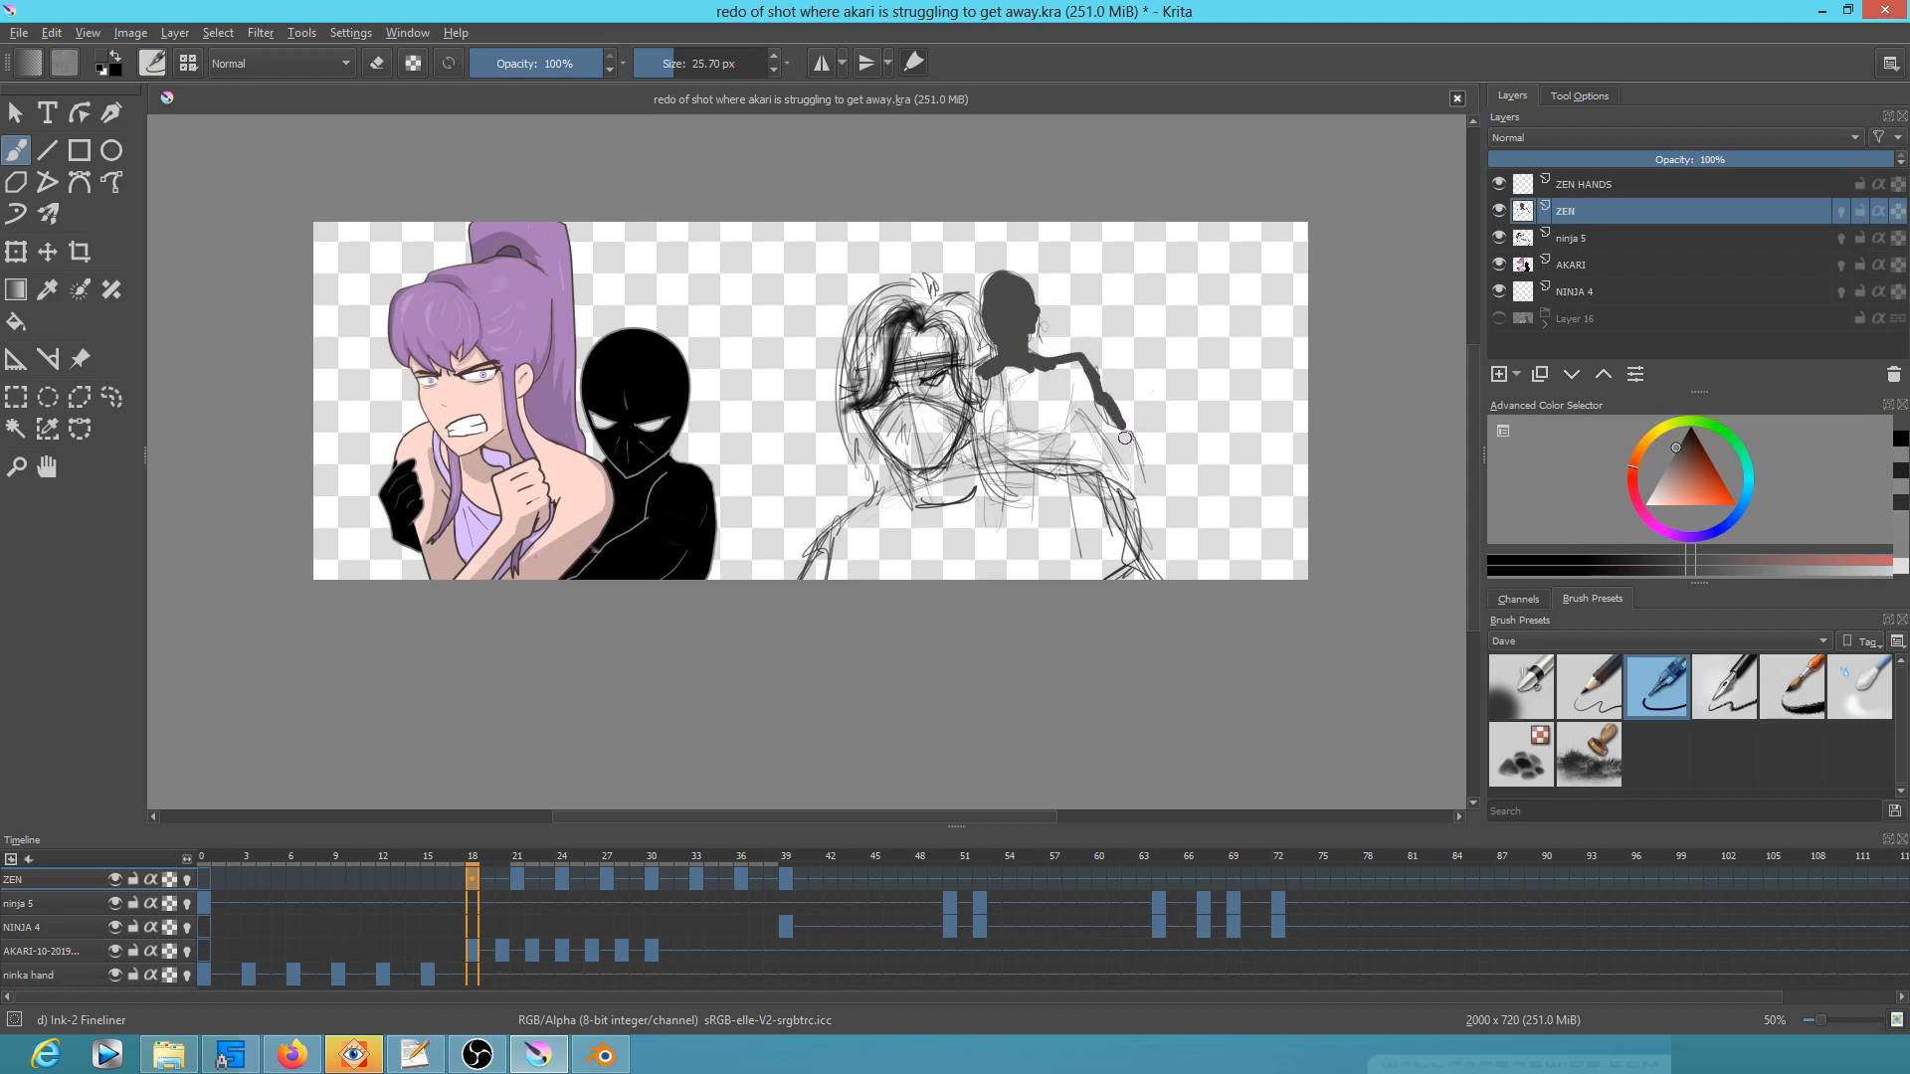
{"action": "mouse_move", "coordinate": [1117, 428]}
{"action": "left_mouse_down"}
{"action": "mouse_move", "coordinate": [1139, 513]}
{"action": "mouse_move", "coordinate": [1131, 447]}
{"action": "mouse_move", "coordinate": [1090, 392]}
{"action": "left_mouse_up"}
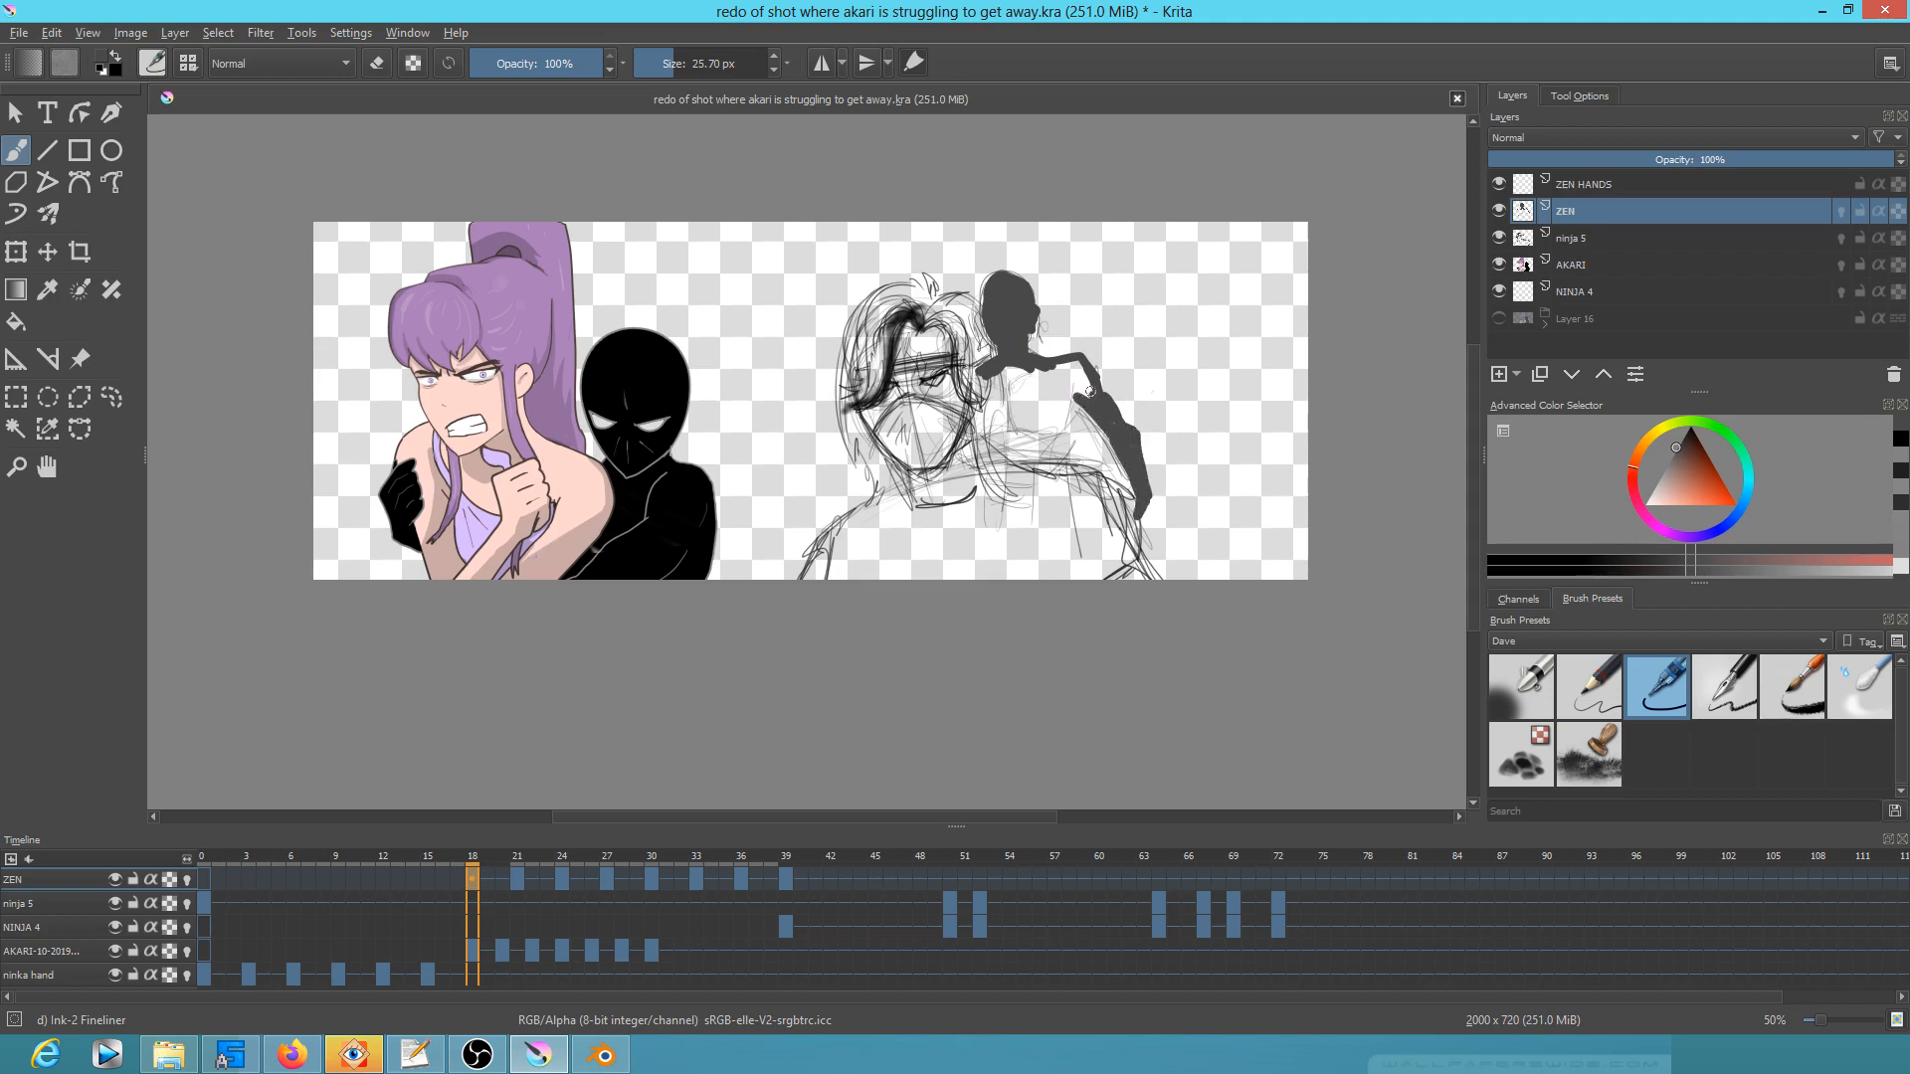
Step: Fill Zen's torso and fill out the head and arm silhouette in dark grey at frame 18, enlarging the brush to 68.68 px
{"action": "left_click_drag", "start_coordinate": [1049, 457], "coordinate": [950, 482]}
{"action": "mouse_move", "coordinate": [950, 482]}
{"action": "left_mouse_down"}
{"action": "mouse_move", "coordinate": [945, 368]}
{"action": "mouse_move", "coordinate": [936, 441]}
{"action": "mouse_move", "coordinate": [975, 441]}
{"action": "mouse_move", "coordinate": [985, 416]}
{"action": "mouse_move", "coordinate": [950, 537]}
{"action": "mouse_move", "coordinate": [890, 393]}
{"action": "mouse_move", "coordinate": [977, 383]}
{"action": "mouse_move", "coordinate": [988, 400]}
{"action": "mouse_move", "coordinate": [880, 467]}
{"action": "mouse_move", "coordinate": [915, 498]}
{"action": "mouse_move", "coordinate": [923, 428]}
{"action": "mouse_move", "coordinate": [871, 388]}
{"action": "mouse_move", "coordinate": [851, 407]}
{"action": "mouse_move", "coordinate": [866, 443]}
{"action": "mouse_move", "coordinate": [983, 493]}
{"action": "left_mouse_up"}
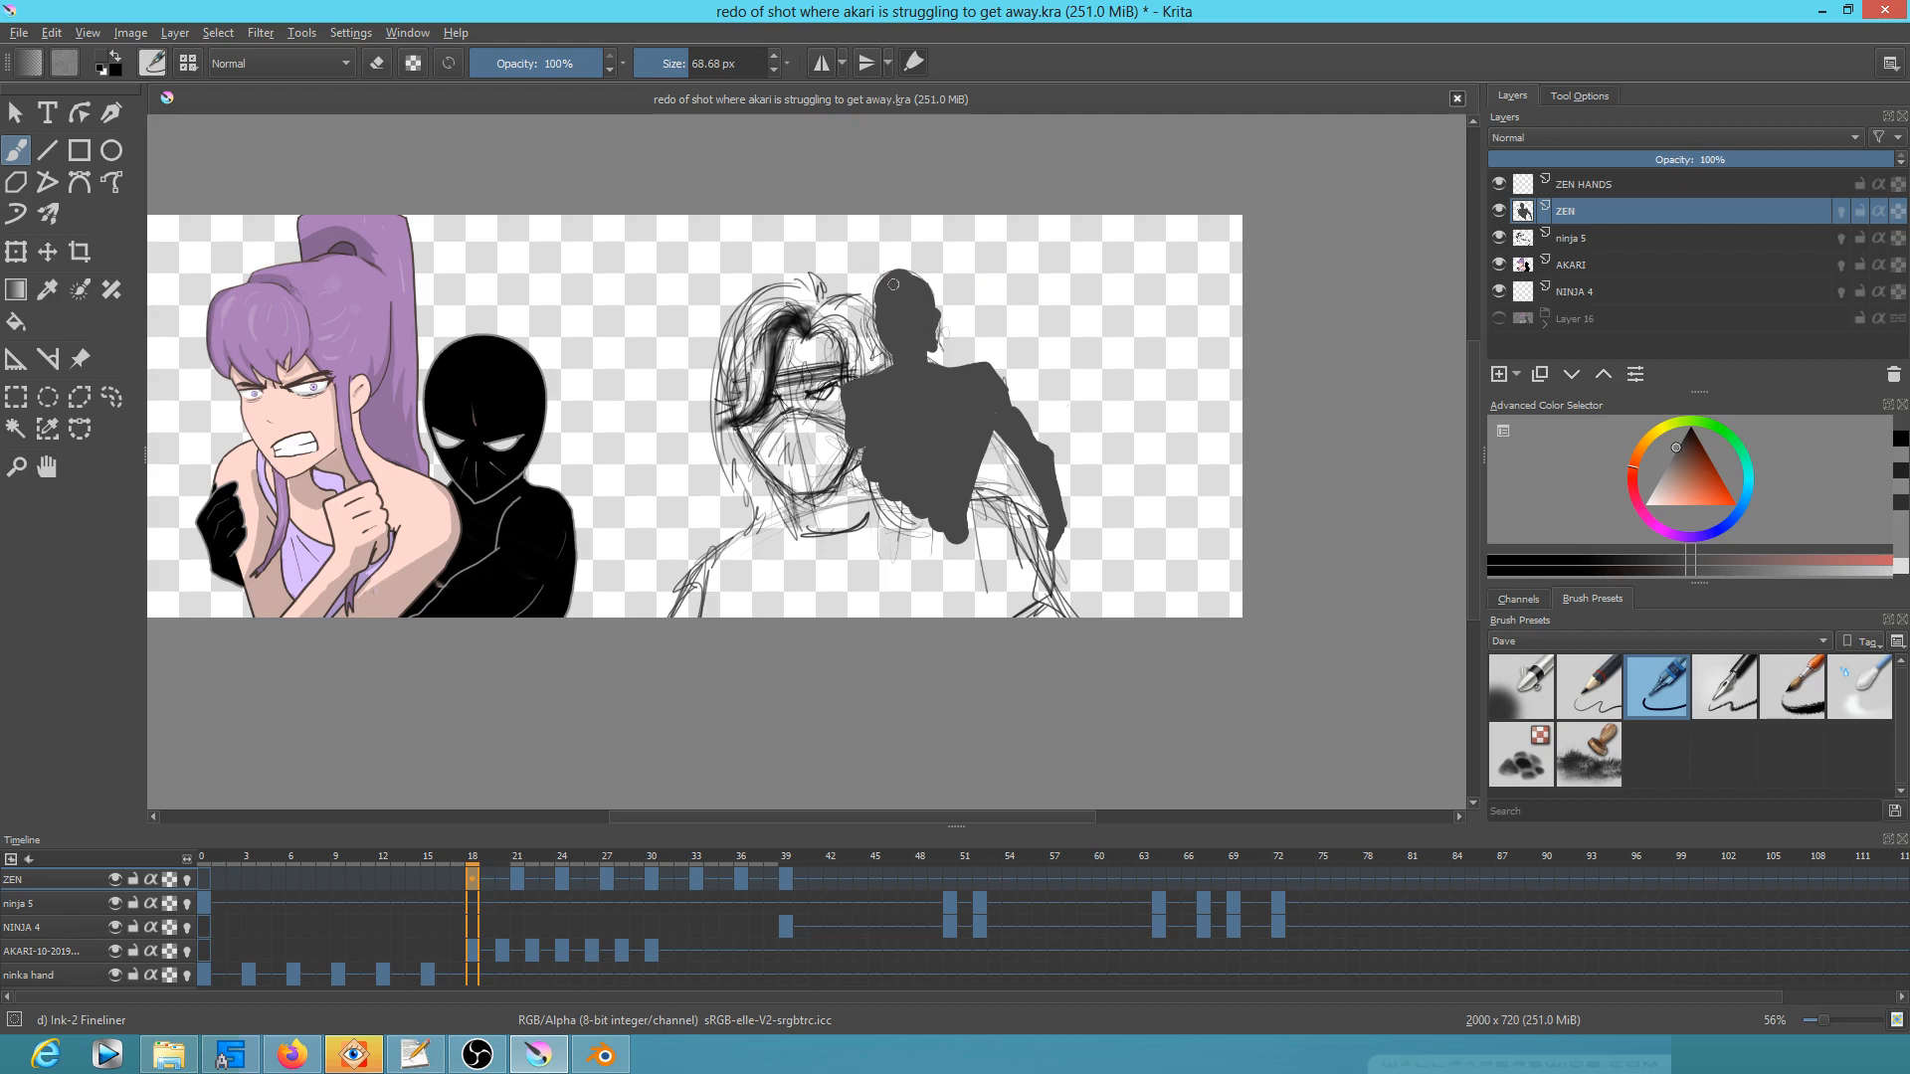
{"action": "mouse_move", "coordinate": [924, 285]}
{"action": "left_mouse_down"}
{"action": "mouse_move", "coordinate": [925, 303]}
{"action": "mouse_move", "coordinate": [891, 299]}
{"action": "mouse_move", "coordinate": [889, 344]}
{"action": "left_mouse_up"}
{"action": "left_click_drag", "start_coordinate": [924, 371], "coordinate": [895, 376]}
{"action": "mouse_move", "coordinate": [992, 419]}
{"action": "left_mouse_down"}
{"action": "mouse_move", "coordinate": [1030, 448]}
{"action": "mouse_move", "coordinate": [1062, 528]}
{"action": "mouse_move", "coordinate": [1049, 557]}
{"action": "mouse_move", "coordinate": [1069, 544]}
{"action": "left_mouse_up"}
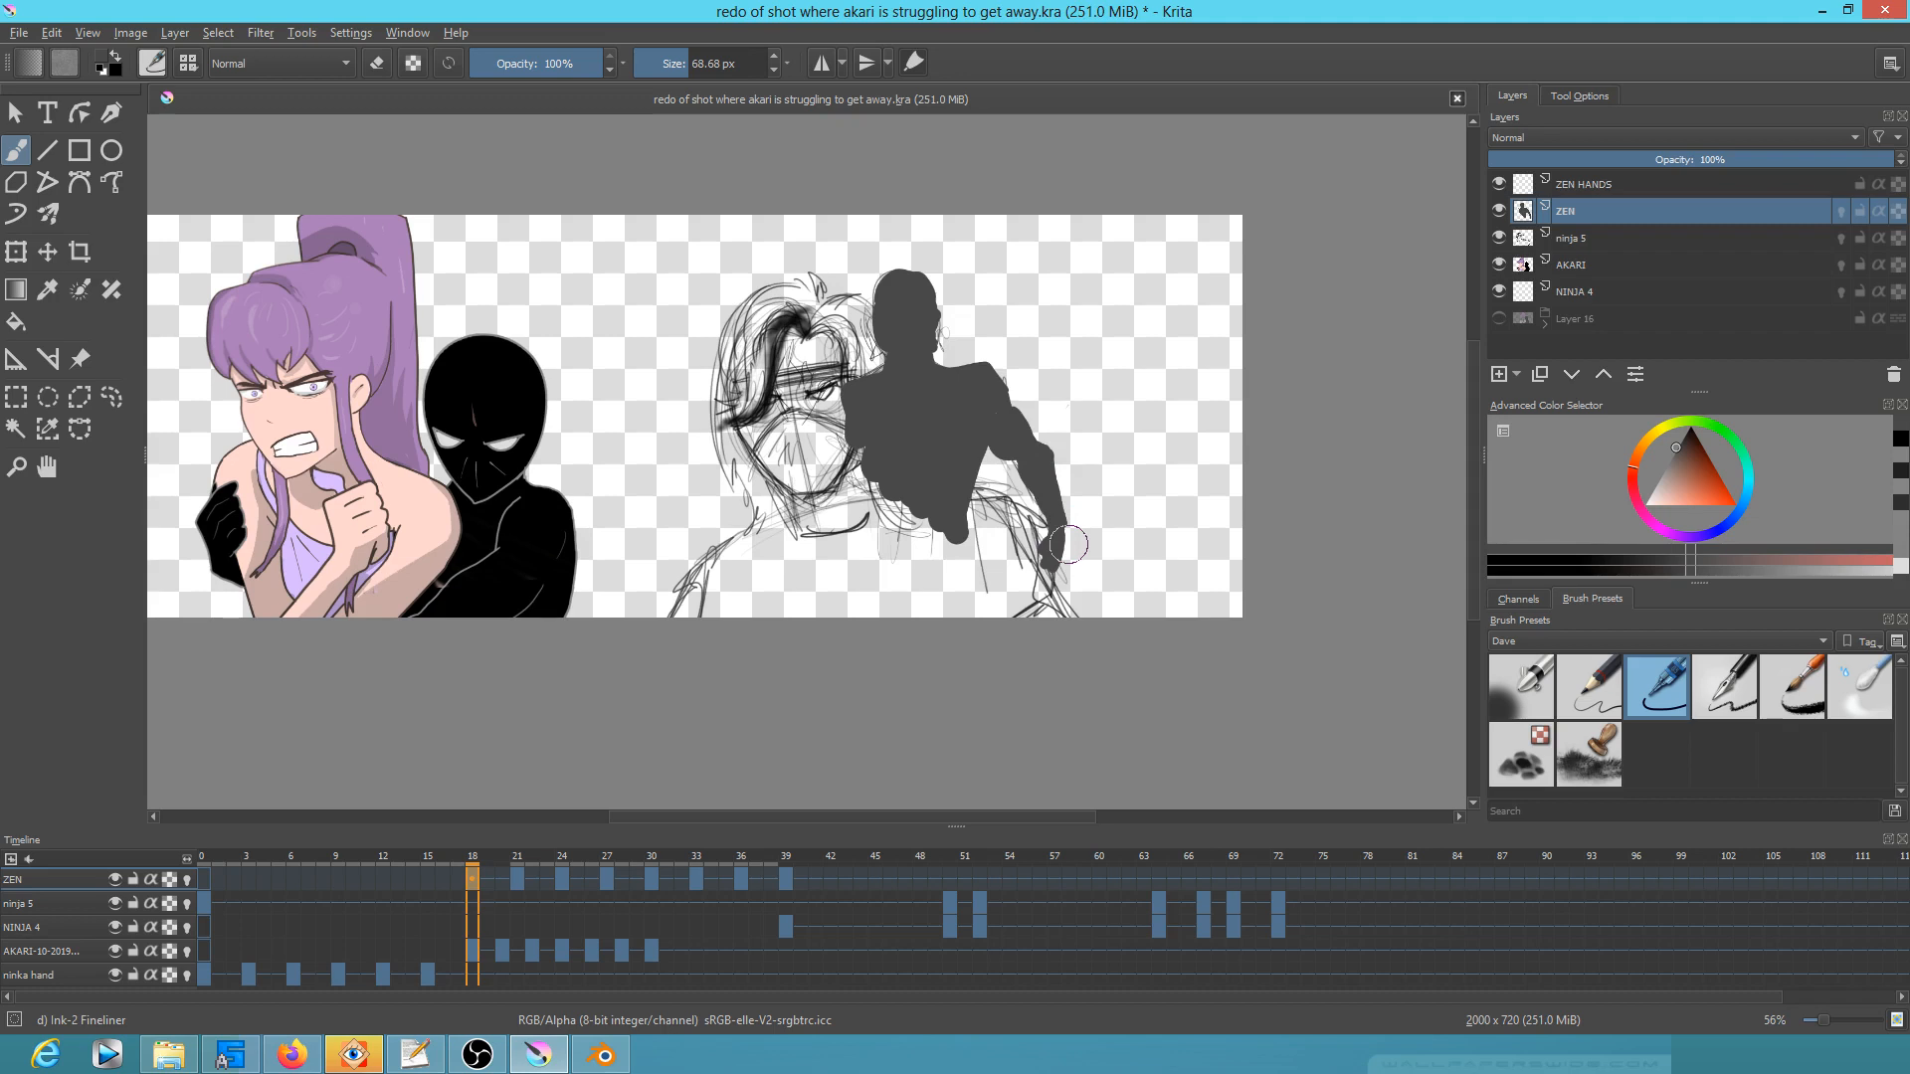
Step: At frame 21 on the ZEN layer, paint Zen's whole figure as a dark grey silhouette with the 68.68 px brush
{"action": "left_click", "coordinate": [516, 879]}
{"action": "mouse_move", "coordinate": [862, 288]}
{"action": "left_mouse_down"}
{"action": "mouse_move", "coordinate": [873, 308]}
{"action": "mouse_move", "coordinate": [883, 336]}
{"action": "mouse_move", "coordinate": [911, 305]}
{"action": "mouse_move", "coordinate": [892, 359]}
{"action": "mouse_move", "coordinate": [854, 332]}
{"action": "mouse_move", "coordinate": [951, 361]}
{"action": "mouse_move", "coordinate": [964, 385]}
{"action": "mouse_move", "coordinate": [974, 473]}
{"action": "mouse_move", "coordinate": [923, 385]}
{"action": "mouse_move", "coordinate": [867, 388]}
{"action": "mouse_move", "coordinate": [929, 390]}
{"action": "mouse_move", "coordinate": [883, 446]}
{"action": "mouse_move", "coordinate": [931, 462]}
{"action": "left_mouse_up"}
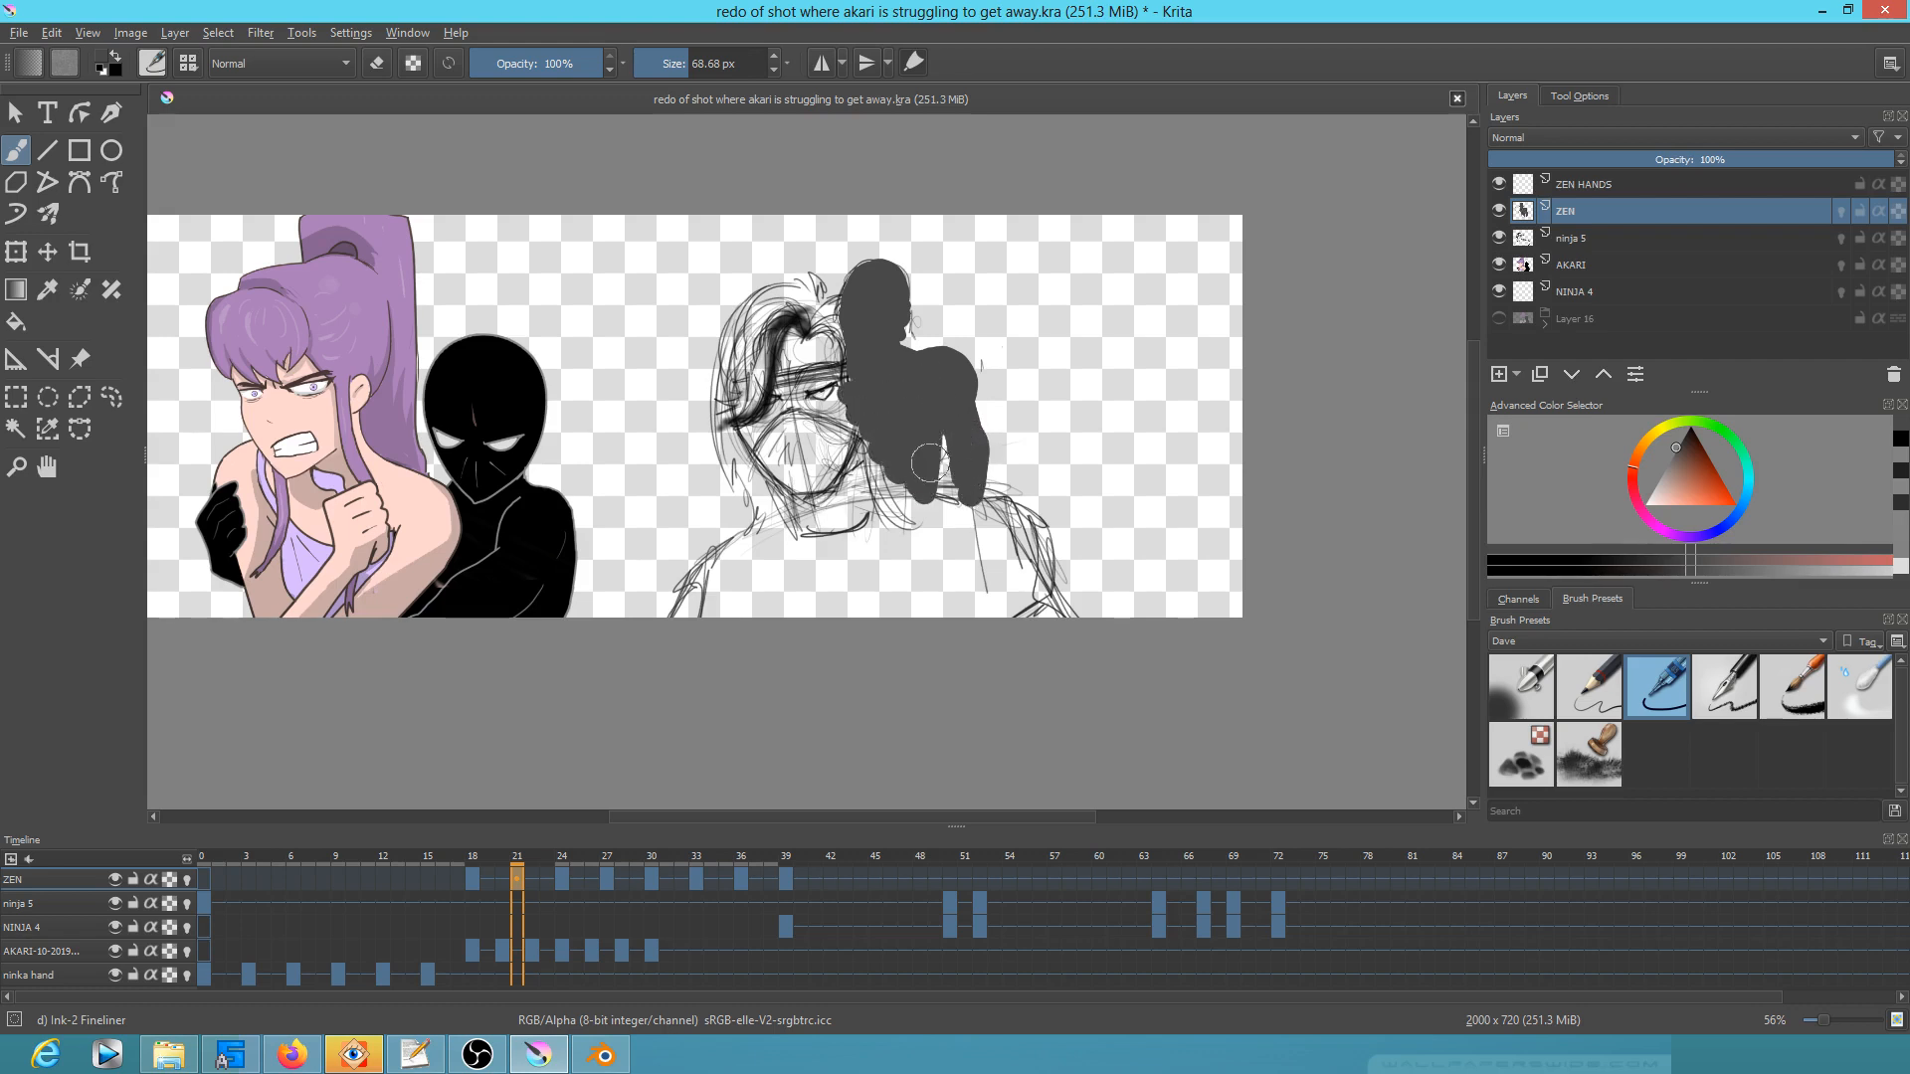
Step: Trim the edge of Zen's shoulder silhouette at frame 21 with the eraser, comparing it against the frame 18 pose
{"action": "key", "text": "comma"}
{"action": "key", "text": "period"}
{"action": "key", "text": "comma"}
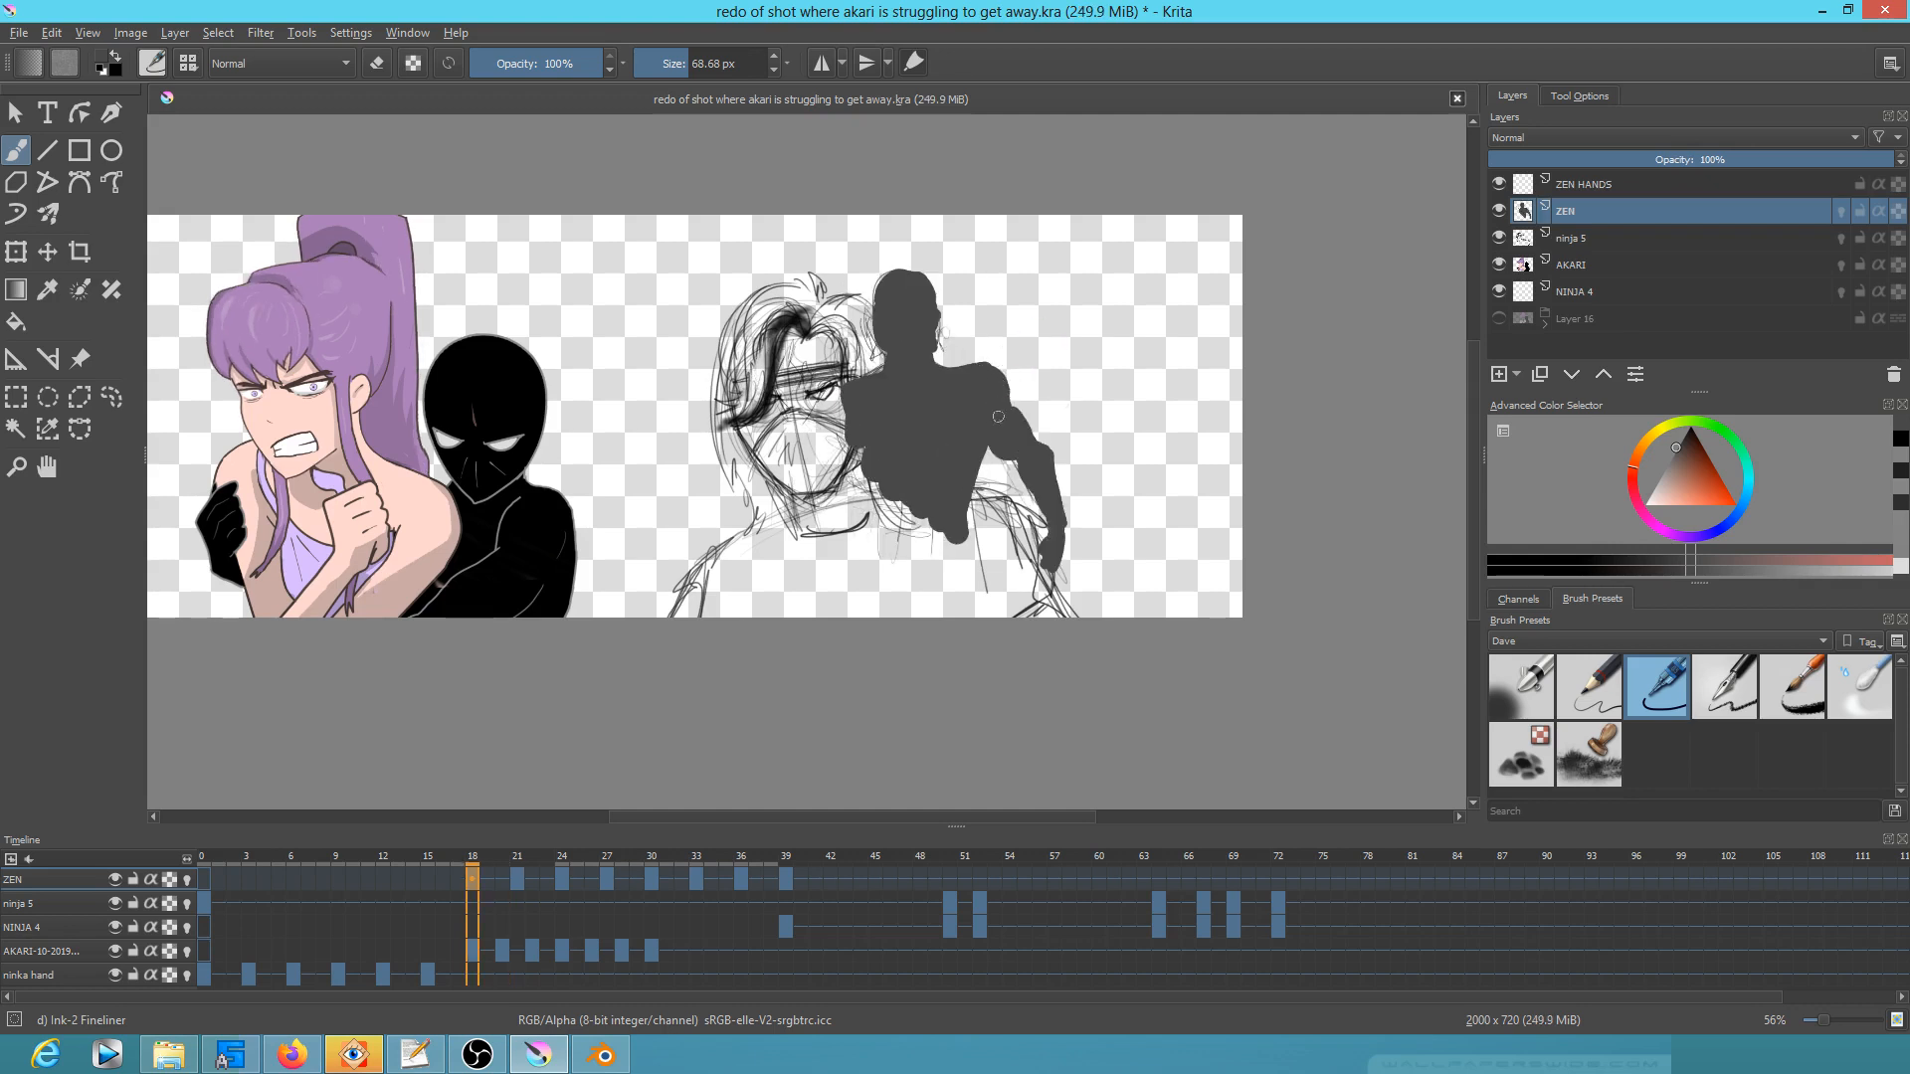
{"action": "key", "text": "comma"}
{"action": "key", "text": "period"}
{"action": "key", "text": "period"}
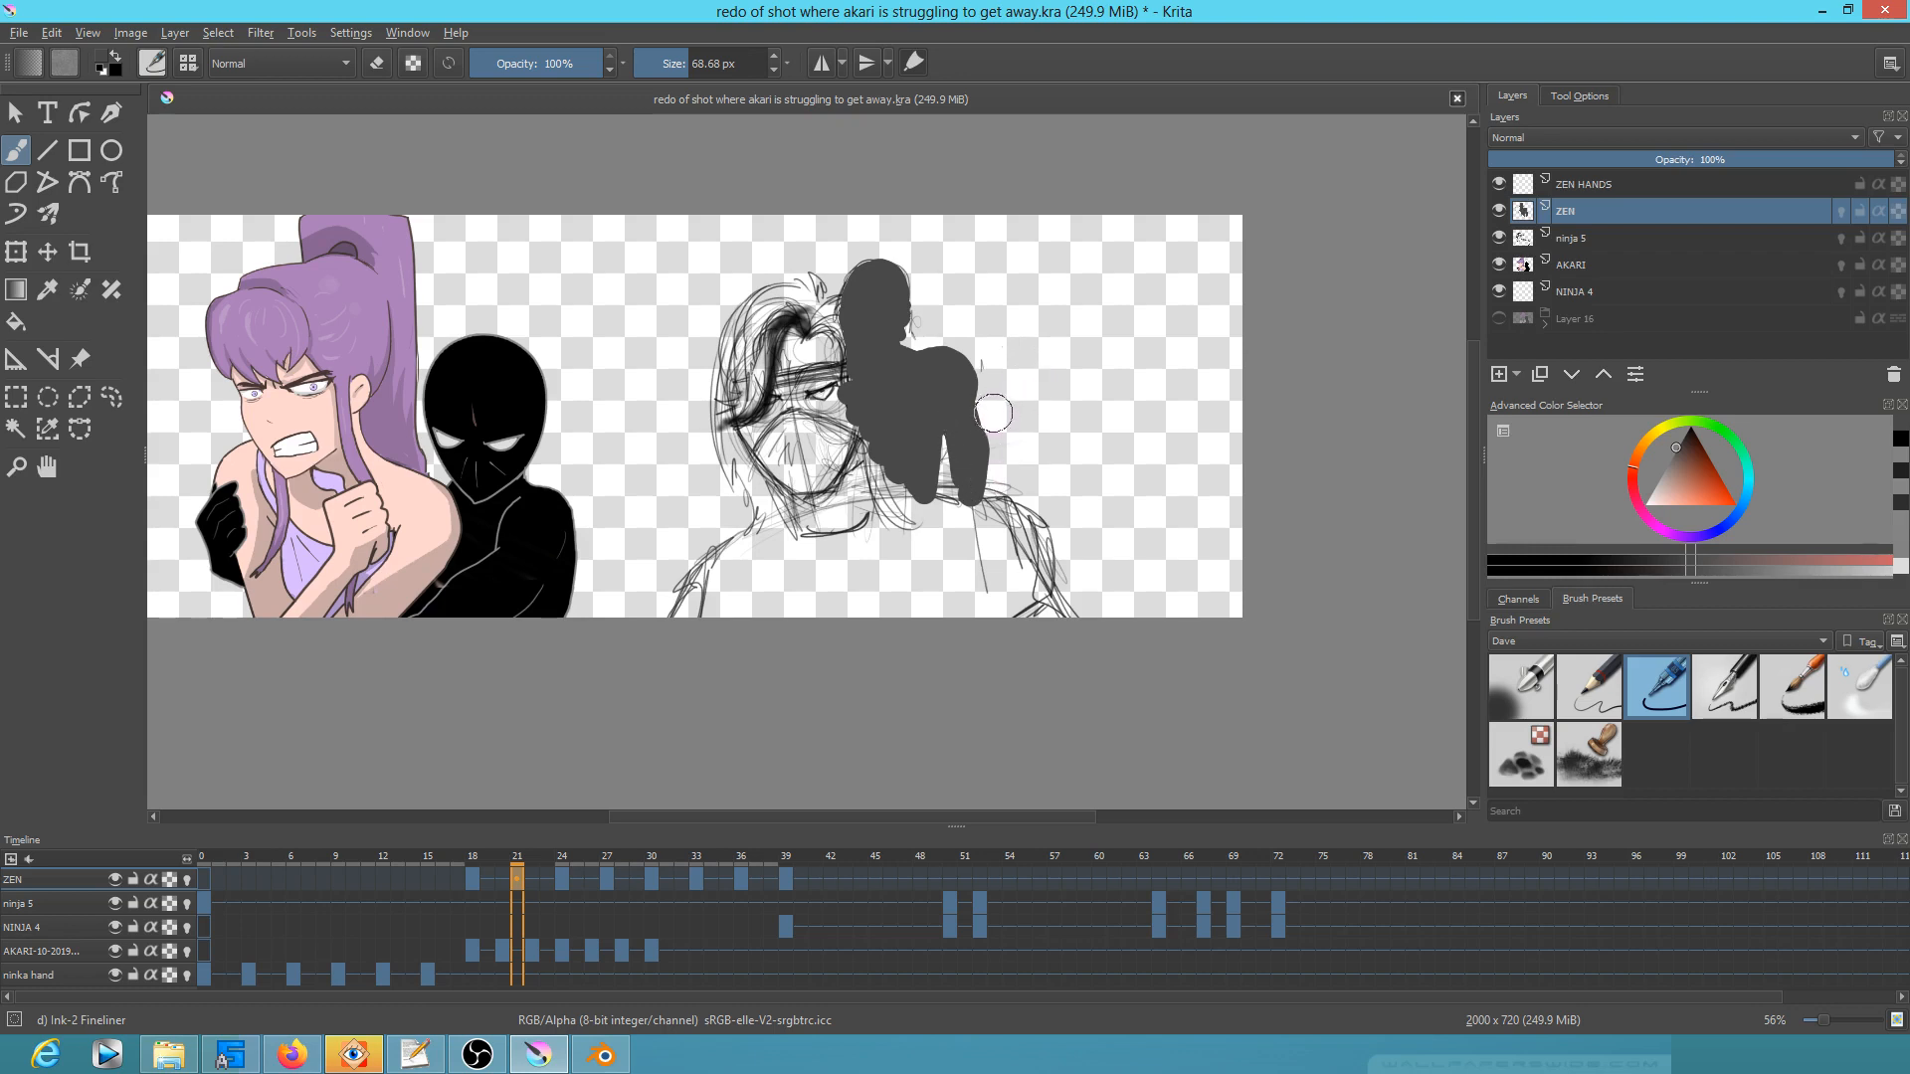
{"action": "key", "text": "e"}
{"action": "left_click_drag", "start_coordinate": [949, 343], "coordinate": [979, 366]}
{"action": "key", "text": "Left"}
{"action": "key", "text": "Right"}
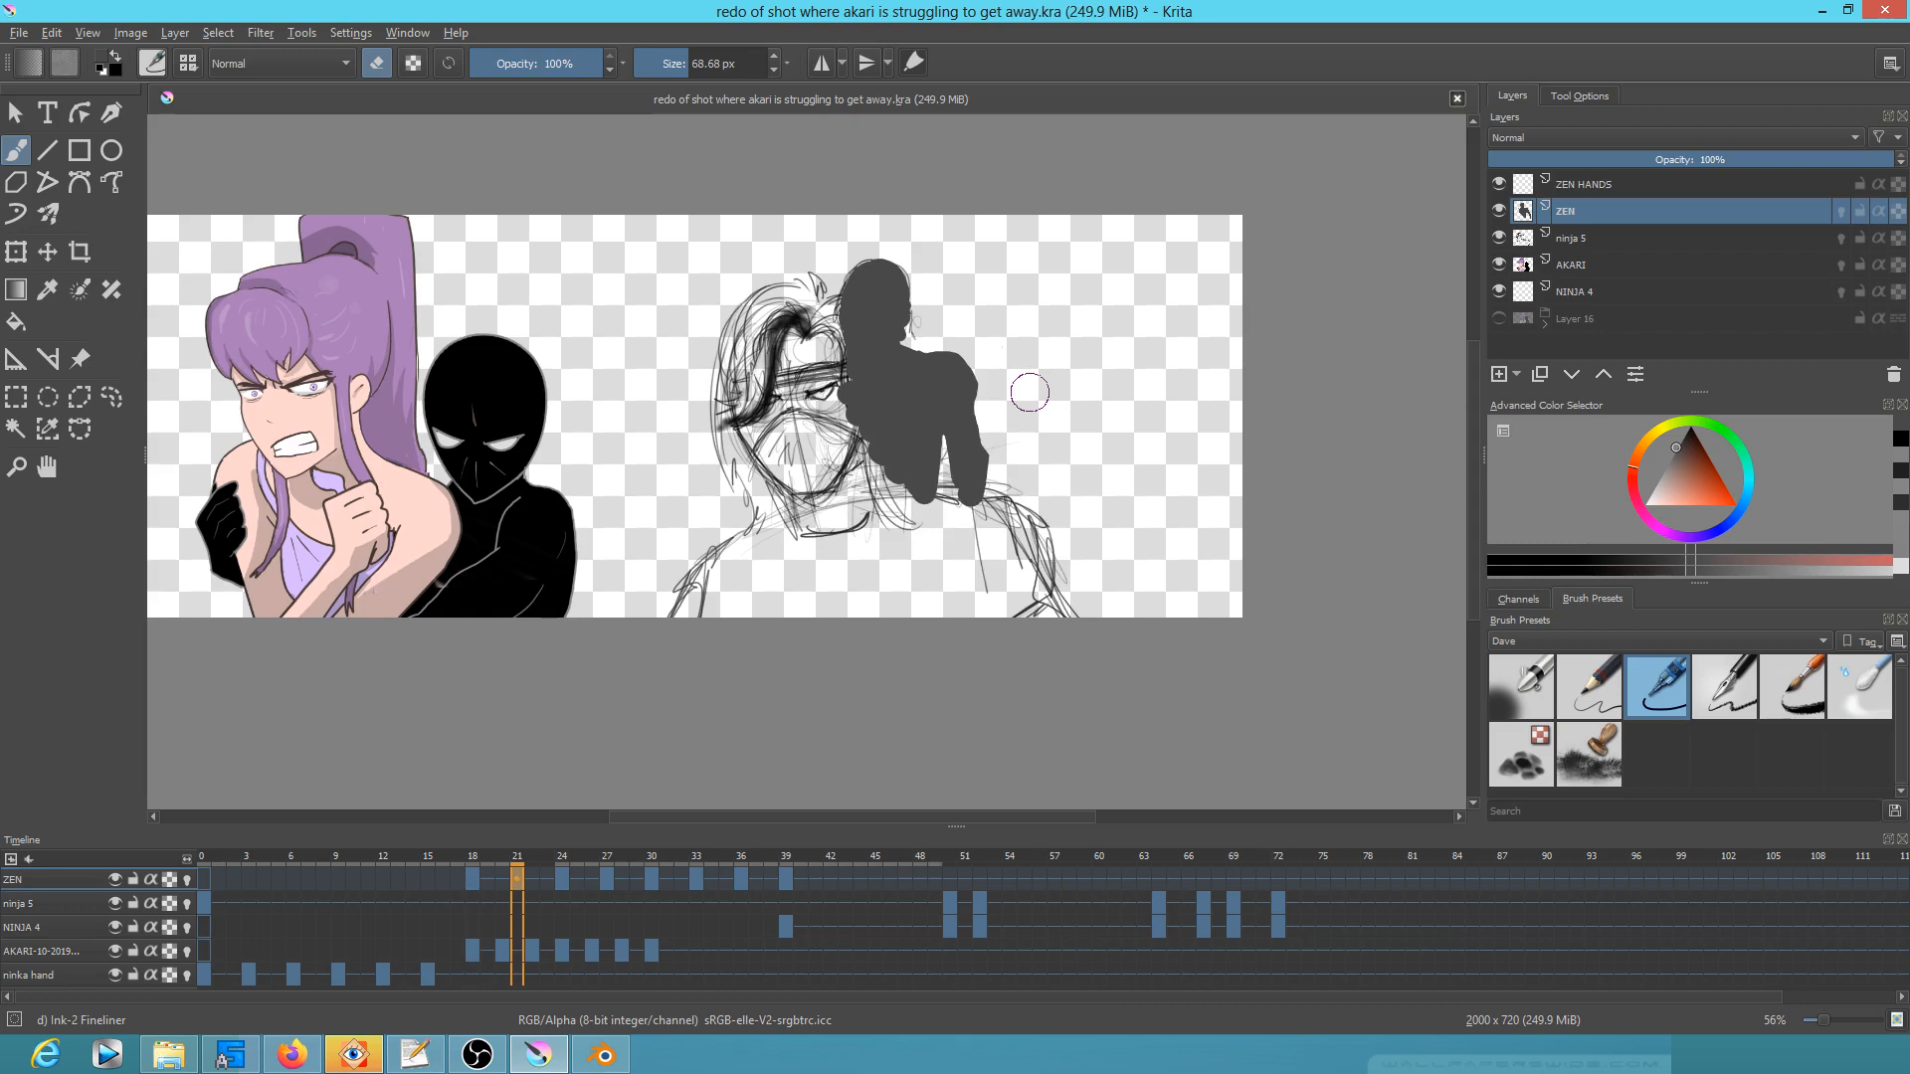
Step: At frame 24 on the ZEN layer, block in Zen's head, torso and arm in dark grey with the 68.68 px brush
{"action": "left_click", "coordinate": [562, 884]}
{"action": "mouse_move", "coordinate": [846, 288]}
{"action": "left_mouse_down"}
{"action": "mouse_move", "coordinate": [809, 277]}
{"action": "mouse_move", "coordinate": [856, 279]}
{"action": "mouse_move", "coordinate": [855, 256]}
{"action": "mouse_move", "coordinate": [873, 310]}
{"action": "mouse_move", "coordinate": [834, 305]}
{"action": "mouse_move", "coordinate": [856, 318]}
{"action": "mouse_move", "coordinate": [834, 339]}
{"action": "mouse_move", "coordinate": [908, 340]}
{"action": "mouse_move", "coordinate": [854, 343]}
{"action": "mouse_move", "coordinate": [958, 381]}
{"action": "mouse_move", "coordinate": [931, 365]}
{"action": "mouse_move", "coordinate": [947, 411]}
{"action": "mouse_move", "coordinate": [932, 365]}
{"action": "mouse_move", "coordinate": [907, 363]}
{"action": "mouse_move", "coordinate": [935, 386]}
{"action": "mouse_move", "coordinate": [891, 367]}
{"action": "mouse_move", "coordinate": [837, 399]}
{"action": "mouse_move", "coordinate": [859, 401]}
{"action": "mouse_move", "coordinate": [826, 395]}
{"action": "mouse_move", "coordinate": [826, 343]}
{"action": "mouse_move", "coordinate": [864, 371]}
{"action": "mouse_move", "coordinate": [876, 445]}
{"action": "mouse_move", "coordinate": [918, 406]}
{"action": "mouse_move", "coordinate": [968, 428]}
{"action": "mouse_move", "coordinate": [995, 502]}
{"action": "mouse_move", "coordinate": [959, 453]}
{"action": "mouse_move", "coordinate": [901, 487]}
{"action": "mouse_move", "coordinate": [910, 445]}
{"action": "mouse_move", "coordinate": [867, 468]}
{"action": "mouse_move", "coordinate": [881, 437]}
{"action": "mouse_move", "coordinate": [875, 492]}
{"action": "mouse_move", "coordinate": [863, 448]}
{"action": "left_mouse_up"}
{"action": "key", "text": "e"}
{"action": "key", "text": "Left"}
{"action": "key", "text": "Right"}
{"action": "key", "text": "Left"}
{"action": "key", "text": "Right"}
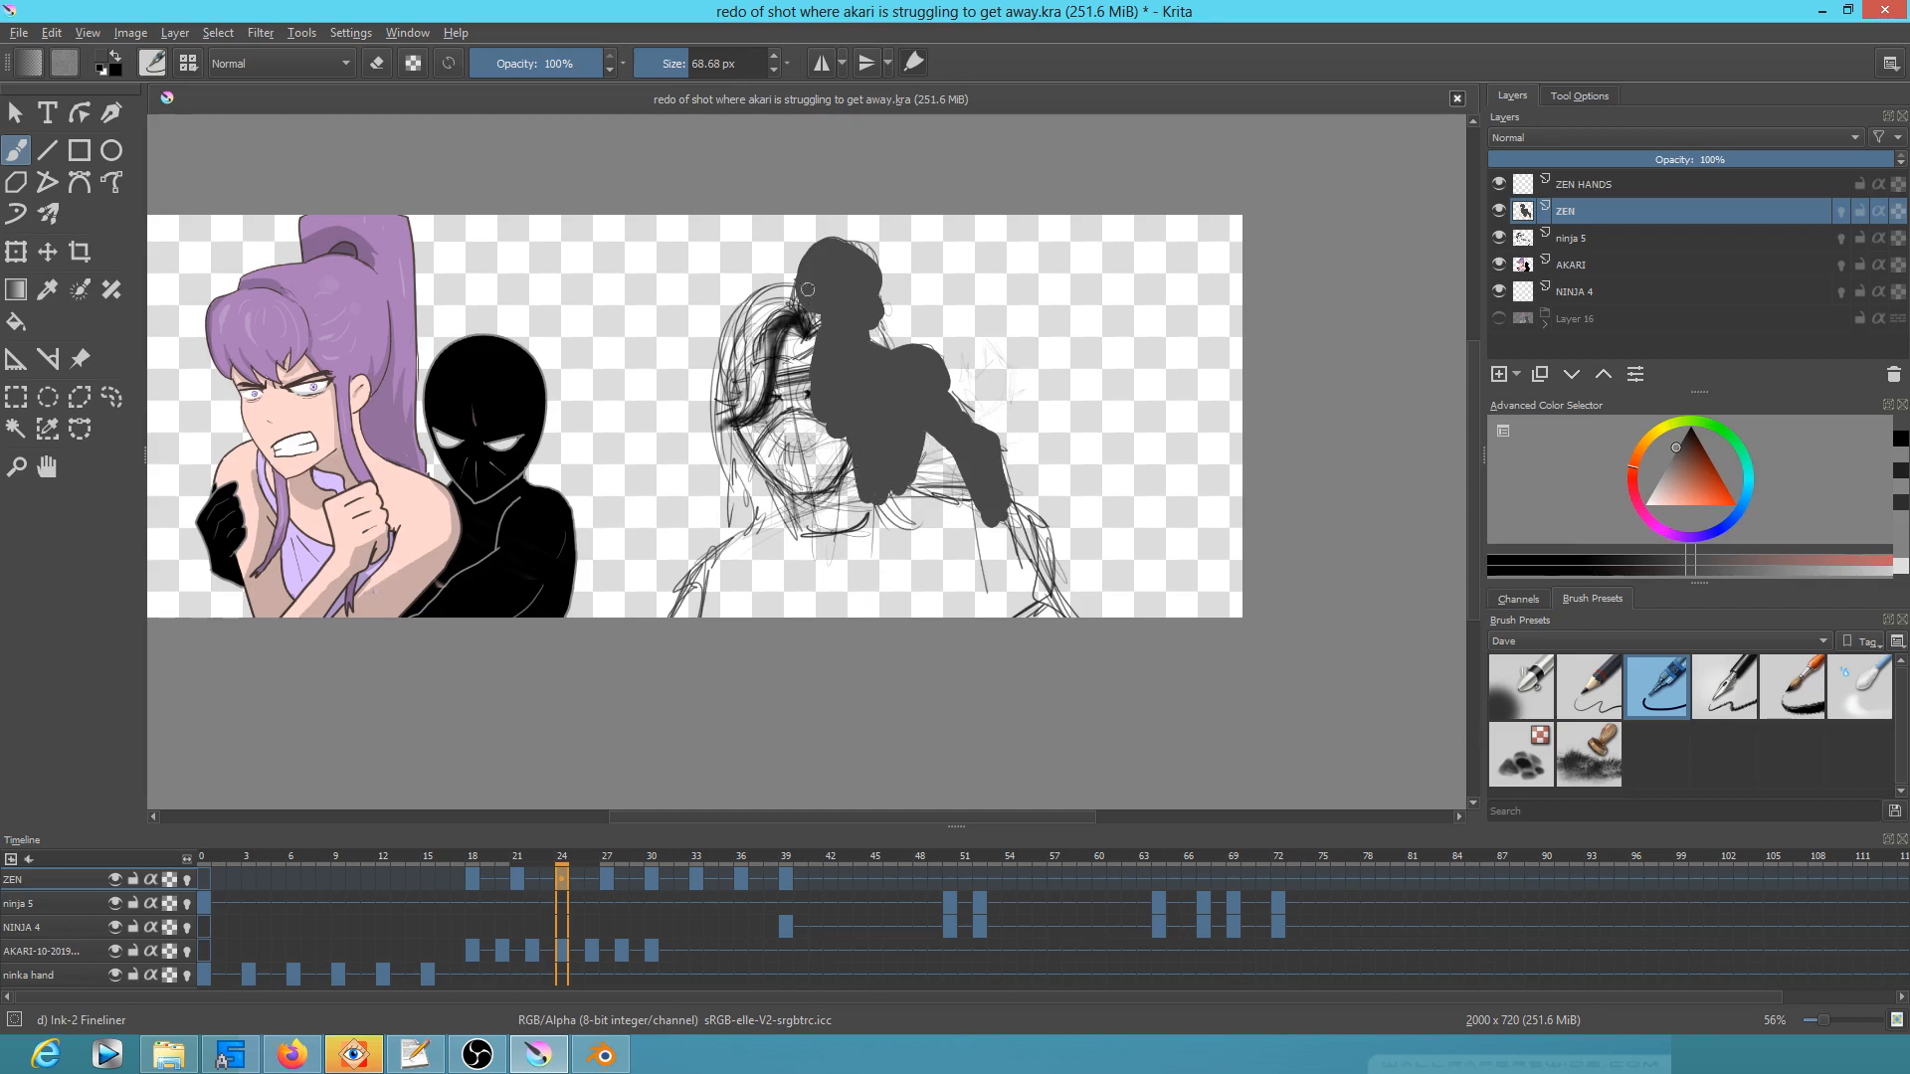
Step: Fill out the edges of Zen's head, shoulder and lower arm in dark grey at frame 24
{"action": "left_click_drag", "start_coordinate": [805, 292], "coordinate": [820, 327]}
{"action": "mouse_move", "coordinate": [931, 421]}
{"action": "left_mouse_down"}
{"action": "mouse_move", "coordinate": [954, 439]}
{"action": "mouse_move", "coordinate": [939, 405]}
{"action": "left_mouse_up"}
{"action": "key", "text": "Left"}
{"action": "key", "text": "Right"}
{"action": "mouse_move", "coordinate": [951, 411]}
{"action": "left_mouse_down"}
{"action": "mouse_move", "coordinate": [993, 459]}
{"action": "mouse_move", "coordinate": [1007, 518]}
{"action": "left_mouse_up"}
Step: At frame 27 on the ZEN layer, paint Zen's head, shoulders and both upper arms in dark grey
{"action": "key", "text": "."}
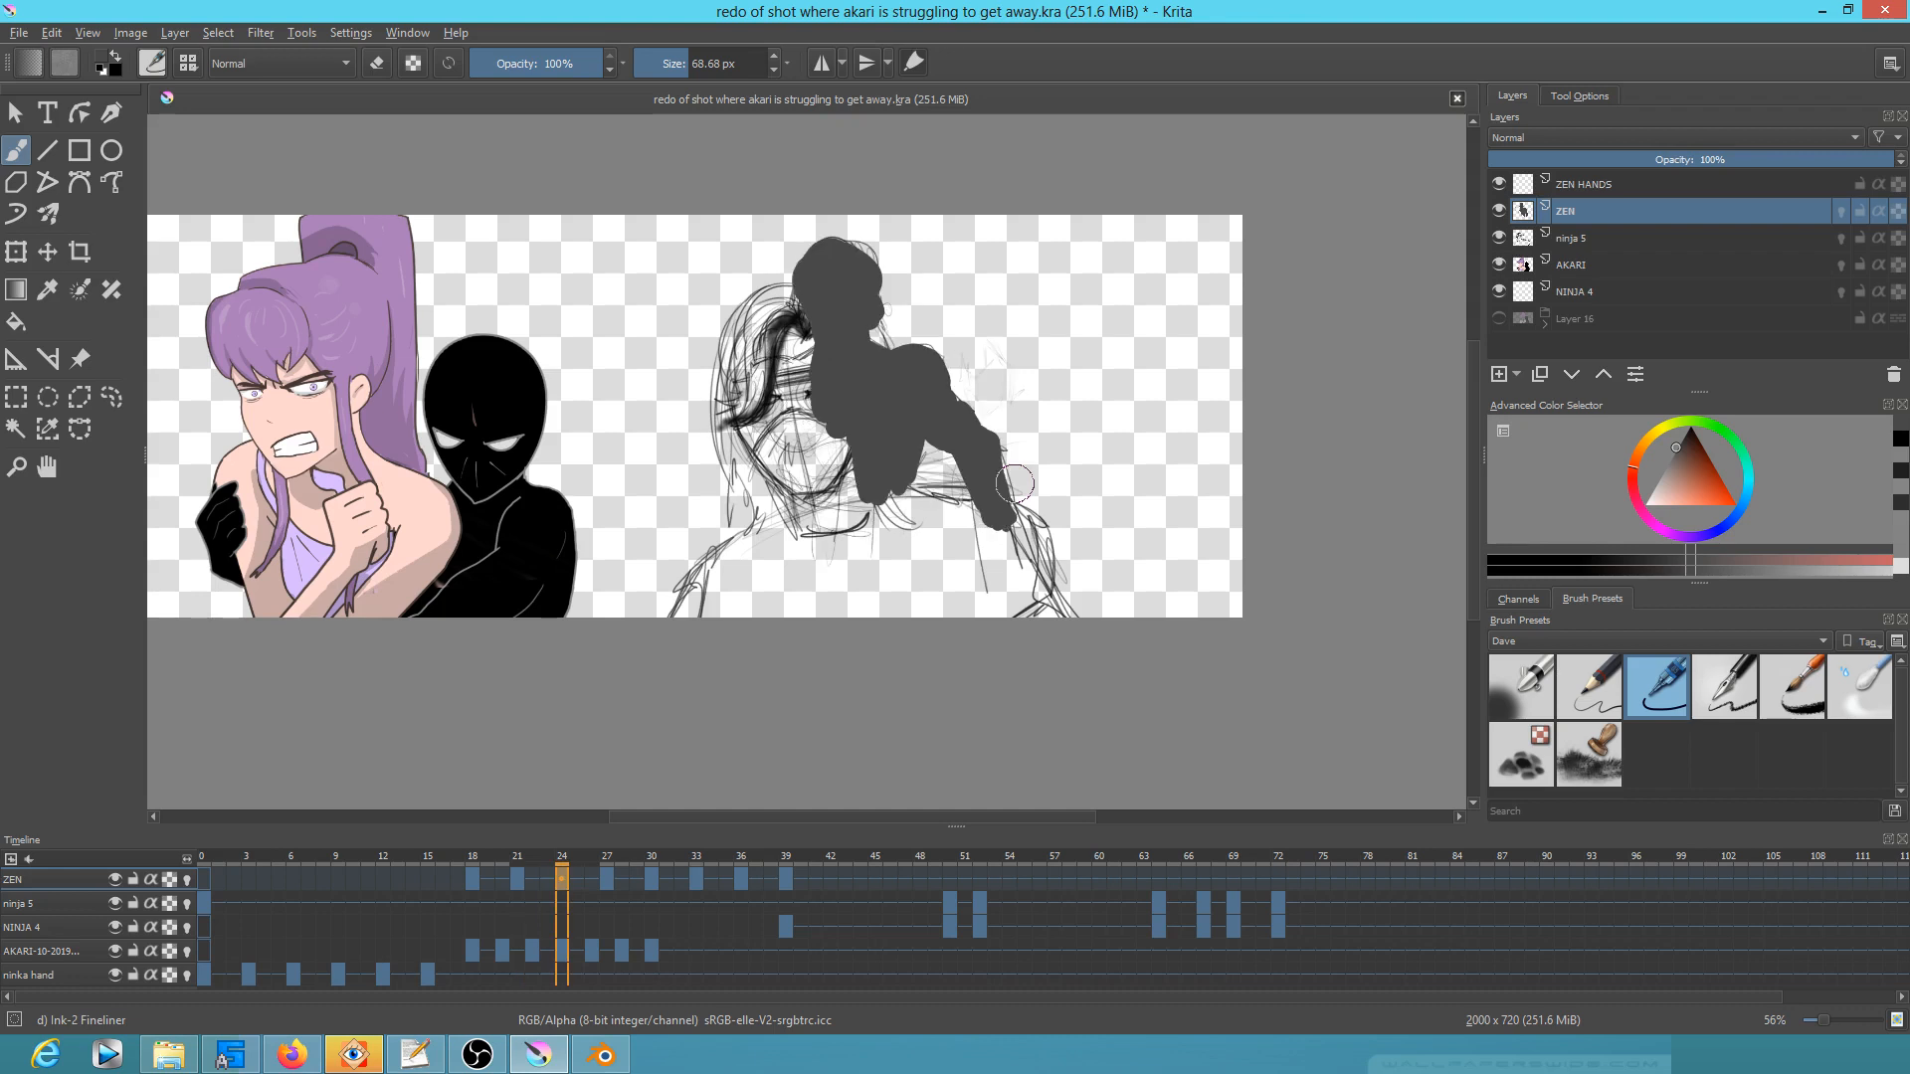
{"action": "key", "text": "."}
{"action": "mouse_move", "coordinate": [732, 354]}
{"action": "left_mouse_down"}
{"action": "mouse_move", "coordinate": [699, 380]}
{"action": "mouse_move", "coordinate": [696, 408]}
{"action": "mouse_move", "coordinate": [712, 397]}
{"action": "mouse_move", "coordinate": [686, 470]}
{"action": "mouse_move", "coordinate": [704, 463]}
{"action": "left_mouse_up"}
{"action": "mouse_move", "coordinate": [714, 393]}
{"action": "left_mouse_down"}
{"action": "mouse_move", "coordinate": [792, 312]}
{"action": "mouse_move", "coordinate": [768, 229]}
{"action": "mouse_move", "coordinate": [786, 298]}
{"action": "mouse_move", "coordinate": [795, 213]}
{"action": "left_mouse_up"}
{"action": "left_click_drag", "start_coordinate": [809, 275], "coordinate": [816, 305]}
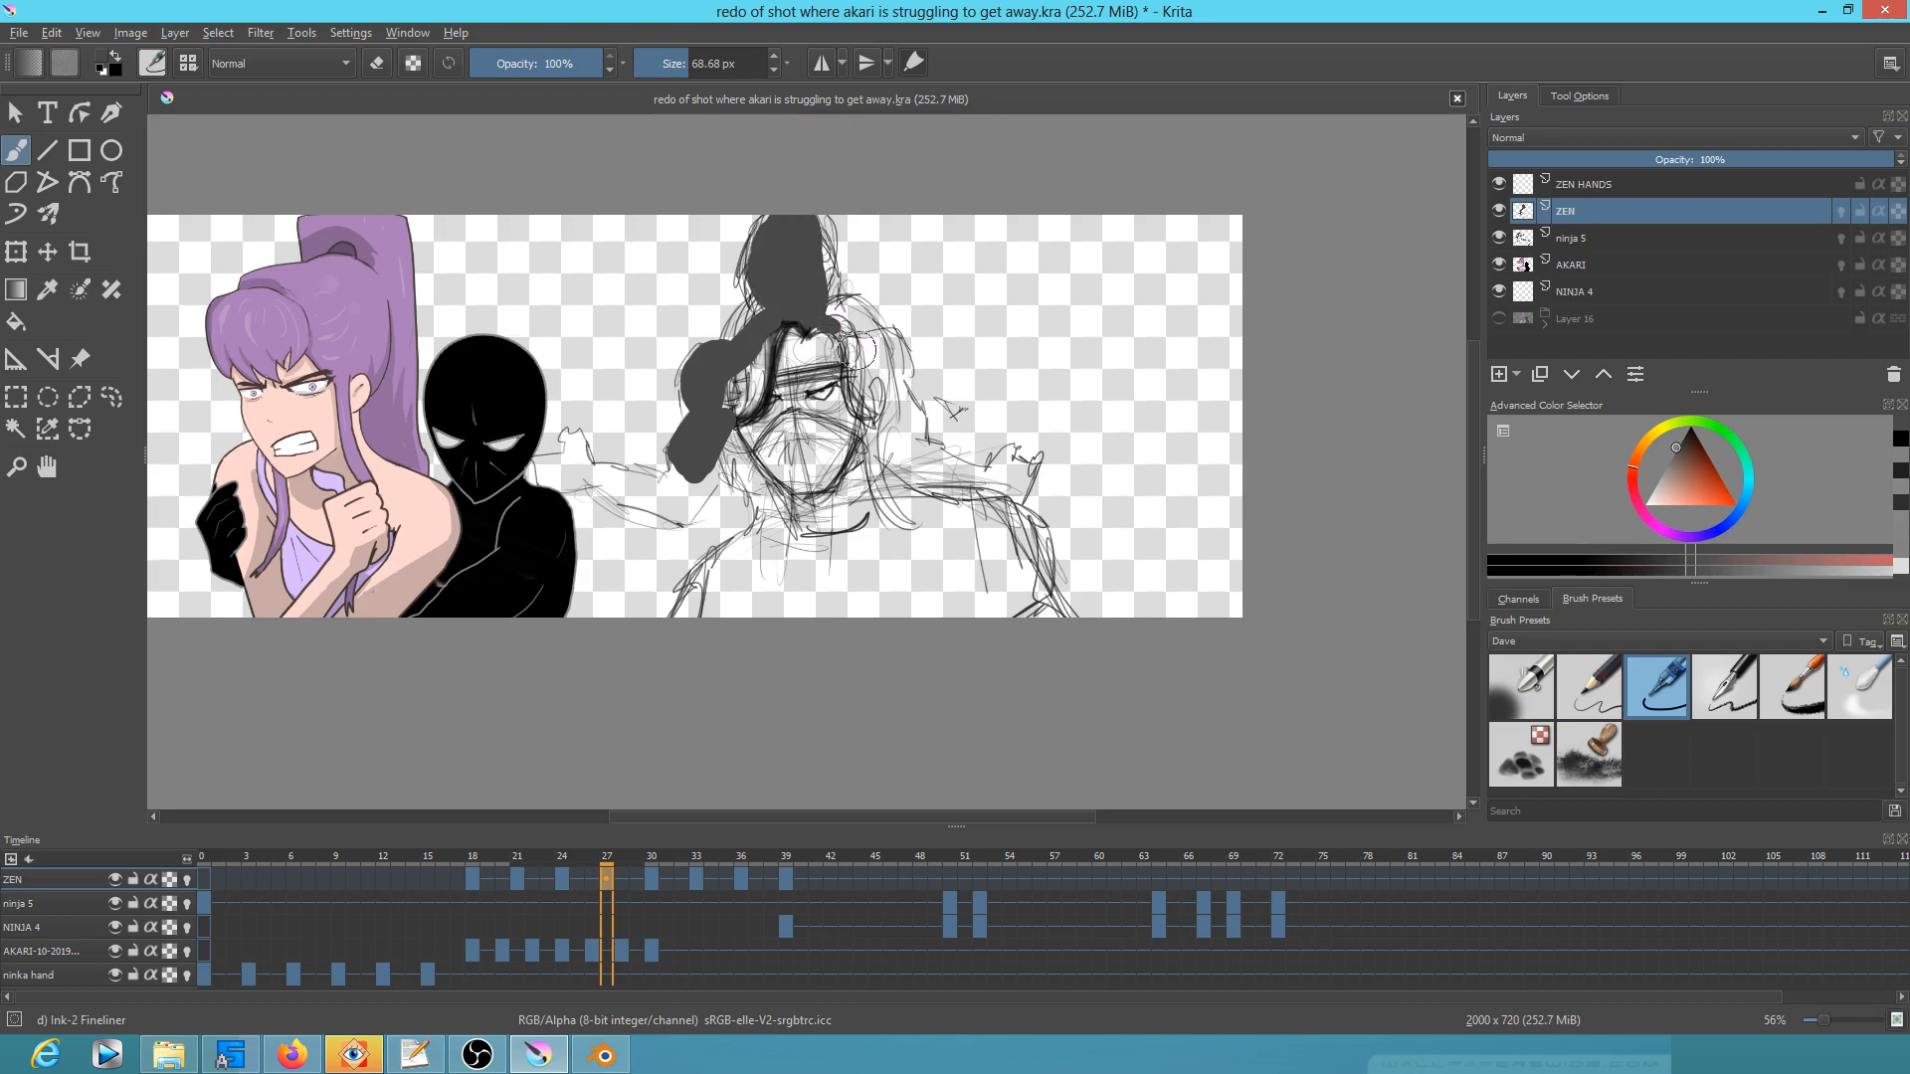
{"action": "mouse_move", "coordinate": [824, 317]}
{"action": "left_mouse_down"}
{"action": "mouse_move", "coordinate": [892, 347]}
{"action": "mouse_move", "coordinate": [894, 375]}
{"action": "mouse_move", "coordinate": [885, 352]}
{"action": "mouse_move", "coordinate": [868, 380]}
{"action": "mouse_move", "coordinate": [915, 413]}
{"action": "mouse_move", "coordinate": [874, 408]}
{"action": "left_mouse_up"}
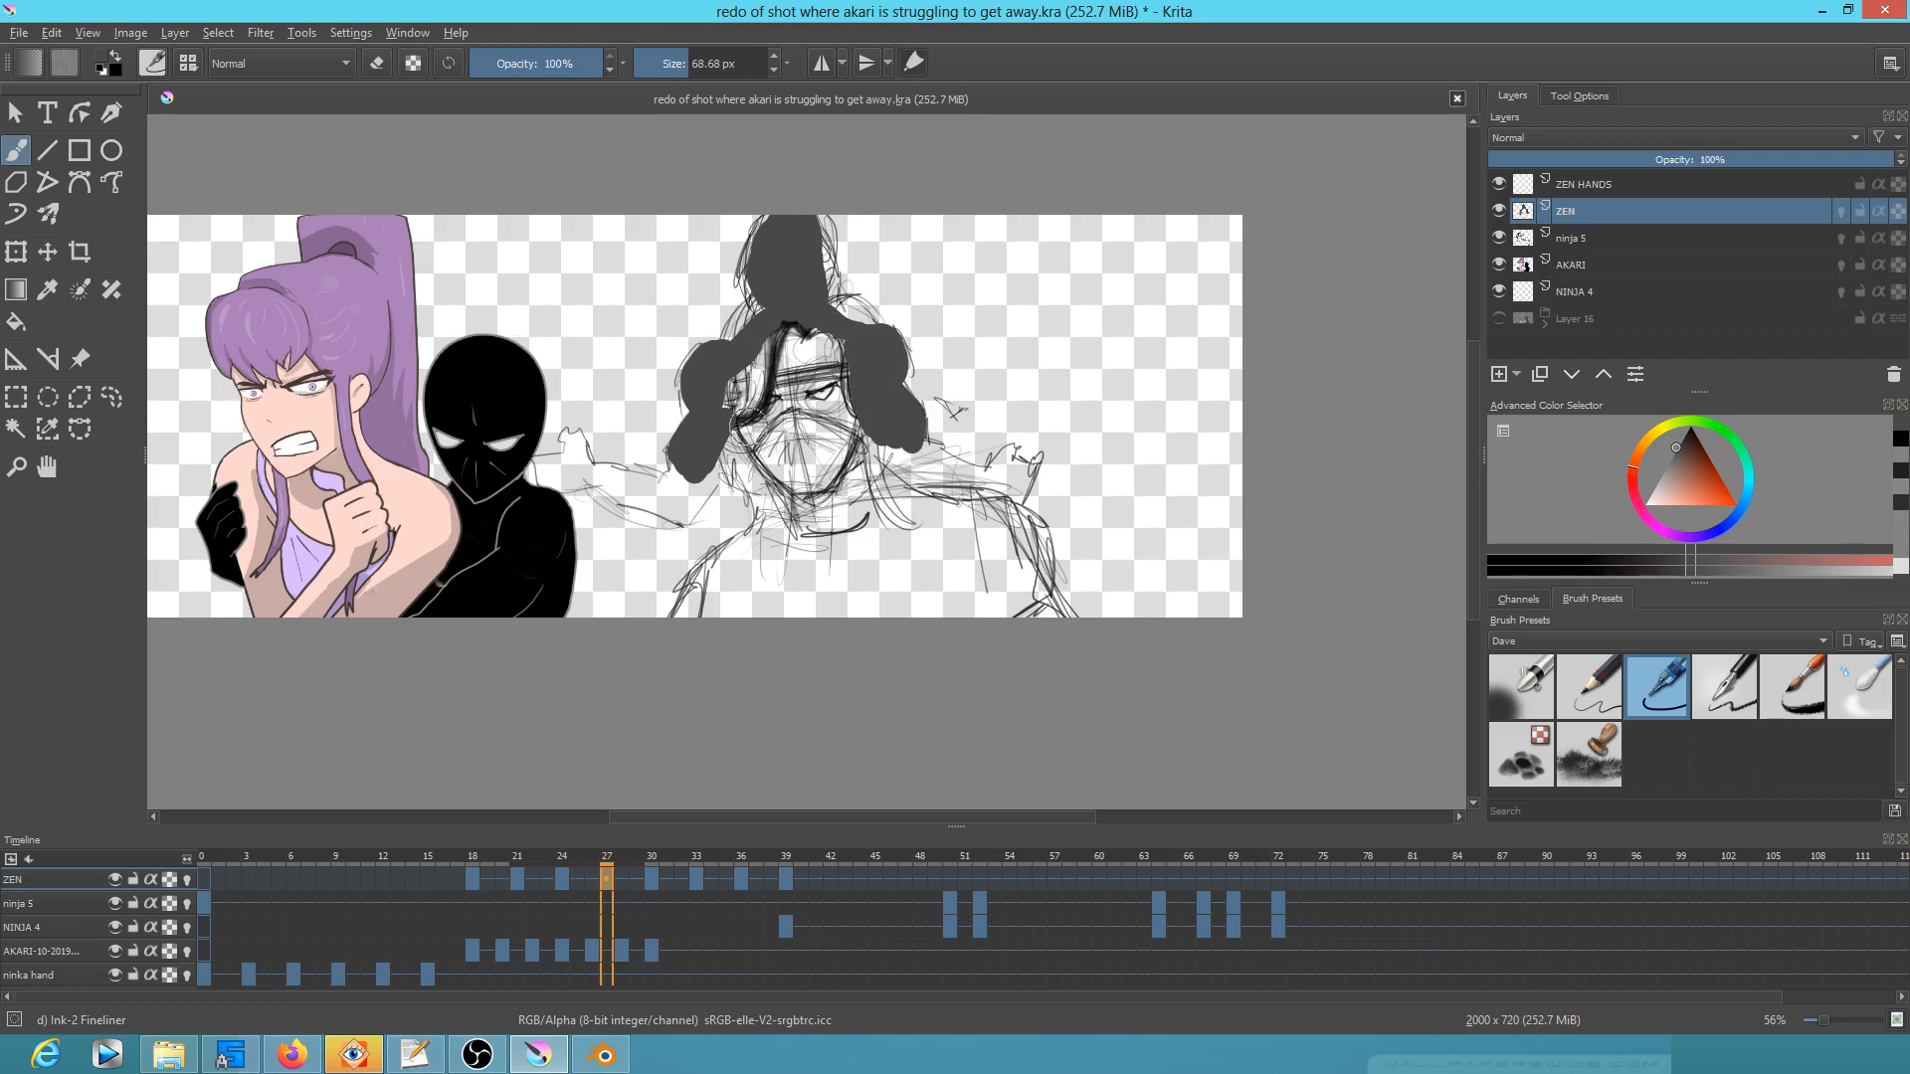
Step: Paint Zen's forearms and both open hands in dark grey at frame 27 to complete the outstretched arms
{"action": "mouse_move", "coordinate": [602, 476]}
{"action": "left_mouse_down"}
{"action": "mouse_move", "coordinate": [659, 492]}
{"action": "mouse_move", "coordinate": [605, 482]}
{"action": "mouse_move", "coordinate": [699, 469]}
{"action": "mouse_move", "coordinate": [604, 488]}
{"action": "mouse_move", "coordinate": [692, 512]}
{"action": "mouse_move", "coordinate": [720, 450]}
{"action": "mouse_move", "coordinate": [699, 488]}
{"action": "mouse_move", "coordinate": [661, 495]}
{"action": "mouse_move", "coordinate": [761, 343]}
{"action": "left_mouse_up"}
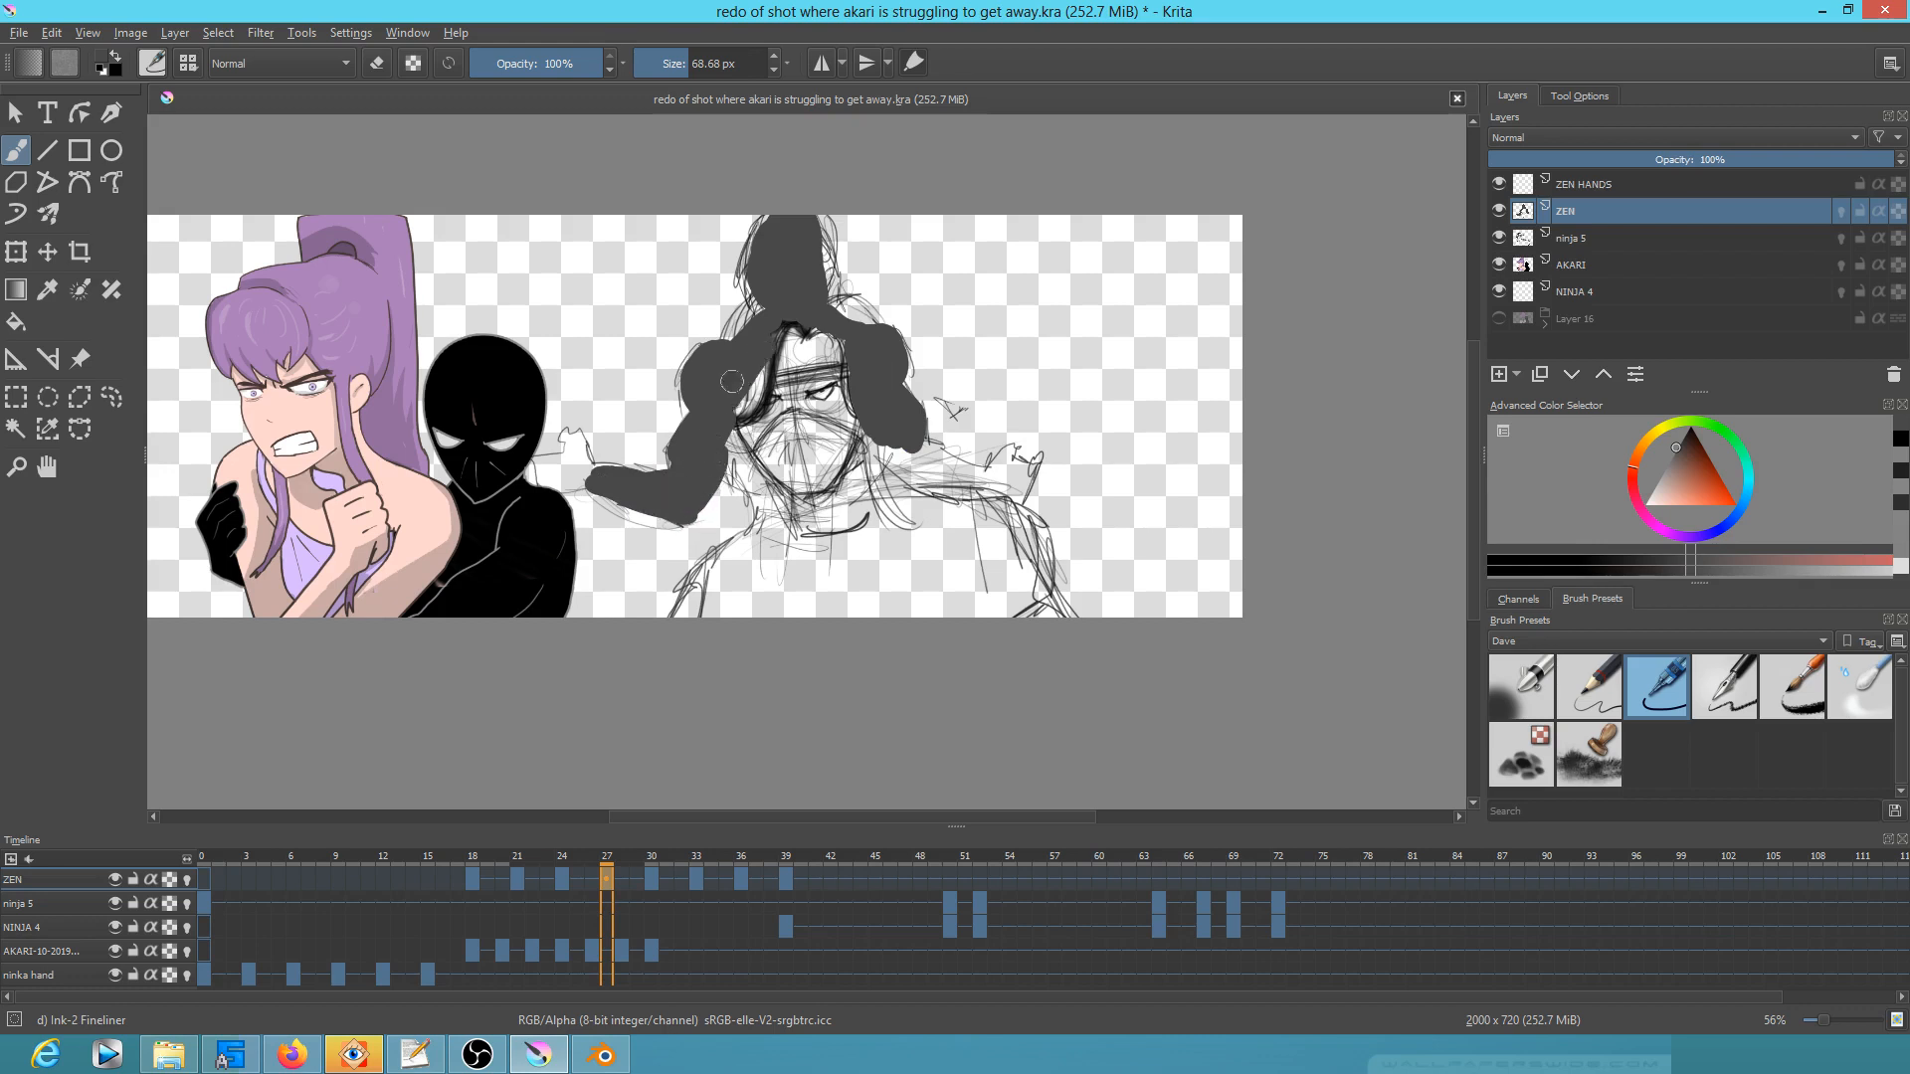
{"action": "mouse_move", "coordinate": [911, 448]}
{"action": "left_mouse_down"}
{"action": "mouse_move", "coordinate": [996, 477]}
{"action": "mouse_move", "coordinate": [1013, 444]}
{"action": "mouse_move", "coordinate": [1034, 466]}
{"action": "mouse_move", "coordinate": [1046, 450]}
{"action": "mouse_move", "coordinate": [1031, 470]}
{"action": "mouse_move", "coordinate": [1046, 448]}
{"action": "mouse_move", "coordinate": [1010, 495]}
{"action": "mouse_move", "coordinate": [1013, 474]}
{"action": "mouse_move", "coordinate": [1012, 490]}
{"action": "mouse_move", "coordinate": [939, 471]}
{"action": "left_mouse_up"}
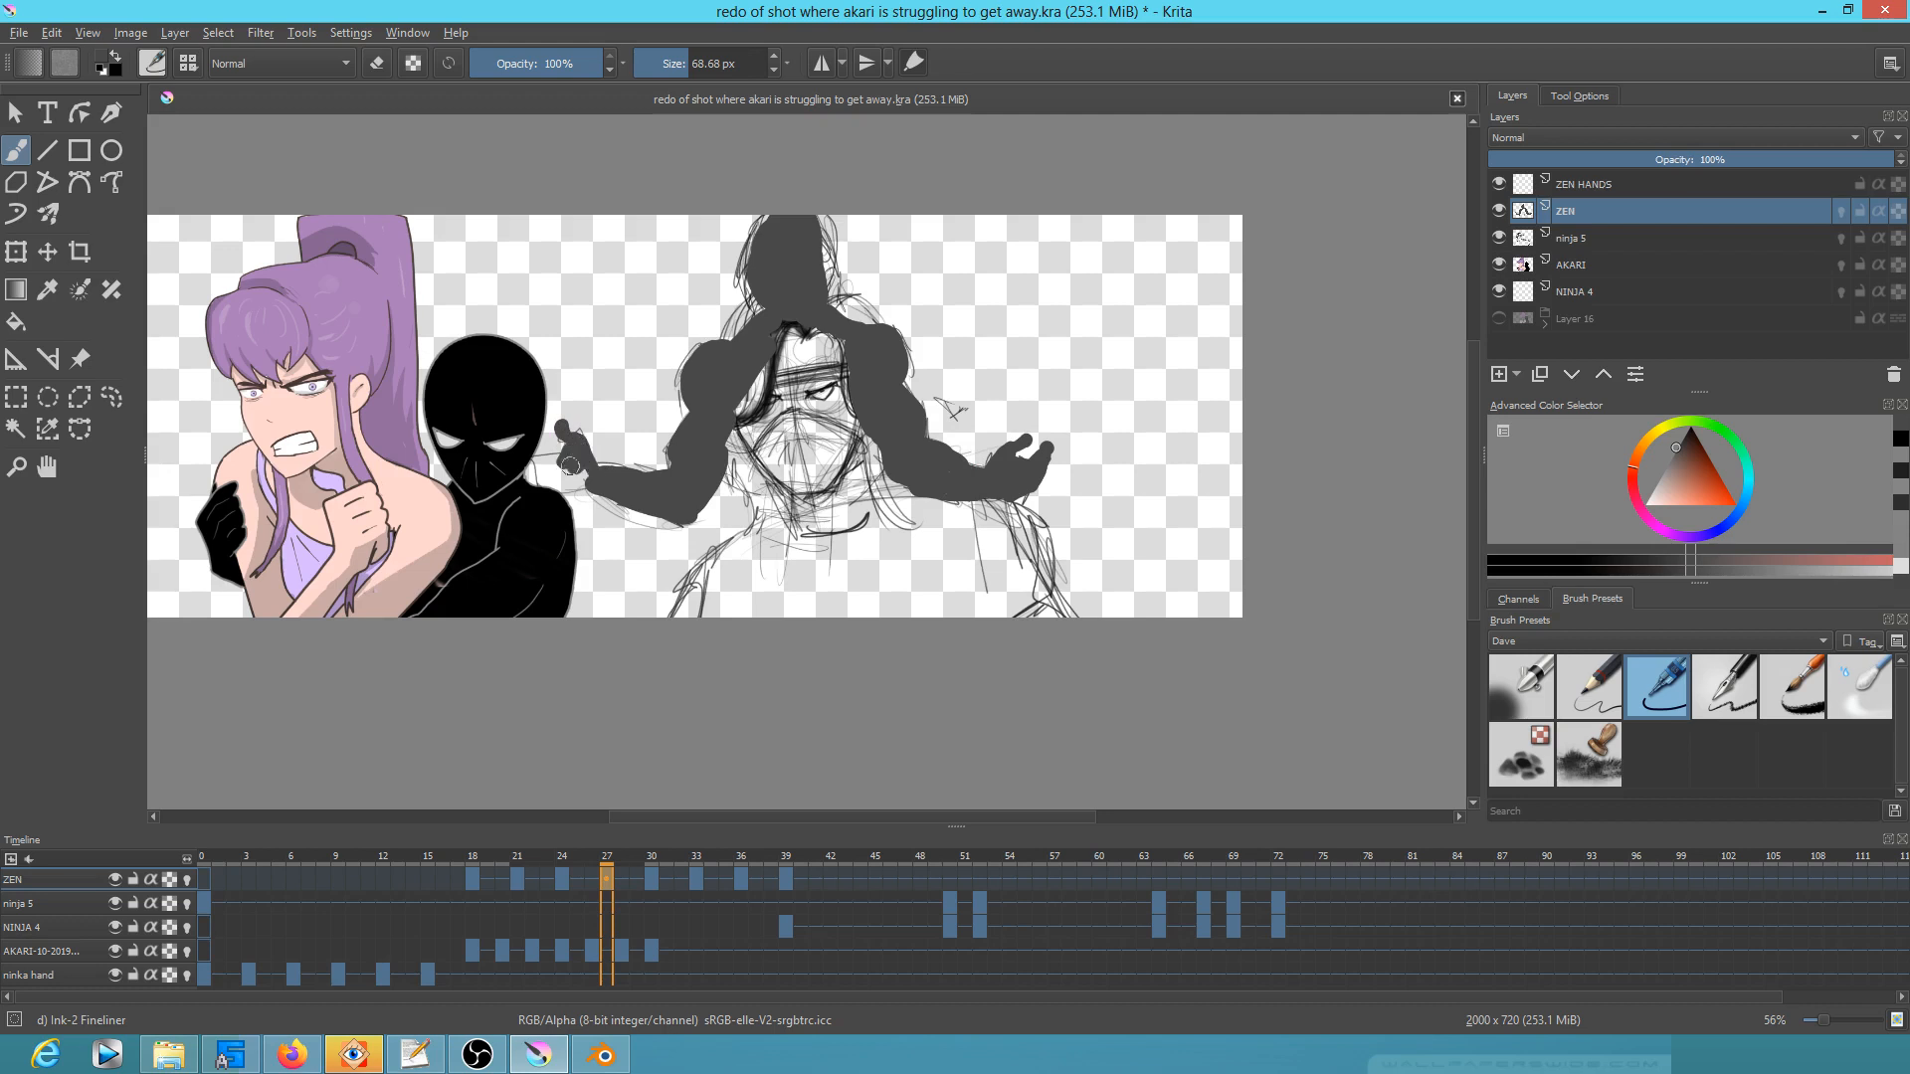
{"action": "mouse_move", "coordinate": [526, 480]}
{"action": "left_mouse_down"}
{"action": "mouse_move", "coordinate": [601, 462]}
{"action": "mouse_move", "coordinate": [555, 483]}
{"action": "left_mouse_up"}
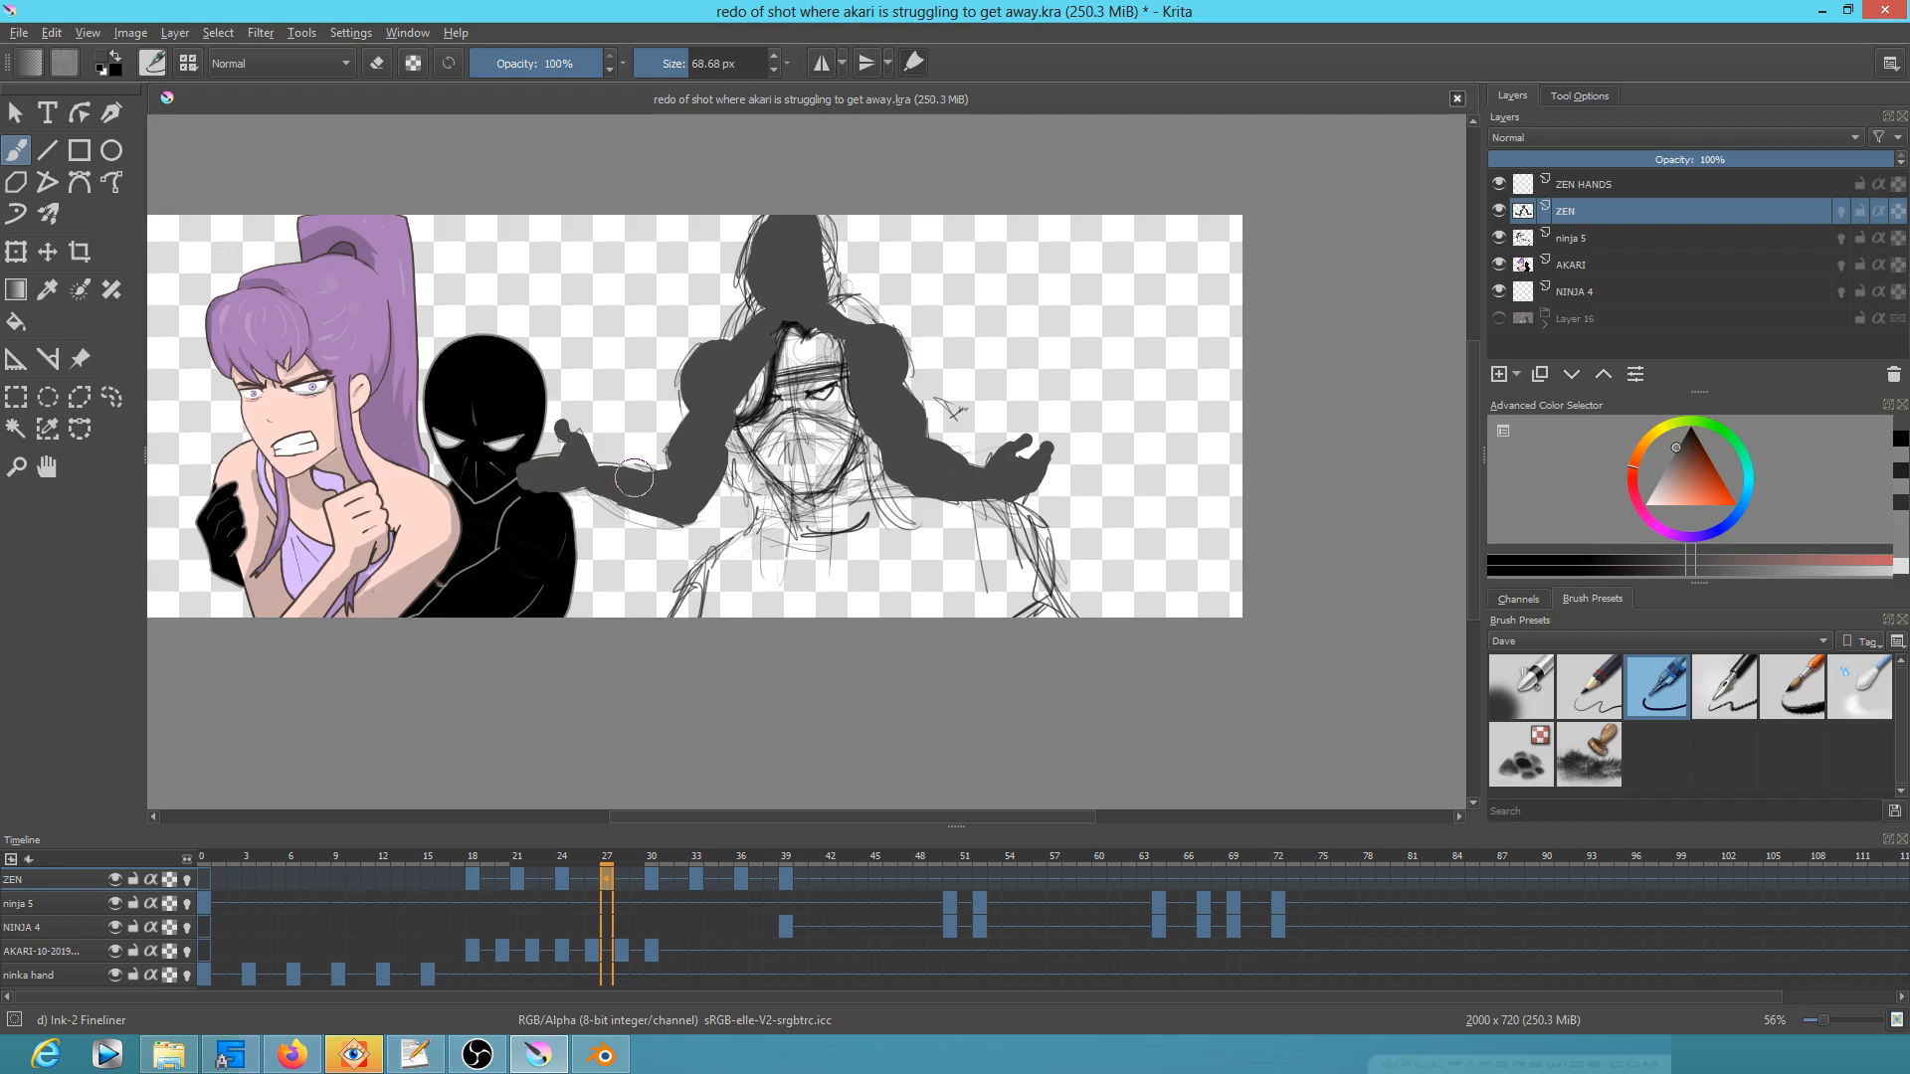
Step: At frame 30 on the ZEN layer, paint Zen's arm and hand nearest the black ninja, and start the neck and head in dark grey
{"action": "key", "text": "period"}
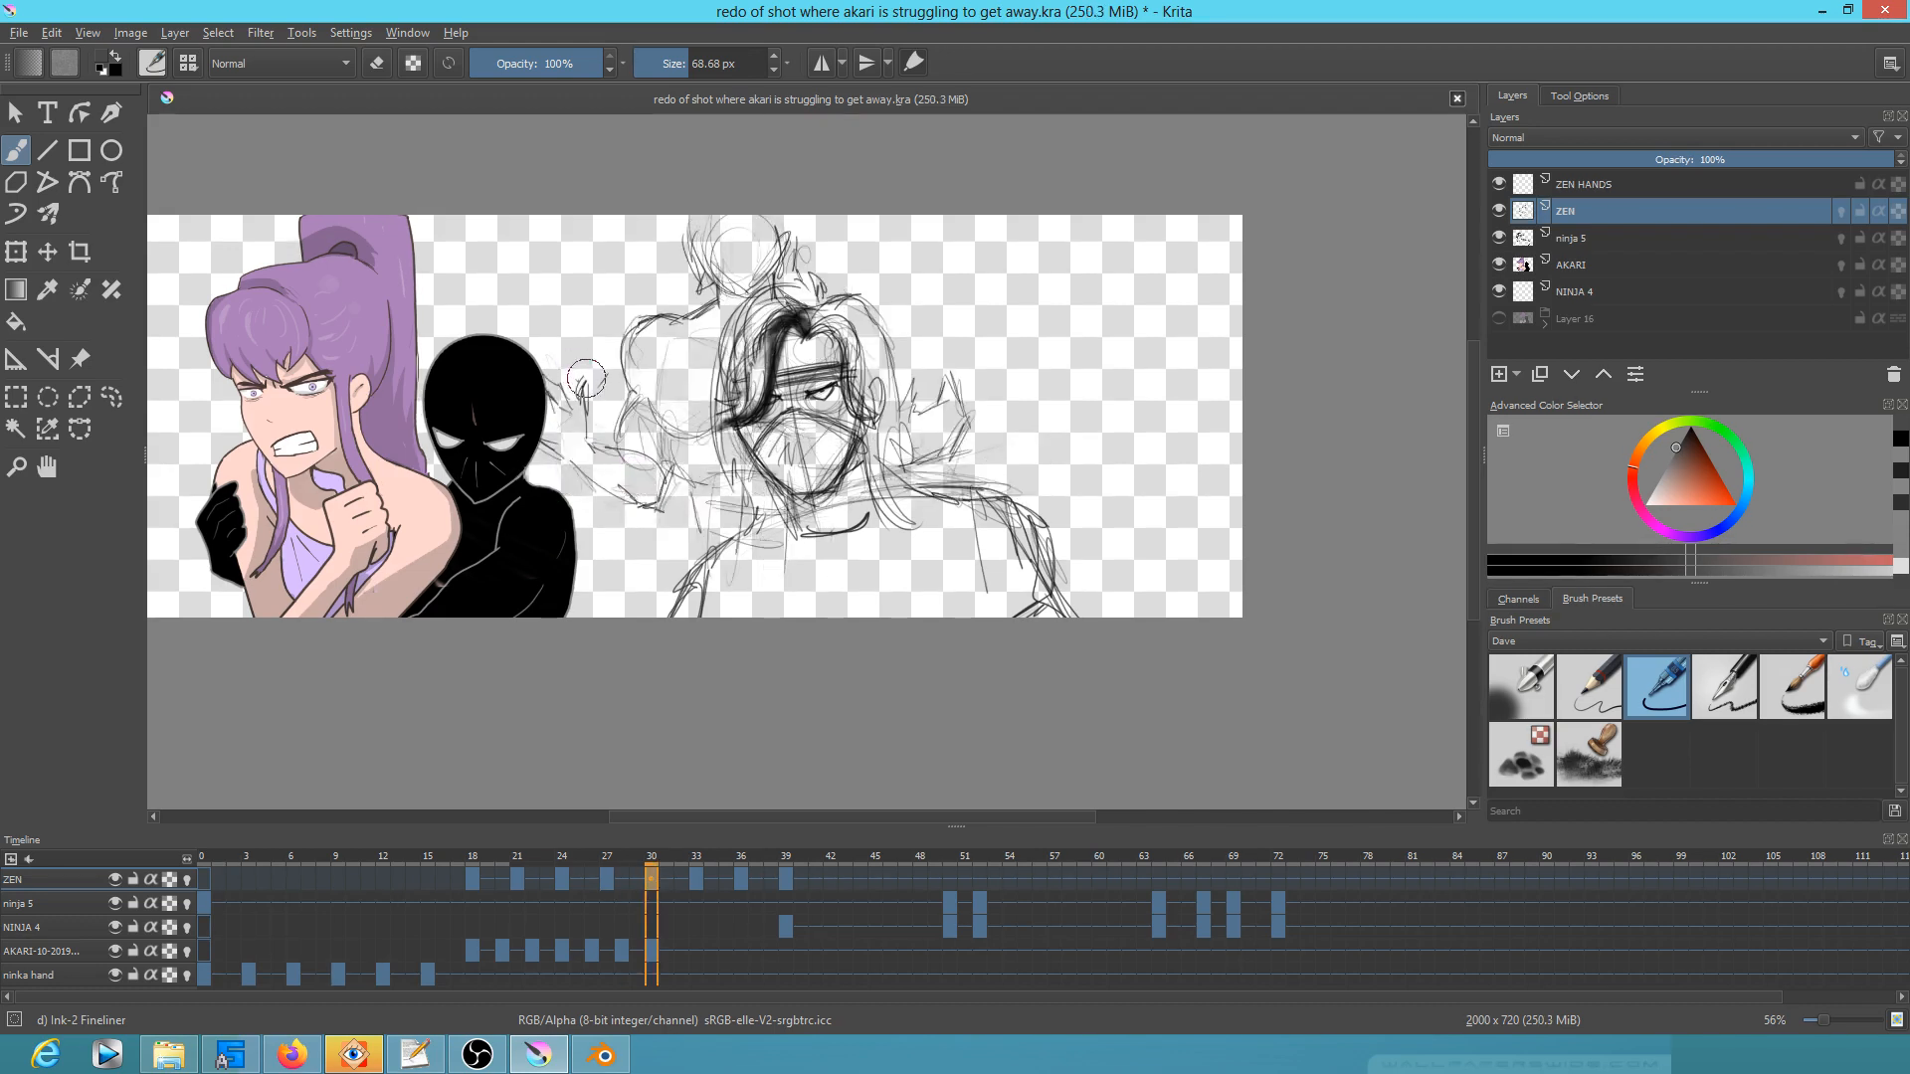
{"action": "mouse_move", "coordinate": [566, 401]}
{"action": "left_mouse_down"}
{"action": "mouse_move", "coordinate": [613, 452]}
{"action": "mouse_move", "coordinate": [587, 457]}
{"action": "mouse_move", "coordinate": [637, 489]}
{"action": "mouse_move", "coordinate": [609, 484]}
{"action": "mouse_move", "coordinate": [655, 491]}
{"action": "mouse_move", "coordinate": [677, 455]}
{"action": "mouse_move", "coordinate": [659, 482]}
{"action": "mouse_move", "coordinate": [657, 406]}
{"action": "mouse_move", "coordinate": [624, 459]}
{"action": "mouse_move", "coordinate": [589, 453]}
{"action": "mouse_move", "coordinate": [642, 453]}
{"action": "mouse_move", "coordinate": [641, 477]}
{"action": "mouse_move", "coordinate": [667, 402]}
{"action": "mouse_move", "coordinate": [640, 346]}
{"action": "mouse_move", "coordinate": [675, 327]}
{"action": "mouse_move", "coordinate": [663, 402]}
{"action": "mouse_move", "coordinate": [673, 360]}
{"action": "mouse_move", "coordinate": [681, 396]}
{"action": "mouse_move", "coordinate": [673, 341]}
{"action": "mouse_move", "coordinate": [730, 296]}
{"action": "left_mouse_up"}
{"action": "key", "text": "comma"}
{"action": "key", "text": "period"}
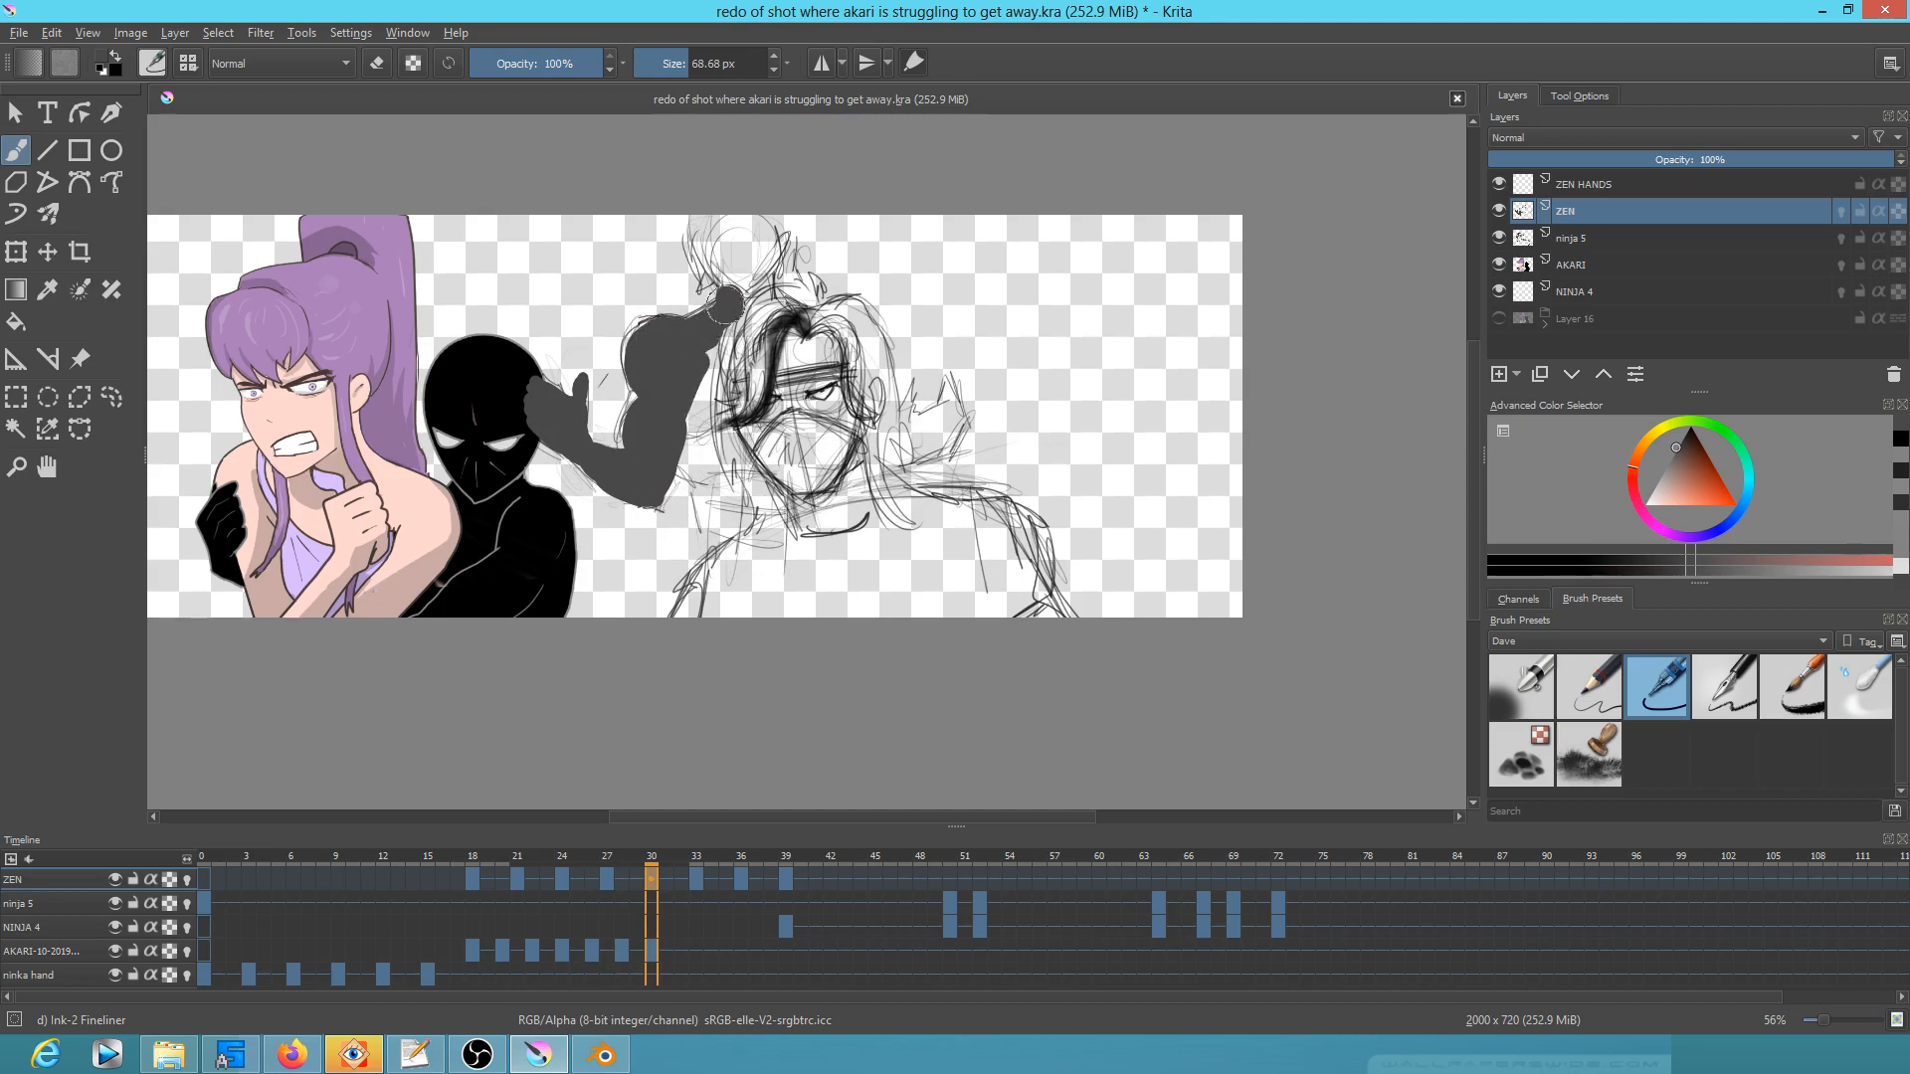
{"action": "mouse_move", "coordinate": [745, 225]}
{"action": "left_mouse_down"}
{"action": "mouse_move", "coordinate": [708, 244]}
{"action": "mouse_move", "coordinate": [746, 279]}
{"action": "mouse_move", "coordinate": [764, 216]}
{"action": "left_mouse_up"}
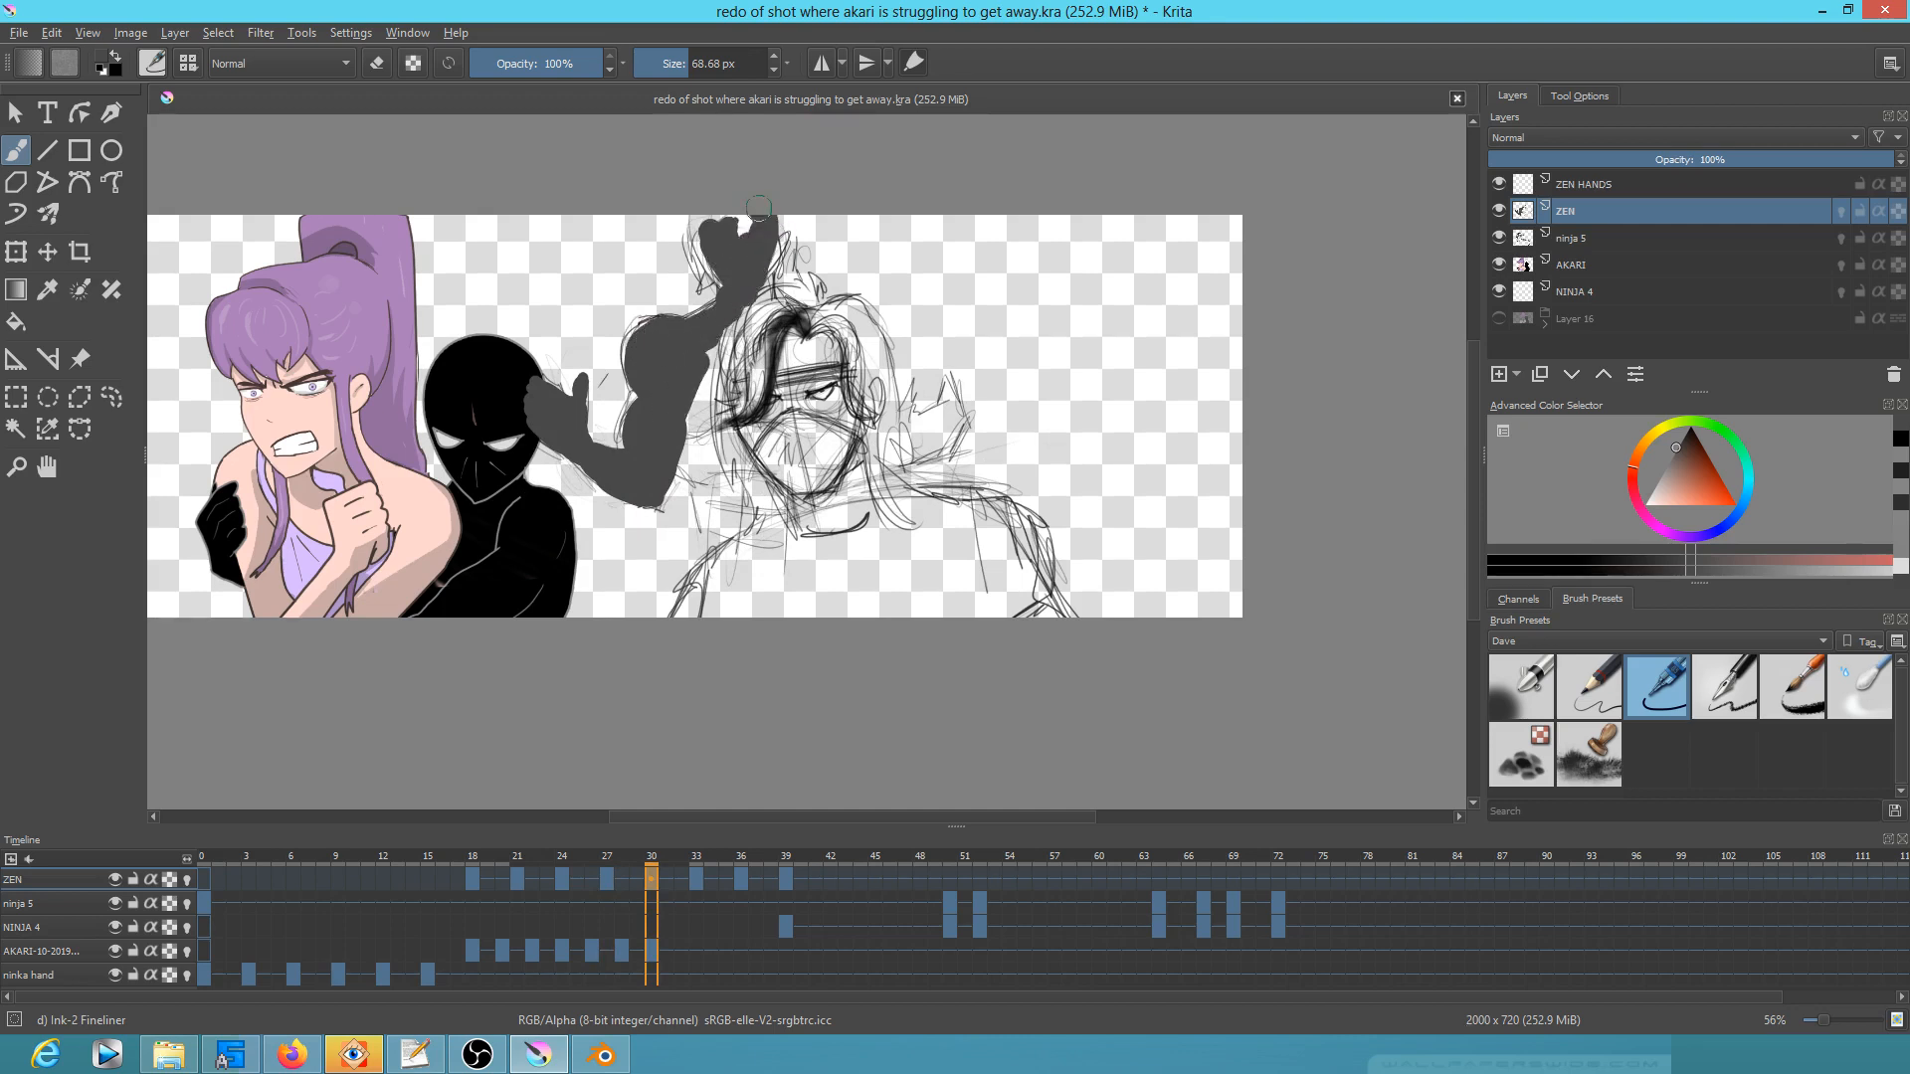
Step: Fill Zen's head and torso at frame 30, then paint the opposite shoulder and hand in dark grey
{"action": "mouse_move", "coordinate": [759, 269]}
{"action": "left_mouse_down"}
{"action": "mouse_move", "coordinate": [744, 354]}
{"action": "mouse_move", "coordinate": [681, 403]}
{"action": "mouse_move", "coordinate": [694, 473]}
{"action": "mouse_move", "coordinate": [724, 480]}
{"action": "mouse_move", "coordinate": [739, 438]}
{"action": "mouse_move", "coordinate": [717, 431]}
{"action": "mouse_move", "coordinate": [727, 548]}
{"action": "mouse_move", "coordinate": [750, 535]}
{"action": "mouse_move", "coordinate": [759, 372]}
{"action": "mouse_move", "coordinate": [793, 437]}
{"action": "mouse_move", "coordinate": [905, 428]}
{"action": "mouse_move", "coordinate": [914, 386]}
{"action": "left_mouse_up"}
{"action": "key", "text": "Left"}
{"action": "key", "text": "Right"}
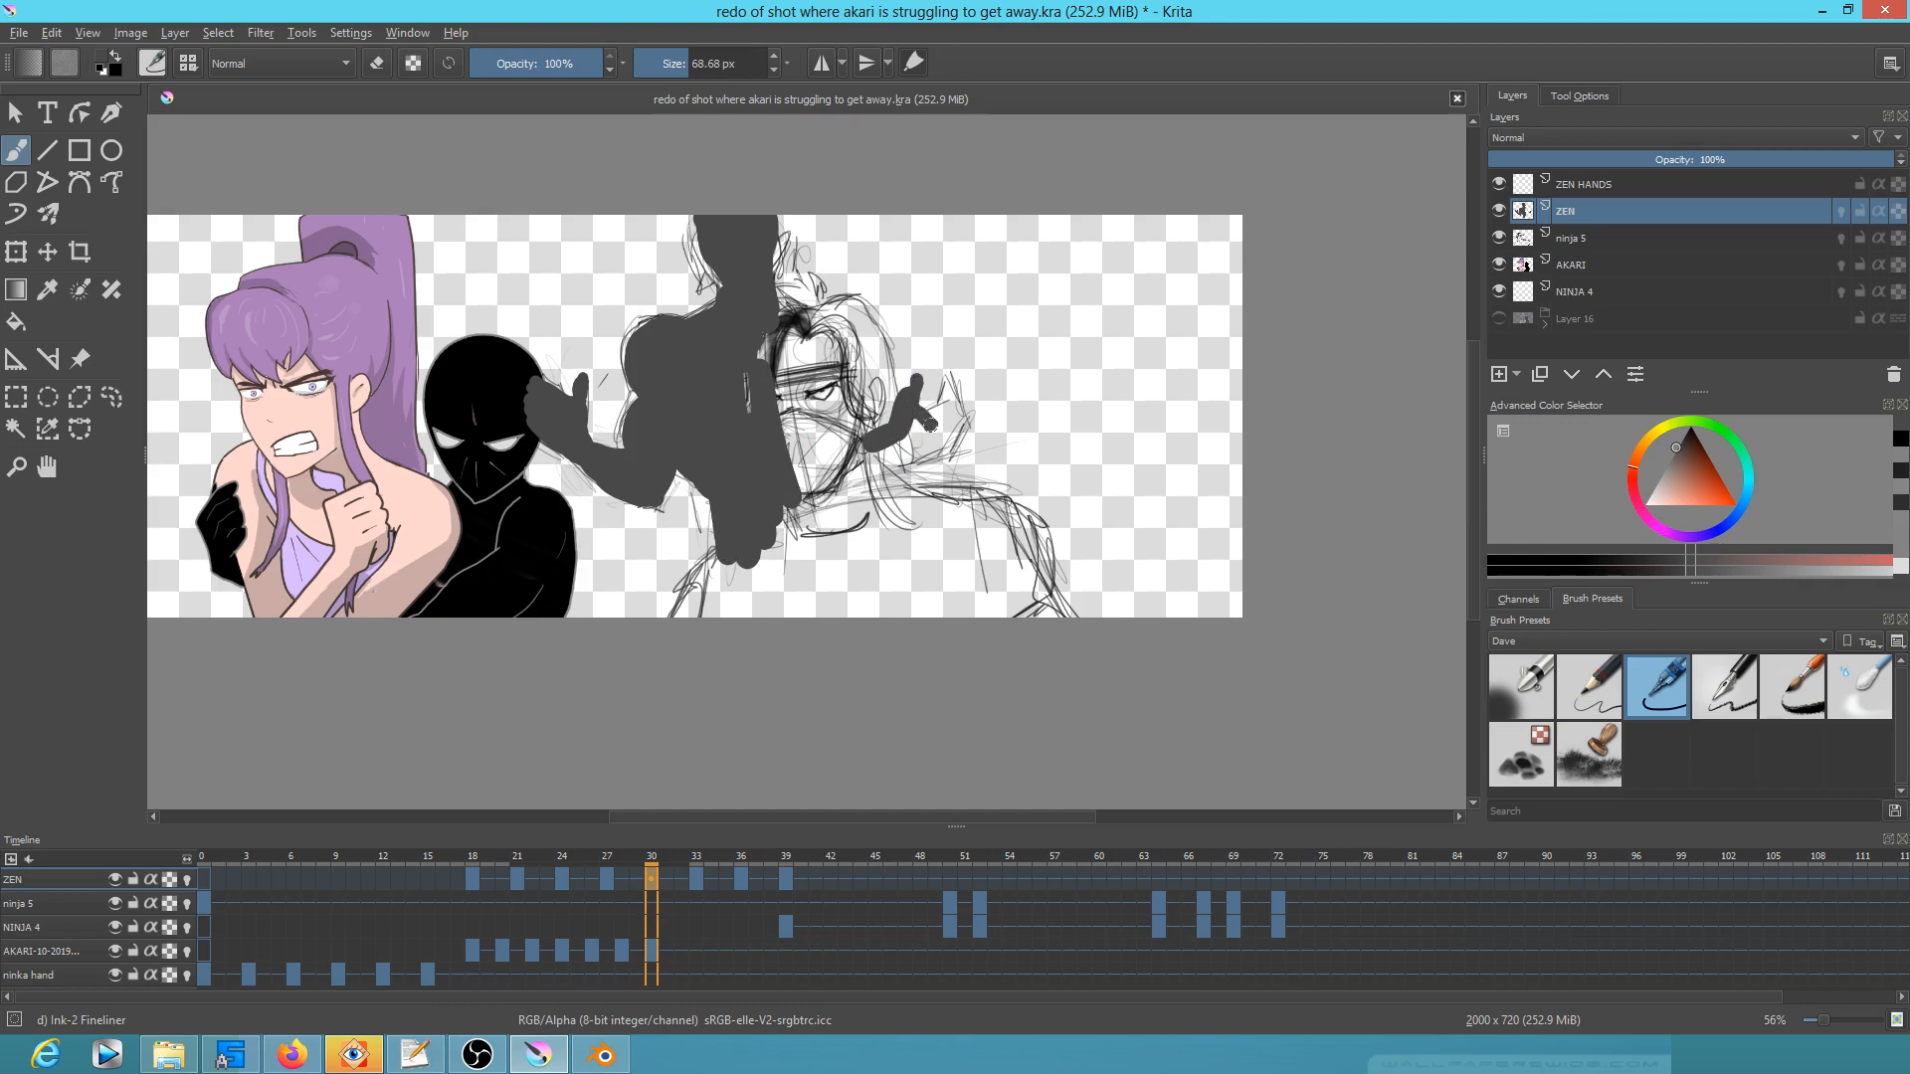
{"action": "mouse_move", "coordinate": [948, 380]}
{"action": "left_mouse_down"}
{"action": "mouse_move", "coordinate": [965, 415]}
{"action": "mouse_move", "coordinate": [936, 446]}
{"action": "mouse_move", "coordinate": [904, 431]}
{"action": "mouse_move", "coordinate": [861, 447]}
{"action": "left_mouse_up"}
{"action": "mouse_move", "coordinate": [834, 316]}
{"action": "left_mouse_down"}
{"action": "mouse_move", "coordinate": [814, 314]}
{"action": "mouse_move", "coordinate": [857, 302]}
{"action": "left_mouse_up"}
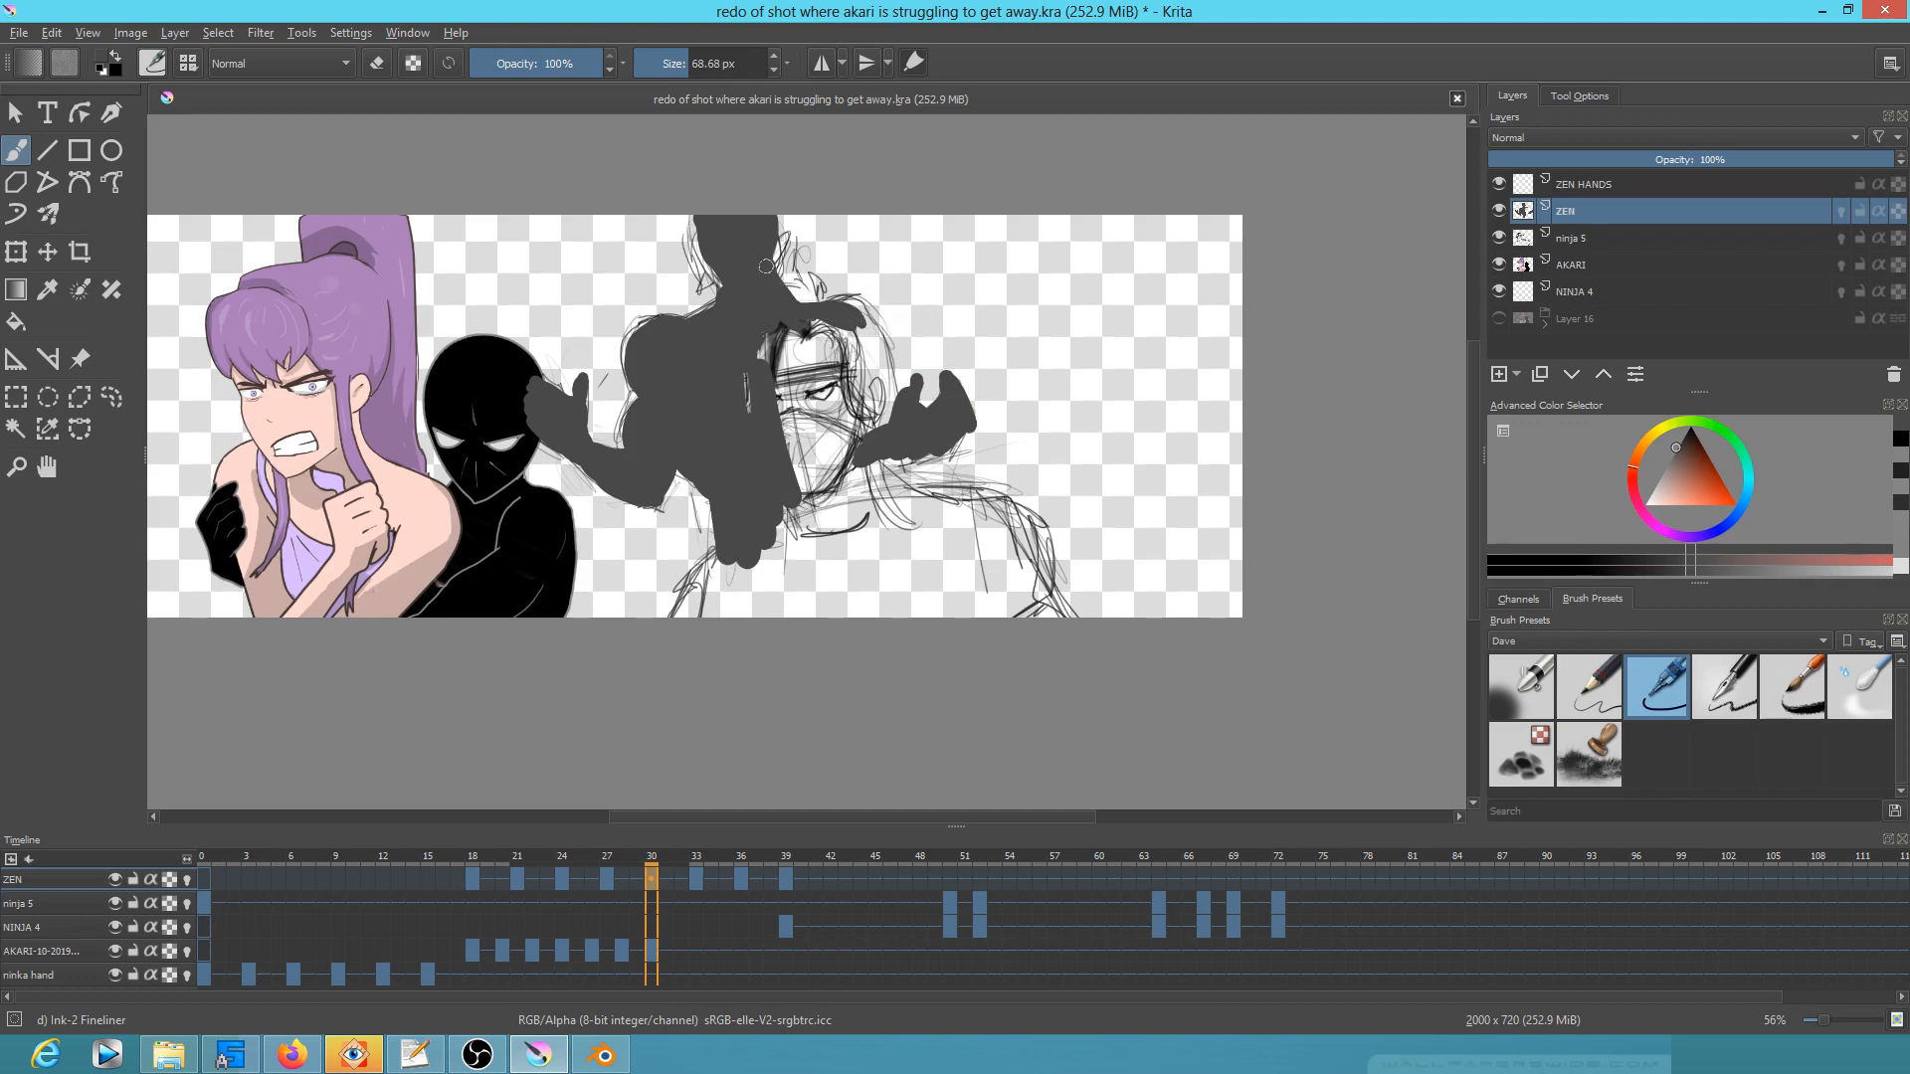
Step: At frame 33 on the ZEN layer, paint Zen's head, torso, arm and separate far hand as a dark grey silhouette
{"action": "key", "text": "period"}
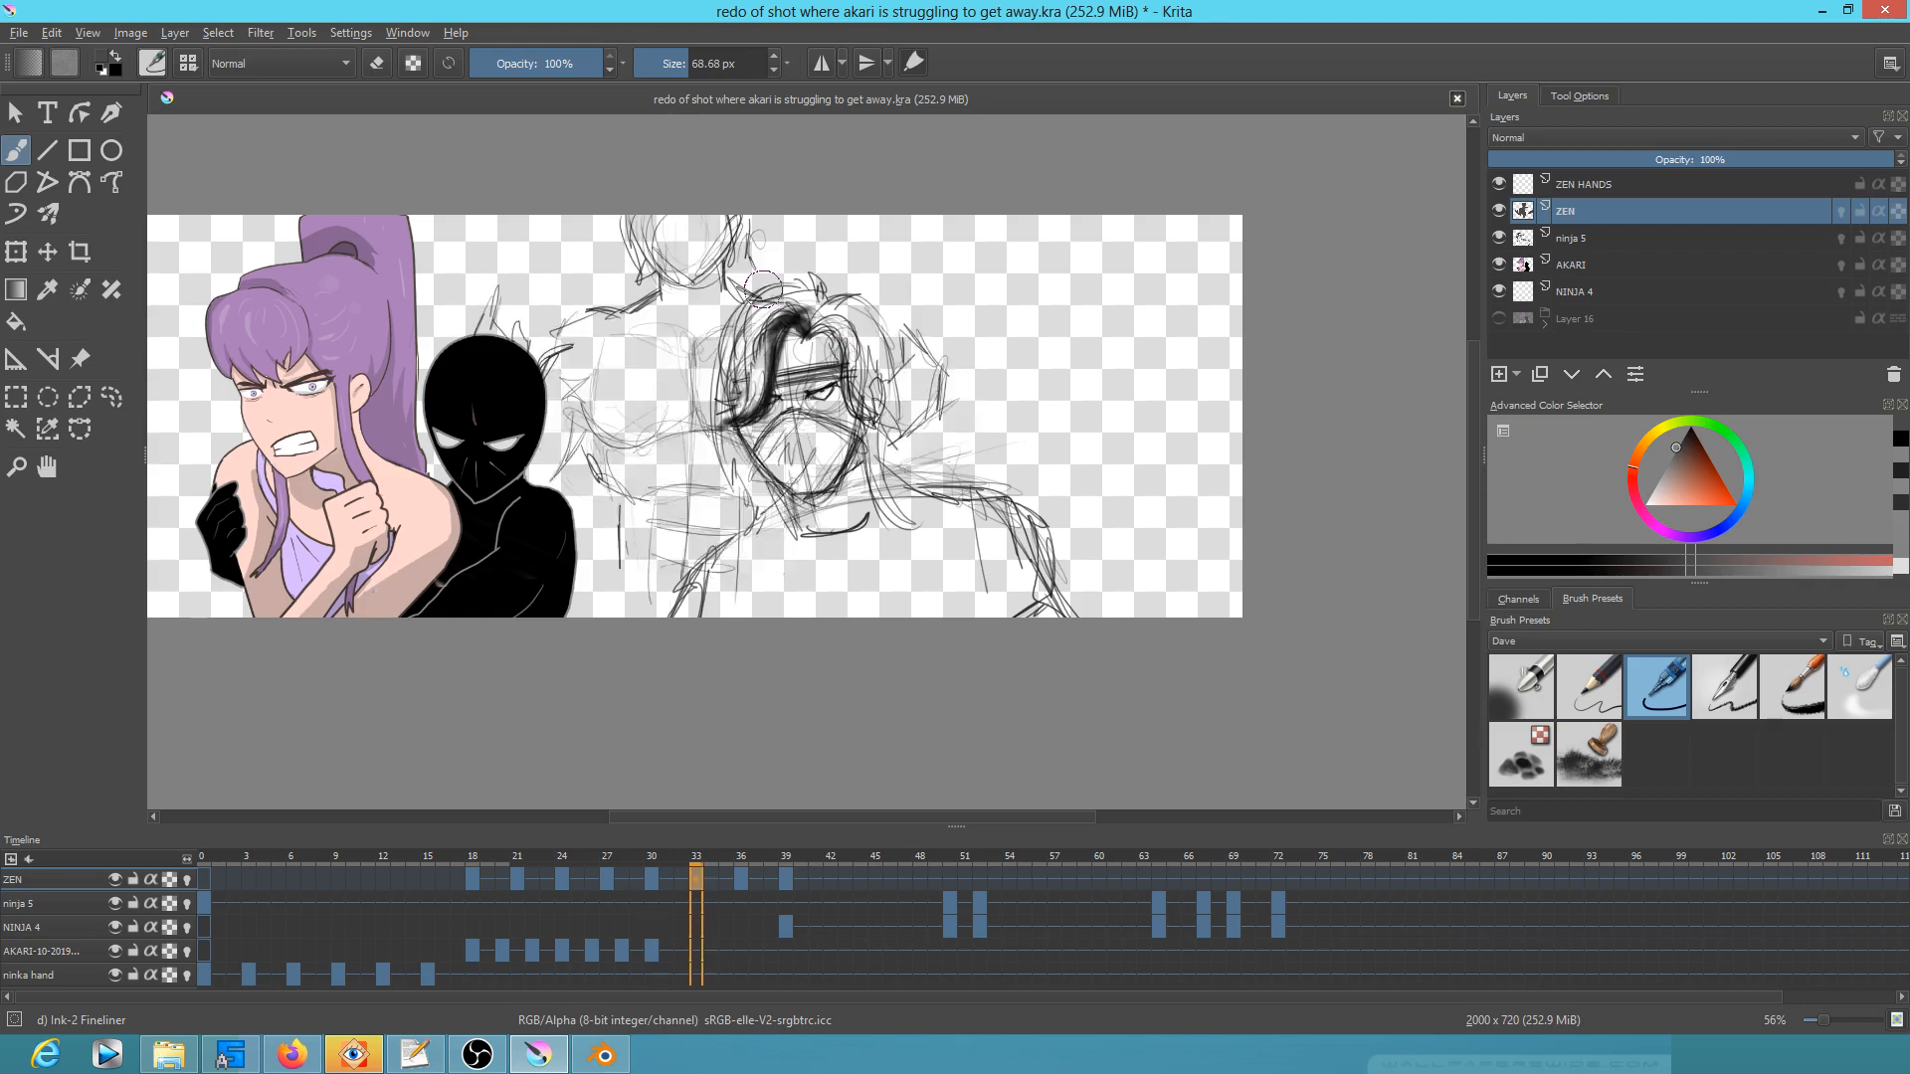
{"action": "mouse_move", "coordinate": [639, 213]}
{"action": "left_mouse_down"}
{"action": "mouse_move", "coordinate": [688, 289]}
{"action": "mouse_move", "coordinate": [711, 196]}
{"action": "mouse_move", "coordinate": [657, 247]}
{"action": "mouse_move", "coordinate": [699, 248]}
{"action": "mouse_move", "coordinate": [657, 309]}
{"action": "mouse_move", "coordinate": [696, 302]}
{"action": "mouse_move", "coordinate": [706, 264]}
{"action": "mouse_move", "coordinate": [711, 295]}
{"action": "mouse_move", "coordinate": [750, 312]}
{"action": "mouse_move", "coordinate": [600, 322]}
{"action": "mouse_move", "coordinate": [571, 388]}
{"action": "mouse_move", "coordinate": [583, 351]}
{"action": "mouse_move", "coordinate": [639, 360]}
{"action": "mouse_move", "coordinate": [731, 320]}
{"action": "mouse_move", "coordinate": [572, 367]}
{"action": "mouse_move", "coordinate": [542, 471]}
{"action": "mouse_move", "coordinate": [619, 346]}
{"action": "mouse_move", "coordinate": [716, 275]}
{"action": "mouse_move", "coordinate": [620, 403]}
{"action": "mouse_move", "coordinate": [588, 412]}
{"action": "mouse_move", "coordinate": [637, 481]}
{"action": "mouse_move", "coordinate": [623, 456]}
{"action": "mouse_move", "coordinate": [686, 361]}
{"action": "mouse_move", "coordinate": [714, 368]}
{"action": "mouse_move", "coordinate": [732, 426]}
{"action": "mouse_move", "coordinate": [608, 439]}
{"action": "mouse_move", "coordinate": [664, 562]}
{"action": "mouse_move", "coordinate": [726, 441]}
{"action": "mouse_move", "coordinate": [751, 468]}
{"action": "mouse_move", "coordinate": [737, 537]}
{"action": "mouse_move", "coordinate": [655, 575]}
{"action": "left_mouse_up"}
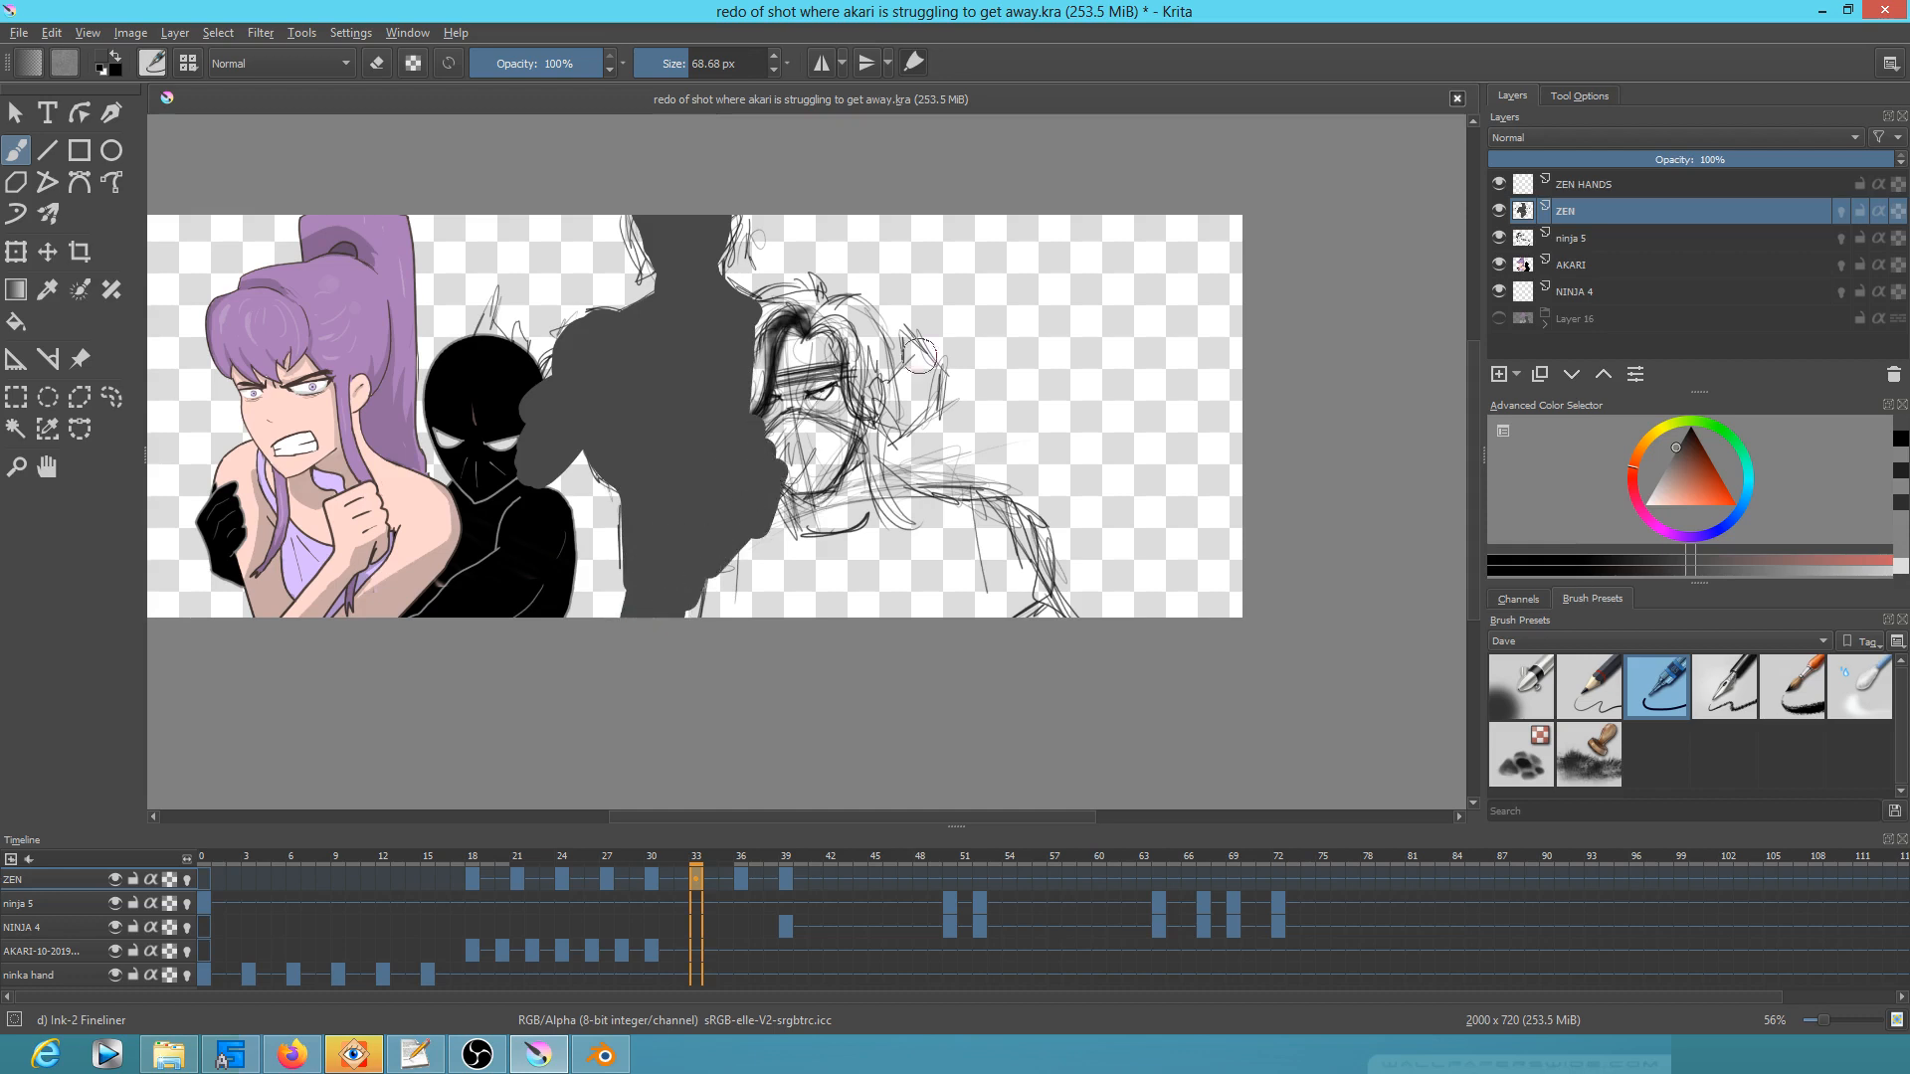
{"action": "mouse_move", "coordinate": [894, 380]}
{"action": "left_mouse_down"}
{"action": "mouse_move", "coordinate": [904, 334]}
{"action": "mouse_move", "coordinate": [931, 391]}
{"action": "left_mouse_up"}
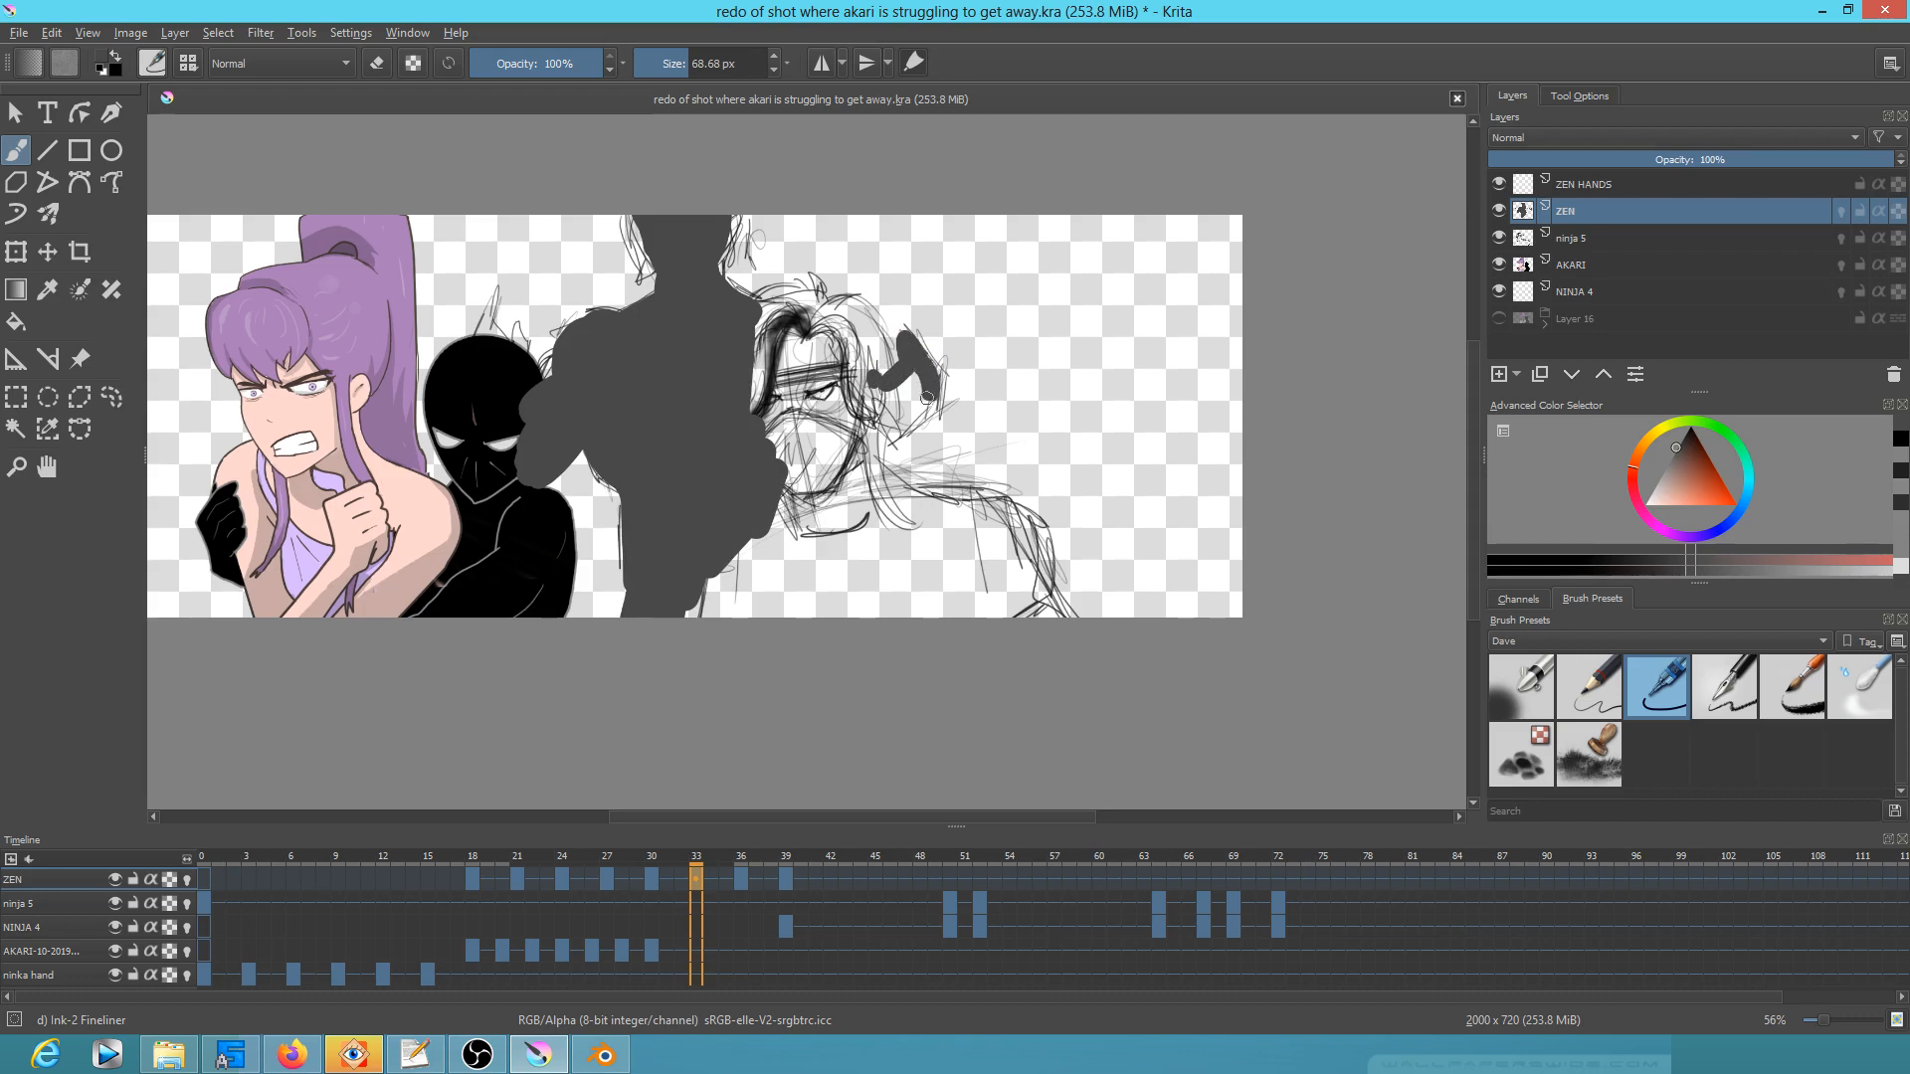
{"action": "mouse_move", "coordinate": [886, 414]}
{"action": "left_mouse_down"}
{"action": "mouse_move", "coordinate": [894, 368]}
{"action": "mouse_move", "coordinate": [869, 367]}
{"action": "mouse_move", "coordinate": [881, 426]}
{"action": "mouse_move", "coordinate": [934, 365]}
{"action": "mouse_move", "coordinate": [875, 398]}
{"action": "left_mouse_up"}
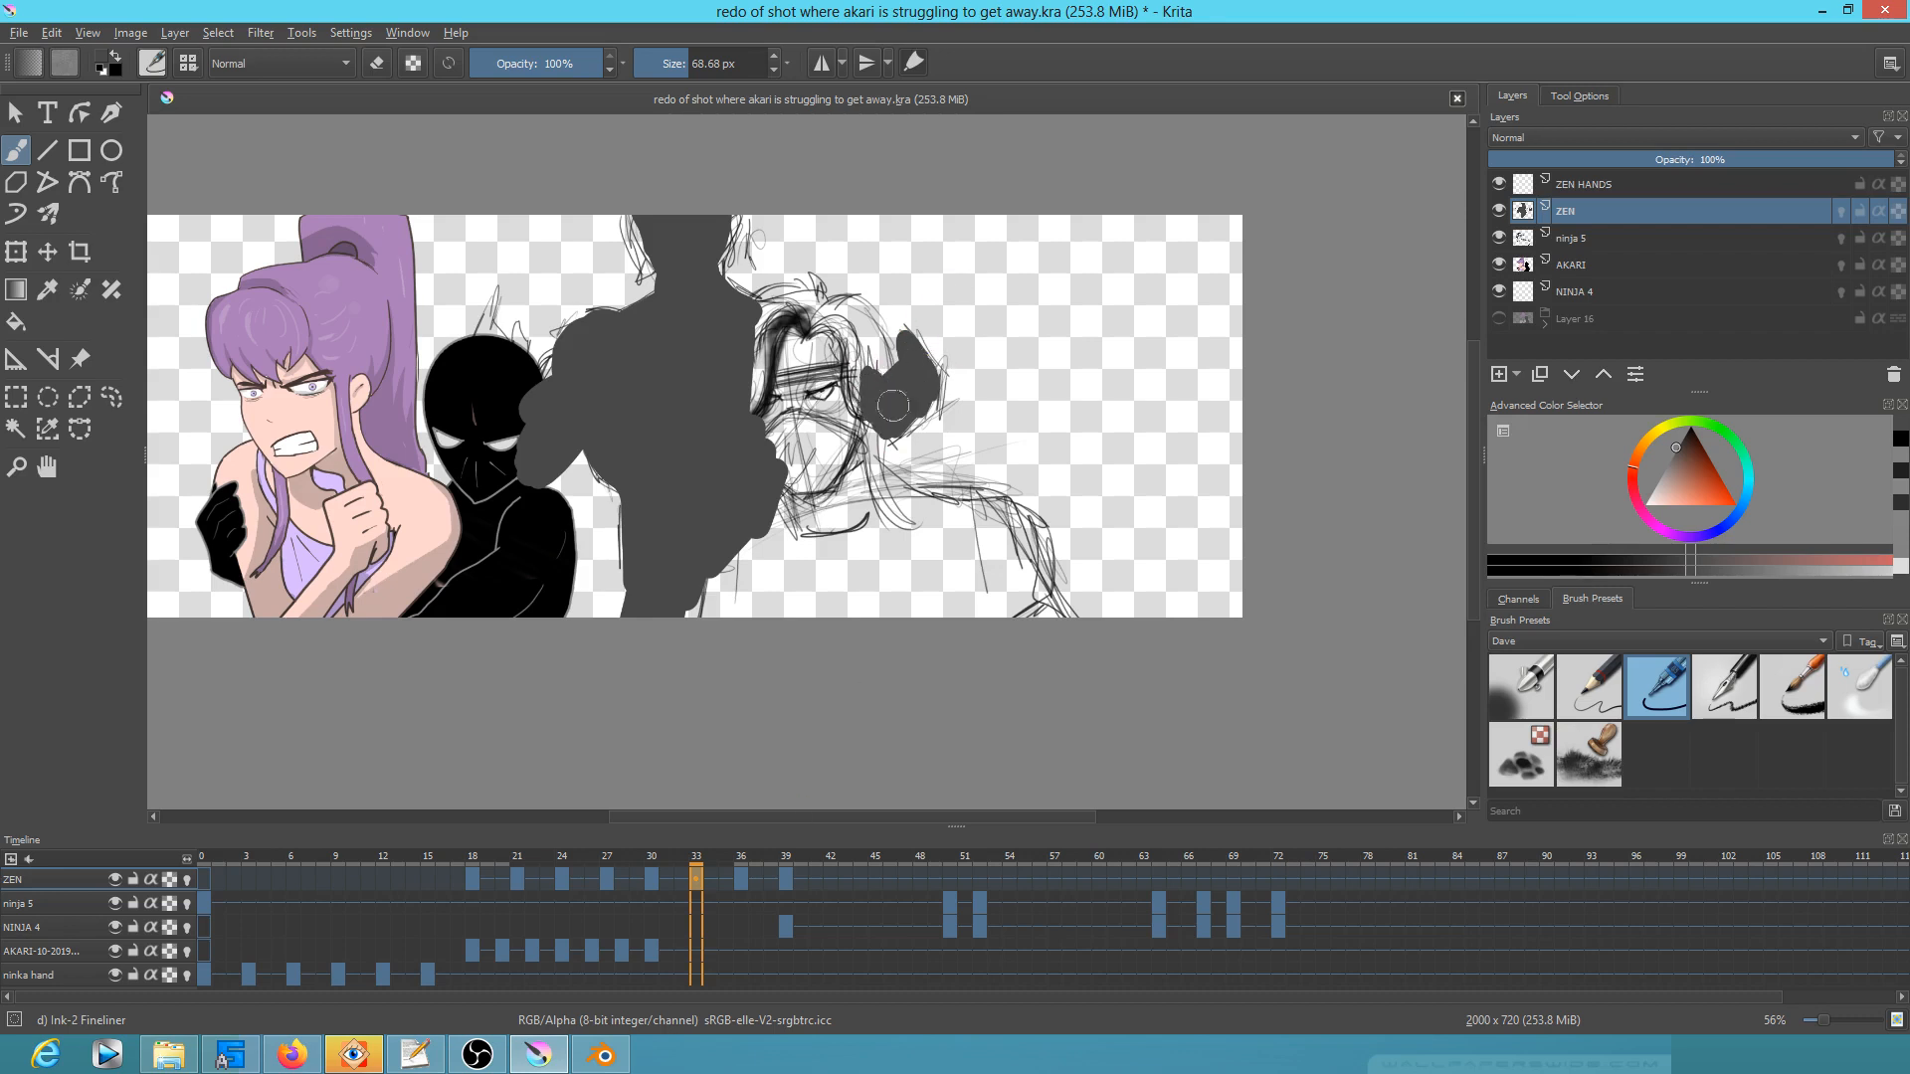
{"action": "left_click_drag", "start_coordinate": [921, 400], "coordinate": [905, 421]}
{"action": "left_click_drag", "start_coordinate": [764, 478], "coordinate": [702, 554]}
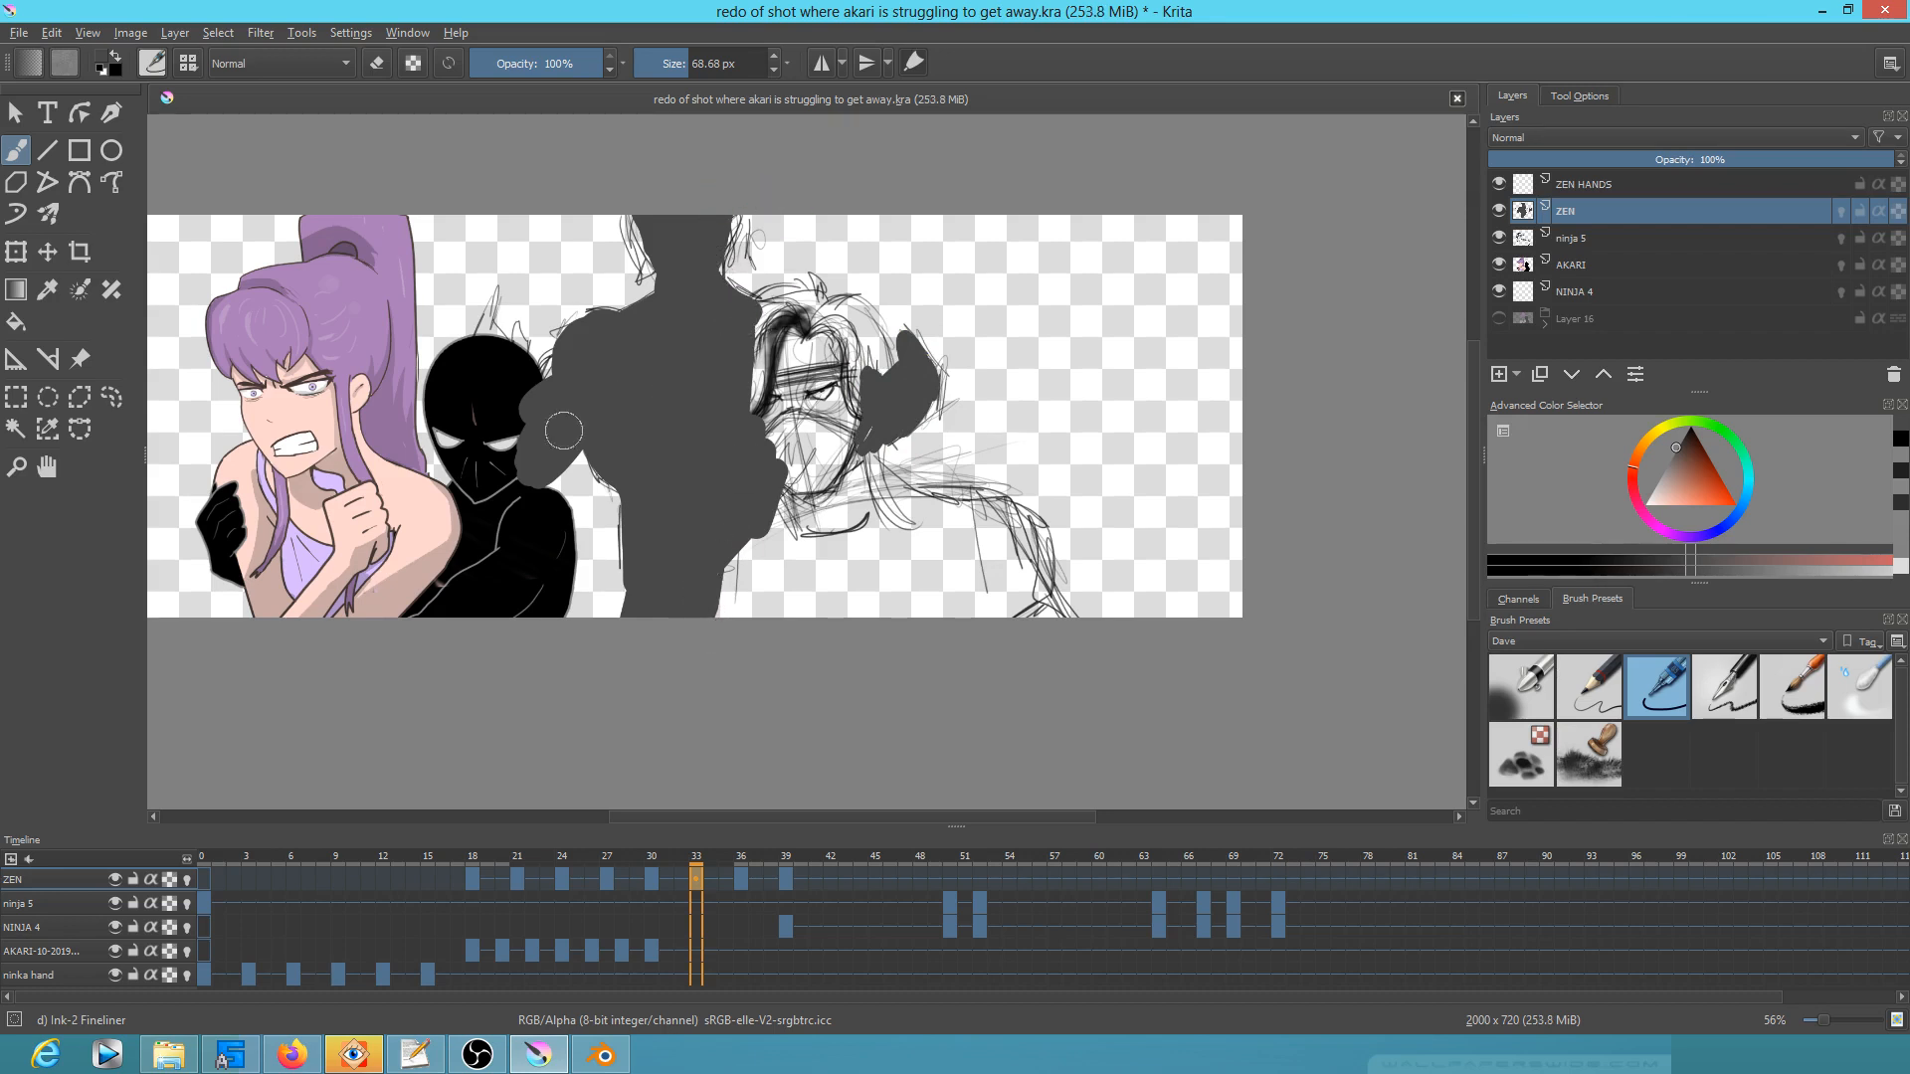
Step: Check the ZEN HANDS layer and compare Zen's keyframes at frames 33, 36 and 39 on the ZEN layer
{"action": "left_click", "coordinate": [1602, 185]}
{"action": "left_click", "coordinate": [1608, 208]}
{"action": "left_click", "coordinate": [1618, 184]}
{"action": "left_click", "coordinate": [736, 899]}
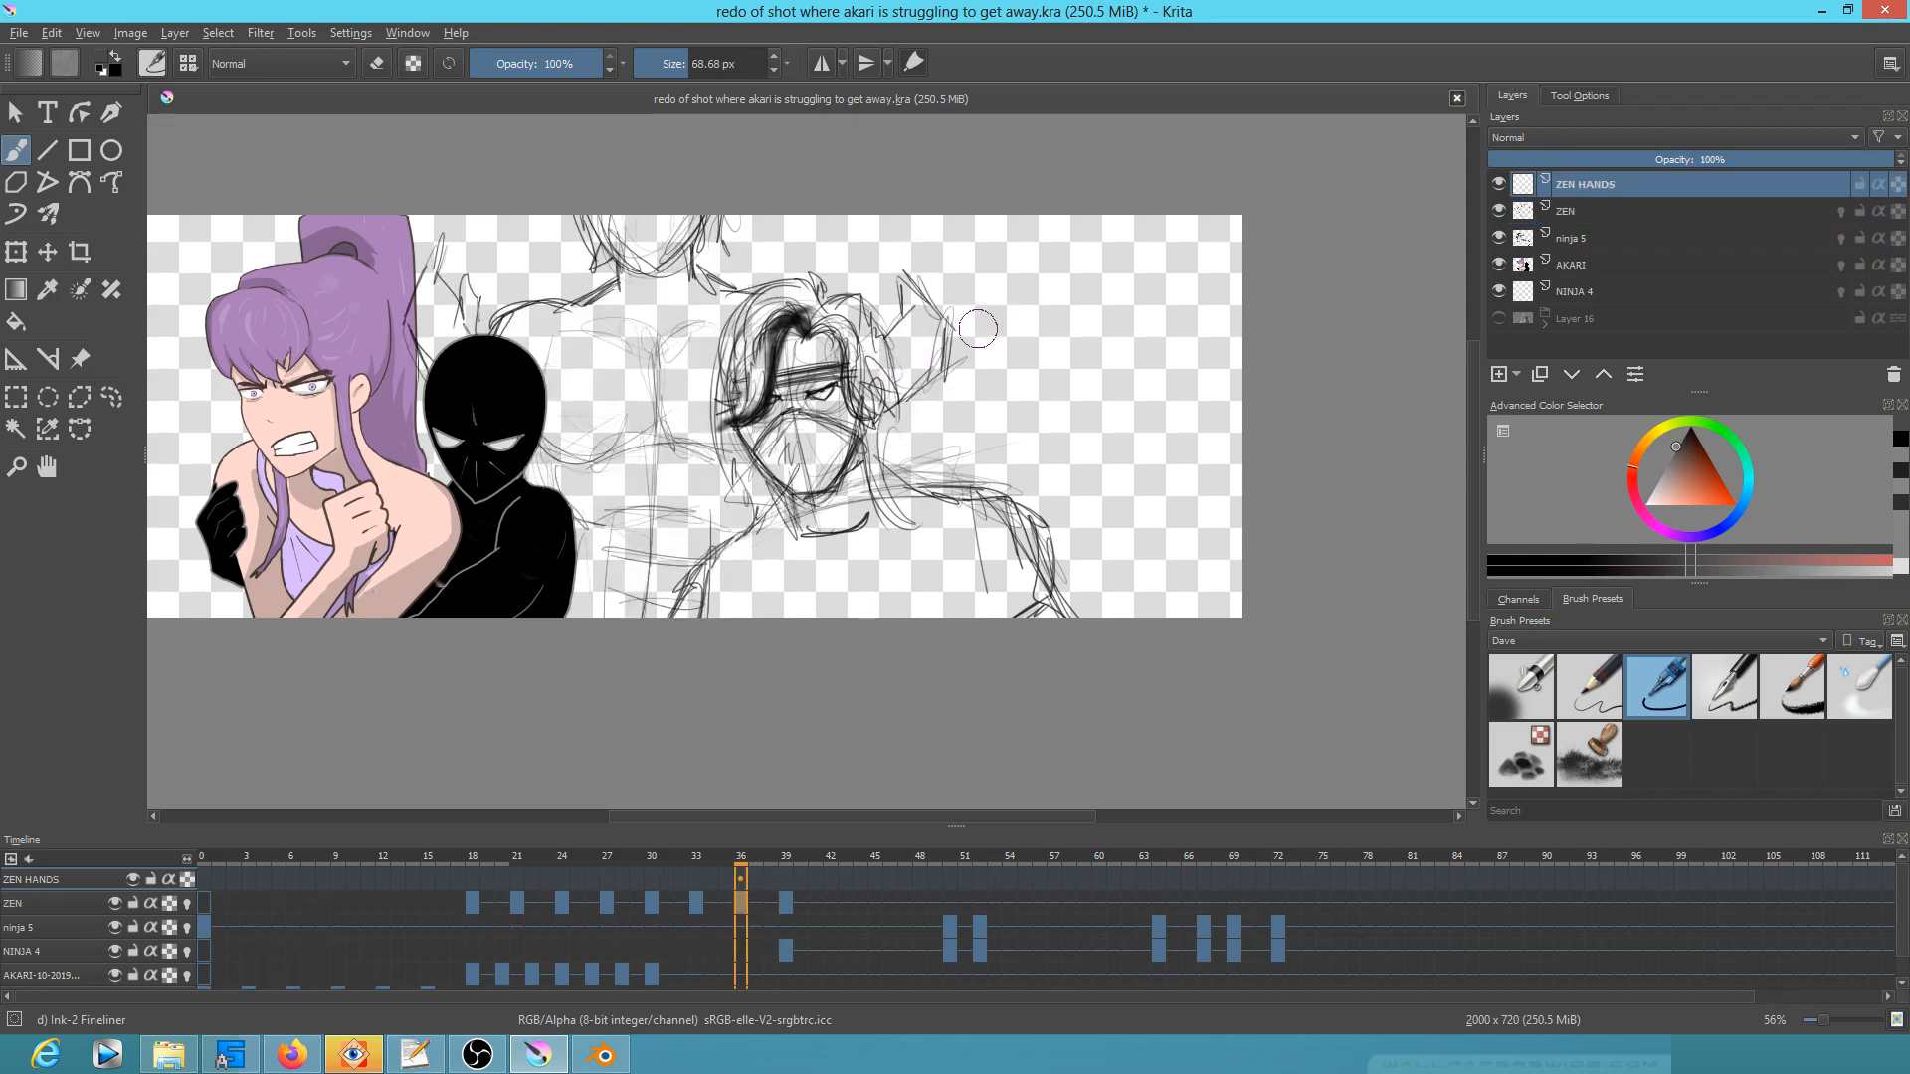
{"action": "left_click", "coordinate": [698, 903]}
{"action": "left_click", "coordinate": [1589, 213]}
{"action": "key", "text": "Left"}
{"action": "key", "text": "Right"}
{"action": "key", "text": "Right"}
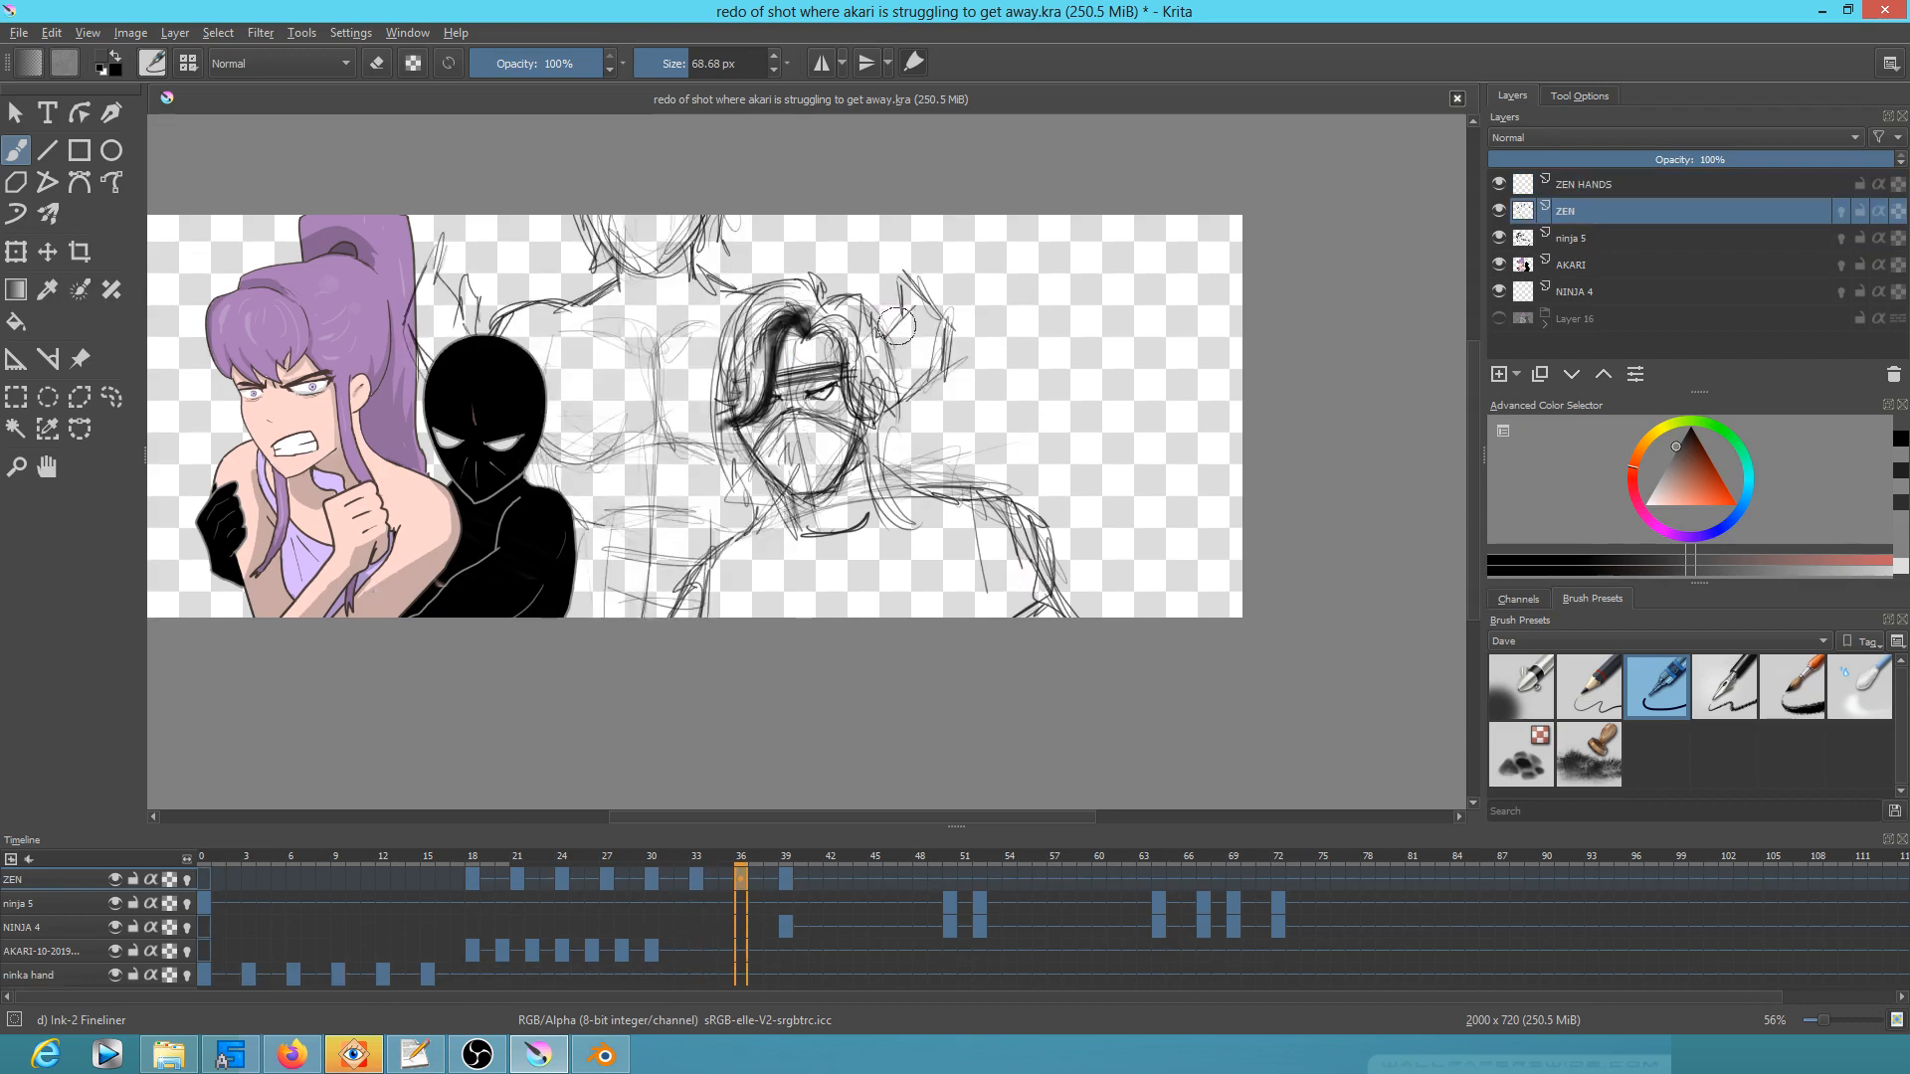
{"action": "key", "text": "Right"}
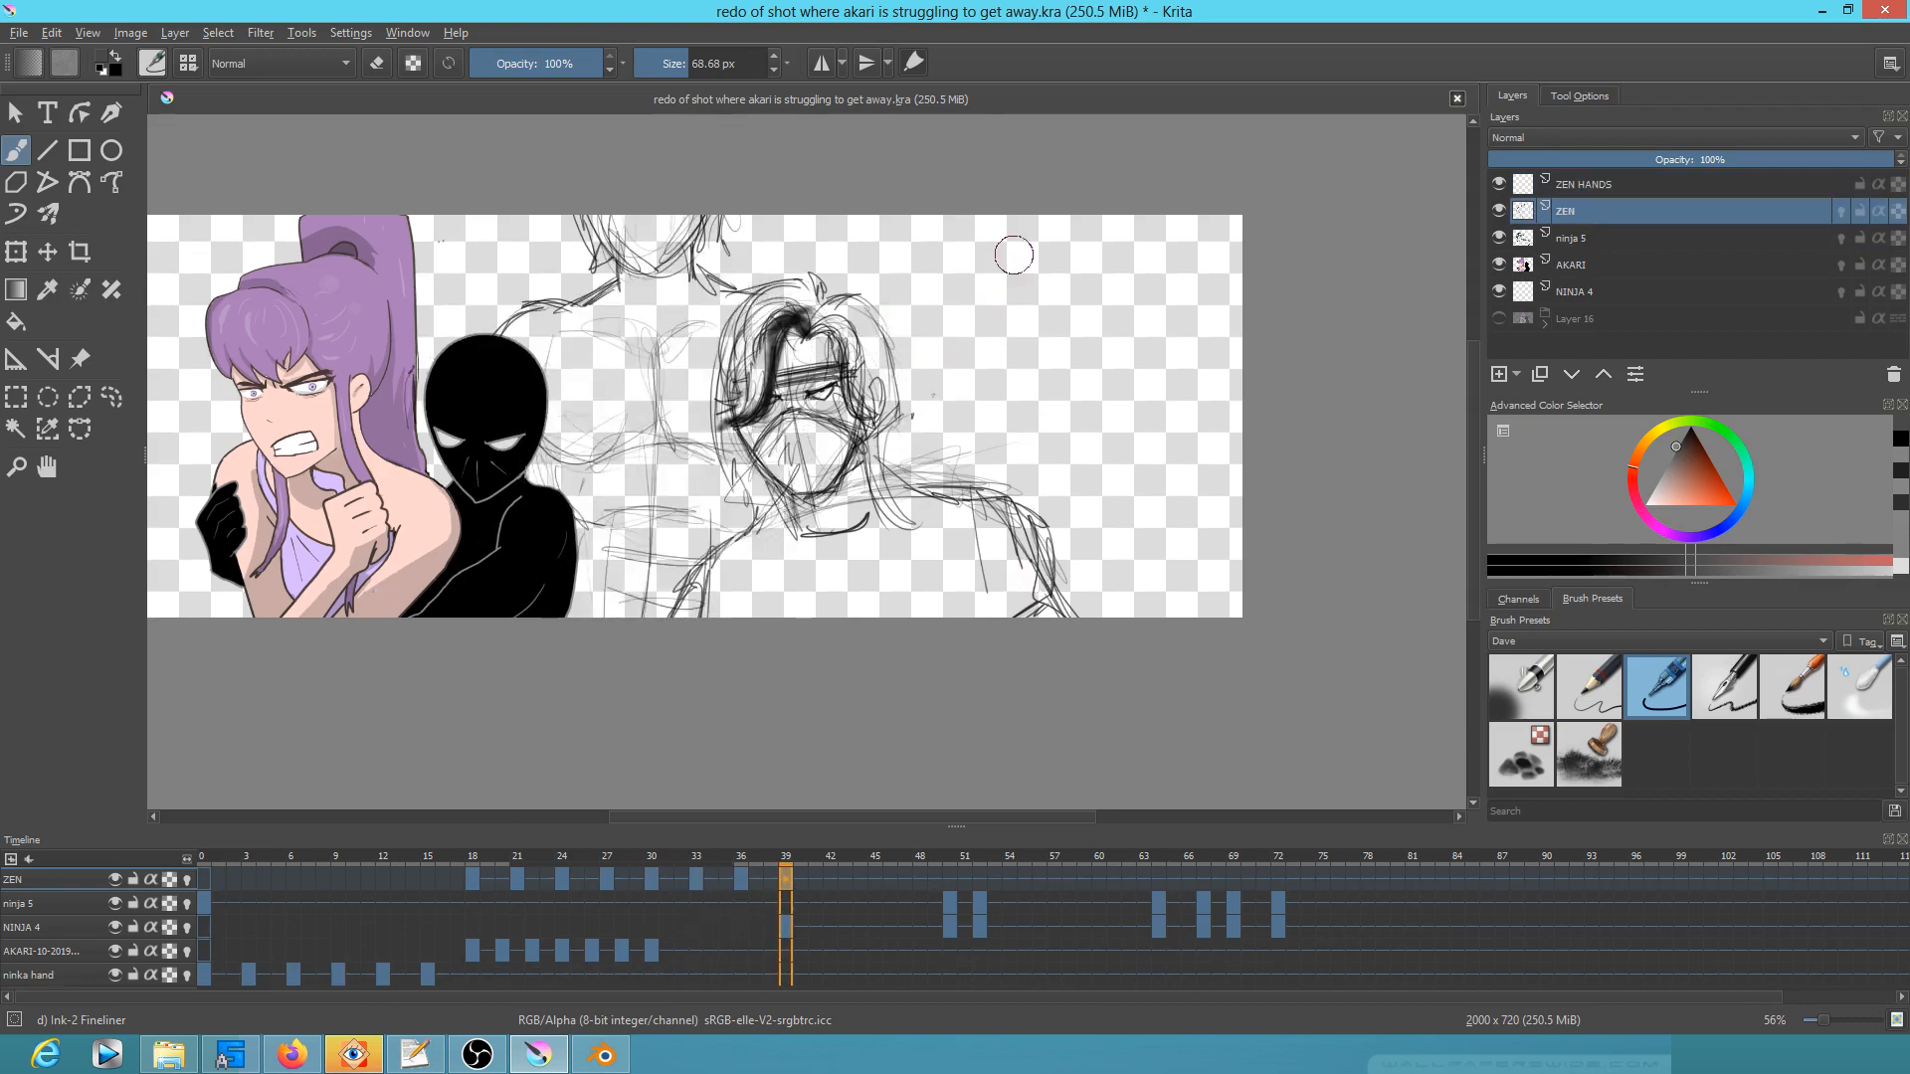
Step: At frame 36 on the ZEN layer, paint Zen's raised hands, shoulders, torso and head as a dark grey silhouette
{"action": "key", "text": "Left"}
{"action": "mouse_move", "coordinate": [861, 296]}
{"action": "left_mouse_down"}
{"action": "mouse_move", "coordinate": [905, 319]}
{"action": "mouse_move", "coordinate": [901, 264]}
{"action": "mouse_move", "coordinate": [927, 323]}
{"action": "mouse_move", "coordinate": [916, 354]}
{"action": "mouse_move", "coordinate": [921, 338]}
{"action": "mouse_move", "coordinate": [872, 369]}
{"action": "mouse_move", "coordinate": [888, 332]}
{"action": "left_mouse_up"}
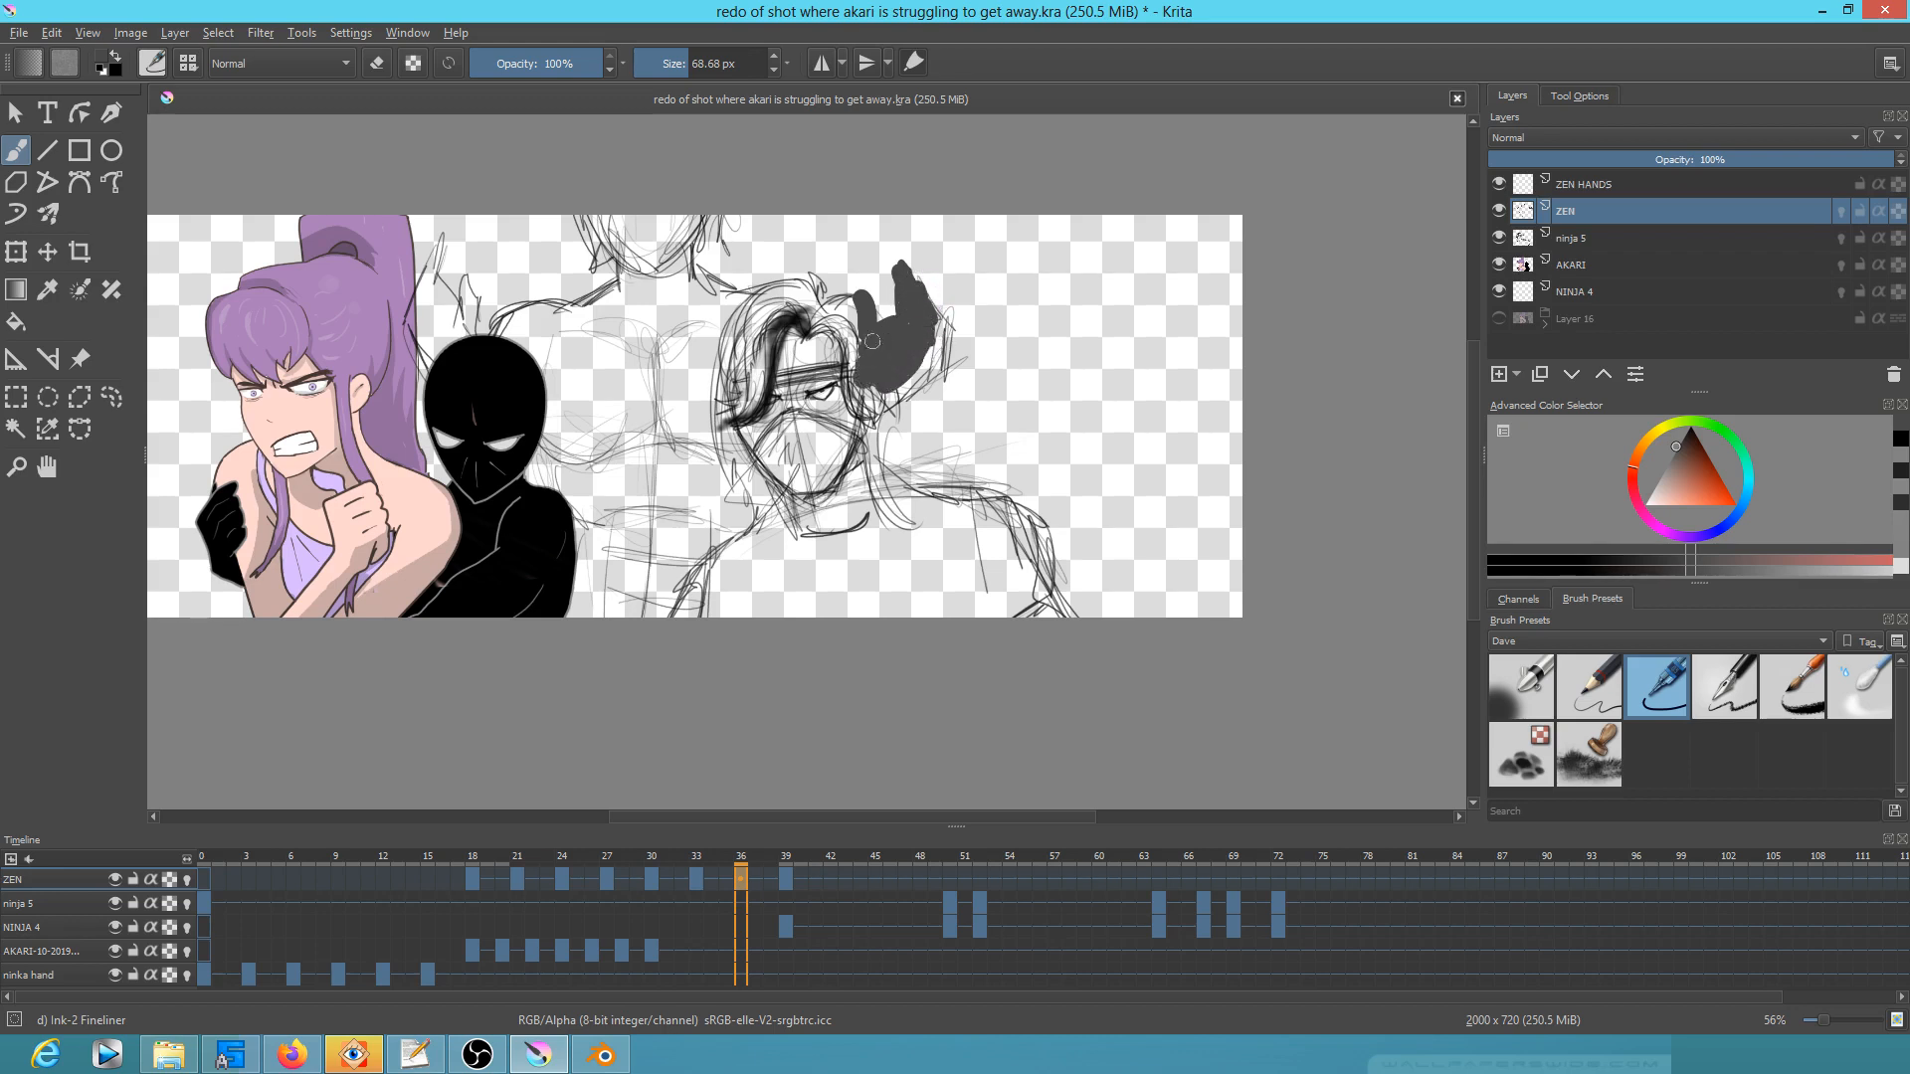
{"action": "left_click_drag", "start_coordinate": [463, 271], "coordinate": [472, 311]}
{"action": "mouse_move", "coordinate": [435, 241]}
{"action": "left_mouse_down"}
{"action": "mouse_move", "coordinate": [429, 281]}
{"action": "mouse_move", "coordinate": [425, 253]}
{"action": "mouse_move", "coordinate": [416, 309]}
{"action": "mouse_move", "coordinate": [463, 312]}
{"action": "mouse_move", "coordinate": [433, 292]}
{"action": "mouse_move", "coordinate": [432, 364]}
{"action": "mouse_move", "coordinate": [424, 329]}
{"action": "mouse_move", "coordinate": [495, 351]}
{"action": "mouse_move", "coordinate": [509, 326]}
{"action": "mouse_move", "coordinate": [611, 295]}
{"action": "mouse_move", "coordinate": [626, 267]}
{"action": "mouse_move", "coordinate": [660, 296]}
{"action": "mouse_move", "coordinate": [807, 298]}
{"action": "mouse_move", "coordinate": [735, 314]}
{"action": "left_mouse_up"}
{"action": "left_click_drag", "start_coordinate": [527, 350], "coordinate": [555, 497]}
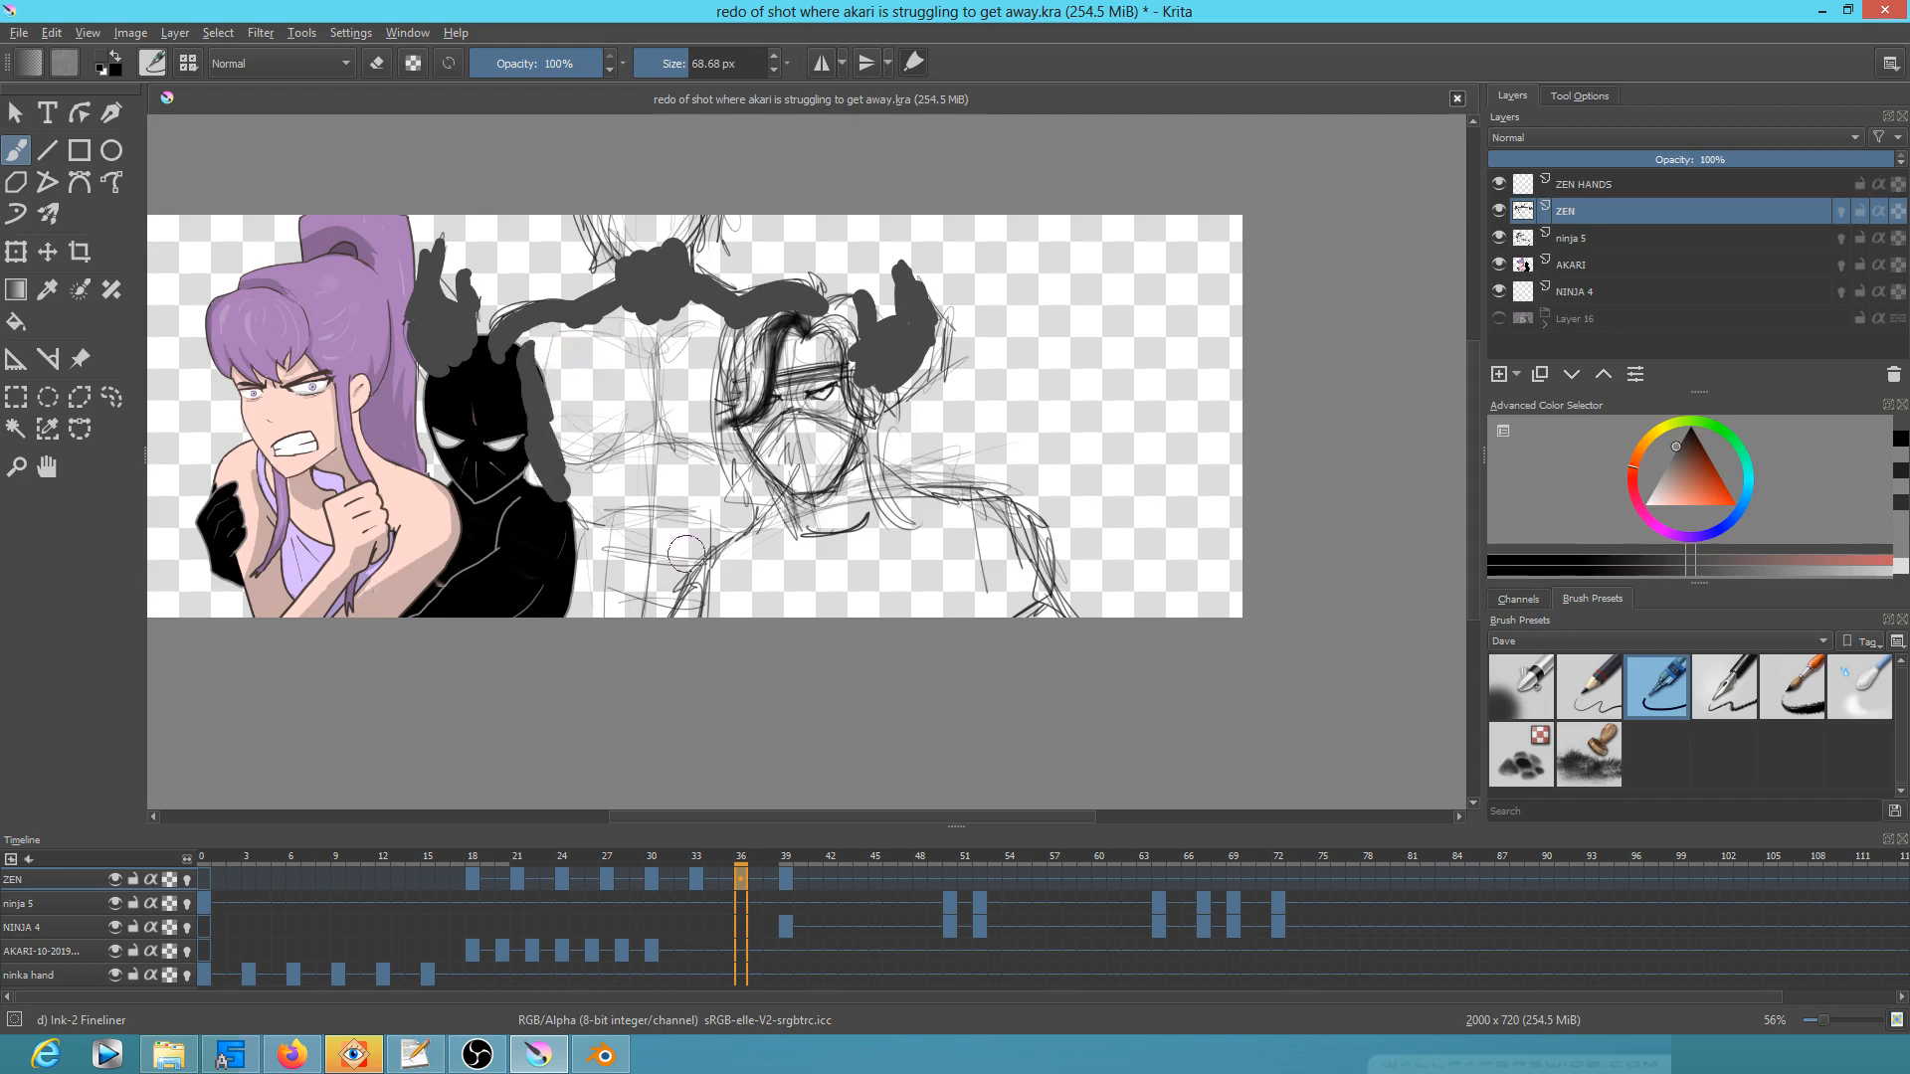
{"action": "mouse_move", "coordinate": [704, 546]}
{"action": "left_mouse_down"}
{"action": "mouse_move", "coordinate": [672, 617]}
{"action": "mouse_move", "coordinate": [637, 548]}
{"action": "mouse_move", "coordinate": [612, 633]}
{"action": "mouse_move", "coordinate": [587, 611]}
{"action": "mouse_move", "coordinate": [573, 457]}
{"action": "mouse_move", "coordinate": [623, 439]}
{"action": "mouse_move", "coordinate": [646, 534]}
{"action": "mouse_move", "coordinate": [745, 466]}
{"action": "mouse_move", "coordinate": [726, 518]}
{"action": "mouse_move", "coordinate": [716, 312]}
{"action": "mouse_move", "coordinate": [699, 295]}
{"action": "mouse_move", "coordinate": [628, 358]}
{"action": "mouse_move", "coordinate": [626, 319]}
{"action": "mouse_move", "coordinate": [535, 332]}
{"action": "mouse_move", "coordinate": [529, 350]}
{"action": "mouse_move", "coordinate": [598, 349]}
{"action": "mouse_move", "coordinate": [563, 441]}
{"action": "mouse_move", "coordinate": [673, 404]}
{"action": "mouse_move", "coordinate": [572, 475]}
{"action": "mouse_move", "coordinate": [613, 229]}
{"action": "mouse_move", "coordinate": [641, 231]}
{"action": "mouse_move", "coordinate": [673, 189]}
{"action": "mouse_move", "coordinate": [675, 236]}
{"action": "left_mouse_up"}
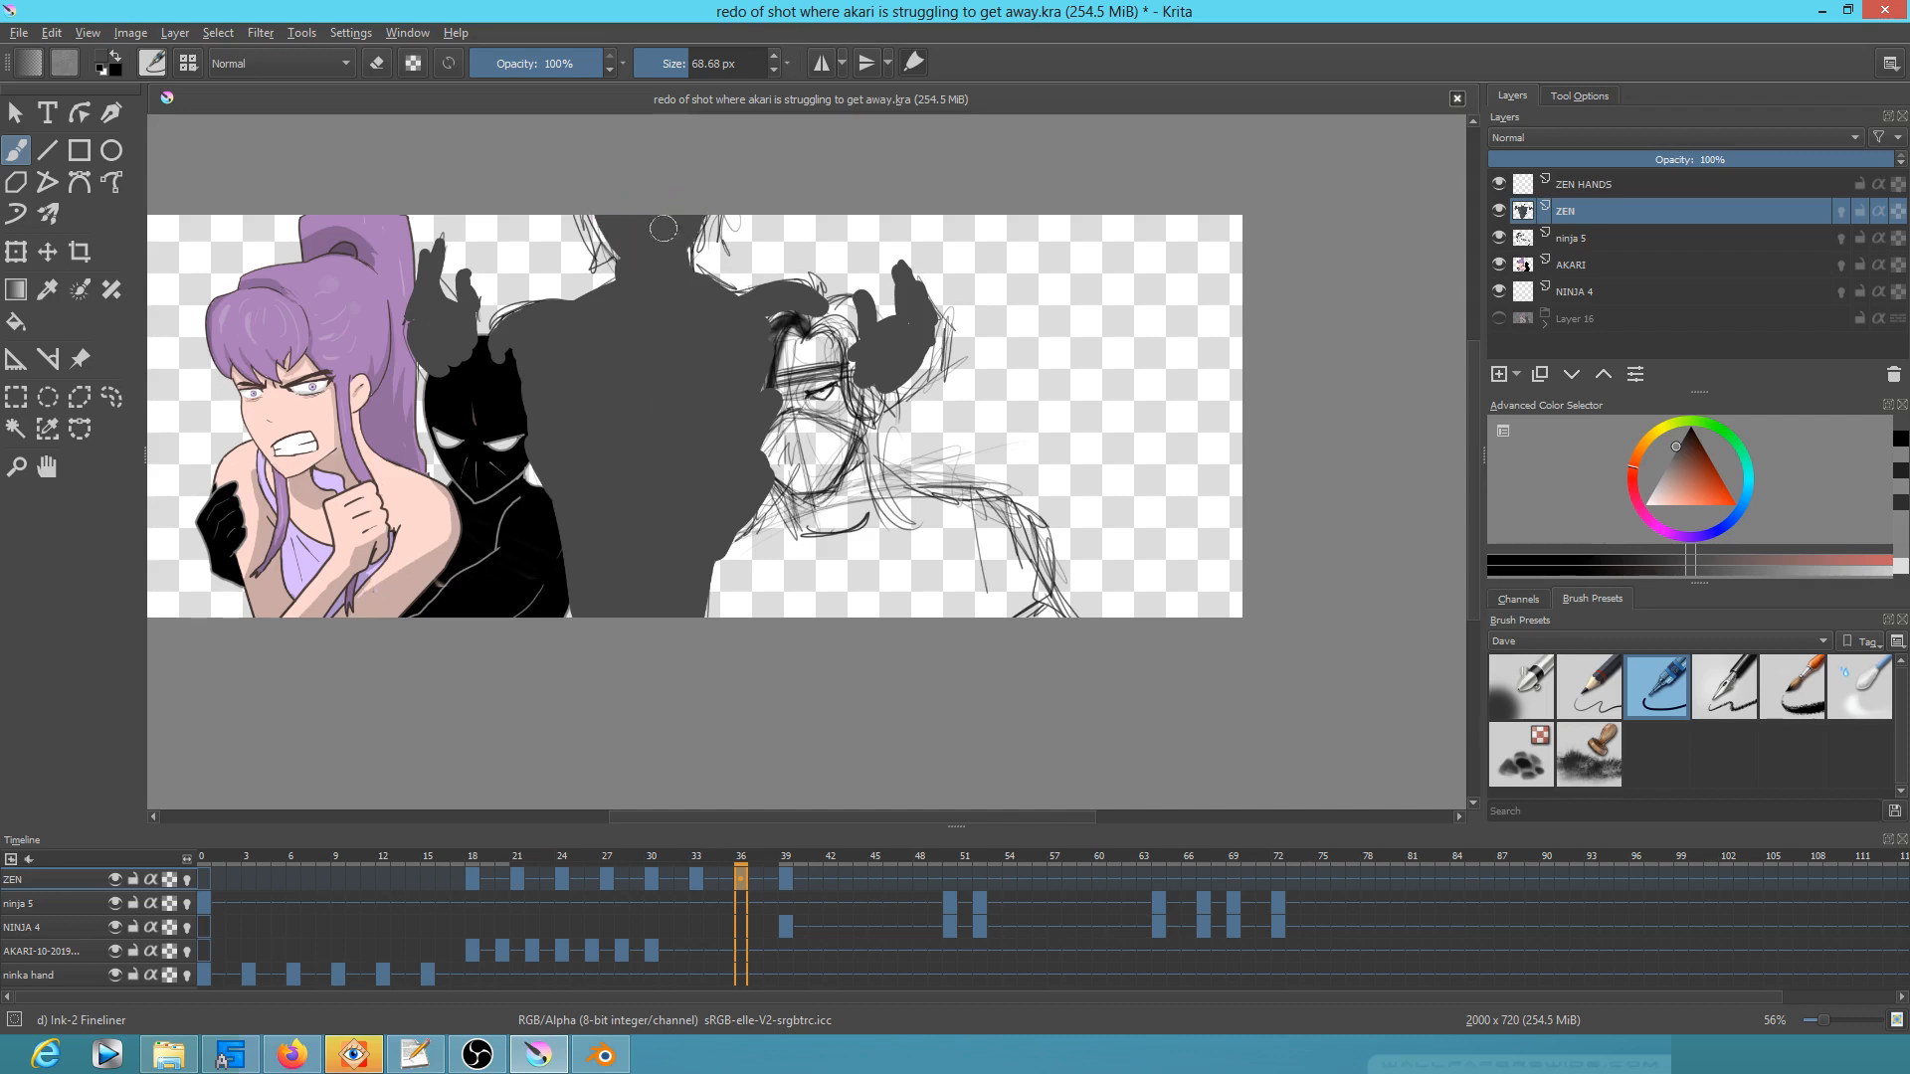
{"action": "mouse_move", "coordinate": [762, 328]}
{"action": "left_mouse_down"}
{"action": "mouse_move", "coordinate": [910, 382]}
{"action": "mouse_move", "coordinate": [859, 396]}
{"action": "left_mouse_up"}
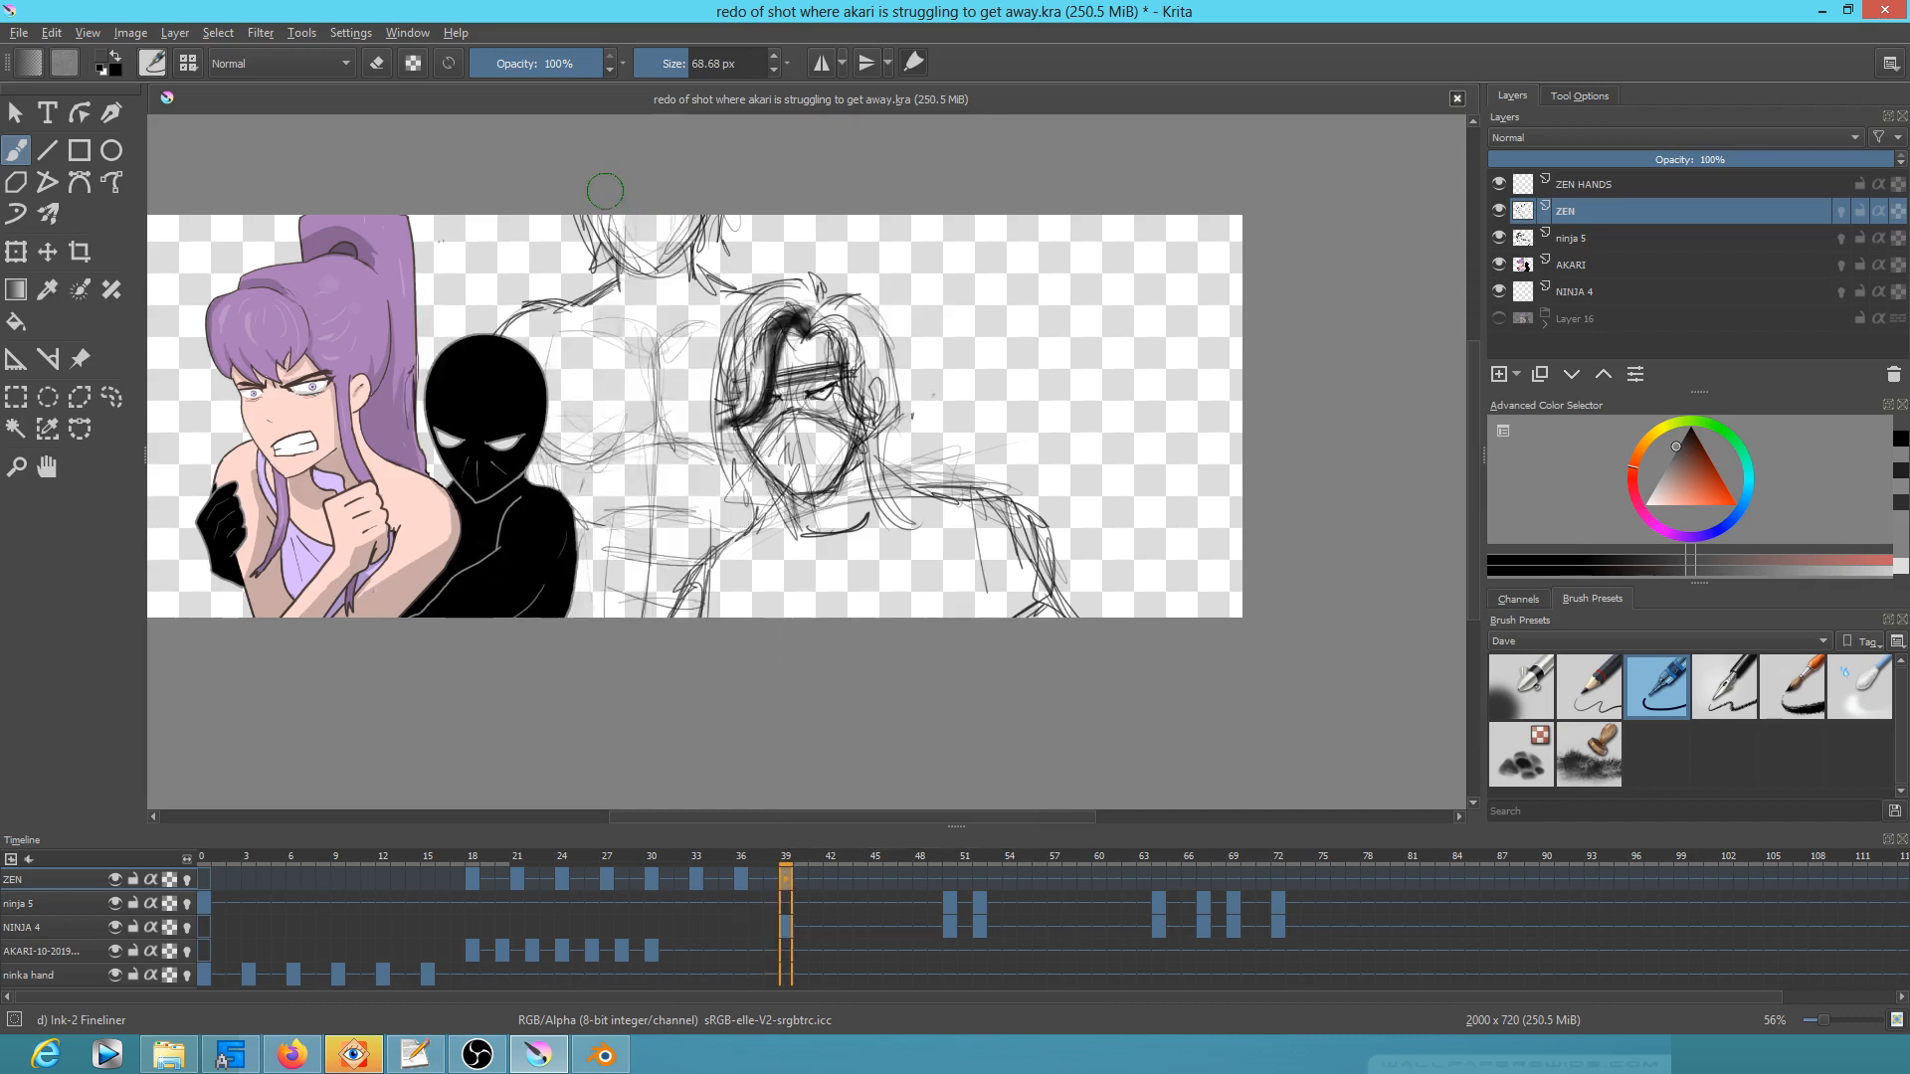
Step: At frame 39 on the ZEN layer, fill Zen's neck, shoulders and torso with dark grey
{"action": "mouse_move", "coordinate": [605, 190]}
{"action": "left_mouse_down"}
{"action": "mouse_move", "coordinate": [636, 249]}
{"action": "mouse_move", "coordinate": [676, 229]}
{"action": "mouse_move", "coordinate": [661, 213]}
{"action": "mouse_move", "coordinate": [637, 298]}
{"action": "mouse_move", "coordinate": [692, 273]}
{"action": "mouse_move", "coordinate": [525, 320]}
{"action": "mouse_move", "coordinate": [497, 393]}
{"action": "mouse_move", "coordinate": [577, 423]}
{"action": "mouse_move", "coordinate": [542, 459]}
{"action": "mouse_move", "coordinate": [579, 500]}
{"action": "mouse_move", "coordinate": [589, 592]}
{"action": "mouse_move", "coordinate": [625, 537]}
{"action": "mouse_move", "coordinate": [669, 600]}
{"action": "mouse_move", "coordinate": [726, 557]}
{"action": "mouse_move", "coordinate": [738, 502]}
{"action": "mouse_move", "coordinate": [663, 561]}
{"action": "mouse_move", "coordinate": [609, 404]}
{"action": "mouse_move", "coordinate": [582, 468]}
{"action": "mouse_move", "coordinate": [537, 363]}
{"action": "mouse_move", "coordinate": [627, 314]}
{"action": "mouse_move", "coordinate": [610, 343]}
{"action": "mouse_move", "coordinate": [647, 358]}
{"action": "mouse_move", "coordinate": [697, 291]}
{"action": "mouse_move", "coordinate": [762, 300]}
{"action": "left_mouse_up"}
{"action": "mouse_move", "coordinate": [793, 313]}
{"action": "left_mouse_down"}
{"action": "mouse_move", "coordinate": [640, 341]}
{"action": "mouse_move", "coordinate": [625, 380]}
{"action": "mouse_move", "coordinate": [658, 383]}
{"action": "mouse_move", "coordinate": [765, 319]}
{"action": "mouse_move", "coordinate": [755, 357]}
{"action": "mouse_move", "coordinate": [721, 338]}
{"action": "mouse_move", "coordinate": [659, 412]}
{"action": "mouse_move", "coordinate": [753, 330]}
{"action": "mouse_move", "coordinate": [763, 362]}
{"action": "mouse_move", "coordinate": [783, 349]}
{"action": "mouse_move", "coordinate": [808, 327]}
{"action": "mouse_move", "coordinate": [787, 310]}
{"action": "mouse_move", "coordinate": [823, 357]}
{"action": "mouse_move", "coordinate": [770, 405]}
{"action": "mouse_move", "coordinate": [753, 521]}
{"action": "mouse_move", "coordinate": [786, 396]}
{"action": "left_mouse_up"}
{"action": "left_click_drag", "start_coordinate": [748, 605], "coordinate": [742, 548]}
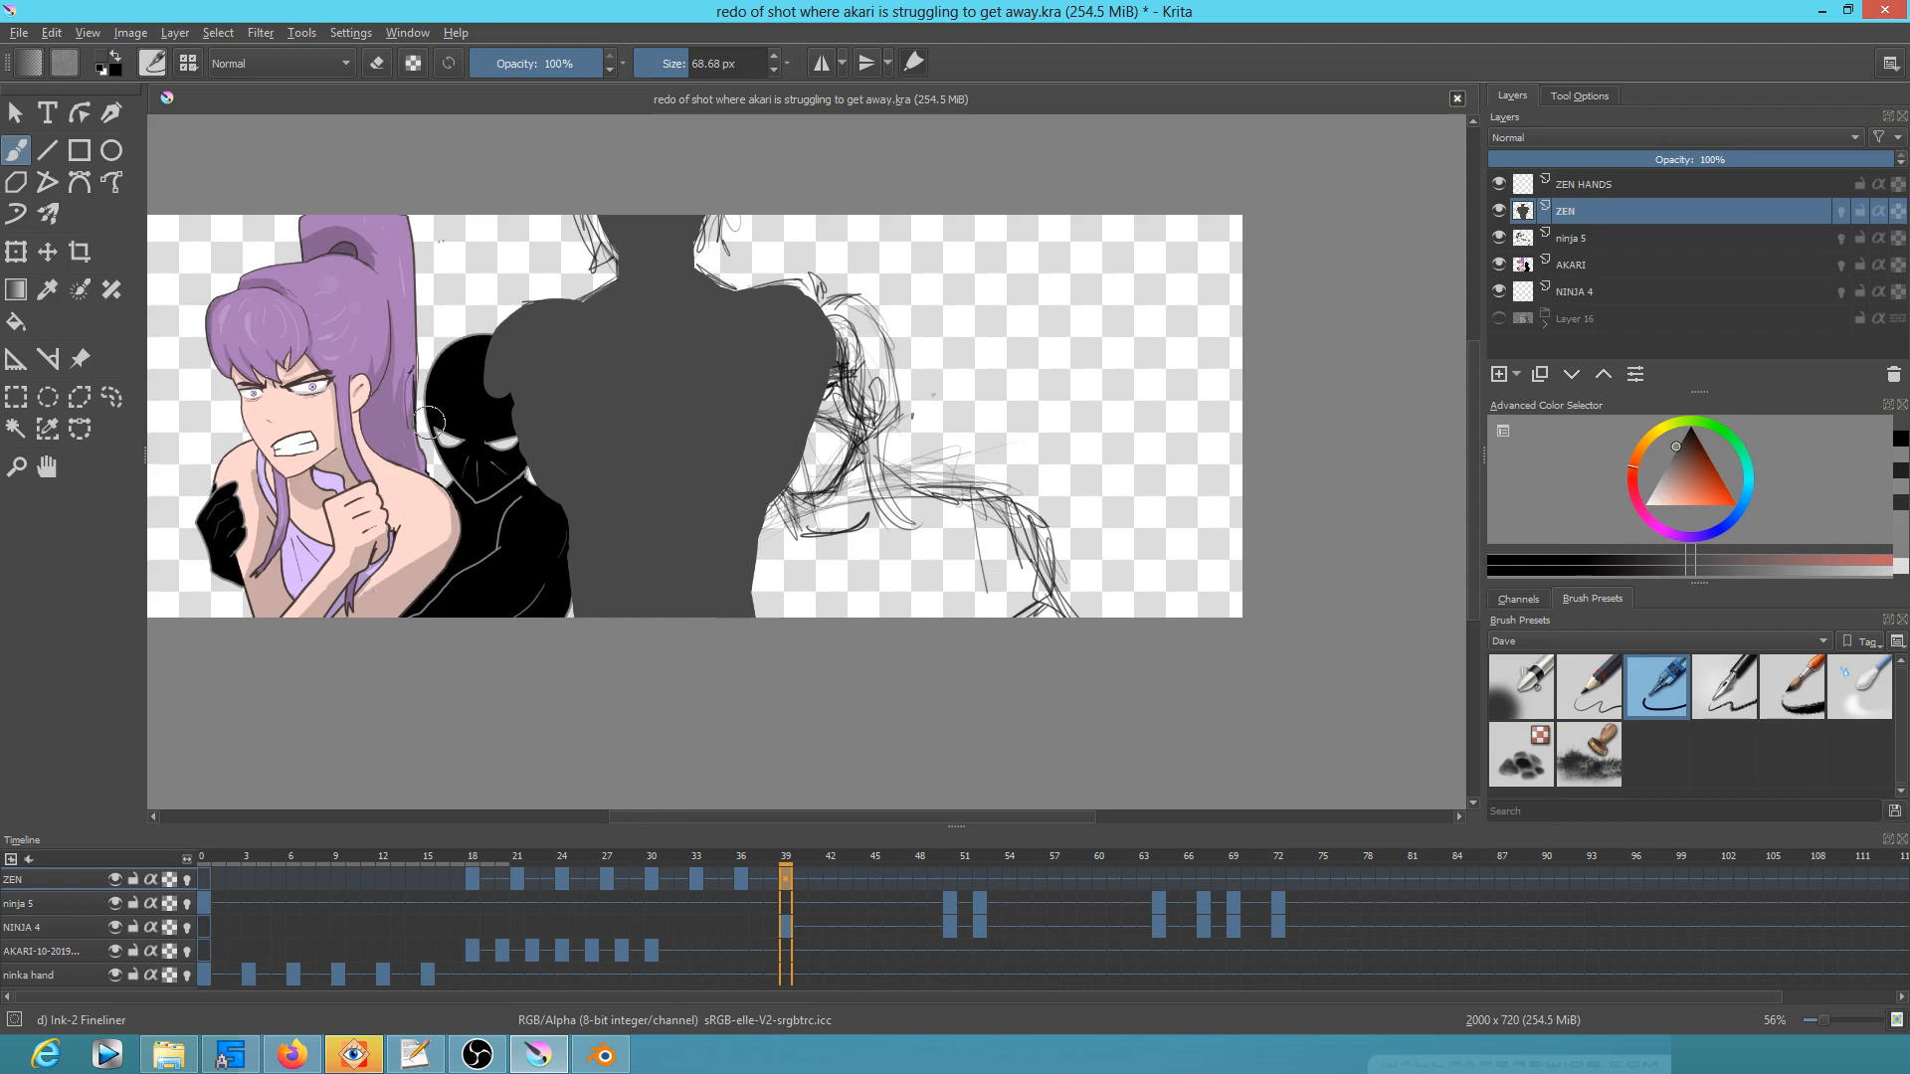
Step: Move the ZEN layer down the stack below NINJA 4, check the ZEN HANDS layer and reselect ZEN
{"action": "left_click", "coordinate": [1572, 375]}
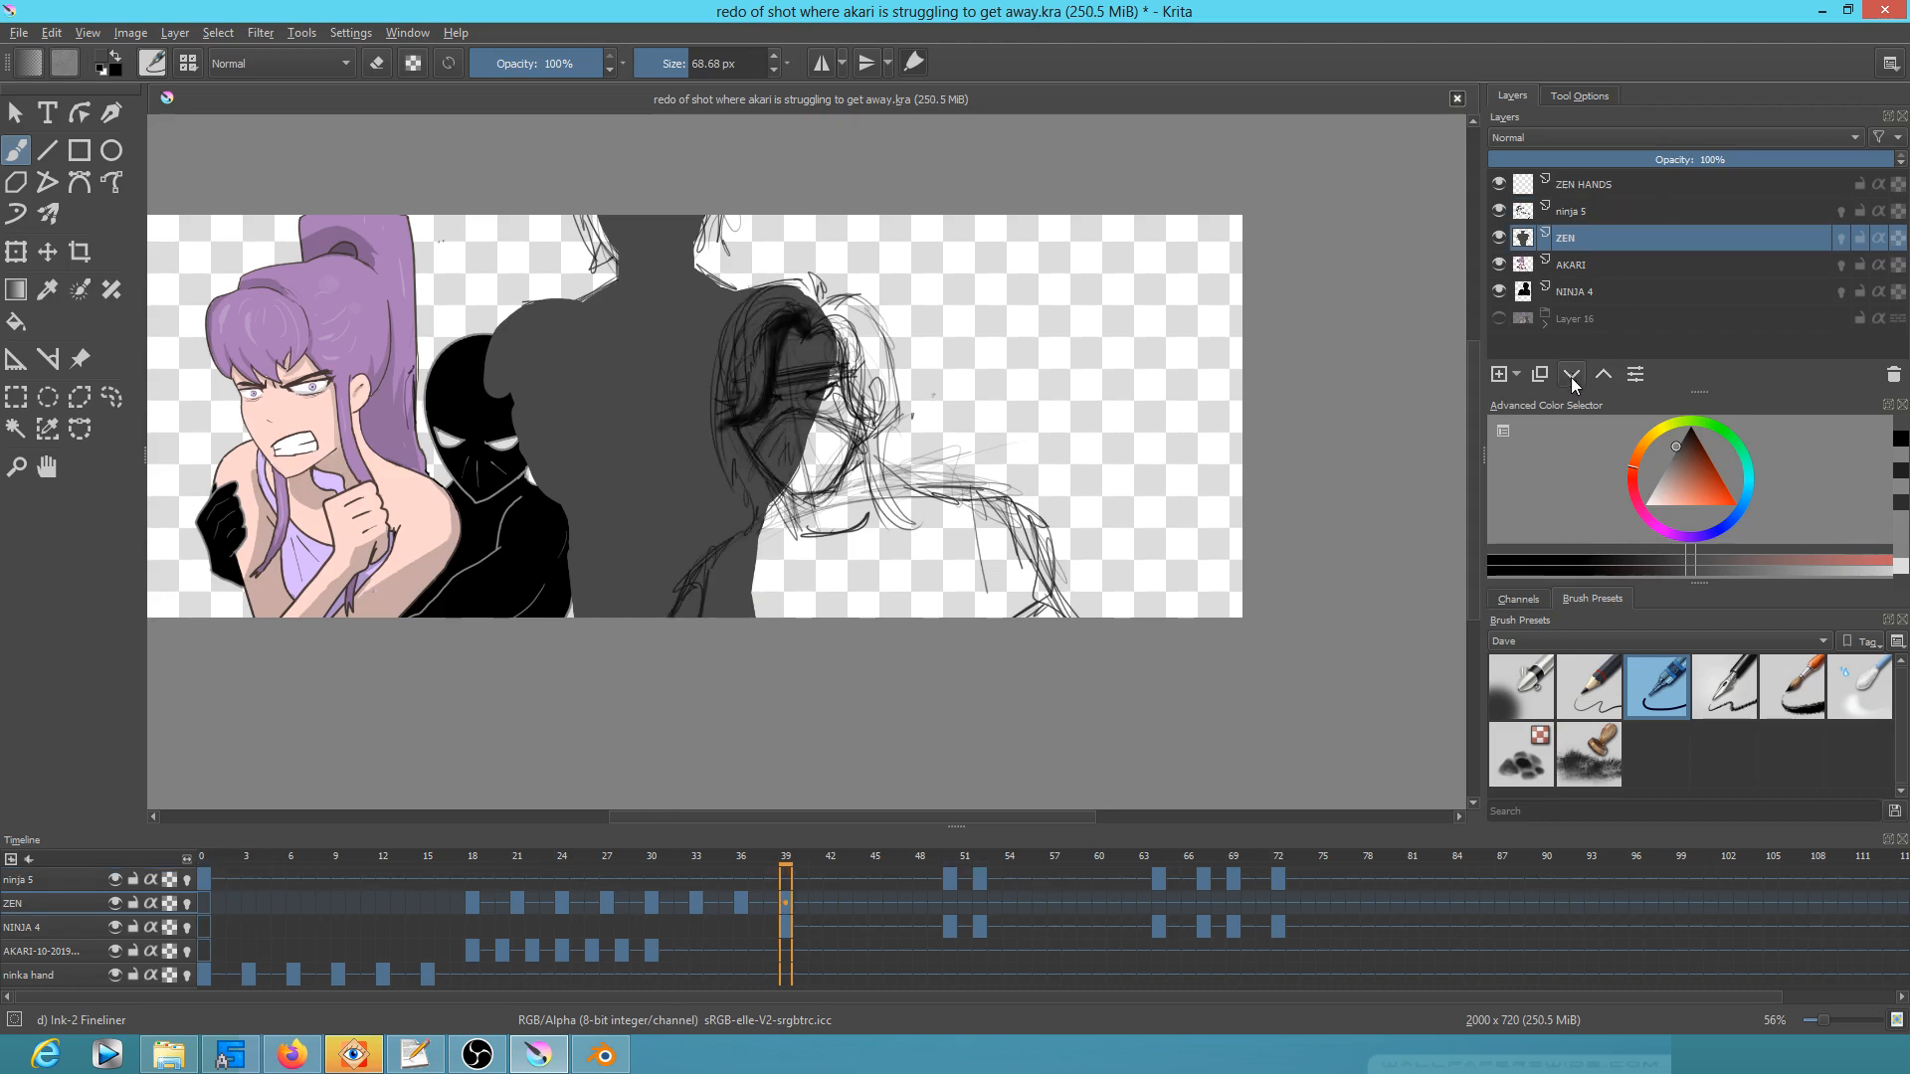
{"action": "left_click", "coordinate": [1571, 376]}
{"action": "left_click", "coordinate": [1571, 375]}
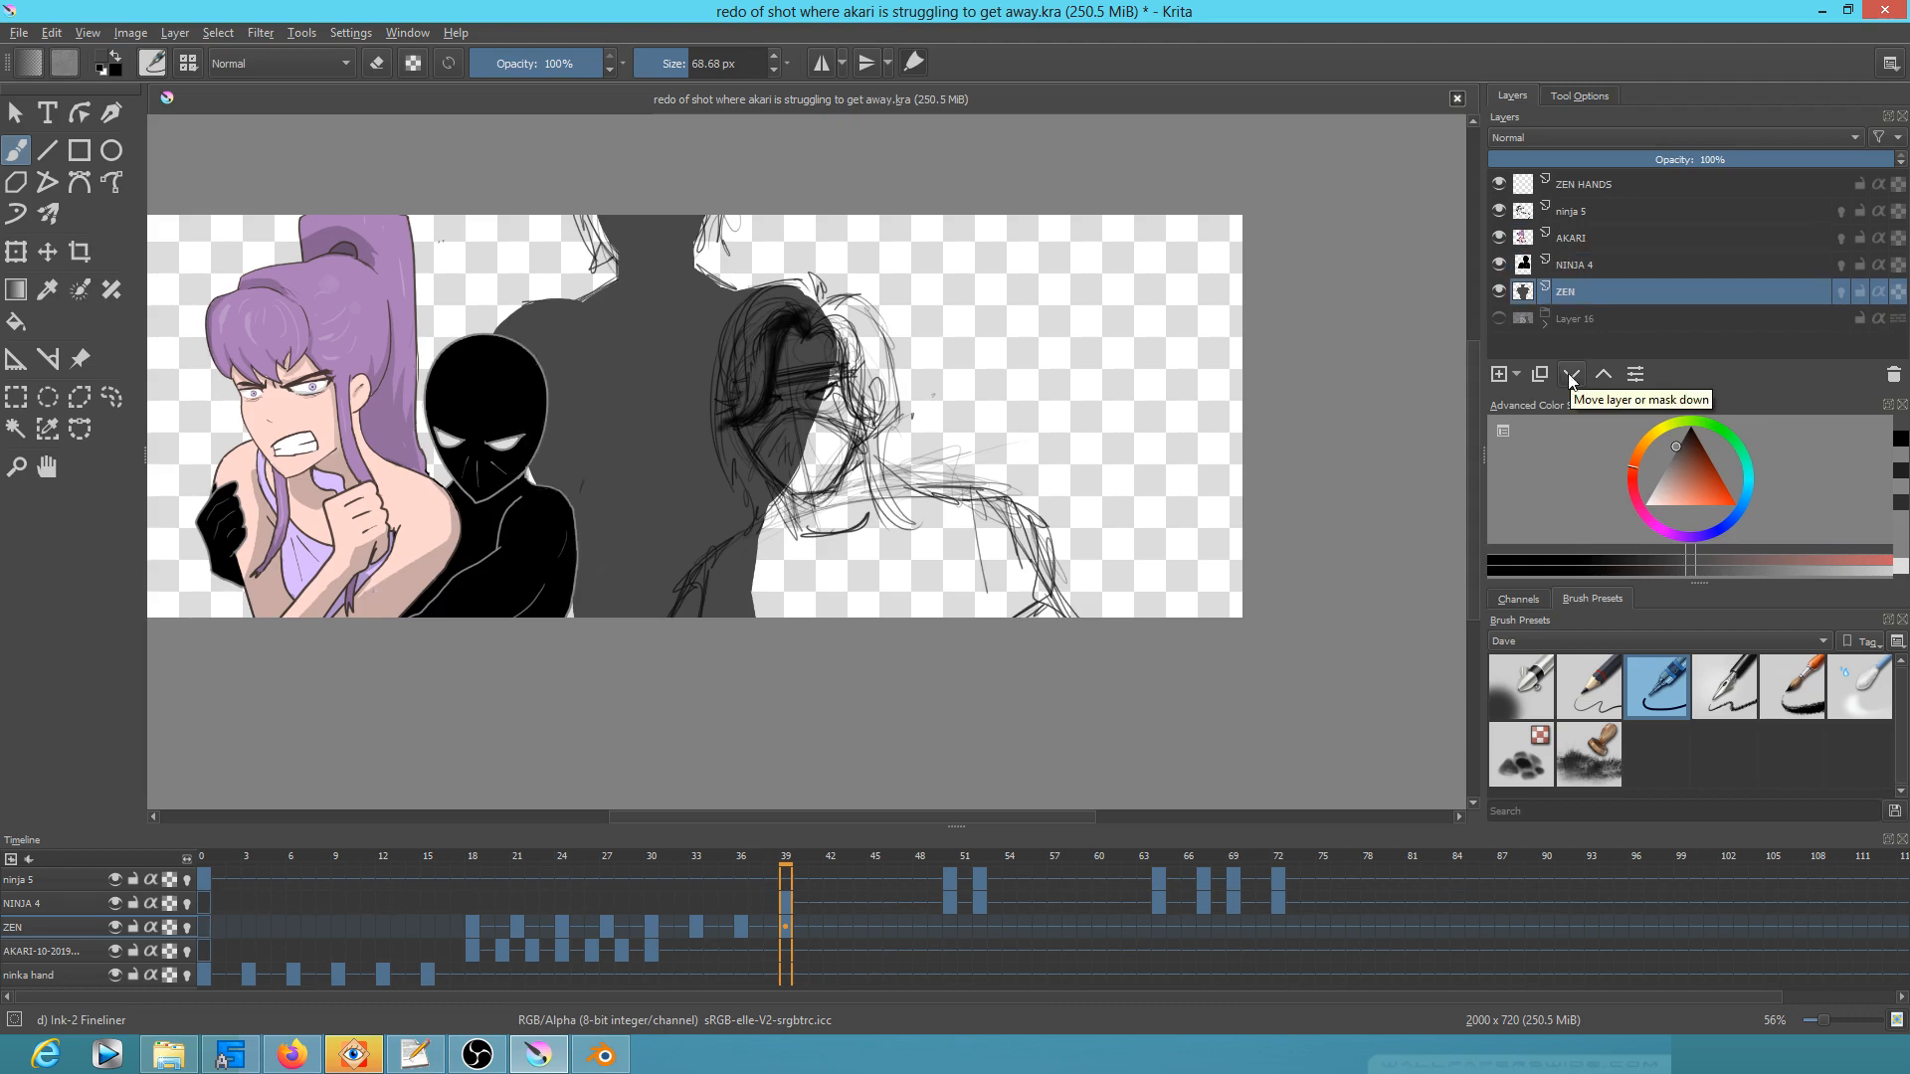
{"action": "left_click", "coordinate": [1614, 187]}
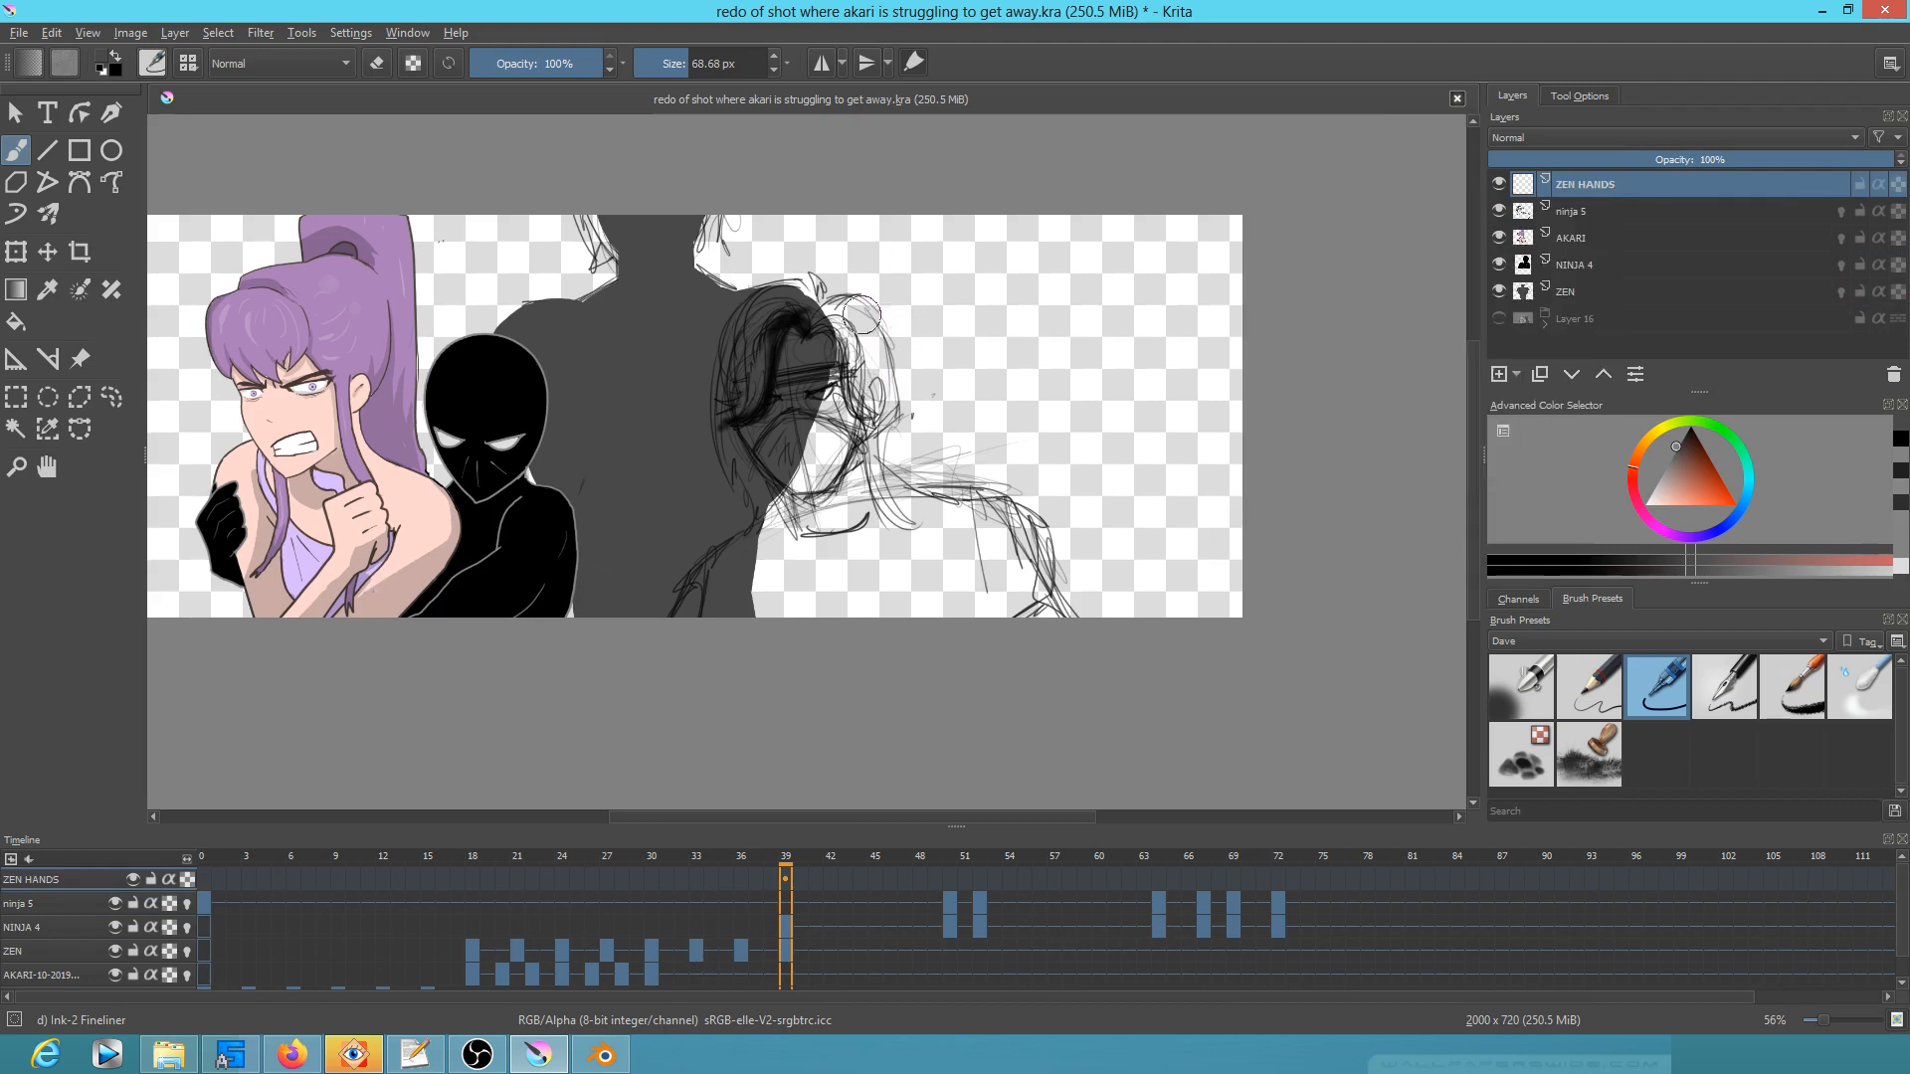
{"action": "left_click", "coordinate": [1604, 292]}
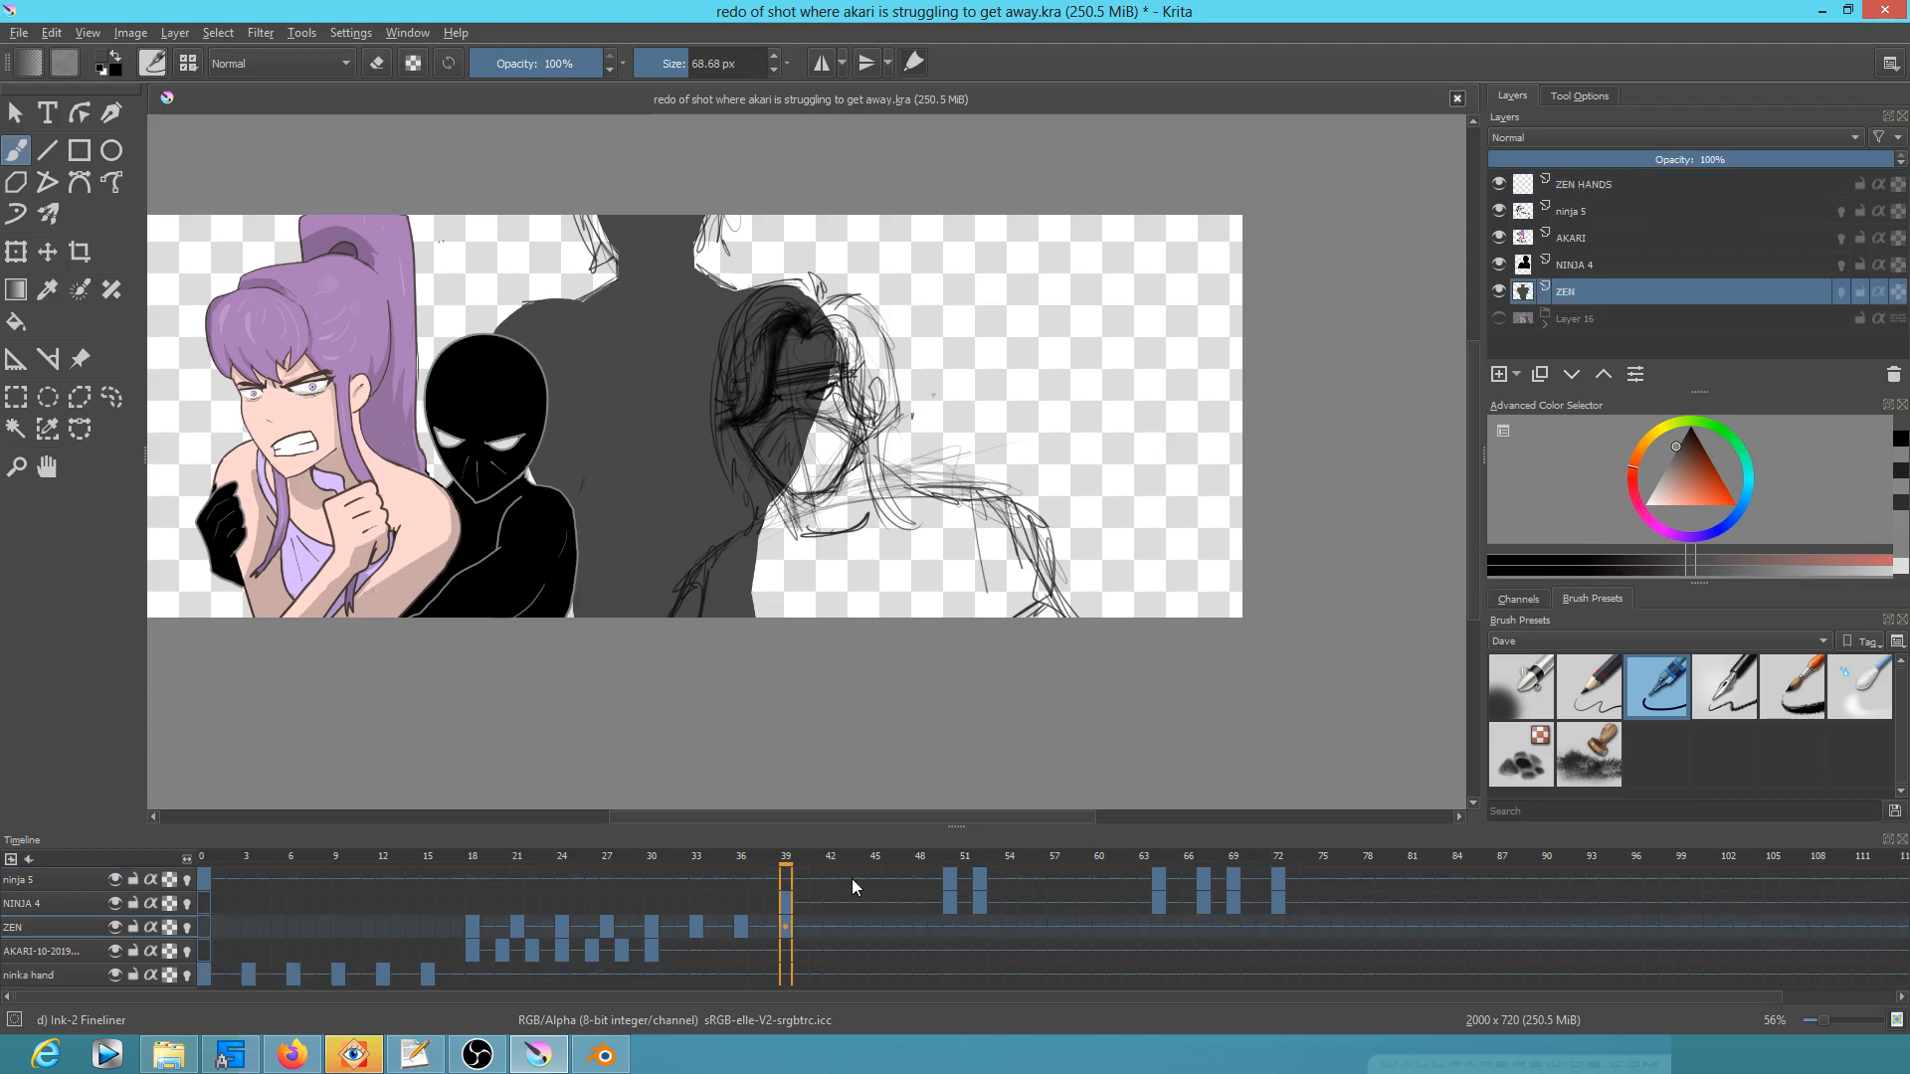
Step: At frame 39 on the ZEN layer, paint Zen's hair left of his neck dark grey with the Ink-2 Fineliner brush
{"action": "left_click", "coordinate": [1654, 692]}
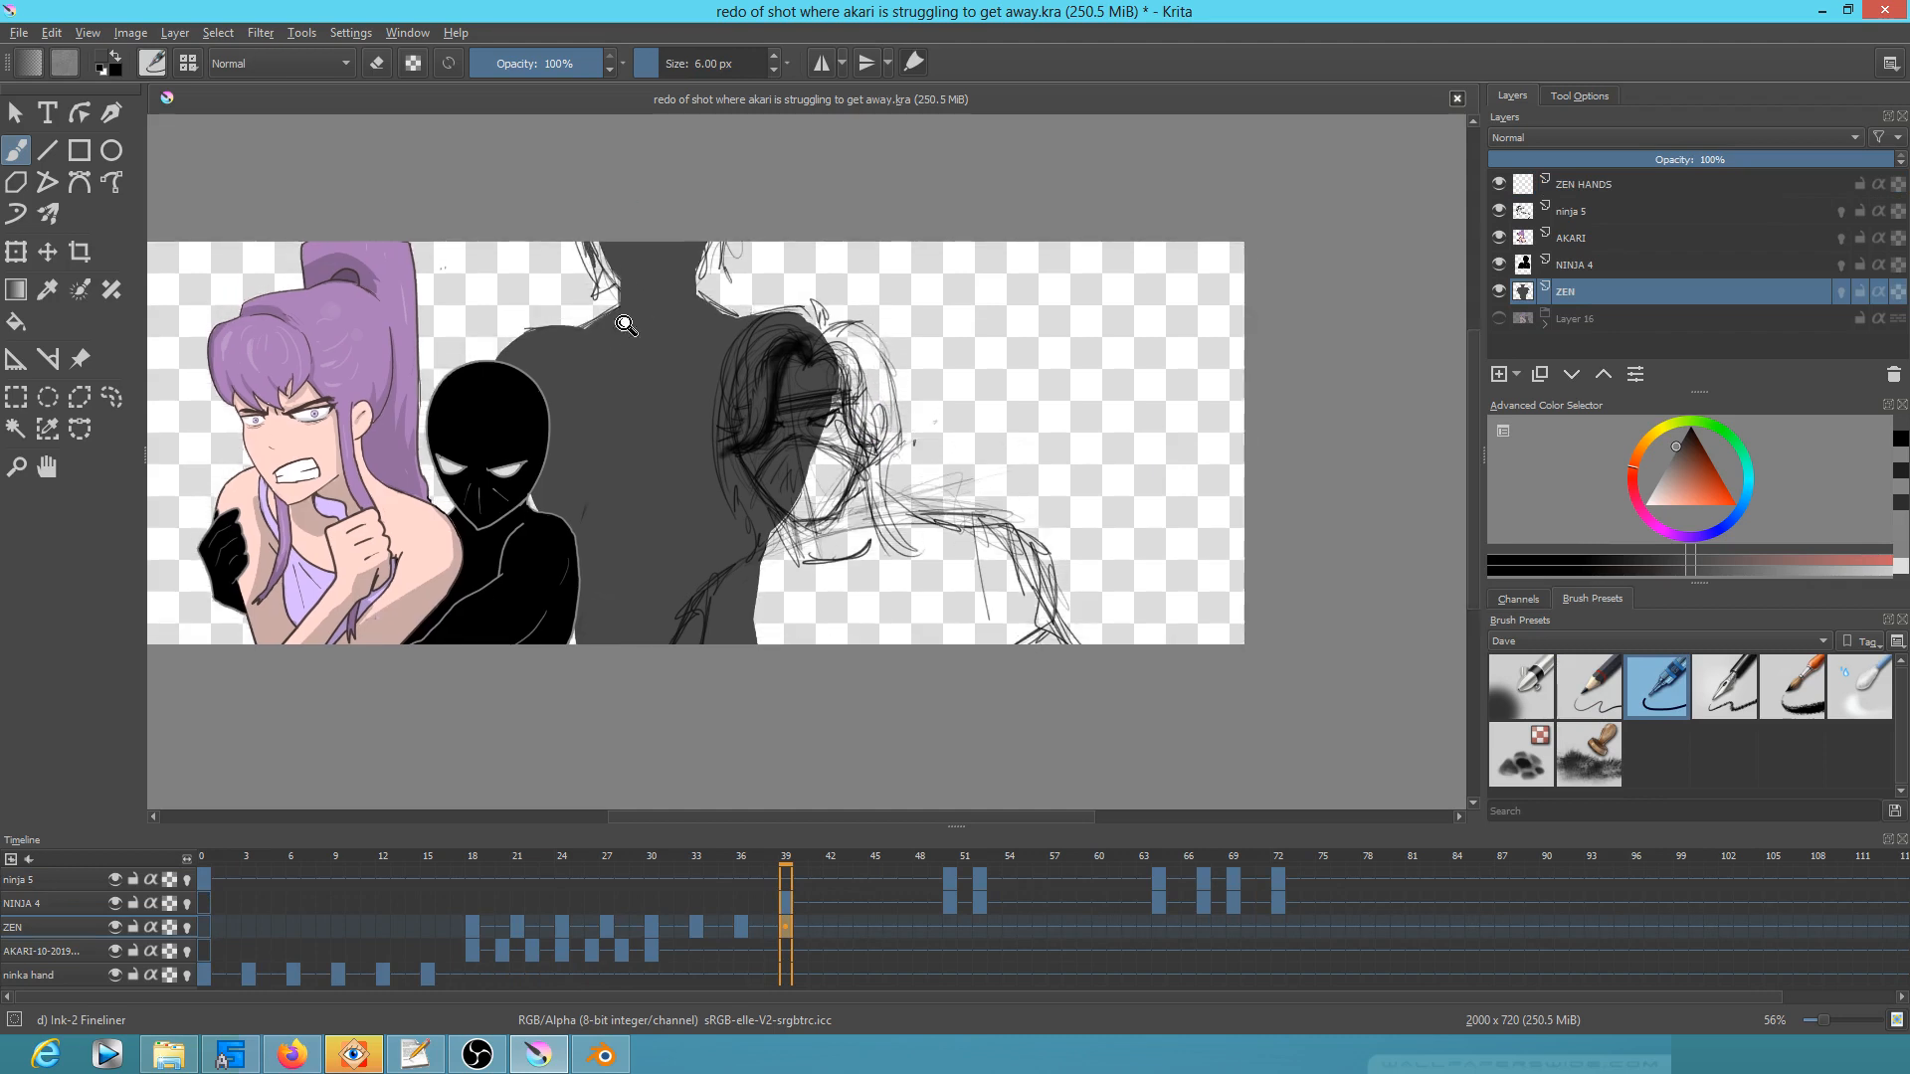
{"action": "scroll", "coordinate": [695, 495], "scroll_direction": "up", "scroll_amount": 5}
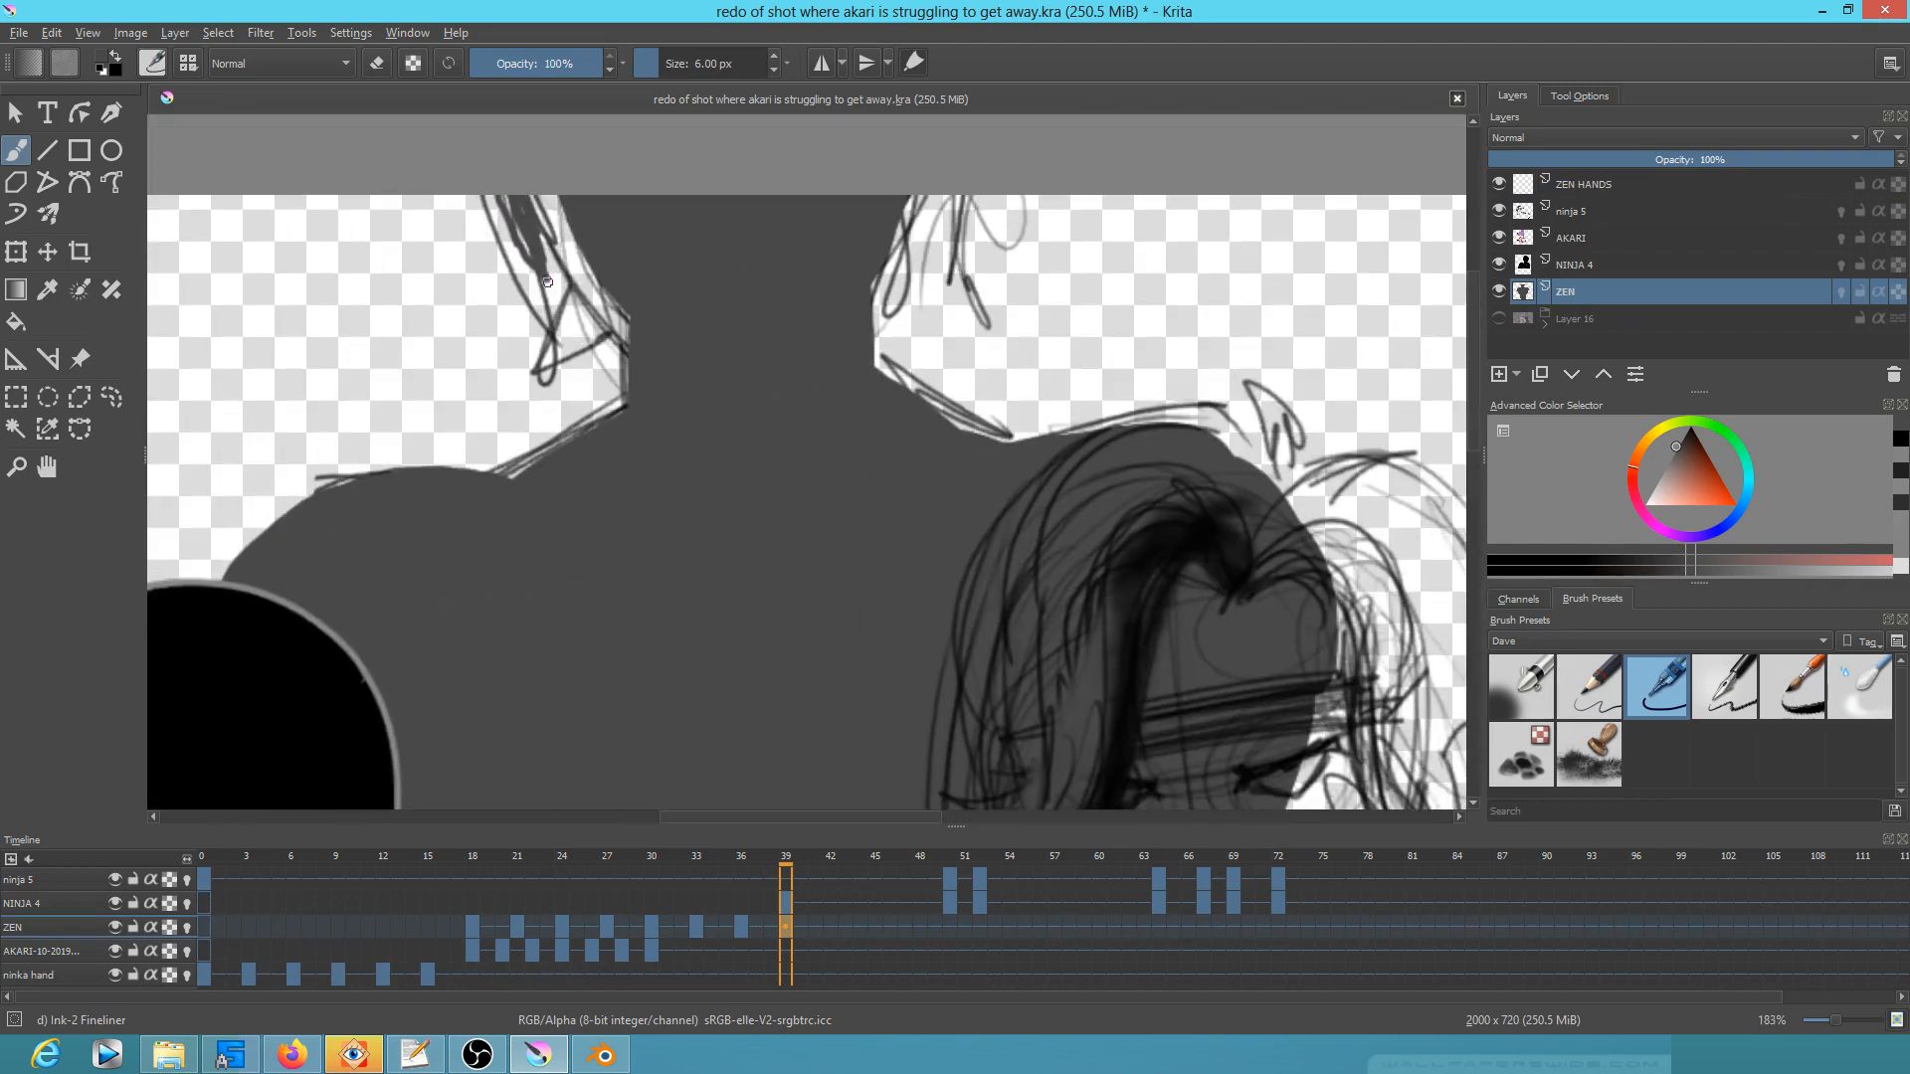
{"action": "mouse_move", "coordinate": [568, 340]}
{"action": "left_mouse_down"}
{"action": "mouse_move", "coordinate": [623, 309]}
{"action": "mouse_move", "coordinate": [587, 332]}
{"action": "mouse_move", "coordinate": [611, 284]}
{"action": "mouse_move", "coordinate": [591, 288]}
{"action": "mouse_move", "coordinate": [562, 326]}
{"action": "mouse_move", "coordinate": [565, 267]}
{"action": "left_mouse_up"}
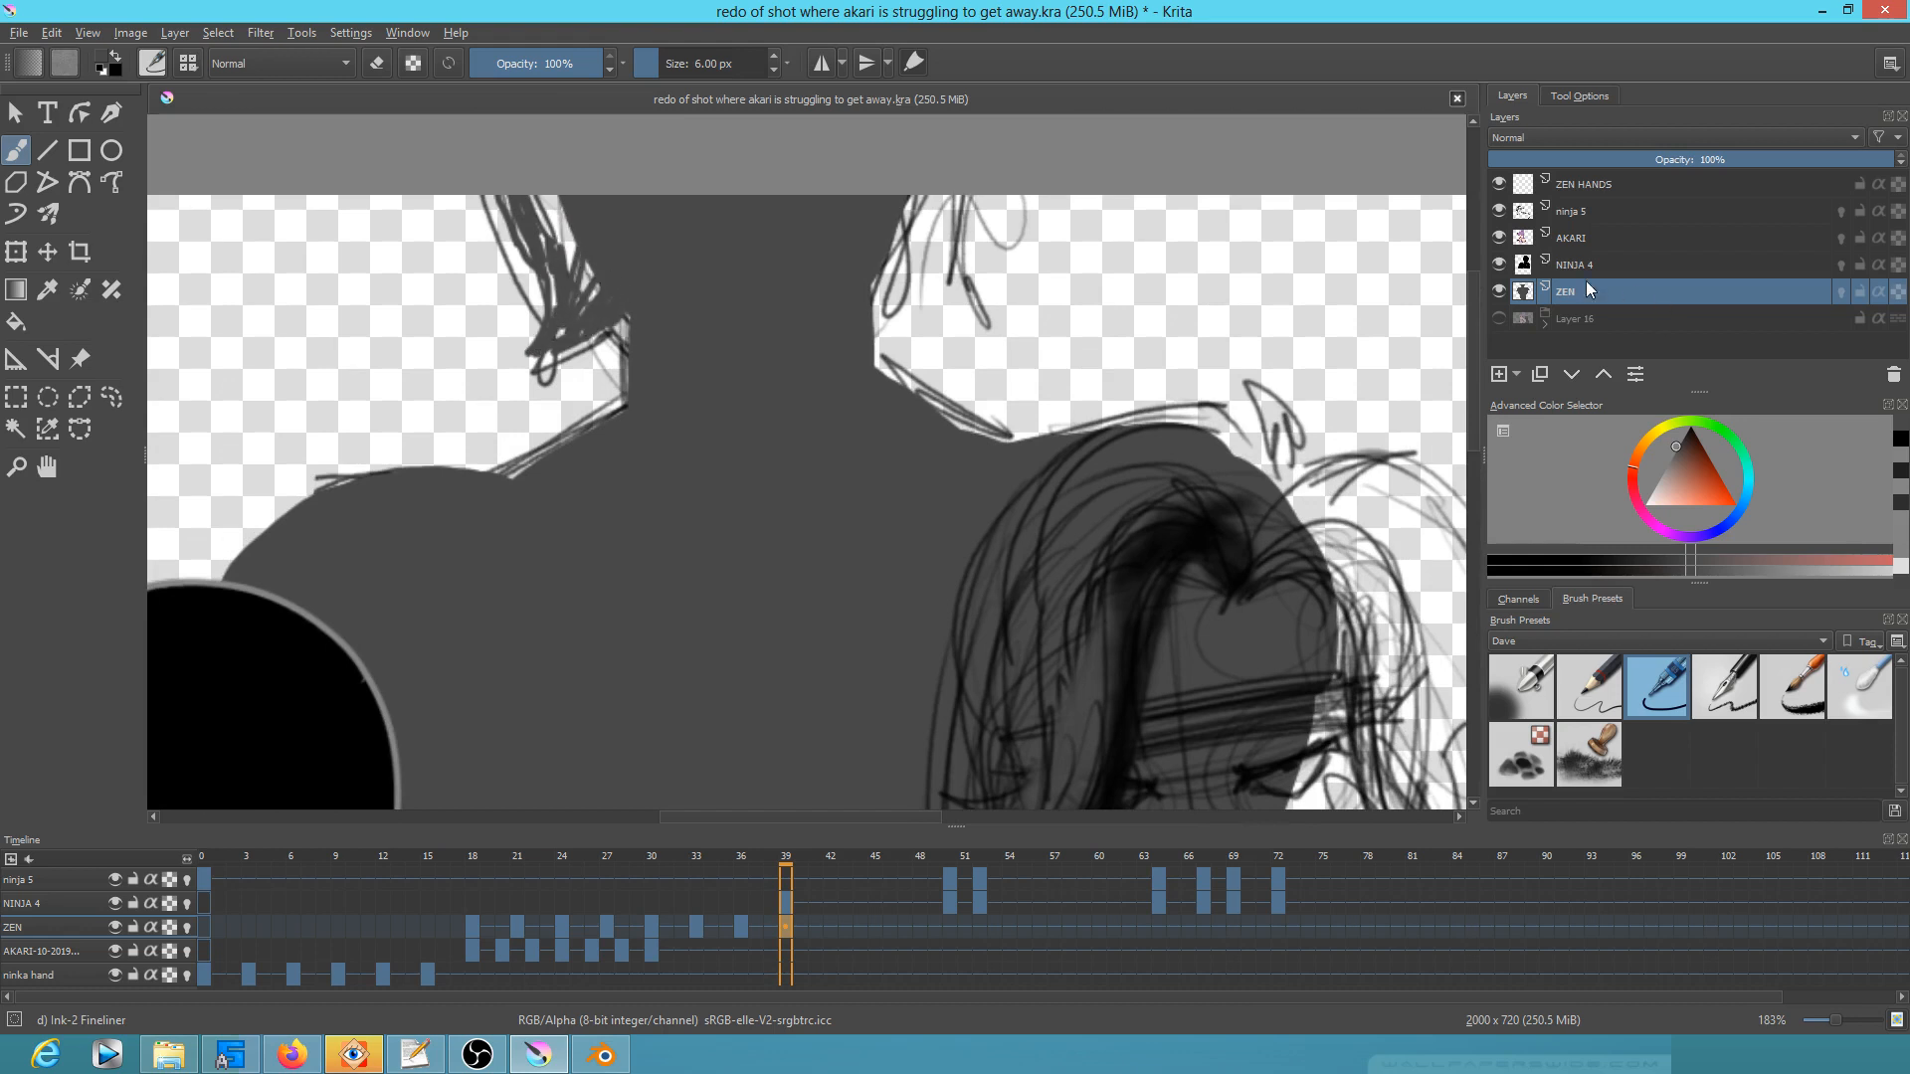
{"action": "left_click", "coordinate": [1501, 291]}
{"action": "left_click", "coordinate": [1502, 290]}
{"action": "left_click_drag", "start_coordinate": [1197, 606], "coordinate": [1257, 554]}
{"action": "left_click_drag", "start_coordinate": [717, 535], "coordinate": [802, 645]}
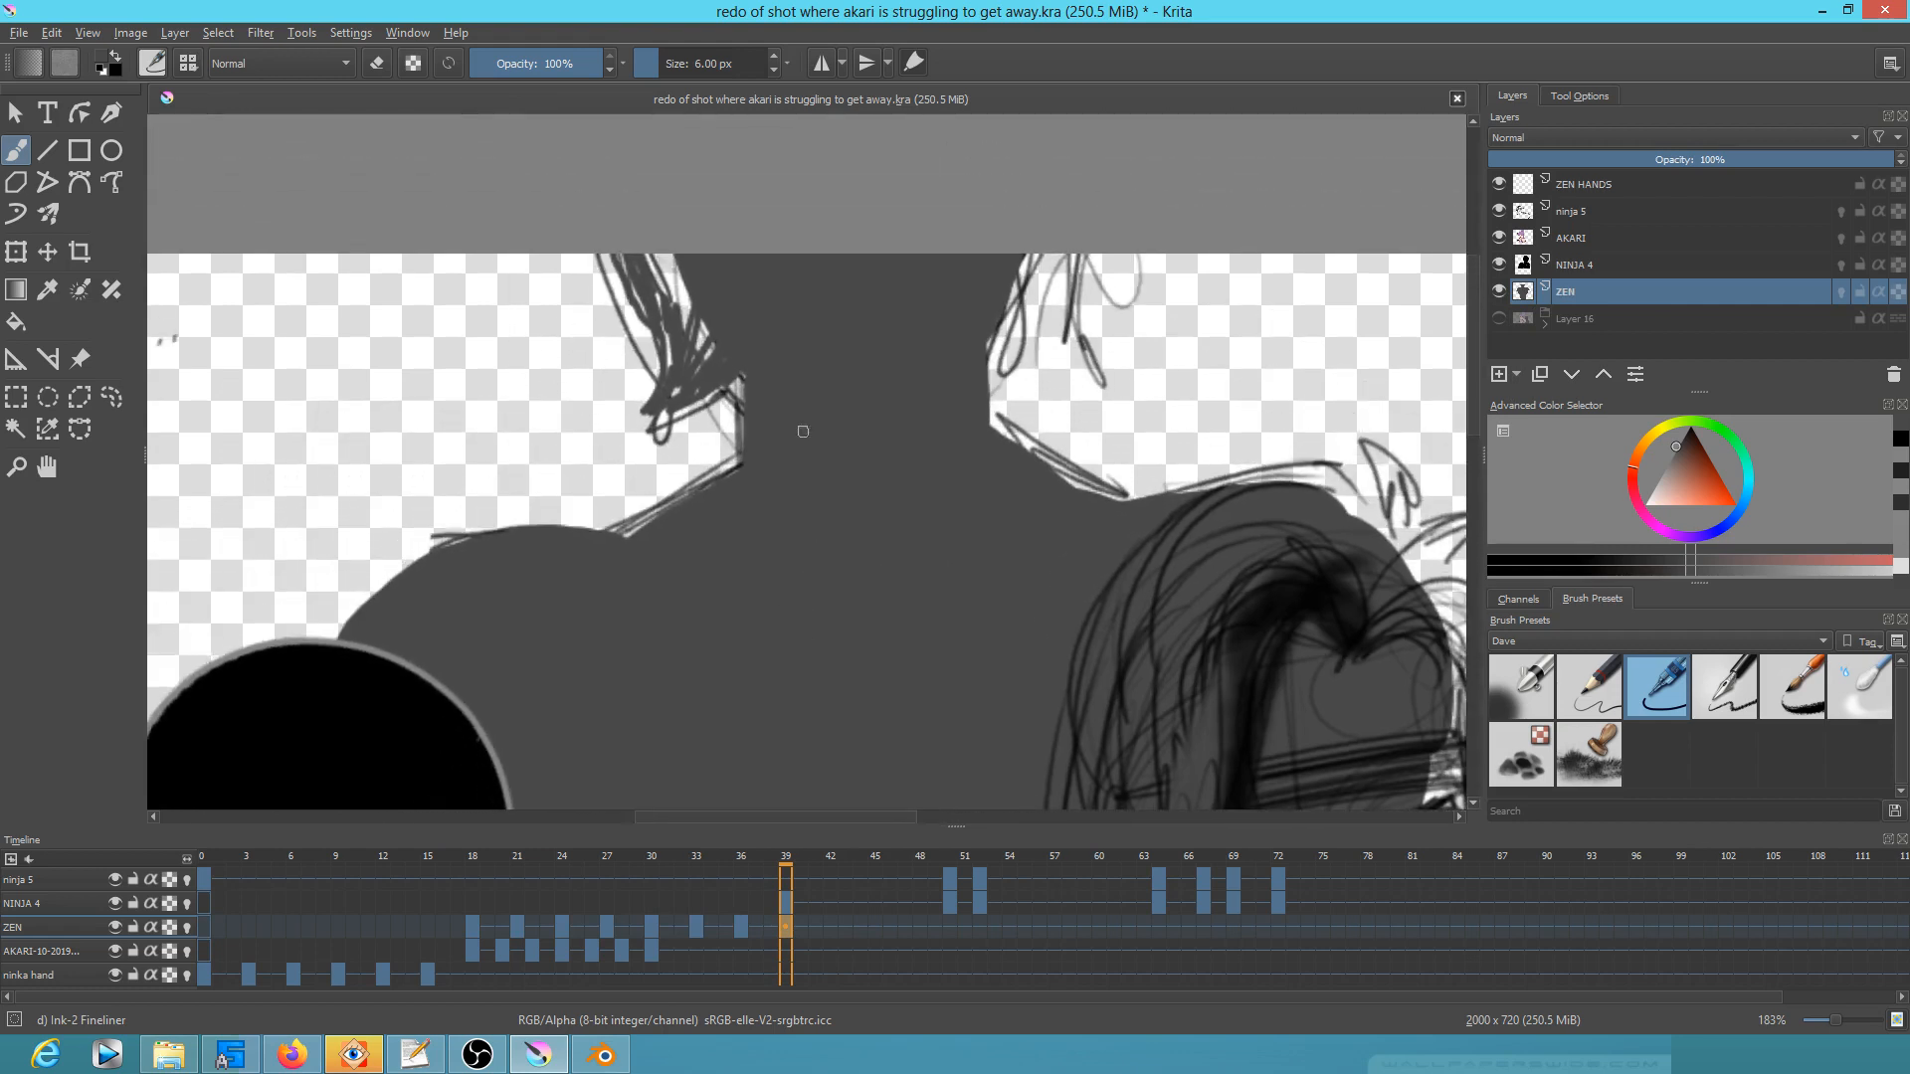
{"action": "mouse_move", "coordinate": [687, 396]}
{"action": "left_mouse_down"}
{"action": "mouse_move", "coordinate": [743, 368]}
{"action": "mouse_move", "coordinate": [651, 426]}
{"action": "mouse_move", "coordinate": [708, 403]}
{"action": "mouse_move", "coordinate": [635, 423]}
{"action": "mouse_move", "coordinate": [721, 343]}
{"action": "mouse_move", "coordinate": [707, 357]}
{"action": "mouse_move", "coordinate": [663, 315]}
{"action": "left_mouse_up"}
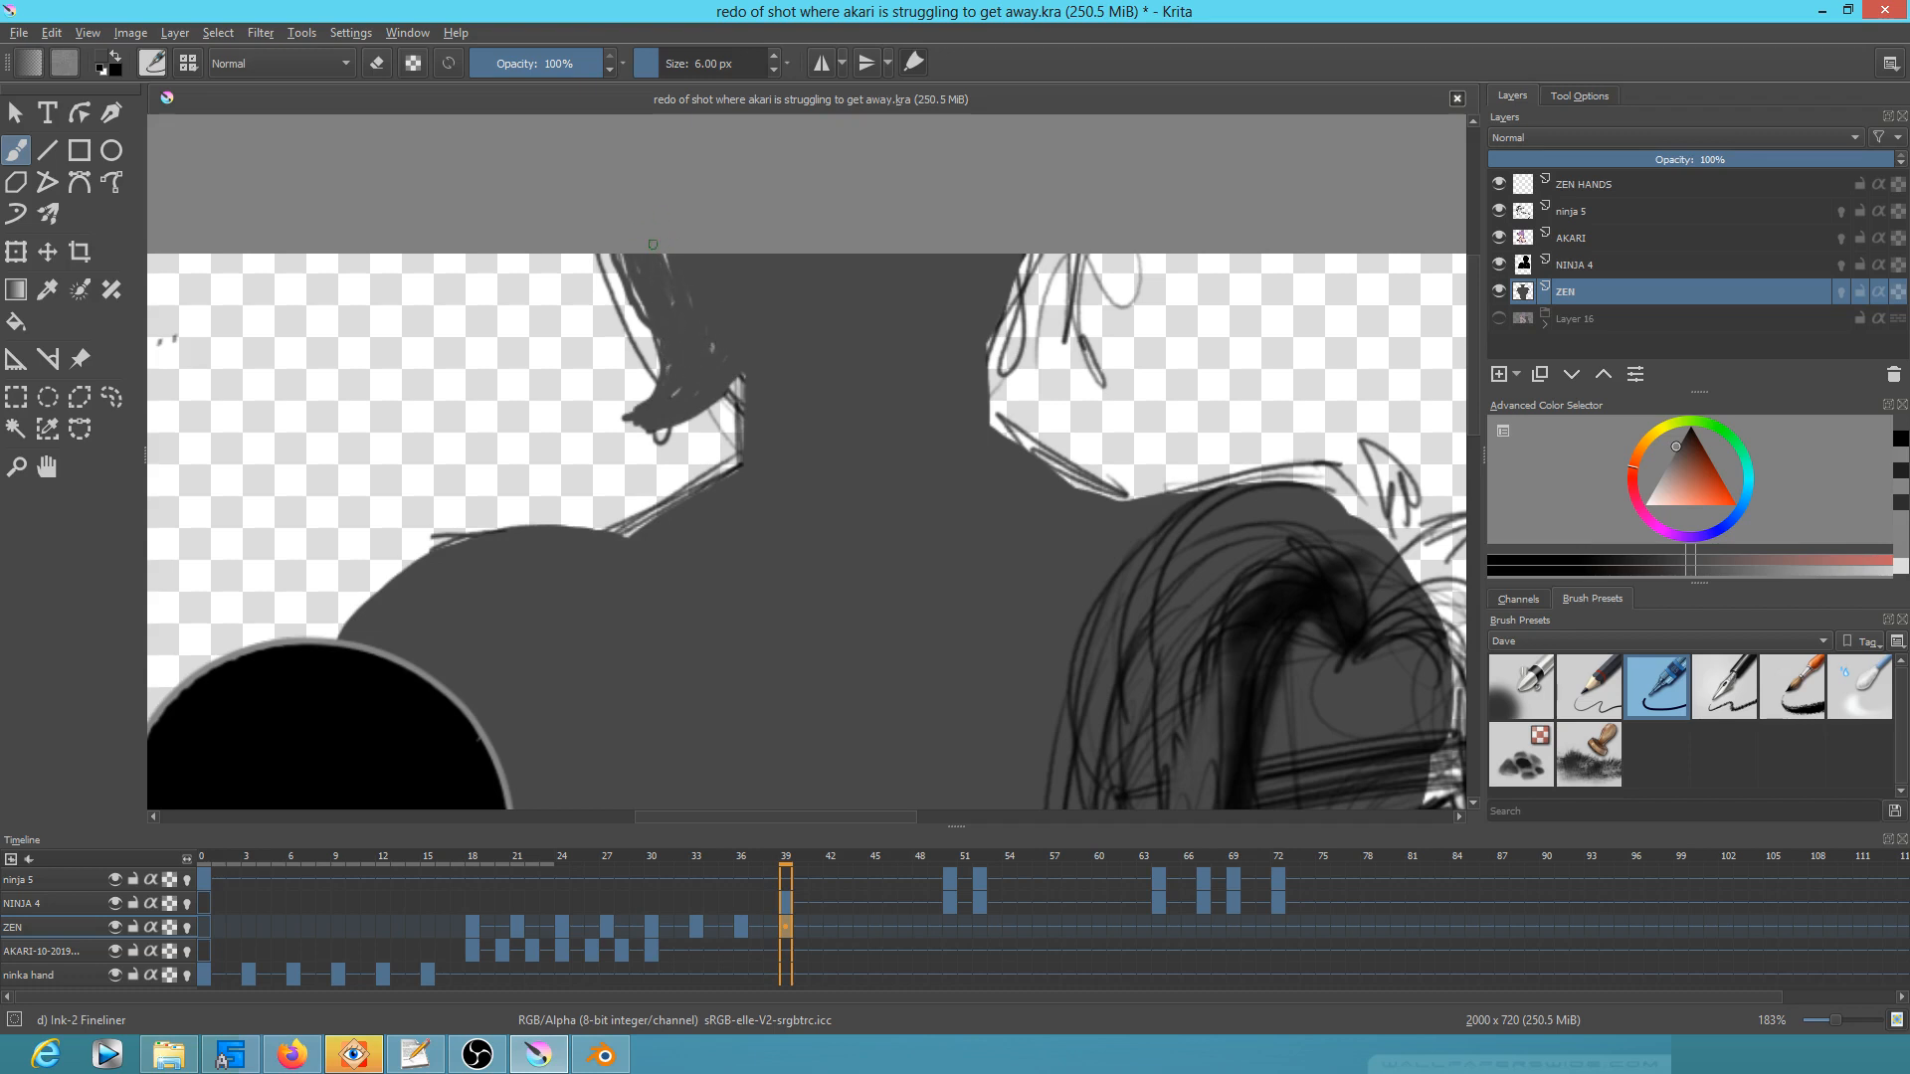
{"action": "mouse_move", "coordinate": [741, 359]}
{"action": "left_mouse_down"}
{"action": "mouse_move", "coordinate": [734, 437]}
{"action": "mouse_move", "coordinate": [671, 407]}
{"action": "left_mouse_up"}
{"action": "mouse_move", "coordinate": [692, 284]}
{"action": "left_mouse_down"}
{"action": "mouse_move", "coordinate": [605, 314]}
{"action": "mouse_move", "coordinate": [608, 213]}
{"action": "mouse_move", "coordinate": [651, 363]}
{"action": "mouse_move", "coordinate": [628, 416]}
{"action": "mouse_move", "coordinate": [692, 434]}
{"action": "left_mouse_up"}
Step: Shape the pointed hair tufts right of Zen's neck at frame 39 and erase sketch lines along his neckline
{"action": "key", "text": "e"}
{"action": "mouse_move", "coordinate": [1082, 220]}
{"action": "left_mouse_down"}
{"action": "mouse_move", "coordinate": [1122, 215]}
{"action": "mouse_move", "coordinate": [1094, 210]}
{"action": "mouse_move", "coordinate": [1094, 388]}
{"action": "mouse_move", "coordinate": [1113, 341]}
{"action": "mouse_move", "coordinate": [1052, 258]}
{"action": "mouse_move", "coordinate": [1012, 392]}
{"action": "mouse_move", "coordinate": [1027, 318]}
{"action": "mouse_move", "coordinate": [983, 288]}
{"action": "mouse_move", "coordinate": [1023, 254]}
{"action": "mouse_move", "coordinate": [1043, 396]}
{"action": "left_mouse_up"}
{"action": "key", "text": "e"}
{"action": "mouse_move", "coordinate": [1019, 292]}
{"action": "left_mouse_down"}
{"action": "mouse_move", "coordinate": [1028, 407]}
{"action": "mouse_move", "coordinate": [998, 398]}
{"action": "left_mouse_up"}
{"action": "mouse_move", "coordinate": [1010, 320]}
{"action": "left_mouse_down"}
{"action": "mouse_move", "coordinate": [1039, 428]}
{"action": "mouse_move", "coordinate": [1009, 421]}
{"action": "mouse_move", "coordinate": [1112, 487]}
{"action": "mouse_move", "coordinate": [998, 419]}
{"action": "left_mouse_up"}
{"action": "key", "text": "e"}
{"action": "mouse_move", "coordinate": [612, 525]}
{"action": "left_mouse_down"}
{"action": "mouse_move", "coordinate": [713, 464]}
{"action": "mouse_move", "coordinate": [633, 520]}
{"action": "left_mouse_up"}
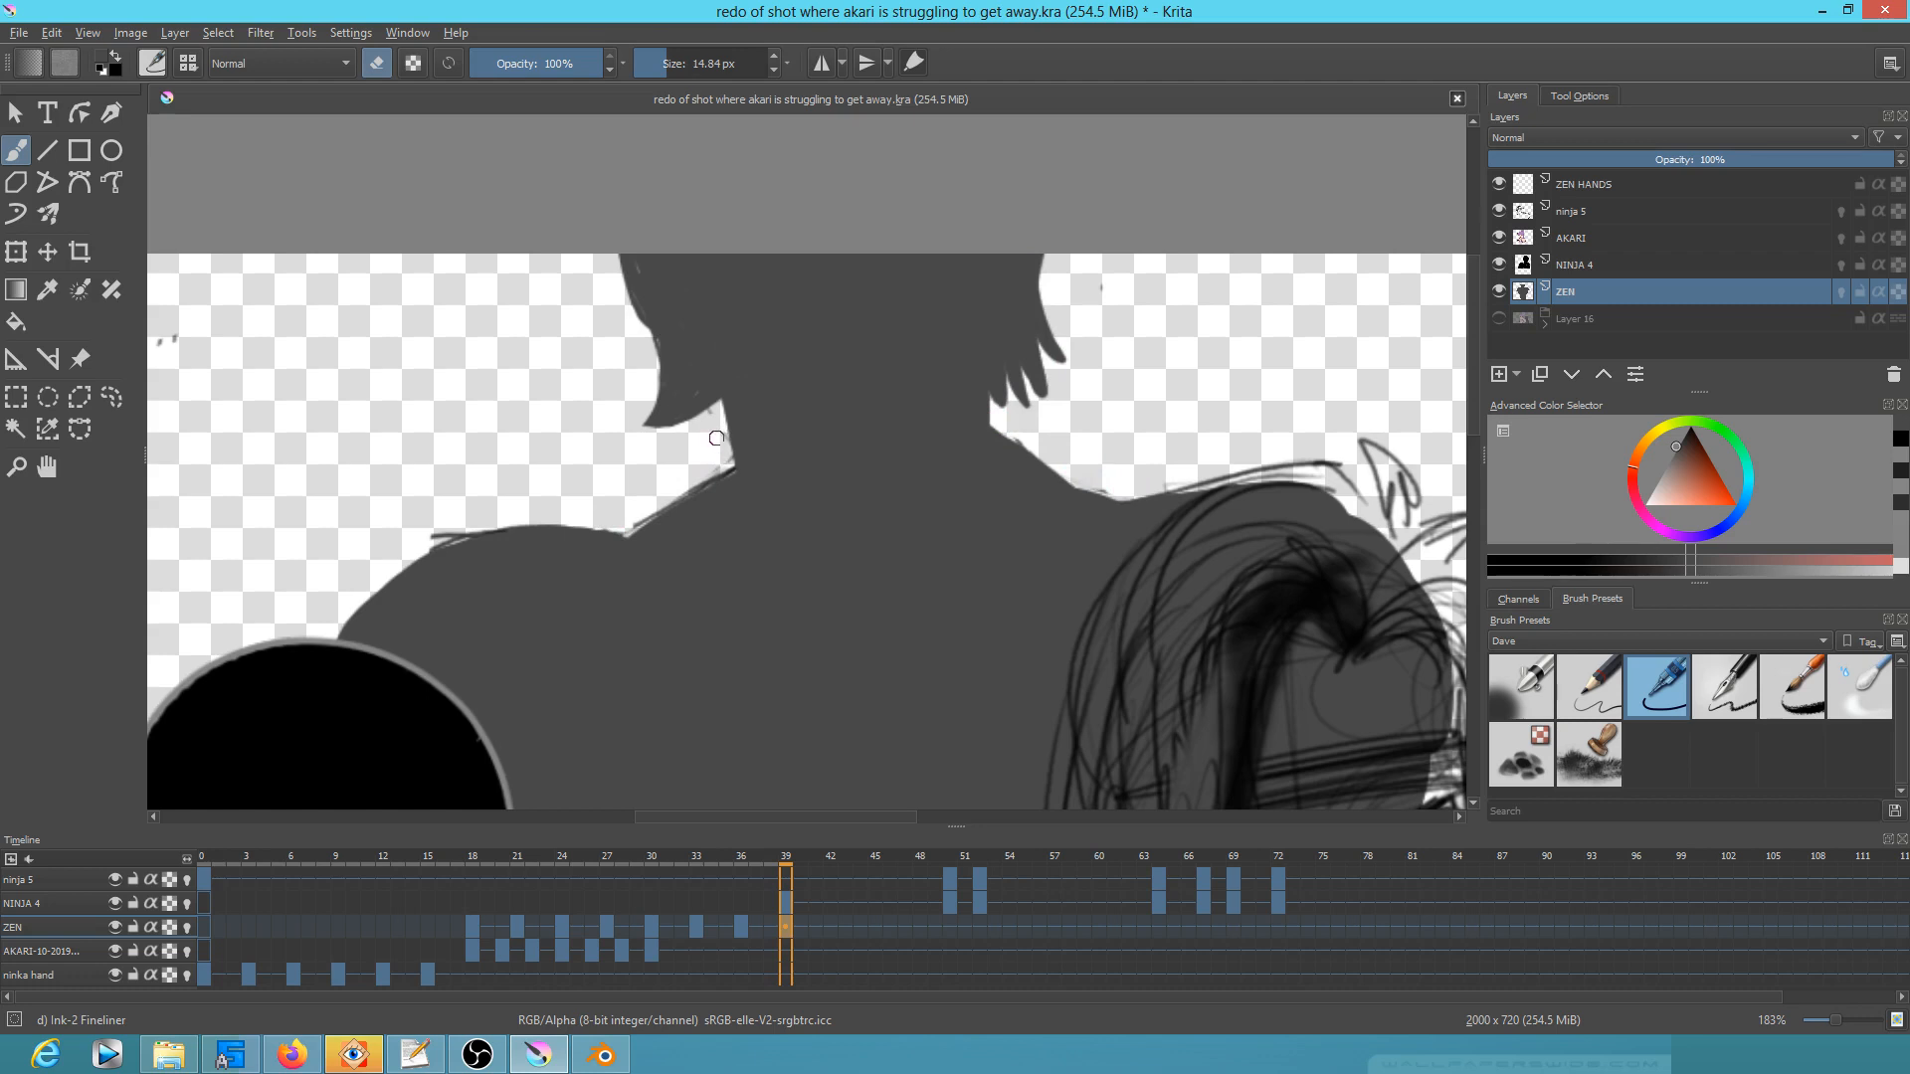
Step: Hide the ninja 5, NINJA 4 and AKARI layers
{"action": "left_click_drag", "start_coordinate": [1232, 557], "coordinate": [904, 483]}
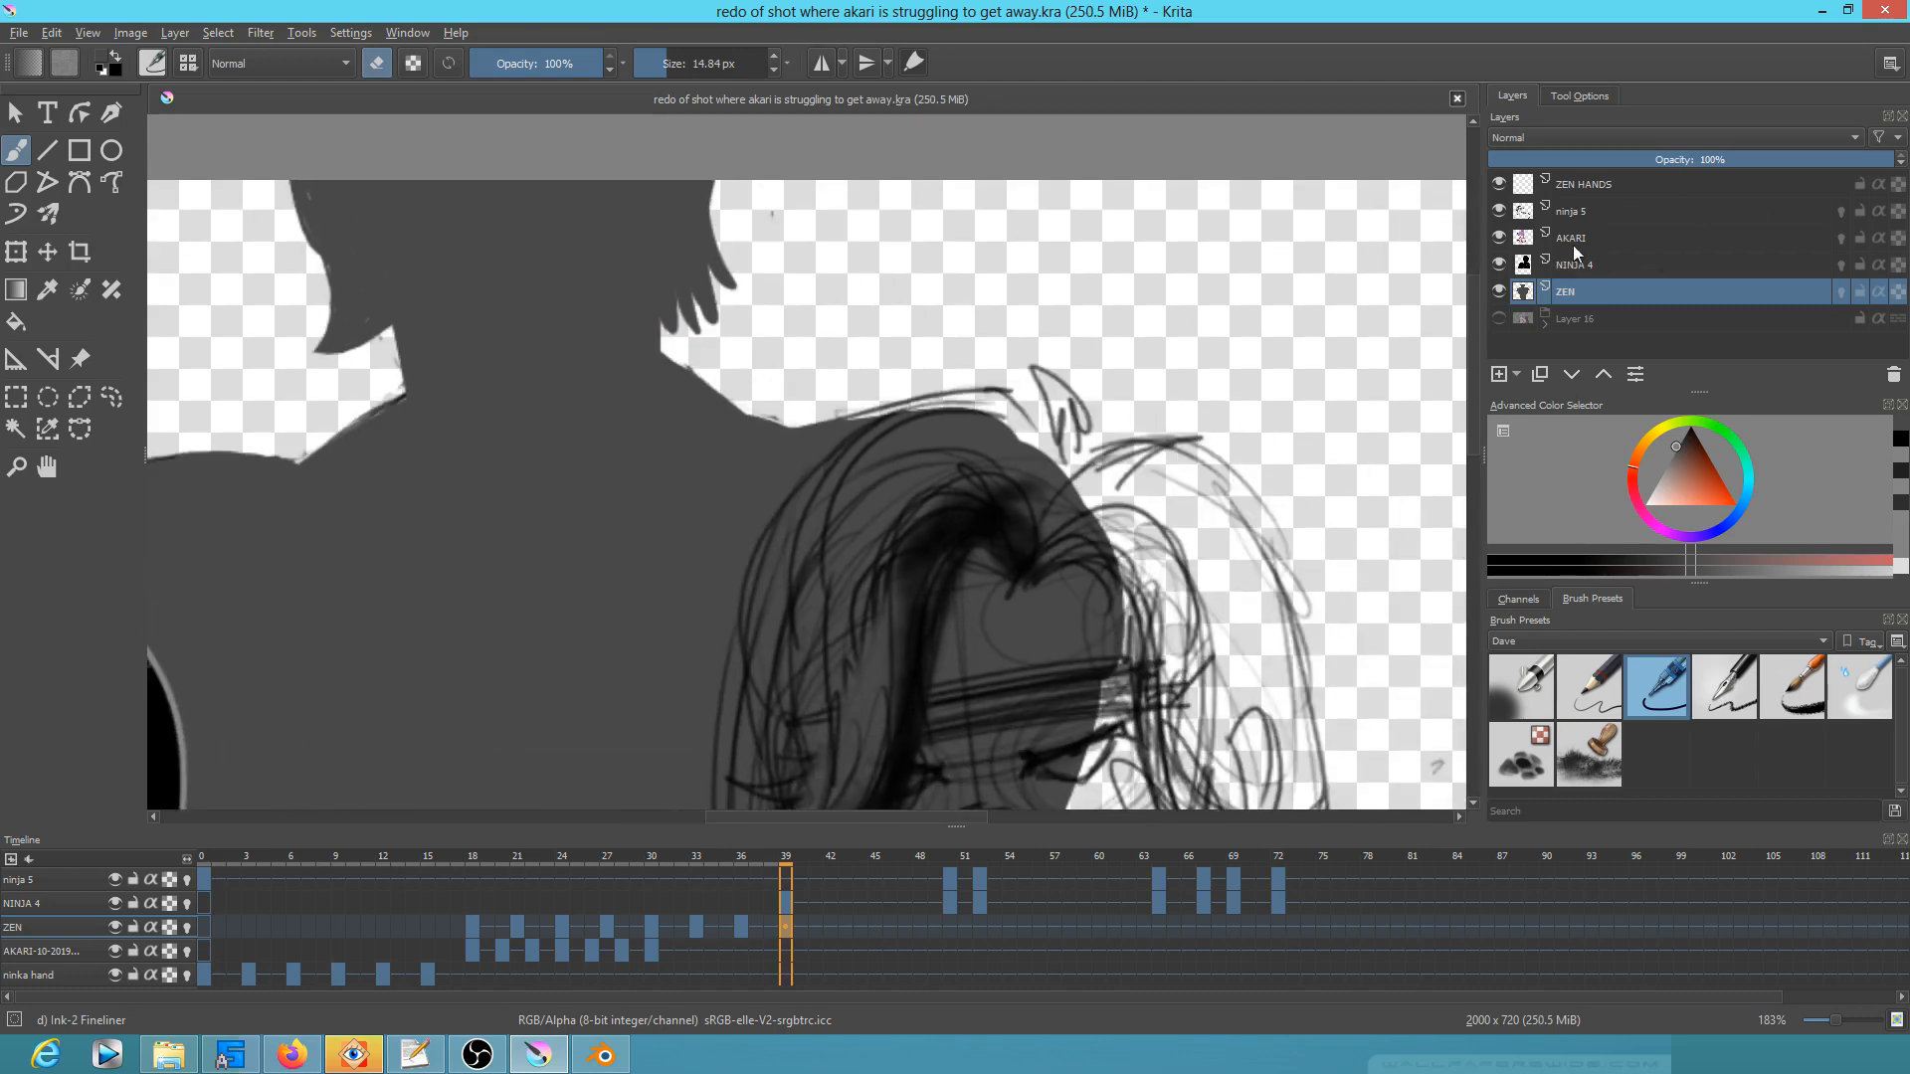
{"action": "left_click", "coordinate": [1500, 211]}
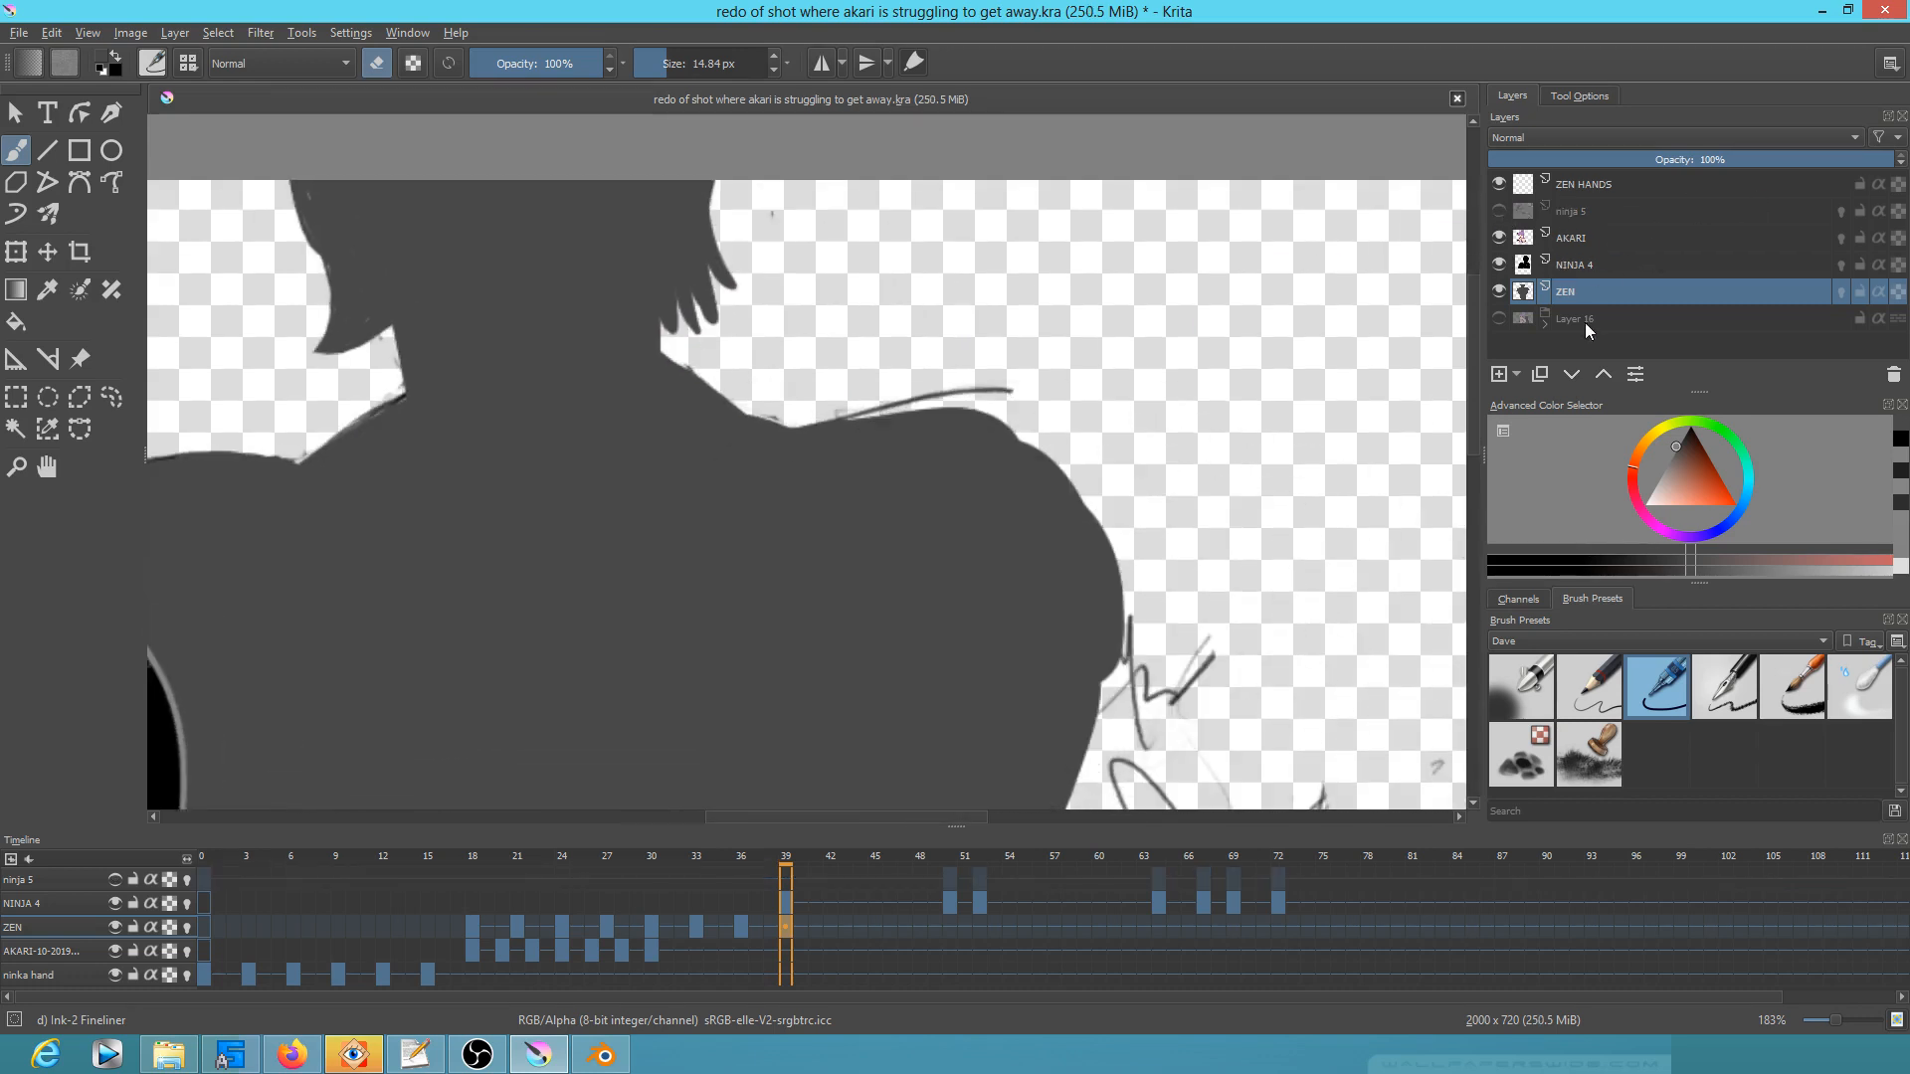
{"action": "left_click", "coordinate": [1499, 265]}
{"action": "left_click", "coordinate": [1501, 235]}
Step: Erase the stray sketch lines around Zen's shoulders, arms and torso at frame 39
{"action": "left_click_drag", "start_coordinate": [955, 554], "coordinate": [1144, 550]}
{"action": "mouse_move", "coordinate": [1216, 392]}
{"action": "left_mouse_down"}
{"action": "mouse_move", "coordinate": [1126, 386]}
{"action": "mouse_move", "coordinate": [1022, 410]}
{"action": "left_mouse_up"}
{"action": "left_click_drag", "start_coordinate": [1309, 511], "coordinate": [1228, 236]}
{"action": "mouse_move", "coordinate": [1296, 390]}
{"action": "left_mouse_down"}
{"action": "mouse_move", "coordinate": [1280, 412]}
{"action": "mouse_move", "coordinate": [1319, 368]}
{"action": "mouse_move", "coordinate": [1231, 423]}
{"action": "mouse_move", "coordinate": [1234, 353]}
{"action": "left_mouse_up"}
{"action": "left_click_drag", "start_coordinate": [1371, 524], "coordinate": [1078, 554]}
{"action": "mouse_move", "coordinate": [1236, 575]}
{"action": "left_mouse_down"}
{"action": "mouse_move", "coordinate": [1146, 605]}
{"action": "mouse_move", "coordinate": [1020, 695]}
{"action": "left_mouse_up"}
{"action": "mouse_move", "coordinate": [1225, 510]}
{"action": "left_mouse_down"}
{"action": "mouse_move", "coordinate": [1177, 569]}
{"action": "mouse_move", "coordinate": [960, 696]}
{"action": "mouse_move", "coordinate": [944, 665]}
{"action": "mouse_move", "coordinate": [986, 537]}
{"action": "mouse_move", "coordinate": [969, 481]}
{"action": "mouse_move", "coordinate": [924, 514]}
{"action": "mouse_move", "coordinate": [954, 644]}
{"action": "mouse_move", "coordinate": [992, 519]}
{"action": "mouse_move", "coordinate": [1011, 538]}
{"action": "mouse_move", "coordinate": [1015, 585]}
{"action": "mouse_move", "coordinate": [926, 594]}
{"action": "mouse_move", "coordinate": [924, 453]}
{"action": "left_mouse_up"}
{"action": "left_click_drag", "start_coordinate": [1071, 547], "coordinate": [1211, 327]}
{"action": "mouse_move", "coordinate": [940, 562]}
{"action": "left_mouse_down"}
{"action": "mouse_move", "coordinate": [876, 646]}
{"action": "mouse_move", "coordinate": [902, 648]}
{"action": "left_mouse_up"}
{"action": "left_click_drag", "start_coordinate": [1074, 599], "coordinate": [1424, 538]}
{"action": "mouse_move", "coordinate": [501, 607]}
{"action": "left_mouse_down"}
{"action": "mouse_move", "coordinate": [457, 551]}
{"action": "mouse_move", "coordinate": [521, 596]}
{"action": "mouse_move", "coordinate": [456, 537]}
{"action": "left_mouse_up"}
{"action": "left_click_drag", "start_coordinate": [370, 440], "coordinate": [541, 576]}
{"action": "mouse_move", "coordinate": [529, 414]}
{"action": "left_mouse_down"}
{"action": "mouse_move", "coordinate": [433, 461]}
{"action": "mouse_move", "coordinate": [488, 417]}
{"action": "mouse_move", "coordinate": [528, 438]}
{"action": "mouse_move", "coordinate": [408, 299]}
{"action": "mouse_move", "coordinate": [451, 405]}
{"action": "mouse_move", "coordinate": [460, 179]}
{"action": "mouse_move", "coordinate": [397, 375]}
{"action": "mouse_move", "coordinate": [388, 255]}
{"action": "left_mouse_up"}
{"action": "mouse_move", "coordinate": [248, 430]}
{"action": "left_mouse_down"}
{"action": "mouse_move", "coordinate": [211, 359]}
{"action": "mouse_move", "coordinate": [183, 405]}
{"action": "left_mouse_up"}
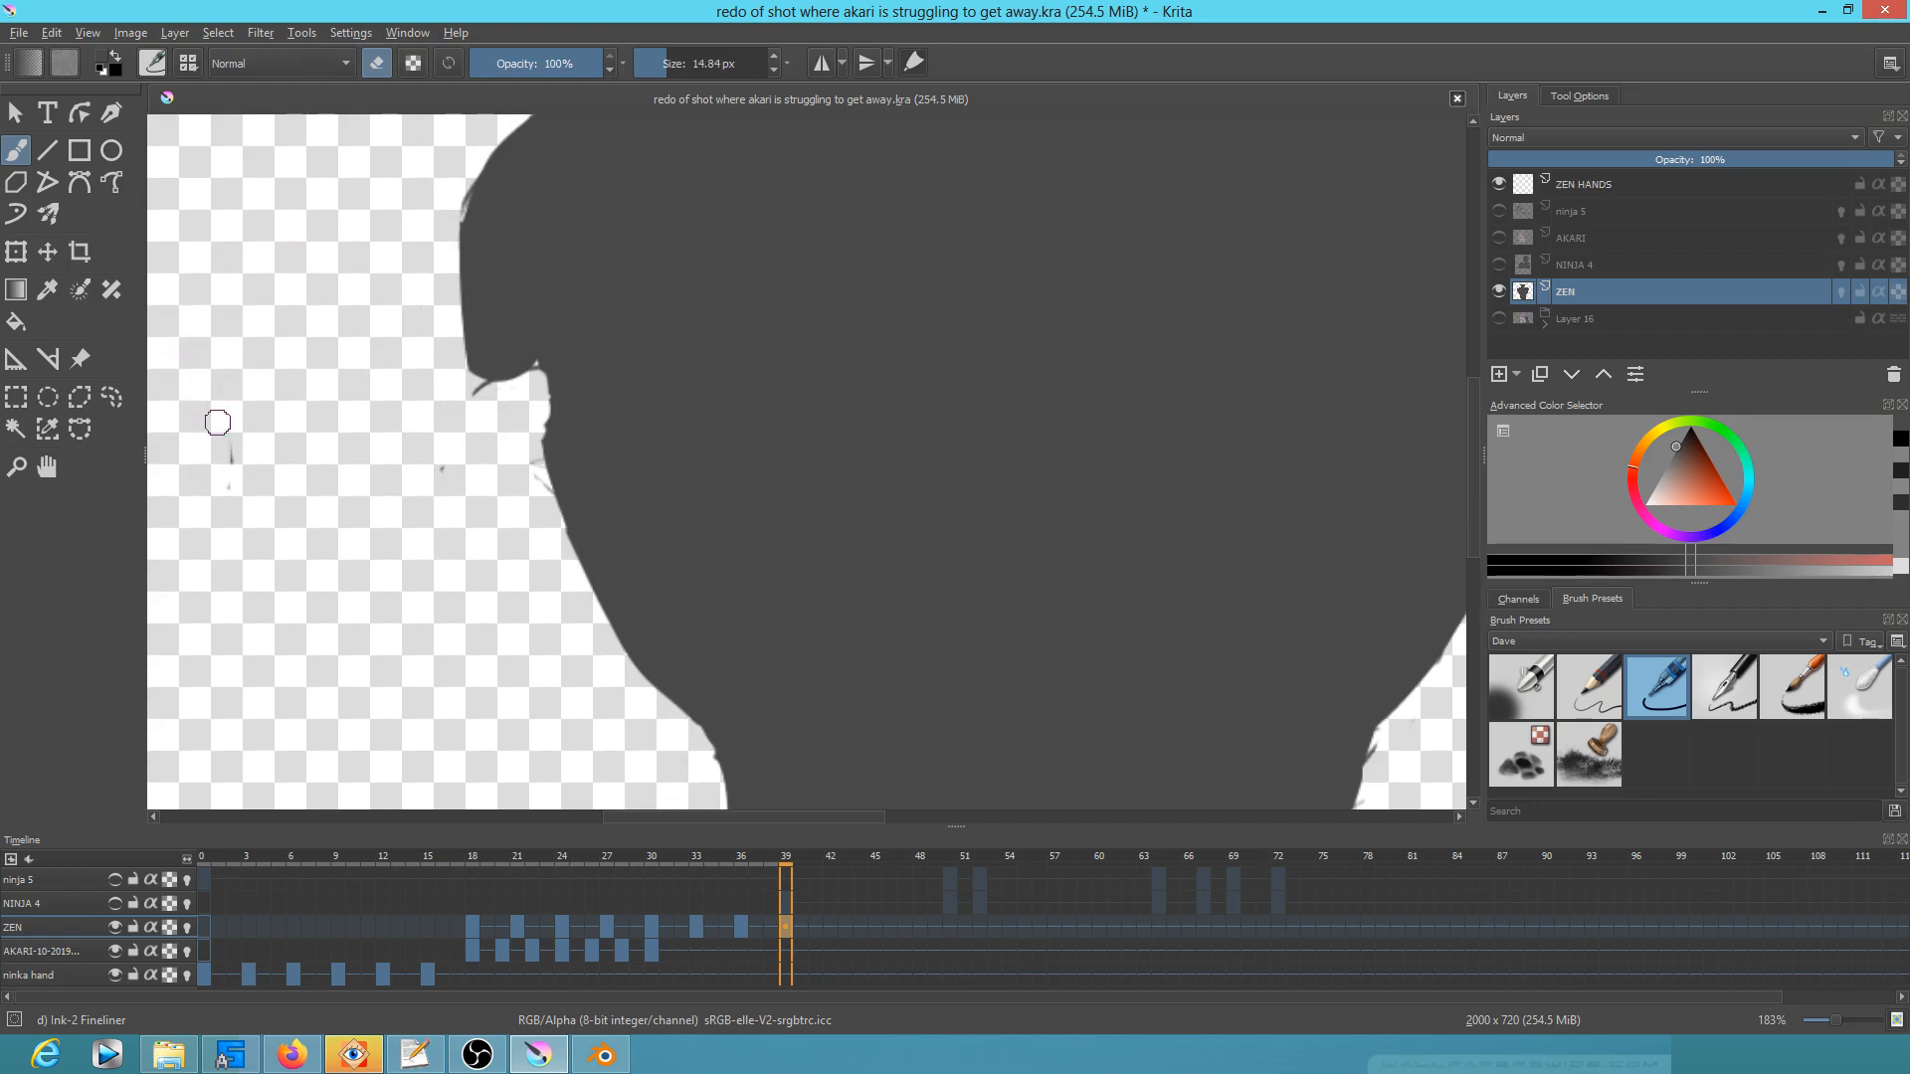
Step: At frame 36, erase the sketch lines around Zen's raised left-side hand and fill out its lower edge in dark grey
{"action": "key", "text": "Left"}
{"action": "key", "text": "Left"}
{"action": "key", "text": "Left"}
{"action": "left_click_drag", "start_coordinate": [1019, 457], "coordinate": [1095, 733]}
{"action": "left_click_drag", "start_coordinate": [802, 486], "coordinate": [880, 552]}
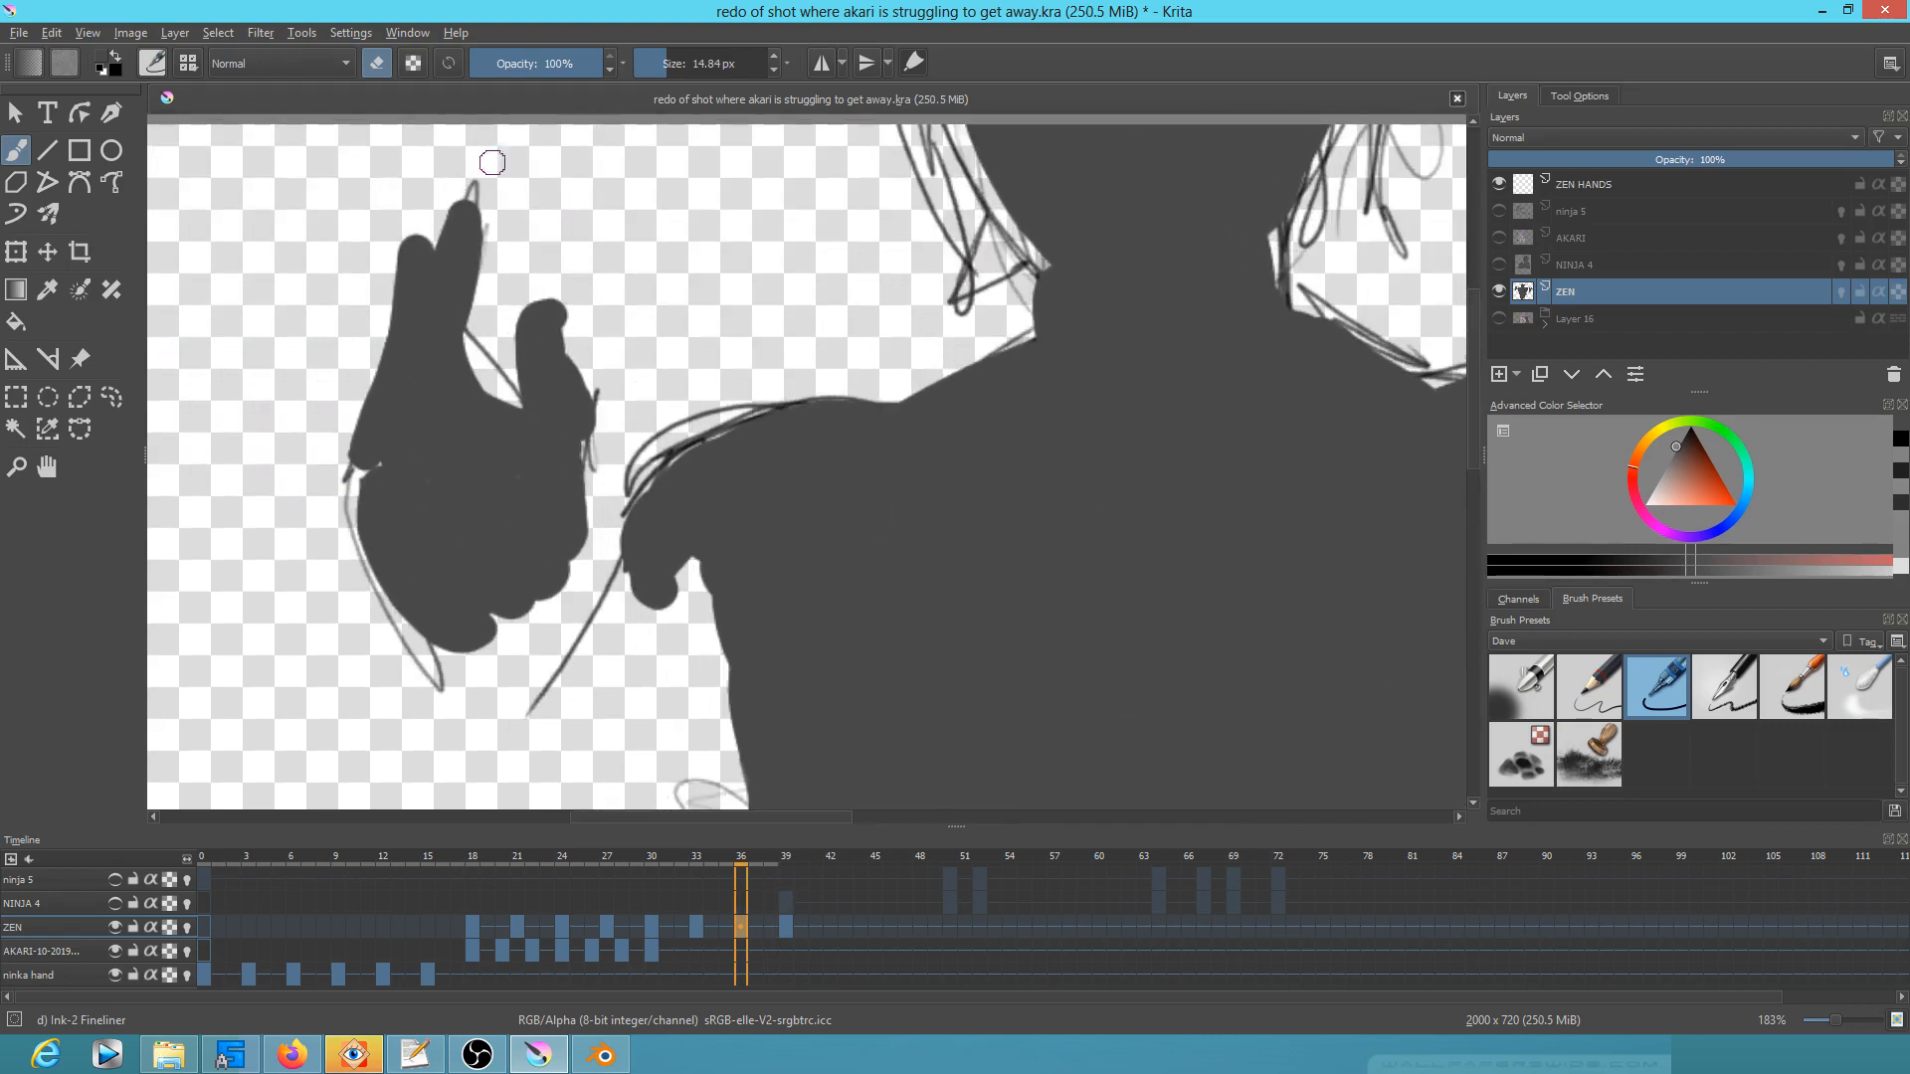
{"action": "mouse_move", "coordinate": [473, 340]}
{"action": "left_mouse_down"}
{"action": "mouse_move", "coordinate": [511, 395]}
{"action": "mouse_move", "coordinate": [481, 313]}
{"action": "left_mouse_up"}
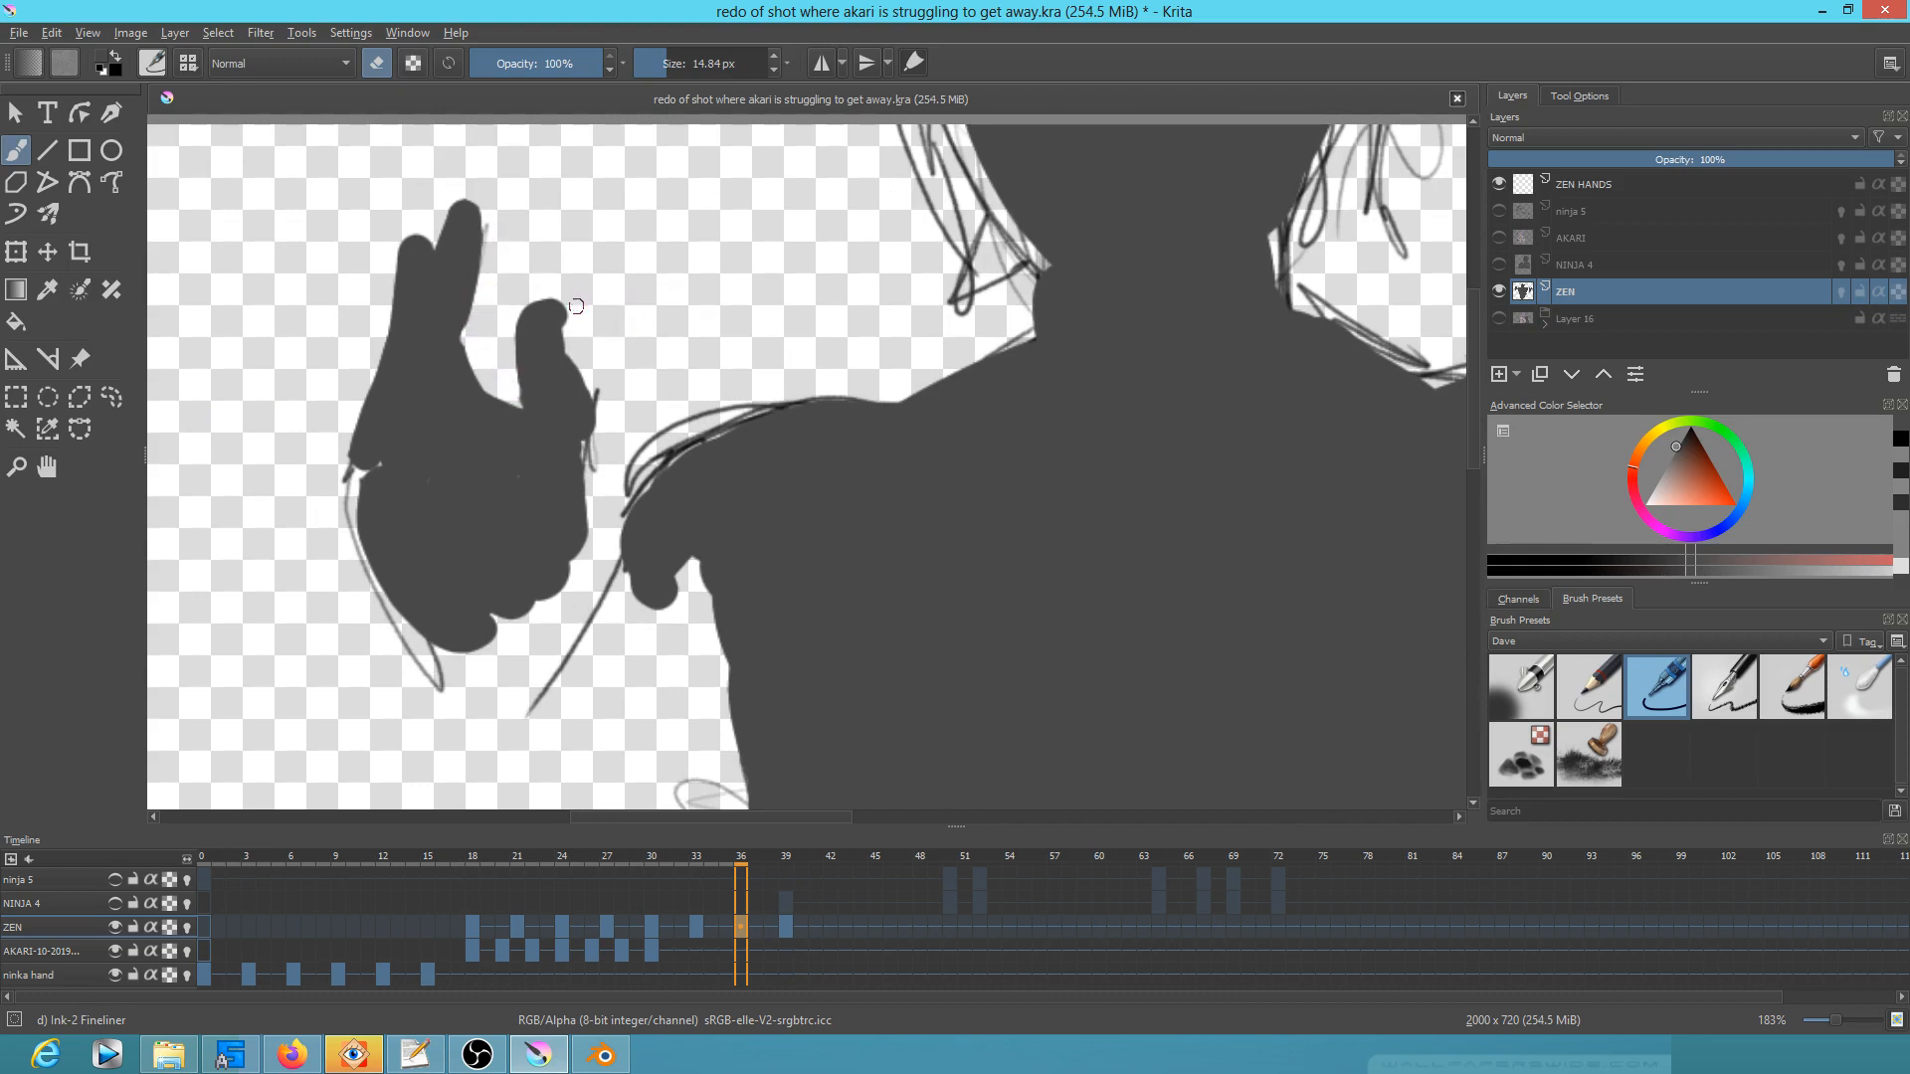
{"action": "mouse_move", "coordinate": [588, 365]}
{"action": "left_mouse_down"}
{"action": "mouse_move", "coordinate": [594, 442]}
{"action": "mouse_move", "coordinate": [591, 384]}
{"action": "left_mouse_up"}
{"action": "mouse_move", "coordinate": [349, 495]}
{"action": "left_mouse_down"}
{"action": "mouse_move", "coordinate": [351, 440]}
{"action": "mouse_move", "coordinate": [393, 649]}
{"action": "left_mouse_up"}
{"action": "key", "text": "e"}
{"action": "mouse_move", "coordinate": [400, 601]}
{"action": "left_mouse_down"}
{"action": "mouse_move", "coordinate": [481, 682]}
{"action": "mouse_move", "coordinate": [500, 614]}
{"action": "mouse_move", "coordinate": [478, 650]}
{"action": "mouse_move", "coordinate": [363, 570]}
{"action": "mouse_move", "coordinate": [420, 686]}
{"action": "mouse_move", "coordinate": [530, 717]}
{"action": "mouse_move", "coordinate": [588, 614]}
{"action": "left_mouse_up"}
Step: Clean up the left-side shoulder line at frame 36 and paint Zen's hair dark grey on both sides of his neck
{"action": "key", "text": "e"}
{"action": "mouse_move", "coordinate": [609, 549]}
{"action": "left_mouse_down"}
{"action": "mouse_move", "coordinate": [676, 447]}
{"action": "mouse_move", "coordinate": [778, 396]}
{"action": "mouse_move", "coordinate": [676, 426]}
{"action": "mouse_move", "coordinate": [753, 373]}
{"action": "left_mouse_up"}
{"action": "left_click_drag", "start_coordinate": [975, 389], "coordinate": [624, 666]}
{"action": "key", "text": "e"}
{"action": "mouse_move", "coordinate": [557, 373]}
{"action": "left_mouse_down"}
{"action": "mouse_move", "coordinate": [627, 529]}
{"action": "mouse_move", "coordinate": [611, 573]}
{"action": "mouse_move", "coordinate": [666, 535]}
{"action": "mouse_move", "coordinate": [612, 396]}
{"action": "mouse_move", "coordinate": [626, 438]}
{"action": "mouse_move", "coordinate": [567, 384]}
{"action": "mouse_move", "coordinate": [642, 530]}
{"action": "mouse_move", "coordinate": [689, 531]}
{"action": "mouse_move", "coordinate": [702, 558]}
{"action": "mouse_move", "coordinate": [639, 509]}
{"action": "left_mouse_up"}
{"action": "mouse_move", "coordinate": [1020, 402]}
{"action": "left_mouse_down"}
{"action": "mouse_move", "coordinate": [1053, 529]}
{"action": "mouse_move", "coordinate": [1005, 463]}
{"action": "mouse_move", "coordinate": [972, 476]}
{"action": "mouse_move", "coordinate": [972, 529]}
{"action": "mouse_move", "coordinate": [958, 451]}
{"action": "mouse_move", "coordinate": [956, 510]}
{"action": "mouse_move", "coordinate": [980, 484]}
{"action": "mouse_move", "coordinate": [927, 467]}
{"action": "mouse_move", "coordinate": [923, 501]}
{"action": "mouse_move", "coordinate": [965, 616]}
{"action": "mouse_move", "coordinate": [1009, 646]}
{"action": "left_mouse_up"}
{"action": "mouse_move", "coordinate": [950, 580]}
{"action": "left_mouse_down"}
{"action": "mouse_move", "coordinate": [1092, 661]}
{"action": "mouse_move", "coordinate": [1056, 659]}
{"action": "mouse_move", "coordinate": [1314, 638]}
{"action": "mouse_move", "coordinate": [1256, 621]}
{"action": "mouse_move", "coordinate": [1364, 697]}
{"action": "left_mouse_up"}
{"action": "mouse_move", "coordinate": [1040, 396]}
{"action": "left_mouse_down"}
{"action": "mouse_move", "coordinate": [1072, 456]}
{"action": "mouse_move", "coordinate": [1038, 420]}
{"action": "mouse_move", "coordinate": [1042, 380]}
{"action": "left_mouse_up"}
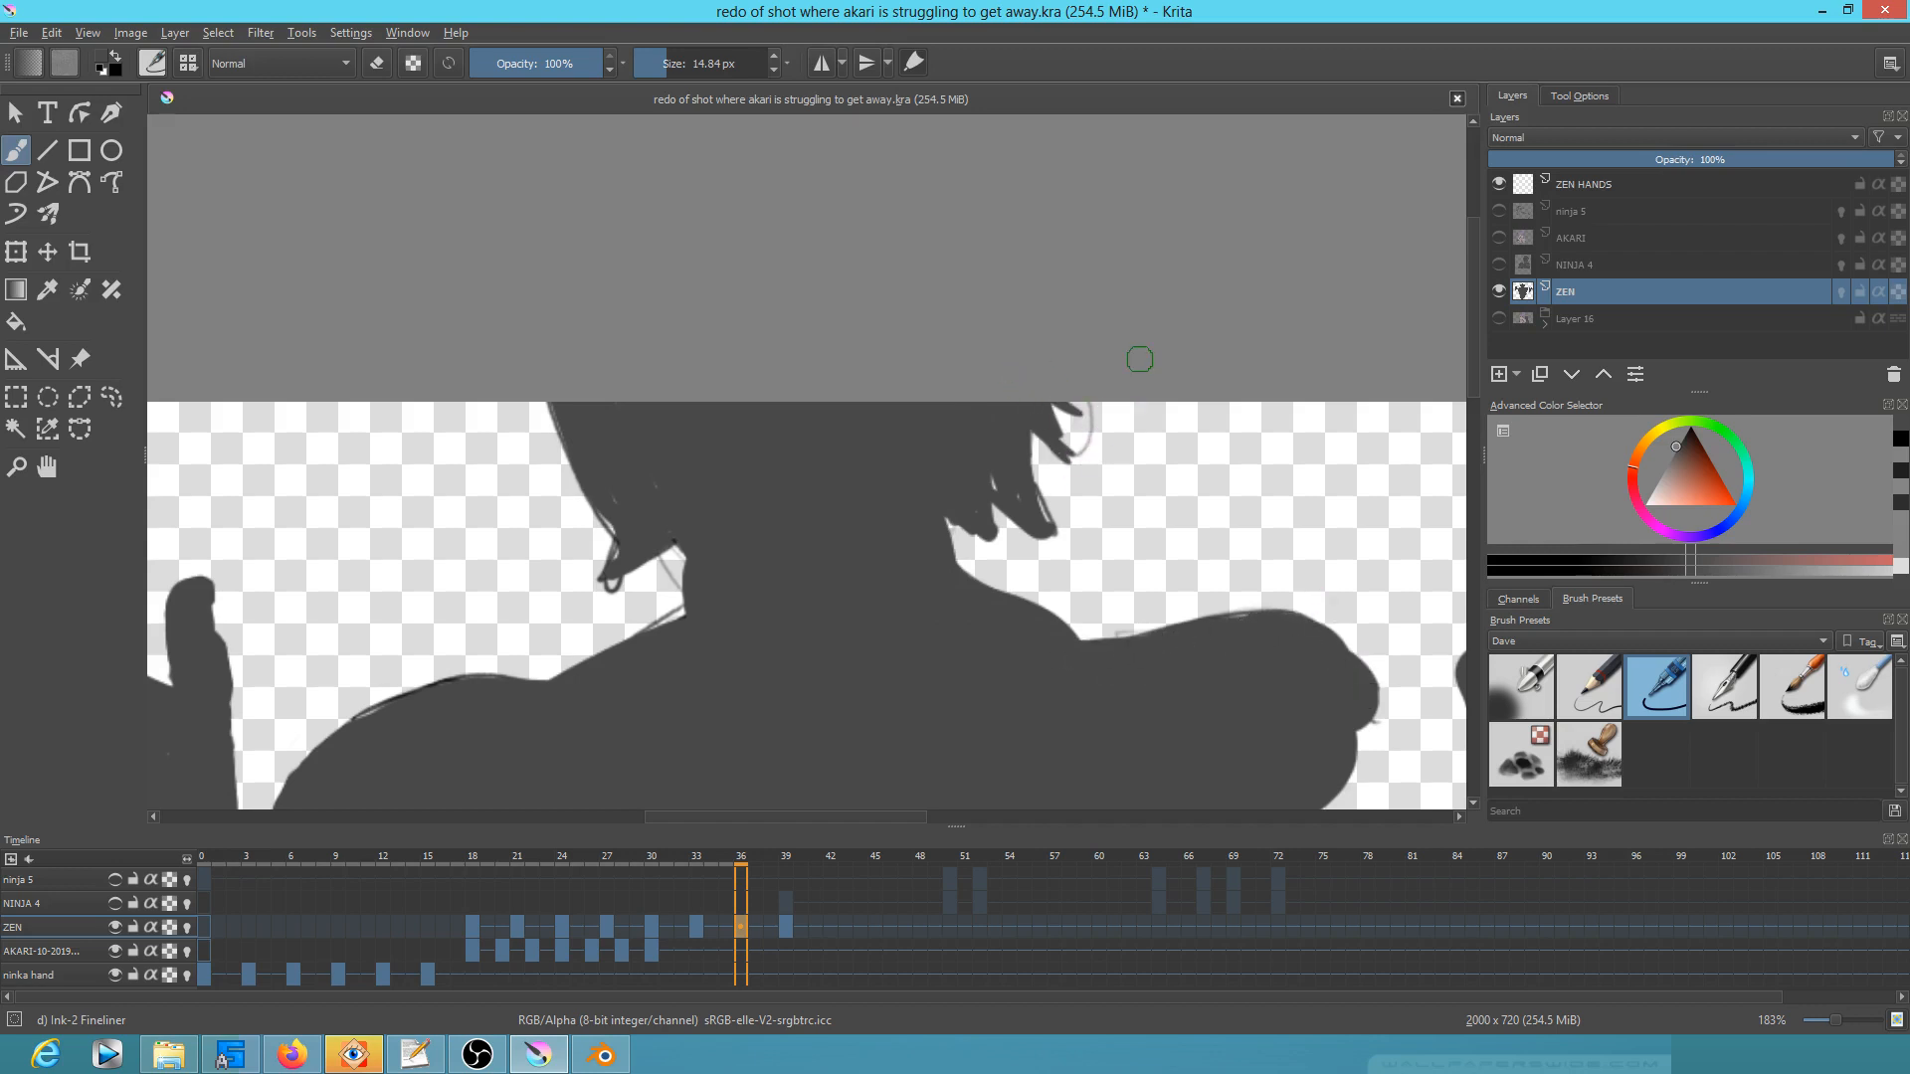
Step: Erase the rough outer edges of Zen's hair on both sides at frame 36
{"action": "key", "text": "e"}
{"action": "left_click_drag", "start_coordinate": [547, 380], "coordinate": [560, 455]}
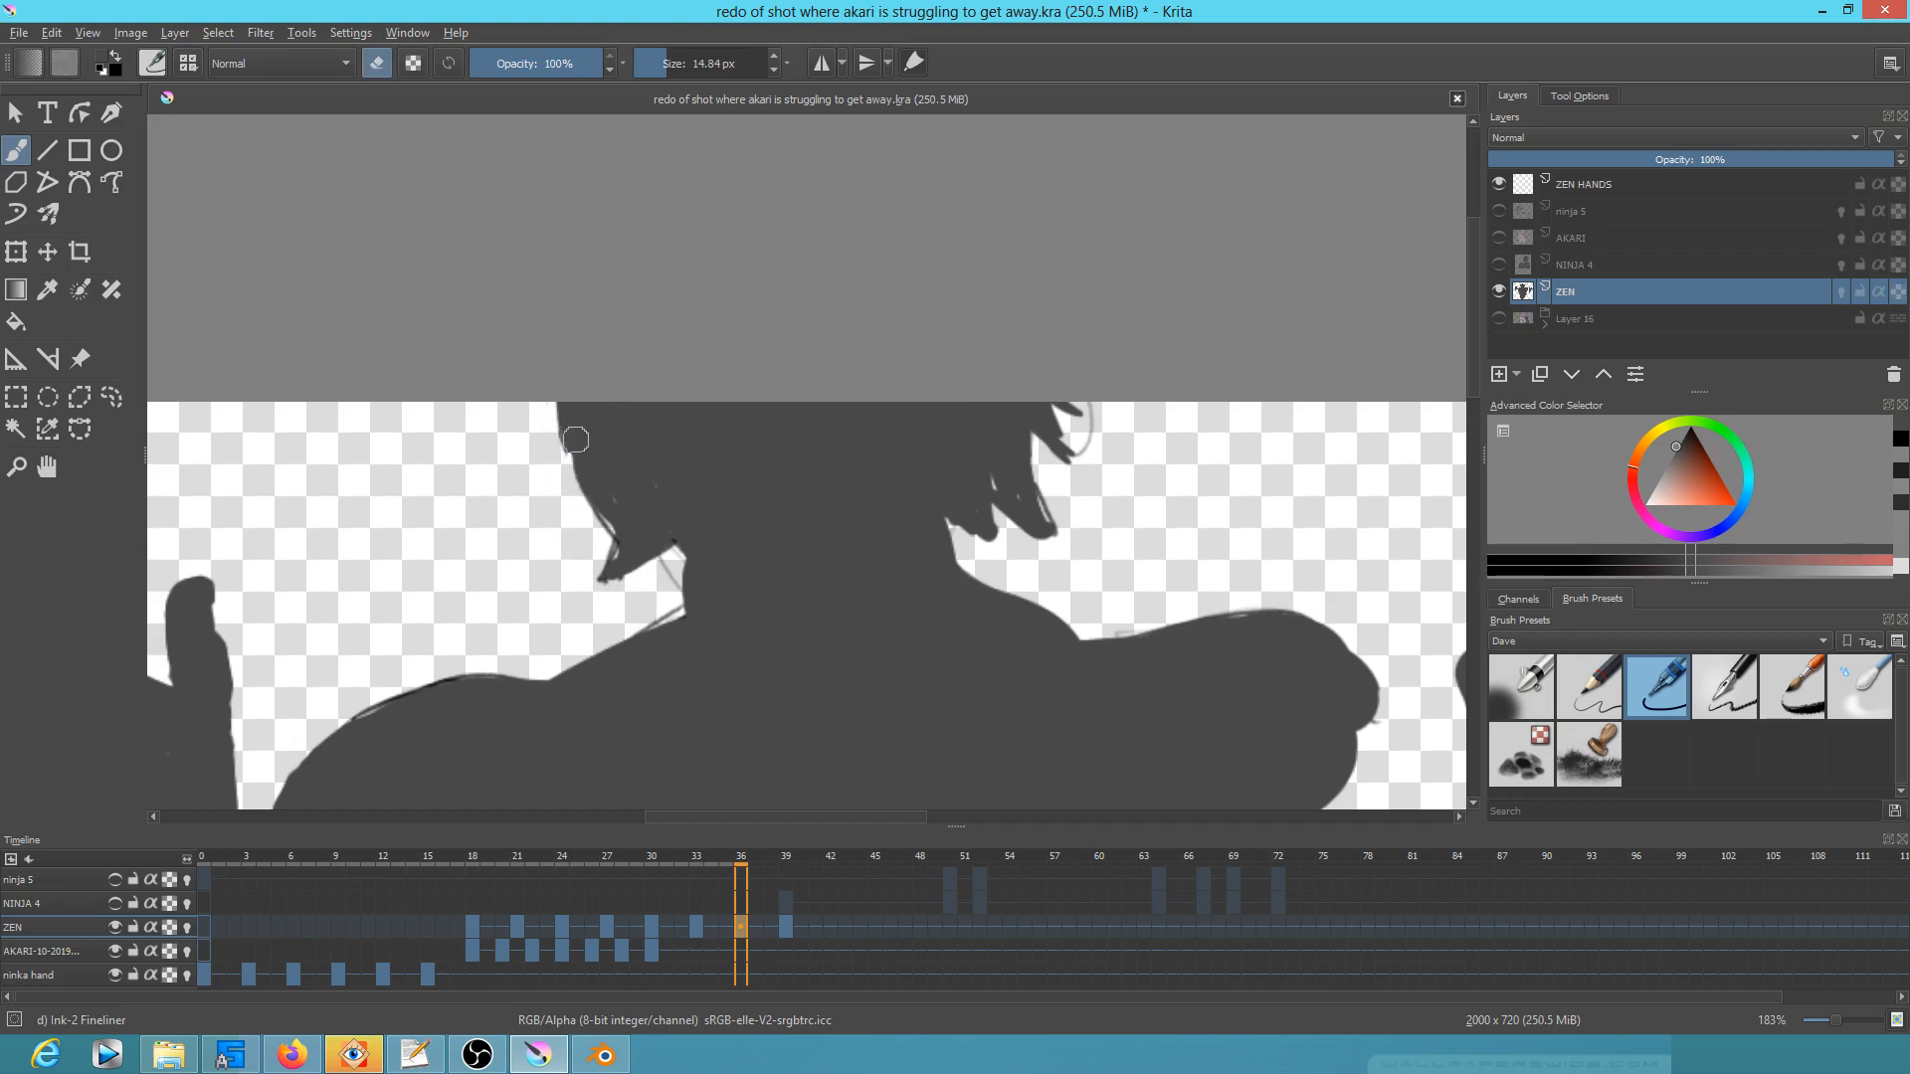
{"action": "mouse_move", "coordinate": [615, 557]}
{"action": "left_mouse_down"}
{"action": "mouse_move", "coordinate": [582, 513]}
{"action": "mouse_move", "coordinate": [599, 532]}
{"action": "mouse_move", "coordinate": [585, 474]}
{"action": "left_mouse_up"}
{"action": "left_click_drag", "start_coordinate": [1097, 398], "coordinate": [1093, 446]}
Step: Erase the sketch lines around Zen's right-side hand, arm and torso edge at frame 36
{"action": "left_click_drag", "start_coordinate": [1253, 650], "coordinate": [1083, 565]}
{"action": "mouse_move", "coordinate": [1258, 553]}
{"action": "left_mouse_down"}
{"action": "mouse_move", "coordinate": [1198, 516]}
{"action": "mouse_move", "coordinate": [1160, 354]}
{"action": "left_mouse_up"}
{"action": "left_click_drag", "start_coordinate": [1175, 549], "coordinate": [1165, 306]}
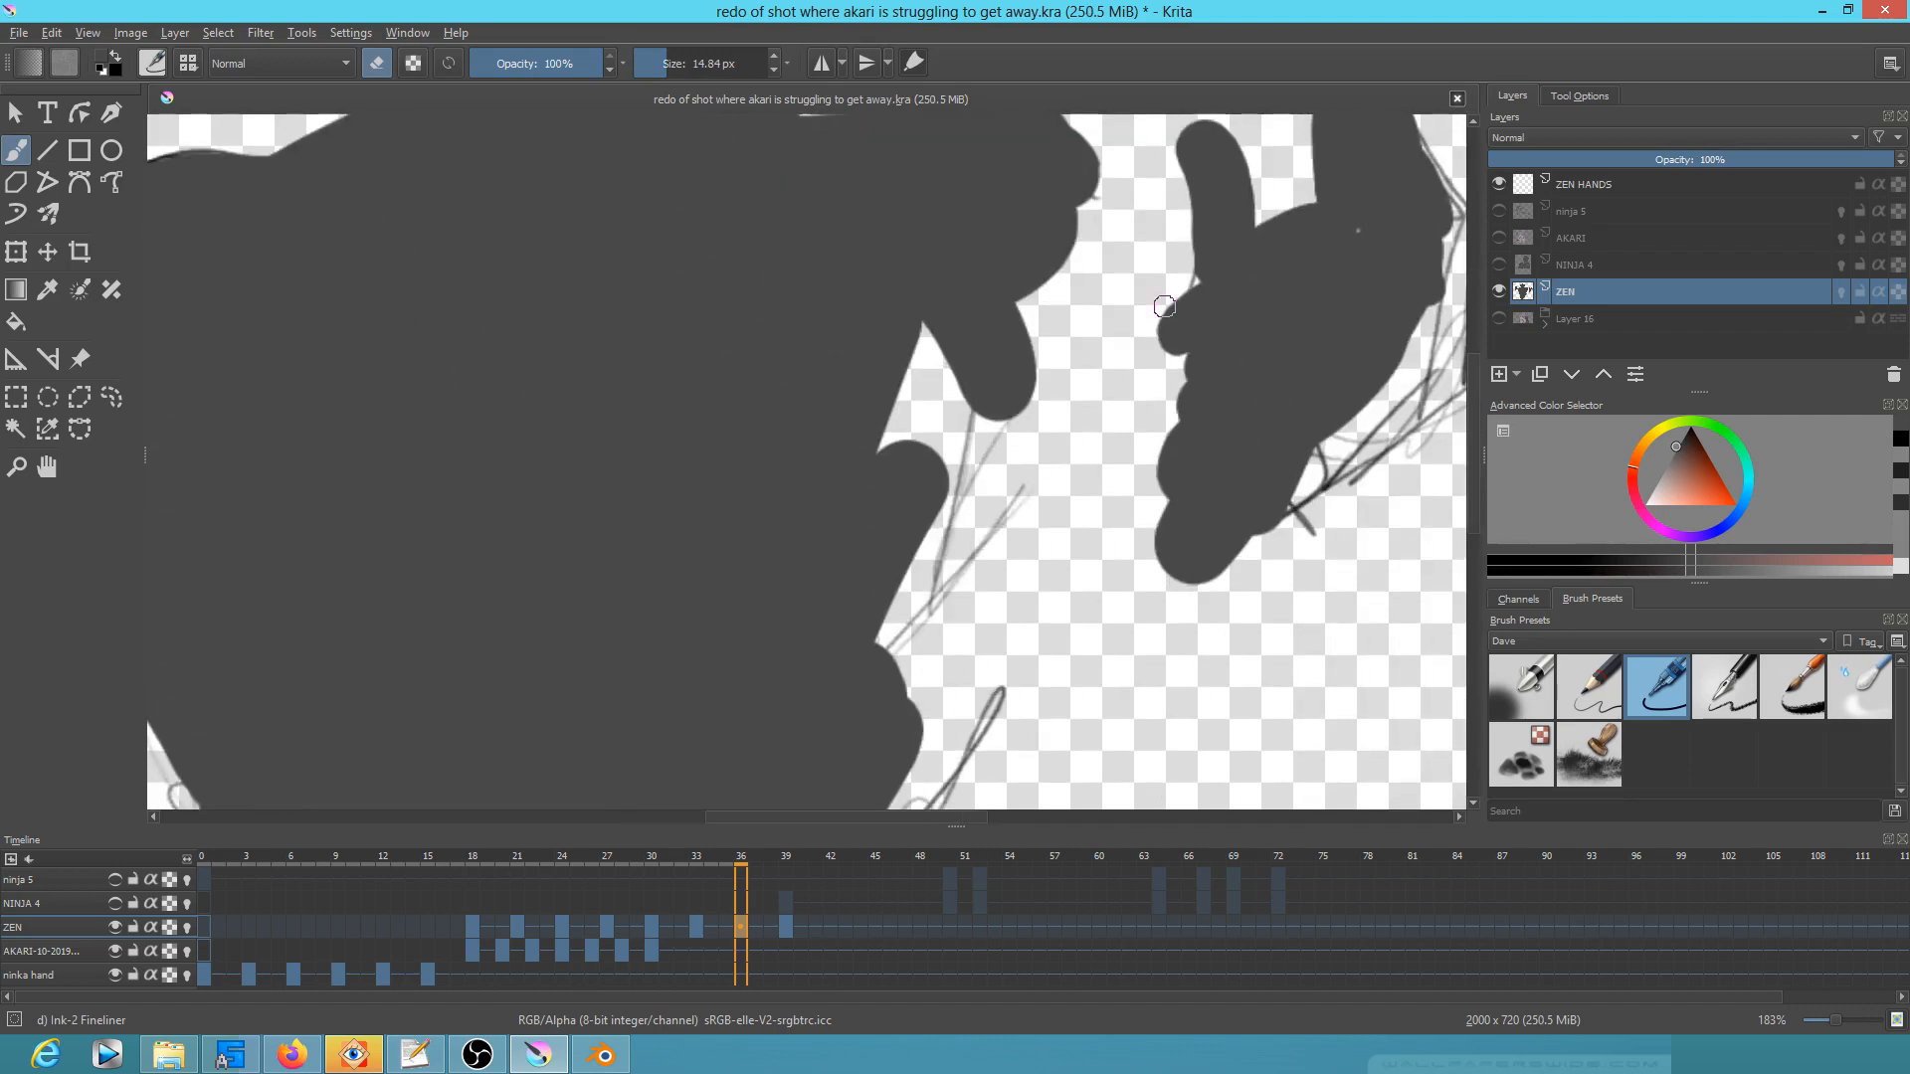
{"action": "left_click_drag", "start_coordinate": [1060, 574], "coordinate": [1027, 565]}
{"action": "mouse_move", "coordinate": [944, 434]}
{"action": "left_mouse_down"}
{"action": "mouse_move", "coordinate": [980, 410]}
{"action": "mouse_move", "coordinate": [998, 487]}
{"action": "mouse_move", "coordinate": [925, 511]}
{"action": "mouse_move", "coordinate": [872, 628]}
{"action": "left_mouse_up"}
{"action": "left_click_drag", "start_coordinate": [1035, 589], "coordinate": [1082, 438]}
{"action": "mouse_move", "coordinate": [1015, 543]}
{"action": "left_mouse_down"}
{"action": "mouse_move", "coordinate": [841, 761]}
{"action": "mouse_move", "coordinate": [907, 722]}
{"action": "mouse_move", "coordinate": [929, 647]}
{"action": "left_mouse_up"}
{"action": "mouse_move", "coordinate": [1052, 418]}
{"action": "left_mouse_down"}
{"action": "mouse_move", "coordinate": [1138, 545]}
{"action": "mouse_move", "coordinate": [1019, 649]}
{"action": "left_mouse_up"}
{"action": "left_click_drag", "start_coordinate": [1134, 600], "coordinate": [972, 618]}
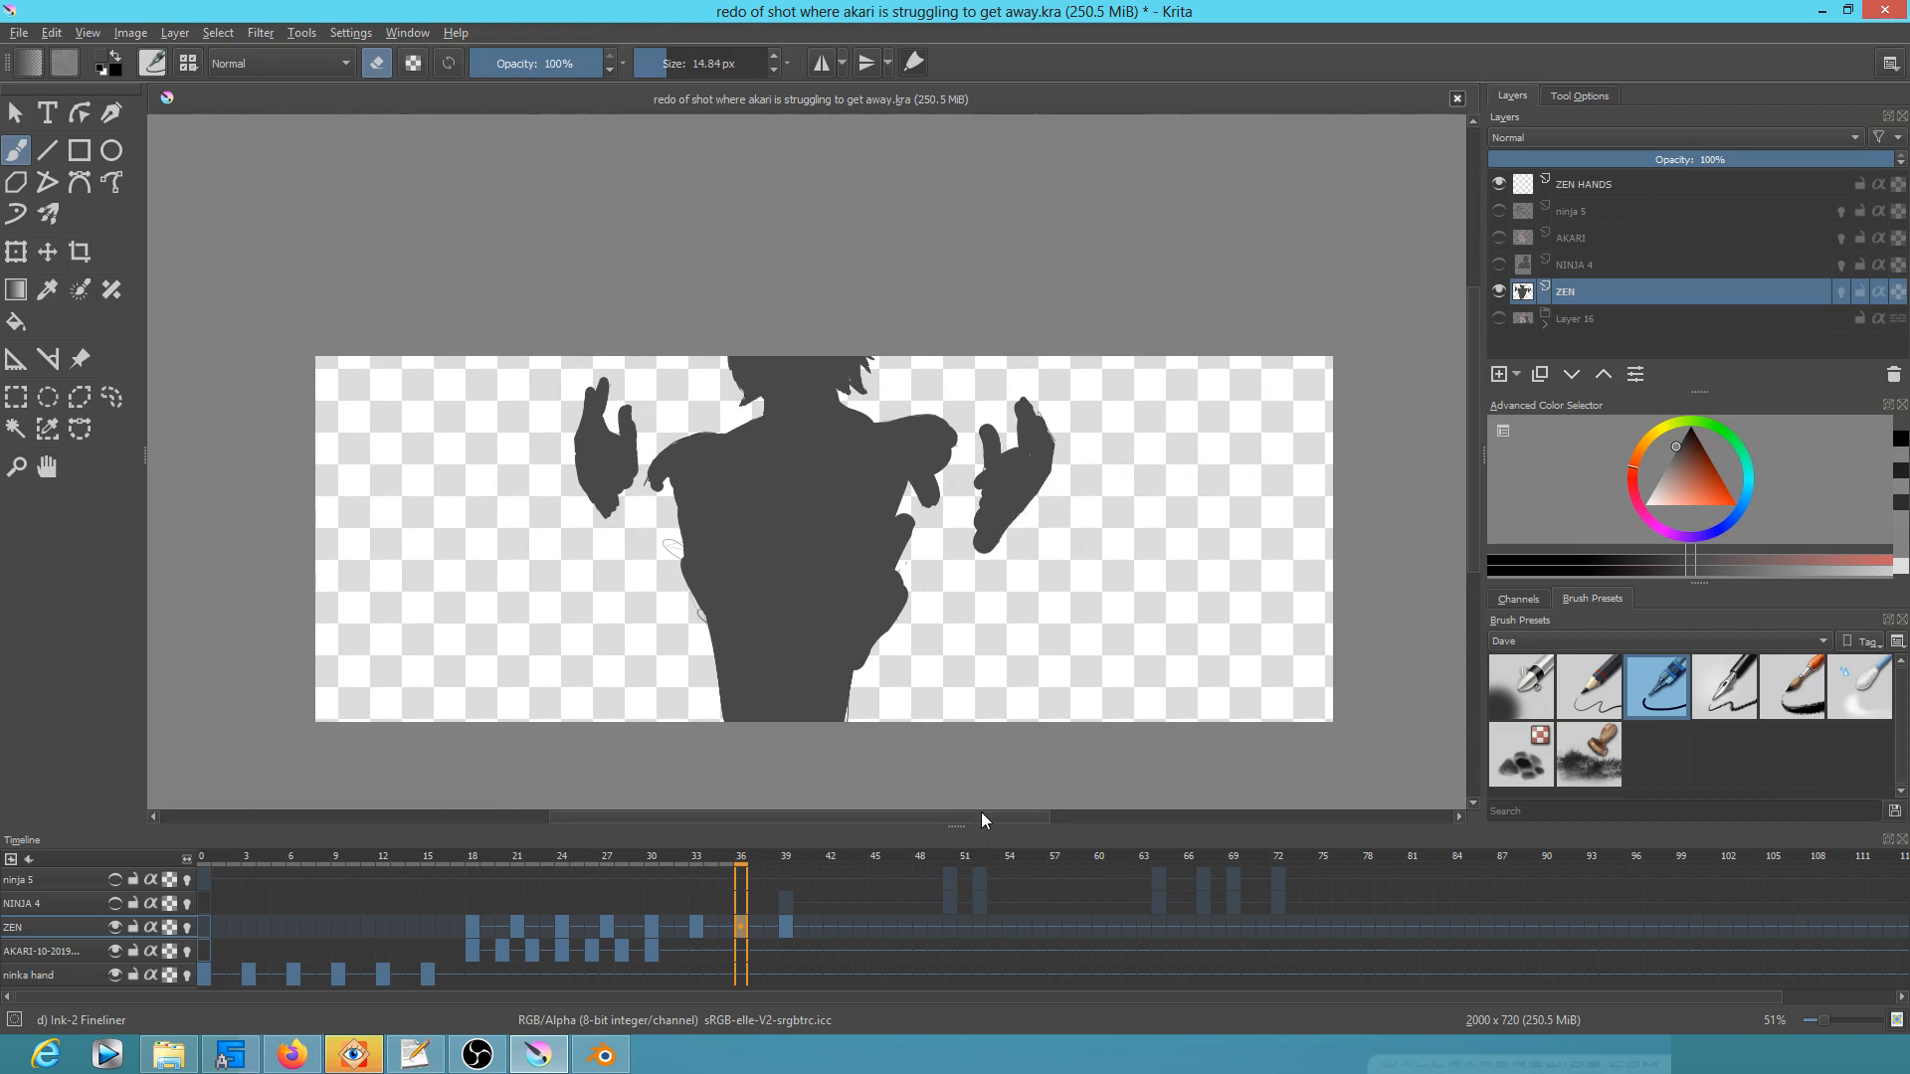
Step: At frame 33, paint Zen's hair dark grey on both sides of his neck and erase the tips into points
{"action": "key", "text": "comma"}
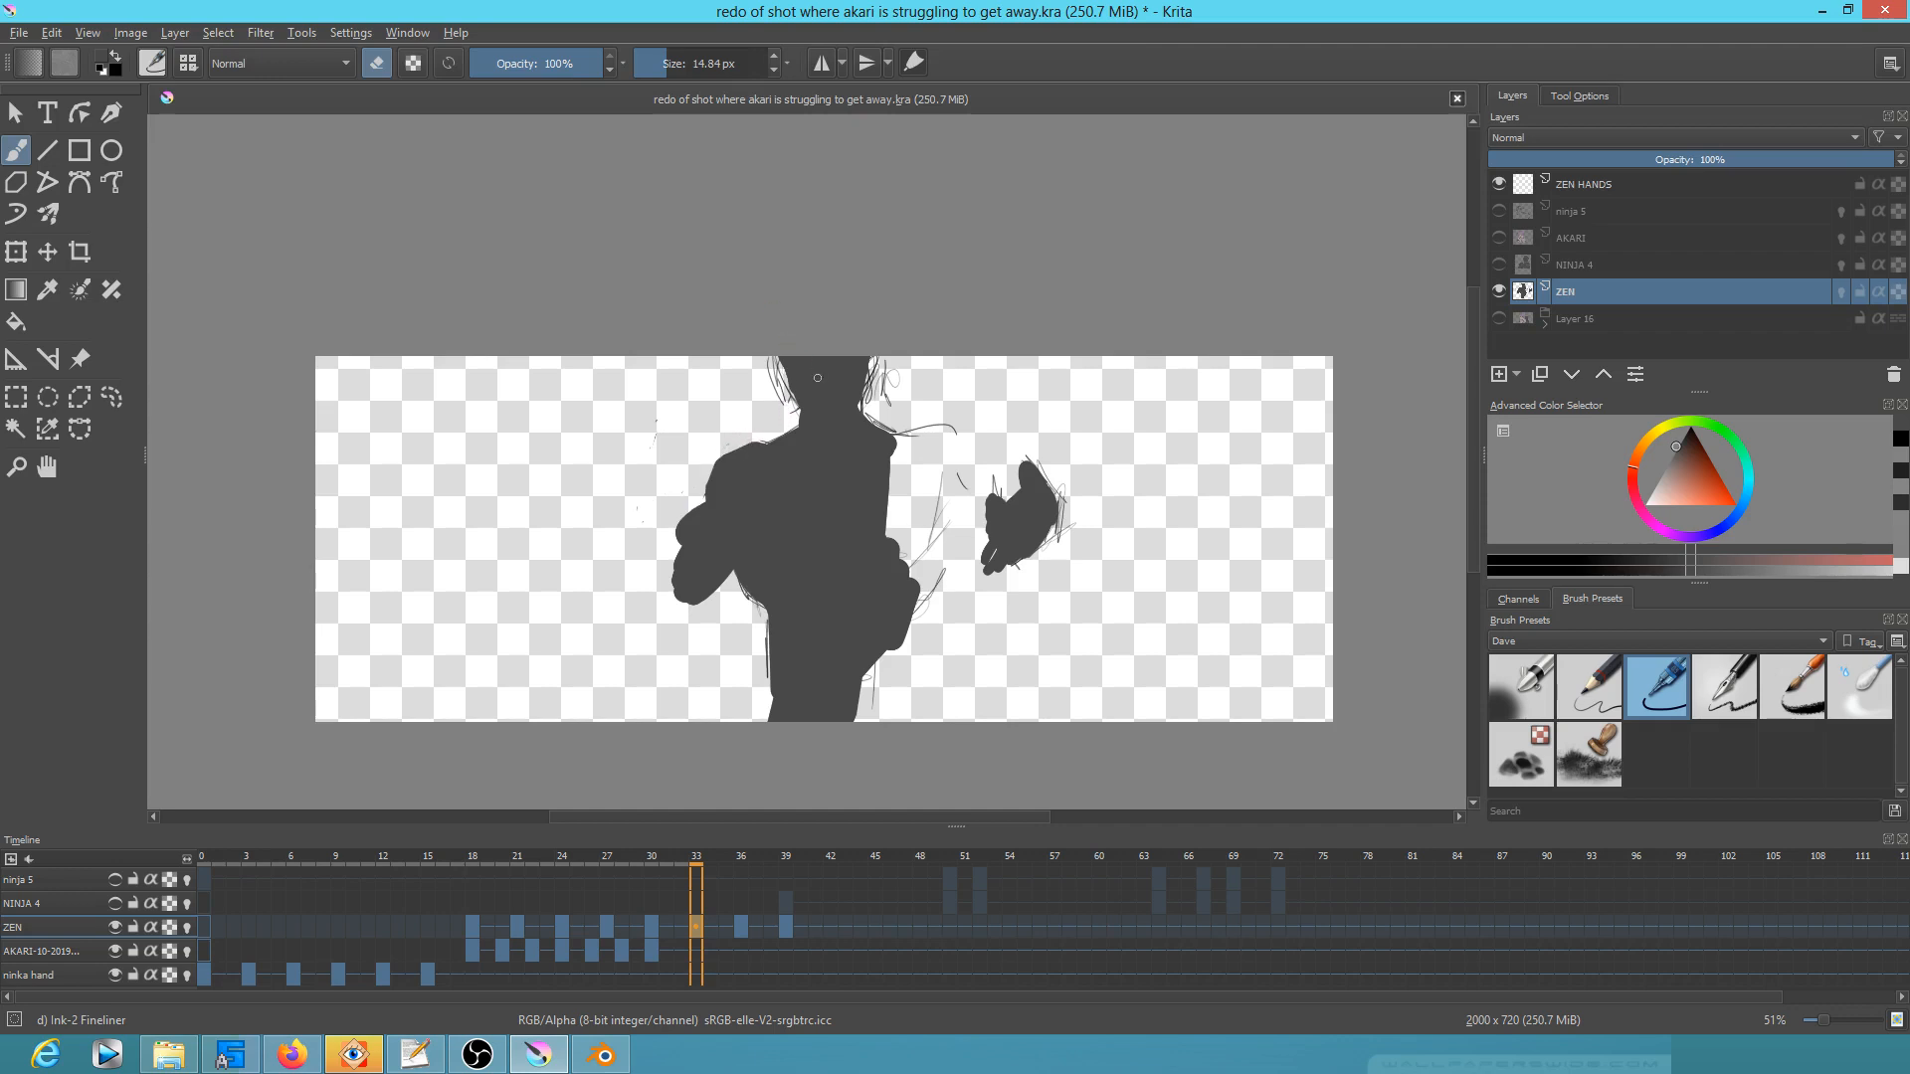
{"action": "key", "text": "e"}
{"action": "scroll", "coordinate": [803, 445], "scroll_direction": "up", "scroll_amount": 5}
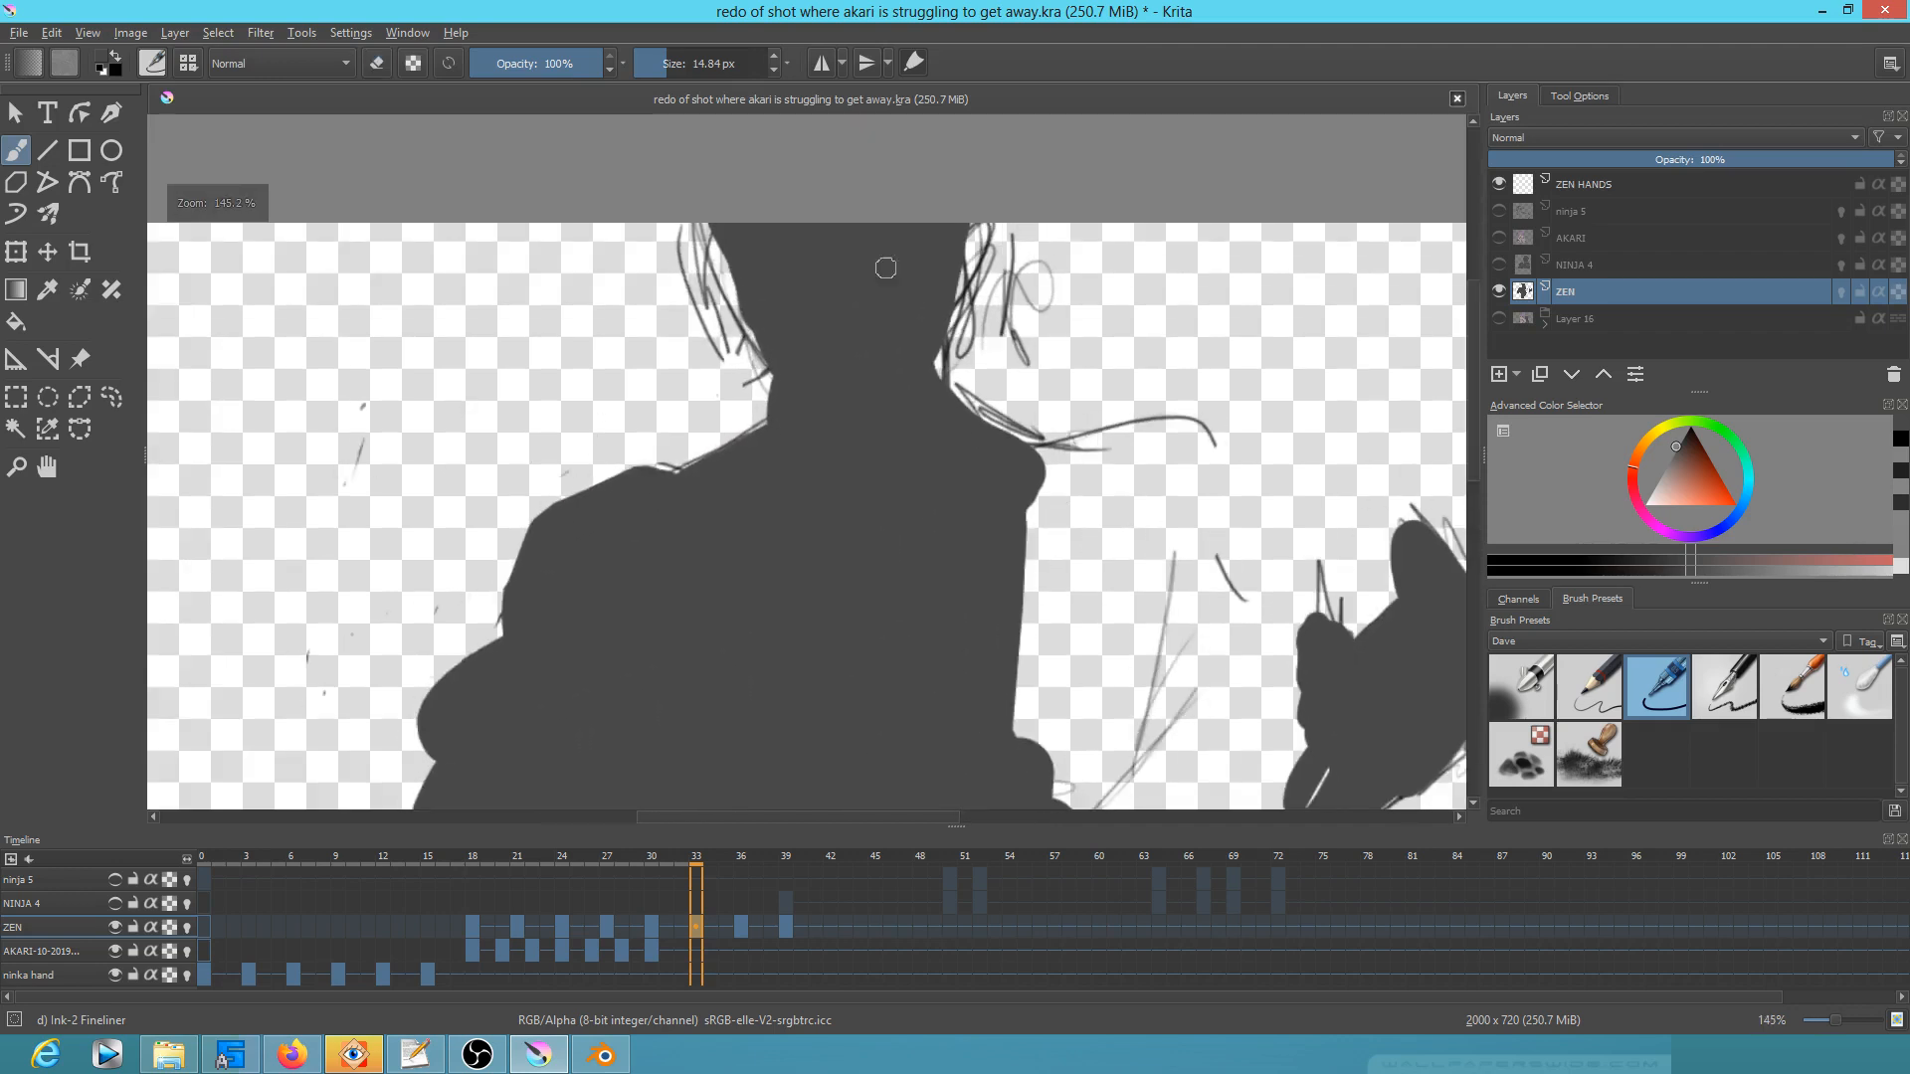
{"action": "left_click_drag", "start_coordinate": [681, 201], "coordinate": [711, 311]}
{"action": "mouse_move", "coordinate": [724, 337]}
{"action": "left_mouse_down"}
{"action": "mouse_move", "coordinate": [714, 370]}
{"action": "mouse_move", "coordinate": [747, 343]}
{"action": "mouse_move", "coordinate": [723, 239]}
{"action": "mouse_move", "coordinate": [712, 300]}
{"action": "mouse_move", "coordinate": [751, 383]}
{"action": "mouse_move", "coordinate": [778, 375]}
{"action": "left_mouse_up"}
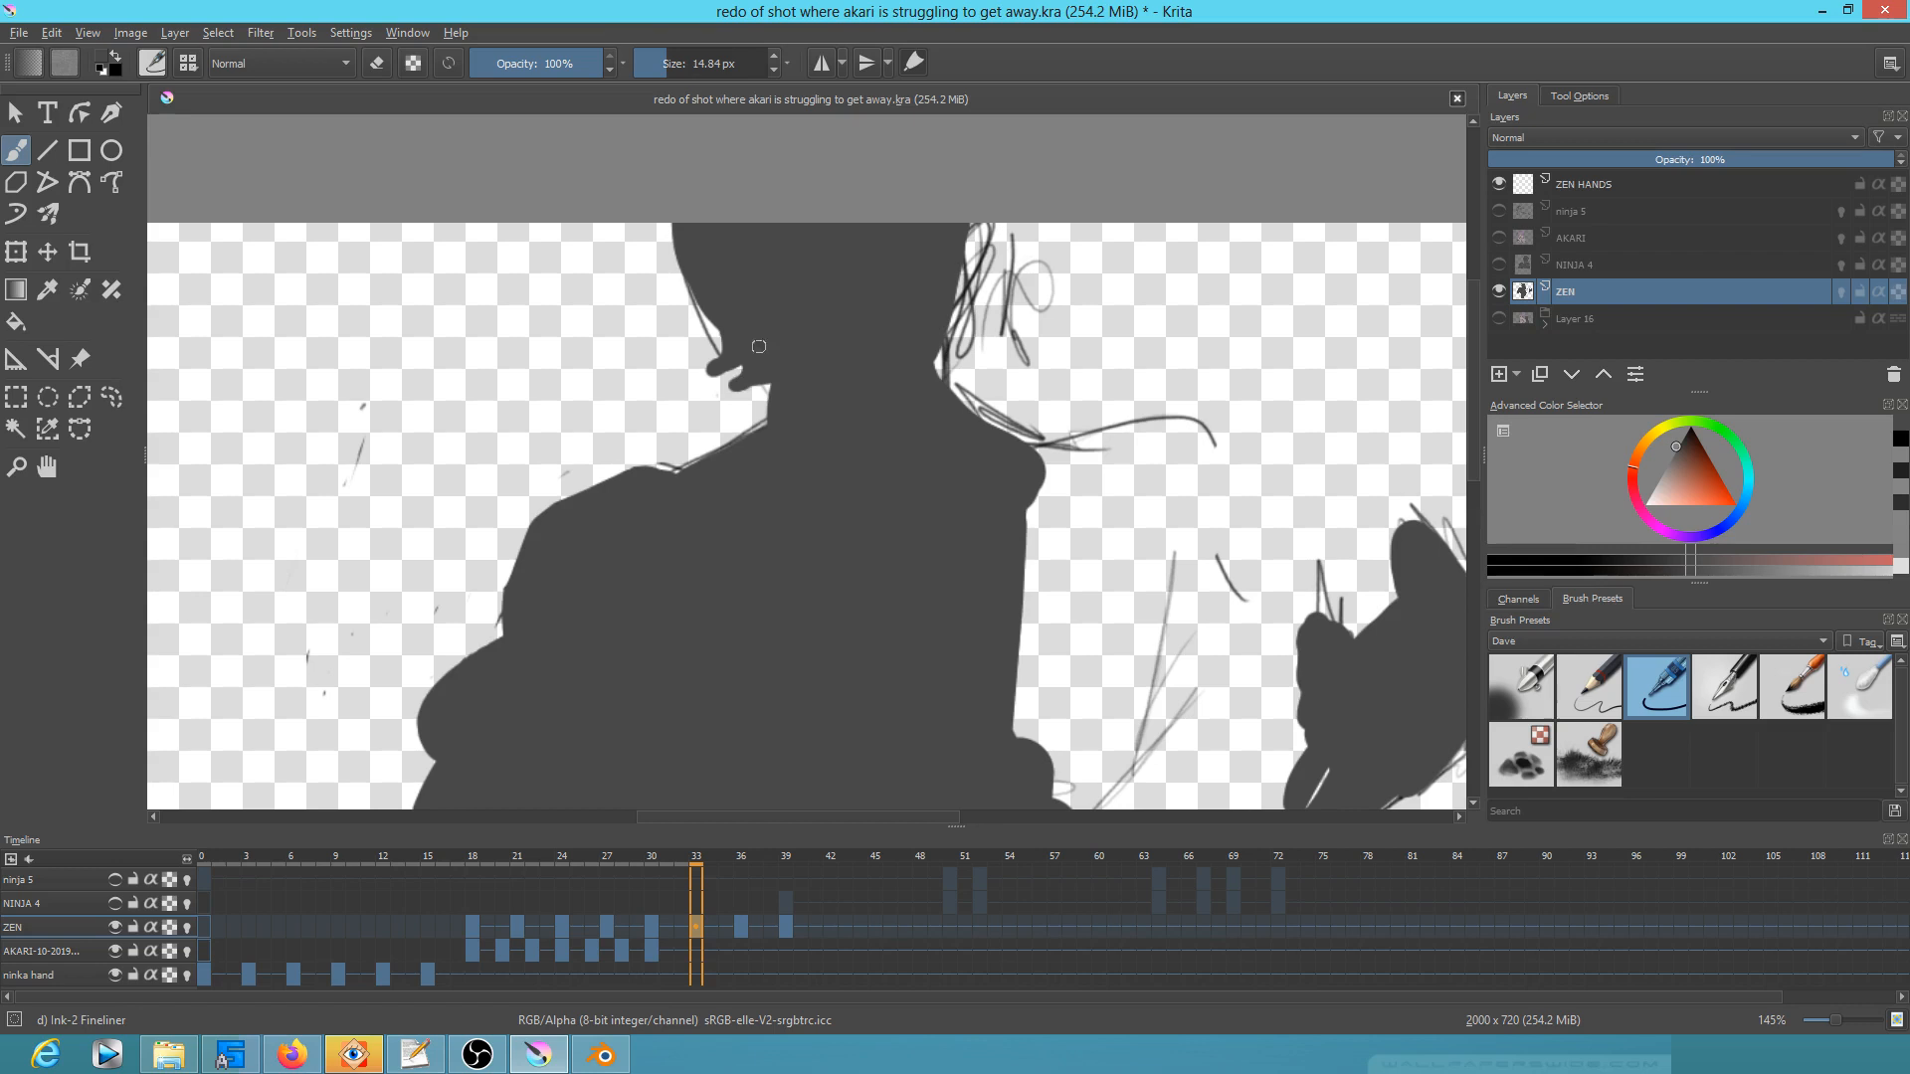
{"action": "mouse_move", "coordinate": [1003, 317]}
{"action": "left_mouse_down"}
{"action": "mouse_move", "coordinate": [998, 203]}
{"action": "mouse_move", "coordinate": [953, 324]}
{"action": "mouse_move", "coordinate": [1029, 363]}
{"action": "mouse_move", "coordinate": [955, 275]}
{"action": "mouse_move", "coordinate": [973, 308]}
{"action": "mouse_move", "coordinate": [945, 333]}
{"action": "mouse_move", "coordinate": [975, 444]}
{"action": "left_mouse_up"}
{"action": "key", "text": "e"}
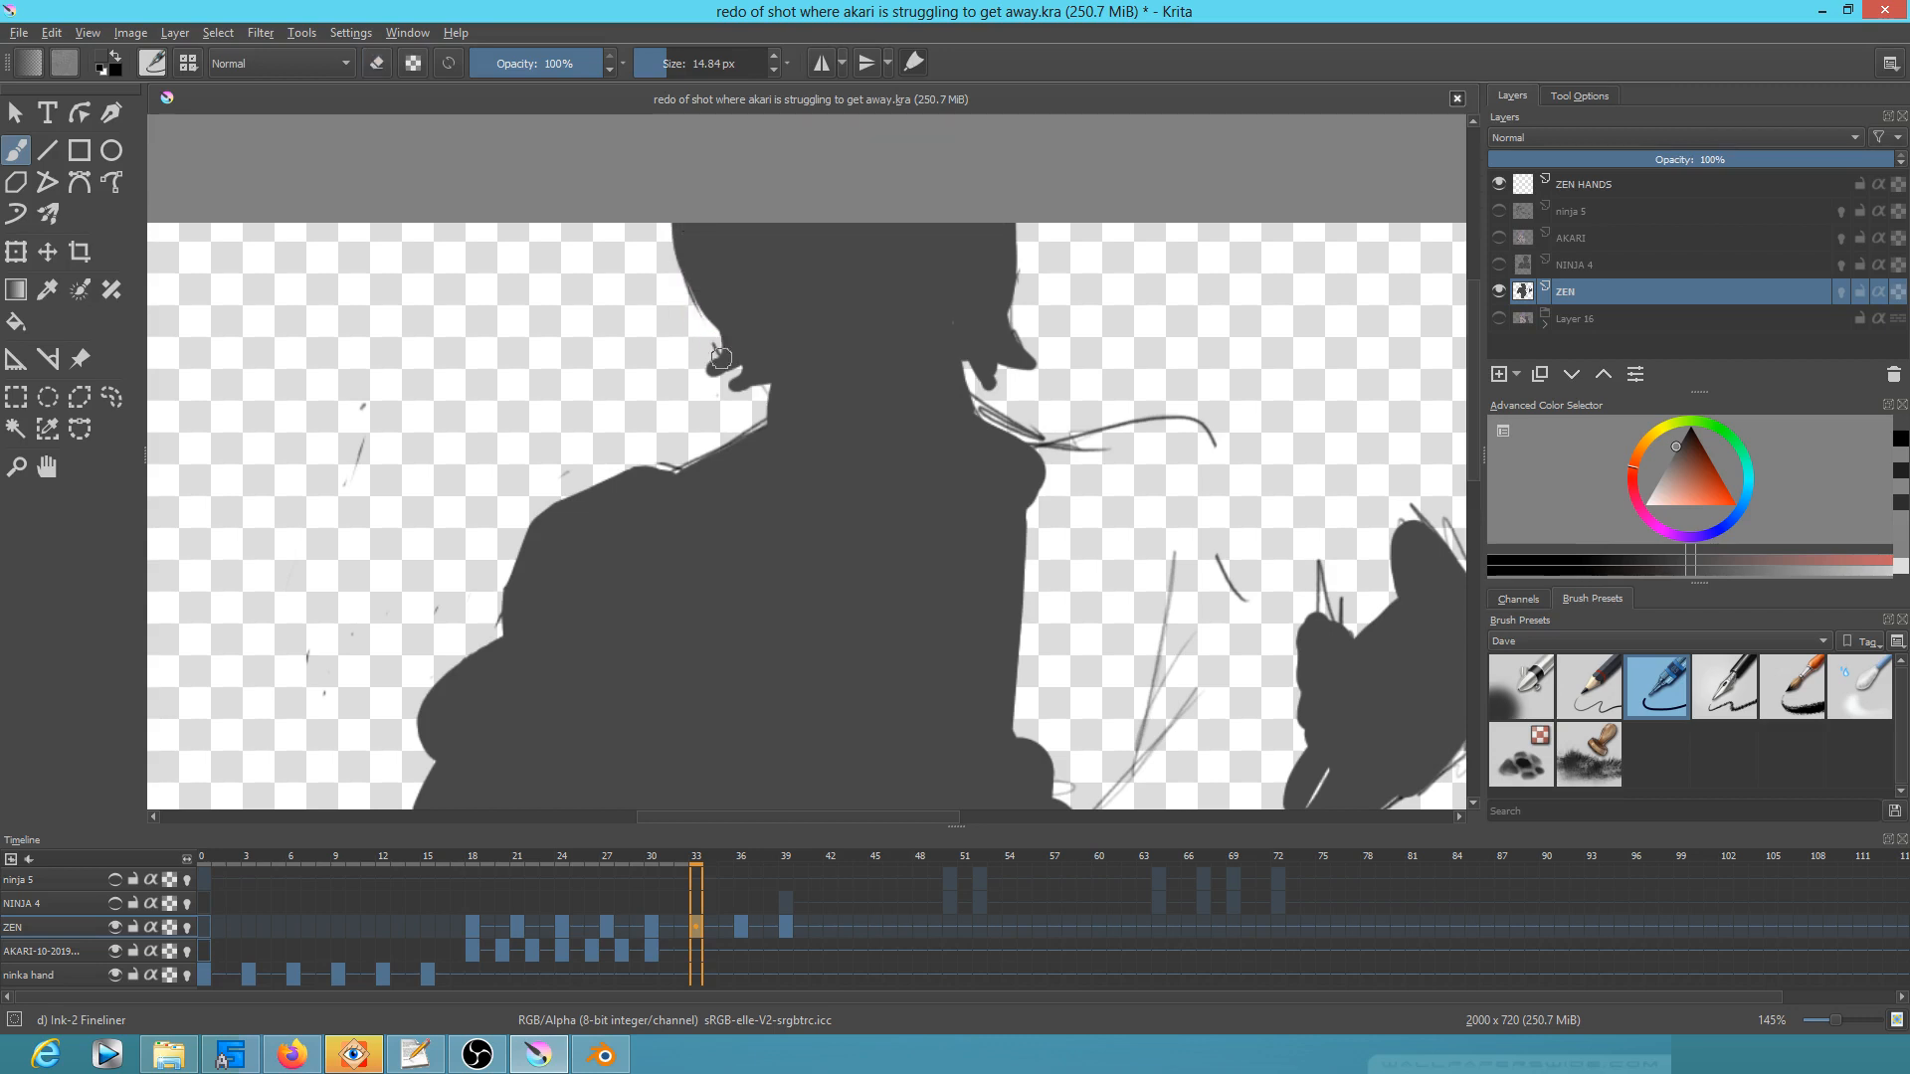
{"action": "left_click_drag", "start_coordinate": [705, 354], "coordinate": [735, 373]}
{"action": "left_click_drag", "start_coordinate": [1024, 326], "coordinate": [1042, 356]}
Step: Fill the sketched neck-to-shoulder slopes on both sides of Zen at frame 33 with dark grey
{"action": "key", "text": "e"}
{"action": "left_click_drag", "start_coordinate": [959, 418], "coordinate": [1071, 456]}
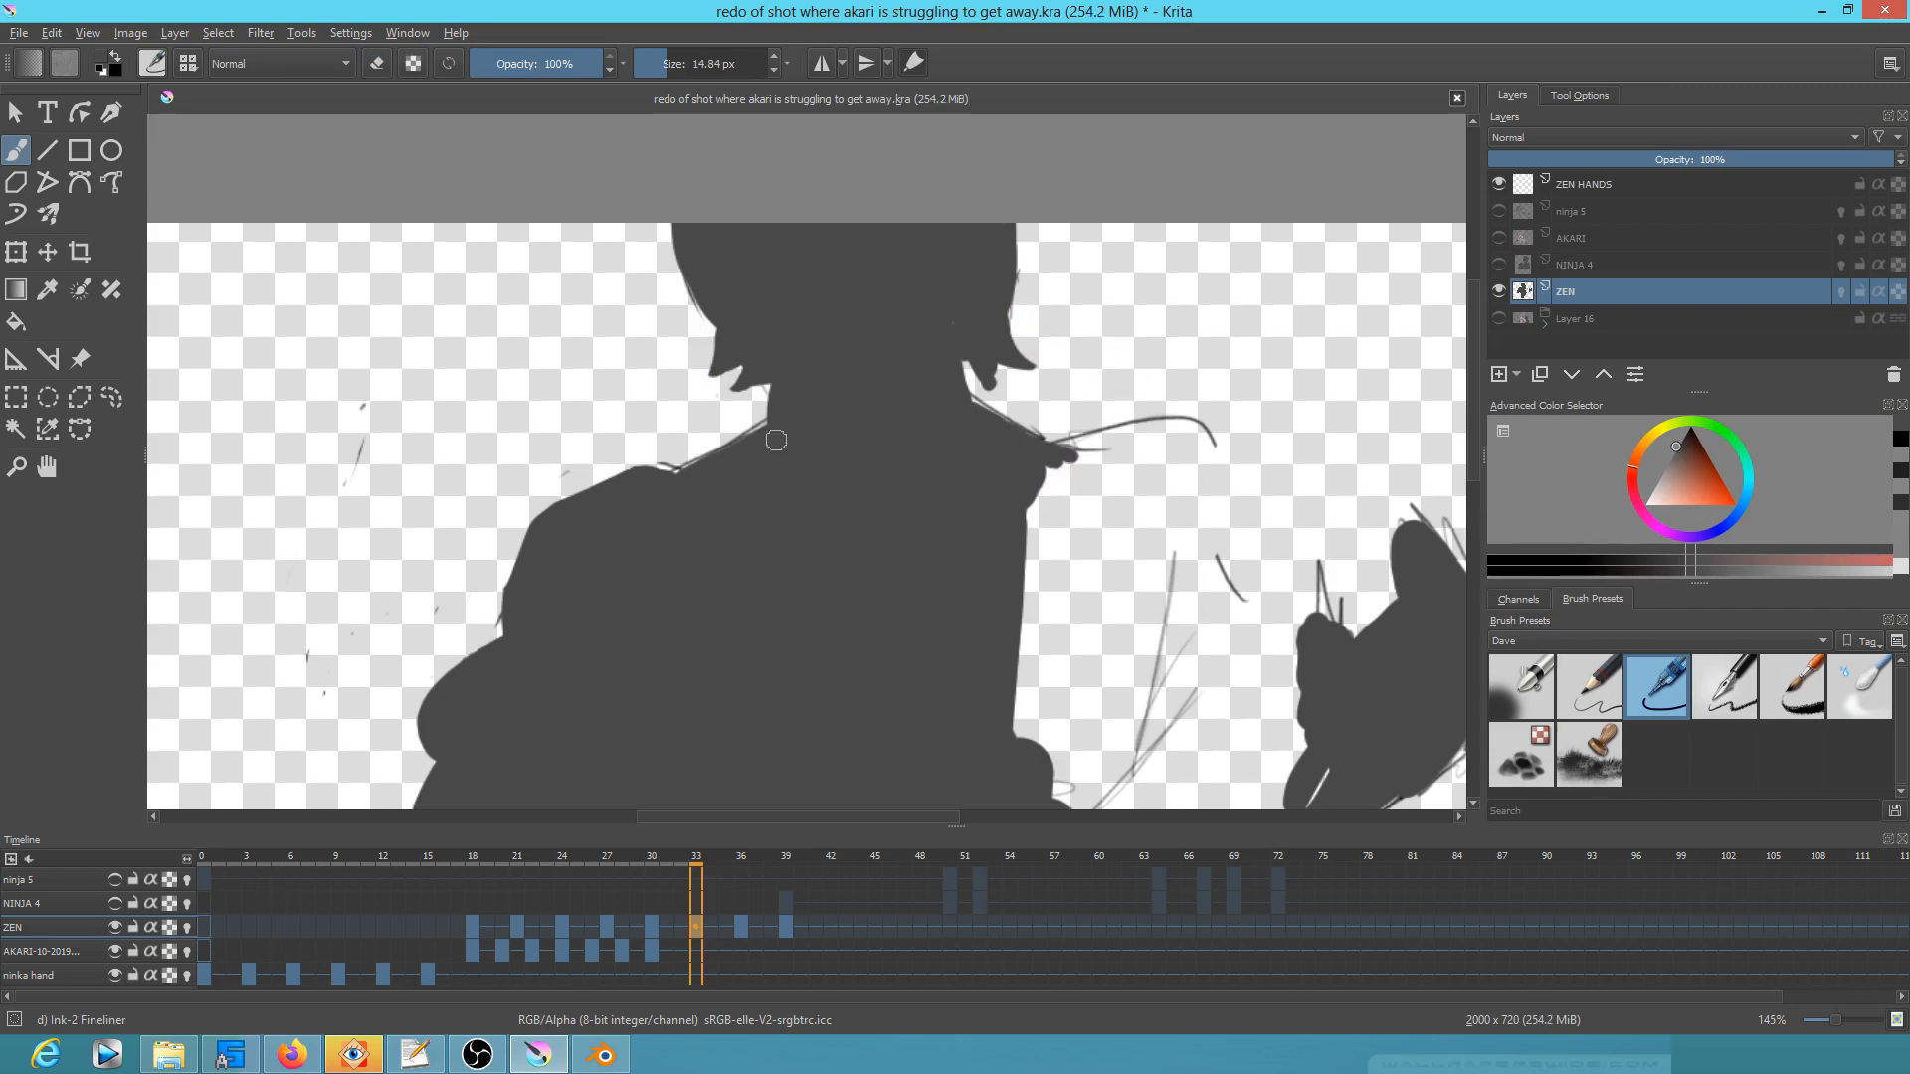
{"action": "left_click_drag", "start_coordinate": [789, 419], "coordinate": [694, 522]}
{"action": "mouse_move", "coordinate": [1062, 458]}
{"action": "left_mouse_down"}
{"action": "mouse_move", "coordinate": [1220, 453]}
{"action": "mouse_move", "coordinate": [1042, 462]}
{"action": "left_mouse_up"}
Step: Outline Zen's right-side upper arm at frame 33 and fill the enclosed area with dark grey
{"action": "left_click_drag", "start_coordinate": [1245, 661], "coordinate": [1043, 538]}
{"action": "mouse_move", "coordinate": [967, 309]}
{"action": "left_mouse_down"}
{"action": "mouse_move", "coordinate": [1031, 349]}
{"action": "mouse_move", "coordinate": [1059, 409]}
{"action": "mouse_move", "coordinate": [834, 625]}
{"action": "left_mouse_up"}
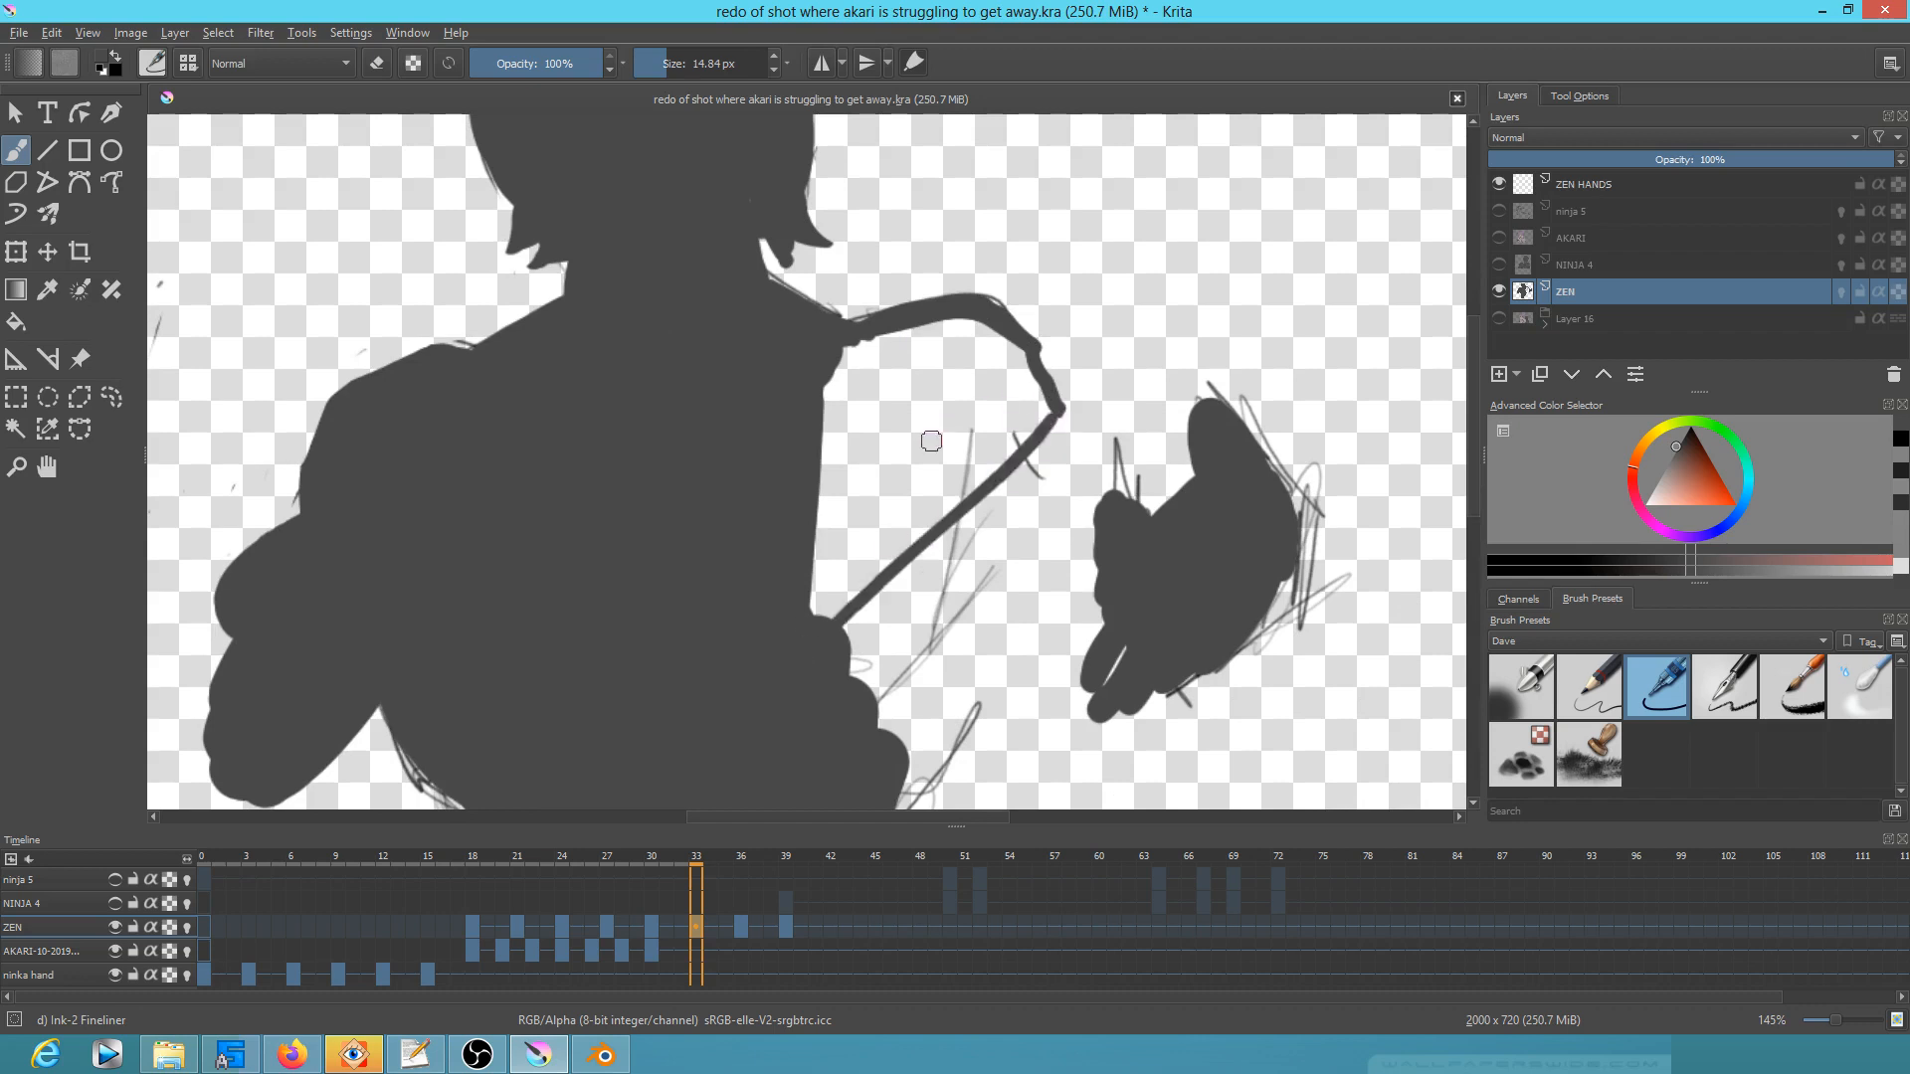
{"action": "key", "text": "f"}
{"action": "left_click", "coordinate": [990, 447]}
{"action": "key", "text": "e"}
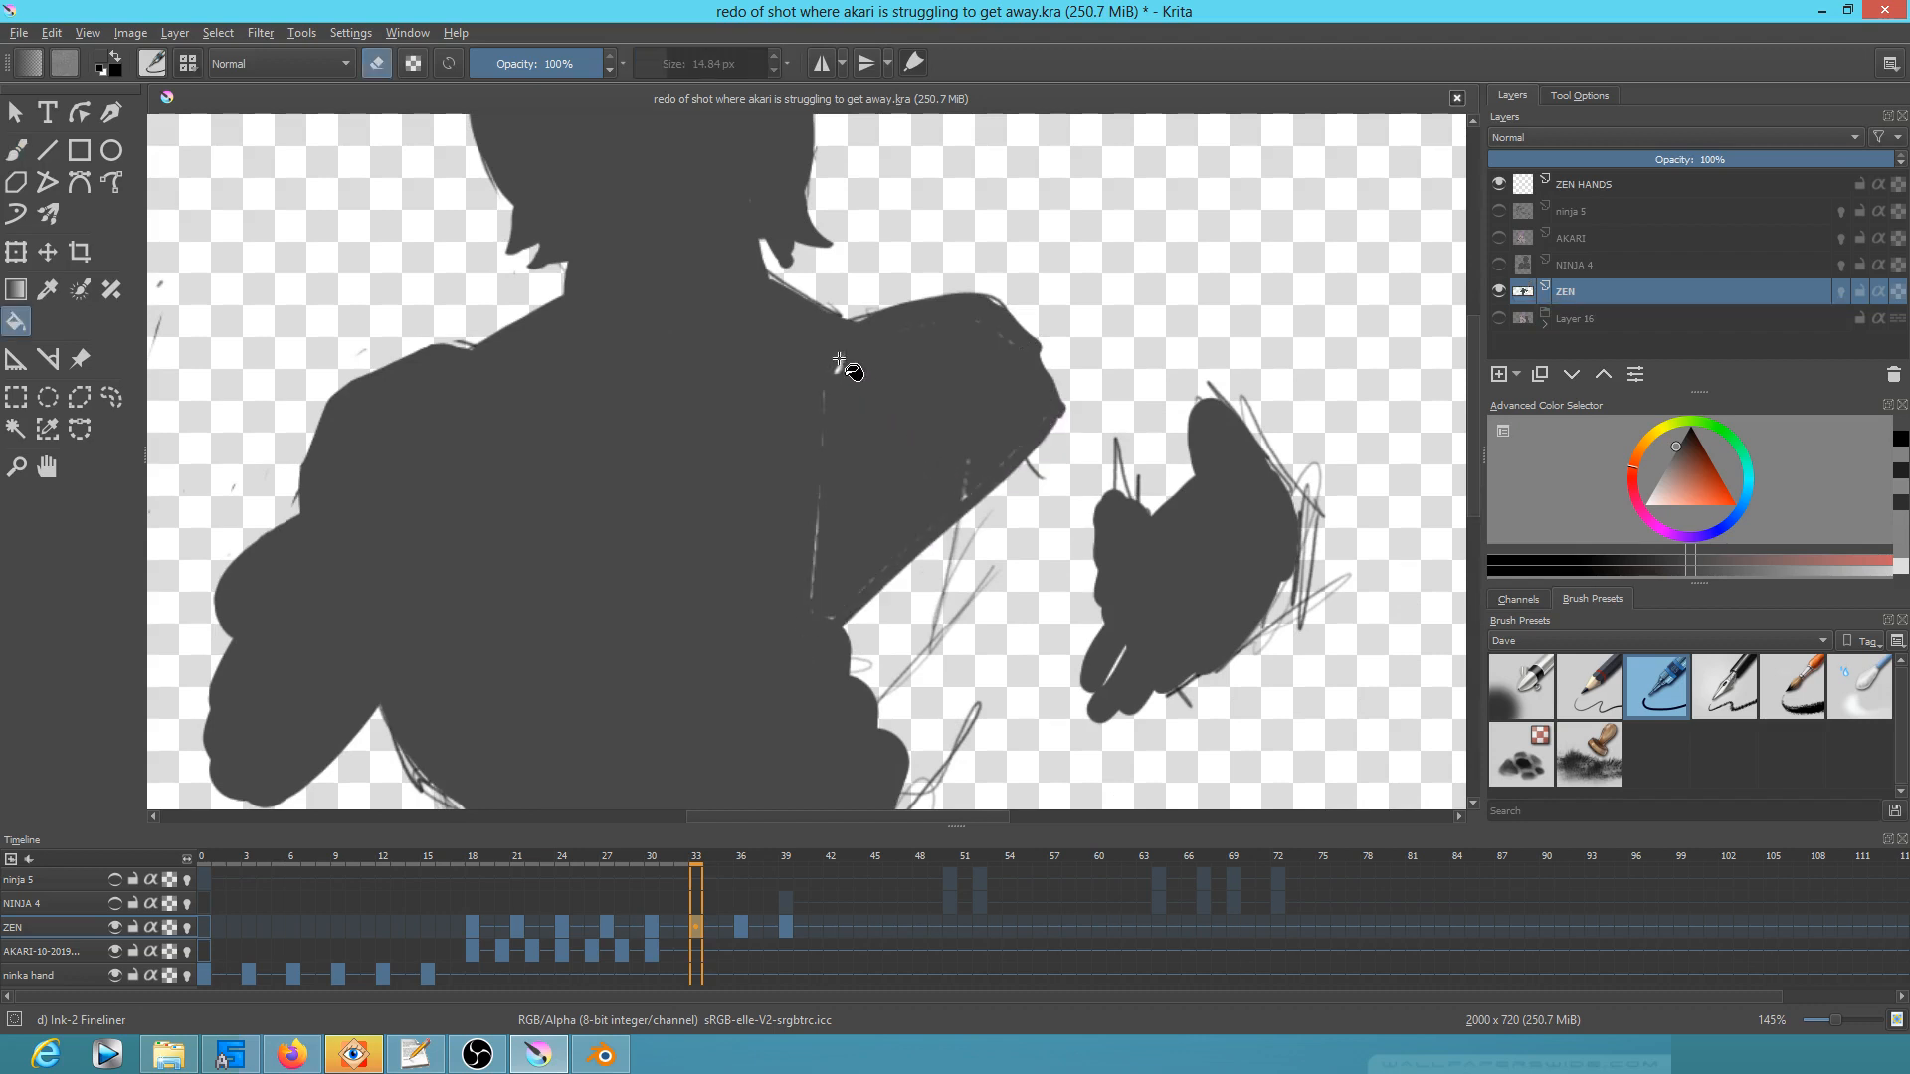
{"action": "left_click", "coordinate": [871, 451]}
{"action": "key", "text": "e"}
{"action": "key", "text": "ctrl+z"}
Step: Paint over the gaps between Zen's torso and the filled arm, and compare the silhouette with the ninja 5 layer
{"action": "key", "text": "b"}
{"action": "left_click_drag", "start_coordinate": [808, 512], "coordinate": [806, 593]}
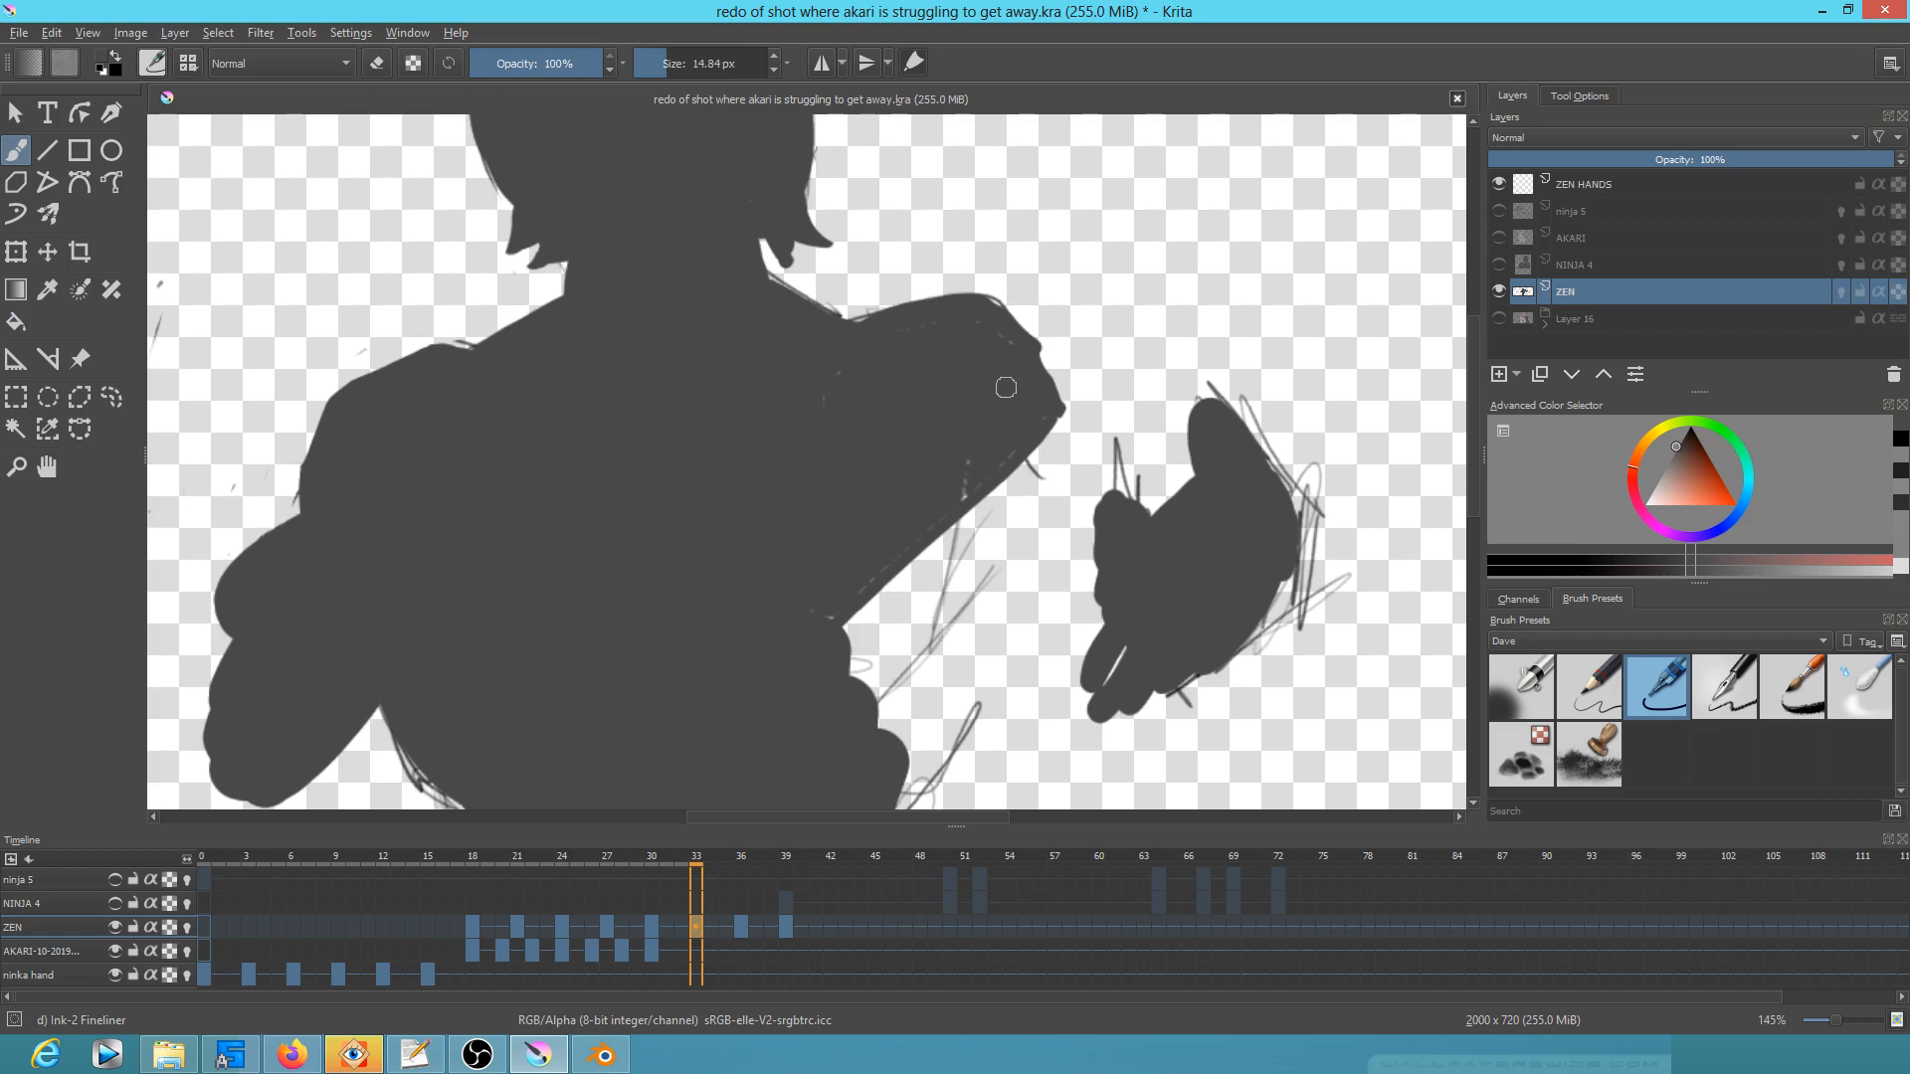
{"action": "left_click", "coordinate": [1500, 211]}
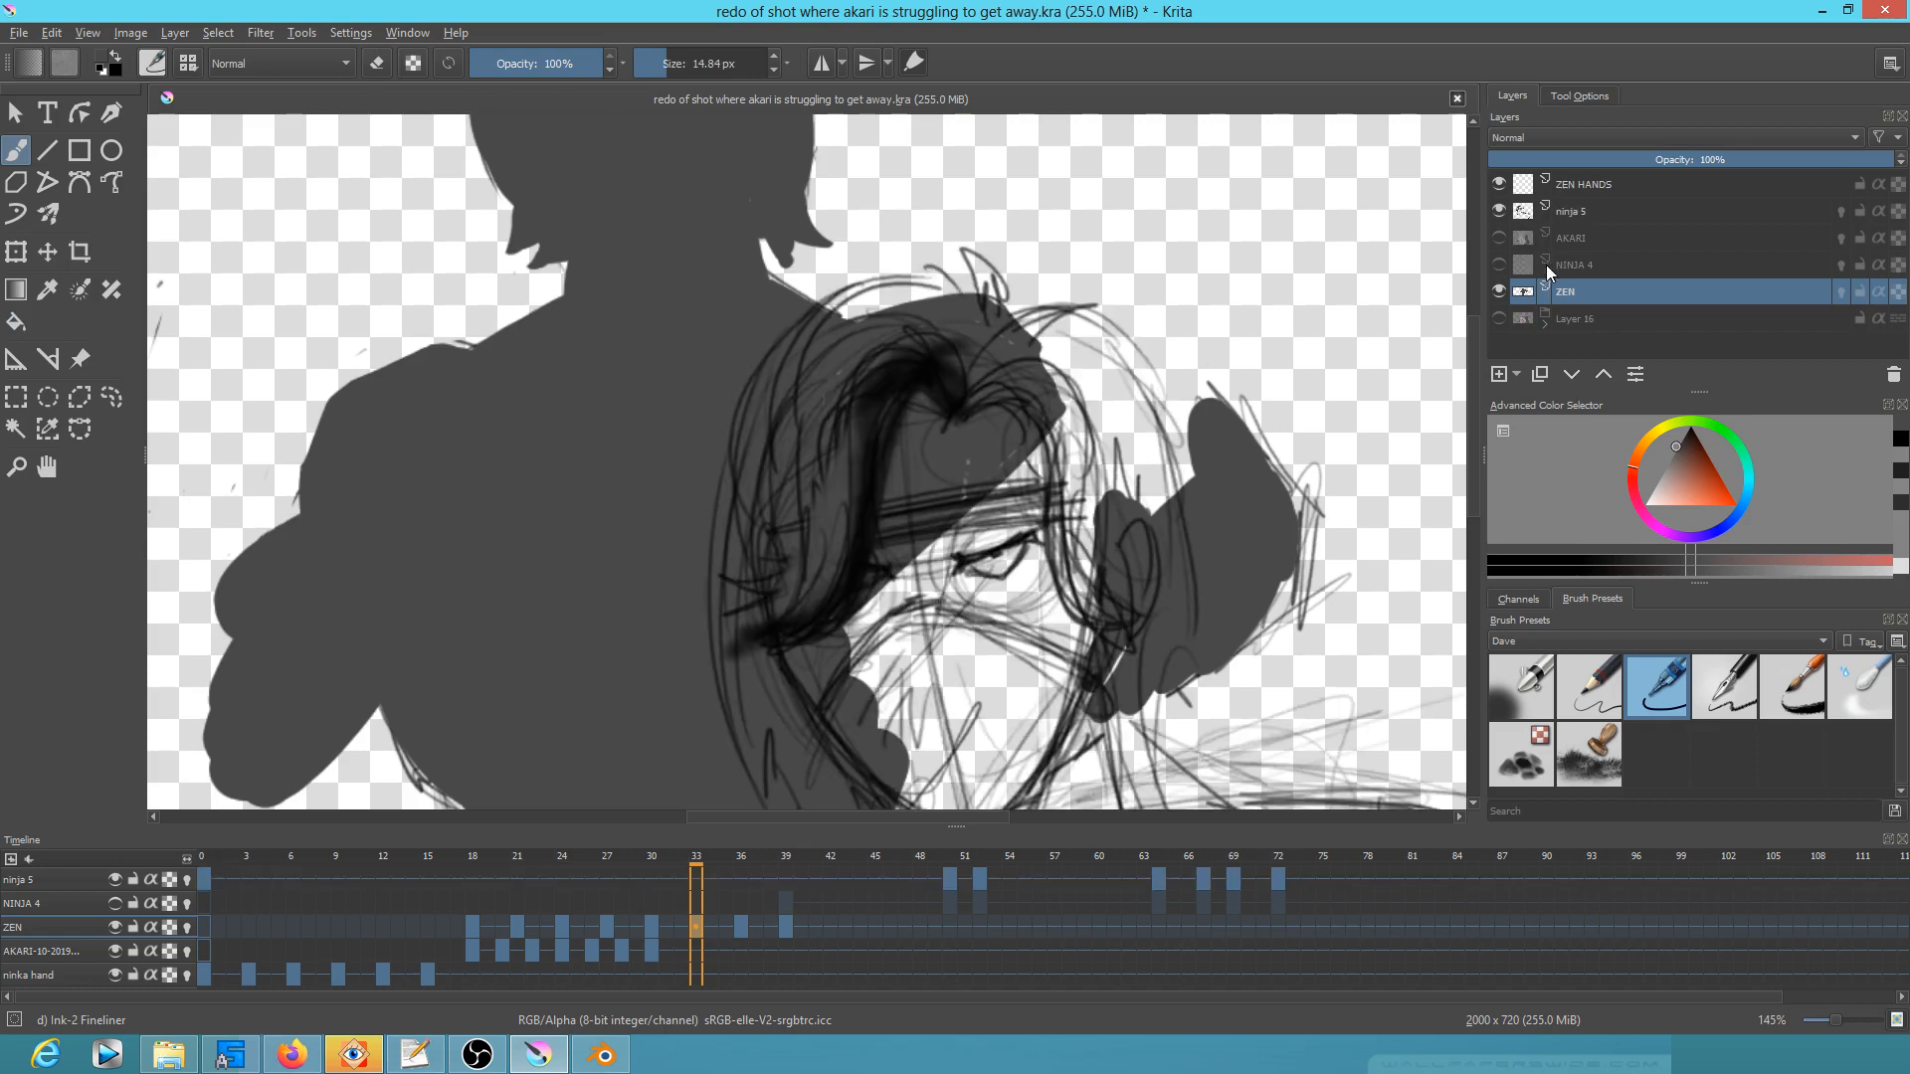
{"action": "left_click_drag", "start_coordinate": [1067, 599], "coordinate": [1070, 557]}
{"action": "left_click", "coordinate": [1499, 211]}
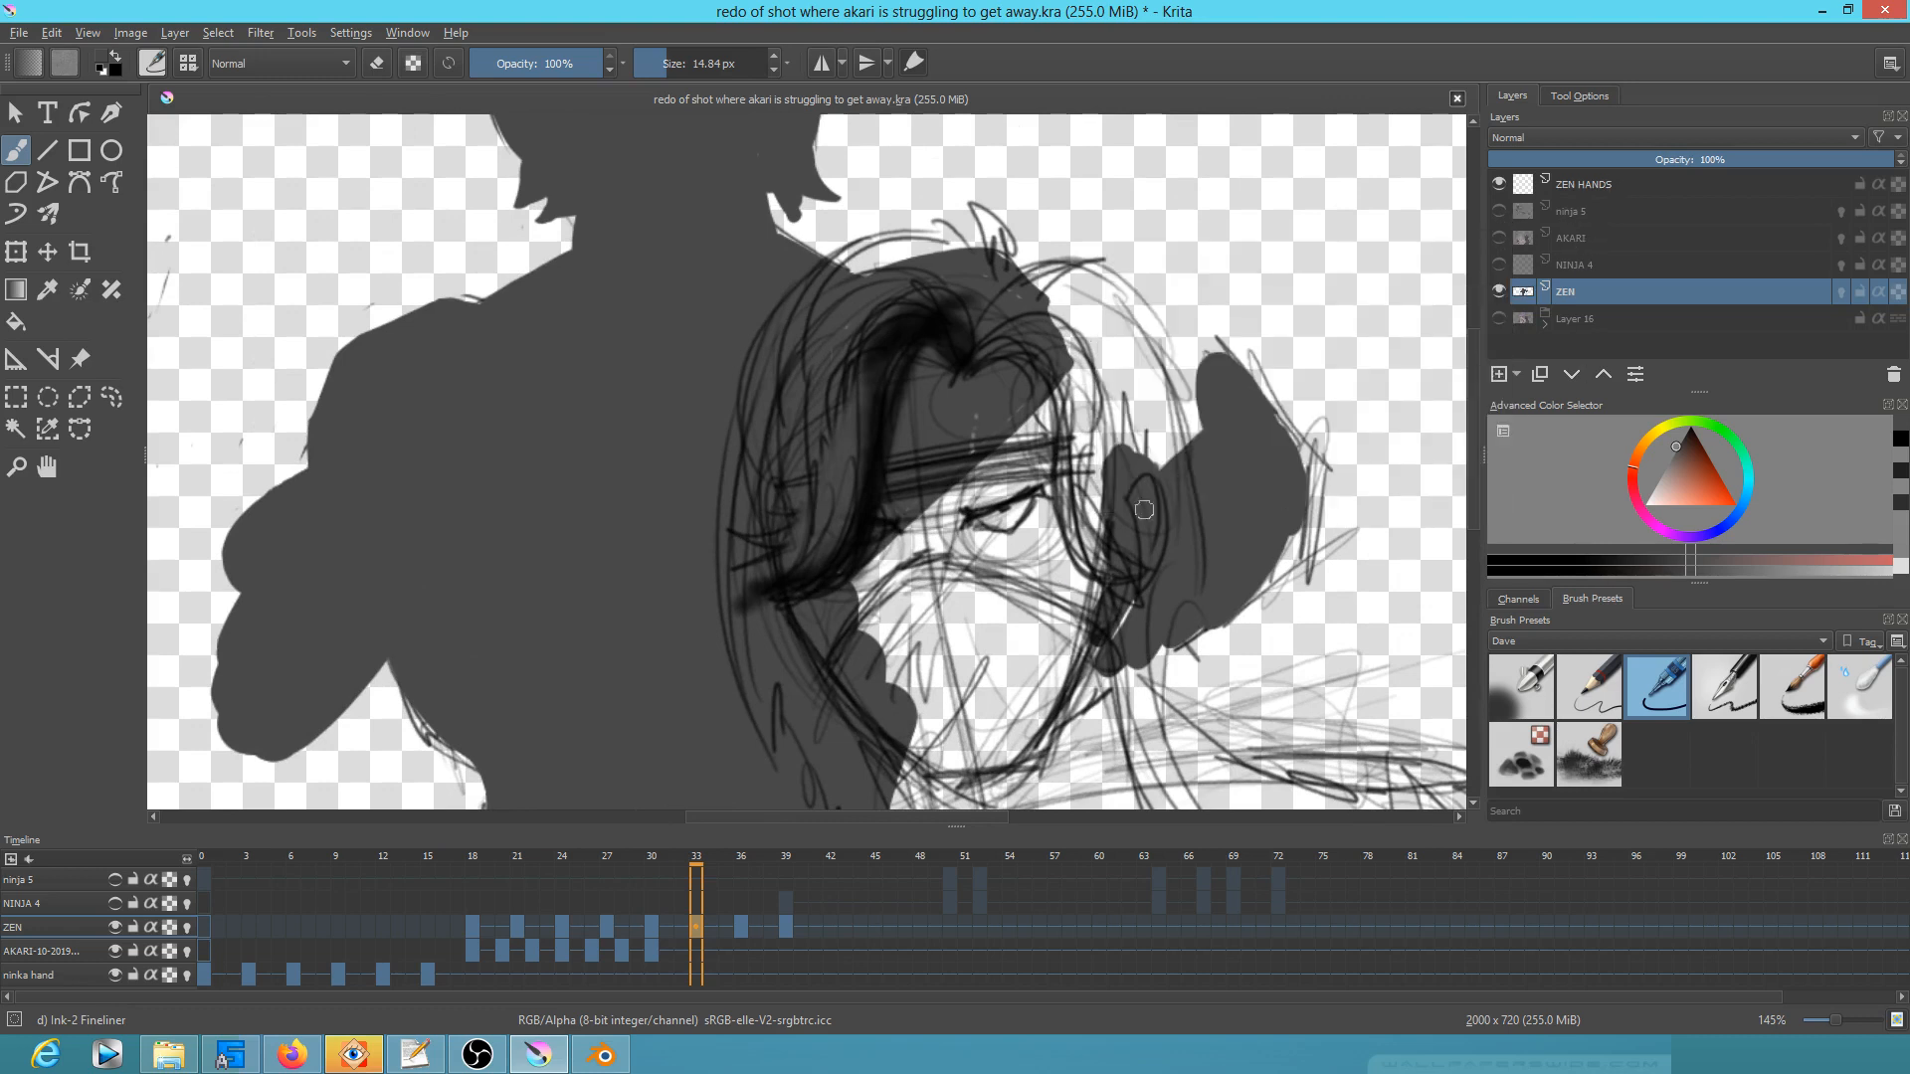
{"action": "left_click", "coordinate": [1501, 212]}
{"action": "left_click", "coordinate": [1501, 211]}
Step: Clean the sketch lines around Zen's right-side hand at frame 33, close the gap between its fingers and extend the thumb
{"action": "mouse_move", "coordinate": [1261, 486]}
{"action": "left_mouse_down"}
{"action": "mouse_move", "coordinate": [1223, 504]}
{"action": "mouse_move", "coordinate": [1187, 476]}
{"action": "left_mouse_up"}
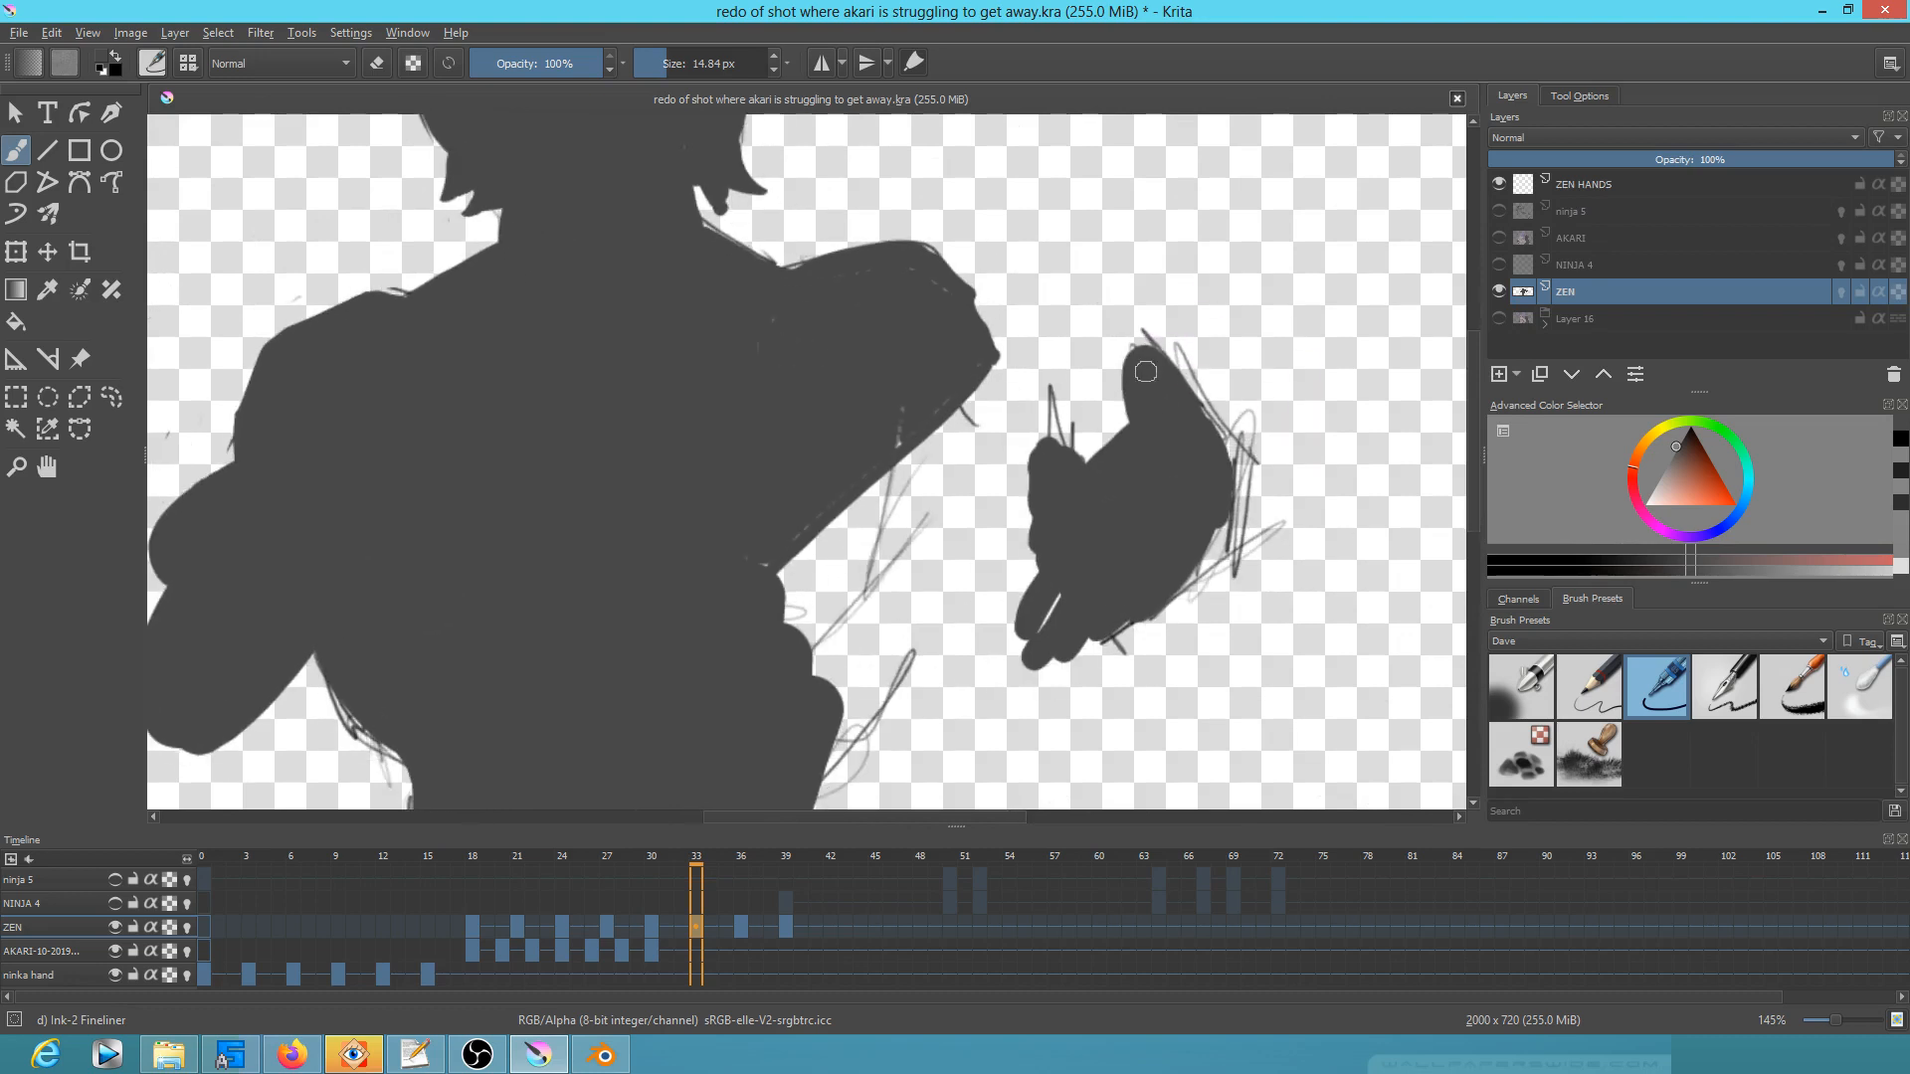
{"action": "mouse_move", "coordinate": [1134, 334]}
{"action": "left_mouse_down"}
{"action": "mouse_move", "coordinate": [1188, 354]}
{"action": "mouse_move", "coordinate": [1231, 428]}
{"action": "mouse_move", "coordinate": [1245, 398]}
{"action": "mouse_move", "coordinate": [1271, 494]}
{"action": "mouse_move", "coordinate": [1230, 533]}
{"action": "mouse_move", "coordinate": [1211, 593]}
{"action": "left_mouse_up"}
{"action": "key", "text": "e"}
{"action": "mouse_move", "coordinate": [1032, 414]}
{"action": "left_mouse_down"}
{"action": "mouse_move", "coordinate": [1084, 436]}
{"action": "mouse_move", "coordinate": [970, 421]}
{"action": "mouse_move", "coordinate": [993, 396]}
{"action": "mouse_move", "coordinate": [885, 505]}
{"action": "mouse_move", "coordinate": [854, 581]}
{"action": "mouse_move", "coordinate": [875, 593]}
{"action": "mouse_move", "coordinate": [893, 534]}
{"action": "mouse_move", "coordinate": [932, 620]}
{"action": "mouse_move", "coordinate": [866, 712]}
{"action": "mouse_move", "coordinate": [858, 616]}
{"action": "mouse_move", "coordinate": [891, 584]}
{"action": "left_mouse_up"}
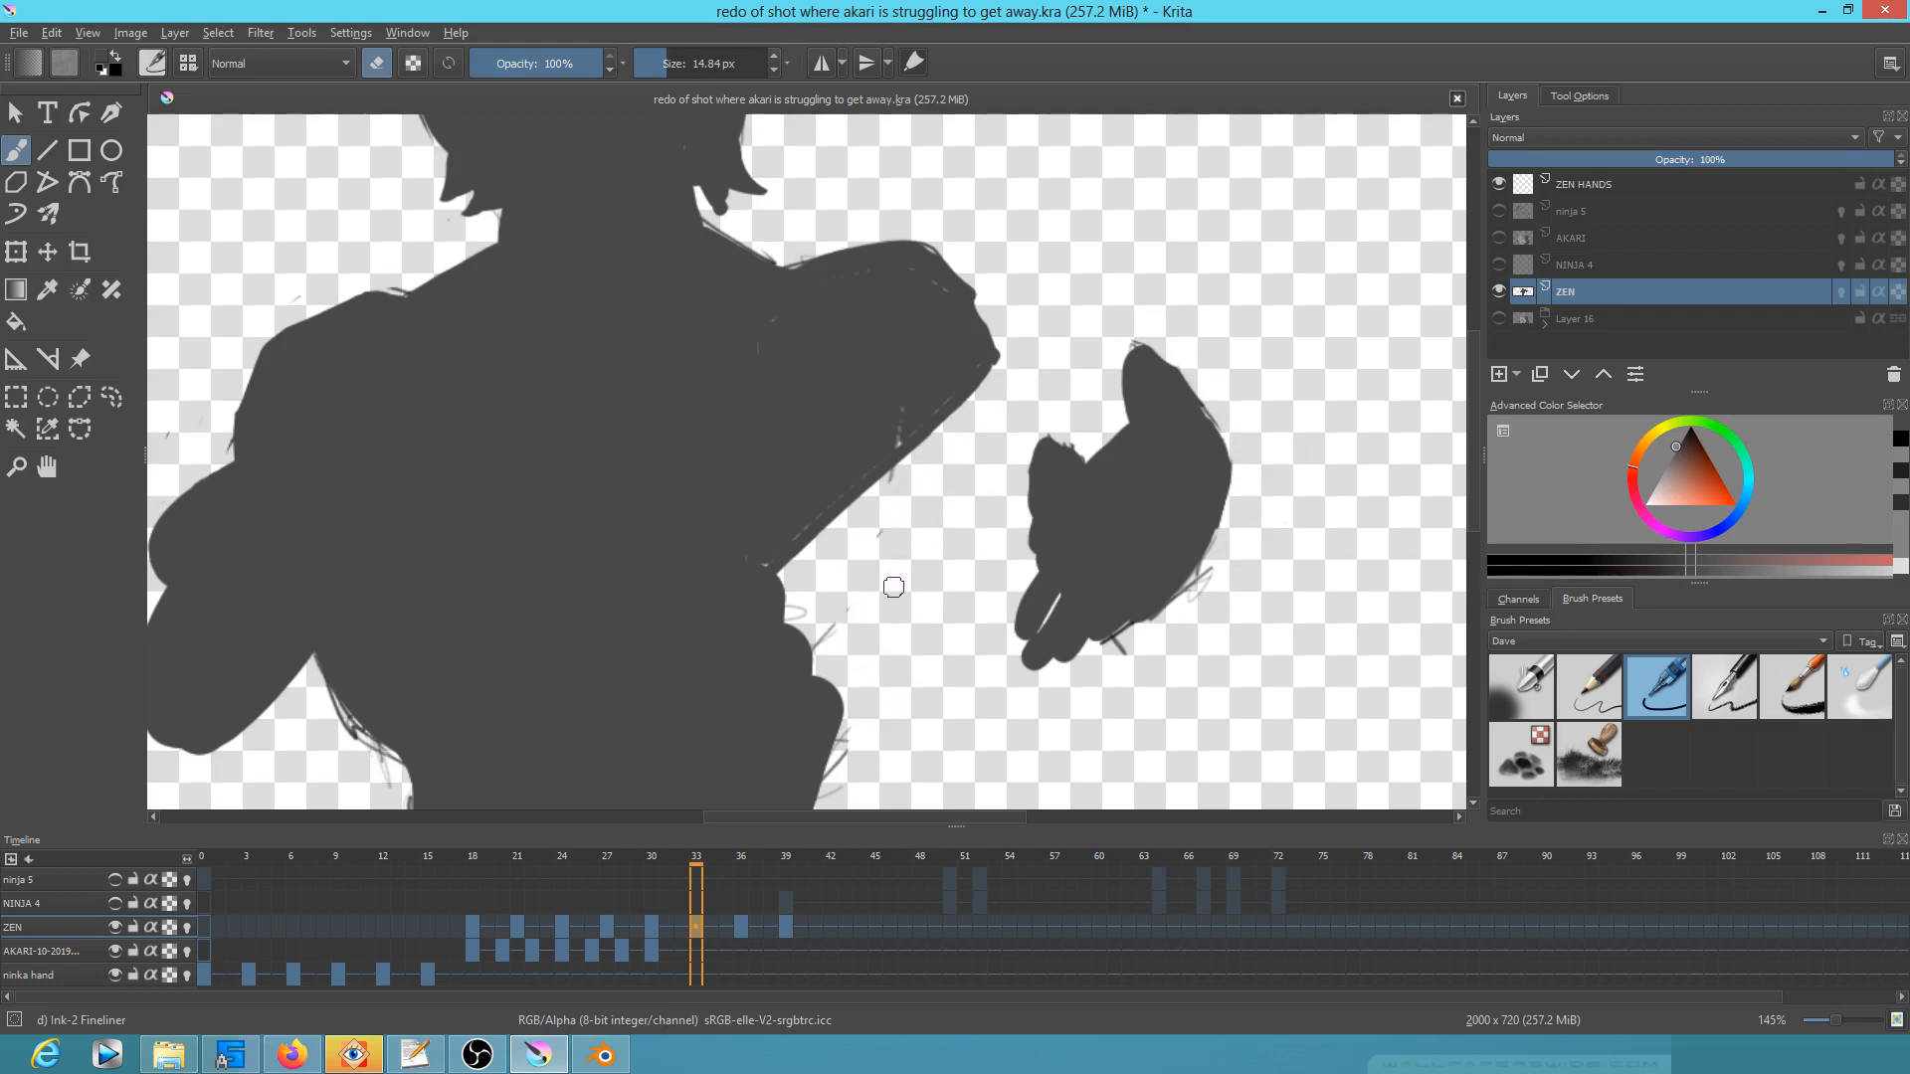
{"action": "mouse_move", "coordinate": [1170, 621]}
{"action": "left_mouse_down"}
{"action": "mouse_move", "coordinate": [1222, 552]}
{"action": "mouse_move", "coordinate": [1115, 671]}
{"action": "left_mouse_up"}
{"action": "key", "text": "e"}
{"action": "left_click_drag", "start_coordinate": [1084, 579], "coordinate": [1025, 642]}
{"action": "mouse_move", "coordinate": [1057, 426]}
{"action": "left_mouse_down"}
{"action": "mouse_move", "coordinate": [1074, 466]}
{"action": "mouse_move", "coordinate": [1076, 450]}
{"action": "left_mouse_up"}
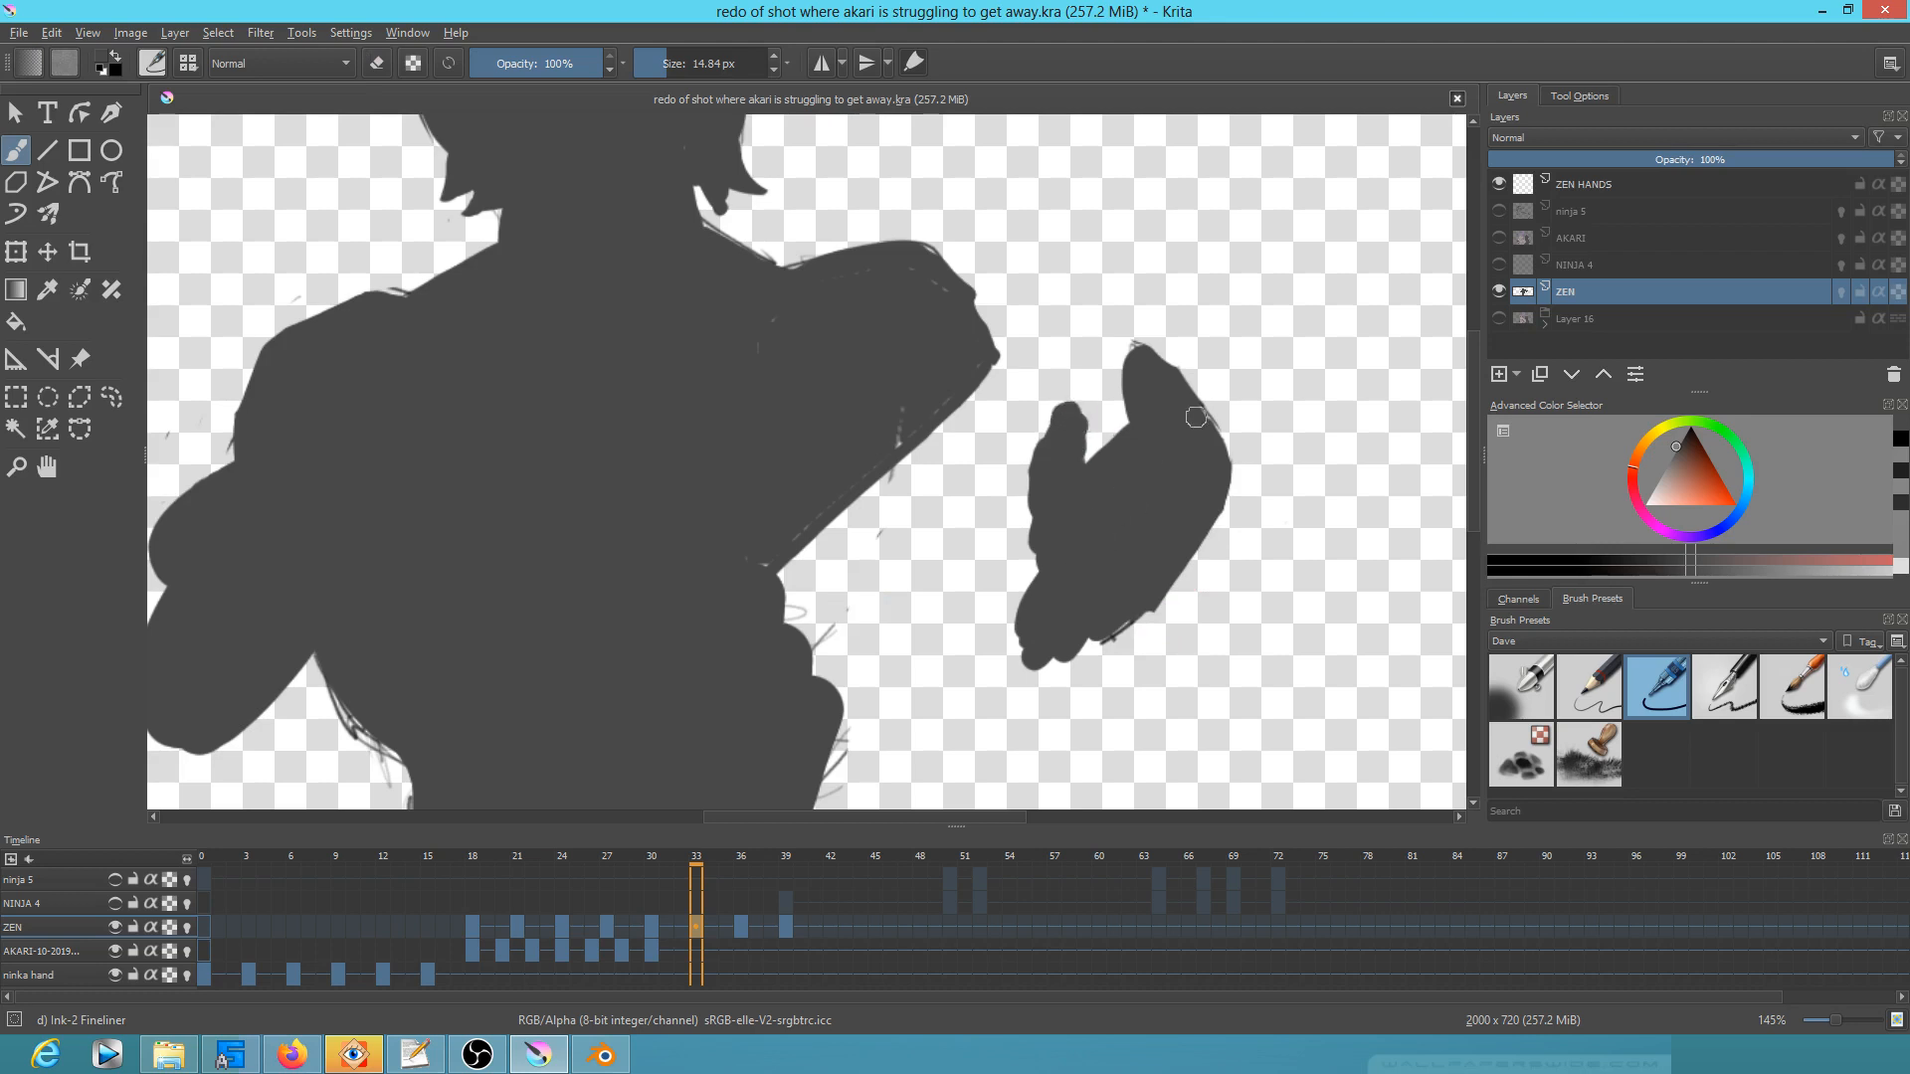
Step: Paint a smooth dark grey curve joining the underside of Zen's right-side arm to his torso at frame 33
{"action": "left_click_drag", "start_coordinate": [835, 519], "coordinate": [782, 625]}
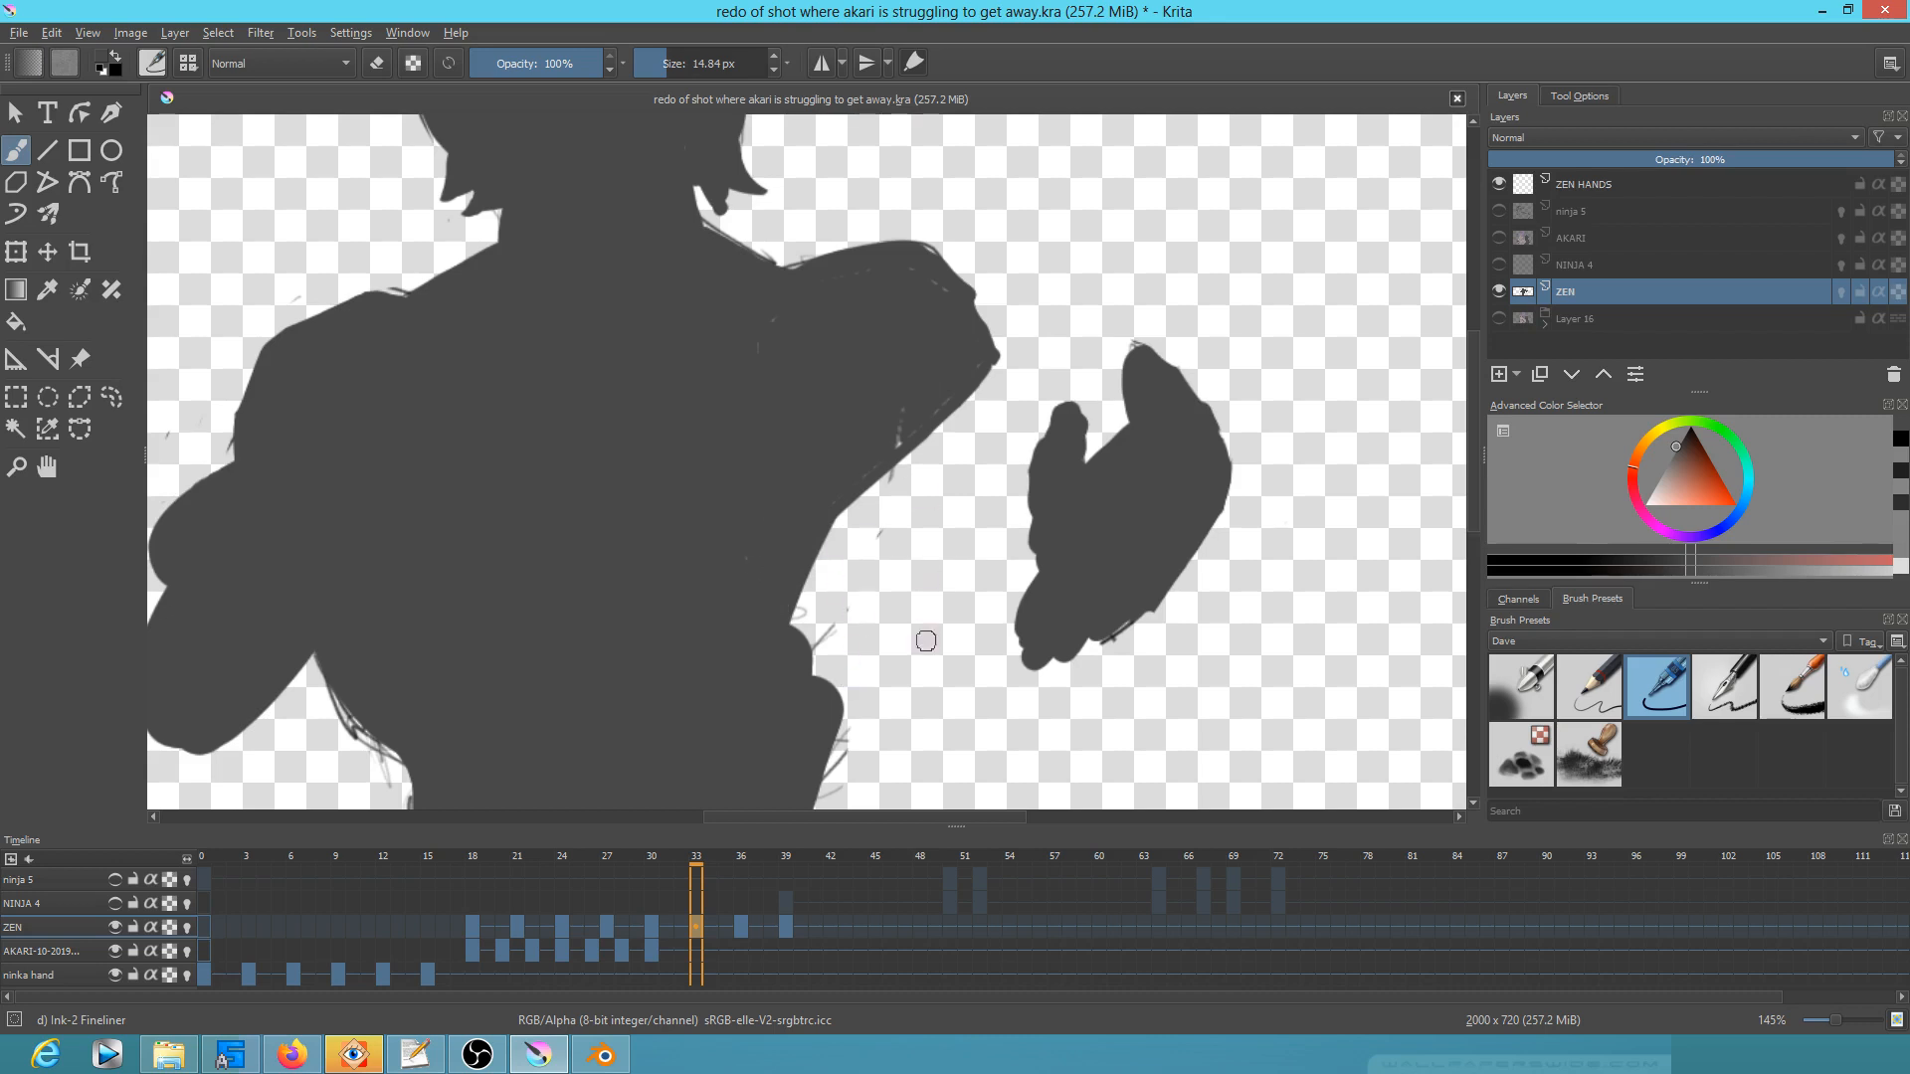
{"action": "left_click_drag", "start_coordinate": [964, 657], "coordinate": [1029, 507]}
{"action": "left_click_drag", "start_coordinate": [935, 610], "coordinate": [918, 661]}
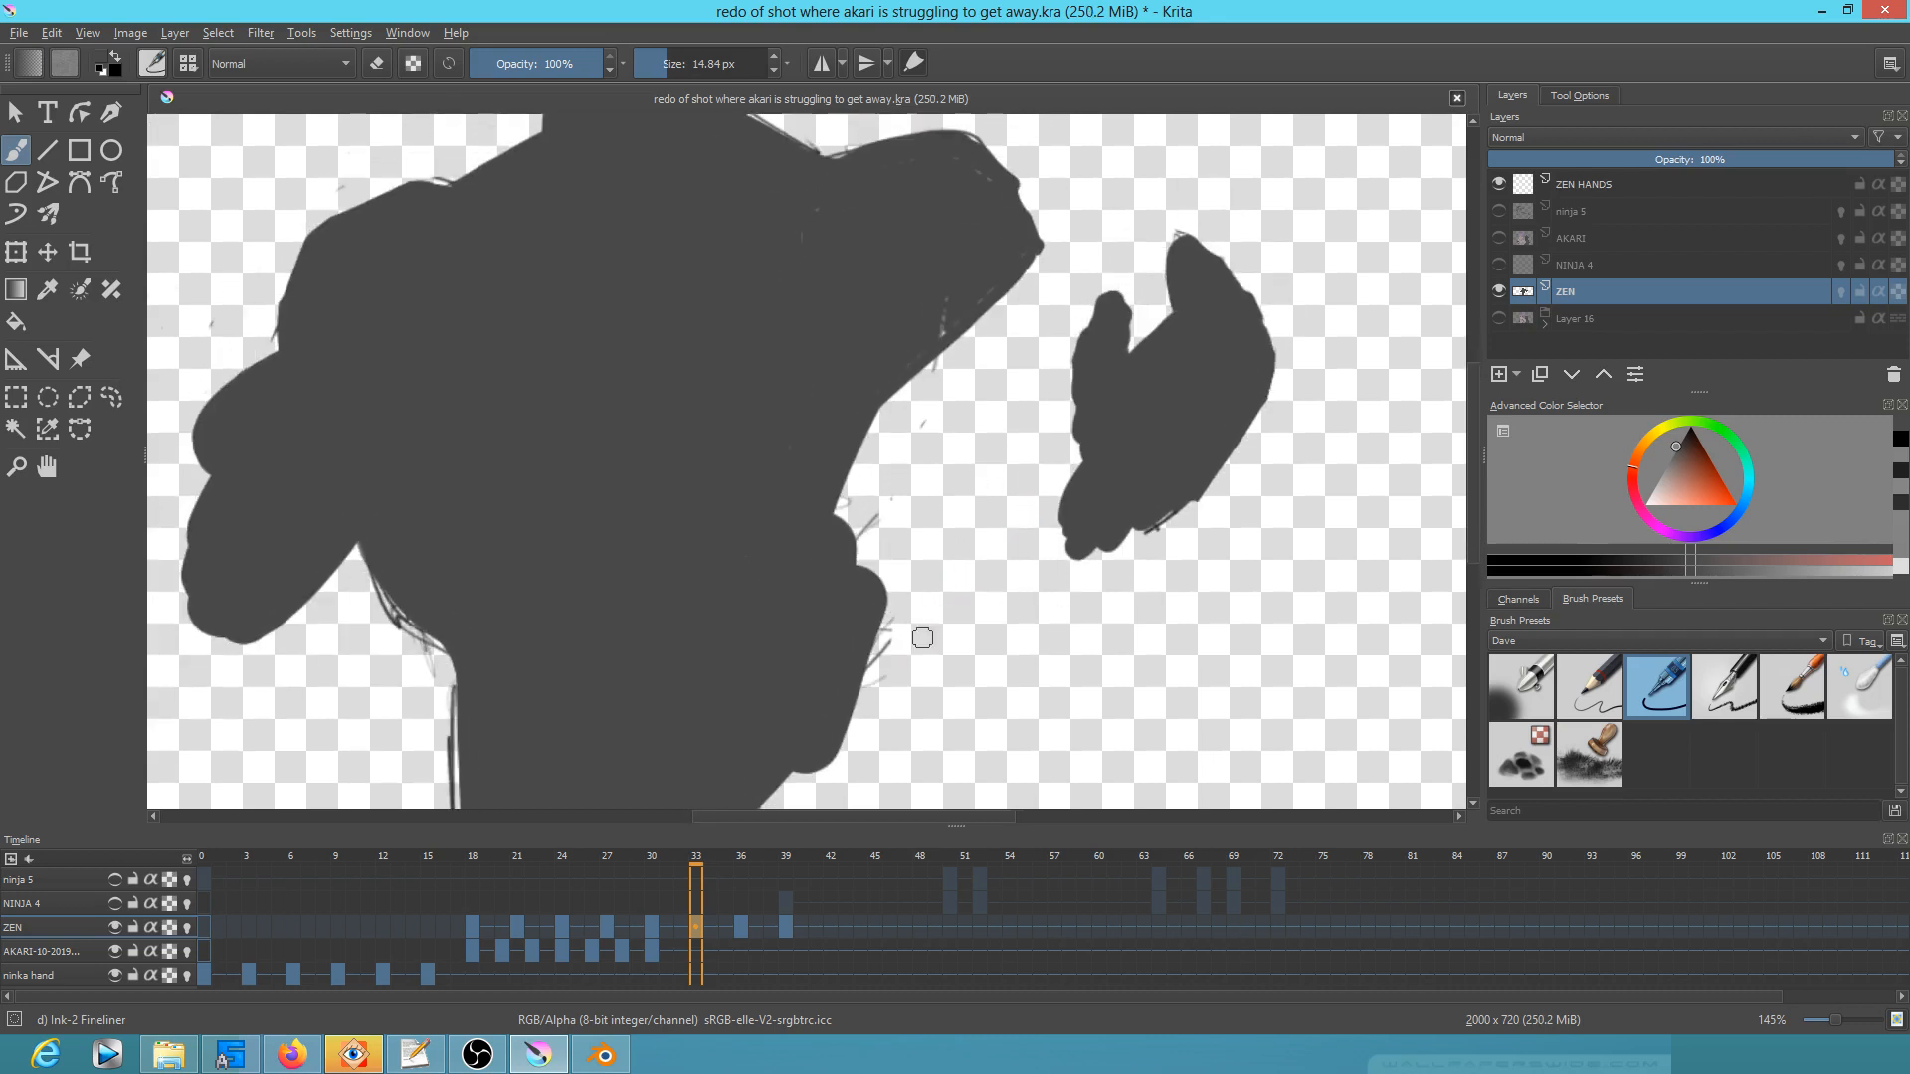
Step: At frame 30 on the ZEN layer, erase the sketch lines around Zen's left-side shoulder
{"action": "left_click", "coordinate": [654, 925]}
{"action": "mouse_move", "coordinate": [992, 242]}
{"action": "left_mouse_down"}
{"action": "mouse_move", "coordinate": [923, 349]}
{"action": "mouse_move", "coordinate": [890, 330]}
{"action": "mouse_move", "coordinate": [771, 418]}
{"action": "mouse_move", "coordinate": [723, 365]}
{"action": "left_mouse_up"}
{"action": "mouse_move", "coordinate": [850, 346]}
{"action": "left_mouse_down"}
{"action": "mouse_move", "coordinate": [716, 556]}
{"action": "mouse_move", "coordinate": [718, 469]}
{"action": "left_mouse_up"}
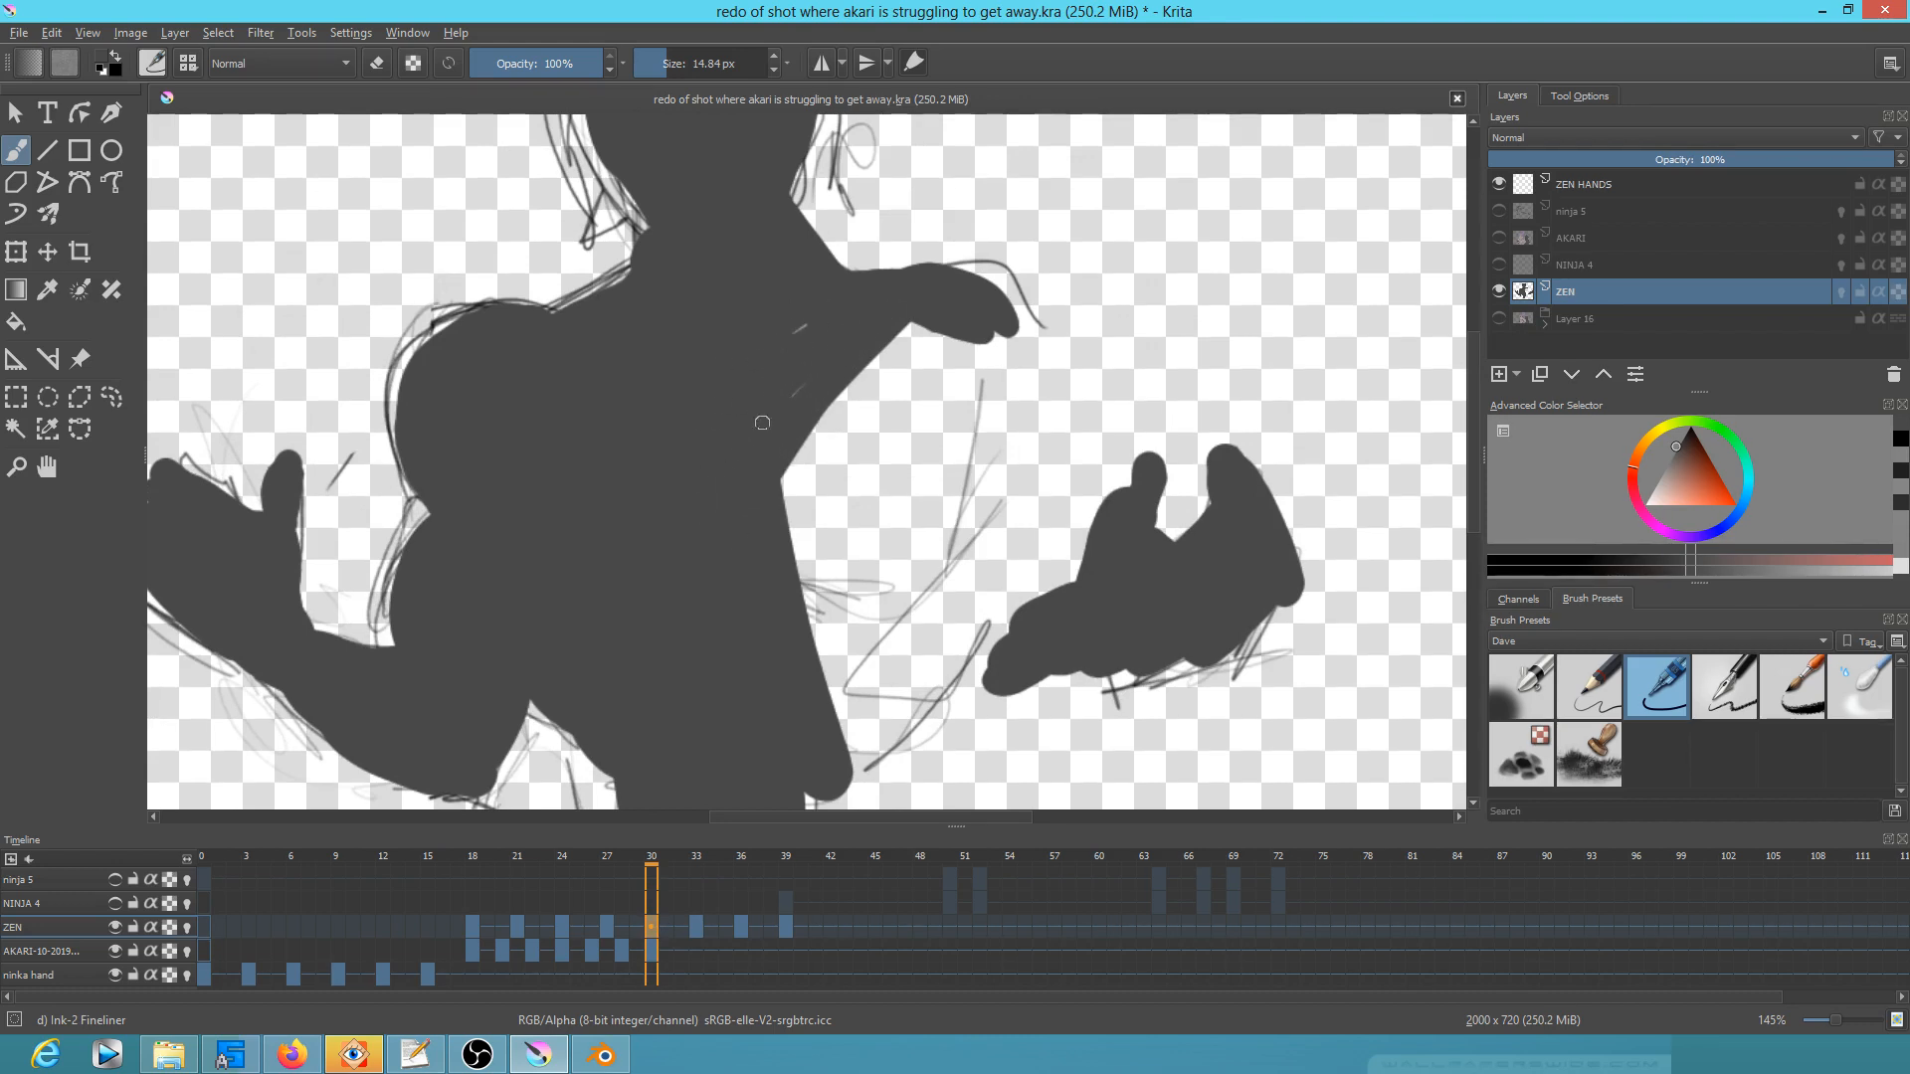
{"action": "key", "text": "e"}
{"action": "mouse_move", "coordinate": [580, 281]}
{"action": "left_mouse_down"}
{"action": "mouse_move", "coordinate": [627, 252]}
{"action": "mouse_move", "coordinate": [561, 302]}
{"action": "mouse_move", "coordinate": [482, 307]}
{"action": "mouse_move", "coordinate": [422, 343]}
{"action": "mouse_move", "coordinate": [398, 390]}
{"action": "mouse_move", "coordinate": [398, 490]}
{"action": "mouse_move", "coordinate": [441, 302]}
{"action": "mouse_move", "coordinate": [387, 385]}
{"action": "left_mouse_up"}
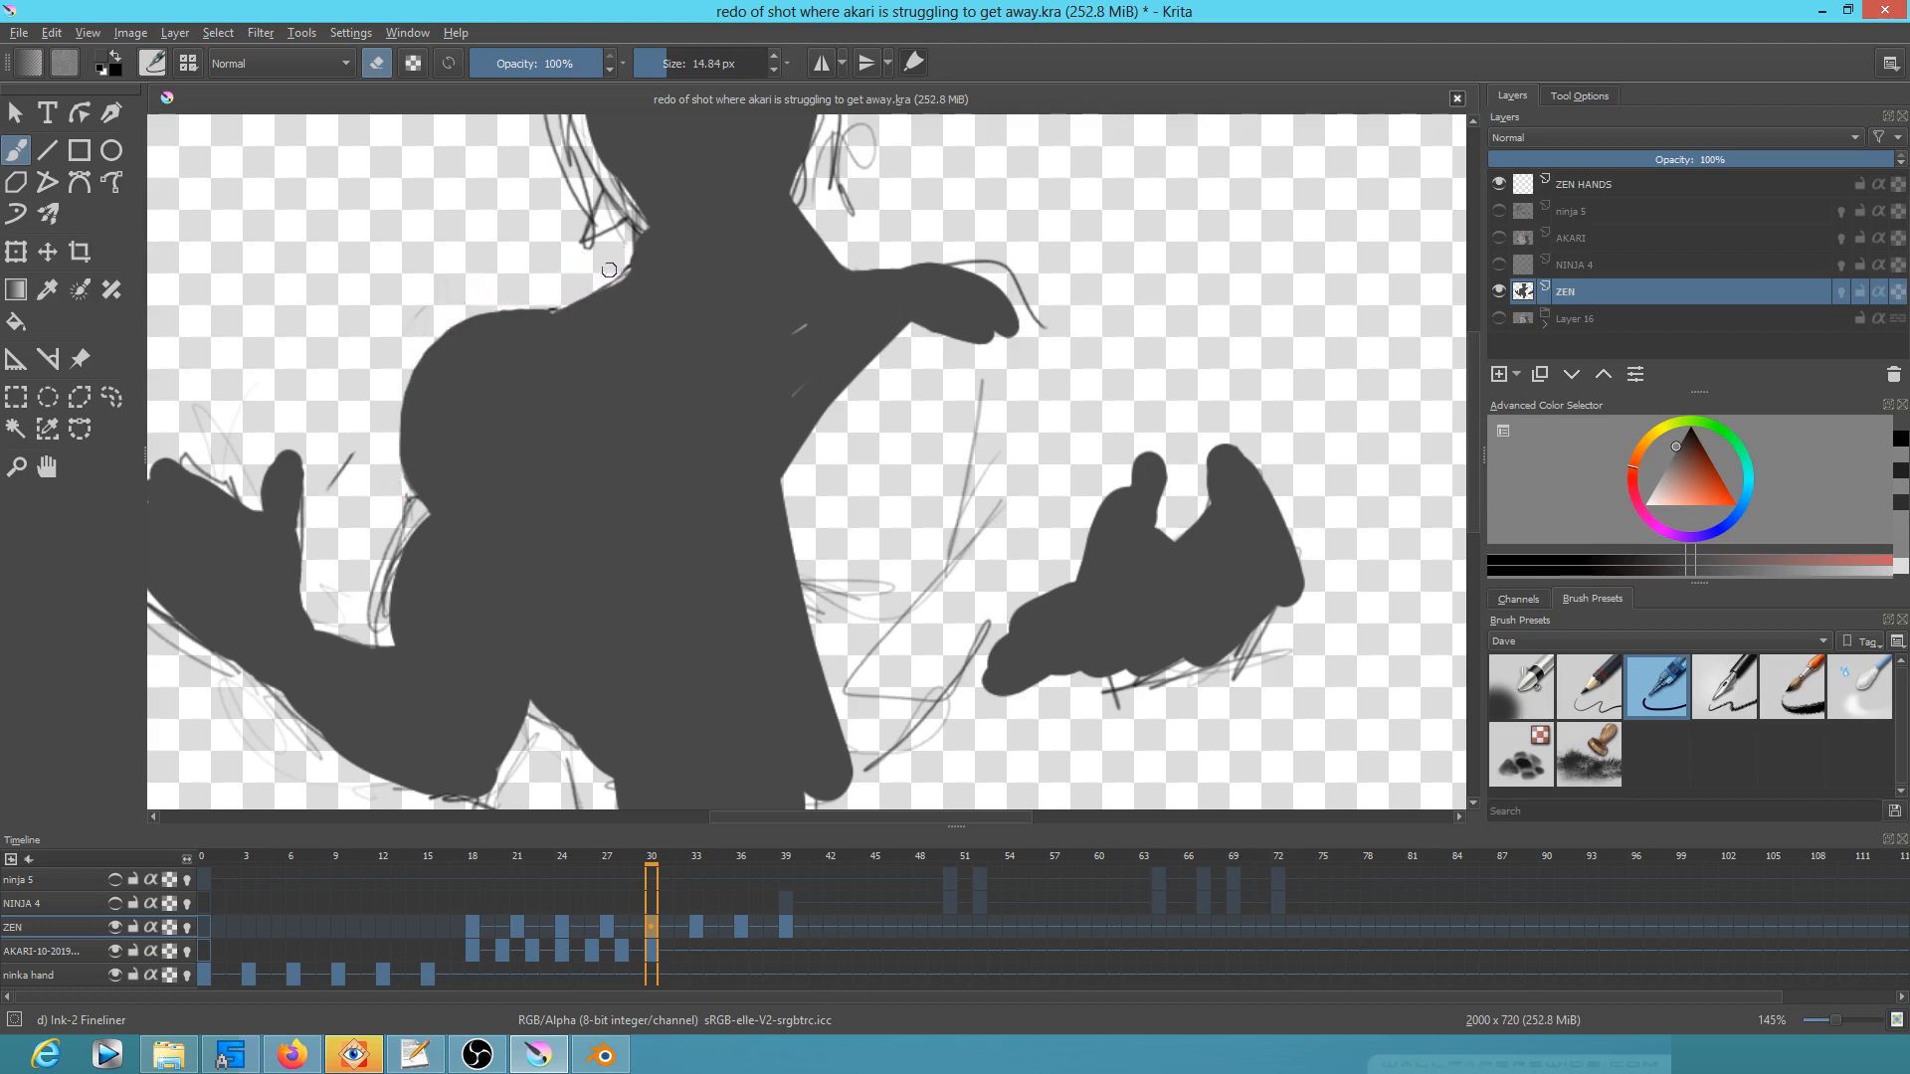
Step: Erase the sketch lines along Zen's left-side hand, forearm and elbow at frame 30
{"action": "mouse_move", "coordinate": [348, 451]}
{"action": "left_mouse_down"}
{"action": "mouse_move", "coordinate": [329, 489]}
{"action": "mouse_move", "coordinate": [544, 397]}
{"action": "mouse_move", "coordinate": [495, 477]}
{"action": "mouse_move", "coordinate": [499, 511]}
{"action": "left_mouse_up"}
{"action": "mouse_move", "coordinate": [426, 429]}
{"action": "left_mouse_down"}
{"action": "mouse_move", "coordinate": [296, 443]}
{"action": "mouse_move", "coordinate": [323, 556]}
{"action": "left_mouse_up"}
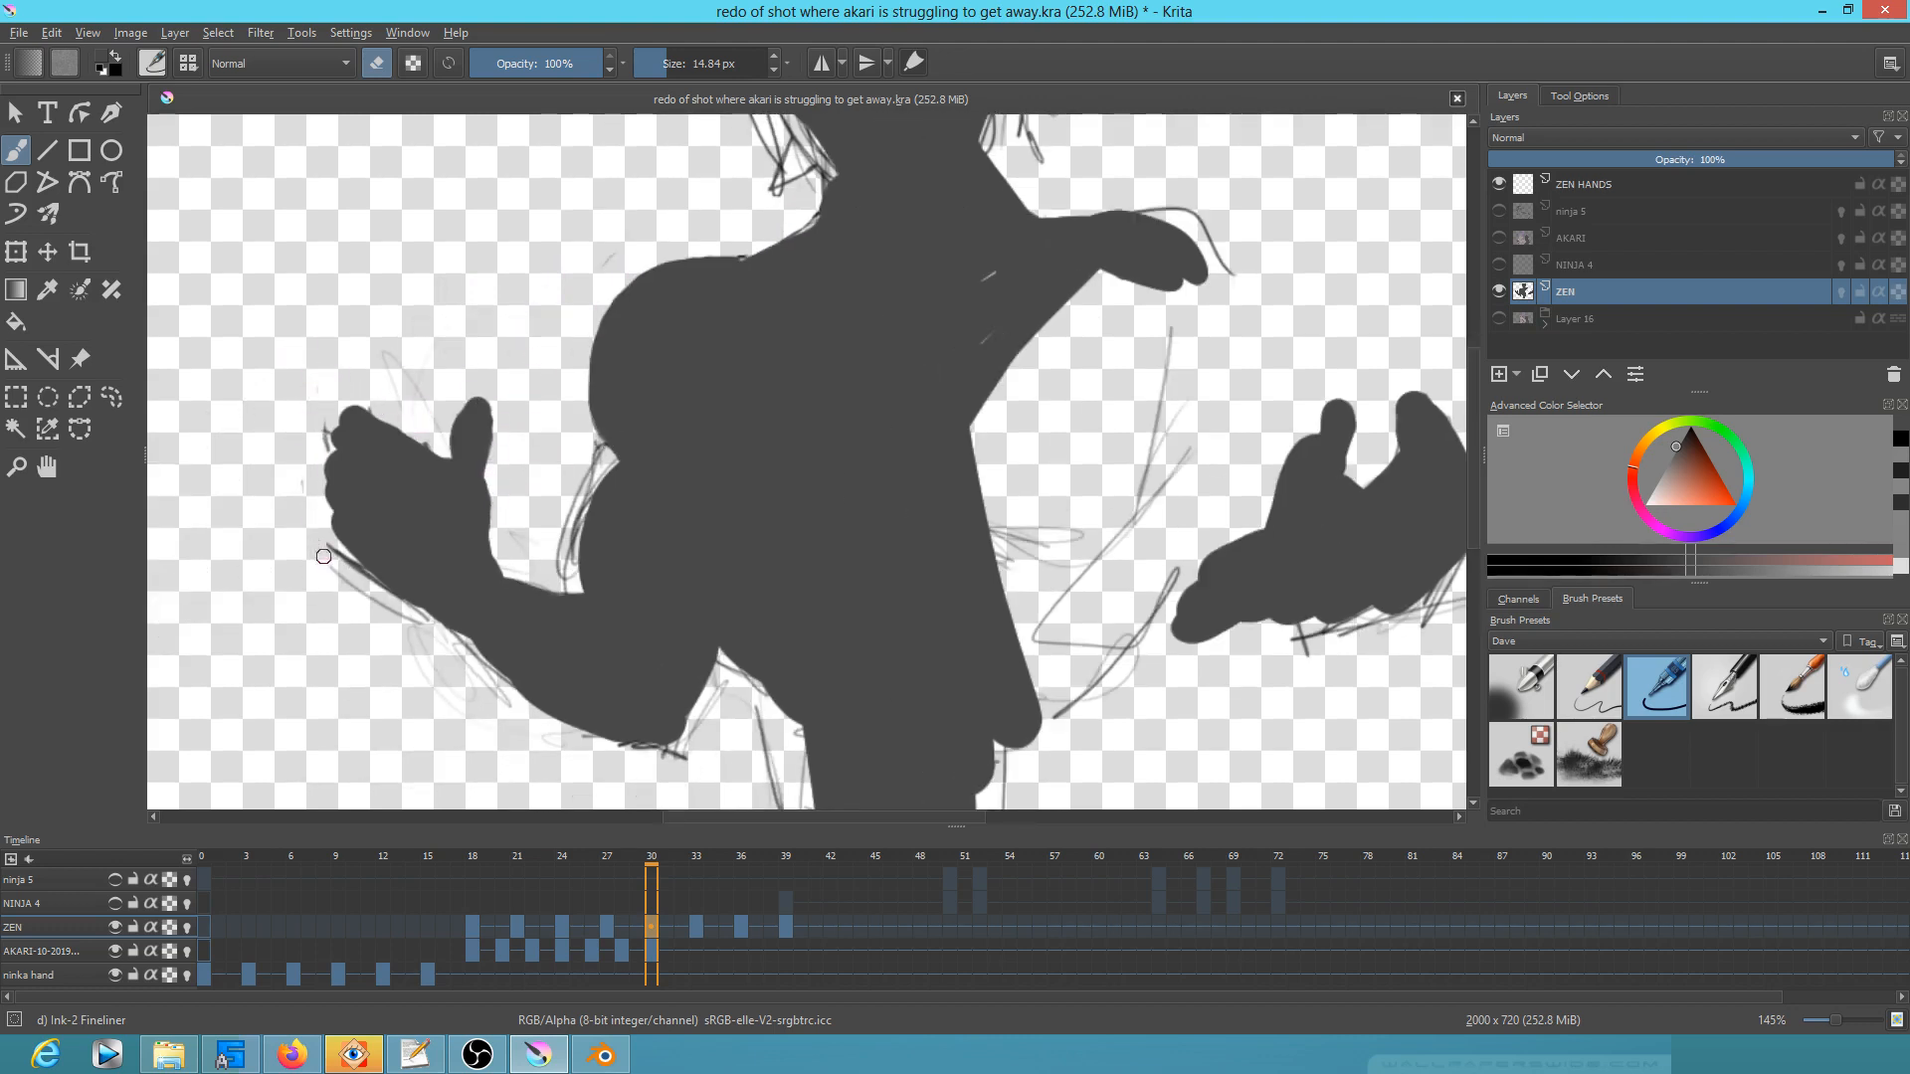
{"action": "mouse_move", "coordinate": [323, 550]}
{"action": "left_mouse_down"}
{"action": "mouse_move", "coordinate": [488, 676]}
{"action": "mouse_move", "coordinate": [437, 637]}
{"action": "left_mouse_up"}
{"action": "key", "text": "e"}
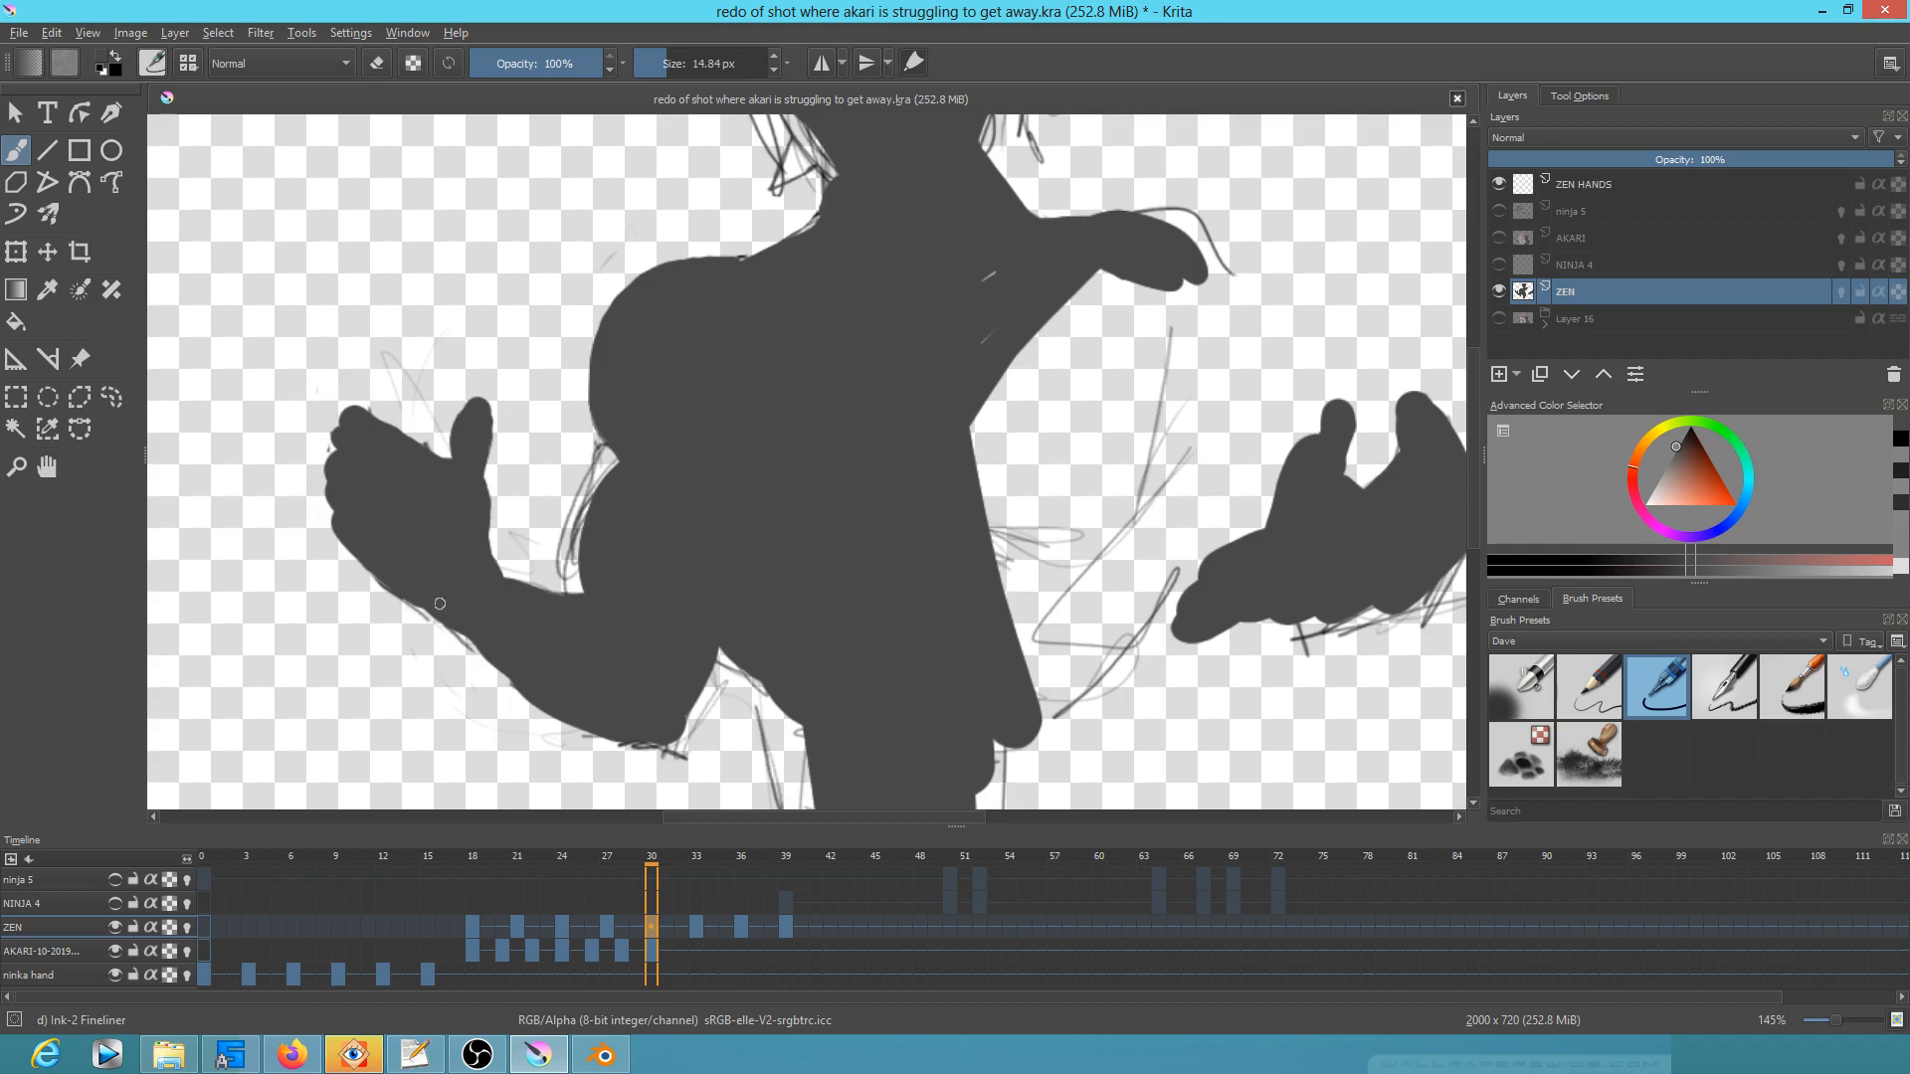
{"action": "key", "text": "e"}
{"action": "mouse_move", "coordinate": [575, 744]}
{"action": "left_mouse_down"}
{"action": "mouse_move", "coordinate": [679, 755]}
{"action": "mouse_move", "coordinate": [638, 750]}
{"action": "left_mouse_up"}
{"action": "left_click_drag", "start_coordinate": [787, 527], "coordinate": [763, 418]}
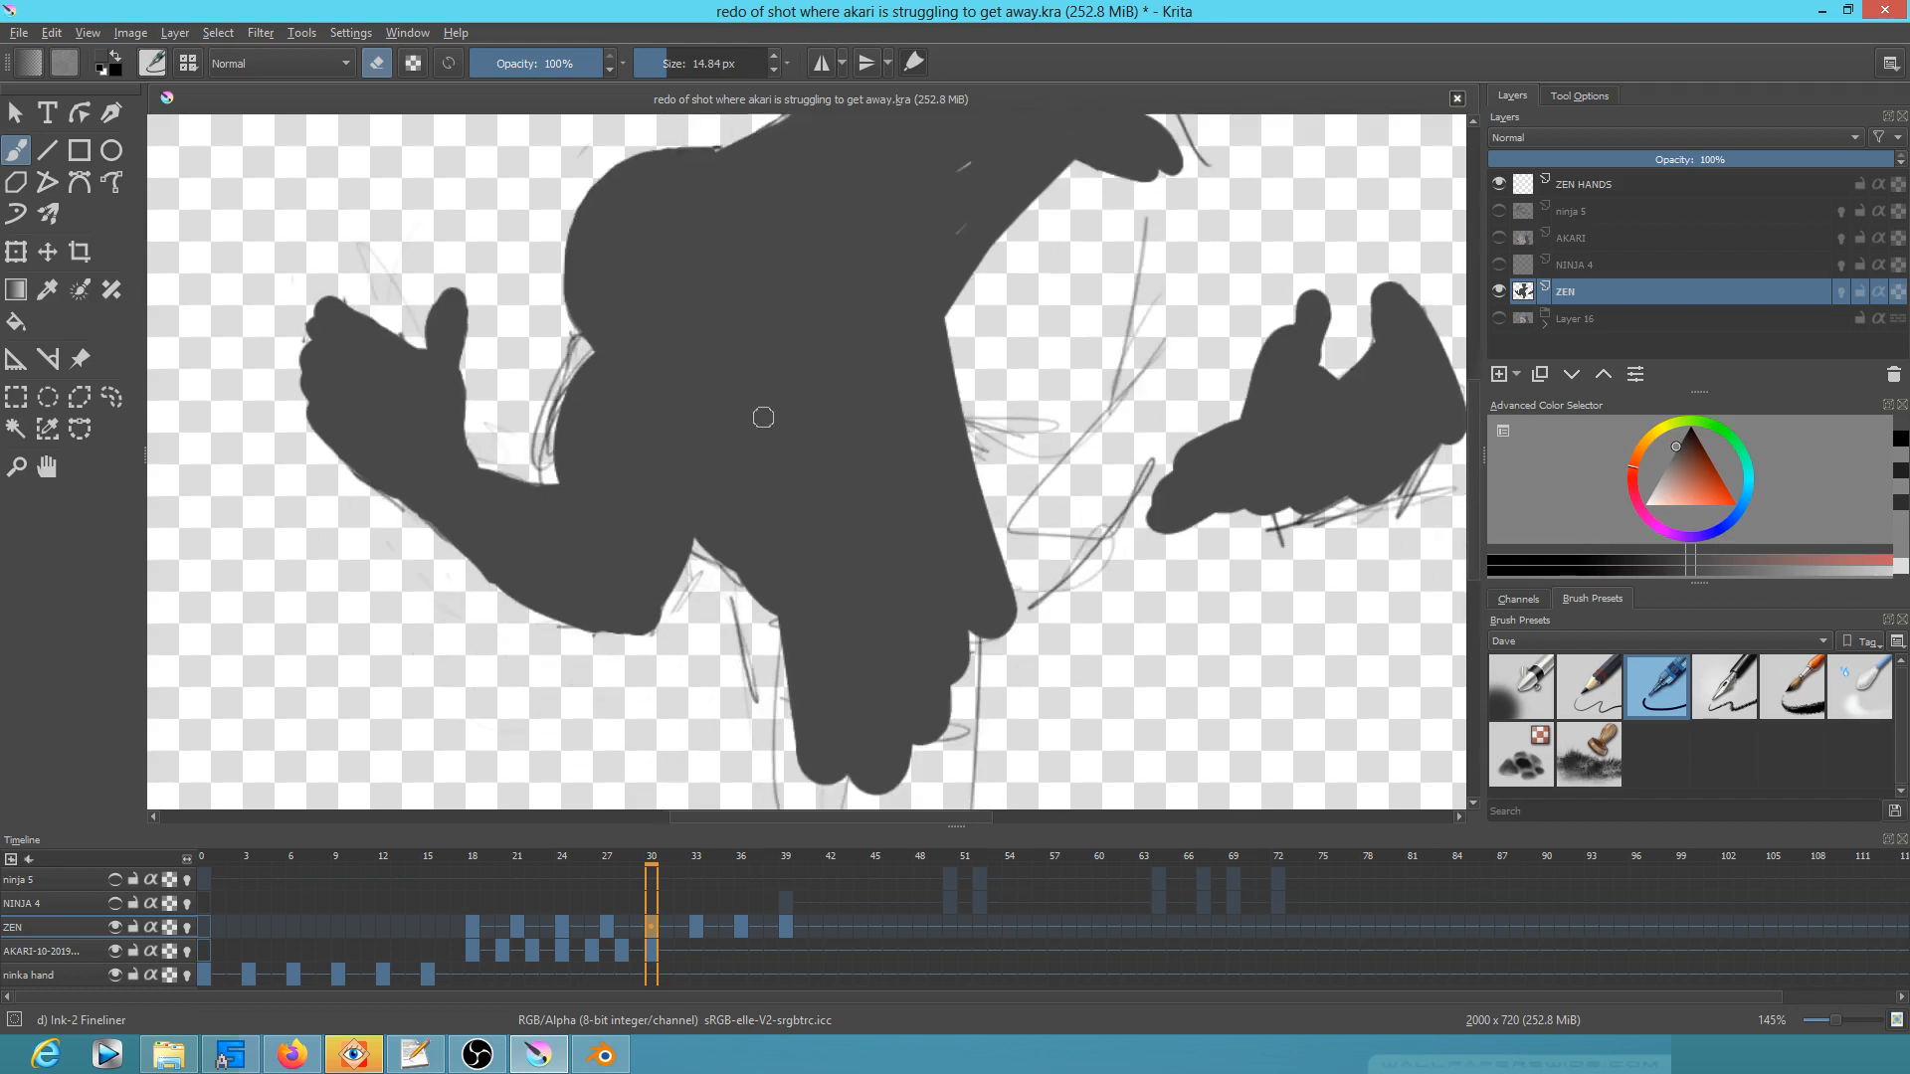
Step: At frame 30, erase the sketch lines beside Zen's waist, below his left-side arm and around his left-side hand
{"action": "mouse_move", "coordinate": [684, 601]}
{"action": "left_mouse_down"}
{"action": "mouse_move", "coordinate": [699, 561]}
{"action": "mouse_move", "coordinate": [759, 609]}
{"action": "mouse_move", "coordinate": [756, 696]}
{"action": "mouse_move", "coordinate": [773, 687]}
{"action": "mouse_move", "coordinate": [732, 697]}
{"action": "left_mouse_up"}
{"action": "mouse_move", "coordinate": [580, 343]}
{"action": "left_mouse_down"}
{"action": "mouse_move", "coordinate": [548, 428]}
{"action": "mouse_move", "coordinate": [553, 409]}
{"action": "left_mouse_up"}
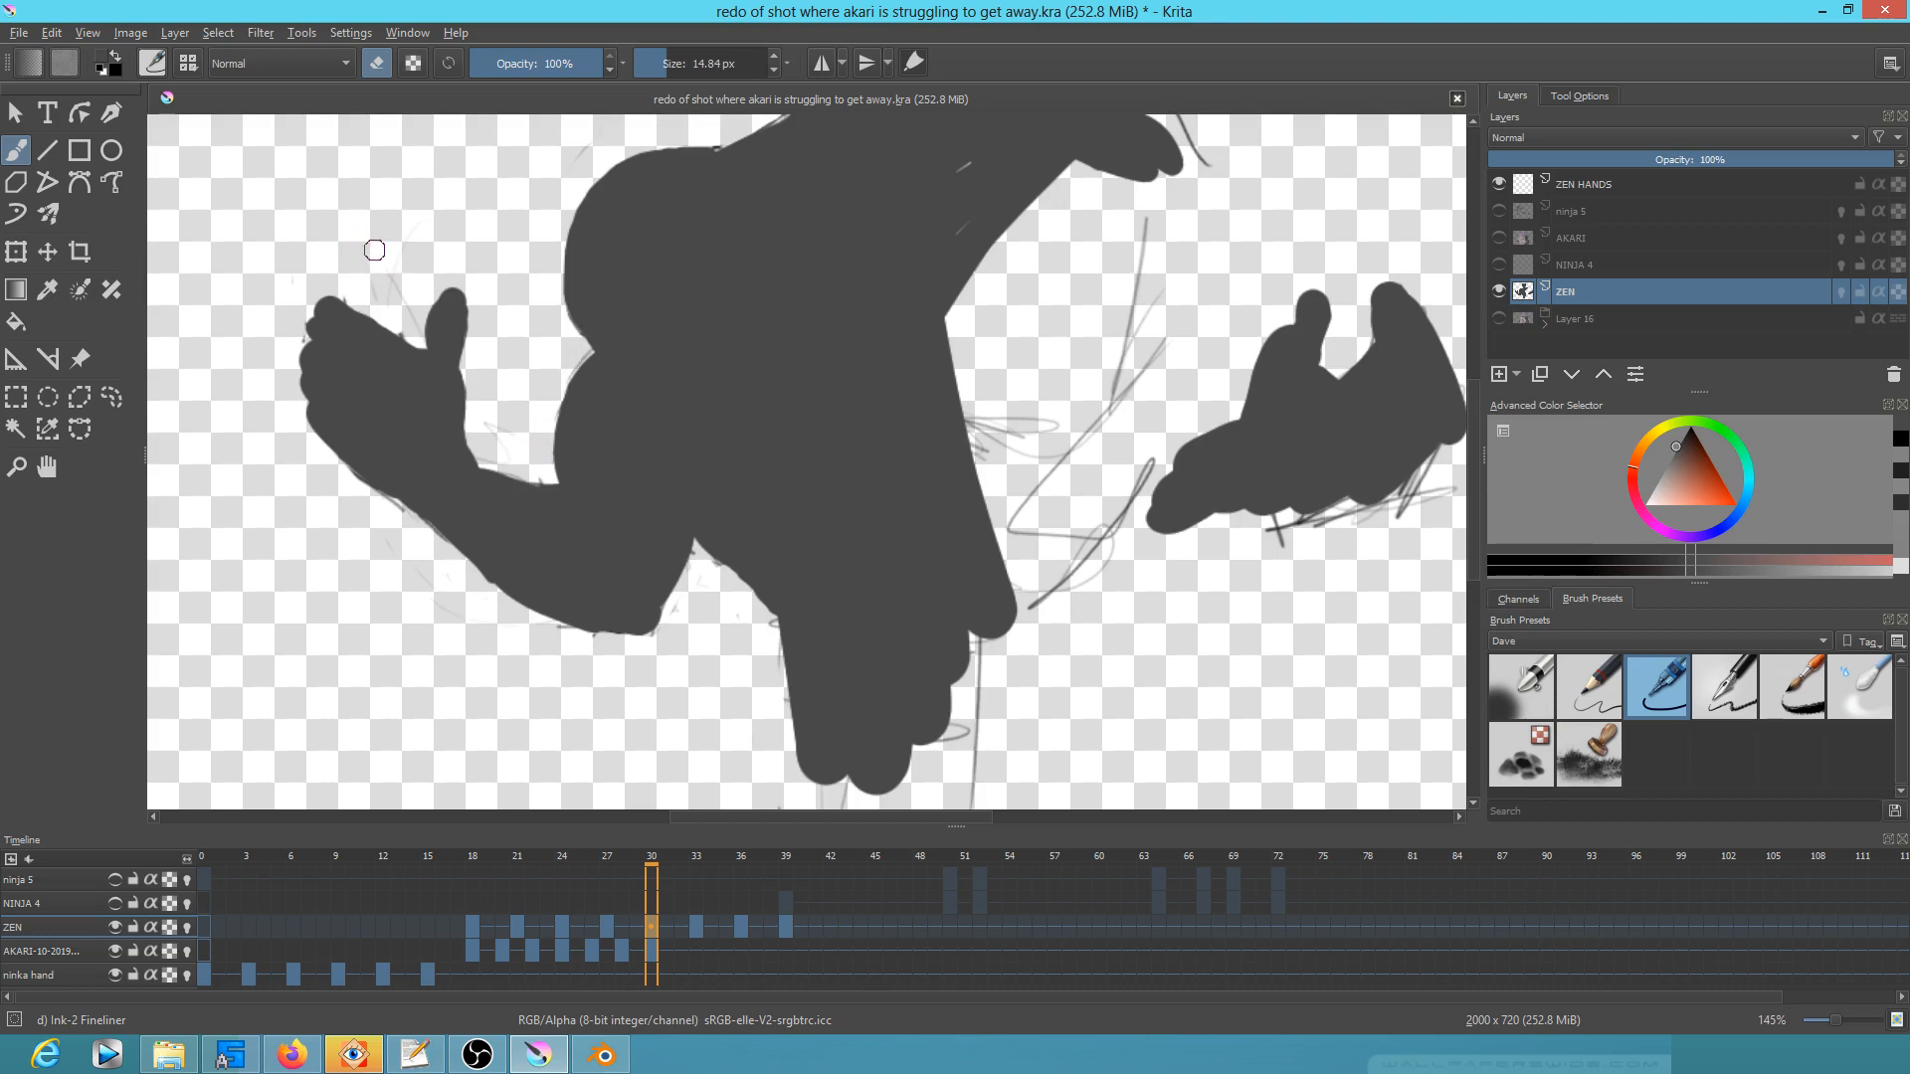
{"action": "mouse_move", "coordinate": [1078, 517]}
{"action": "left_mouse_down"}
{"action": "mouse_move", "coordinate": [871, 581]}
{"action": "mouse_move", "coordinate": [779, 675]}
{"action": "left_mouse_up"}
{"action": "mouse_move", "coordinate": [881, 261]}
{"action": "left_mouse_down"}
{"action": "mouse_move", "coordinate": [892, 283]}
{"action": "mouse_move", "coordinate": [876, 255]}
{"action": "left_mouse_up"}
Step: Fill the small gaps in Zen's right-side shoulder with dark grey and trim the outer edge of his right-side hand
{"action": "key", "text": "e"}
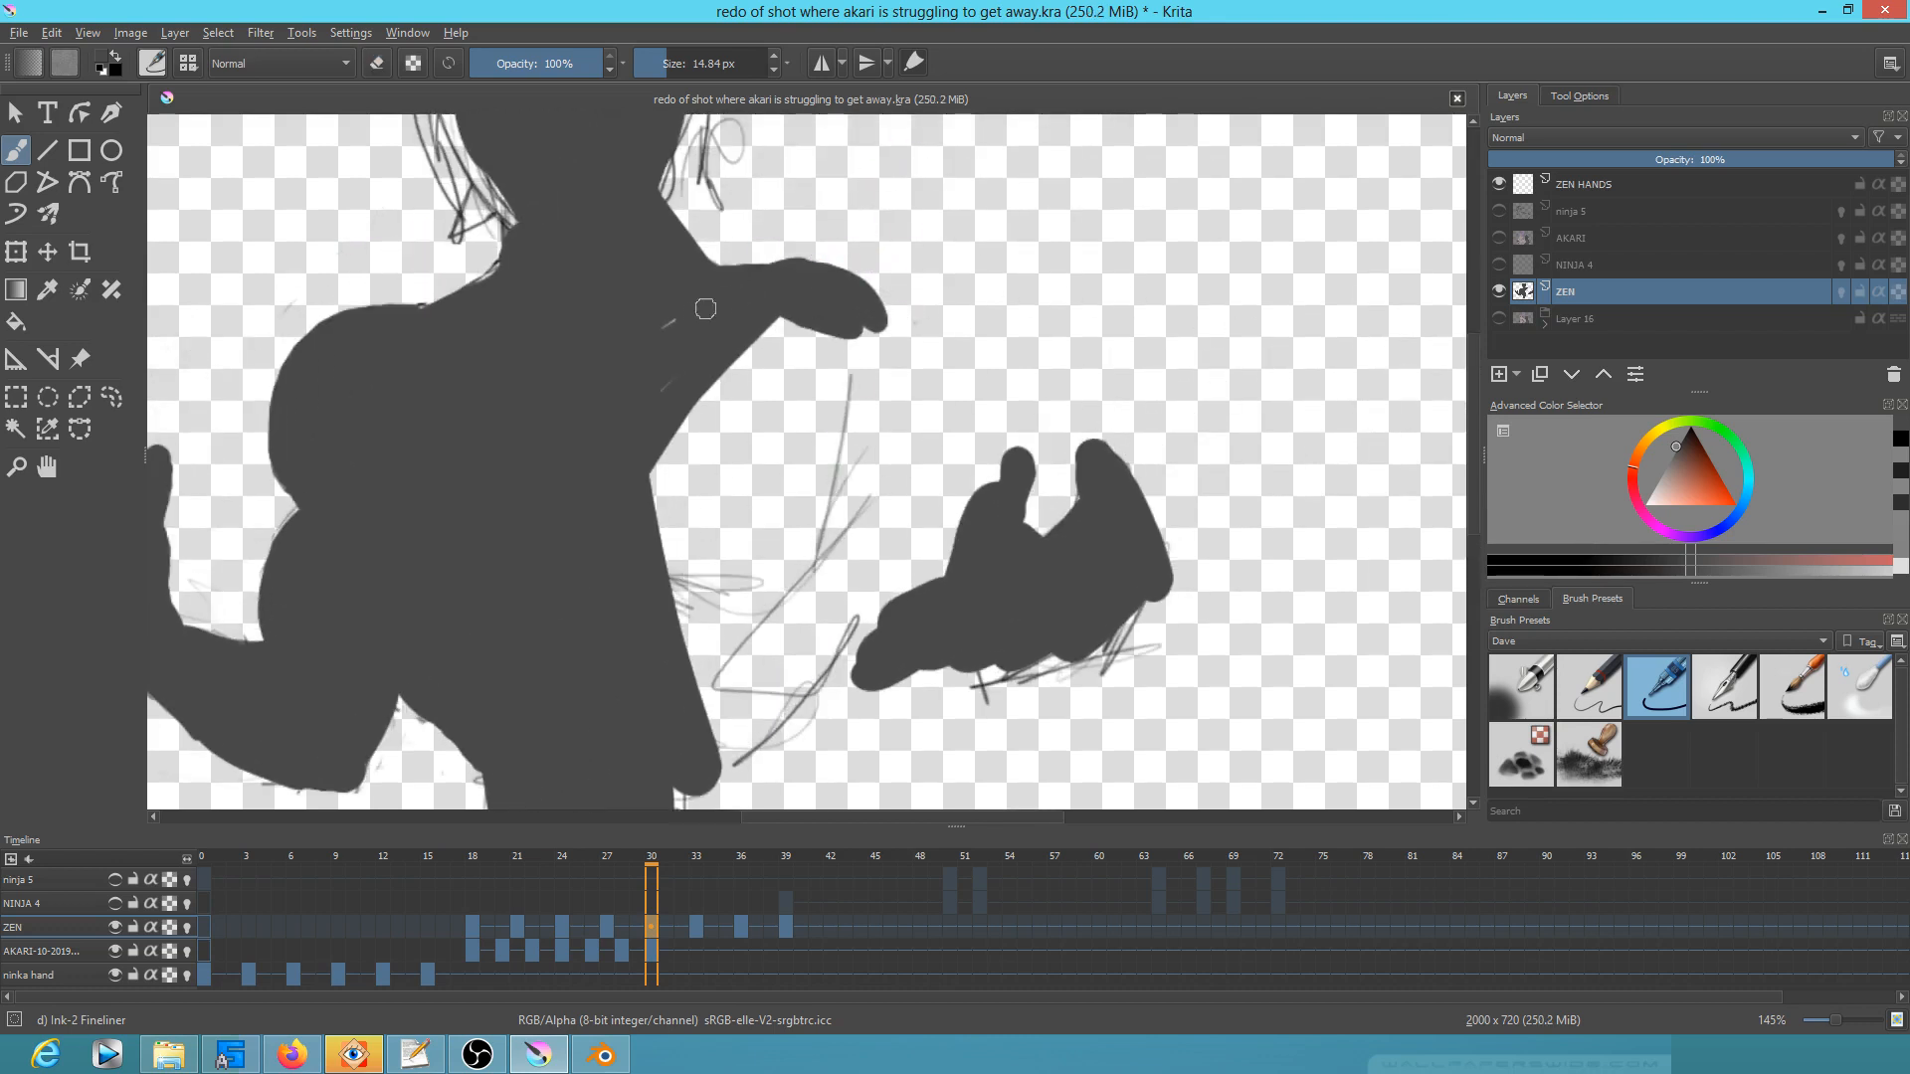
{"action": "left_click_drag", "start_coordinate": [639, 415], "coordinate": [676, 370]}
{"action": "key", "text": "e"}
{"action": "left_click_drag", "start_coordinate": [1182, 547], "coordinate": [1154, 623]}
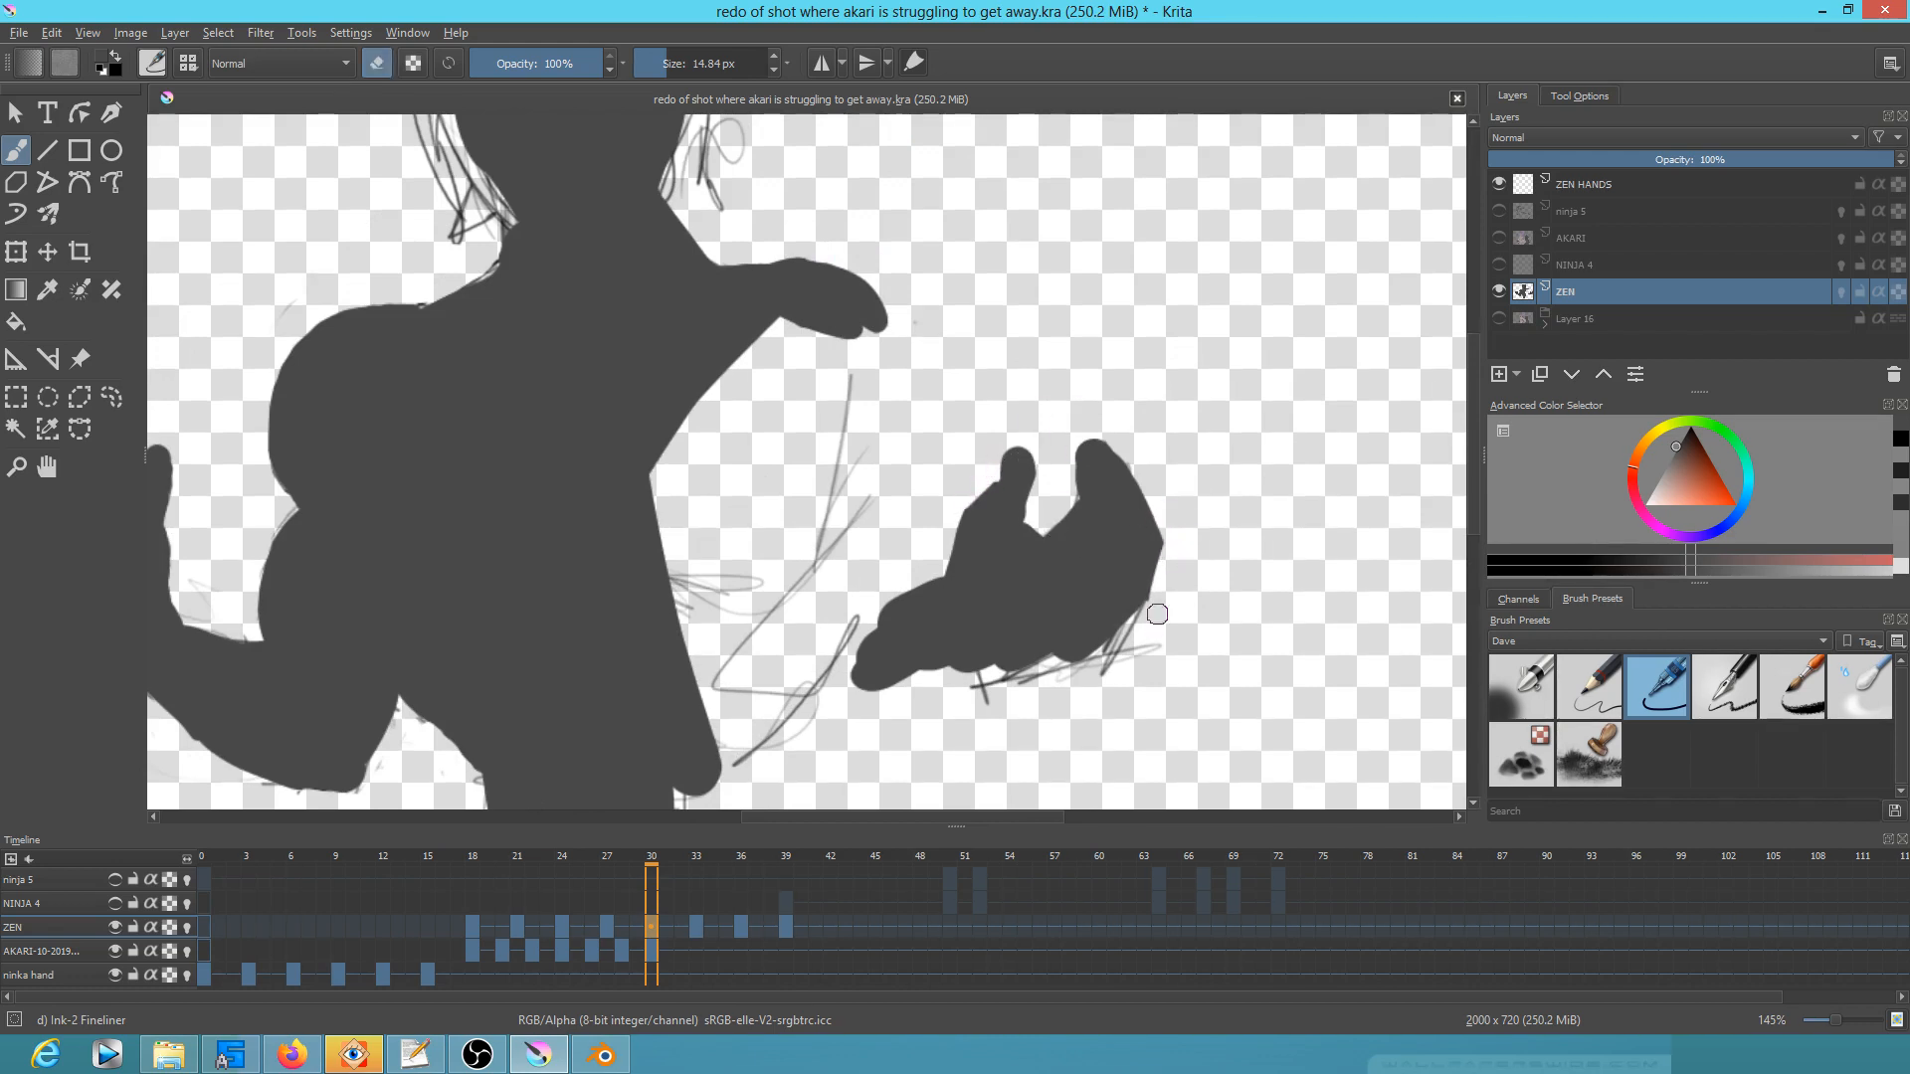
Step: Paint Zen's left-side hair in dark grey with pointed strands falling toward the neck at frame 30
{"action": "left_click_drag", "start_coordinate": [774, 498], "coordinate": [856, 783]}
{"action": "key", "text": "e"}
{"action": "mouse_move", "coordinate": [524, 316]}
{"action": "left_mouse_down"}
{"action": "mouse_move", "coordinate": [520, 375]}
{"action": "mouse_move", "coordinate": [498, 346]}
{"action": "mouse_move", "coordinate": [502, 323]}
{"action": "mouse_move", "coordinate": [554, 467]}
{"action": "mouse_move", "coordinate": [535, 464]}
{"action": "mouse_move", "coordinate": [531, 522]}
{"action": "mouse_move", "coordinate": [581, 476]}
{"action": "left_mouse_up"}
{"action": "mouse_move", "coordinate": [581, 476]}
{"action": "left_mouse_down"}
{"action": "mouse_move", "coordinate": [557, 501]}
{"action": "mouse_move", "coordinate": [529, 416]}
{"action": "mouse_move", "coordinate": [522, 492]}
{"action": "mouse_move", "coordinate": [528, 460]}
{"action": "left_mouse_up"}
{"action": "mouse_move", "coordinate": [505, 370]}
{"action": "left_mouse_down"}
{"action": "mouse_move", "coordinate": [518, 343]}
{"action": "mouse_move", "coordinate": [602, 508]}
{"action": "left_mouse_up"}
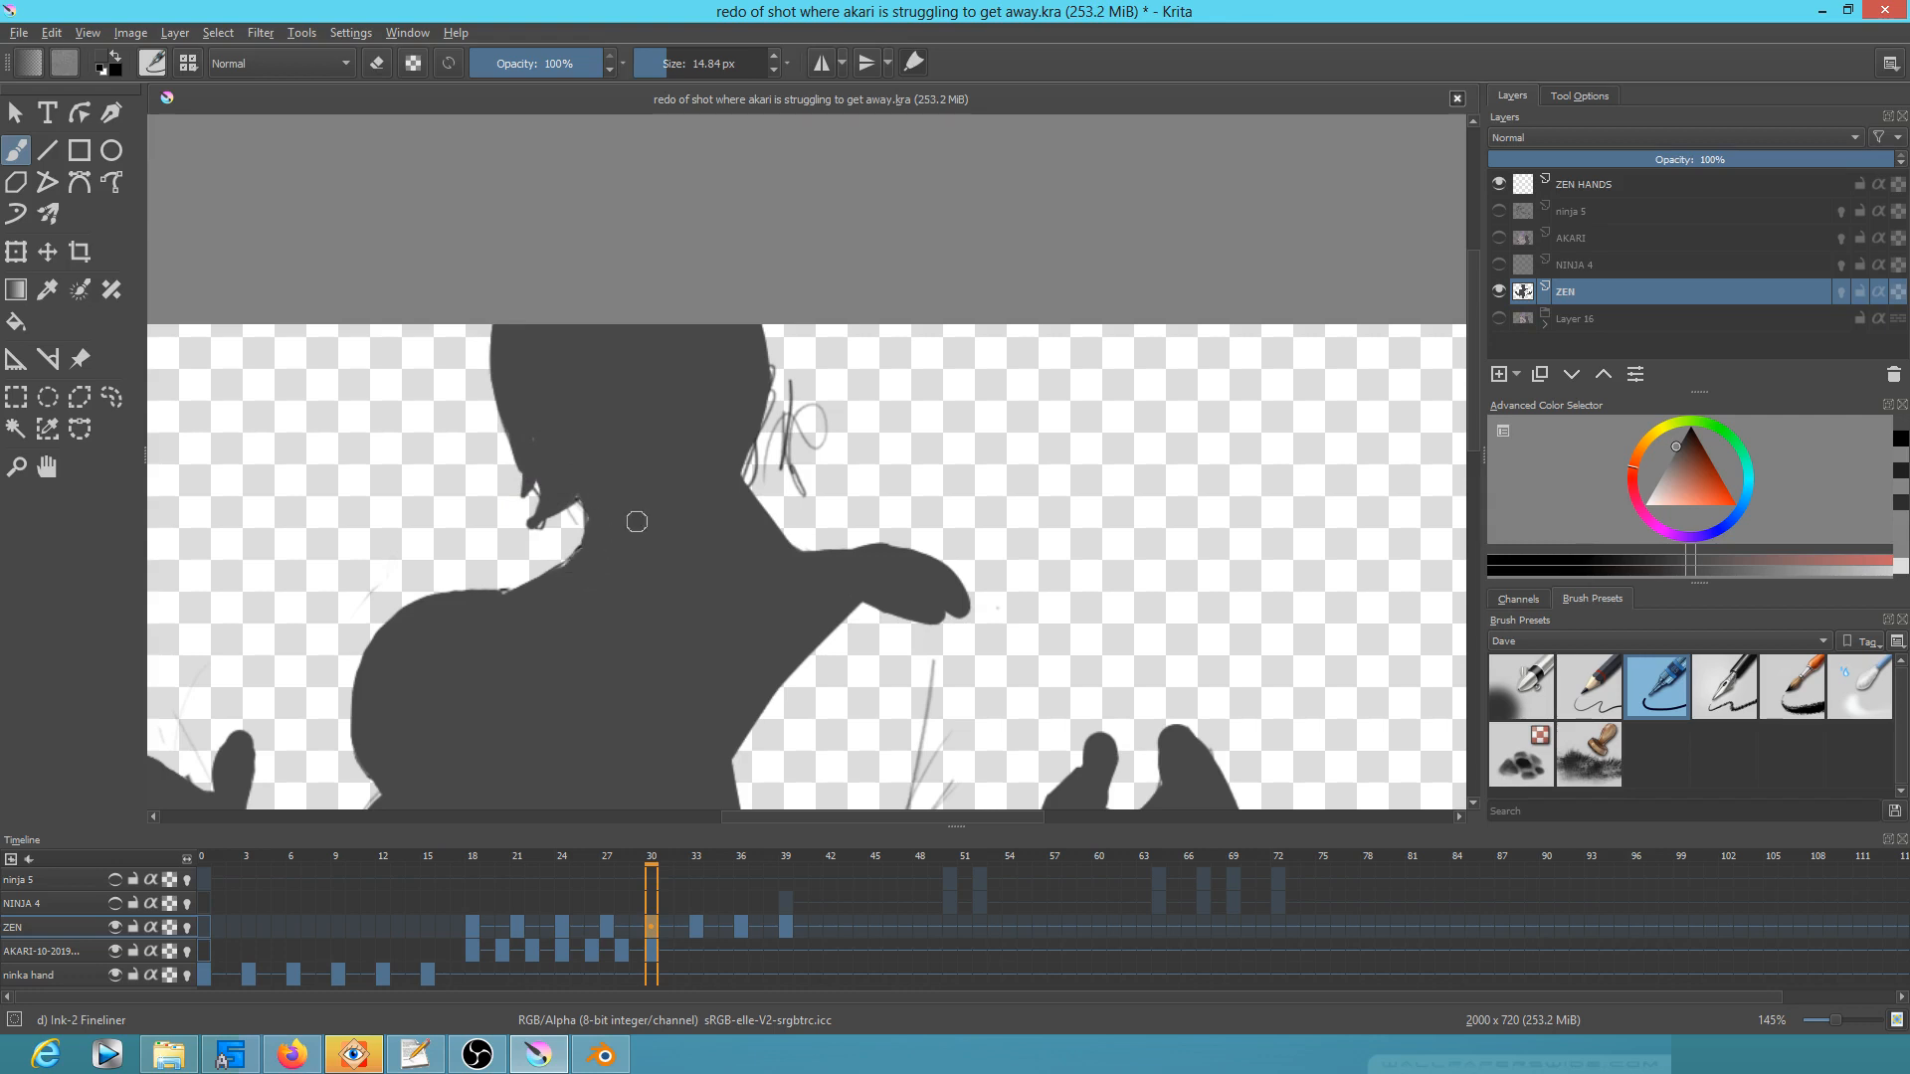
Step: Paint Zen's right-side hair strands at frame 30 and thicken the underside of his right-side upper arm
{"action": "mouse_move", "coordinate": [763, 311]}
{"action": "left_mouse_down"}
{"action": "mouse_move", "coordinate": [803, 413]}
{"action": "mouse_move", "coordinate": [776, 445]}
{"action": "left_mouse_up"}
{"action": "left_click_drag", "start_coordinate": [773, 357], "coordinate": [794, 475]}
{"action": "left_click_drag", "start_coordinate": [759, 401], "coordinate": [752, 498]}
{"action": "mouse_move", "coordinate": [886, 597]}
{"action": "left_mouse_down"}
{"action": "mouse_move", "coordinate": [826, 637]}
{"action": "mouse_move", "coordinate": [756, 736]}
{"action": "mouse_move", "coordinate": [935, 611]}
{"action": "mouse_move", "coordinate": [927, 640]}
{"action": "left_mouse_up"}
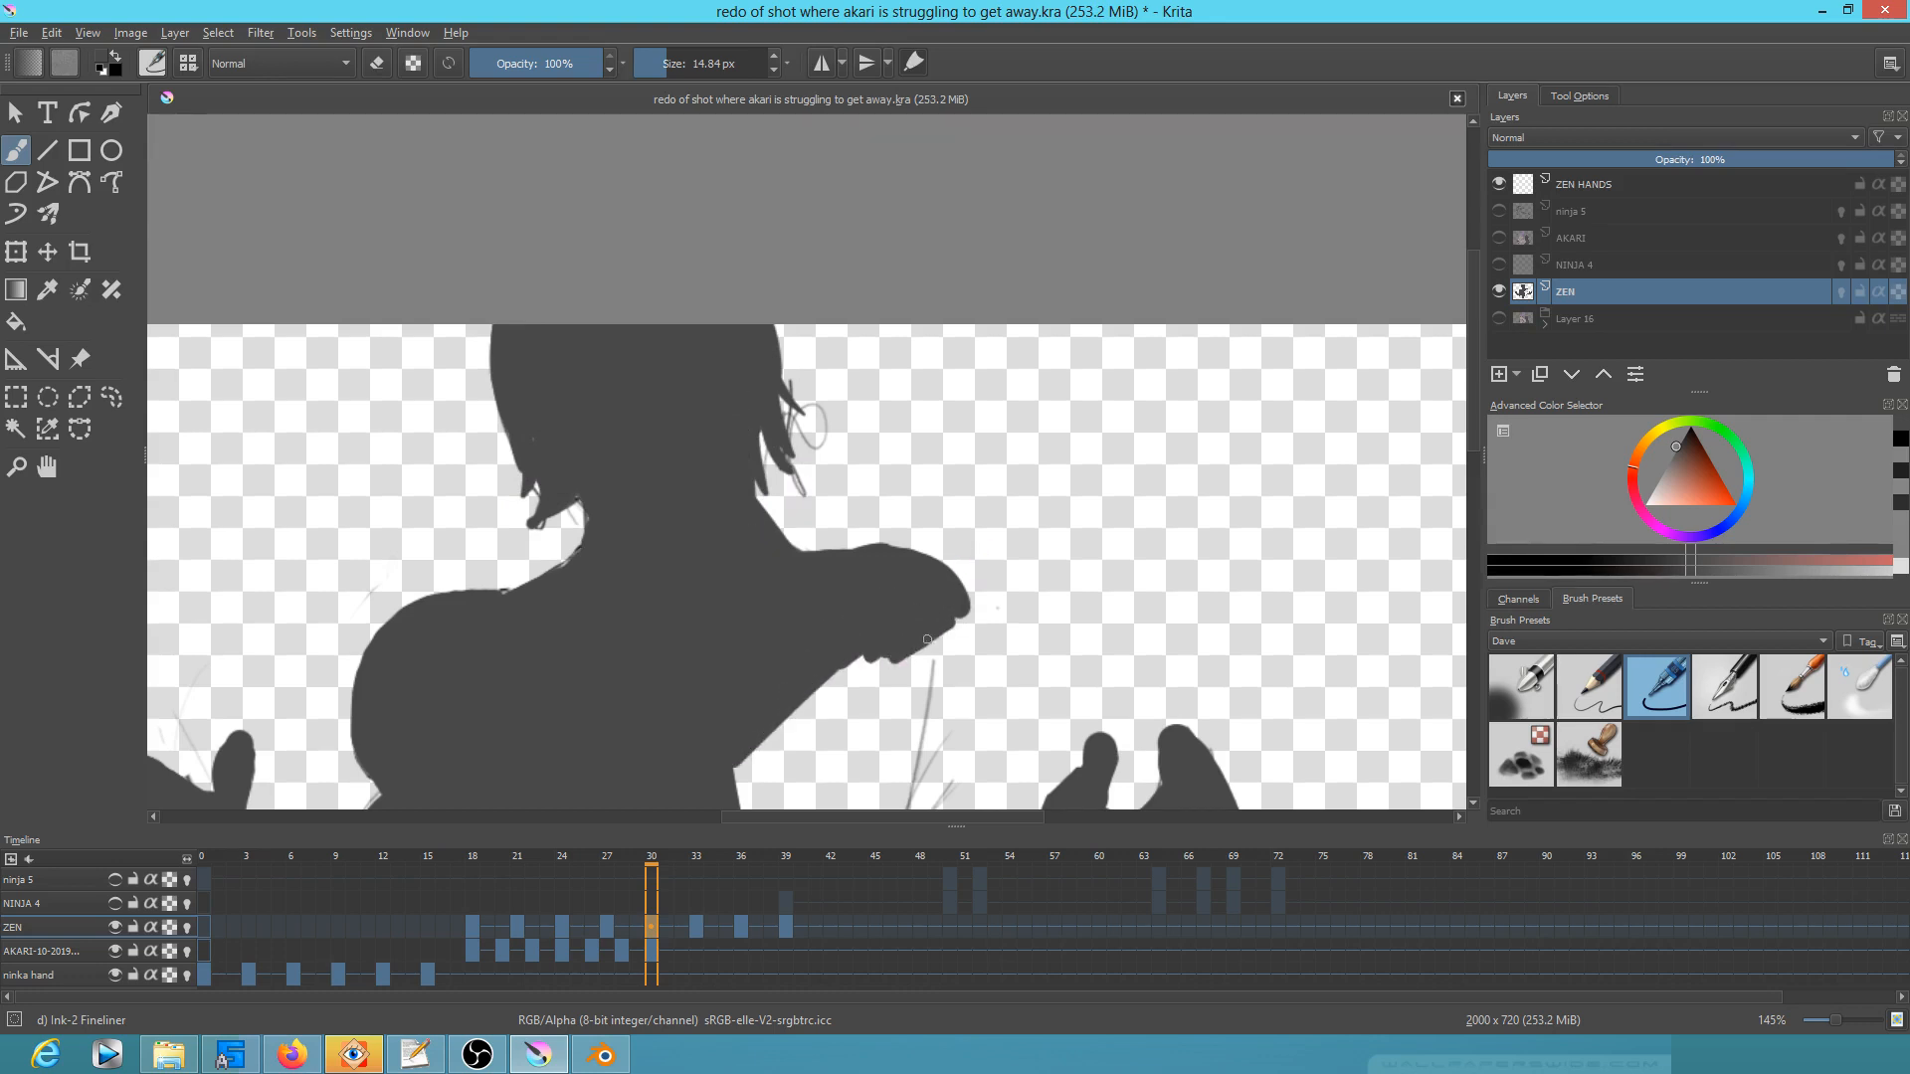
{"action": "scroll", "coordinate": [1097, 581], "scroll_direction": "down", "scroll_amount": 6}
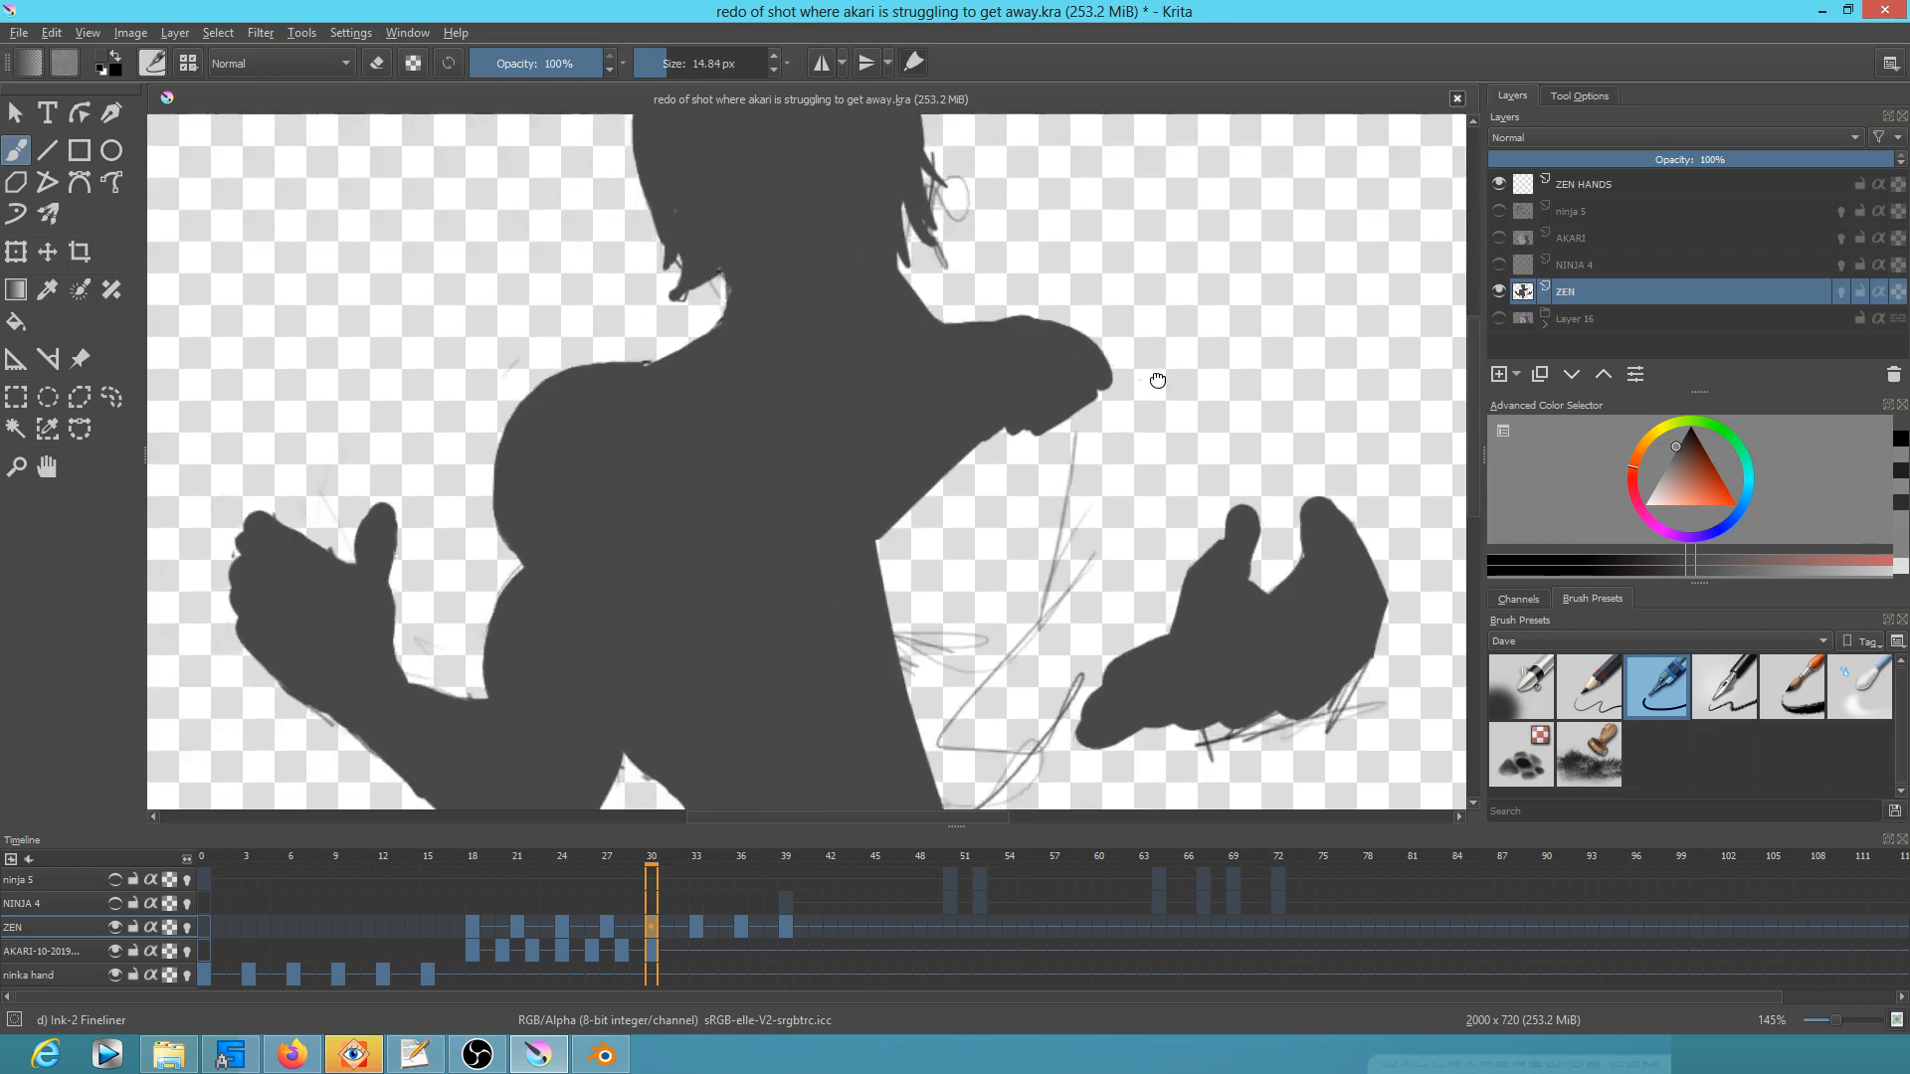
{"action": "left_click_drag", "start_coordinate": [1029, 563], "coordinate": [1035, 595]}
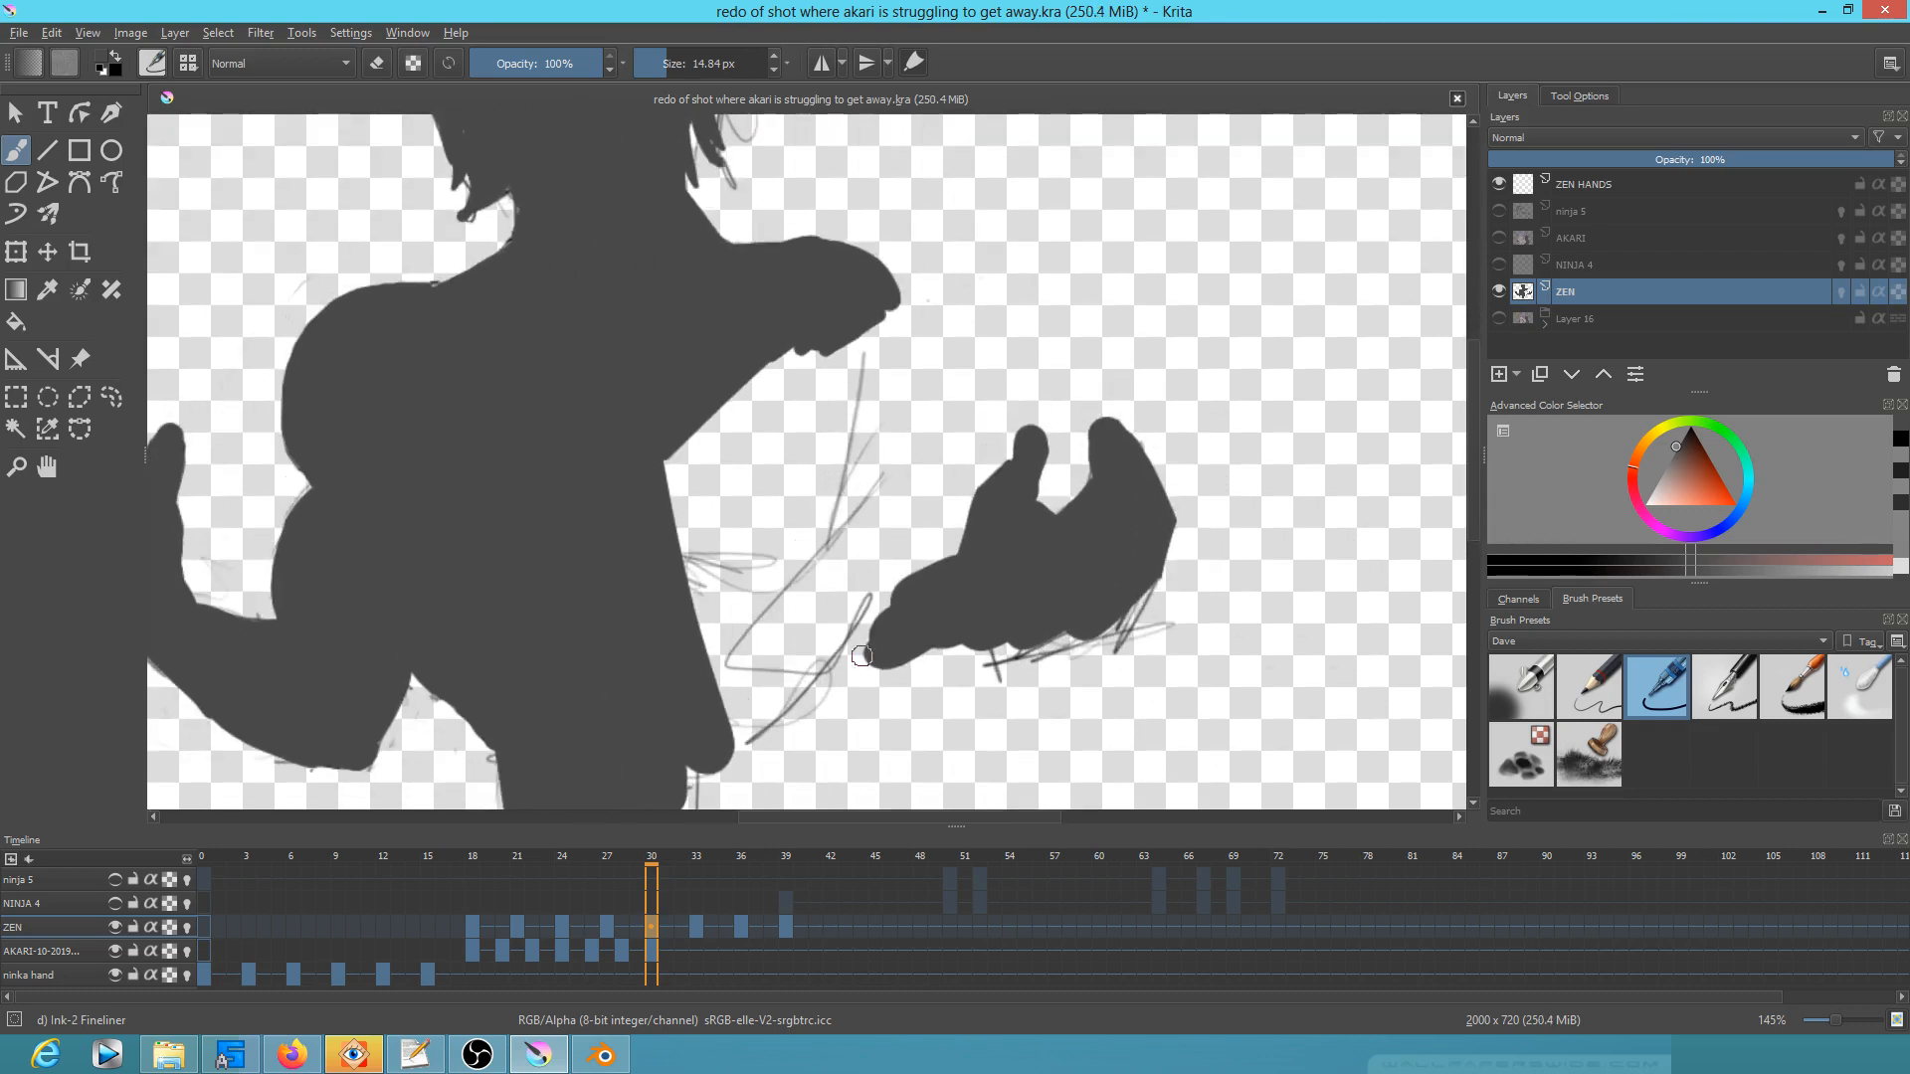
Step: At frame 27, erase the sketch lines around Zen's left-side shoulder, upper arm, forearm and the top of the hand
{"action": "left_click", "coordinate": [607, 858]}
{"action": "left_click_drag", "start_coordinate": [835, 437], "coordinate": [1047, 465]}
{"action": "key", "text": "e"}
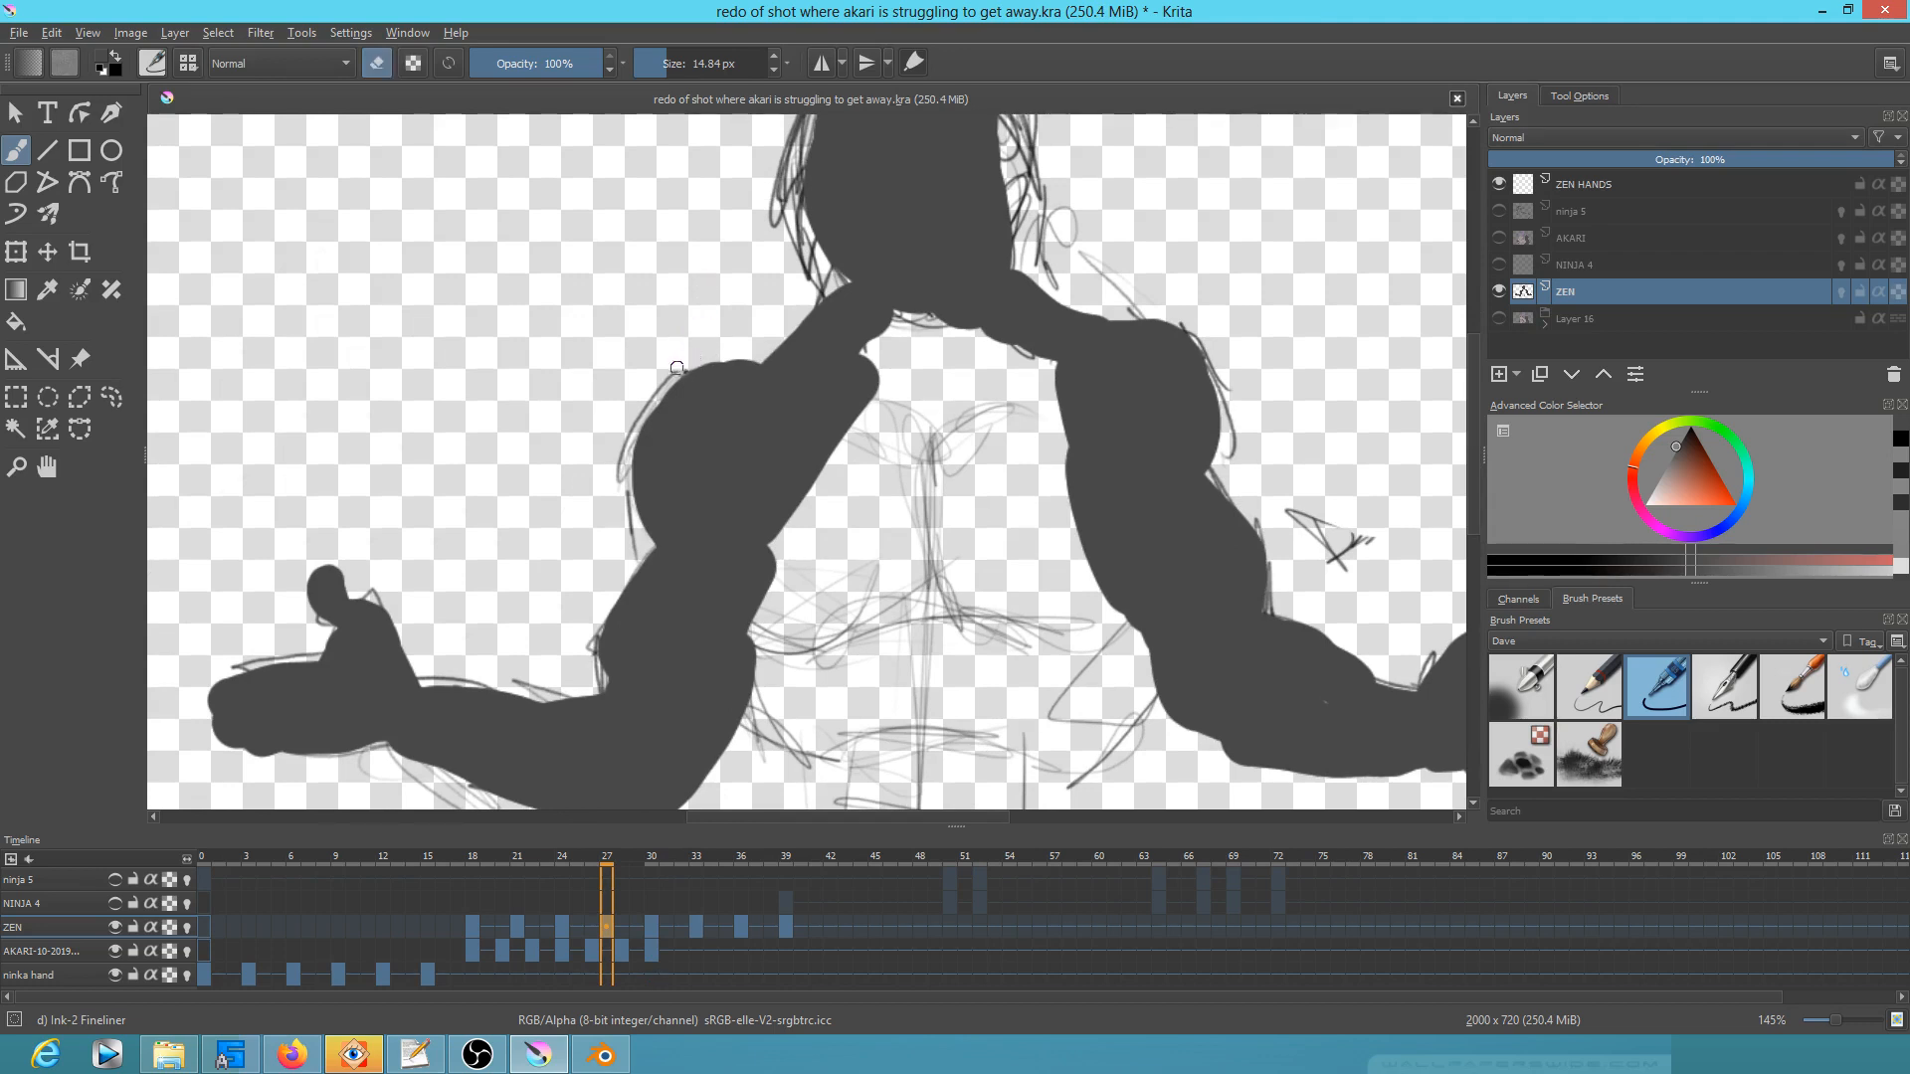
{"action": "left_click_drag", "start_coordinate": [628, 437], "coordinate": [628, 520]}
{"action": "left_click_drag", "start_coordinate": [557, 687], "coordinate": [502, 687]}
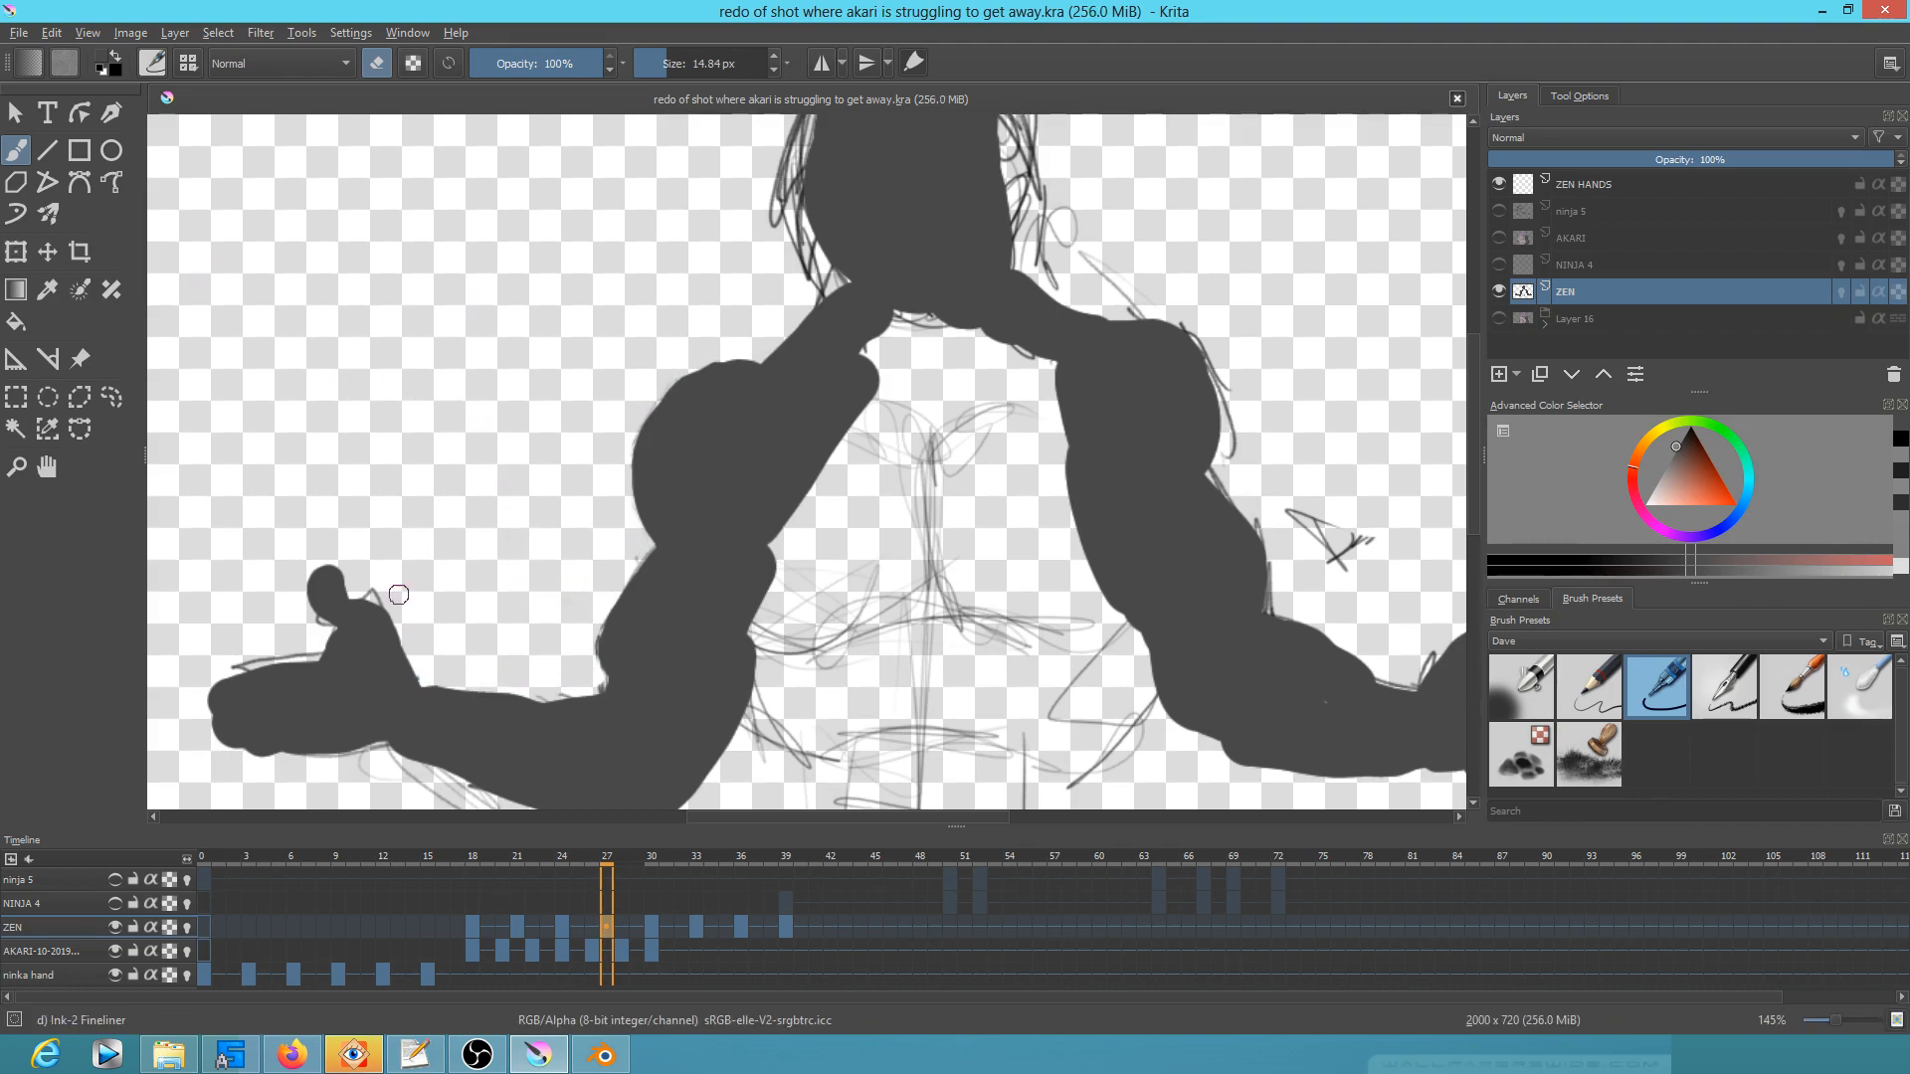
{"action": "left_click_drag", "start_coordinate": [371, 591], "coordinate": [382, 595]}
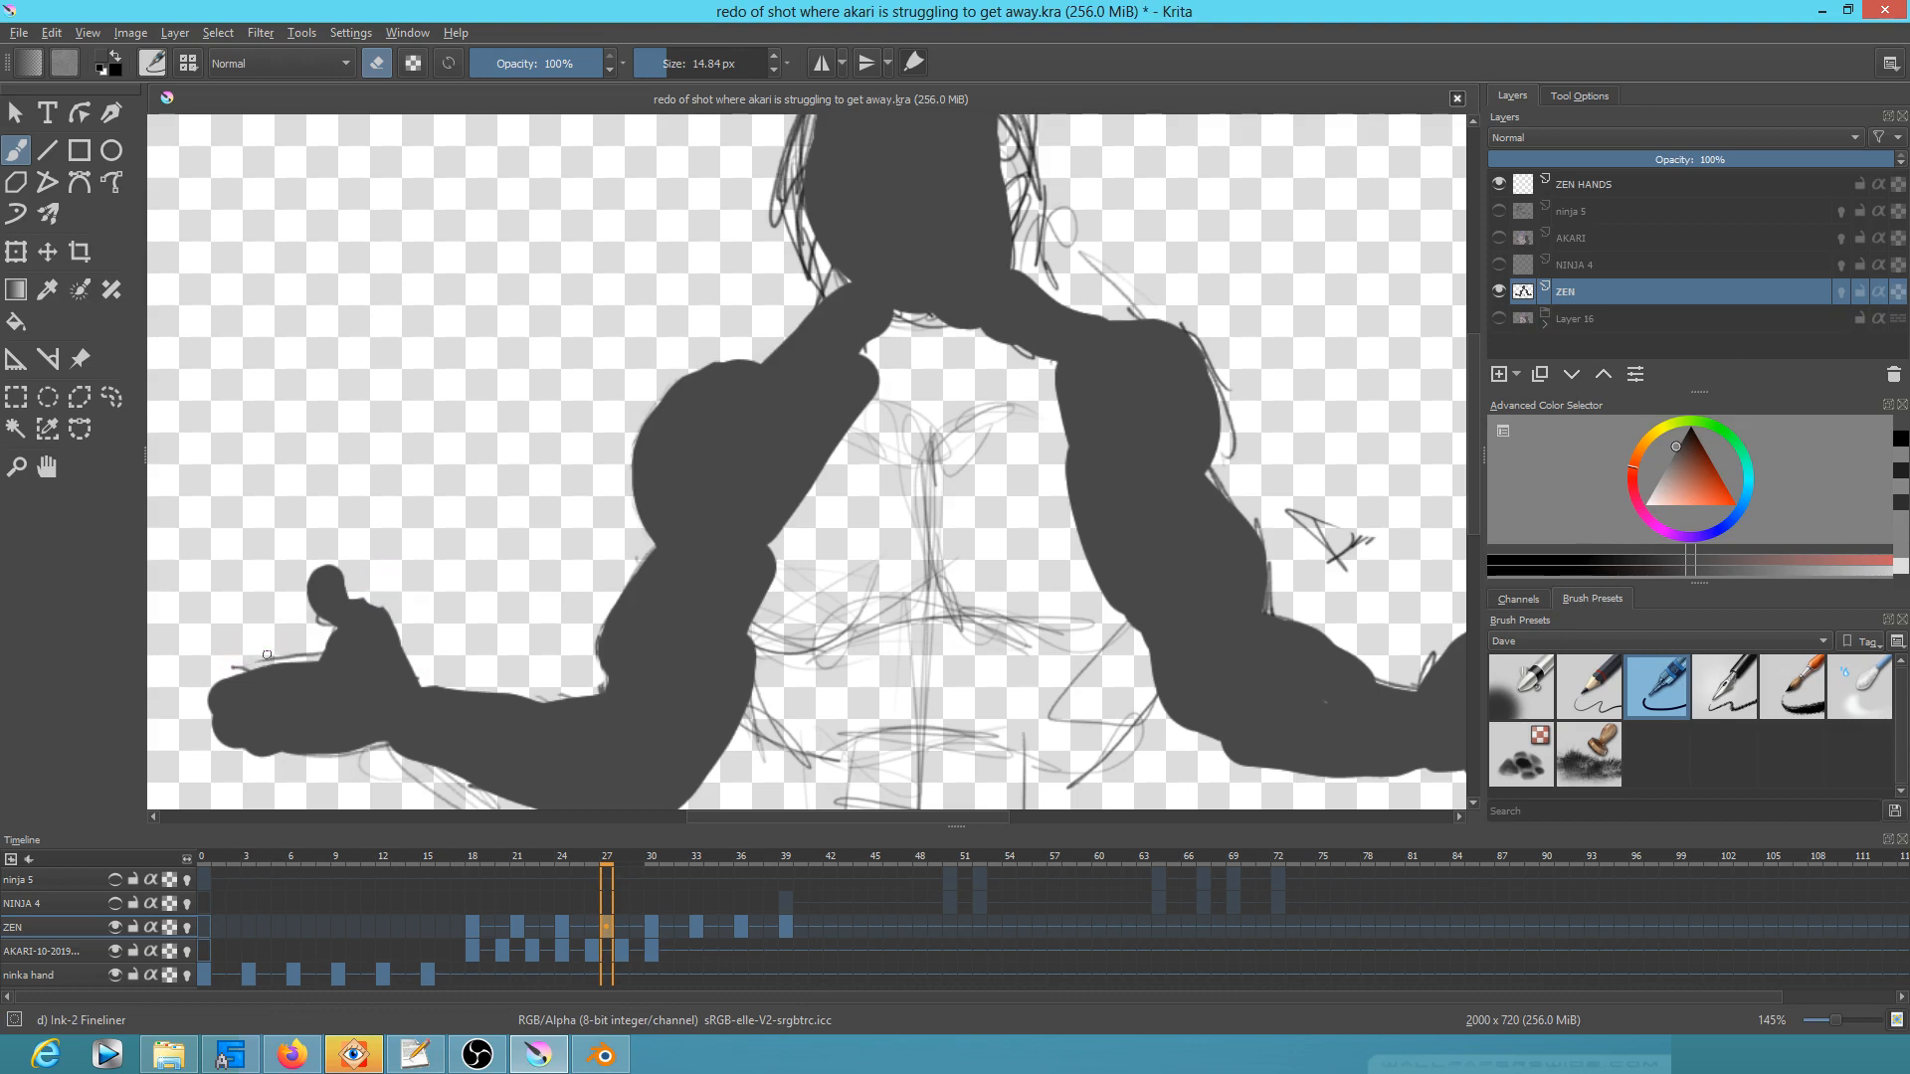
{"action": "left_click_drag", "start_coordinate": [239, 665], "coordinate": [312, 650]}
Step: Mirror the canvas view and erase the sketch lines under Zen's left-side forearm and elbow at frame 27
{"action": "scroll", "coordinate": [321, 627], "scroll_direction": "down", "scroll_amount": 5}
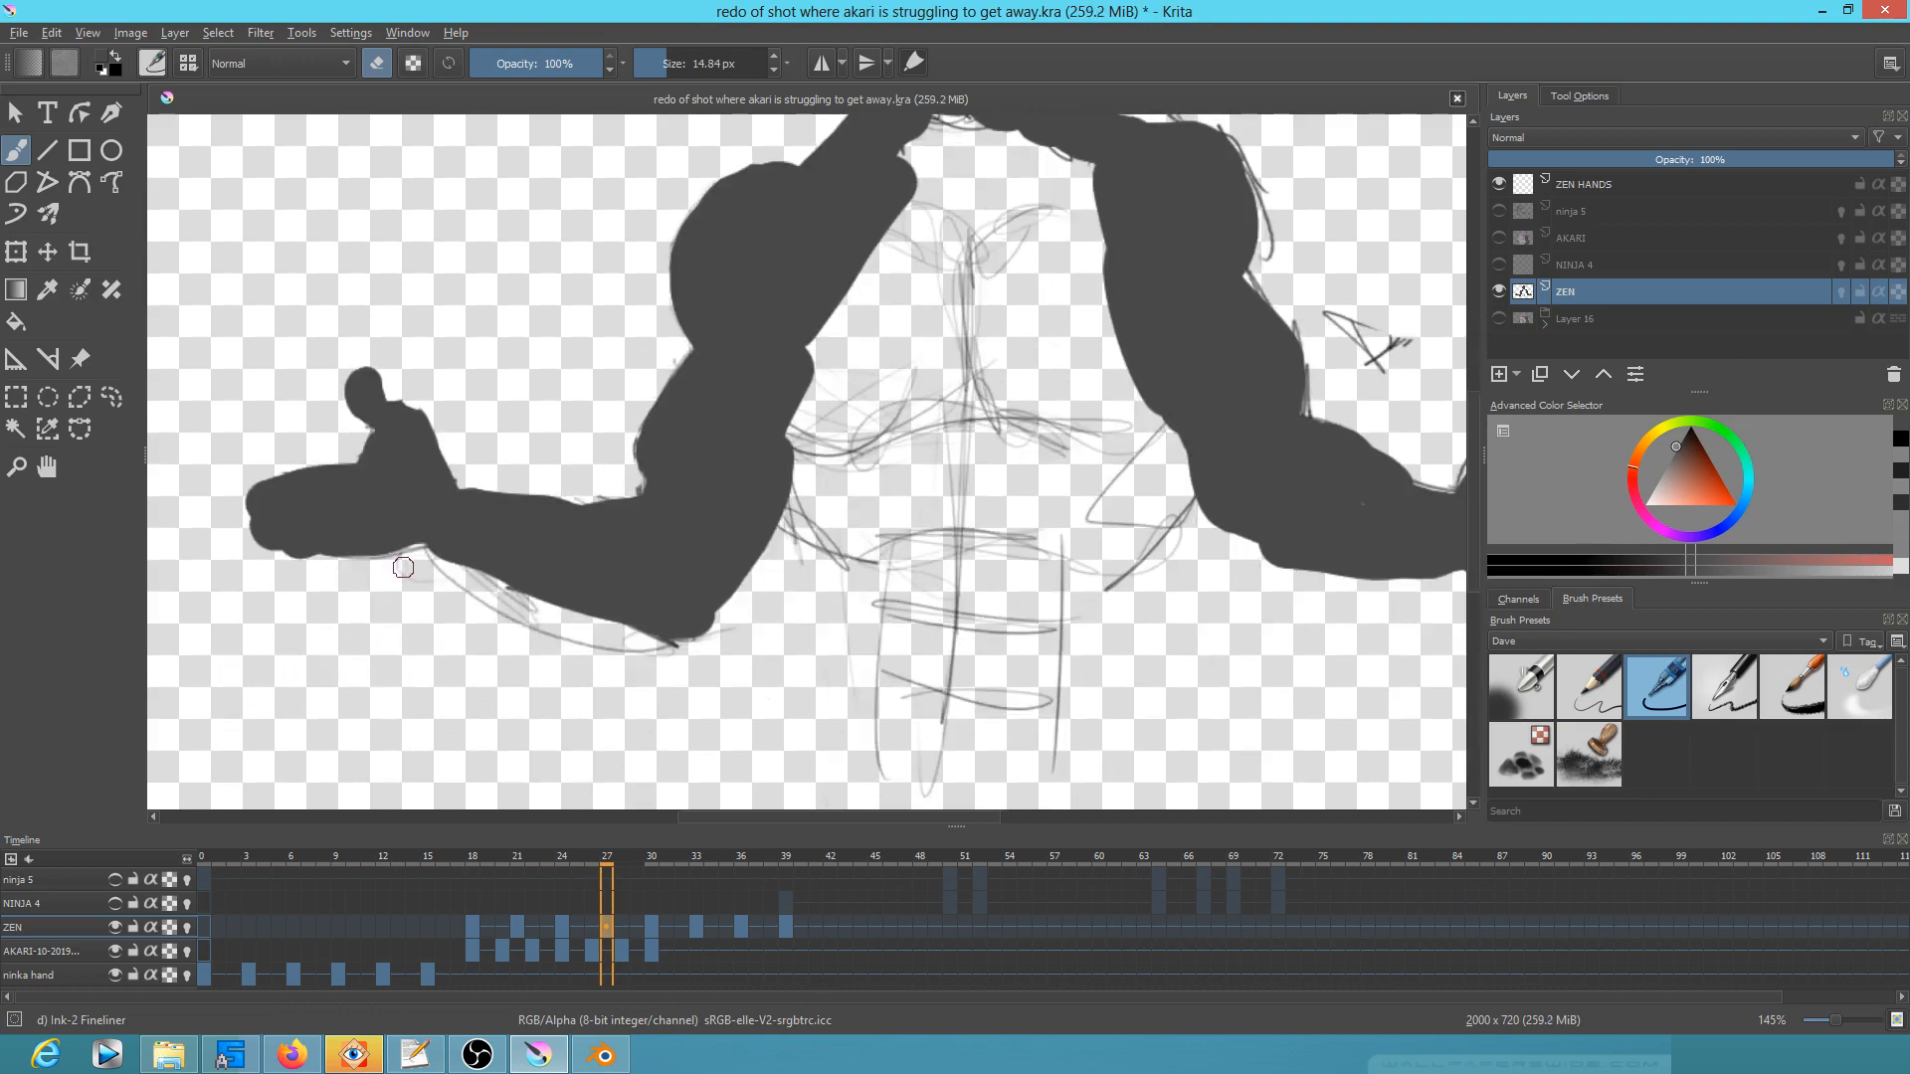
{"action": "key", "text": "m"}
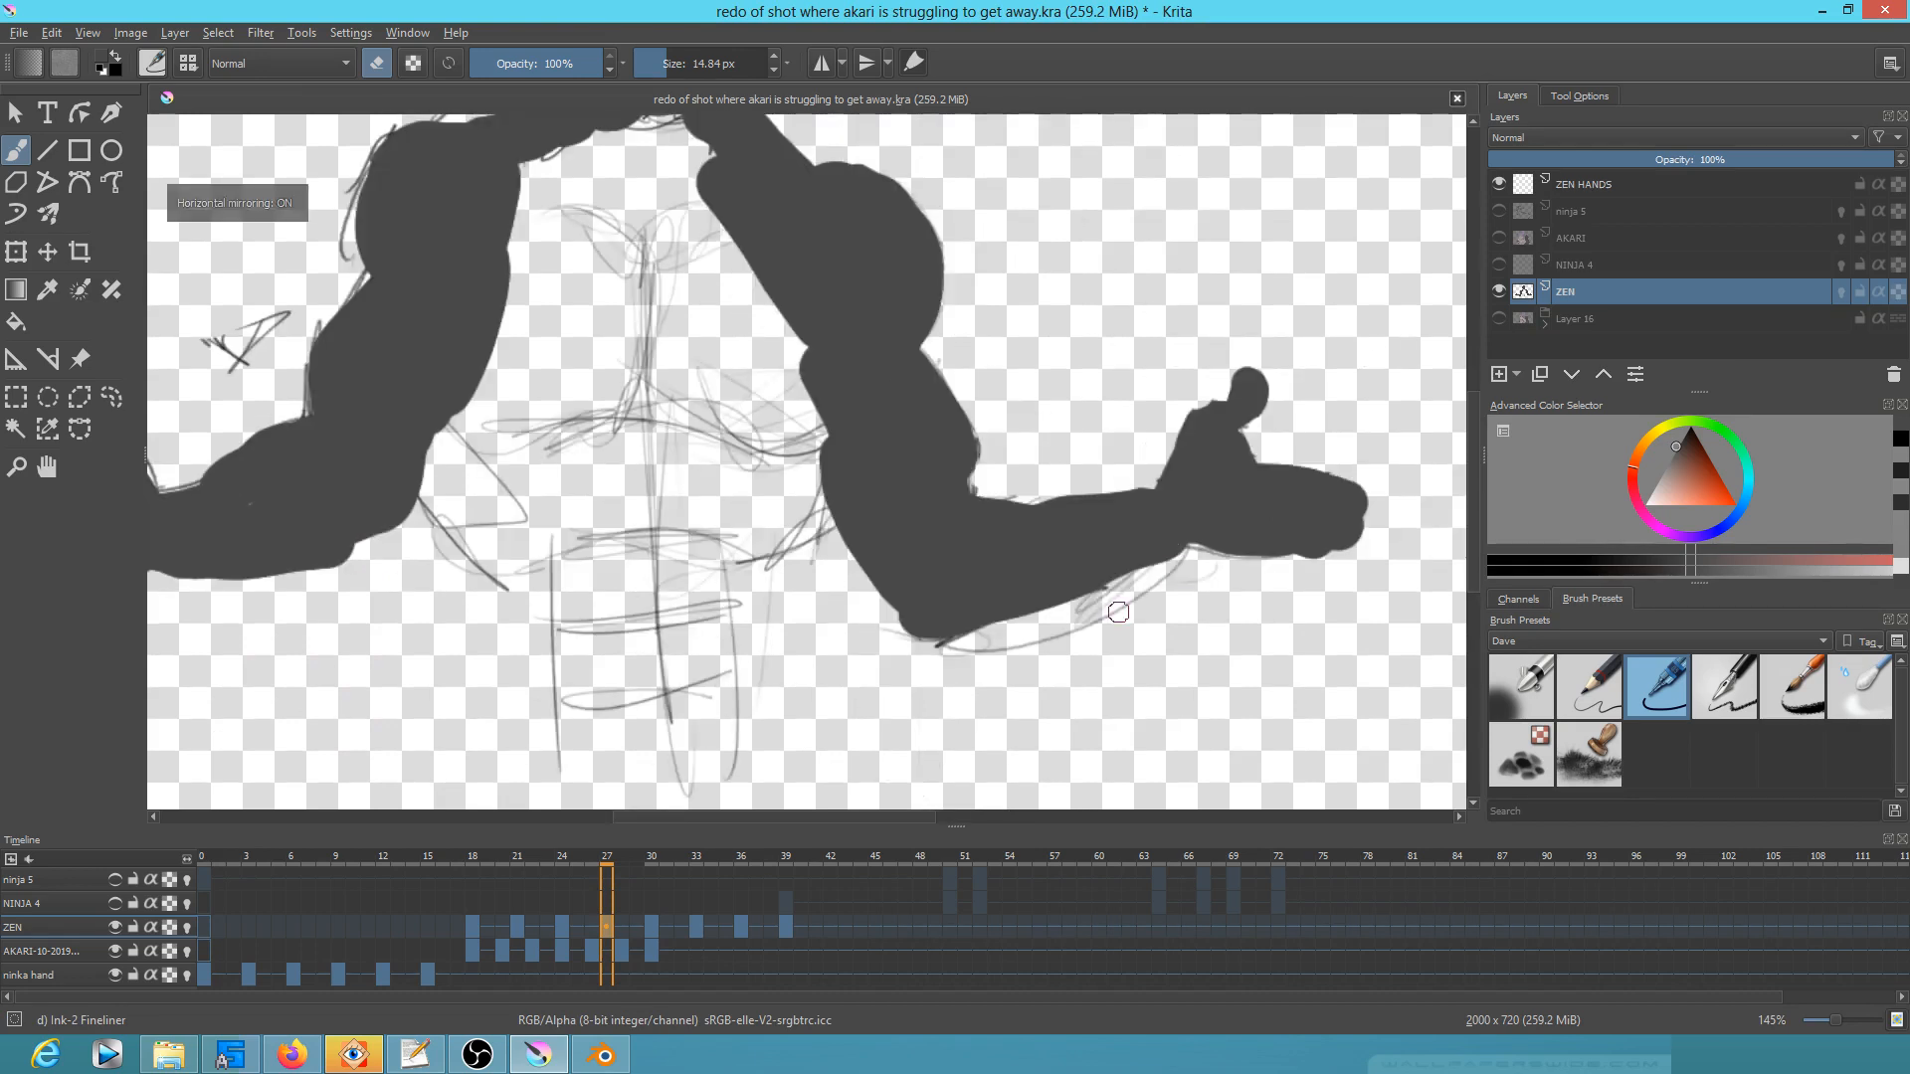
{"action": "mouse_move", "coordinate": [1184, 559]}
{"action": "left_mouse_down"}
{"action": "mouse_move", "coordinate": [1085, 597]}
{"action": "mouse_move", "coordinate": [1041, 644]}
{"action": "mouse_move", "coordinate": [919, 659]}
{"action": "mouse_move", "coordinate": [1006, 644]}
{"action": "left_mouse_up"}
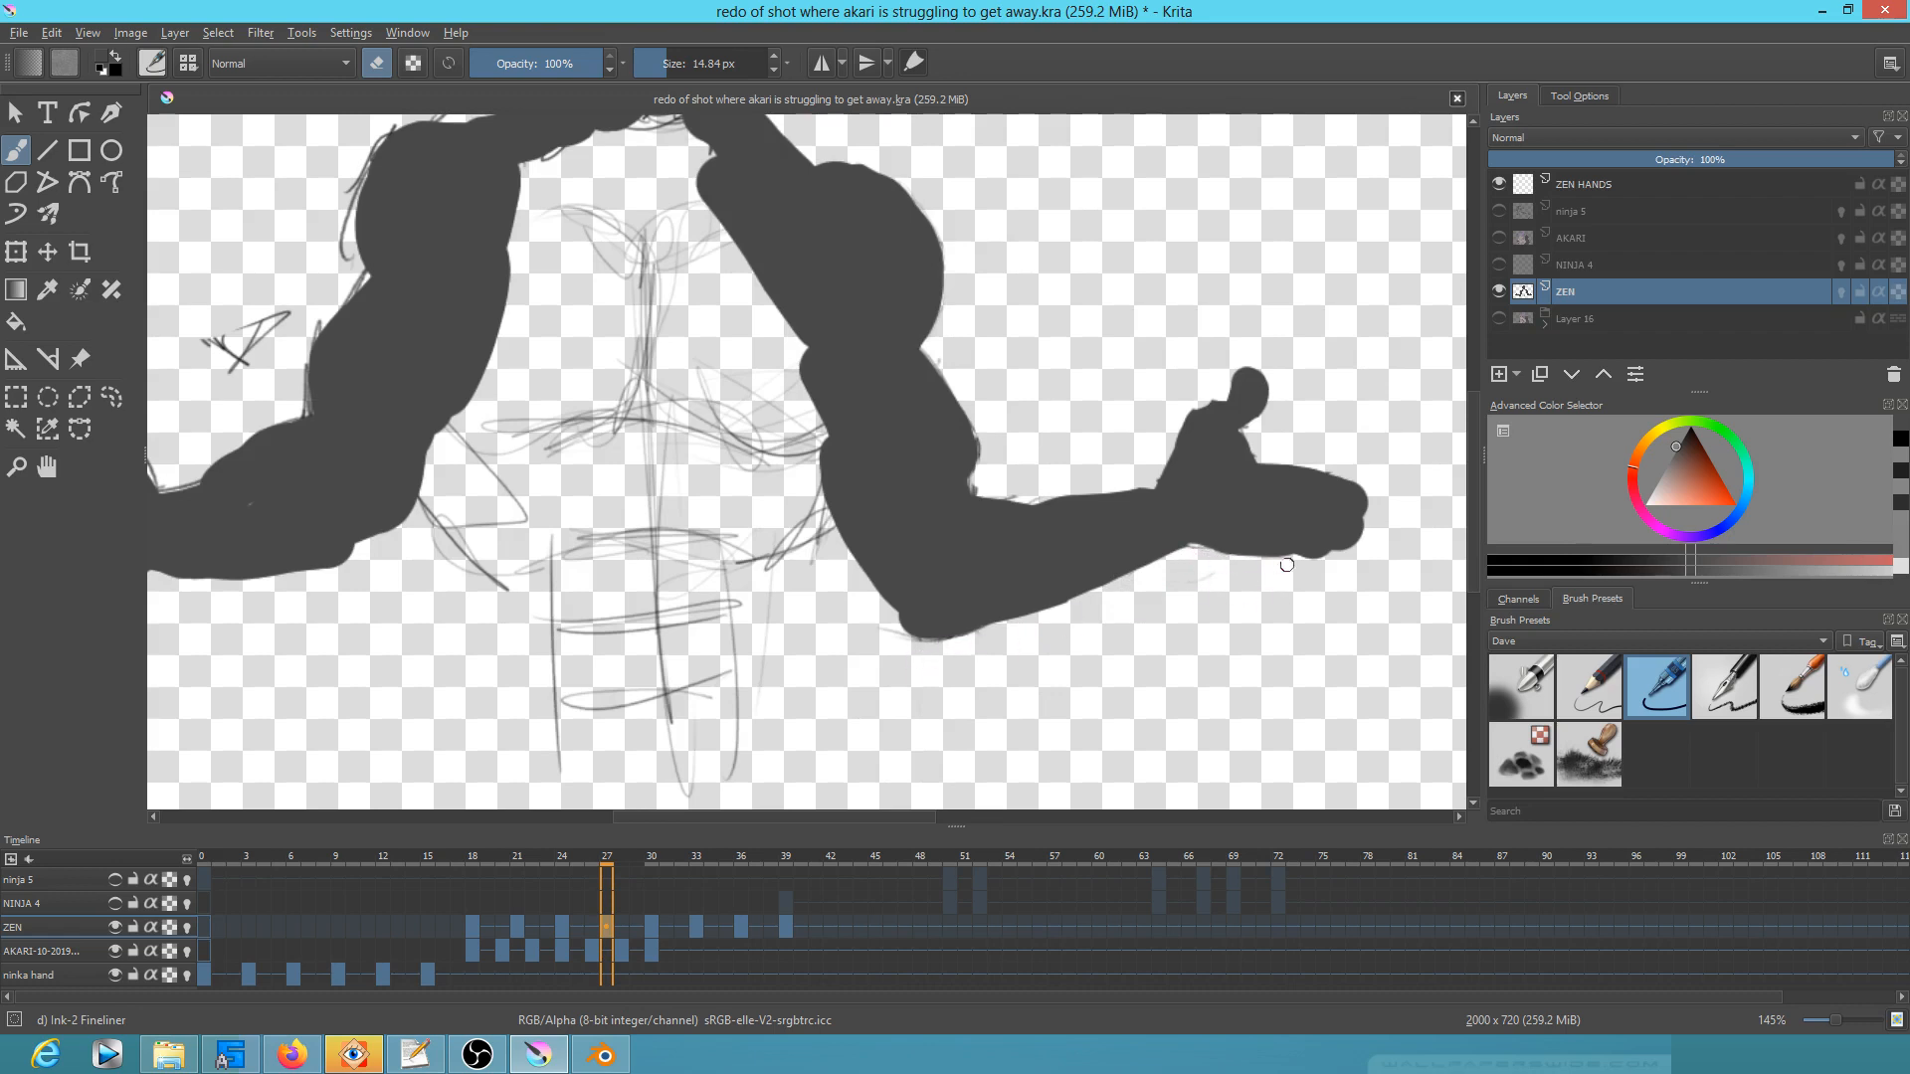
Step: Turn off view mirroring and fill Zen's torso, chest, waist and neck solid dark grey between the arms at frame 27
{"action": "key", "text": "e"}
{"action": "left_click_drag", "start_coordinate": [989, 515], "coordinate": [1067, 502]}
{"action": "left_click_drag", "start_coordinate": [686, 305], "coordinate": [734, 463]}
{"action": "left_click_drag", "start_coordinate": [605, 310], "coordinate": [612, 301]}
{"action": "key", "text": "m"}
{"action": "mouse_move", "coordinate": [874, 248]}
{"action": "left_mouse_down"}
{"action": "mouse_move", "coordinate": [901, 273]}
{"action": "mouse_move", "coordinate": [951, 266]}
{"action": "mouse_move", "coordinate": [907, 318]}
{"action": "mouse_move", "coordinate": [989, 303]}
{"action": "mouse_move", "coordinate": [1058, 352]}
{"action": "mouse_move", "coordinate": [954, 419]}
{"action": "mouse_move", "coordinate": [1054, 430]}
{"action": "mouse_move", "coordinate": [1035, 486]}
{"action": "left_mouse_up"}
{"action": "mouse_move", "coordinate": [962, 568]}
{"action": "left_mouse_down"}
{"action": "mouse_move", "coordinate": [1075, 597]}
{"action": "mouse_move", "coordinate": [995, 632]}
{"action": "mouse_move", "coordinate": [985, 567]}
{"action": "mouse_move", "coordinate": [1048, 528]}
{"action": "left_mouse_up"}
{"action": "mouse_move", "coordinate": [1040, 396]}
{"action": "left_mouse_down"}
{"action": "mouse_move", "coordinate": [991, 319]}
{"action": "mouse_move", "coordinate": [906, 330]}
{"action": "mouse_move", "coordinate": [812, 386]}
{"action": "mouse_move", "coordinate": [775, 452]}
{"action": "mouse_move", "coordinate": [773, 611]}
{"action": "mouse_move", "coordinate": [806, 667]}
{"action": "left_mouse_up"}
{"action": "left_click_drag", "start_coordinate": [938, 580], "coordinate": [979, 365]}
{"action": "mouse_move", "coordinate": [900, 410]}
{"action": "left_mouse_down"}
{"action": "mouse_move", "coordinate": [873, 448]}
{"action": "mouse_move", "coordinate": [905, 503]}
{"action": "mouse_move", "coordinate": [923, 685]}
{"action": "left_mouse_up"}
{"action": "mouse_move", "coordinate": [937, 330]}
{"action": "left_mouse_down"}
{"action": "mouse_move", "coordinate": [921, 375]}
{"action": "mouse_move", "coordinate": [1100, 341]}
{"action": "mouse_move", "coordinate": [1134, 405]}
{"action": "mouse_move", "coordinate": [1118, 439]}
{"action": "mouse_move", "coordinate": [1140, 432]}
{"action": "mouse_move", "coordinate": [1070, 661]}
{"action": "mouse_move", "coordinate": [976, 631]}
{"action": "mouse_move", "coordinate": [1116, 601]}
{"action": "mouse_move", "coordinate": [1124, 479]}
{"action": "left_mouse_up"}
{"action": "left_click_drag", "start_coordinate": [1071, 399], "coordinate": [1042, 731]}
{"action": "left_click_drag", "start_coordinate": [1039, 528], "coordinate": [1028, 607]}
{"action": "mouse_move", "coordinate": [974, 280]}
{"action": "left_mouse_down"}
{"action": "mouse_move", "coordinate": [976, 298]}
{"action": "mouse_move", "coordinate": [989, 256]}
{"action": "mouse_move", "coordinate": [964, 362]}
{"action": "mouse_move", "coordinate": [972, 339]}
{"action": "left_mouse_up"}
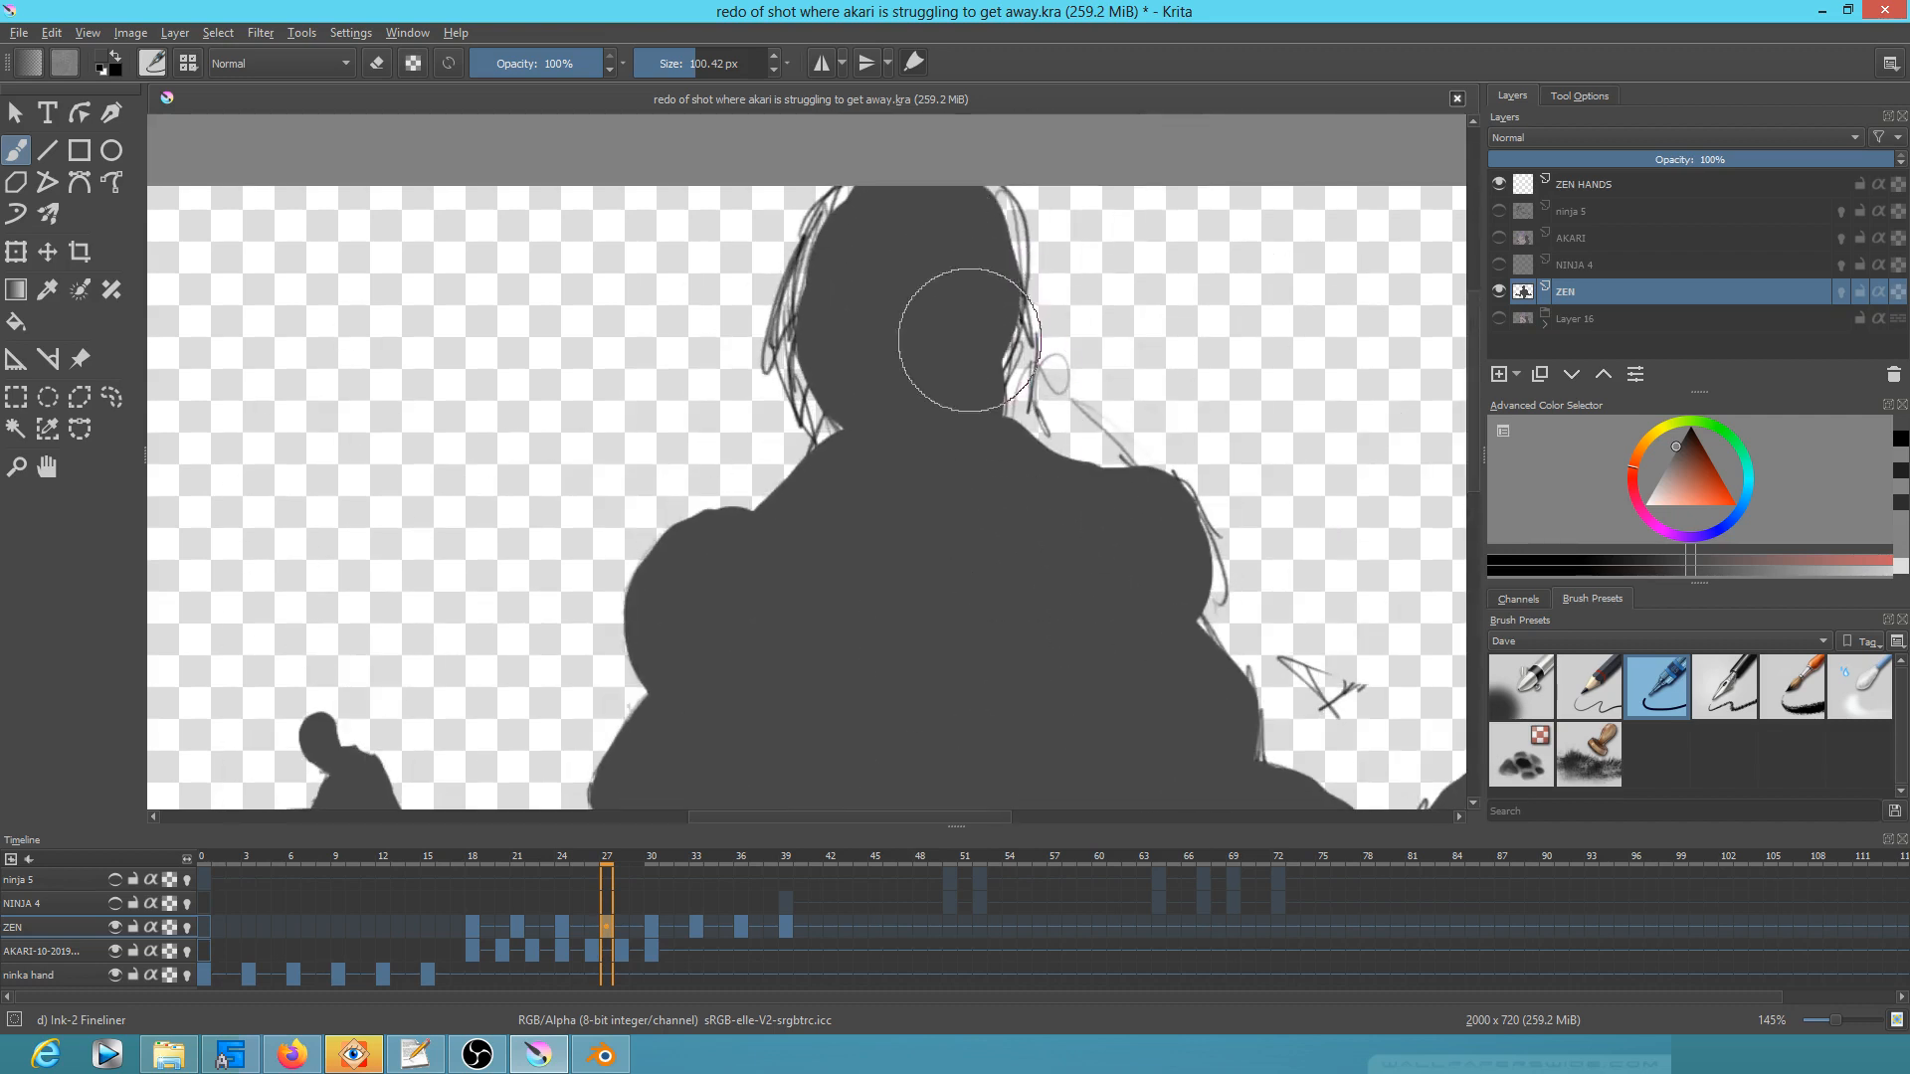
Step: Reduce the brush size to 17.10 px and paint Zen's hair strands on both sides of the head at frame 27
{"action": "left_click_drag", "start_coordinate": [946, 405], "coordinate": [872, 452], "text": "shift"}
{"action": "mouse_move", "coordinate": [875, 179]}
{"action": "left_mouse_down"}
{"action": "mouse_move", "coordinate": [823, 218]}
{"action": "mouse_move", "coordinate": [830, 197]}
{"action": "mouse_move", "coordinate": [799, 293]}
{"action": "mouse_move", "coordinate": [851, 190]}
{"action": "mouse_move", "coordinate": [777, 285]}
{"action": "mouse_move", "coordinate": [802, 293]}
{"action": "mouse_move", "coordinate": [821, 212]}
{"action": "mouse_move", "coordinate": [771, 376]}
{"action": "mouse_move", "coordinate": [795, 291]}
{"action": "mouse_move", "coordinate": [788, 403]}
{"action": "mouse_move", "coordinate": [803, 326]}
{"action": "mouse_move", "coordinate": [826, 419]}
{"action": "left_mouse_up"}
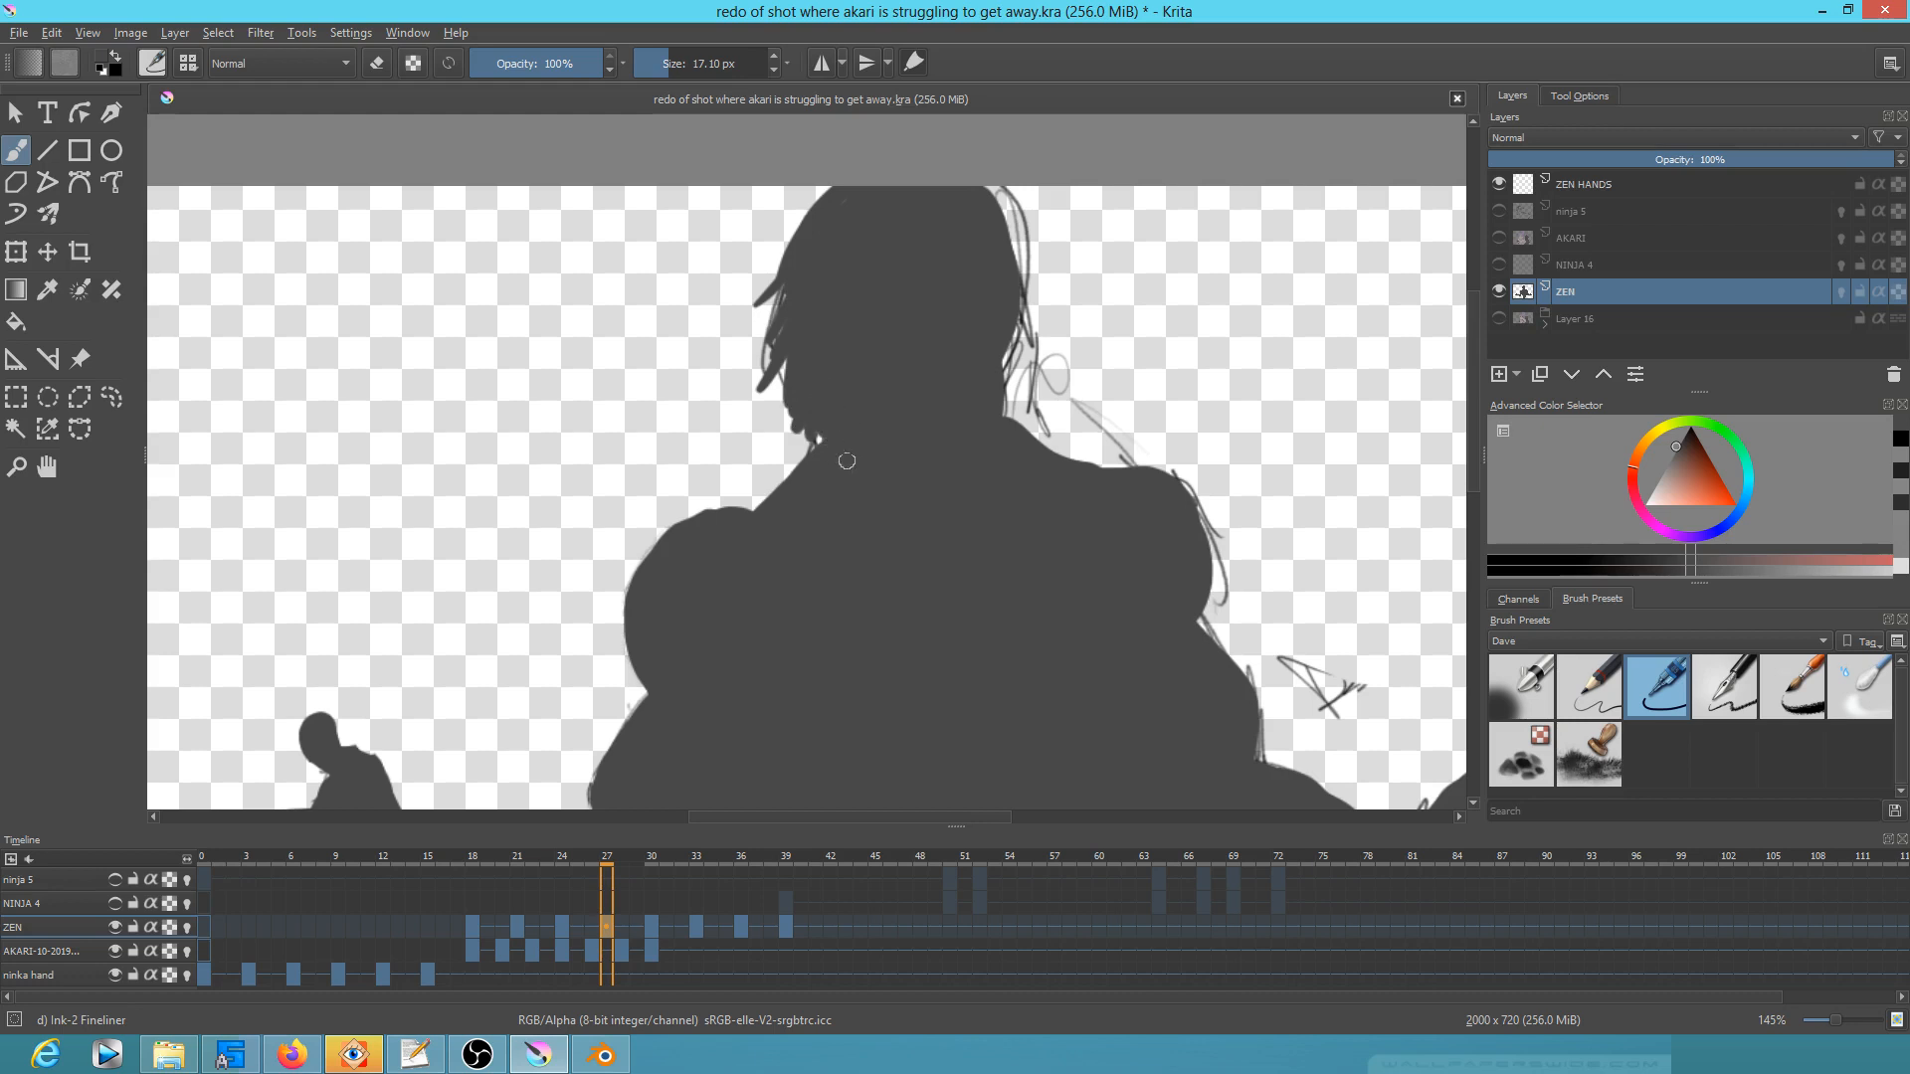
{"action": "mouse_move", "coordinate": [1001, 216]}
{"action": "left_mouse_down"}
{"action": "mouse_move", "coordinate": [1018, 293]}
{"action": "mouse_move", "coordinate": [989, 191]}
{"action": "mouse_move", "coordinate": [1021, 303]}
{"action": "mouse_move", "coordinate": [1017, 220]}
{"action": "mouse_move", "coordinate": [1039, 353]}
{"action": "mouse_move", "coordinate": [1010, 304]}
{"action": "mouse_move", "coordinate": [1057, 393]}
{"action": "mouse_move", "coordinate": [1015, 316]}
{"action": "mouse_move", "coordinate": [1024, 400]}
{"action": "left_mouse_up"}
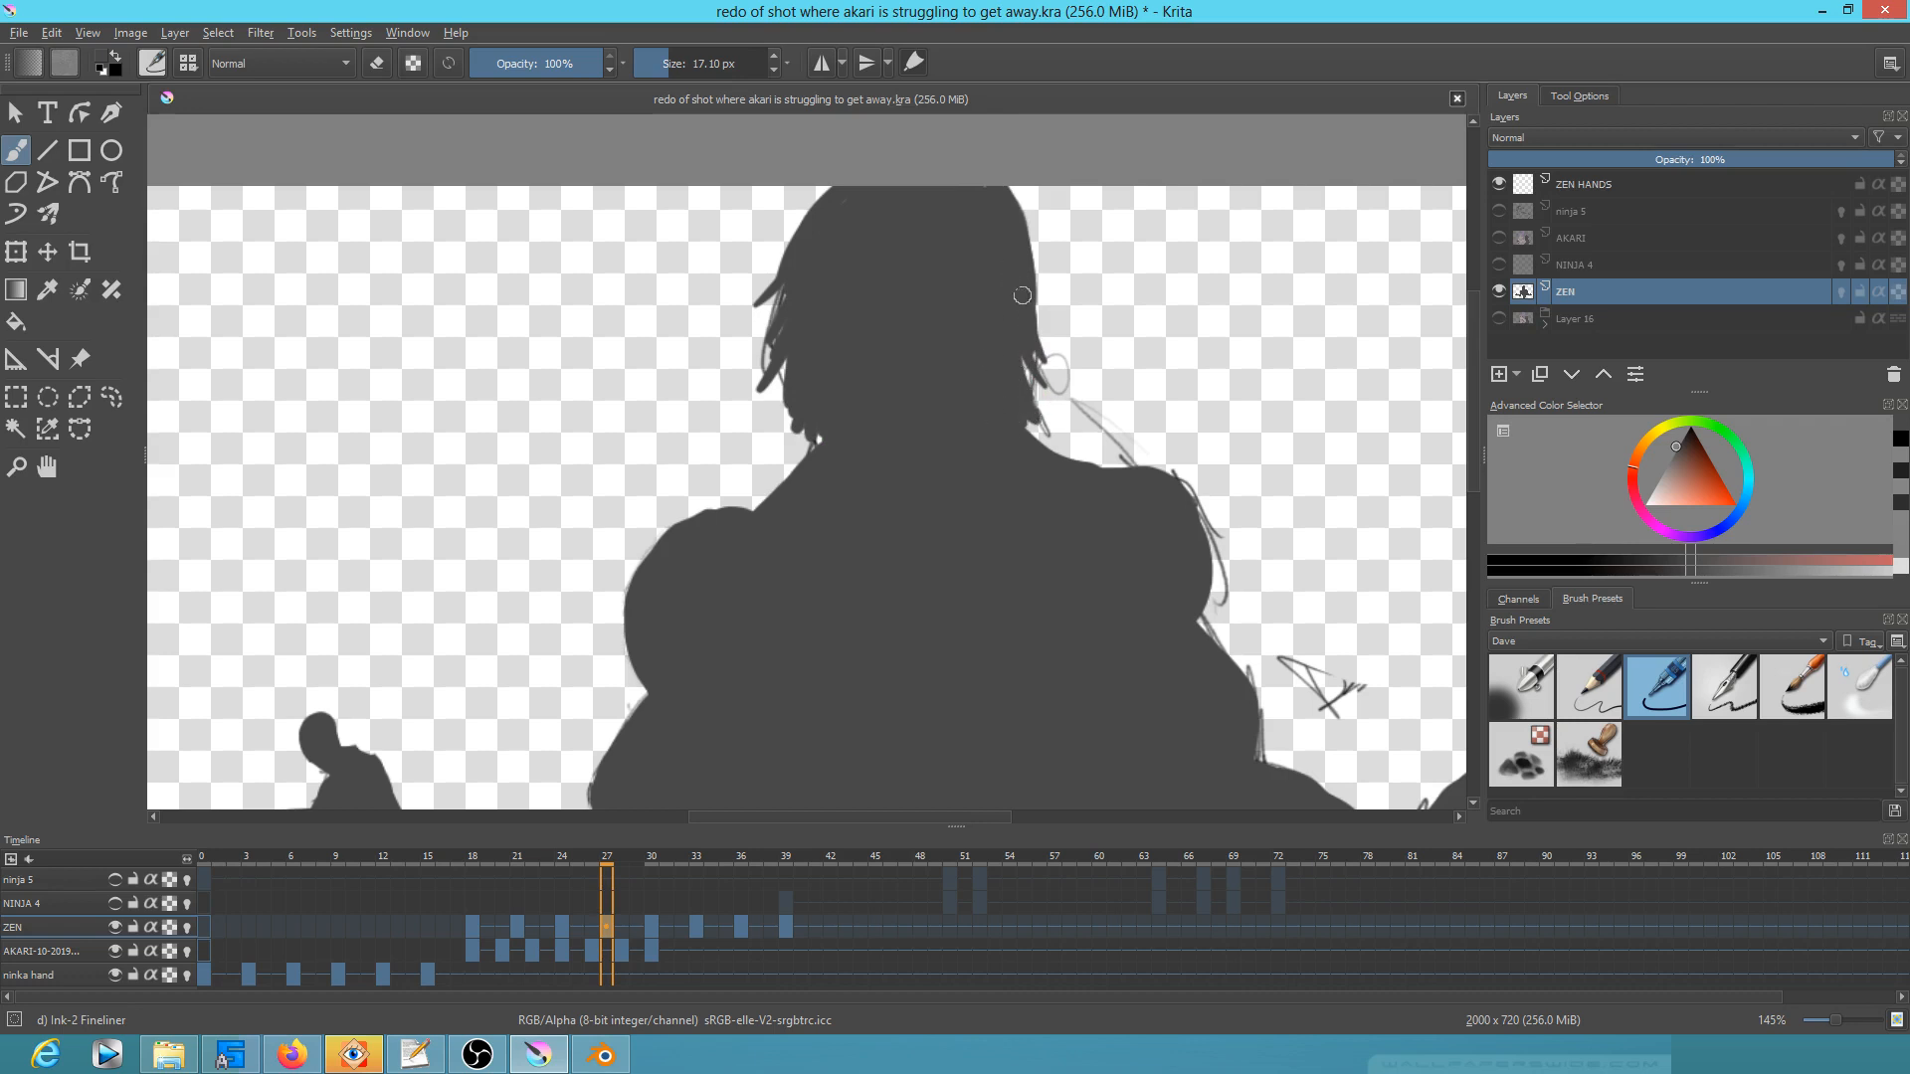
Step: Erase the sketch lines around Zen's hair, neck and right-side shoulder at frame 27
{"action": "key", "text": "e"}
{"action": "left_click_drag", "start_coordinate": [790, 437], "coordinate": [797, 359]}
{"action": "mouse_move", "coordinate": [1062, 333]}
{"action": "left_mouse_down"}
{"action": "mouse_move", "coordinate": [1070, 386]}
{"action": "mouse_move", "coordinate": [1118, 453]}
{"action": "left_mouse_up"}
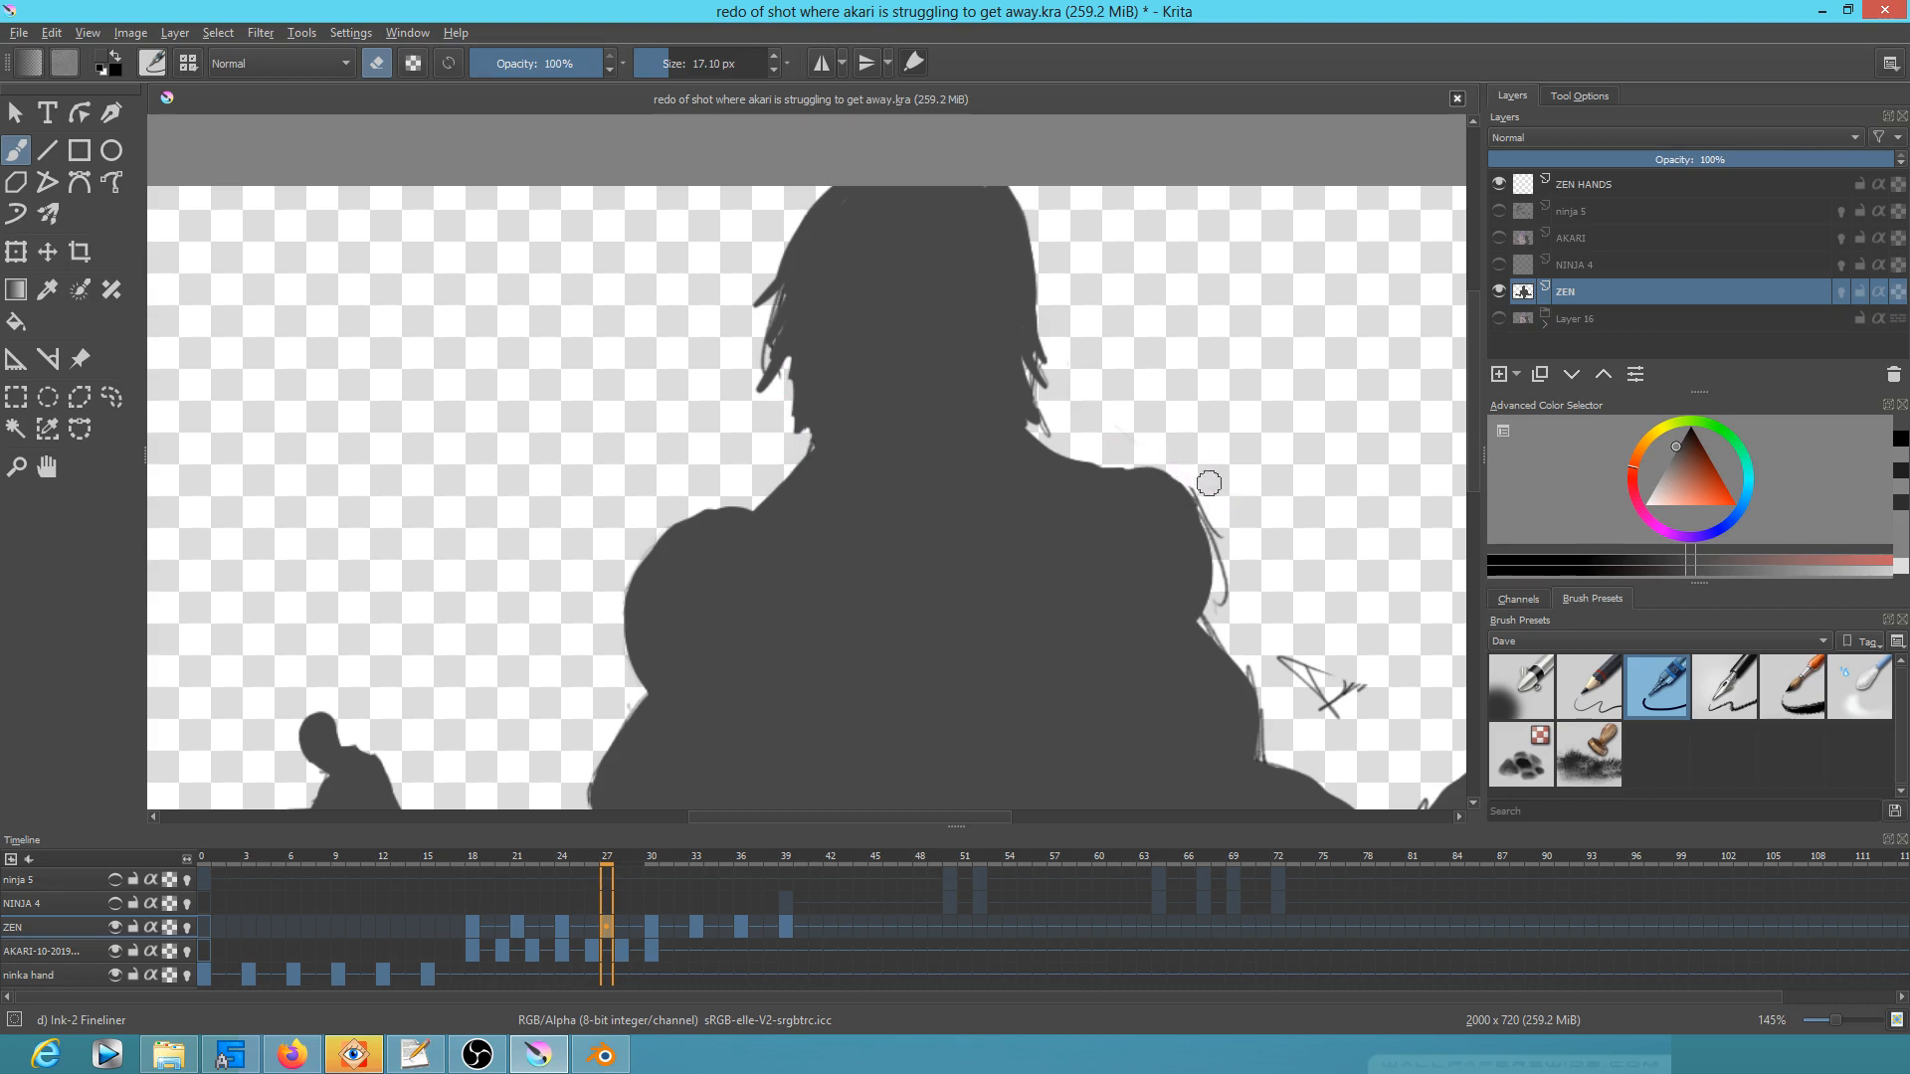
{"action": "left_click_drag", "start_coordinate": [1202, 490], "coordinate": [1220, 577]}
Step: Smooth the outer edge of Zen's right-side upper arm in dark grey and erase the stray arrow sketch beside it
{"action": "left_click_drag", "start_coordinate": [1335, 509], "coordinate": [1165, 379]}
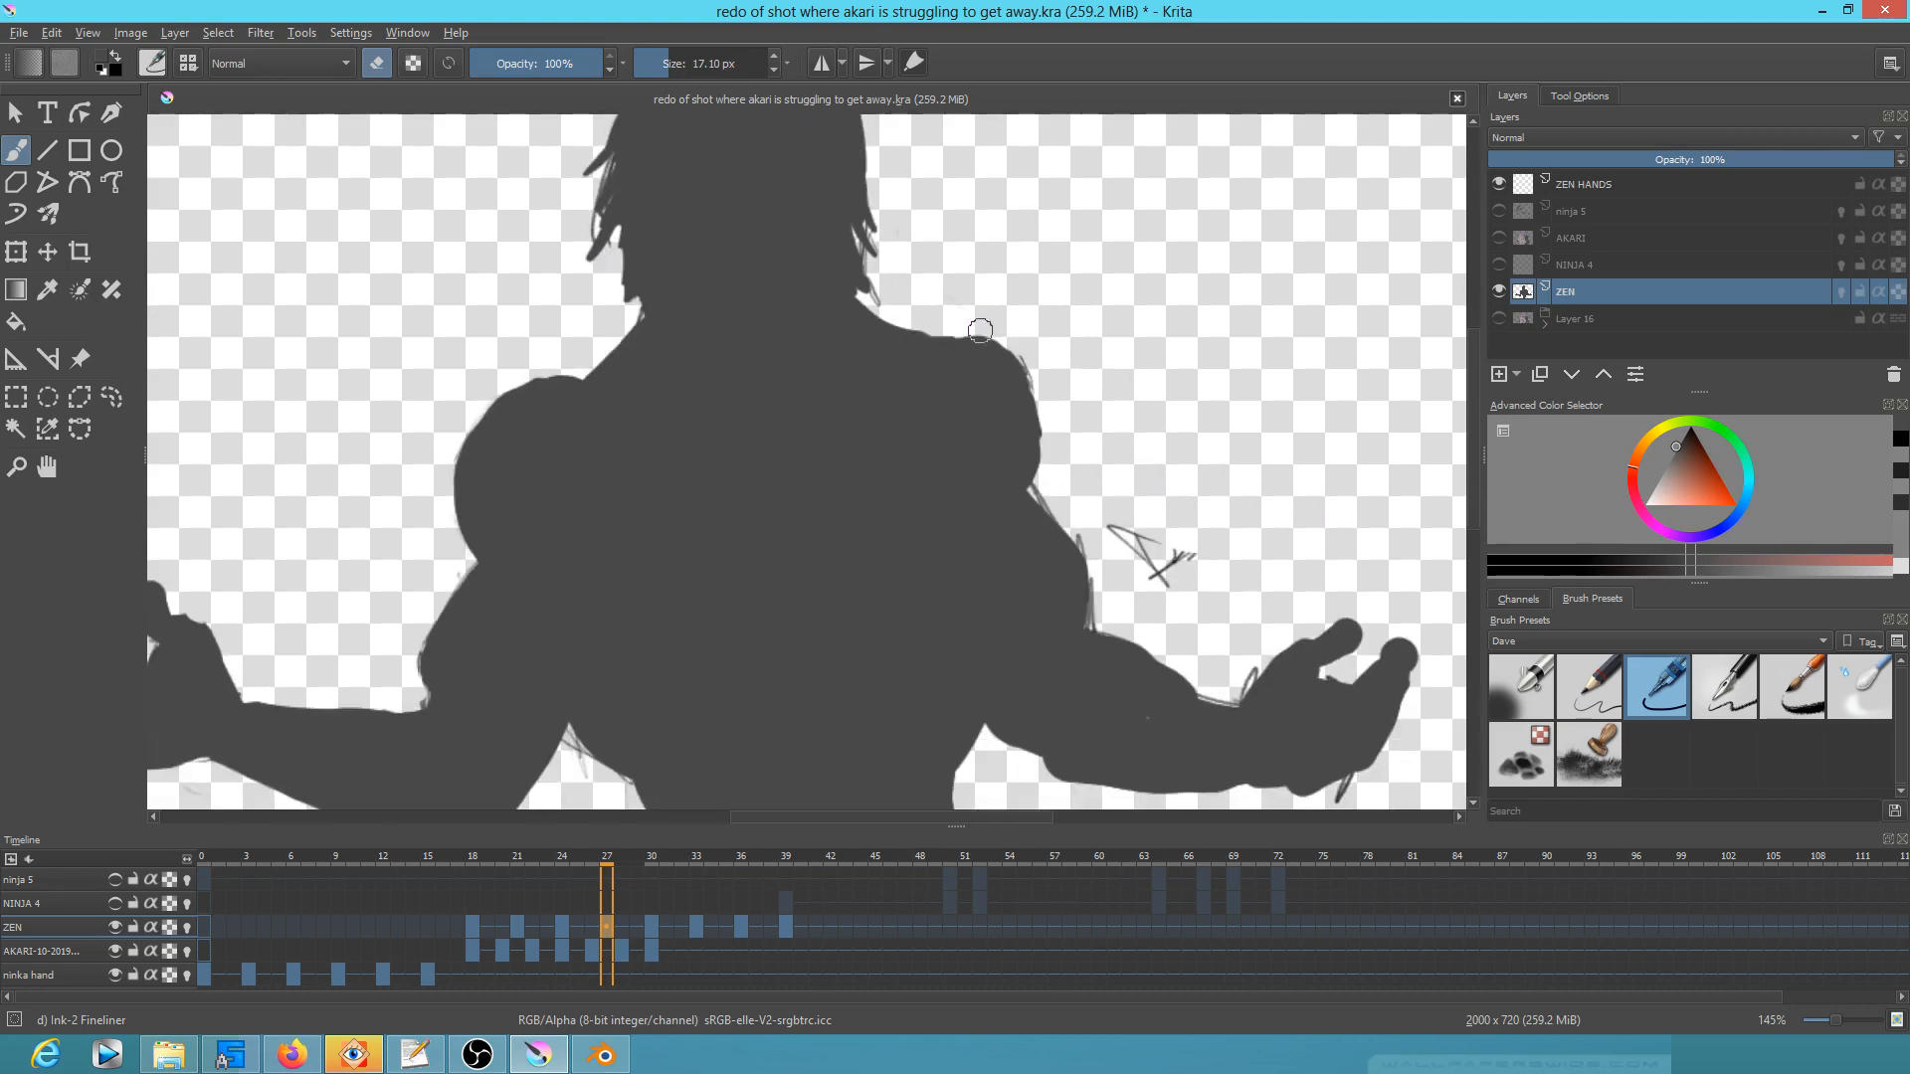
{"action": "key", "text": "e"}
{"action": "left_click_drag", "start_coordinate": [1010, 389], "coordinate": [1023, 501]}
{"action": "left_click_drag", "start_coordinate": [1017, 403], "coordinate": [1031, 494]}
{"action": "key", "text": "e"}
{"action": "mouse_move", "coordinate": [1157, 574]}
{"action": "left_mouse_down"}
{"action": "mouse_move", "coordinate": [1109, 519]}
{"action": "mouse_move", "coordinate": [1181, 551]}
{"action": "left_mouse_up"}
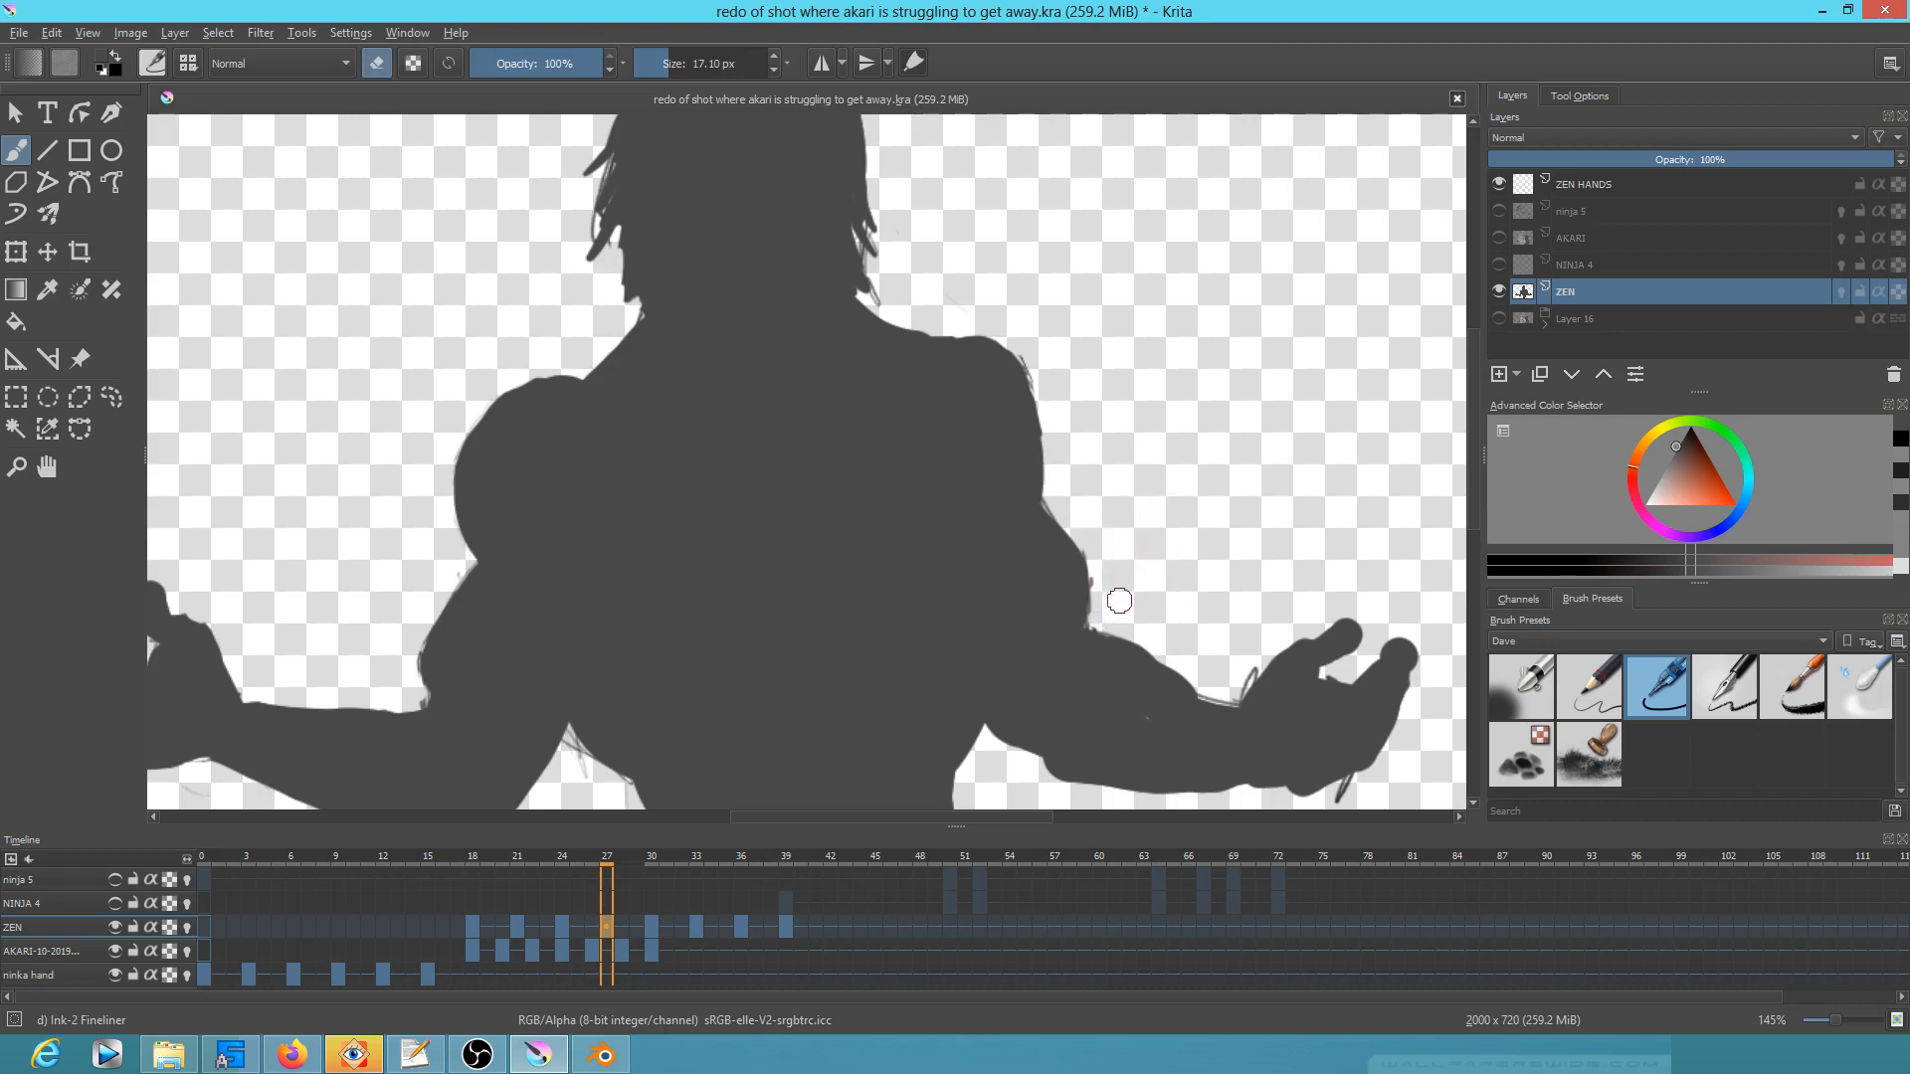
Step: Erase the sketch lines around Zen's right-side forearm and hand at frame 27
{"action": "left_click_drag", "start_coordinate": [1300, 551], "coordinate": [1296, 543]}
{"action": "left_click_drag", "start_coordinate": [1323, 644], "coordinate": [1208, 442]}
{"action": "left_click_drag", "start_coordinate": [1228, 579], "coordinate": [1188, 583]}
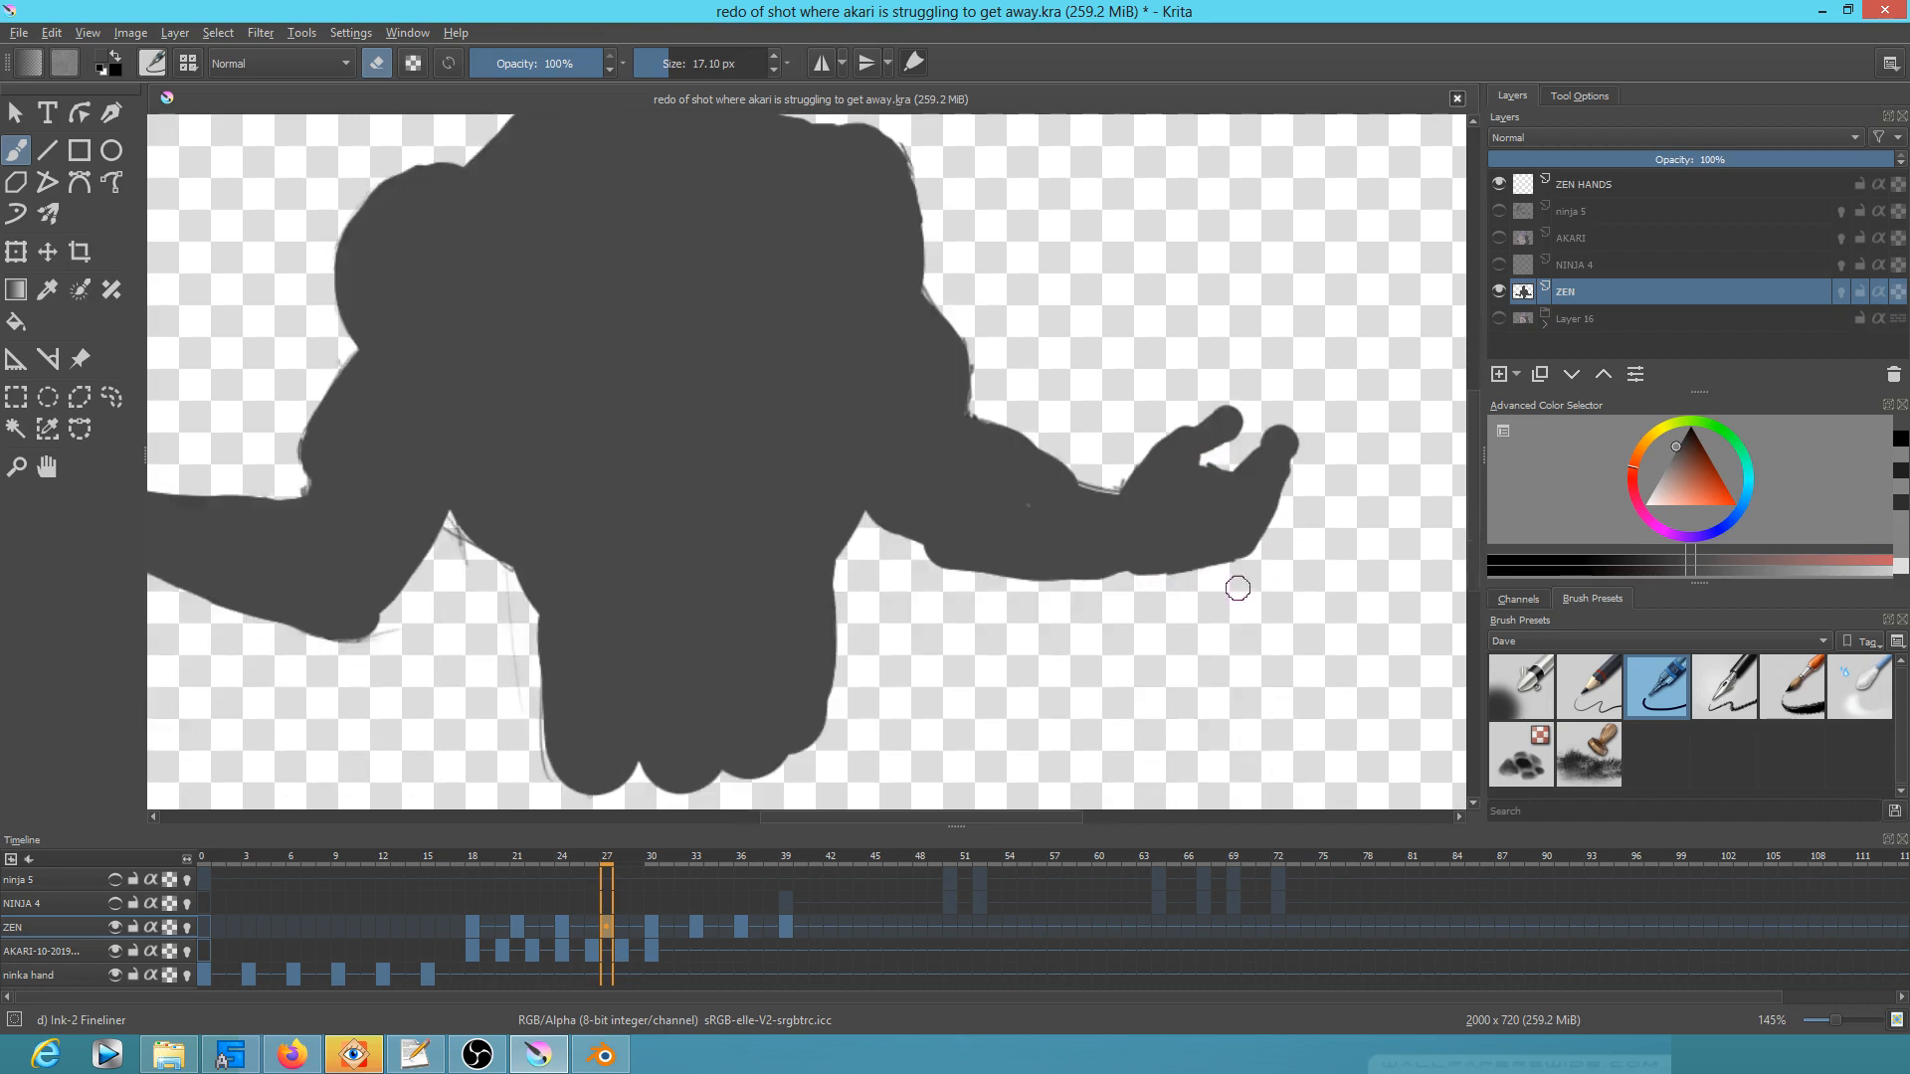
{"action": "mouse_move", "coordinate": [1110, 460]}
{"action": "left_mouse_down"}
{"action": "mouse_move", "coordinate": [1209, 591]}
{"action": "mouse_move", "coordinate": [1196, 659]}
{"action": "left_mouse_up"}
{"action": "left_click_drag", "start_coordinate": [1172, 538], "coordinate": [1178, 577]}
Step: Paint a smooth rounded dark grey contour along Zen's right-side shoulder and upper arm at frame 27
{"action": "key", "text": "e"}
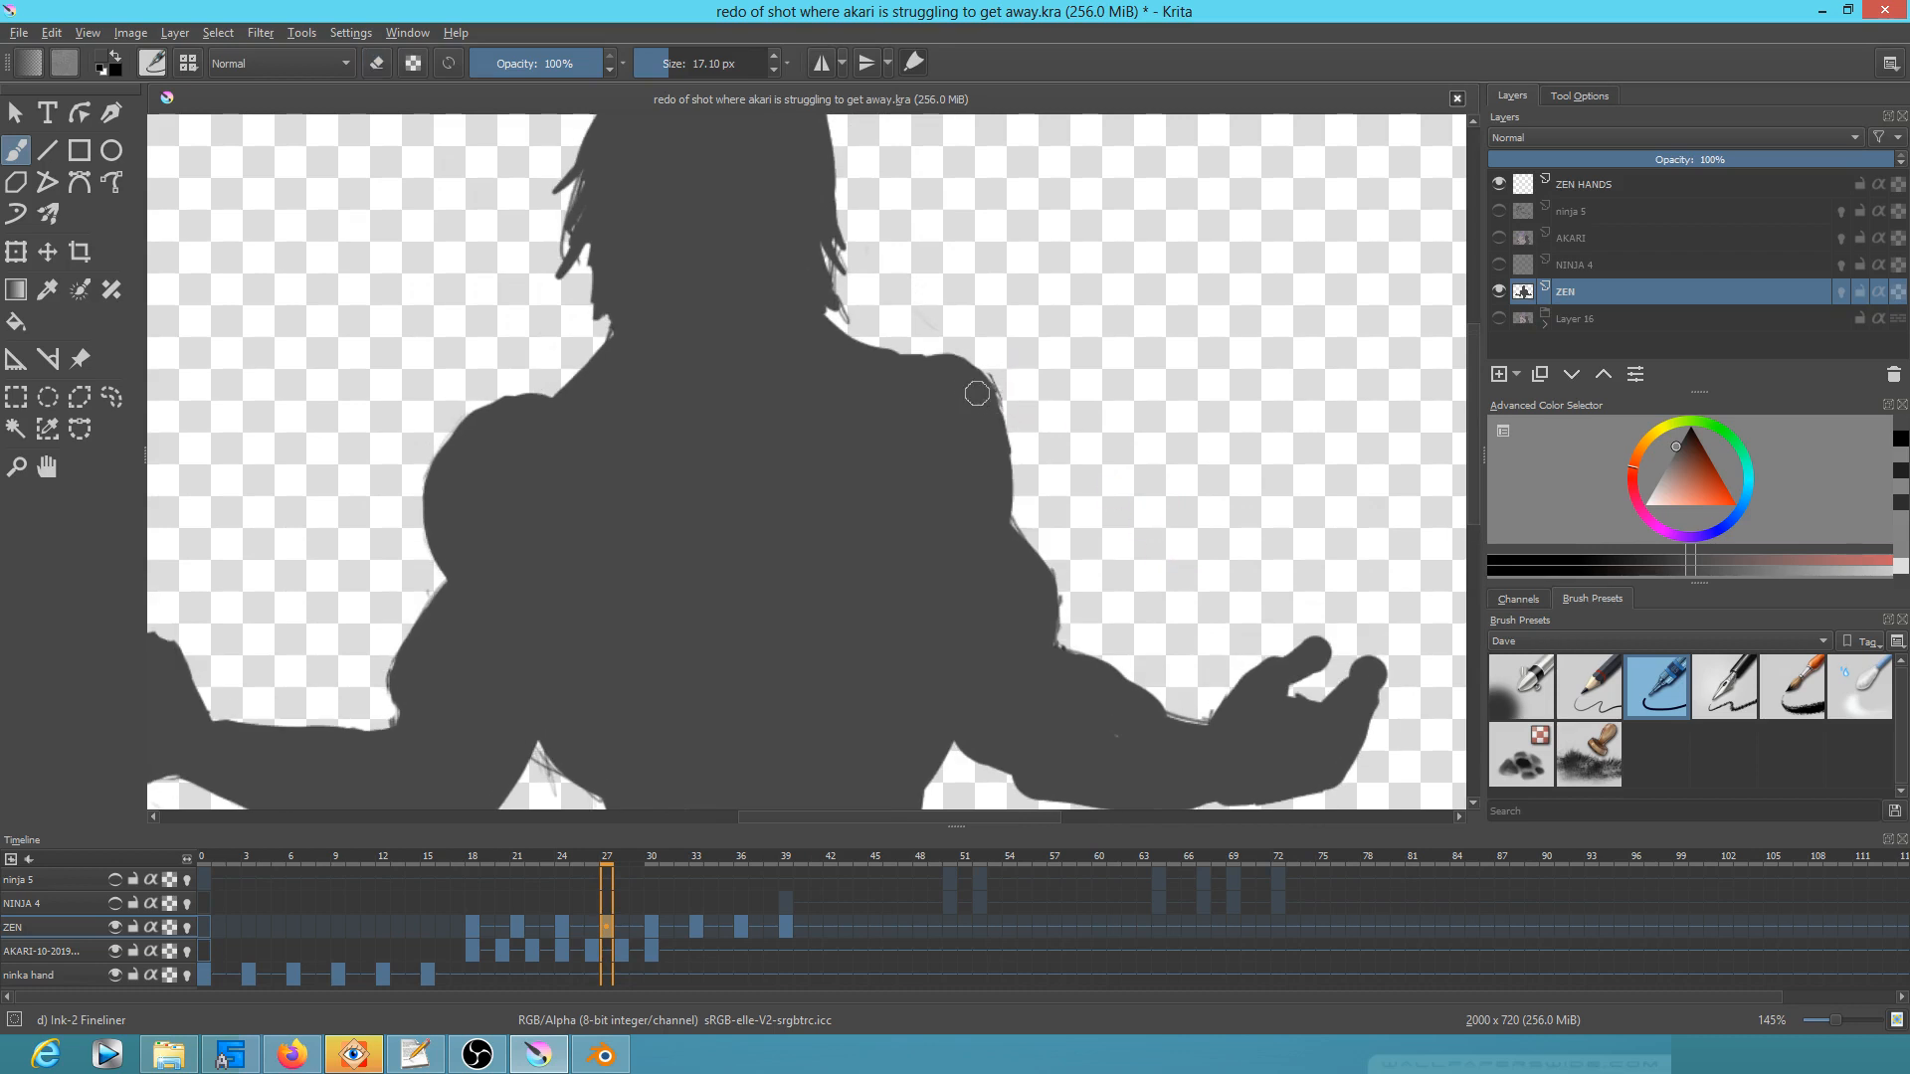
{"action": "mouse_move", "coordinate": [964, 384]}
{"action": "left_mouse_down"}
{"action": "mouse_move", "coordinate": [996, 429]}
{"action": "mouse_move", "coordinate": [985, 385]}
{"action": "mouse_move", "coordinate": [999, 409]}
{"action": "mouse_move", "coordinate": [1043, 573]}
{"action": "left_mouse_up"}
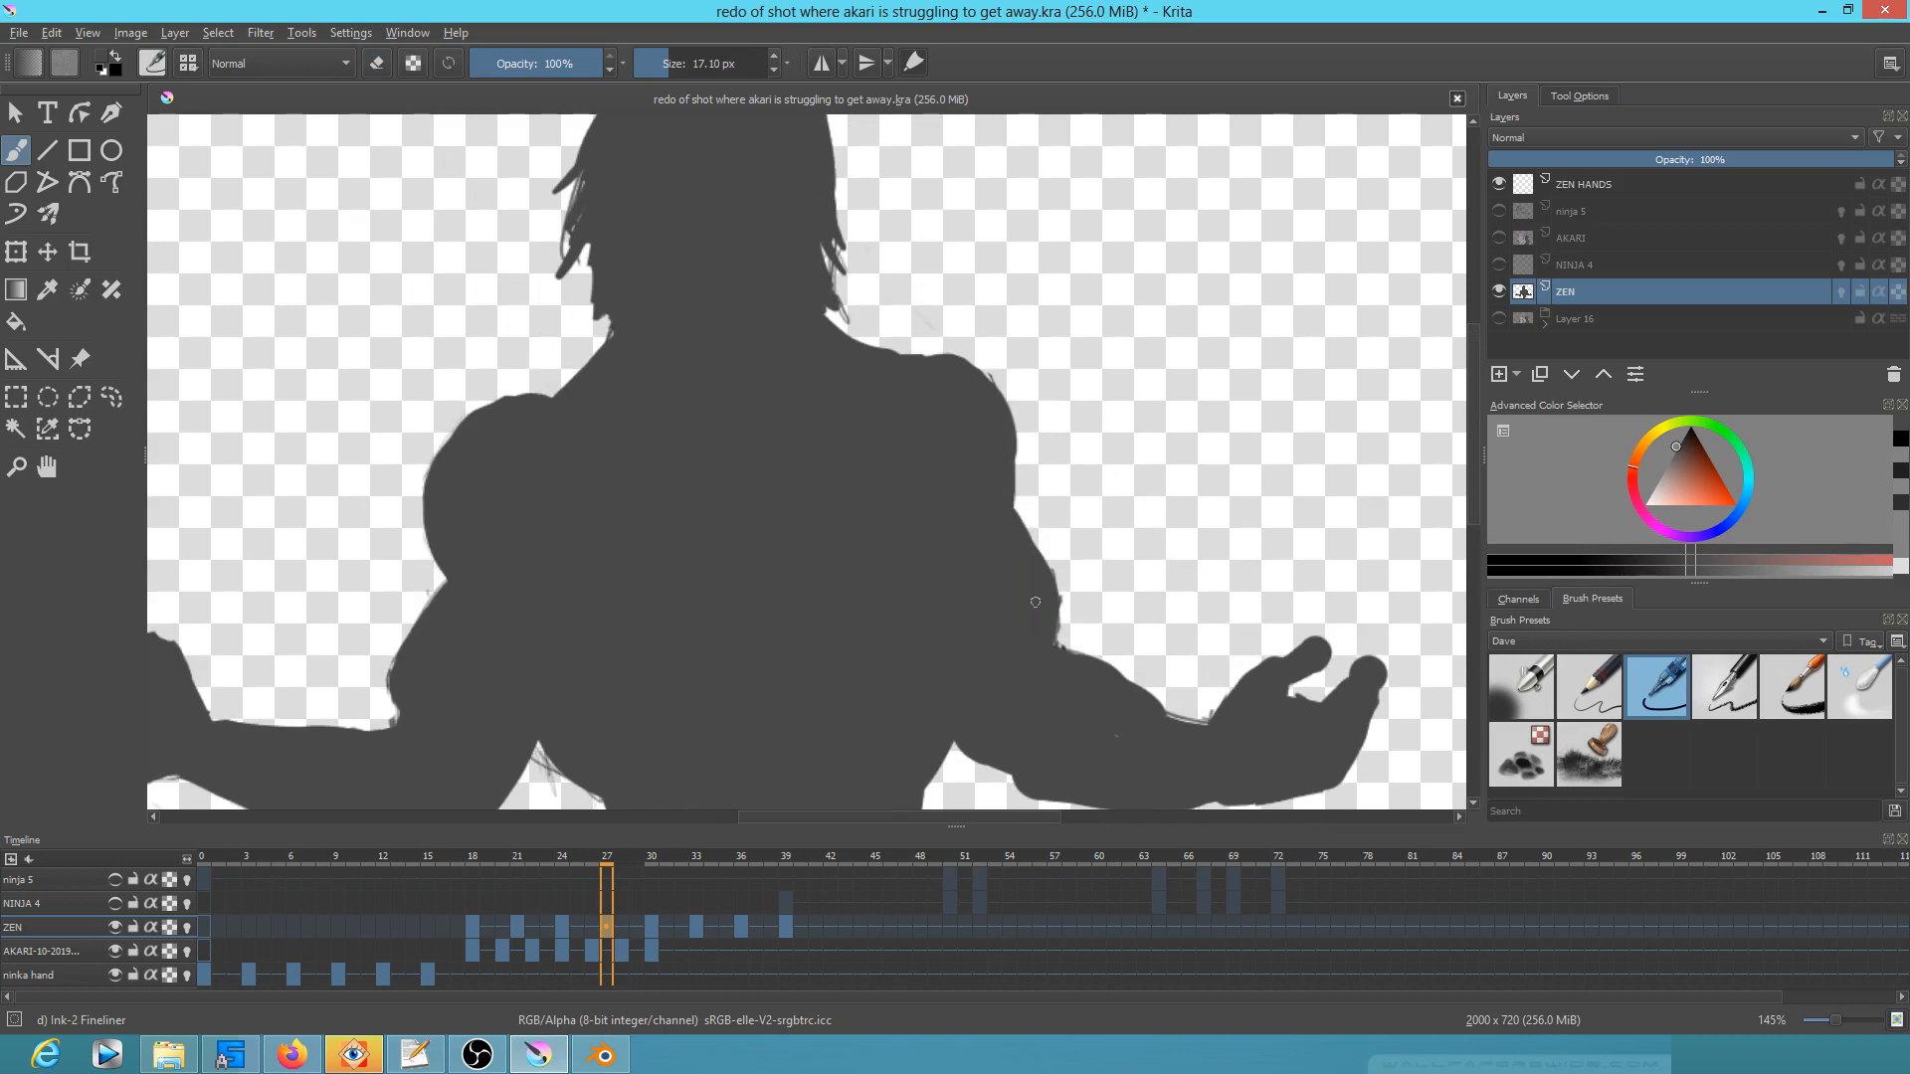
{"action": "left_click_drag", "start_coordinate": [590, 568], "coordinate": [738, 601]}
Step: Clean the edge of Zen's left-side upper arm and paint the inner elbow smooth at frame 27
{"action": "key", "text": "e"}
{"action": "left_click_drag", "start_coordinate": [530, 692], "coordinate": [535, 723]}
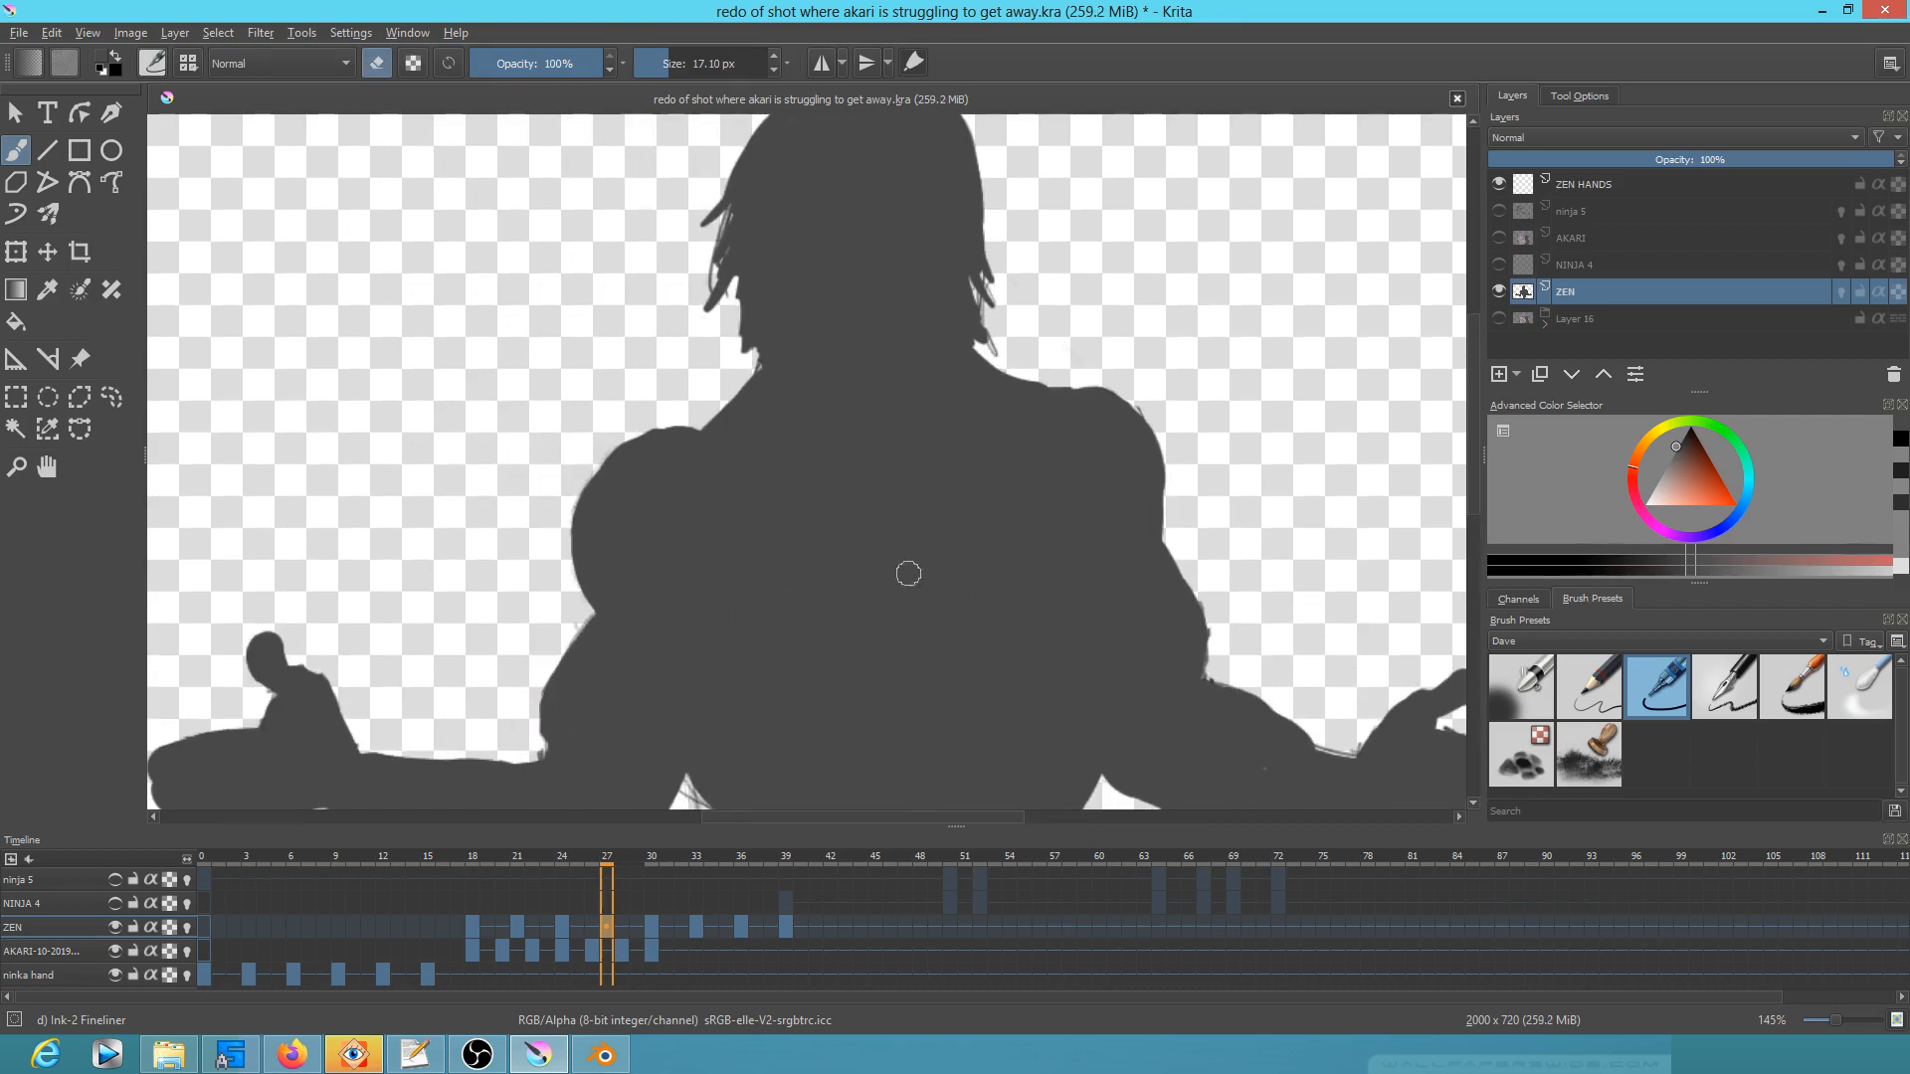
{"action": "left_click_drag", "start_coordinate": [906, 574], "coordinate": [899, 406]}
{"action": "key", "text": "e"}
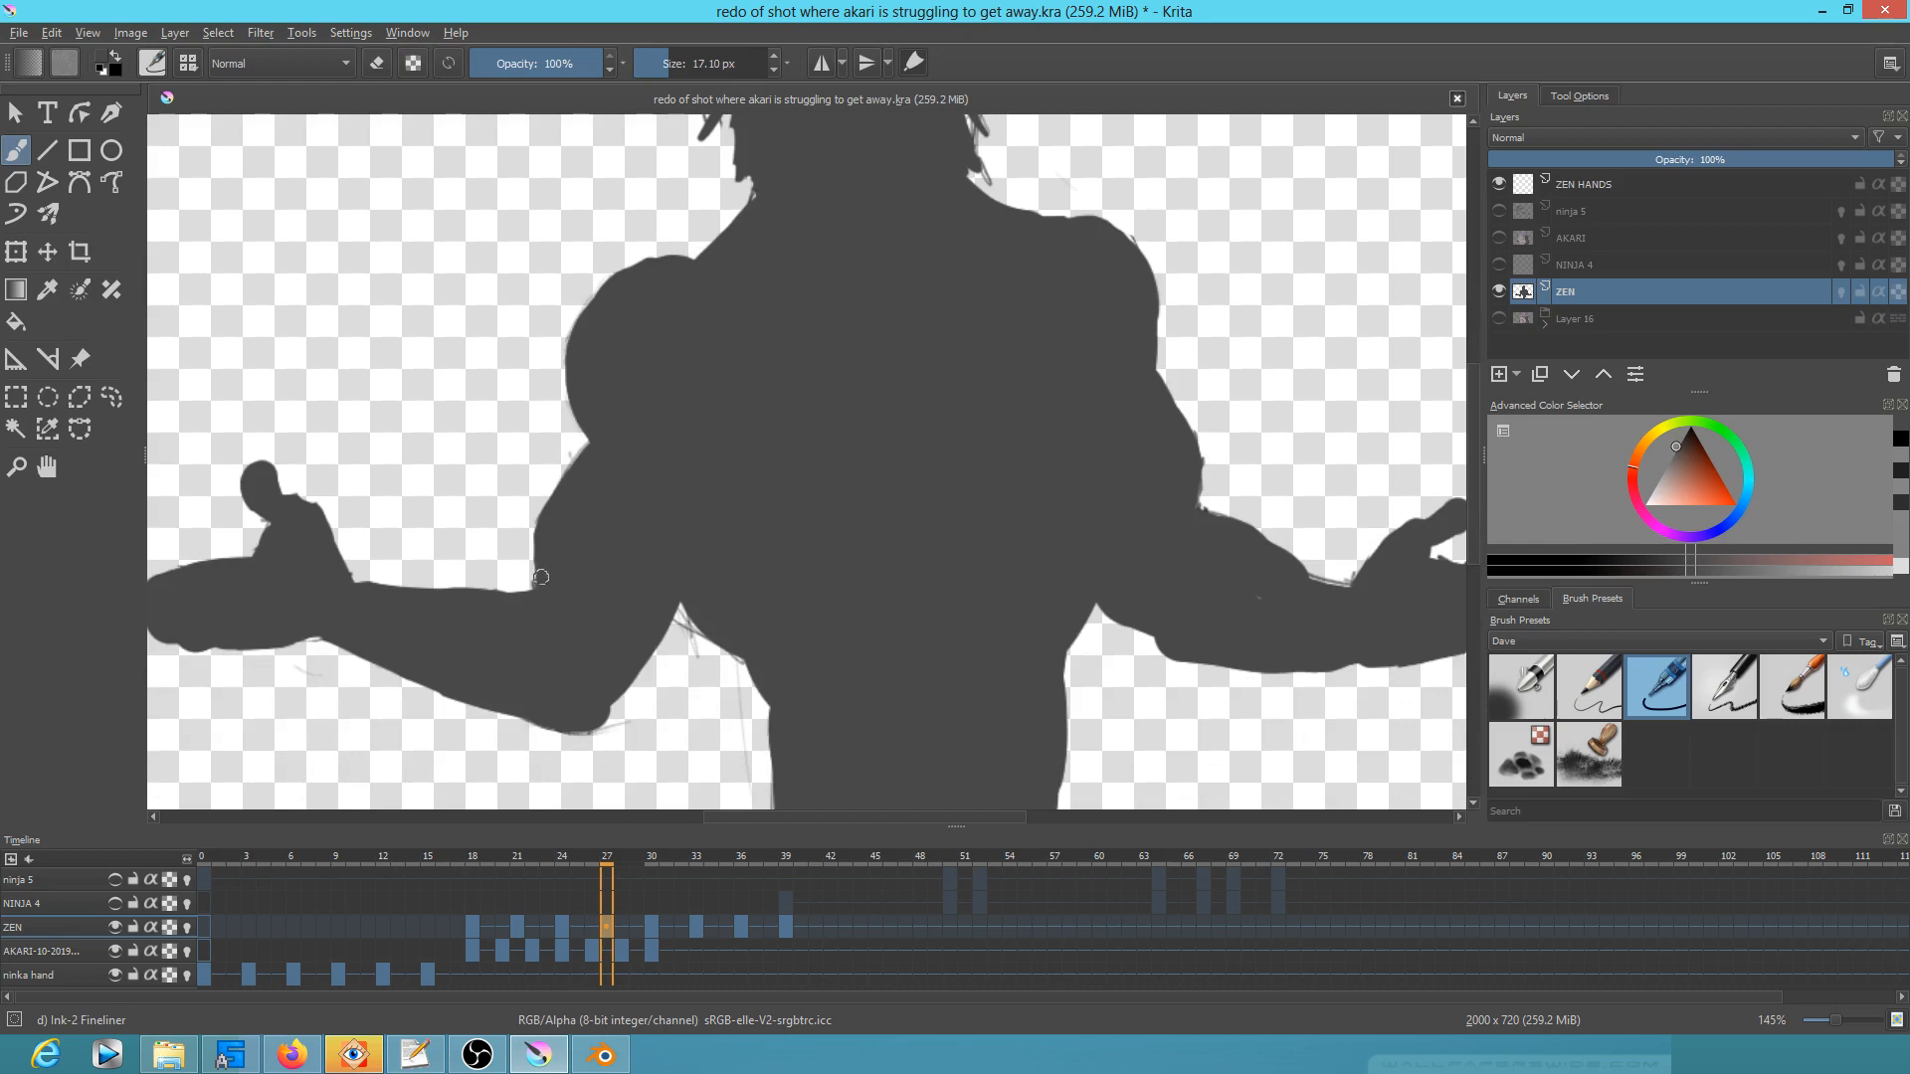
{"action": "left_click_drag", "start_coordinate": [1051, 618], "coordinate": [980, 556]}
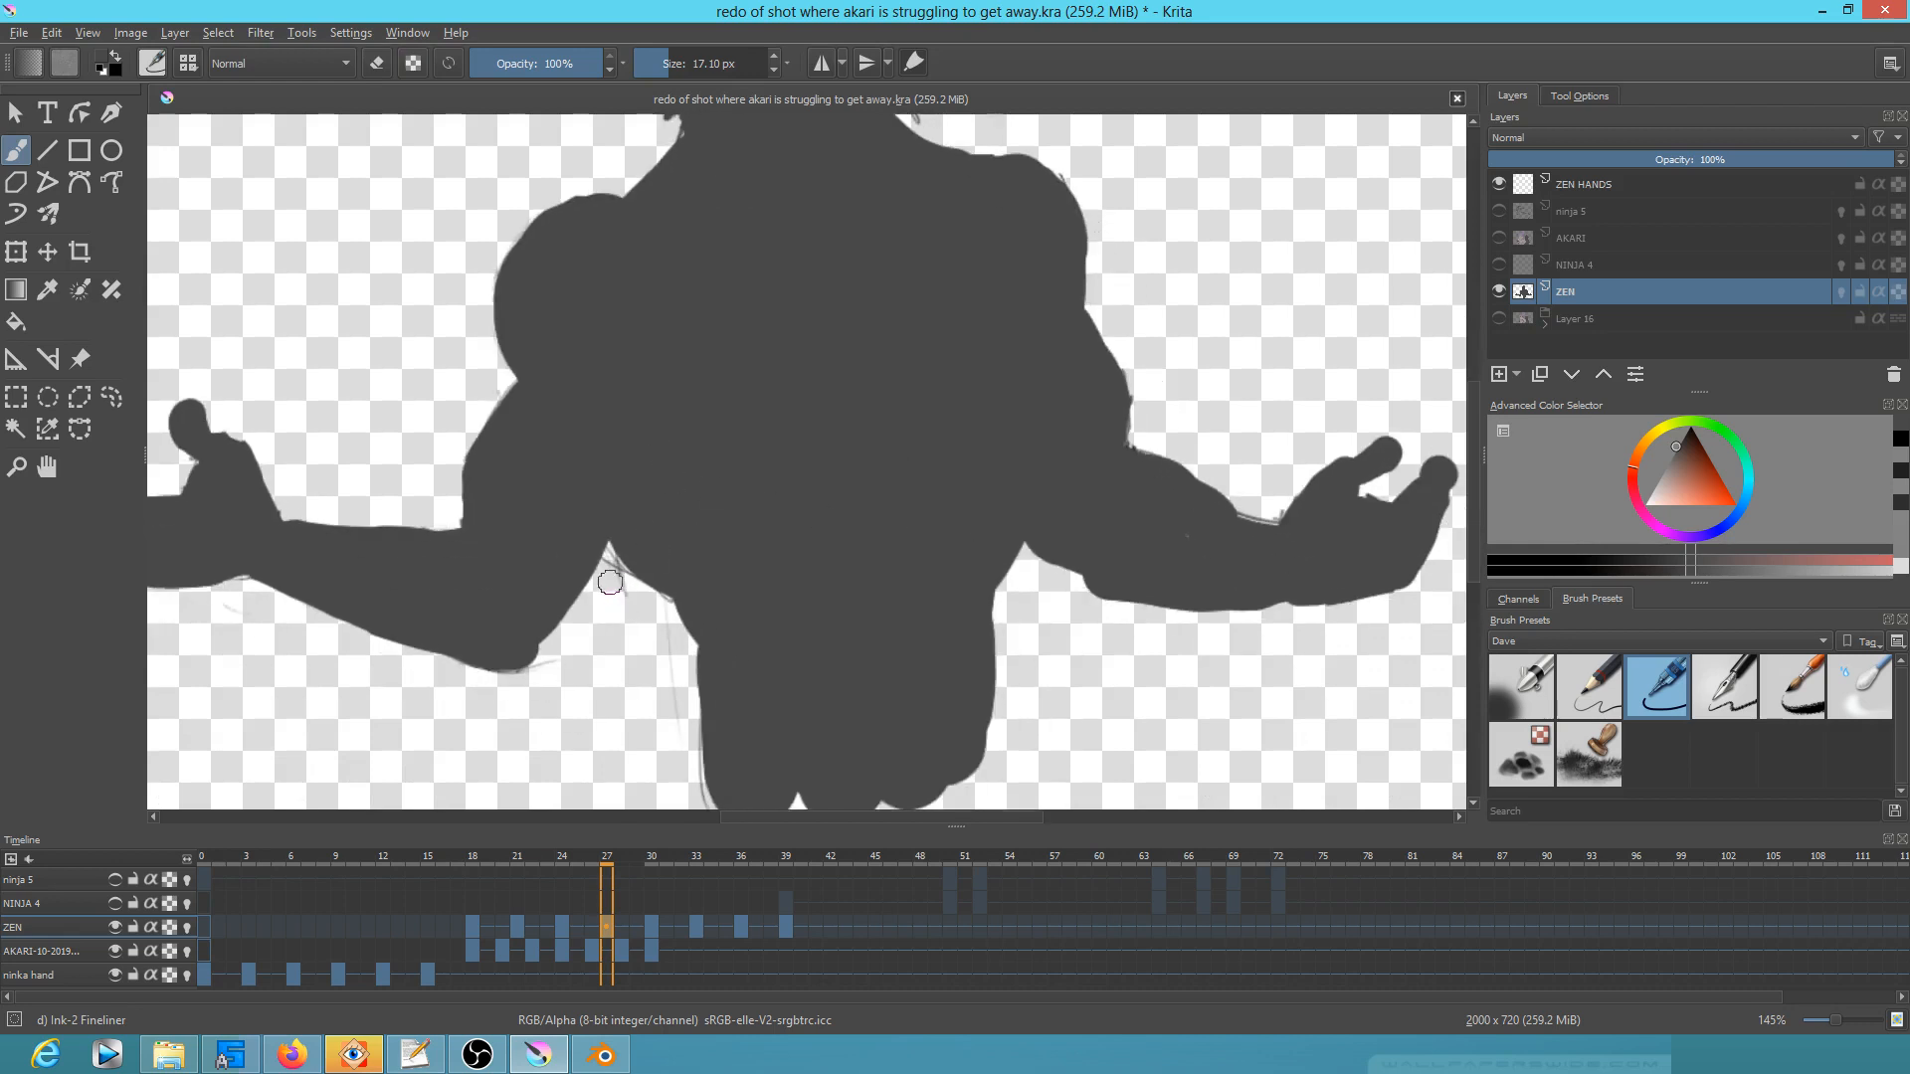
Step: Erase the sketch lines below Zen's left-side armpit and elbow at frame 27
{"action": "key", "text": "e"}
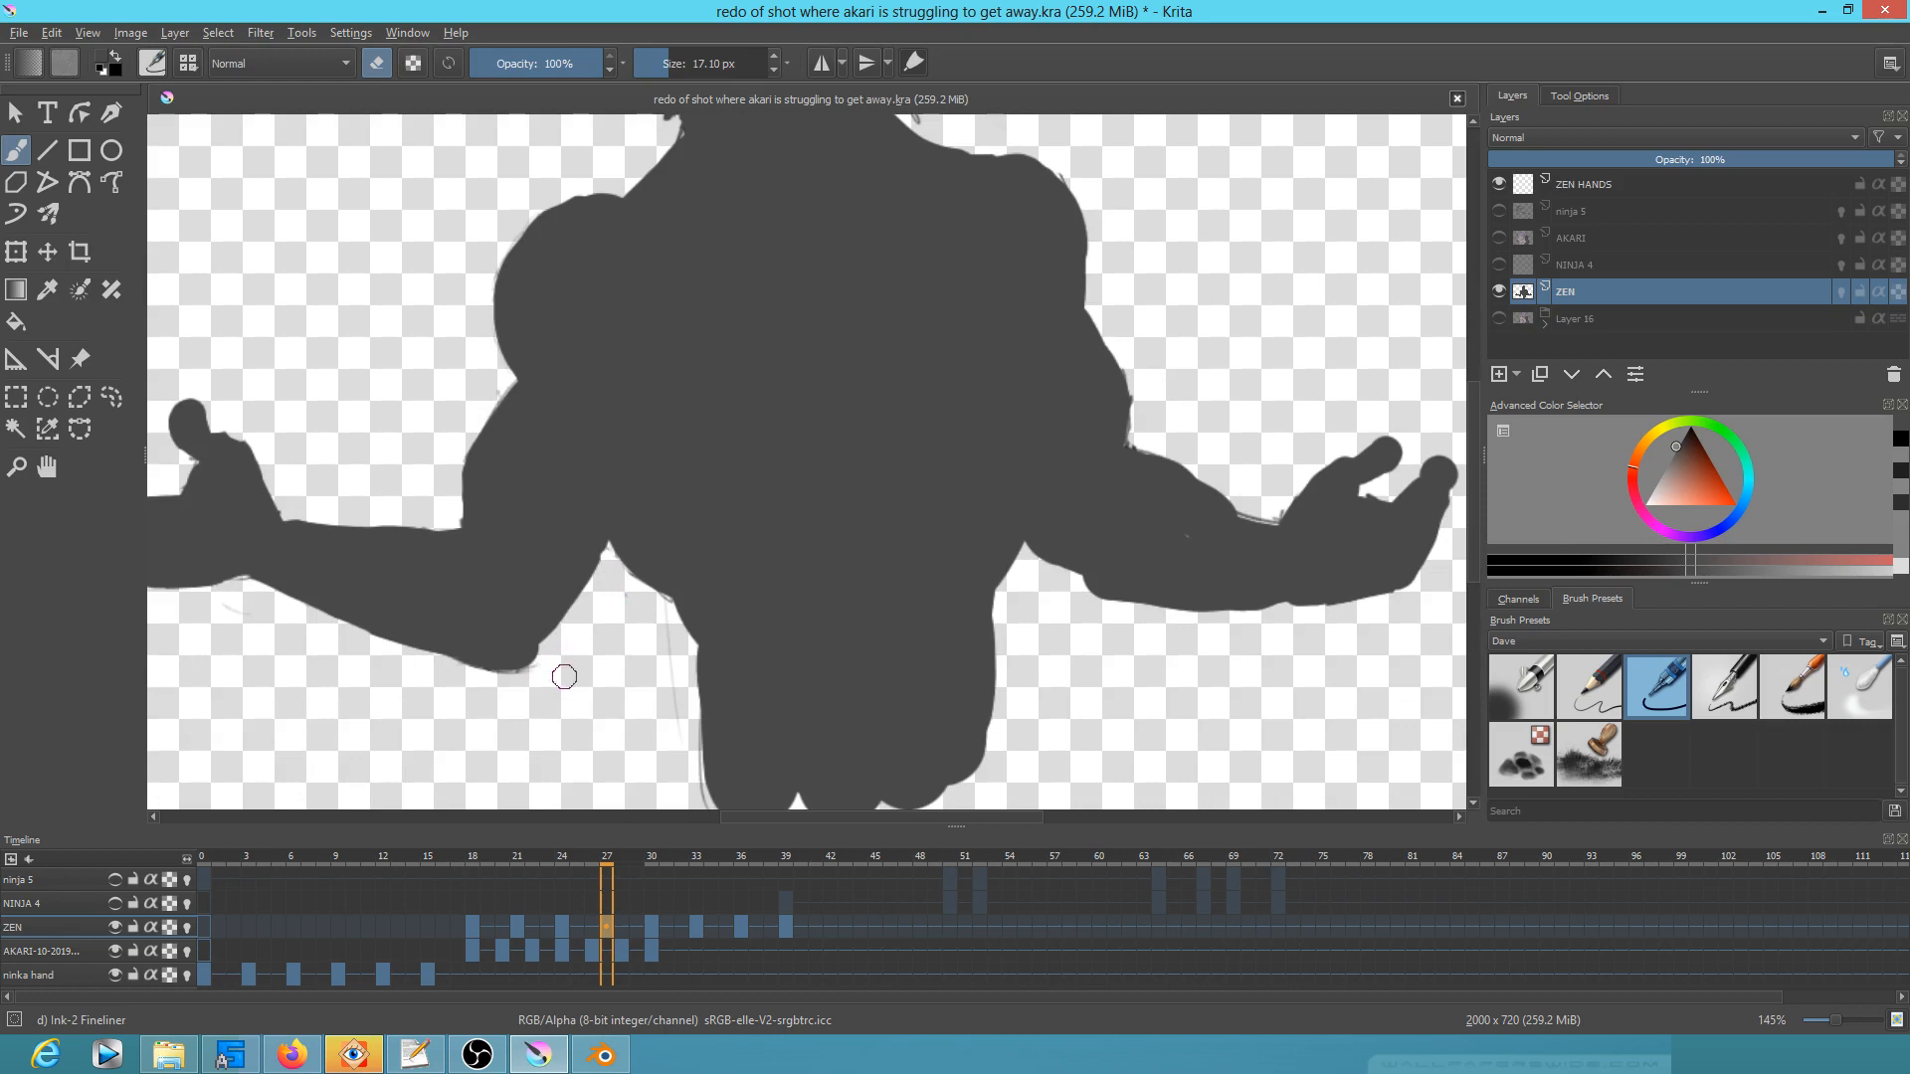
{"action": "left_click_drag", "start_coordinate": [944, 602], "coordinate": [875, 629]}
{"action": "left_click_drag", "start_coordinate": [1025, 551], "coordinate": [1005, 602]}
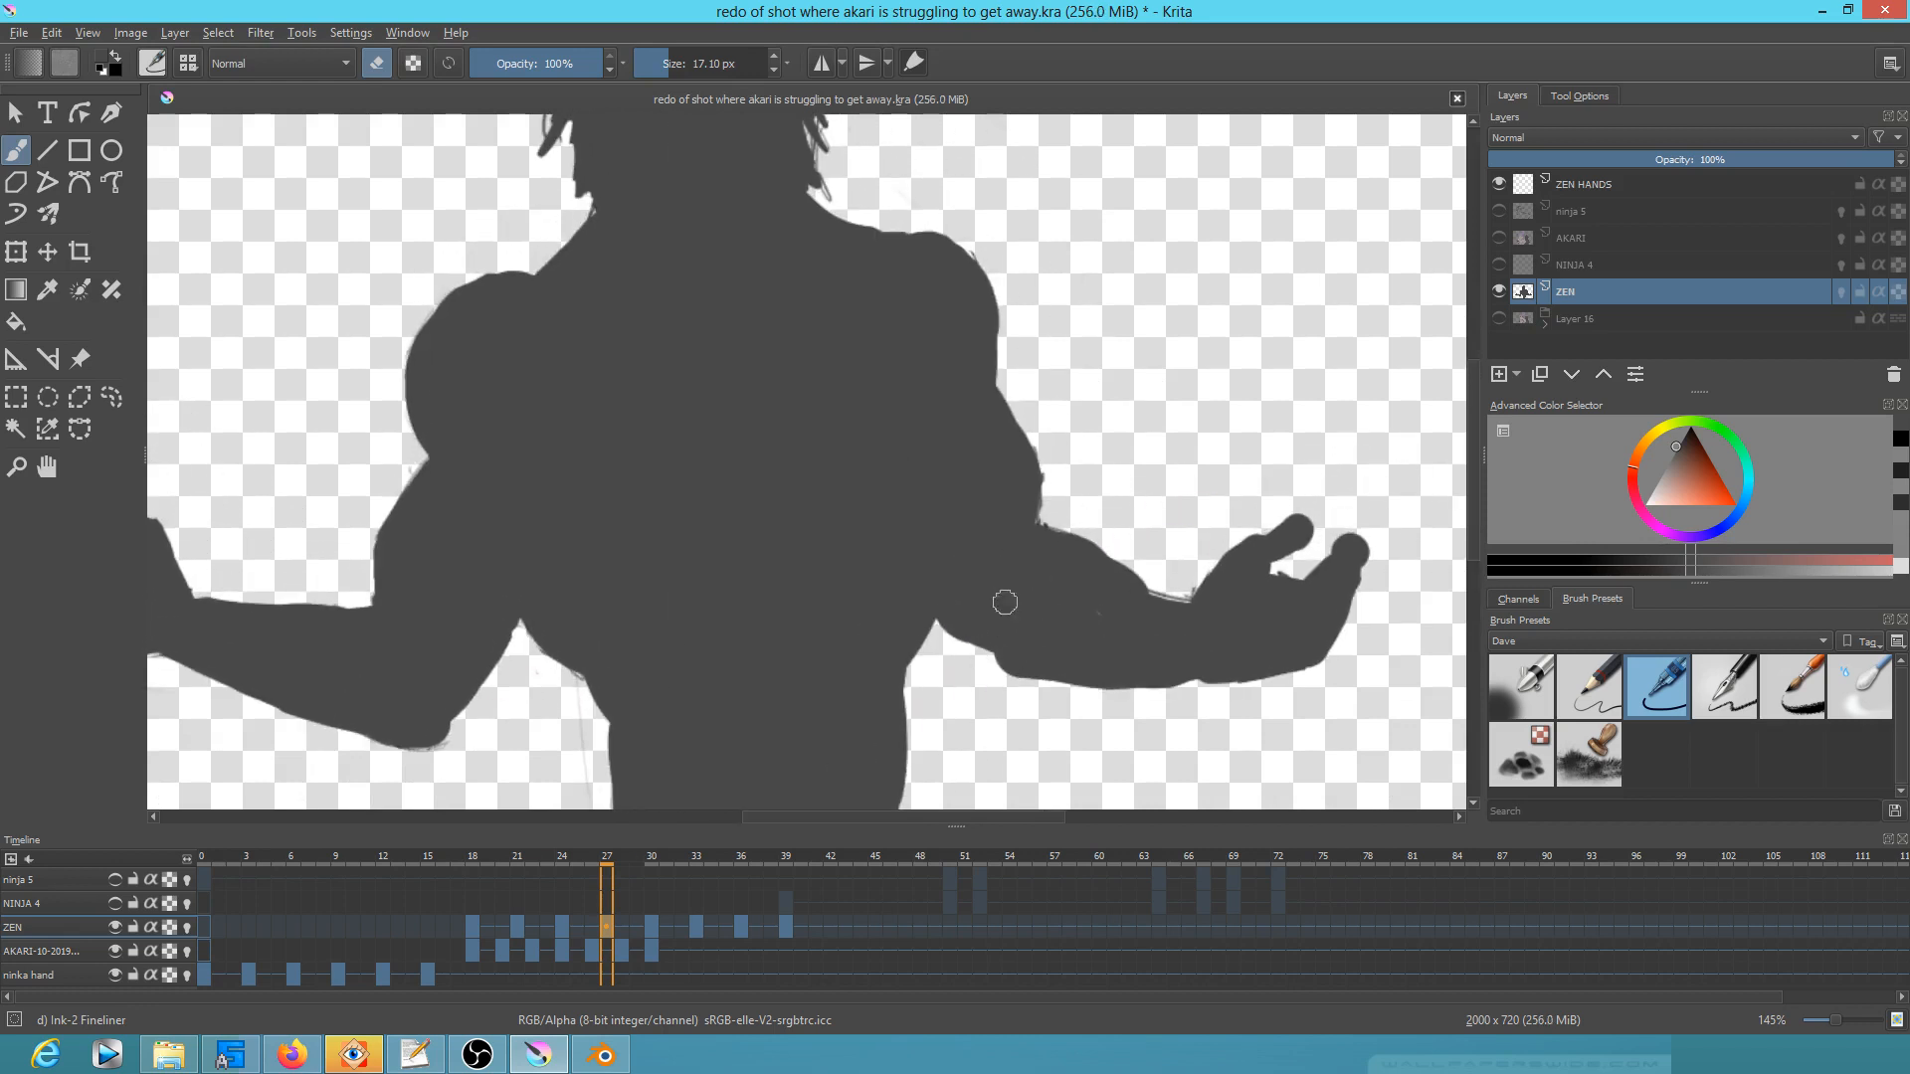
Step: At frame 24, paint a dark grey outline for Zen's left-side shoulder and upper arm and erase the vertical sketch line beside it
{"action": "key", "text": "comma"}
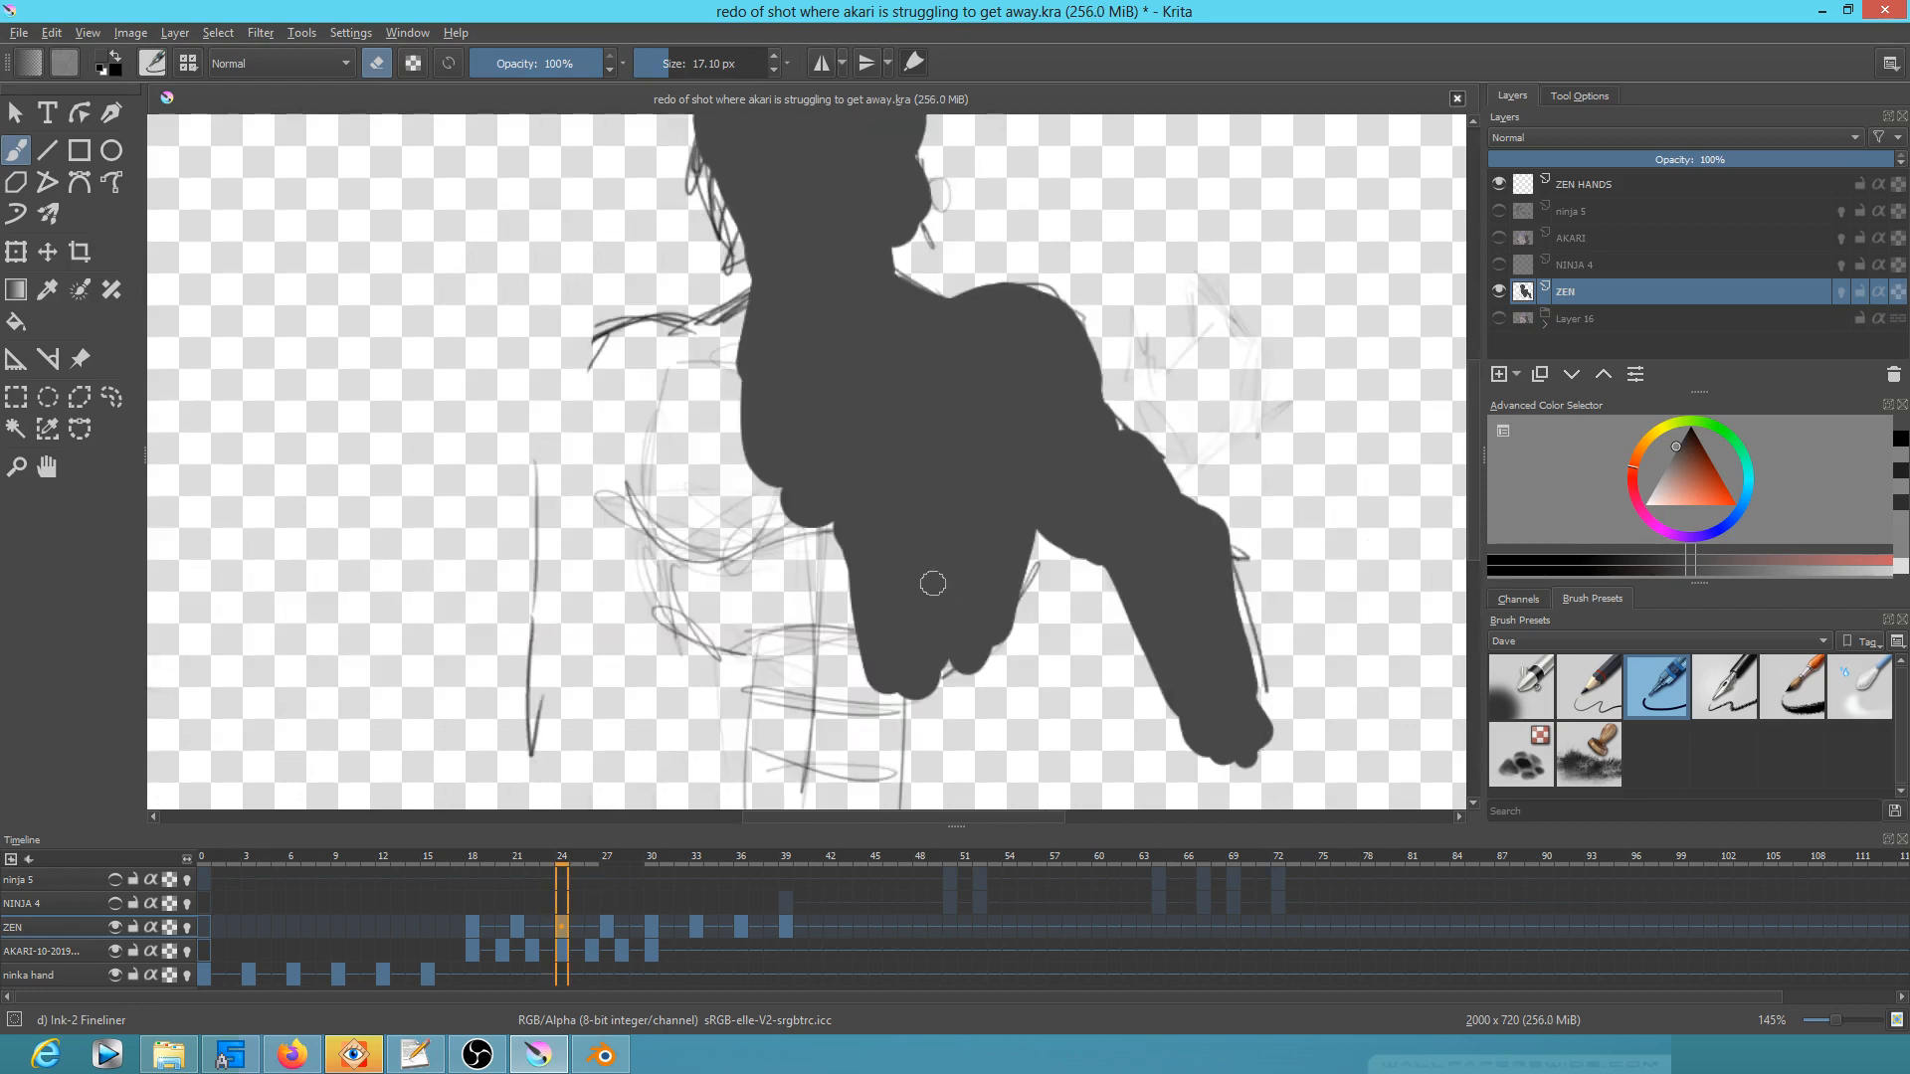
{"action": "left_click_drag", "start_coordinate": [933, 583], "coordinate": [965, 718]}
{"action": "mouse_move", "coordinate": [772, 450]}
{"action": "left_mouse_down"}
{"action": "mouse_move", "coordinate": [828, 424]}
{"action": "mouse_move", "coordinate": [648, 471]}
{"action": "mouse_move", "coordinate": [612, 514]}
{"action": "mouse_move", "coordinate": [611, 622]}
{"action": "left_mouse_up"}
{"action": "key", "text": "e"}
{"action": "left_click_drag", "start_coordinate": [789, 579], "coordinate": [851, 310]}
{"action": "key", "text": "e"}
{"action": "left_click_drag", "start_coordinate": [628, 462], "coordinate": [628, 519]}
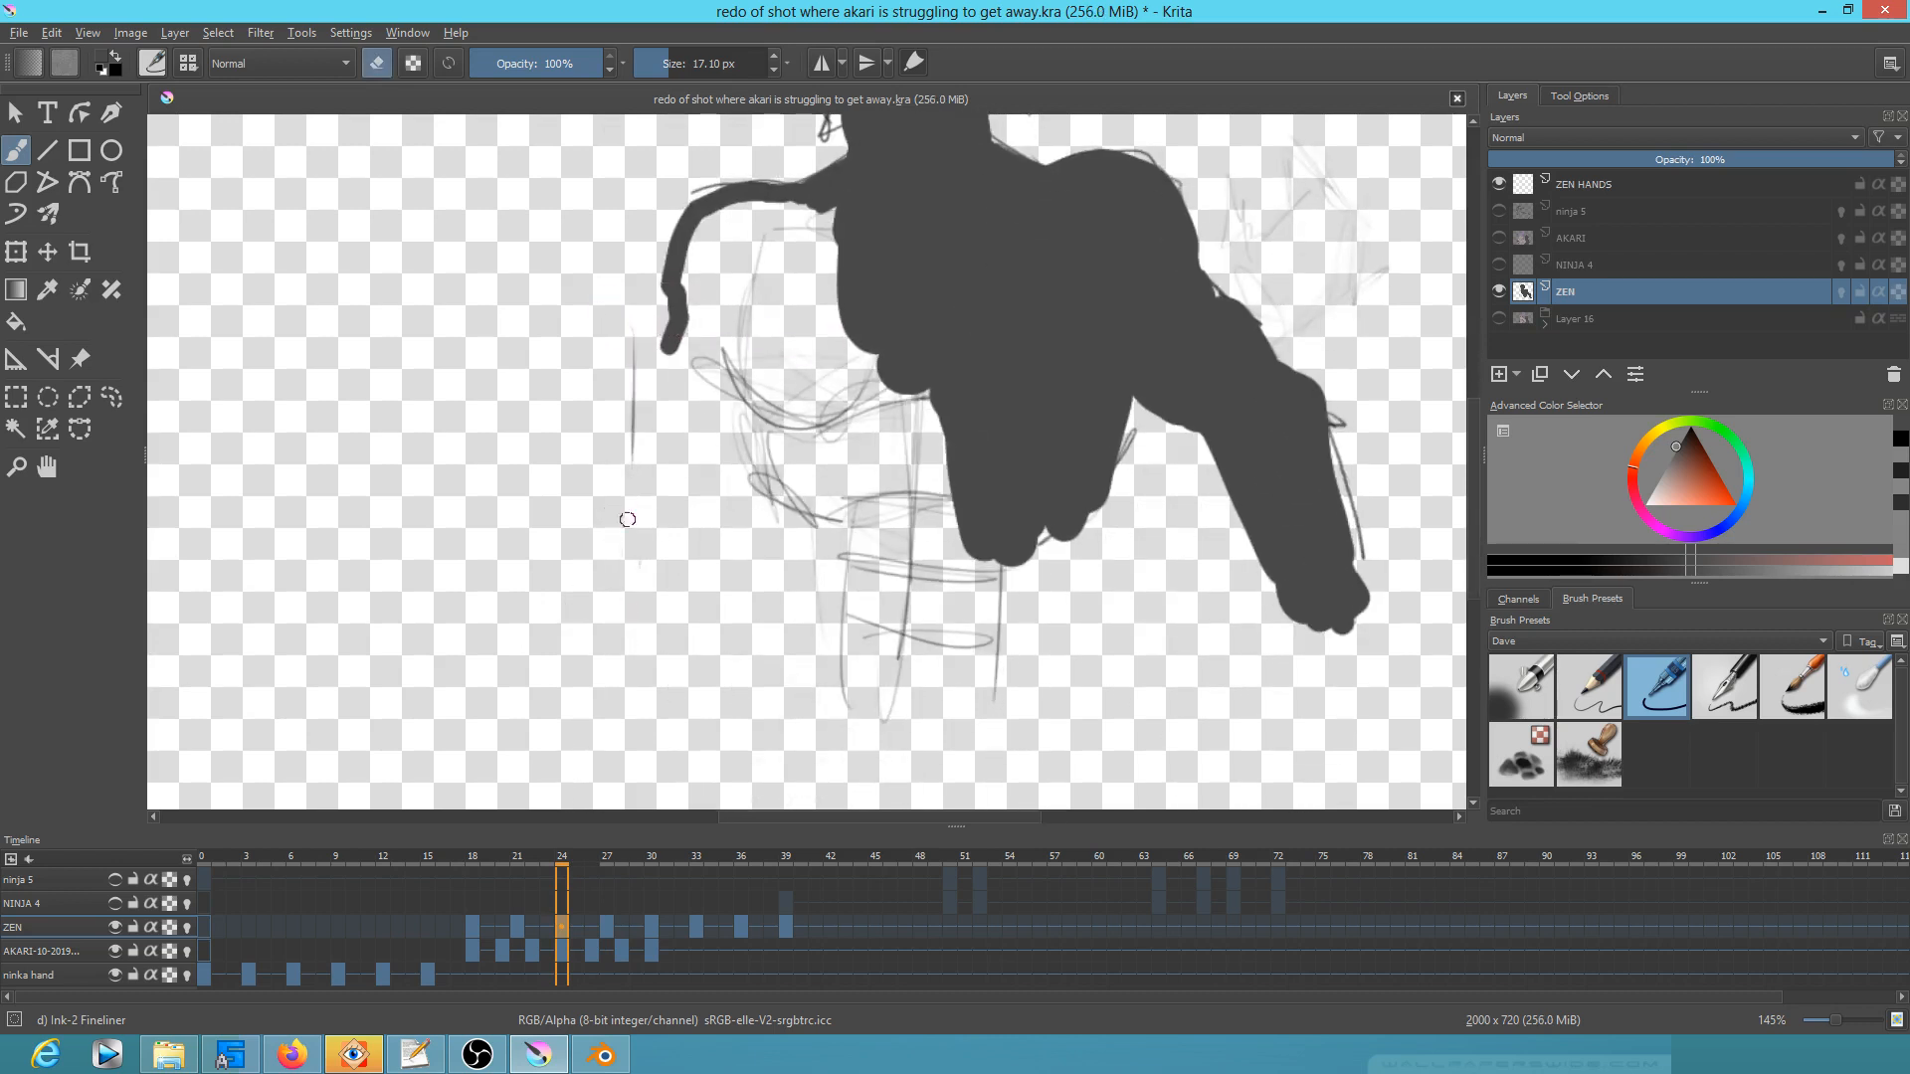
Step: Fill Zen's left-side shoulder, chest and torso down to the waist with dark grey at frame 24
{"action": "key", "text": "e"}
{"action": "mouse_move", "coordinate": [694, 231]}
{"action": "left_mouse_down"}
{"action": "mouse_move", "coordinate": [814, 197]}
{"action": "mouse_move", "coordinate": [773, 243]}
{"action": "mouse_move", "coordinate": [873, 219]}
{"action": "mouse_move", "coordinate": [789, 280]}
{"action": "mouse_move", "coordinate": [892, 247]}
{"action": "mouse_move", "coordinate": [772, 313]}
{"action": "mouse_move", "coordinate": [787, 336]}
{"action": "mouse_move", "coordinate": [885, 319]}
{"action": "mouse_move", "coordinate": [800, 387]}
{"action": "mouse_move", "coordinate": [907, 359]}
{"action": "mouse_move", "coordinate": [838, 376]}
{"action": "mouse_move", "coordinate": [782, 355]}
{"action": "mouse_move", "coordinate": [863, 302]}
{"action": "mouse_move", "coordinate": [762, 342]}
{"action": "mouse_move", "coordinate": [712, 254]}
{"action": "mouse_move", "coordinate": [689, 295]}
{"action": "mouse_move", "coordinate": [751, 321]}
{"action": "mouse_move", "coordinate": [744, 240]}
{"action": "mouse_move", "coordinate": [711, 337]}
{"action": "mouse_move", "coordinate": [699, 309]}
{"action": "mouse_move", "coordinate": [726, 319]}
{"action": "mouse_move", "coordinate": [745, 389]}
{"action": "mouse_move", "coordinate": [763, 372]}
{"action": "mouse_move", "coordinate": [844, 409]}
{"action": "mouse_move", "coordinate": [782, 392]}
{"action": "mouse_move", "coordinate": [789, 478]}
{"action": "mouse_move", "coordinate": [762, 399]}
{"action": "mouse_move", "coordinate": [779, 478]}
{"action": "mouse_move", "coordinate": [829, 506]}
{"action": "mouse_move", "coordinate": [844, 607]}
{"action": "mouse_move", "coordinate": [1033, 612]}
{"action": "left_mouse_up"}
{"action": "mouse_move", "coordinate": [1084, 494]}
{"action": "left_mouse_down"}
{"action": "mouse_move", "coordinate": [1066, 603]}
{"action": "mouse_move", "coordinate": [1062, 537]}
{"action": "mouse_move", "coordinate": [1013, 617]}
{"action": "mouse_move", "coordinate": [1041, 580]}
{"action": "mouse_move", "coordinate": [1041, 523]}
{"action": "mouse_move", "coordinate": [971, 620]}
{"action": "mouse_move", "coordinate": [1036, 570]}
{"action": "mouse_move", "coordinate": [1047, 548]}
{"action": "mouse_move", "coordinate": [899, 634]}
{"action": "mouse_move", "coordinate": [865, 602]}
{"action": "mouse_move", "coordinate": [854, 545]}
{"action": "mouse_move", "coordinate": [914, 620]}
{"action": "mouse_move", "coordinate": [951, 551]}
{"action": "mouse_move", "coordinate": [1009, 528]}
{"action": "mouse_move", "coordinate": [931, 601]}
{"action": "left_mouse_up"}
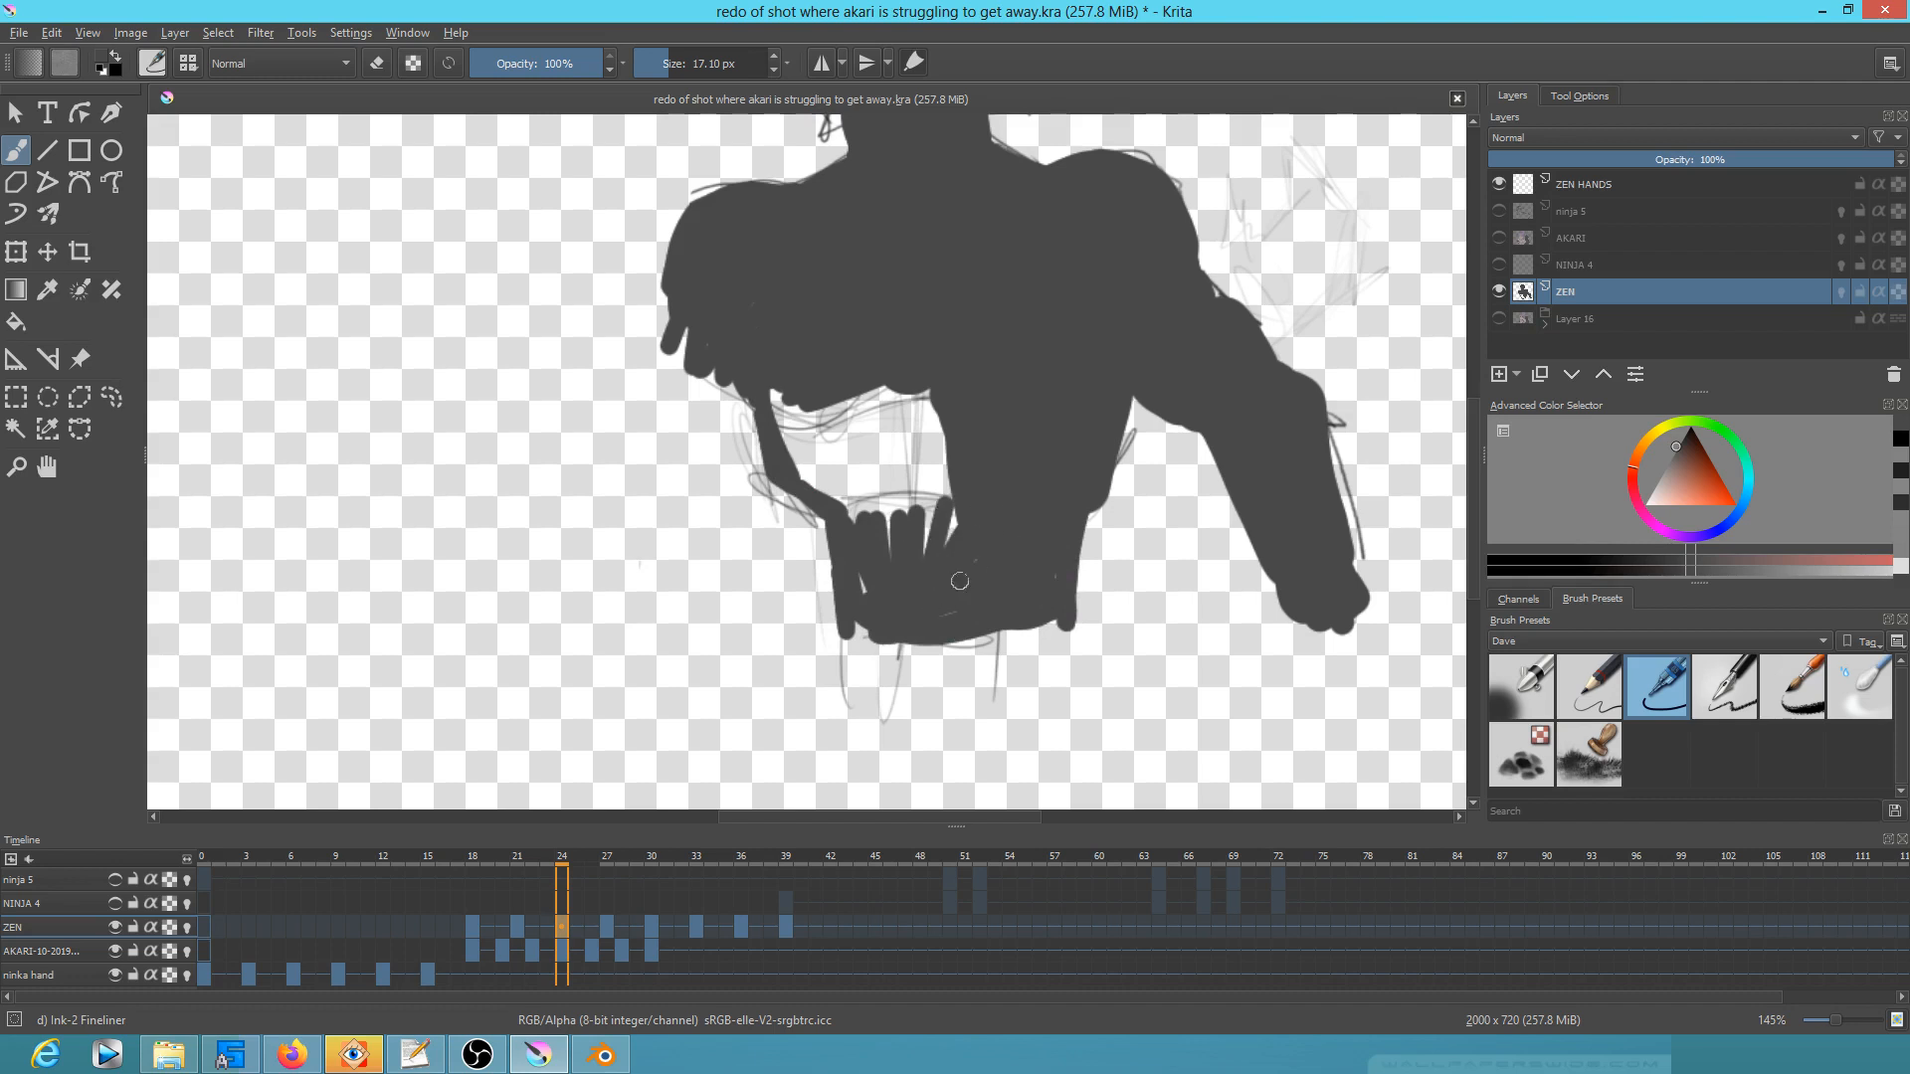
{"action": "mouse_move", "coordinate": [774, 376]}
{"action": "left_mouse_down"}
{"action": "mouse_move", "coordinate": [801, 467]}
{"action": "mouse_move", "coordinate": [875, 538]}
{"action": "mouse_move", "coordinate": [875, 350]}
{"action": "mouse_move", "coordinate": [956, 502]}
{"action": "left_mouse_up"}
Step: Erase the sketch lines along both sides of Zen's torso and his right-side forearm at frame 24
{"action": "key", "text": "e"}
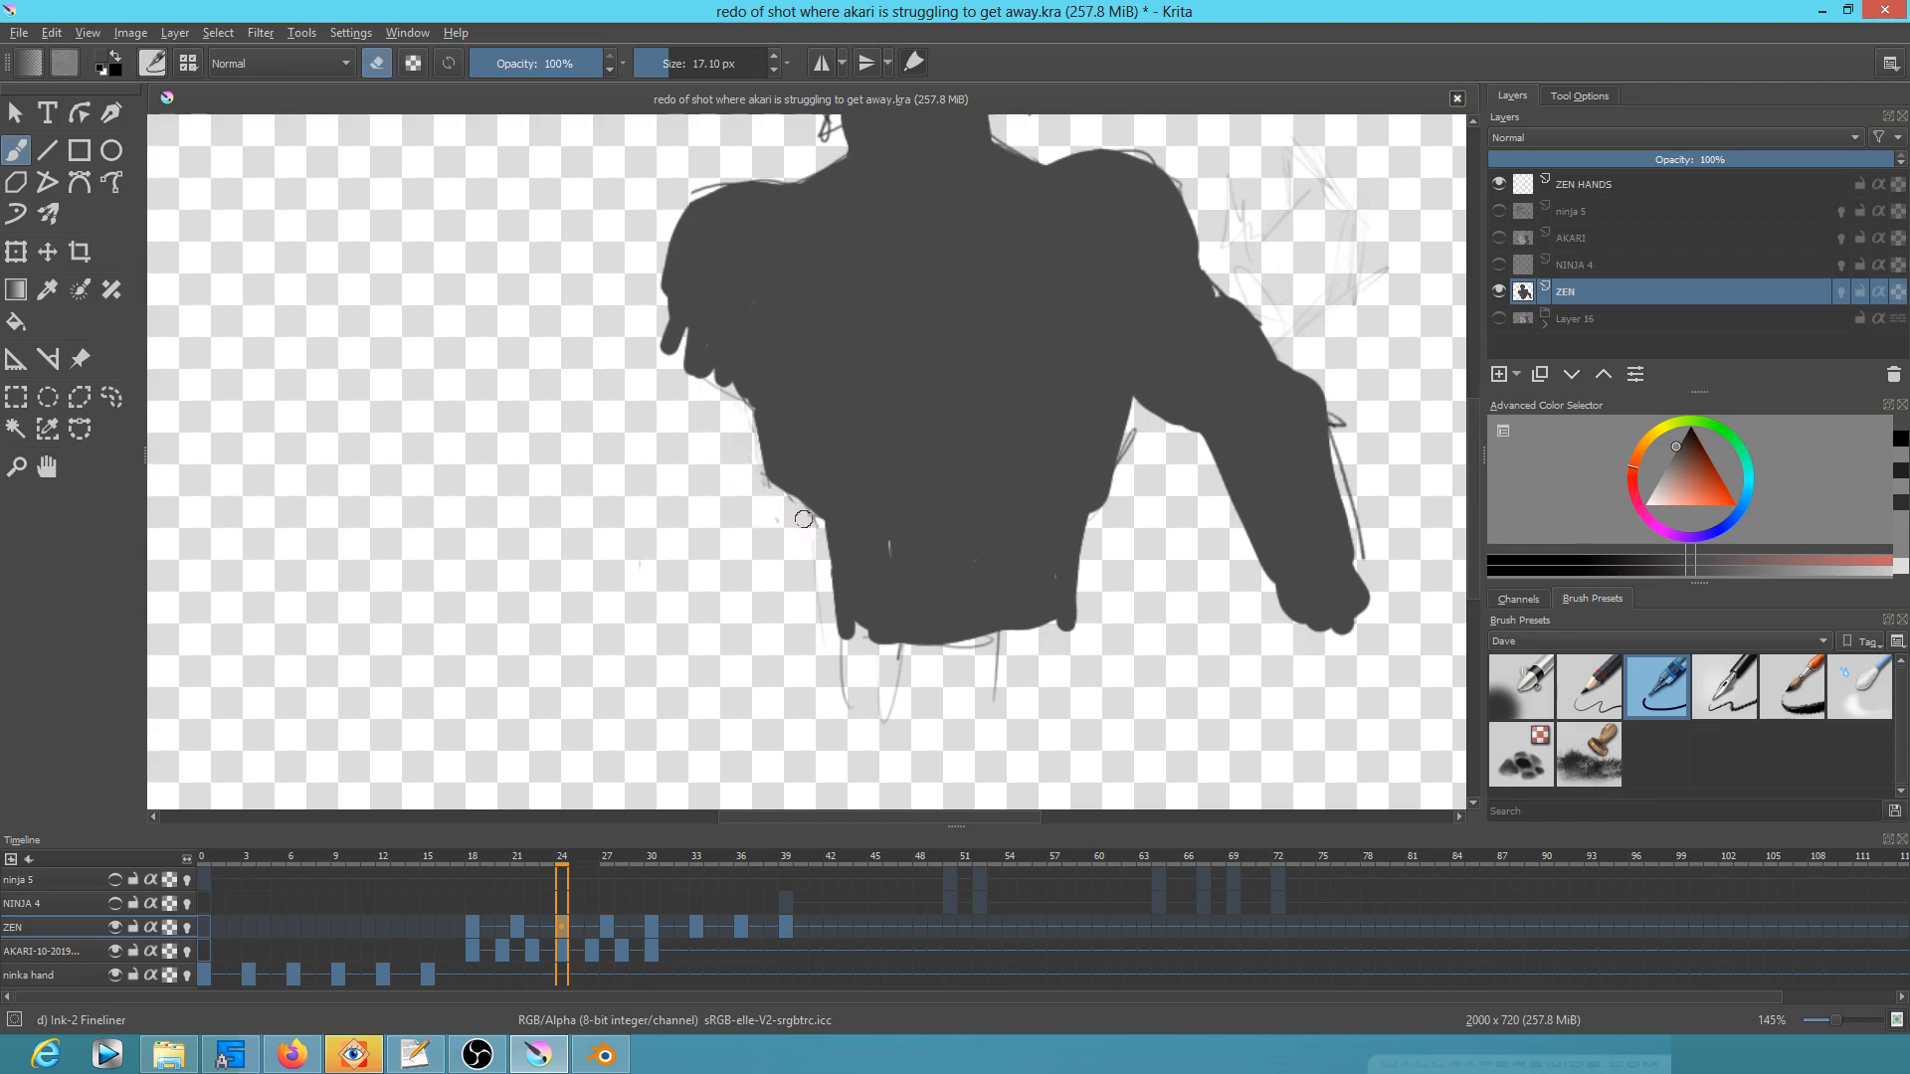
{"action": "left_click_drag", "start_coordinate": [1120, 474], "coordinate": [1124, 450]}
{"action": "left_click_drag", "start_coordinate": [1168, 575], "coordinate": [1051, 625]}
{"action": "left_click_drag", "start_coordinate": [1221, 427], "coordinate": [1245, 665]}
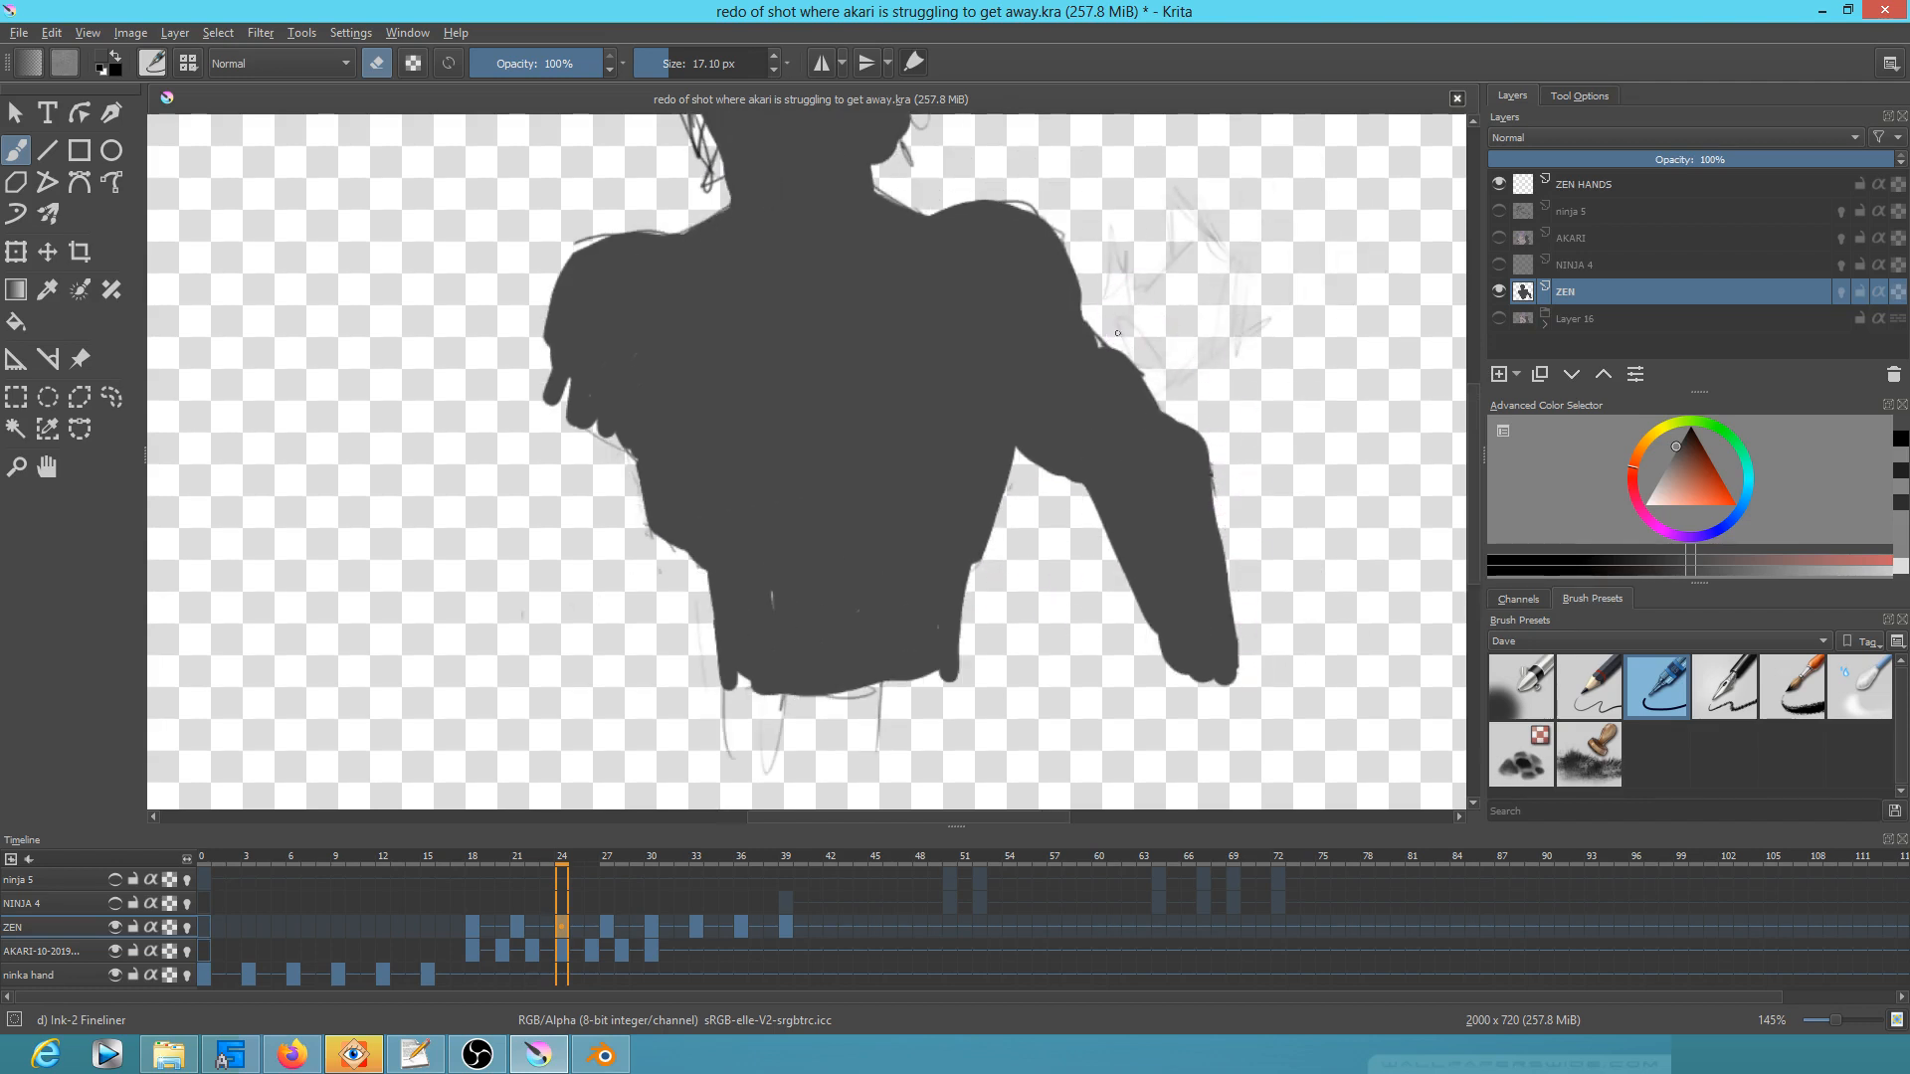
Step: Touch up the outer edge of Zen's right-side arm and erase the faint sketch scribbles beside it at frame 24
{"action": "key", "text": "e"}
{"action": "left_click_drag", "start_coordinate": [1115, 371], "coordinate": [1115, 355]}
{"action": "key", "text": "e"}
{"action": "left_click_drag", "start_coordinate": [1126, 344], "coordinate": [1142, 384]}
{"action": "mouse_move", "coordinate": [1197, 258]}
{"action": "left_mouse_down"}
{"action": "mouse_move", "coordinate": [1192, 210]}
{"action": "mouse_move", "coordinate": [1150, 289]}
{"action": "left_mouse_up"}
{"action": "mouse_move", "coordinate": [1188, 279]}
{"action": "left_mouse_down"}
{"action": "mouse_move", "coordinate": [1250, 384]}
{"action": "mouse_move", "coordinate": [1250, 479]}
{"action": "left_mouse_up"}
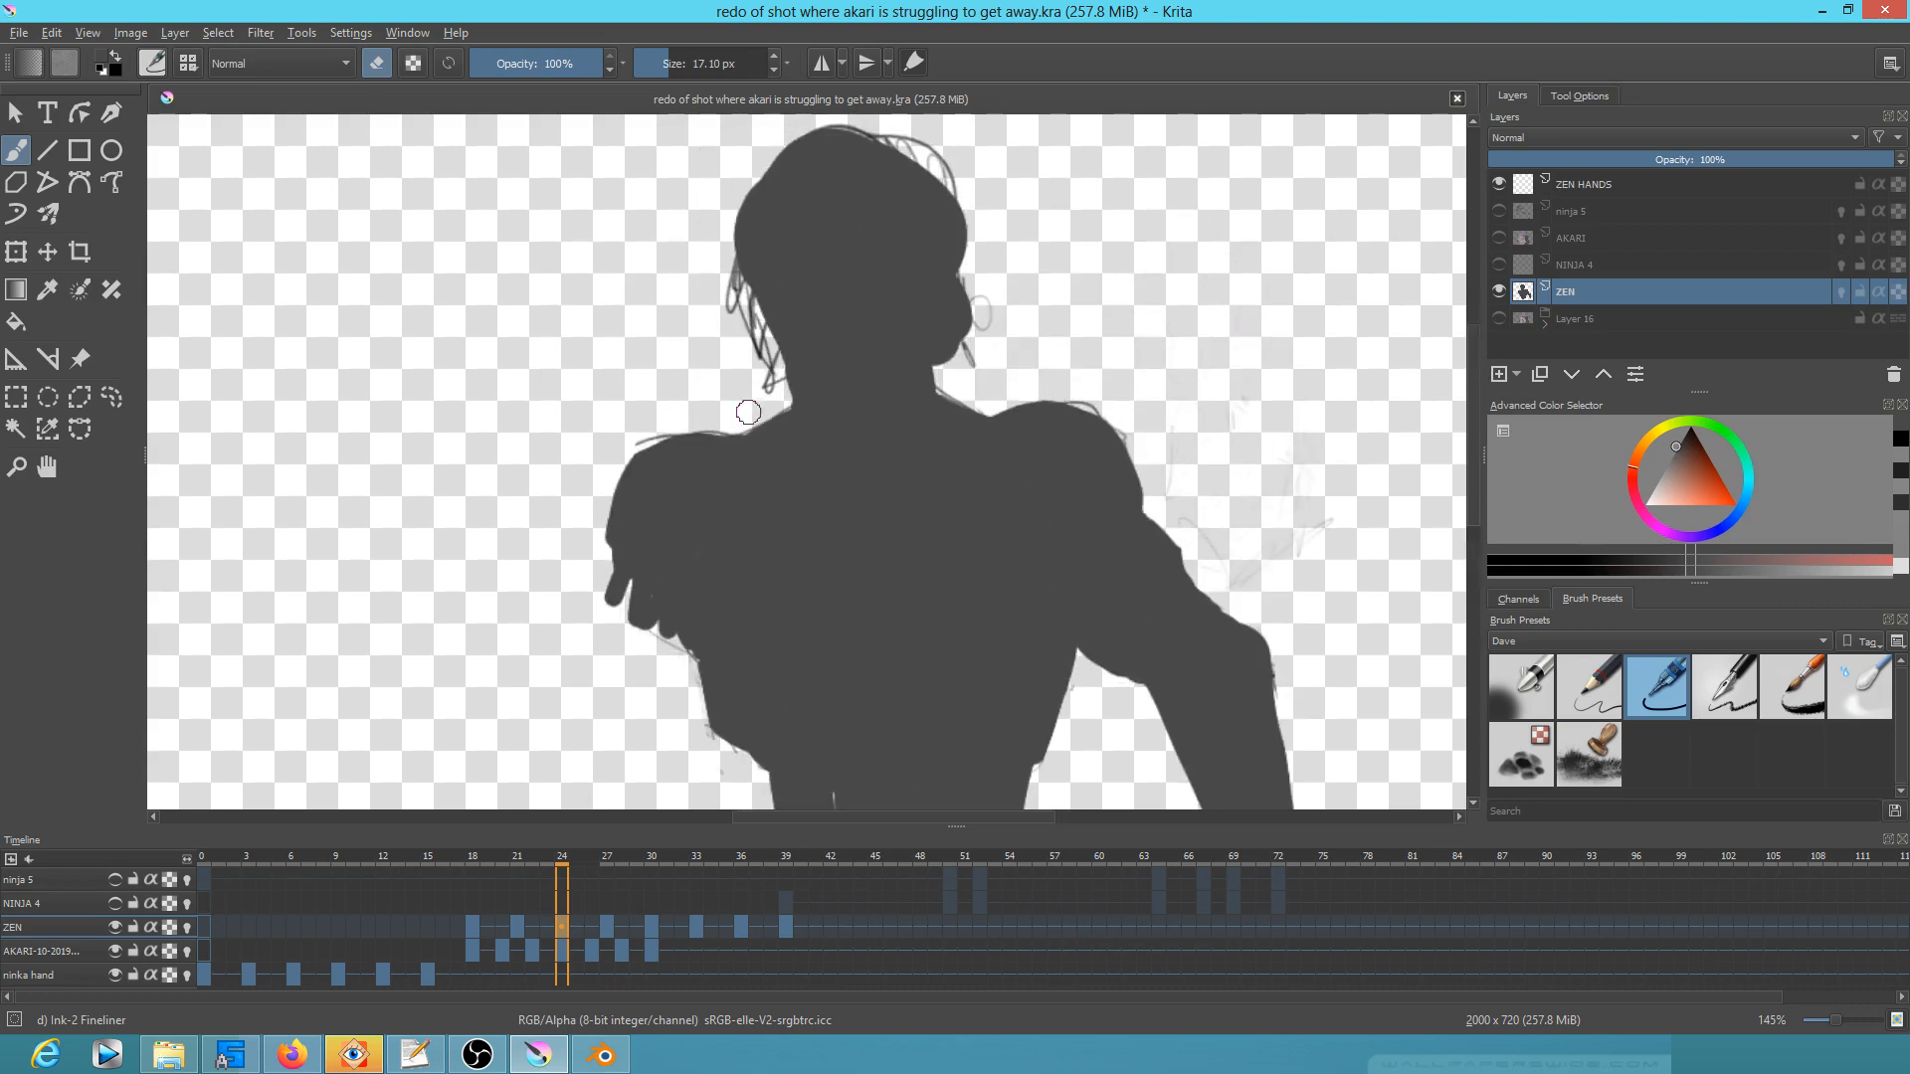
Step: Paint Zen's hair in dark grey at frame 24, adding strands on both sides and filling the crown
{"action": "key", "text": "e"}
{"action": "left_click_drag", "start_coordinate": [752, 224], "coordinate": [748, 324]}
{"action": "mouse_move", "coordinate": [753, 235]}
{"action": "left_mouse_down"}
{"action": "mouse_move", "coordinate": [763, 358]}
{"action": "mouse_move", "coordinate": [724, 296]}
{"action": "mouse_move", "coordinate": [781, 368]}
{"action": "mouse_move", "coordinate": [779, 348]}
{"action": "left_mouse_up"}
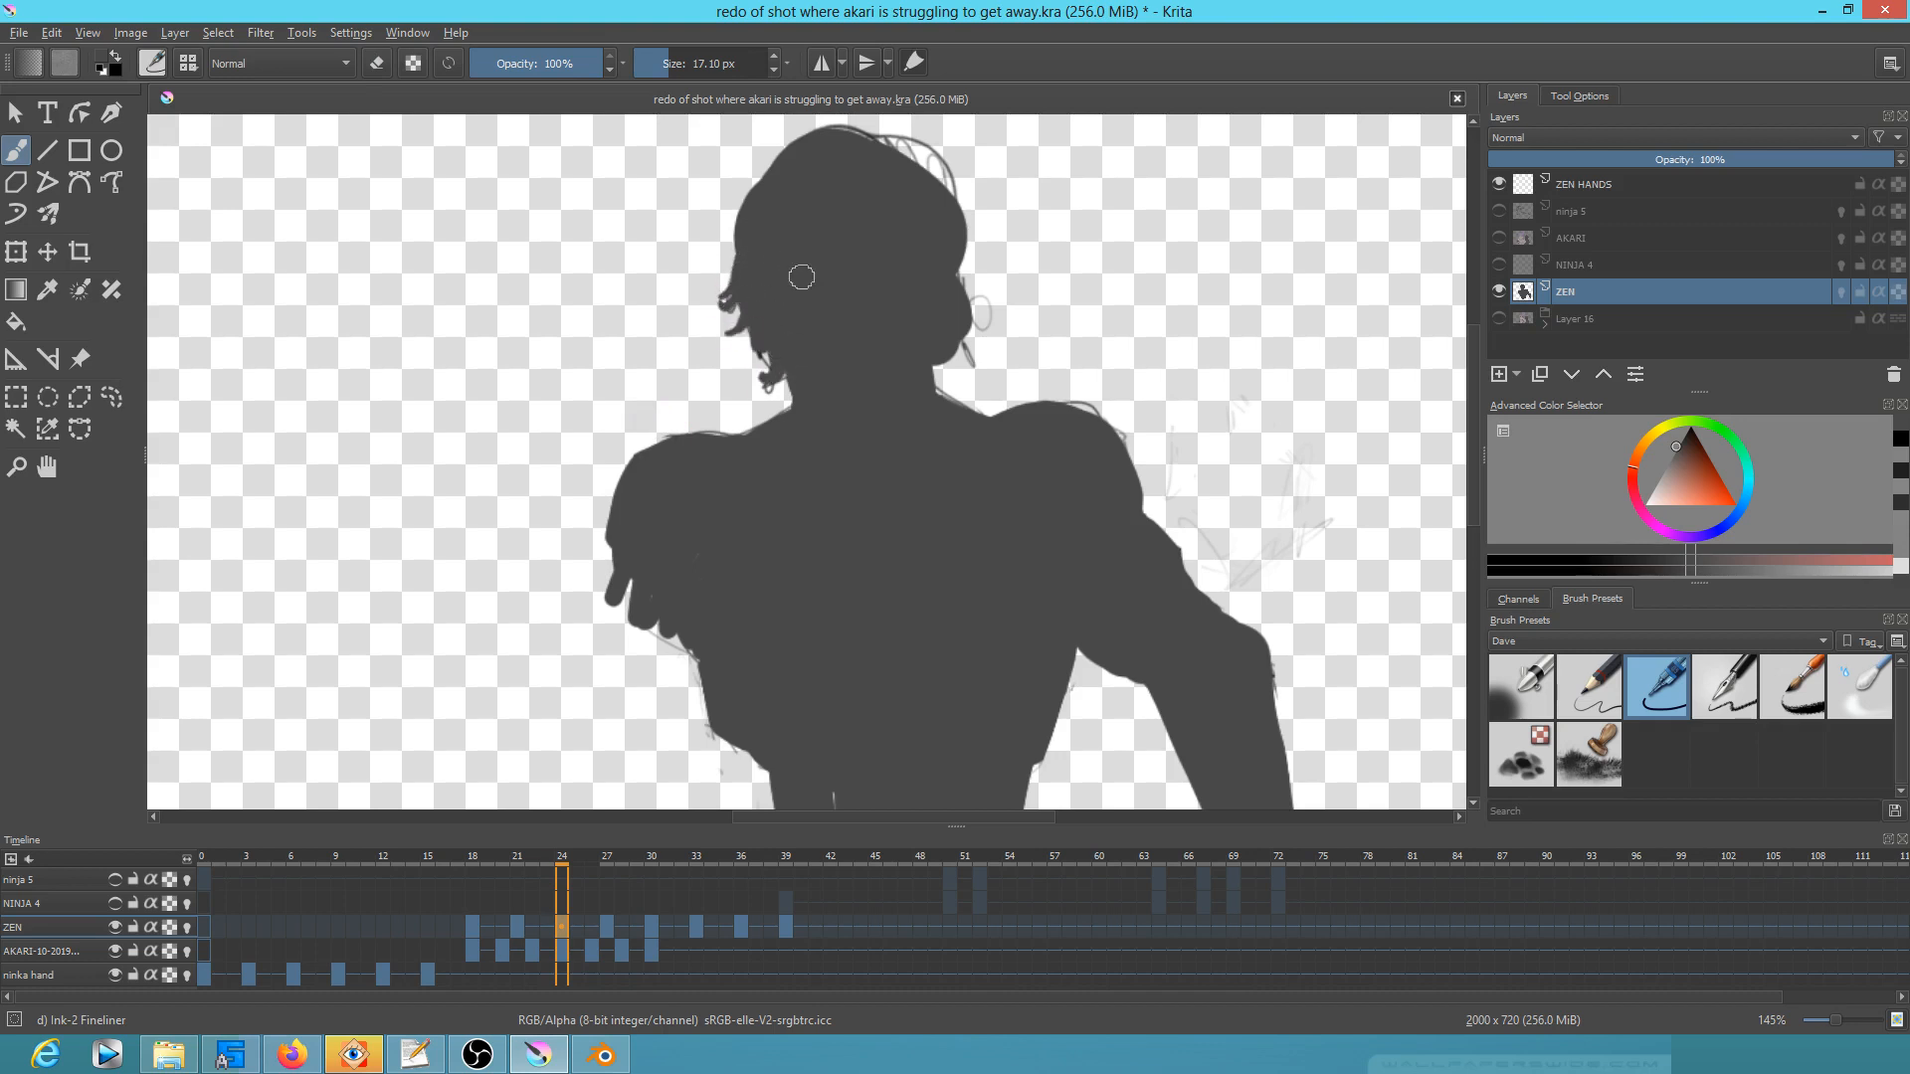
{"action": "left_click_drag", "start_coordinate": [931, 343], "coordinate": [965, 367]}
{"action": "left_click_drag", "start_coordinate": [896, 155], "coordinate": [952, 194]}
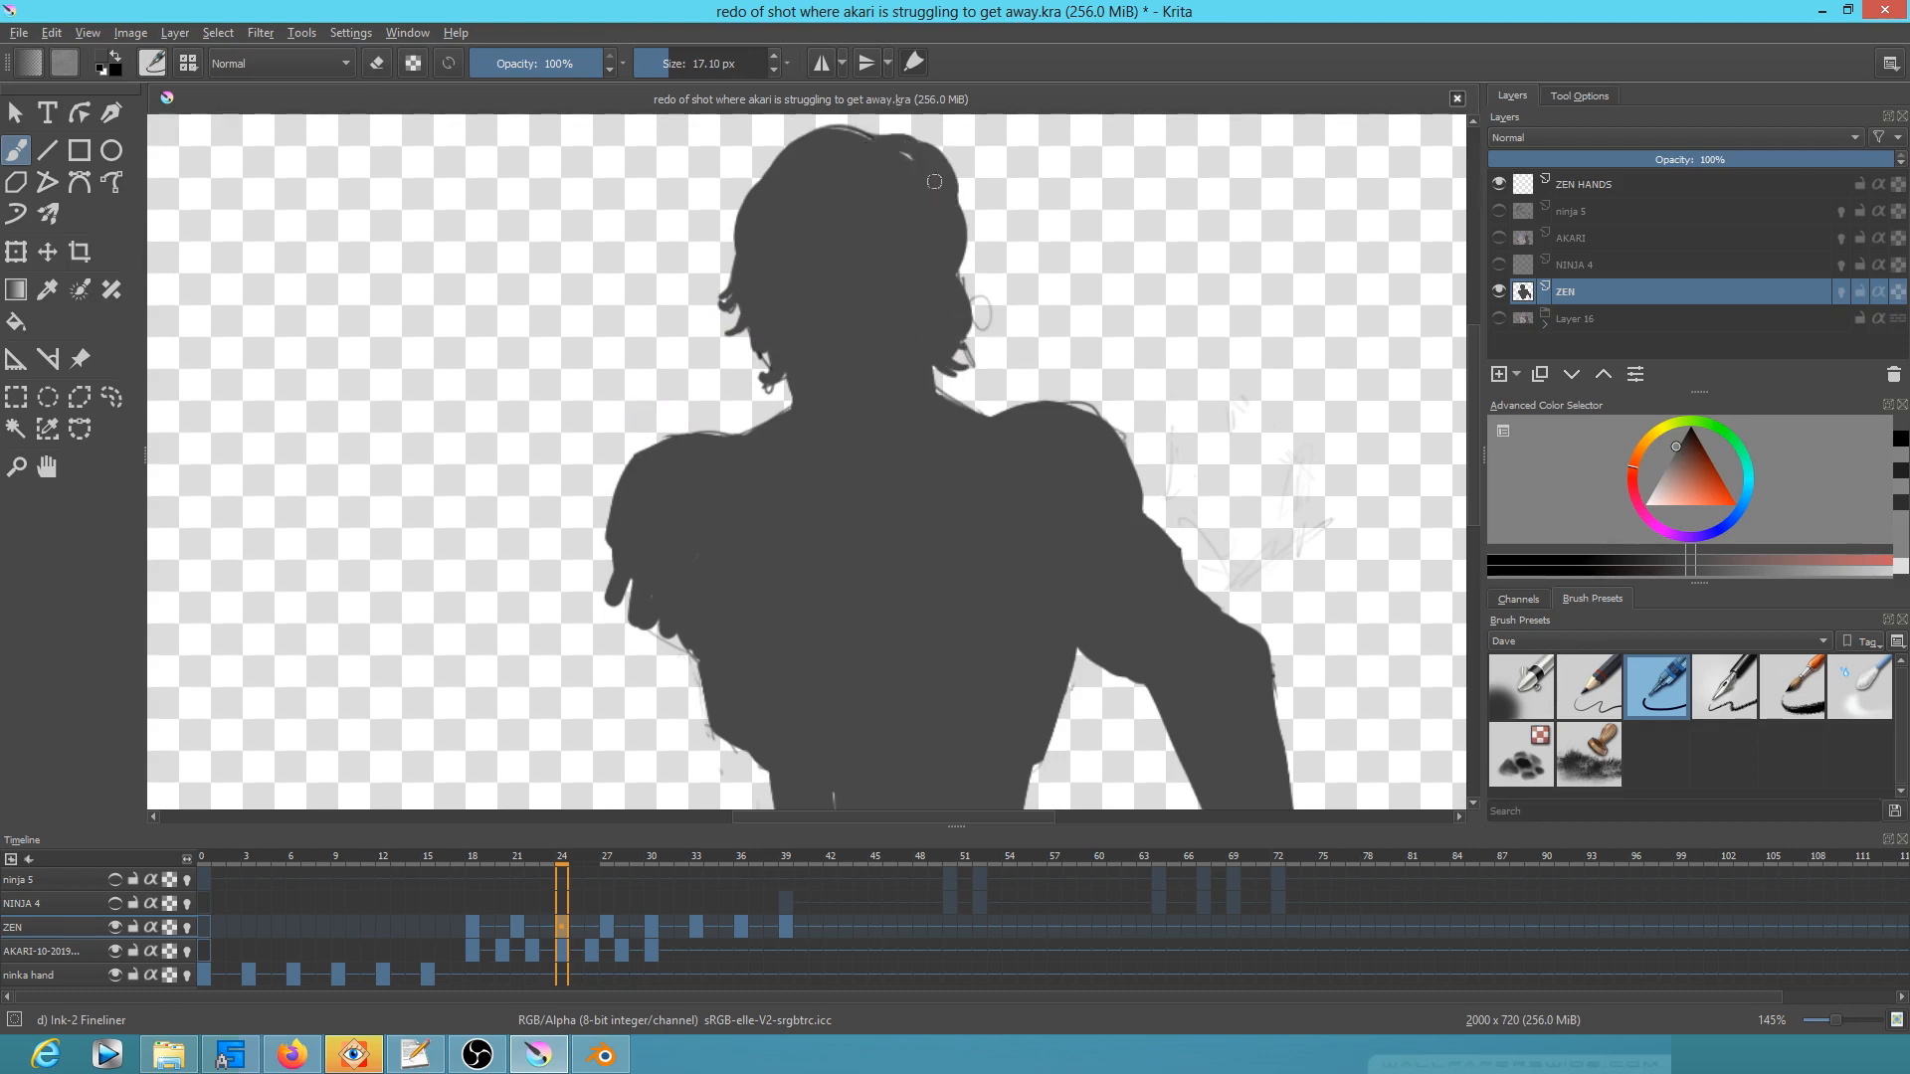
Step: Erase the faint scribbles beside Zen's right-side arm and fill the gaps at his waist with dark grey at frame 24
{"action": "key", "text": "e"}
{"action": "mouse_move", "coordinate": [1271, 474]}
{"action": "left_mouse_down"}
{"action": "mouse_move", "coordinate": [1228, 319]}
{"action": "mouse_move", "coordinate": [1264, 425]}
{"action": "left_mouse_up"}
{"action": "key", "text": "e"}
{"action": "left_click_drag", "start_coordinate": [842, 651], "coordinate": [845, 531]}
{"action": "mouse_move", "coordinate": [759, 606]}
{"action": "left_mouse_down"}
{"action": "mouse_move", "coordinate": [755, 663]}
{"action": "mouse_move", "coordinate": [875, 571]}
{"action": "mouse_move", "coordinate": [962, 636]}
{"action": "mouse_move", "coordinate": [940, 617]}
{"action": "mouse_move", "coordinate": [853, 627]}
{"action": "left_mouse_up"}
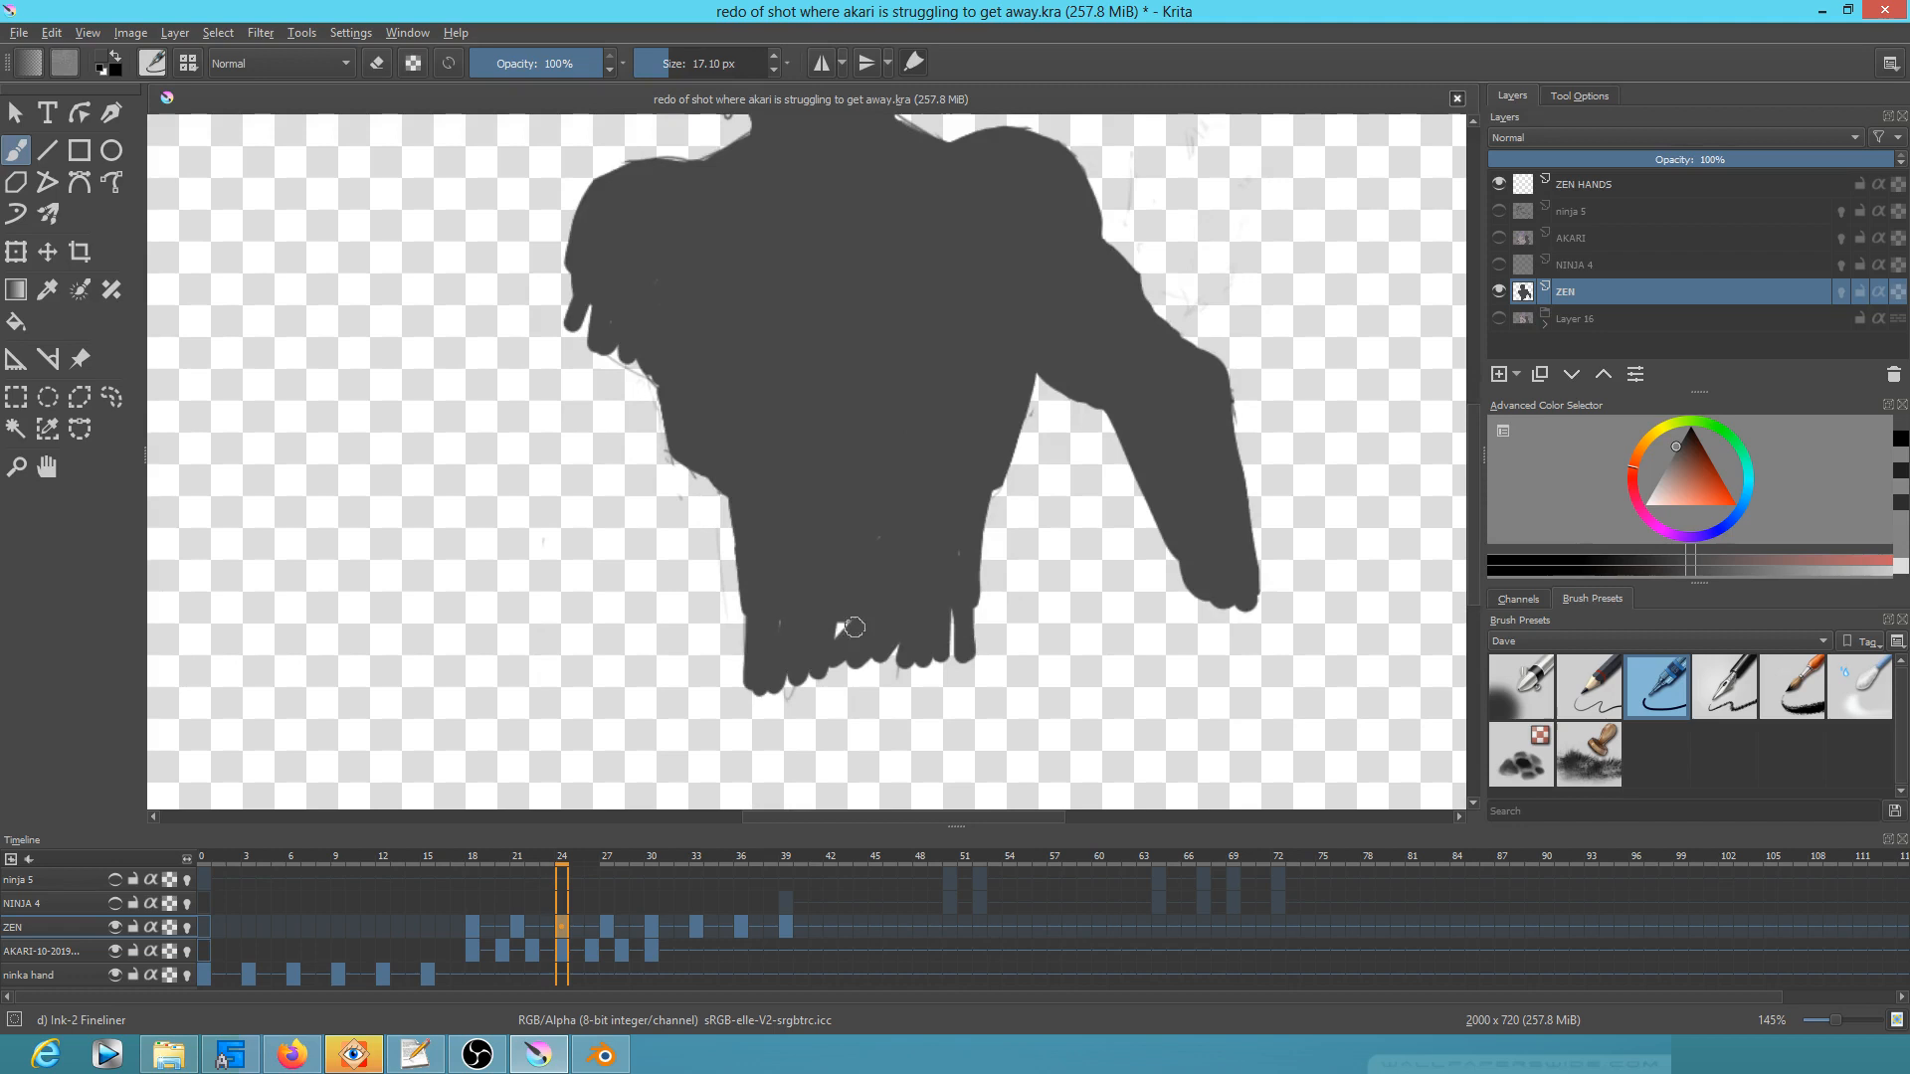
Step: Fill Zen's left-side chest and torso down to the waist with dark grey at frame 21
{"action": "left_click", "coordinate": [518, 927]}
{"action": "mouse_move", "coordinate": [772, 460]}
{"action": "left_mouse_down"}
{"action": "mouse_move", "coordinate": [645, 519]}
{"action": "mouse_move", "coordinate": [631, 548]}
{"action": "mouse_move", "coordinate": [766, 478]}
{"action": "mouse_move", "coordinate": [780, 507]}
{"action": "mouse_move", "coordinate": [746, 512]}
{"action": "mouse_move", "coordinate": [657, 597]}
{"action": "mouse_move", "coordinate": [696, 572]}
{"action": "mouse_move", "coordinate": [667, 527]}
{"action": "mouse_move", "coordinate": [697, 637]}
{"action": "mouse_move", "coordinate": [758, 681]}
{"action": "mouse_move", "coordinate": [742, 565]}
{"action": "mouse_move", "coordinate": [718, 635]}
{"action": "mouse_move", "coordinate": [748, 670]}
{"action": "mouse_move", "coordinate": [796, 642]}
{"action": "left_mouse_up"}
{"action": "left_click_drag", "start_coordinate": [976, 623], "coordinate": [959, 456]}
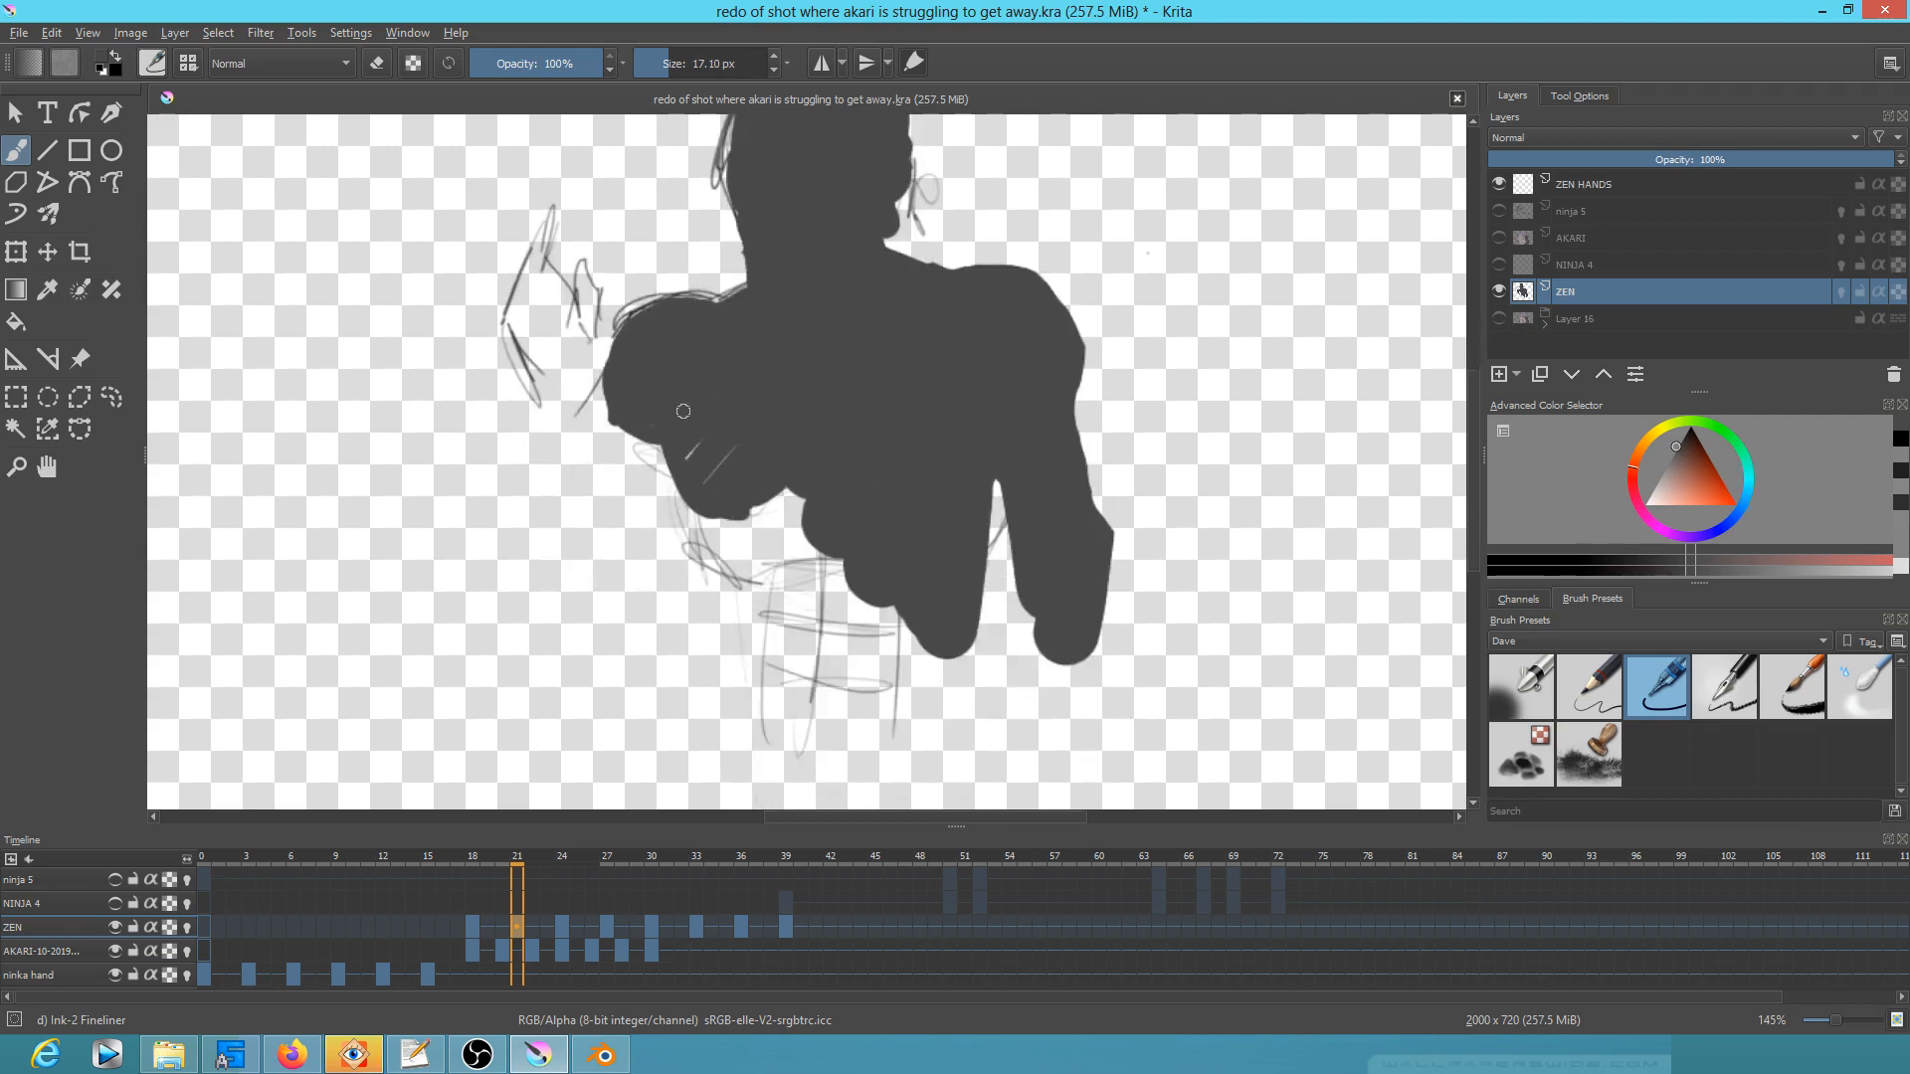
{"action": "mouse_move", "coordinate": [685, 473]}
{"action": "left_mouse_down"}
{"action": "mouse_move", "coordinate": [722, 537]}
{"action": "mouse_move", "coordinate": [711, 567]}
{"action": "mouse_move", "coordinate": [766, 608]}
{"action": "mouse_move", "coordinate": [761, 692]}
{"action": "mouse_move", "coordinate": [896, 696]}
{"action": "mouse_move", "coordinate": [960, 661]}
{"action": "mouse_move", "coordinate": [965, 636]}
{"action": "left_mouse_up"}
{"action": "mouse_move", "coordinate": [781, 492]}
{"action": "left_mouse_down"}
{"action": "mouse_move", "coordinate": [741, 519]}
{"action": "mouse_move", "coordinate": [801, 552]}
{"action": "mouse_move", "coordinate": [771, 582]}
{"action": "mouse_move", "coordinate": [805, 598]}
{"action": "mouse_move", "coordinate": [776, 646]}
{"action": "mouse_move", "coordinate": [911, 676]}
{"action": "mouse_move", "coordinate": [823, 691]}
{"action": "left_mouse_up"}
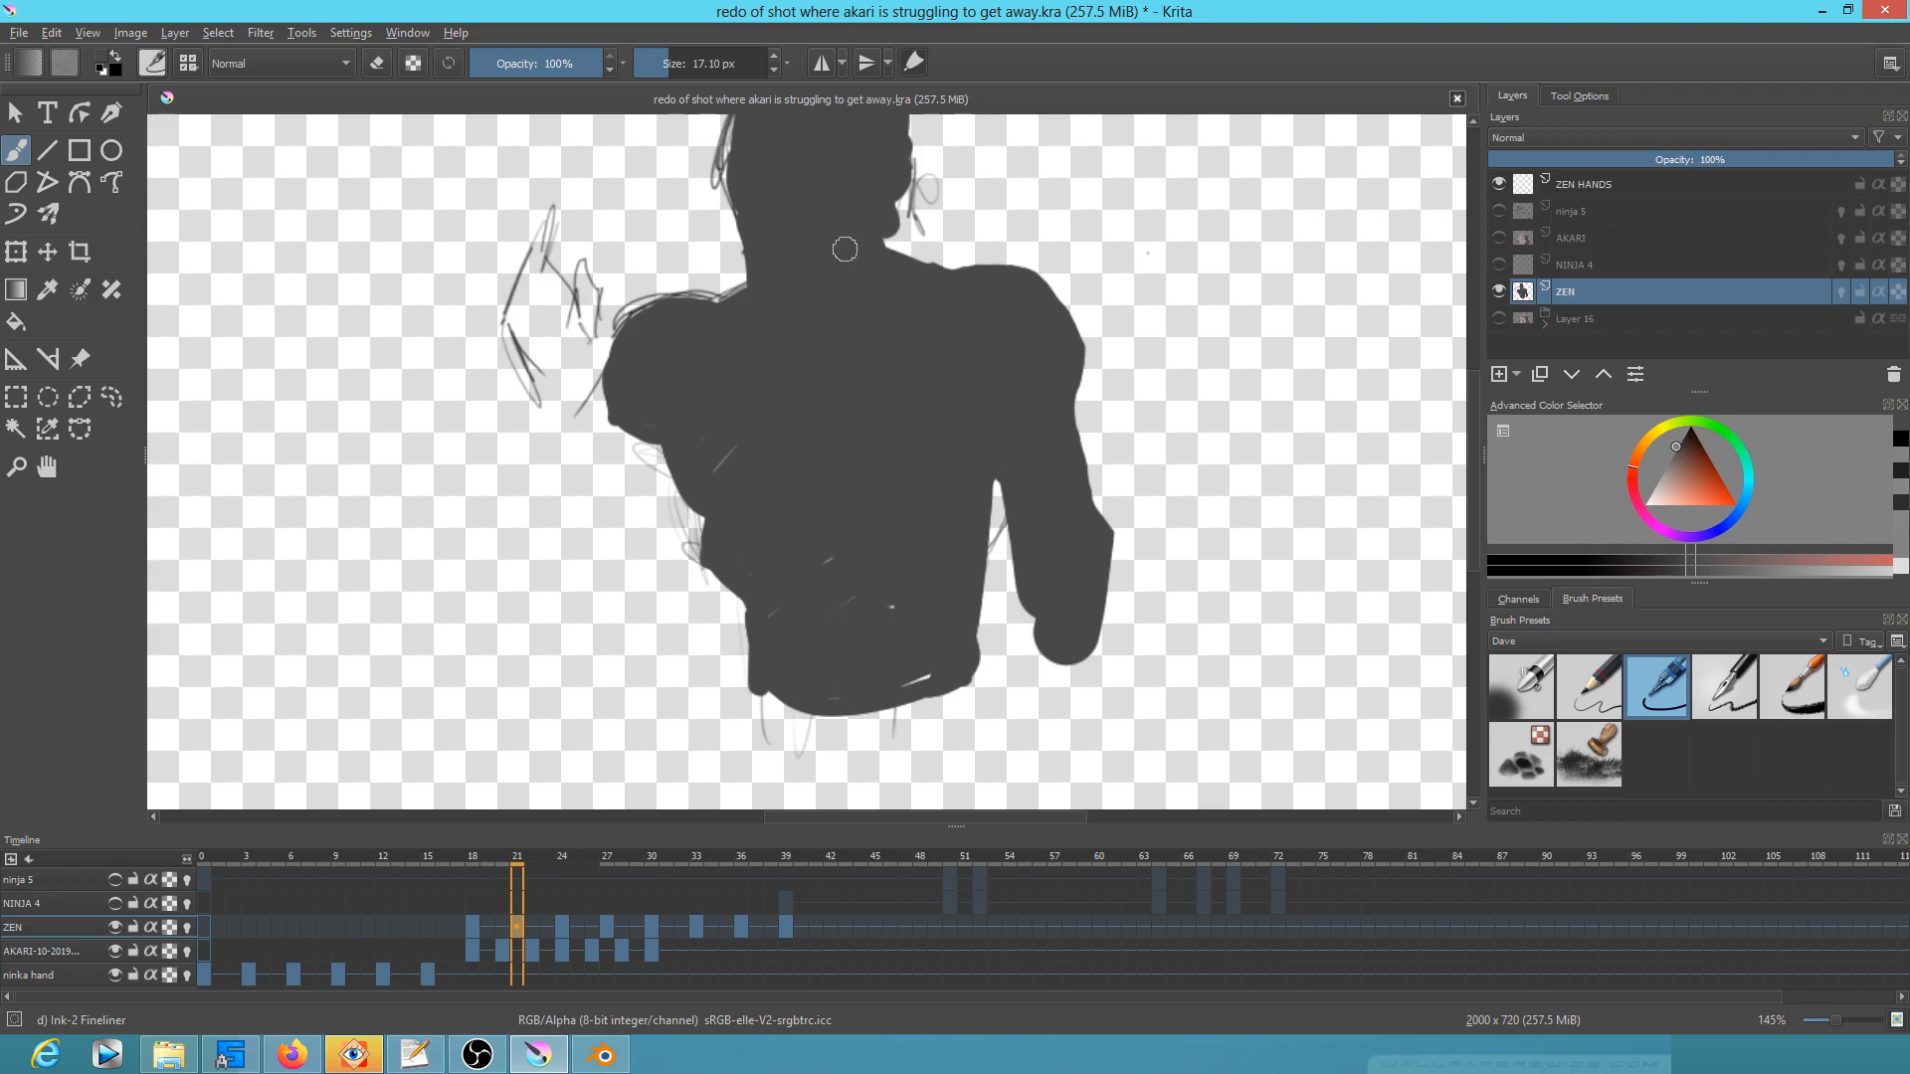
Step: Clean up the sketch lines around Zen's head and paint his dark grey hair with strands on both sides at frame 21
{"action": "left_click_drag", "start_coordinate": [844, 249], "coordinate": [841, 490]}
{"action": "key", "text": "e"}
{"action": "mouse_move", "coordinate": [810, 215]}
{"action": "left_mouse_down"}
{"action": "mouse_move", "coordinate": [768, 231]}
{"action": "mouse_move", "coordinate": [816, 202]}
{"action": "mouse_move", "coordinate": [744, 269]}
{"action": "mouse_move", "coordinate": [738, 333]}
{"action": "mouse_move", "coordinate": [713, 356]}
{"action": "left_mouse_up"}
{"action": "key", "text": "e"}
{"action": "left_click_drag", "start_coordinate": [749, 329], "coordinate": [742, 403]}
{"action": "left_click_drag", "start_coordinate": [756, 355], "coordinate": [746, 382]}
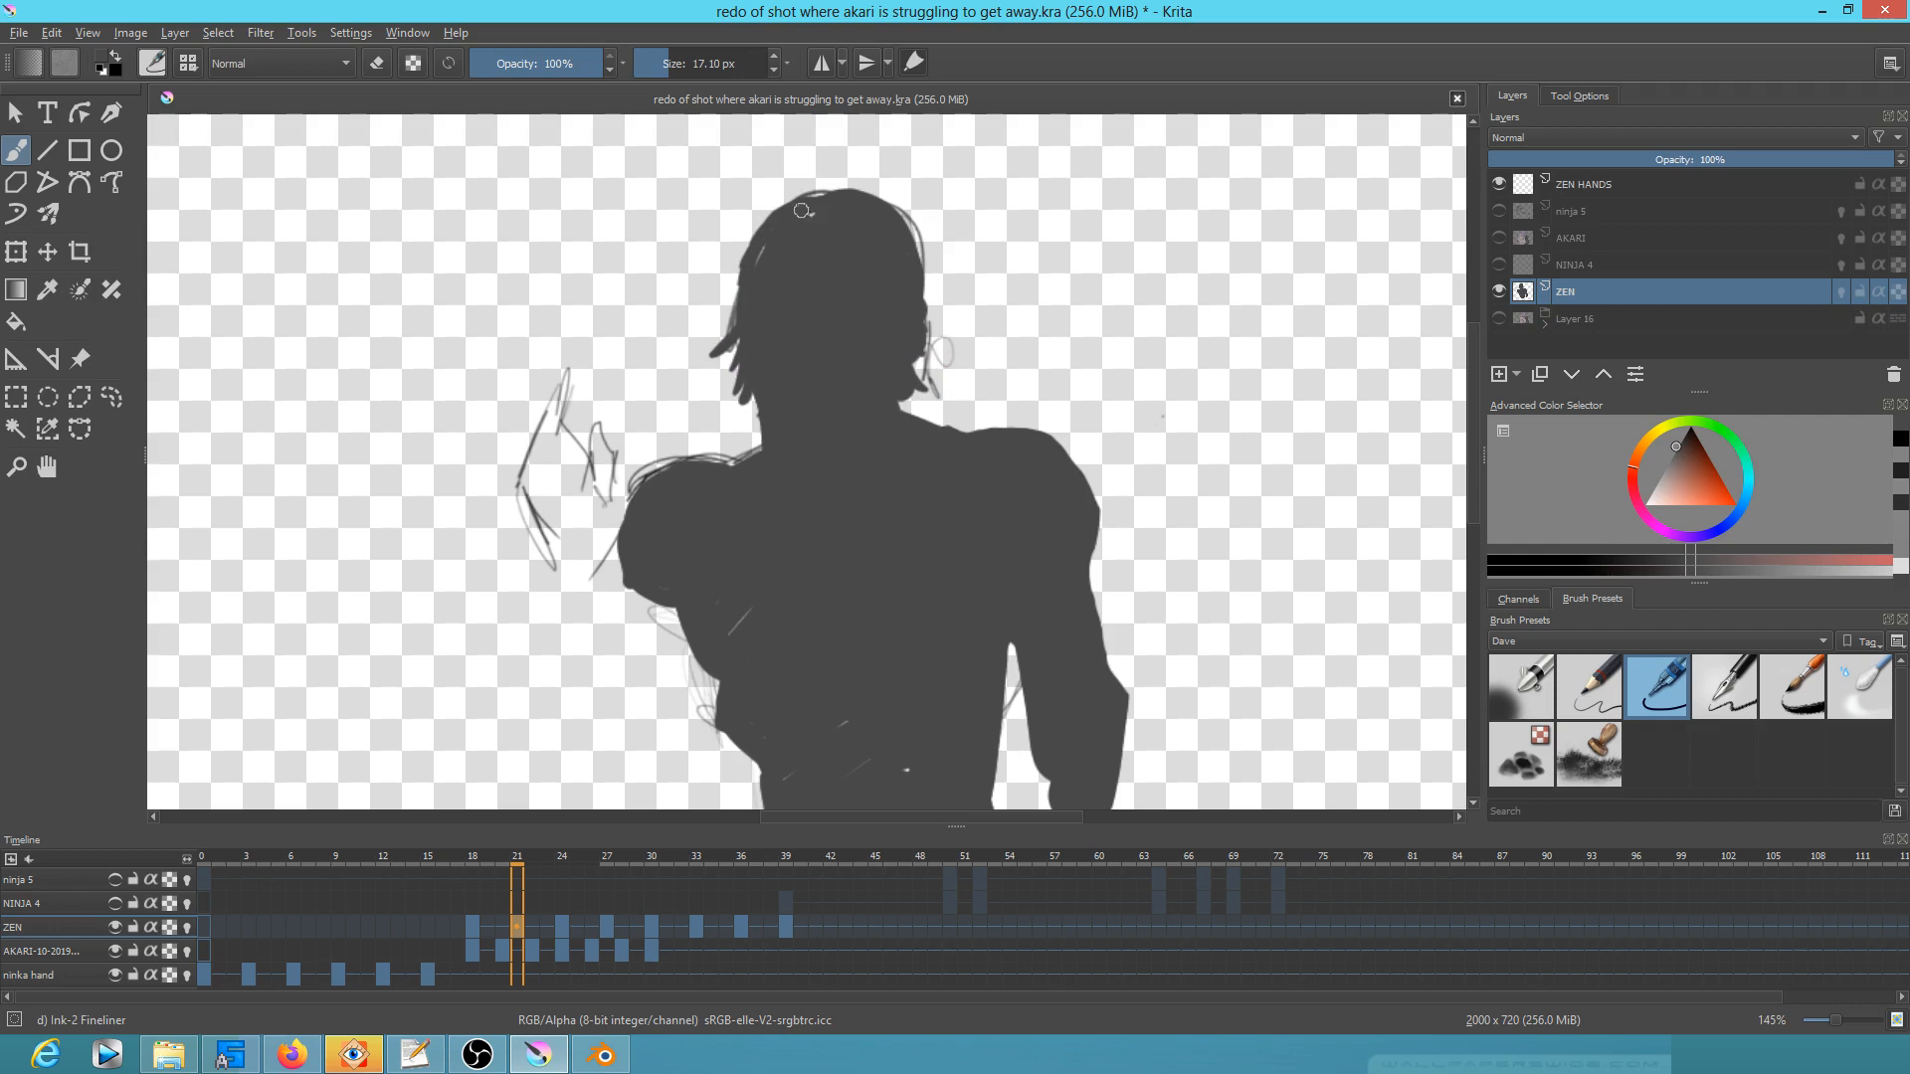
{"action": "left_click_drag", "start_coordinate": [756, 254], "coordinate": [722, 275]}
{"action": "left_click_drag", "start_coordinate": [918, 265], "coordinate": [940, 341]}
Step: Fill Zen's left-side shoulder, chest and torso down to the waist with dark grey at frame 18
{"action": "left_click", "coordinate": [475, 921]}
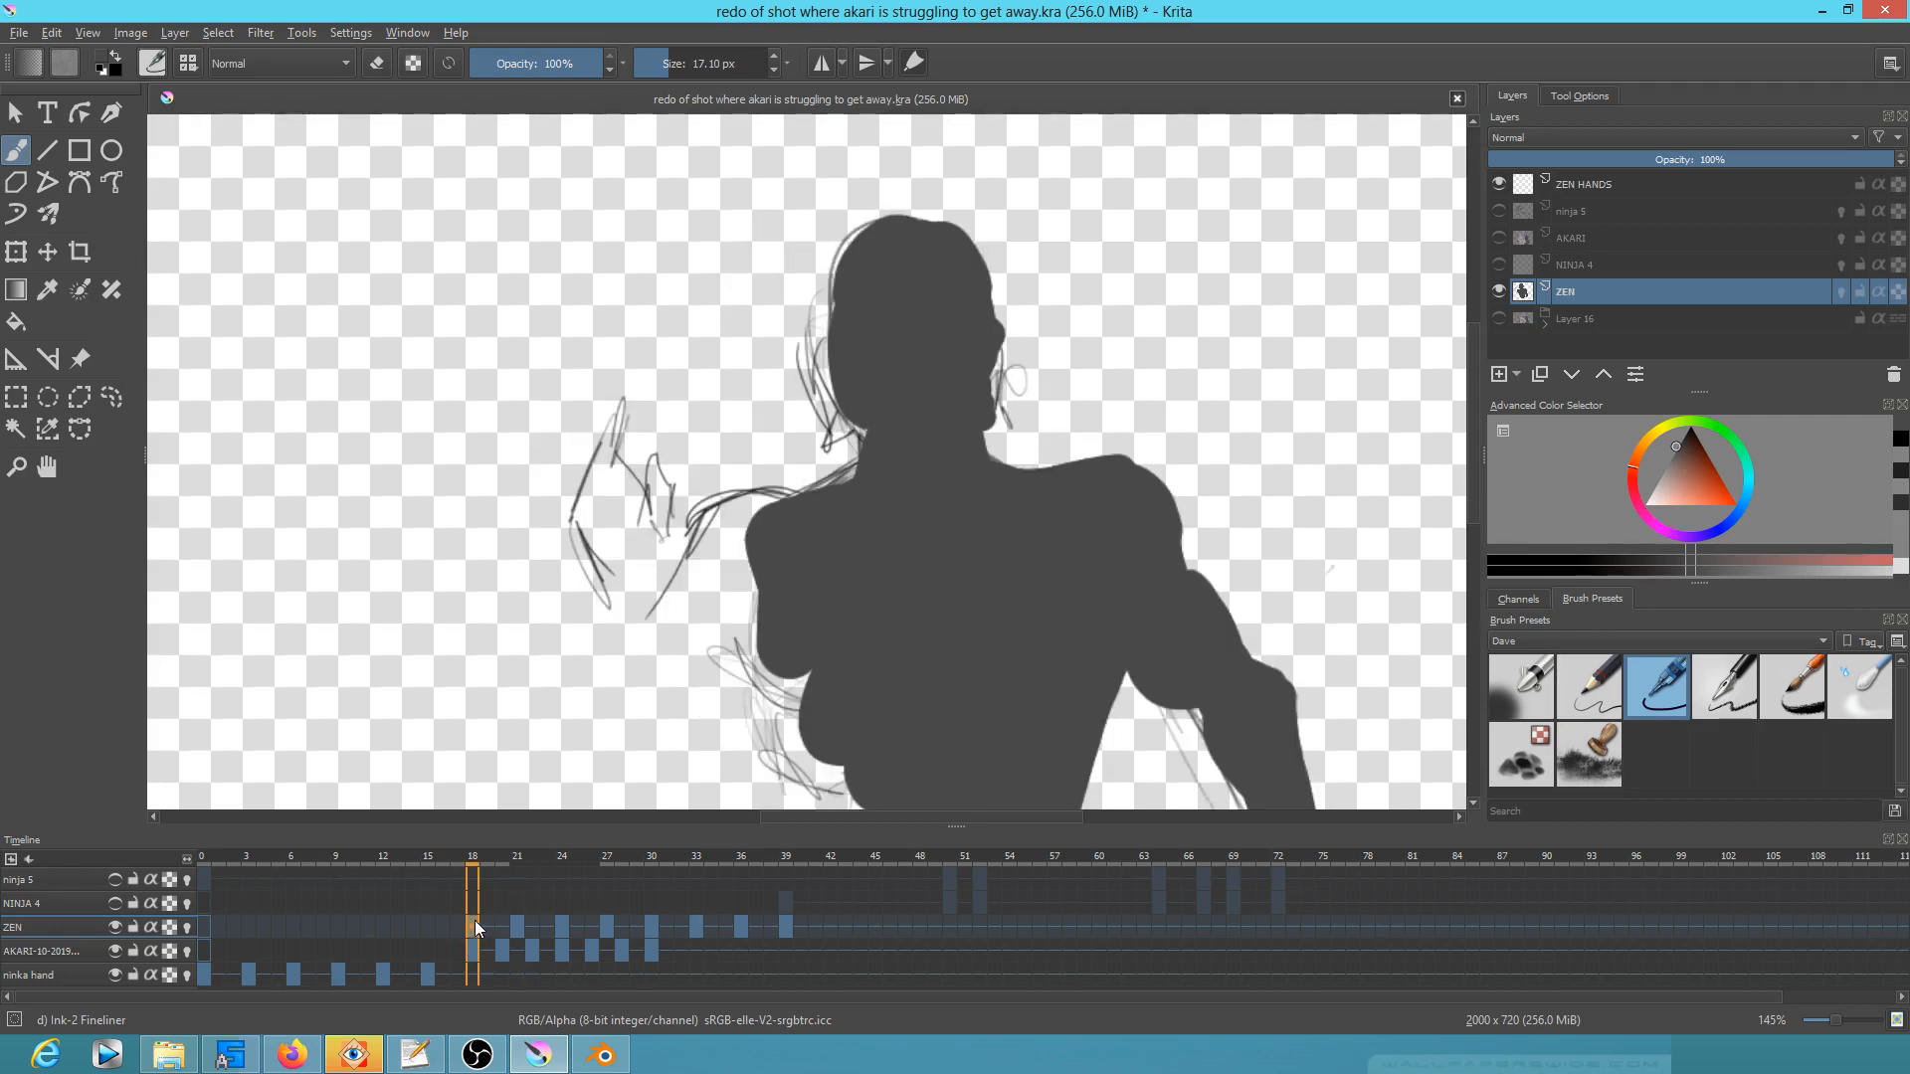
{"action": "mouse_move", "coordinate": [733, 534]}
{"action": "left_mouse_down"}
{"action": "mouse_move", "coordinate": [696, 577]}
{"action": "mouse_move", "coordinate": [756, 572]}
{"action": "mouse_move", "coordinate": [716, 606]}
{"action": "mouse_move", "coordinate": [739, 608]}
{"action": "left_mouse_up"}
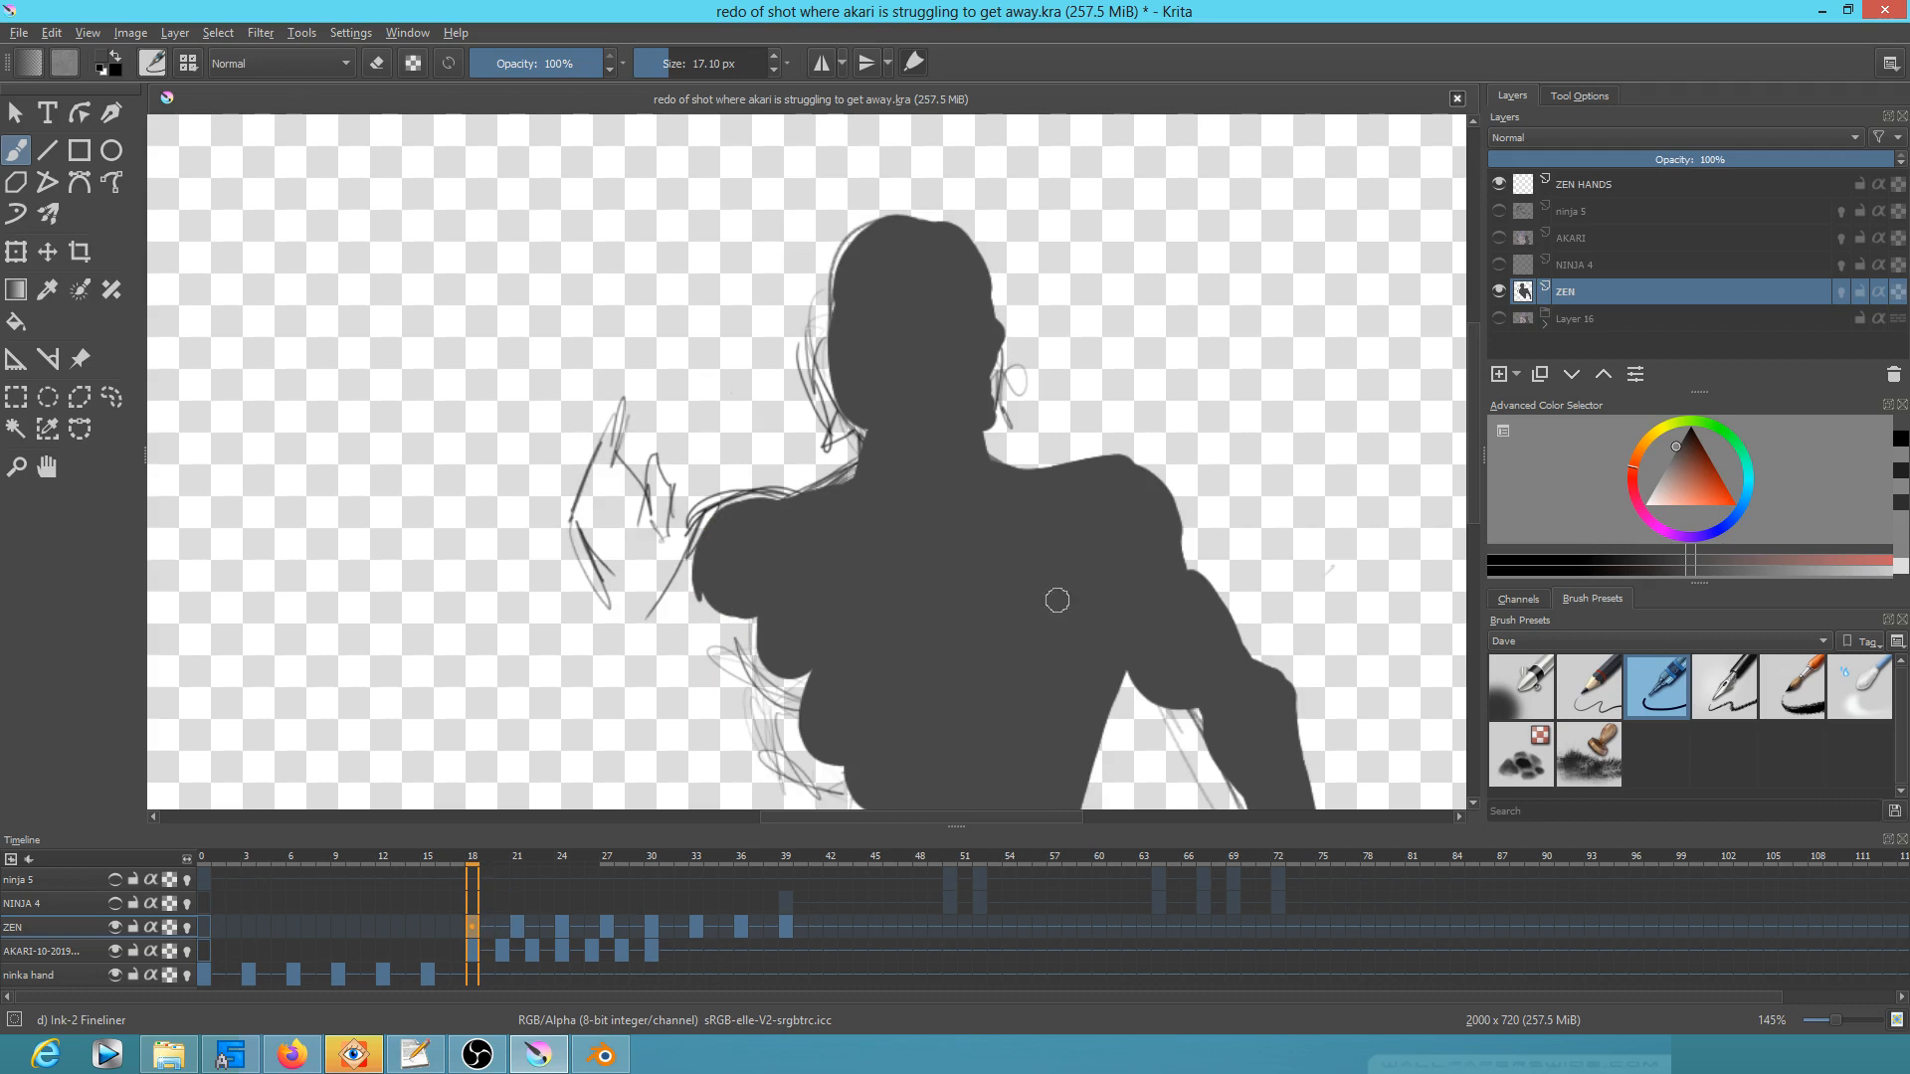
{"action": "left_click_drag", "start_coordinate": [1058, 600], "coordinate": [997, 413]}
{"action": "left_click_drag", "start_coordinate": [700, 441], "coordinate": [768, 612]}
{"action": "mouse_move", "coordinate": [723, 538]}
{"action": "left_mouse_down"}
{"action": "mouse_move", "coordinate": [798, 702]}
{"action": "mouse_move", "coordinate": [738, 474]}
{"action": "left_mouse_up"}
{"action": "mouse_move", "coordinate": [801, 697]}
{"action": "left_mouse_down"}
{"action": "mouse_move", "coordinate": [811, 718]}
{"action": "mouse_move", "coordinate": [837, 654]}
{"action": "left_mouse_up"}
{"action": "mouse_move", "coordinate": [877, 702]}
{"action": "left_mouse_down"}
{"action": "mouse_move", "coordinate": [907, 731]}
{"action": "mouse_move", "coordinate": [940, 708]}
{"action": "left_mouse_up"}
Step: Erase the sketch lines around Zen's left-side shoulder and along that side of his torso at frame 18
{"action": "key", "text": "e"}
{"action": "mouse_move", "coordinate": [677, 488]}
{"action": "left_mouse_down"}
{"action": "mouse_move", "coordinate": [665, 446]}
{"action": "mouse_move", "coordinate": [691, 533]}
{"action": "left_mouse_up"}
{"action": "left_click_drag", "start_coordinate": [732, 608], "coordinate": [733, 569]}
{"action": "left_click_drag", "start_coordinate": [730, 271], "coordinate": [750, 345]}
{"action": "mouse_move", "coordinate": [637, 419]}
{"action": "left_mouse_down"}
{"action": "mouse_move", "coordinate": [688, 373]}
{"action": "mouse_move", "coordinate": [649, 419]}
{"action": "mouse_move", "coordinate": [692, 381]}
{"action": "mouse_move", "coordinate": [869, 354]}
{"action": "left_mouse_up"}
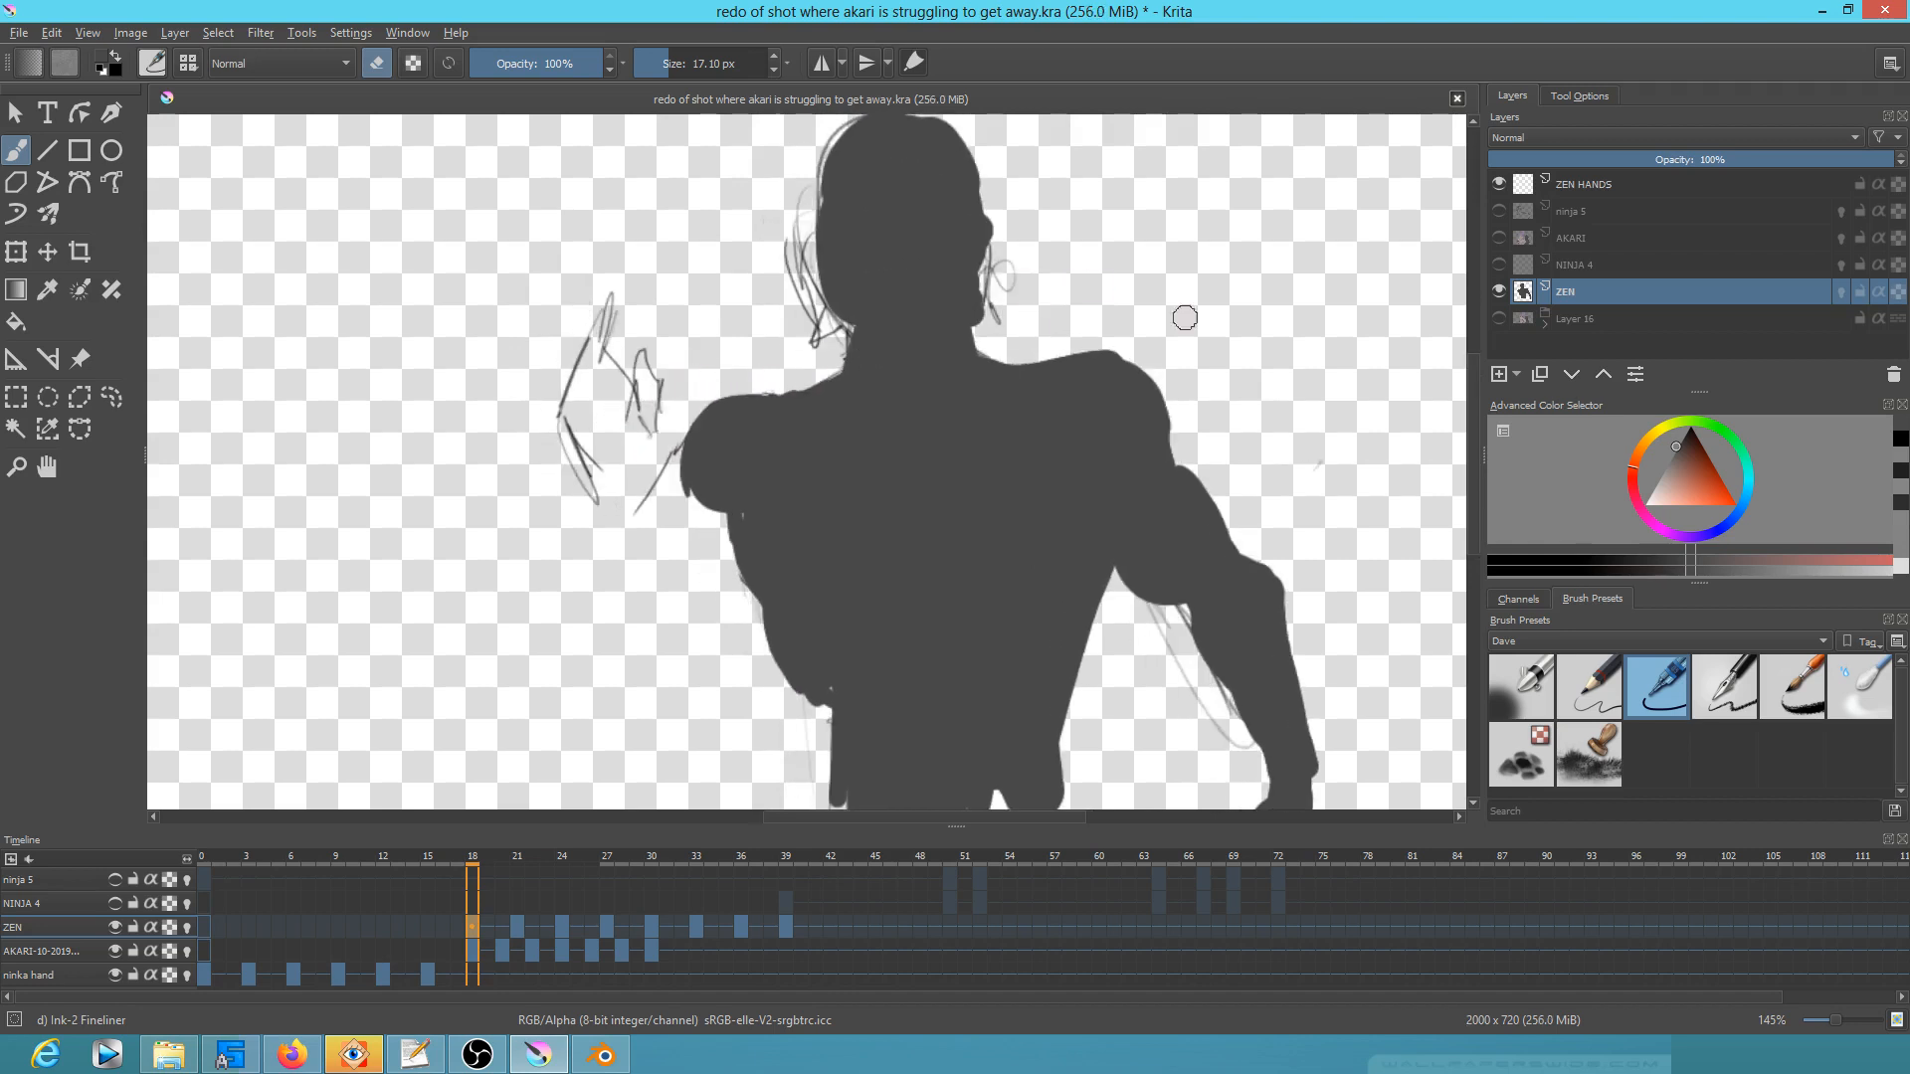
Step: Reshape the underside of Zen's right-side arm and erase the sketch lines beneath the forearm at frame 18
{"action": "left_click_drag", "start_coordinate": [1123, 590], "coordinate": [1158, 606]}
{"action": "key", "text": "e"}
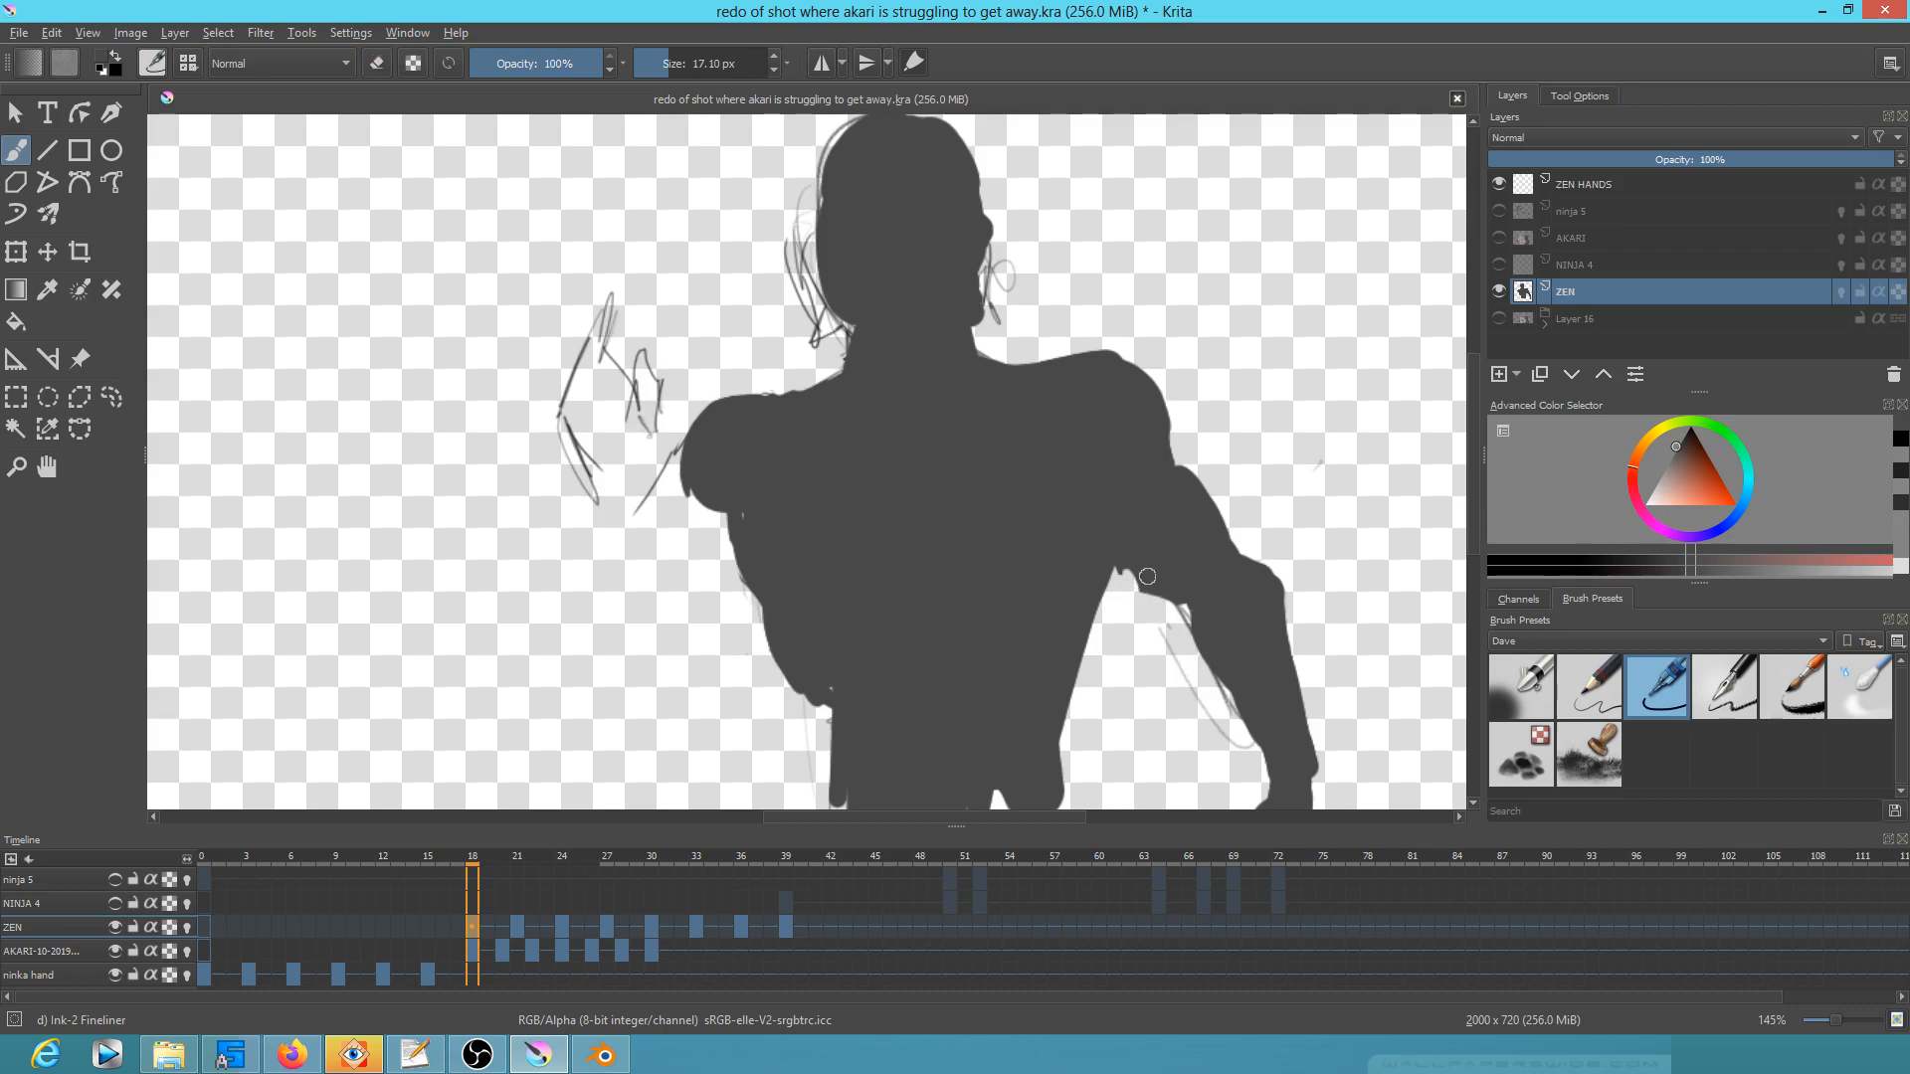
{"action": "key", "text": "e"}
{"action": "mouse_move", "coordinate": [1164, 629]}
{"action": "left_mouse_down"}
{"action": "mouse_move", "coordinate": [1204, 726]}
{"action": "mouse_move", "coordinate": [1236, 749]}
{"action": "mouse_move", "coordinate": [1241, 689]}
{"action": "left_mouse_up"}
{"action": "left_click_drag", "start_coordinate": [1038, 339], "coordinate": [1032, 444]}
Step: Paint Zen's hair in dark grey at frame 18, filling the crown and adding strands on both sides
{"action": "key", "text": "e"}
{"action": "mouse_move", "coordinate": [848, 252]}
{"action": "left_mouse_down"}
{"action": "mouse_move", "coordinate": [815, 306]}
{"action": "mouse_move", "coordinate": [857, 233]}
{"action": "mouse_move", "coordinate": [794, 357]}
{"action": "mouse_move", "coordinate": [835, 268]}
{"action": "mouse_move", "coordinate": [821, 392]}
{"action": "mouse_move", "coordinate": [814, 324]}
{"action": "mouse_move", "coordinate": [845, 442]}
{"action": "left_mouse_up"}
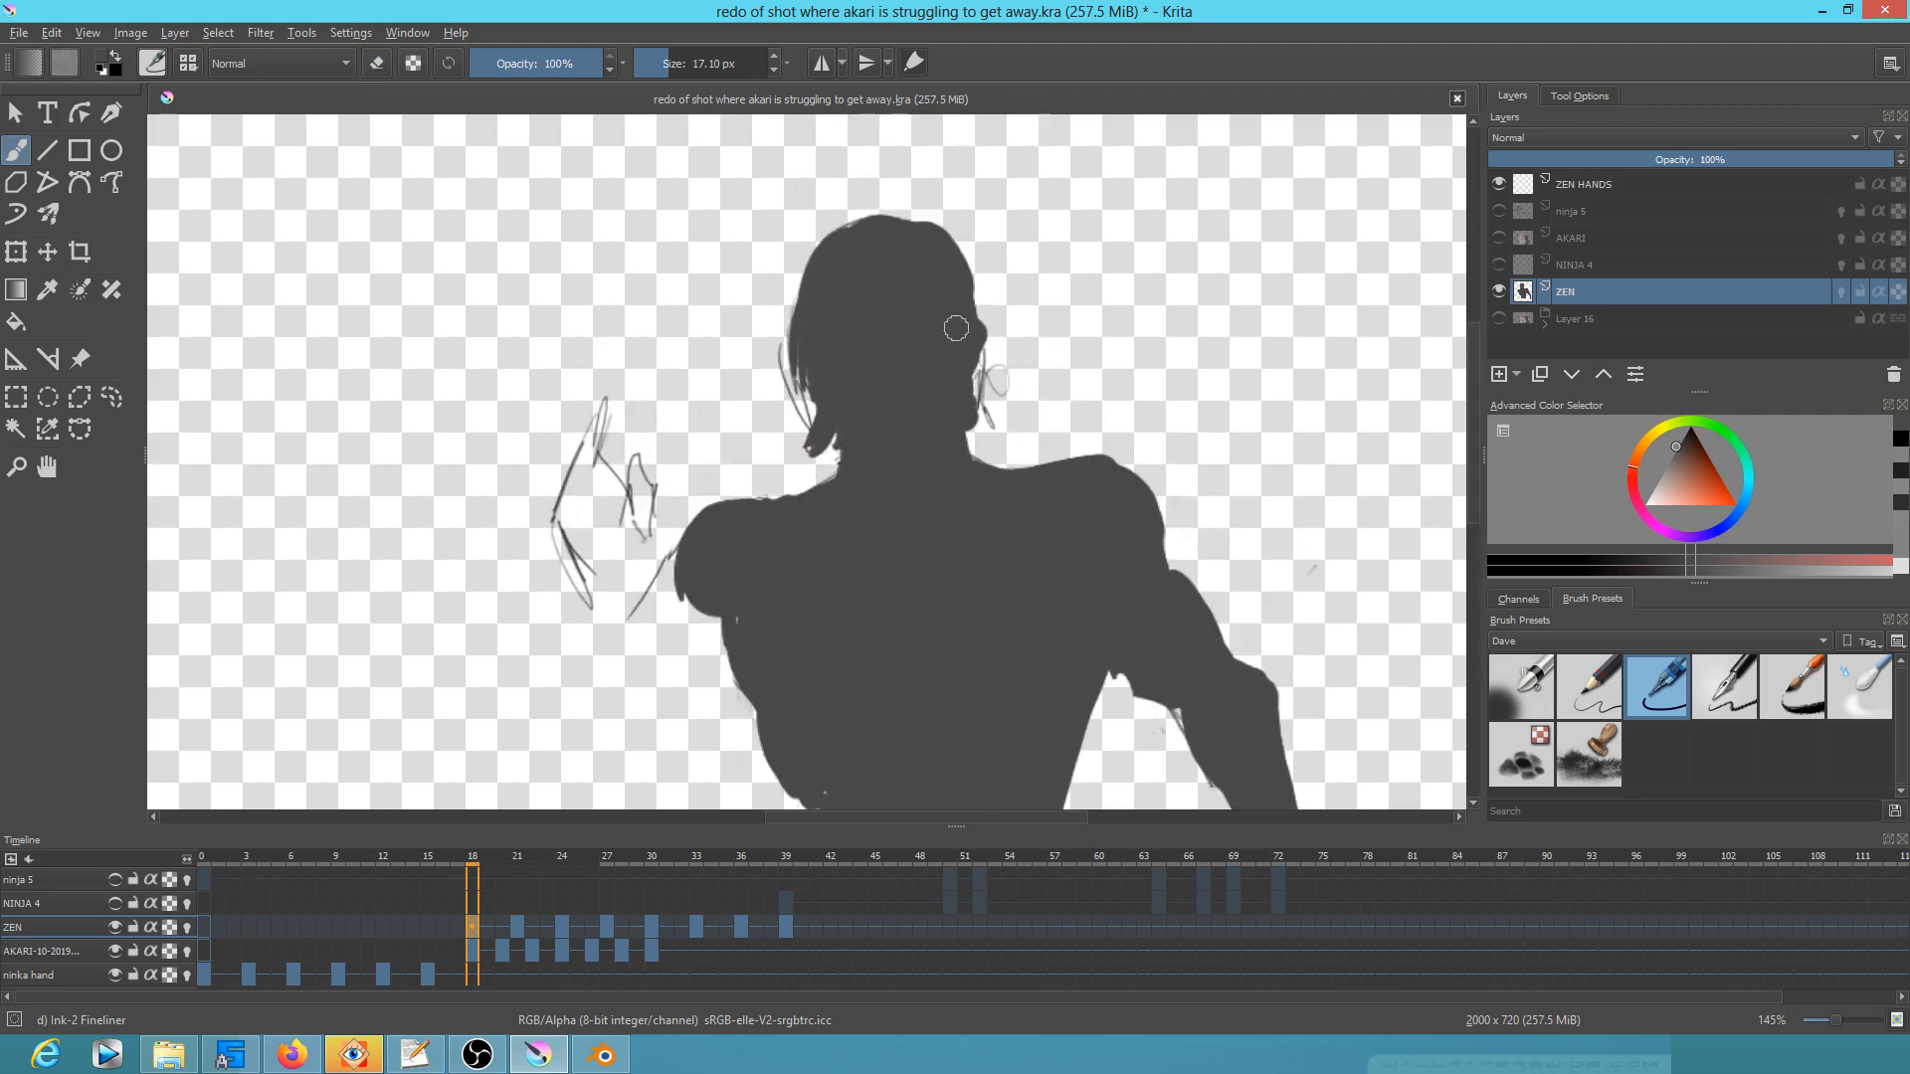
{"action": "mouse_move", "coordinate": [977, 353]}
{"action": "left_mouse_down"}
{"action": "mouse_move", "coordinate": [995, 423]}
{"action": "mouse_move", "coordinate": [977, 284]}
{"action": "left_mouse_up"}
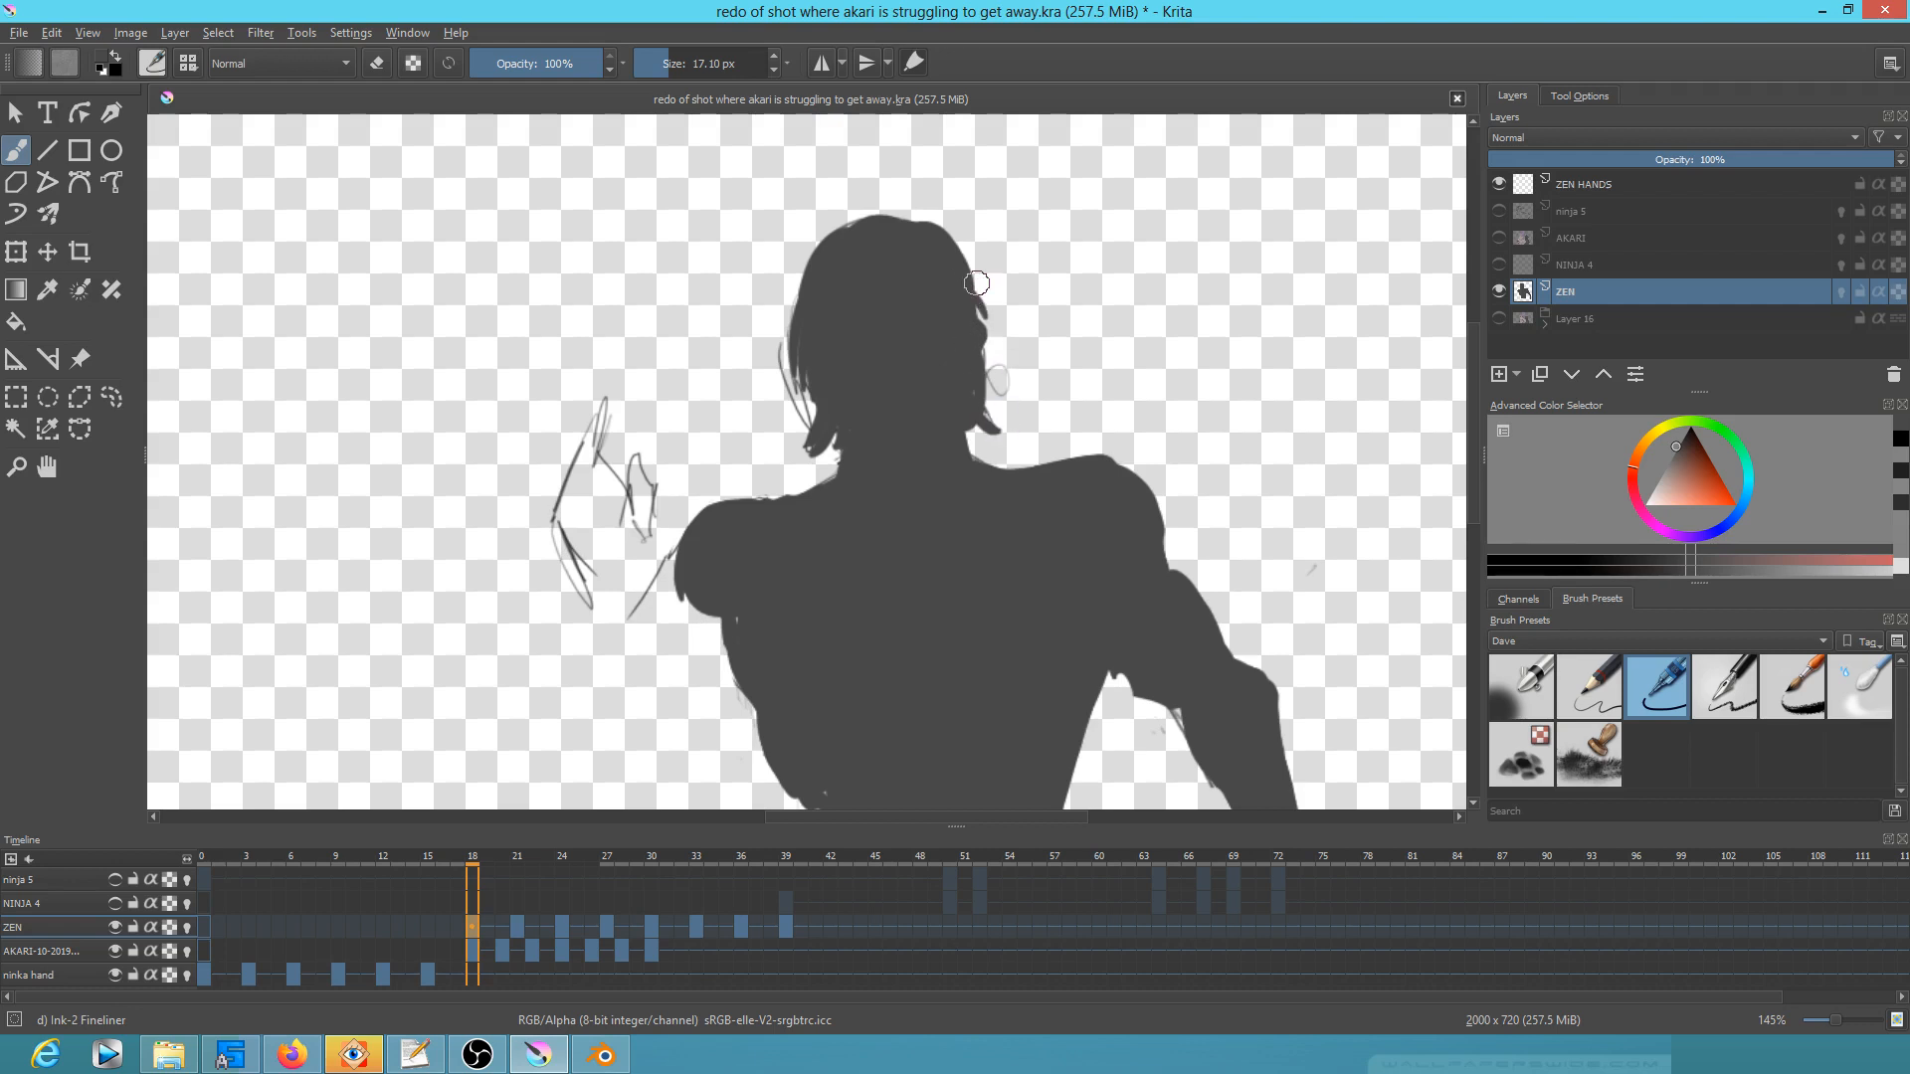
Step: Show the ninja 5, AKARI and NINJA 4 layers again and save the document
{"action": "left_click_drag", "start_coordinate": [947, 527], "coordinate": [993, 329]}
{"action": "left_click", "coordinate": [1498, 211]}
{"action": "left_click", "coordinate": [1499, 238]}
{"action": "left_click", "coordinate": [1499, 264]}
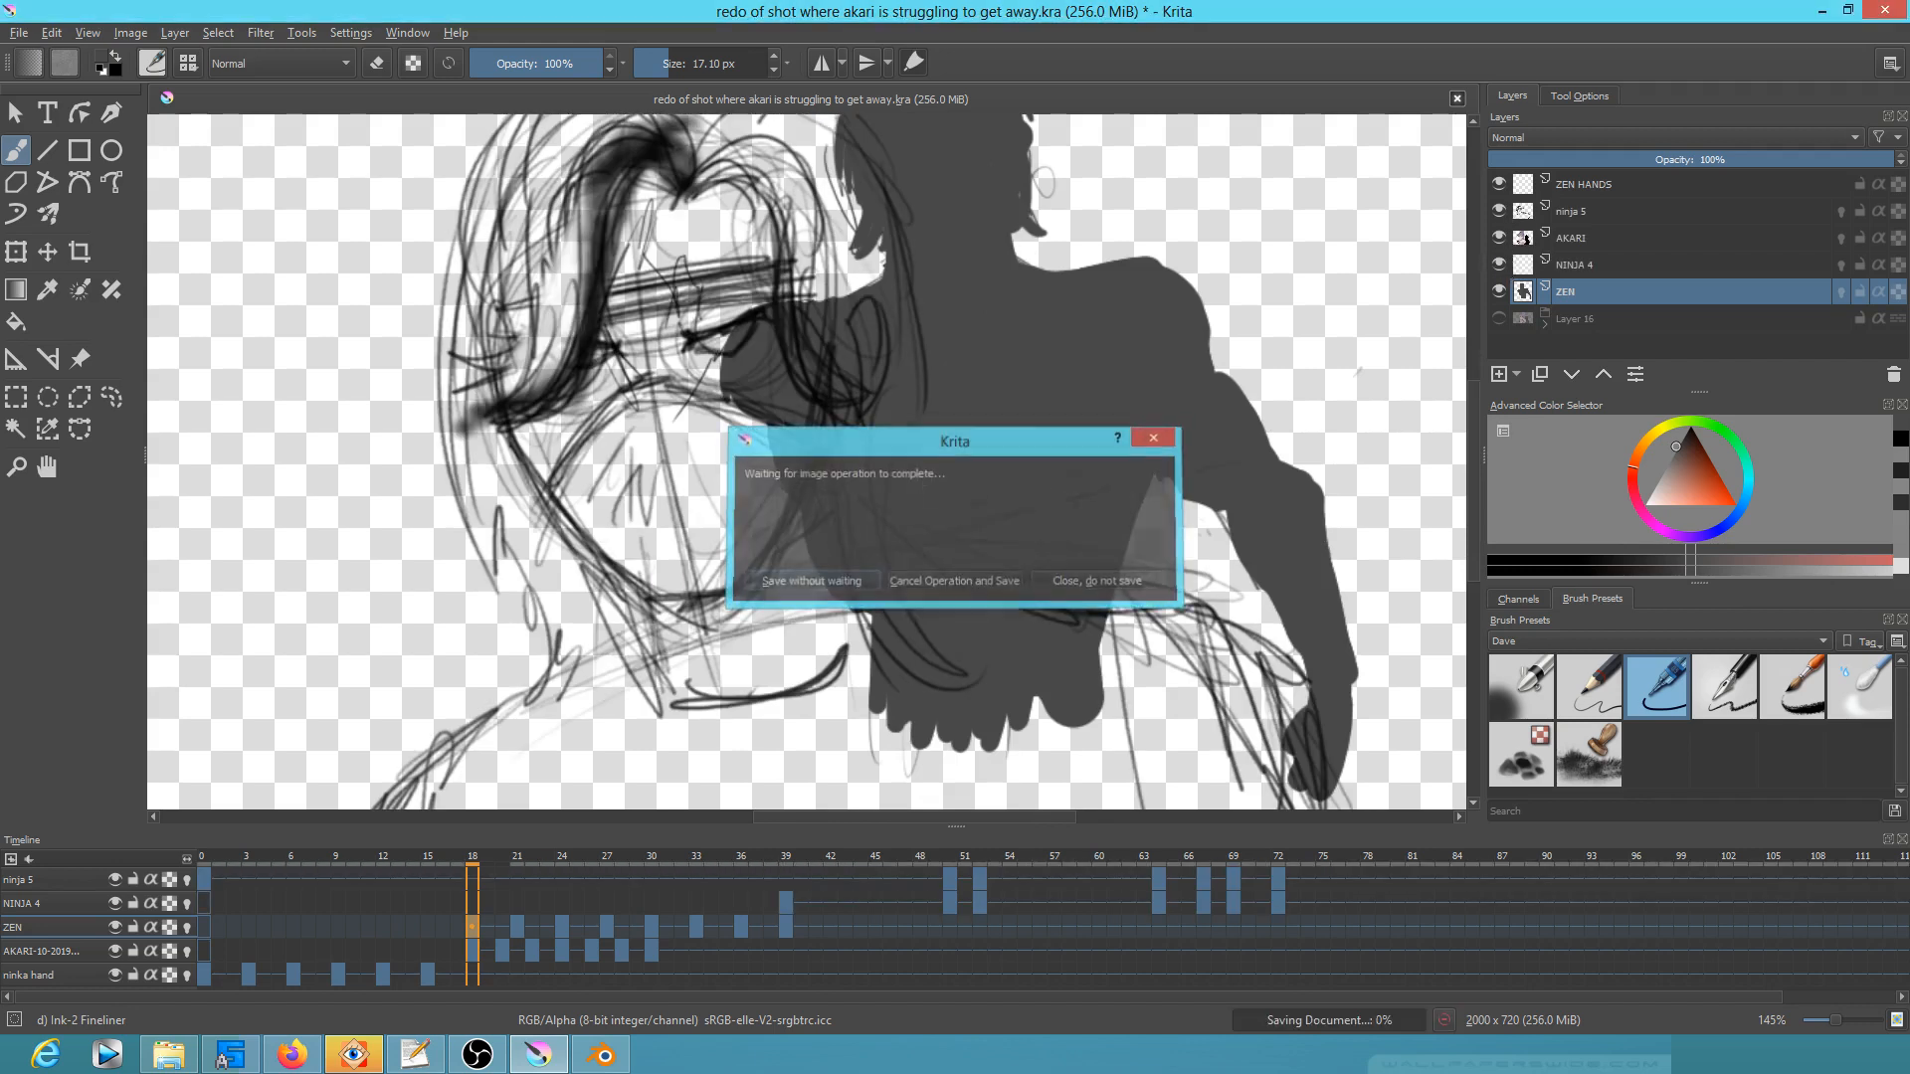
{"action": "scroll", "coordinate": [895, 516], "scroll_direction": "down", "scroll_amount": 3}
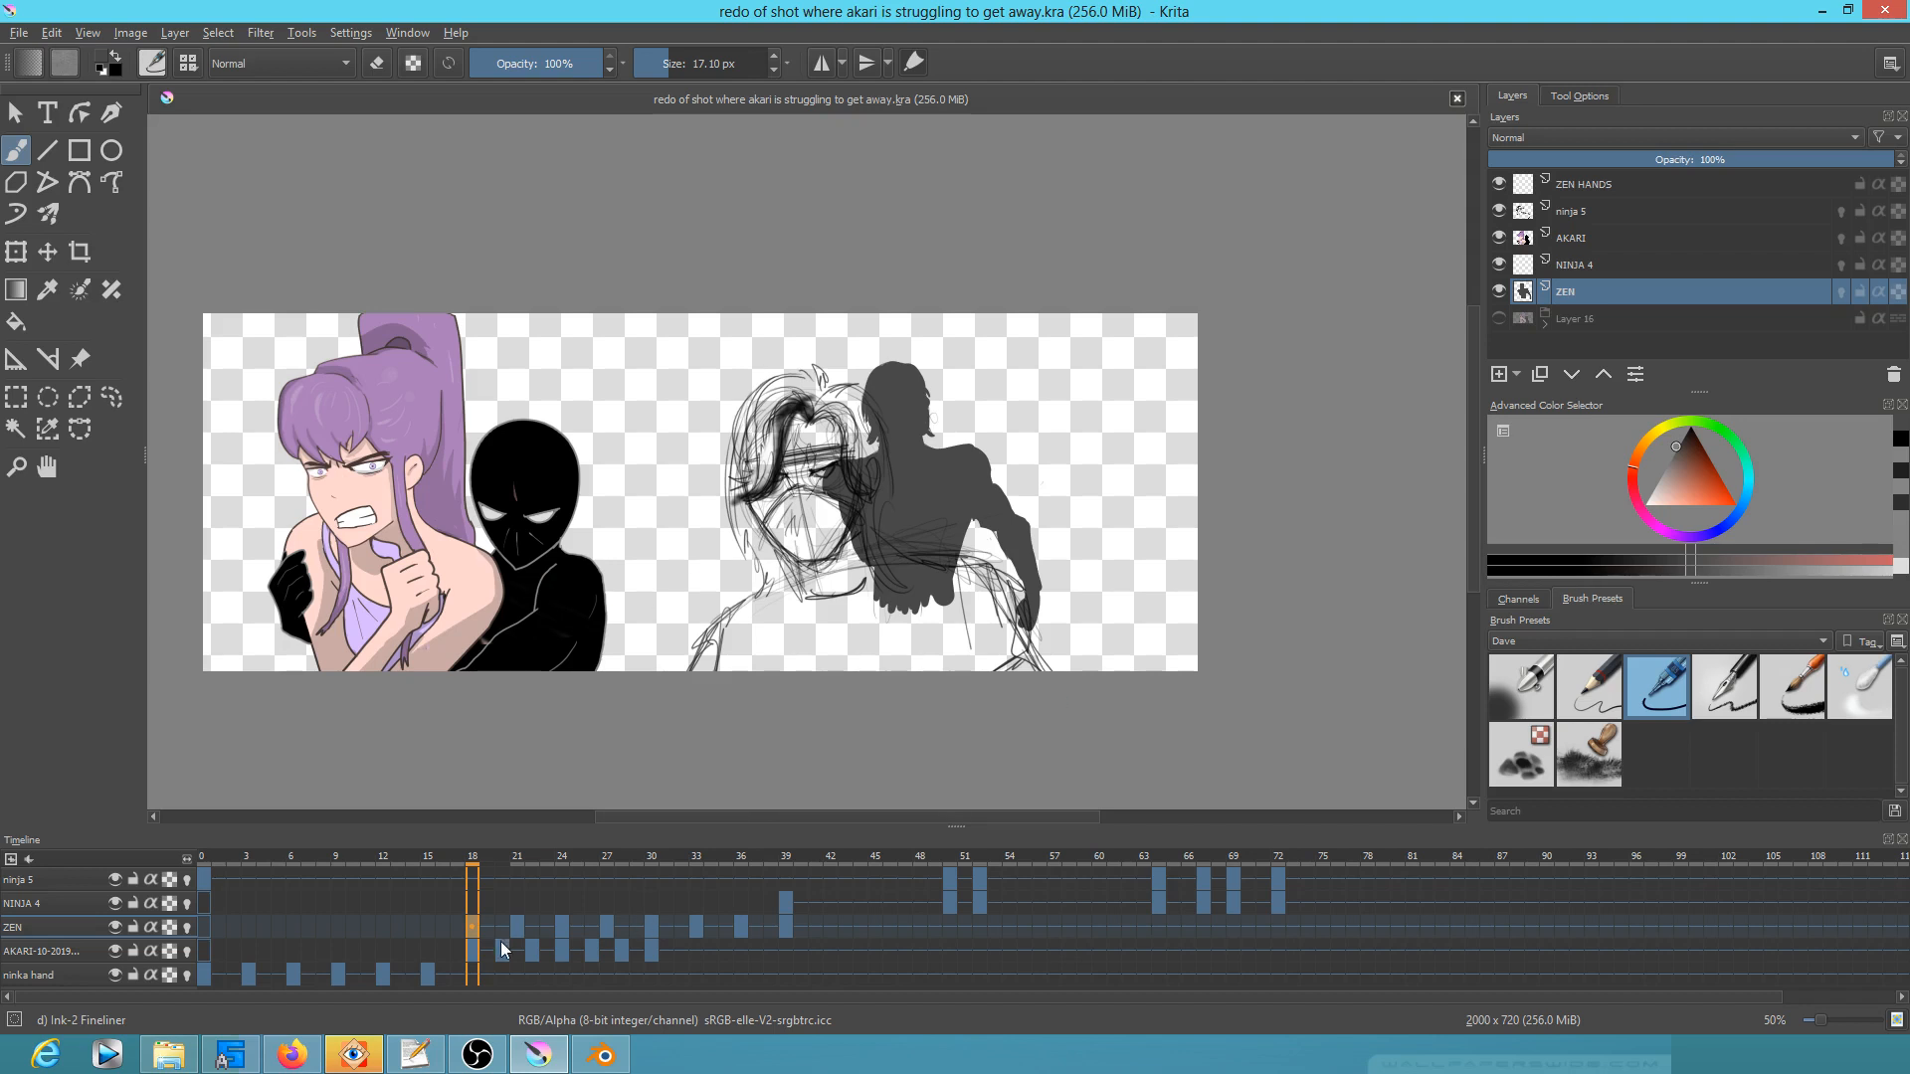
Step: Play the animation from frame 0 to review Zen's filled silhouette together with the other characters
{"action": "left_click", "coordinate": [206, 877]}
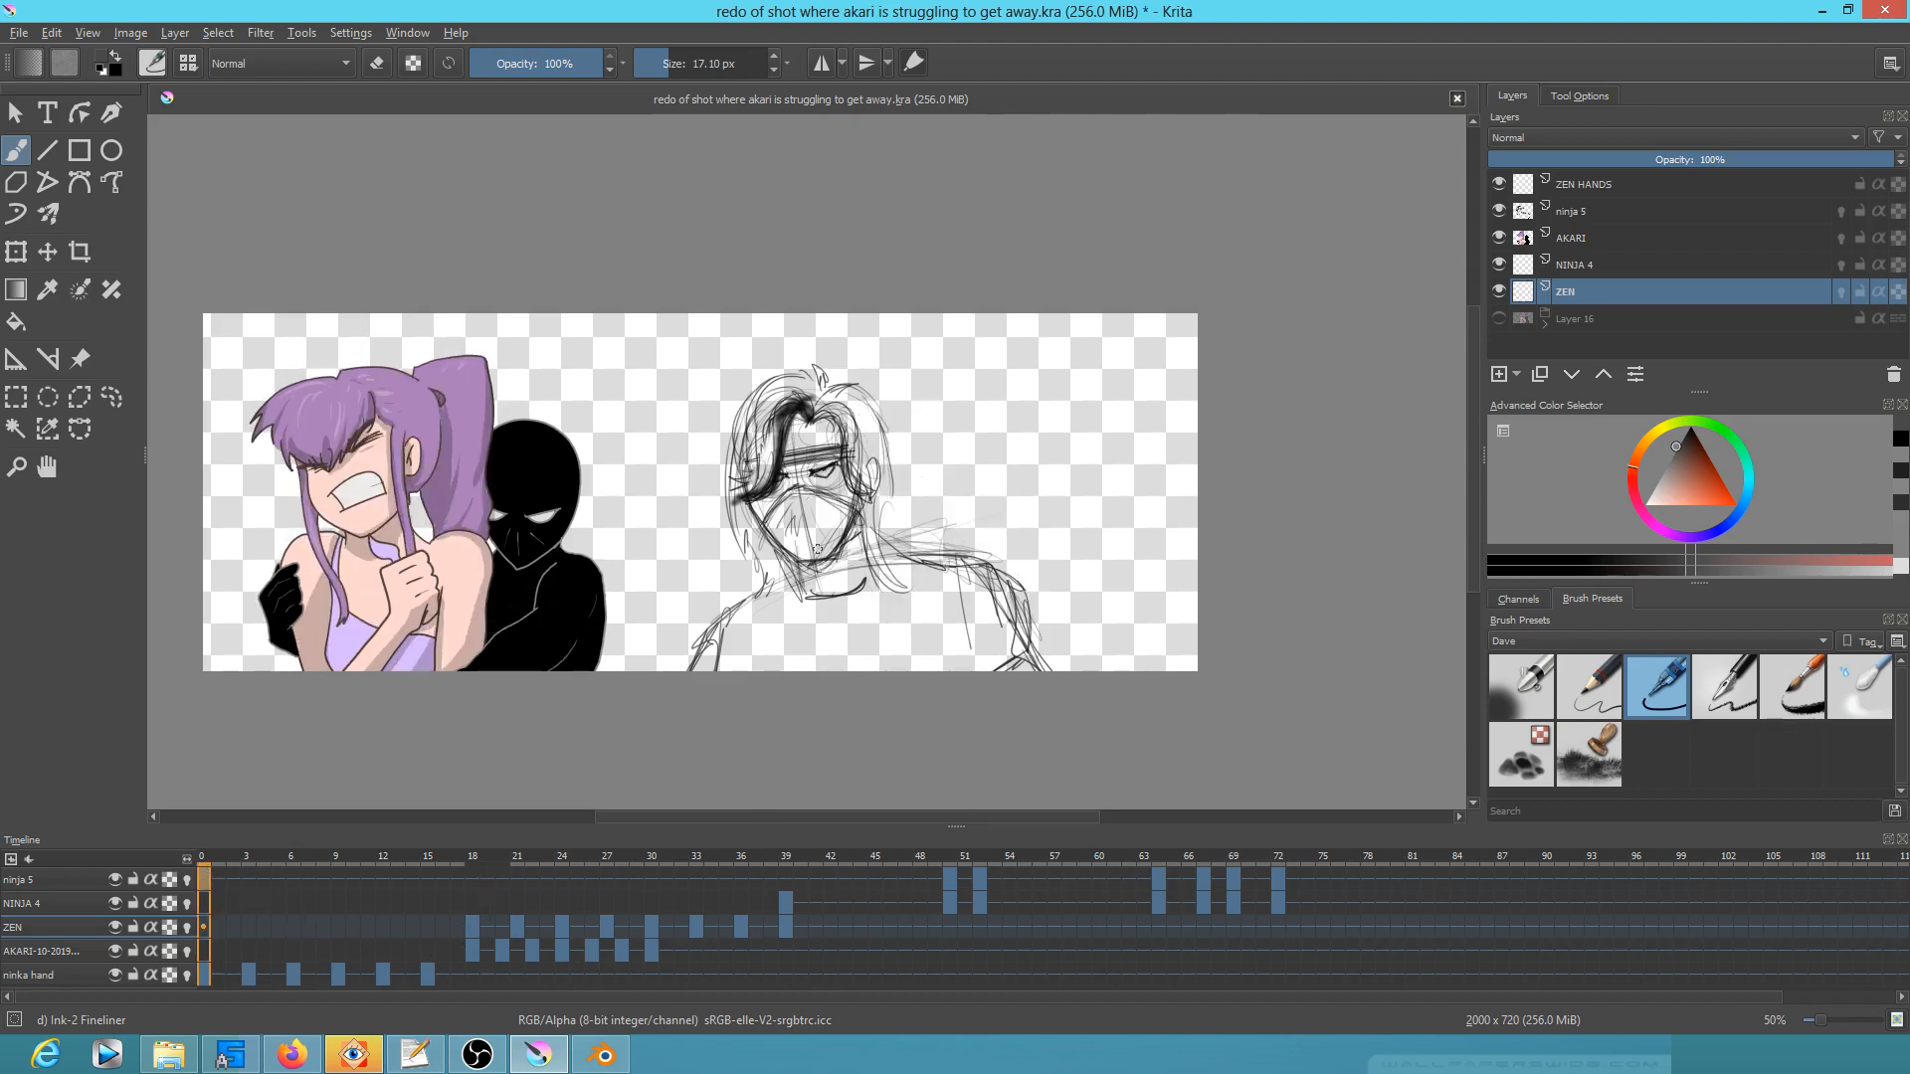
{"action": "key", "text": "space"}
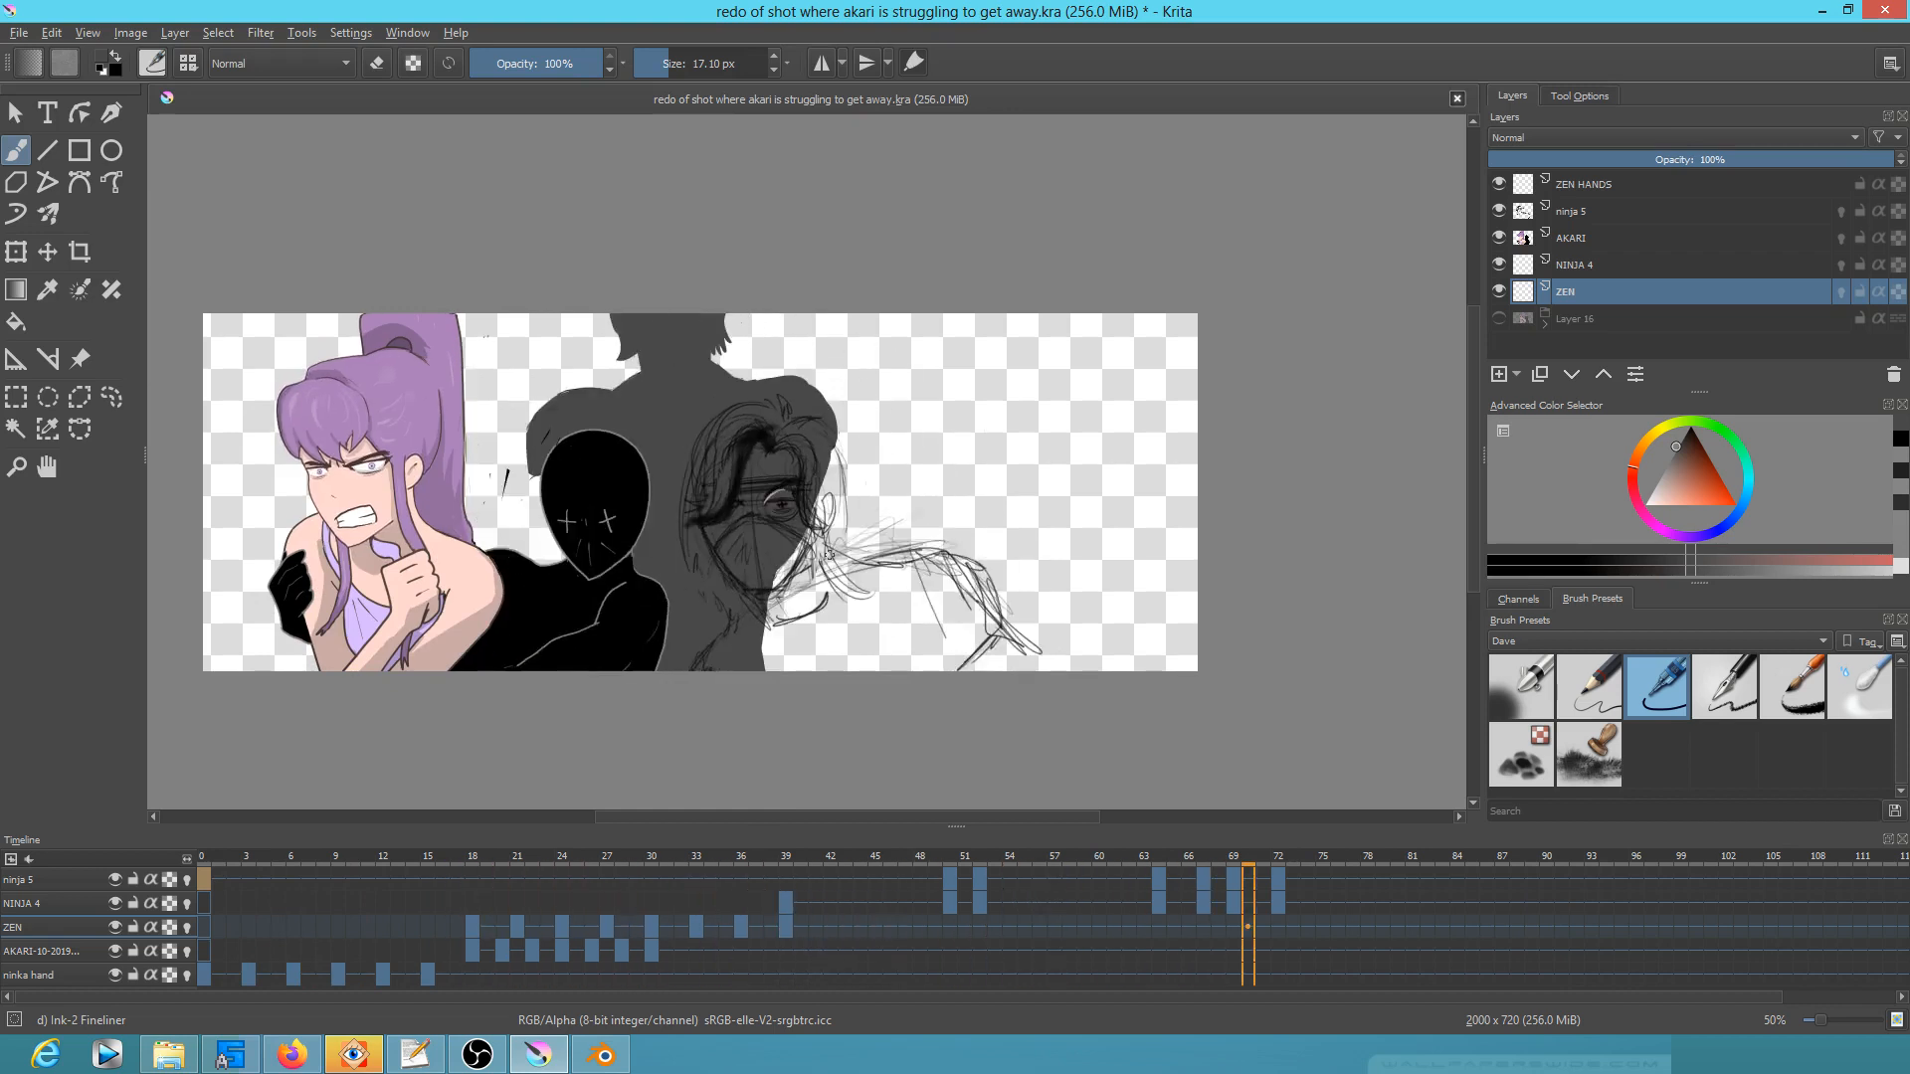
{"action": "key", "text": "space"}
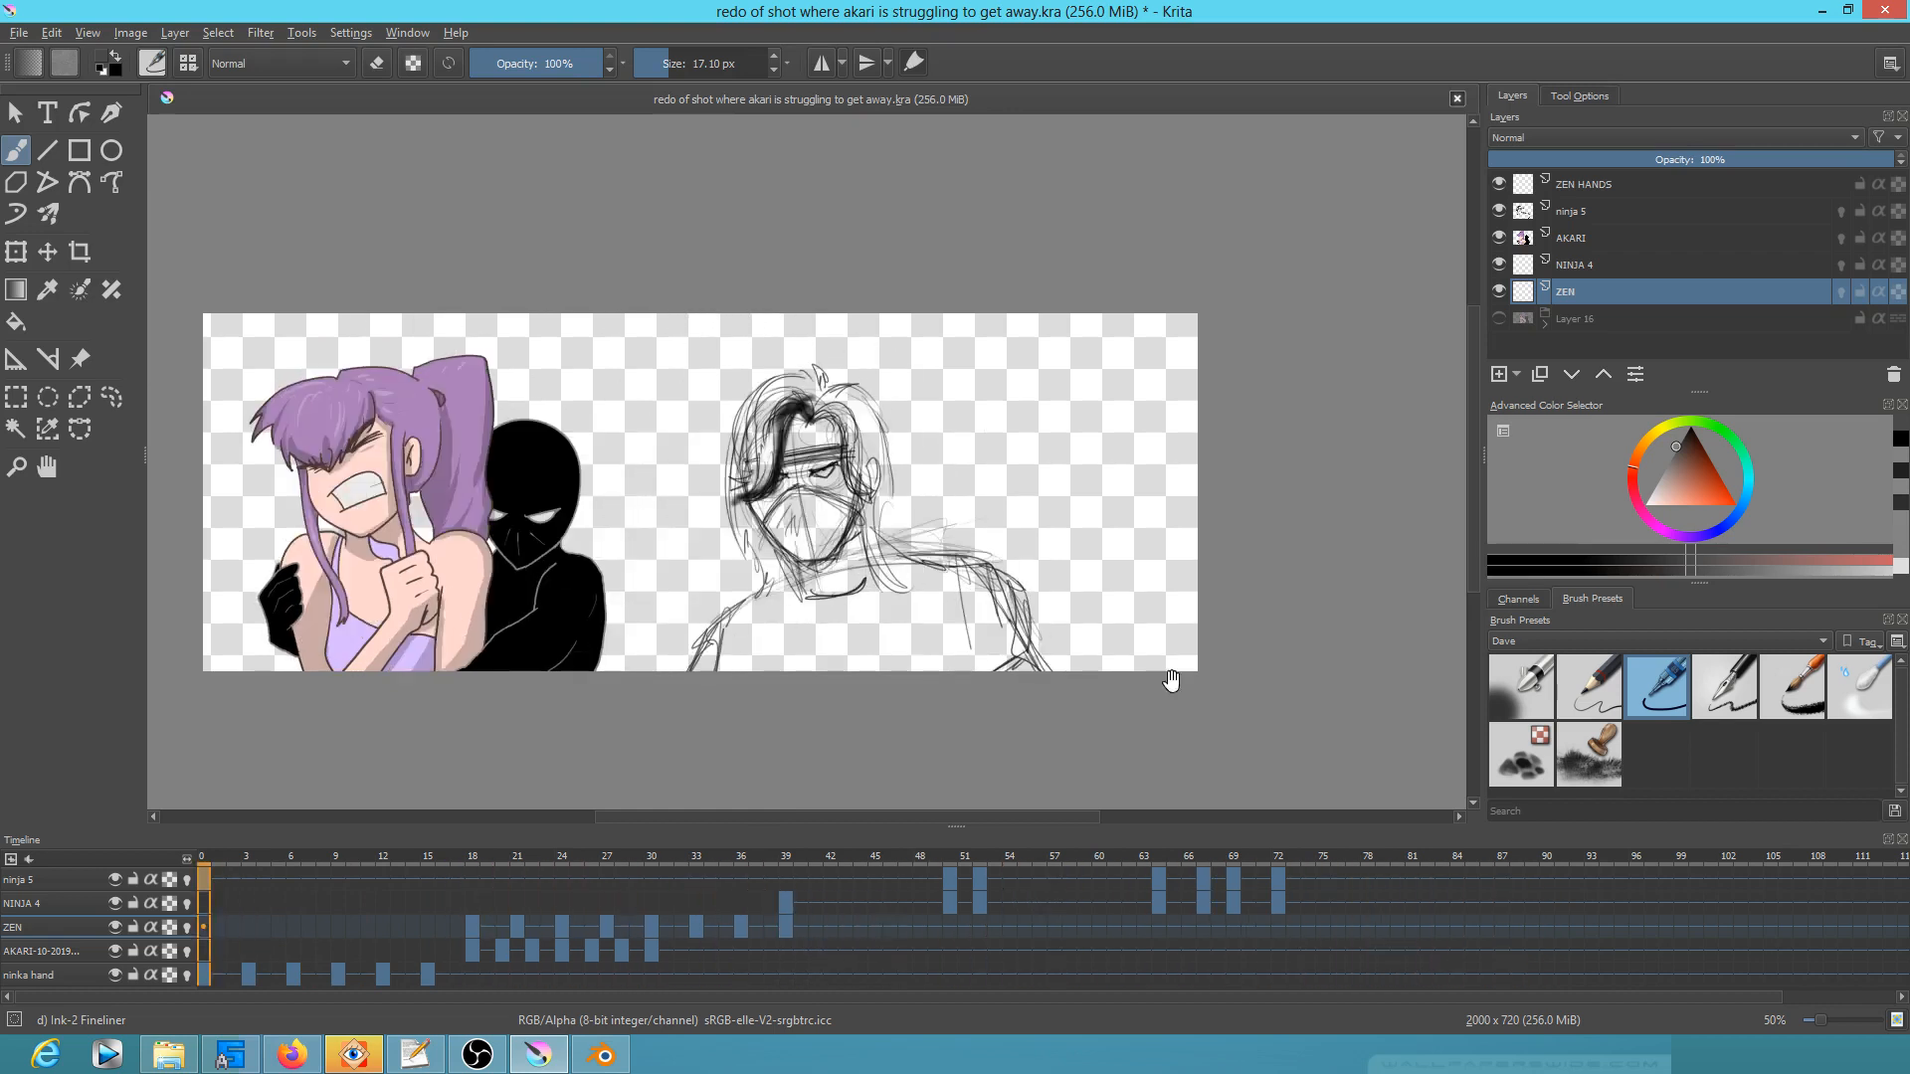
Step: Isolate the ZEN layer at frame 39 and paint both of Zen's arms bent outward with a 69.30 px dark grey brush
{"action": "left_click", "coordinate": [790, 929]}
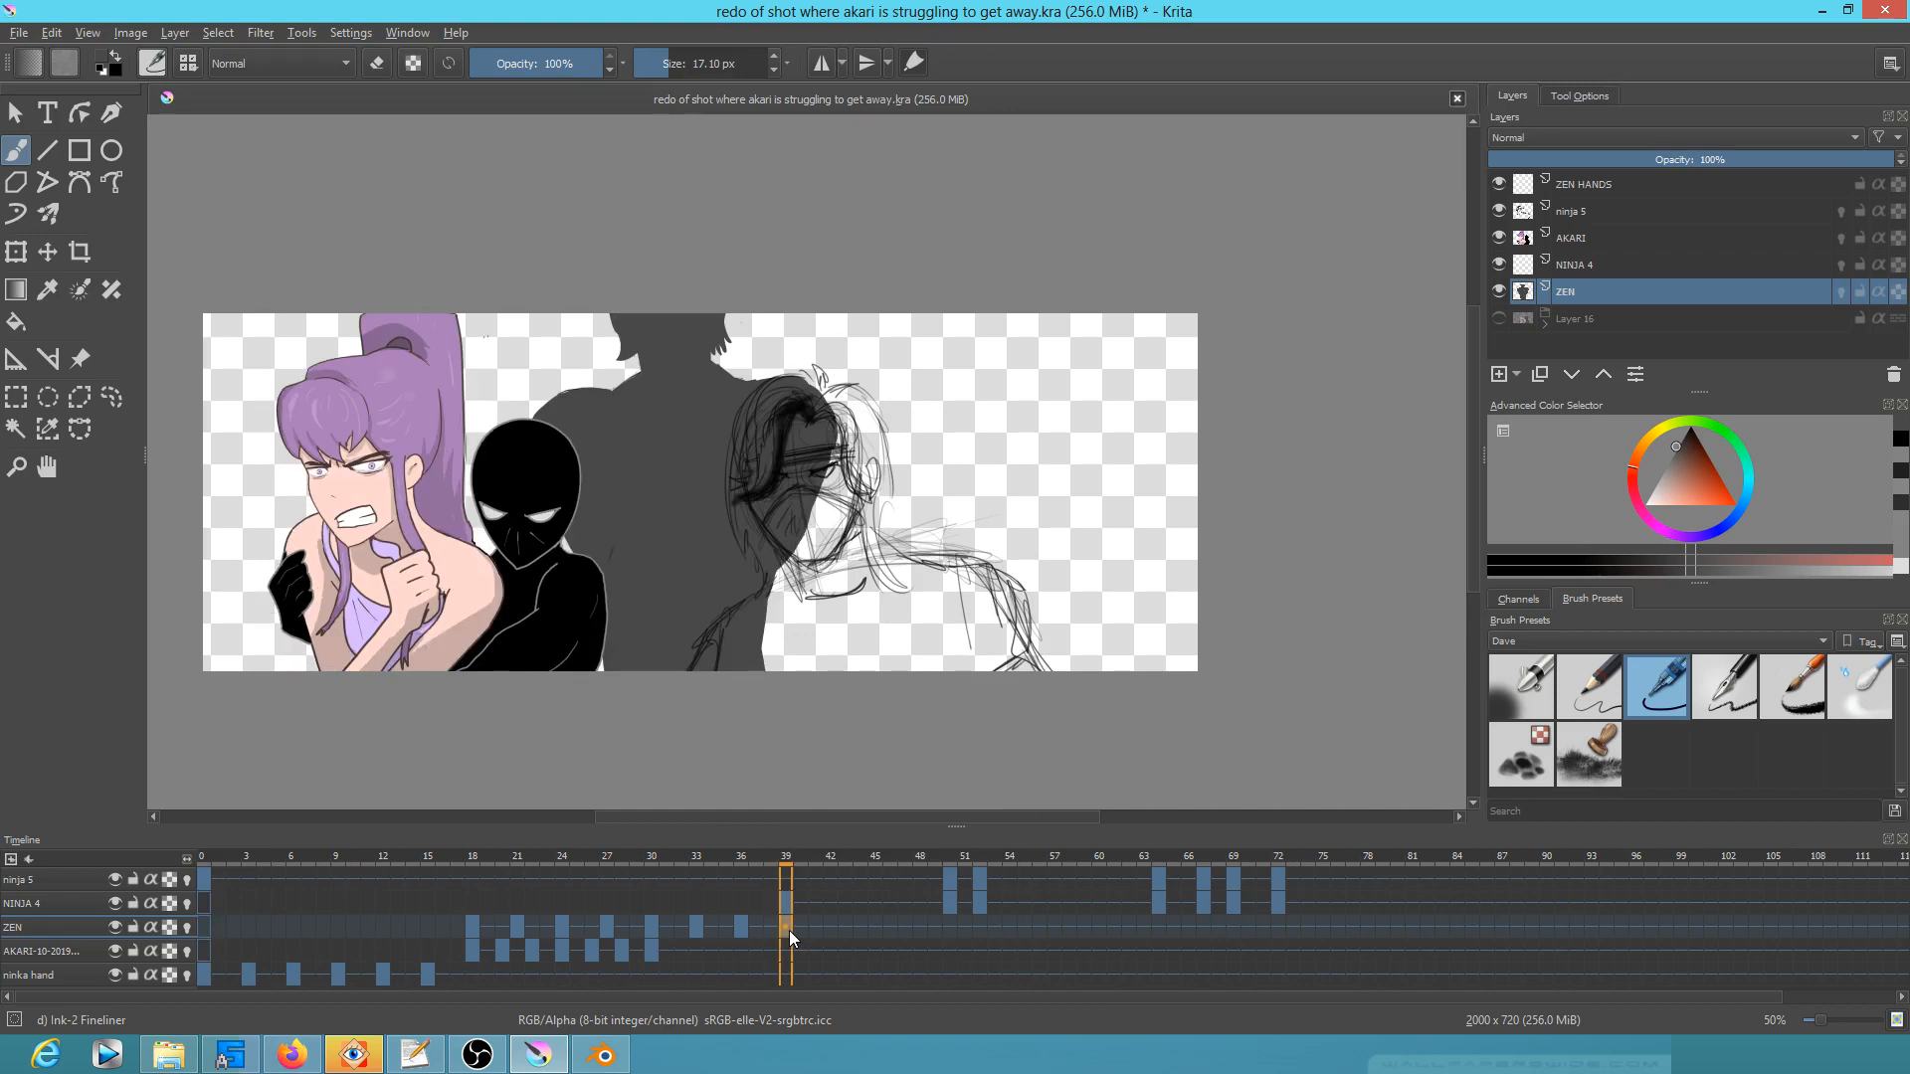
{"action": "key", "text": "i"}
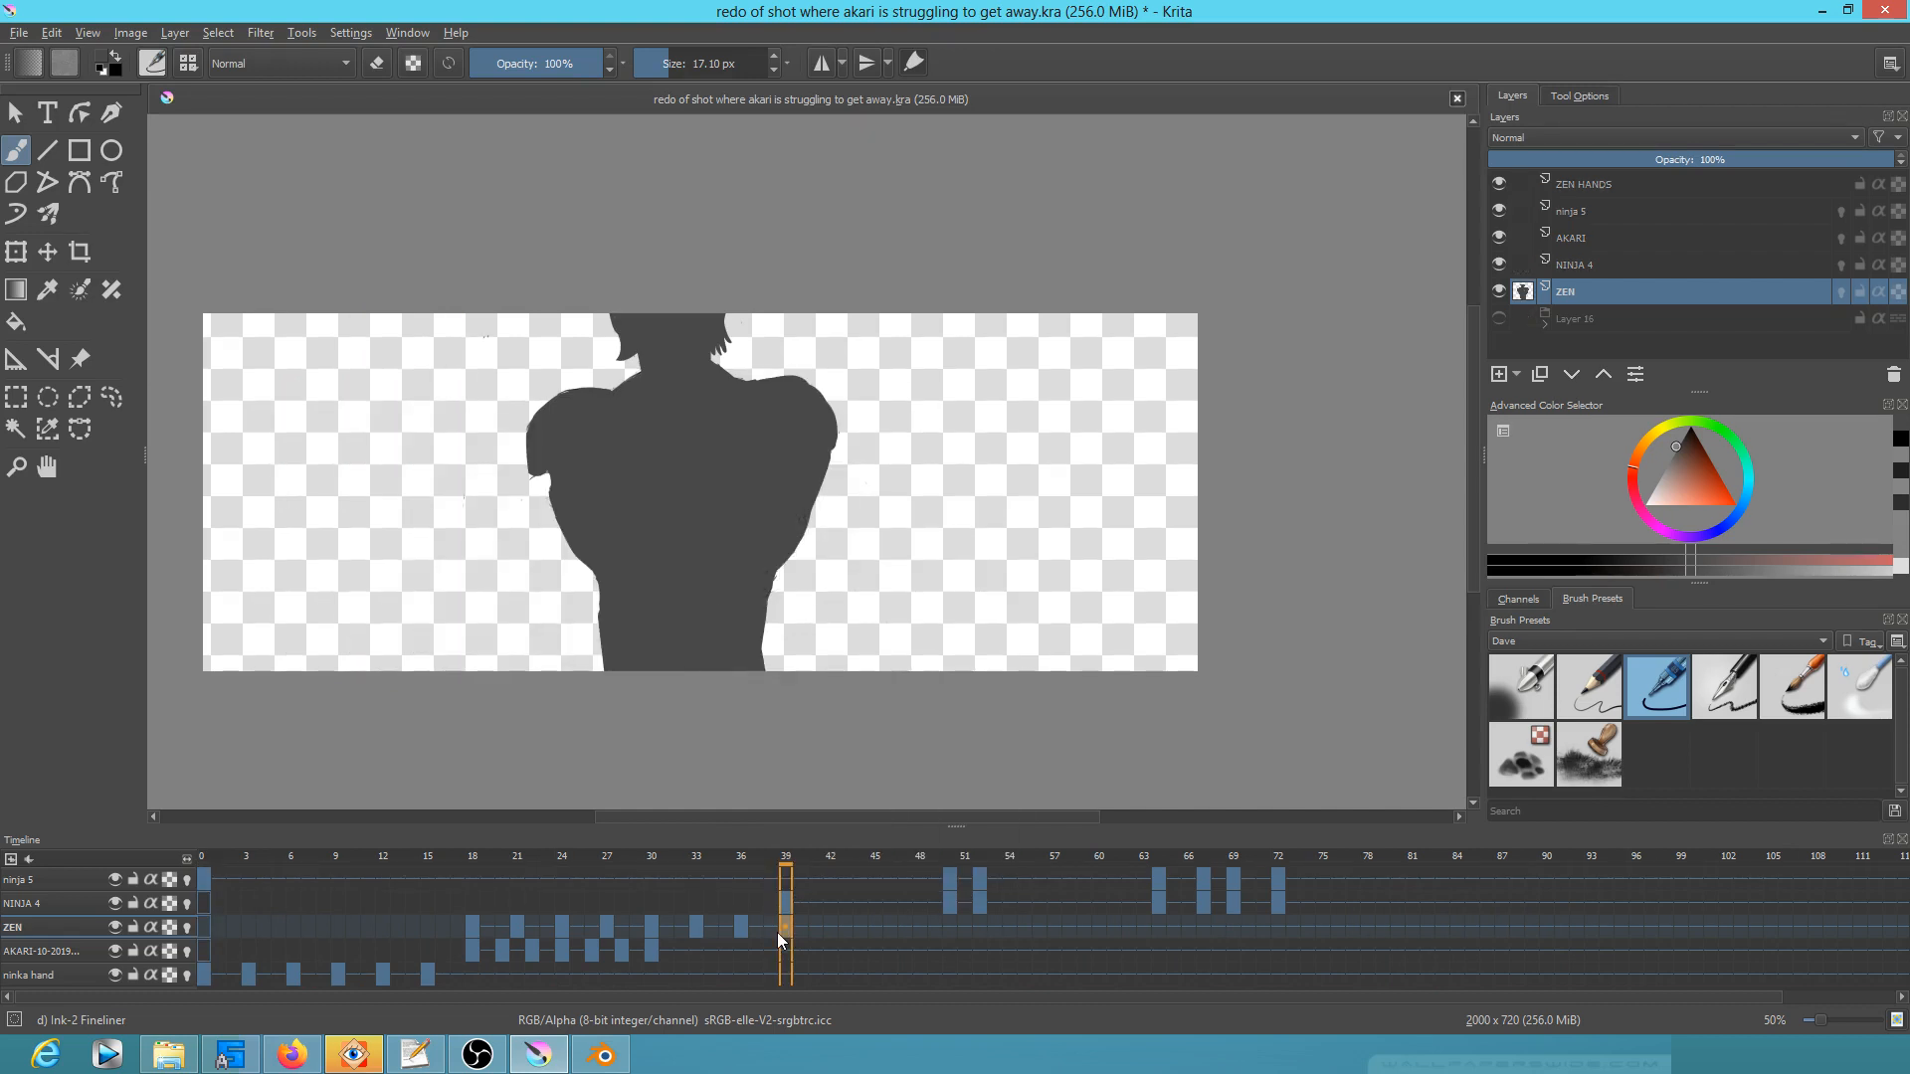
{"action": "key", "text": "e"}
{"action": "key", "text": "e"}
{"action": "mouse_move", "coordinate": [509, 572]}
{"action": "left_mouse_down"}
{"action": "mouse_move", "coordinate": [583, 551]}
{"action": "mouse_move", "coordinate": [547, 530]}
{"action": "mouse_move", "coordinate": [586, 517]}
{"action": "mouse_move", "coordinate": [538, 526]}
{"action": "mouse_move", "coordinate": [524, 557]}
{"action": "mouse_move", "coordinate": [569, 520]}
{"action": "mouse_move", "coordinate": [540, 543]}
{"action": "mouse_move", "coordinate": [548, 568]}
{"action": "mouse_move", "coordinate": [513, 571]}
{"action": "mouse_move", "coordinate": [528, 582]}
{"action": "mouse_move", "coordinate": [452, 549]}
{"action": "mouse_move", "coordinate": [523, 552]}
{"action": "mouse_move", "coordinate": [450, 540]}
{"action": "mouse_move", "coordinate": [518, 610]}
{"action": "mouse_move", "coordinate": [551, 585]}
{"action": "mouse_move", "coordinate": [538, 560]}
{"action": "mouse_move", "coordinate": [534, 612]}
{"action": "left_mouse_up"}
{"action": "left_click_drag", "start_coordinate": [458, 559], "coordinate": [523, 617]}
{"action": "mouse_move", "coordinate": [812, 460]}
{"action": "left_mouse_down"}
{"action": "mouse_move", "coordinate": [838, 507]}
{"action": "mouse_move", "coordinate": [811, 478]}
{"action": "mouse_move", "coordinate": [810, 533]}
{"action": "mouse_move", "coordinate": [833, 537]}
{"action": "mouse_move", "coordinate": [801, 525]}
{"action": "mouse_move", "coordinate": [841, 593]}
{"action": "mouse_move", "coordinate": [912, 523]}
{"action": "mouse_move", "coordinate": [846, 543]}
{"action": "mouse_move", "coordinate": [944, 490]}
{"action": "mouse_move", "coordinate": [840, 542]}
{"action": "left_mouse_up"}
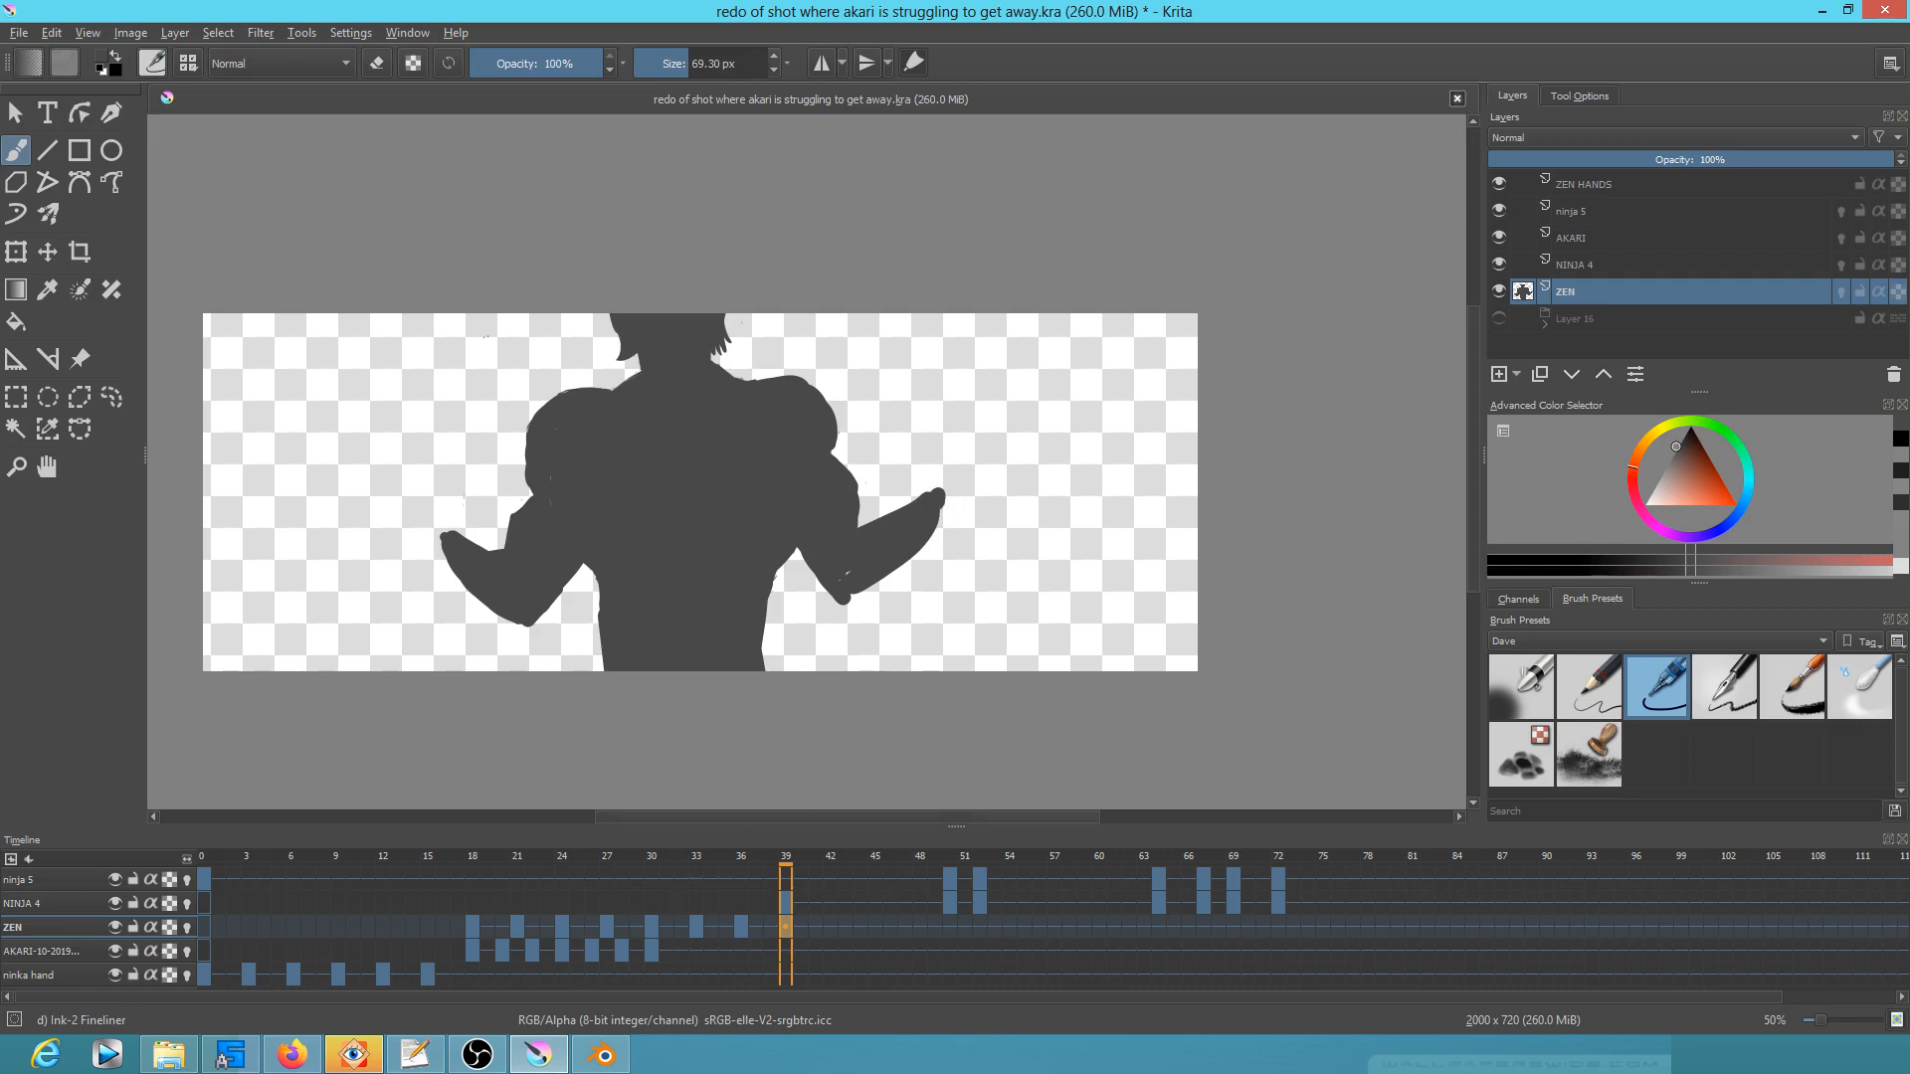
Step: Trim the outer edge of Zen's left-side shoulder and smooth its join with the upper arm at frame 39
{"action": "key", "text": "e"}
{"action": "mouse_move", "coordinate": [587, 371]}
{"action": "left_mouse_down"}
{"action": "mouse_move", "coordinate": [528, 416]}
{"action": "mouse_move", "coordinate": [523, 475]}
{"action": "left_mouse_up"}
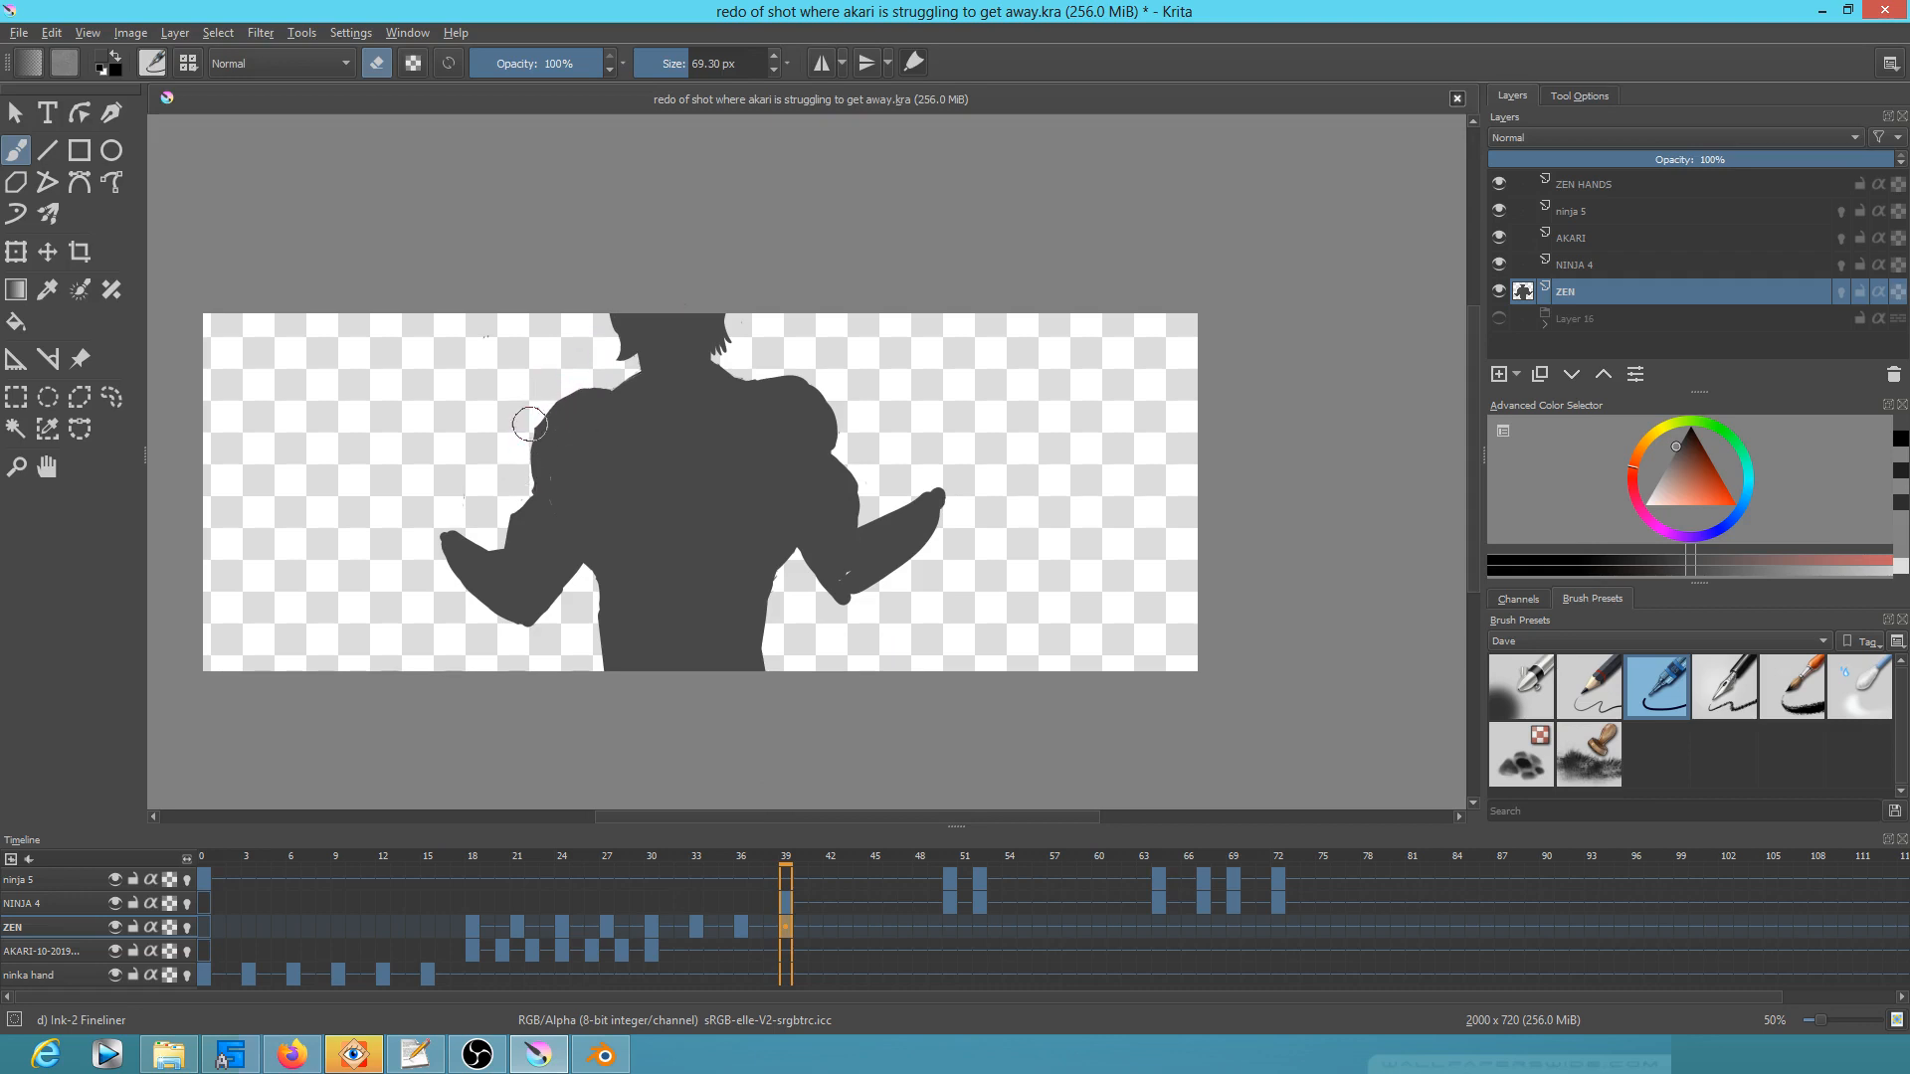
{"action": "left_click_drag", "start_coordinate": [601, 386], "coordinate": [622, 378]}
{"action": "key", "text": "e"}
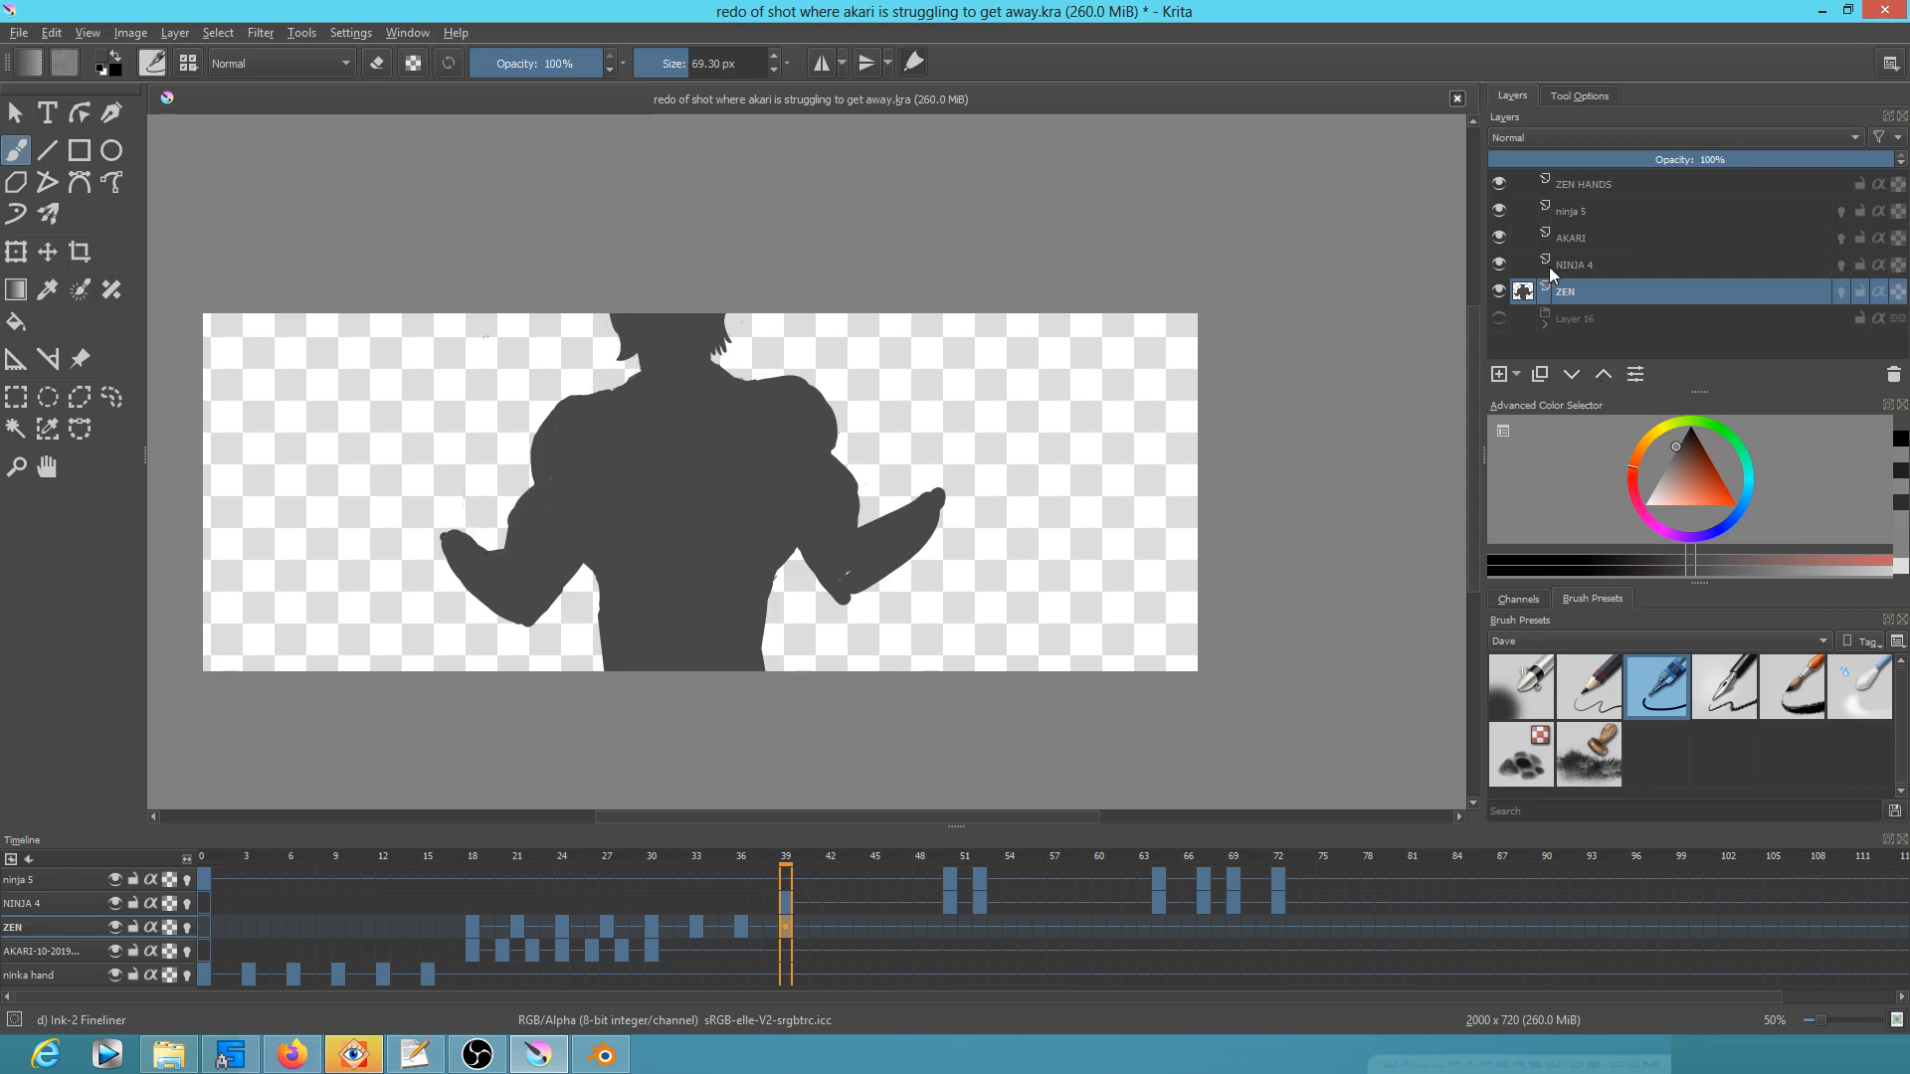
Step: Play back the animation, erase Zen's raised right-side forearm at frame 39 and scrub ahead to check the pose
{"action": "left_click", "coordinate": [206, 882]}
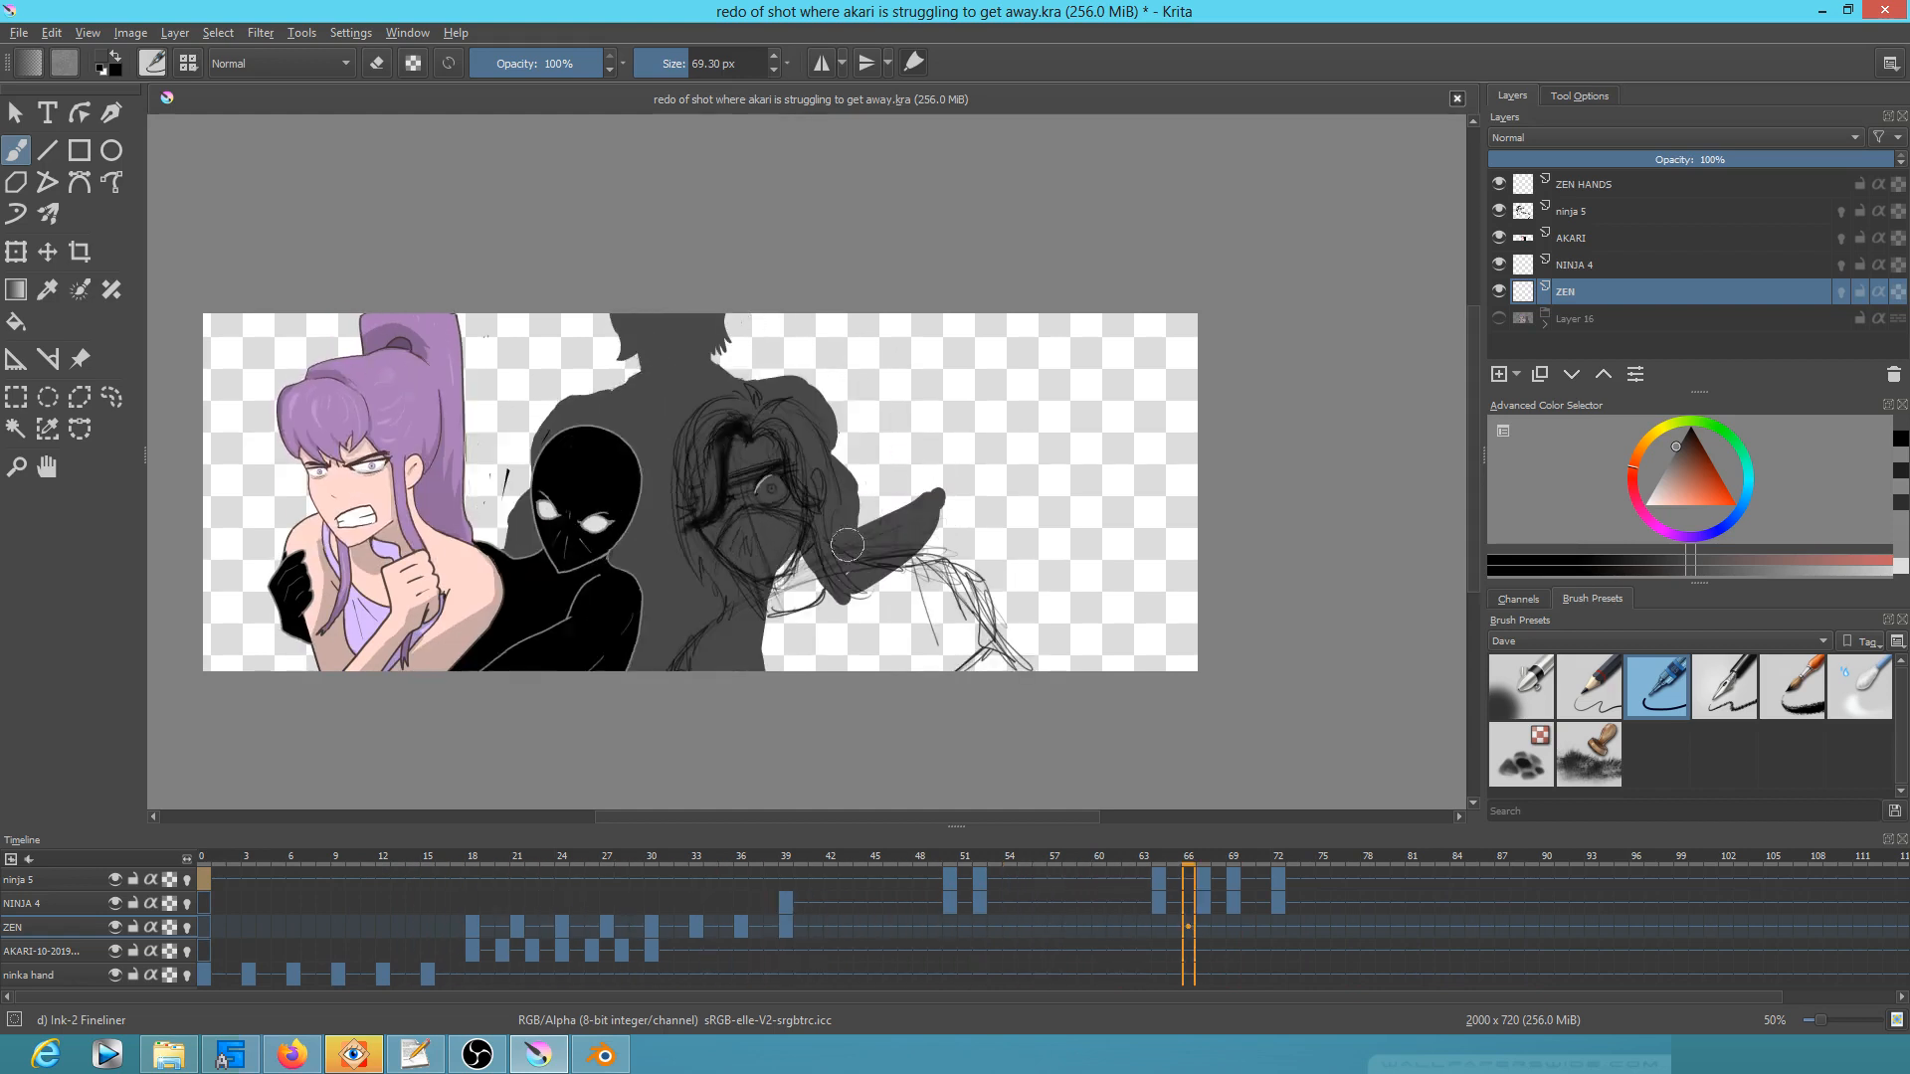
{"action": "key", "text": "space"}
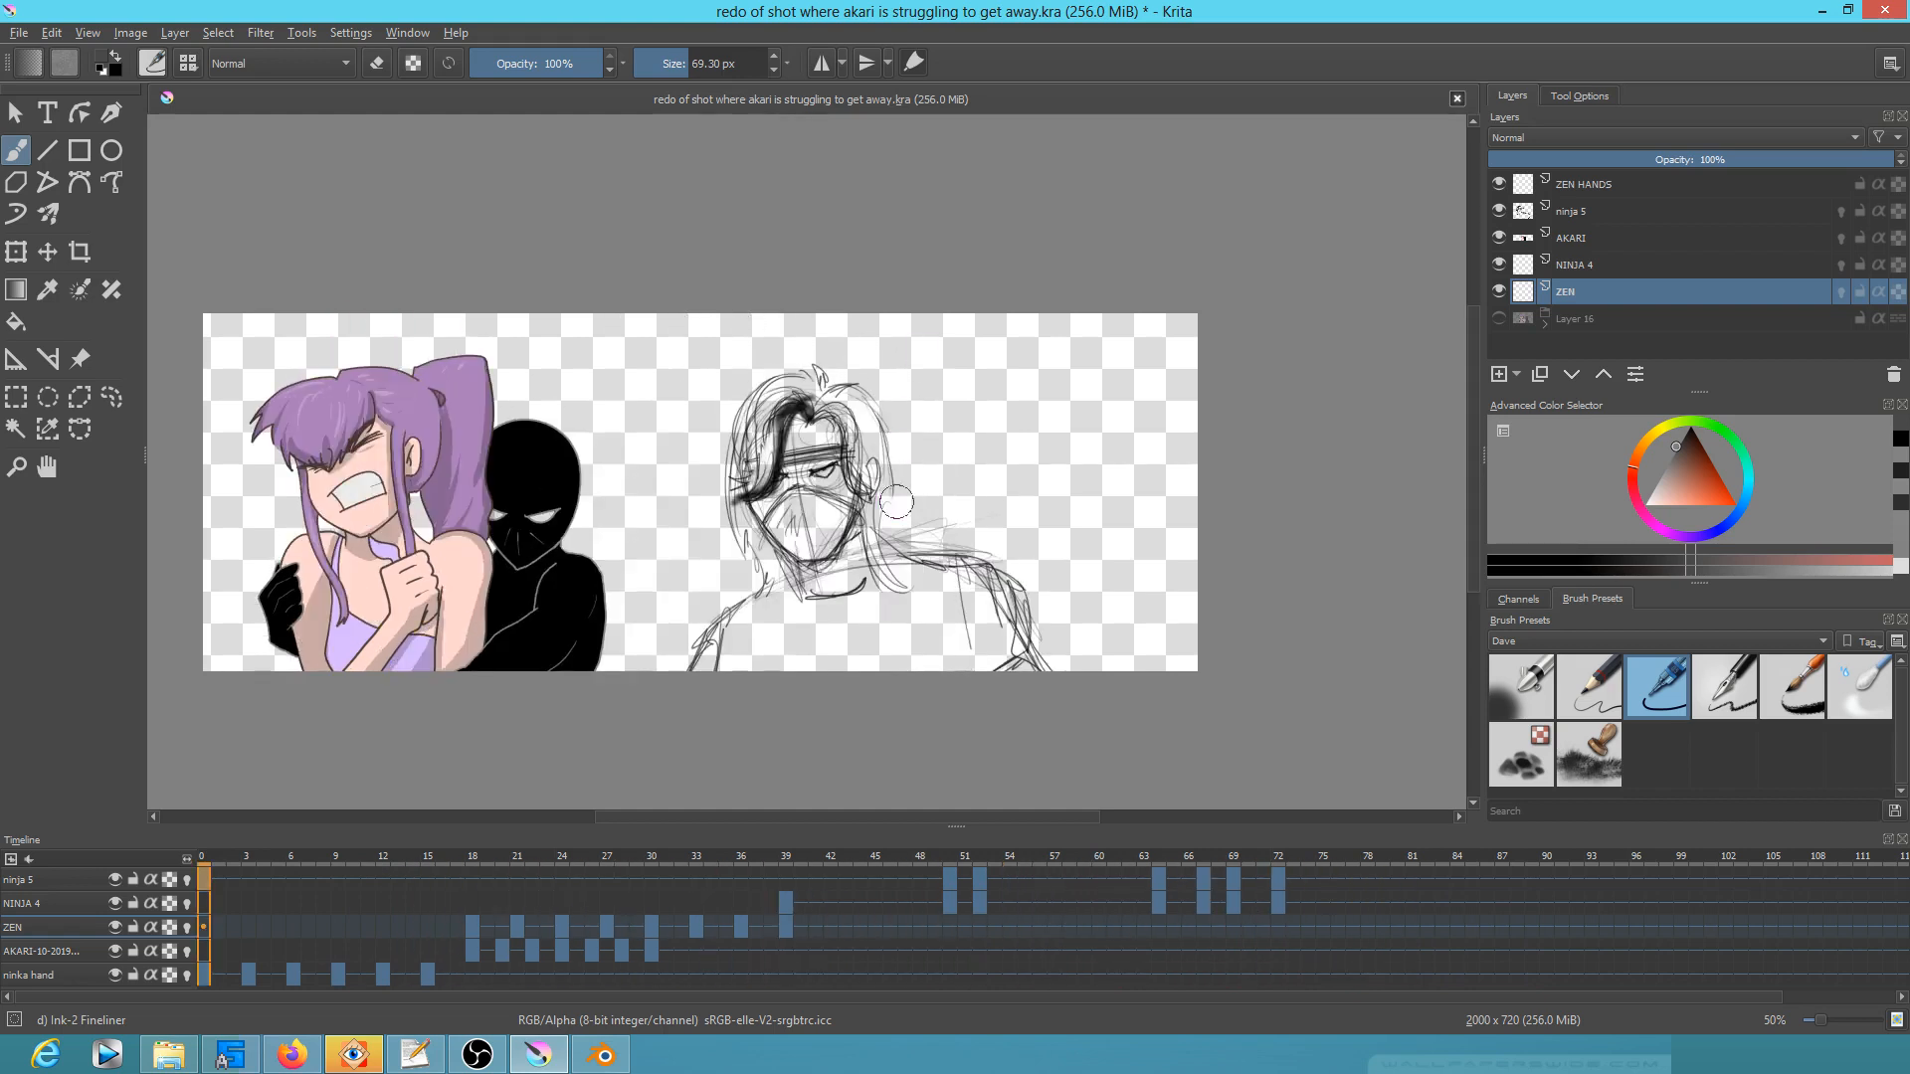
{"action": "left_click", "coordinate": [785, 926]}
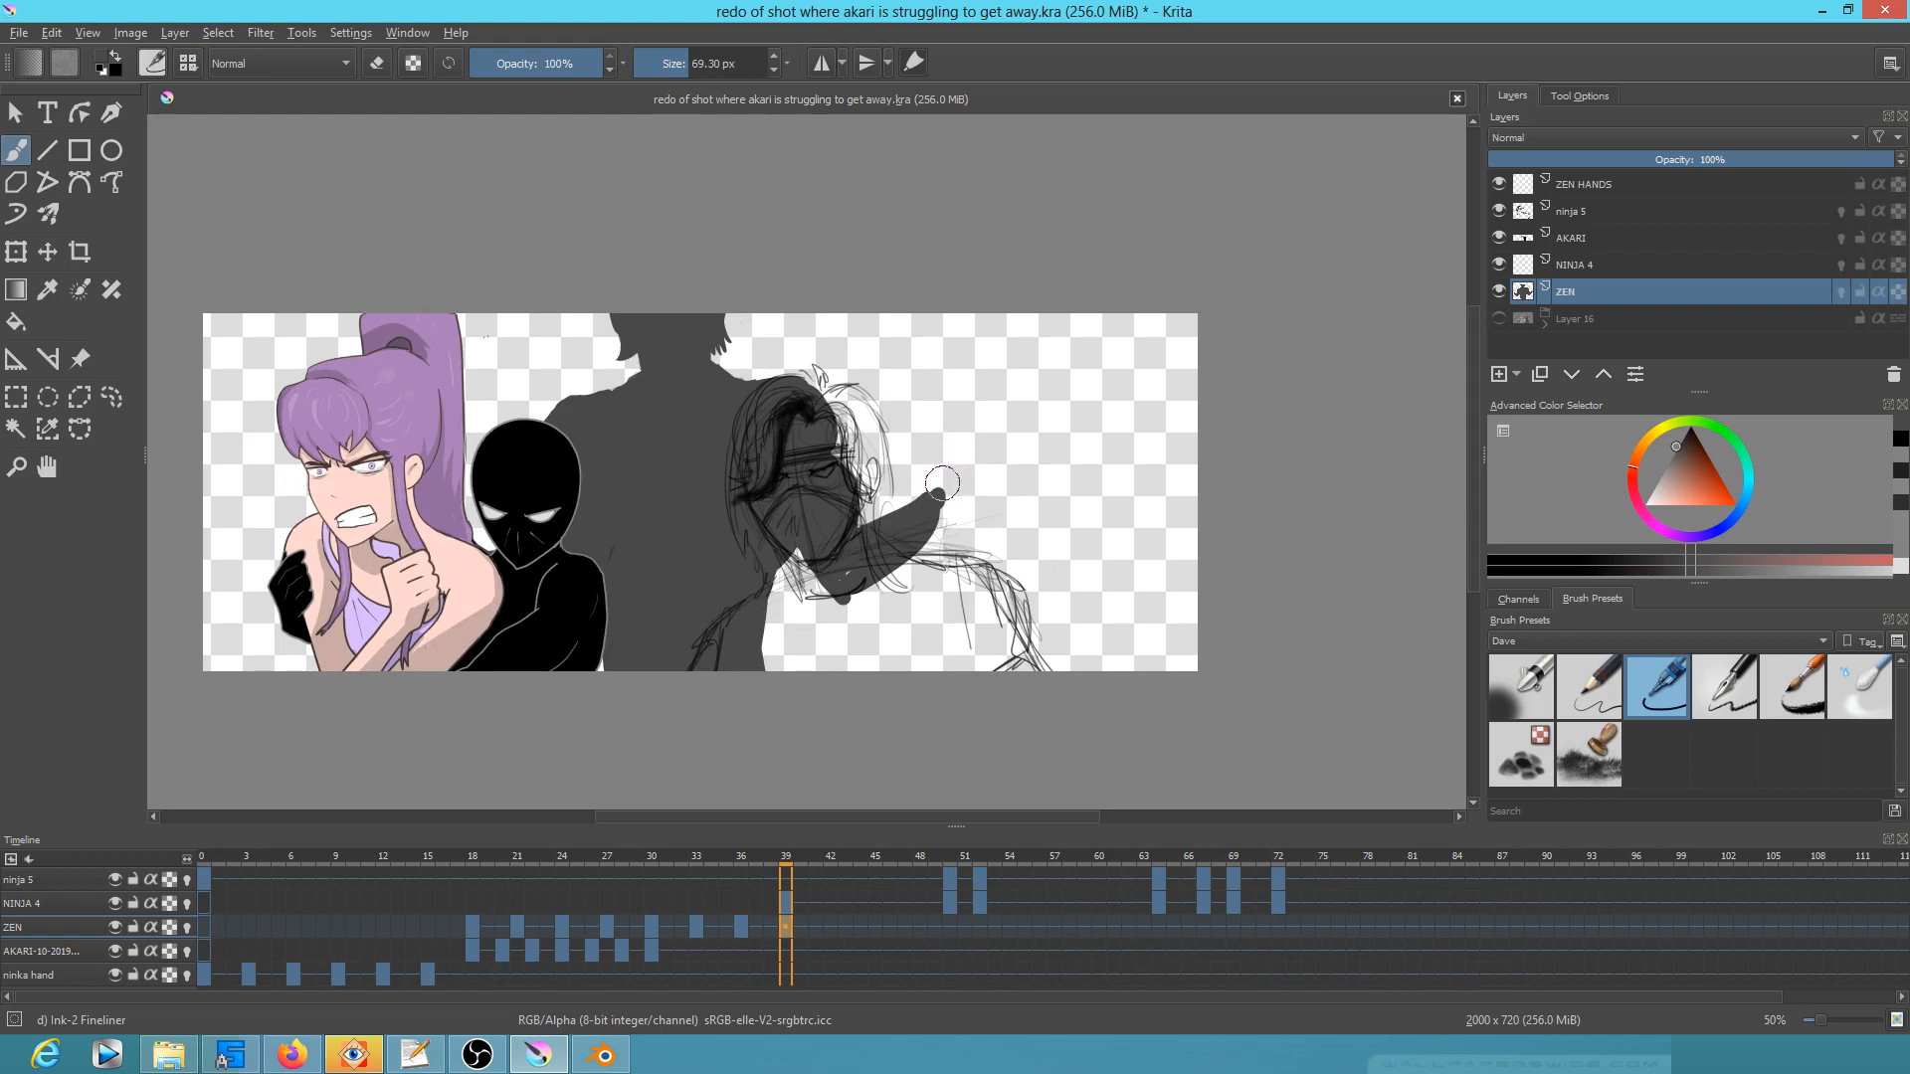
{"action": "key", "text": "e"}
{"action": "mouse_move", "coordinate": [937, 494]}
{"action": "left_mouse_down"}
{"action": "mouse_move", "coordinate": [906, 571]}
{"action": "mouse_move", "coordinate": [898, 482]}
{"action": "mouse_move", "coordinate": [889, 494]}
{"action": "mouse_move", "coordinate": [848, 582]}
{"action": "left_mouse_up"}
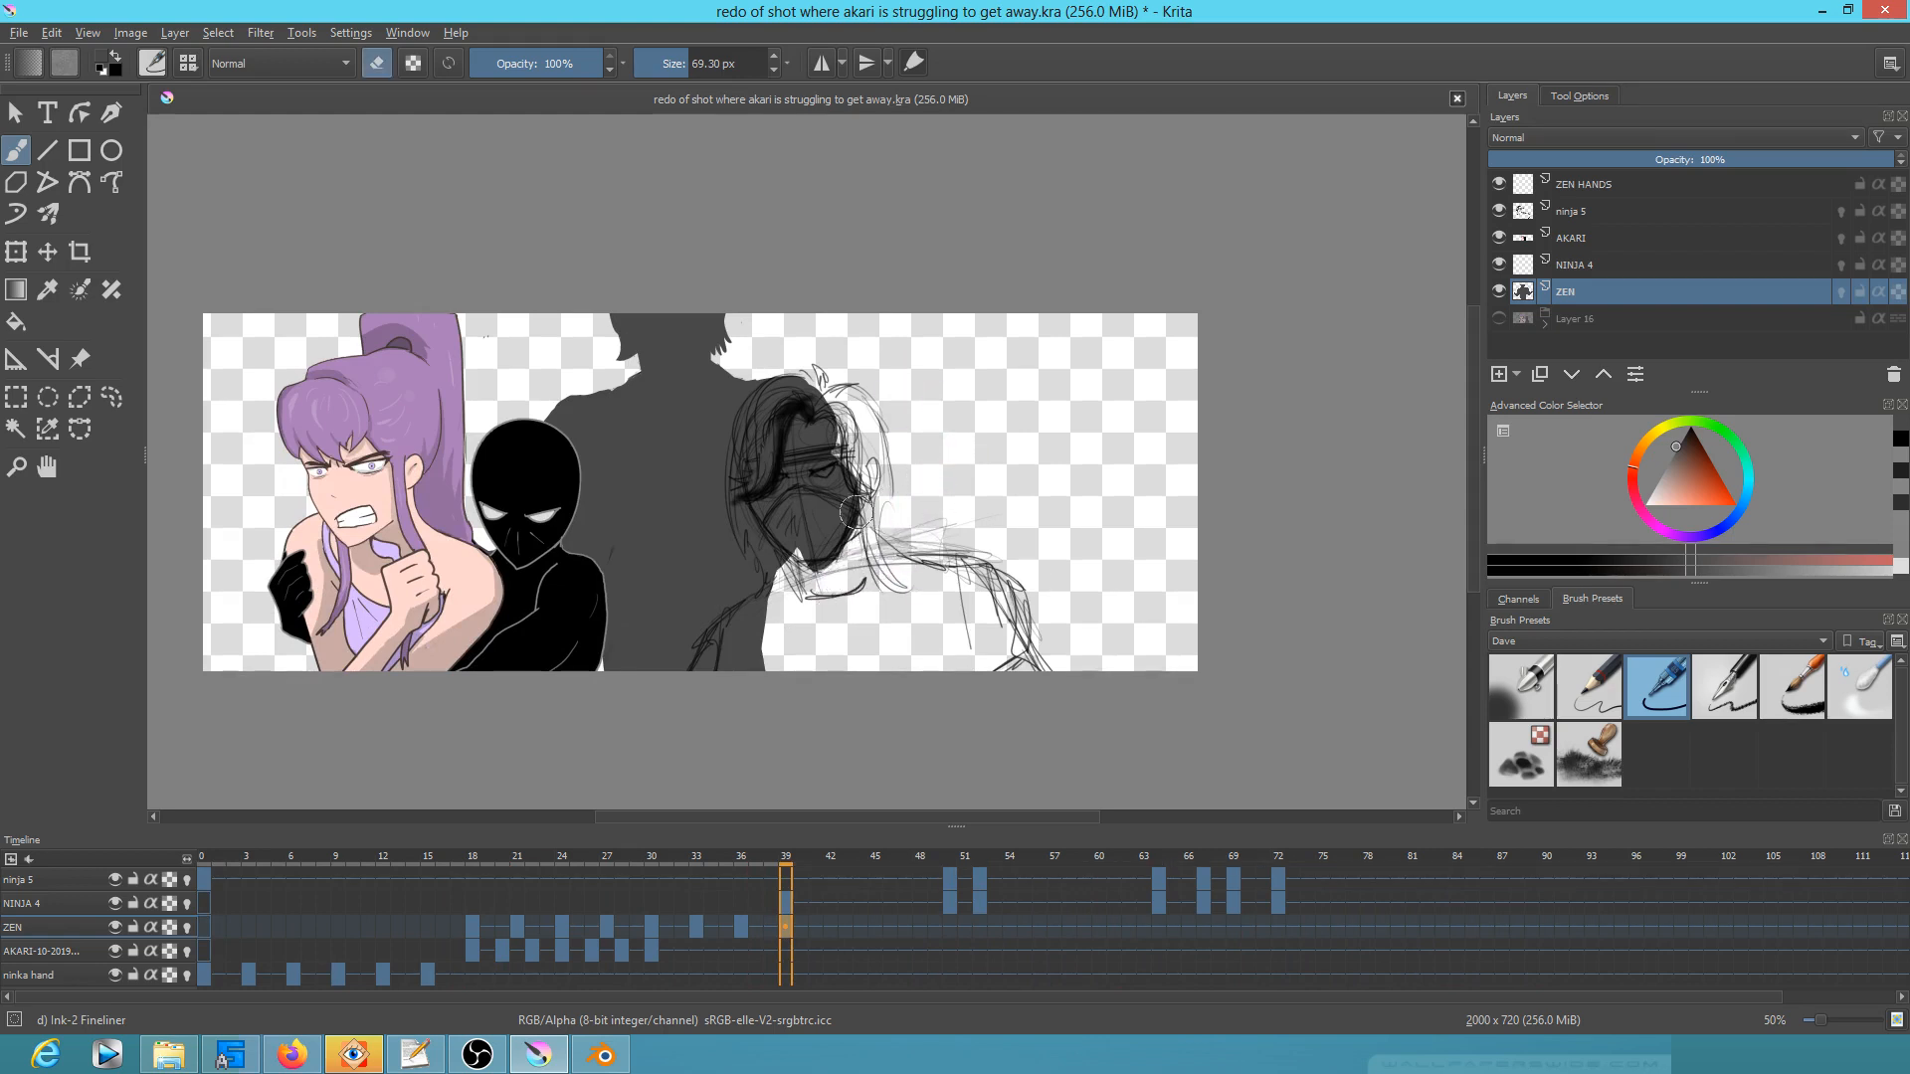
{"action": "left_click_drag", "start_coordinate": [799, 869], "coordinate": [1247, 861]}
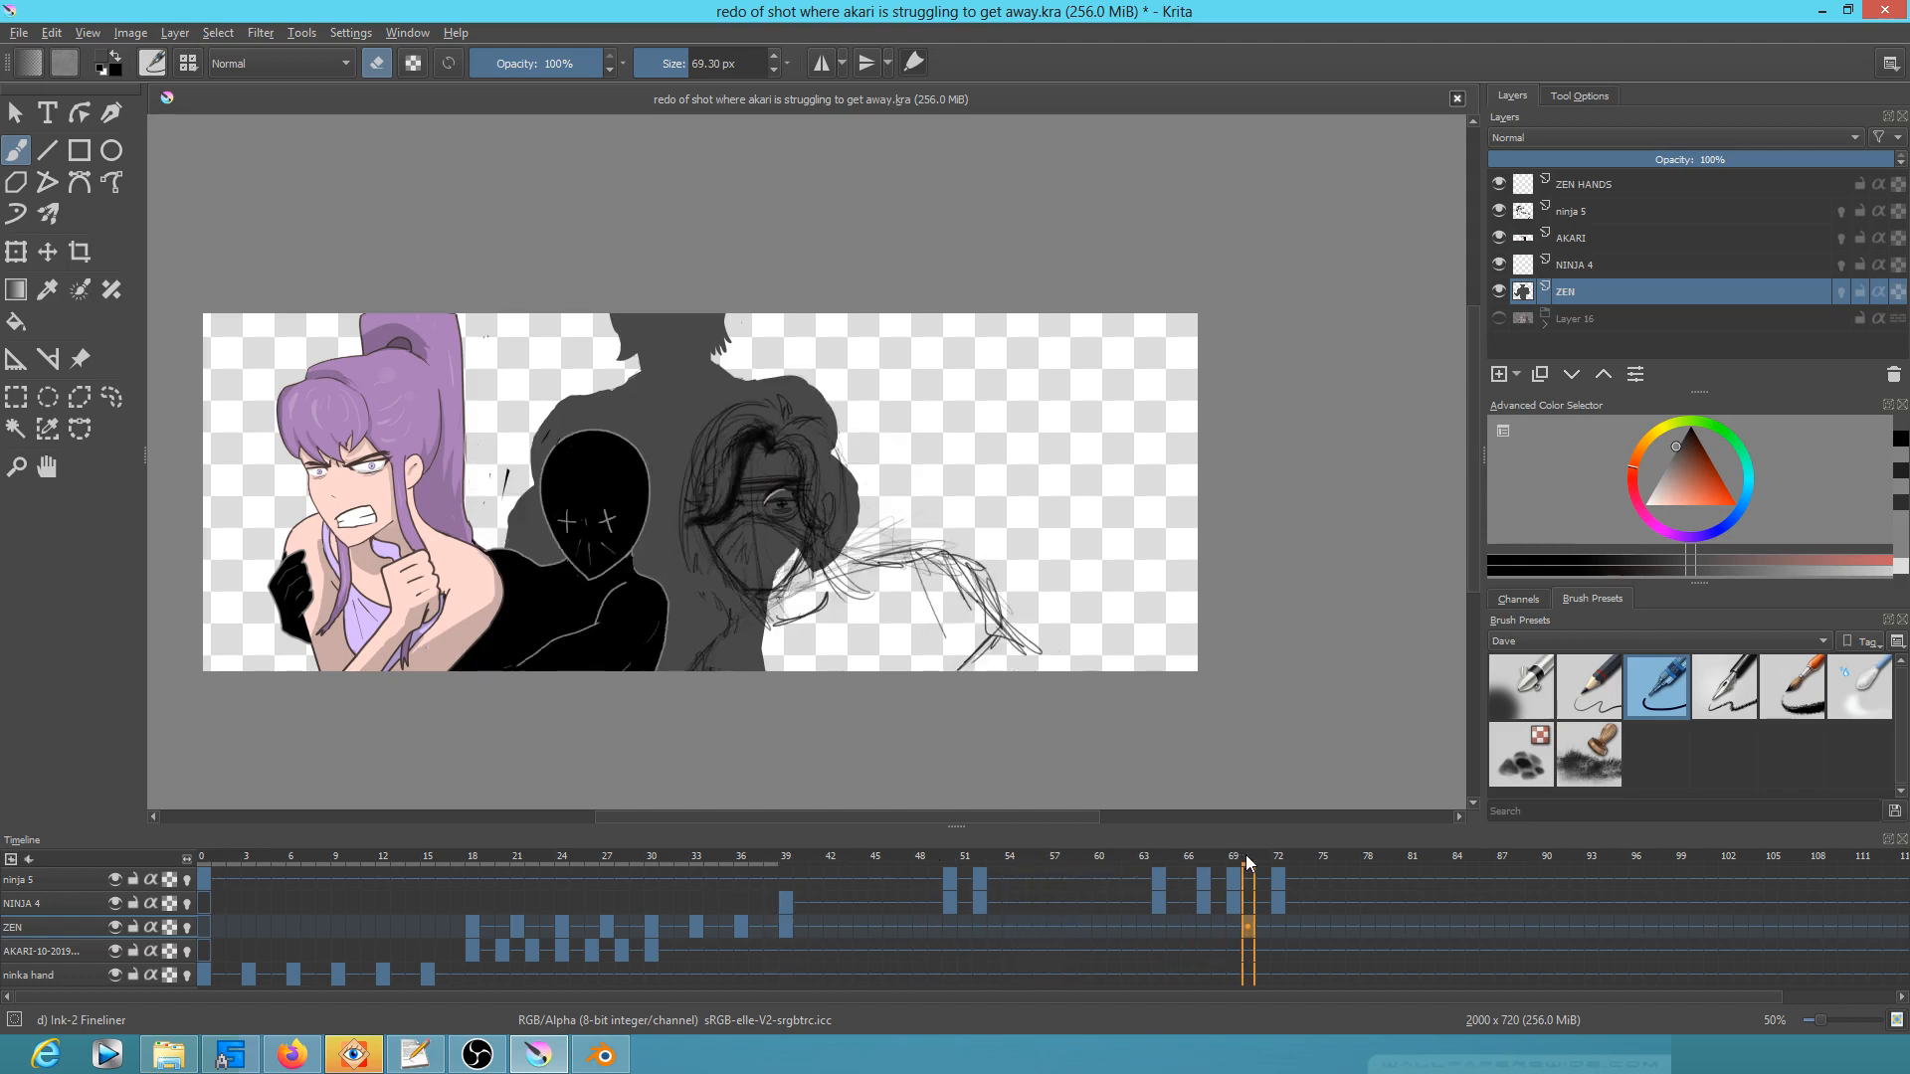
Step: Paint Zen's right-side forearm in dark grey hanging straight down past the canvas edge at frame 39
{"action": "left_click", "coordinate": [784, 923]}
{"action": "key", "text": "e"}
{"action": "mouse_move", "coordinate": [834, 490]}
{"action": "left_mouse_down"}
{"action": "mouse_move", "coordinate": [836, 601]}
{"action": "mouse_move", "coordinate": [821, 544]}
{"action": "mouse_move", "coordinate": [800, 539]}
{"action": "mouse_move", "coordinate": [843, 576]}
{"action": "left_mouse_up"}
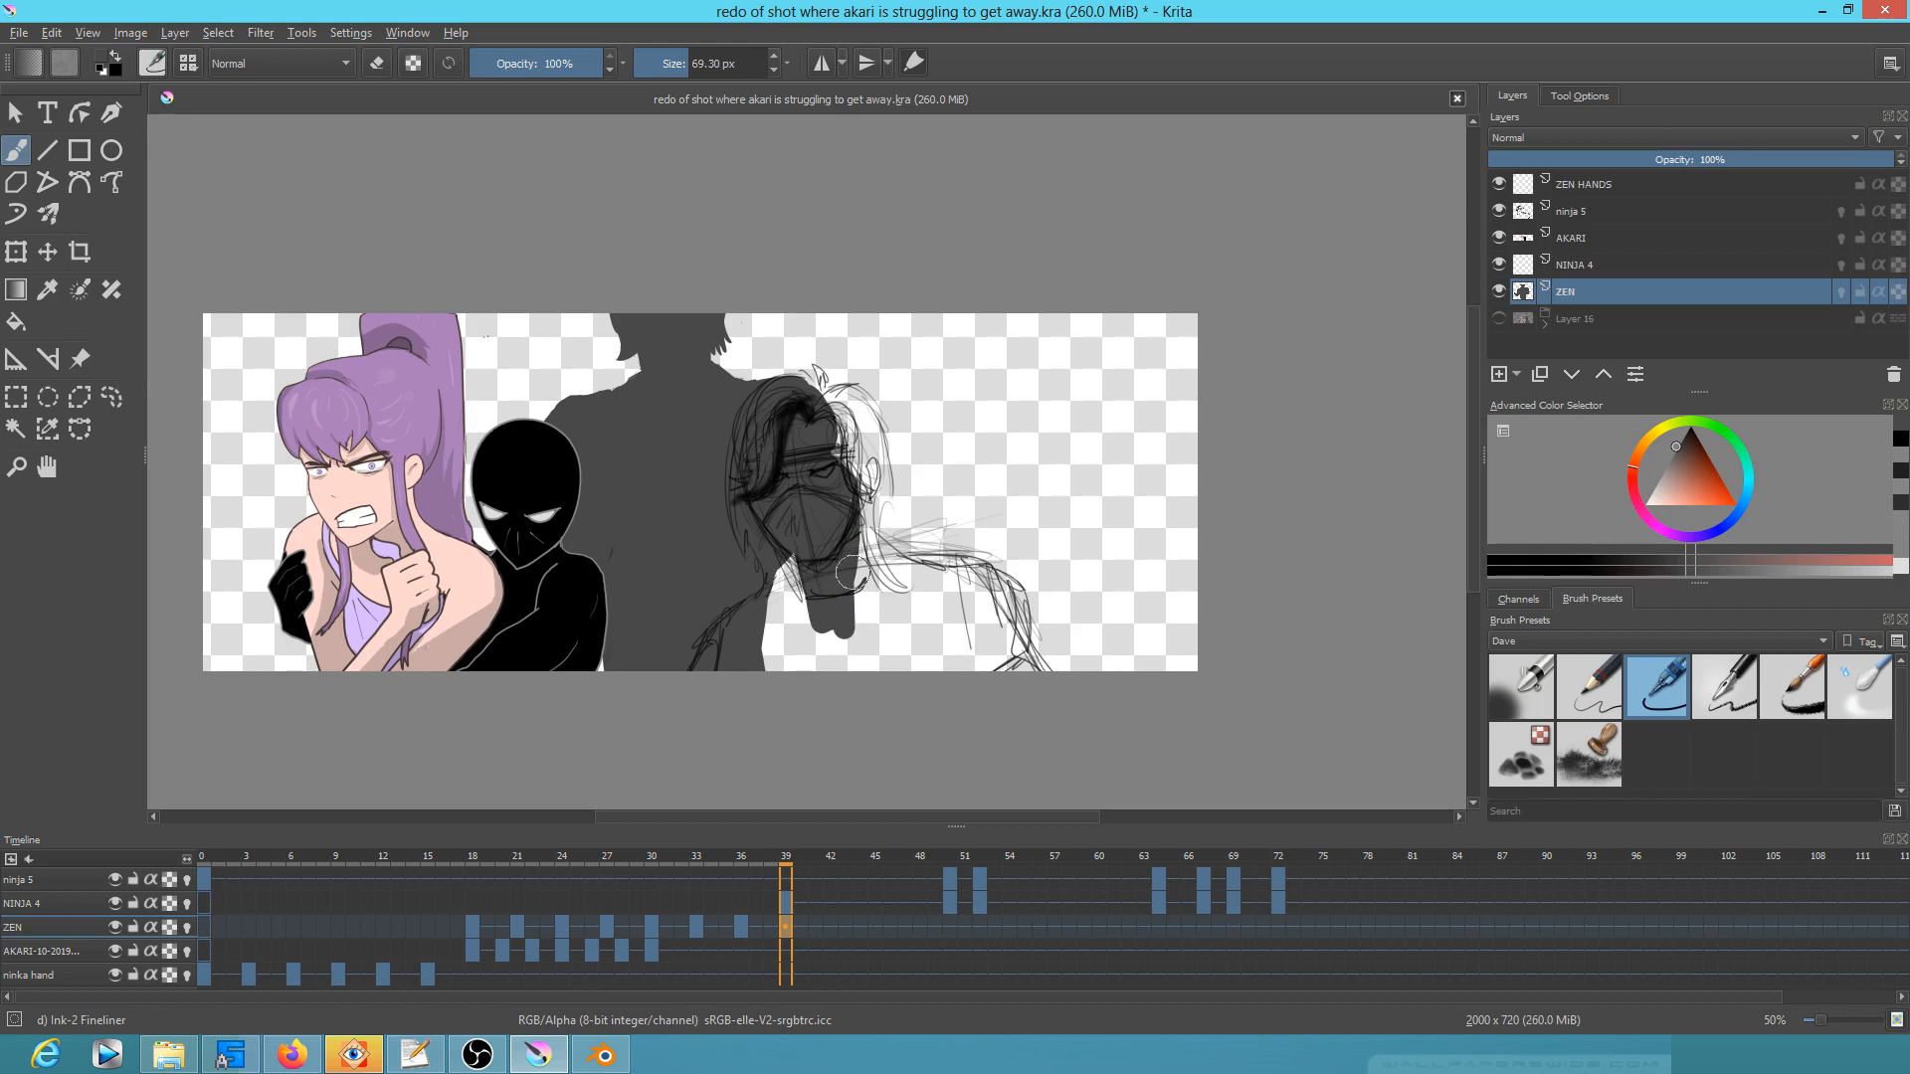
{"action": "mouse_move", "coordinate": [853, 594]}
{"action": "left_mouse_down"}
{"action": "mouse_move", "coordinate": [855, 639]}
{"action": "mouse_move", "coordinate": [826, 603]}
{"action": "left_mouse_up"}
{"action": "mouse_move", "coordinate": [791, 863]}
{"action": "left_mouse_down"}
{"action": "mouse_move", "coordinate": [1473, 858]}
{"action": "mouse_move", "coordinate": [885, 841]}
{"action": "mouse_move", "coordinate": [786, 865]}
{"action": "left_mouse_up"}
{"action": "left_click_drag", "start_coordinate": [812, 596], "coordinate": [838, 654]}
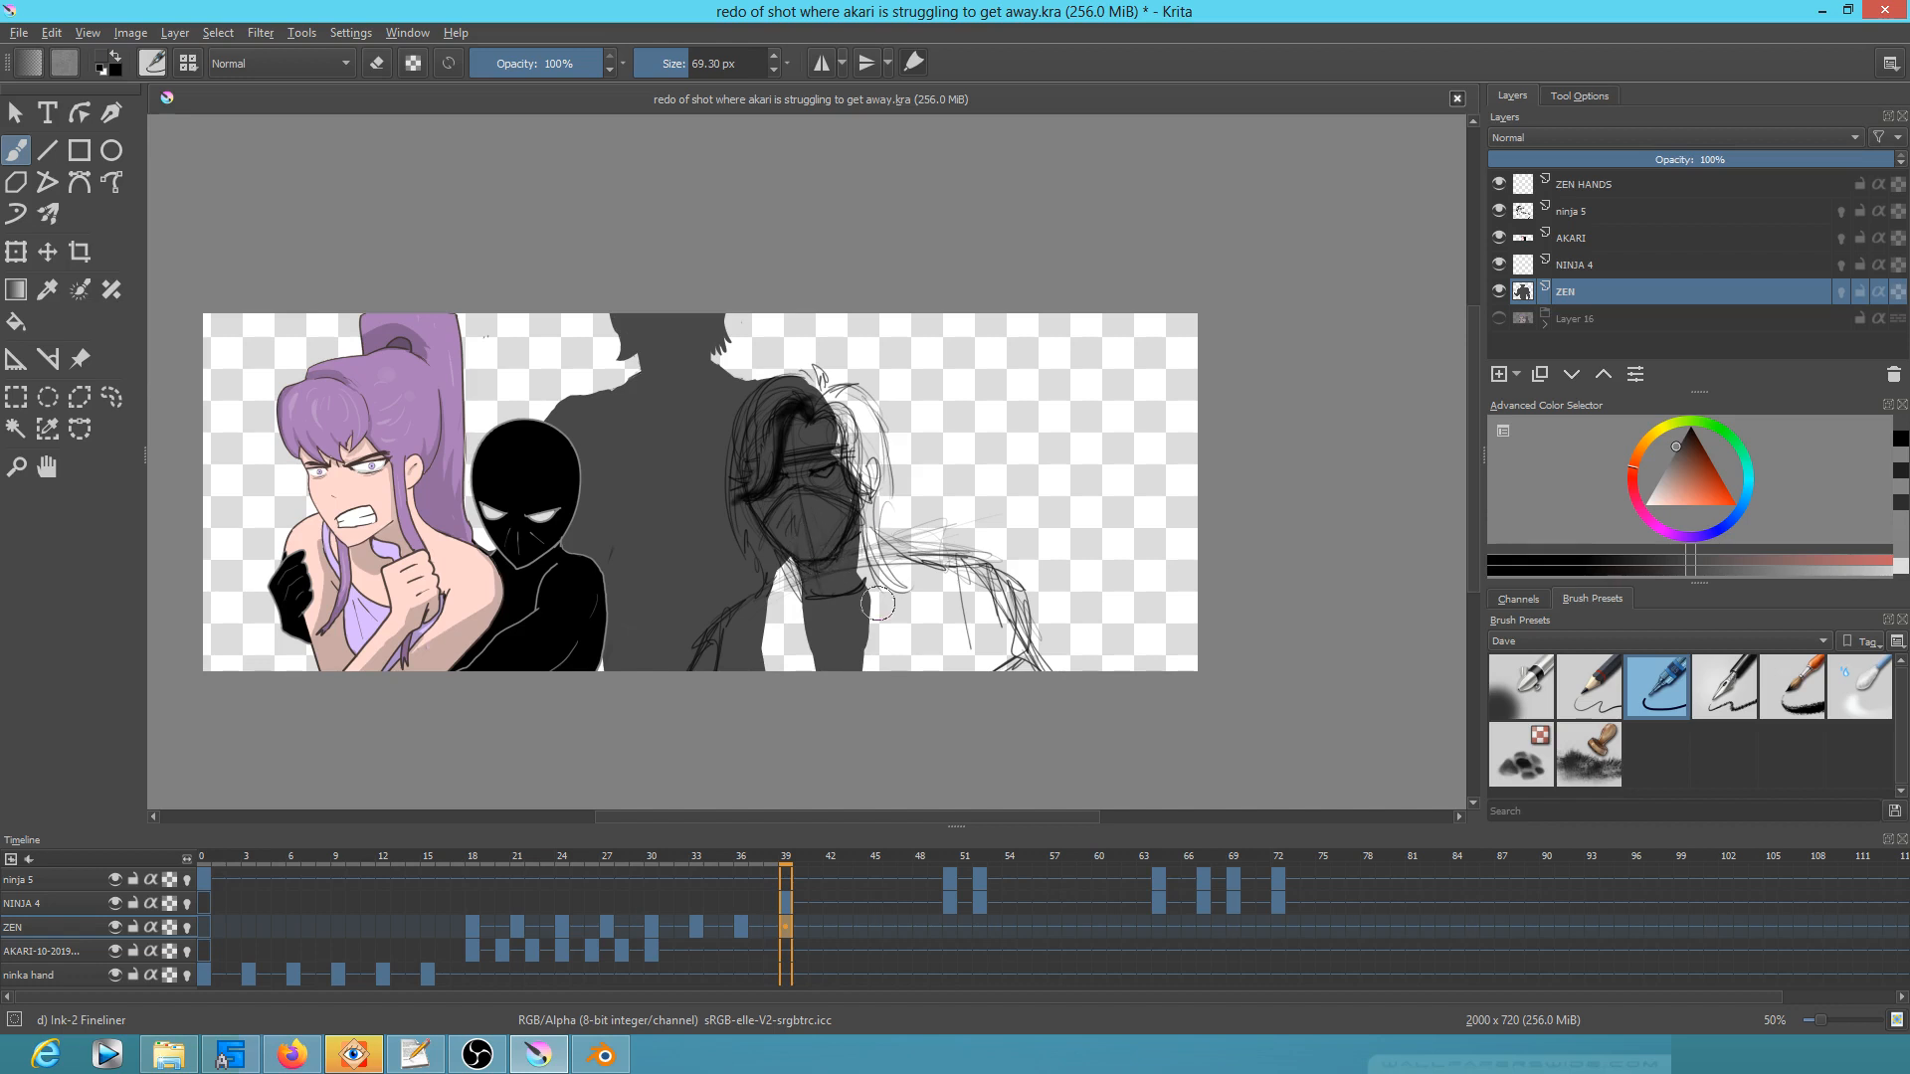
Step: Isolate the ZEN layer and replace the raised left-side forearm with a dark grey one hanging down at frame 39
{"action": "key", "text": "i"}
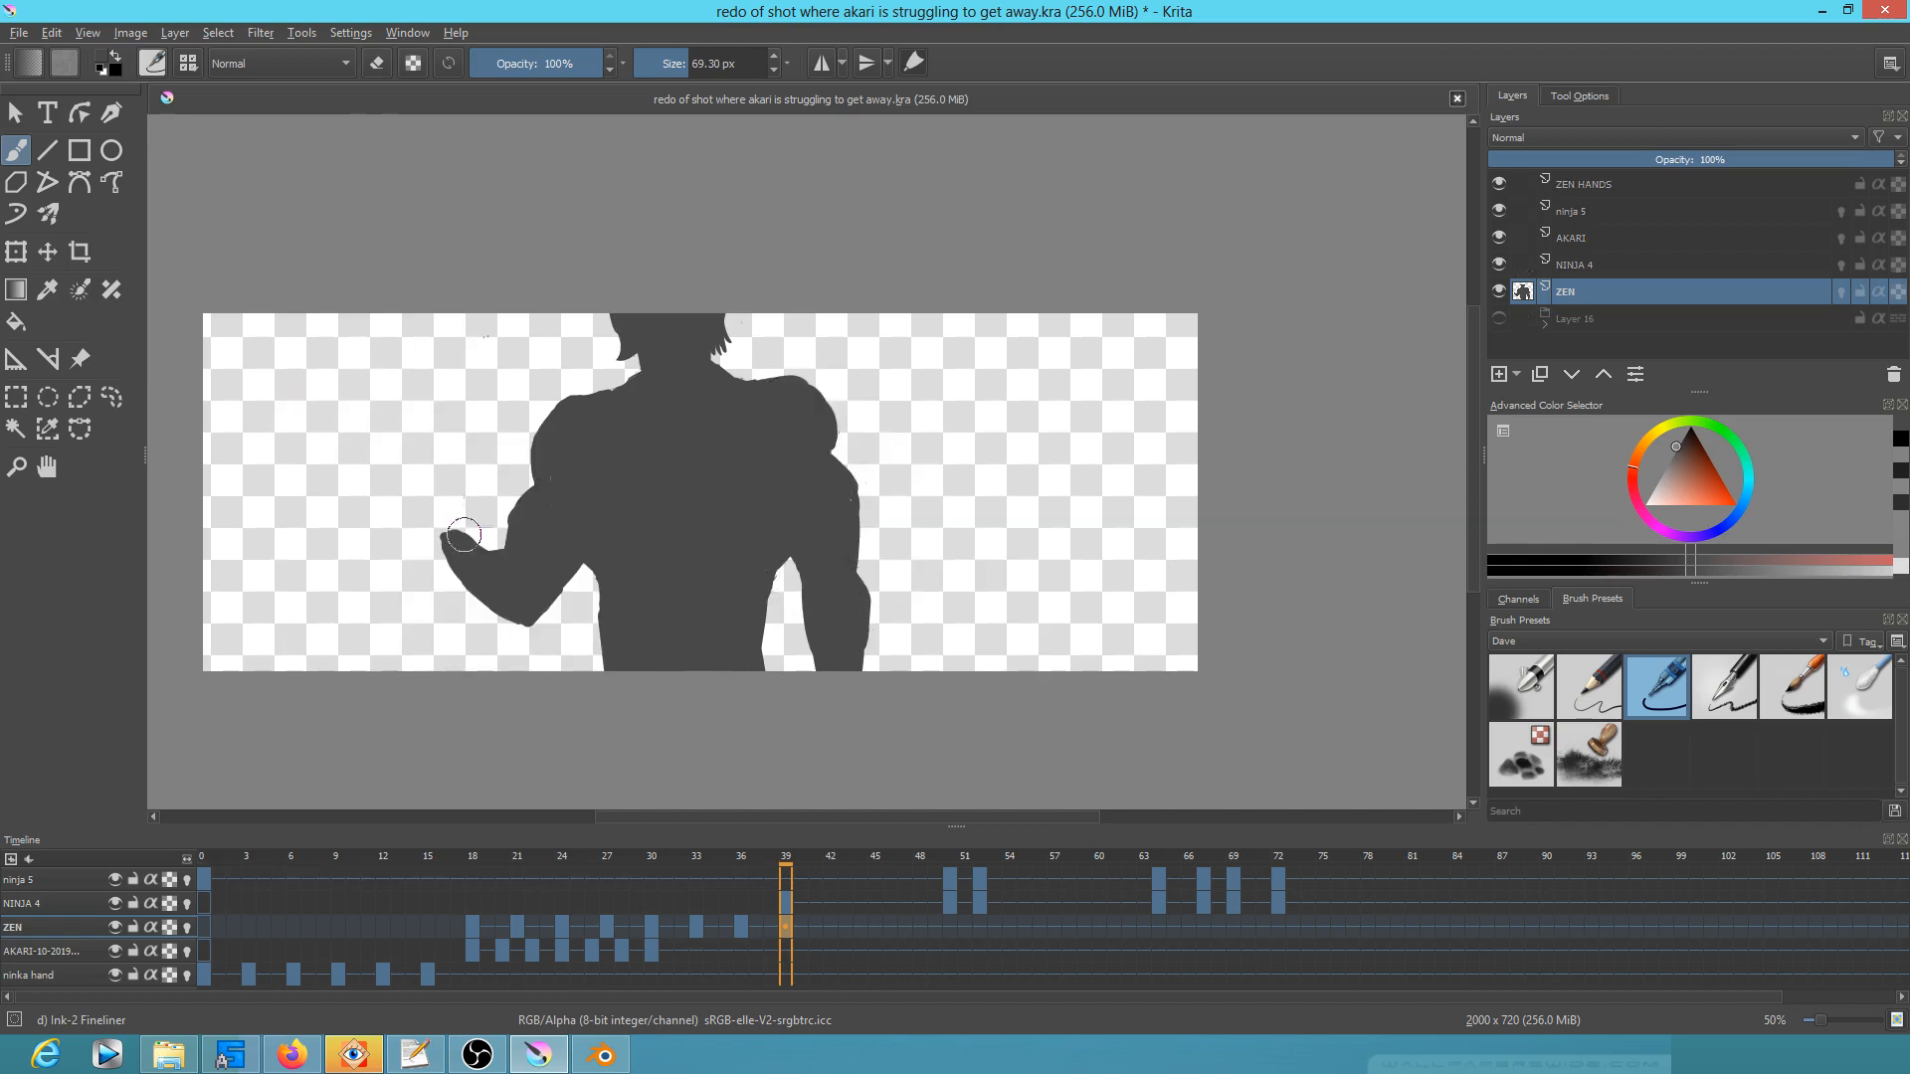
{"action": "key", "text": "e"}
{"action": "mouse_move", "coordinate": [445, 538]}
{"action": "left_mouse_down"}
{"action": "mouse_move", "coordinate": [448, 490]}
{"action": "mouse_move", "coordinate": [489, 548]}
{"action": "left_mouse_up"}
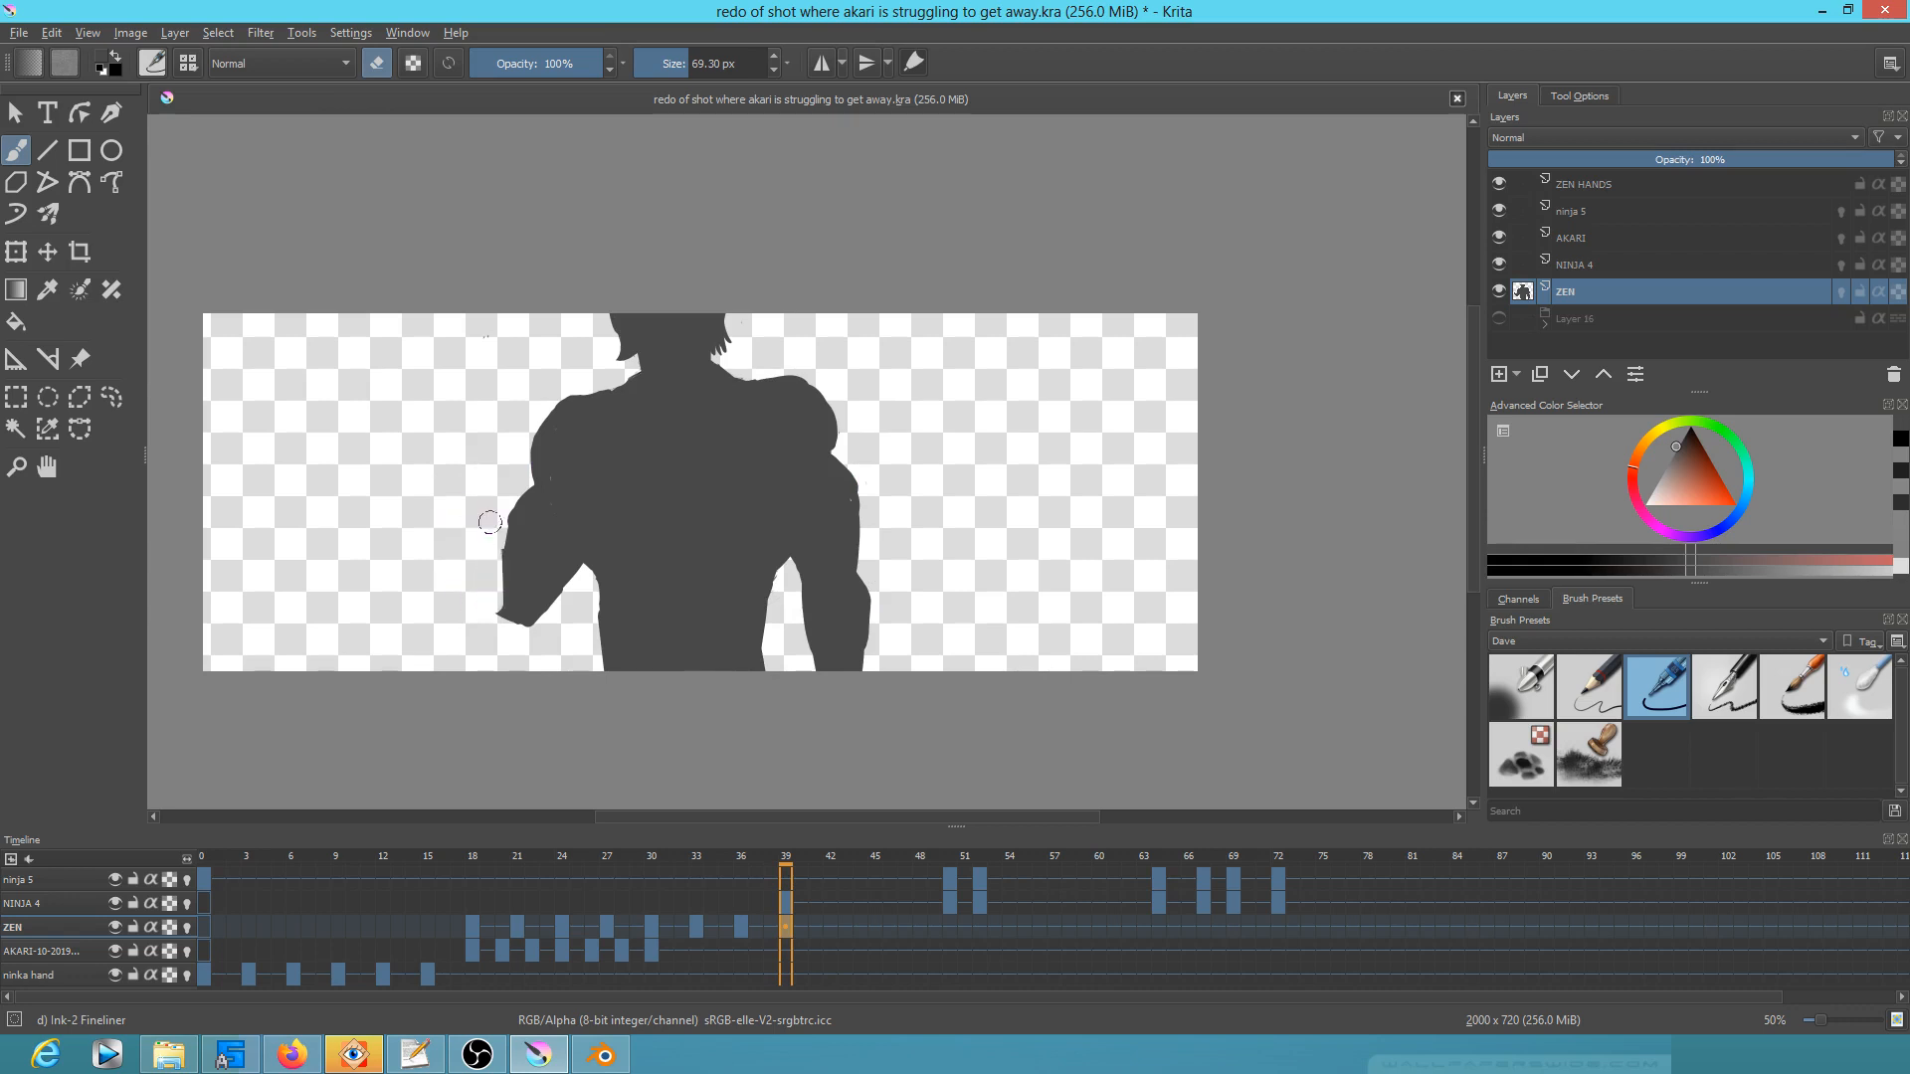
{"action": "key", "text": "e"}
{"action": "mouse_move", "coordinate": [507, 569]}
{"action": "left_mouse_down"}
{"action": "mouse_move", "coordinate": [522, 613]}
{"action": "mouse_move", "coordinate": [546, 590]}
{"action": "mouse_move", "coordinate": [517, 620]}
{"action": "mouse_move", "coordinate": [504, 574]}
{"action": "mouse_move", "coordinate": [496, 683]}
{"action": "left_mouse_up"}
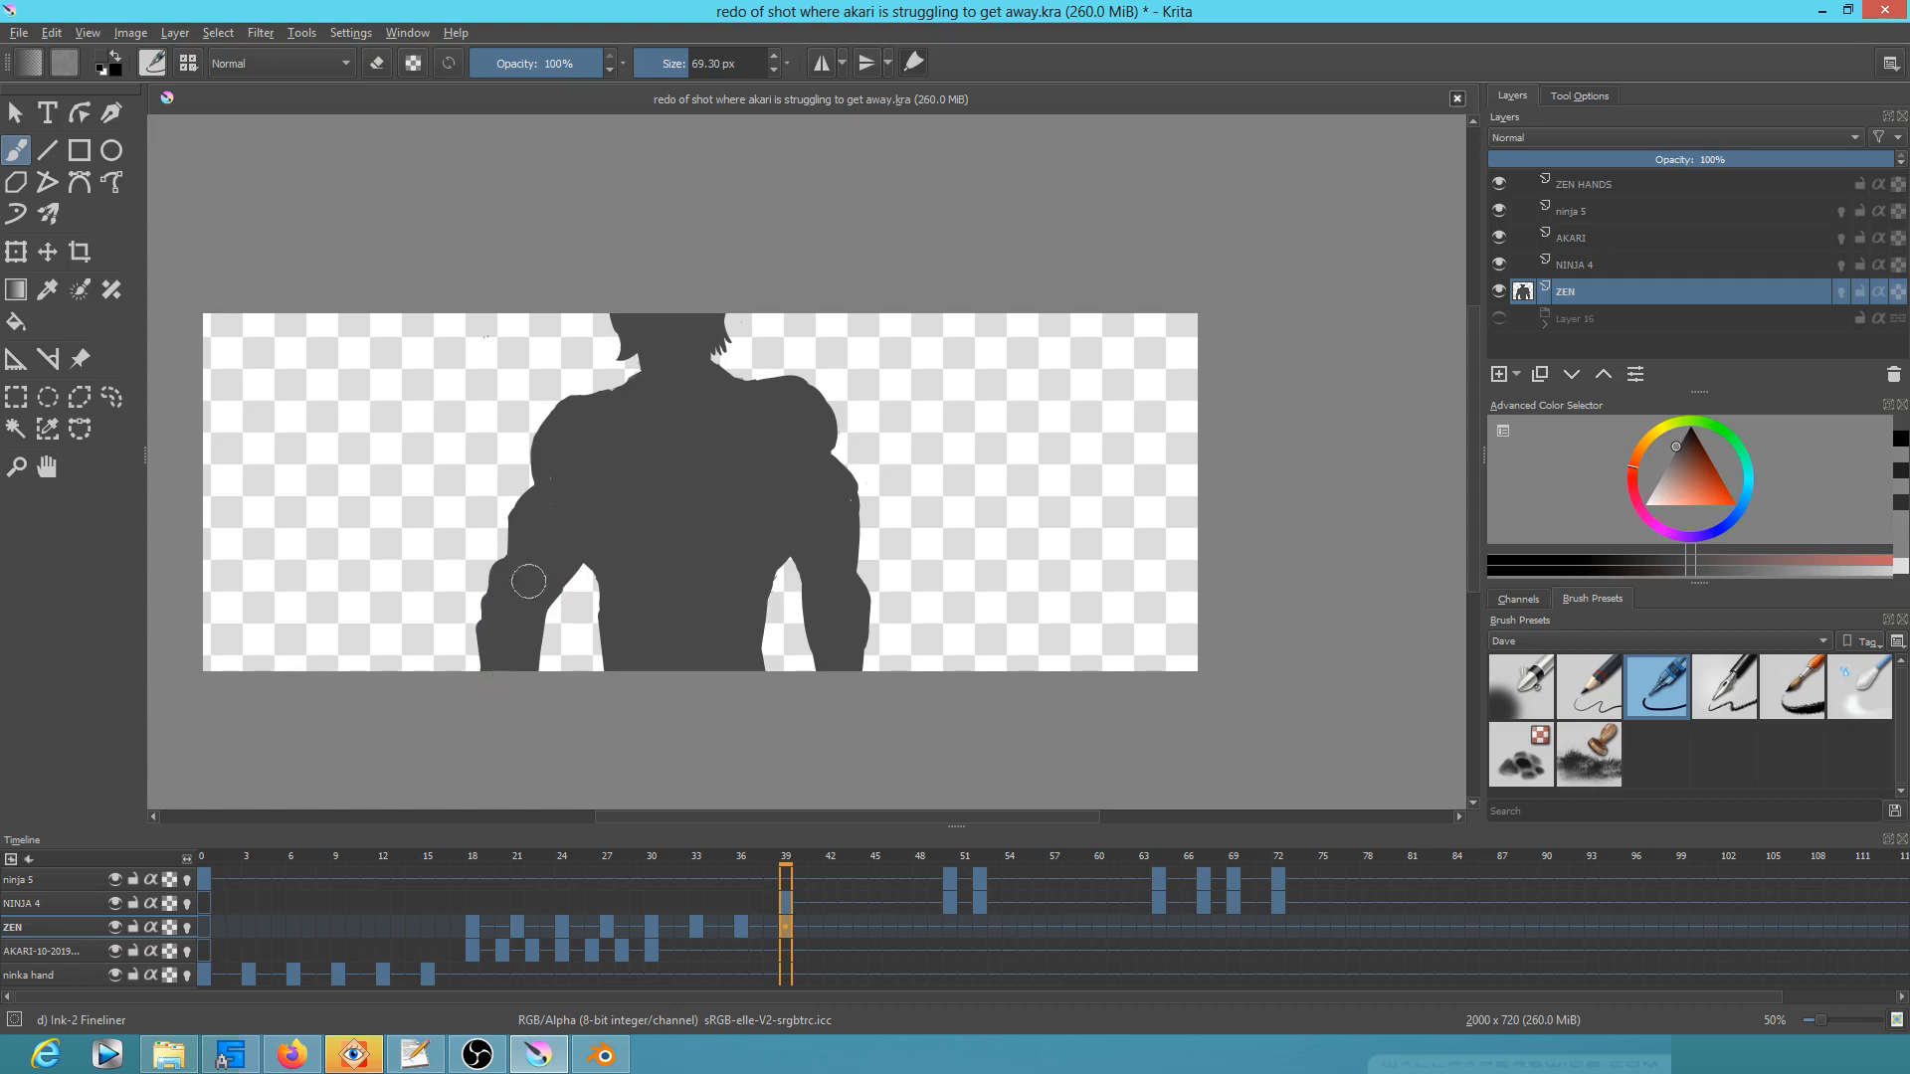
Step: Trim the outer edge of Zen's left-side forearm with the eraser at frame 39
{"action": "key", "text": "e"}
{"action": "left_click_drag", "start_coordinate": [478, 617], "coordinate": [479, 682]}
{"action": "left_click_drag", "start_coordinate": [478, 587], "coordinate": [486, 696]}
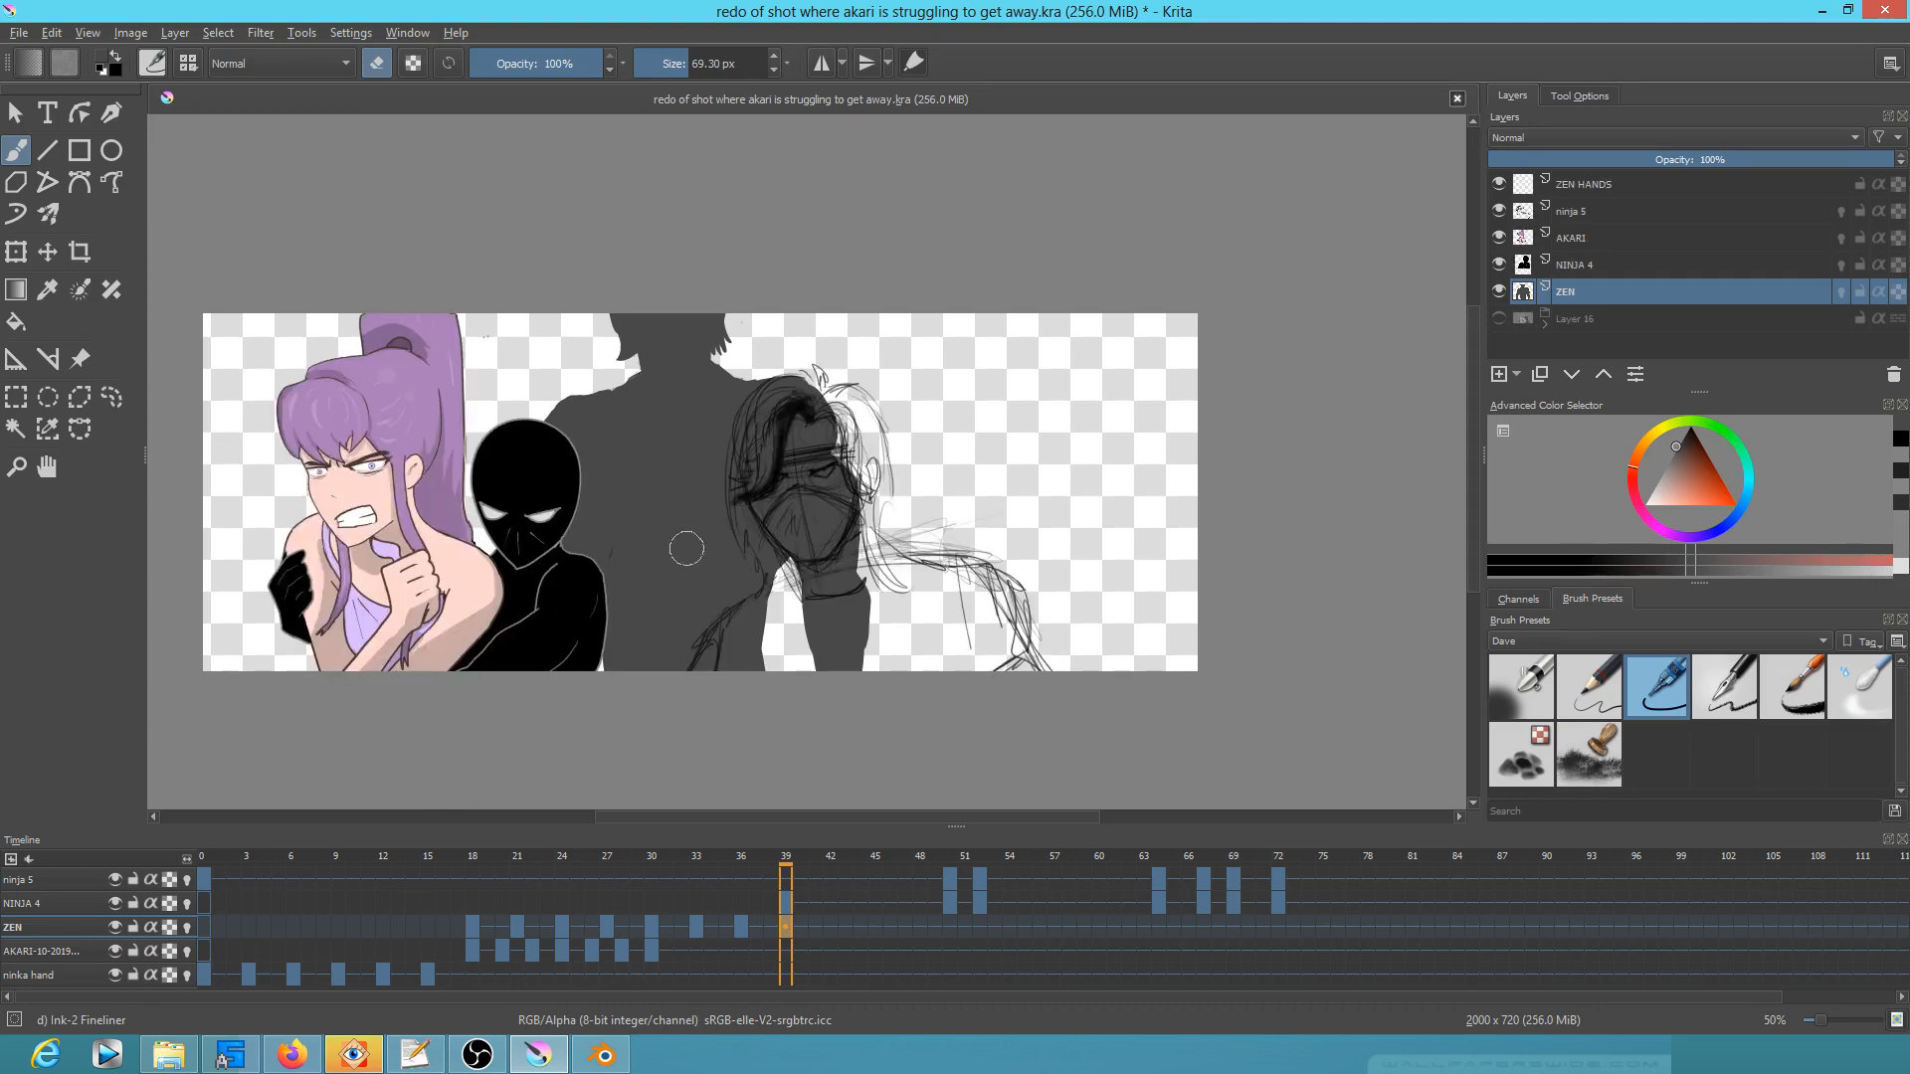
Step: Toggle isolation of the ZEN layer to compare the reworked arms with the full shot at frame 39
{"action": "key", "text": "i"}
{"action": "key", "text": "i"}
{"action": "left_click", "coordinate": [1589, 299], "text": "alt"}
{"action": "left_click", "coordinate": [1590, 292], "text": "alt"}
{"action": "left_click", "coordinate": [1589, 290], "text": "alt"}
{"action": "left_click", "coordinate": [1588, 291], "text": "alt"}
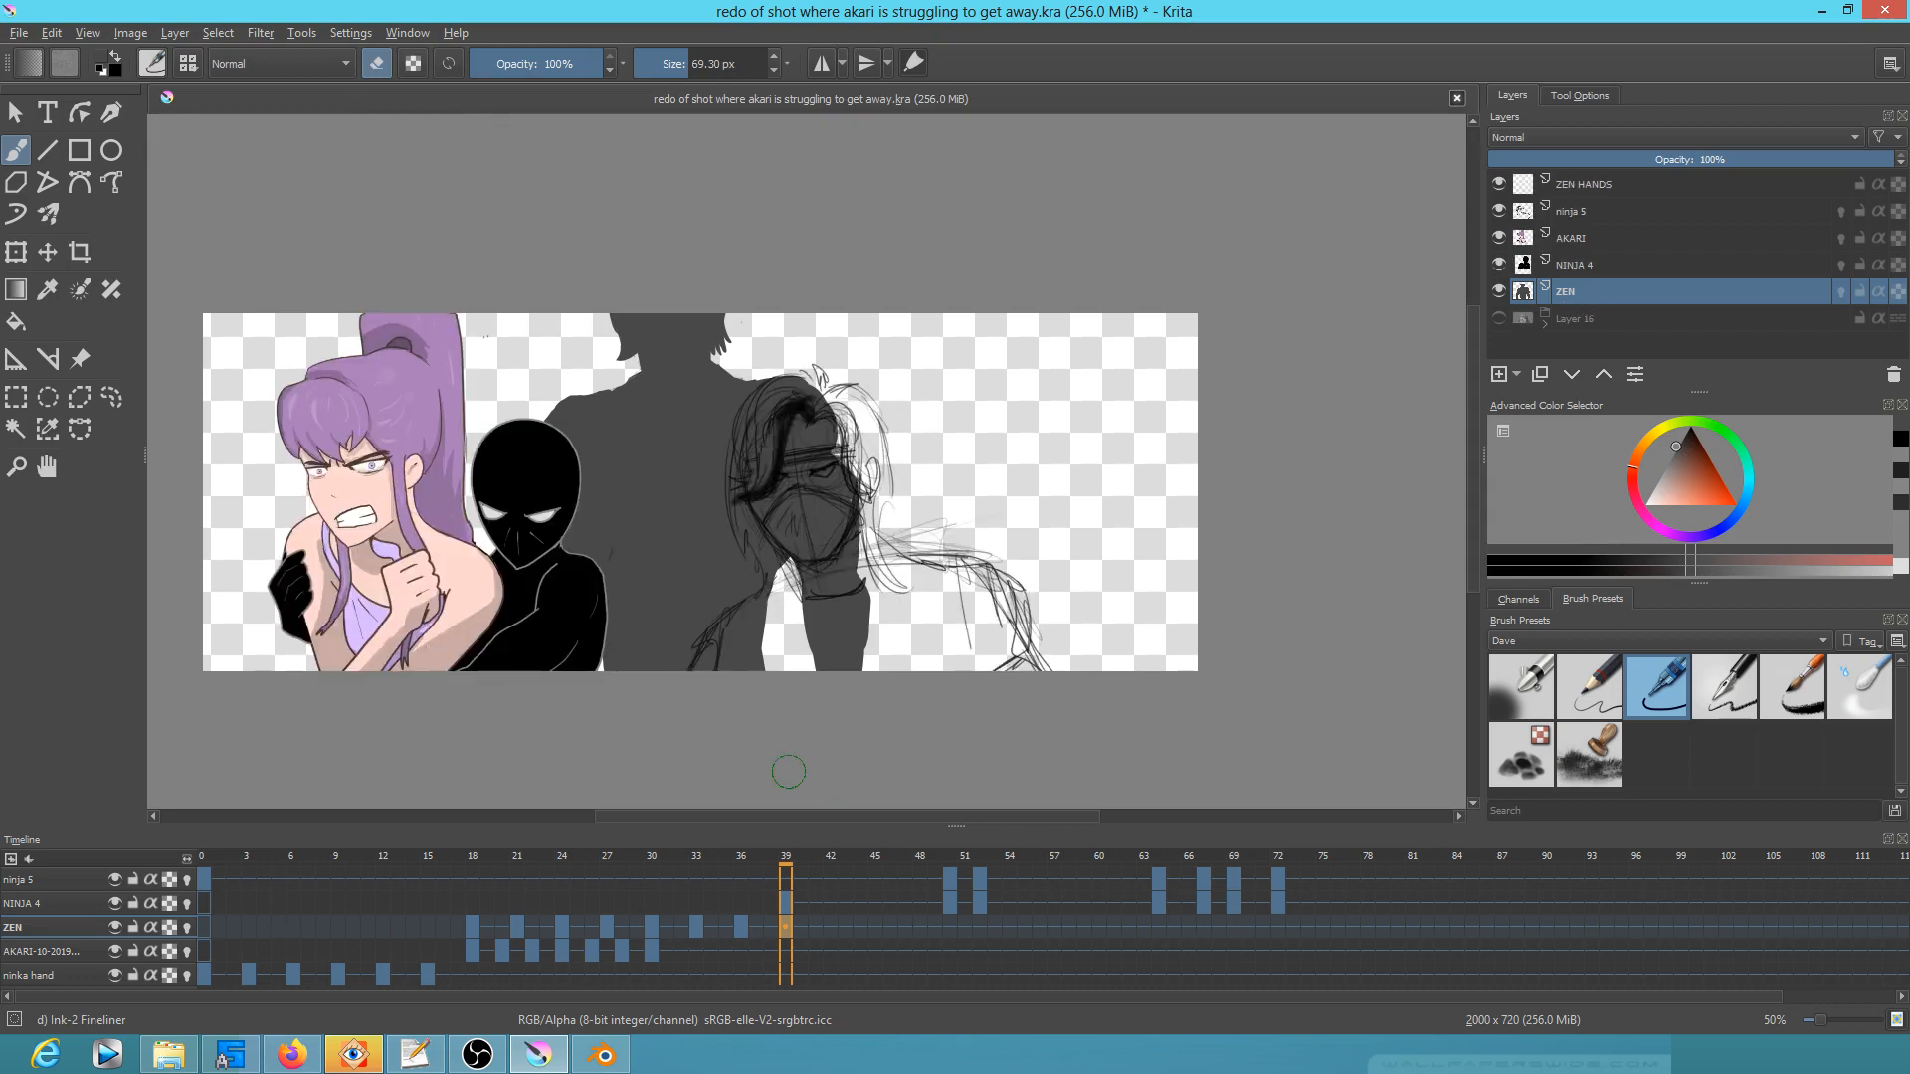